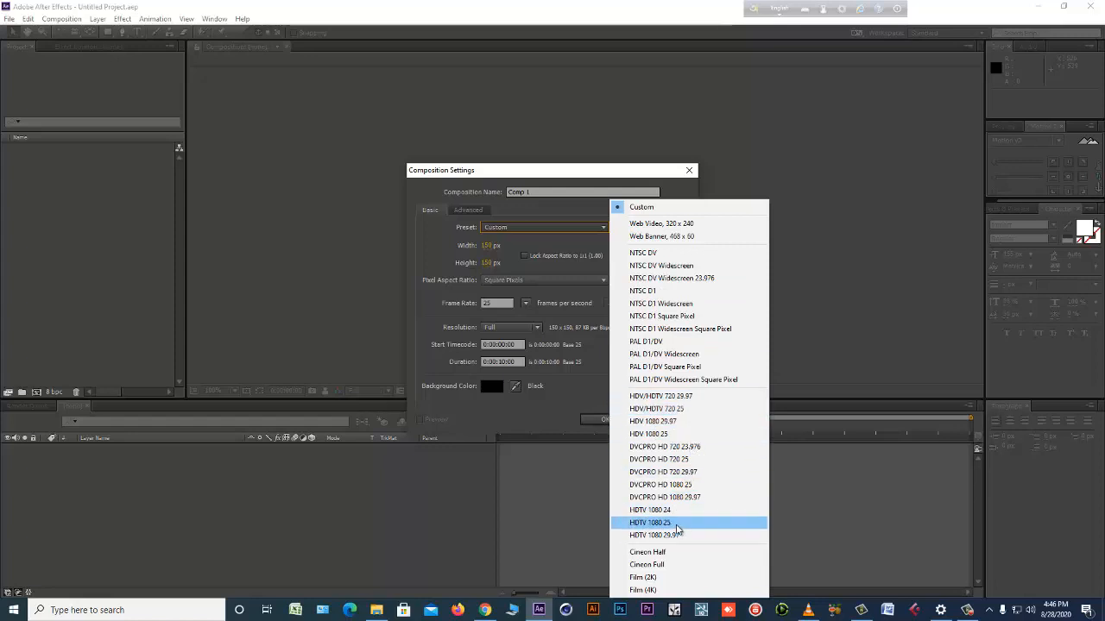
Create a composition named "Main comp" using the HDTV 1080 25 preset.
click(678, 527)
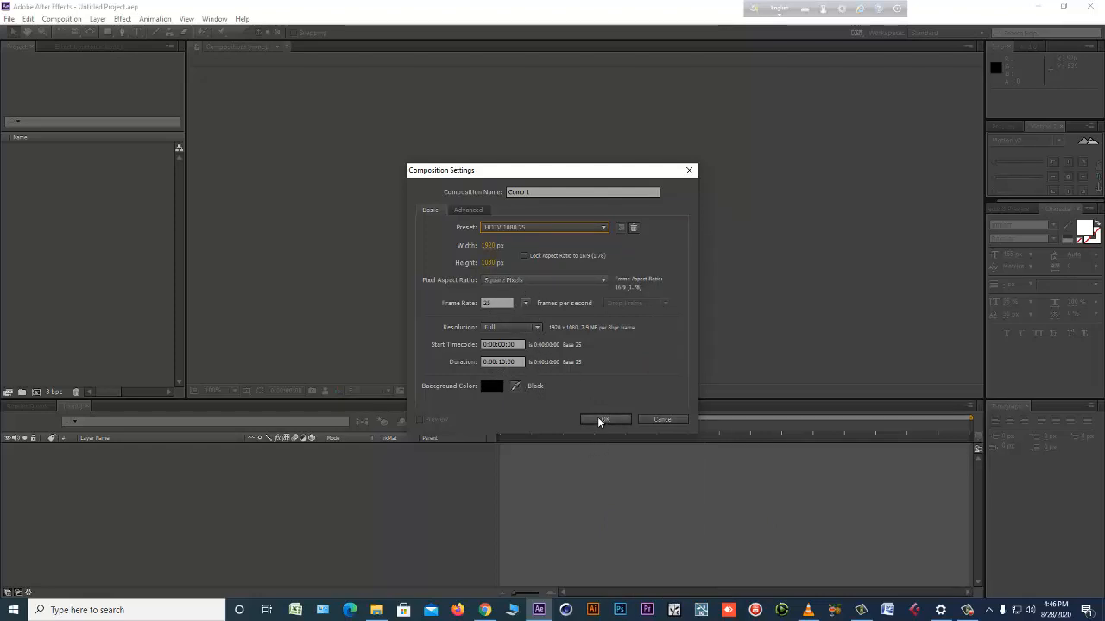
drag(569, 192, 491, 186)
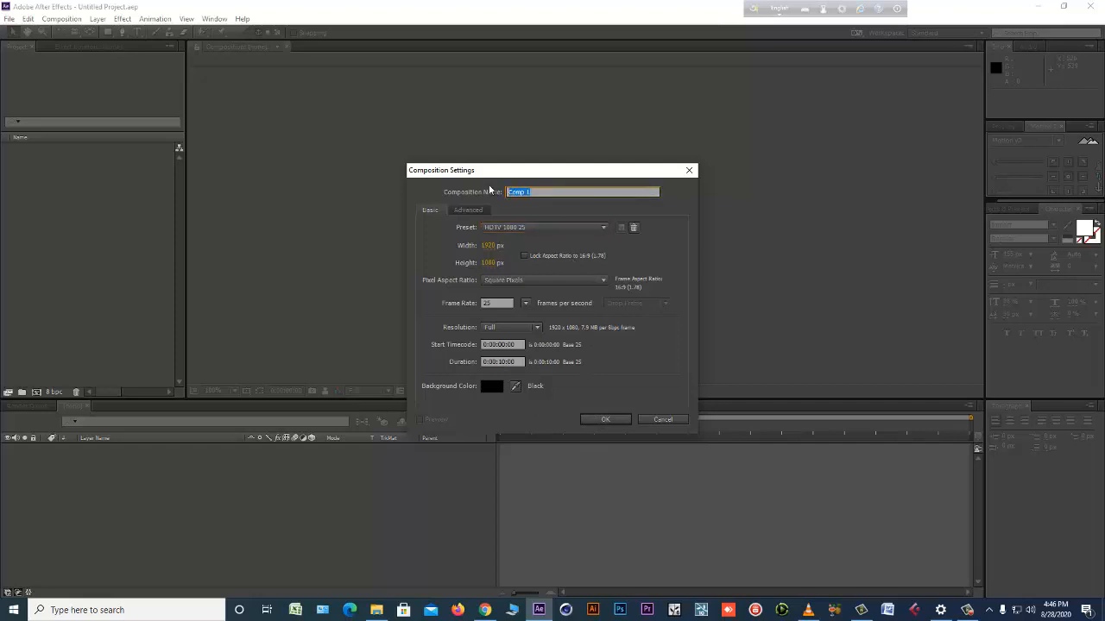
text(M)
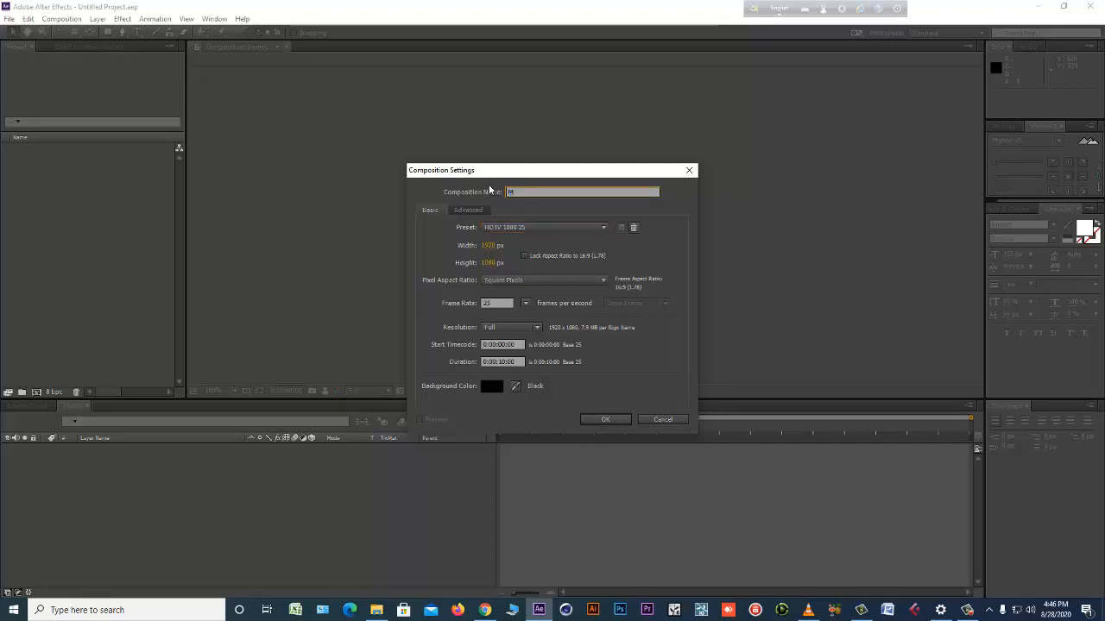
text(ain)
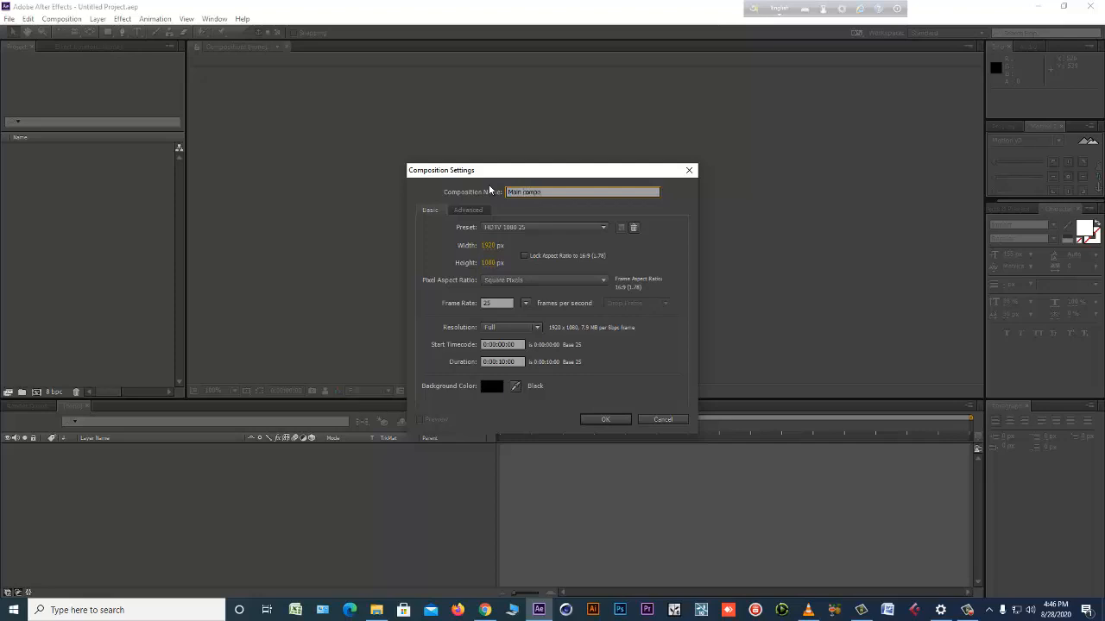
text( comp)
key(Return)
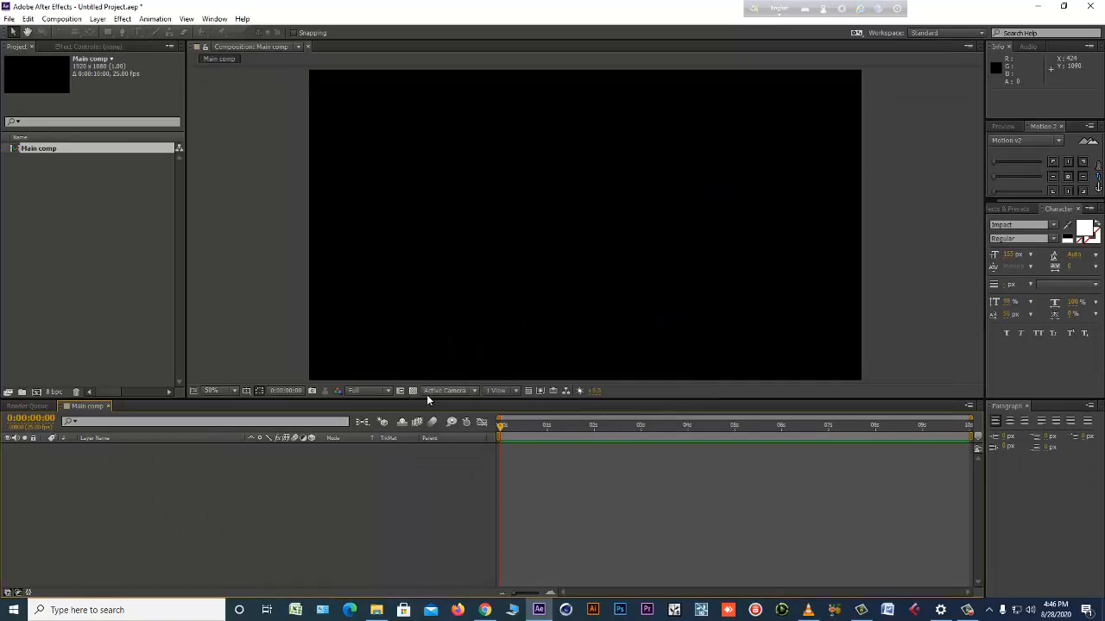
Enlarge the composition viewer area and turn on its transparency grid.
drag(427, 405, 427, 434)
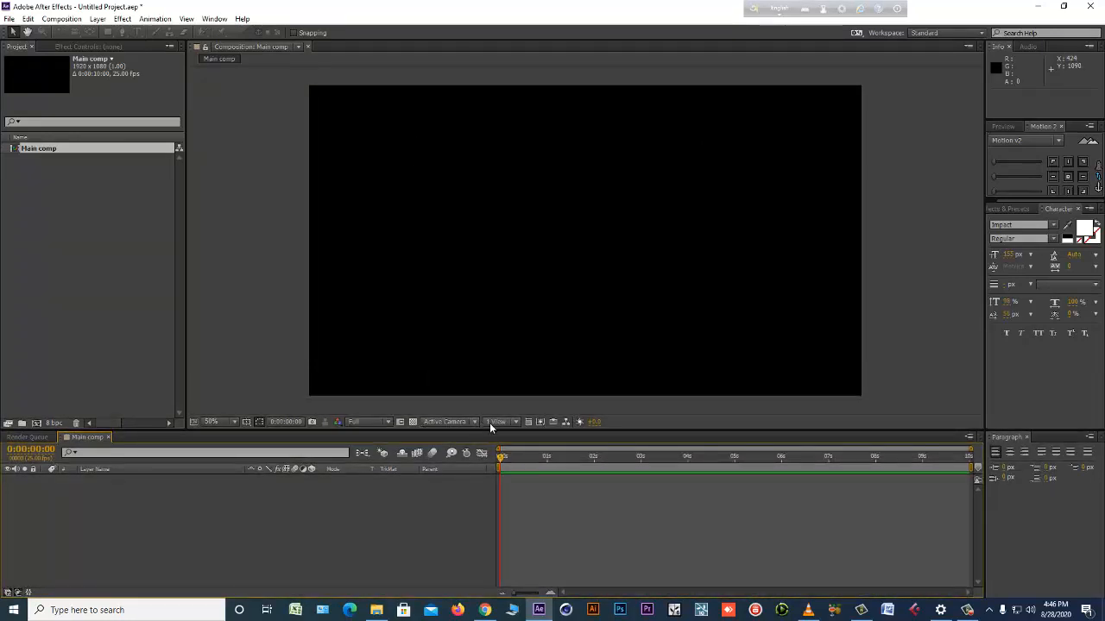
click(412, 424)
click(411, 424)
click(412, 425)
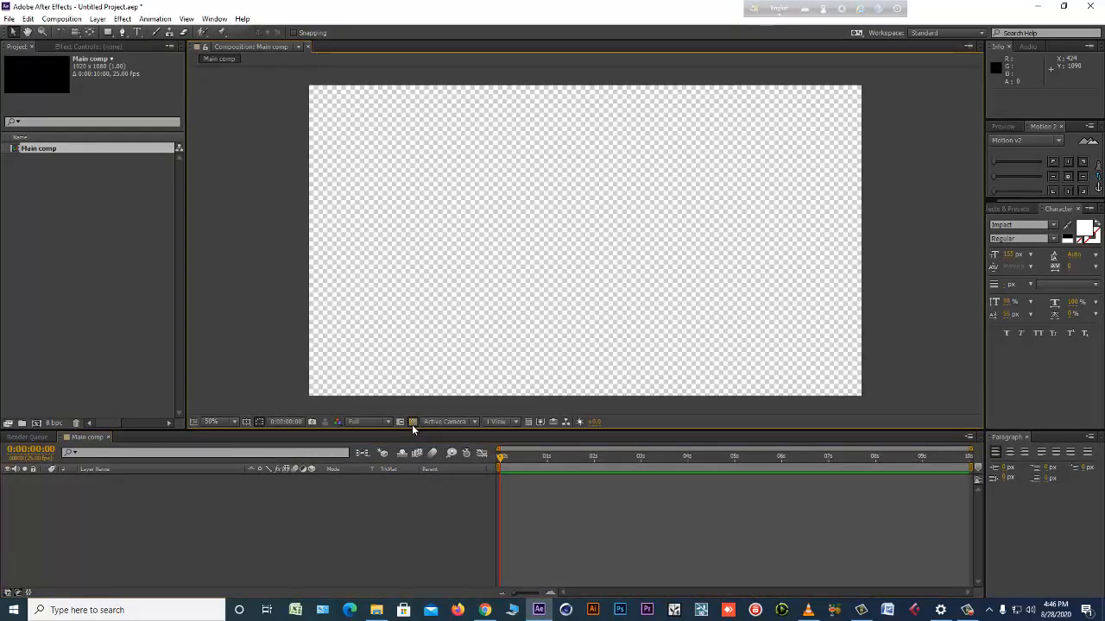
click(412, 424)
click(412, 424)
Add a new full-size solid layer named "BG" to the composition.
right_click(213, 545)
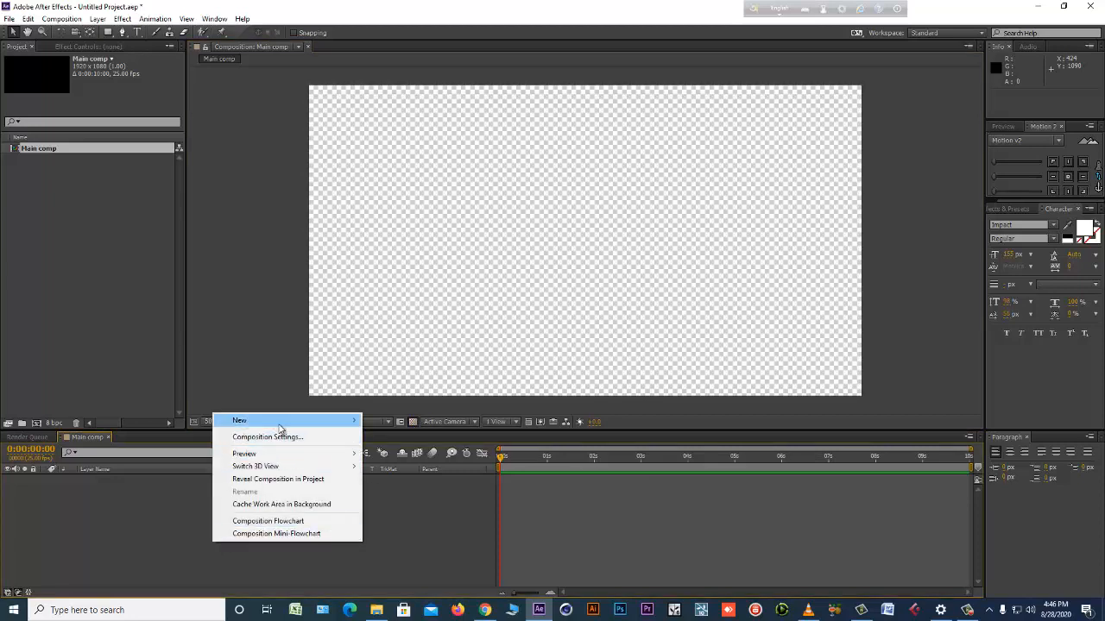
mouse_move(285, 420)
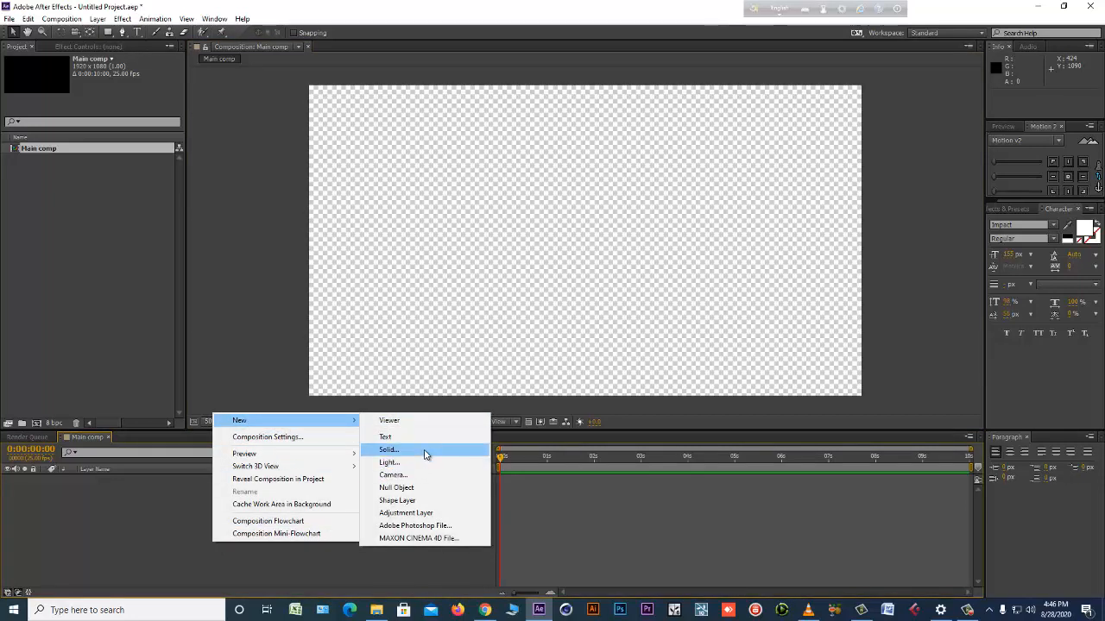
click(388, 450)
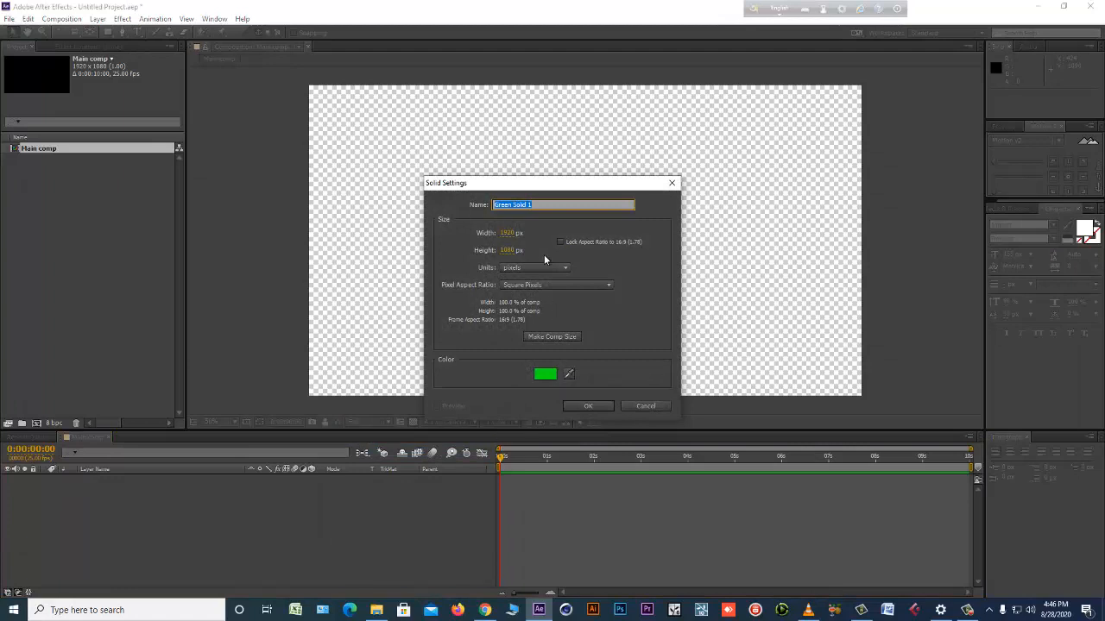
text(bg)
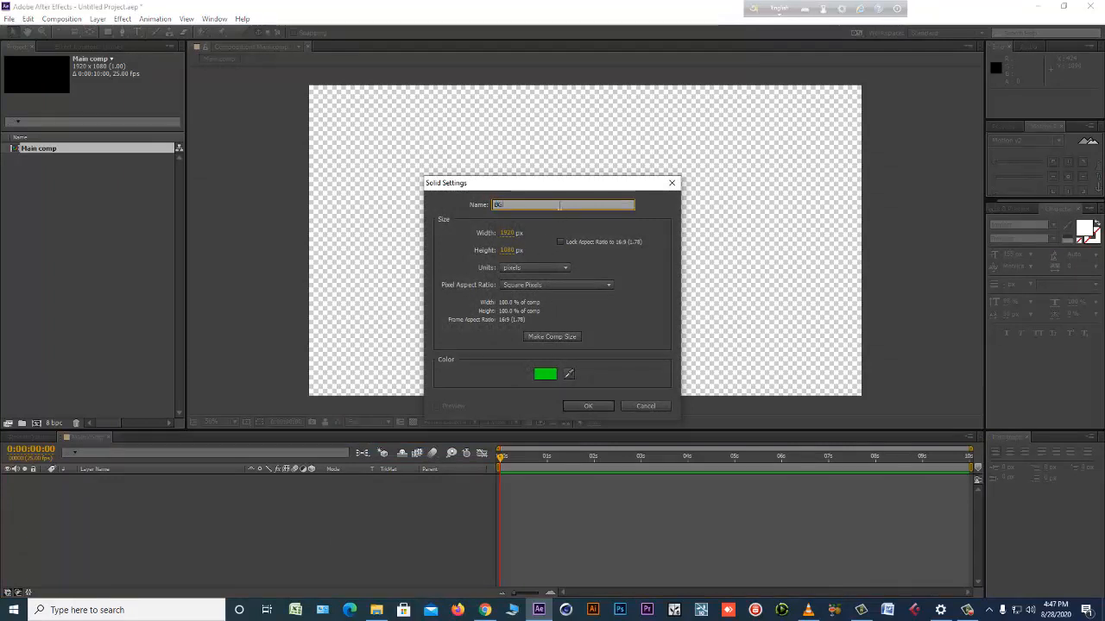
key(Return)
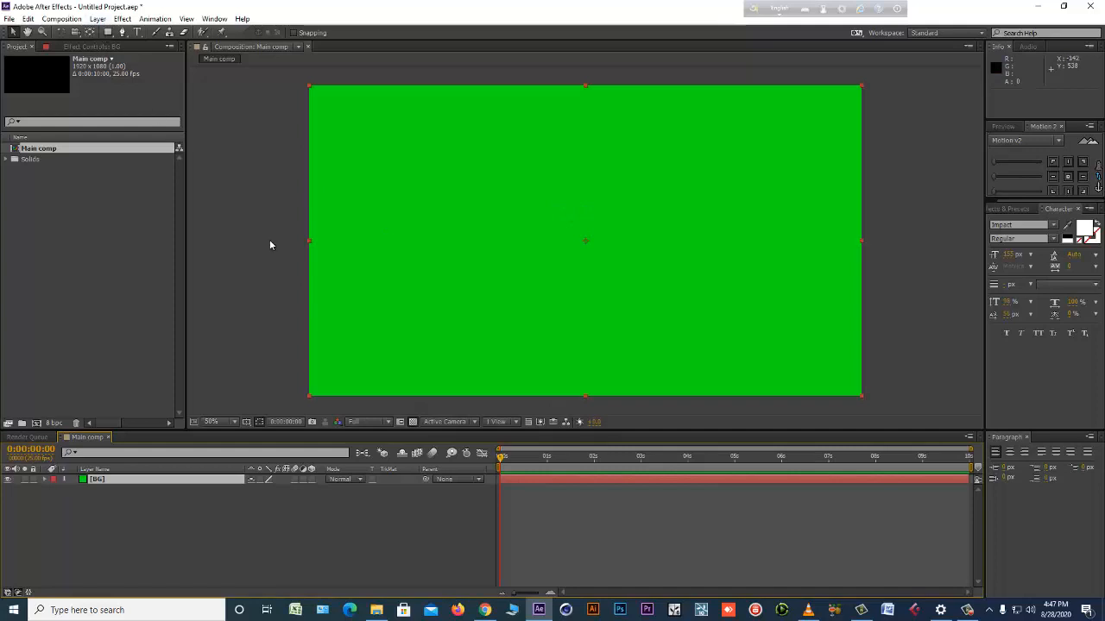
Change the BG solid's color to light gray DADADA.
click(98, 18)
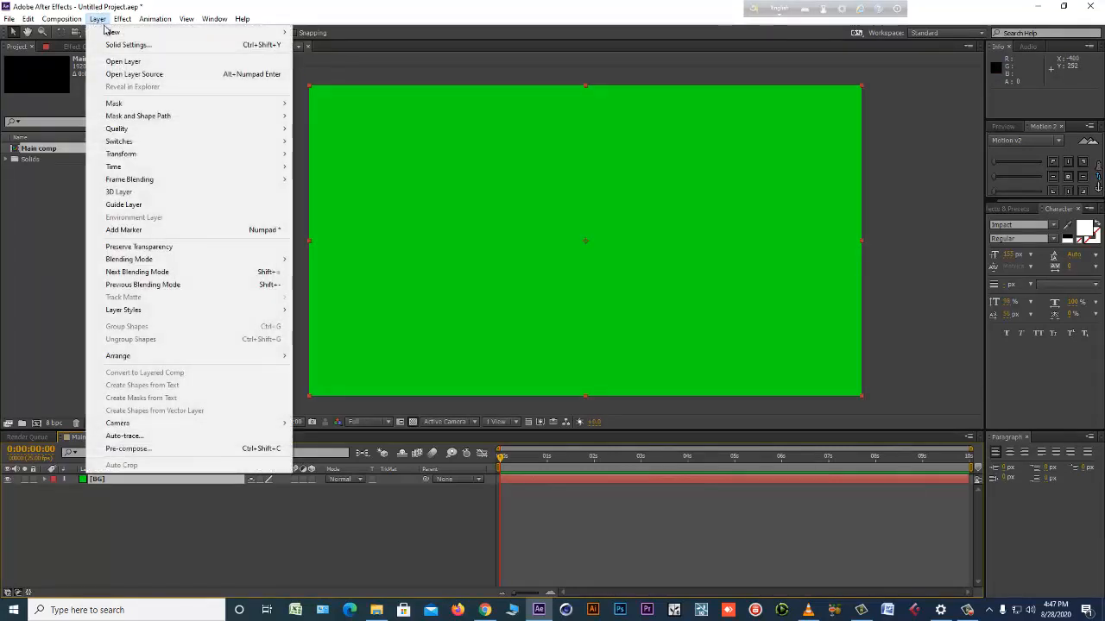
click(215, 48)
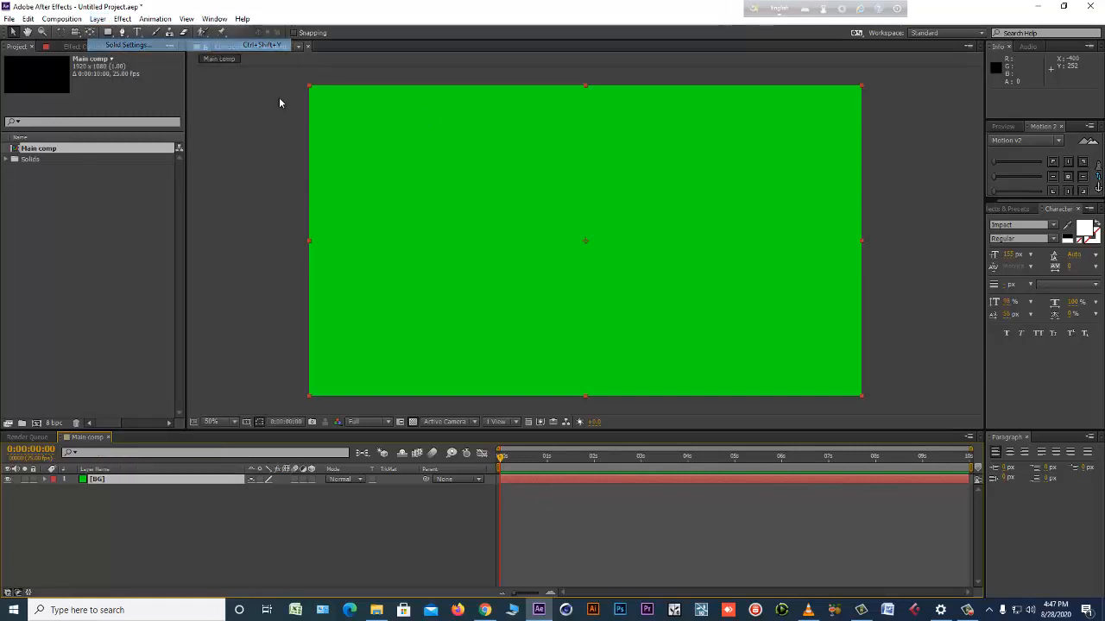
click(544, 358)
drag(427, 276, 388, 253)
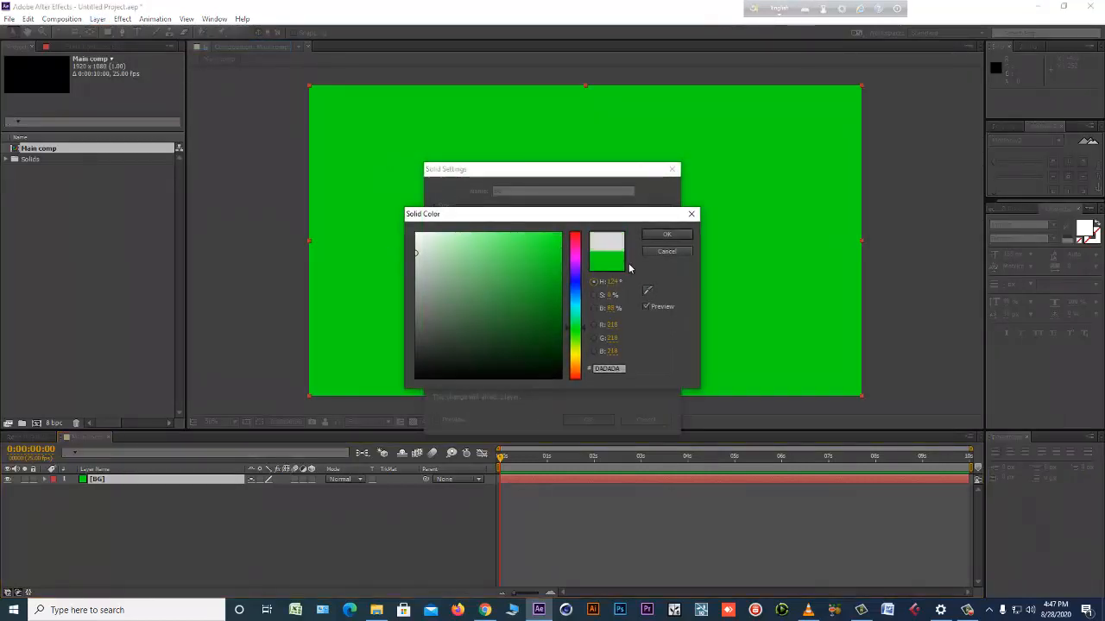
click(651, 239)
click(586, 420)
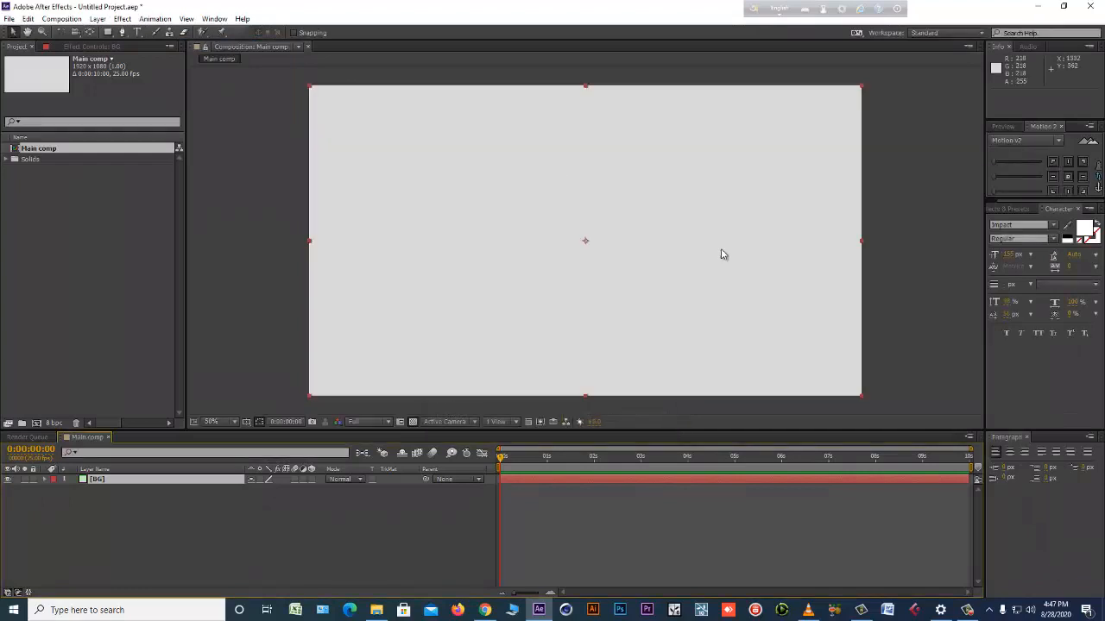
Try a Gradient Ramp effect with a red start color on the BG layer, and remove the effect.
click(122, 18)
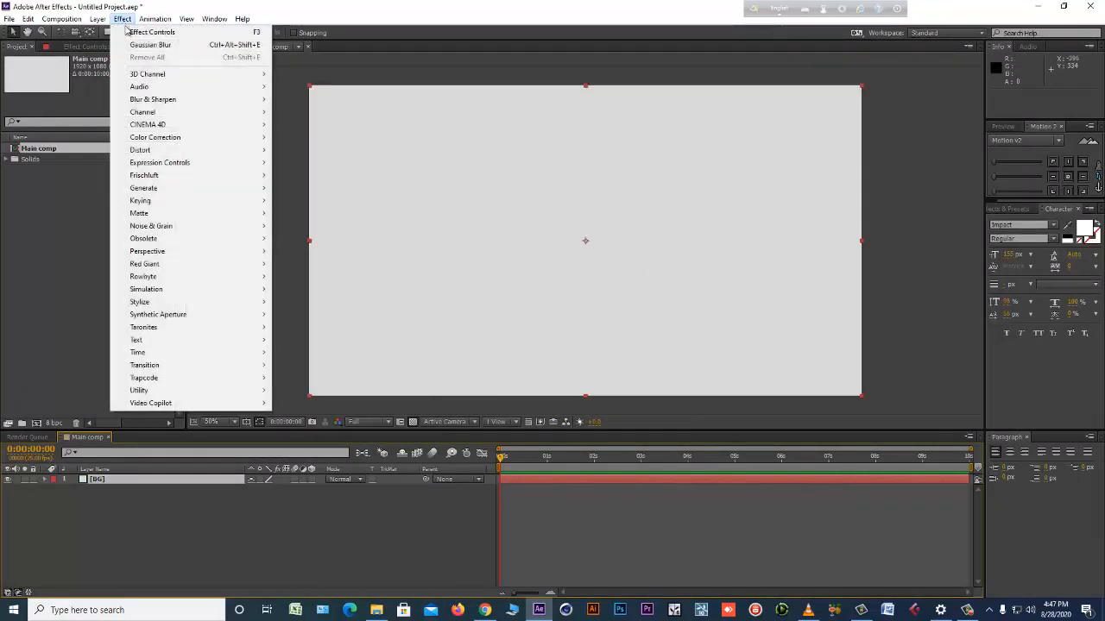
mouse_move(182, 189)
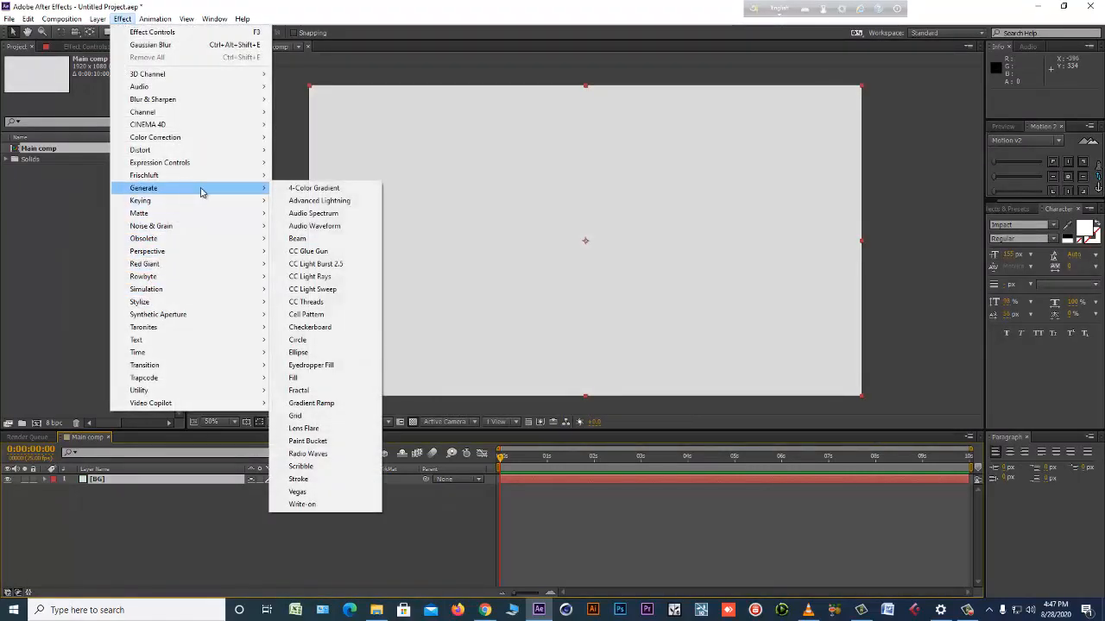
click(321, 403)
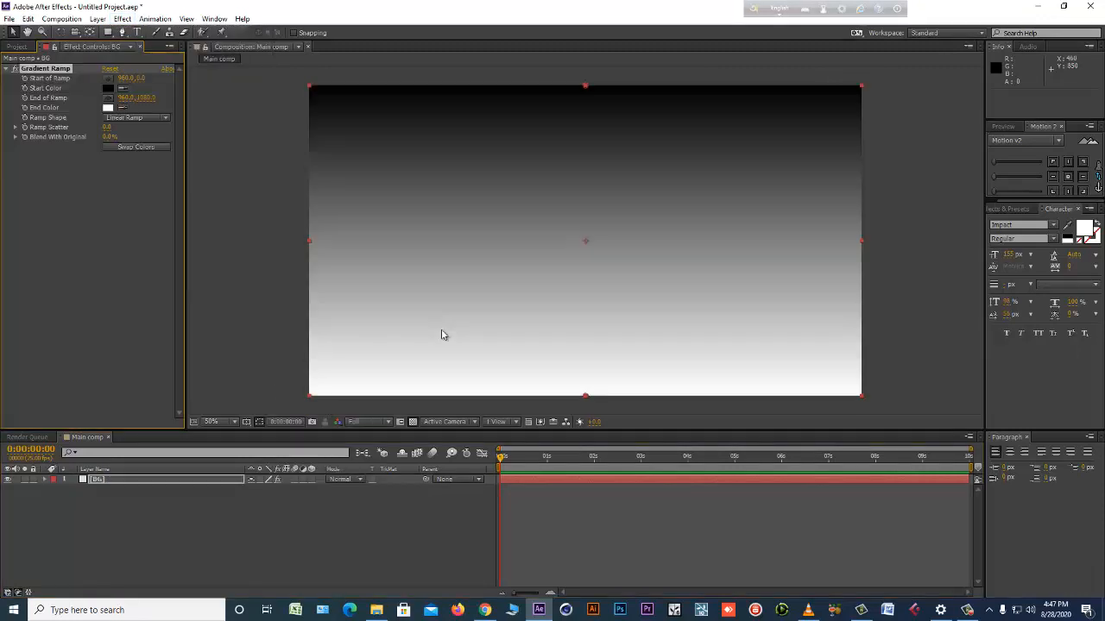
click(108, 88)
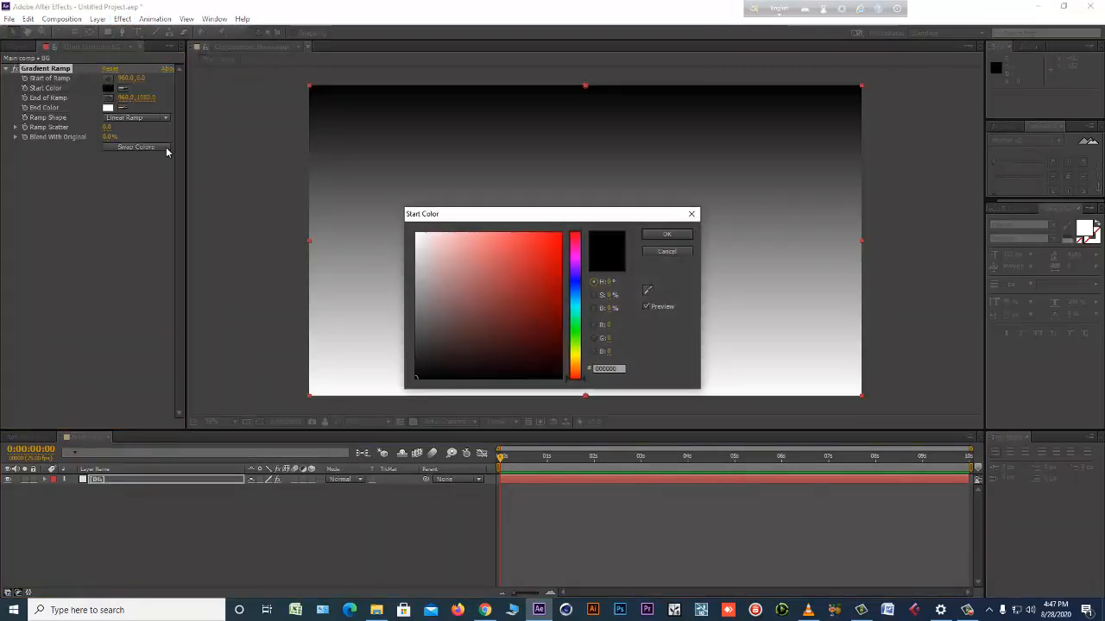
drag(484, 260, 644, 178)
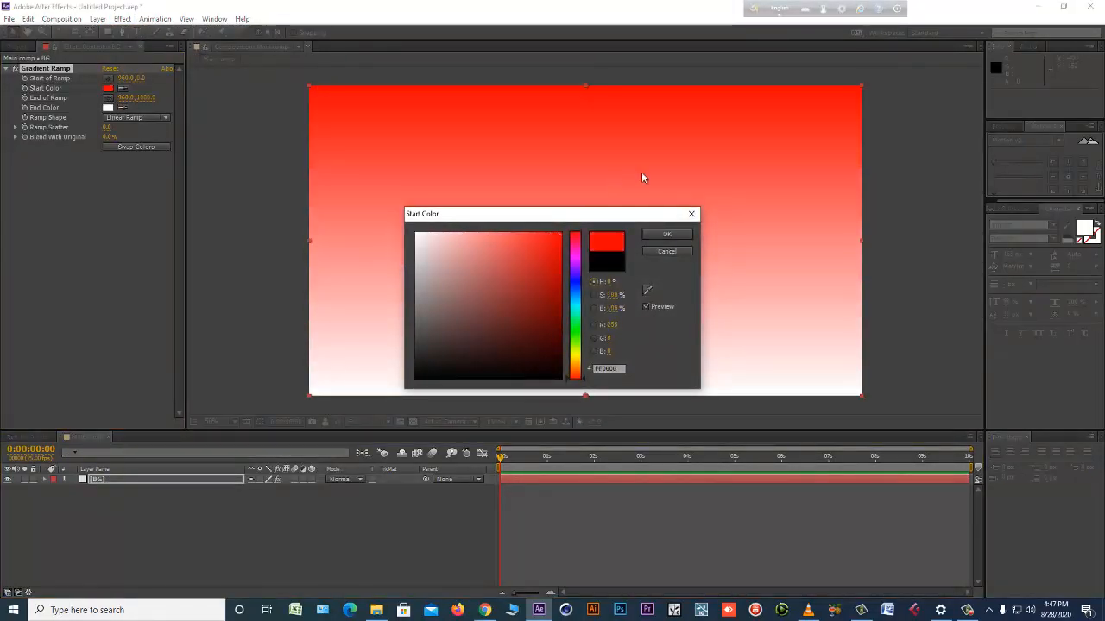
click(666, 251)
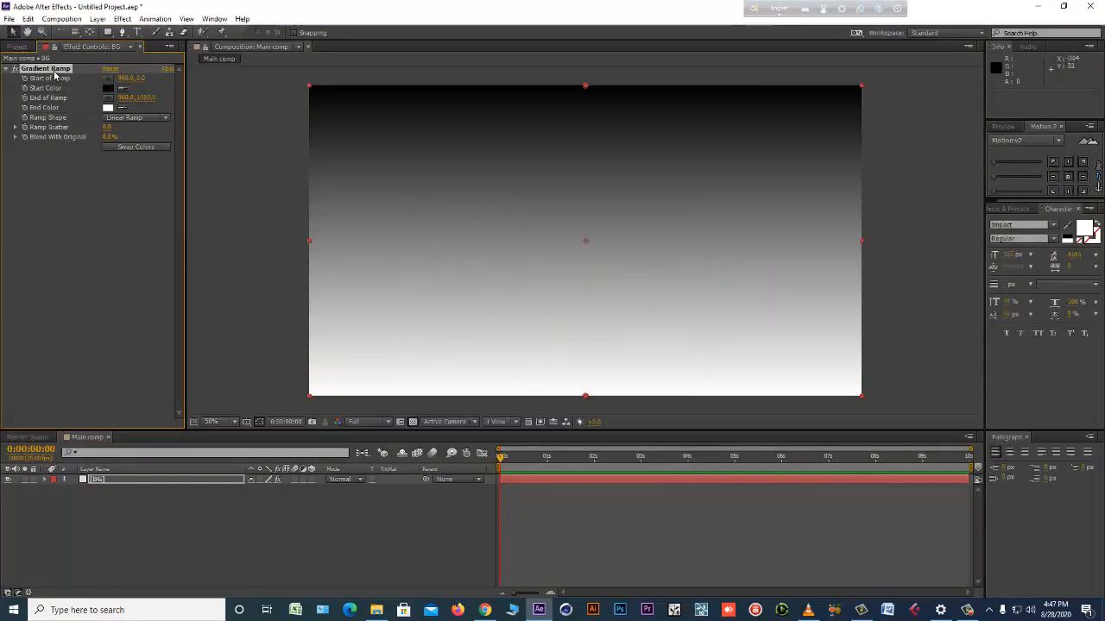
key(Delete)
Try the 4-Color Gradient effect on the BG layer and remove it.
click(122, 18)
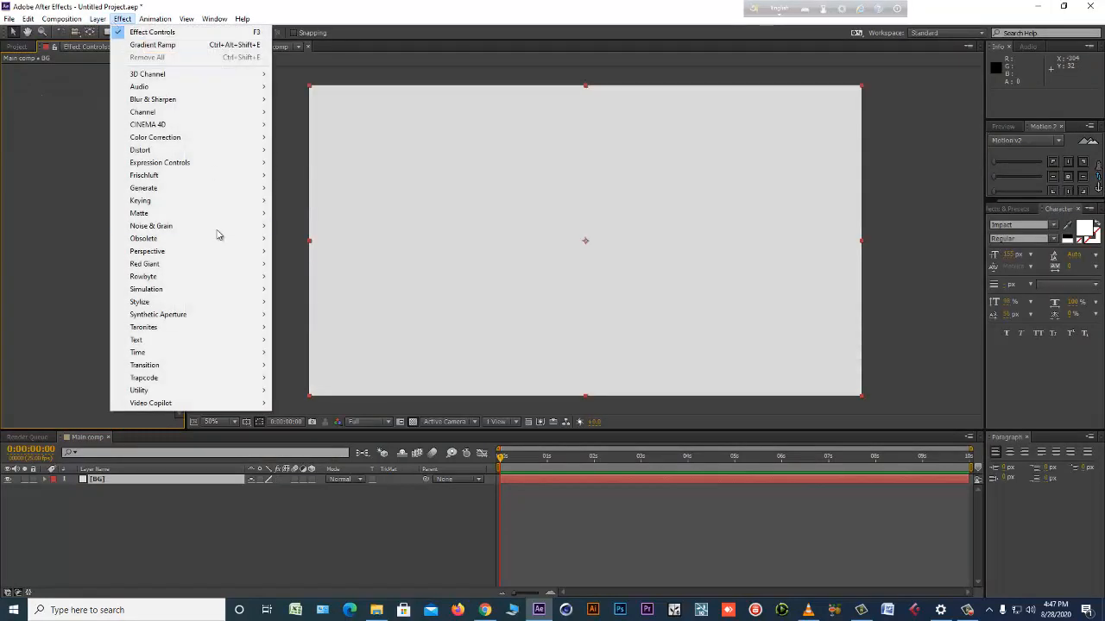
mouse_move(212, 189)
click(332, 191)
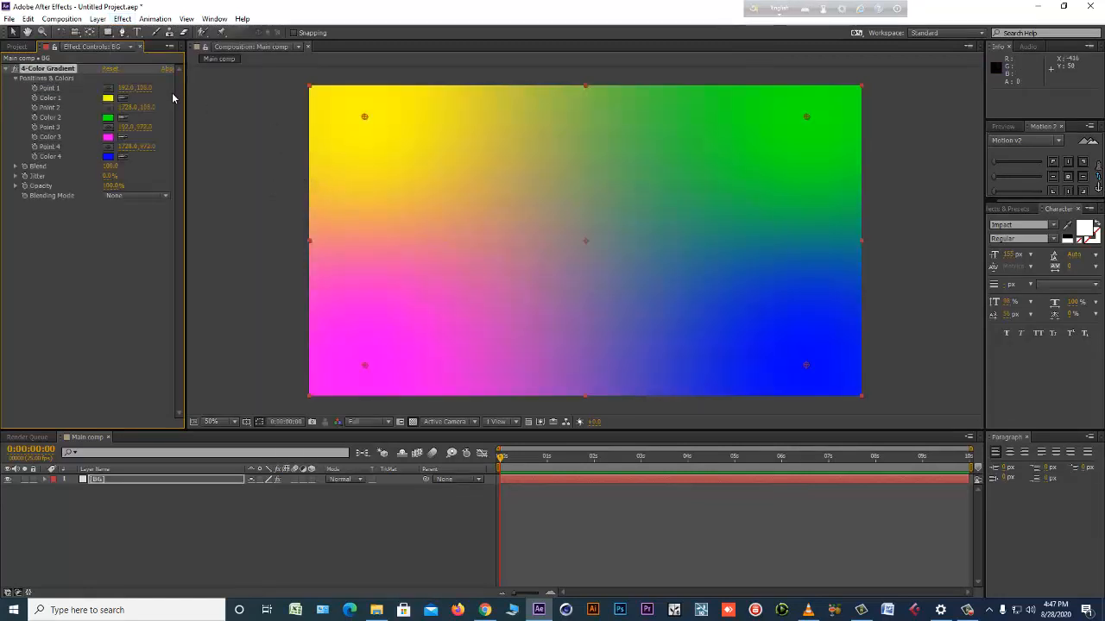
key(Delete)
Apply Gradient Ramp to the BG layer with a crimson pink start color, about RGB 213, 0, 90.
click(122, 18)
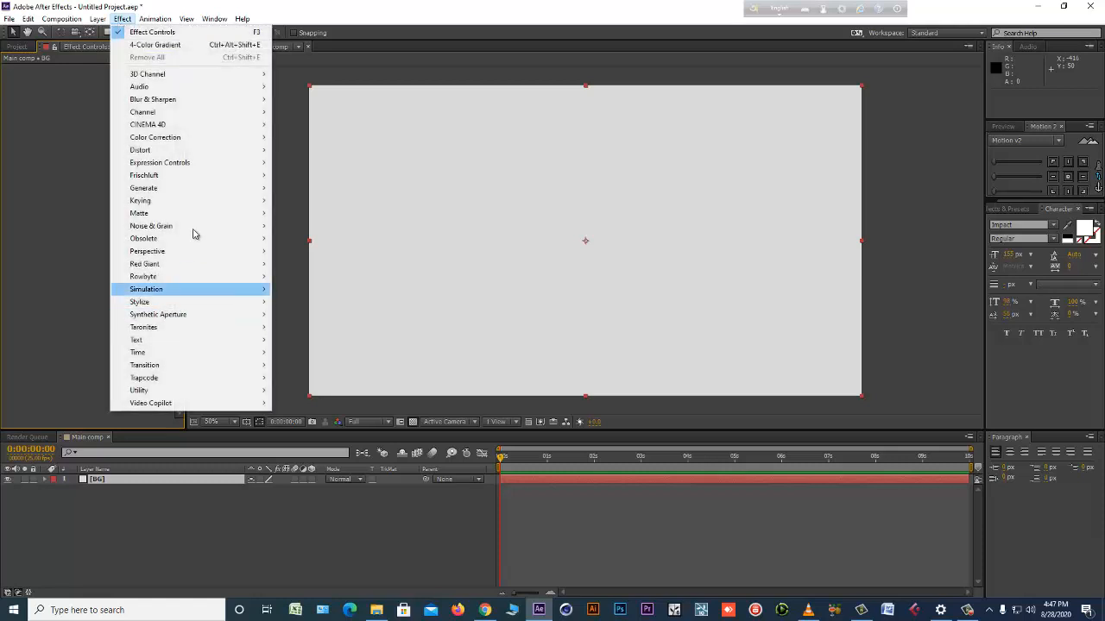
mouse_move(196, 188)
click(333, 403)
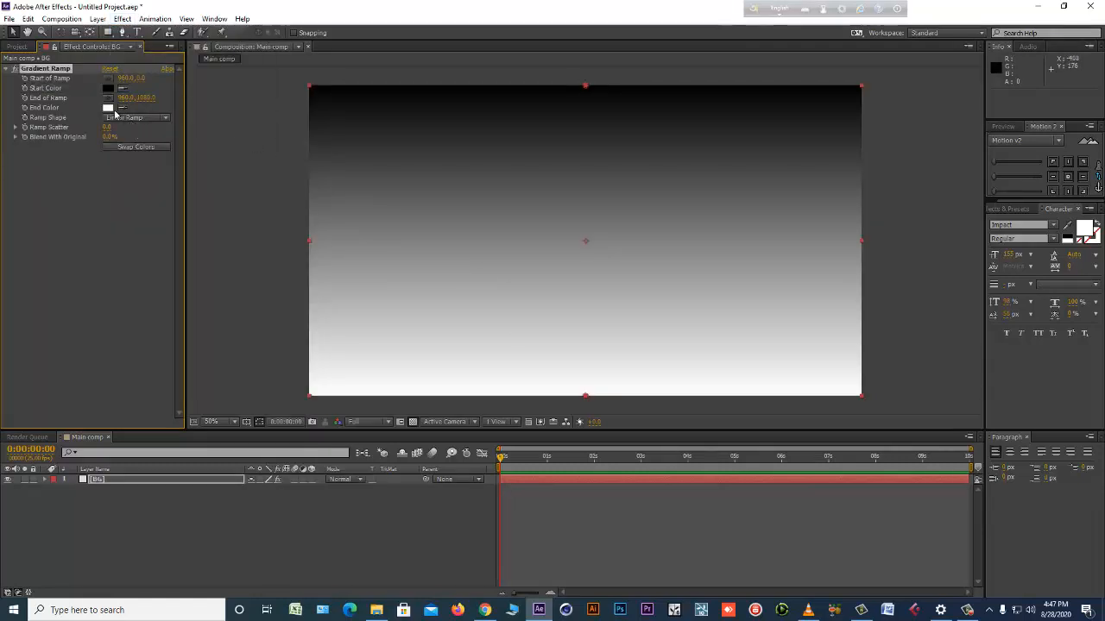
click(108, 88)
drag(468, 272, 581, 254)
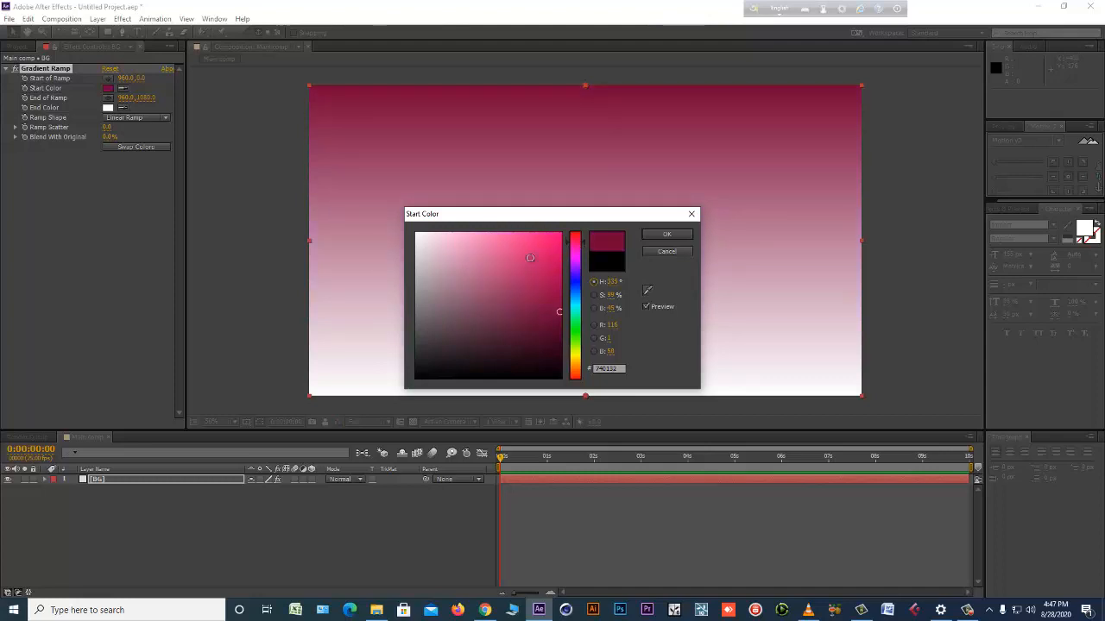
click(561, 256)
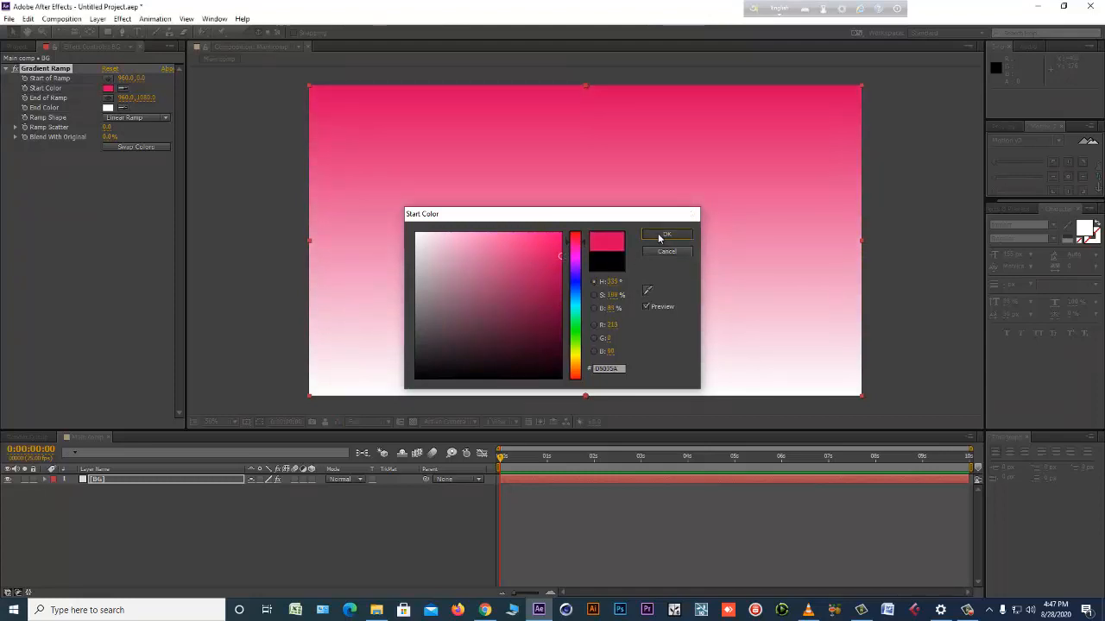
click(661, 237)
Set the Gradient Ramp's end color to purple and deselect the BG layer.
click(108, 107)
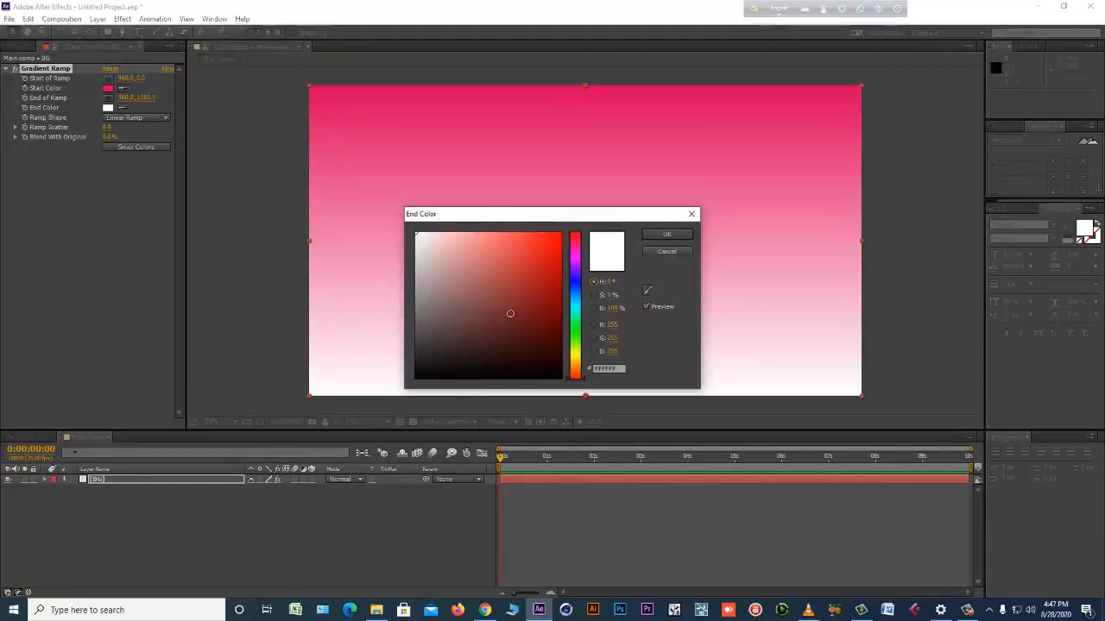
drag(579, 274, 582, 257)
mouse_move(528, 288)
mouse_down()
mouse_move(551, 308)
mouse_move(560, 303)
mouse_up()
click(666, 235)
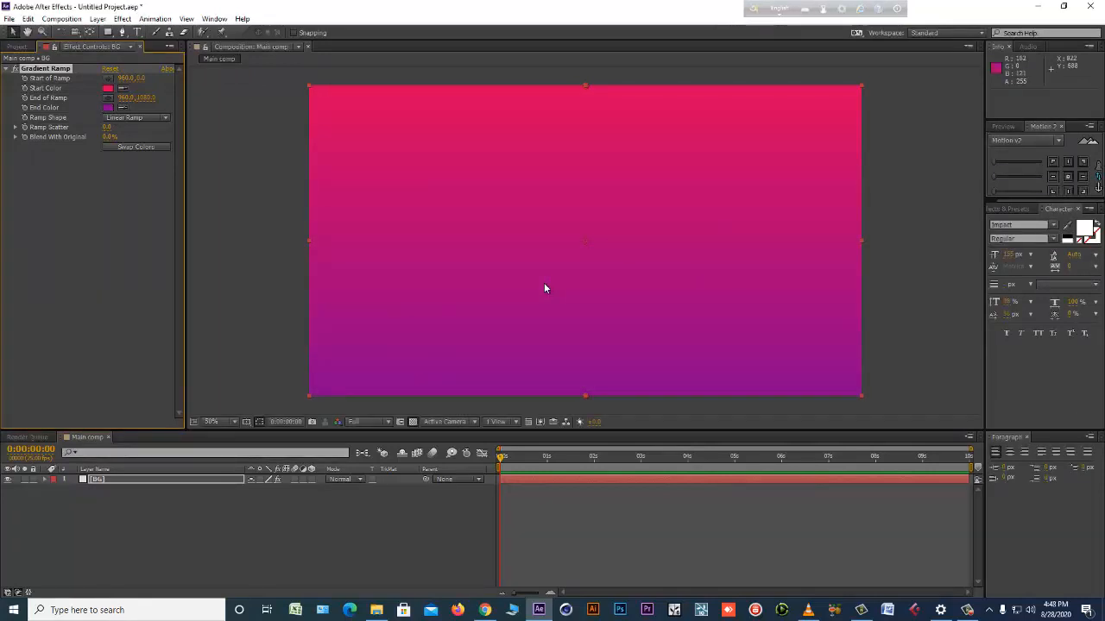
click(15, 47)
click(200, 523)
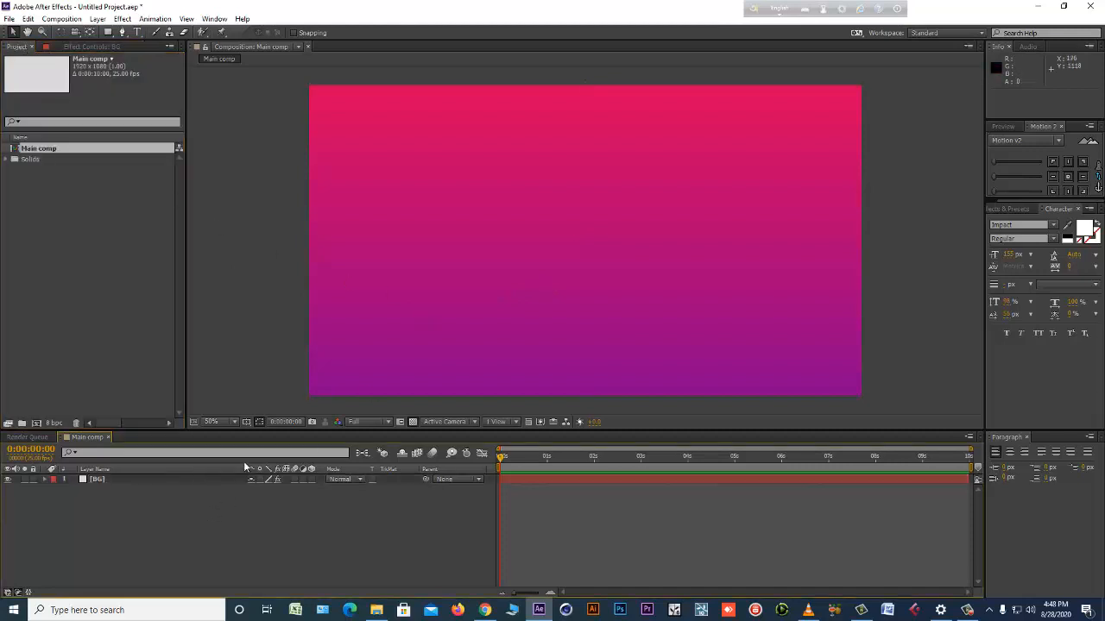
Set the BG gradient's ramp shape to Radial Ramp and move its start point to the frame's center, about 956, 544.
click(91, 479)
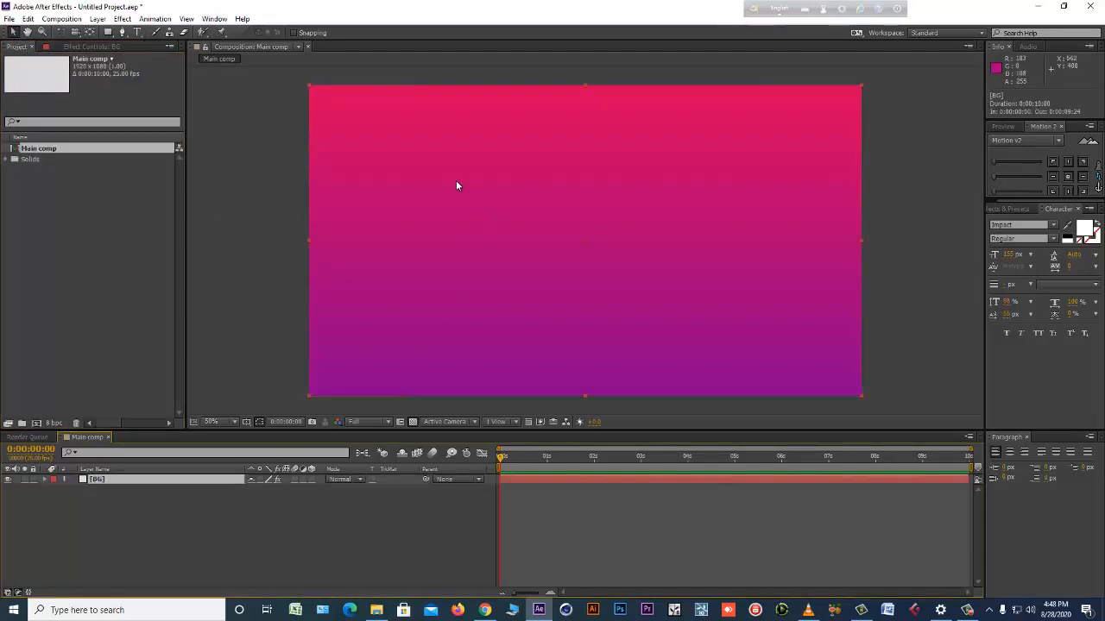
click(86, 47)
click(158, 119)
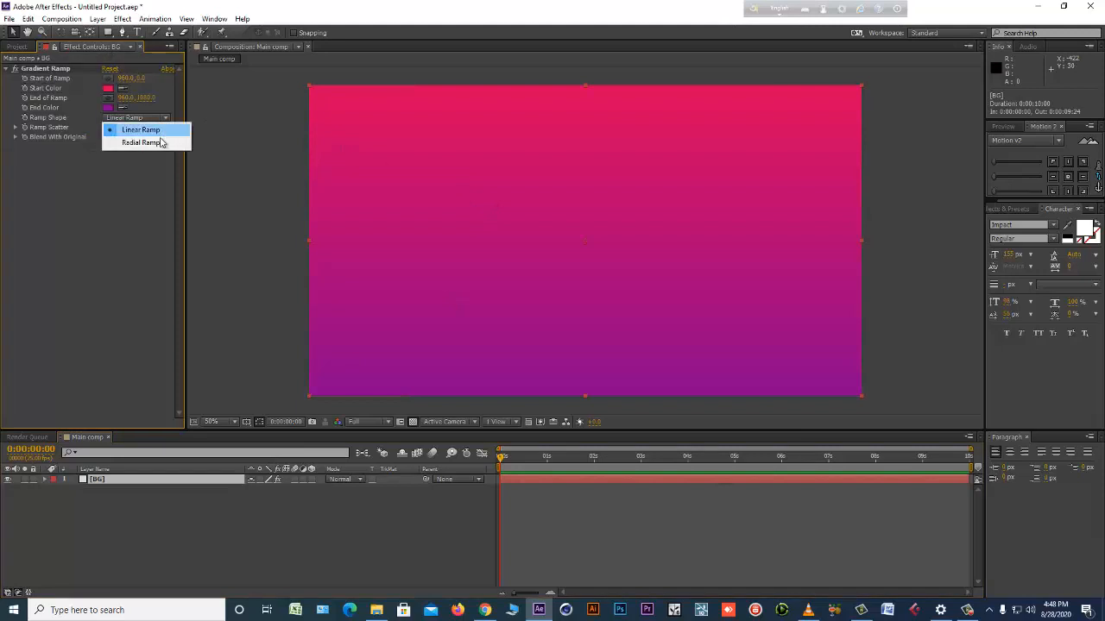
click(143, 140)
drag(590, 86, 586, 192)
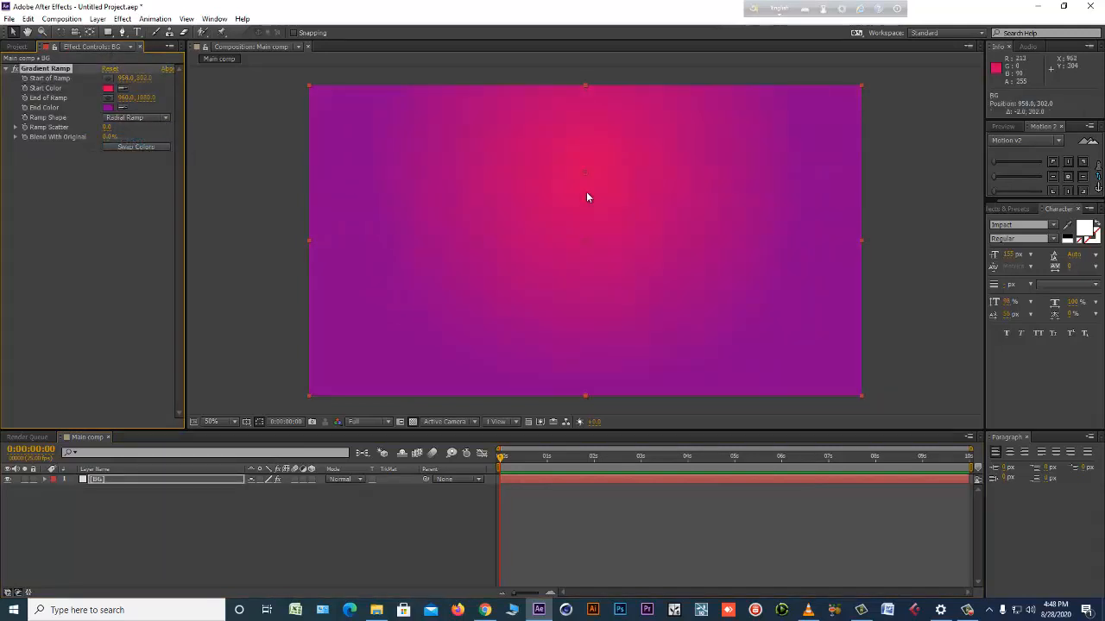
drag(584, 243, 585, 255)
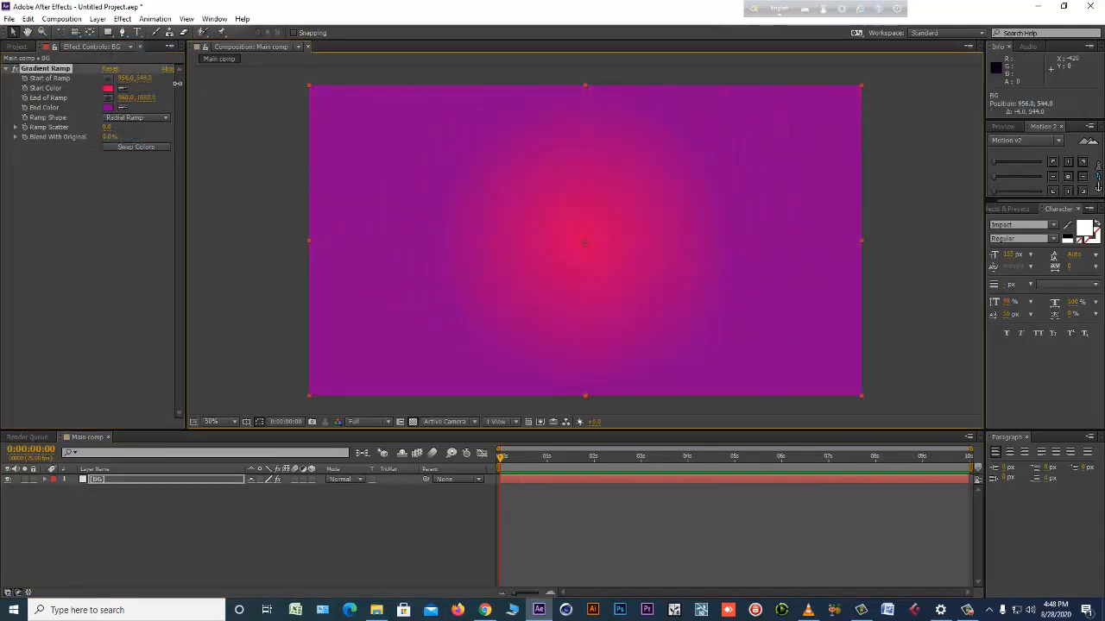
Enlarge the BG layer's radial ramp with its end point at about 960, 1741 and darken its end color to purple 6F0073.
drag(176, 84, 201, 91)
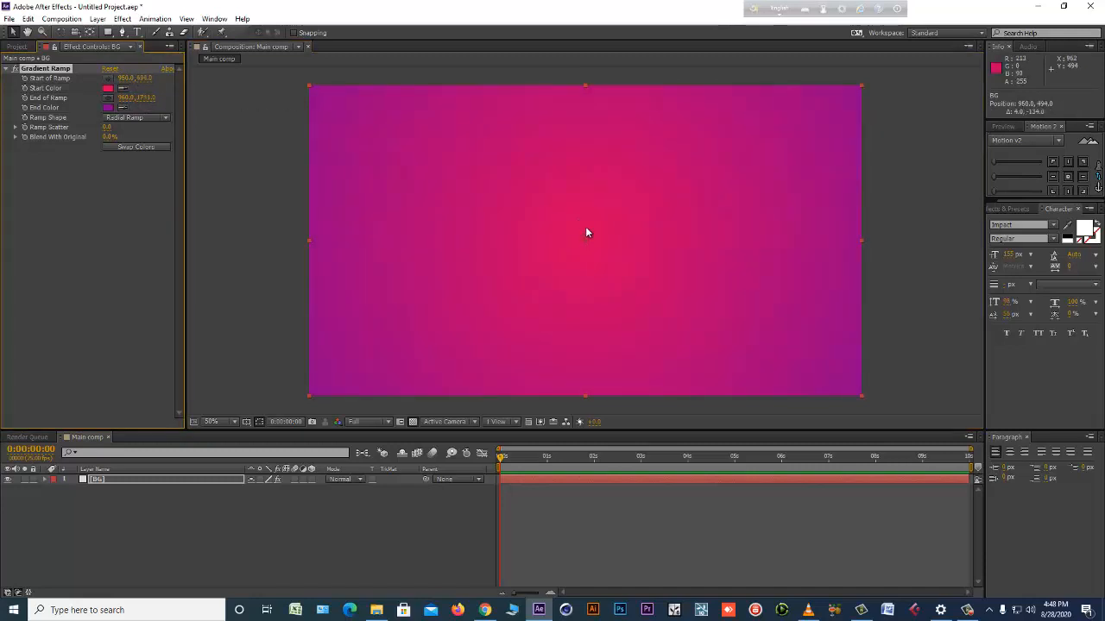
click(107, 107)
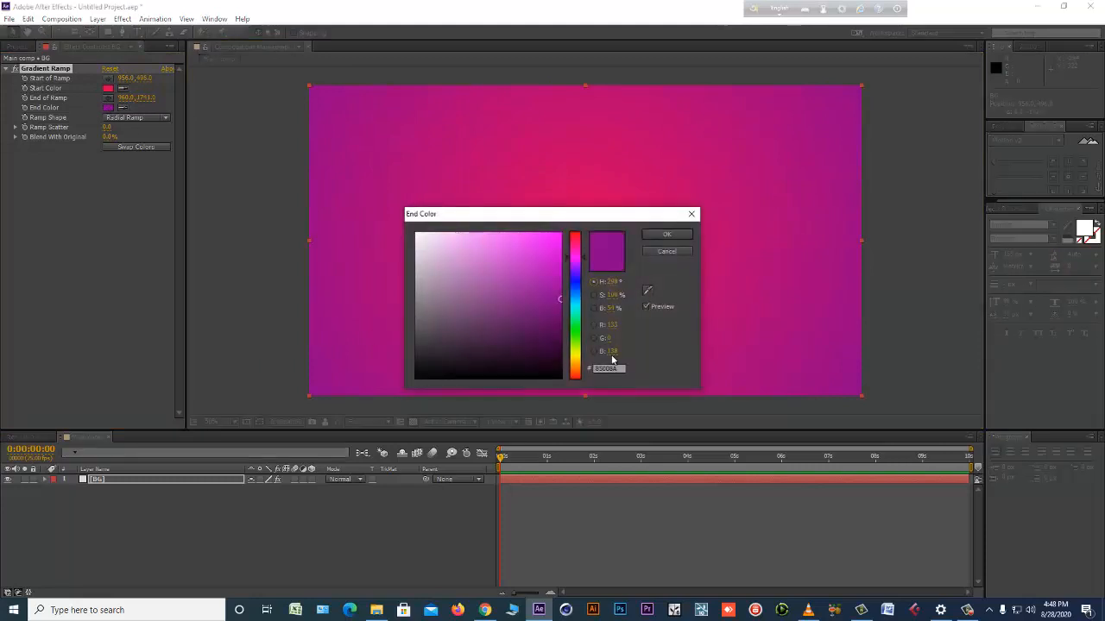
click(666, 234)
Darken the Gradient Ramp's start color to a deeper crimson of the same hue.
click(110, 89)
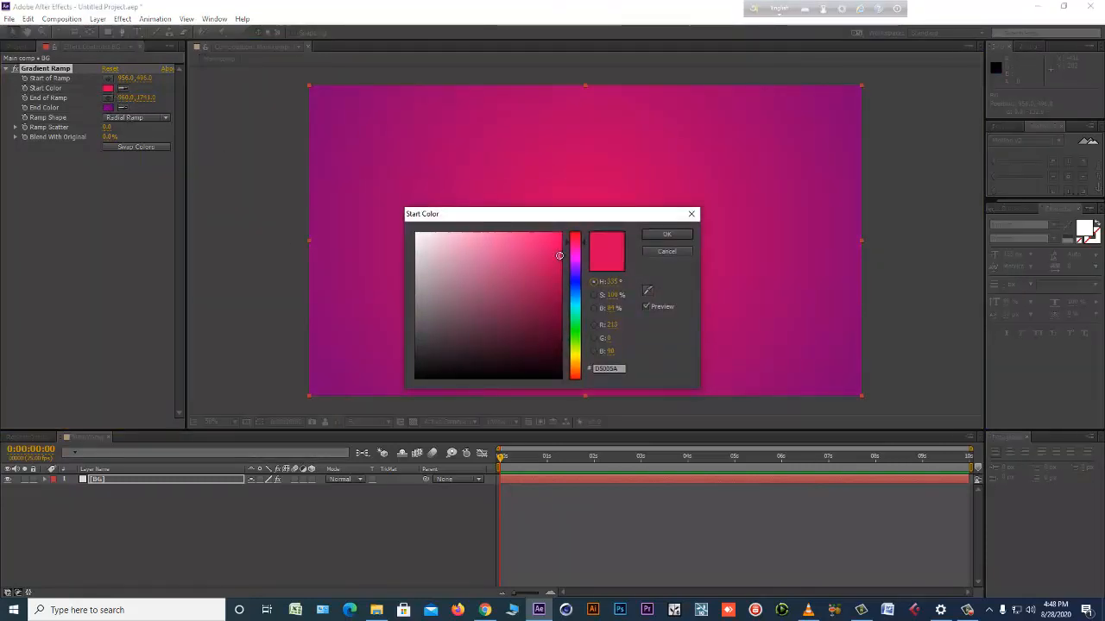
click(559, 250)
drag(564, 263, 559, 285)
click(666, 235)
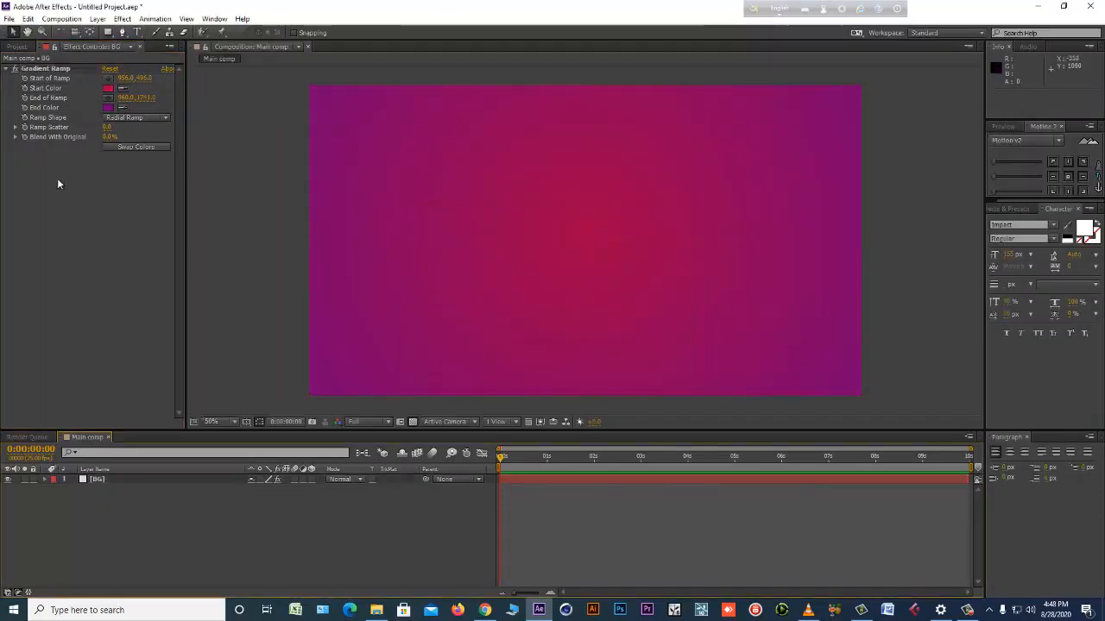
Show the project items, then switch to File Explorer and open the CLASS-2 picture folder inside STUDENT on New Volume (E:).
click(15, 45)
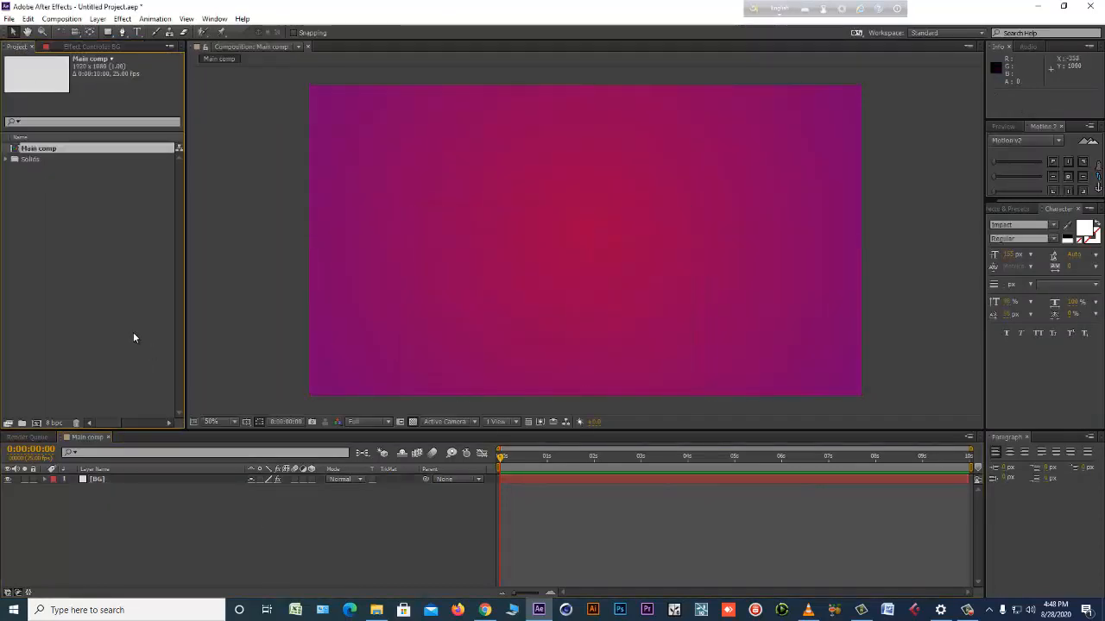
click(376, 610)
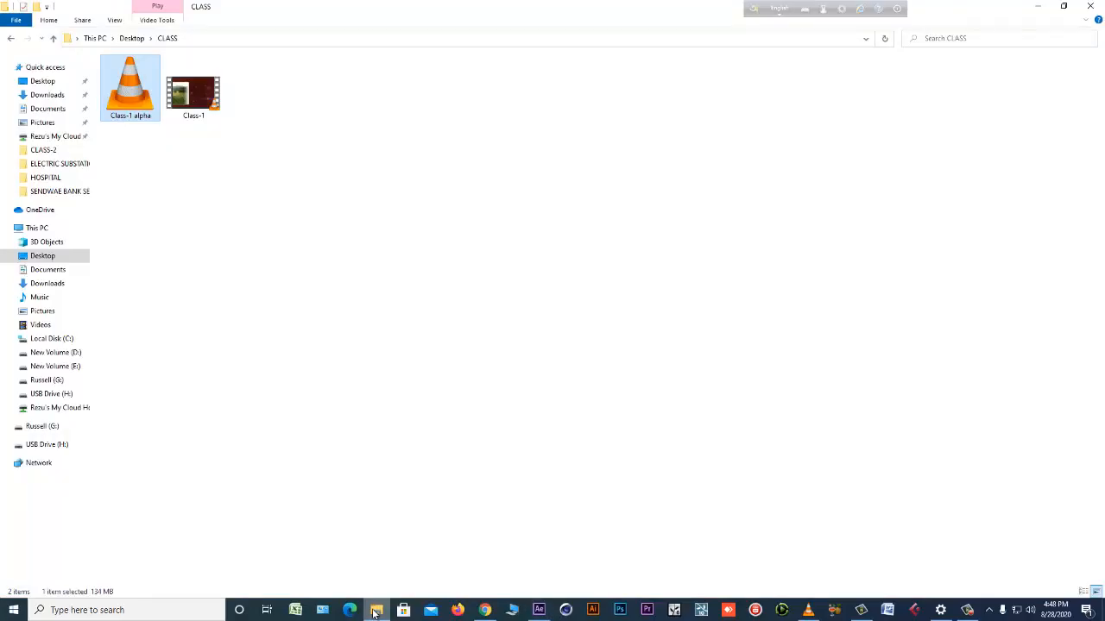
click(53, 366)
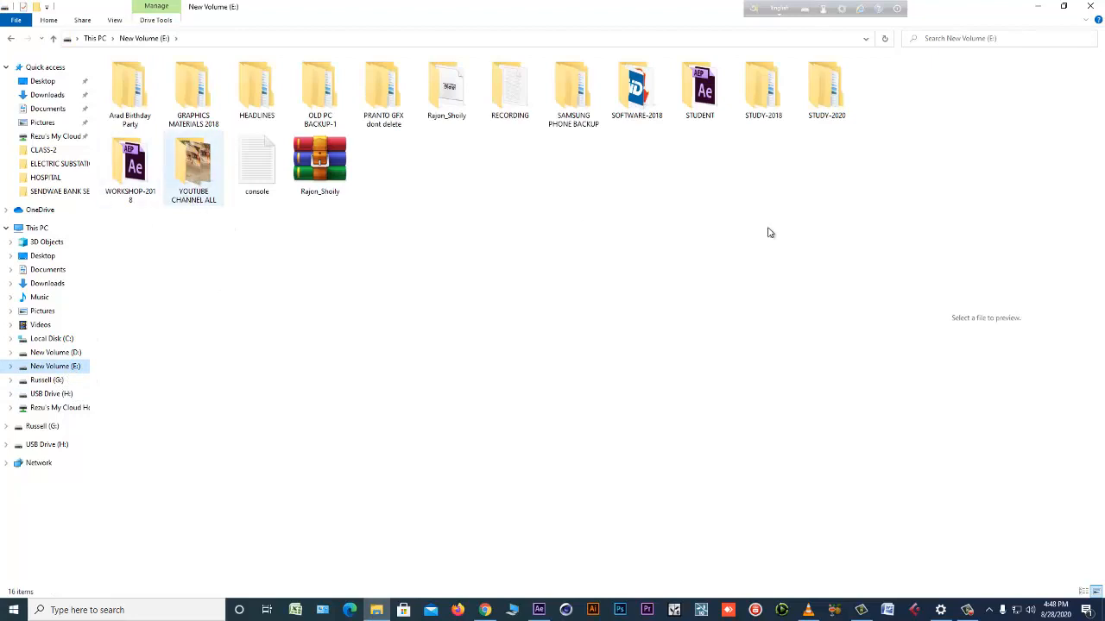
double_click(712, 99)
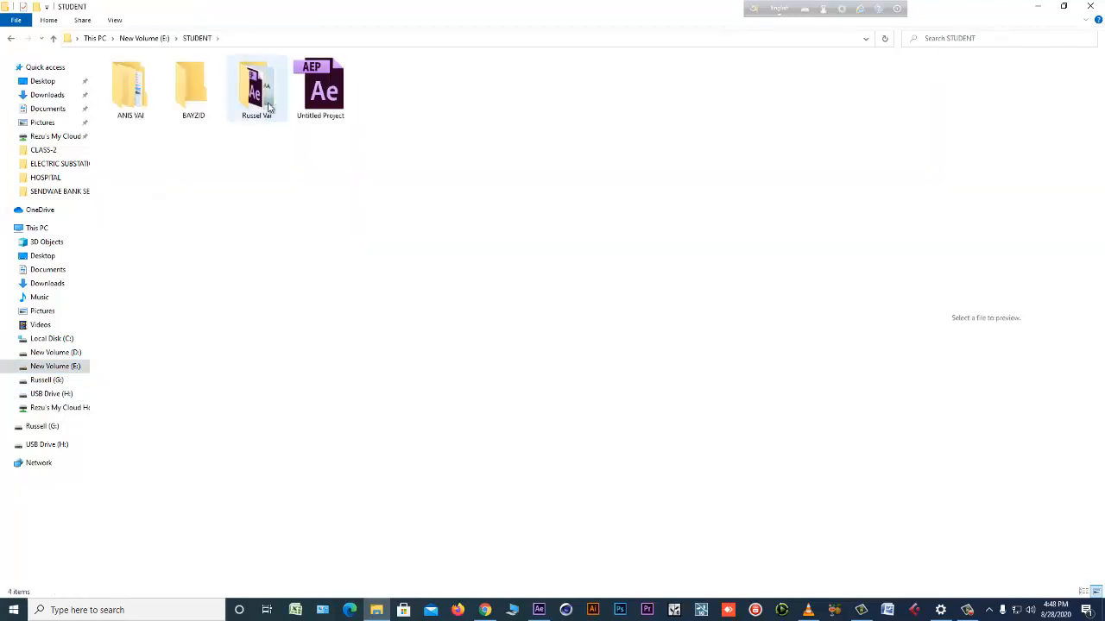
double_click(269, 106)
double_click(181, 93)
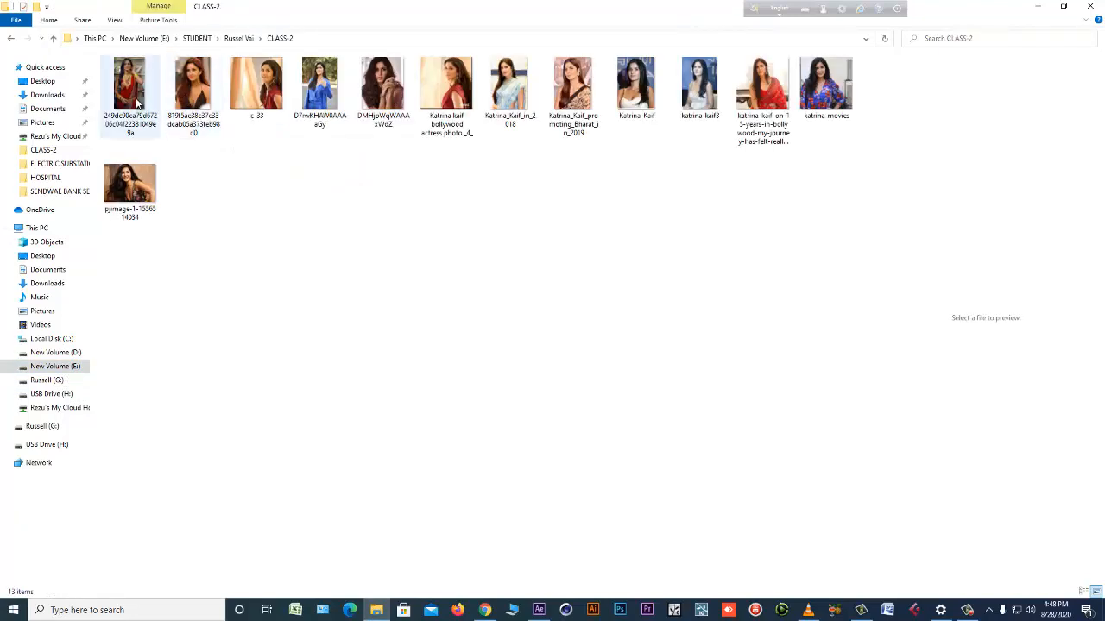
Preview the portrait photos in the CLASS-2 folder one after another.
click(136, 101)
click(572, 86)
click(699, 87)
click(826, 86)
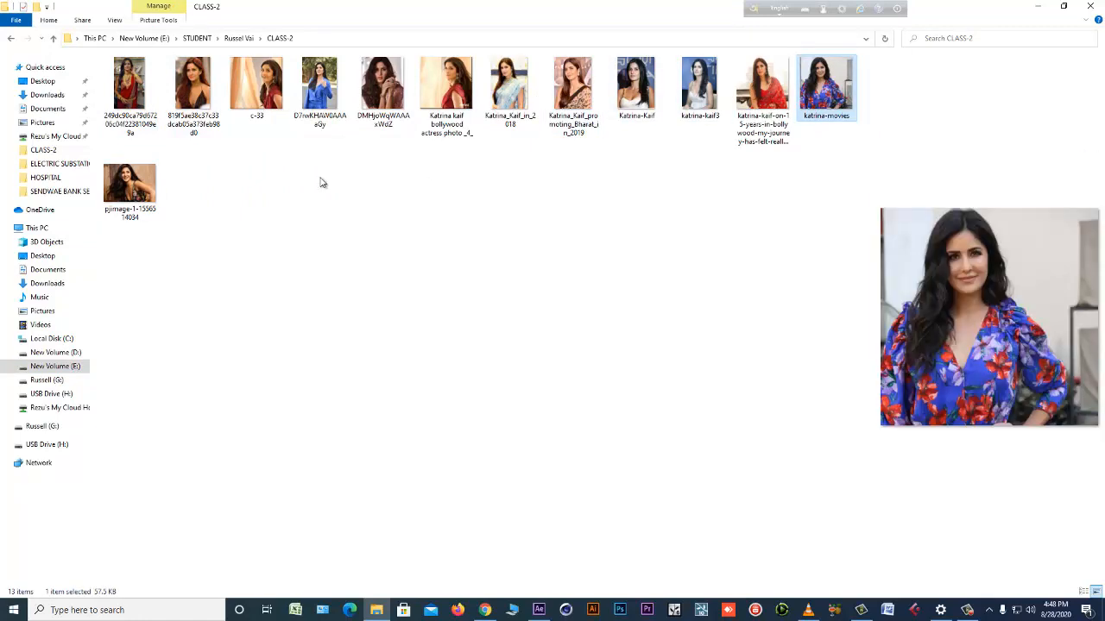
click(130, 90)
click(193, 90)
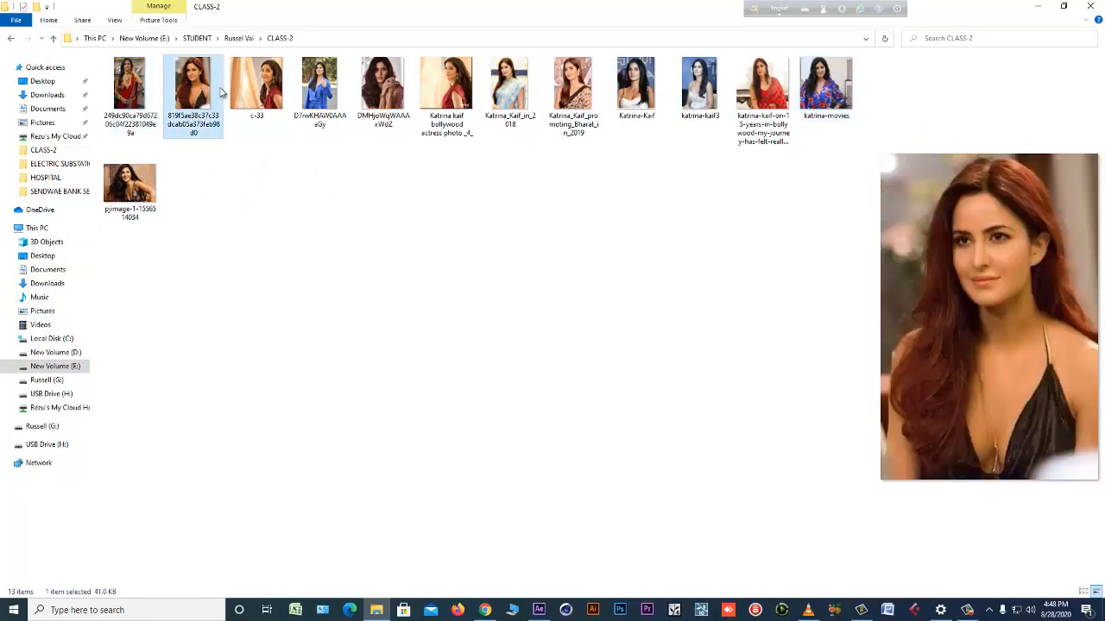
click(277, 89)
click(313, 95)
click(360, 95)
click(435, 95)
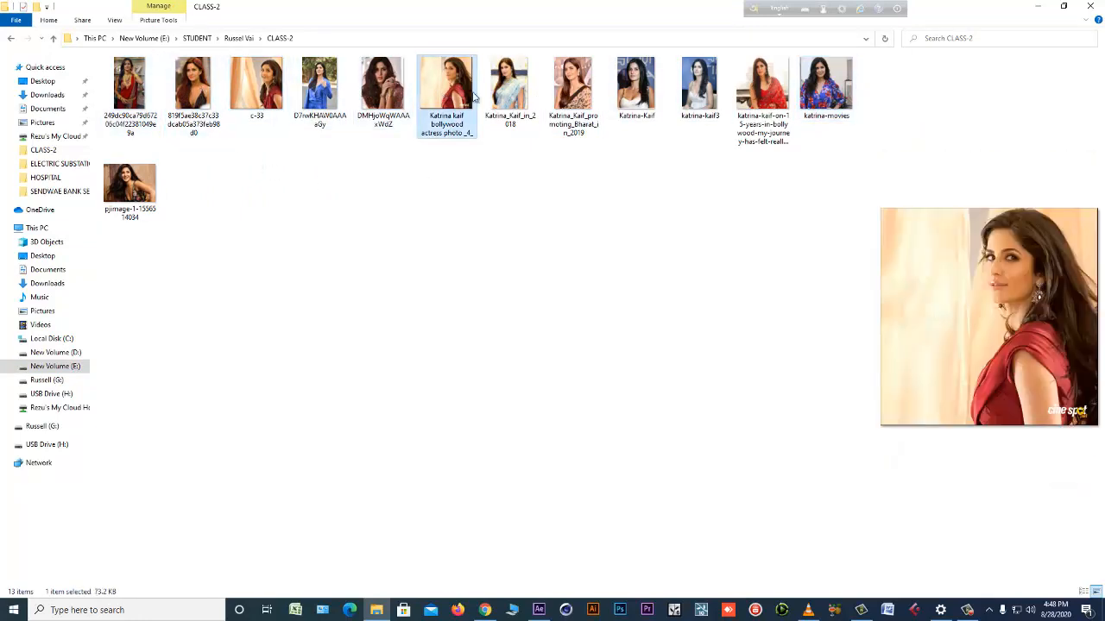
click(511, 97)
click(593, 95)
click(647, 101)
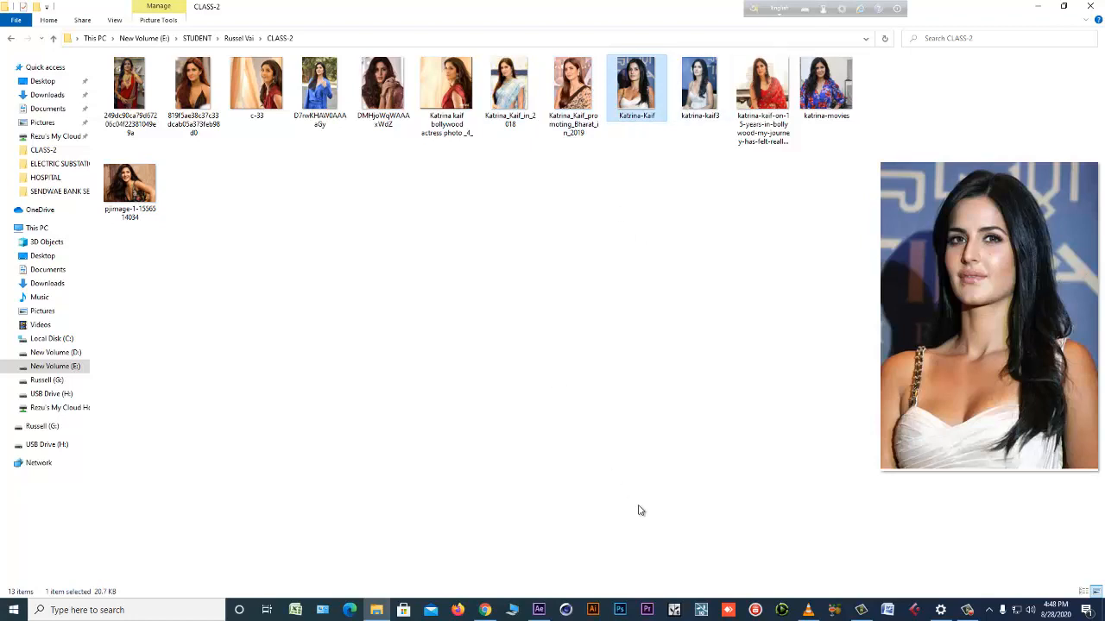
click(536, 601)
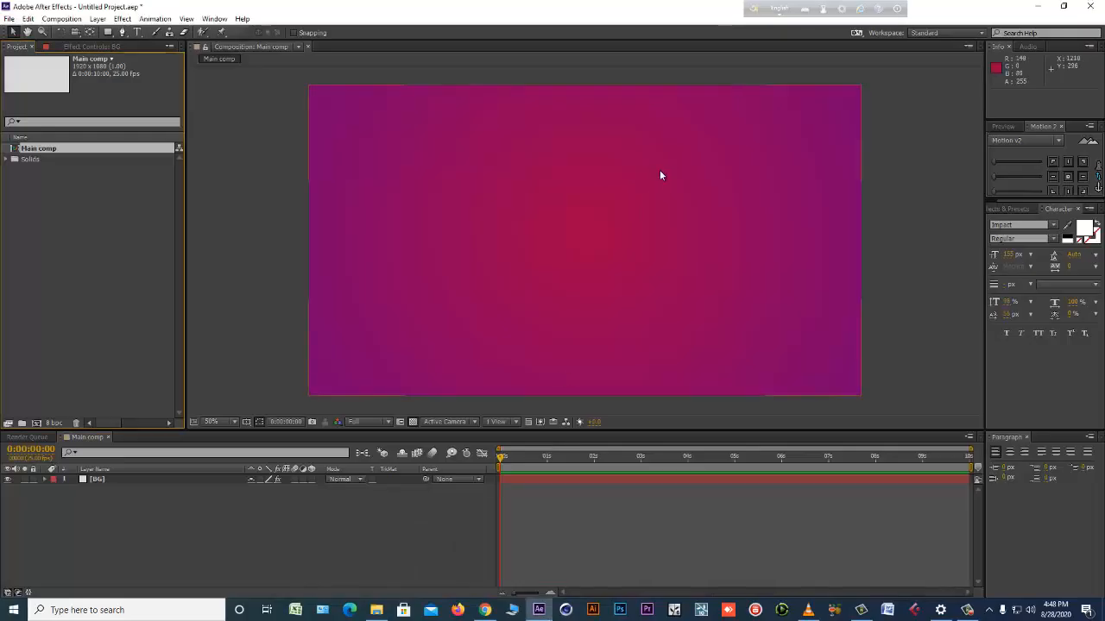
click(224, 504)
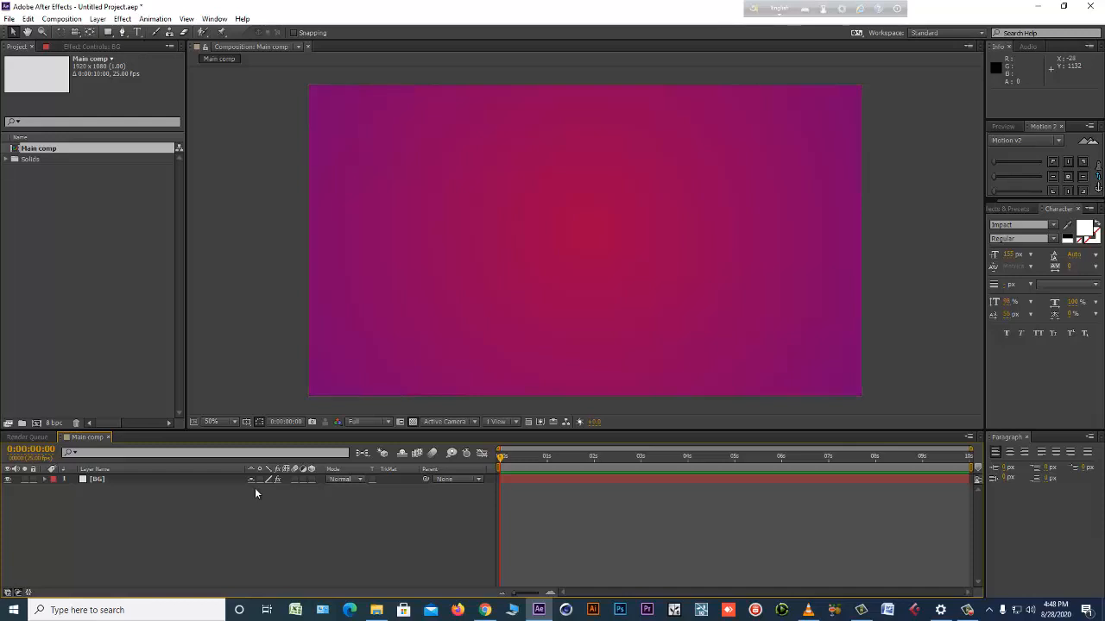
click(61, 18)
click(69, 32)
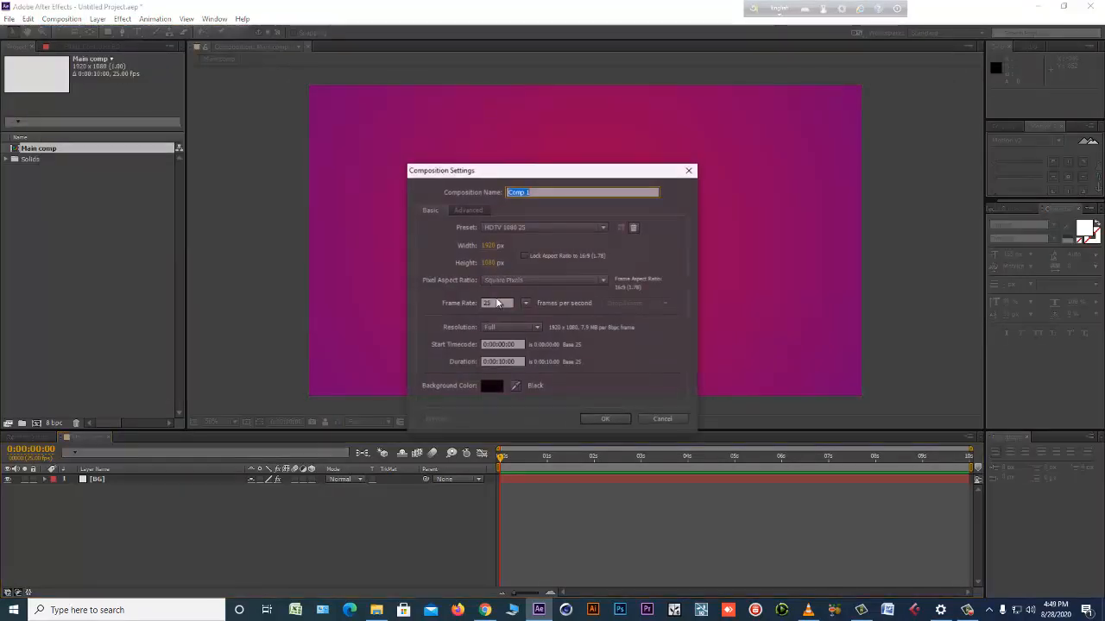
drag(552, 173, 592, 173)
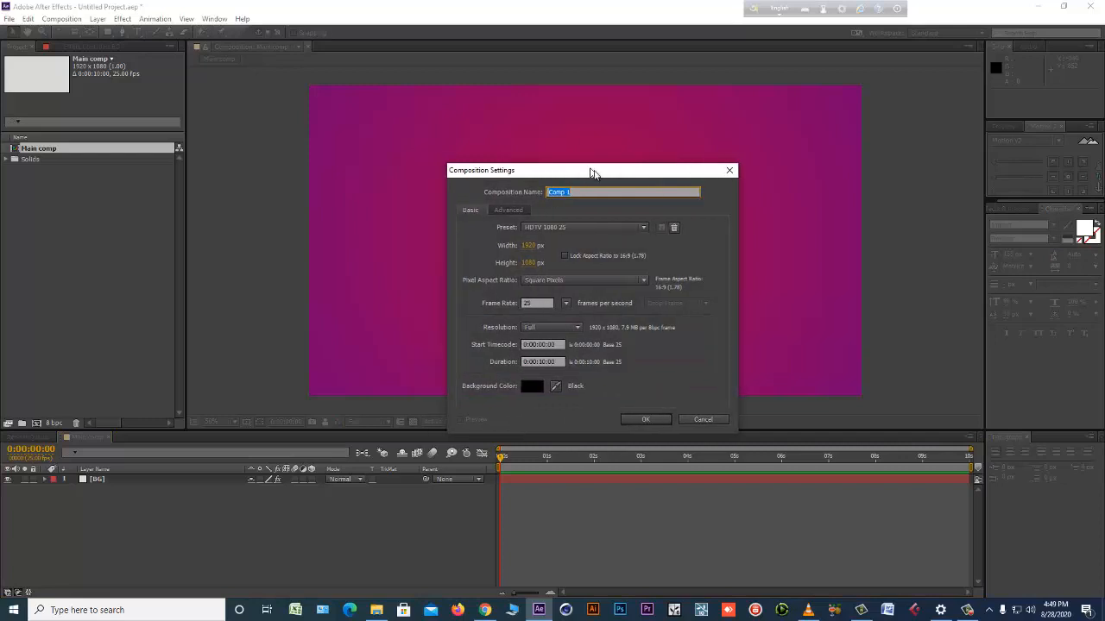
click(704, 420)
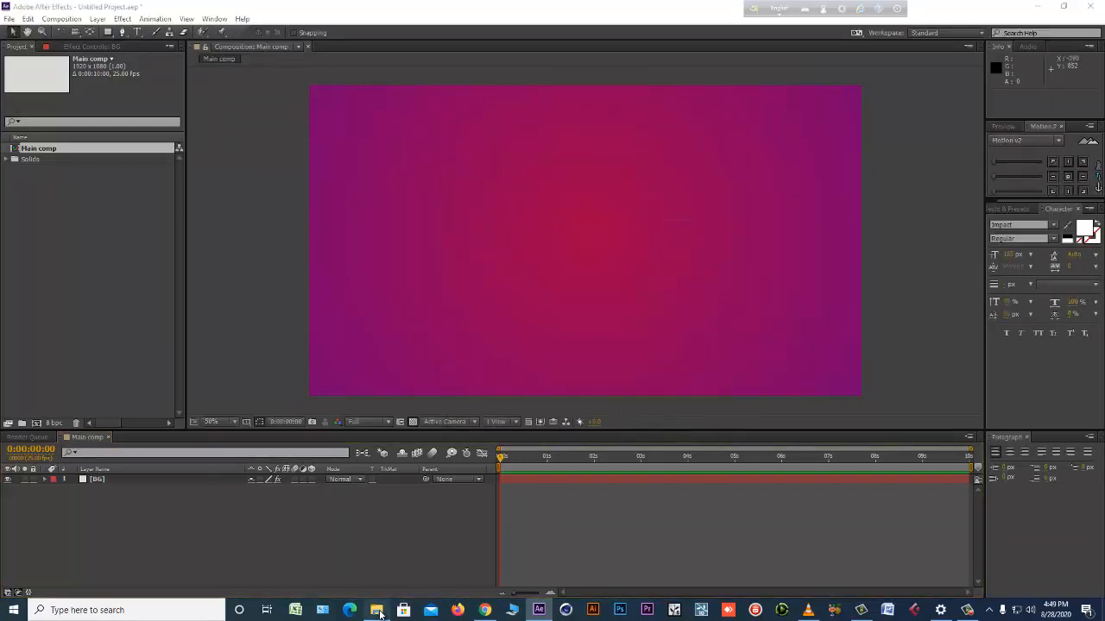
Switch back to File Explorer and compare the photos from the first file through katrina-kaif3 to choose one for import.
click(376, 610)
click(129, 86)
click(192, 86)
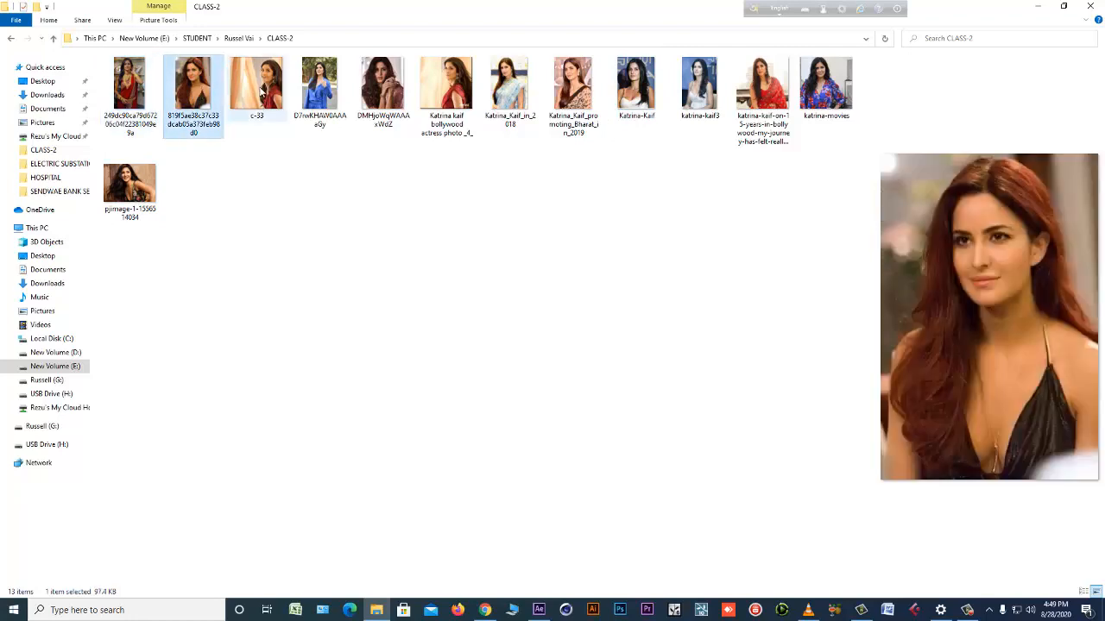
click(257, 87)
click(319, 86)
click(382, 86)
click(460, 87)
click(521, 85)
click(582, 84)
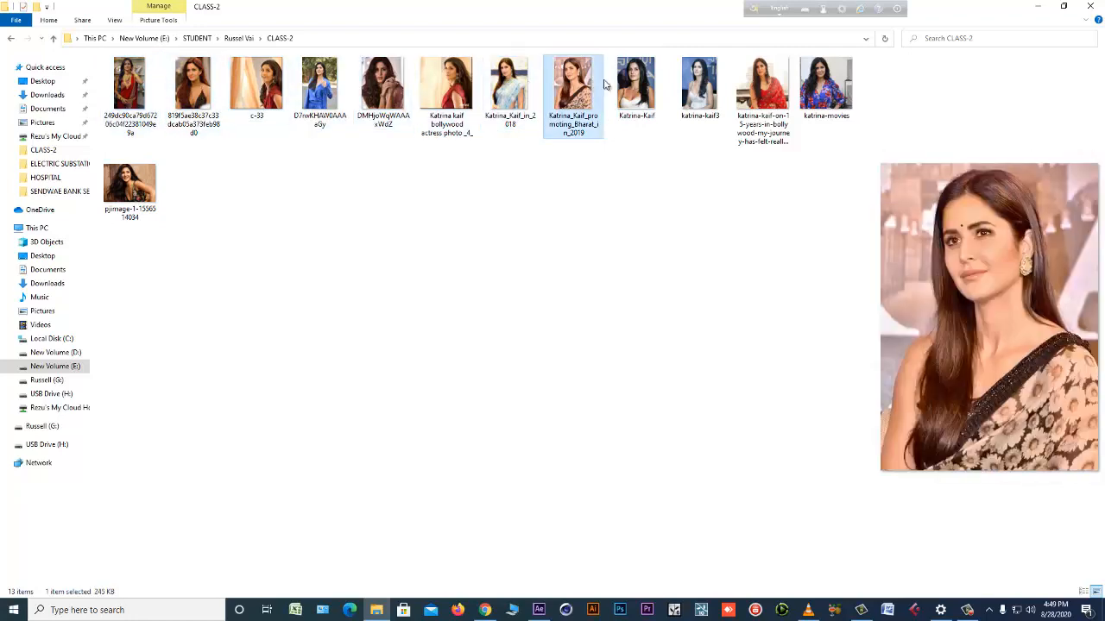
click(641, 85)
click(697, 87)
Import Katrina_Kaif_promoting_Bharat_in_2019.jpg into the After Effects project and create a new composition from it.
click(583, 95)
drag(573, 95, 69, 270)
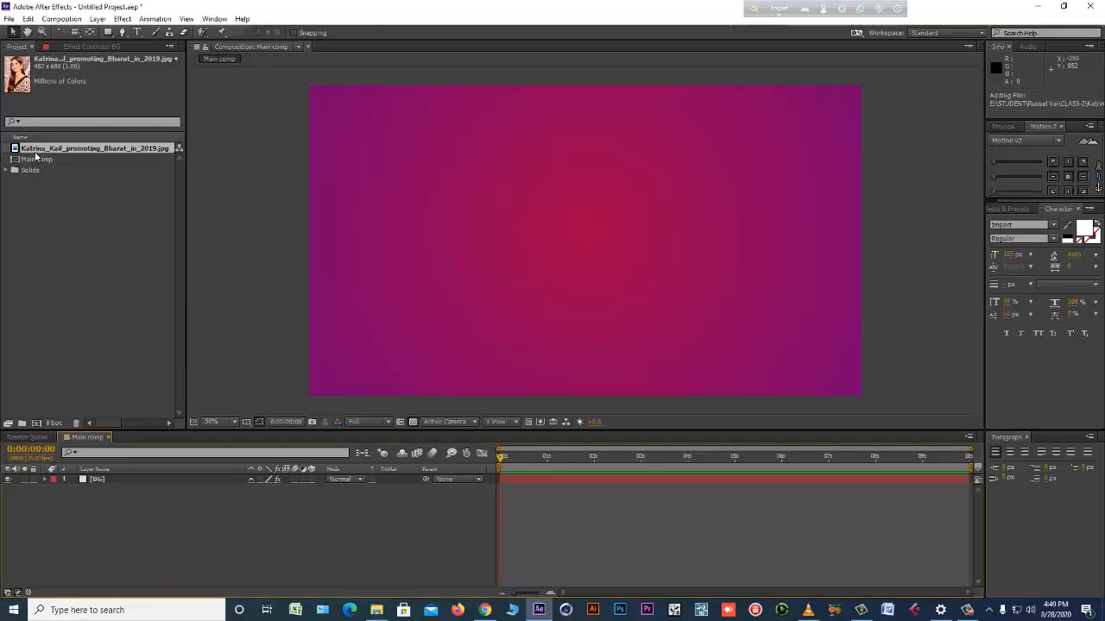
drag(41, 152, 39, 425)
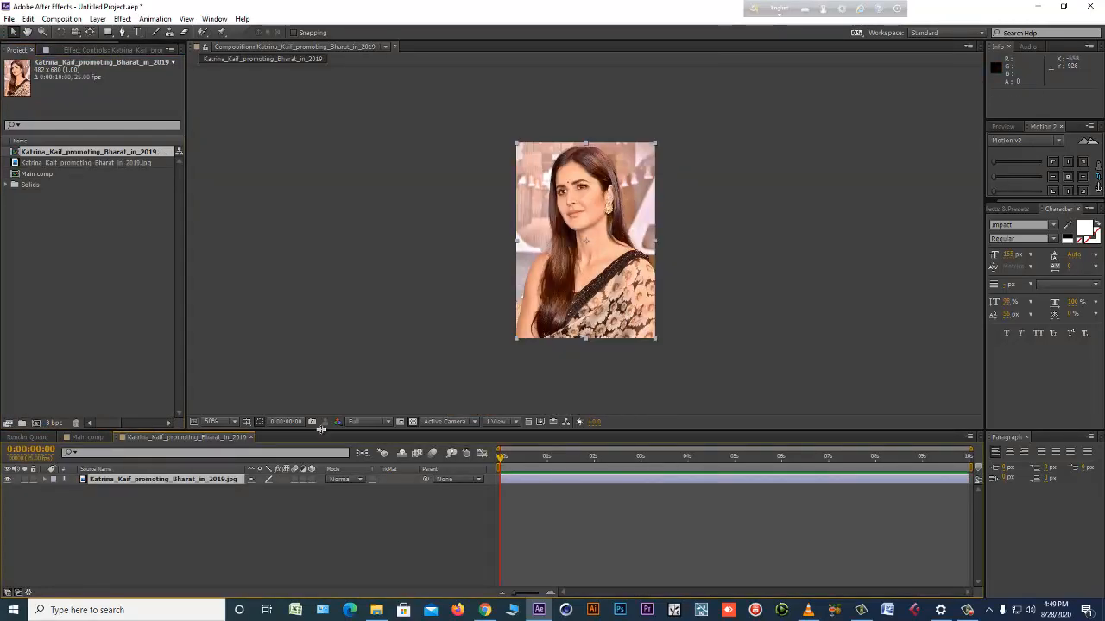
Set the photo composition's height to 500 px and move the photo down to about 239, 318.
key(ctrl+k)
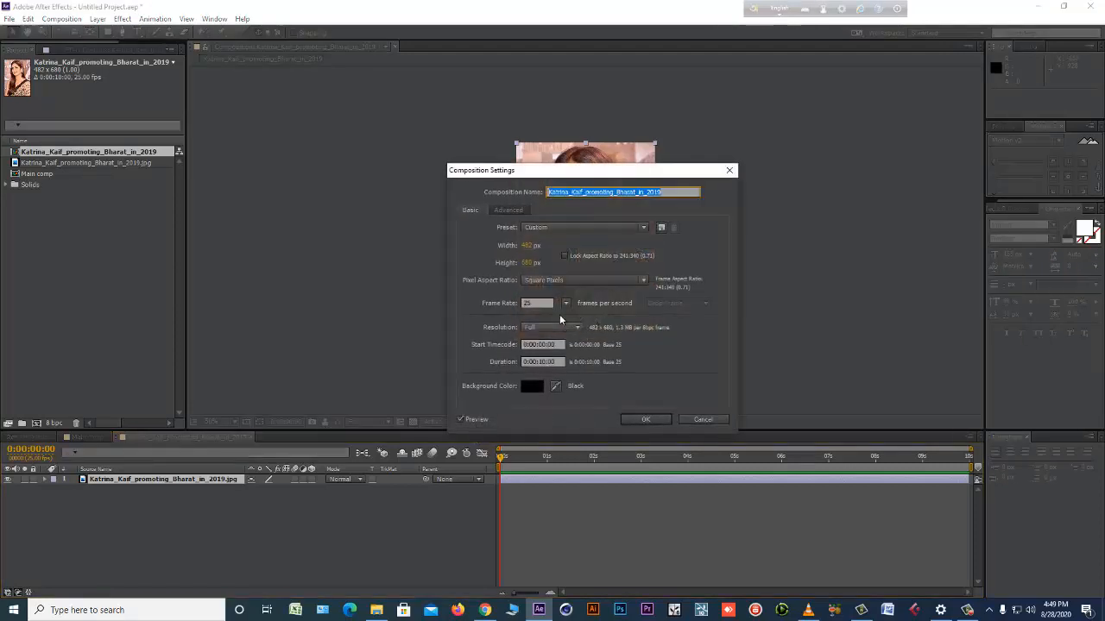
drag(570, 175, 318, 135)
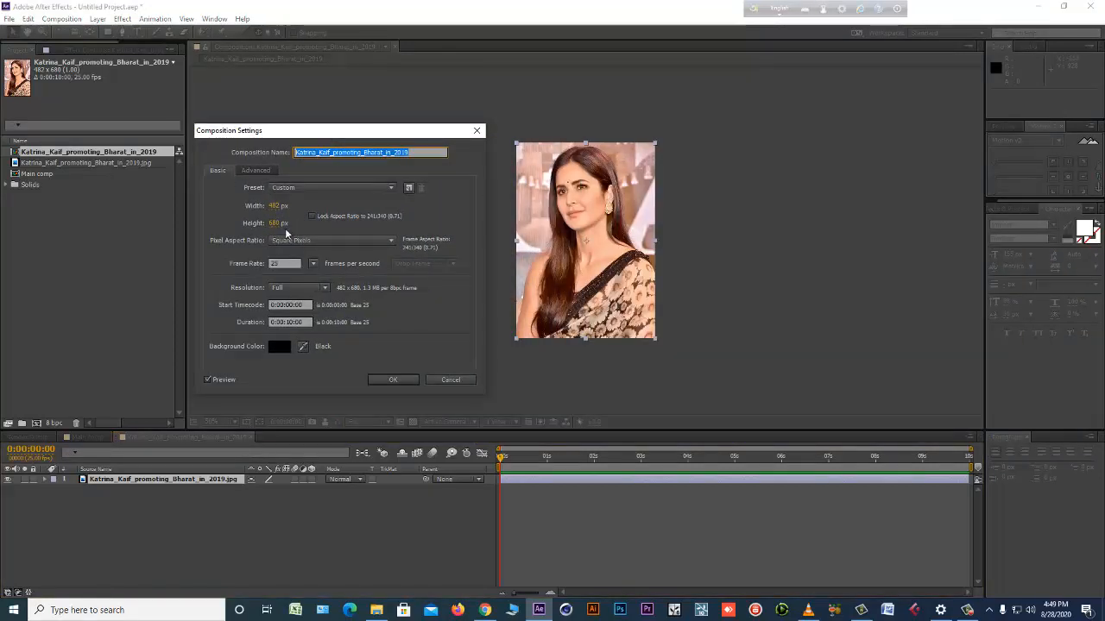
drag(341, 138, 282, 143)
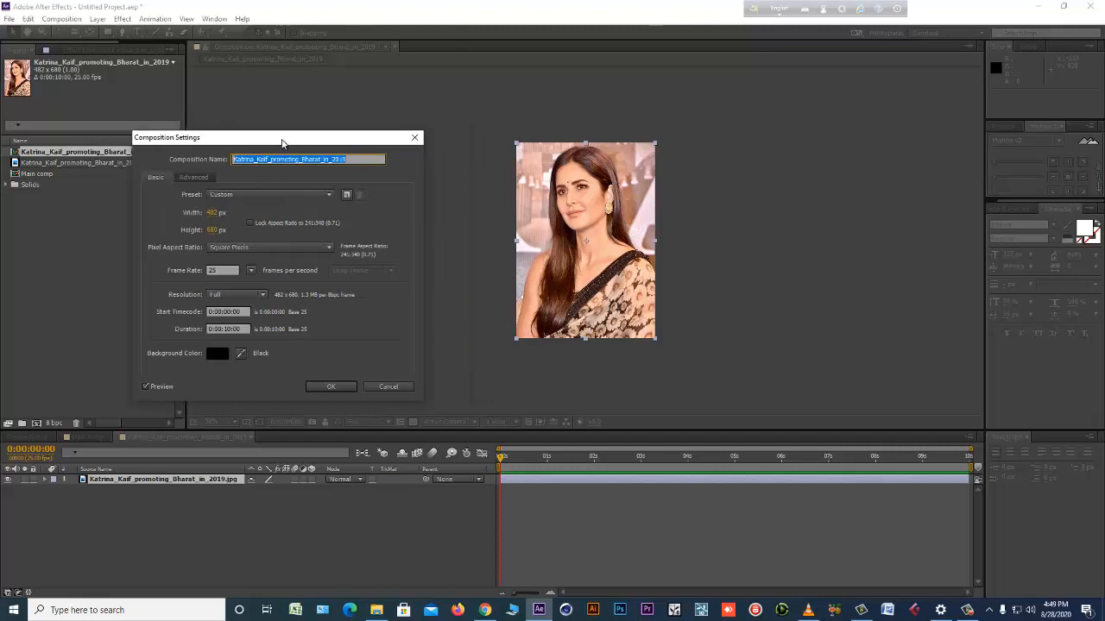
click(213, 233)
text(500)
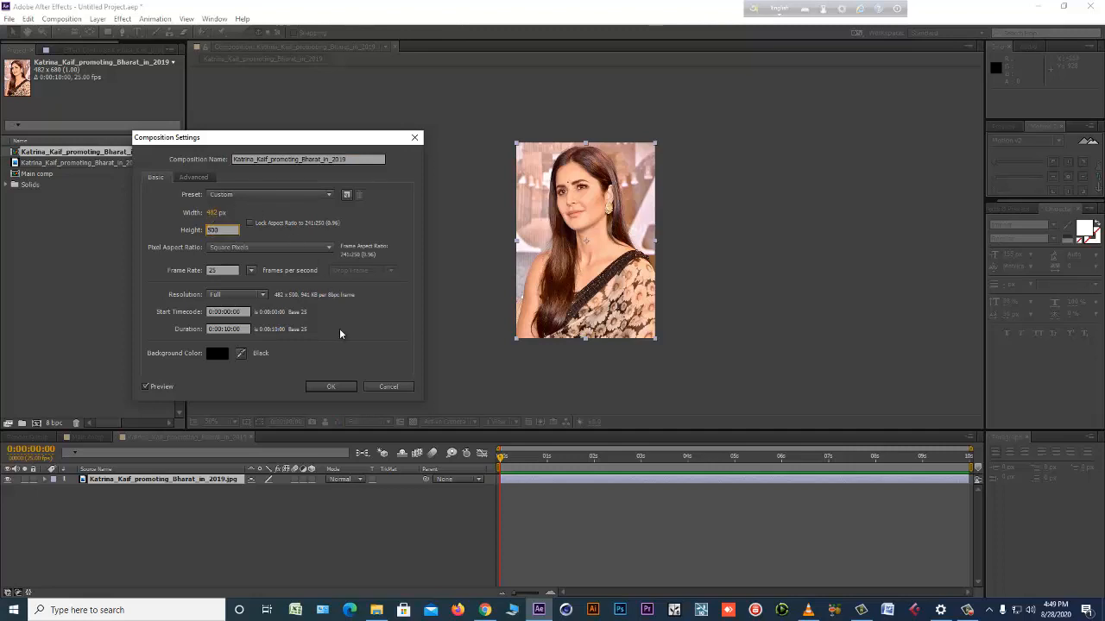
key(Return)
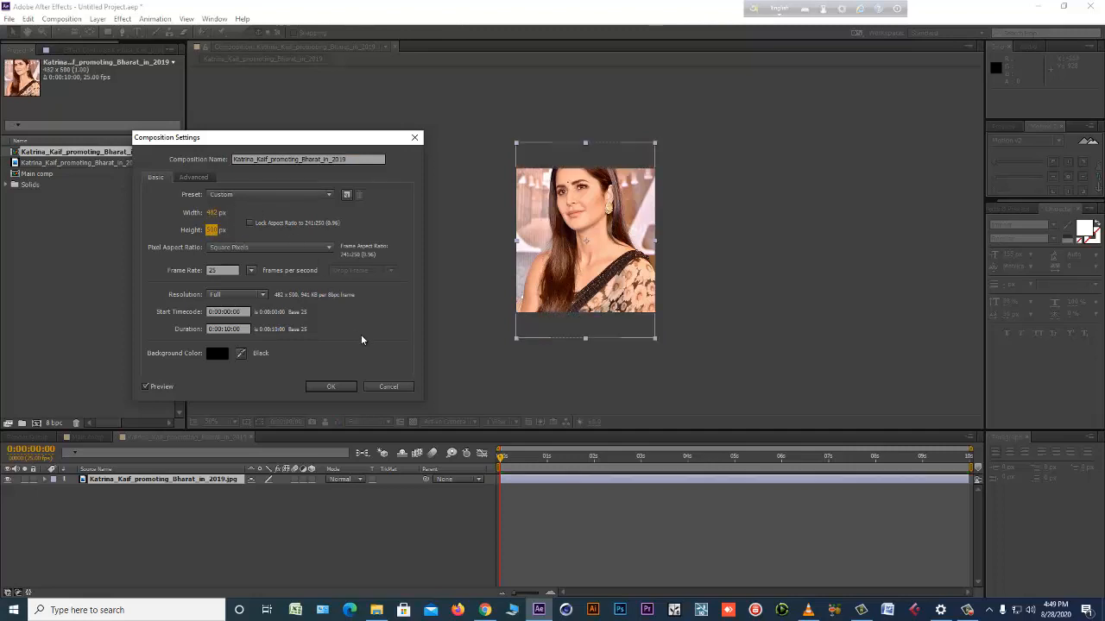
click(333, 387)
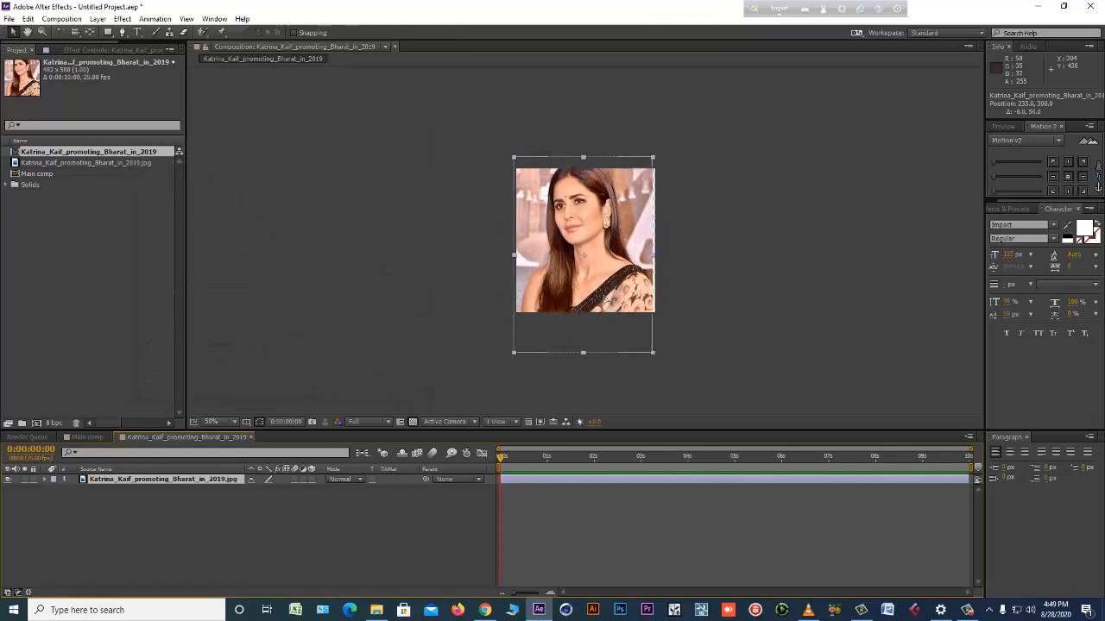
drag(603, 294, 606, 300)
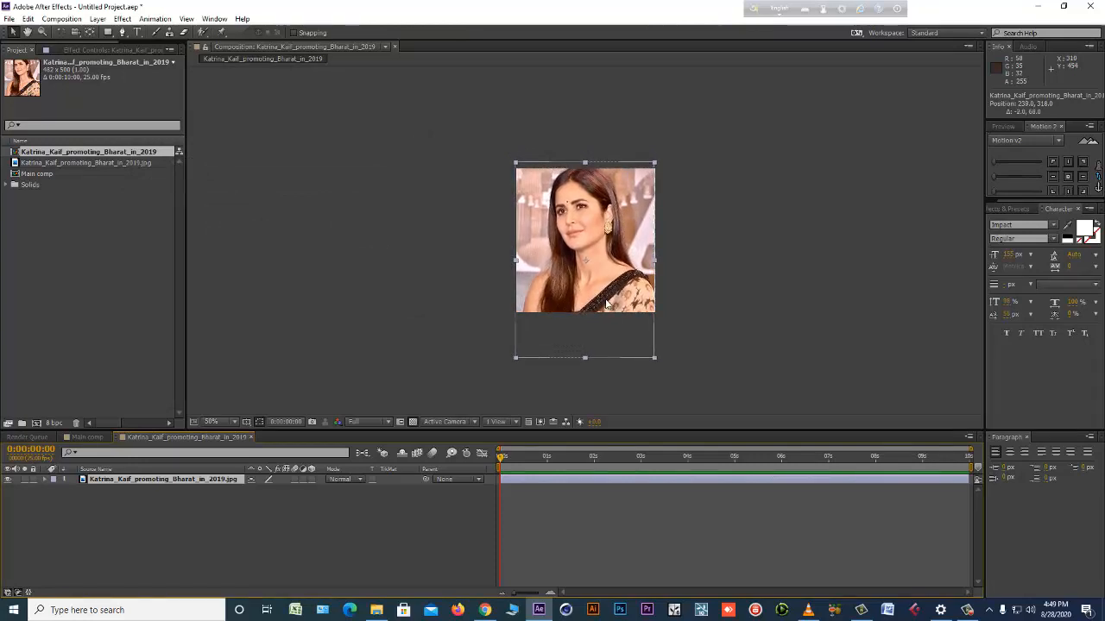
Set the photo composition's width to 500 px and nudge the photo to about 252, 316.
key(ctrl+k)
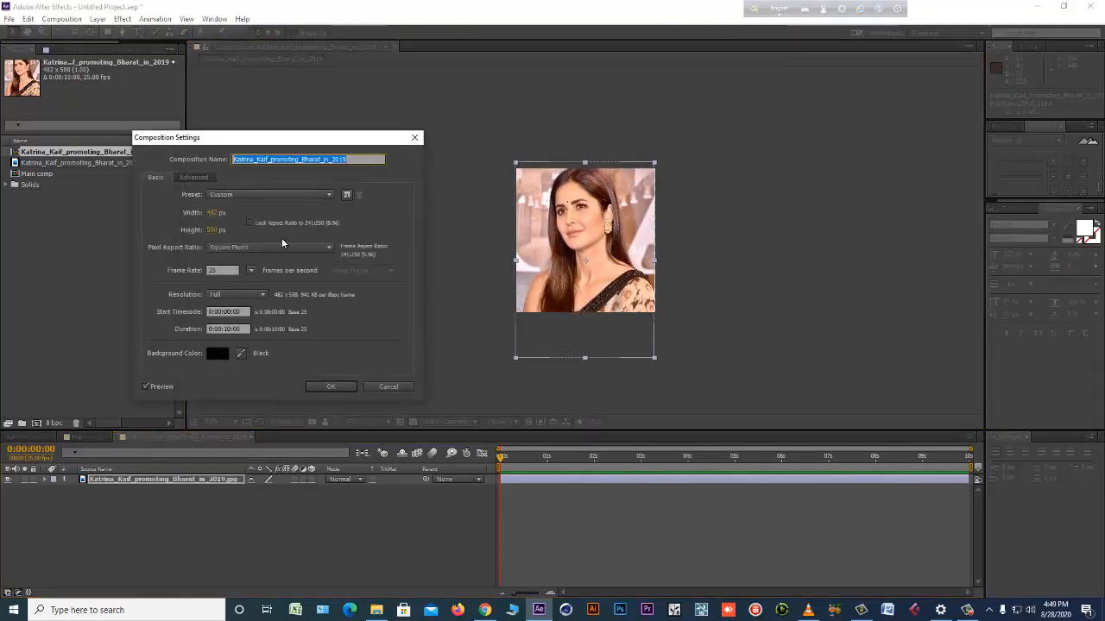
click(212, 213)
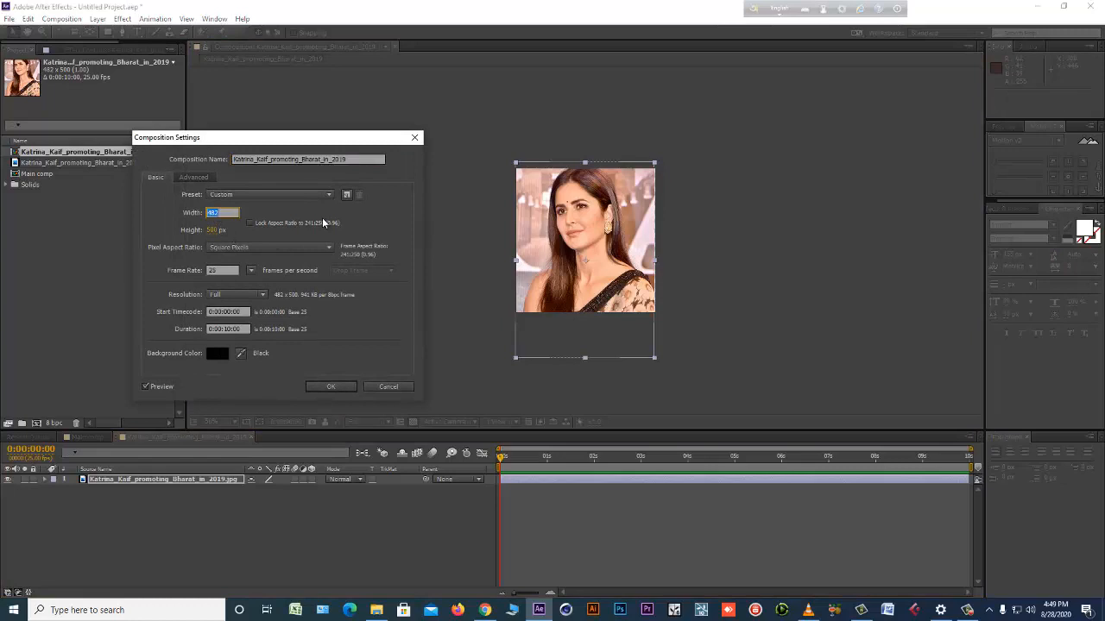
text(500)
click(311, 386)
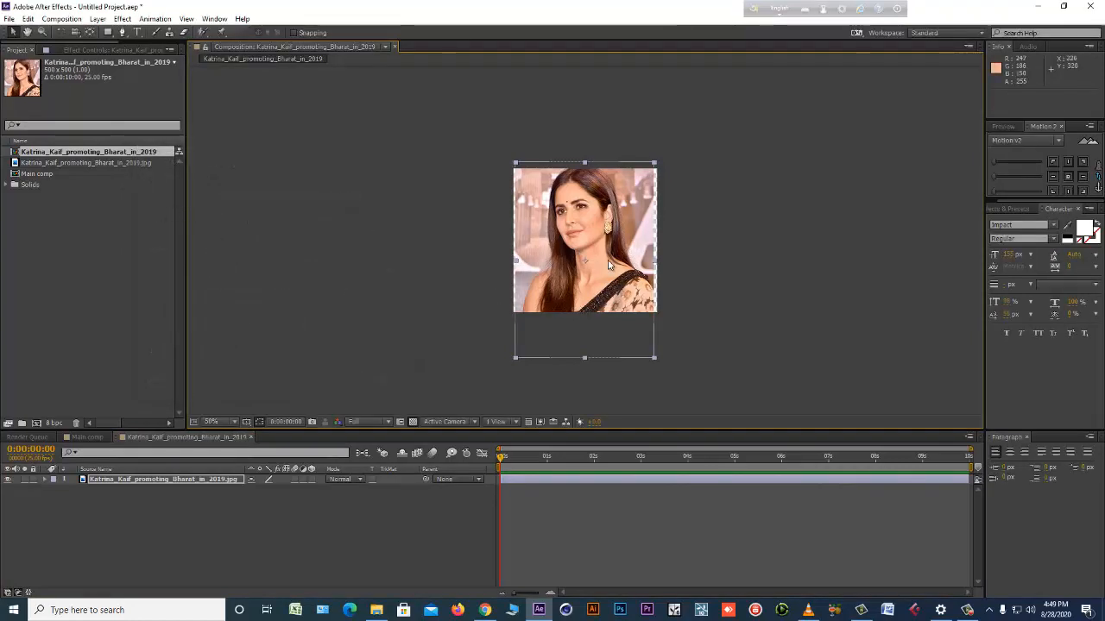
drag(609, 260, 610, 259)
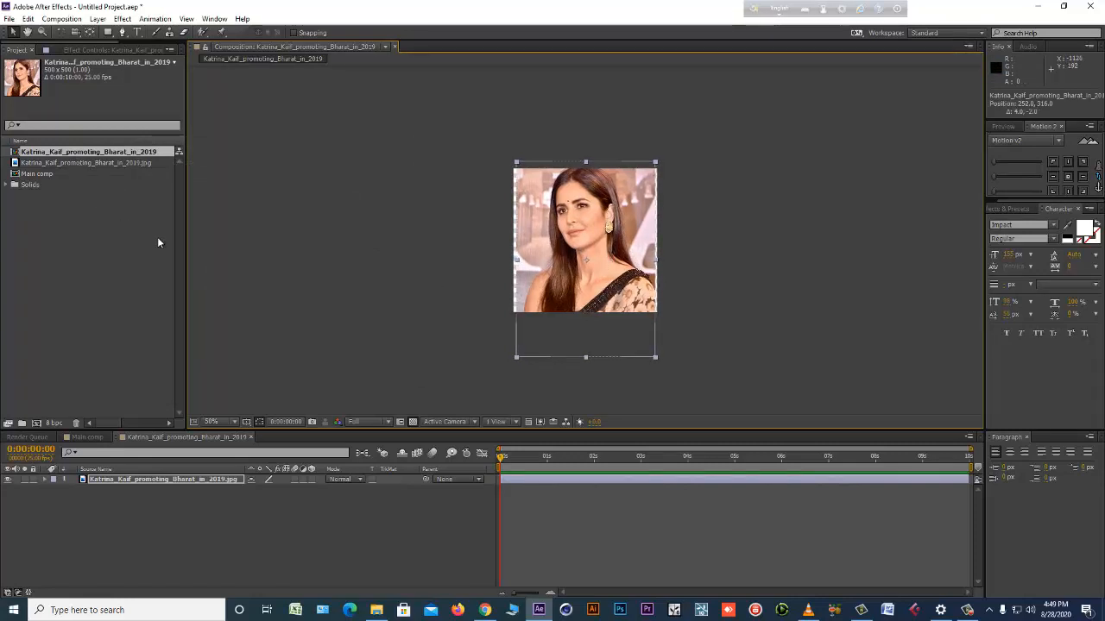
Set the photo composition's width to 480 px, keeping its 500 px height.
key(ctrl+k)
click(213, 212)
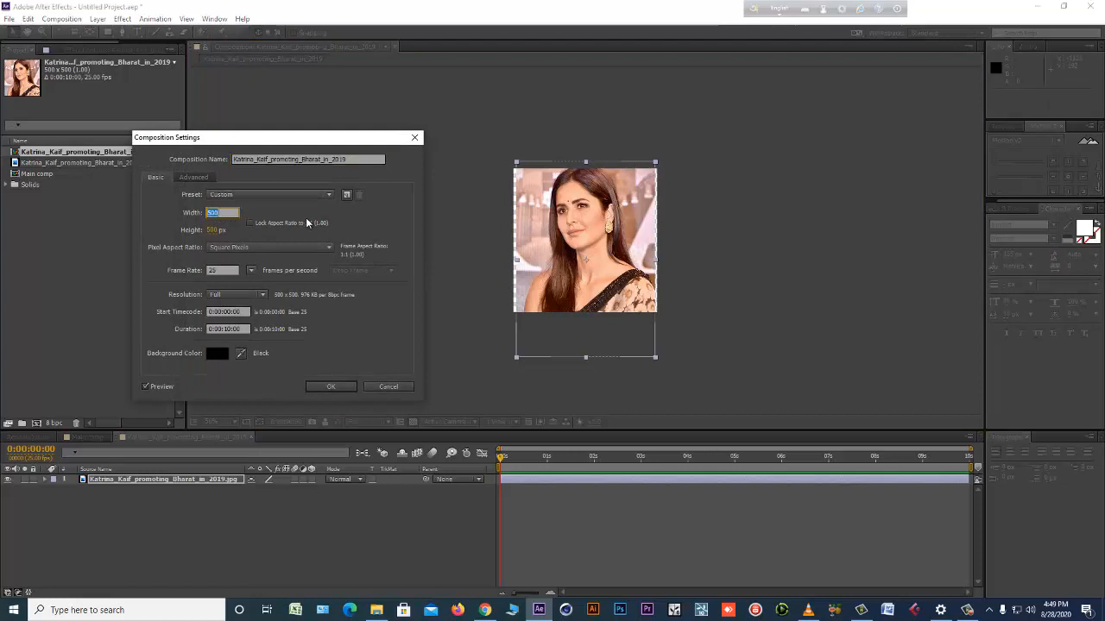
text(480)
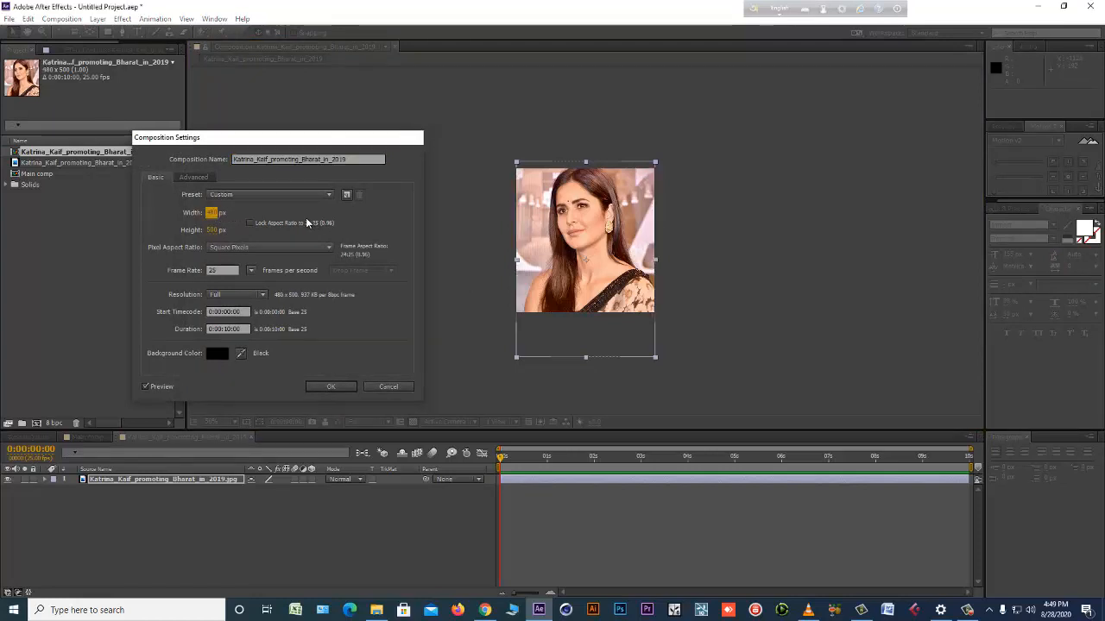
key(Return)
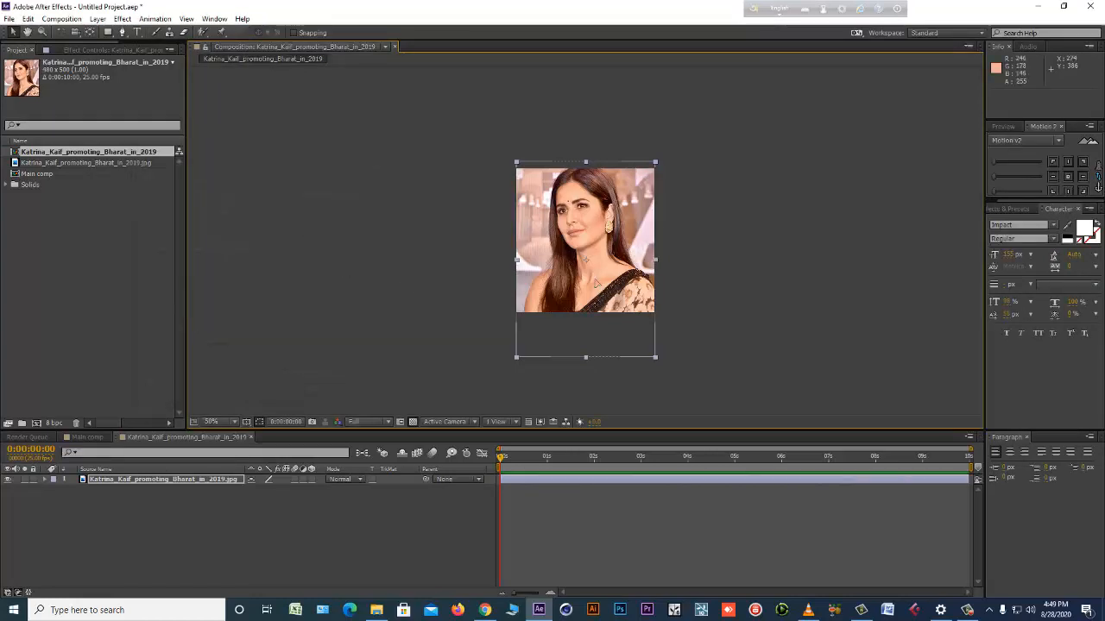
Rename the Katrina_Kaif_promoting_Bharat_in_2019 composition to Pic-1.
click(98, 151)
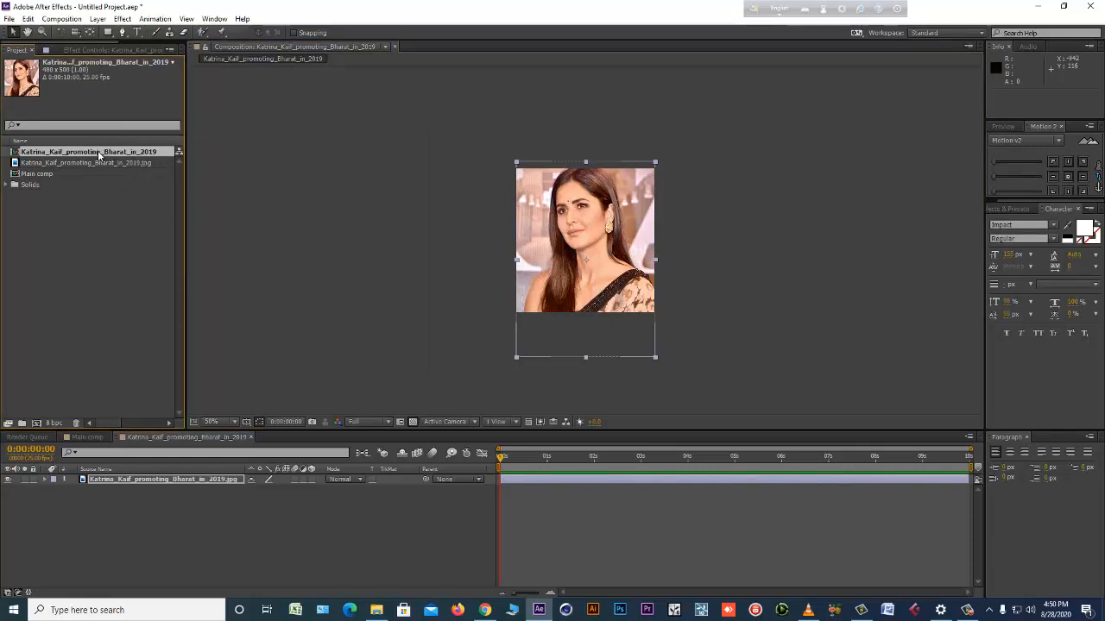
key(Return)
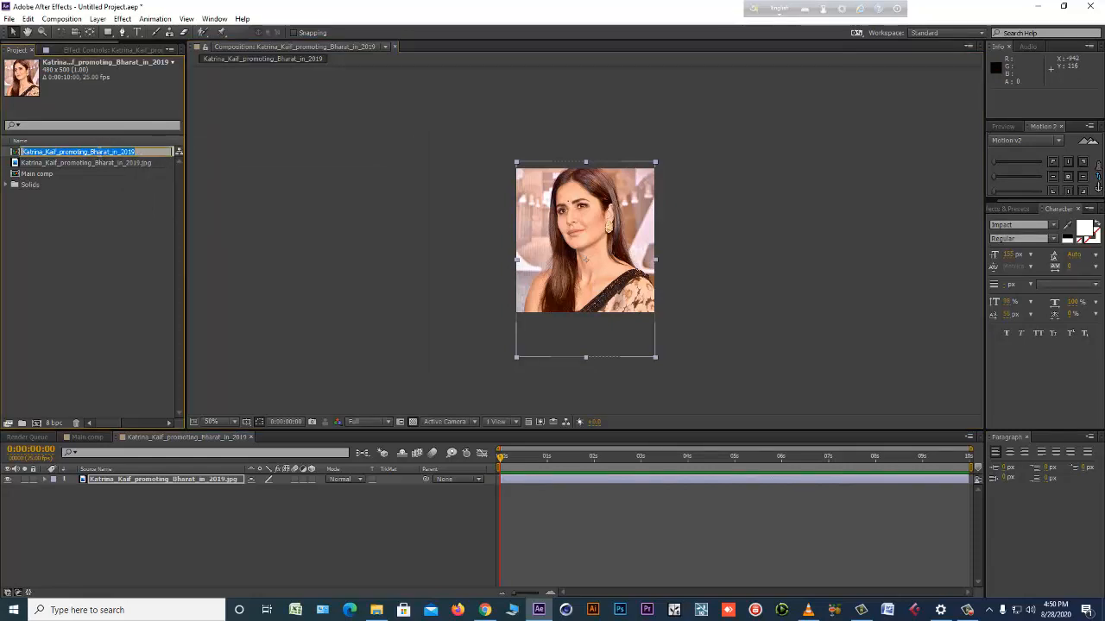
text(P)
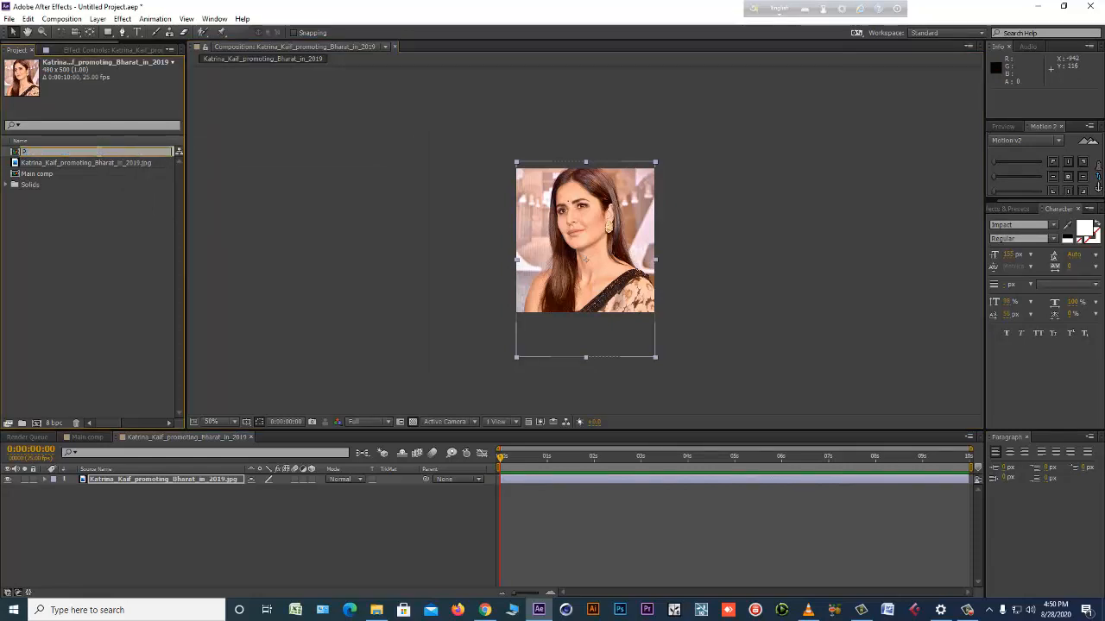
text(ic-1)
key(Return)
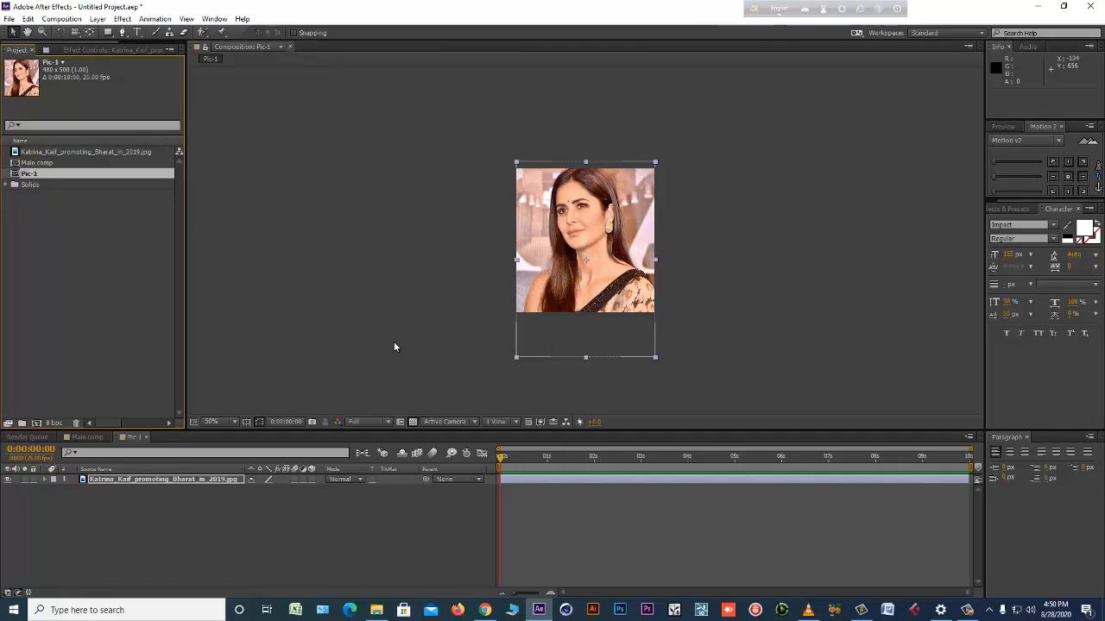
Duplicate the Pic-1 composition, open the Pic-2 copy, compare it with the original and select its photo layer.
click(49, 204)
click(40, 174)
key(ctrl+d)
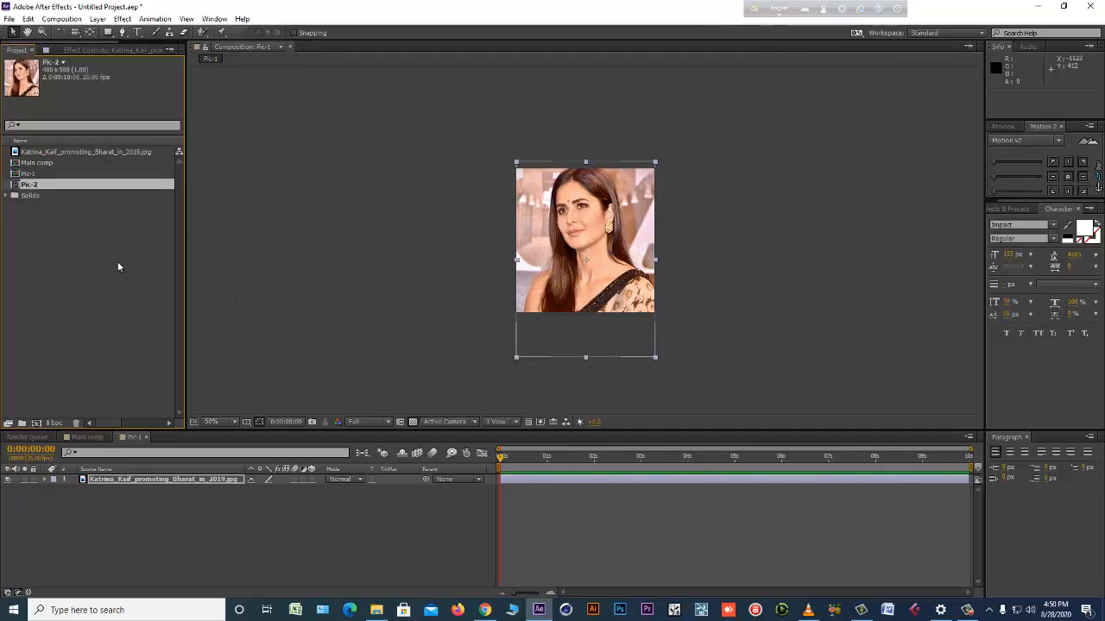
double_click(42, 183)
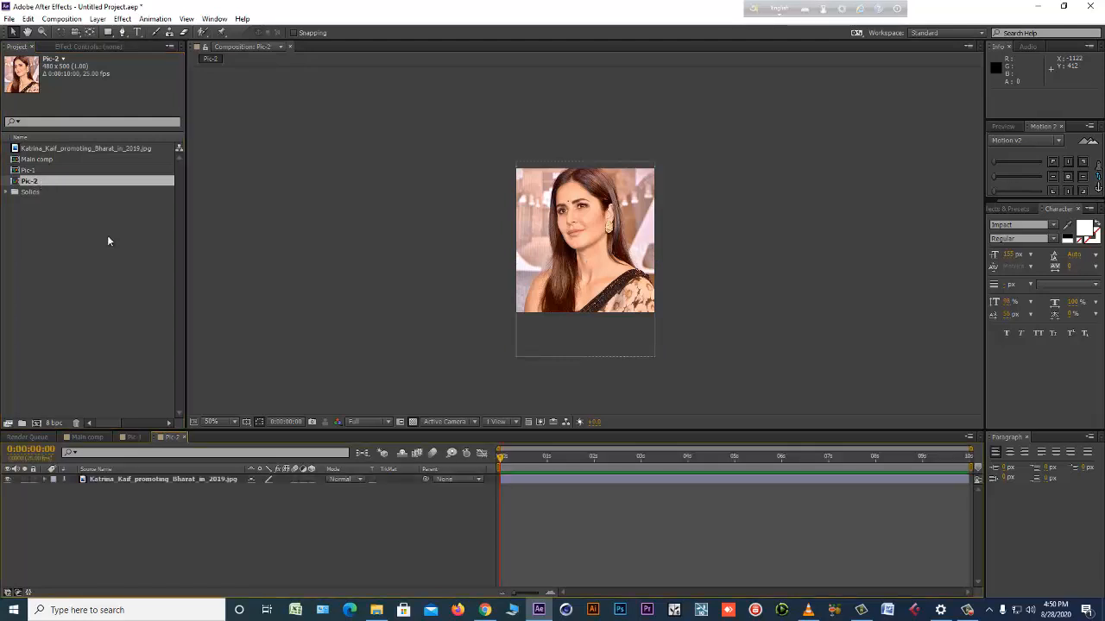
click(130, 437)
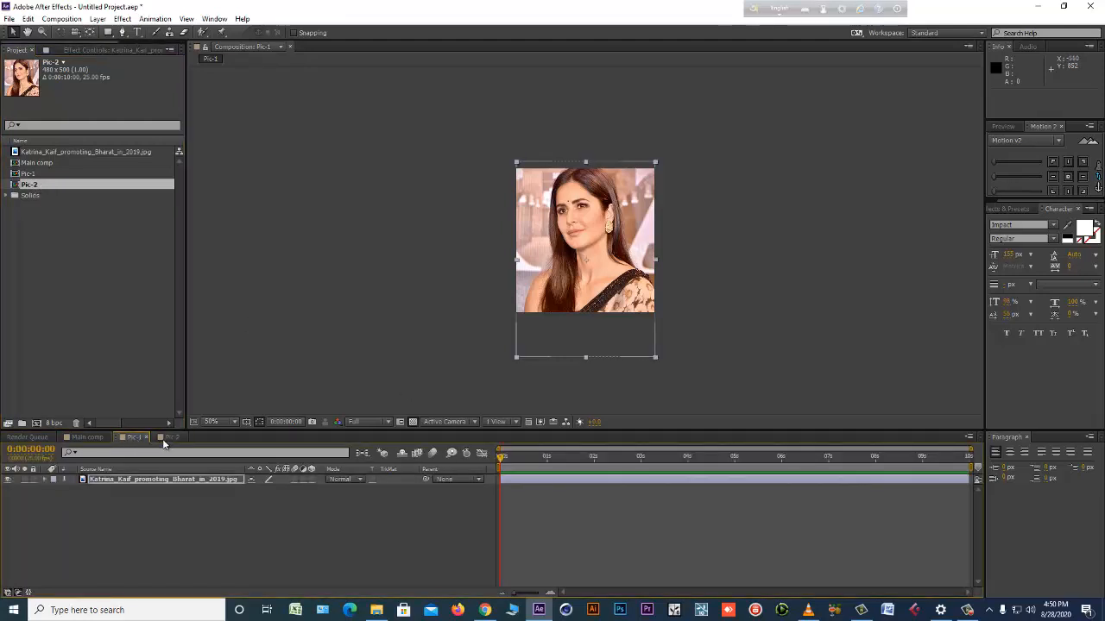
click(172, 438)
click(176, 479)
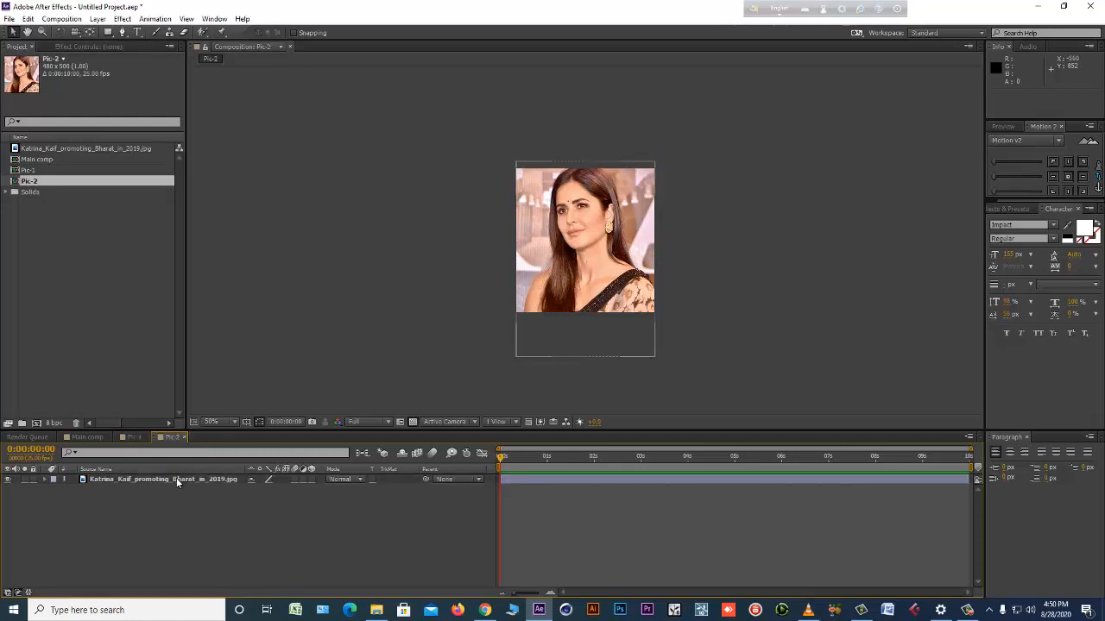
double_click(92, 305)
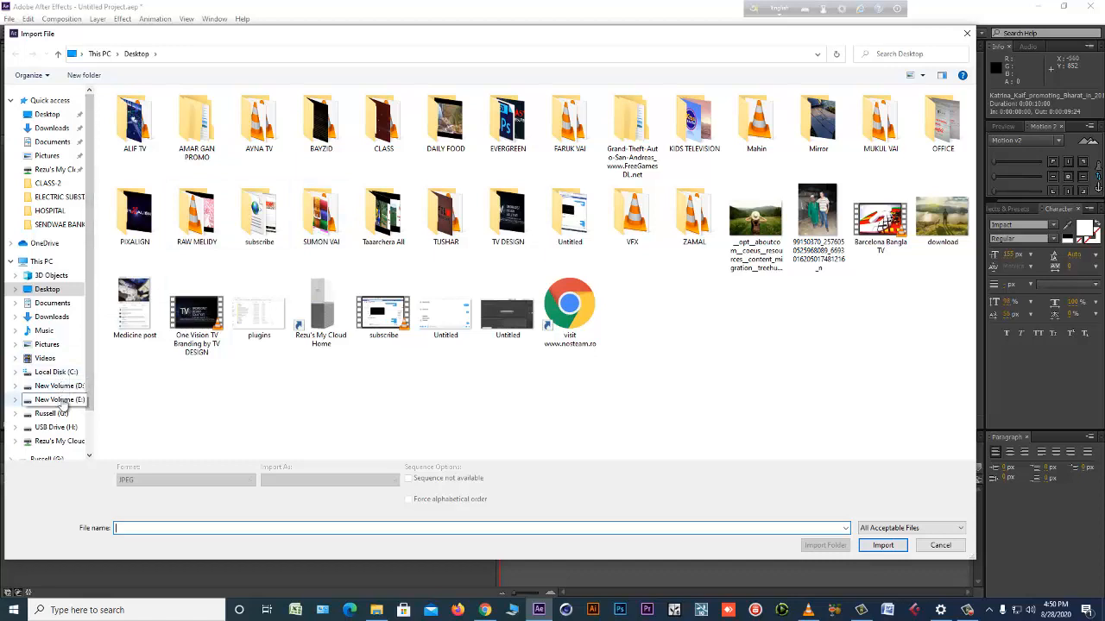
click(57, 399)
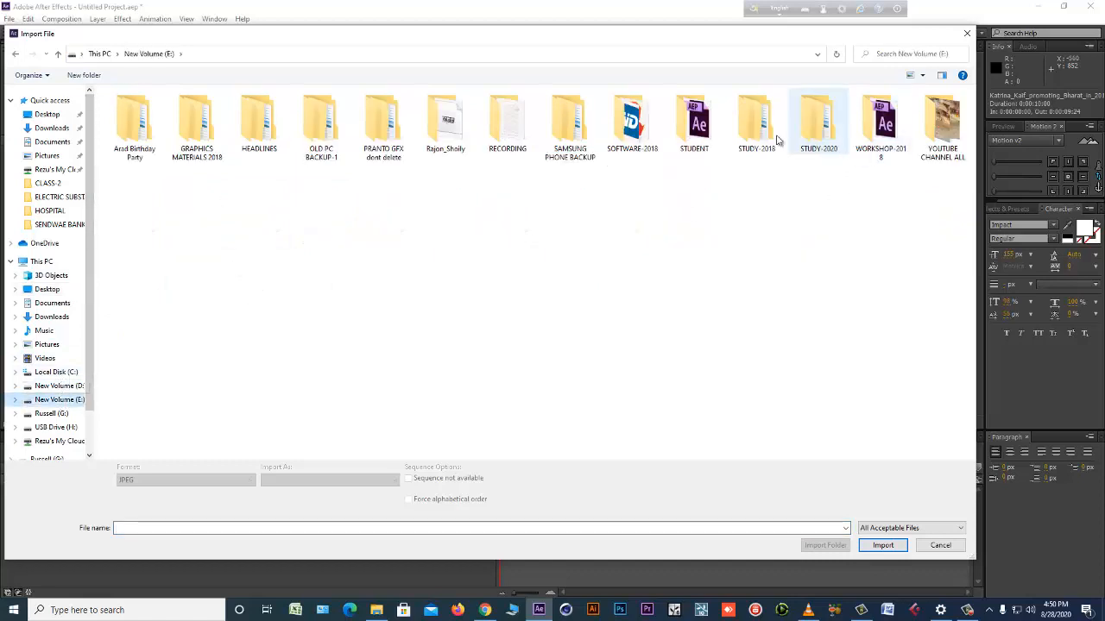
double_click(693, 125)
double_click(257, 129)
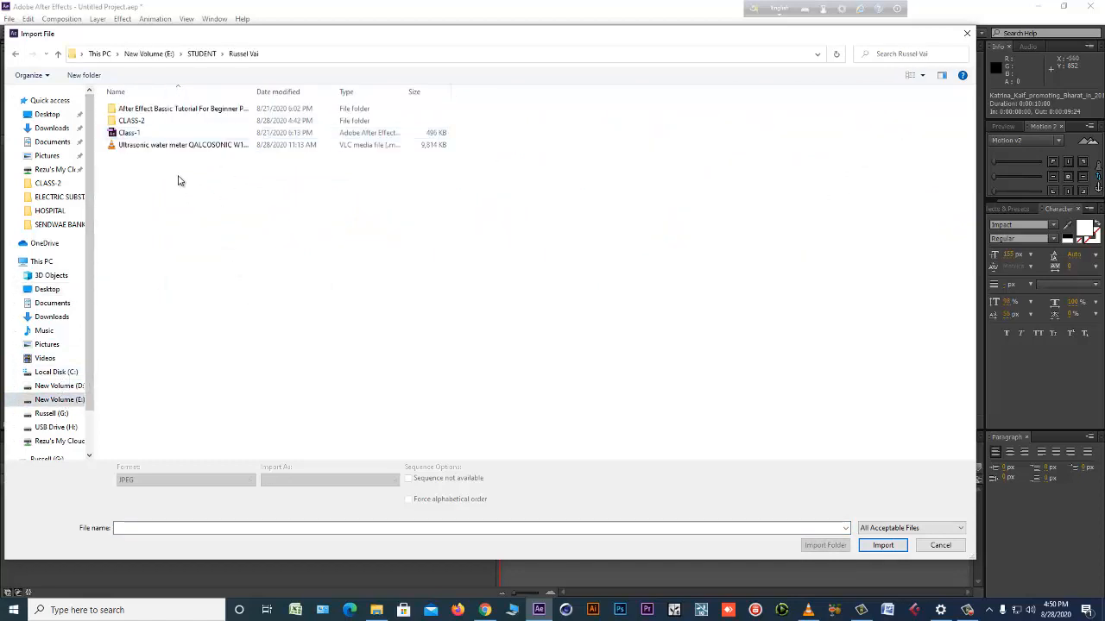
double_click(134, 125)
click(135, 125)
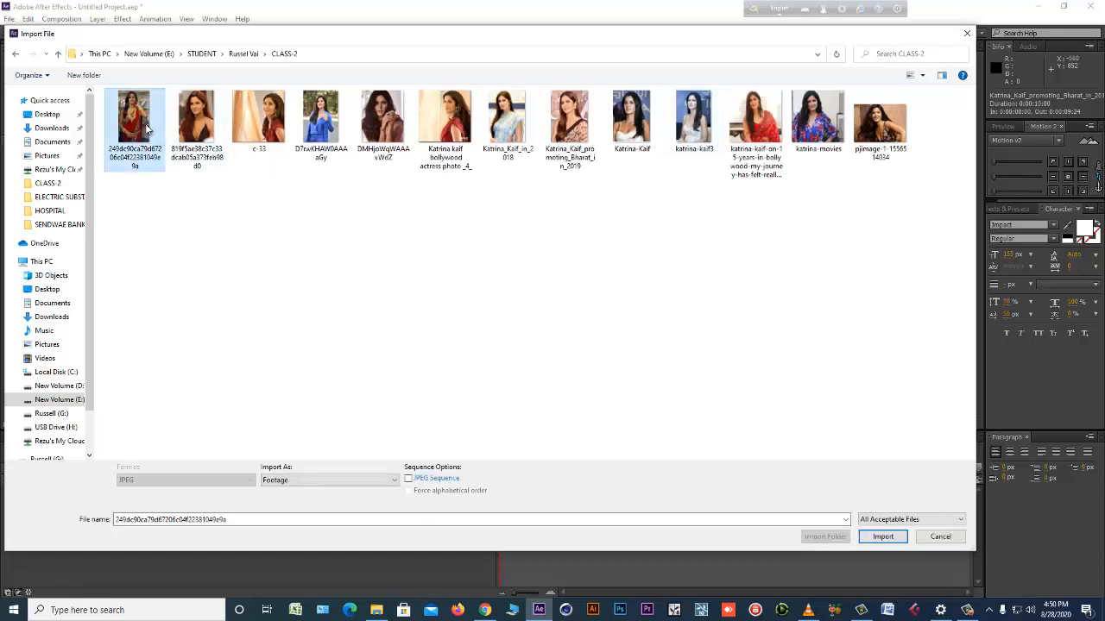
double_click(145, 127)
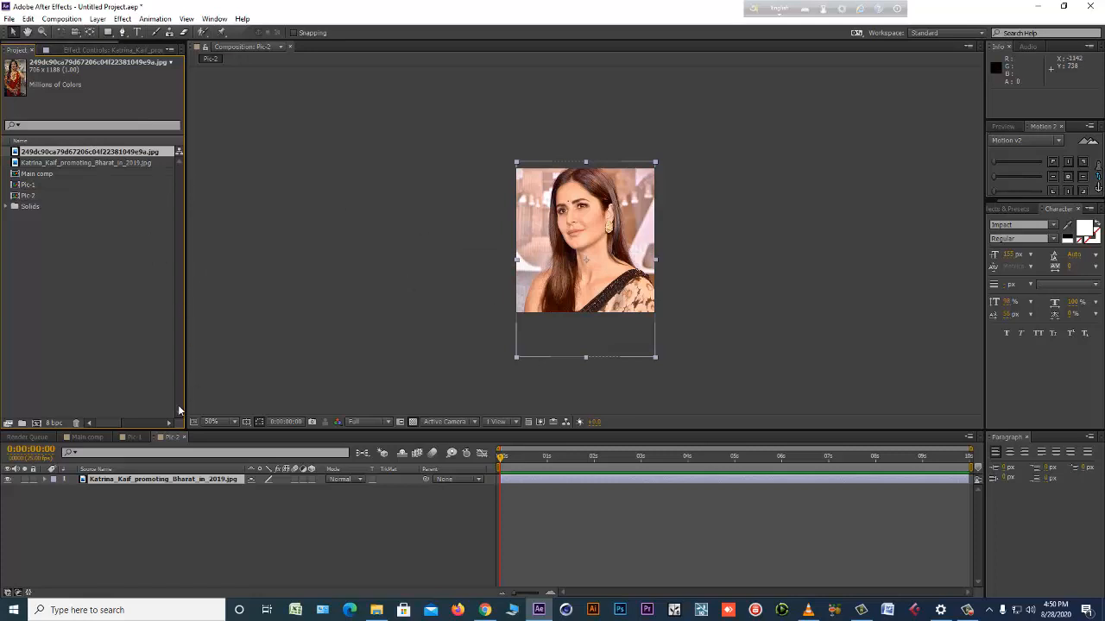
Replace the photo layer's source in Pic-2 with the newly imported photo and move it down in the frame.
click(181, 500)
click(182, 479)
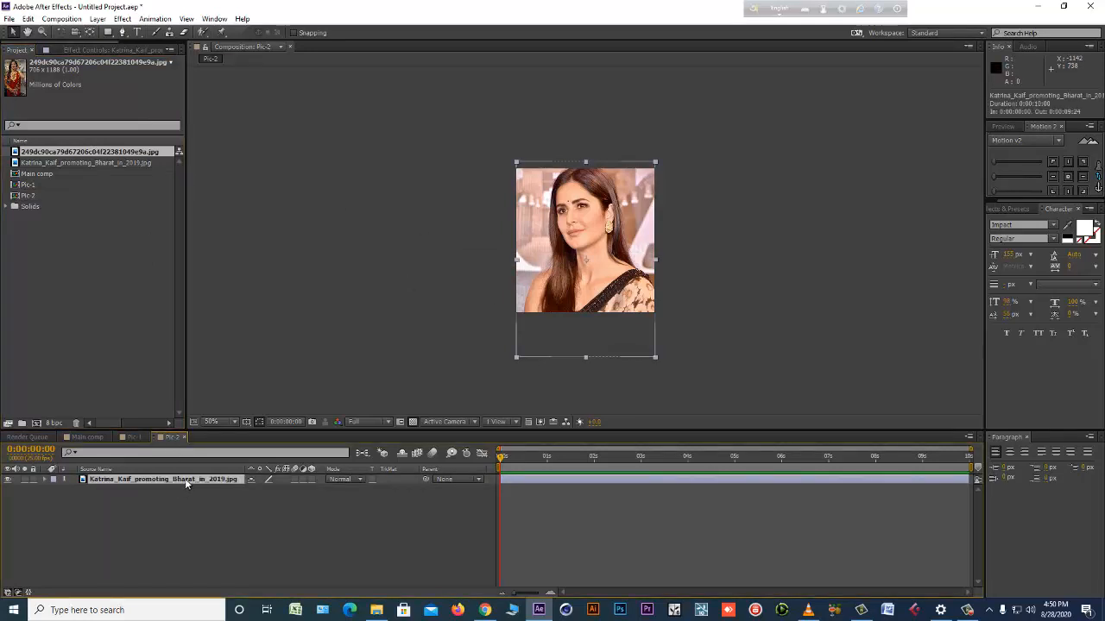
drag(71, 153, 589, 260)
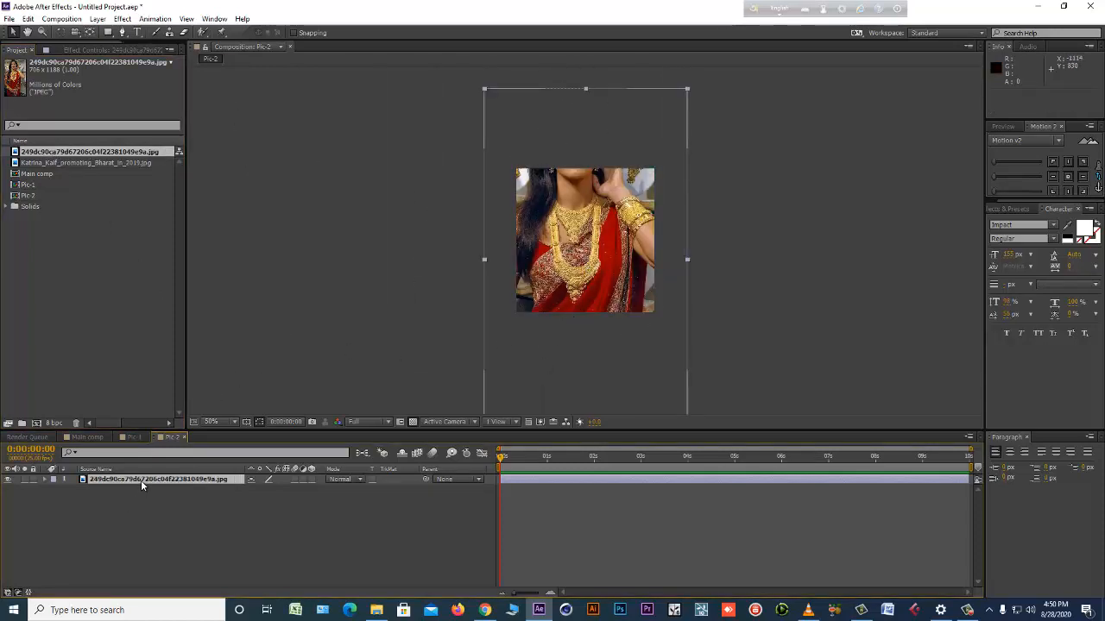
drag(580, 308, 589, 380)
Undo the photo replacement, the import and the duplication of Pic-1.
key(ctrl+z)
key(ctrl+z)
key(ctrl+z)
key(ctrl+z)
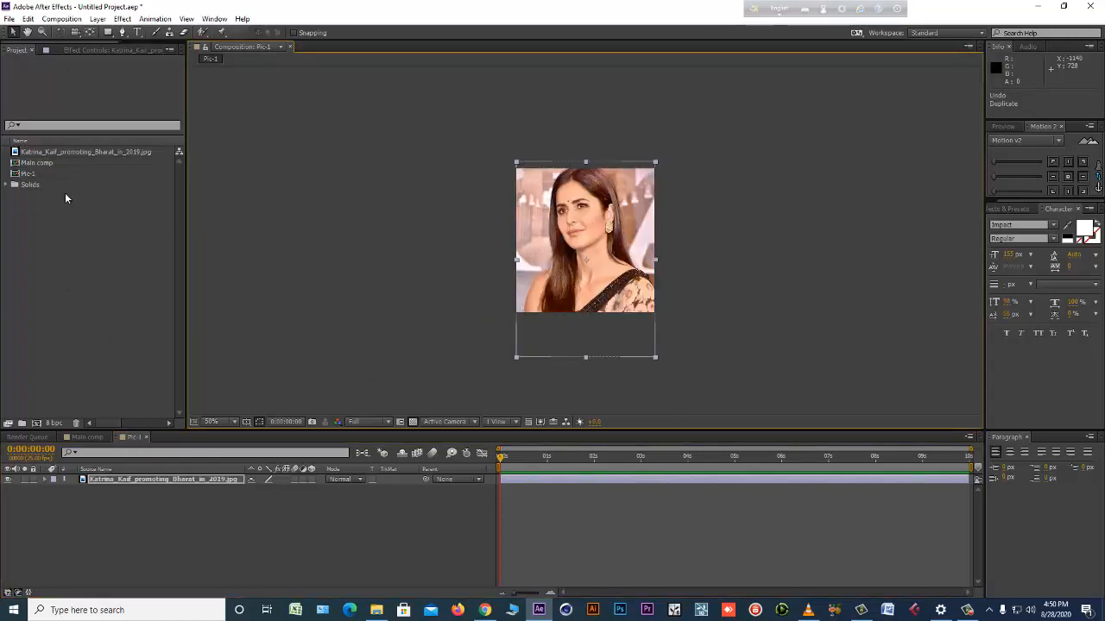
Duplicate Pic-1 as Pic-2 again, open the copy and compare its photo layer with the one in Pic-1.
click(86, 152)
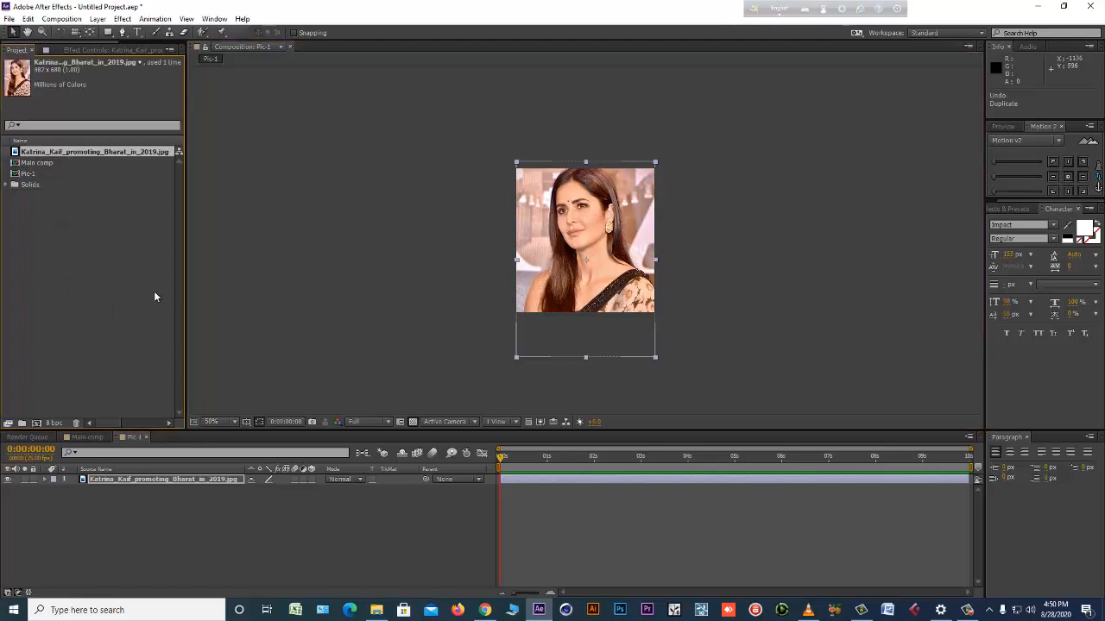
click(39, 175)
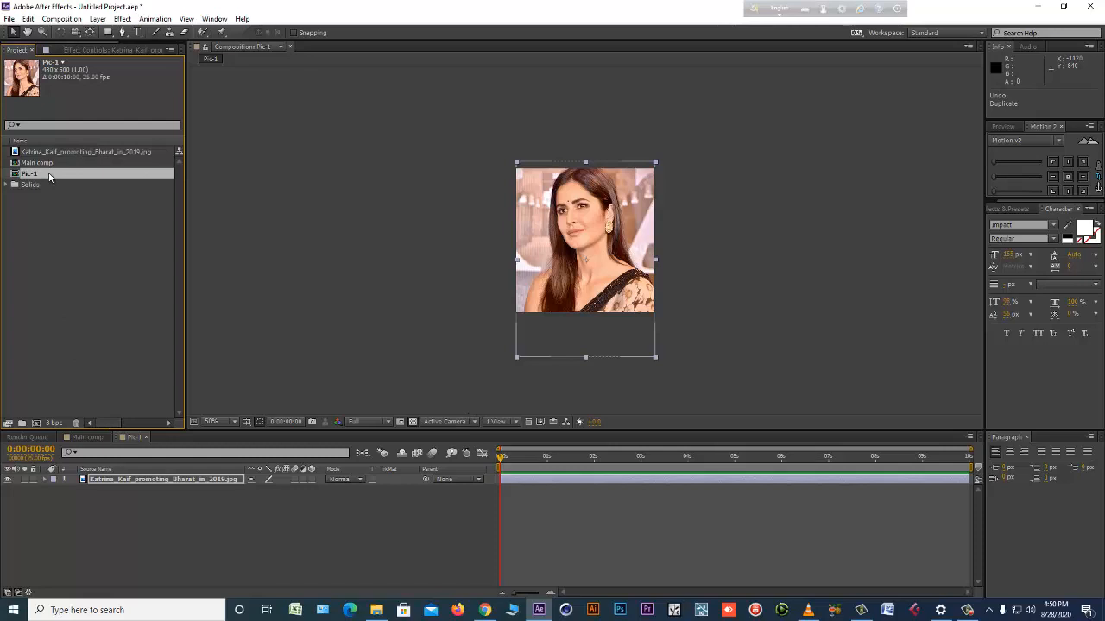
key(ctrl+d)
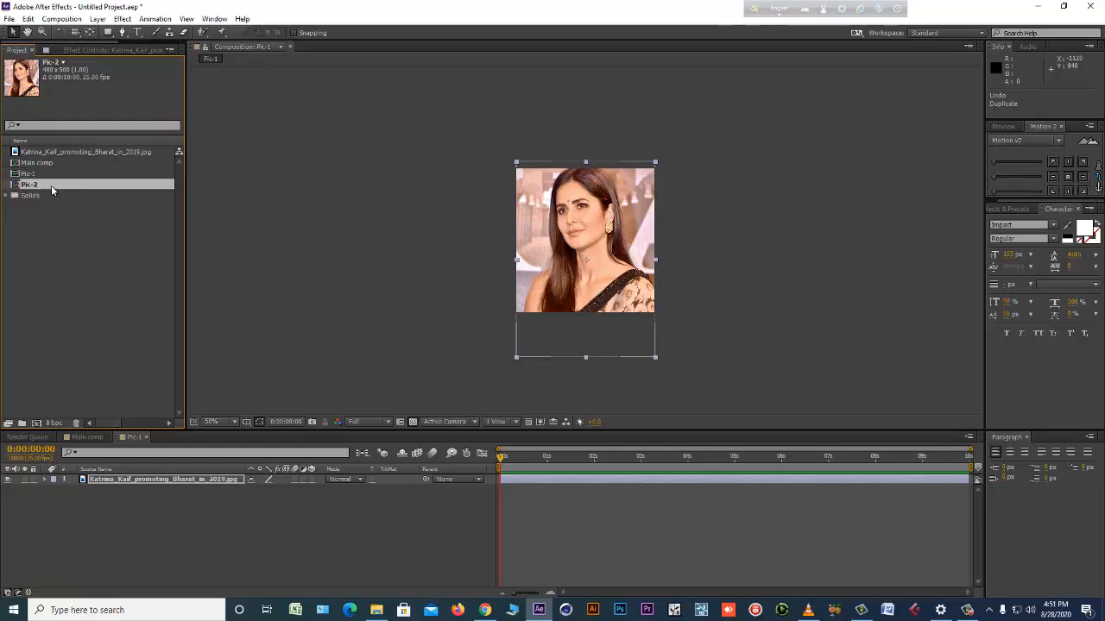
double_click(52, 186)
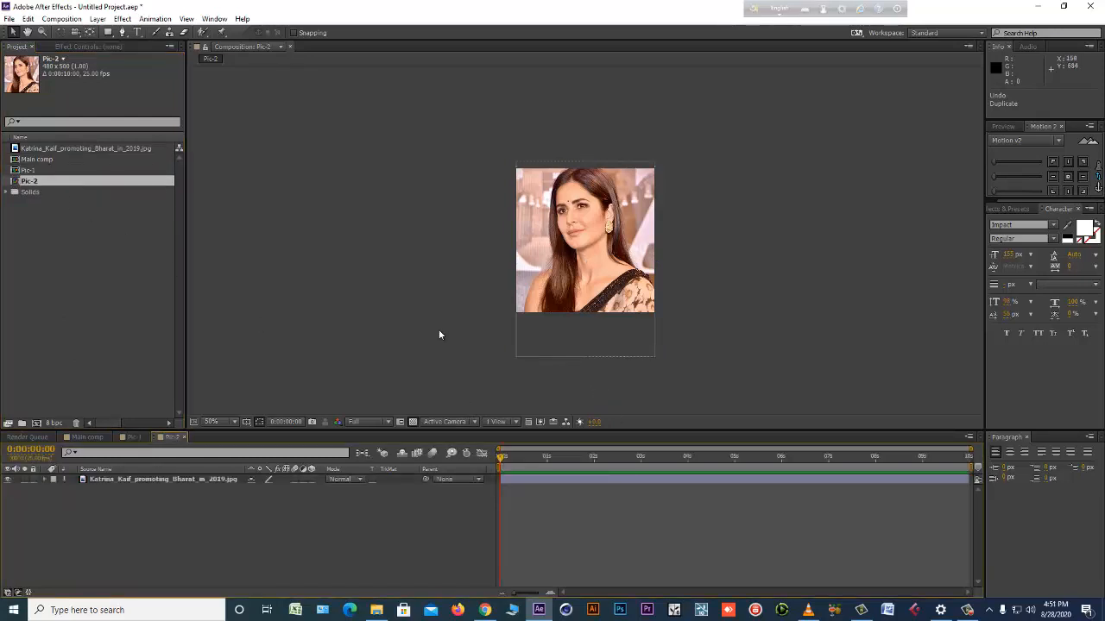
click(120, 487)
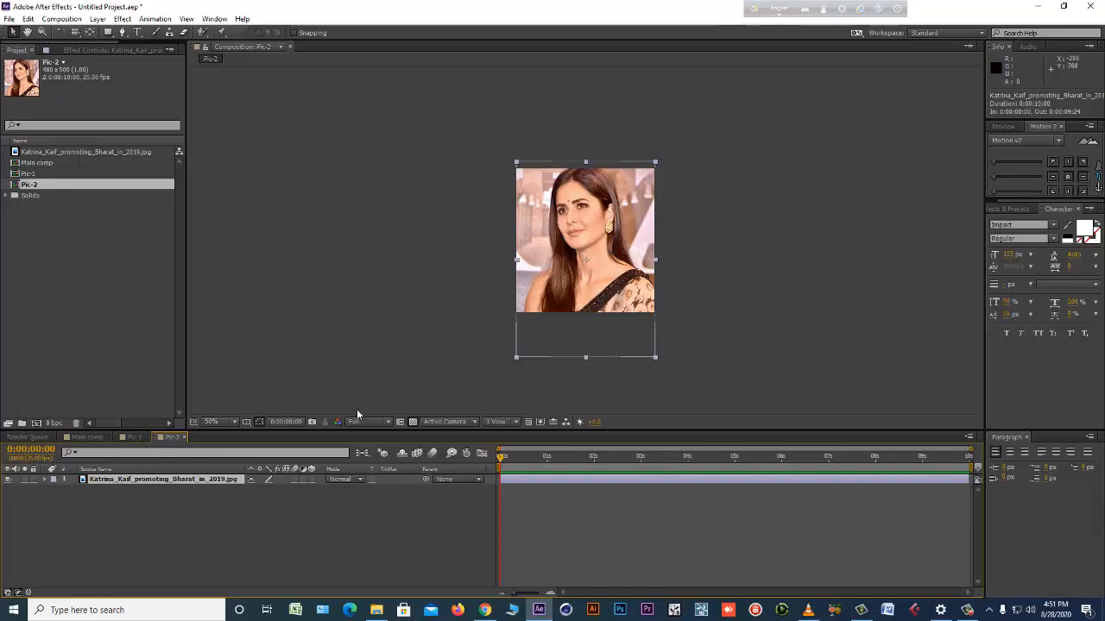
click(133, 436)
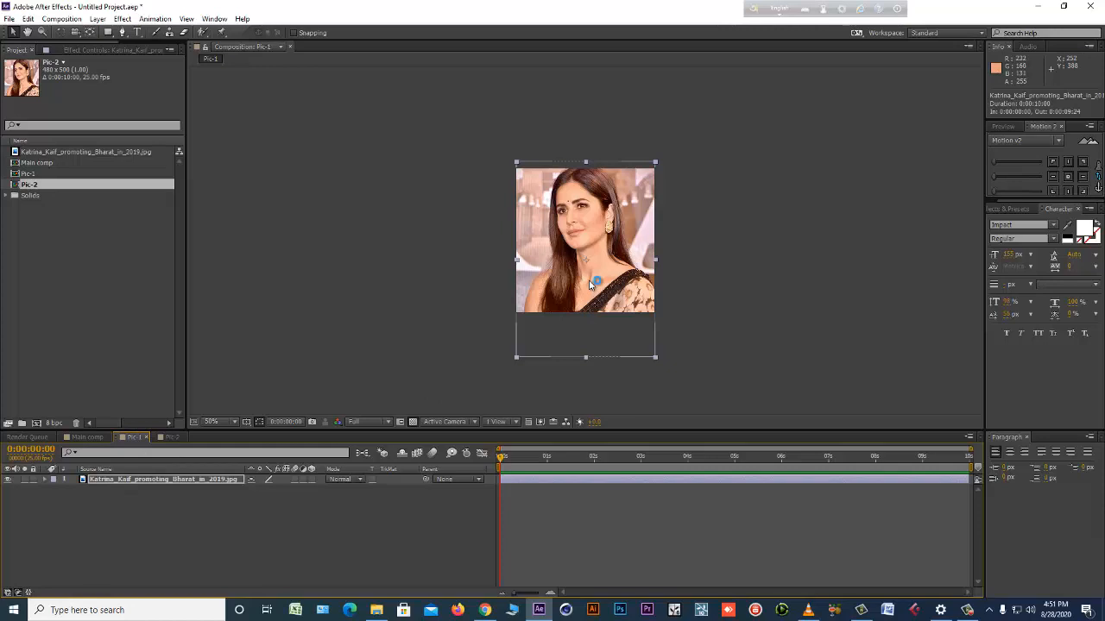
click(170, 437)
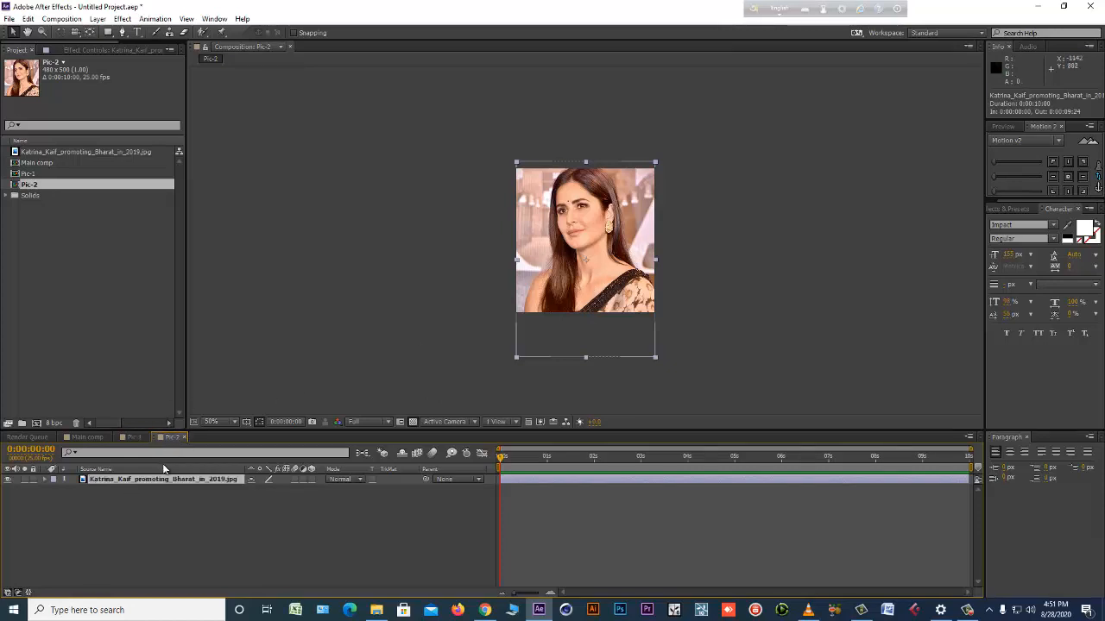
Reveal the Pic-2 layer's source in the project and replace that footage with 249dc90ca79d67206c04f22381049e9a.jpg.
right_click(150, 485)
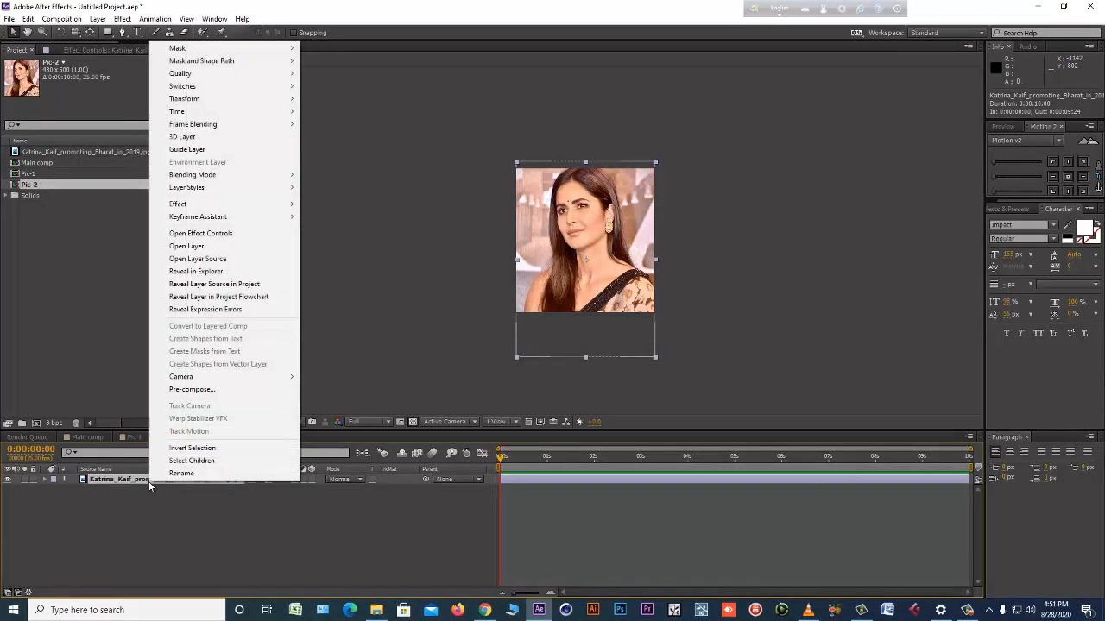
click(246, 285)
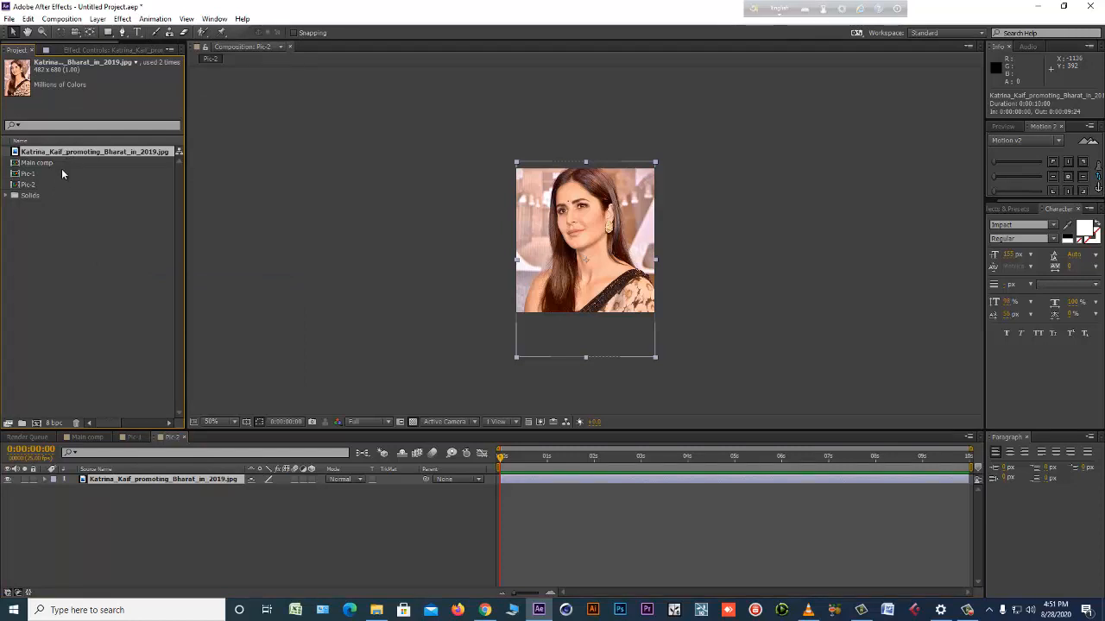
right_click(81, 153)
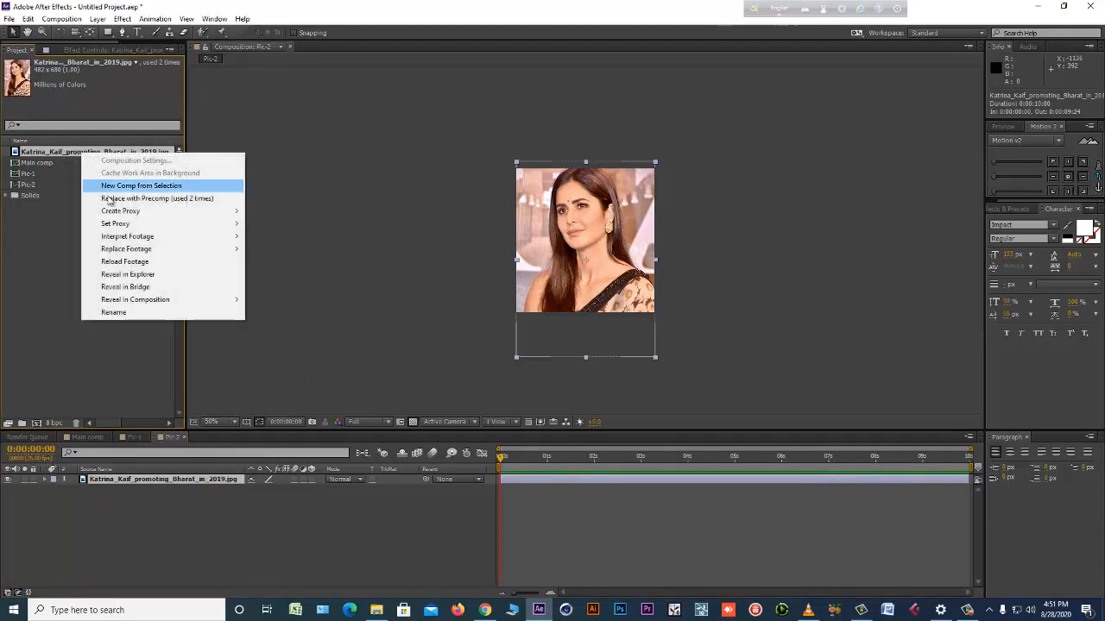
mouse_move(133, 250)
click(270, 249)
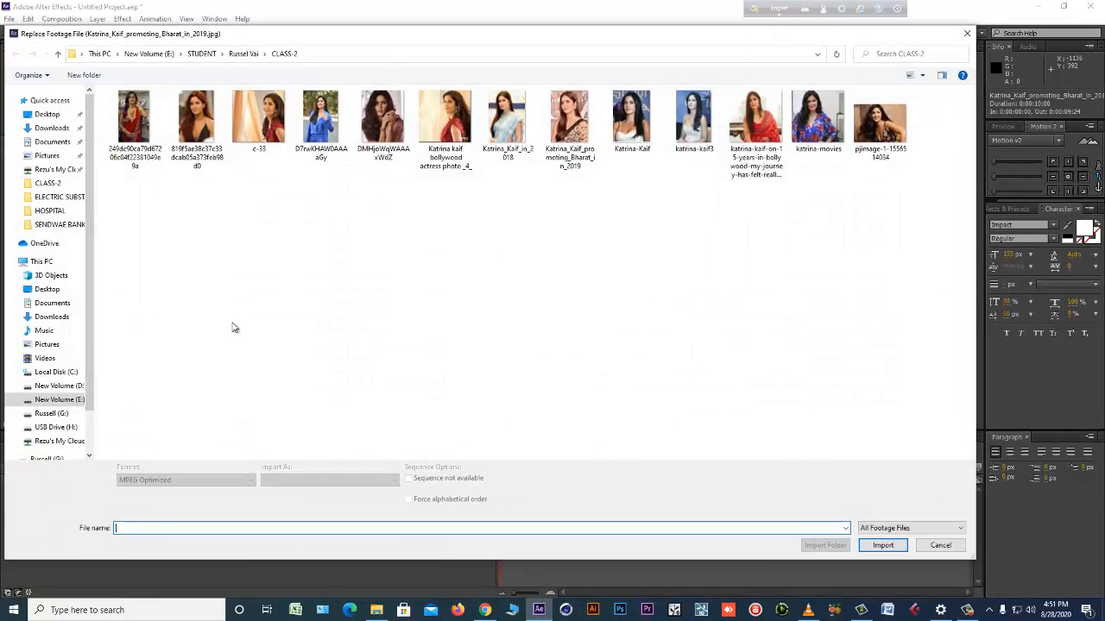
double_click(129, 119)
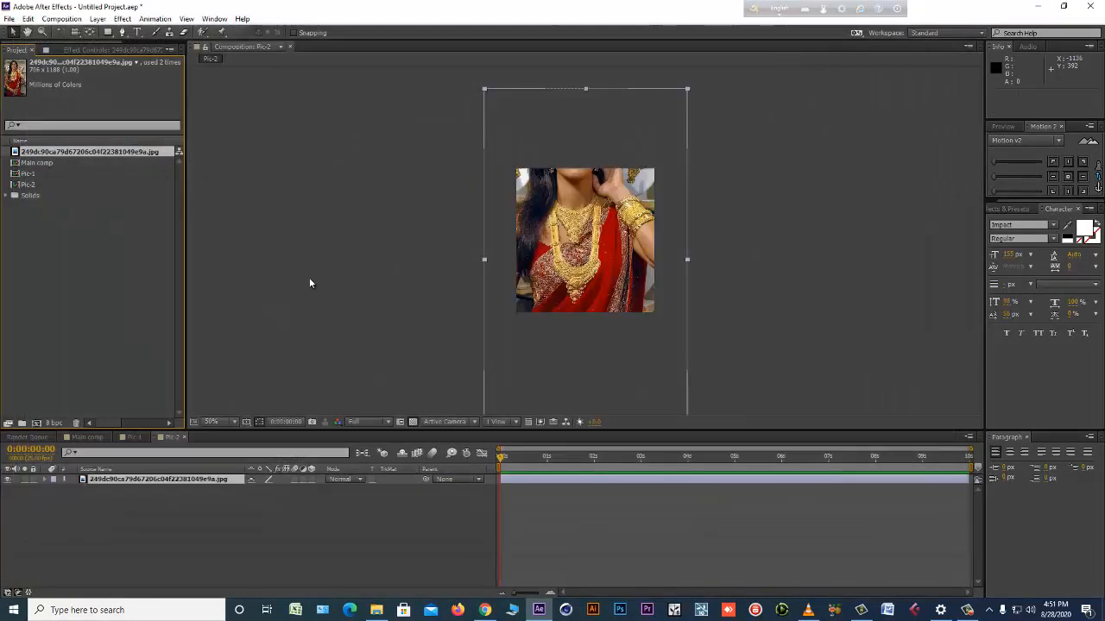
Move the photo in Pic-2 to about 234, 550 and switch to Pic-1 to compare.
drag(552, 280, 549, 348)
click(130, 445)
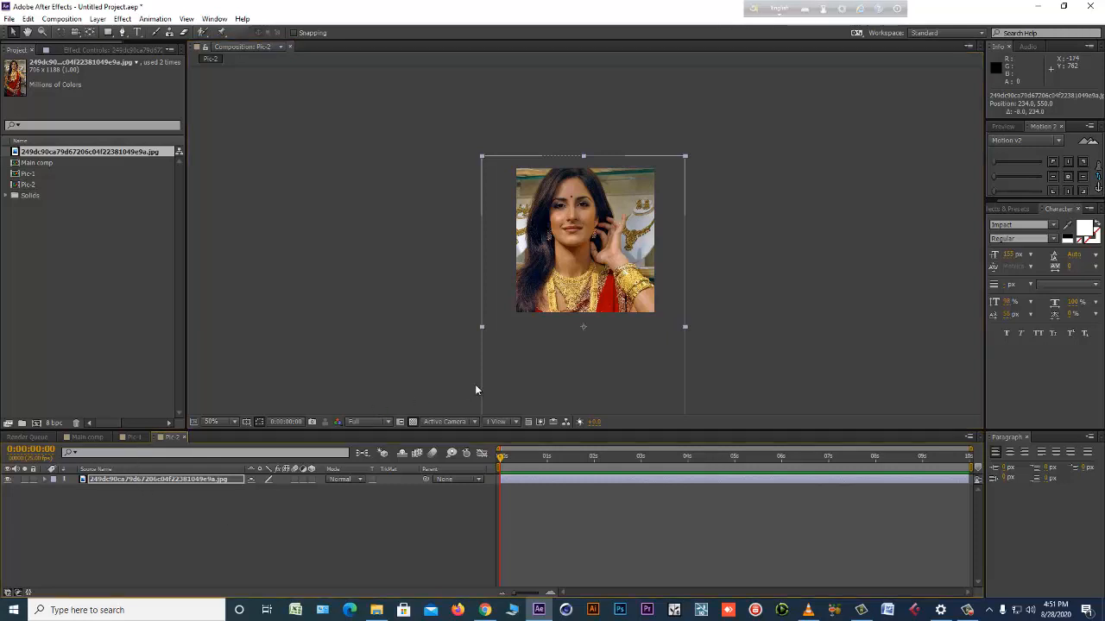
click(127, 437)
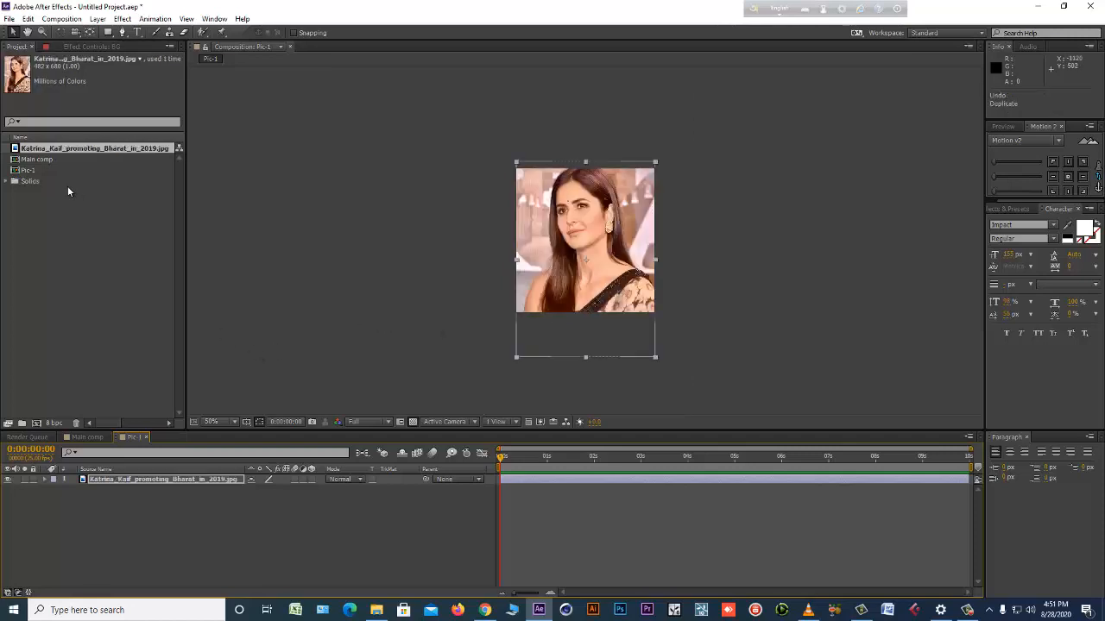
Duplicate the Pic-1 composition as Pic-2 and open the copy.
click(44, 172)
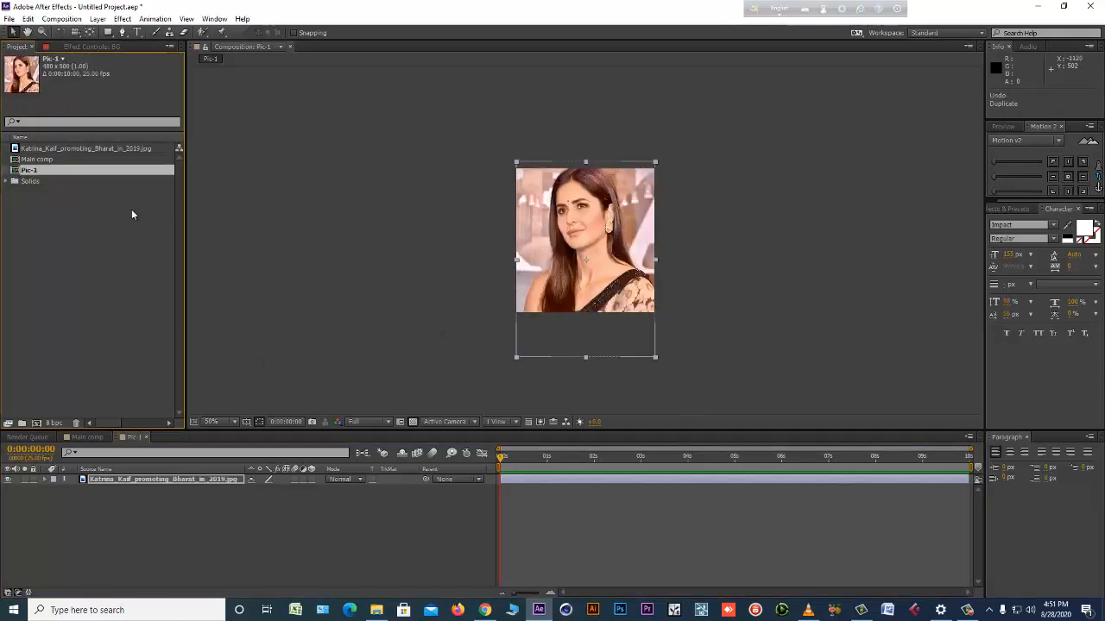
key(ctrl+d)
double_click(50, 180)
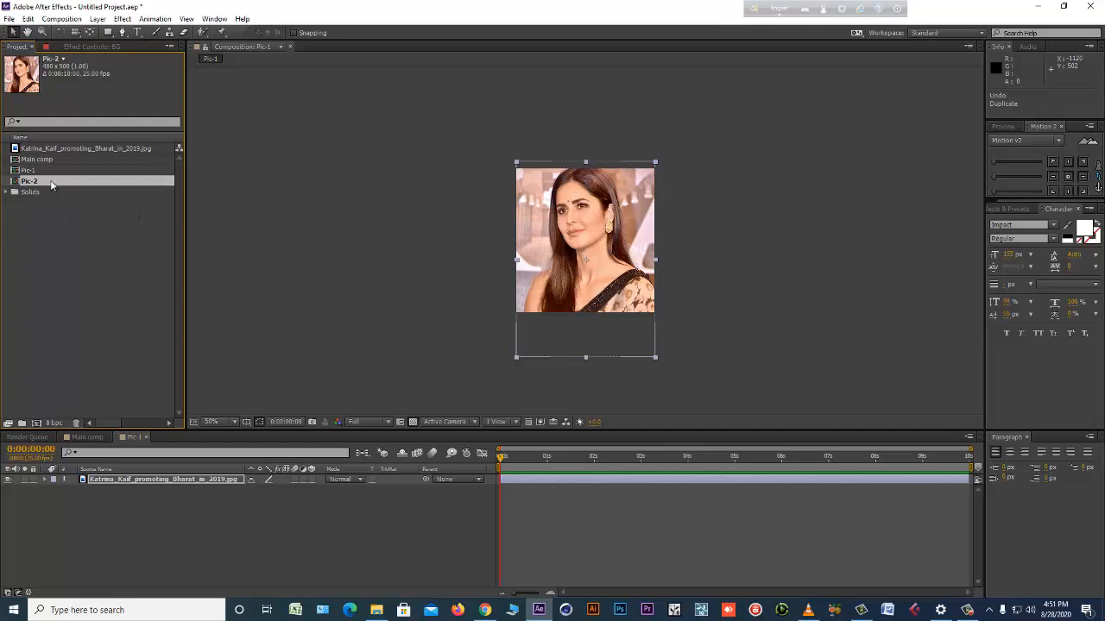
Import 249dc90ca79d67206c04f22381049e9a.jpg from the CLASS-2 folder into the project.
click(139, 480)
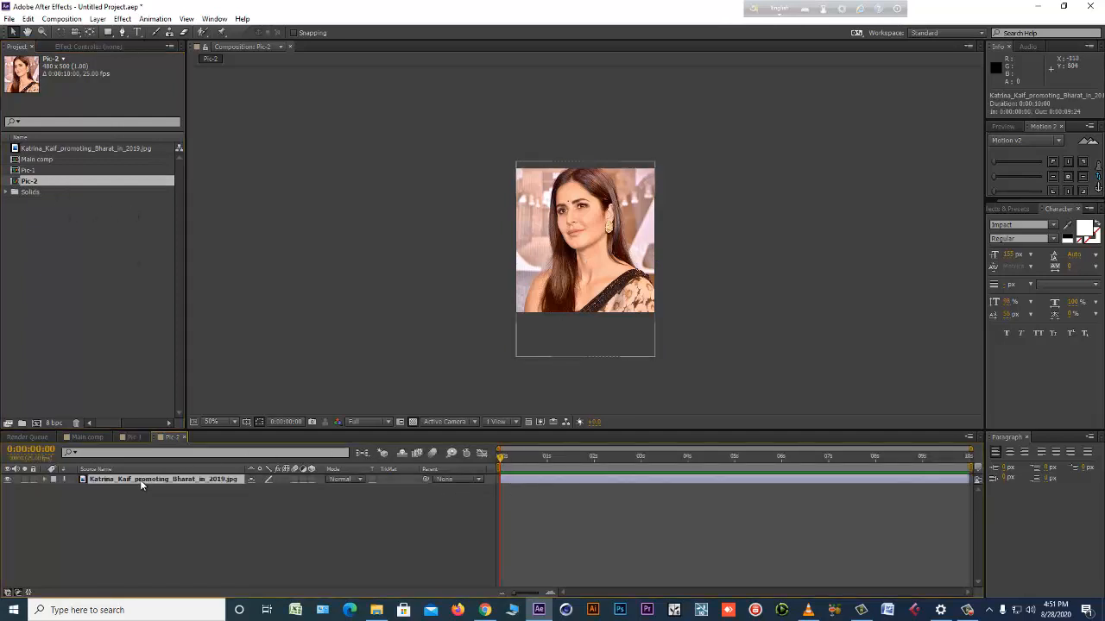
double_click(89, 276)
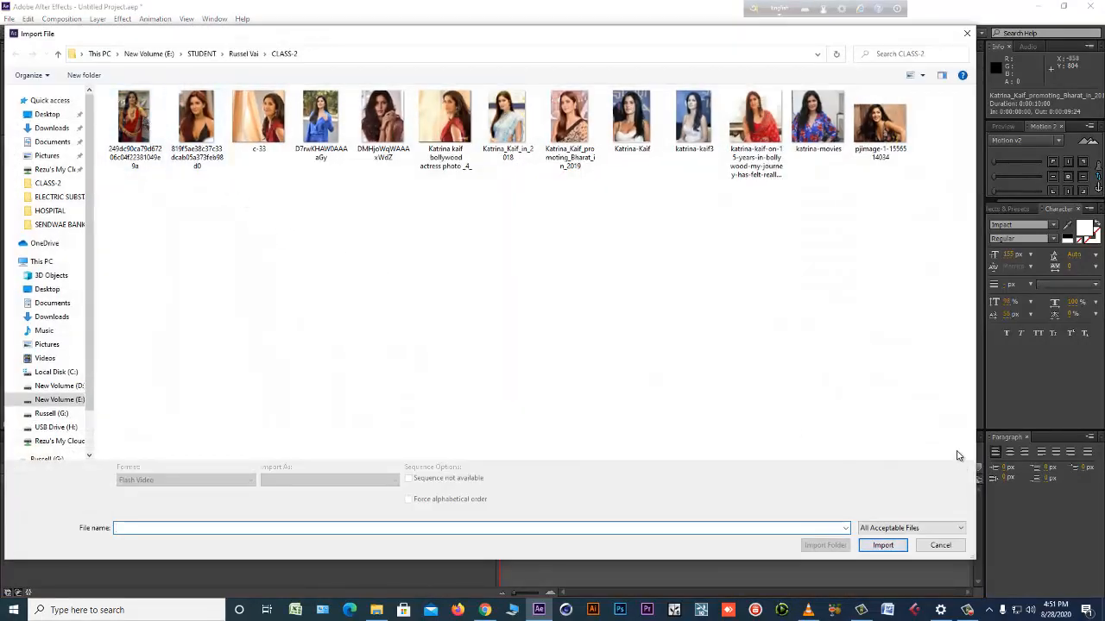
click(940, 544)
click(9, 18)
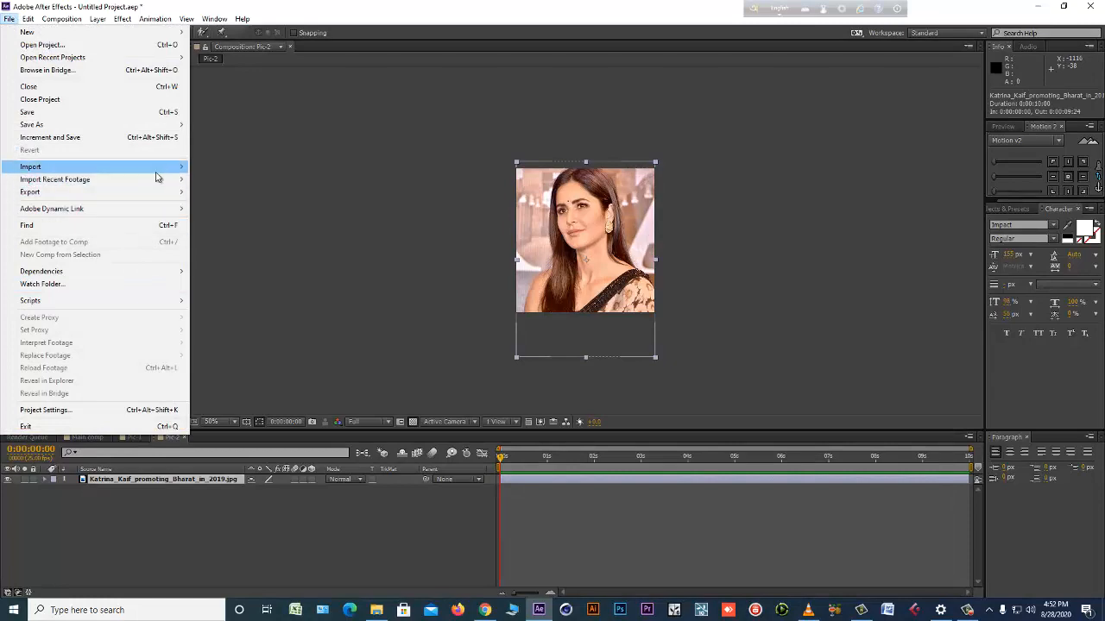
mouse_move(157, 171)
click(224, 170)
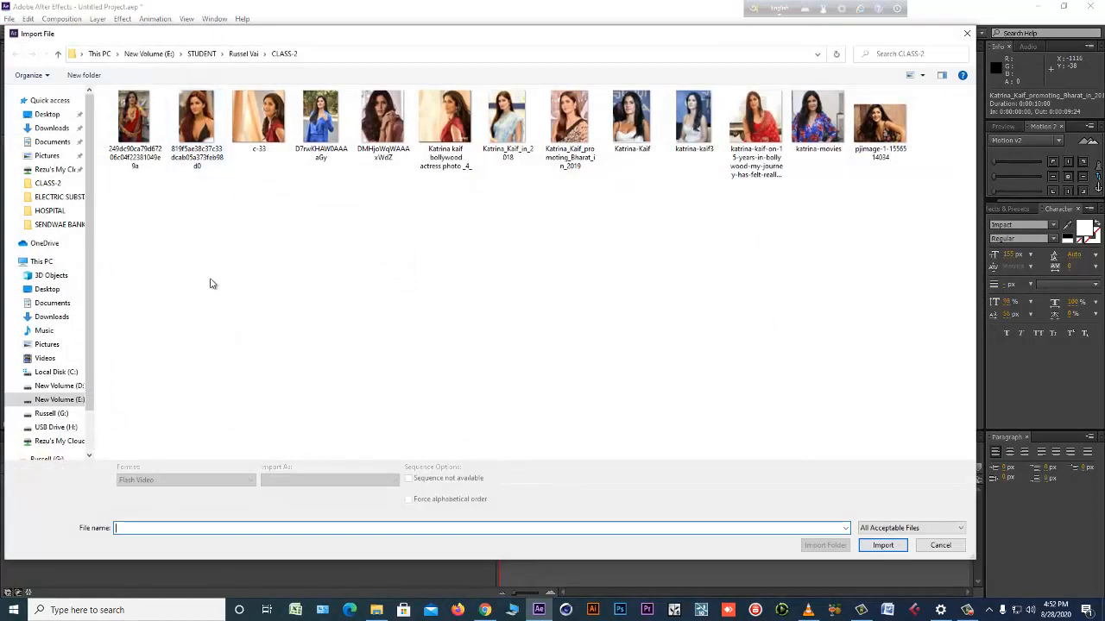
double_click(138, 128)
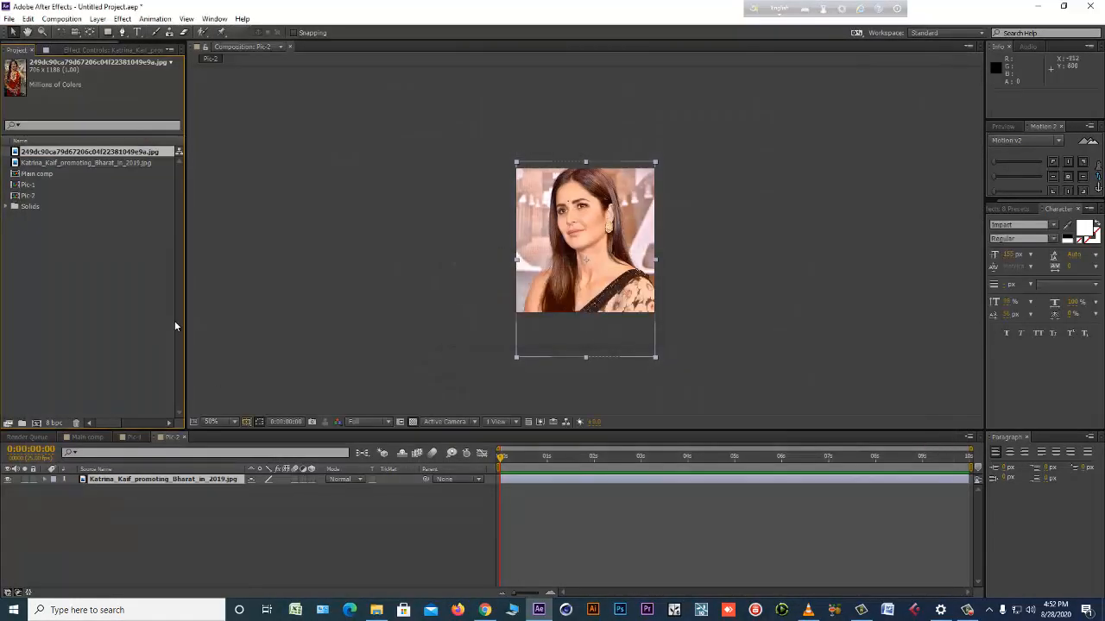
Replace the source of the photo layer in Pic-2 with the imported 249dc90ca79d67206c04f22381049e9a.jpg.
click(56, 165)
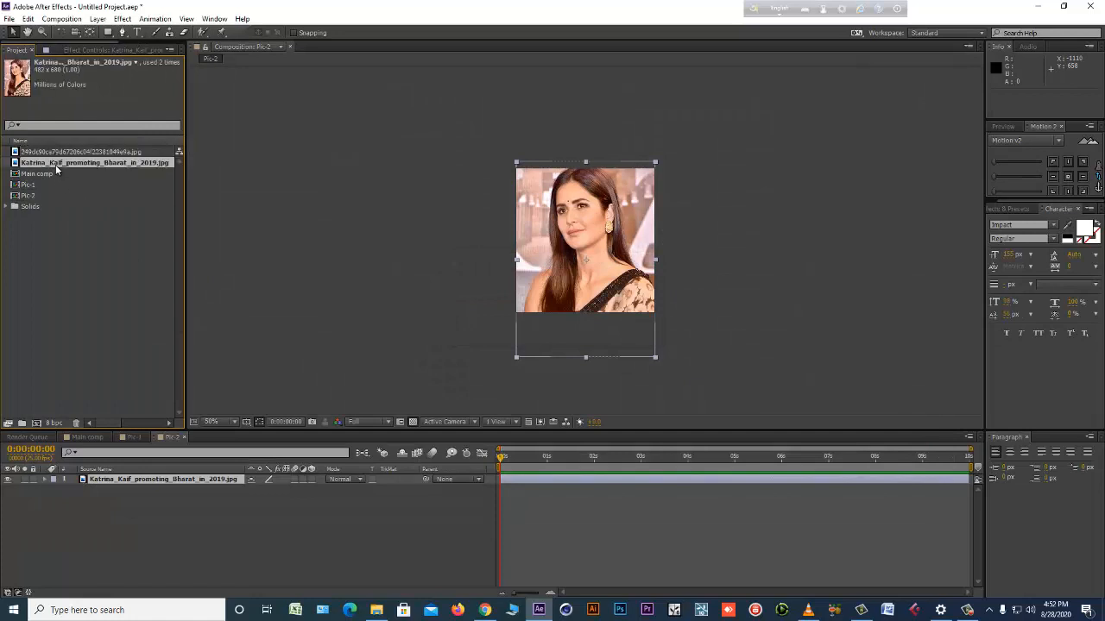
click(51, 155)
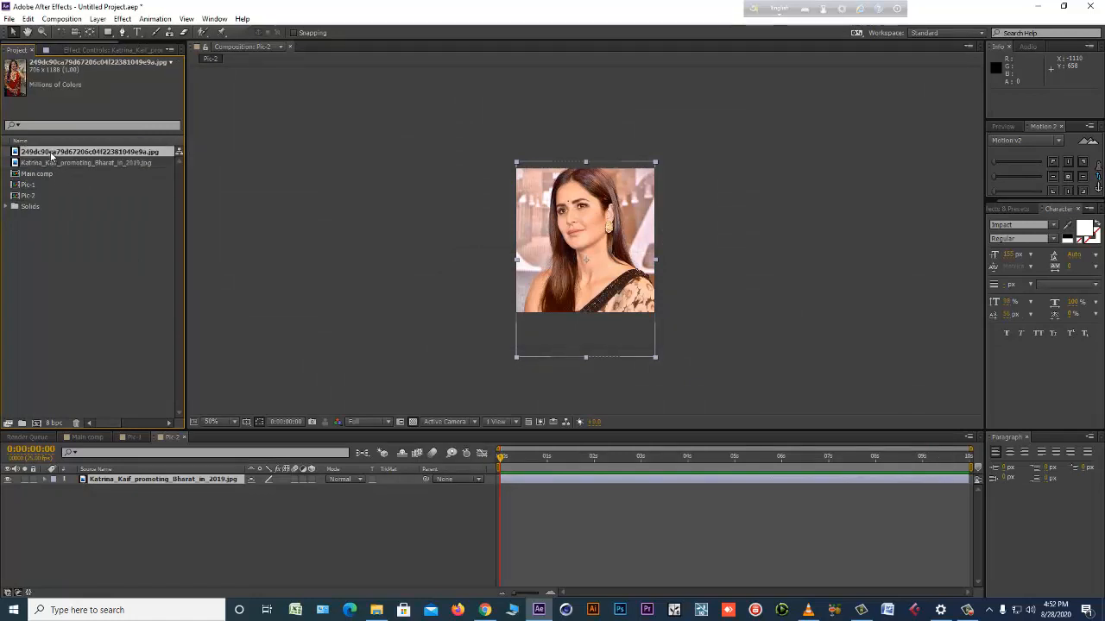
click(192, 480)
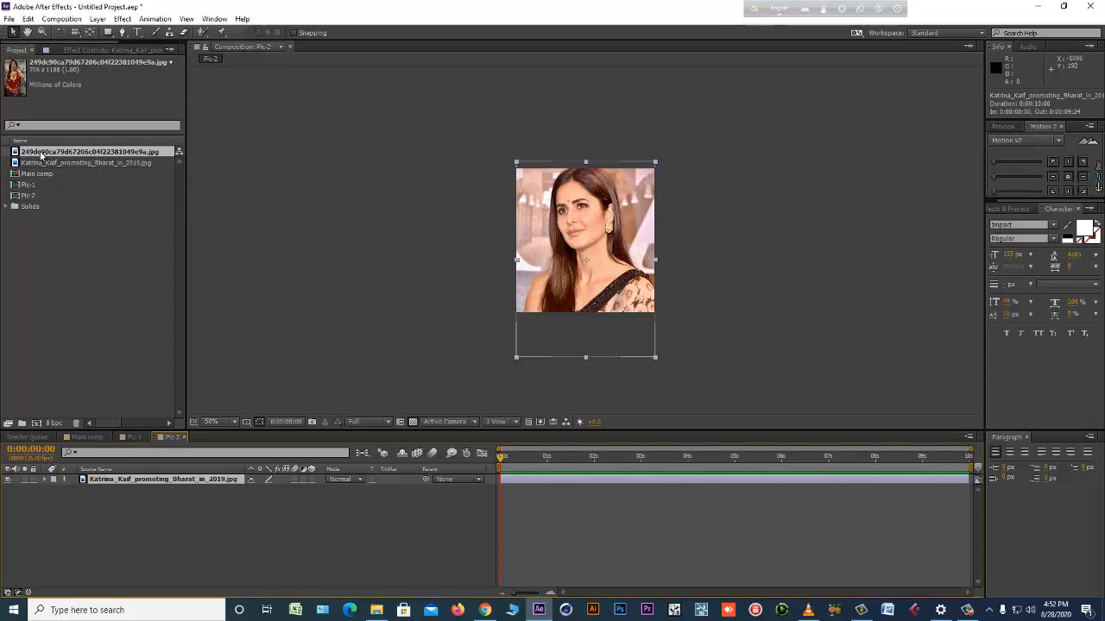
drag(43, 152, 574, 251)
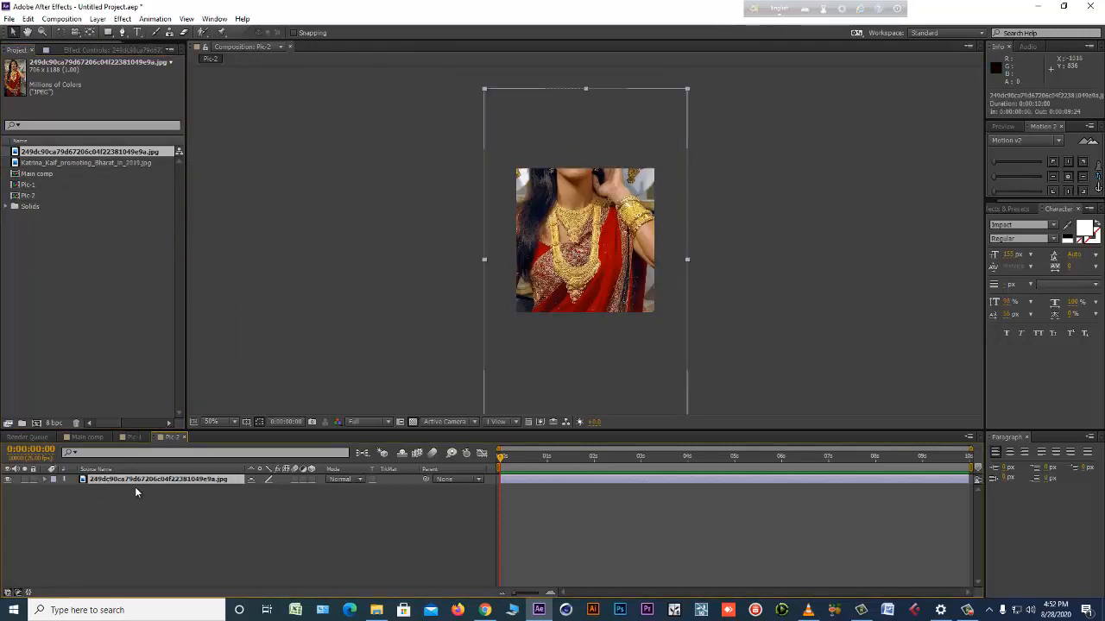
Scale the photo in Pic-2 to 69% and move it down to about 238, 384.
key(s)
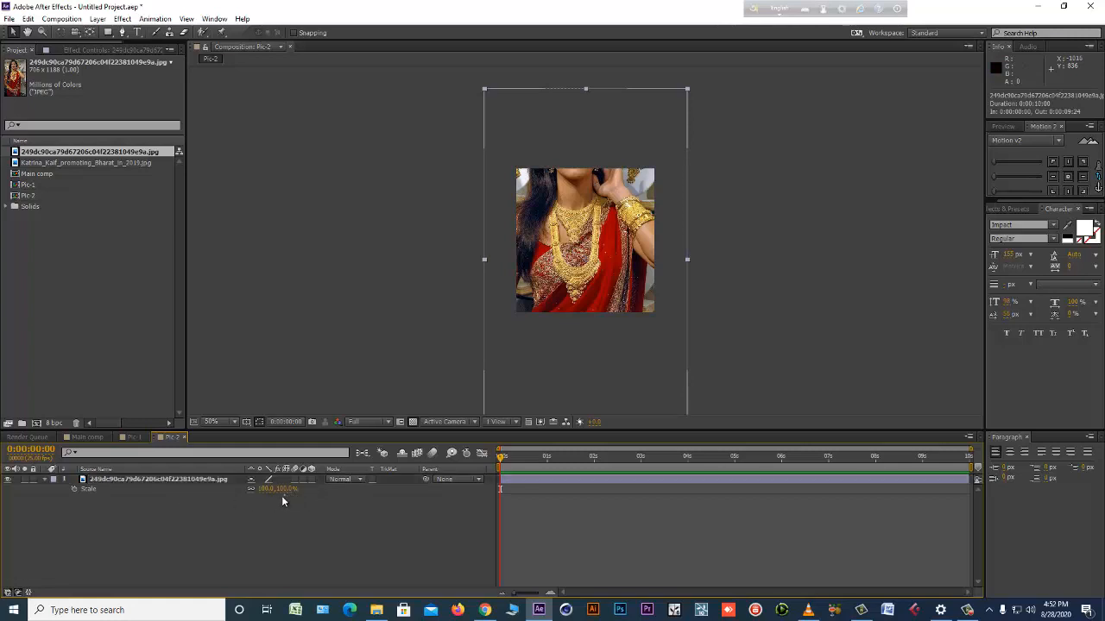
drag(286, 491, 270, 494)
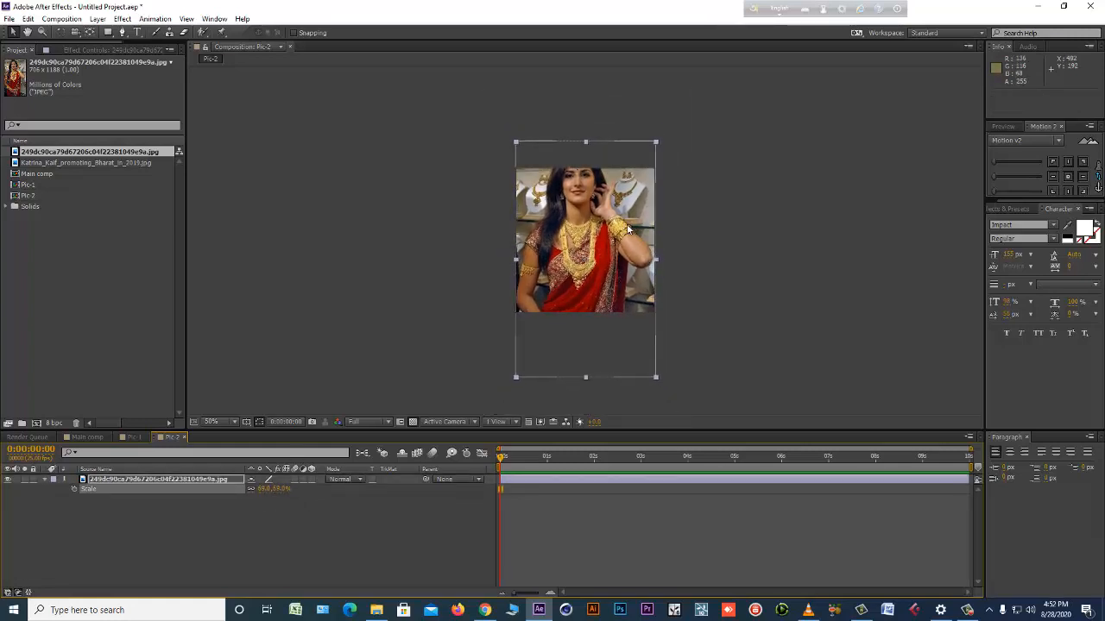
drag(624, 225, 624, 249)
Duplicate the Pic-2 composition as Pic-3 and open the copy.
click(40, 195)
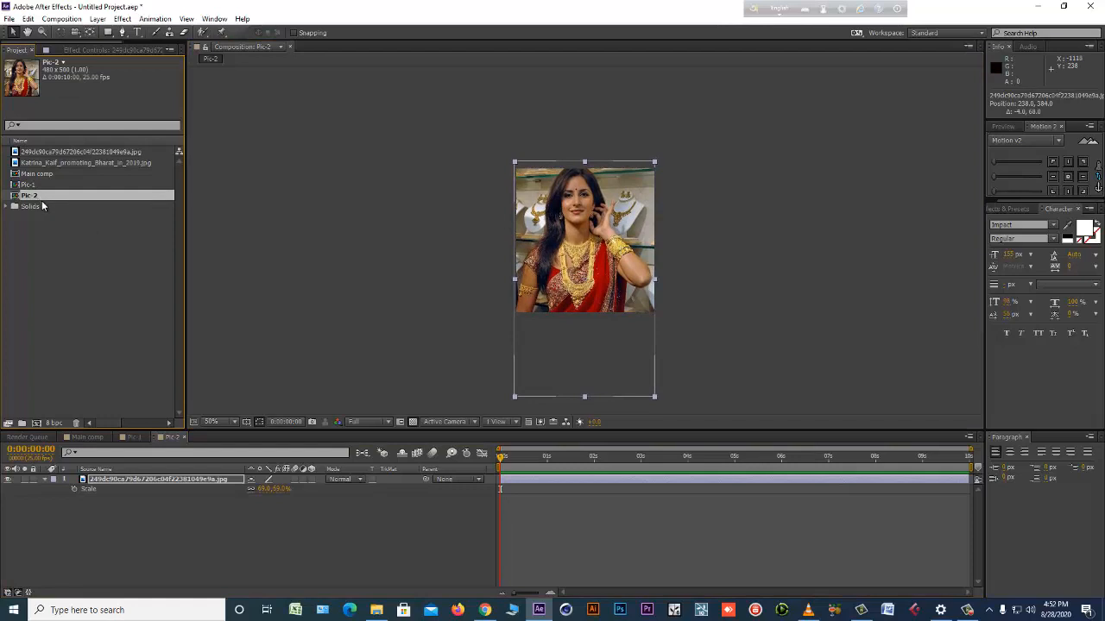
key(ctrl+d)
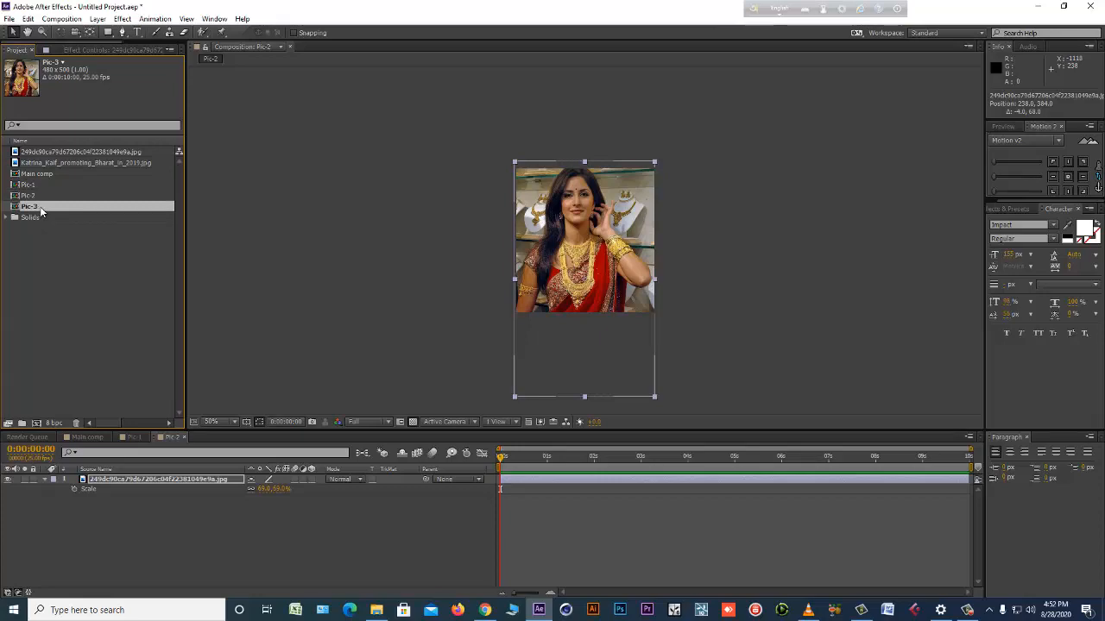
double_click(41, 212)
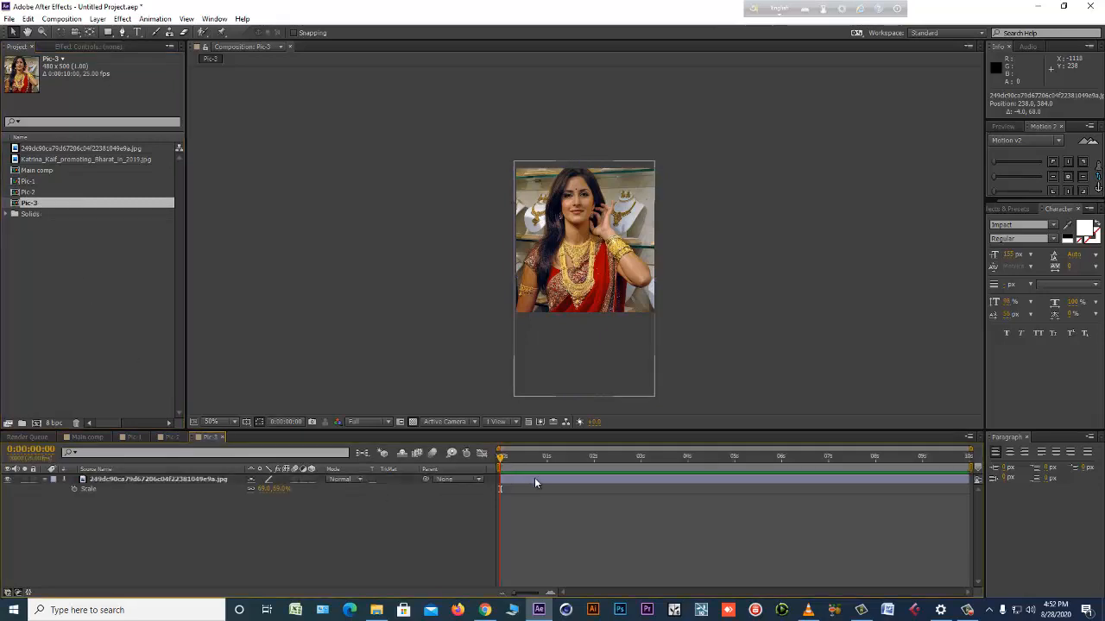
Import 819f5ae38c37c33dcab05a373feb98d0.jpg and replace the source of the photo layer in Pic-3 with it.
click(535, 479)
key(ctrl+i)
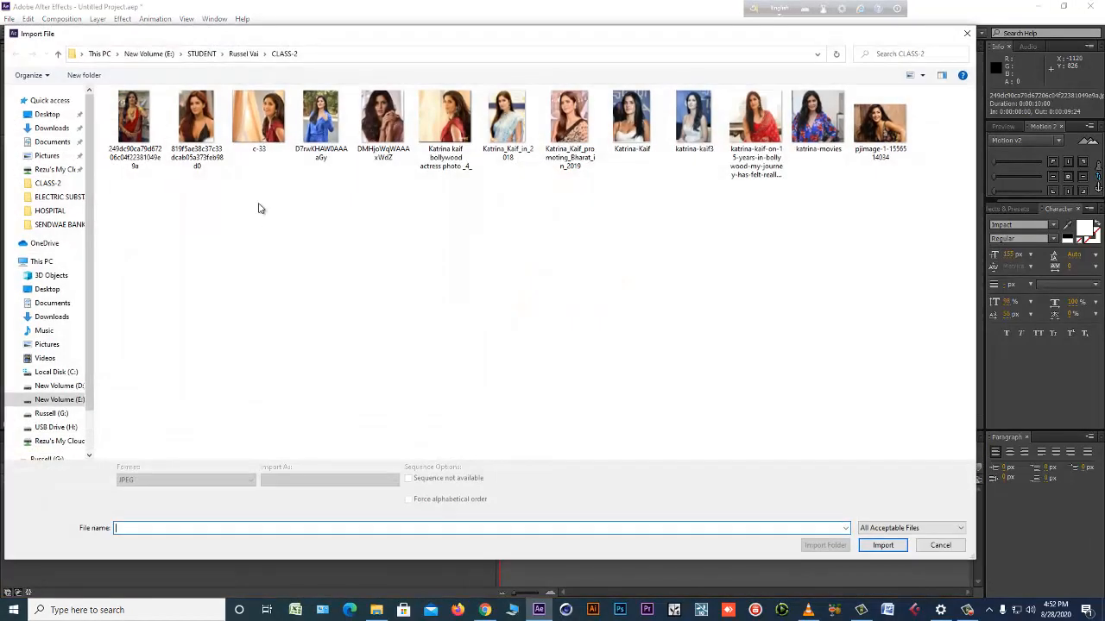
click(204, 121)
double_click(204, 121)
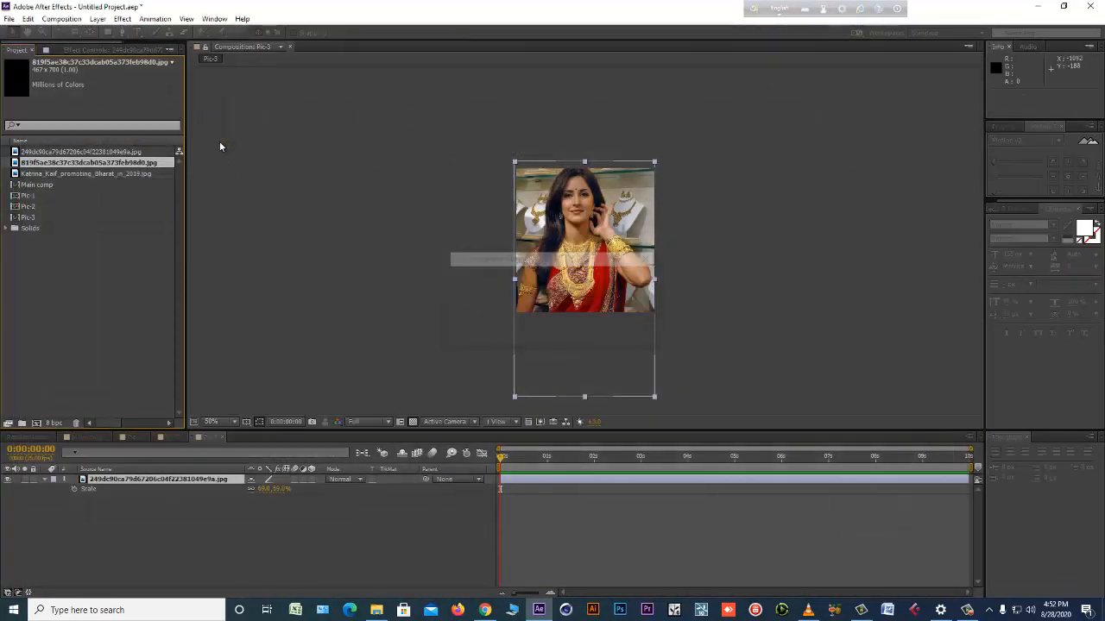
drag(62, 160, 547, 363)
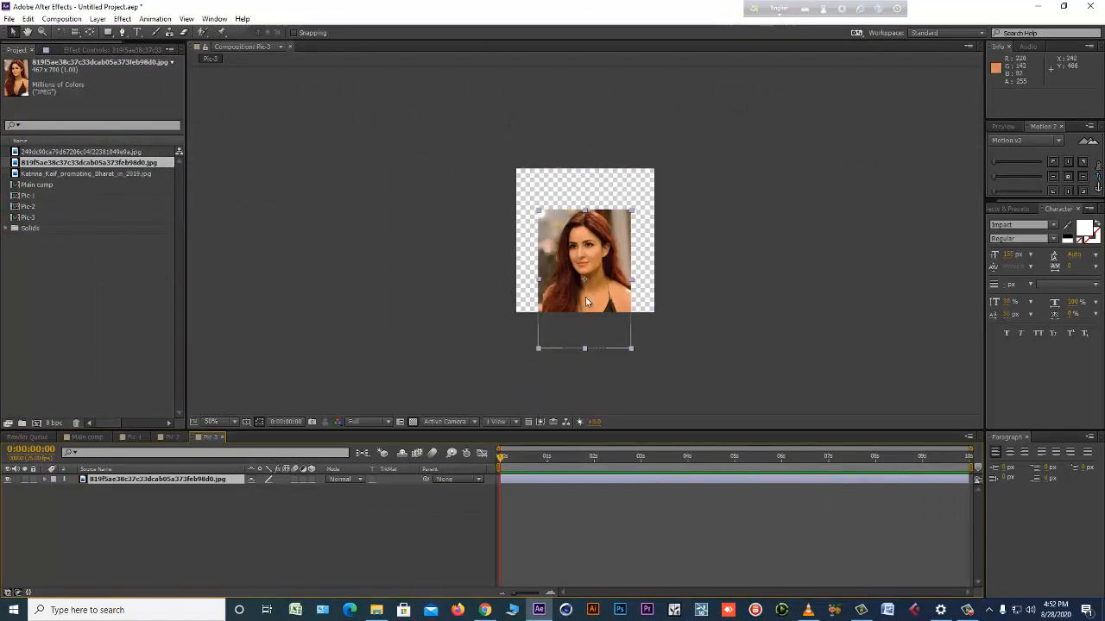
Scale the photo in Pic-3 to 104% and position it at about 242, 256 to fill the frame.
drag(585, 299, 585, 261)
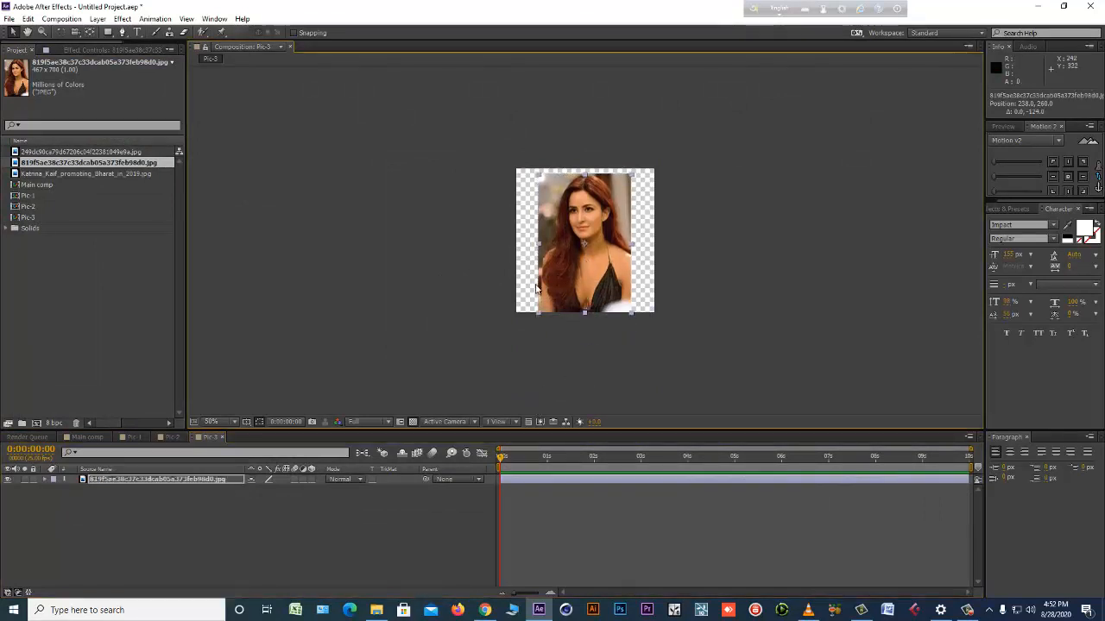
key(s)
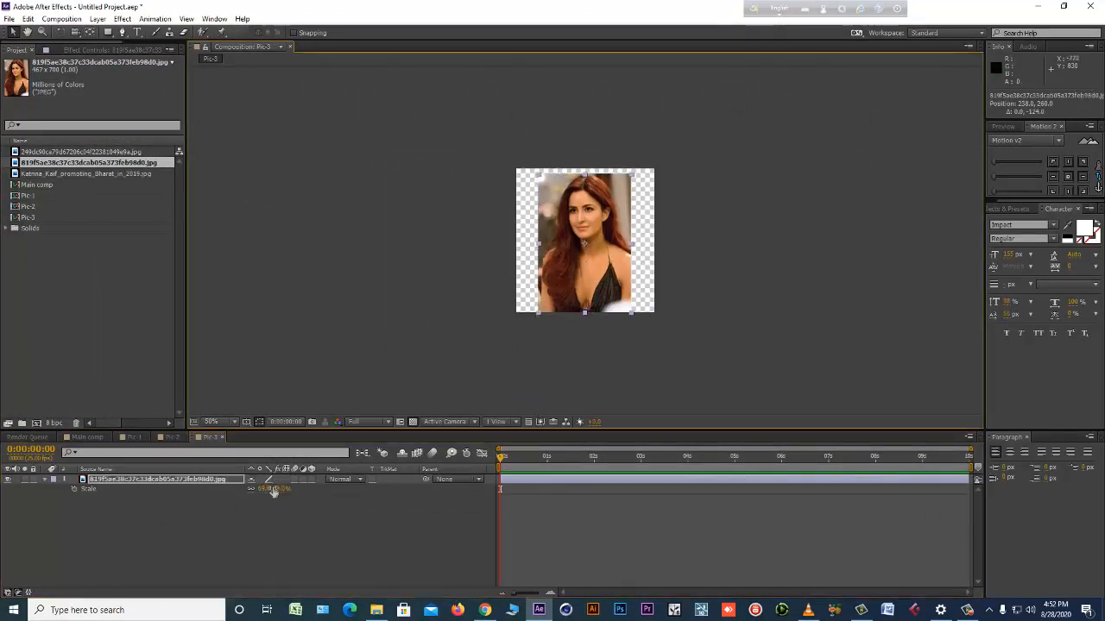
drag(269, 489, 293, 481)
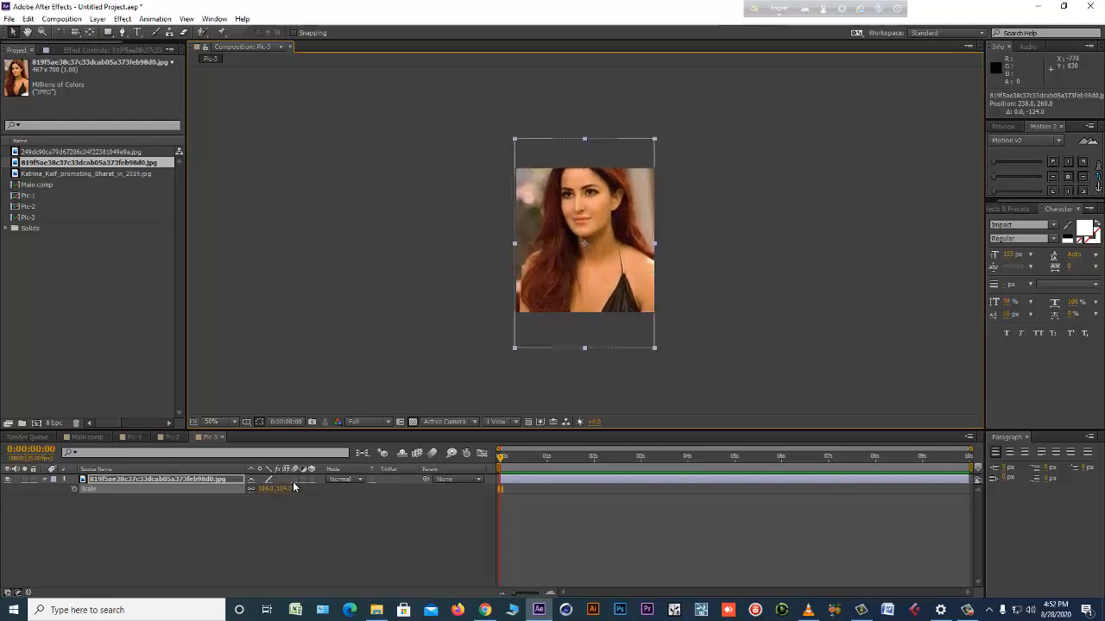
mouse_move(611, 284)
mouse_down()
mouse_move(609, 245)
mouse_move(612, 286)
mouse_up()
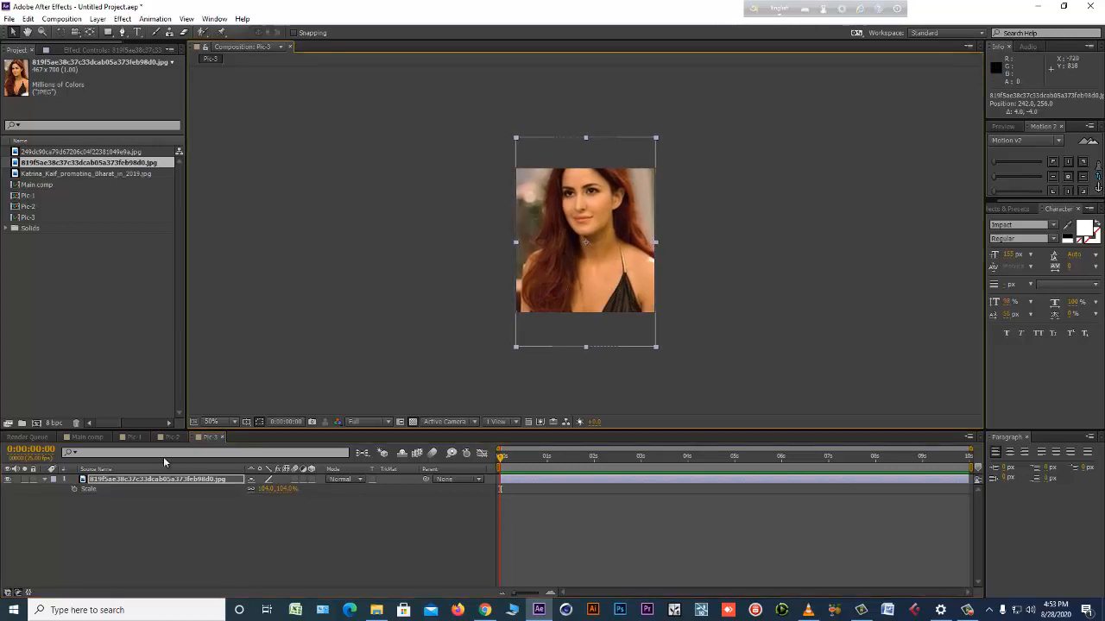
Review the photo framing in Pic-1 and Pic-2 and return to Pic-3 with nothing selected.
click(131, 437)
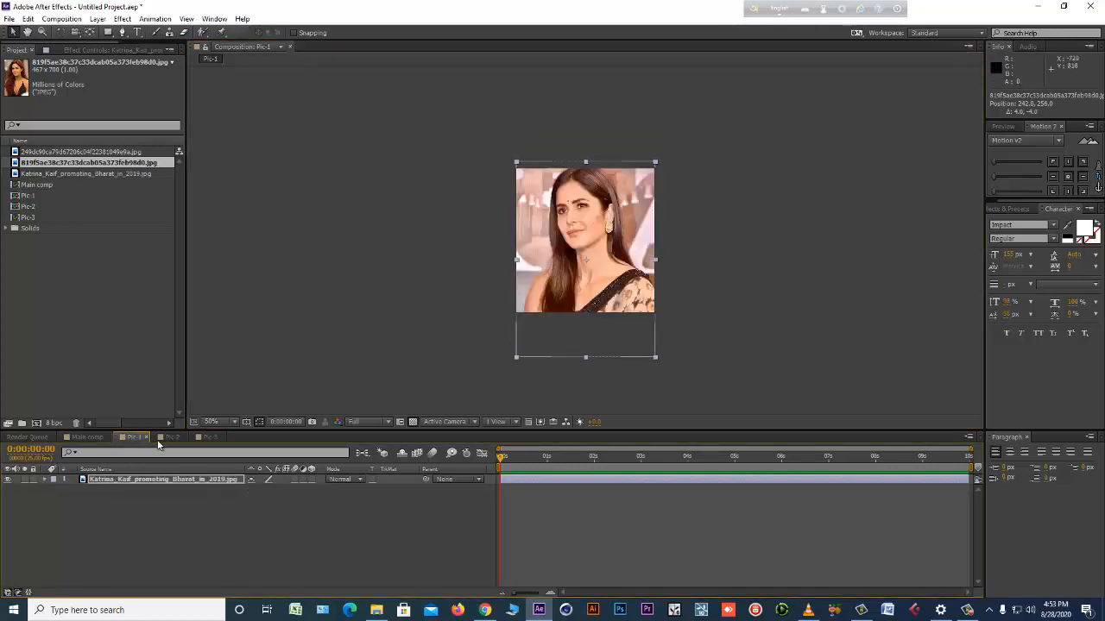
click(167, 437)
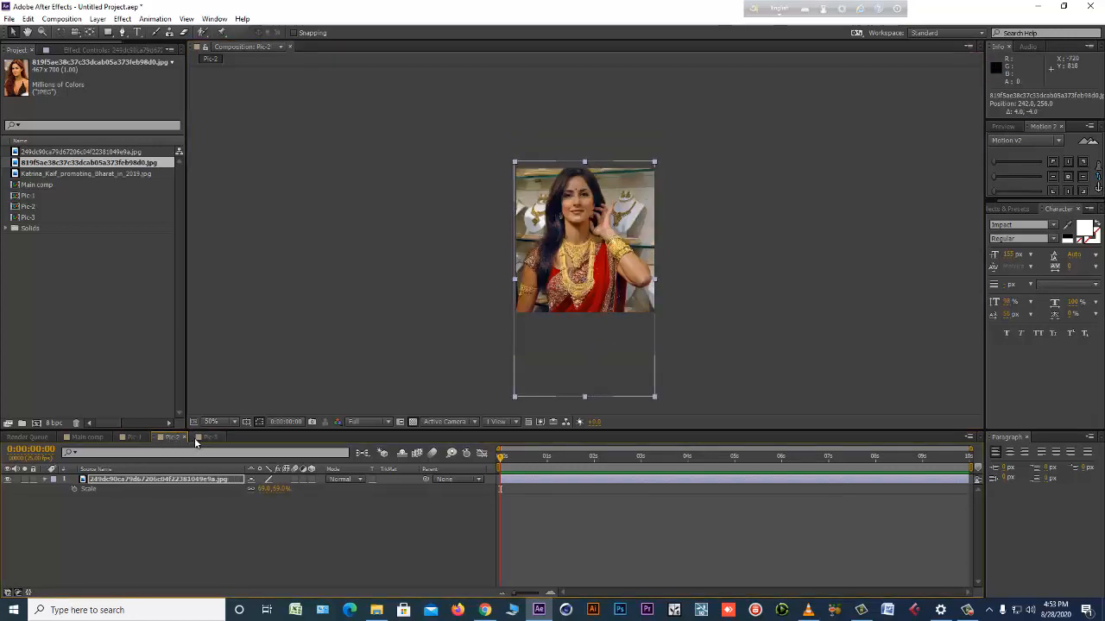
click(167, 548)
Duplicate the Pic-3 composition as Pic-4 and open the copy.
click(33, 221)
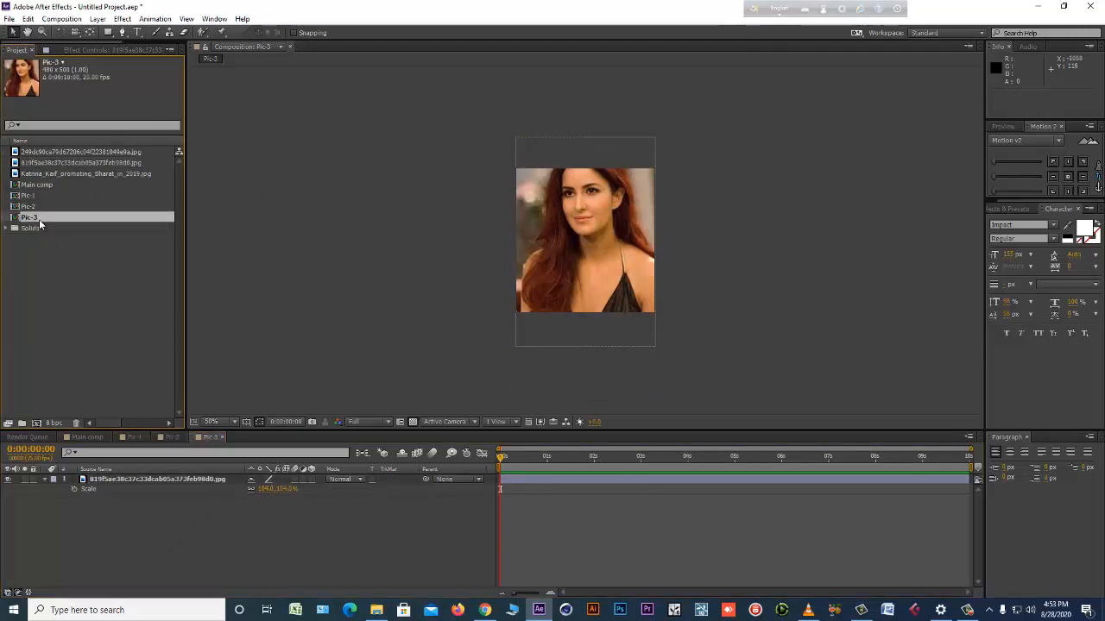
key(ctrl+d)
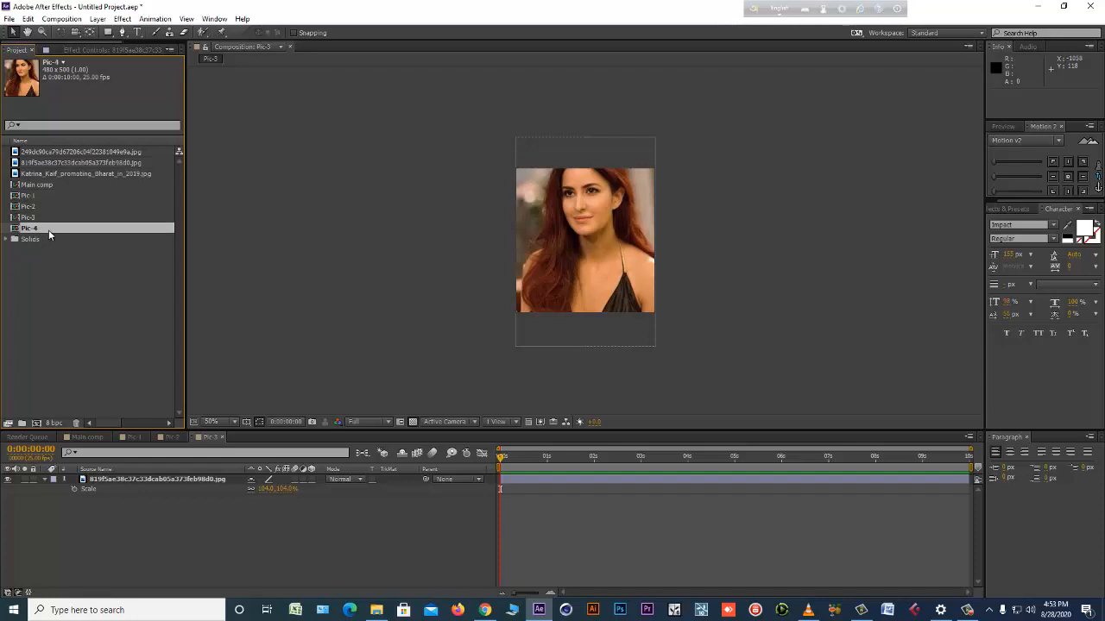
double_click(32, 228)
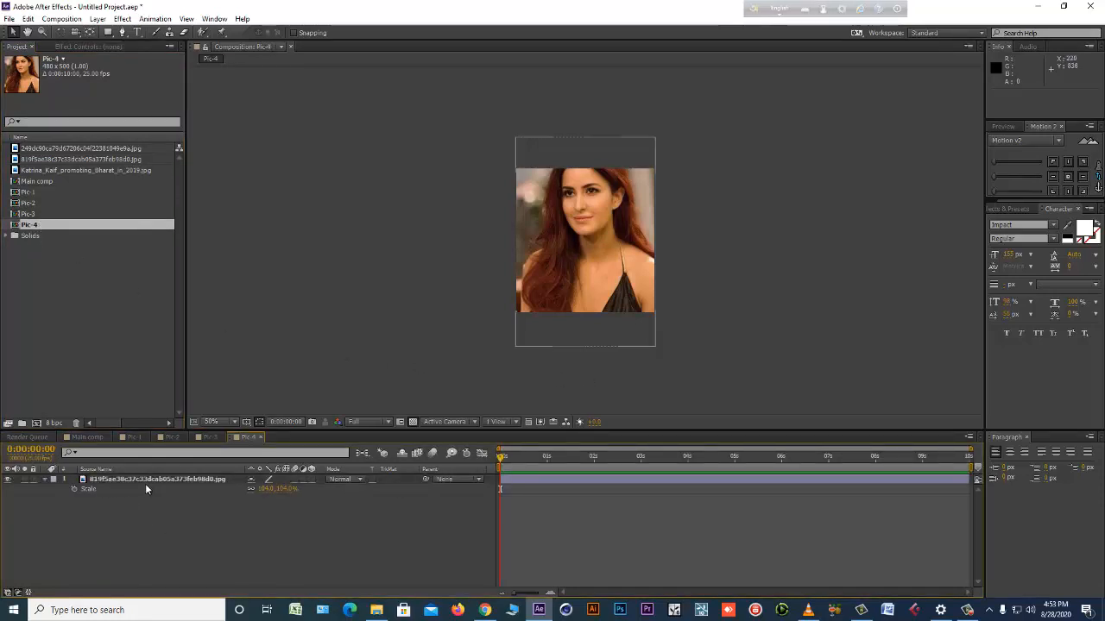
Import c-33.jpg and replace the source of the photo layer in Pic-4 with it.
click(154, 479)
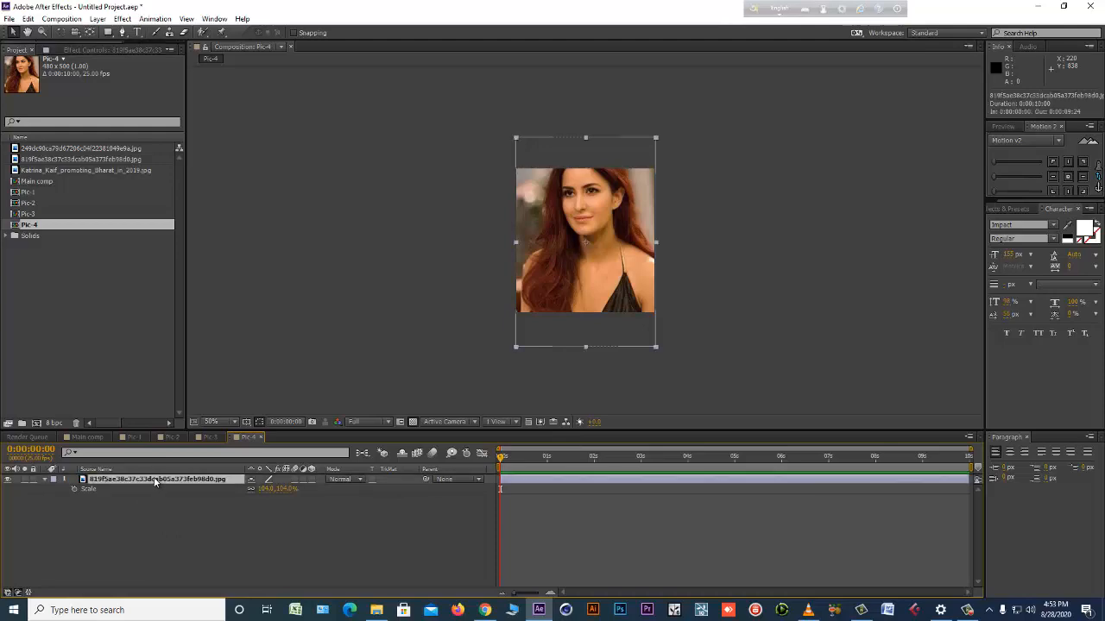
double_click(95, 309)
double_click(259, 125)
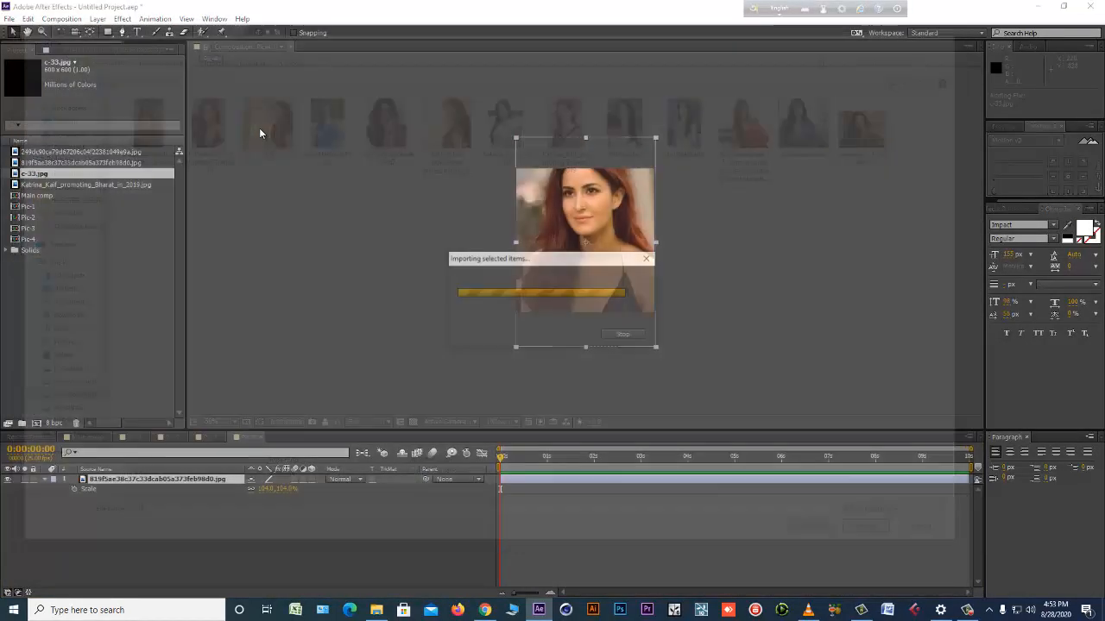
drag(61, 173, 591, 268)
Position the c-33.jpg photo in Pic-4 at about 234, 256 and scale it to 85%.
key(s)
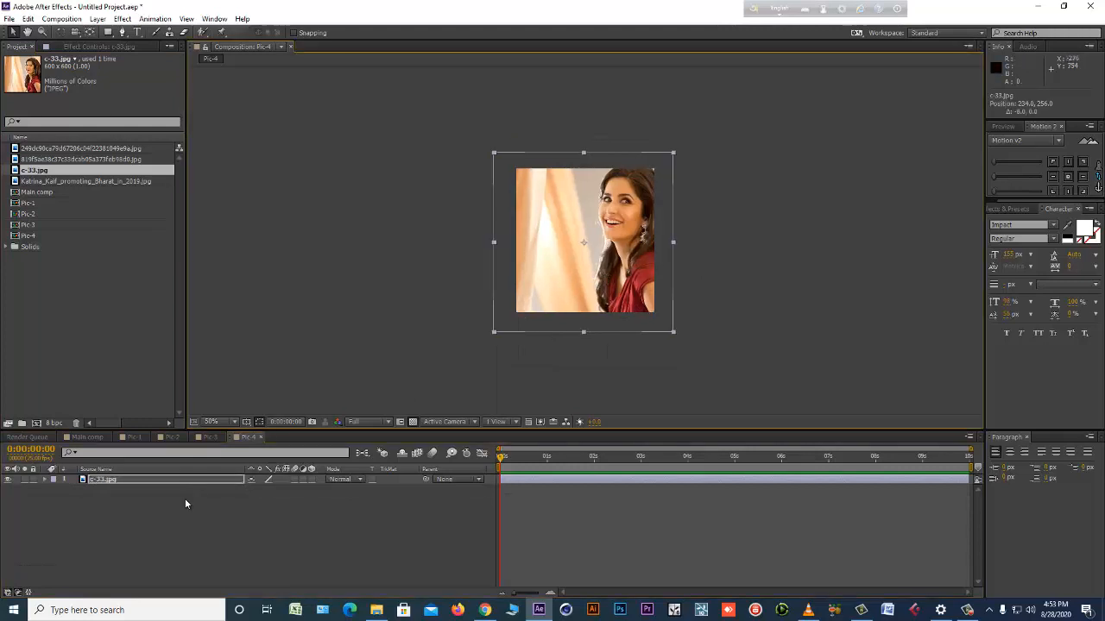
drag(290, 493, 279, 496)
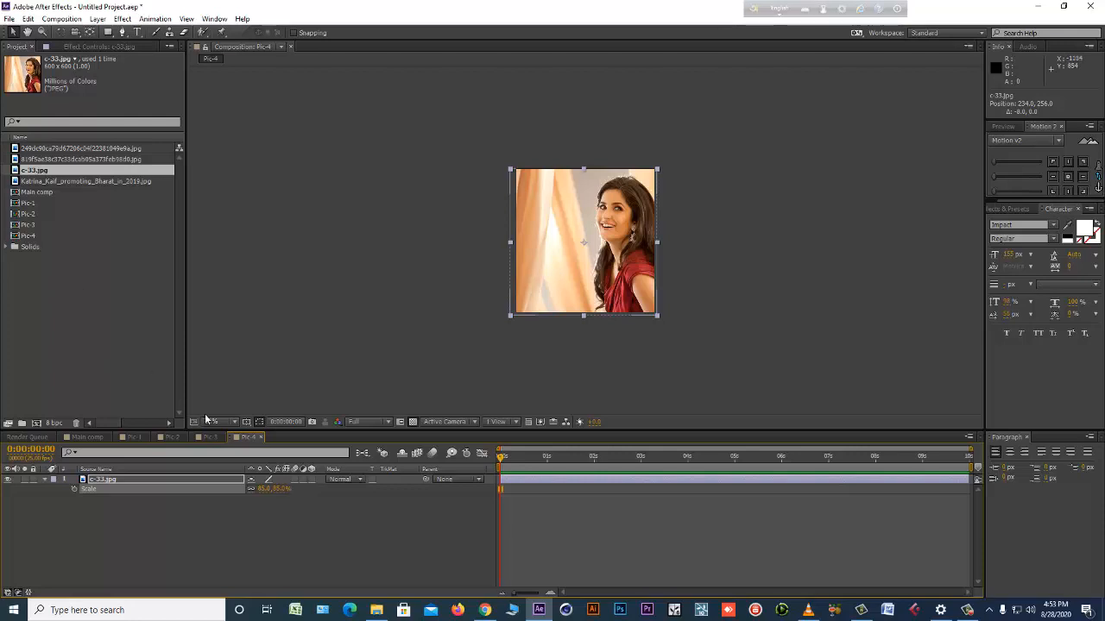
Duplicate the Pic-4 composition as Pic-5 and open the copy.
click(27, 238)
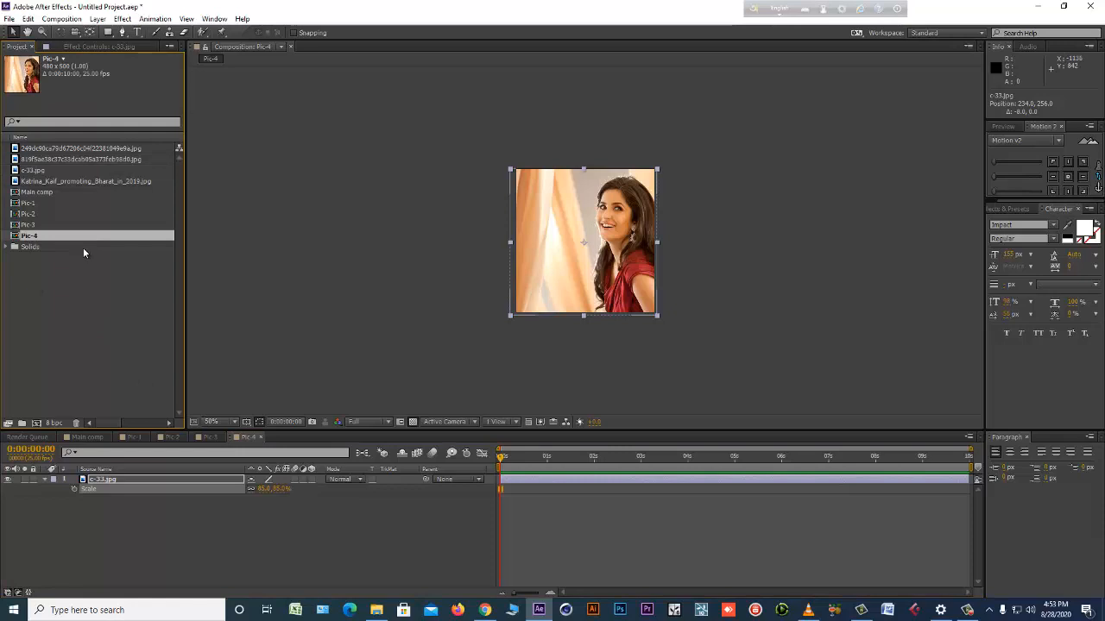
key(ctrl+d)
double_click(72, 248)
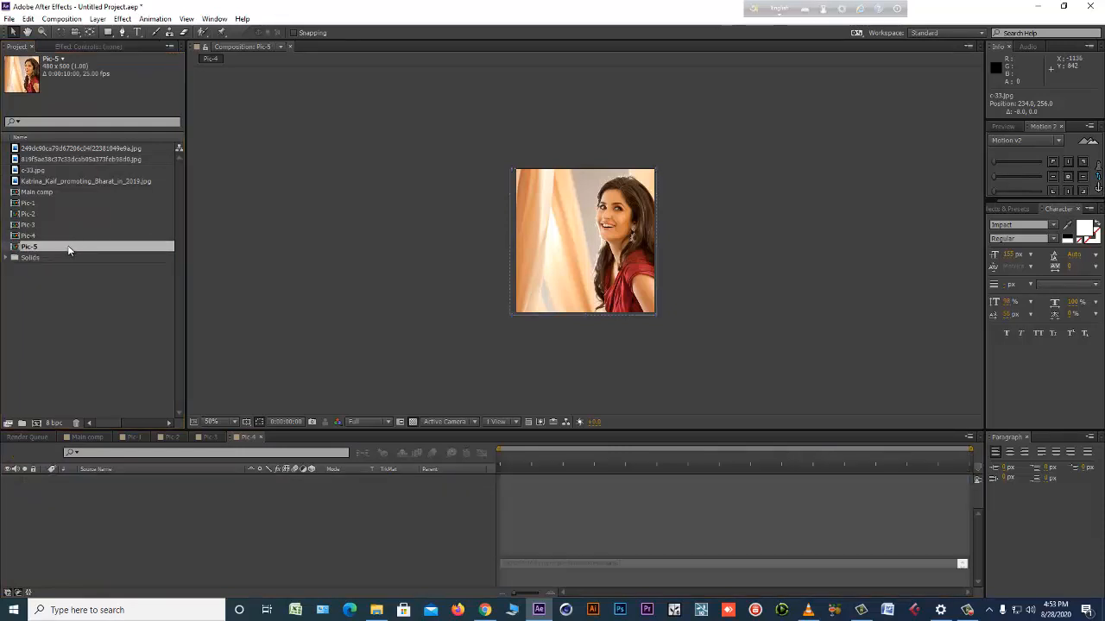
Import D7rwKHAW0AAAaGy.jpg and replace the source of the photo layer in Pic-5 with it.
click(124, 479)
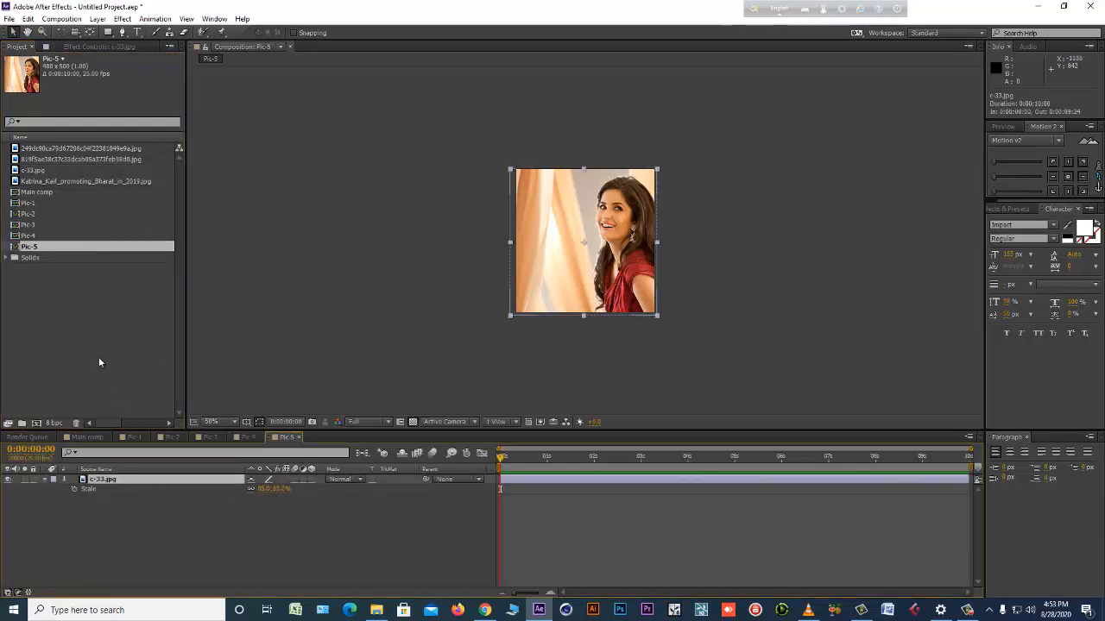
key(ctrl+i)
double_click(322, 127)
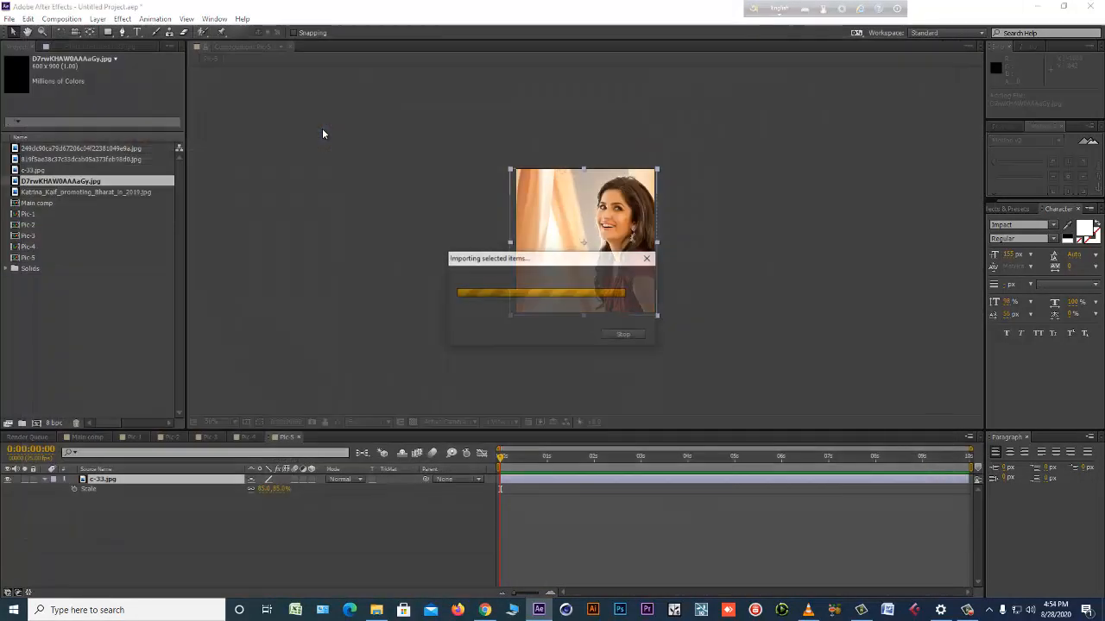
drag(80, 184, 539, 285)
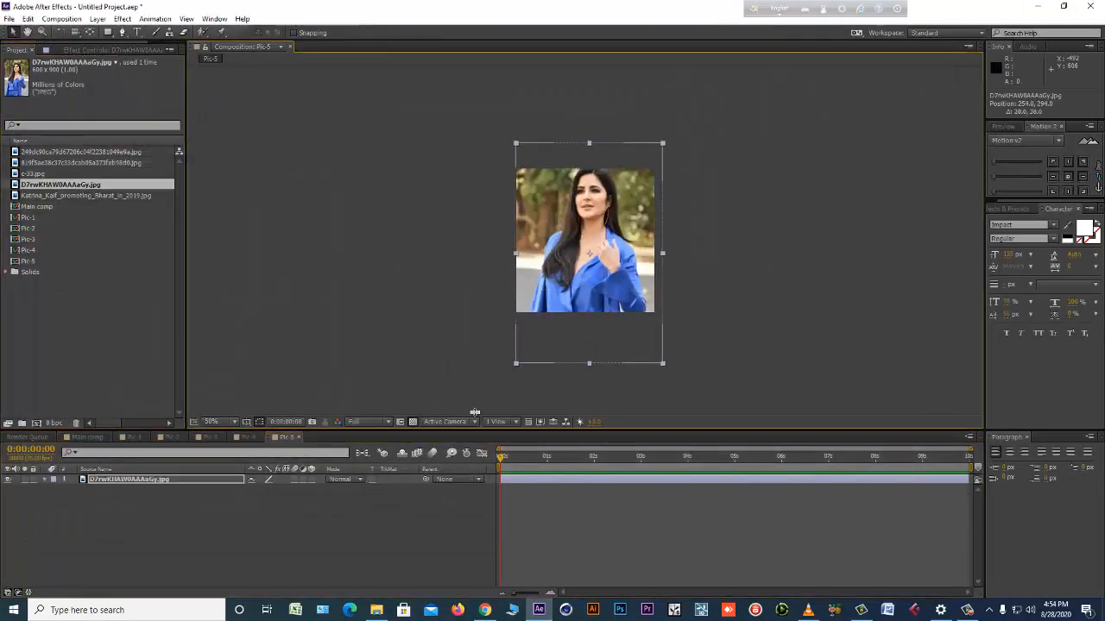
Position the D7rwKHAW0AAAaGy.jpg photo in Pic-5 at about 242, 266.
drag(605, 265, 599, 257)
click(251, 518)
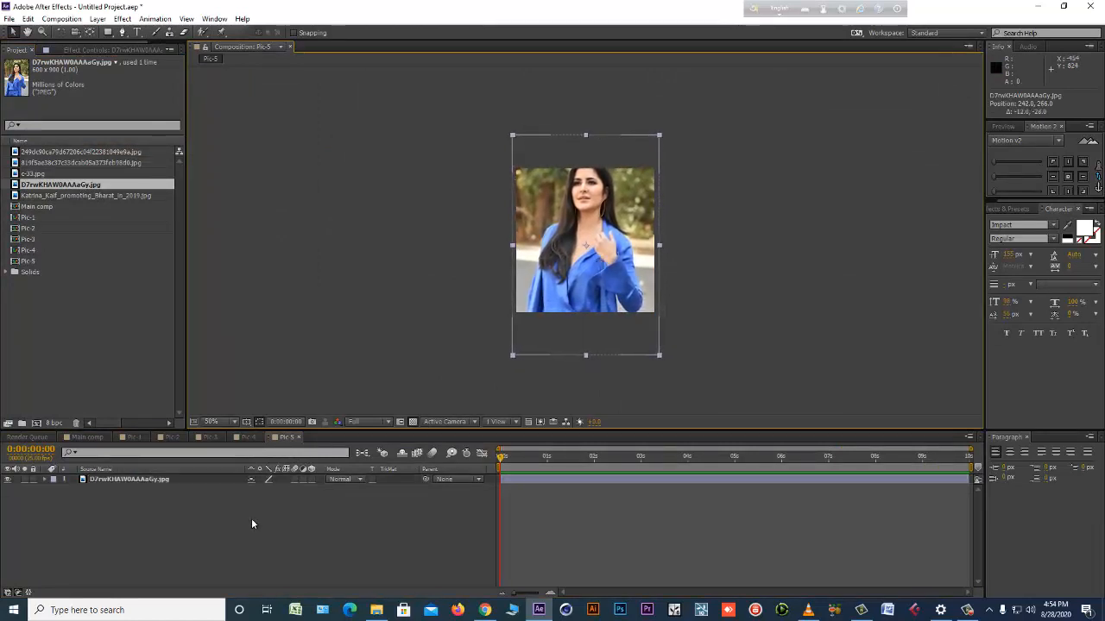
Save the project as CLASS-1 in the CLASS-2 folder.
key(ctrl+s)
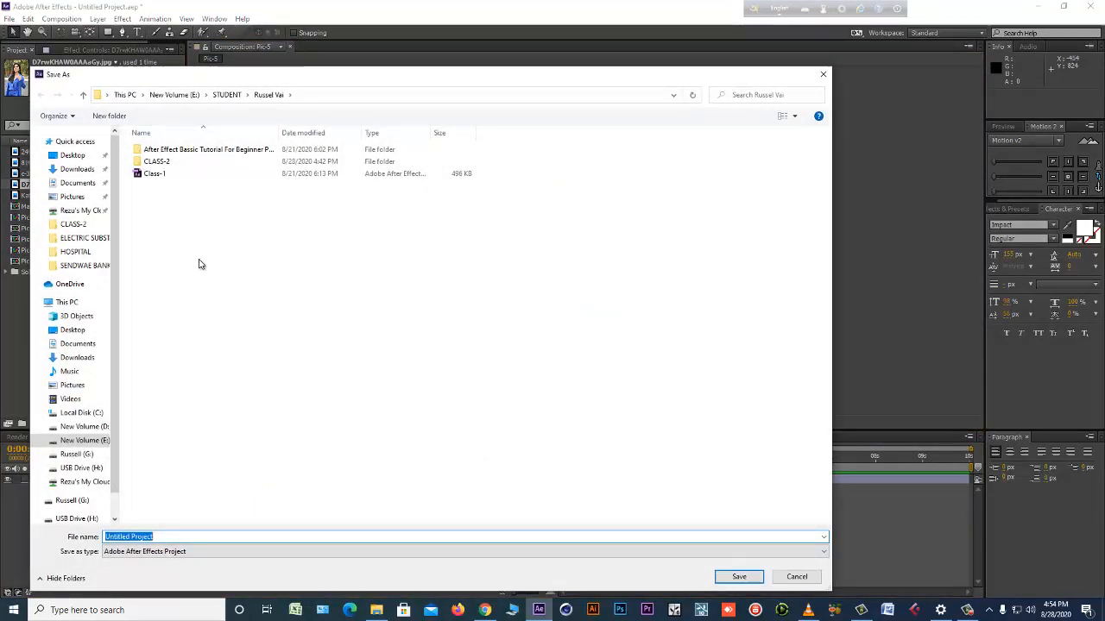
double_click(156, 161)
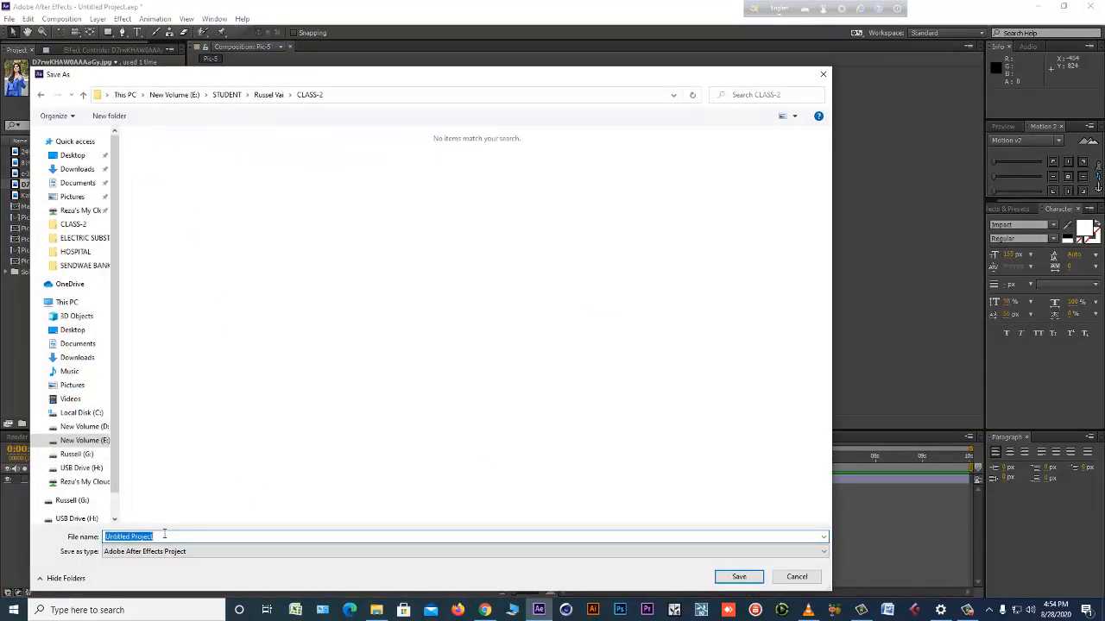
text(CLASS-1)
key(Return)
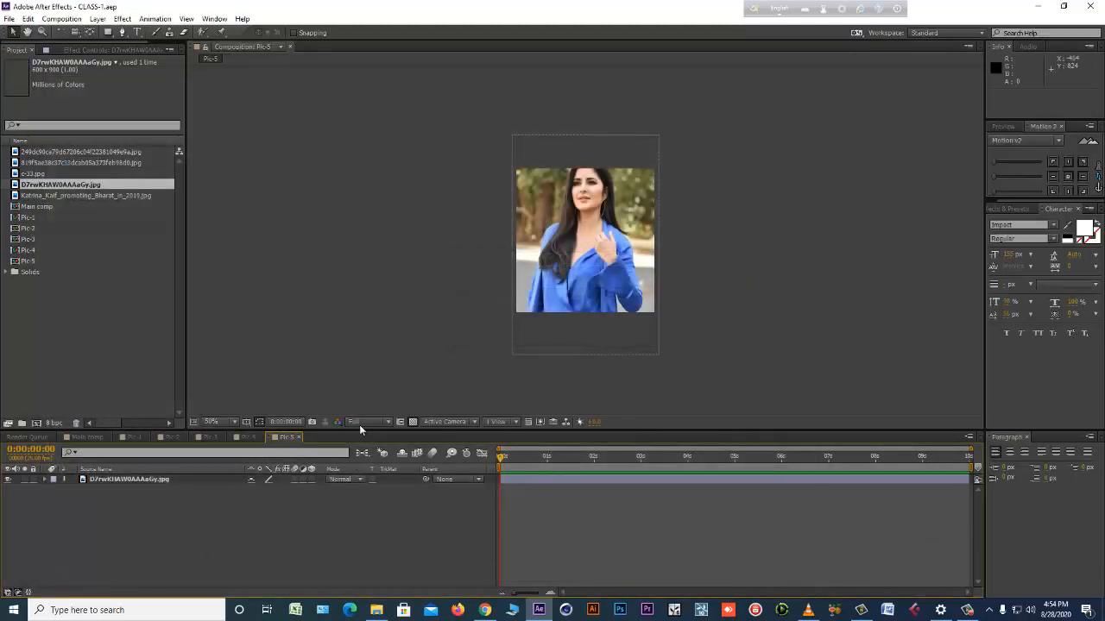
Lower the photo in Pic-5 to about 242, 284, and duplicate the composition as Pic-6, opening the copy.
drag(579, 266, 580, 280)
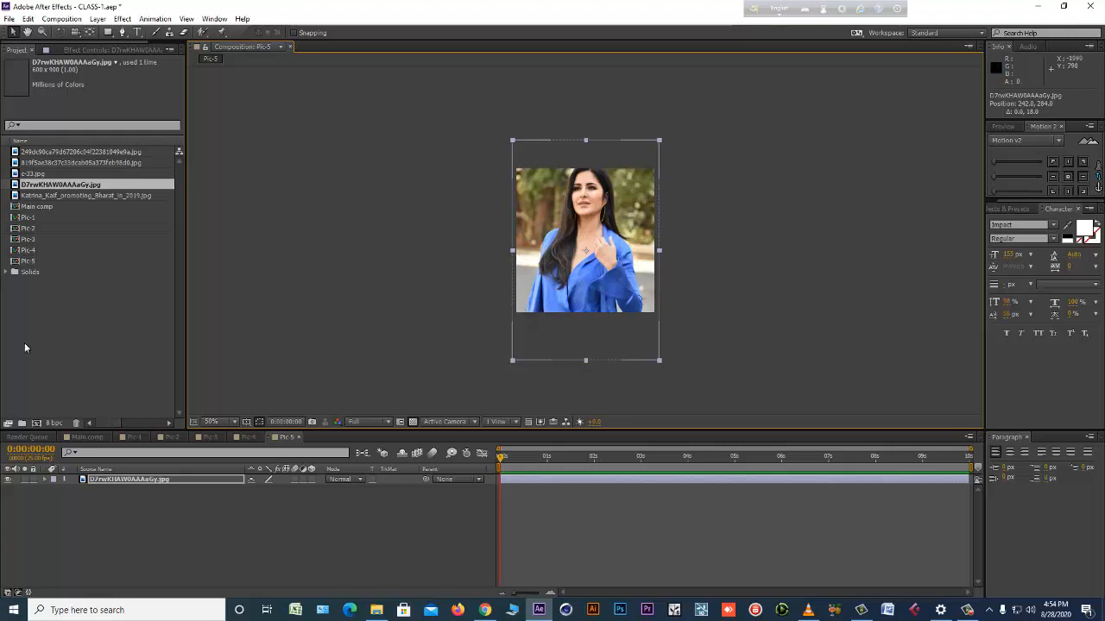
click(42, 262)
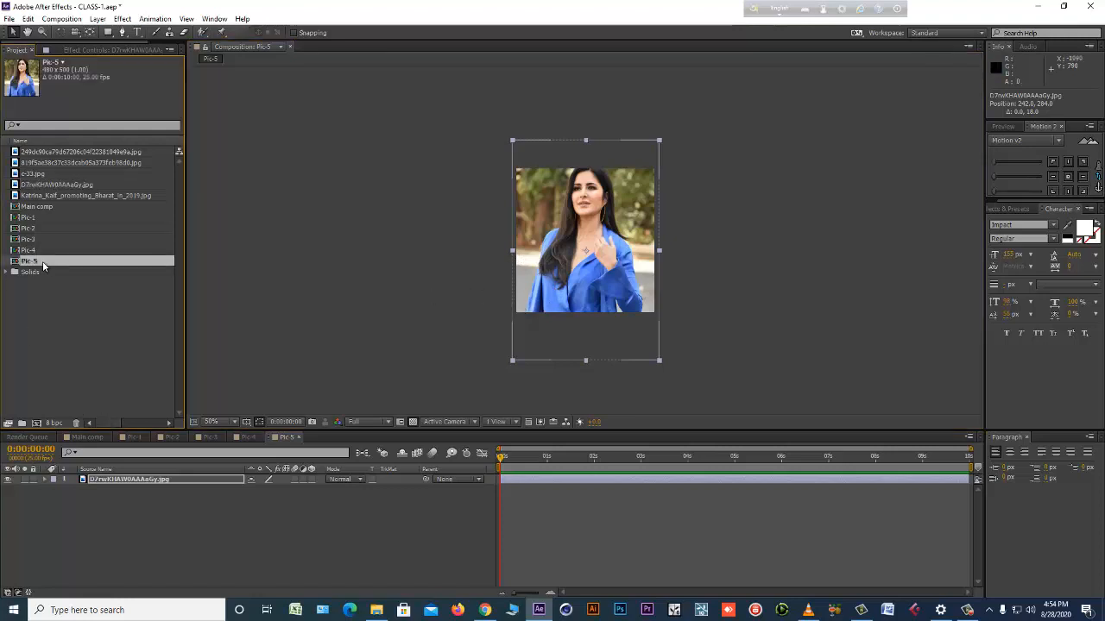
key(ctrl+d)
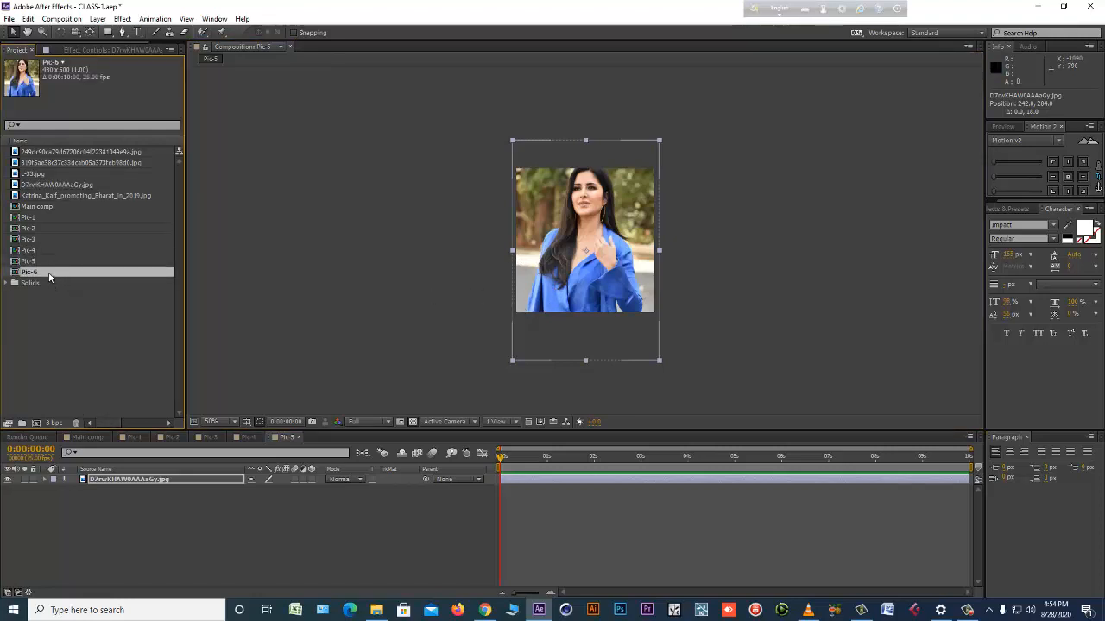
double_click(49, 273)
Import DMHJoWqWAAAxWdZ.jpg and replace the source of the photo layer in Pic-6 with it.
click(120, 479)
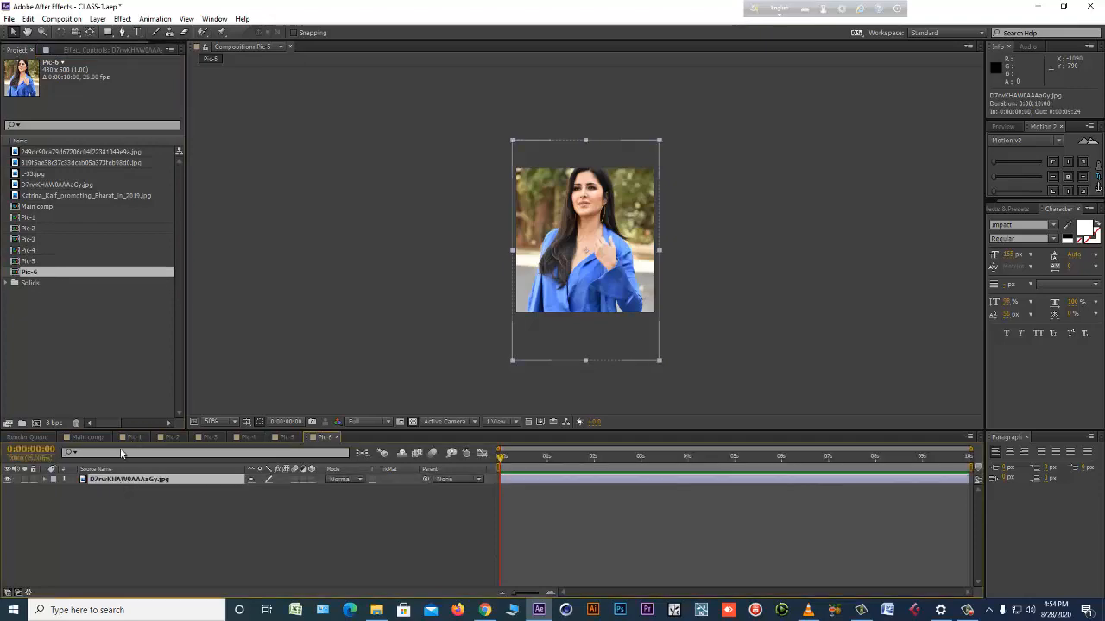
double_click(103, 346)
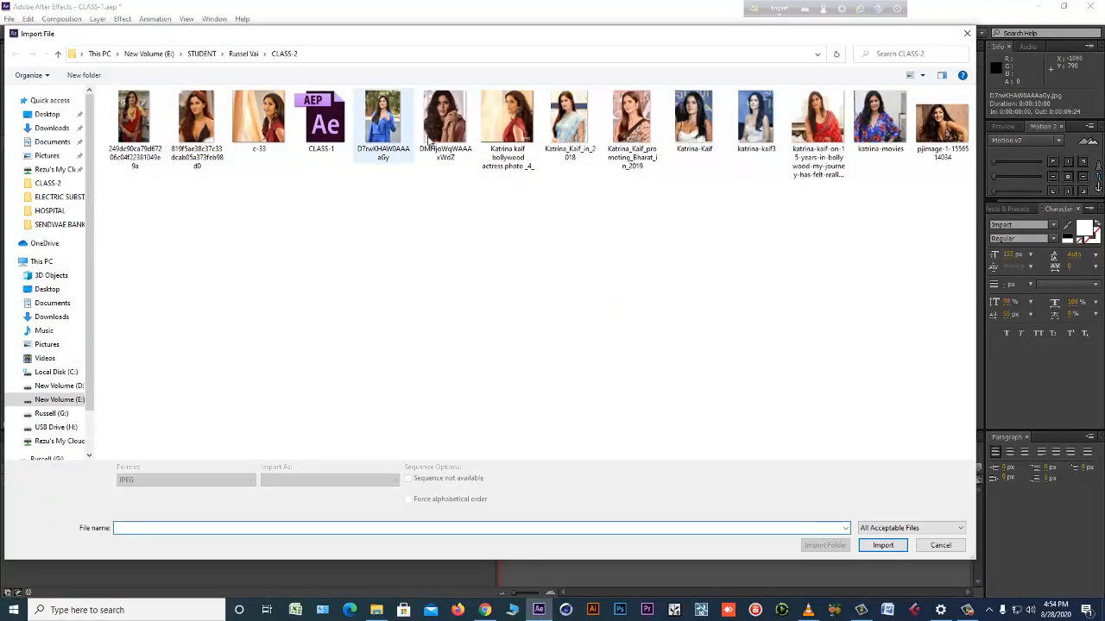
double_click(446, 119)
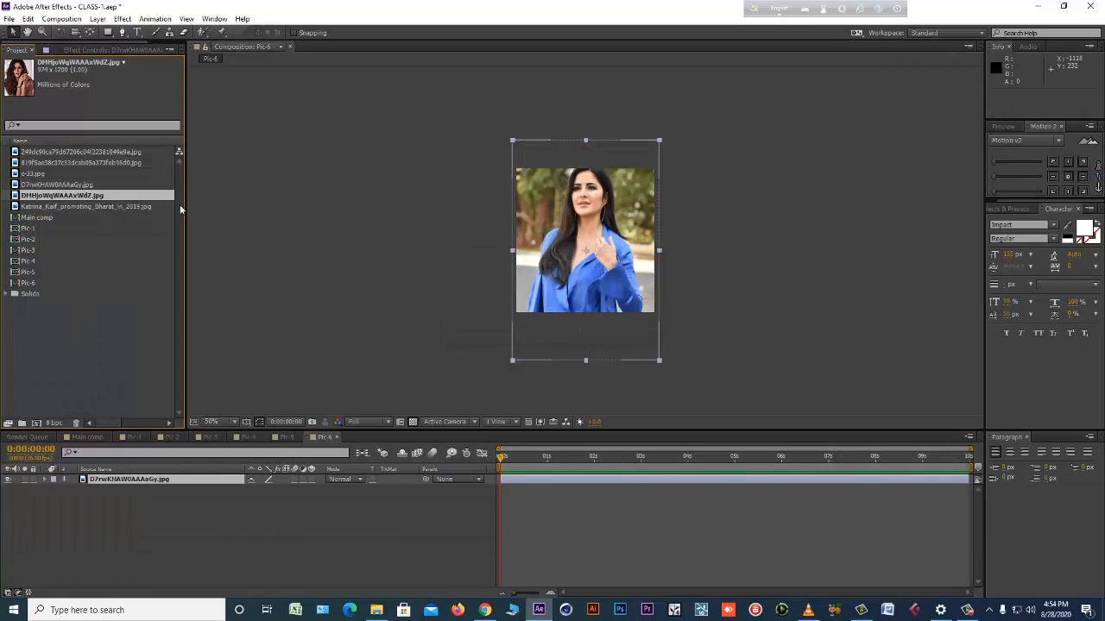
drag(97, 197, 571, 260)
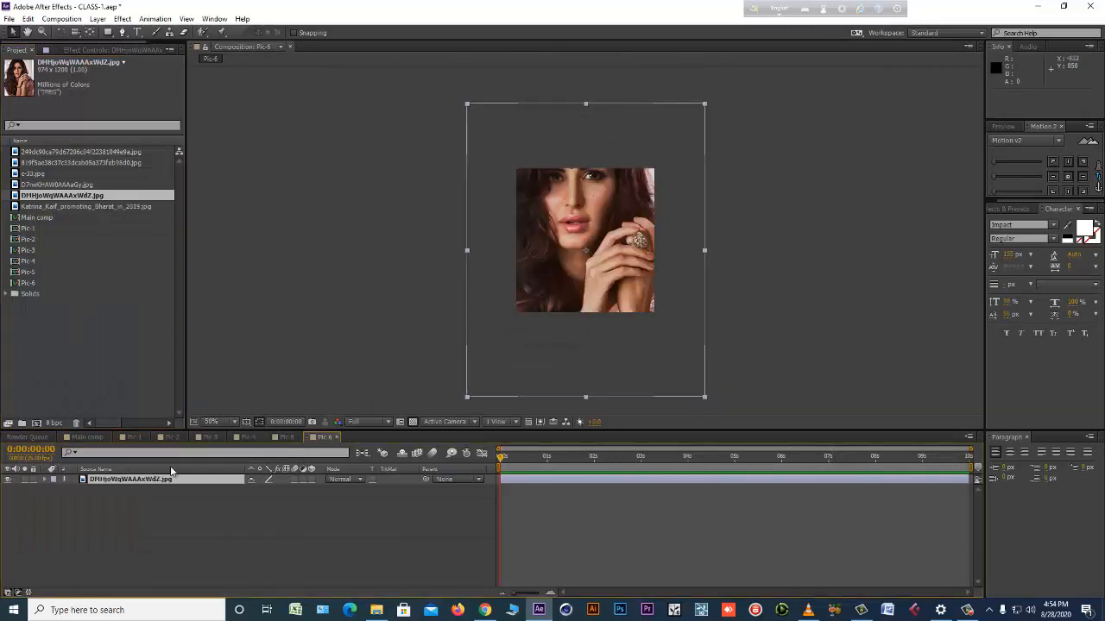
Scale the photo in Pic-6 to 74% and position it at about 246, 322.
key(s)
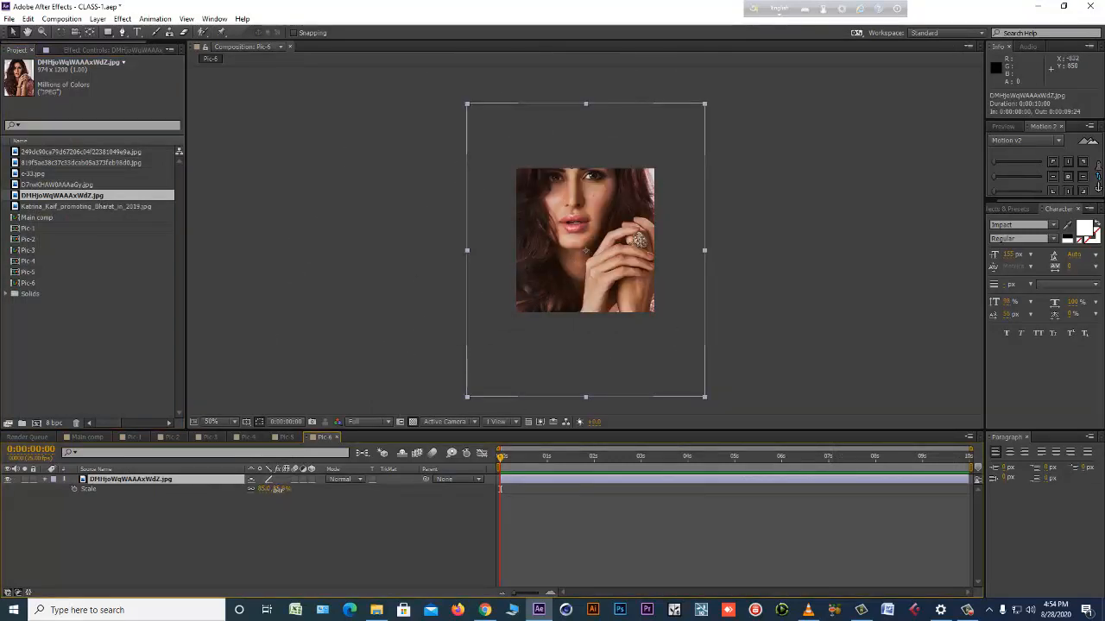
drag(286, 490, 278, 490)
drag(511, 328, 515, 340)
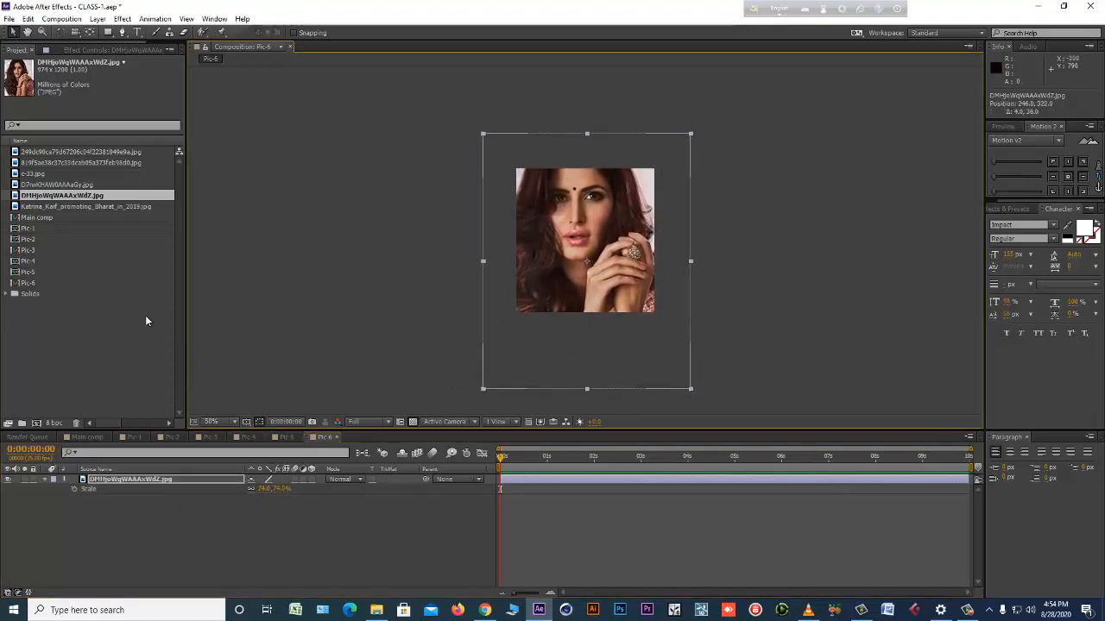
Duplicate the Pic-6 composition as Pic-7 and open the copy.
click(29, 283)
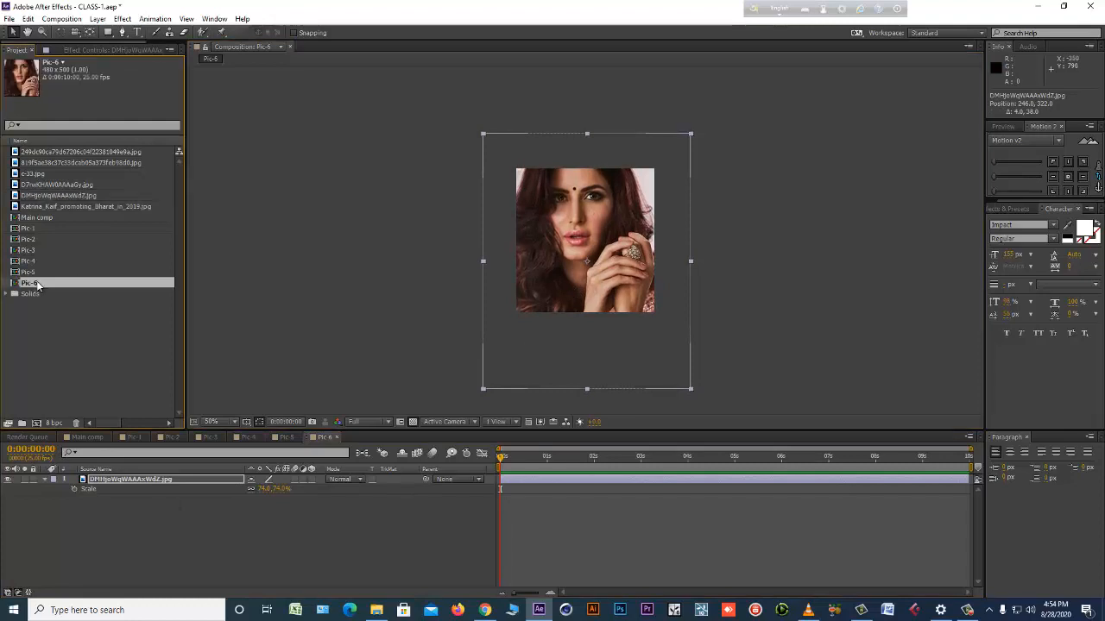
key(ctrl+d)
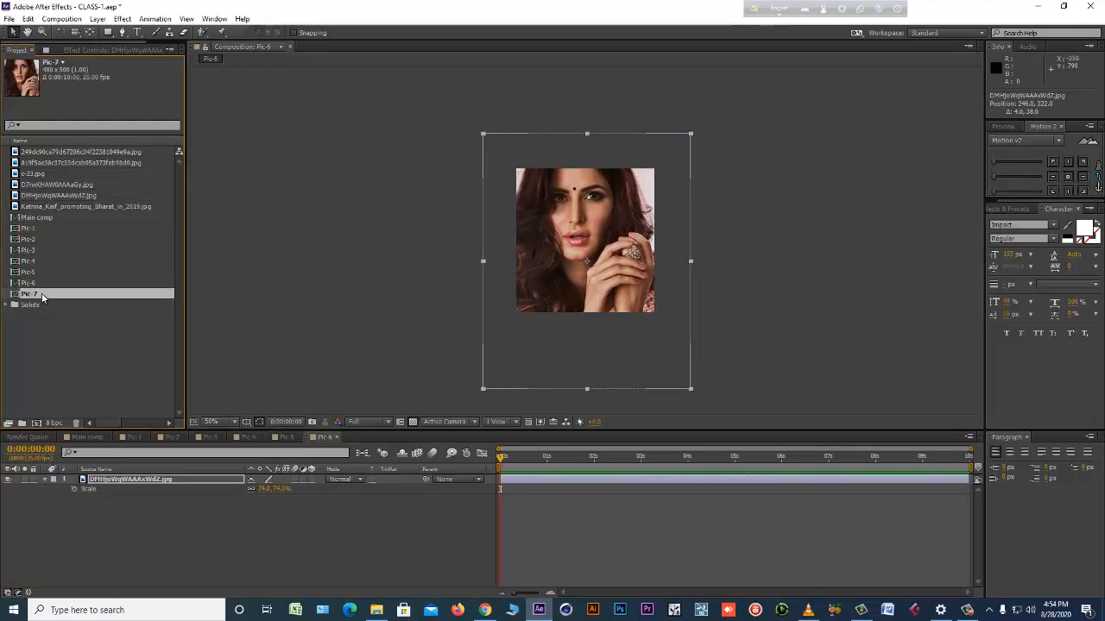
double_click(30, 294)
Import "Katrina kaif bollywood actress photo _4_.jpg" and replace the source of the photo layer in Pic-7 with it.
click(134, 488)
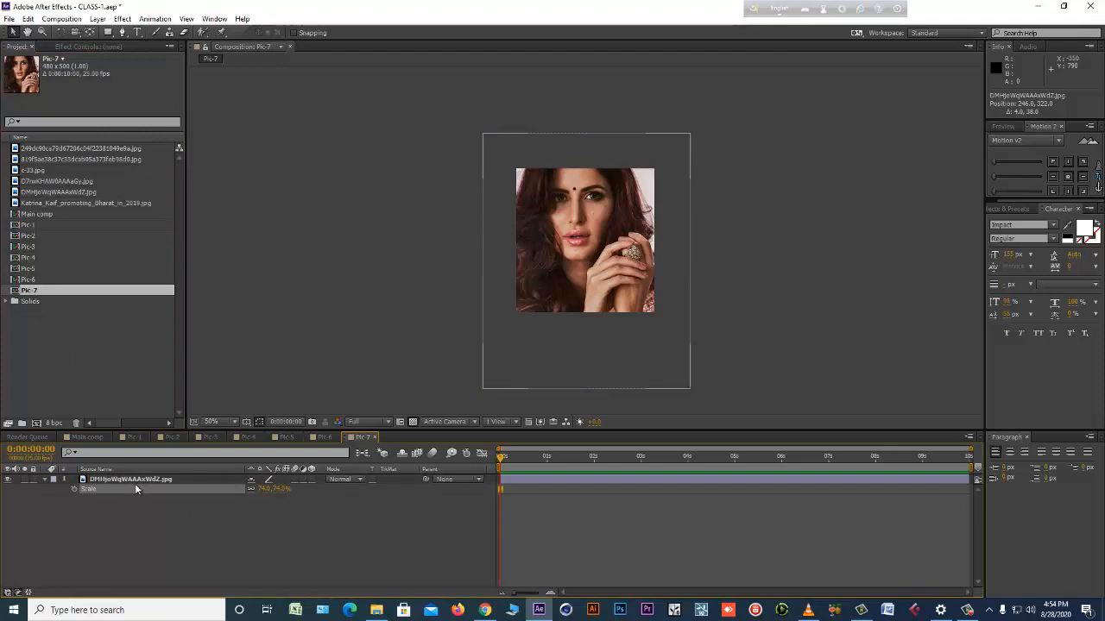
double_click(66, 364)
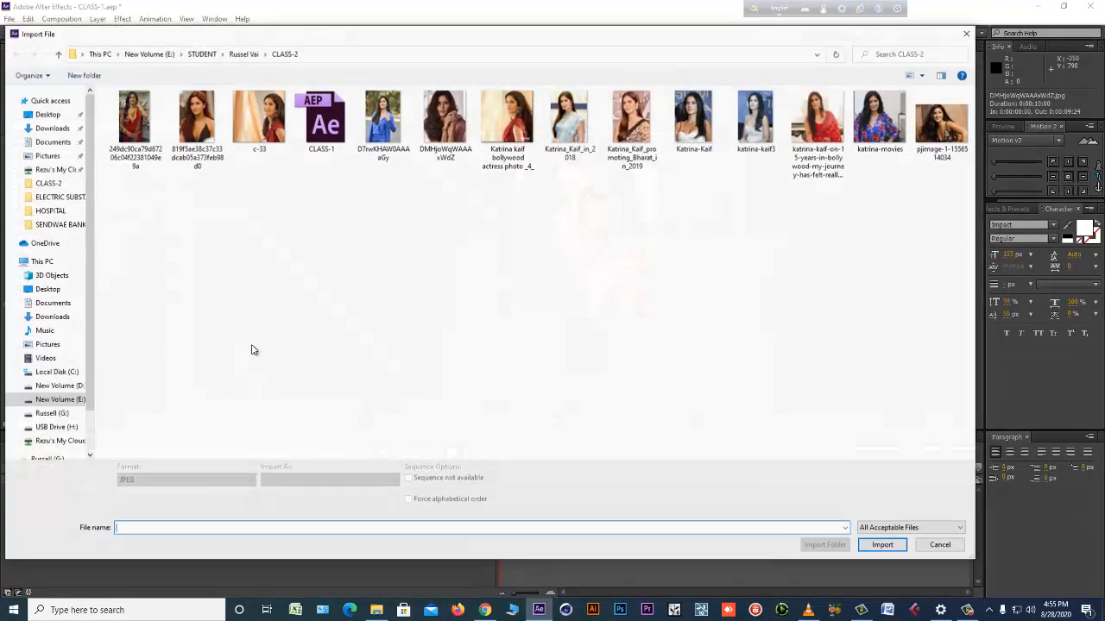
double_click(523, 153)
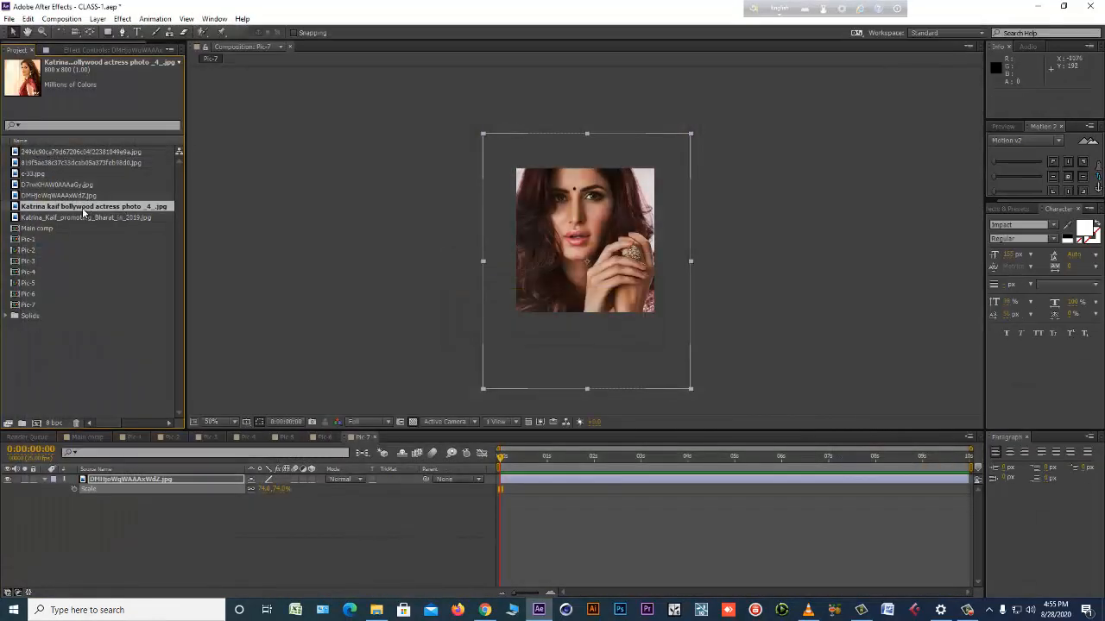
drag(91, 214, 611, 297)
Compare Pic-7 with the Pic-4, Pic-5 and Pic-6 compositions and position its photo at about 218, 282.
click(281, 437)
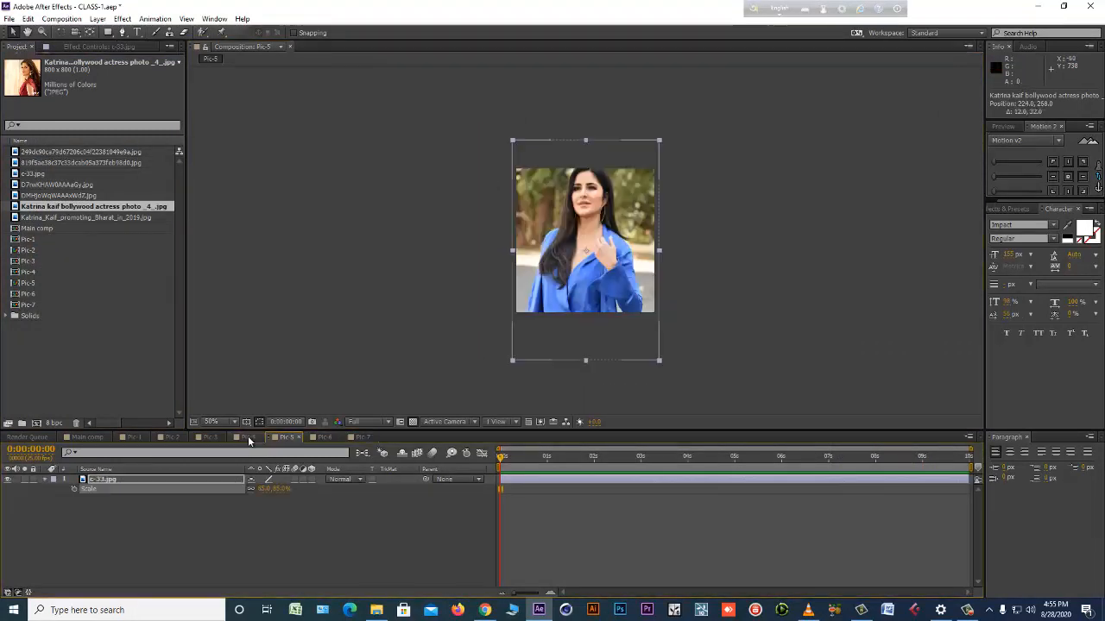
click(248, 437)
click(319, 437)
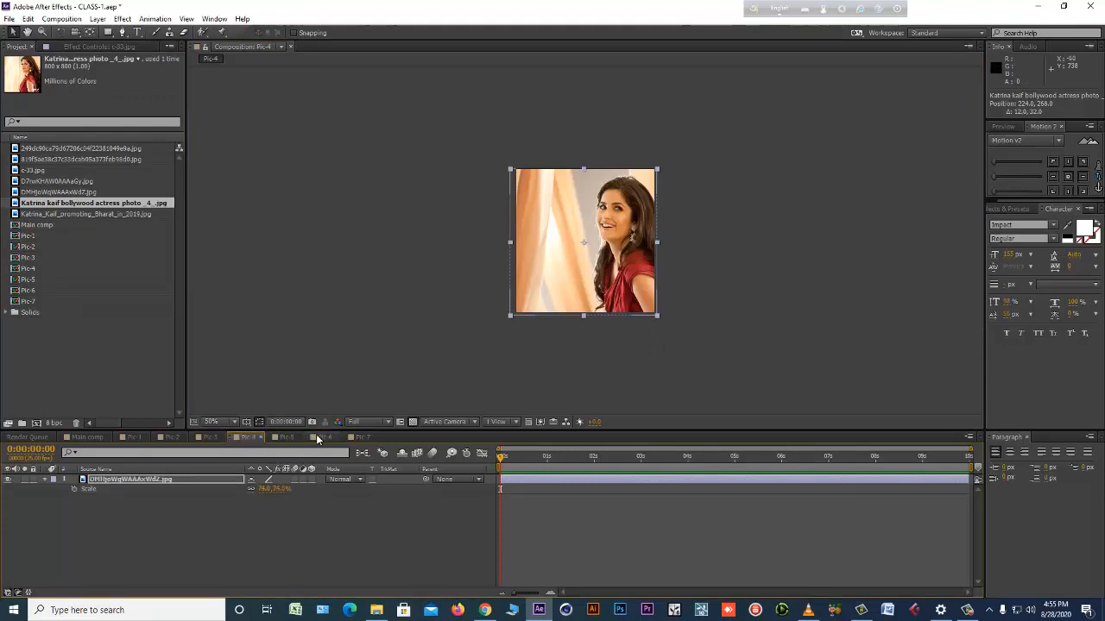
click(361, 437)
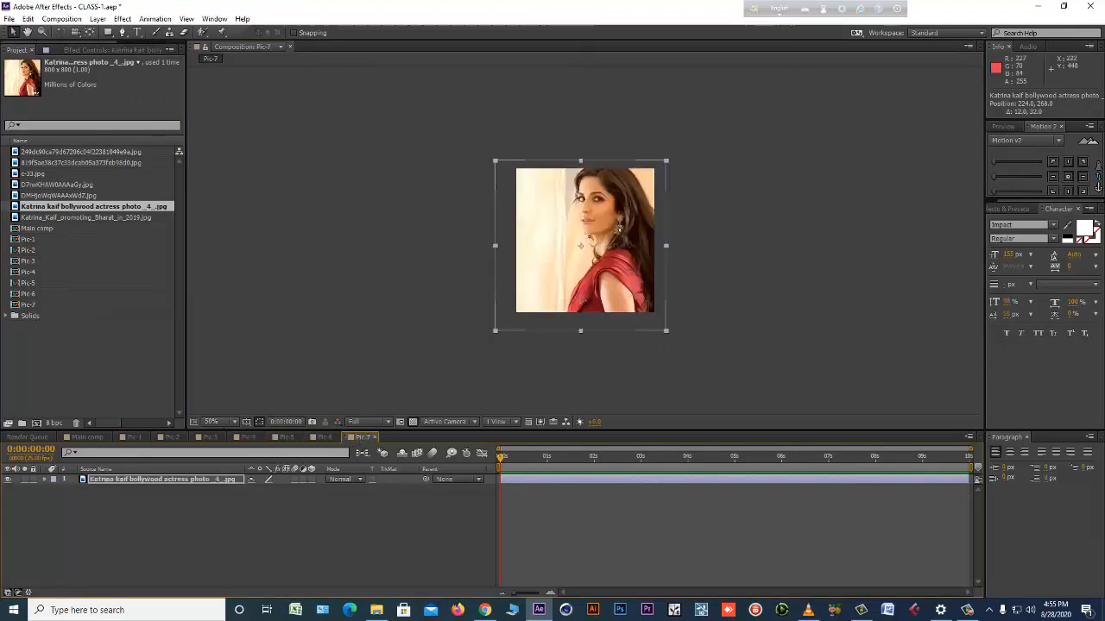
drag(580, 297, 577, 302)
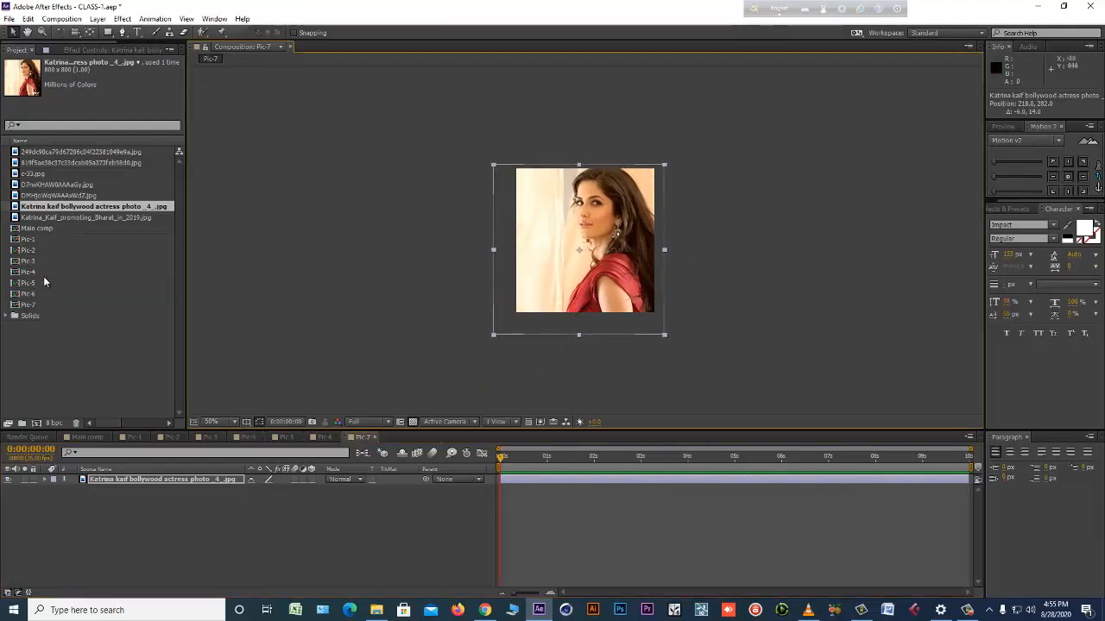
Duplicate the Pic-7 composition as Pic-8 and open the copy.
click(38, 305)
key(ctrl+d)
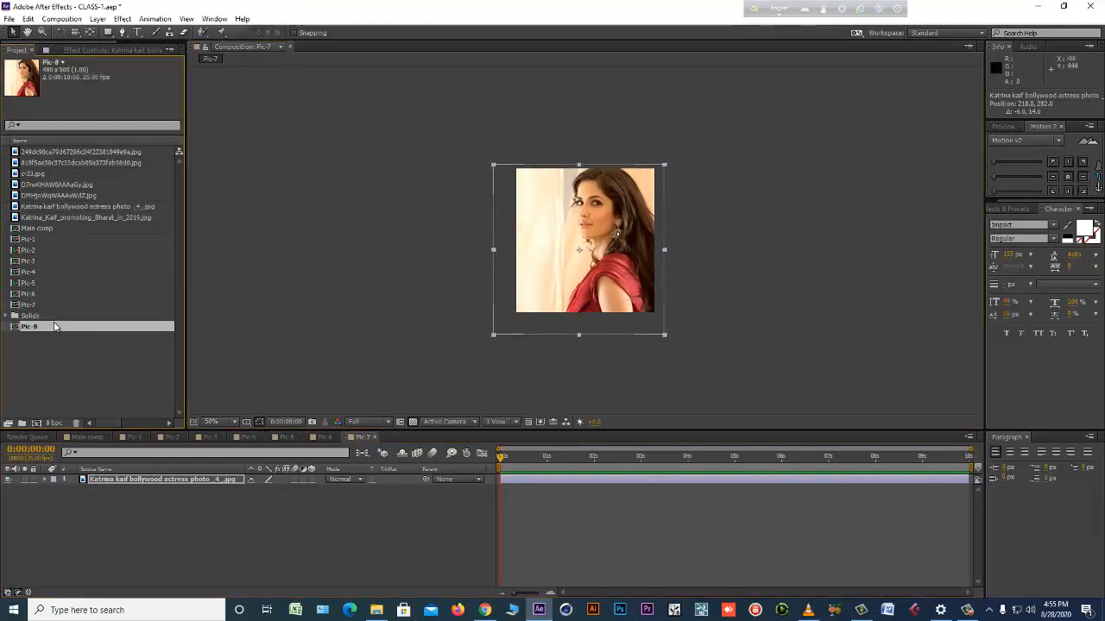
double_click(52, 316)
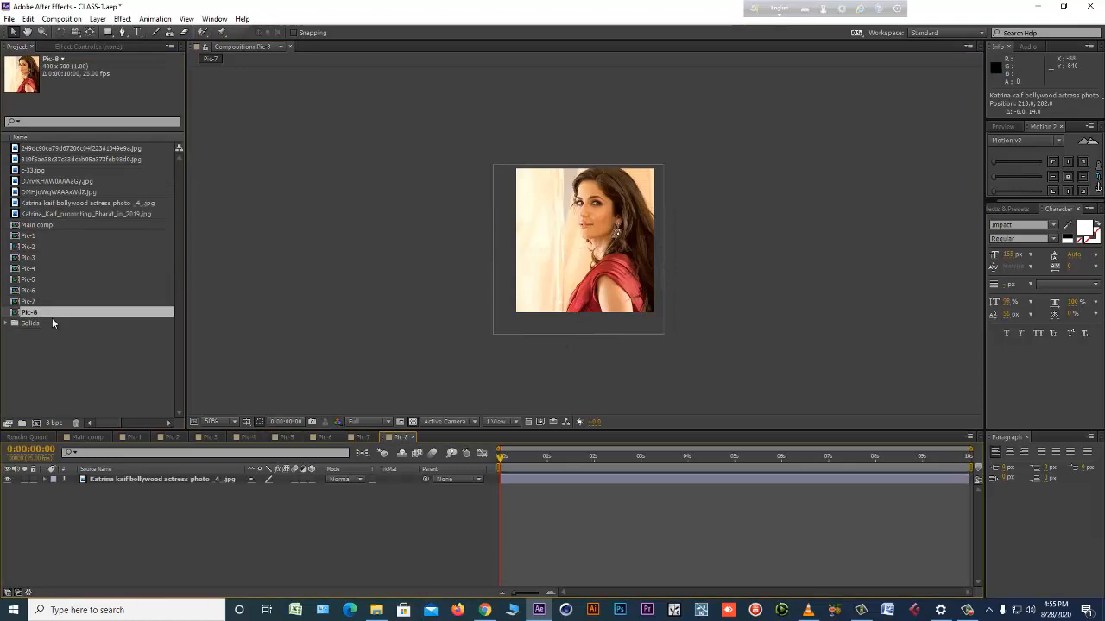
Import Katrina_Kaif_in_2018.jpg and replace the source of the photo layer in Pic-8 with it.
click(190, 479)
double_click(84, 393)
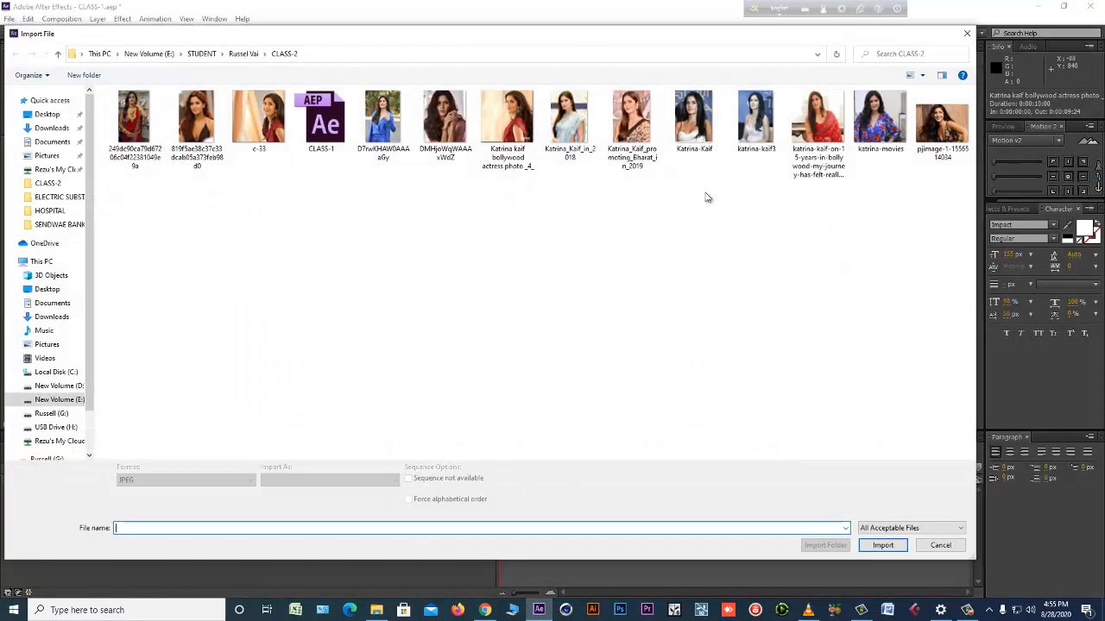
double_click(599, 181)
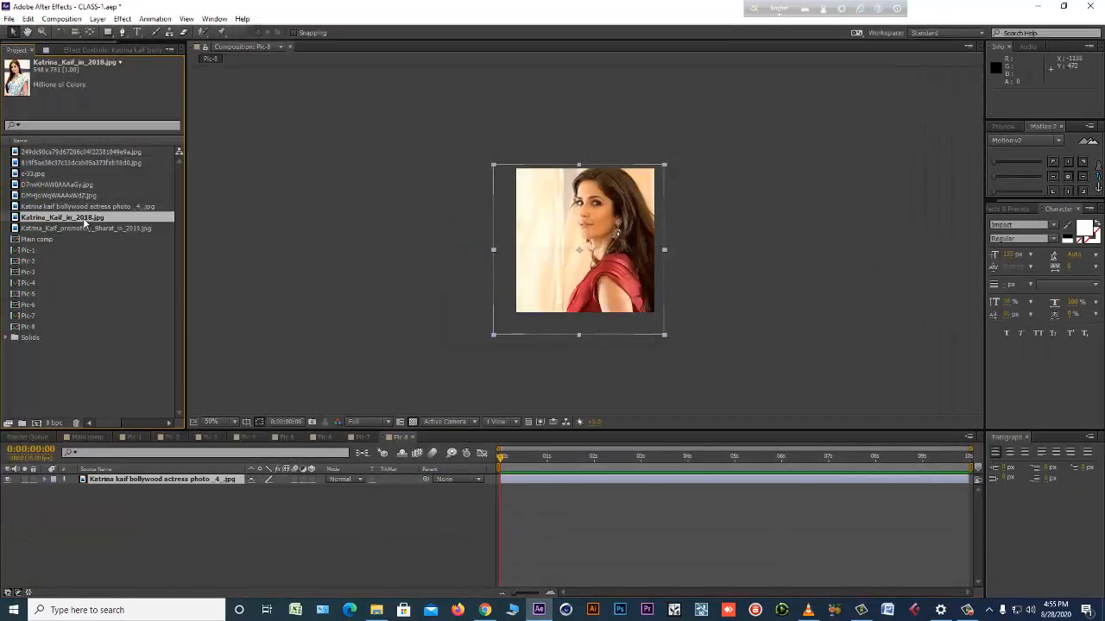
drag(83, 217, 600, 262)
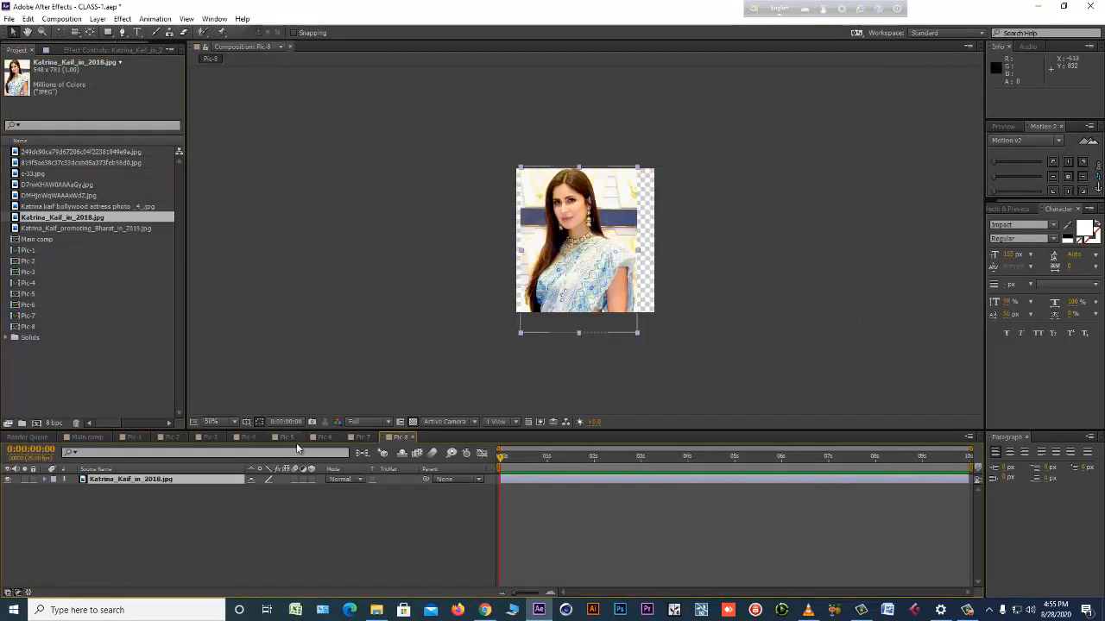
Scale the photo in Pic-8 to 97% and position it at about 256, 290.
click(214, 482)
key(s)
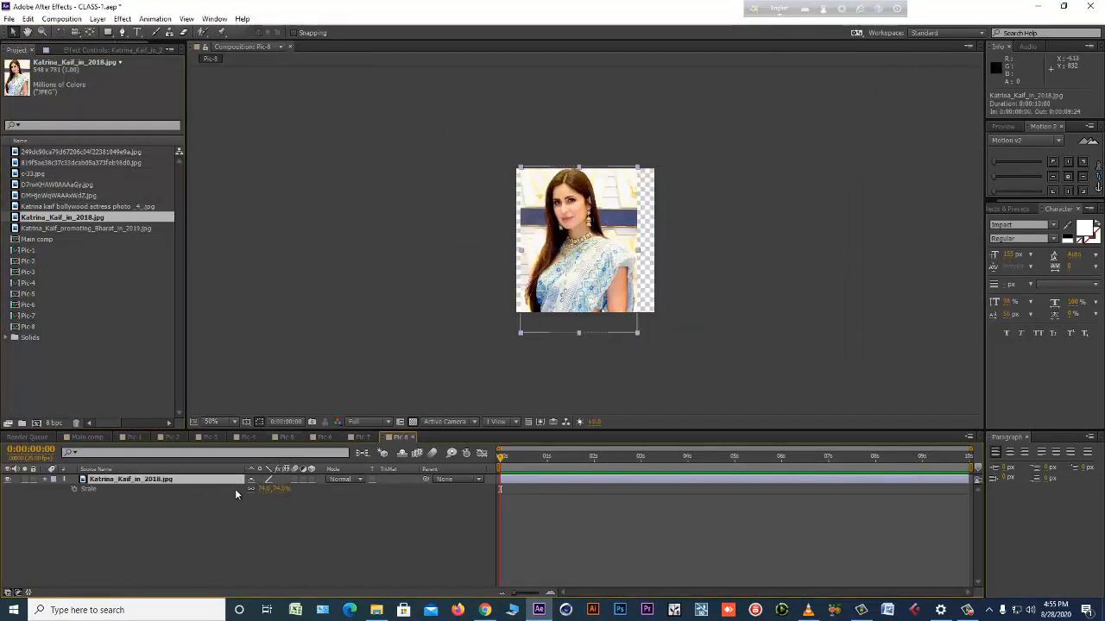
drag(281, 491, 301, 491)
mouse_move(608, 248)
mouse_down()
mouse_move(620, 266)
mouse_move(621, 254)
mouse_up()
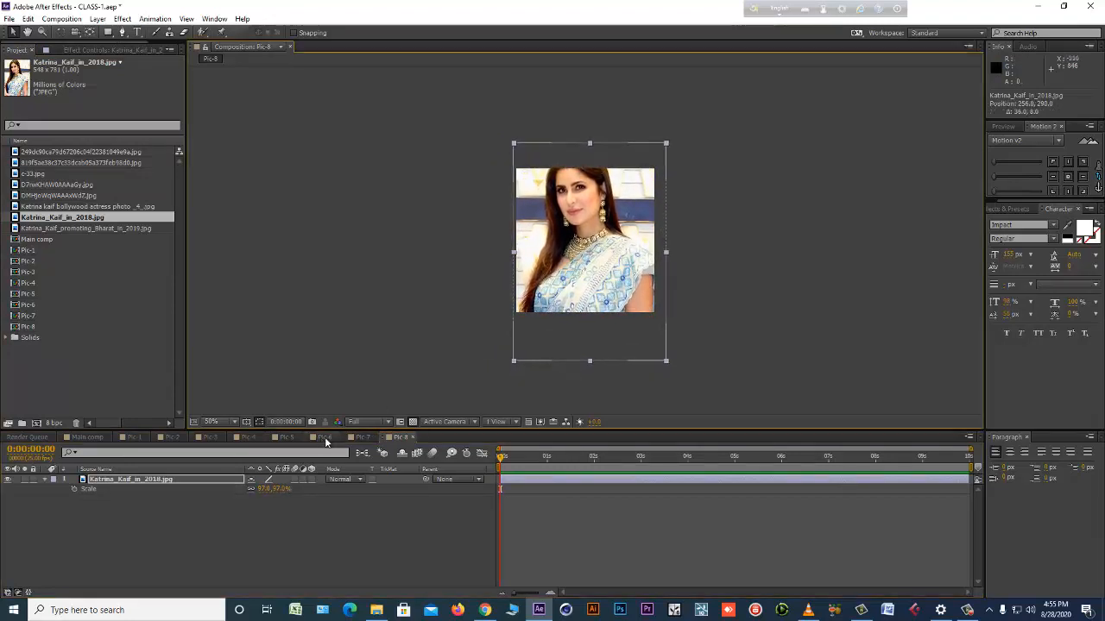
Duplicate the Pic-8 composition as Pic-9 and open the copy.
click(37, 328)
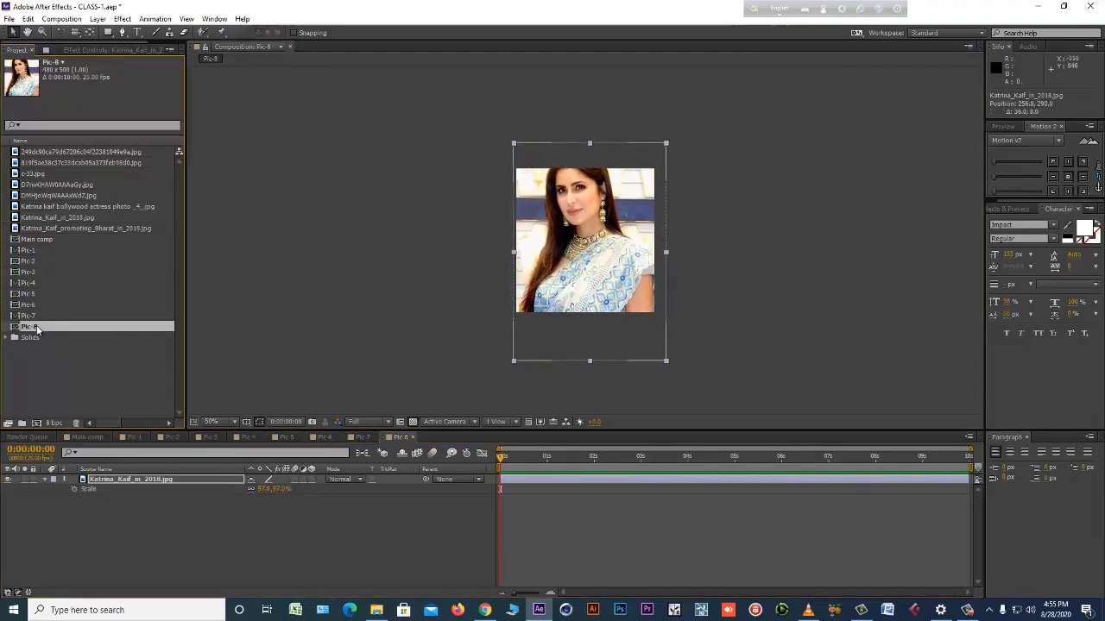
key(ctrl+d)
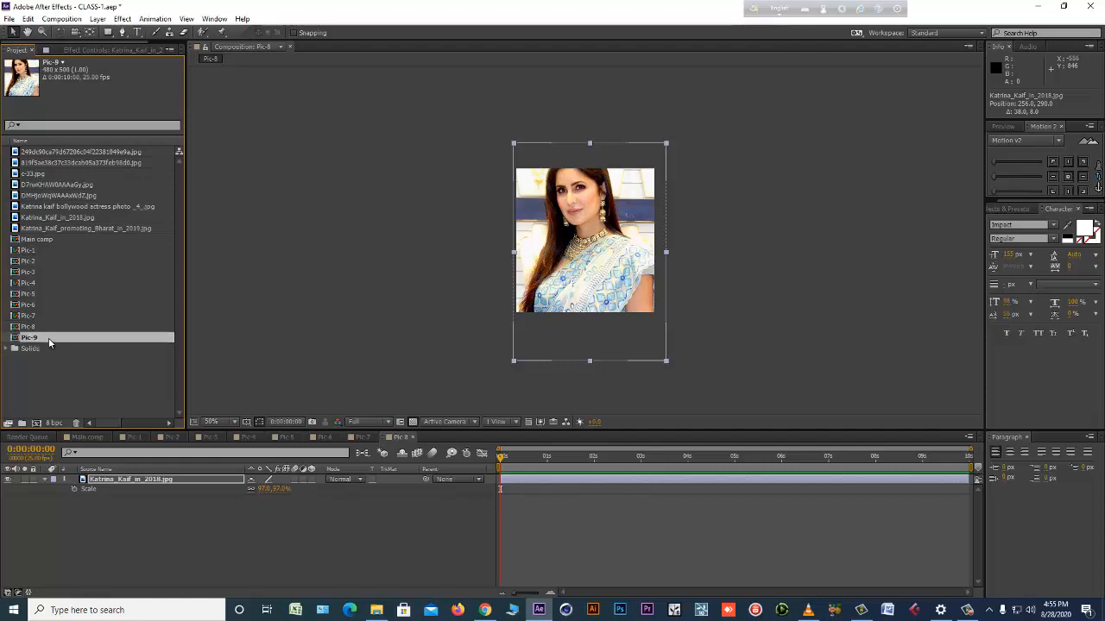
double_click(49, 339)
Import Katrina-Kaif.jpg and replace the source of the photo layer in Pic-9 with it.
click(134, 480)
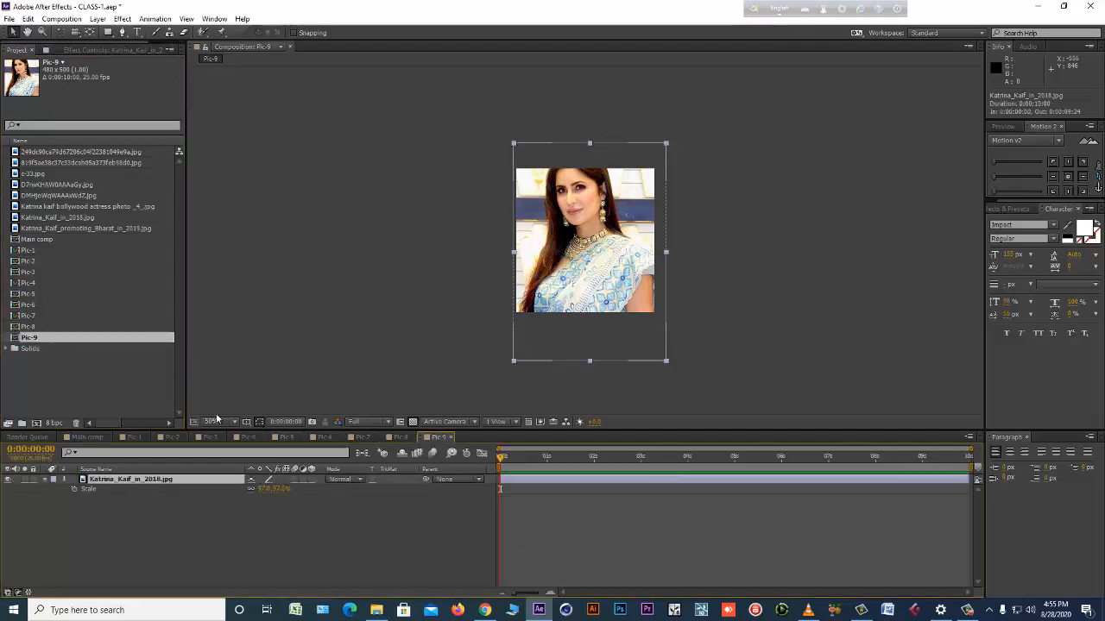
double_click(120, 389)
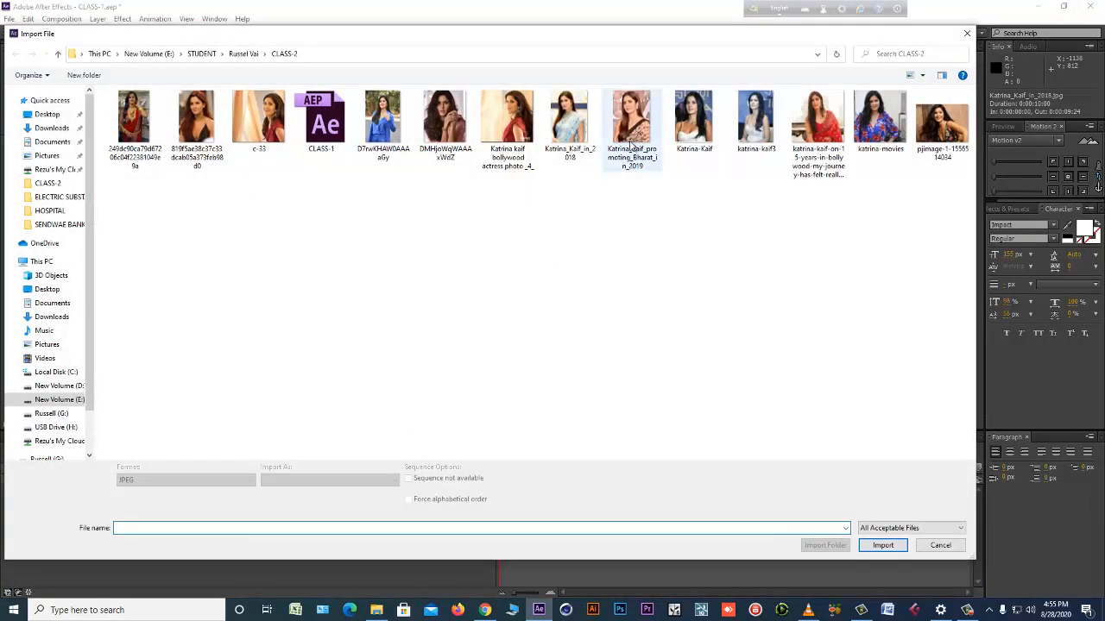
double_click(689, 129)
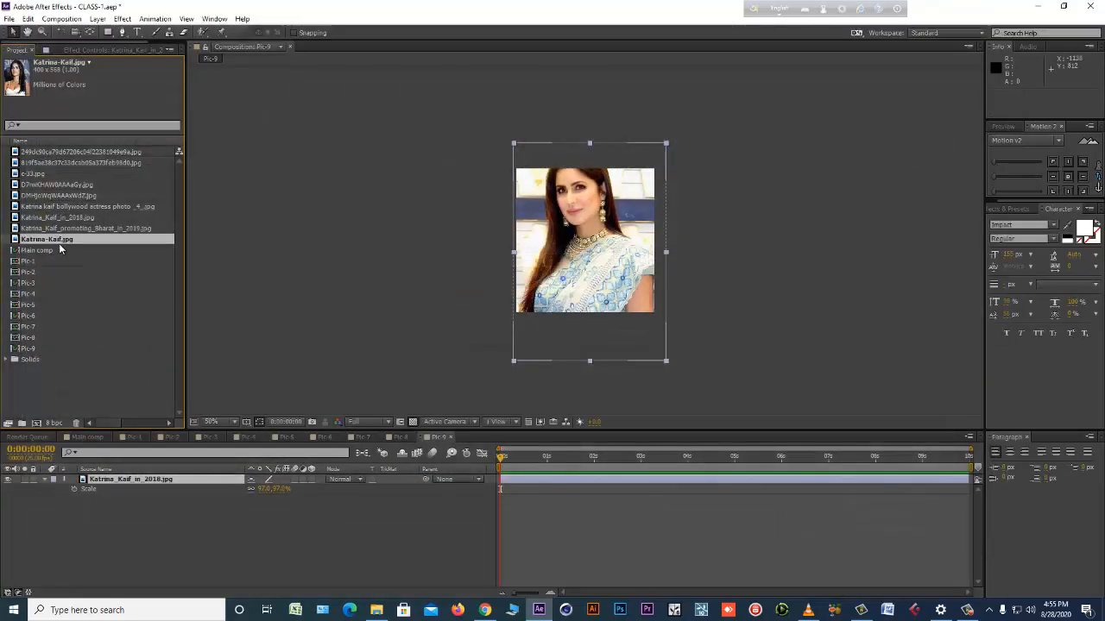
drag(126, 239, 606, 250)
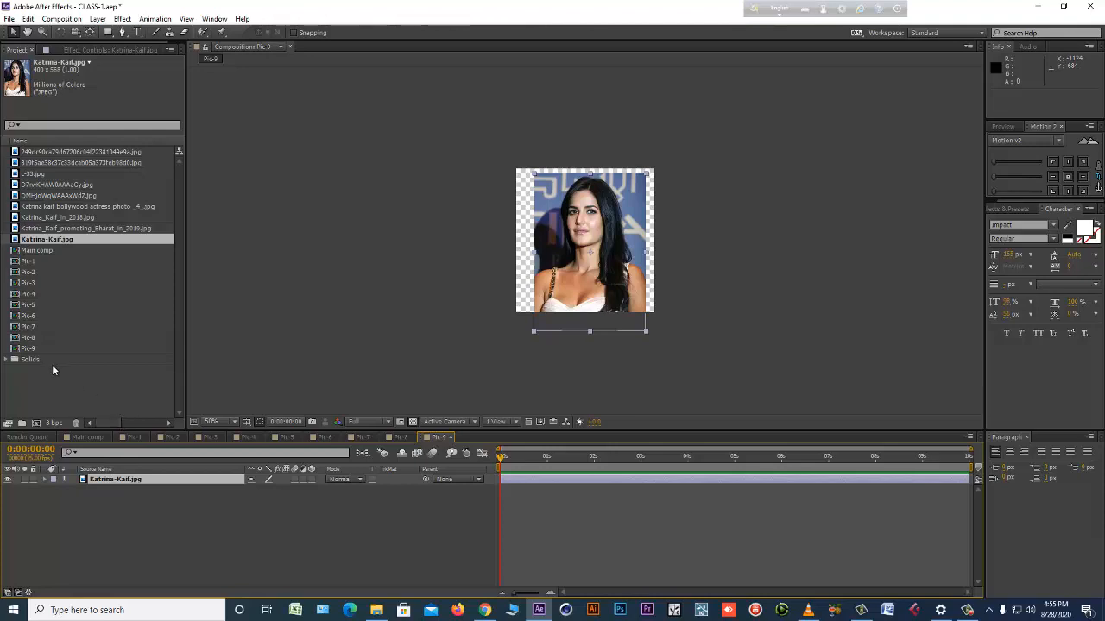
Scale the photo in Pic-9 to 129% and position it at about 256, 246.
click(28, 349)
click(186, 481)
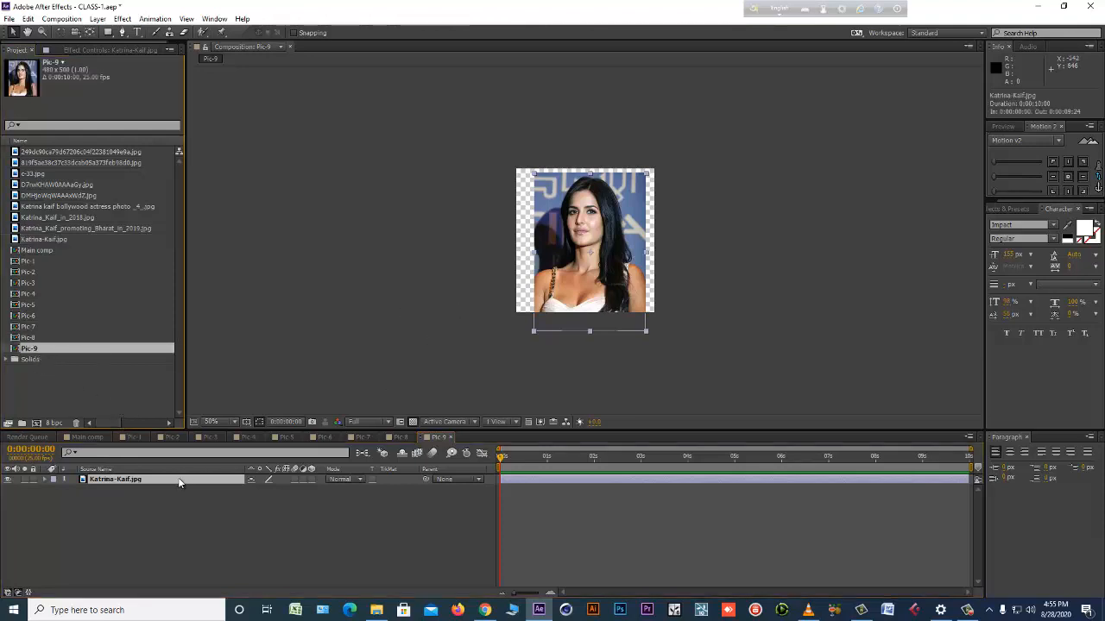
key(s)
drag(272, 497, 321, 481)
drag(577, 317, 578, 303)
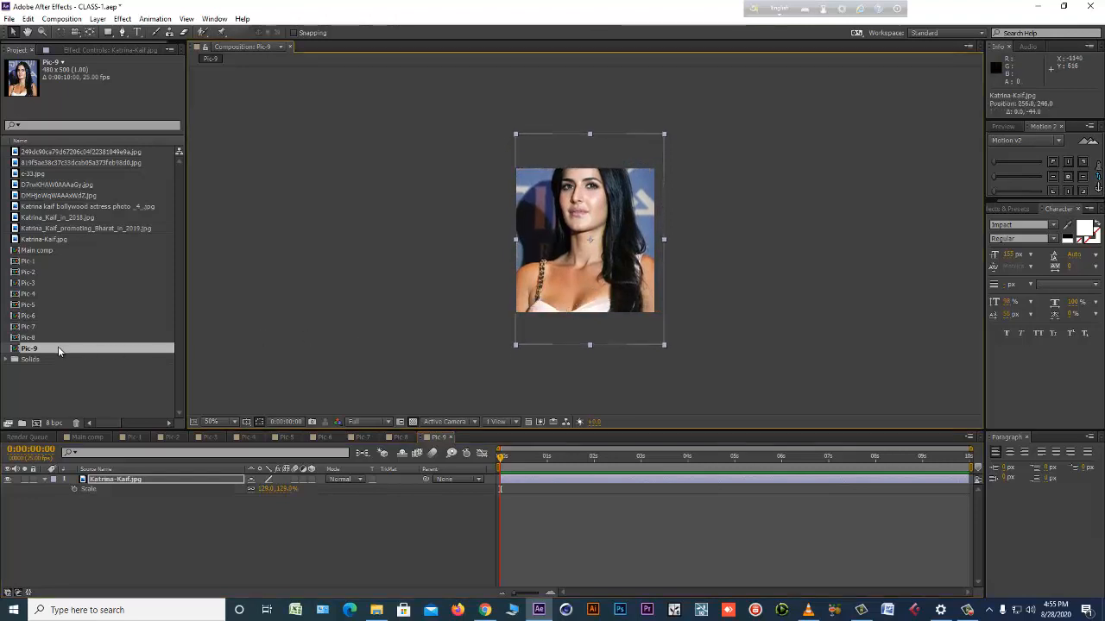
Duplicate the Pic-9 composition as Pic-10 and open the copy.
key(ctrl+d)
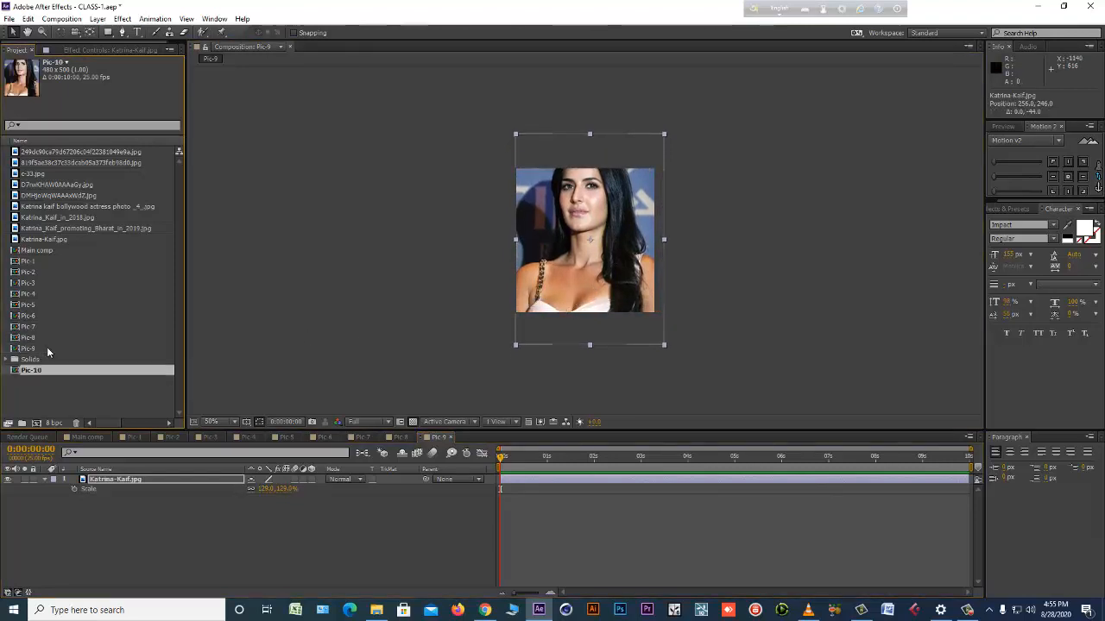
double_click(52, 370)
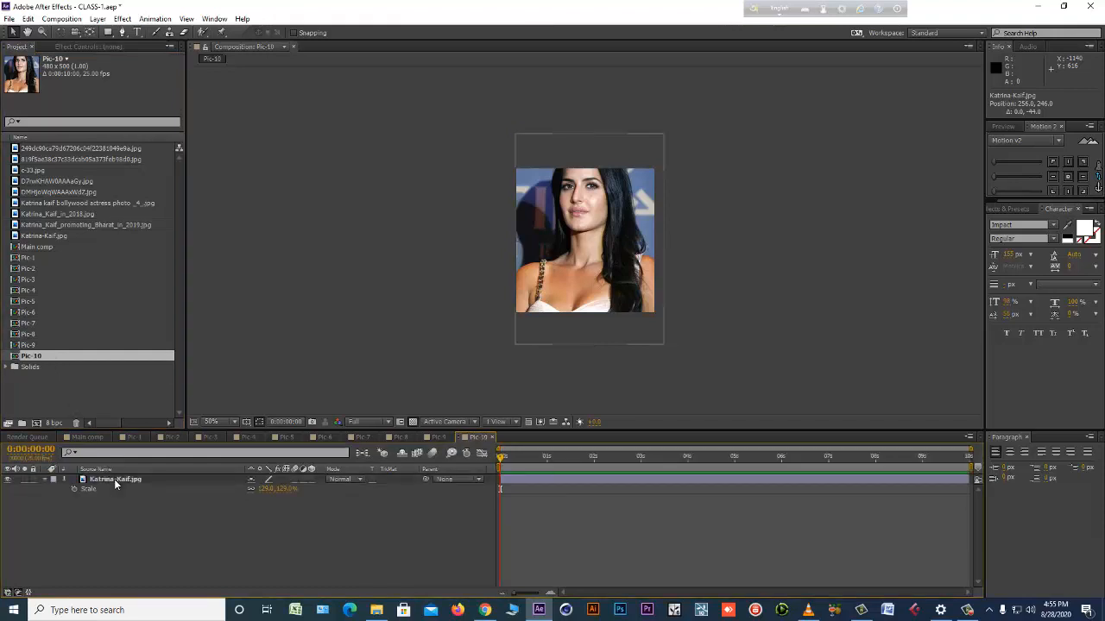
Import katrina-kaif3.jpg and replace the source of the photo layer in Pic-10 with it.
click(136, 479)
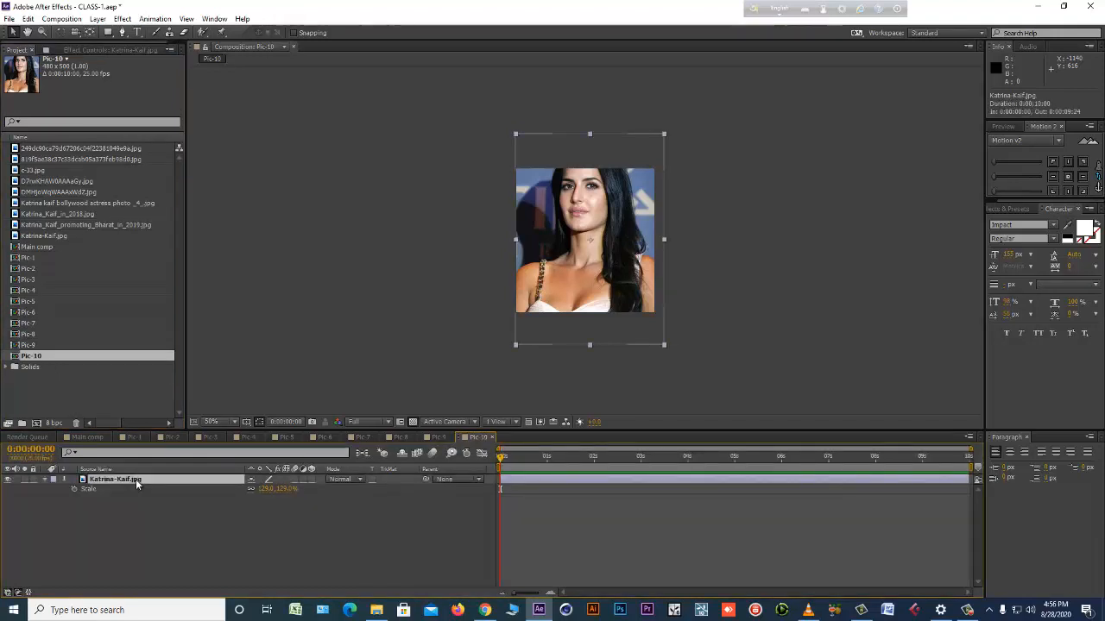
double_click(77, 395)
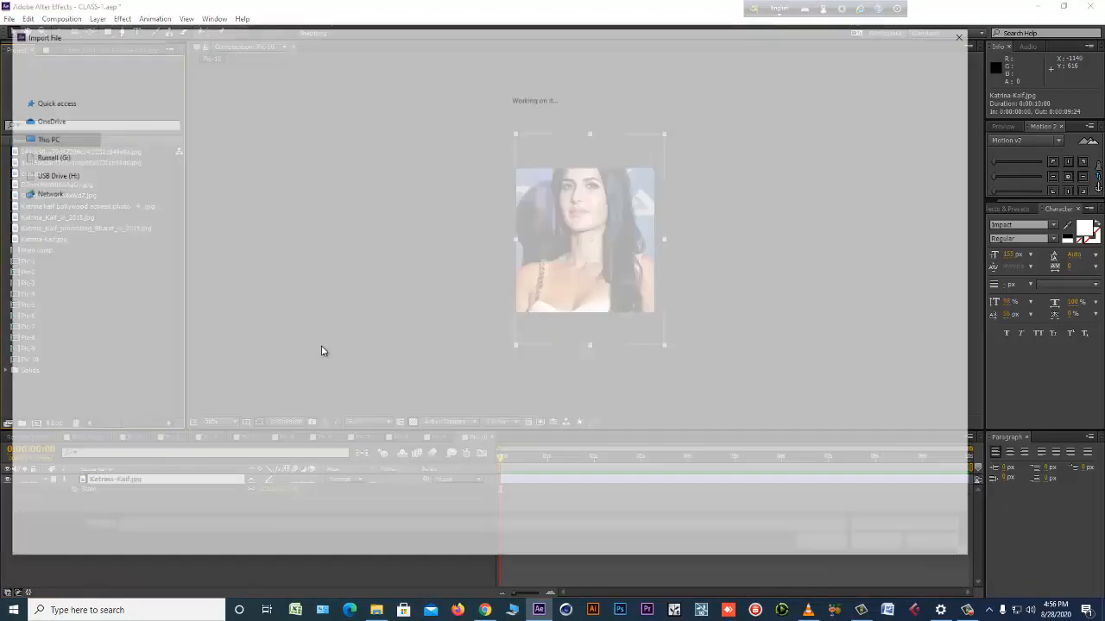
double_click(754, 149)
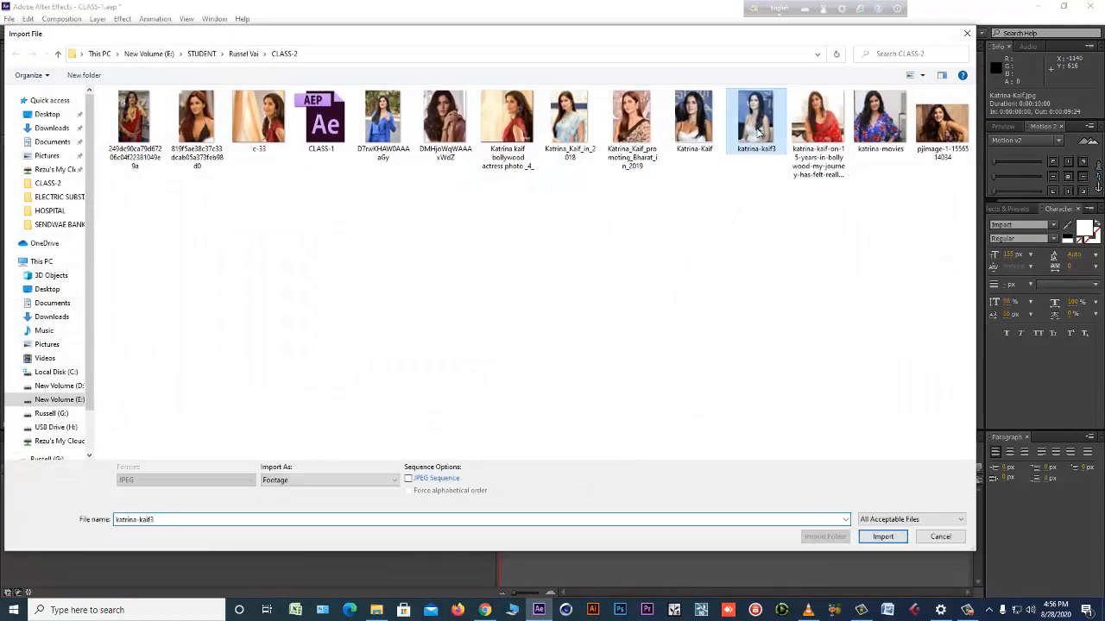
drag(168, 257, 586, 242)
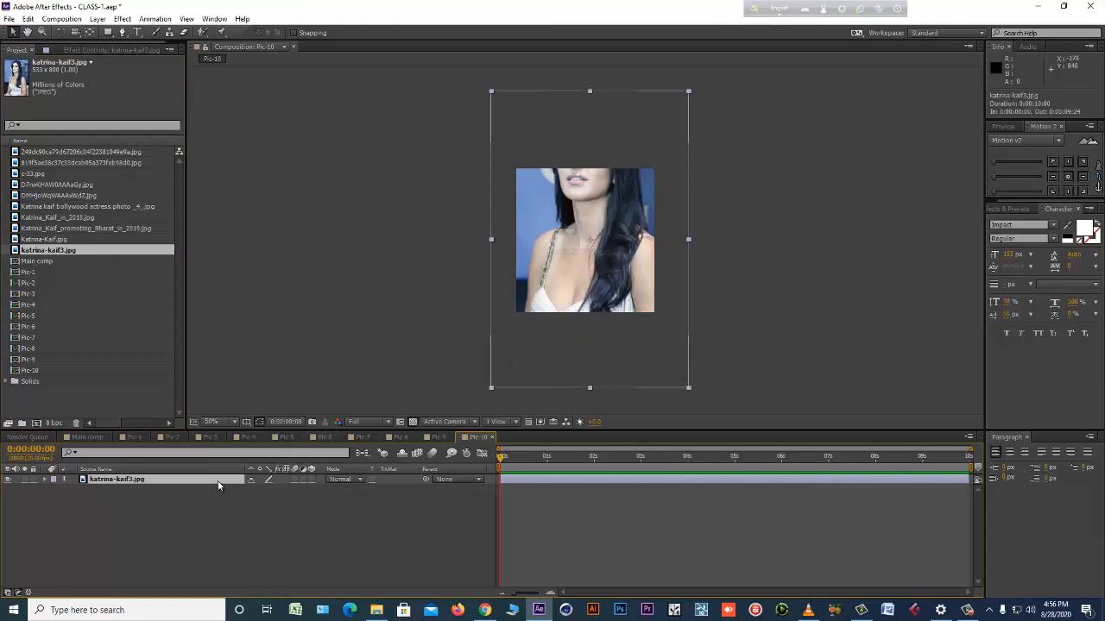
Scale the photo in Pic-10 to 99% and position it at about 244, 282.
key(s)
mouse_move(280, 496)
mouse_down()
mouse_move(259, 498)
mouse_move(270, 501)
mouse_up()
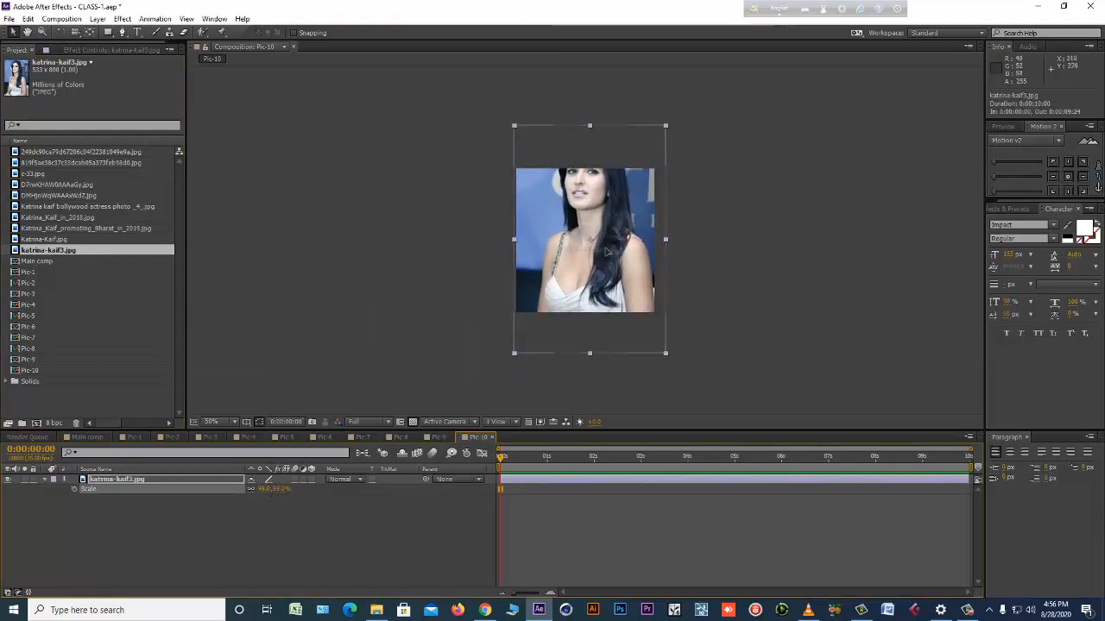
drag(606, 248, 602, 259)
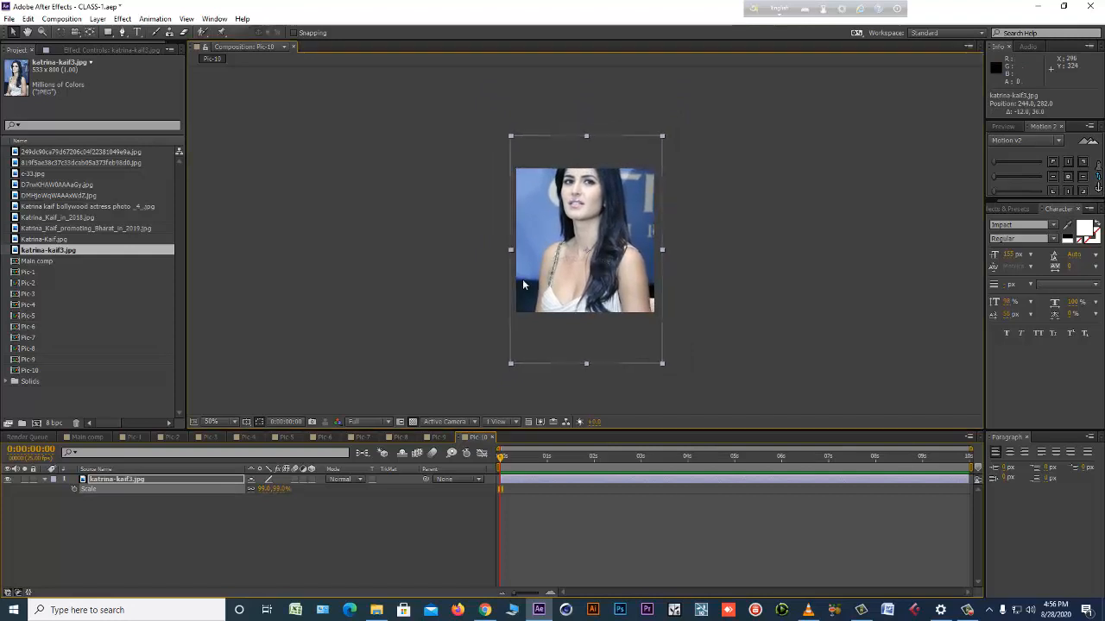
Duplicate and open the Pic-10 composition as Pic-11, and import the katrina-kaif-on-15-years-in-bollywood photo for it.
click(38, 371)
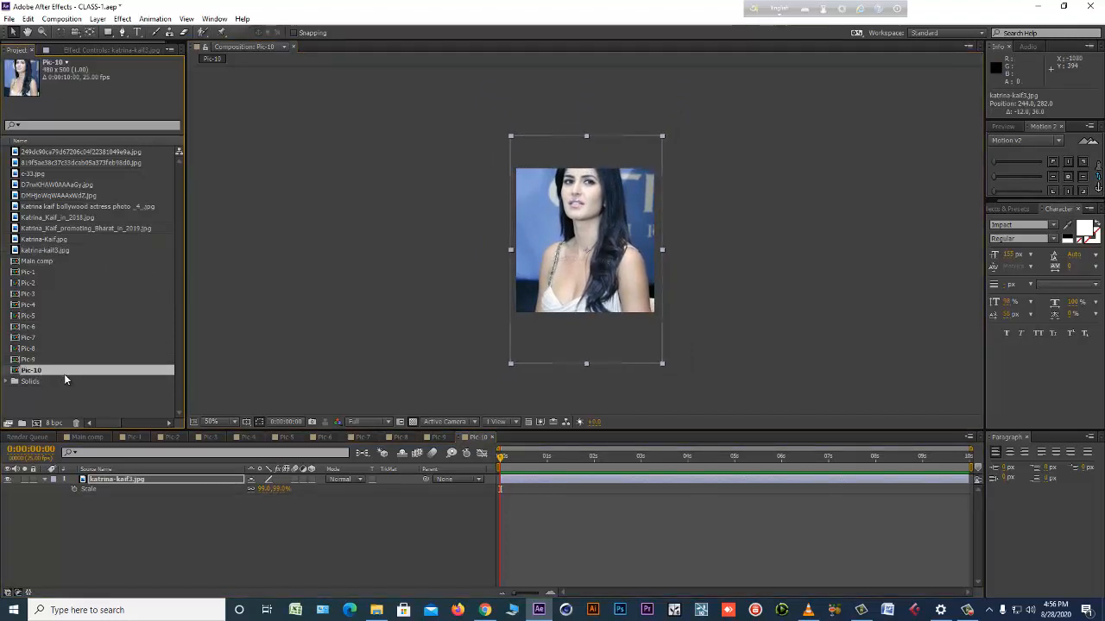
key(ctrl+d)
double_click(52, 383)
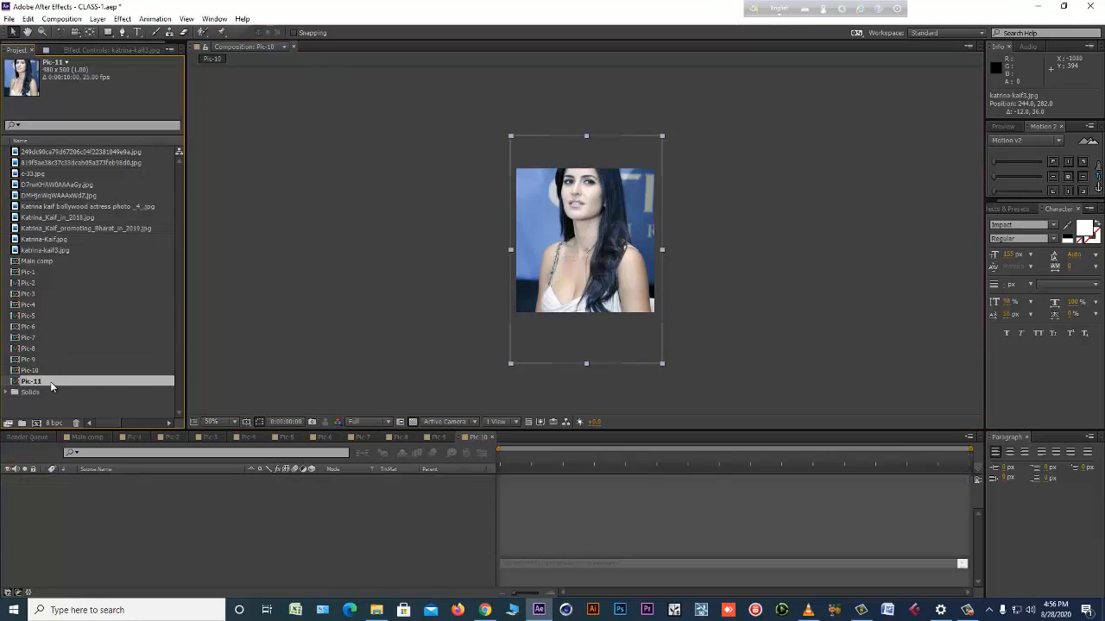
double_click(41, 405)
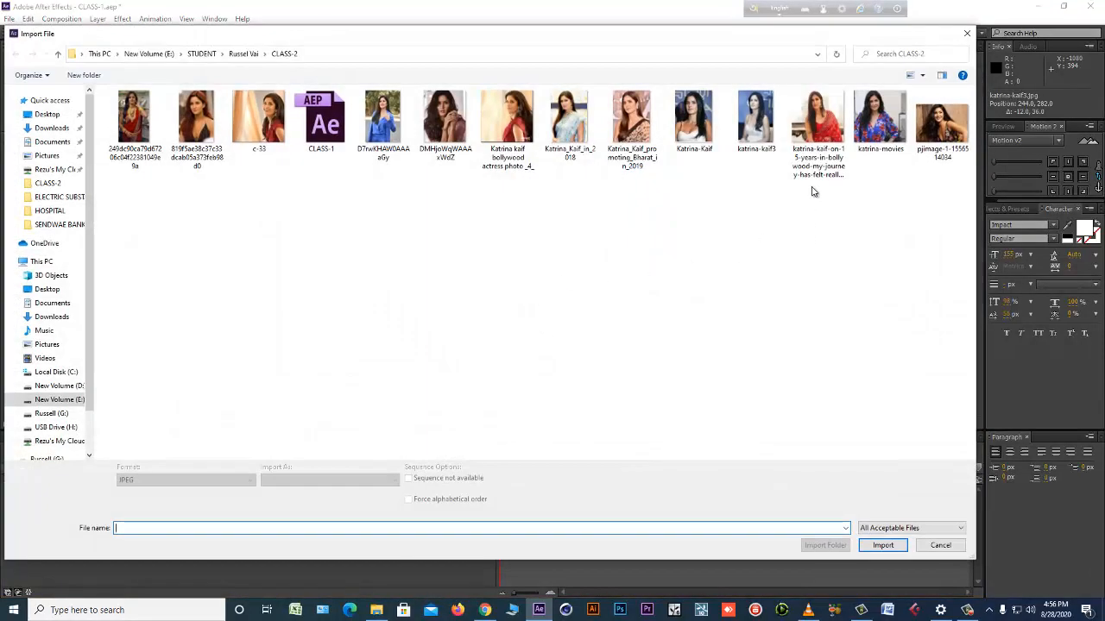
double_click(799, 154)
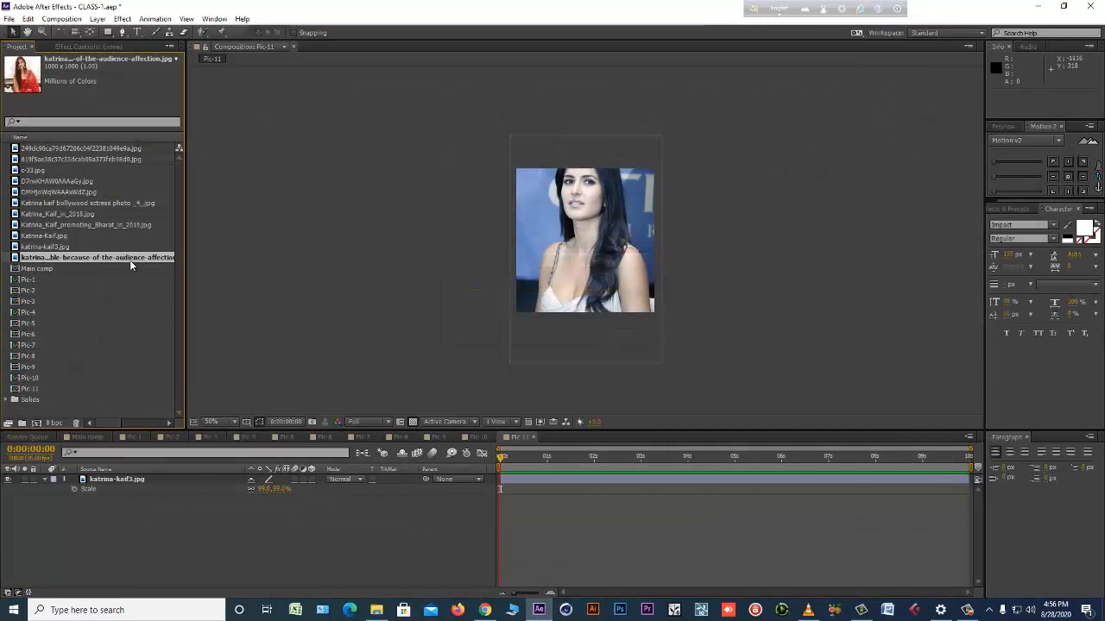
drag(130, 263, 587, 259)
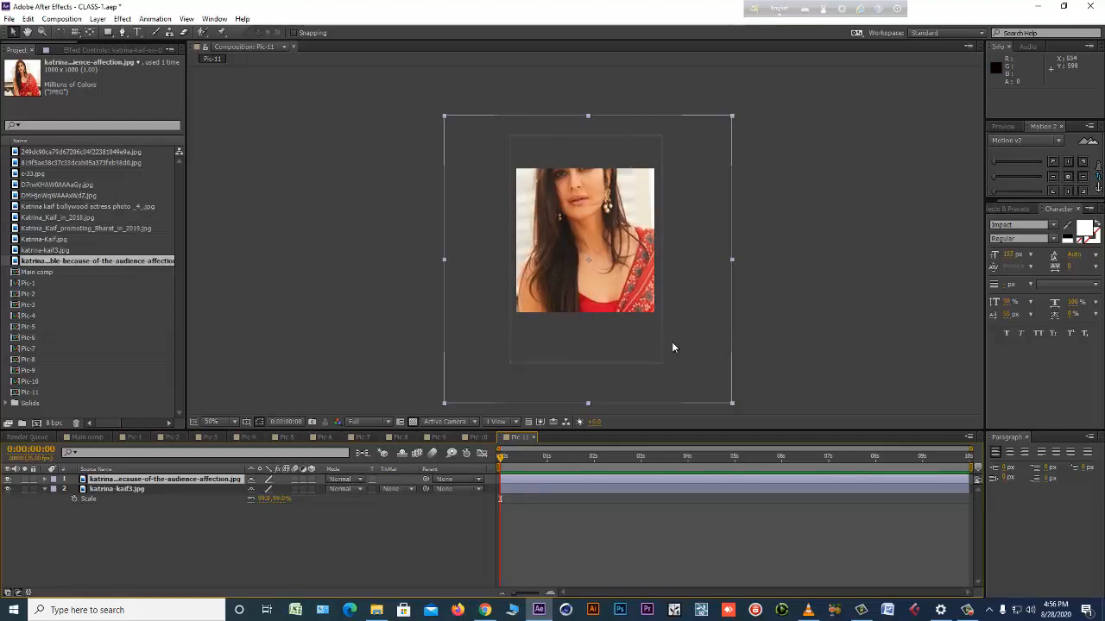
key(ctrl+z)
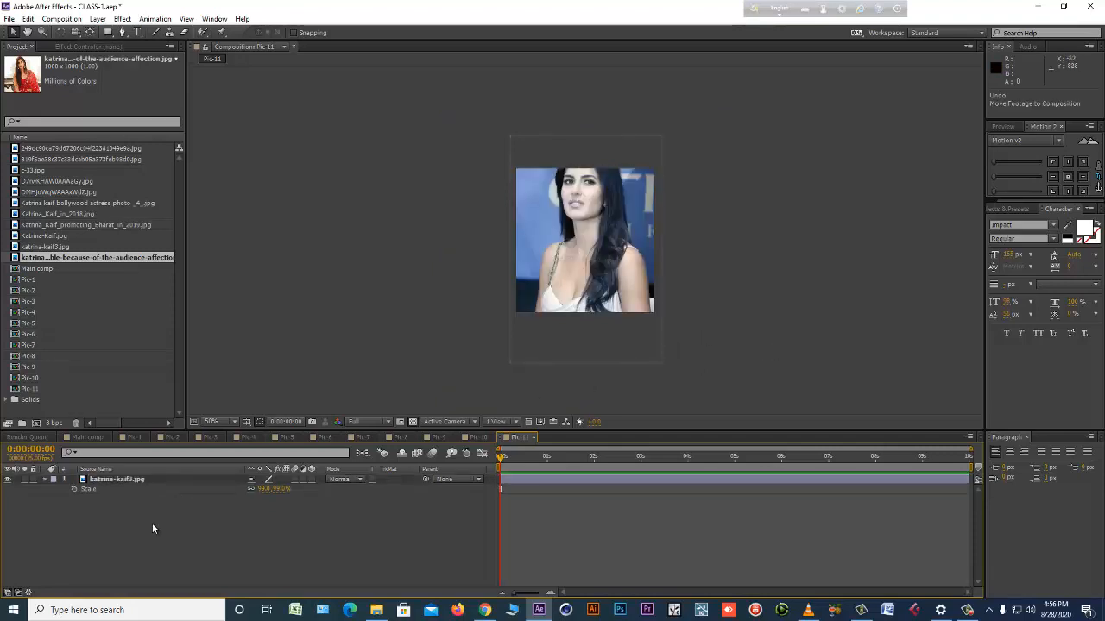
drag(66, 257, 635, 291)
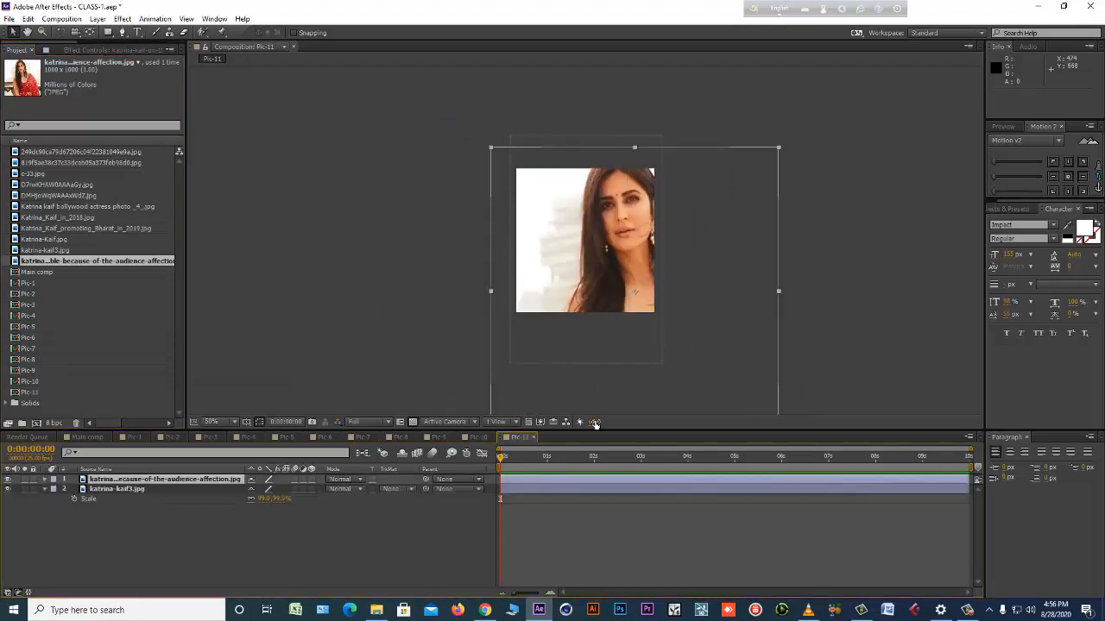
click(8, 482)
click(8, 481)
key(ctrl+z)
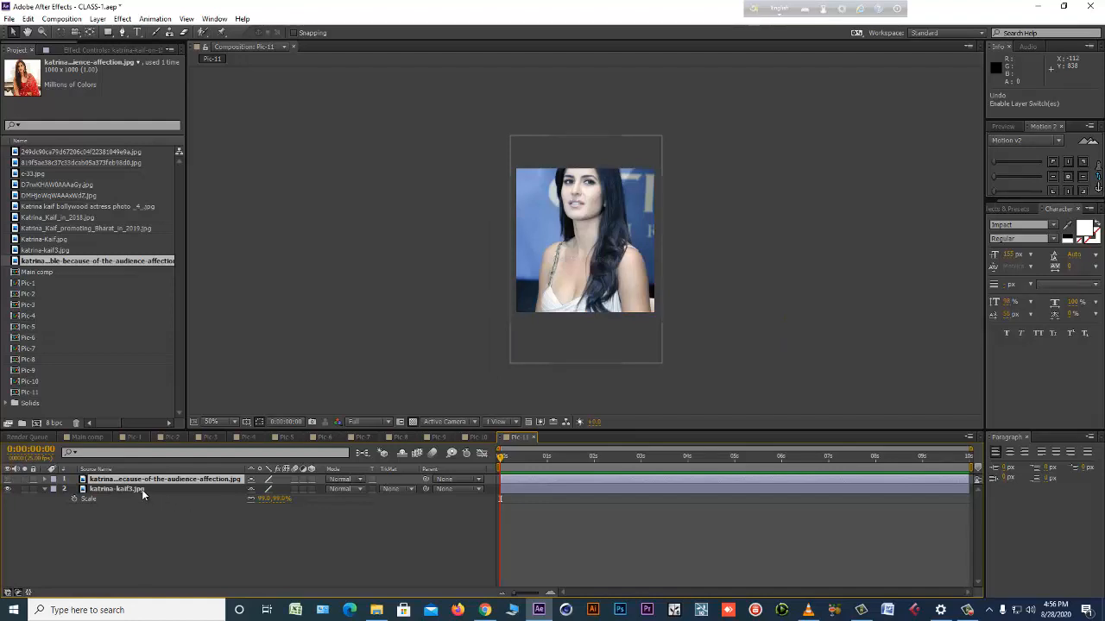
key(ctrl+z)
key(ctrl+z)
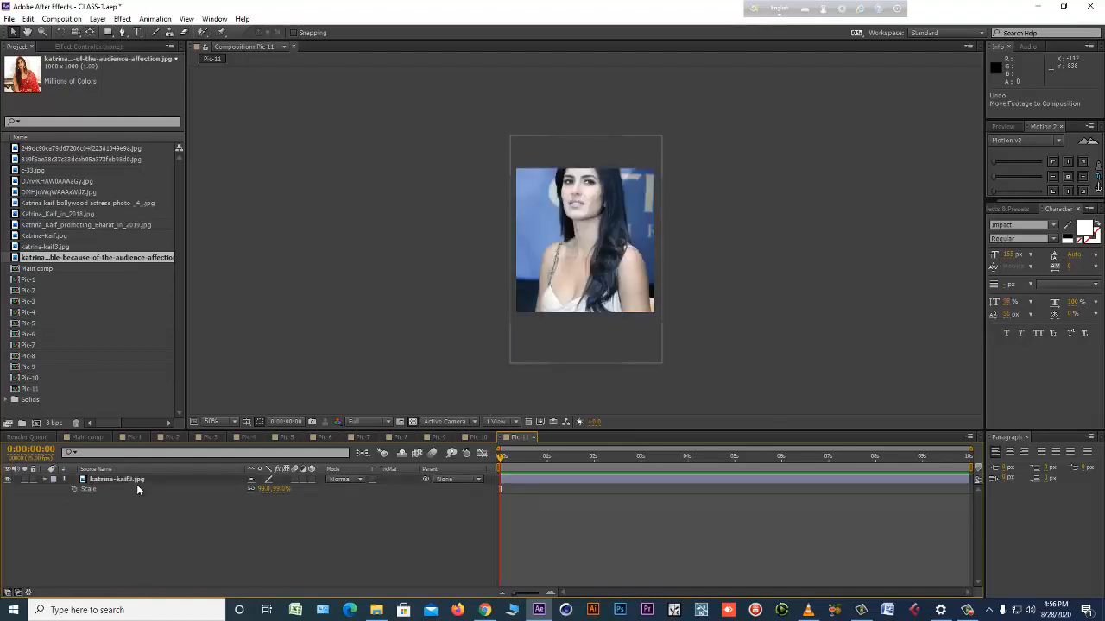
Replace the Pic-11 photo layer's source with the katrina-kaif-on-15-years-in-bollywood image and fit it at 57% scale, positioned at about 244, 260.
click(138, 481)
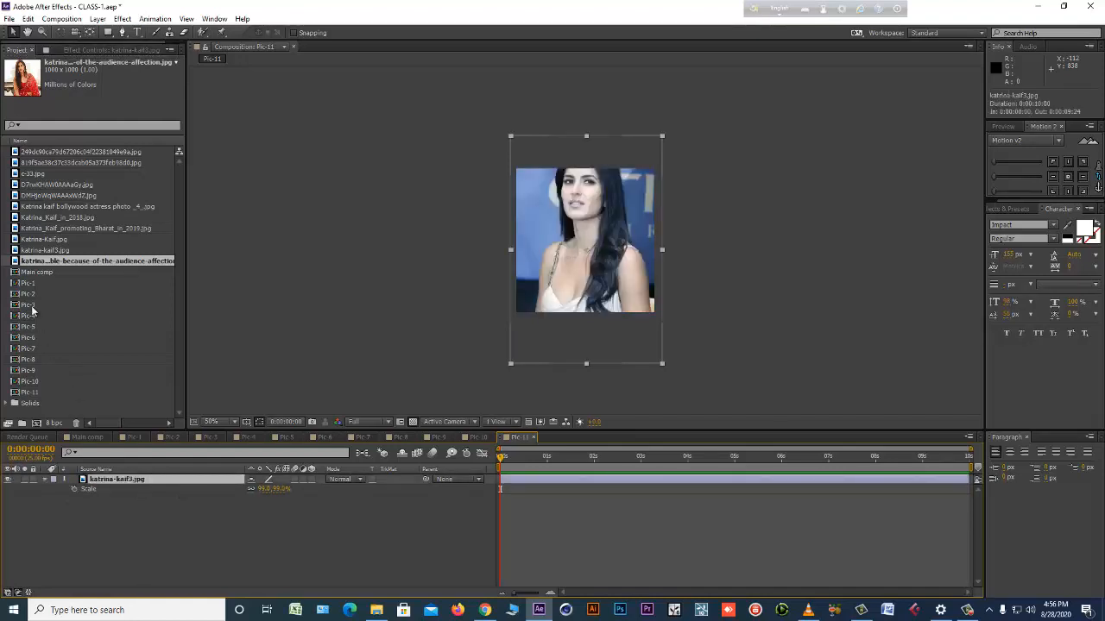
drag(50, 266, 450, 484)
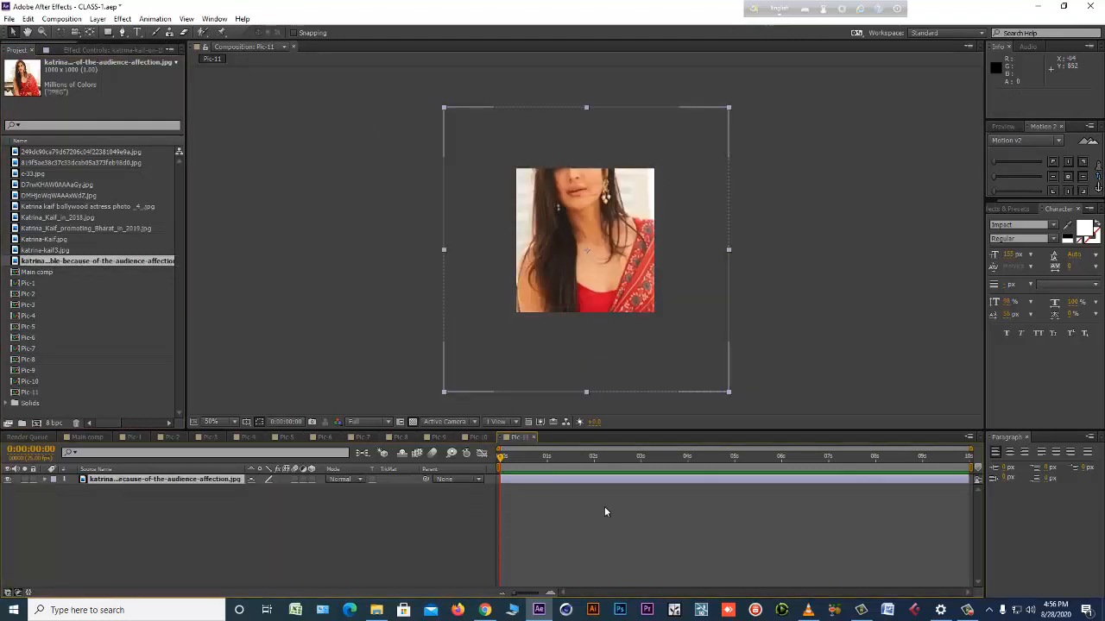
click(217, 484)
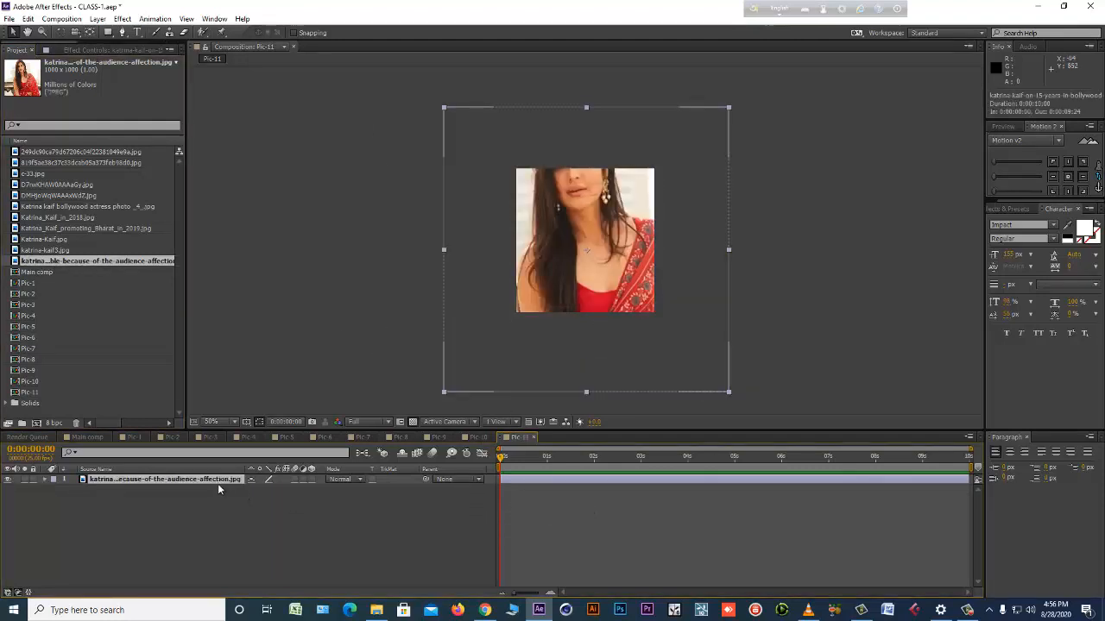
key(s)
drag(272, 489, 261, 493)
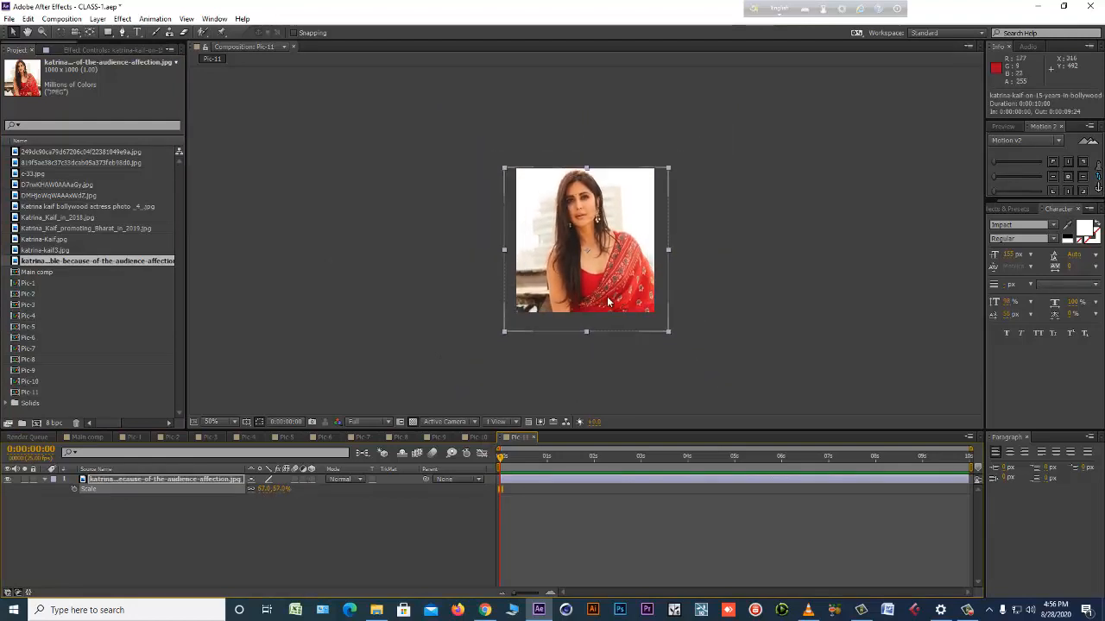
drag(606, 299, 605, 294)
Duplicate the Pic-11 composition as Pic-12 and open the copy.
click(31, 392)
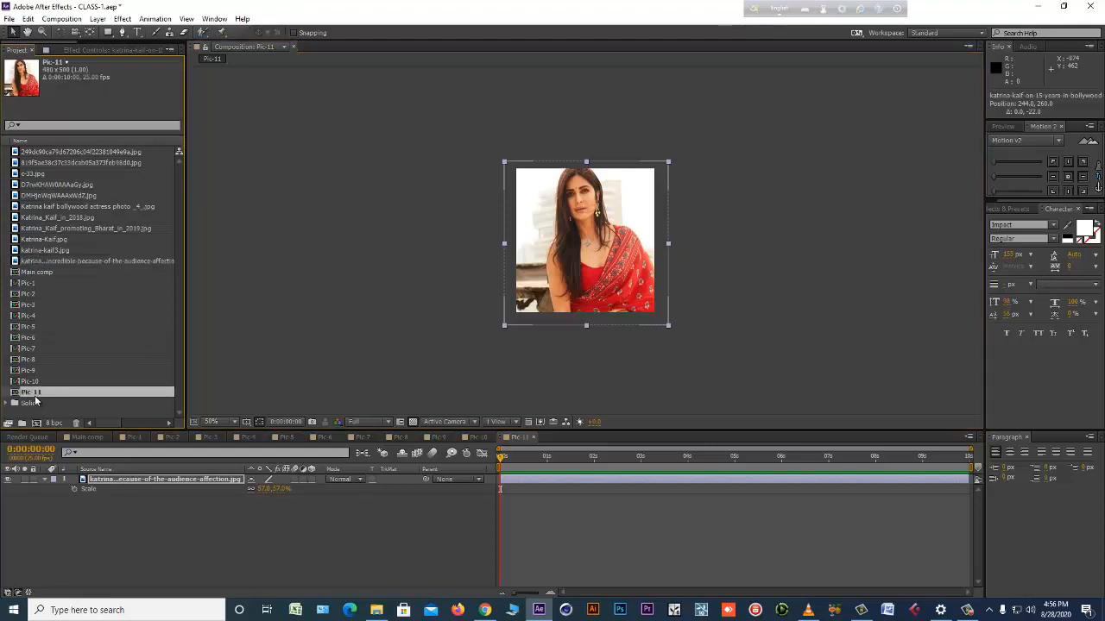
key(ctrl+d)
double_click(53, 402)
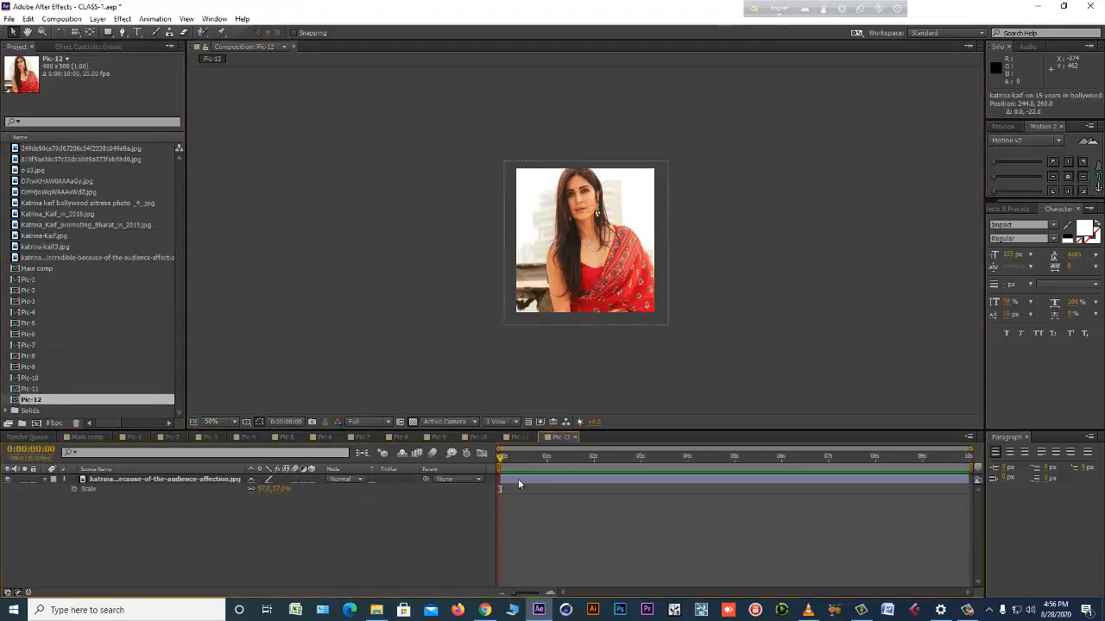
Import katrina-movies.jpg and replace the source of the photo layer in Pic-12 with it.
click(532, 483)
double_click(9, 343)
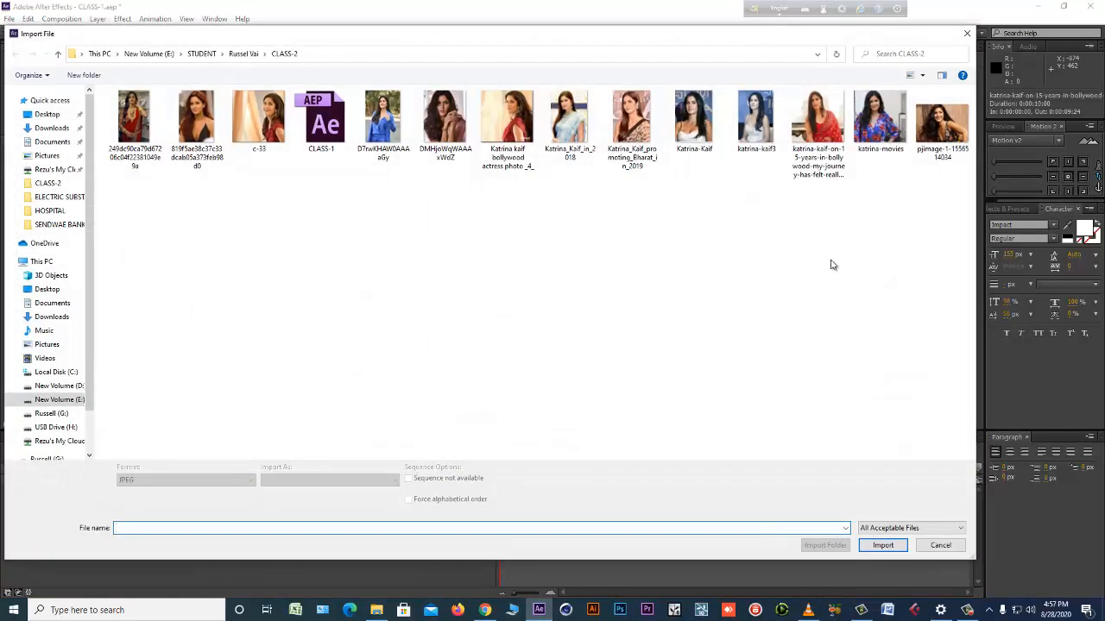
double_click(889, 121)
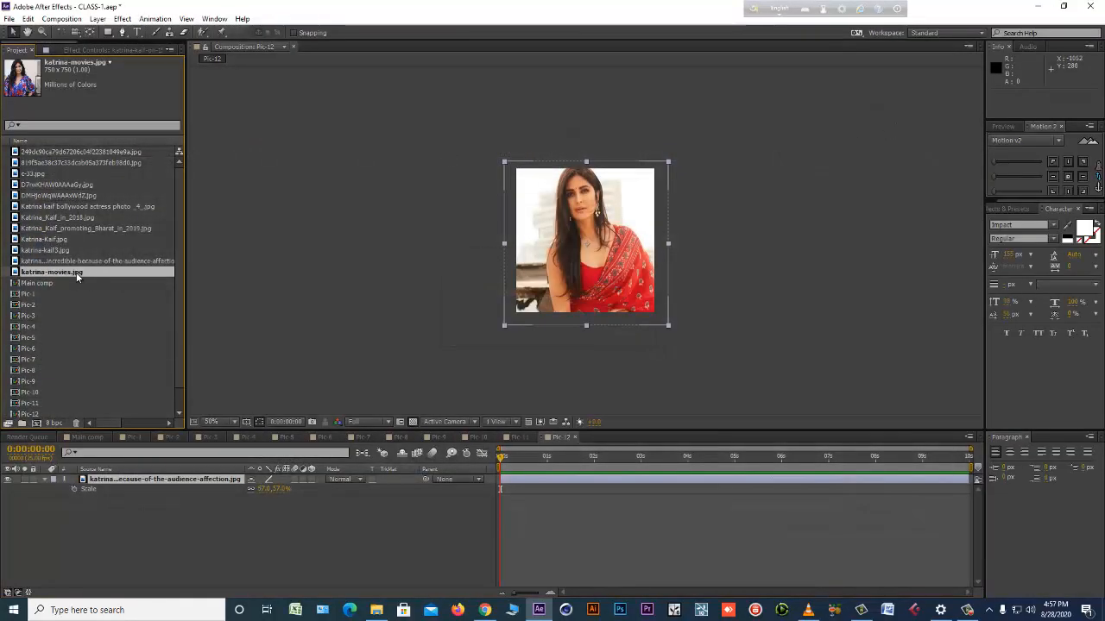
drag(77, 274, 473, 324)
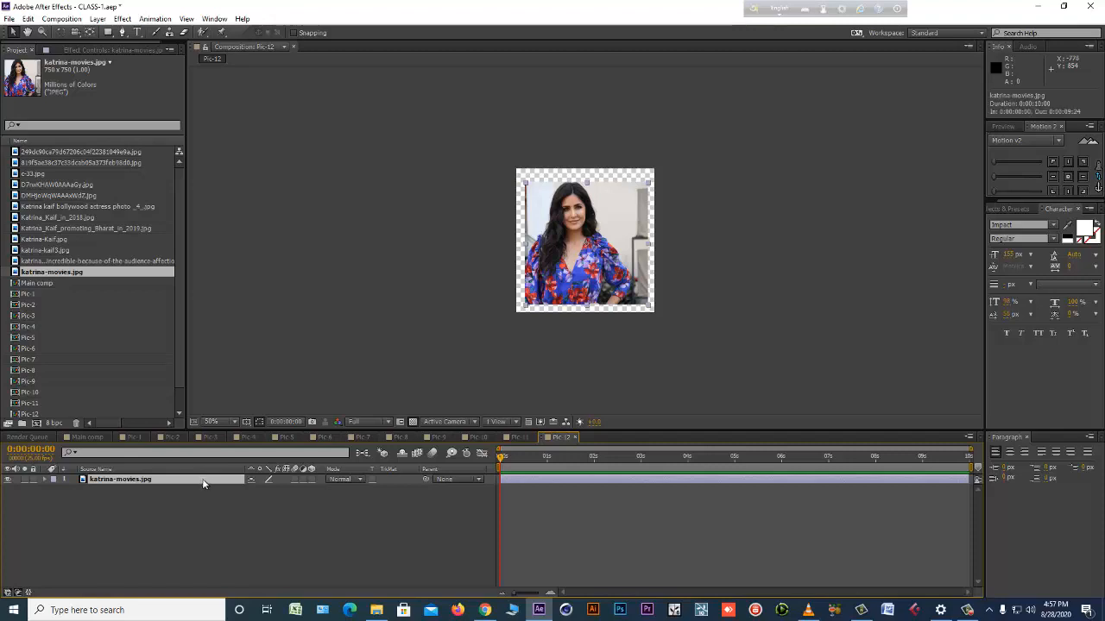
Scale the photo in Pic-12 to 74% and position it at about 254, 252.
key(s)
drag(278, 490, 295, 490)
drag(534, 303, 538, 300)
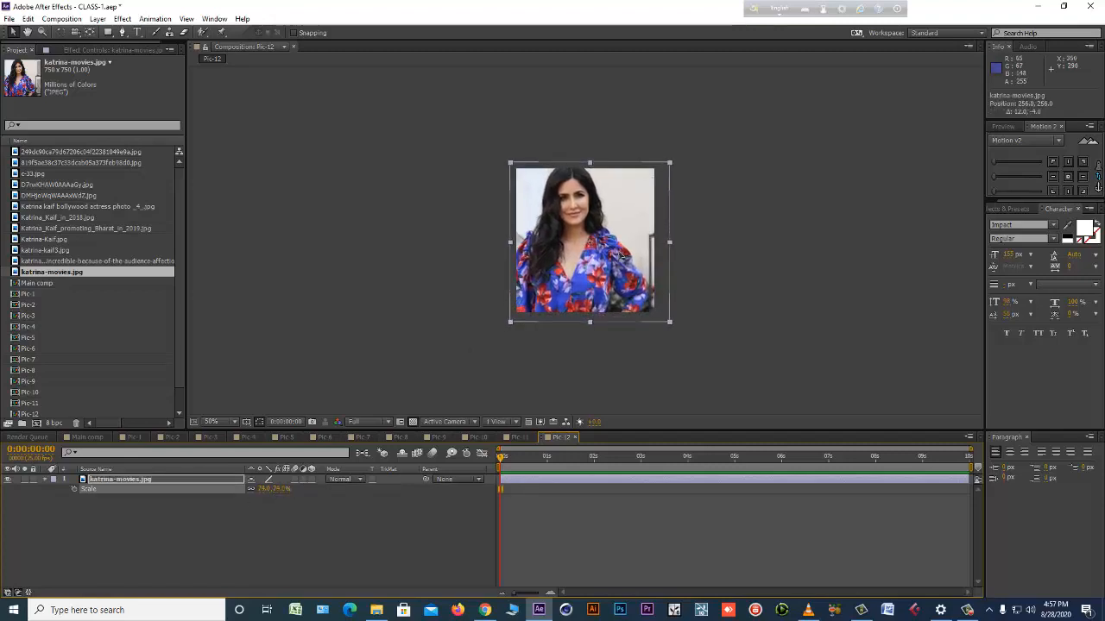
Duplicate the Pic-12 composition as Pic-13 and open the copy.
scroll(42, 390, down, 1)
click(43, 392)
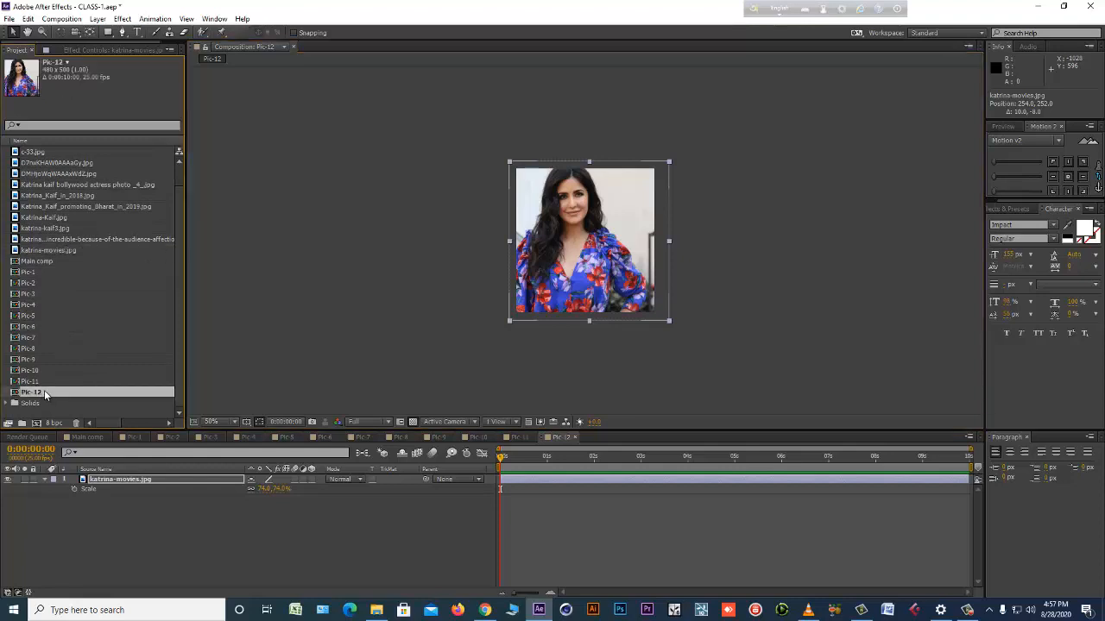
key(ctrl+d)
double_click(46, 394)
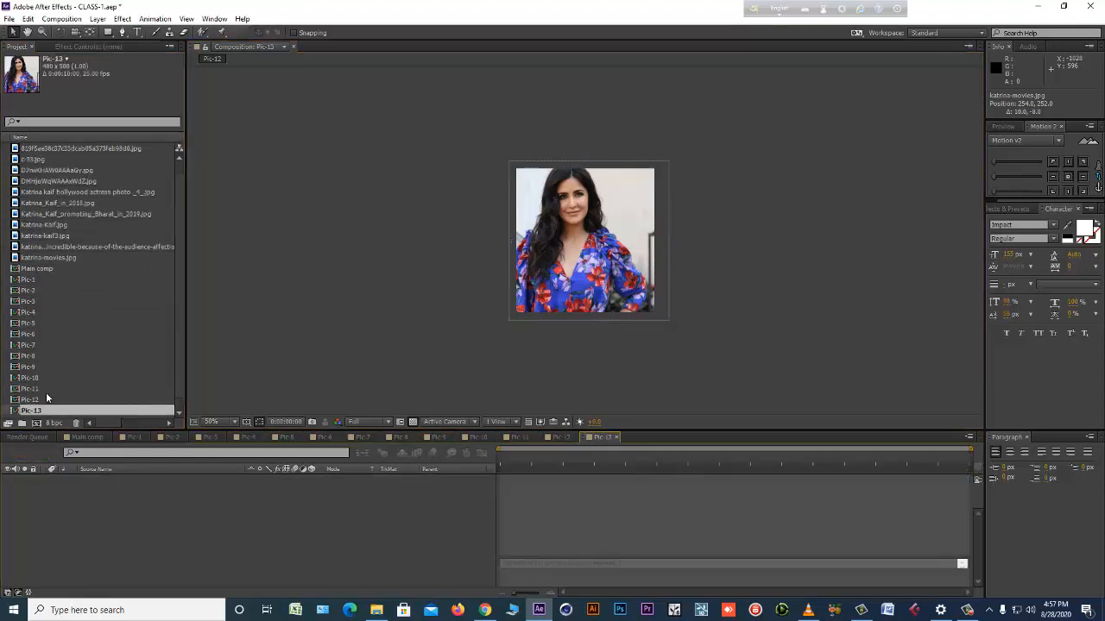
Import pjimage-1-1556514034.jpg and replace the source of the photo layer in Pic-13 with it.
scroll(8, 392, up, 1)
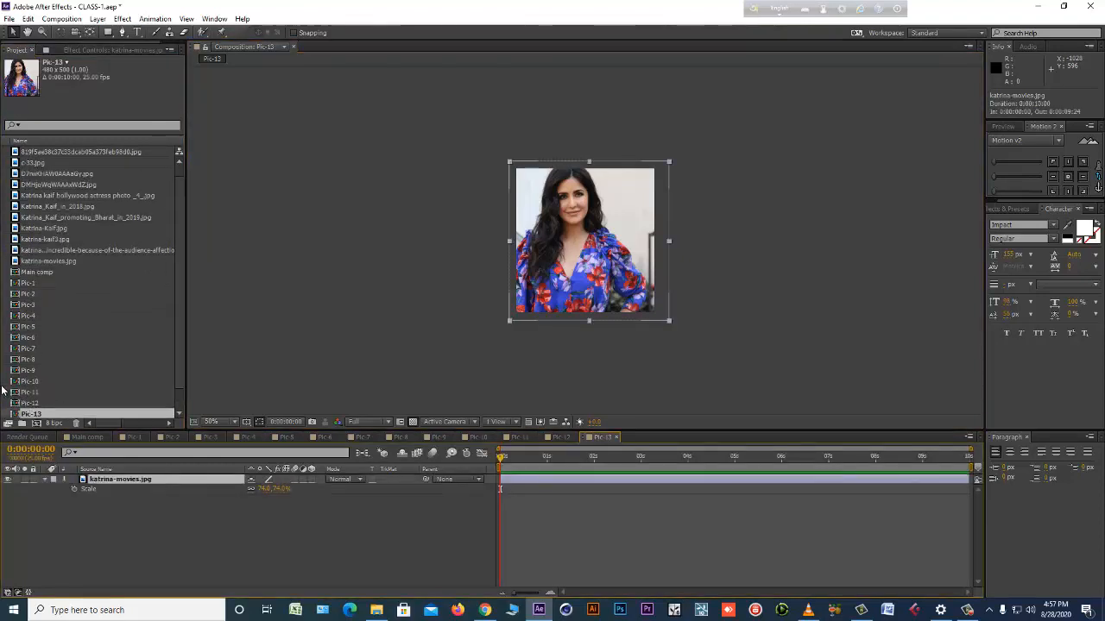
key(ctrl+i)
double_click(942, 125)
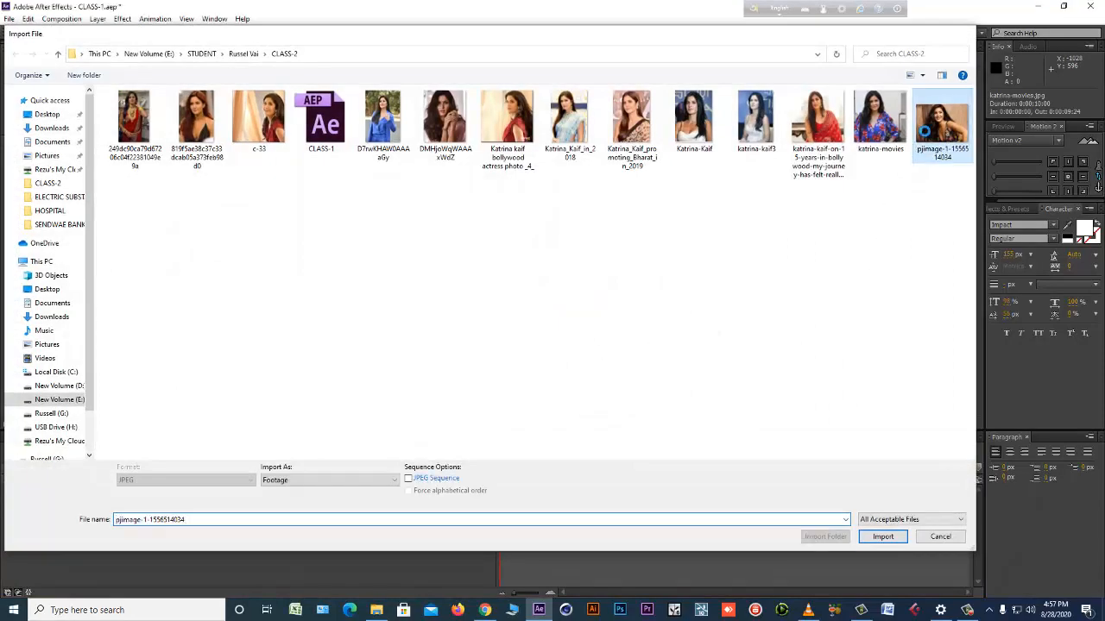
drag(62, 408, 596, 259)
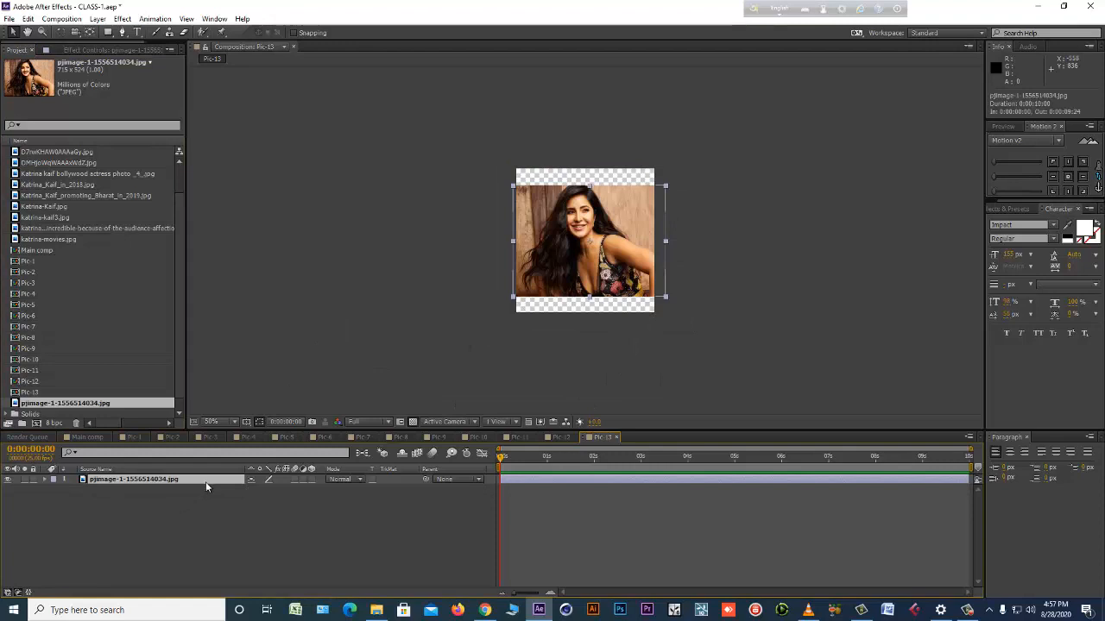
Scale the photo in Pic-13 to about 98% and position it at about 260, 248.
key(s)
drag(278, 488, 295, 489)
drag(610, 271, 612, 269)
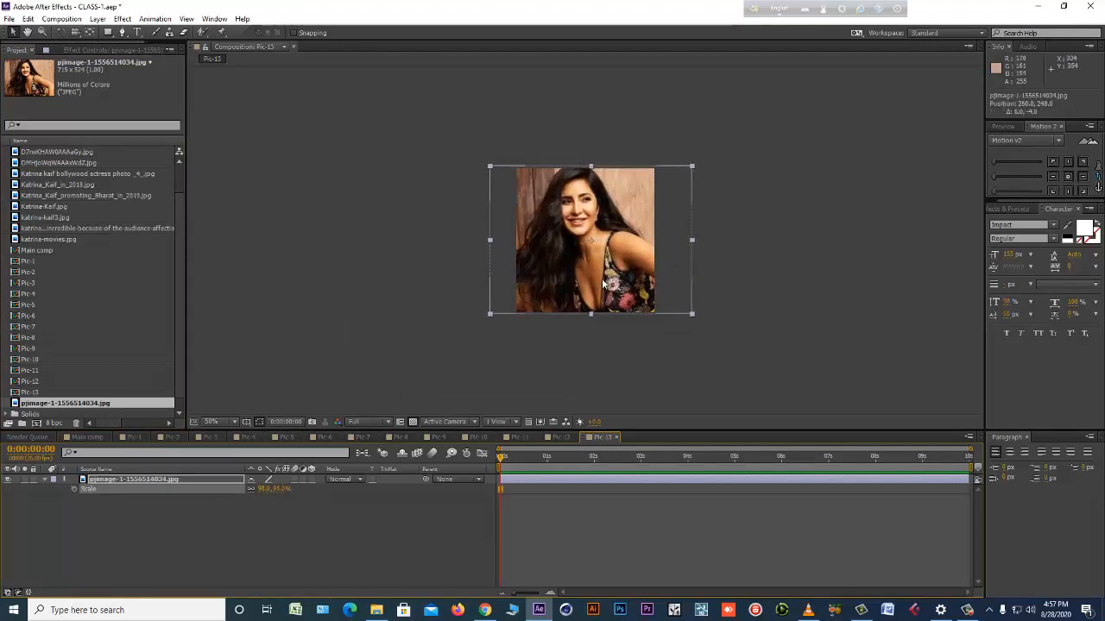
Save the project, look through the Pic-1, Pic-2 and Pic-3 timelines, and return to Main comp.
key(ctrl+s)
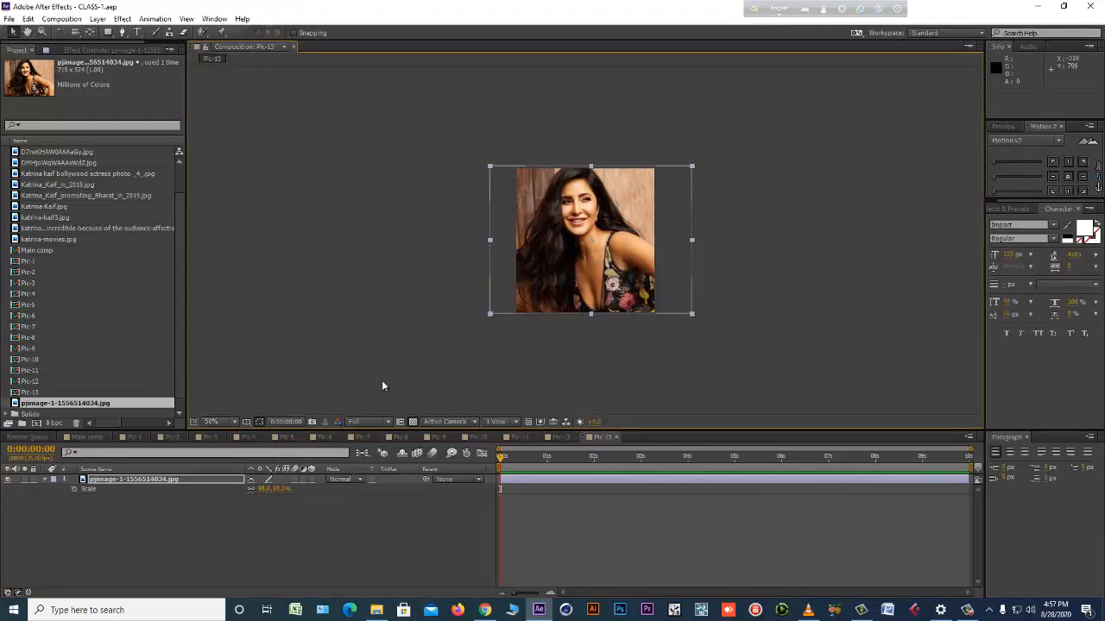
click(89, 438)
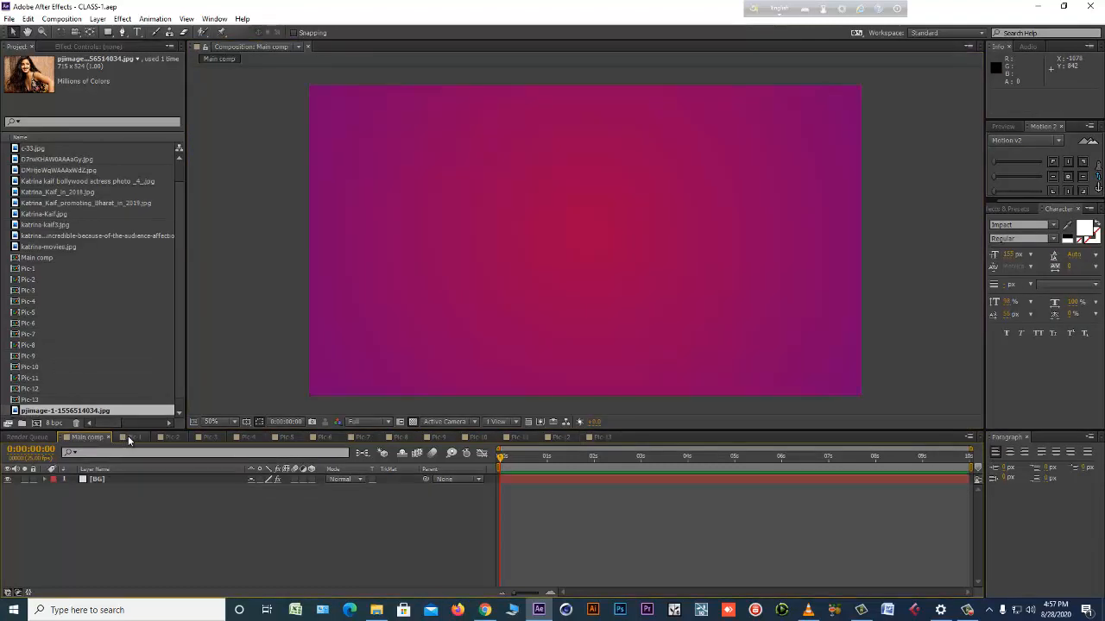
click(128, 436)
click(169, 438)
click(212, 438)
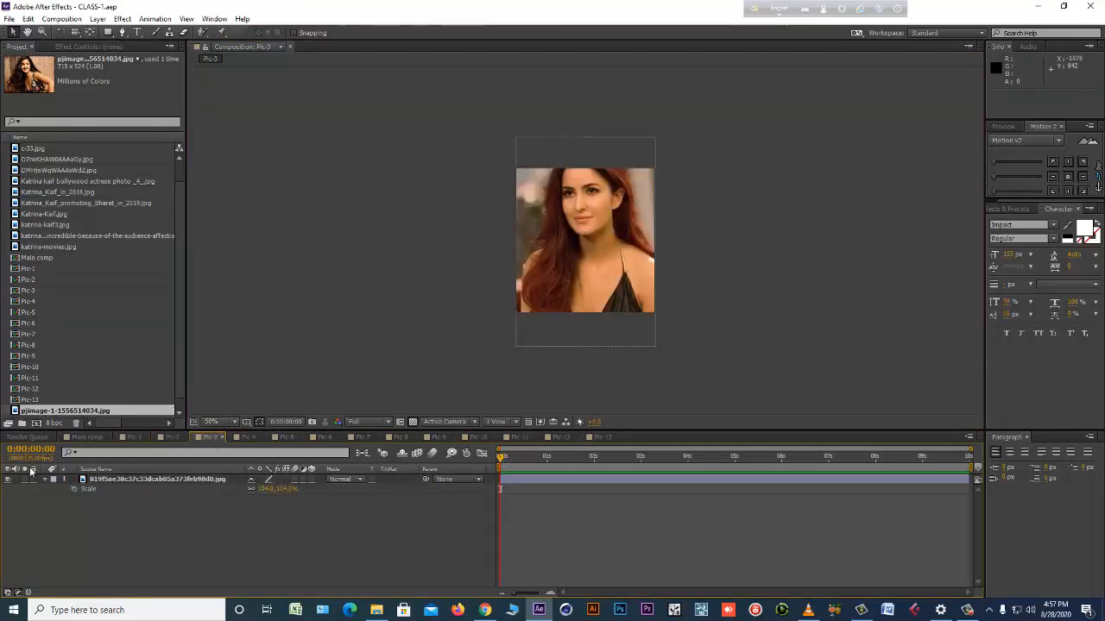
click(87, 438)
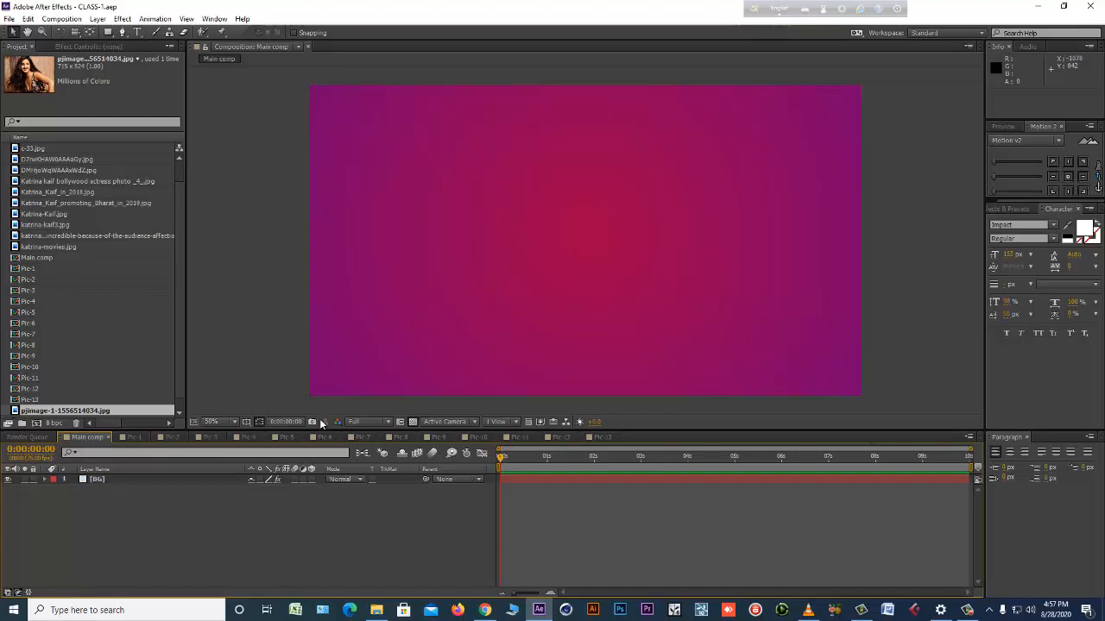
Close the Render Queue, and display Pic-4 briefly in the composition viewer before returning to Main comp.
click(39, 438)
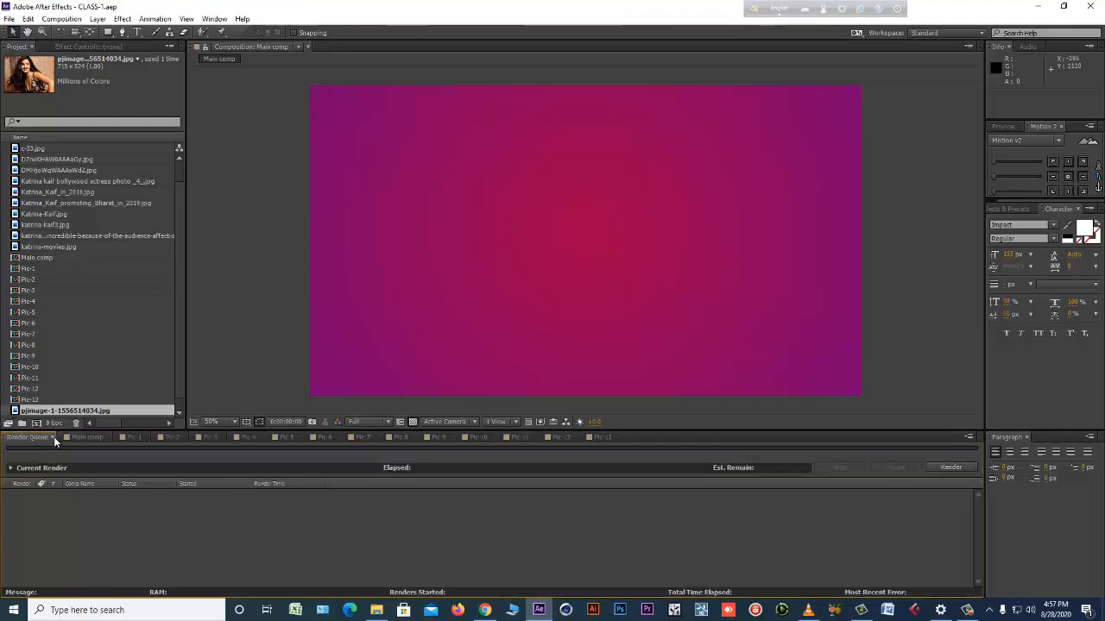
click(53, 436)
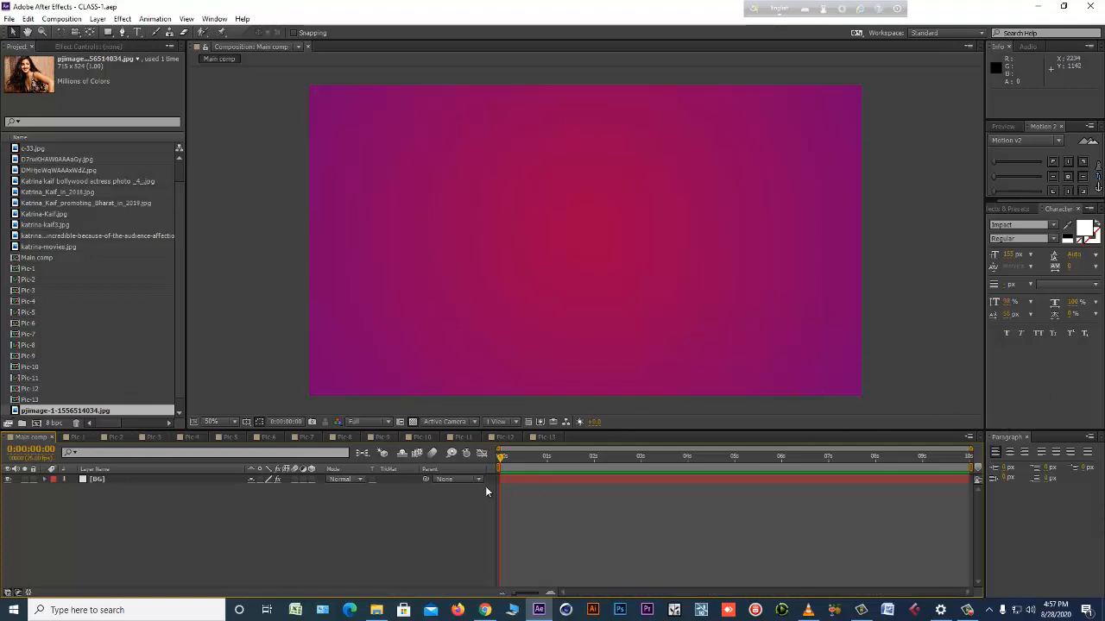
click(296, 48)
click(251, 228)
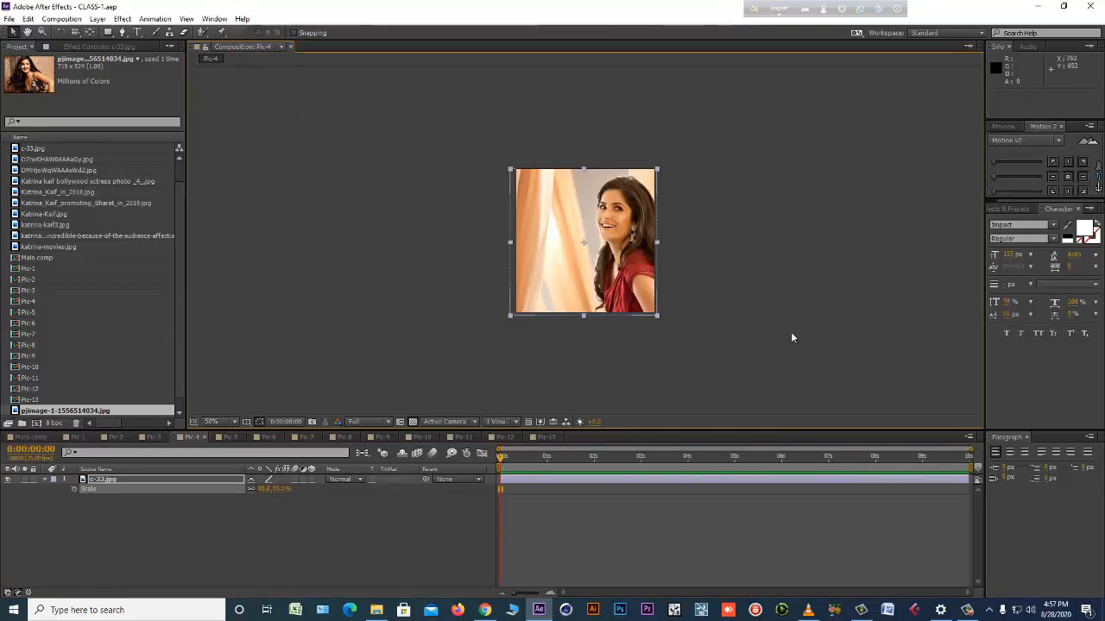
click(282, 47)
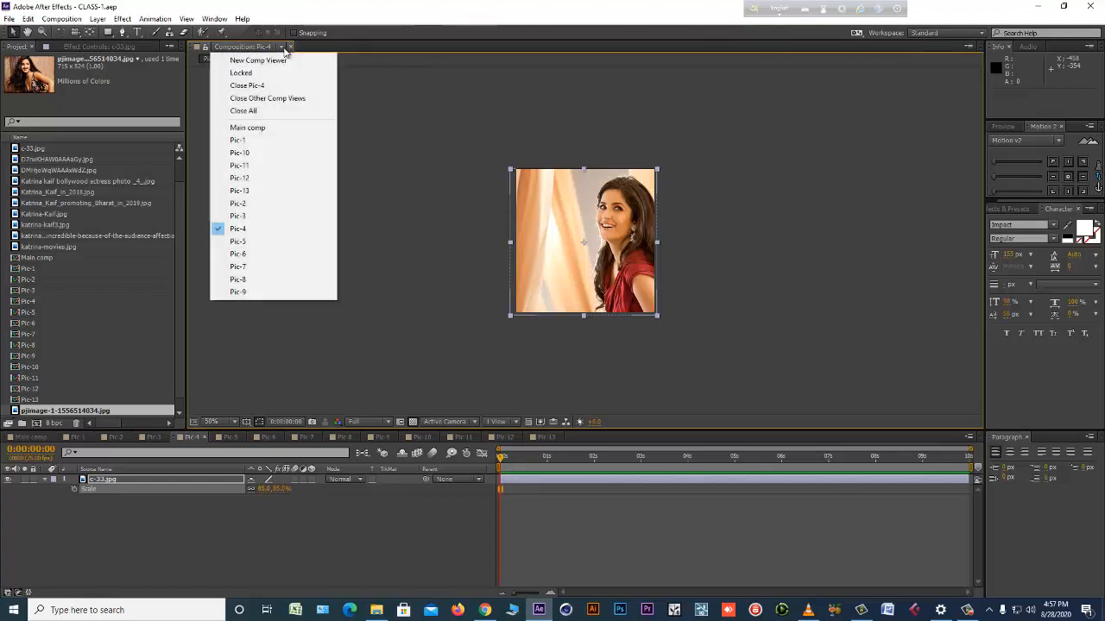
click(259, 127)
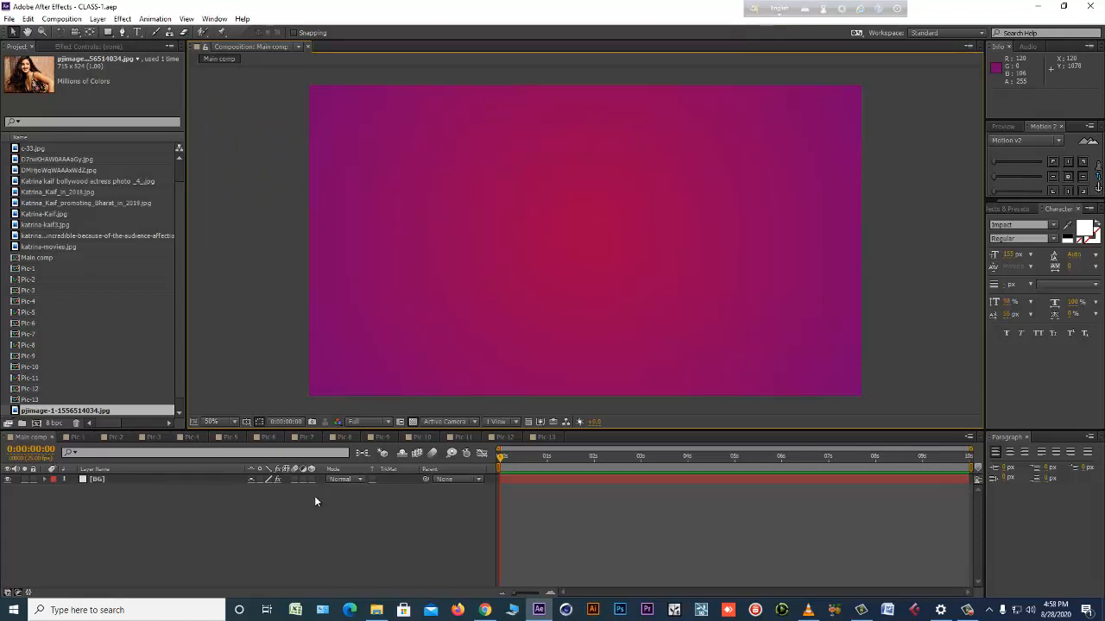
Close the Pic-13, Pic-12, Pic-11 and Pic-10 timelines, and select Pic-1 in the project.
click(154, 481)
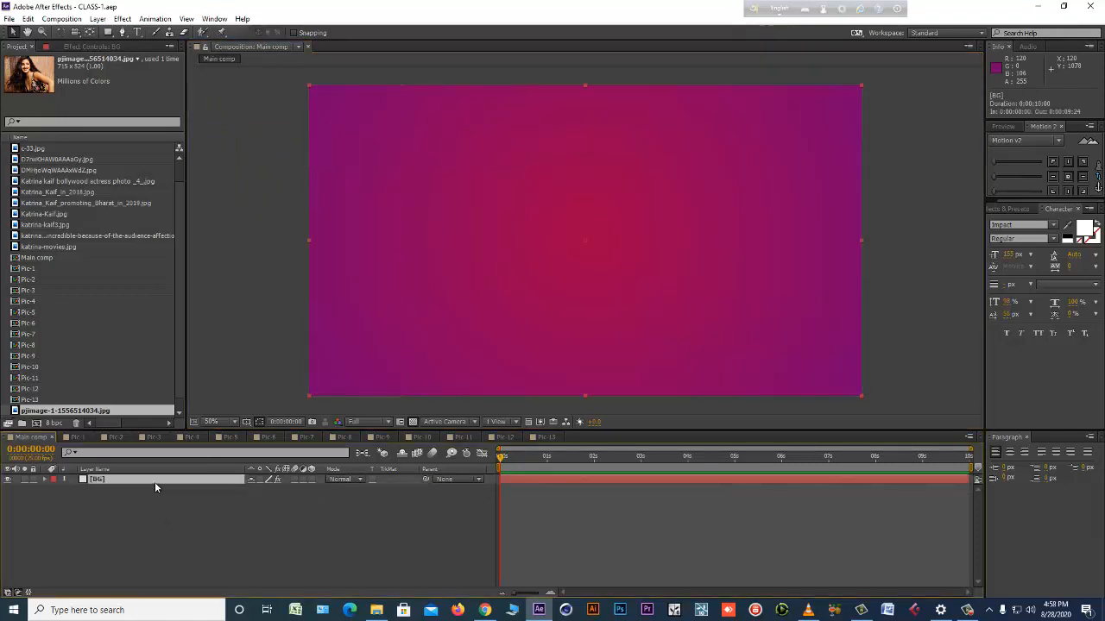
click(549, 438)
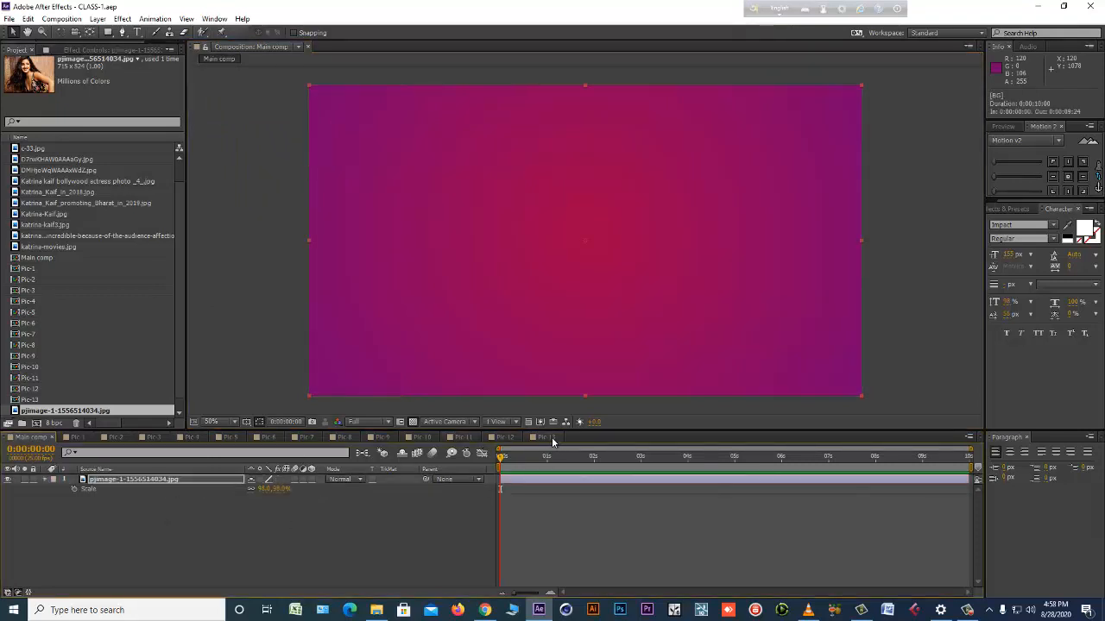
click(557, 436)
click(519, 438)
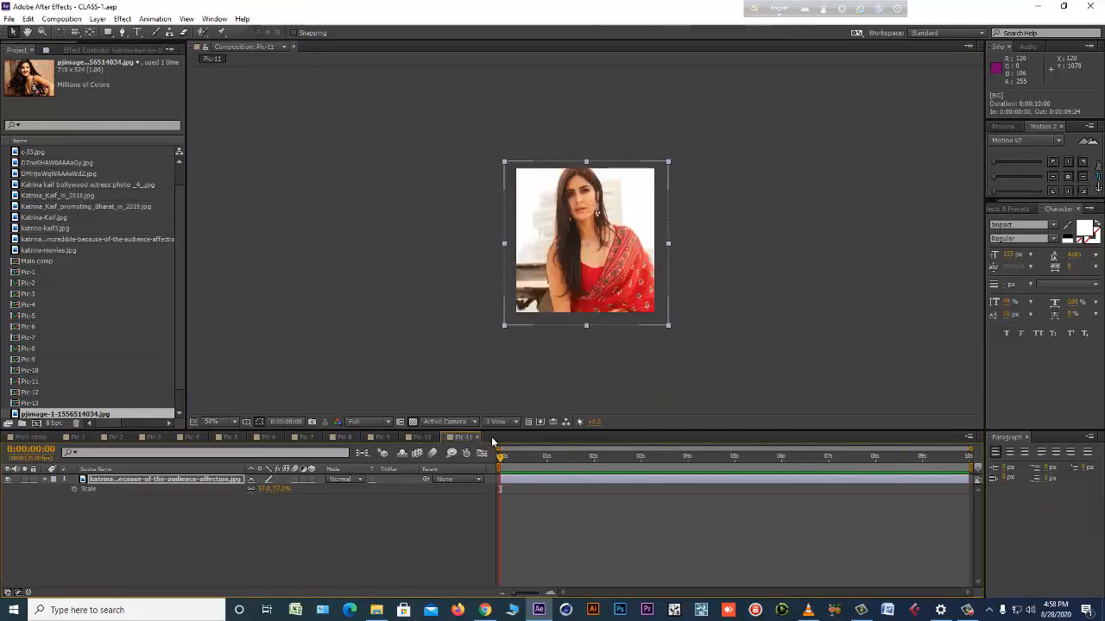
click(477, 437)
click(432, 437)
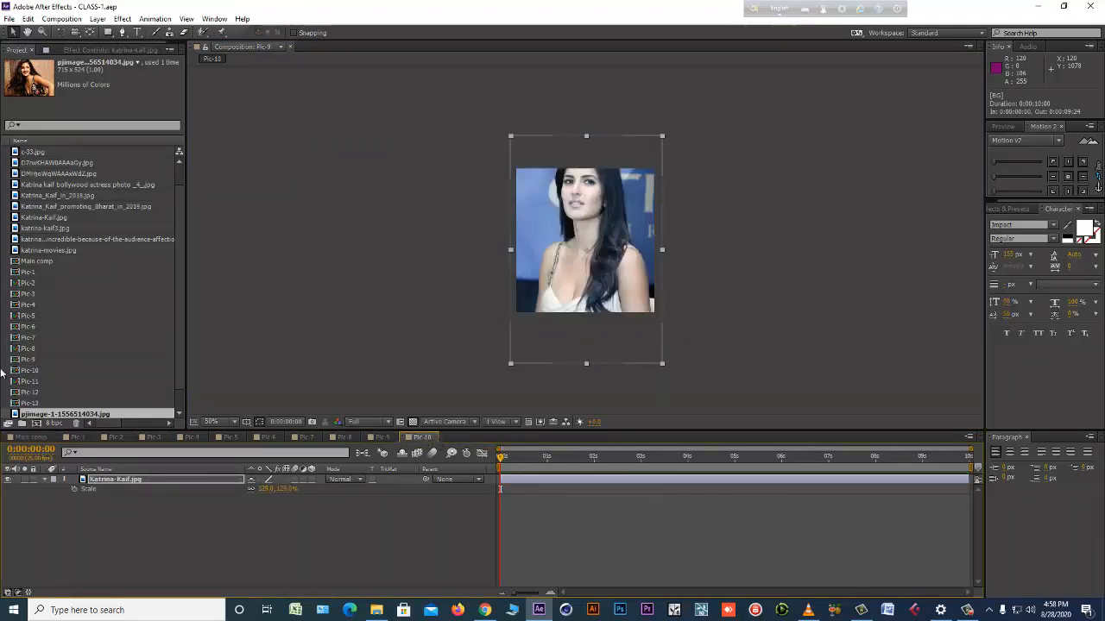
click(24, 313)
click(25, 294)
click(26, 272)
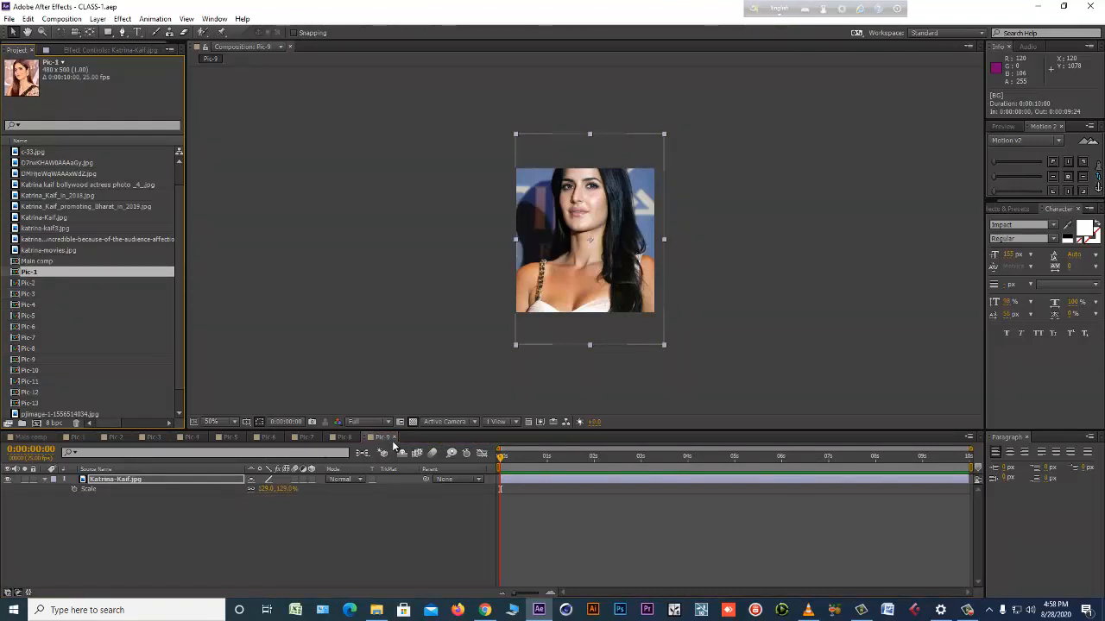
Close the Pic-9 through Pic-1 timelines so only Main comp stays open, and deselect its BG layer.
click(387, 438)
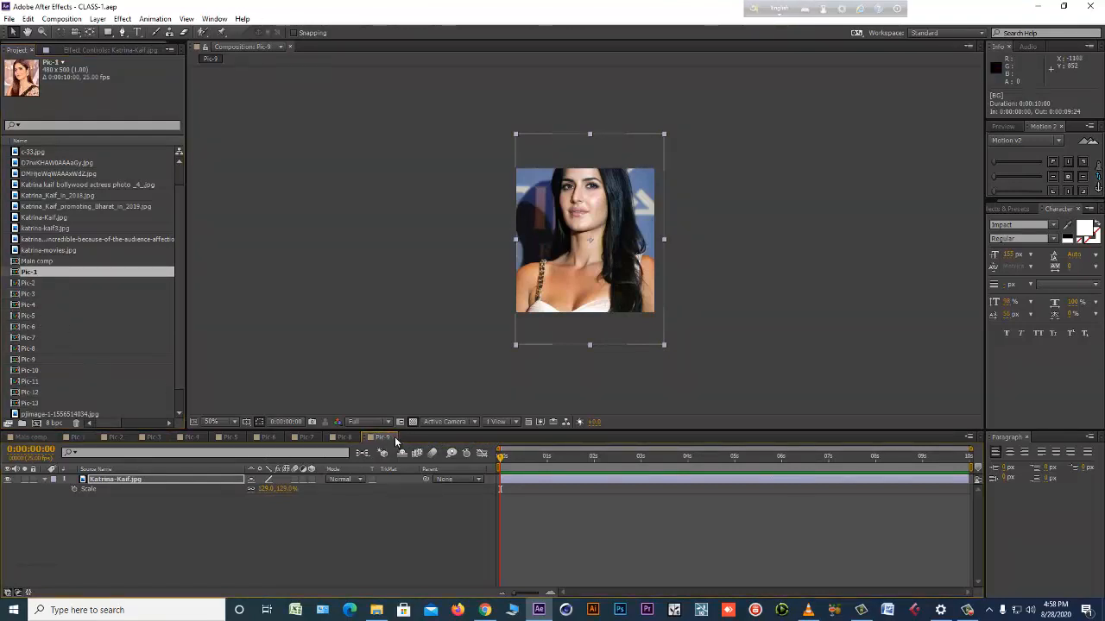
click(394, 438)
click(358, 439)
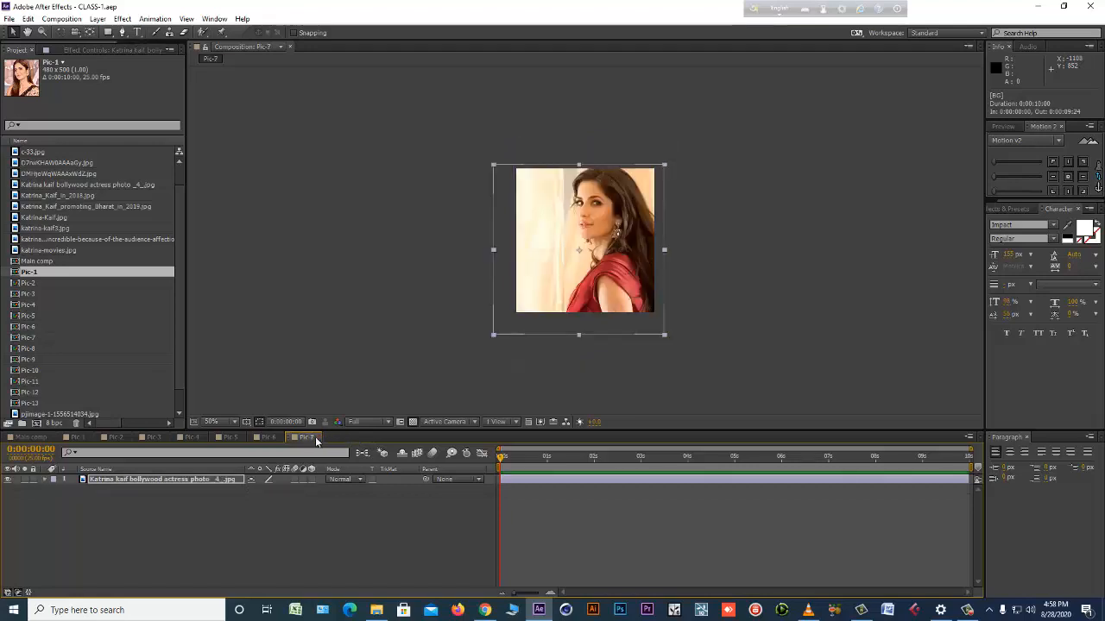
click(316, 439)
click(279, 438)
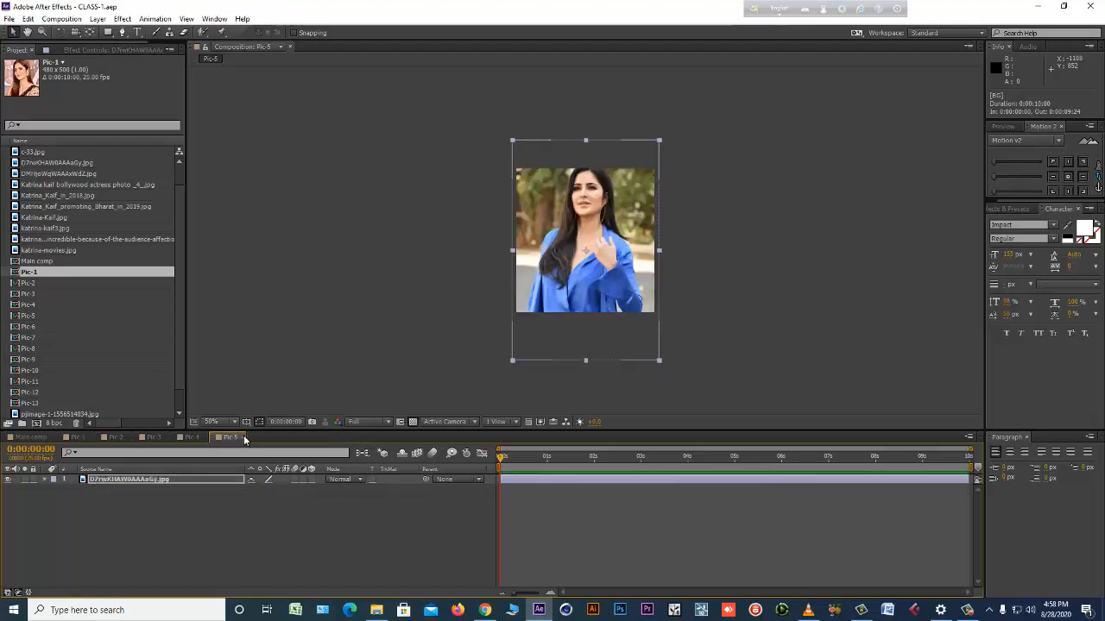
click(245, 439)
click(204, 437)
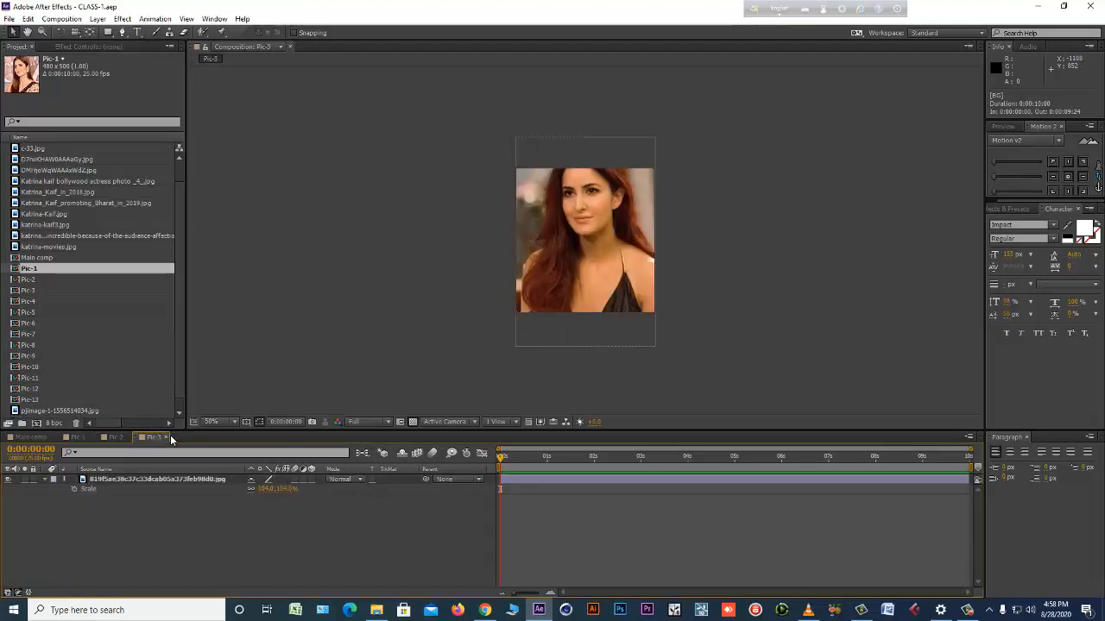
click(167, 438)
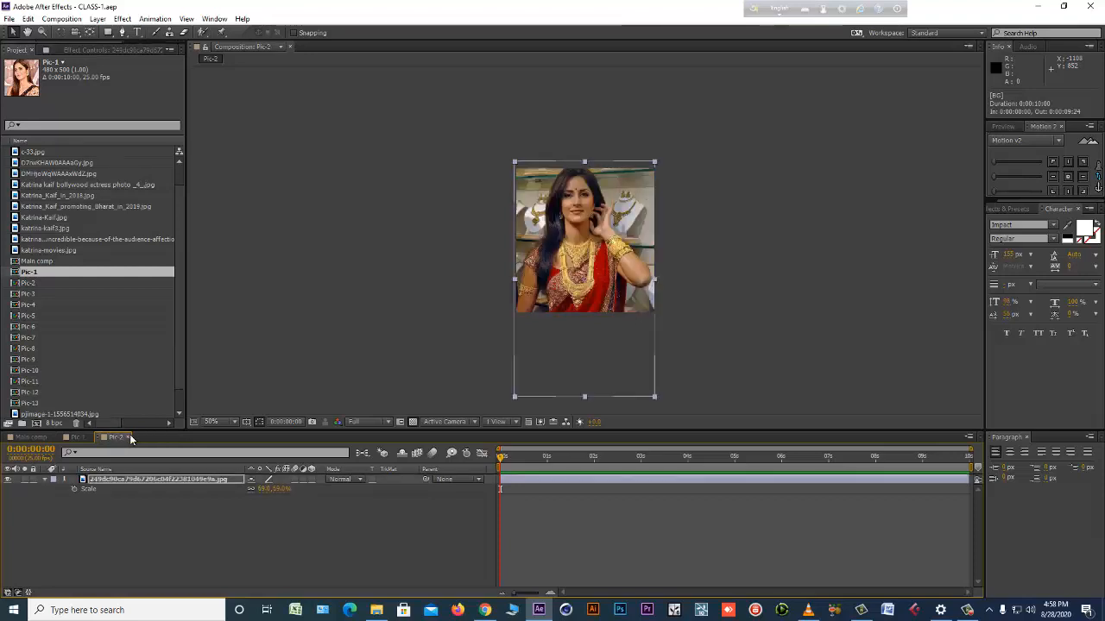
click(129, 438)
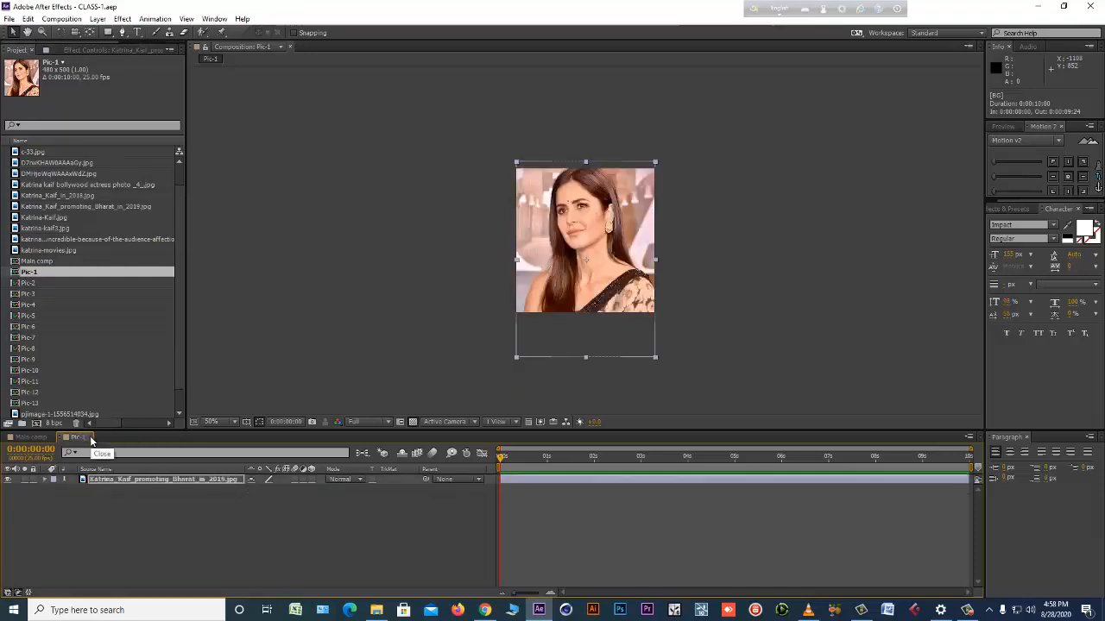
click(92, 438)
click(311, 563)
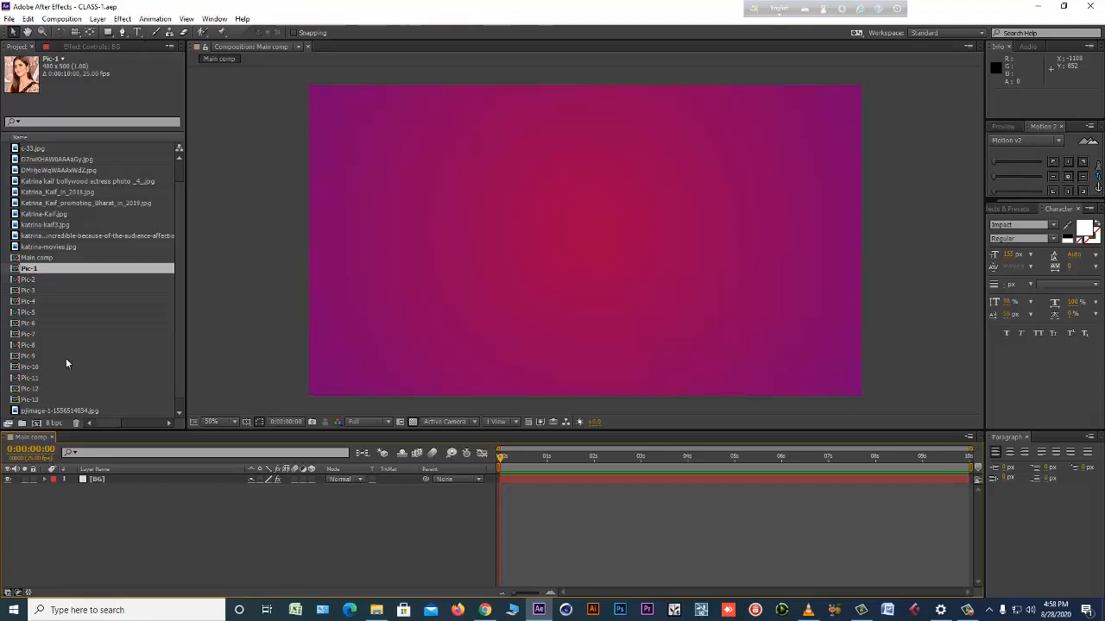
Open Pic-1 and Pic-2 from the project to view them, and close both timelines again.
double_click(37, 270)
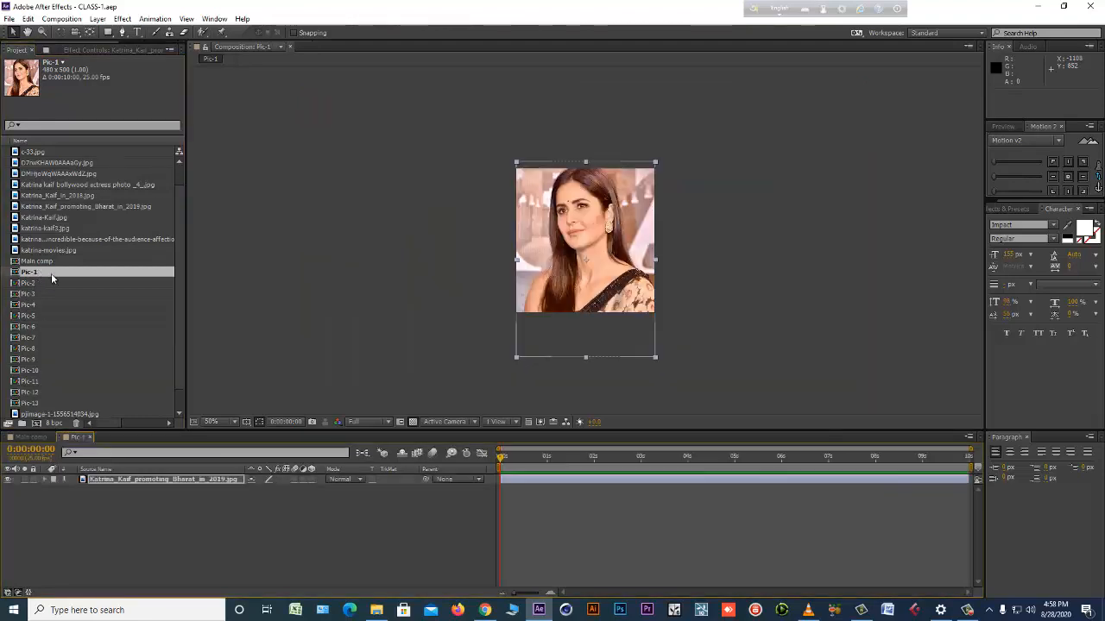
double_click(36, 283)
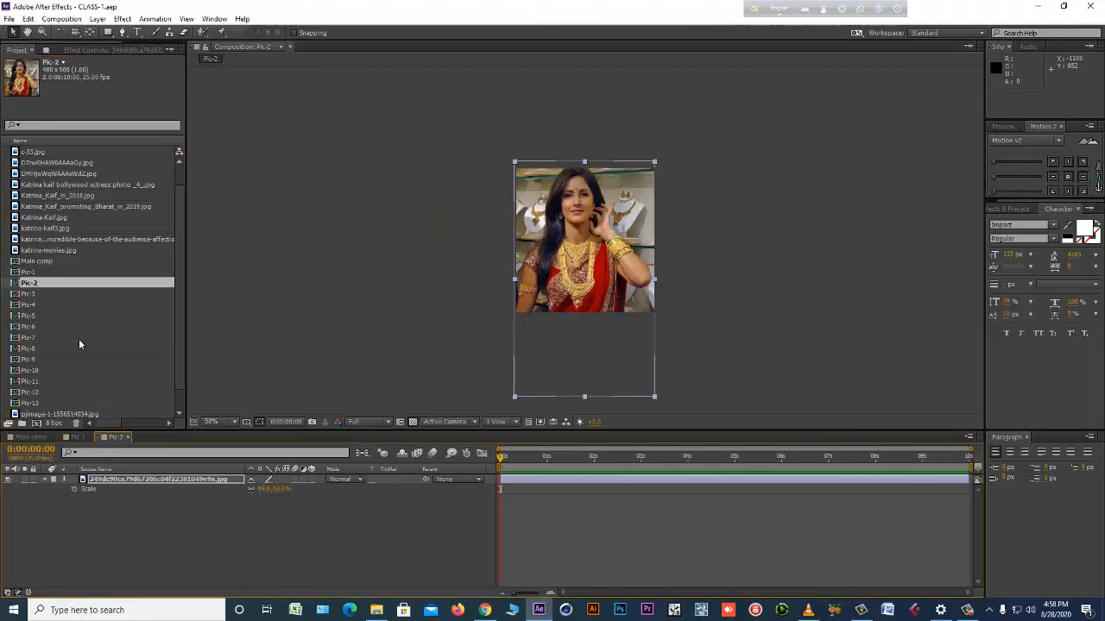
click(130, 439)
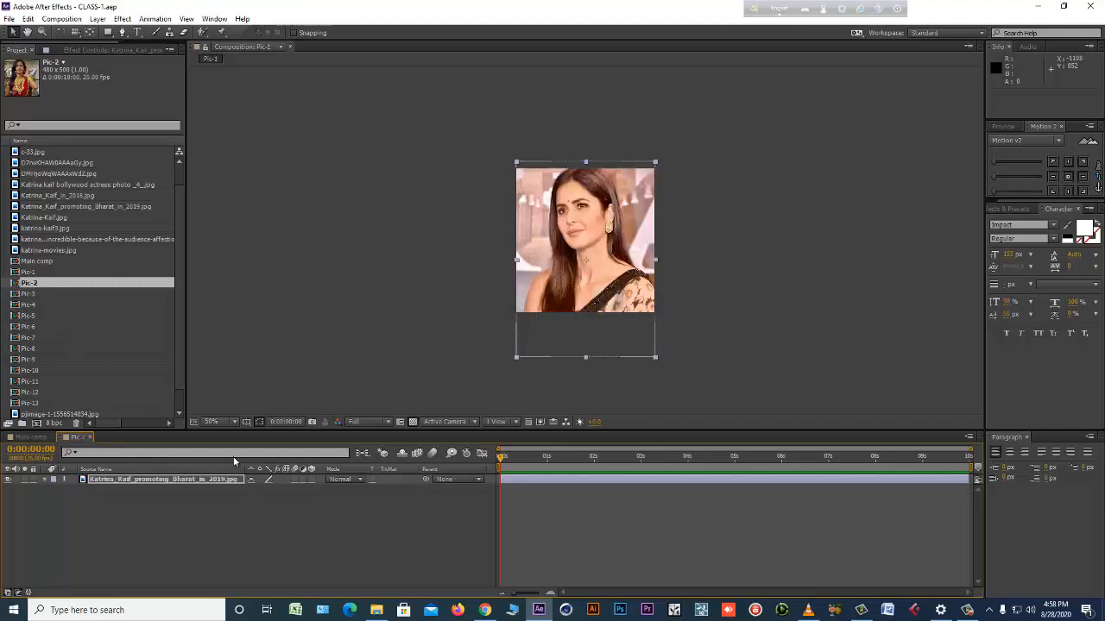
click(89, 437)
Look through the Main comp and Pic compositions stored in the project.
click(31, 258)
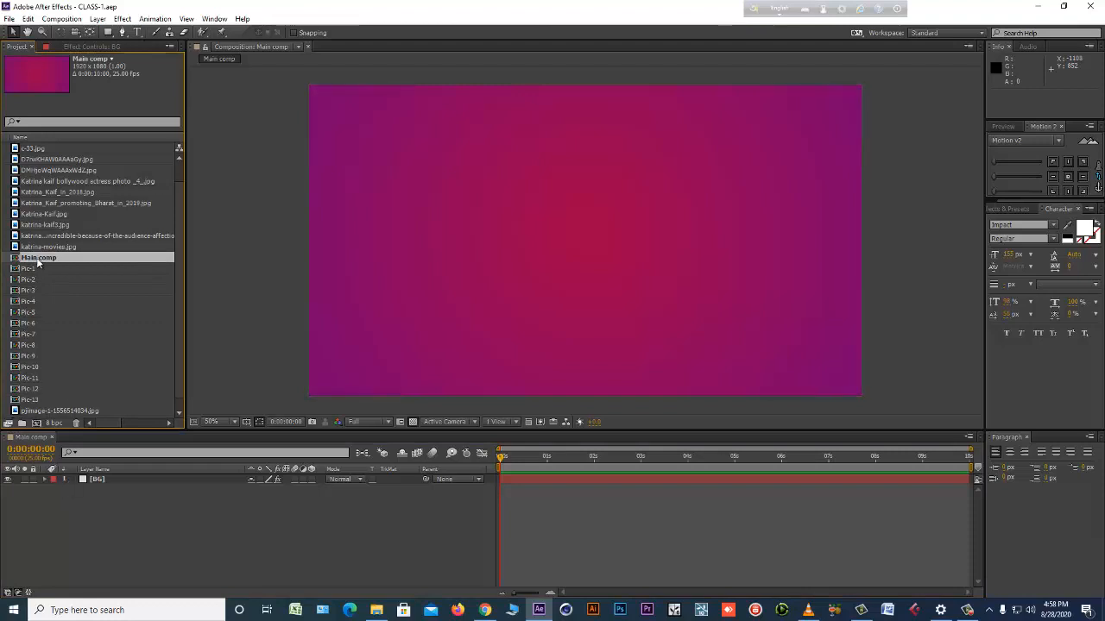
click(39, 280)
click(51, 301)
click(65, 323)
click(73, 334)
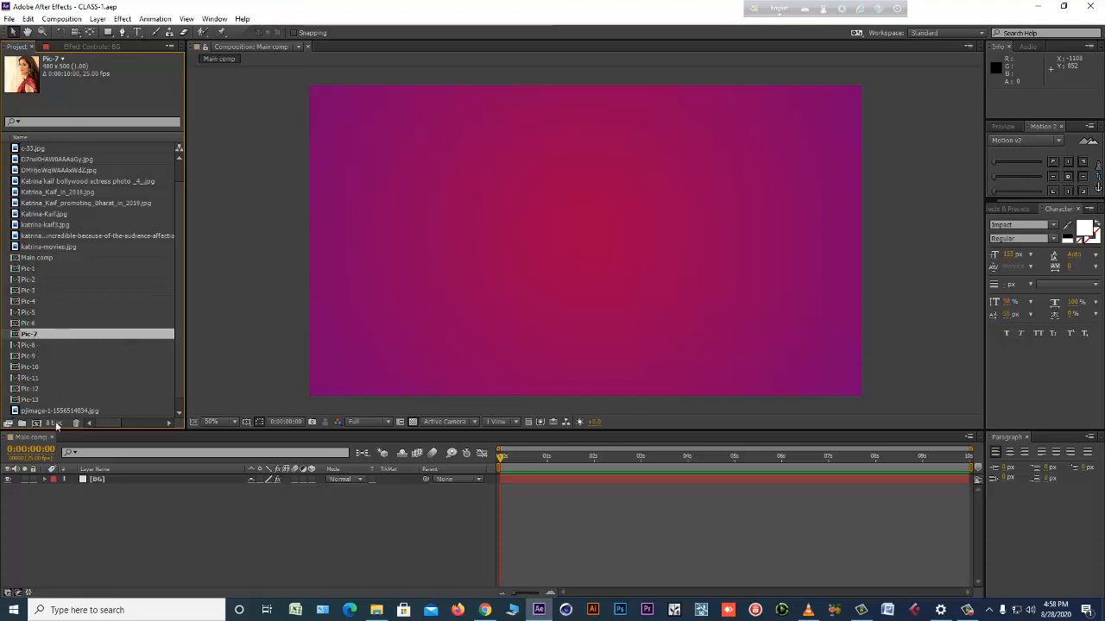
click(25, 268)
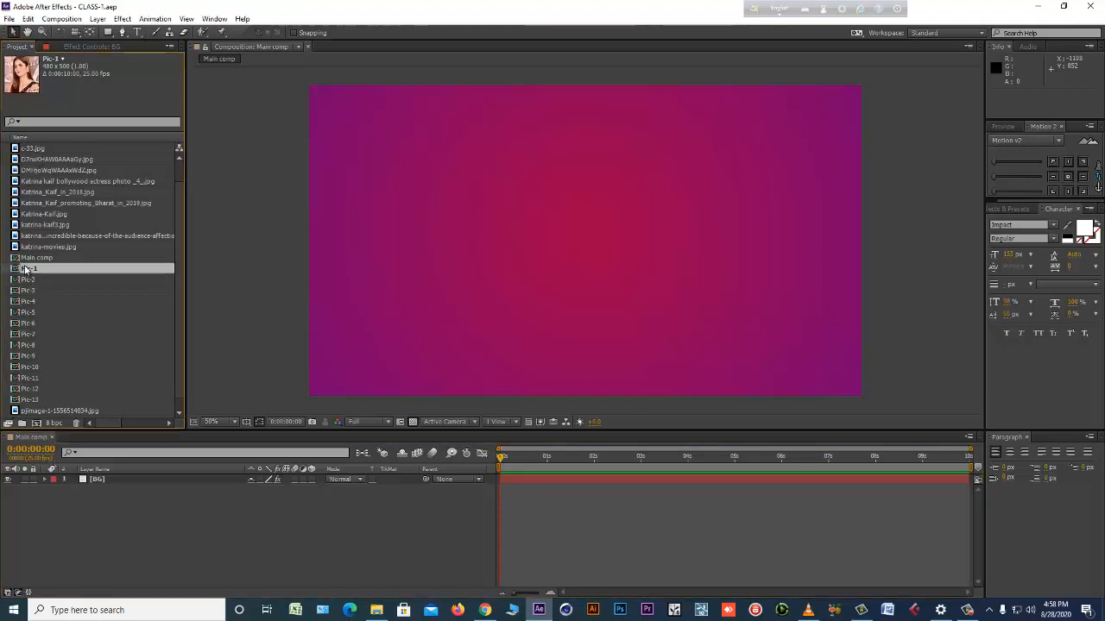
click(46, 248)
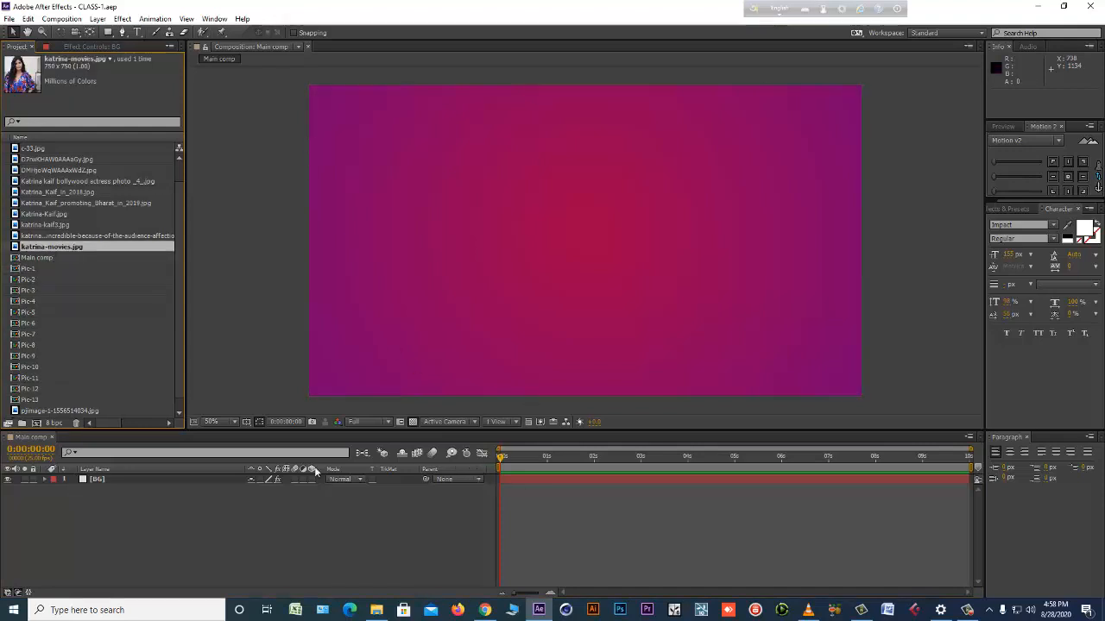
Open the Pic-1 composition, reveal its photo layer's source in the project, and deselect the layer.
double_click(28, 269)
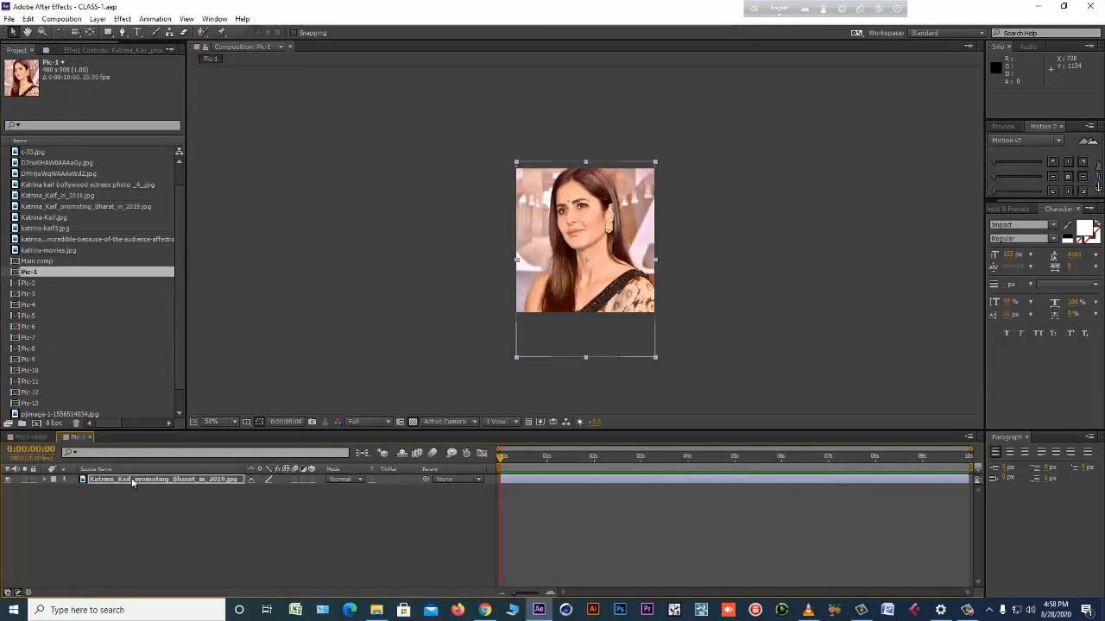
right_click(132, 483)
click(125, 477)
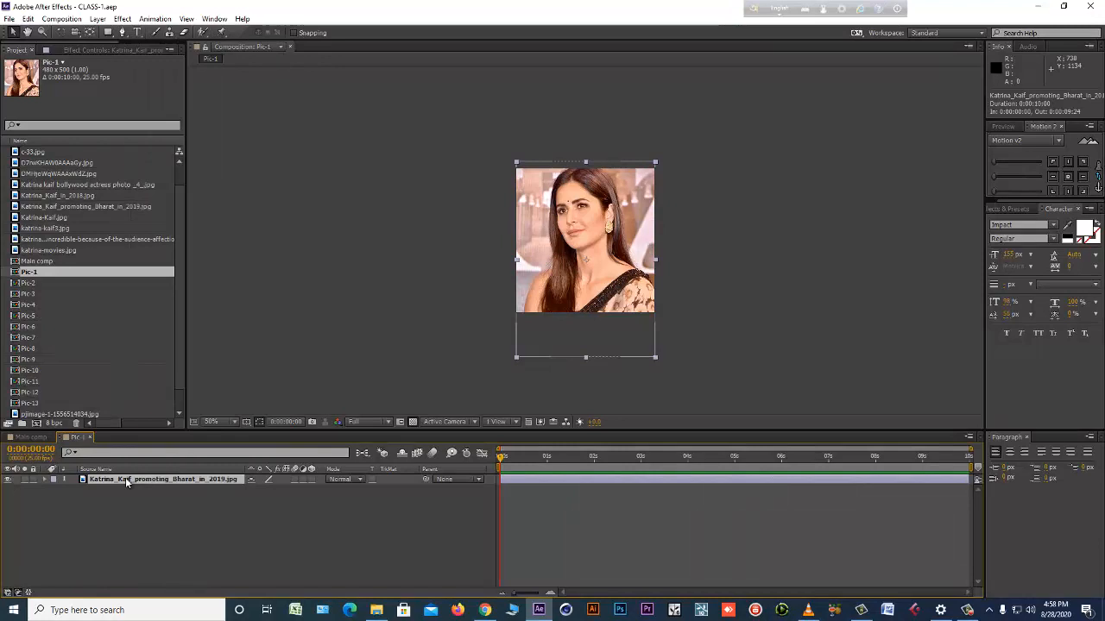
right_click(125, 477)
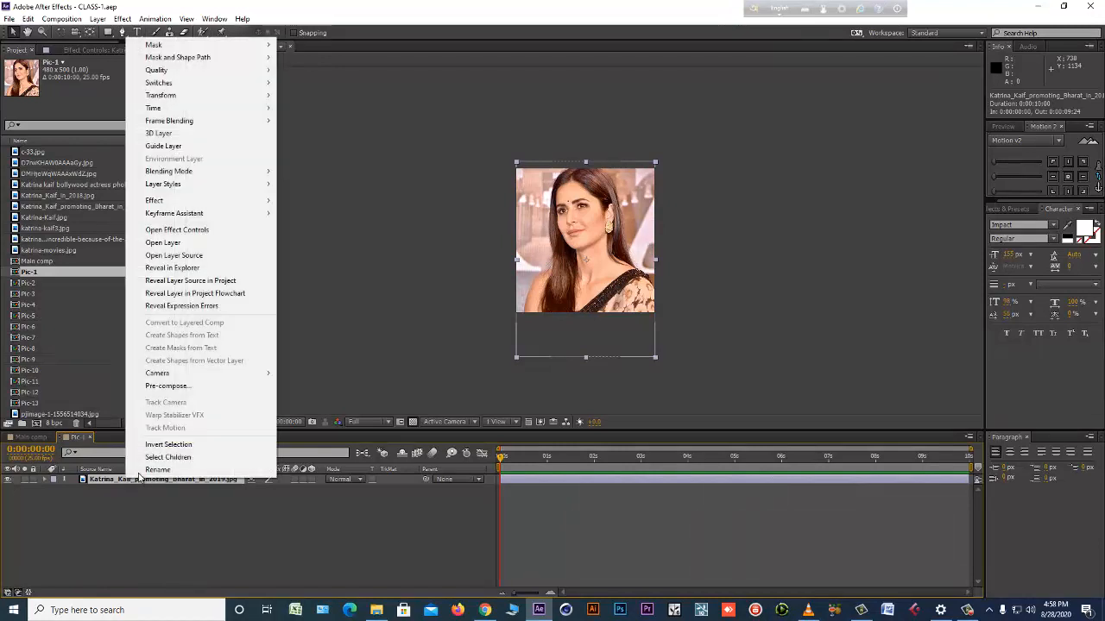
click(187, 284)
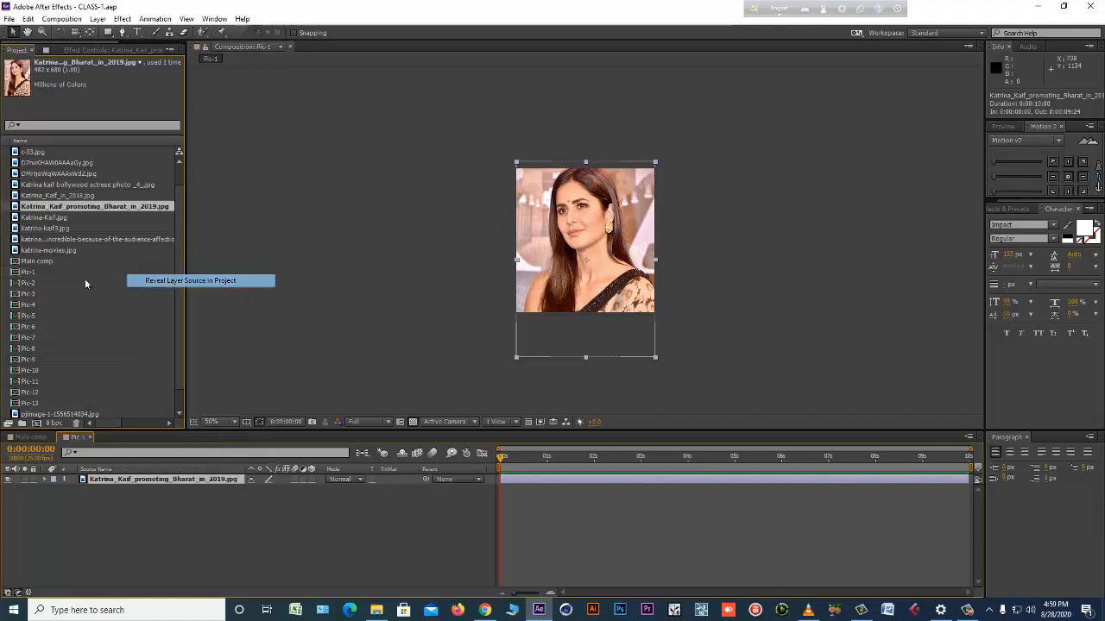
click(127, 545)
Examine Main comp and the imported photo files in the project, including D7rwKHAW0AAAaGy.jpg and c-33.jpg.
click(38, 261)
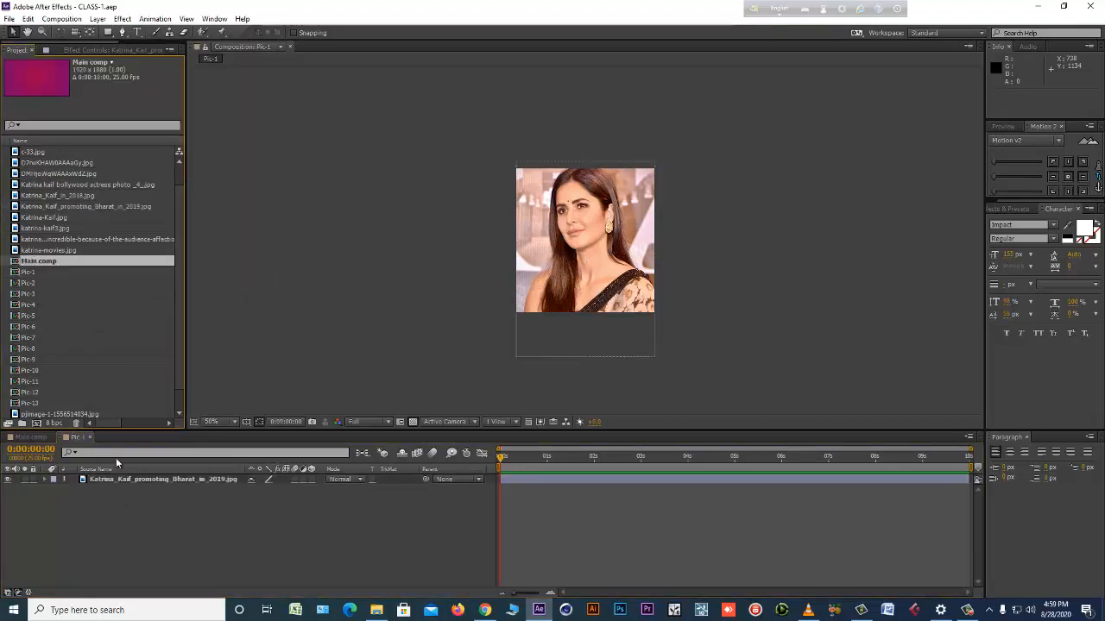
click(75, 197)
click(57, 163)
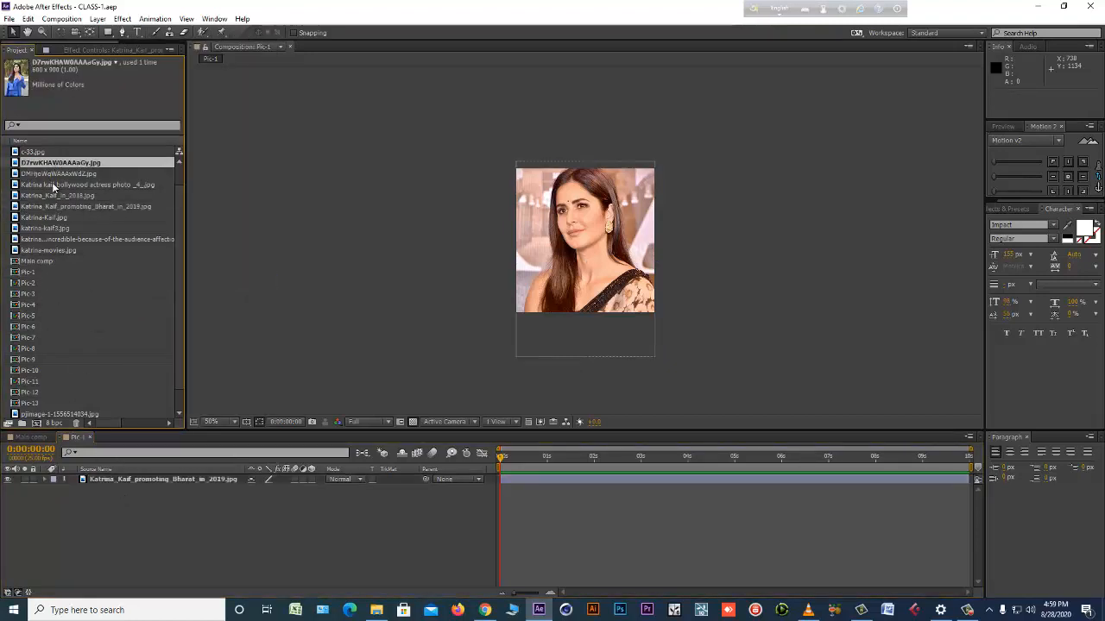
click(51, 196)
click(44, 207)
click(33, 152)
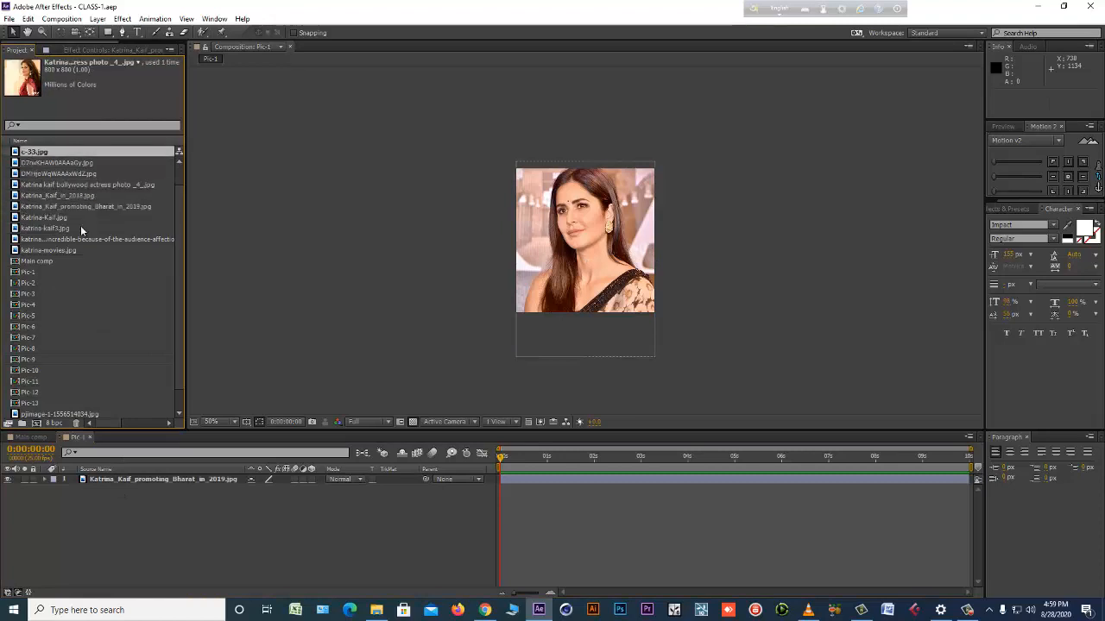
Look through the imported photo files and reveal the source of Pic-1's photo layer in the project.
click(144, 480)
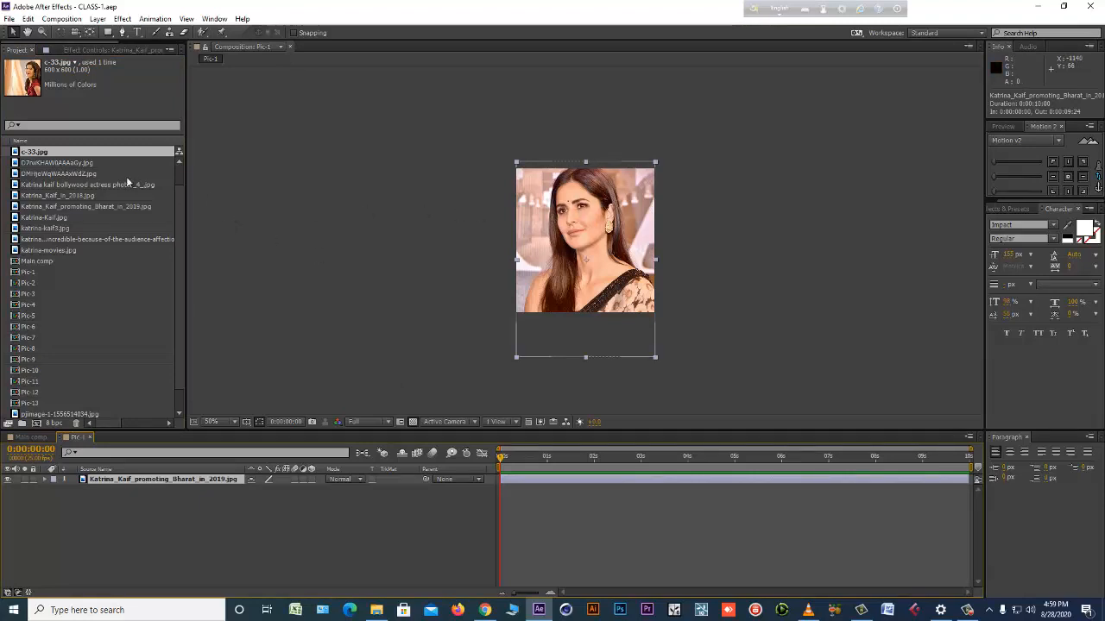
click(104, 174)
click(61, 207)
click(54, 250)
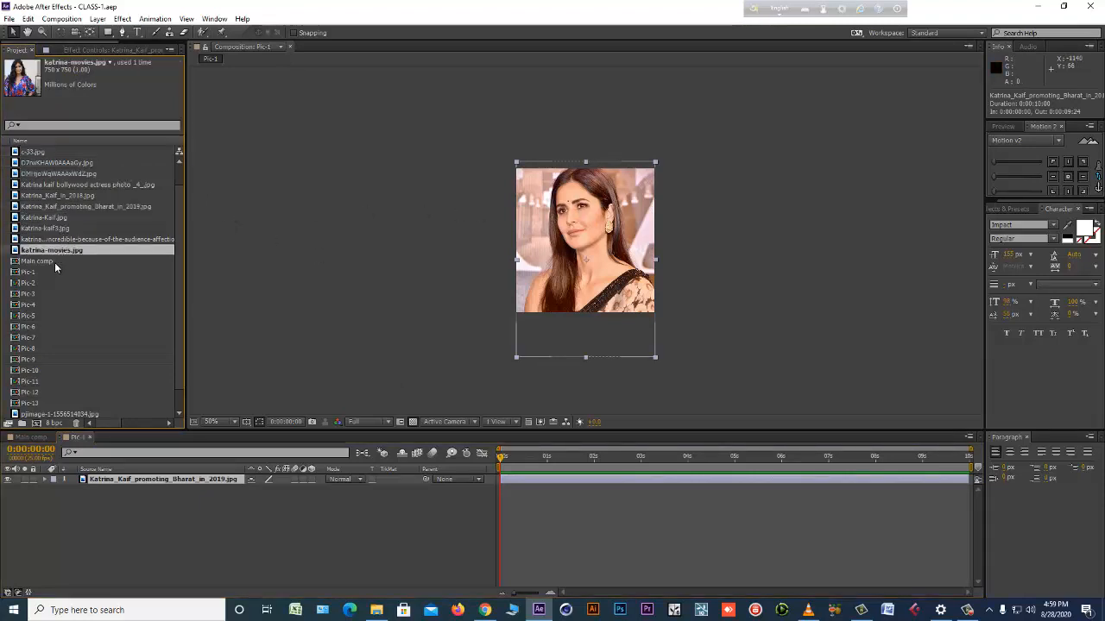
click(55, 197)
click(121, 478)
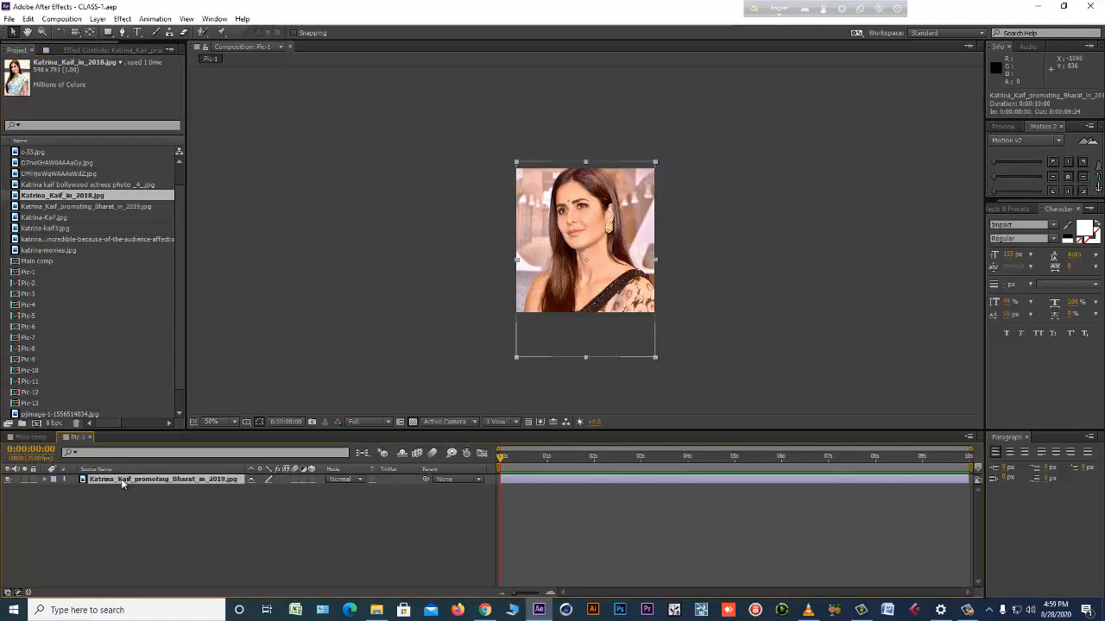
right_click(121, 478)
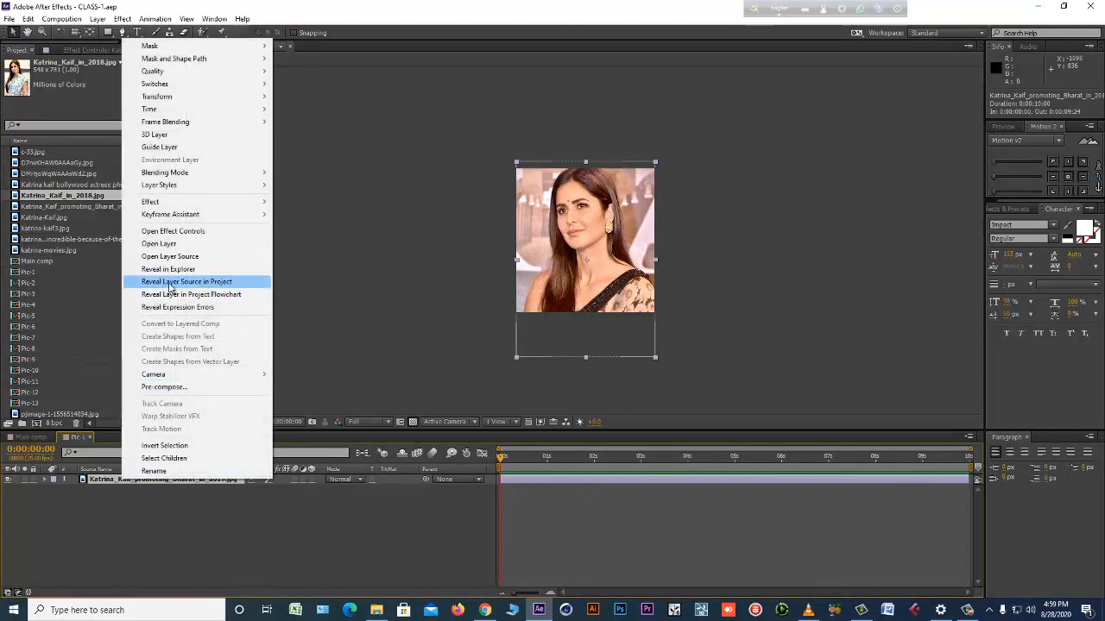
click(223, 282)
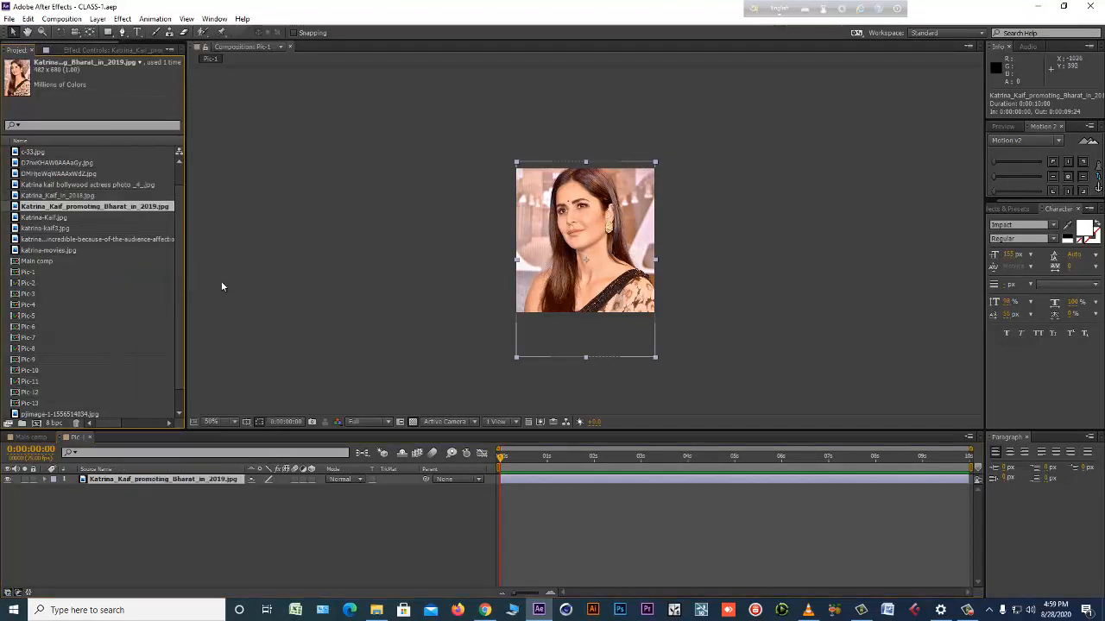
right_click(110, 205)
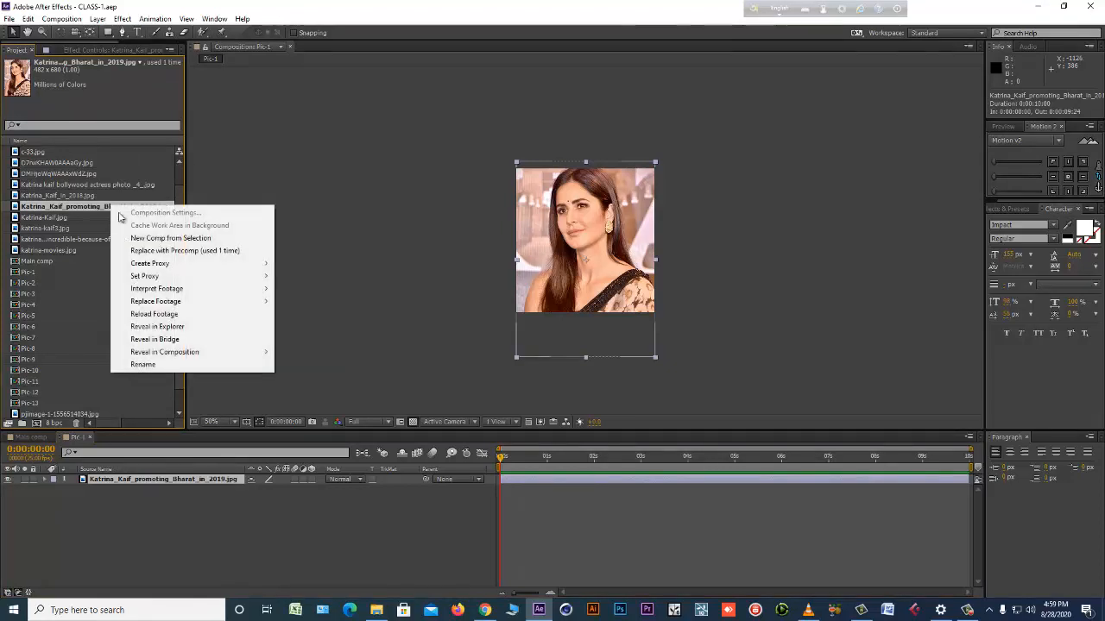
mouse_move(164, 304)
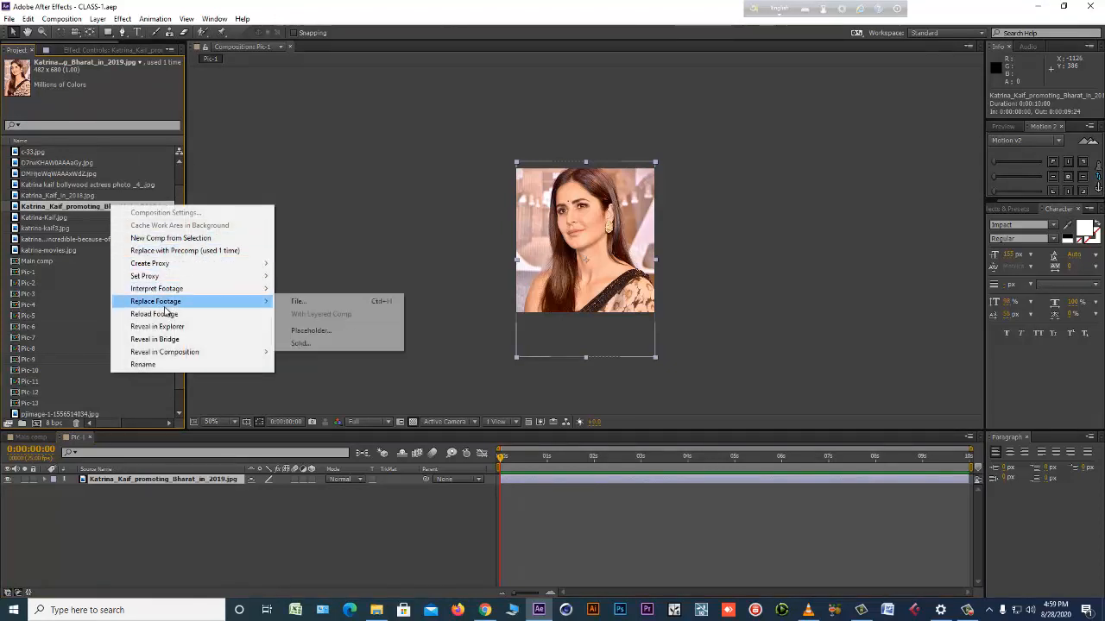
click(313, 302)
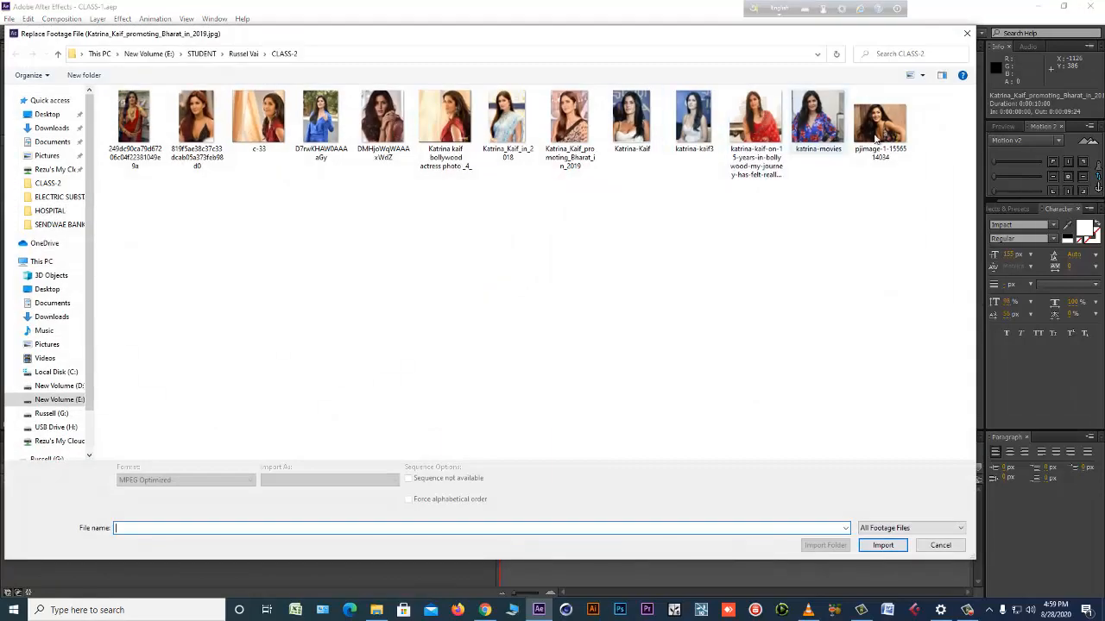
double_click(888, 149)
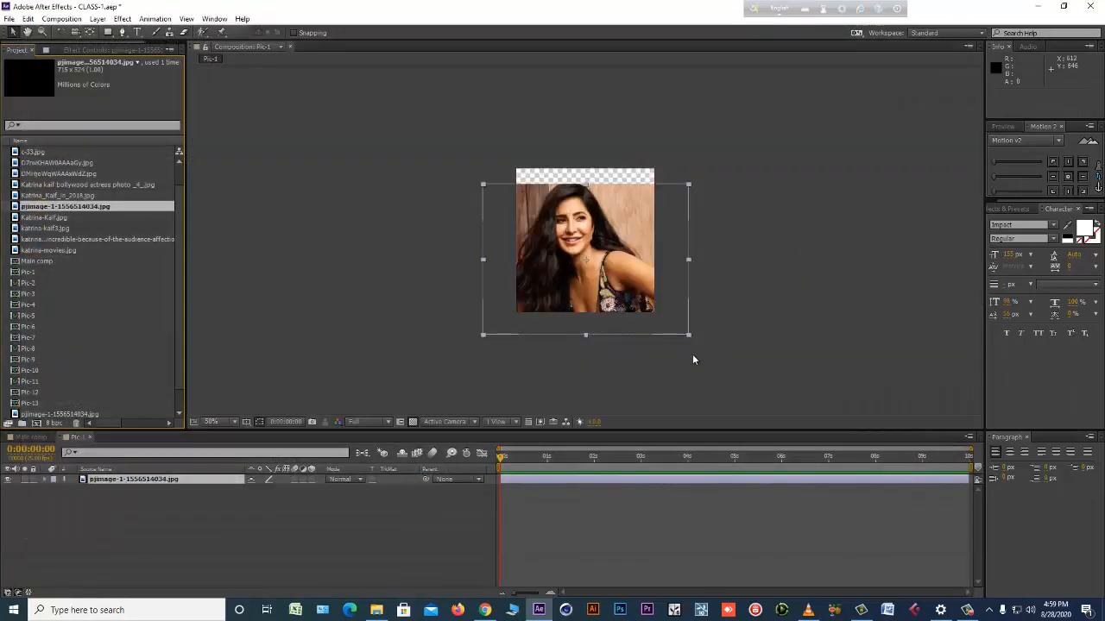
key(ctrl+z)
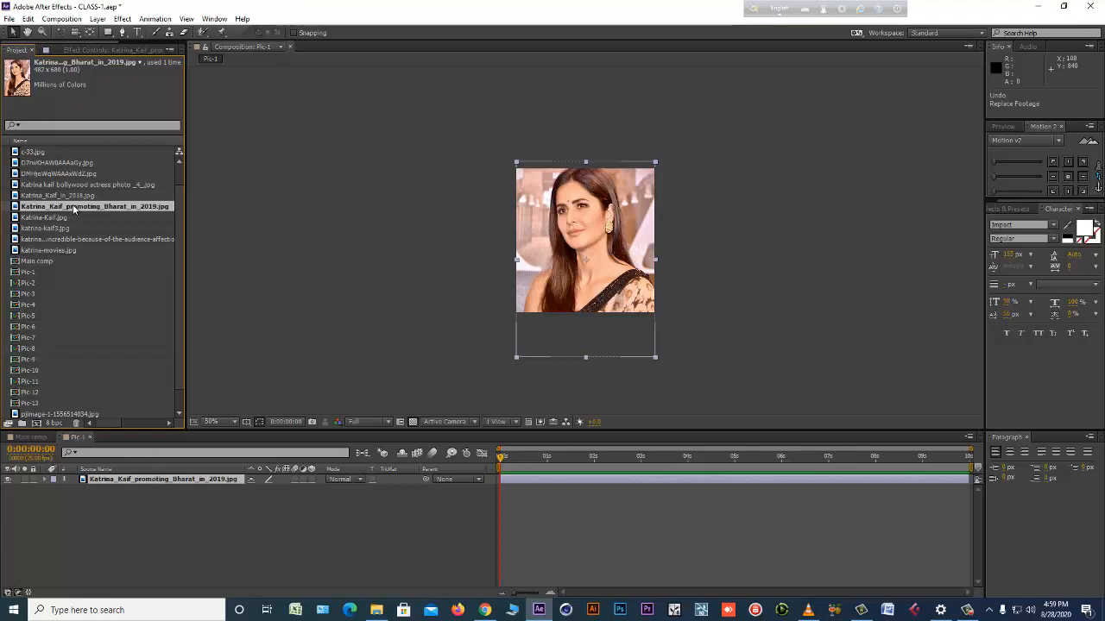
Rename Pic-1's source photo in the project as 1.
key(Return)
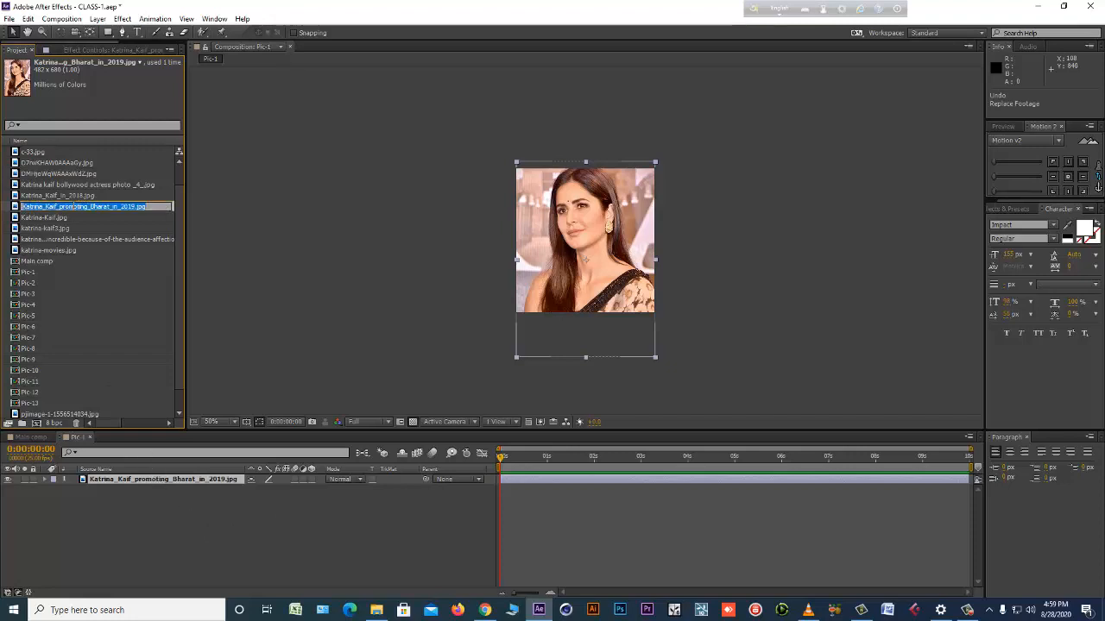
text(1)
key(Return)
Open Pic-2, reveal its photo layer's source in the project, and rename that footage as 2.
double_click(31, 304)
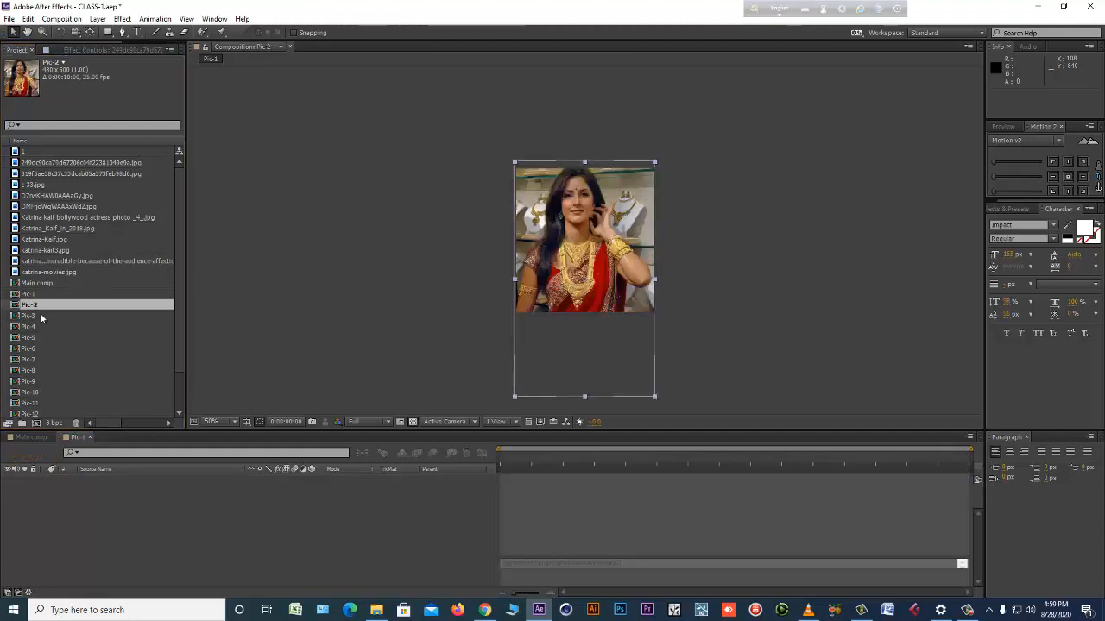
right_click(117, 482)
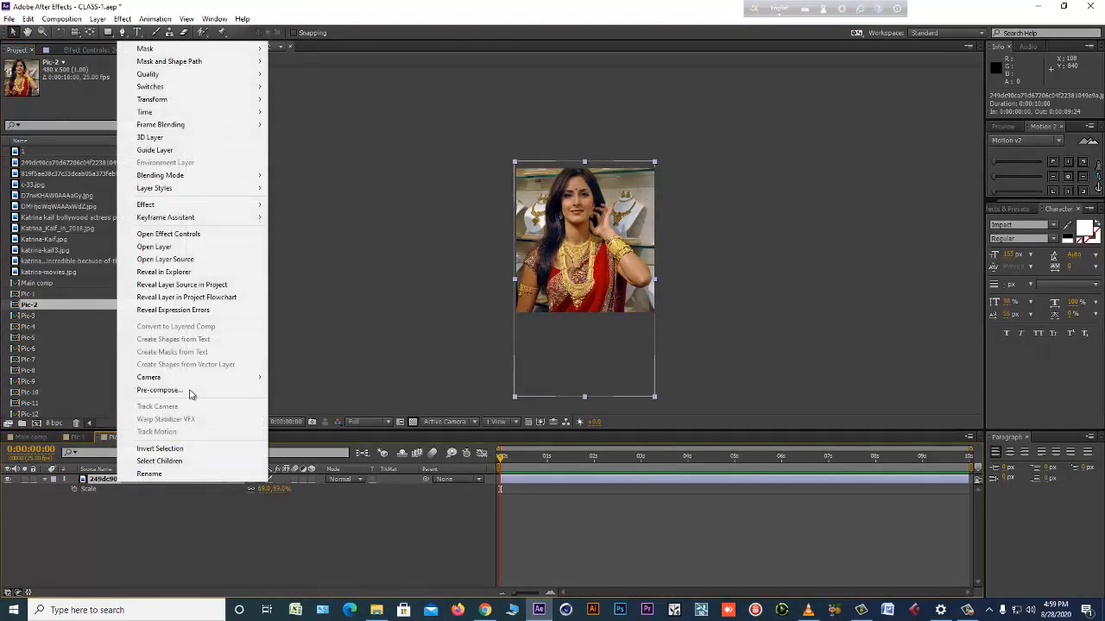
click(173, 285)
key(Return)
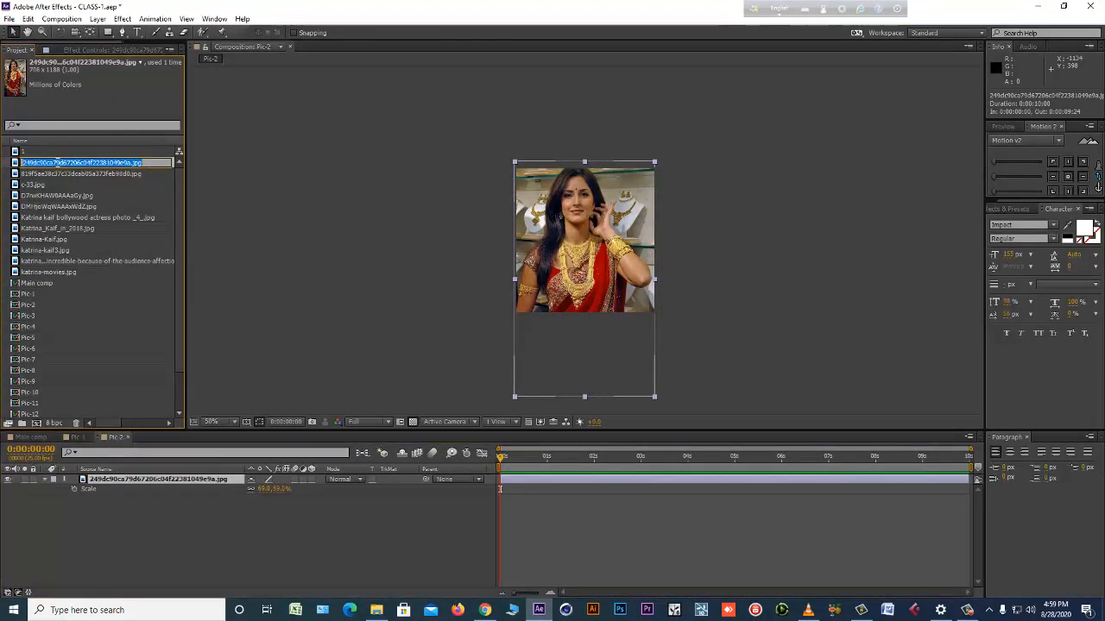
text(2)
key(Return)
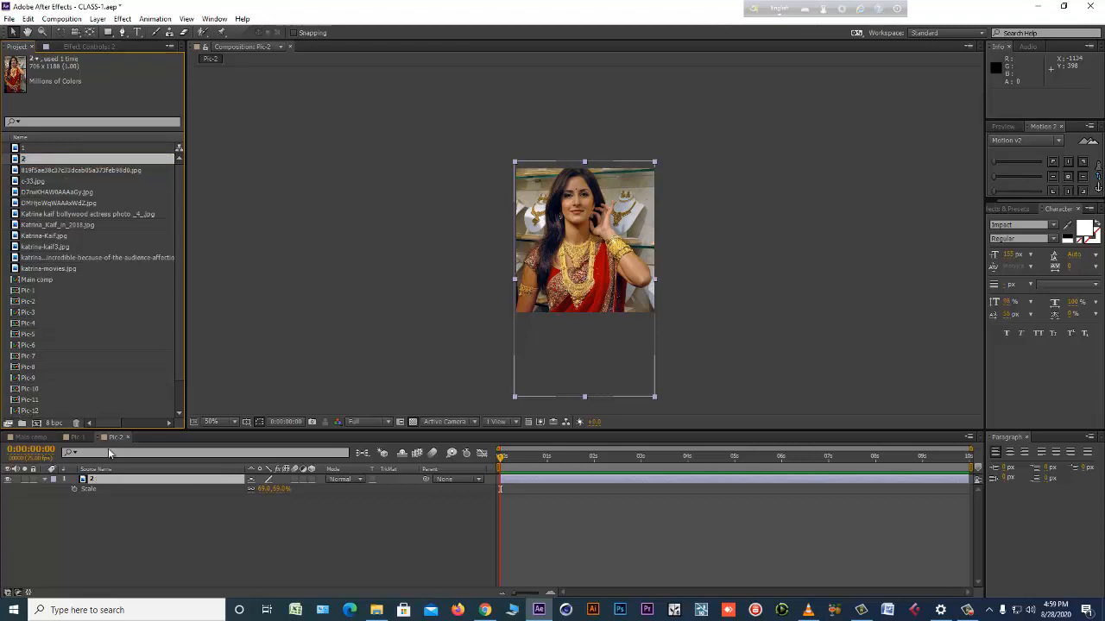
Open Pic-3, reveal its photo layer's source in the project, and rename that footage as 3.
double_click(29, 312)
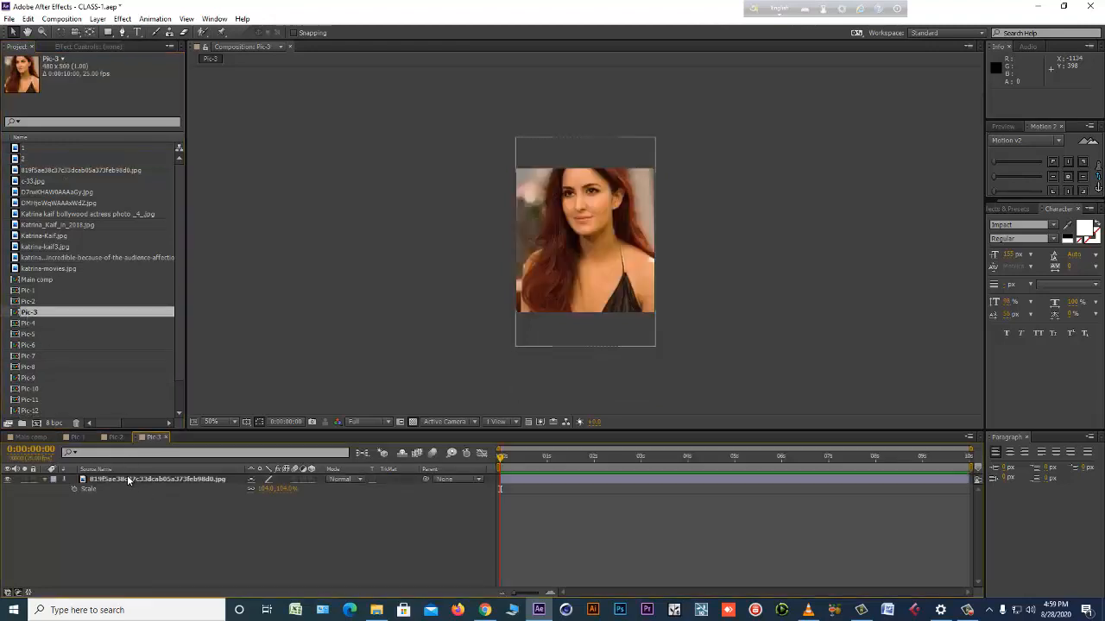
right_click(127, 476)
click(213, 279)
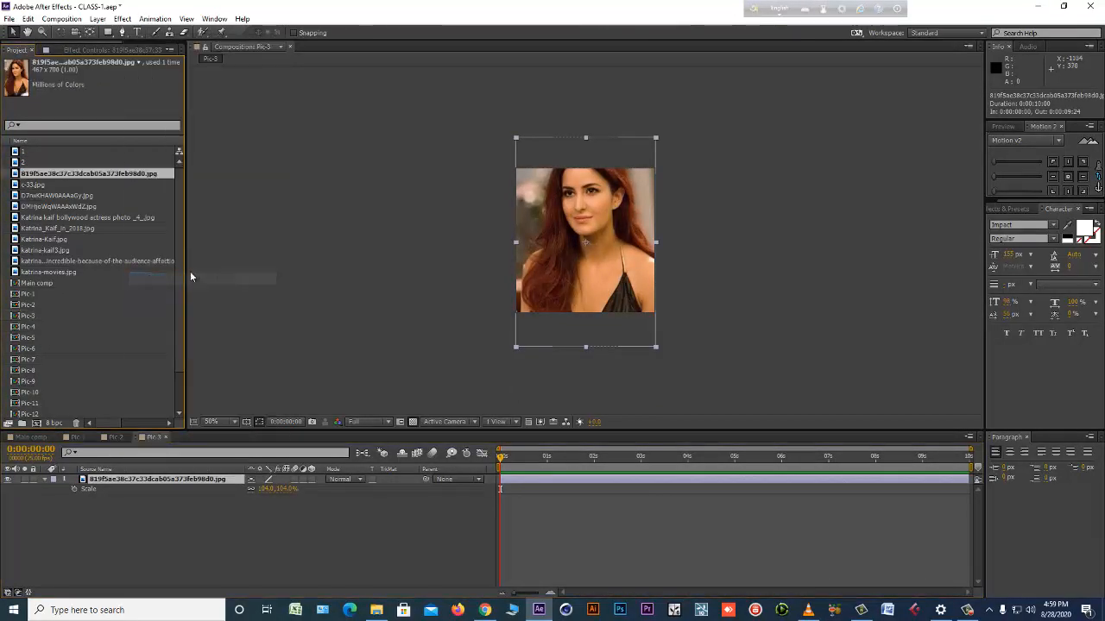
key(Return)
text(3)
key(Return)
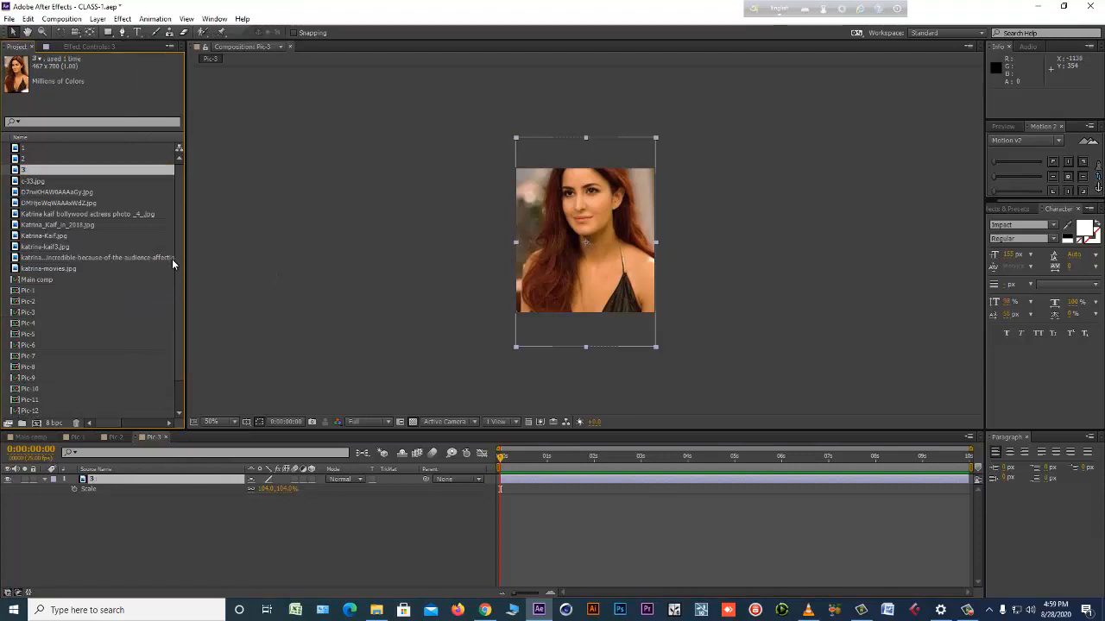
Open the Pic-4 composition and look over the renamed and remaining photo files in the project.
double_click(36, 322)
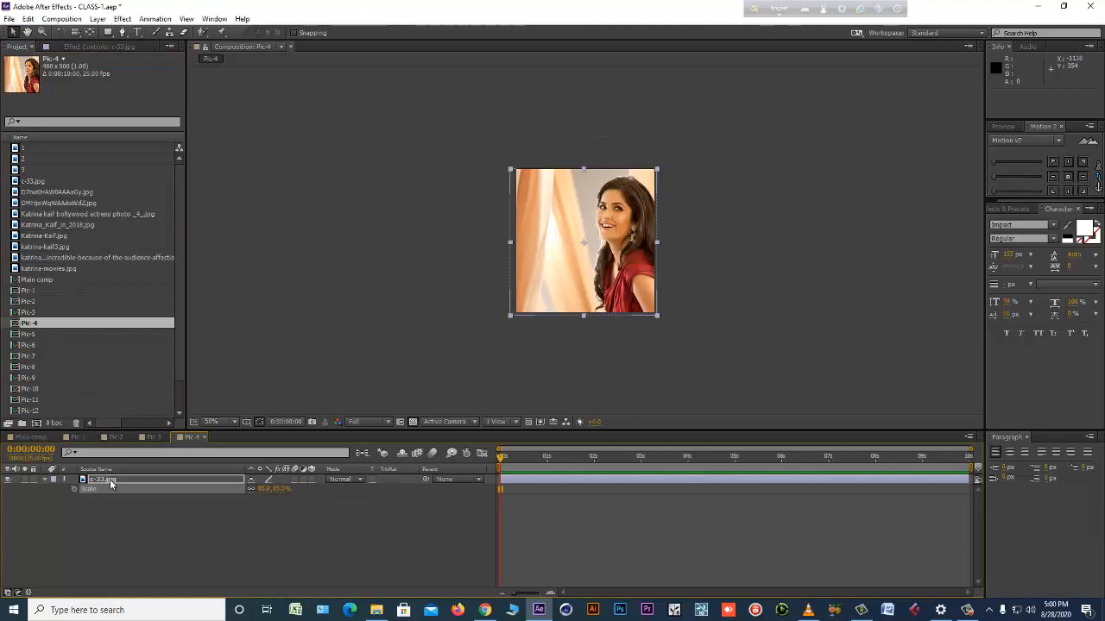
click(34, 161)
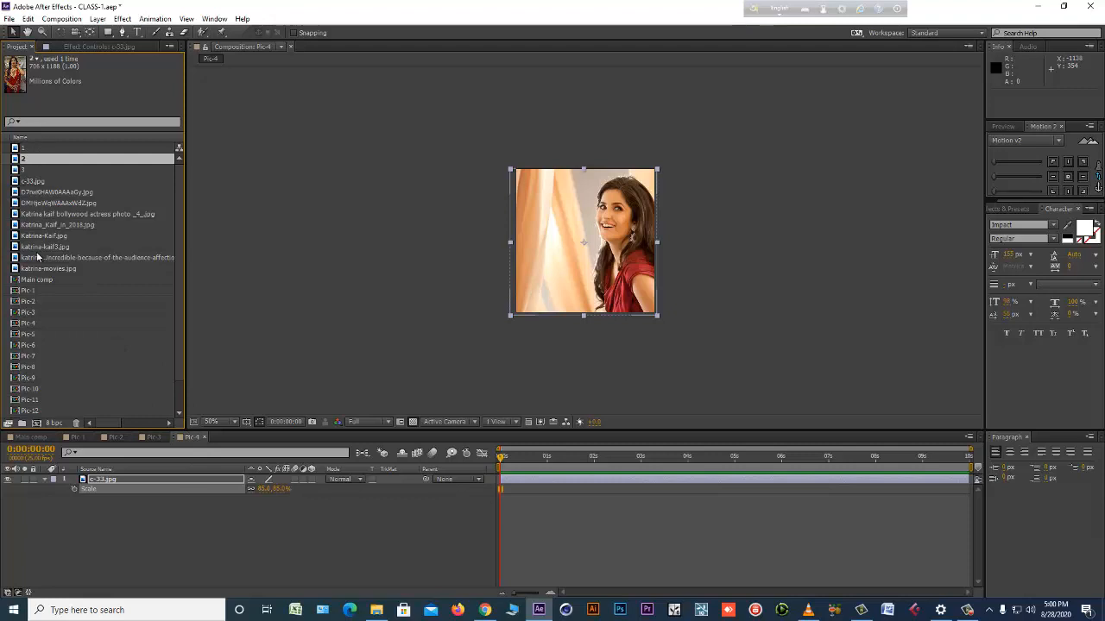
click(29, 205)
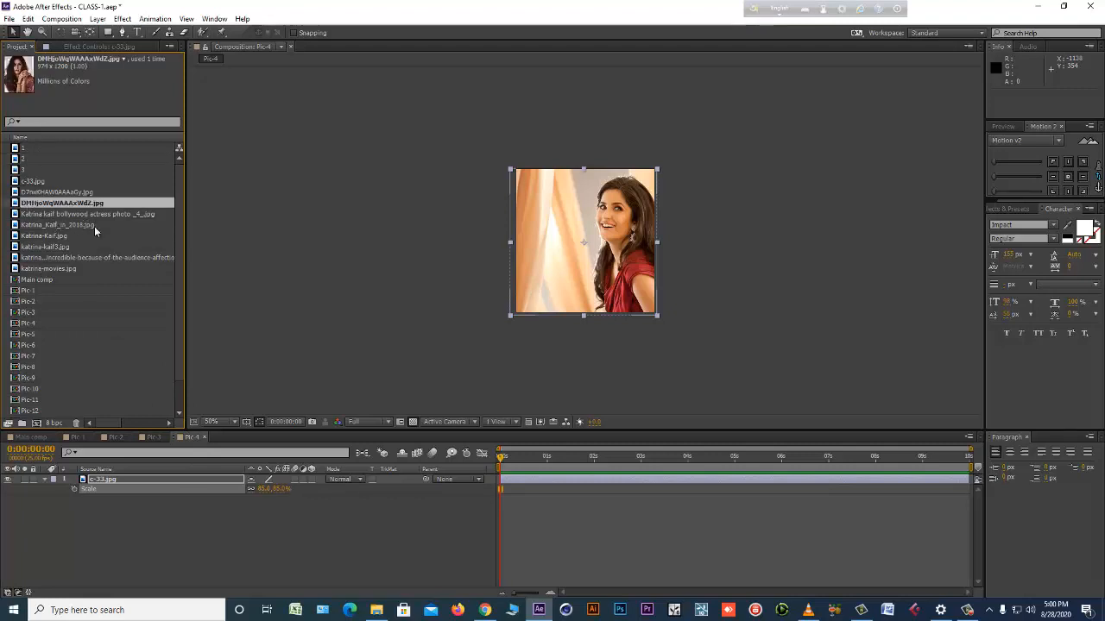
click(75, 237)
Create a project folder named PICTURE.
scroll(66, 349, down, 1)
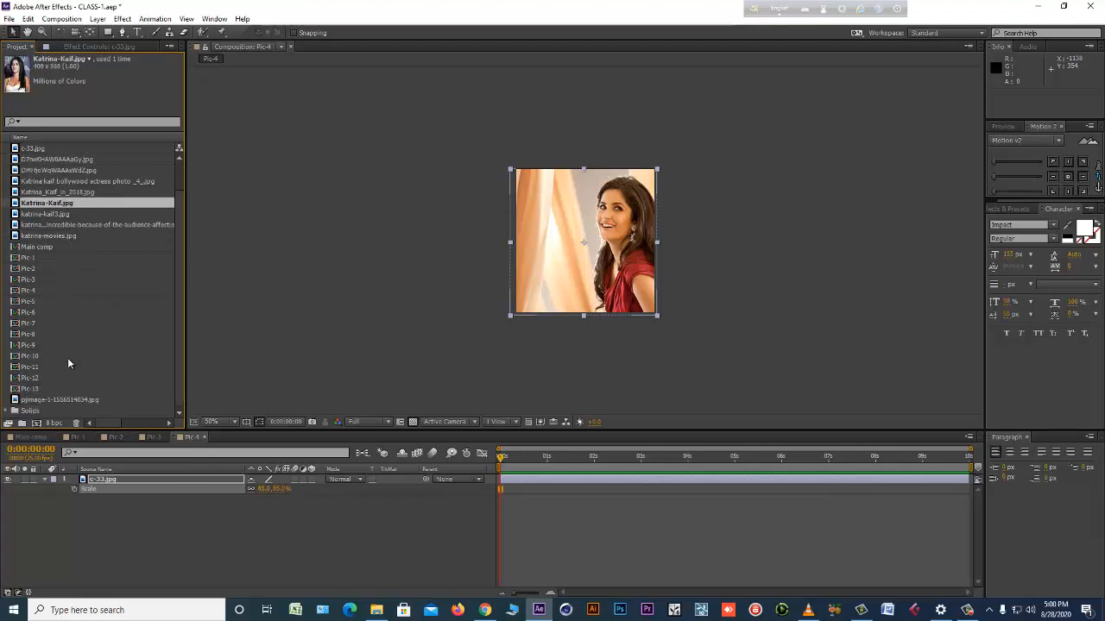
click(21, 422)
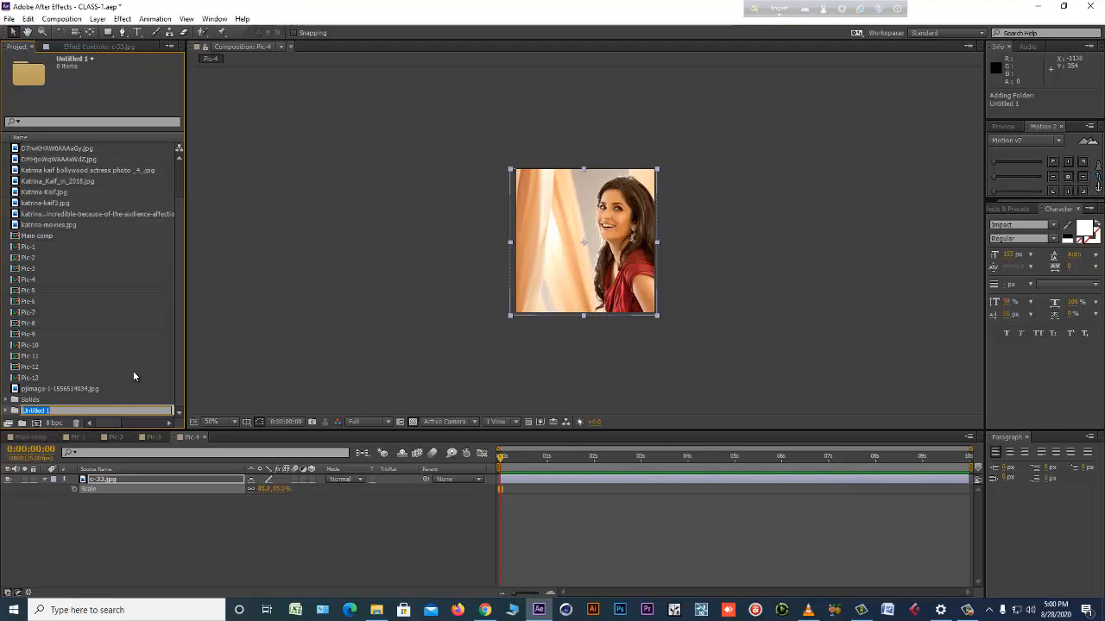
key(BackSpace)
text(PICTURE)
key(Return)
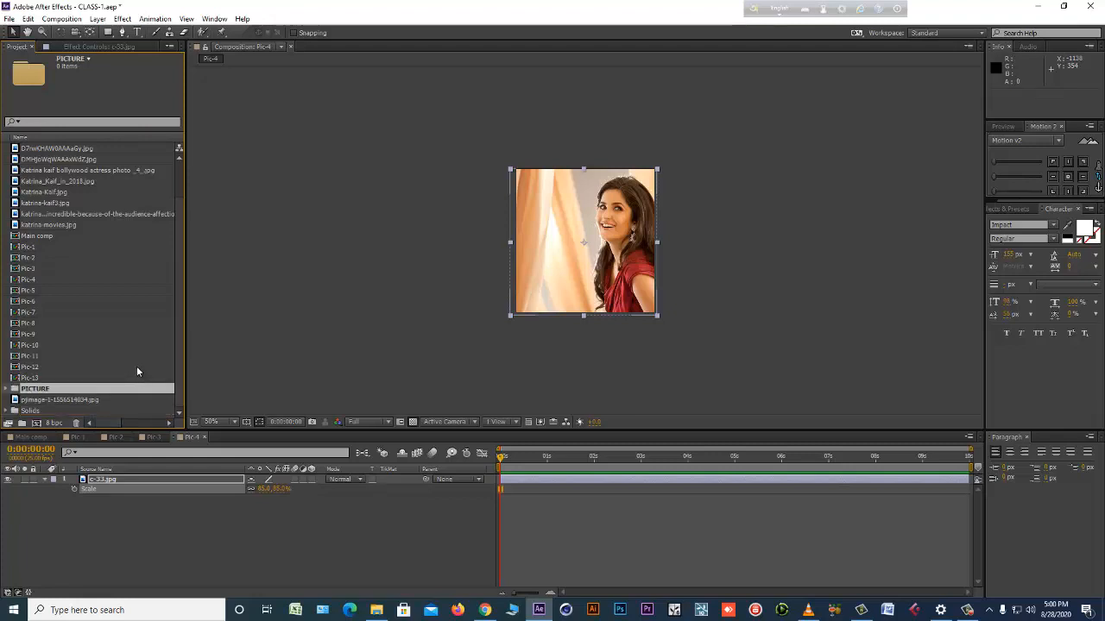
Move all the photo files, including 1, 2, 3, c-33.jpg and pjimage-1-1556514034.jpg, into the PICTURE folder.
click(47, 226)
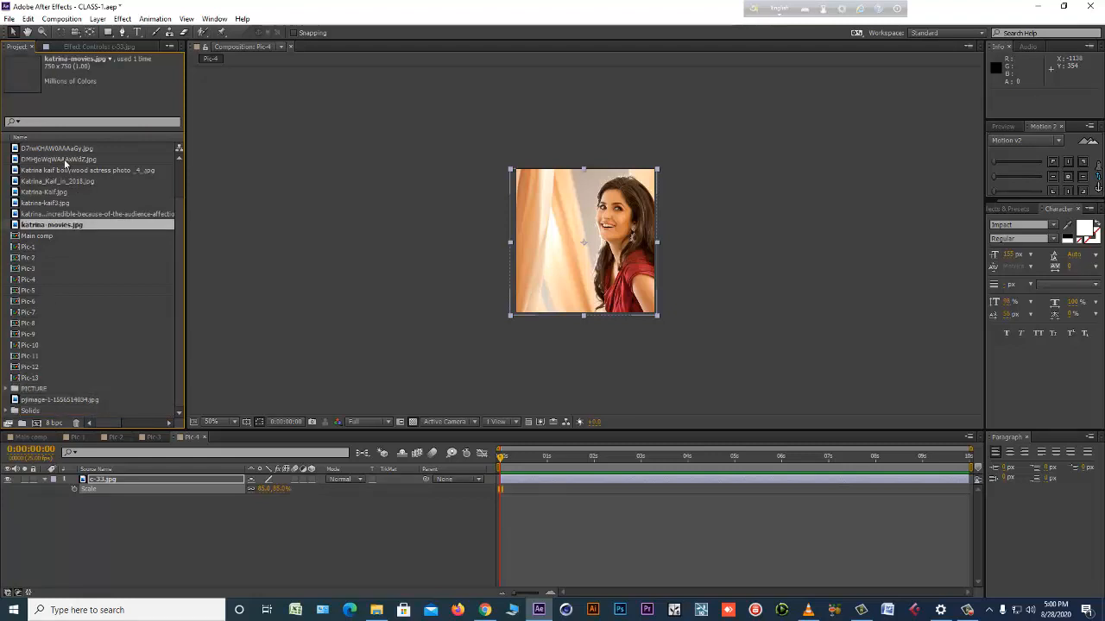
shift+click(67, 162)
shift+click(68, 148)
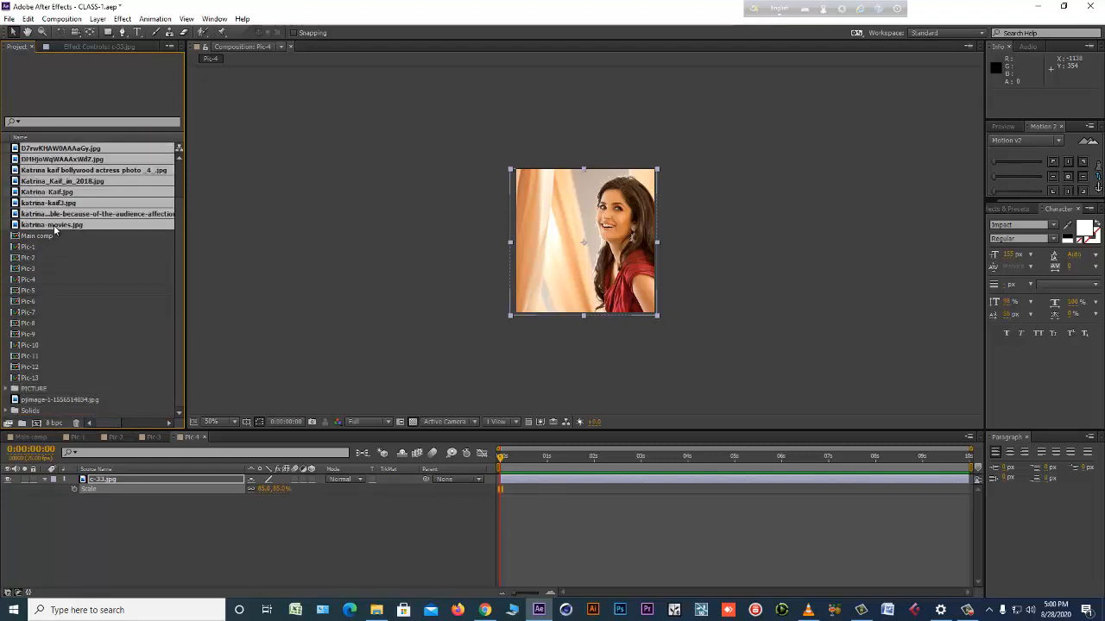
drag(53, 225, 39, 345)
click(51, 356)
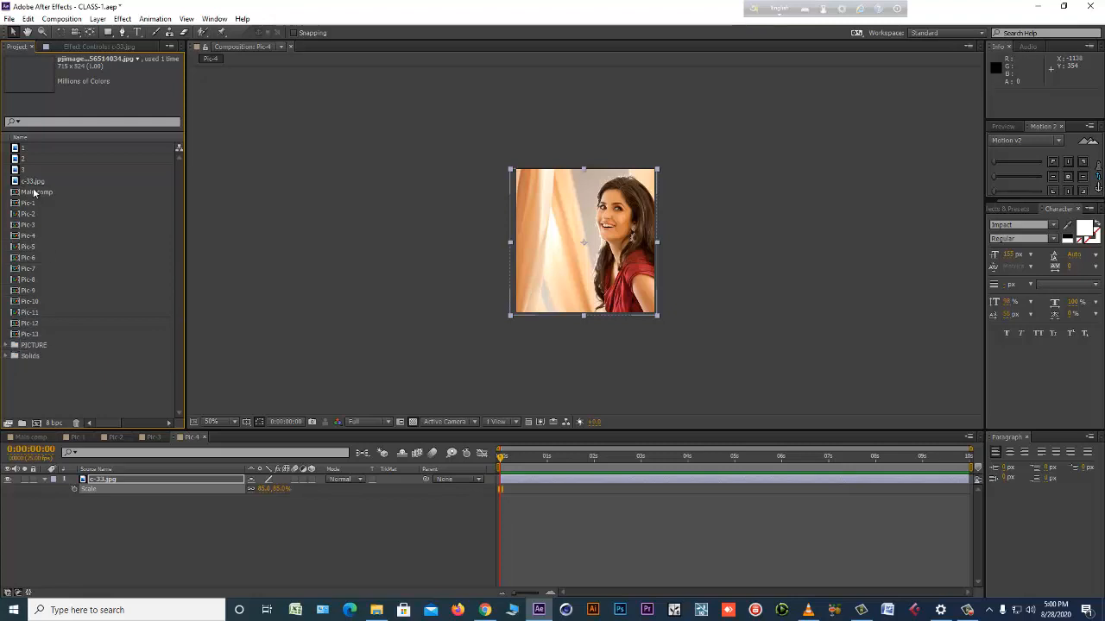
click(34, 182)
shift+click(32, 150)
drag(39, 183, 39, 345)
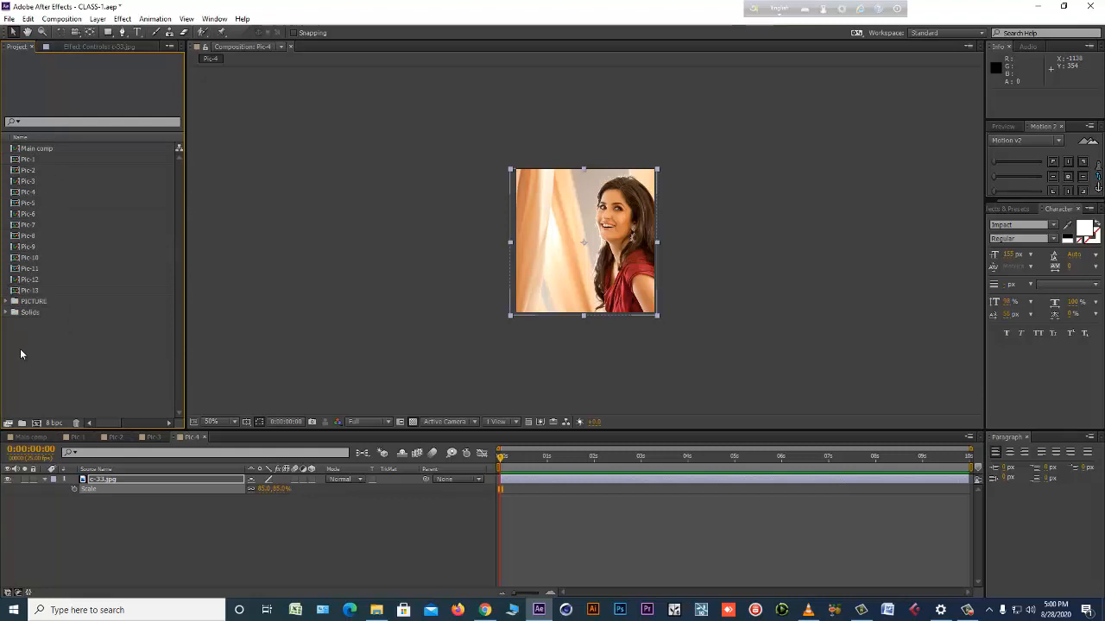
Create a project folder named COMP and move Main comp and Pic-1 through Pic-13 into it.
click(21, 423)
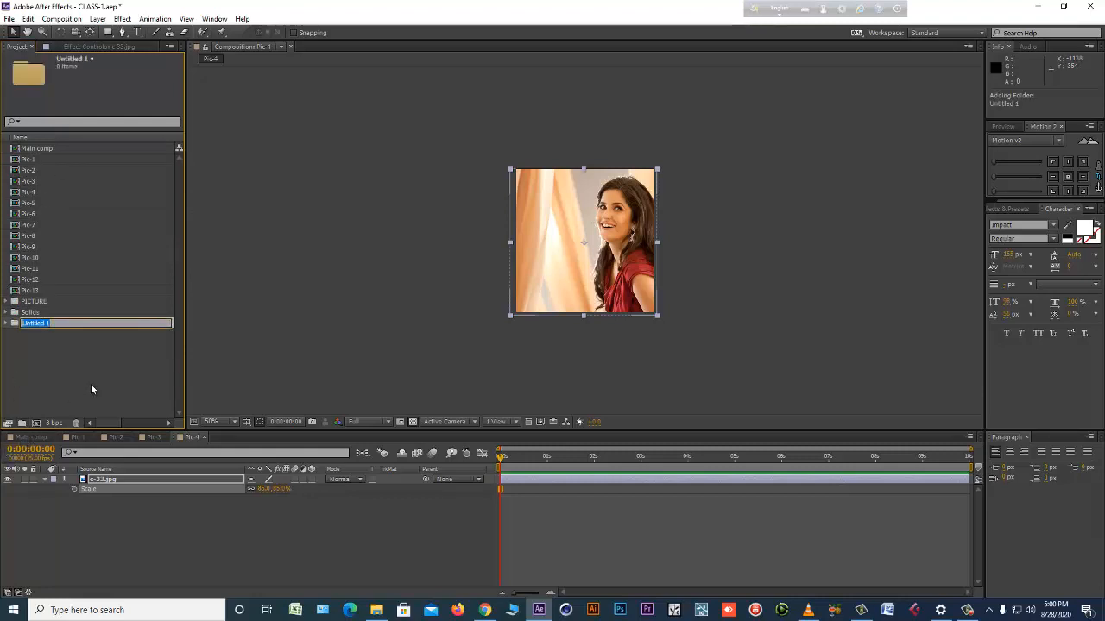
text(COMP)
click(43, 372)
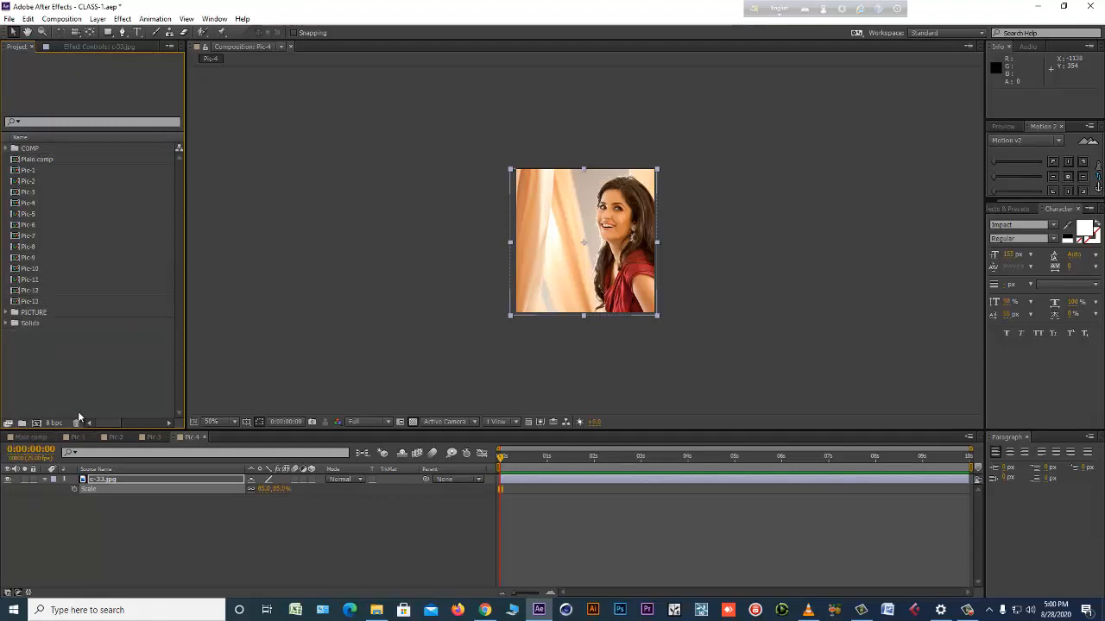
click(35, 160)
shift+click(26, 301)
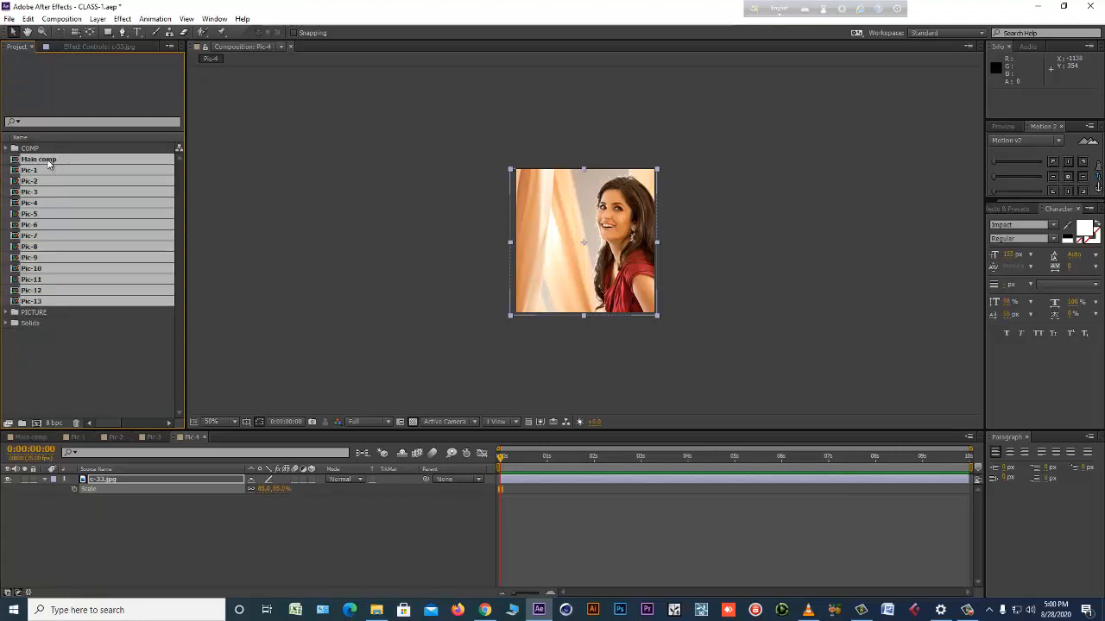
drag(48, 161, 46, 152)
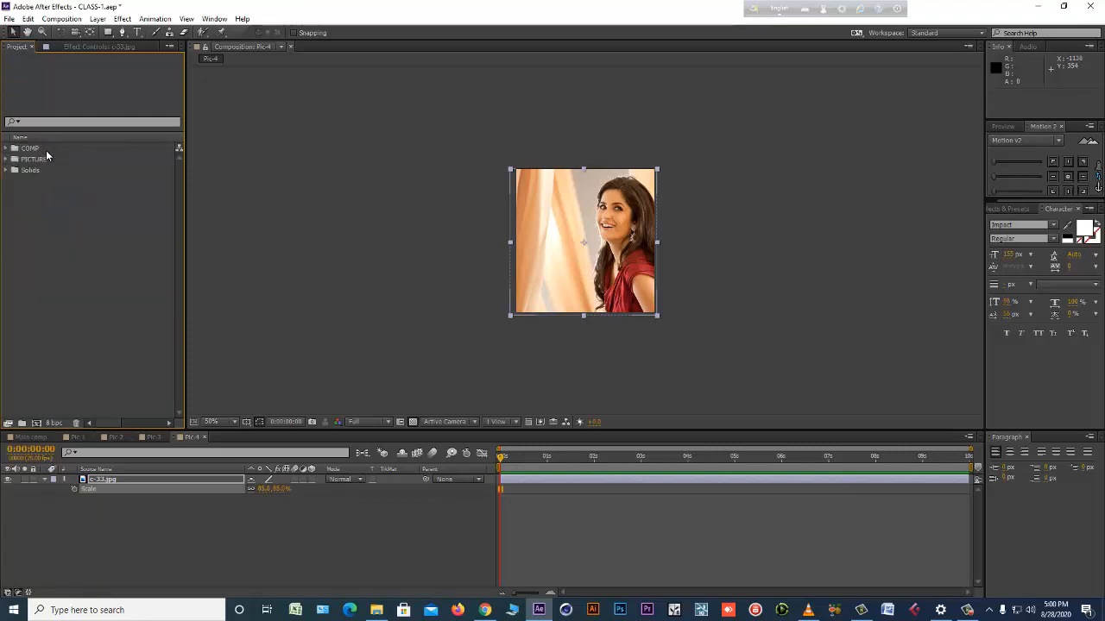
Dismiss the file import and create a project folder named Asset.
double_click(84, 280)
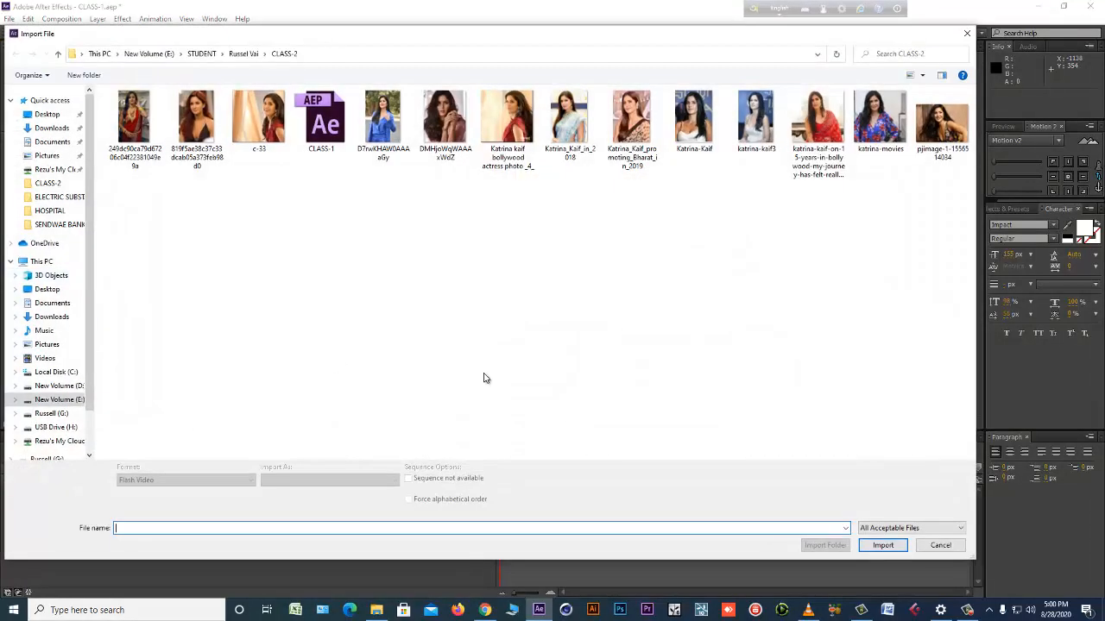
click(938, 543)
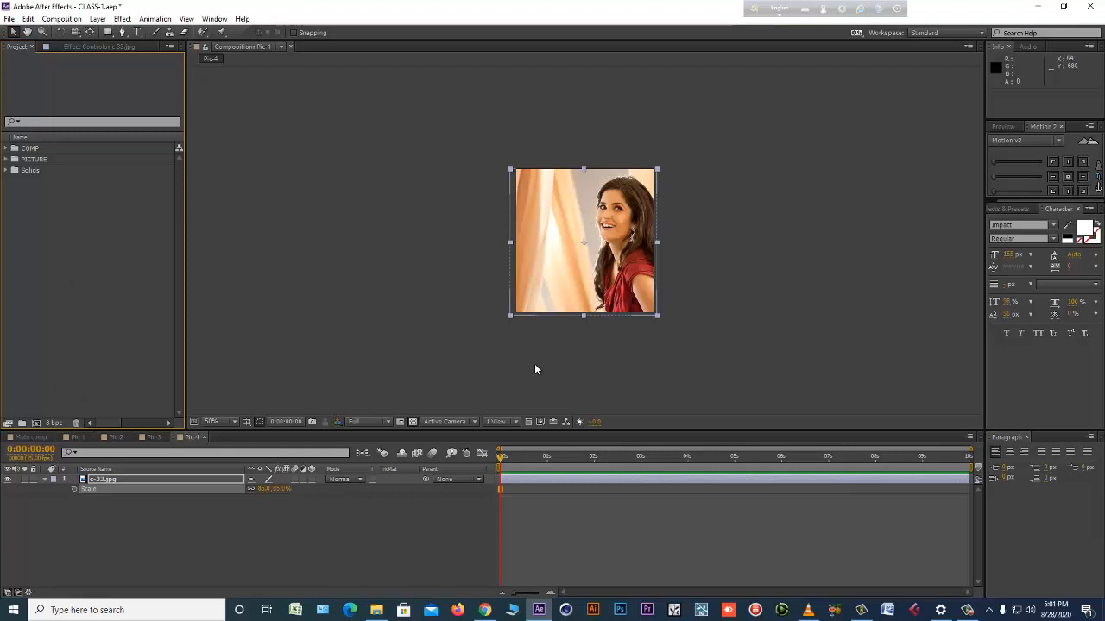
click(22, 424)
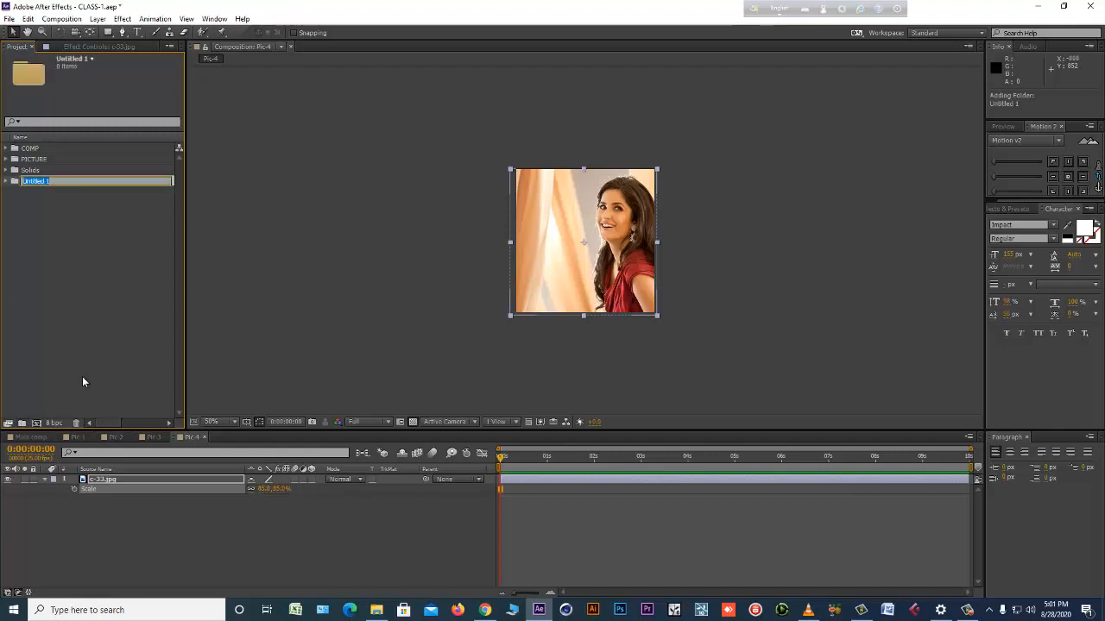
text(Asi)
key(Return)
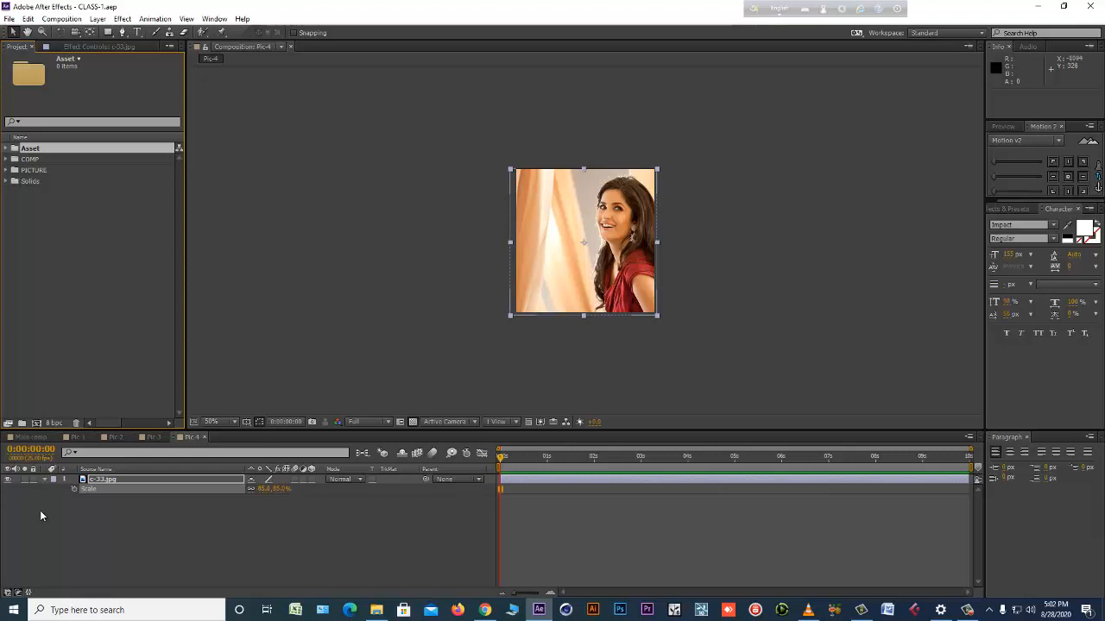
Close the open timelines of Pic-1 through Pic-4 so that only Main comp remains open.
click(39, 510)
click(35, 437)
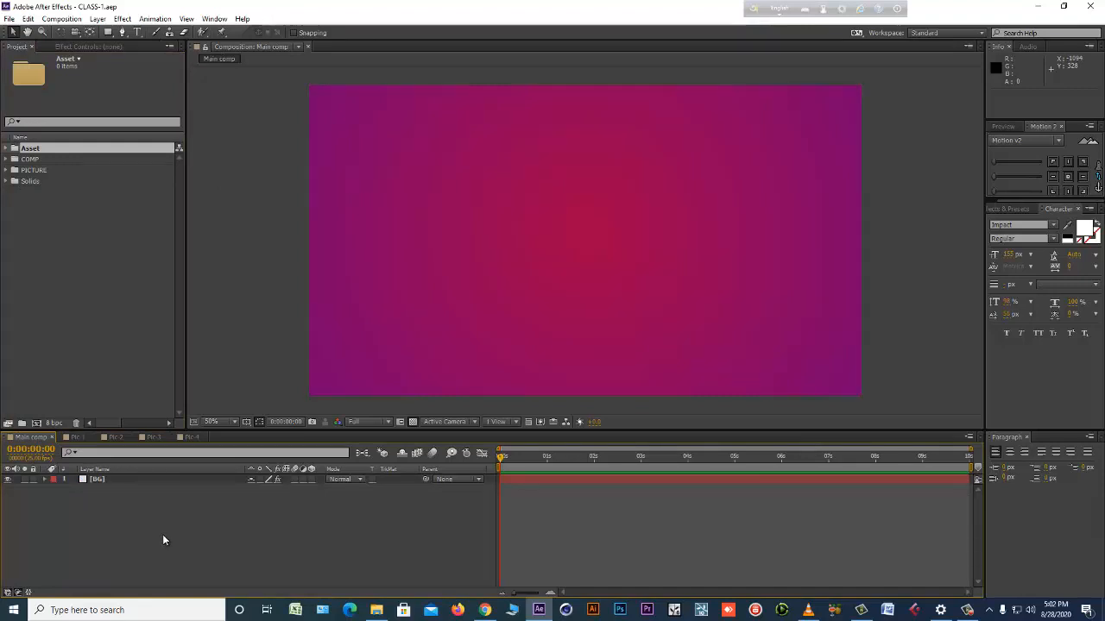
click(87, 437)
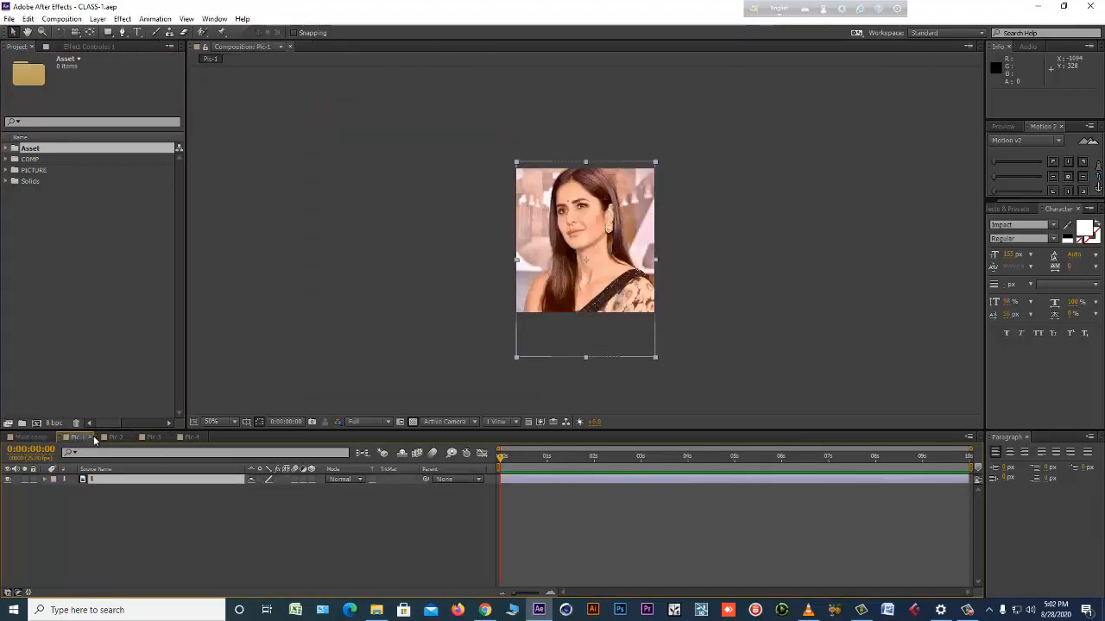
click(90, 437)
click(91, 438)
click(90, 438)
click(91, 437)
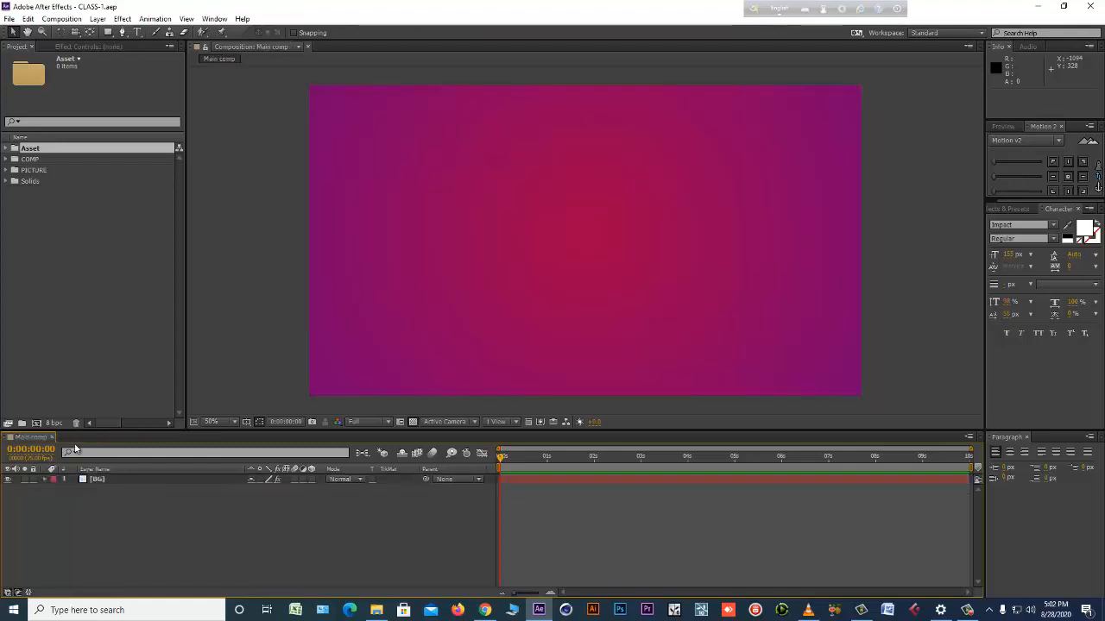
click(45, 478)
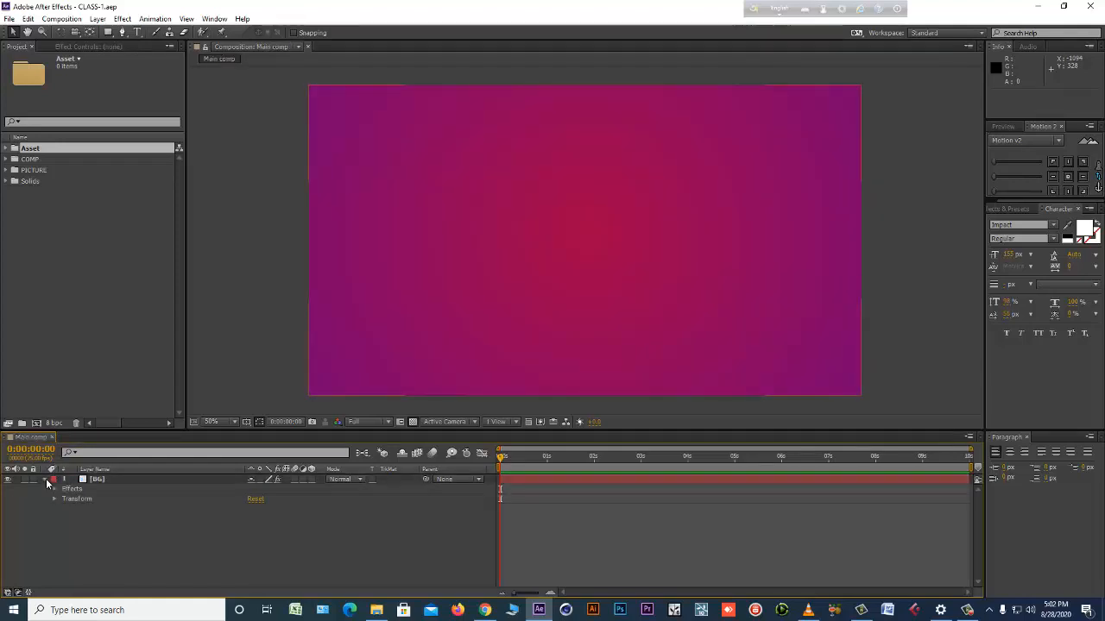
click(45, 478)
click(98, 480)
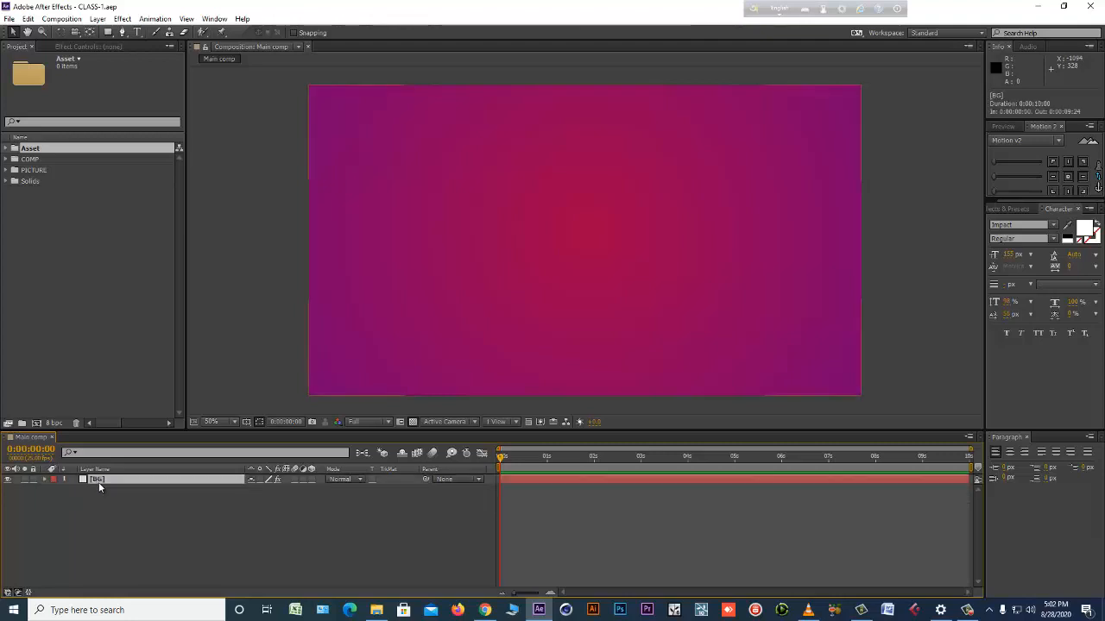
Add all thirteen compositions, Pic-1 through Pic-13, from the COMP folder to Main comp above the BG layer.
click(7, 170)
click(7, 170)
click(6, 160)
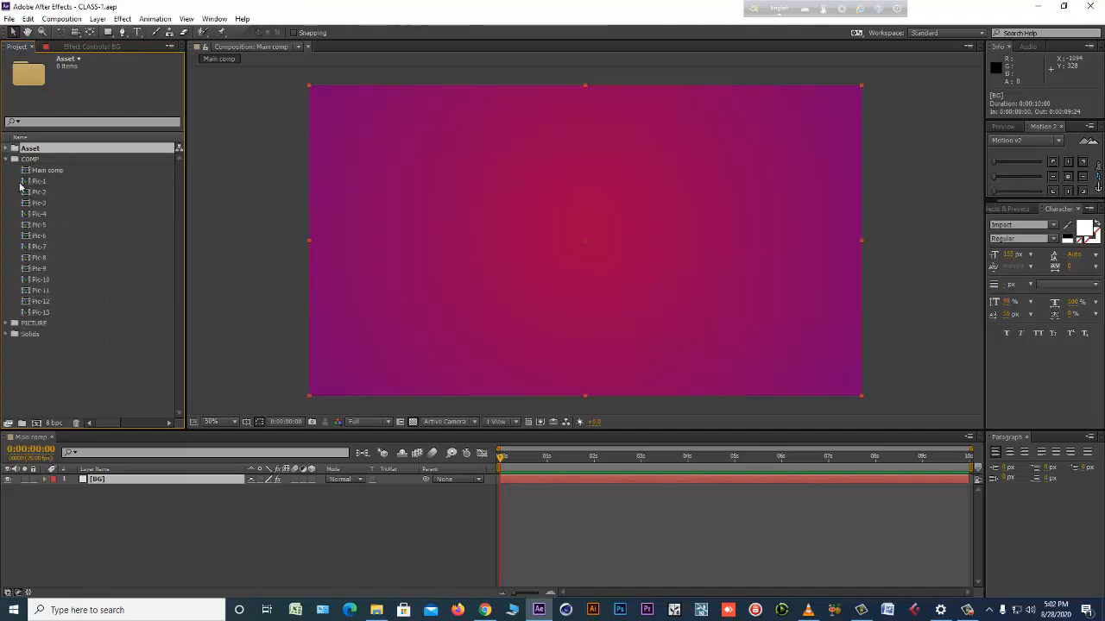
click(39, 182)
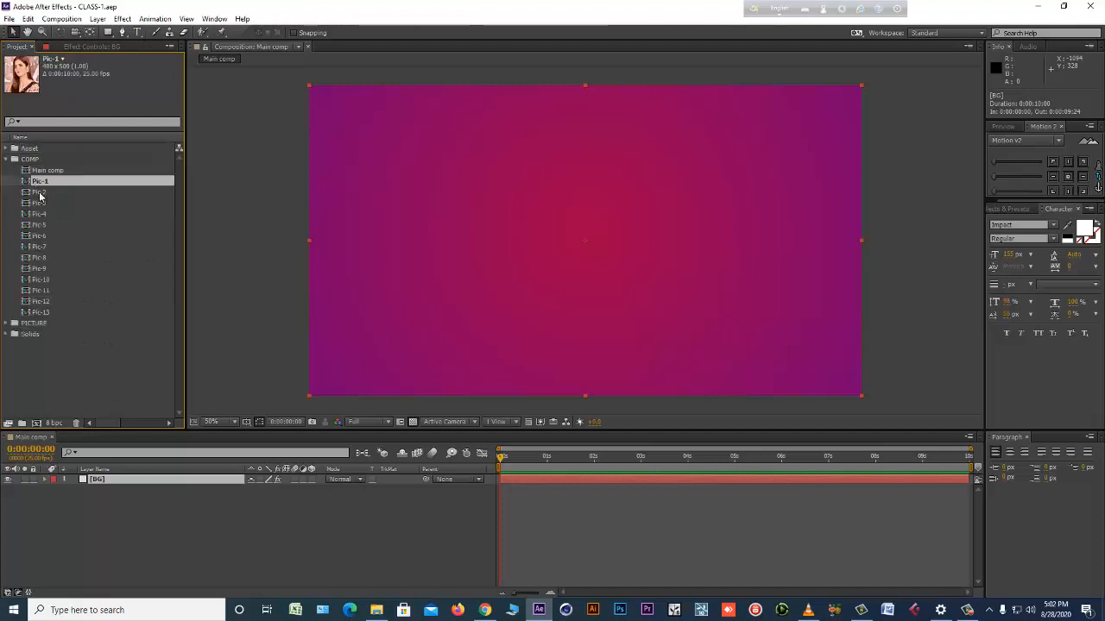
shift+click(48, 313)
drag(61, 183, 578, 231)
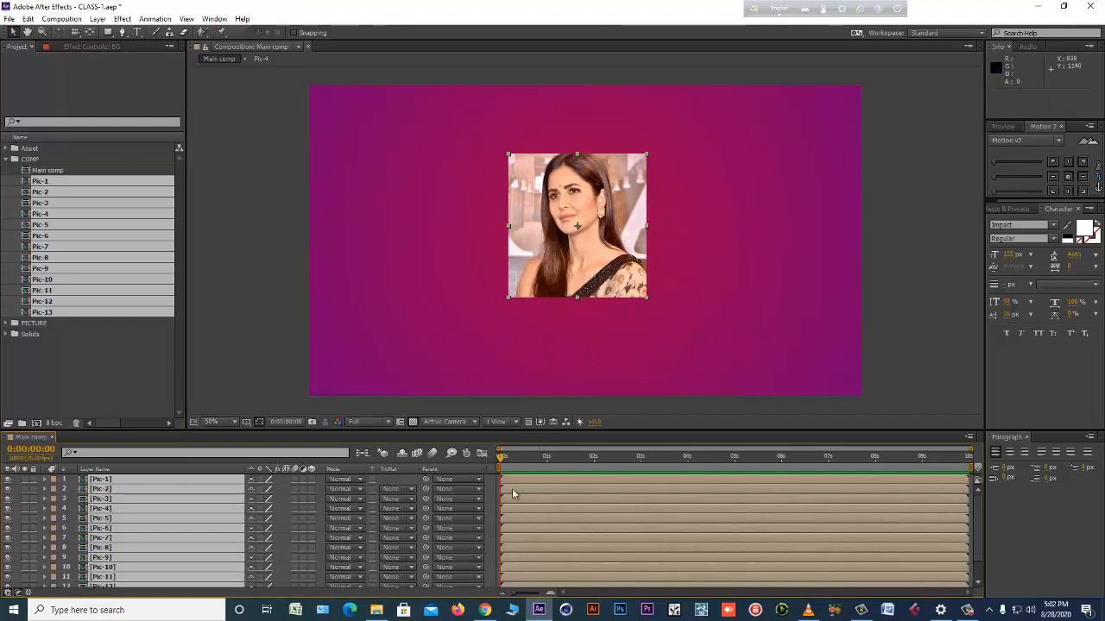
At 0:00:01:09, spread out three photo layers: Pic-1 at about 378, 484, Pic-2 near the frame's right side, and Pic-3 at about 1122, 500.
click(564, 457)
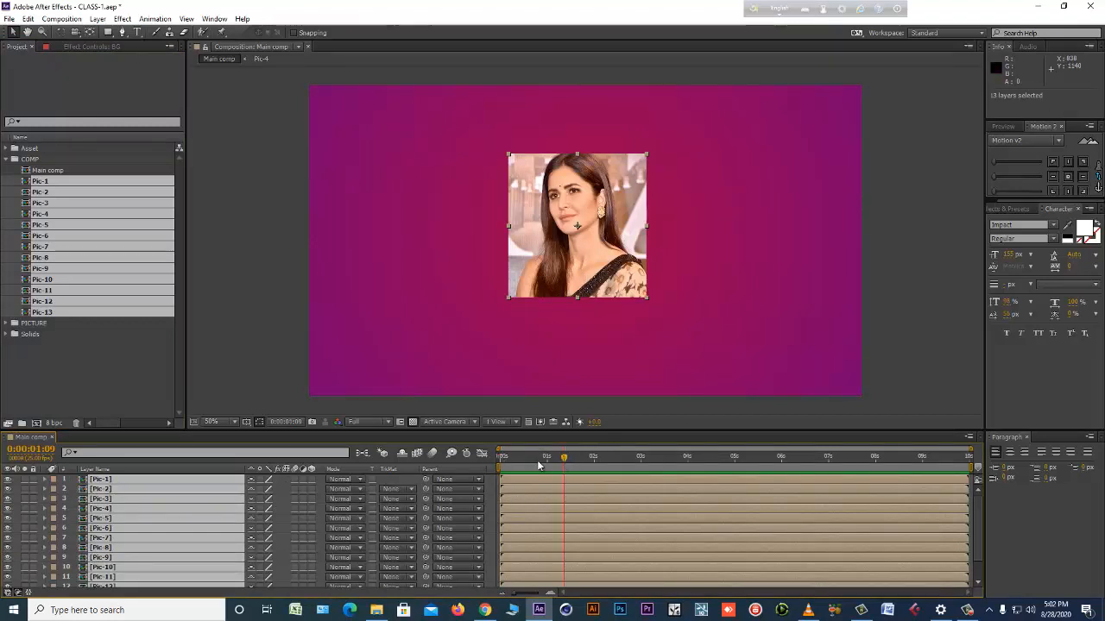
click(166, 479)
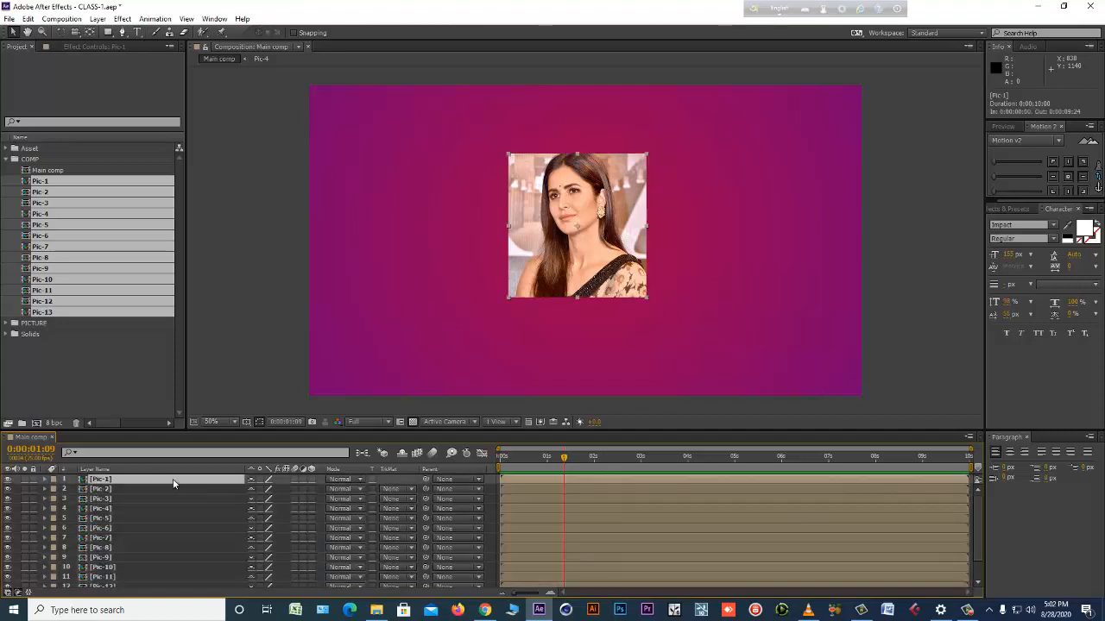
drag(555, 298, 398, 278)
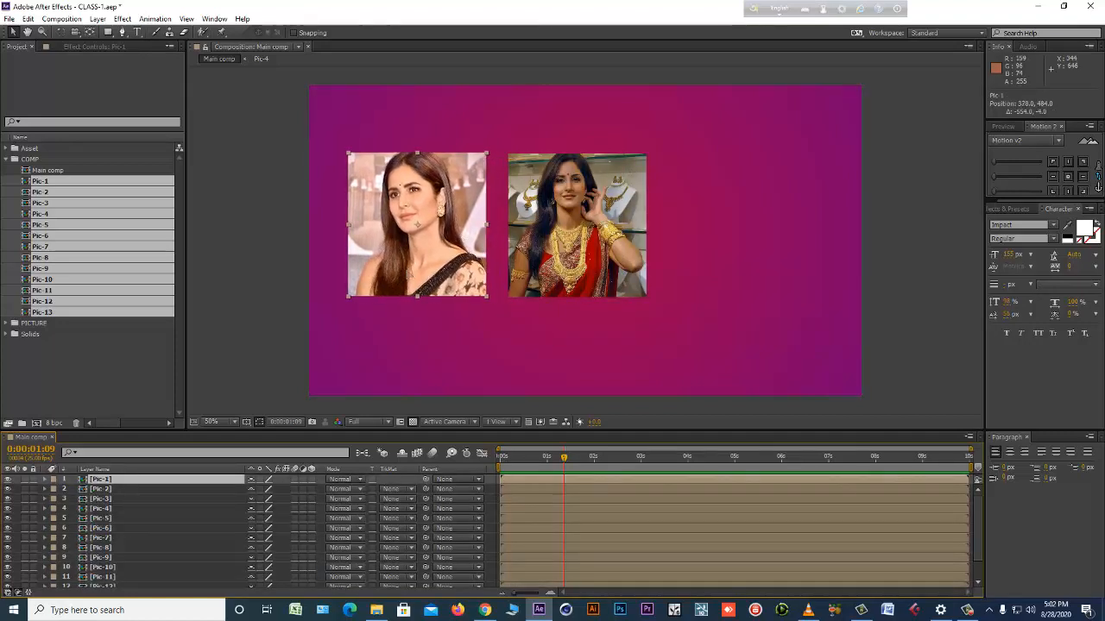
click(228, 489)
drag(542, 272, 705, 272)
click(227, 499)
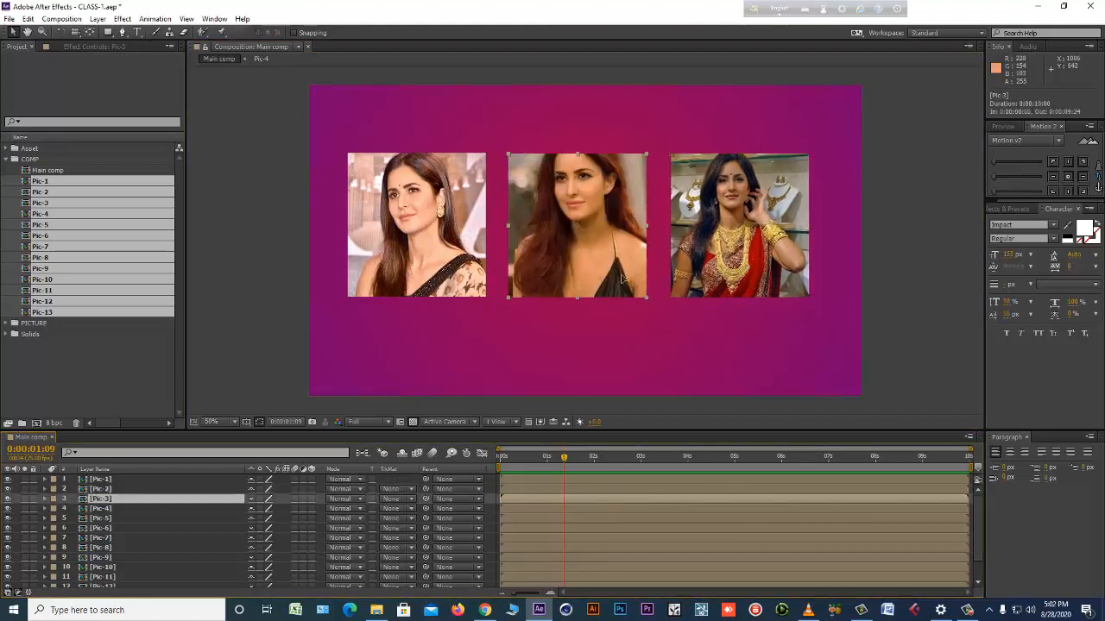
drag(600, 270, 655, 278)
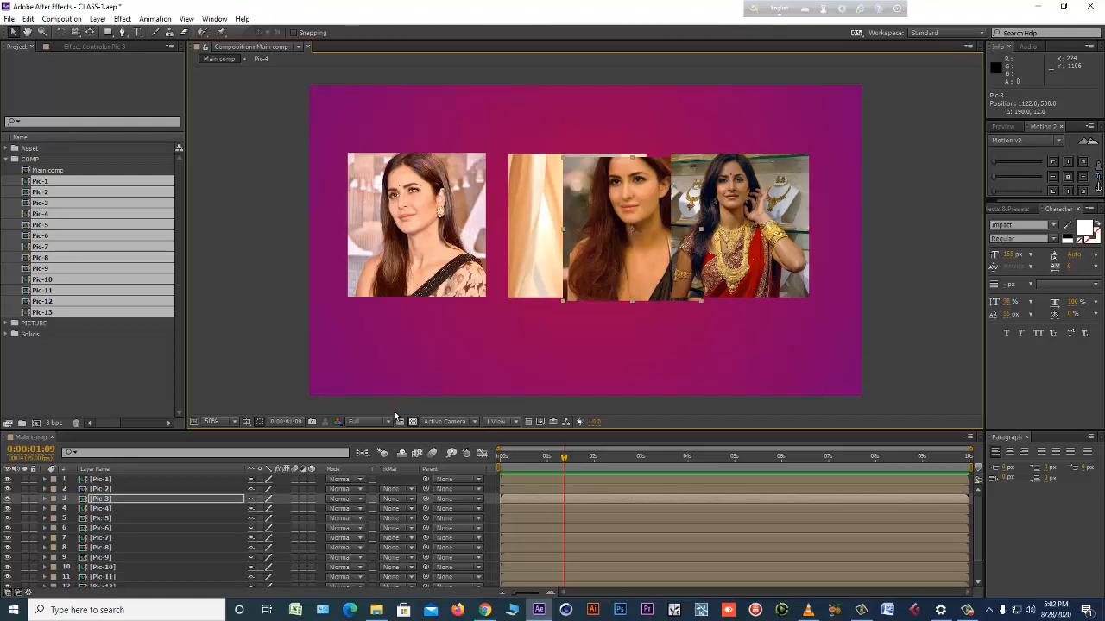
Display the composition in 4 Views and zoom out every view so the whole frame fits.
click(516, 423)
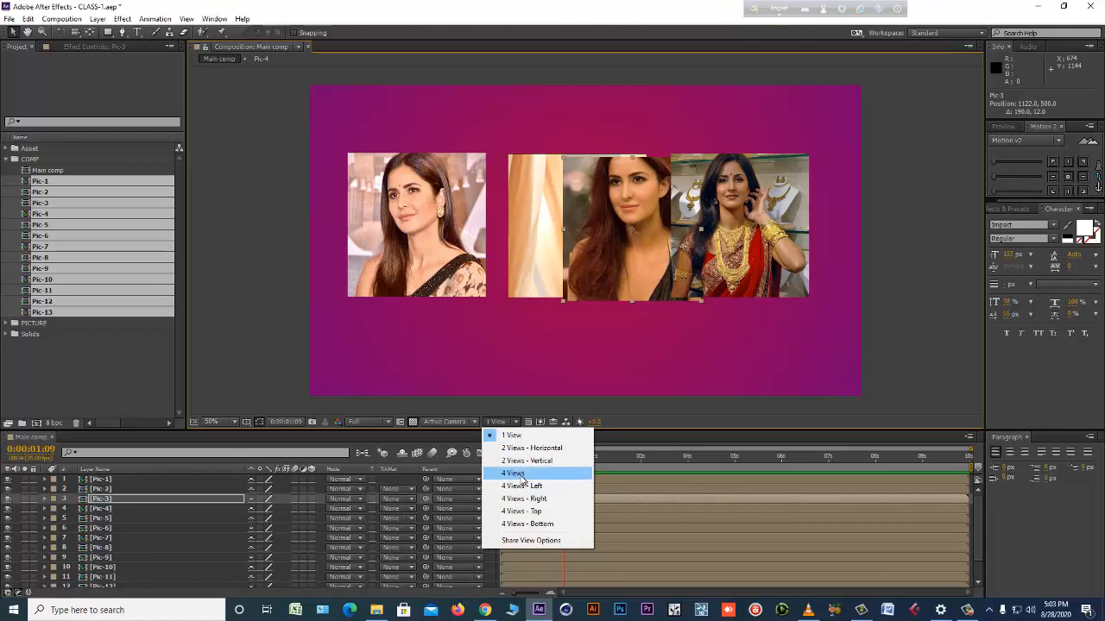
click(515, 473)
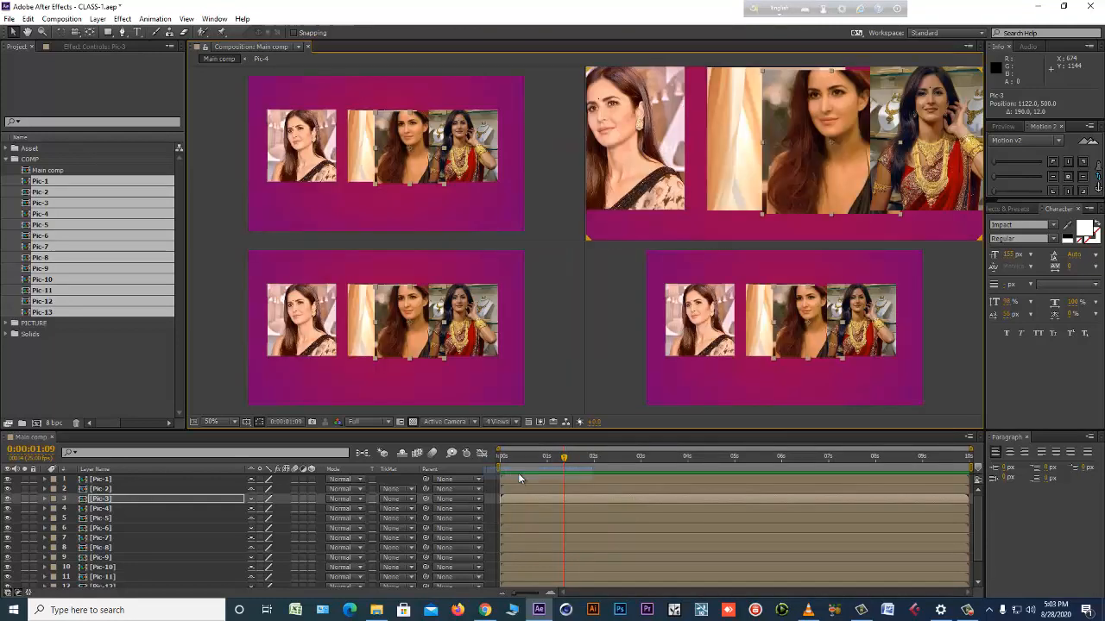
scroll(384, 197, down, 2)
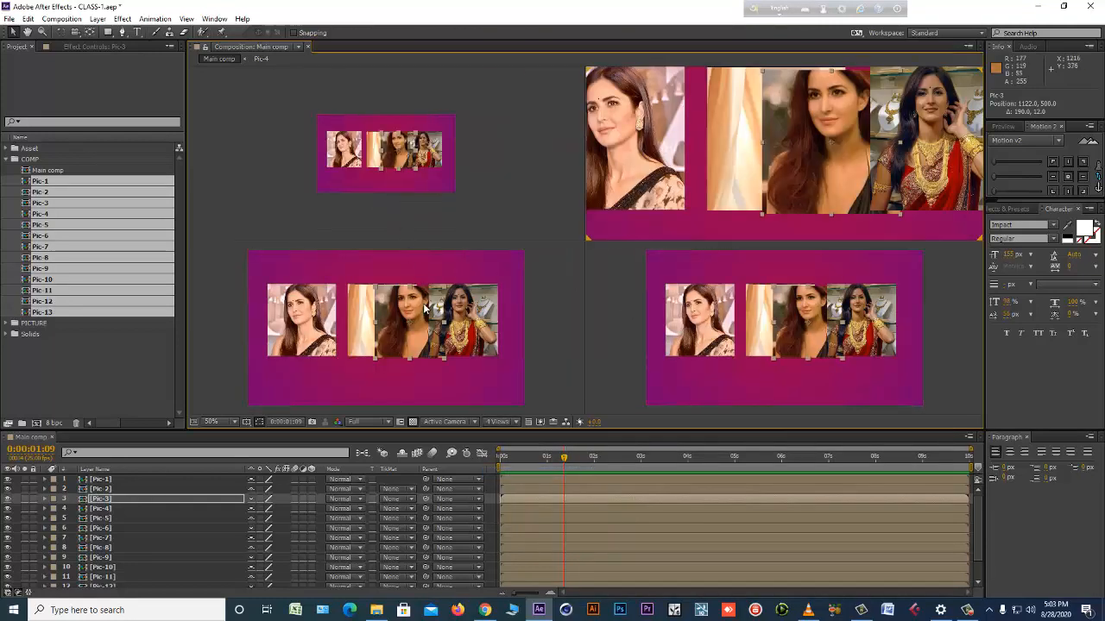
scroll(417, 272, down, 2)
scroll(744, 216, down, 2)
scroll(758, 306, down, 2)
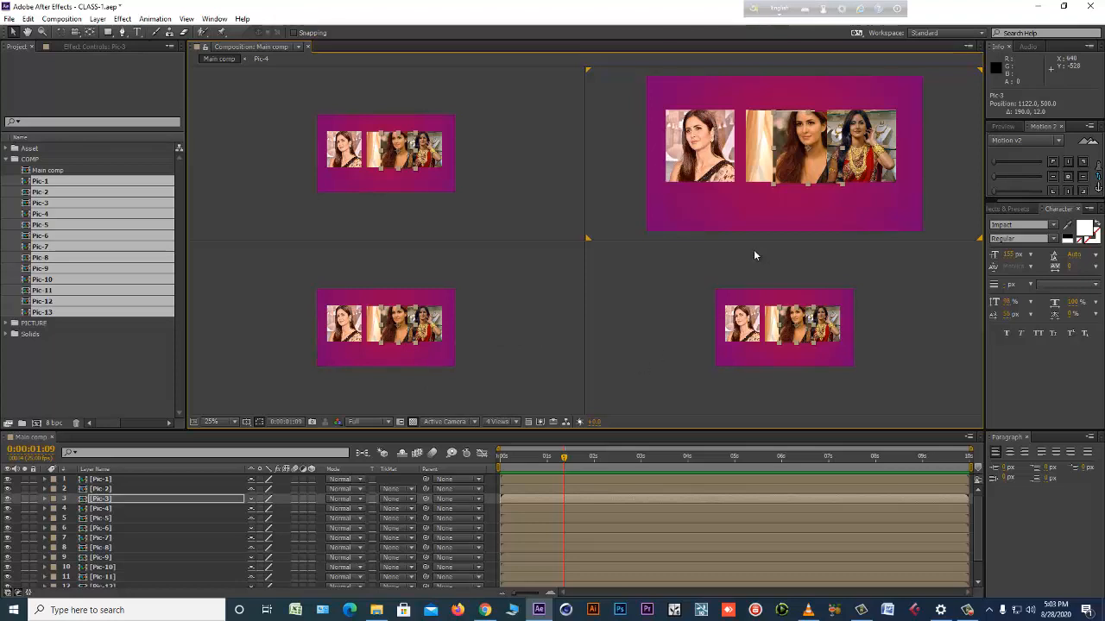
Switch the composition display to 1 View and back to 4 Views, with the enlarged view at 25%.
click(497, 421)
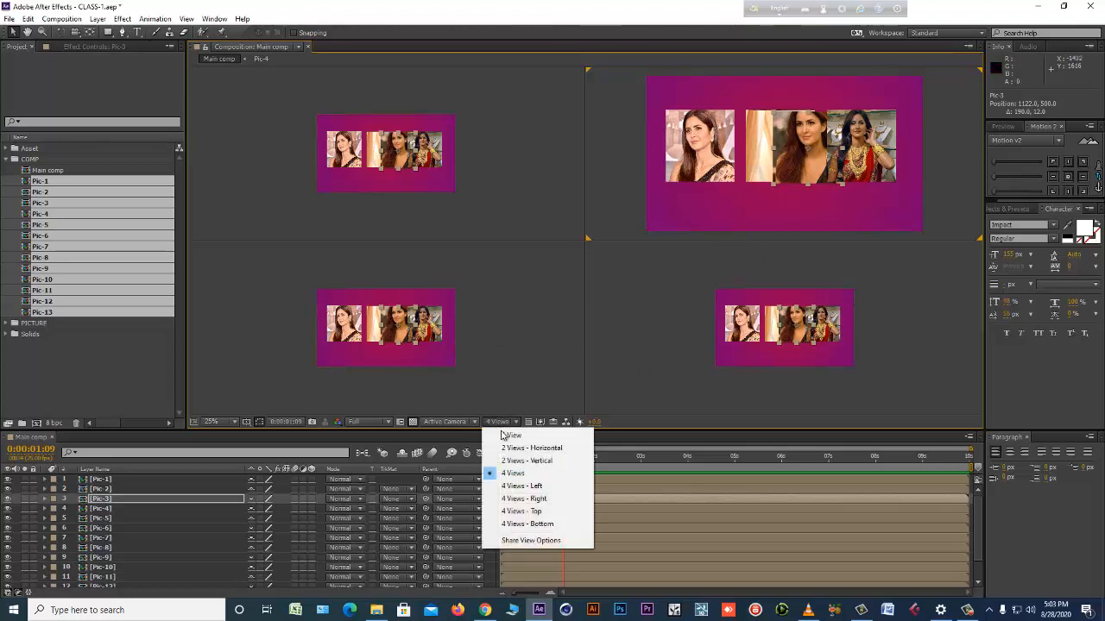
click(508, 431)
scroll(560, 373, up, 2)
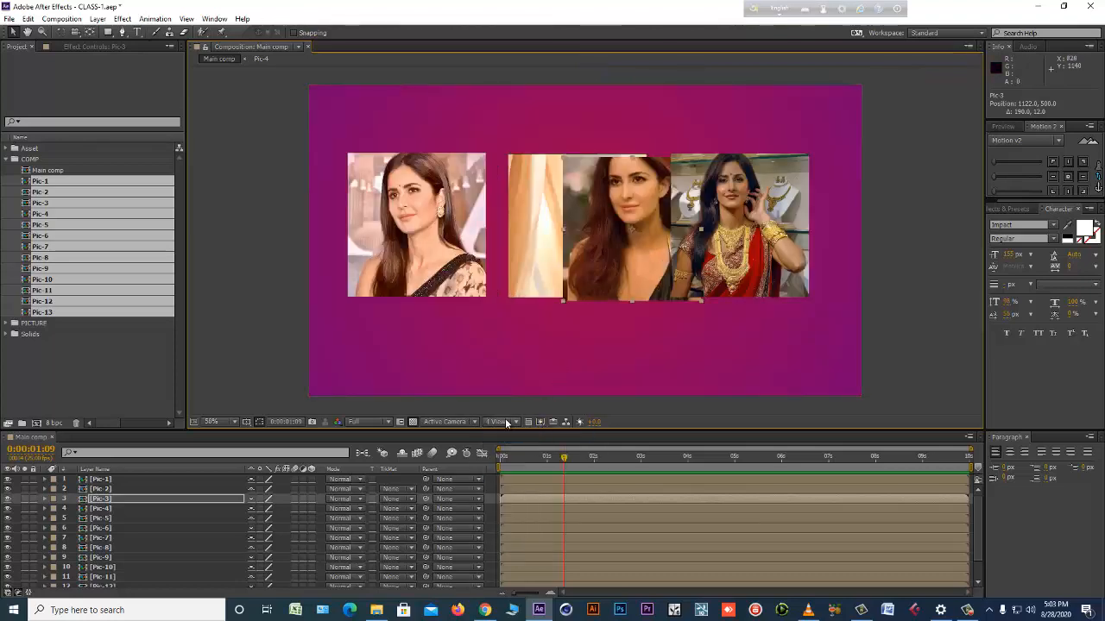
click(507, 422)
click(514, 473)
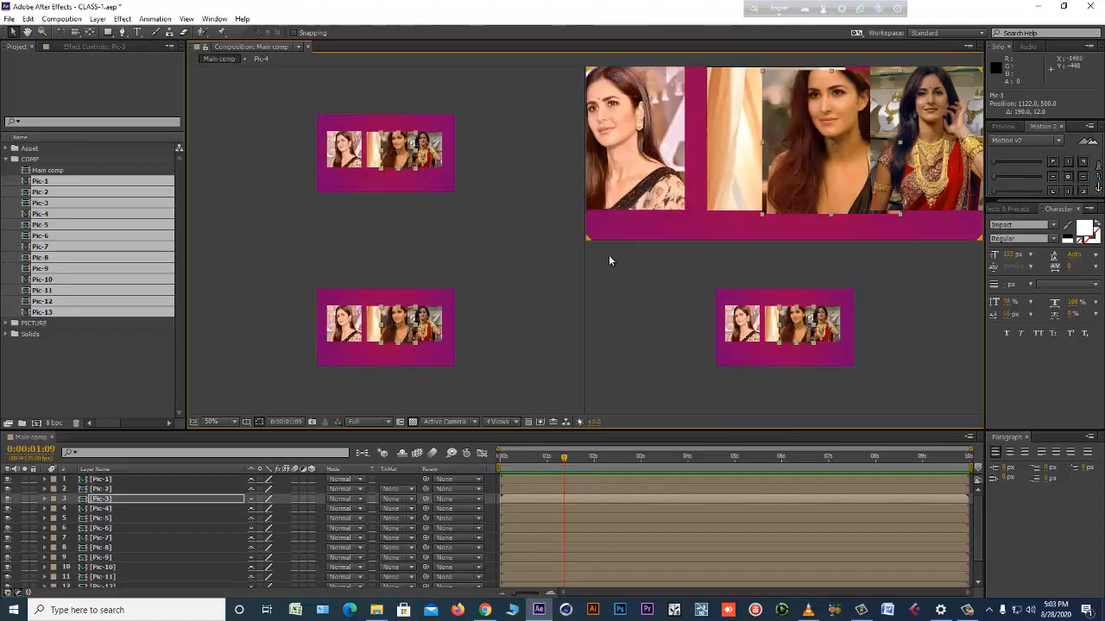
scroll(608, 255, down, 2)
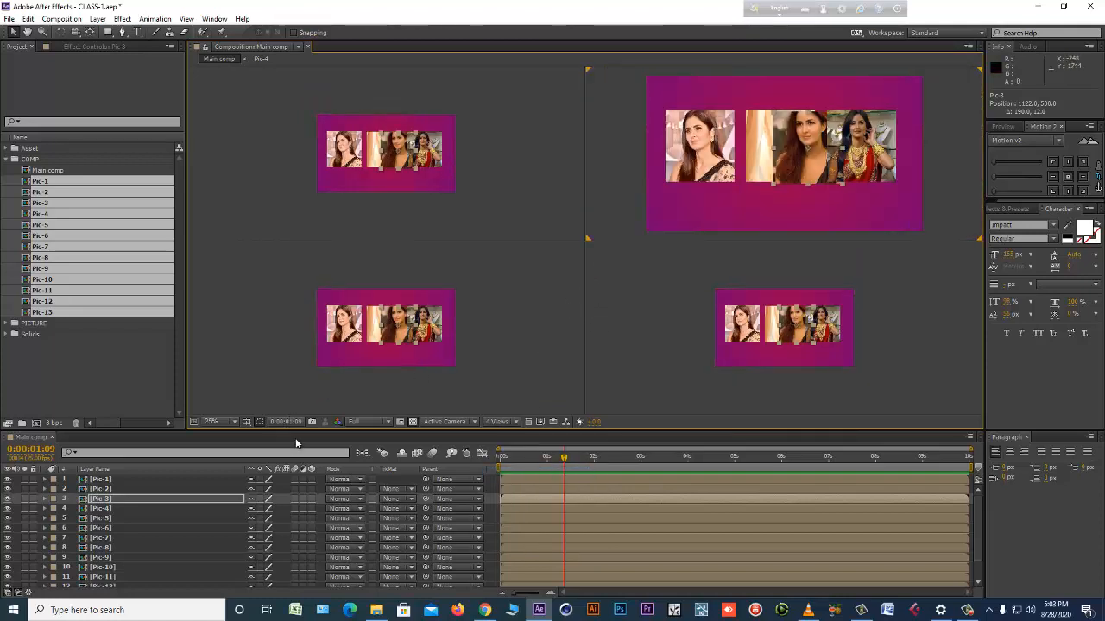
Enlarge the timeline area and make all thirteen photo layers, Pic-1 through Pic-13, 3D layers.
drag(311, 429, 333, 248)
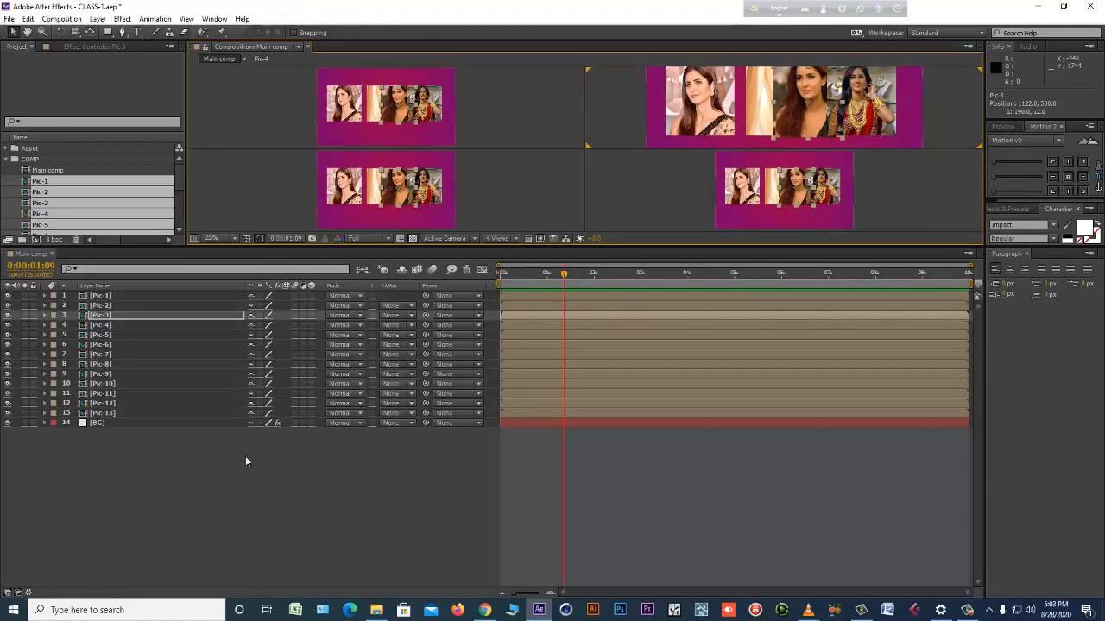
click(132, 412)
shift+click(127, 296)
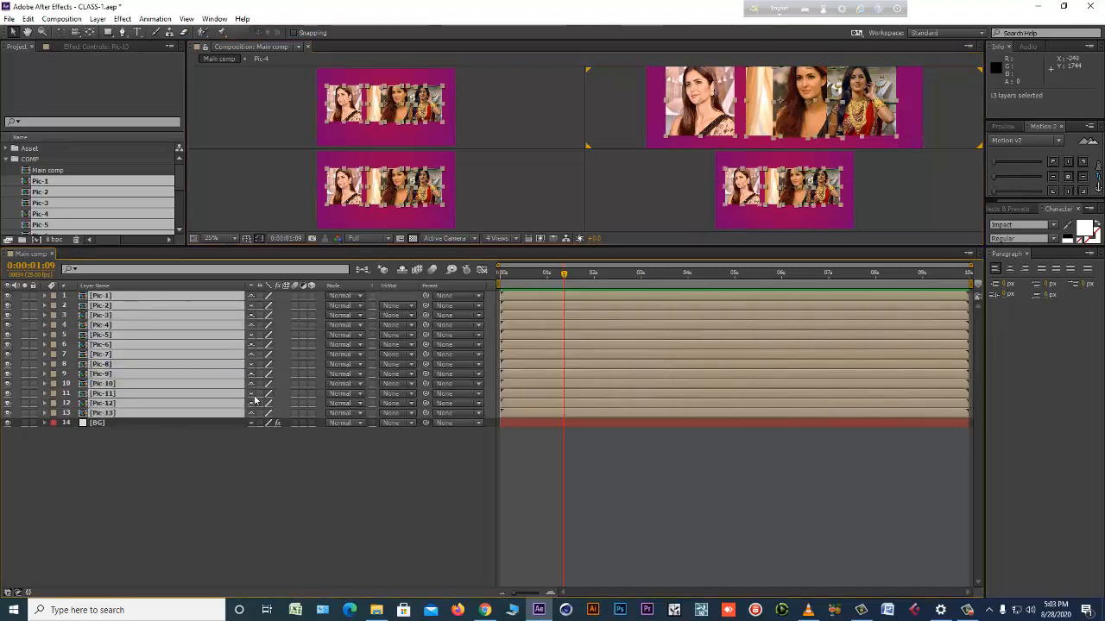
click(252, 477)
click(312, 295)
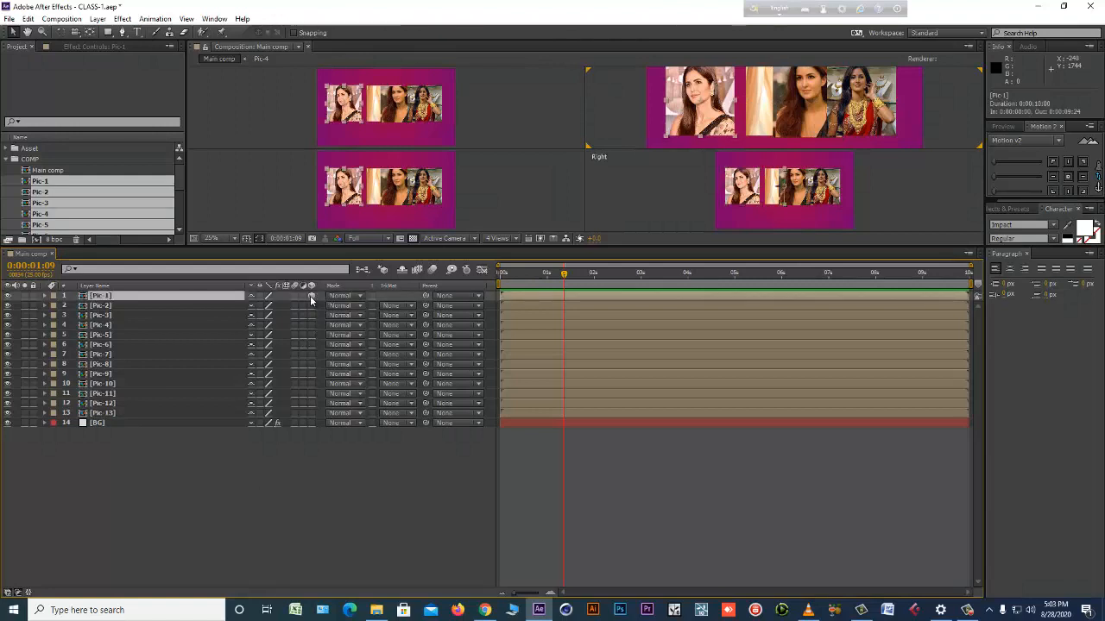
shift+click(114, 411)
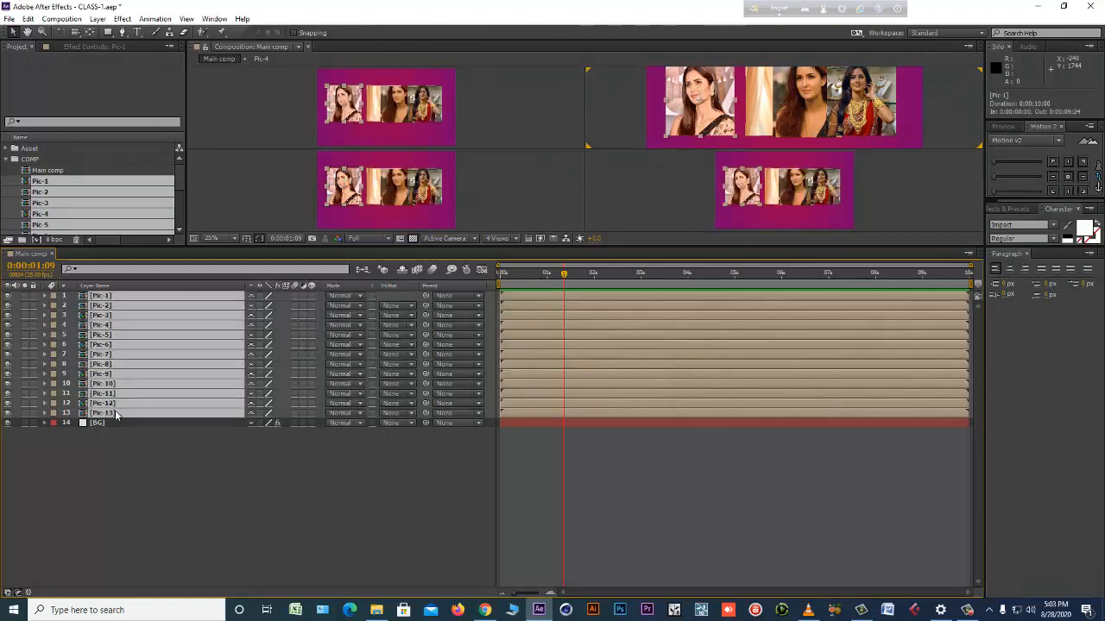
click(311, 296)
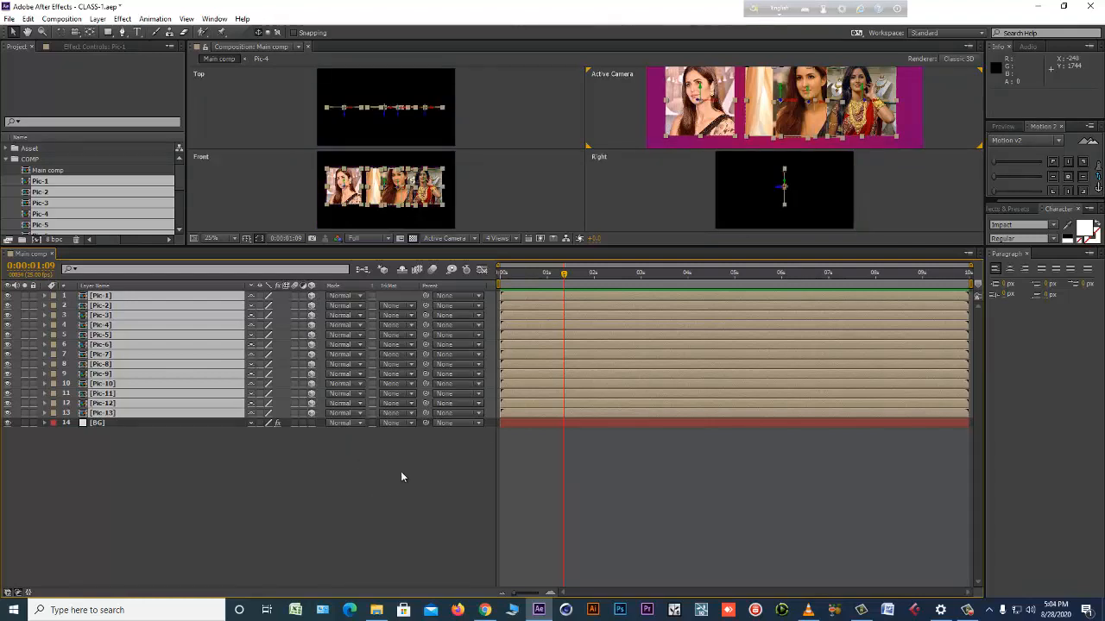
click(312, 297)
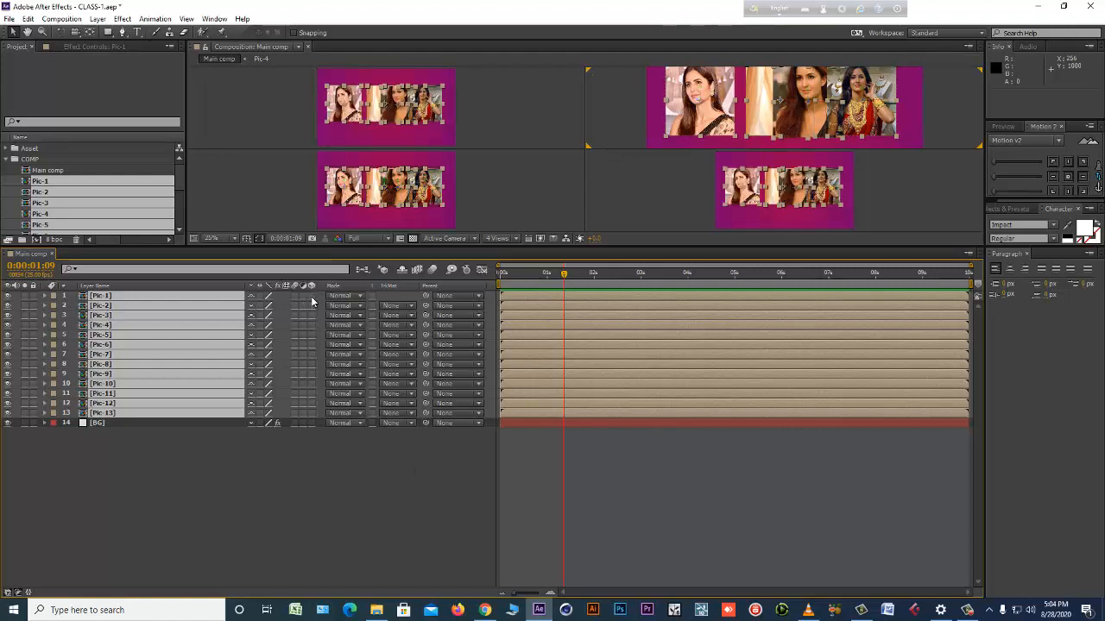
click(312, 297)
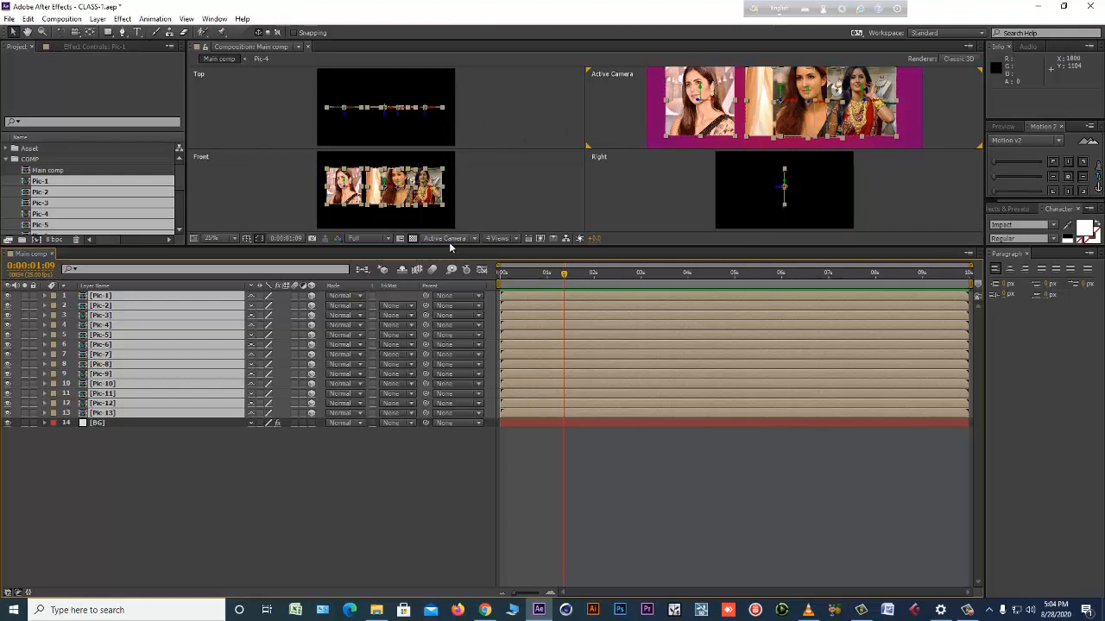
Give the composition views more height and add a one-node camera with the 35mm preset to Main comp.
drag(455, 245, 455, 332)
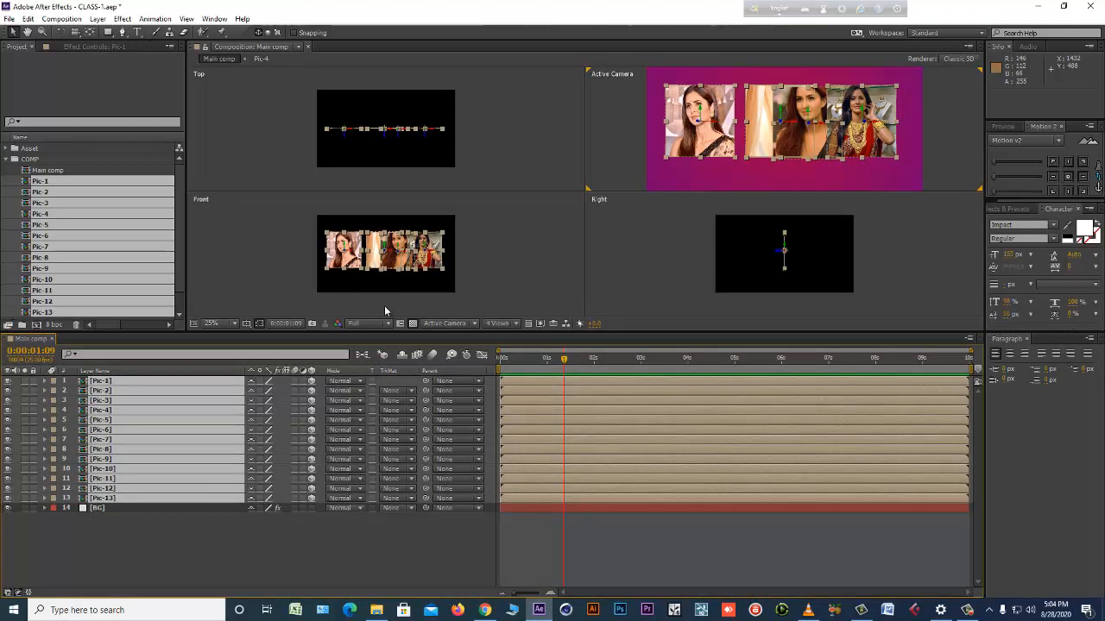
click(214, 544)
right_click(214, 547)
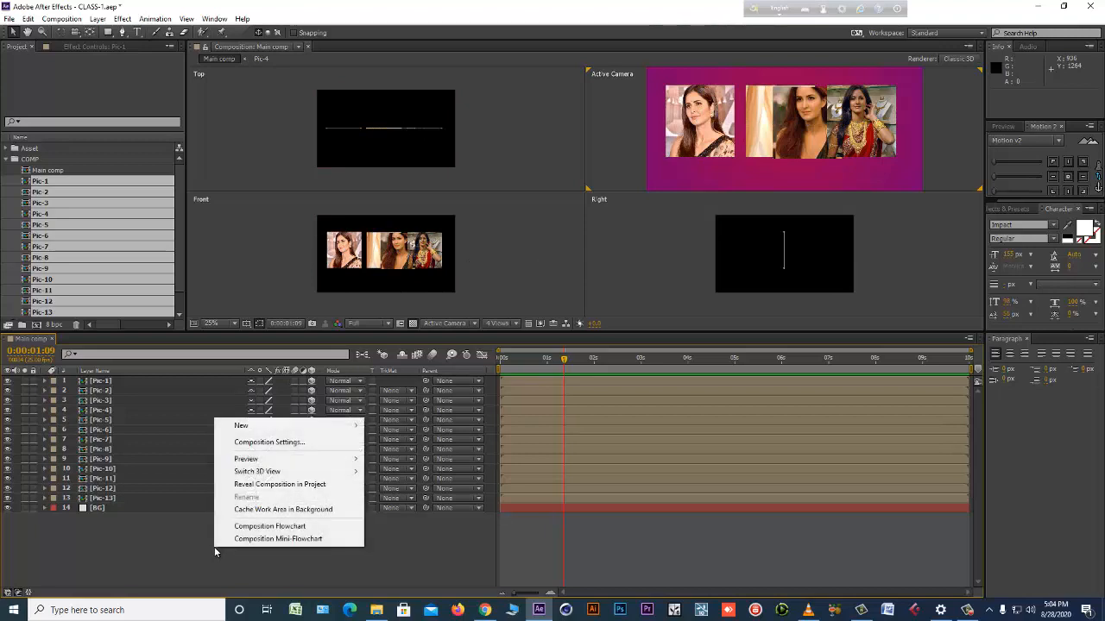
mouse_move(349, 429)
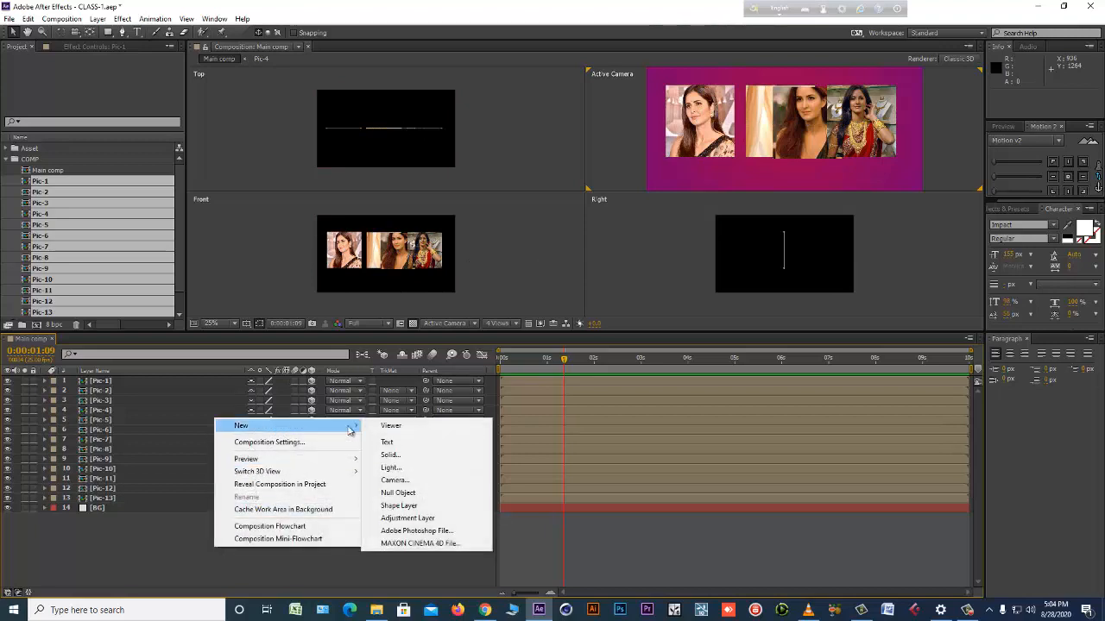
click(413, 481)
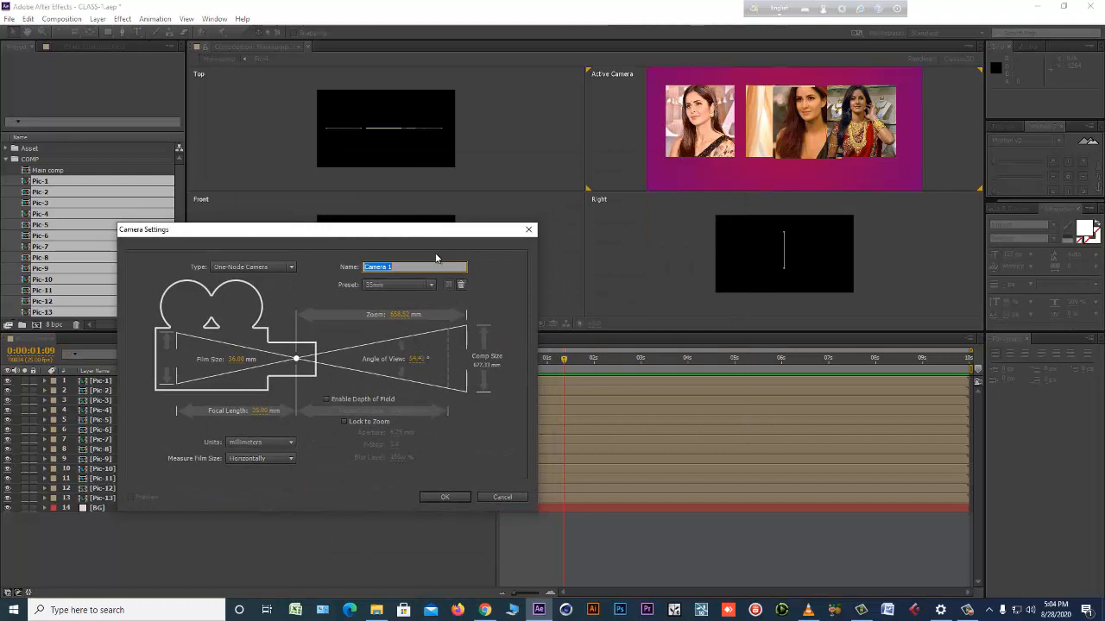
click(496, 521)
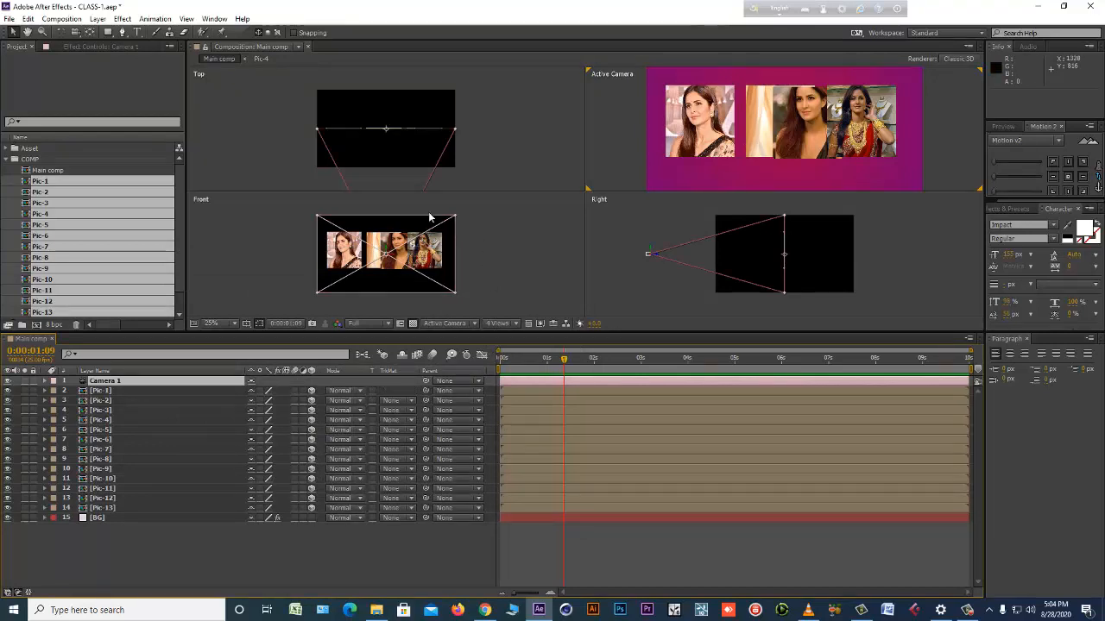
Zoom out the Top view to bring the new camera's whole field of view into frame.
scroll(371, 157, down, 2)
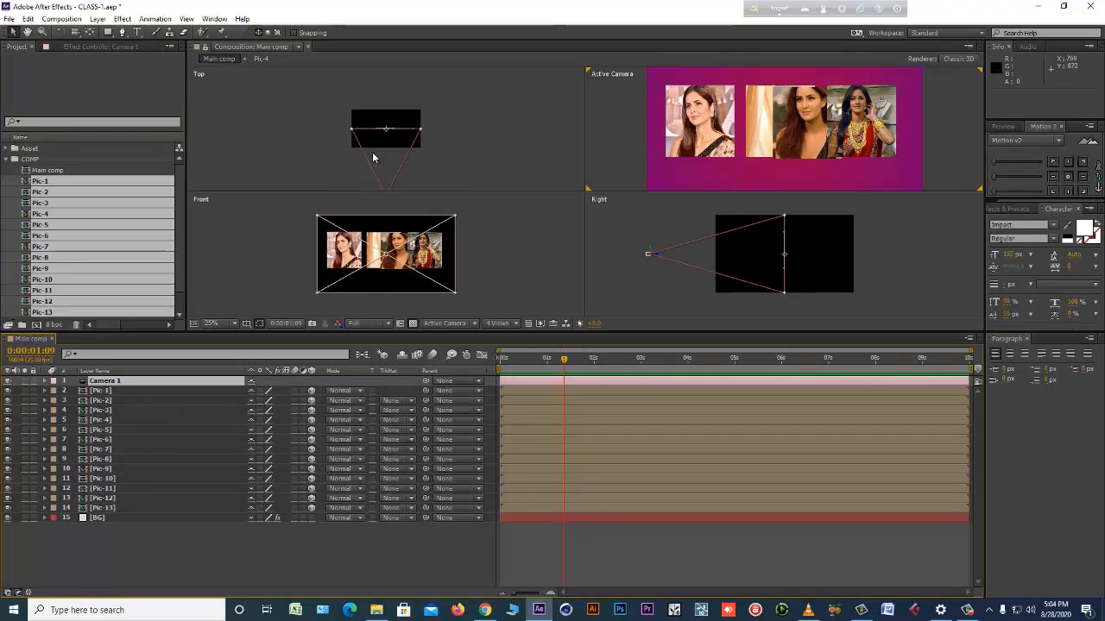
scroll(390, 164, down, 2)
scroll(385, 172, up, 2)
Reveal Camera 1's transform properties and move the camera forward to a Z position of about -1672.7.
click(44, 382)
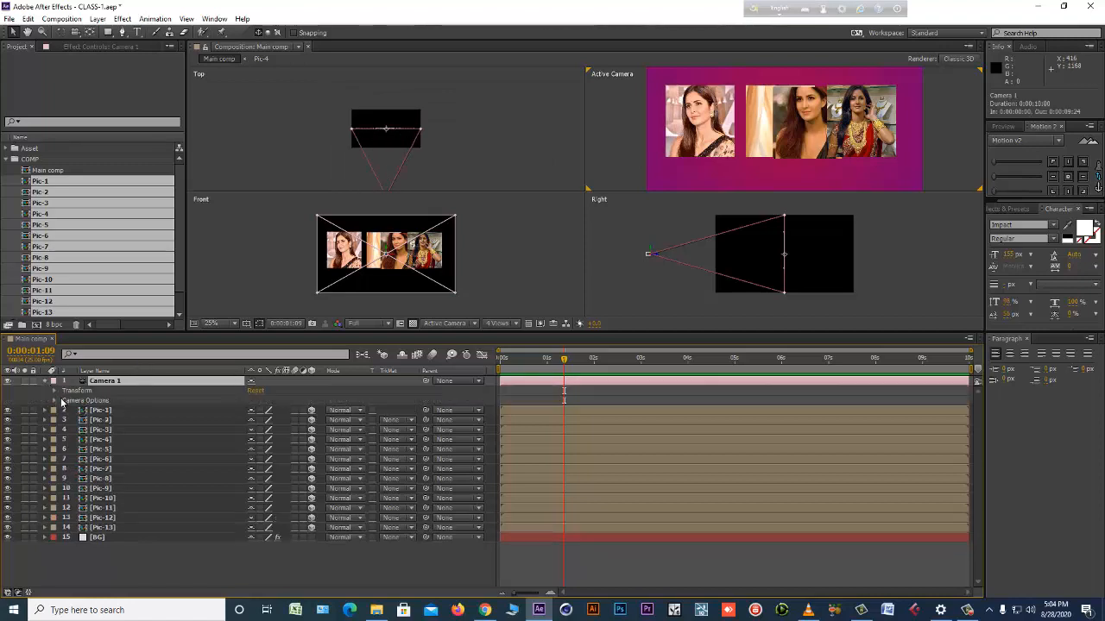
click(56, 391)
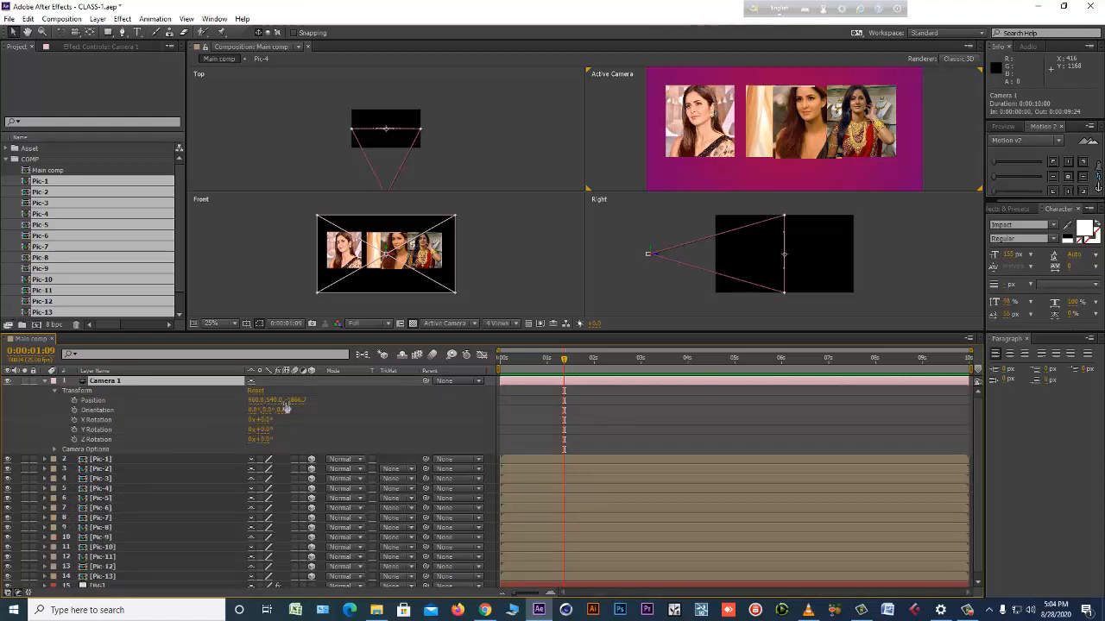
mouse_move(298, 401)
mouse_down()
mouse_move(354, 394)
mouse_move(250, 405)
mouse_move(358, 404)
mouse_move(285, 404)
mouse_up()
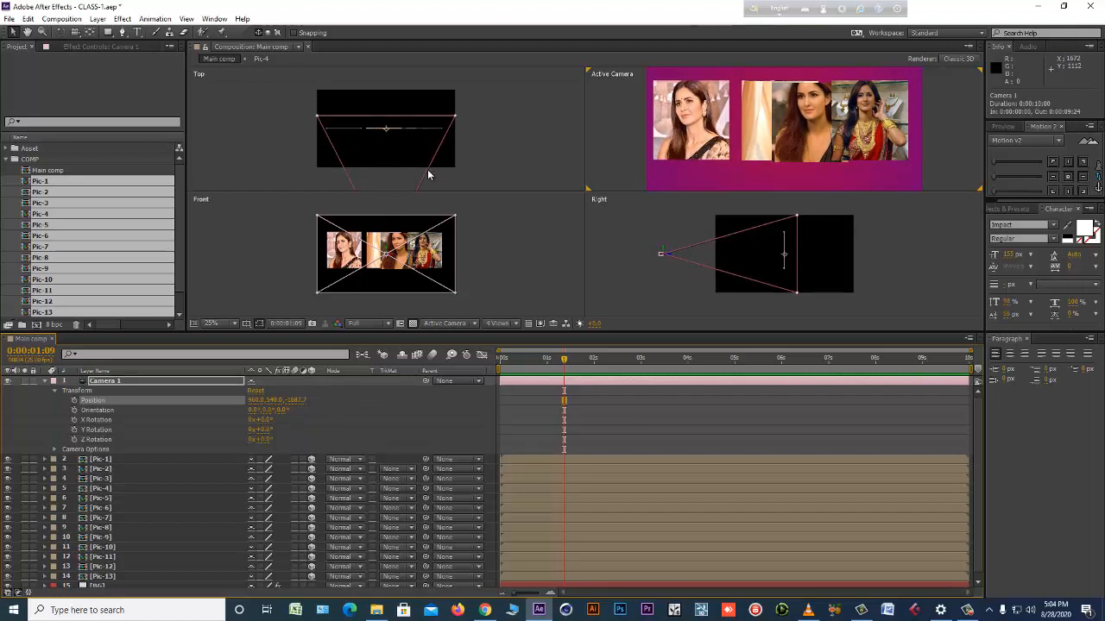
drag(293, 404, 306, 423)
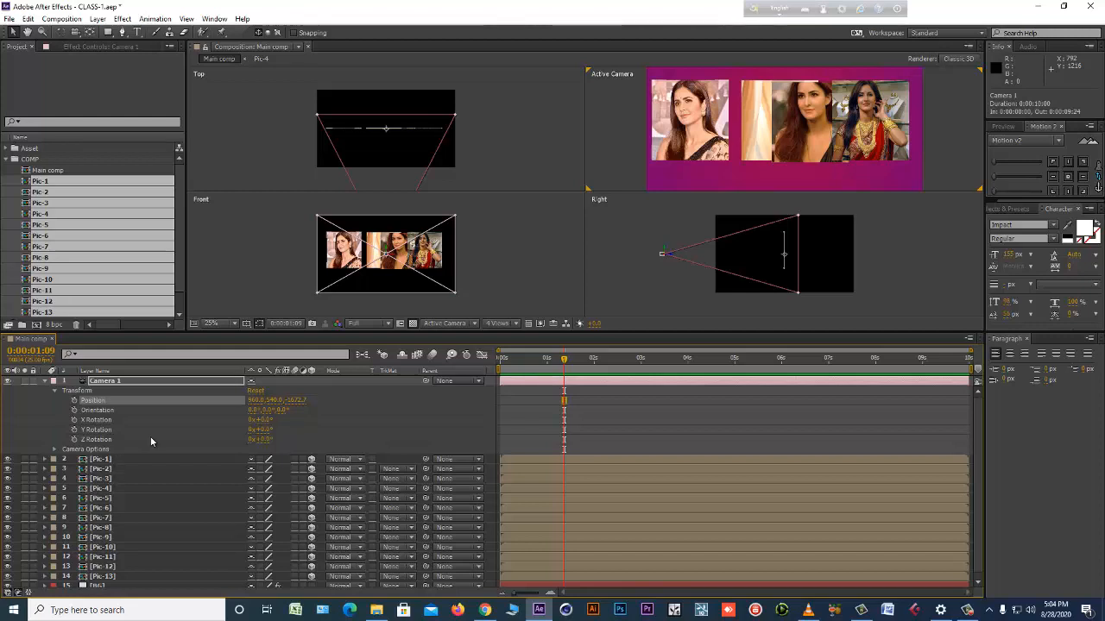
Push the Pic-1 layer back in 3D space to a Z position of about 1540.
click(149, 459)
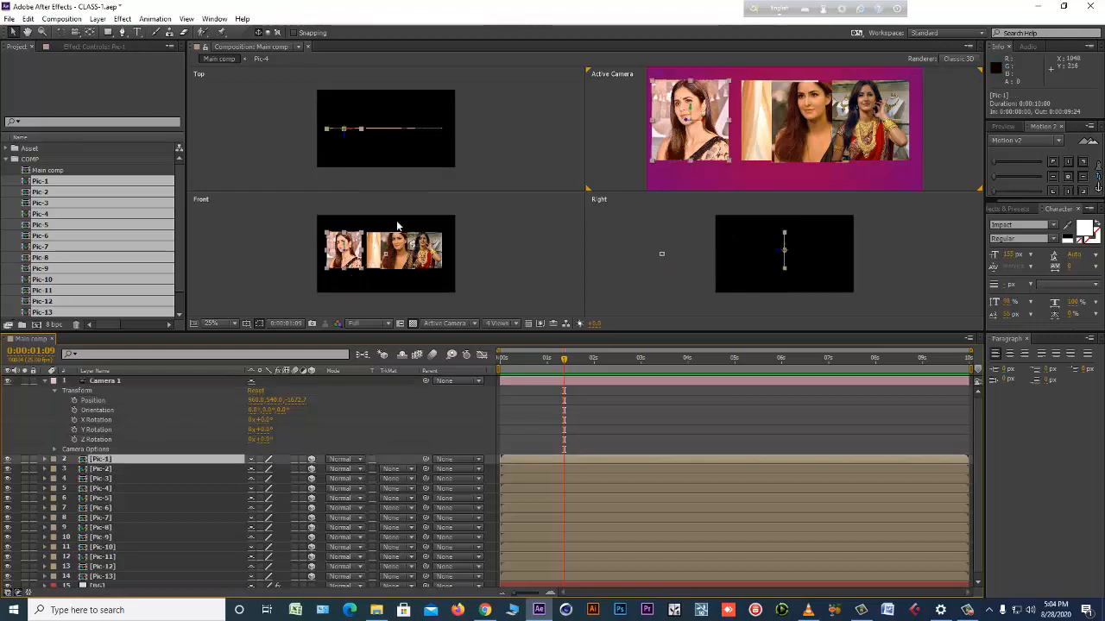
scroll(403, 198, down, 1)
scroll(403, 196, up, 1)
drag(438, 135, 474, 134)
scroll(475, 134, down, 1)
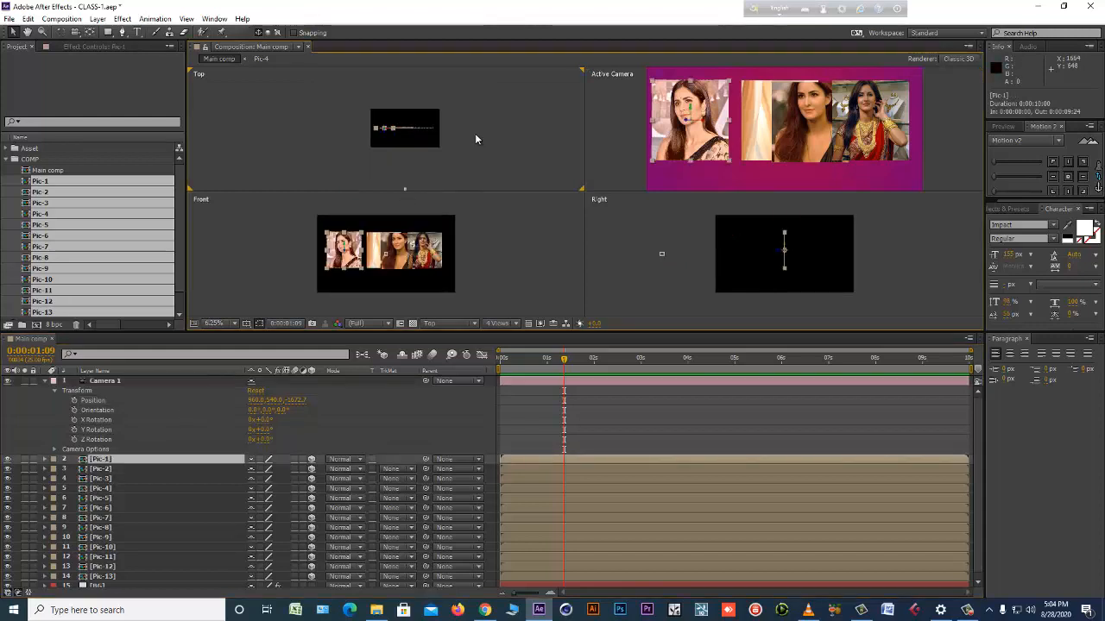
click(129, 461)
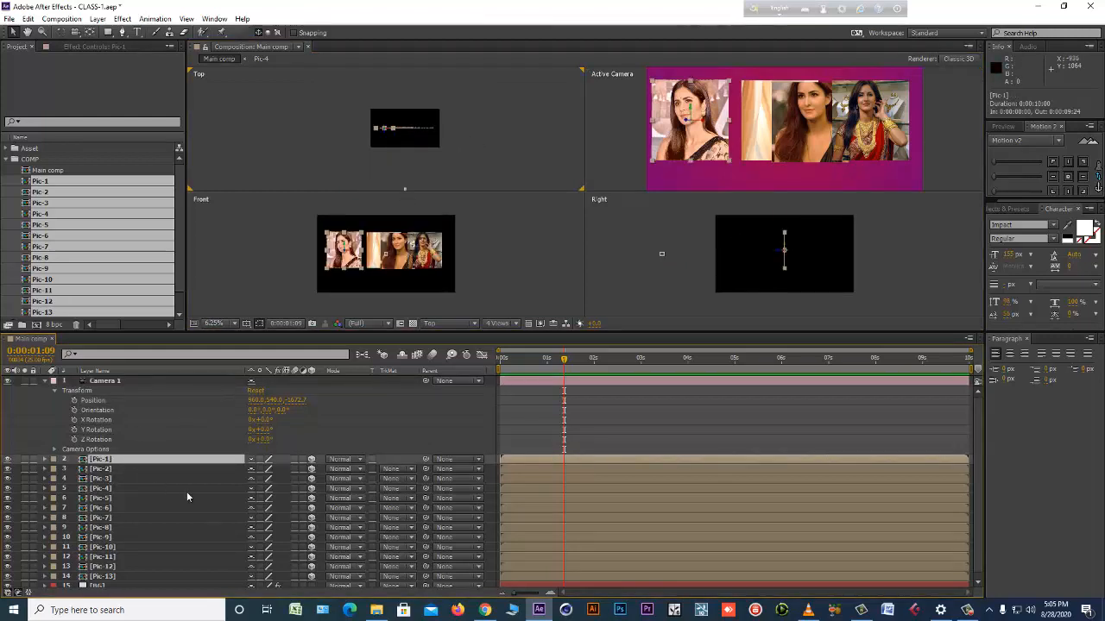
key(alt+shift+p)
drag(299, 470, 388, 468)
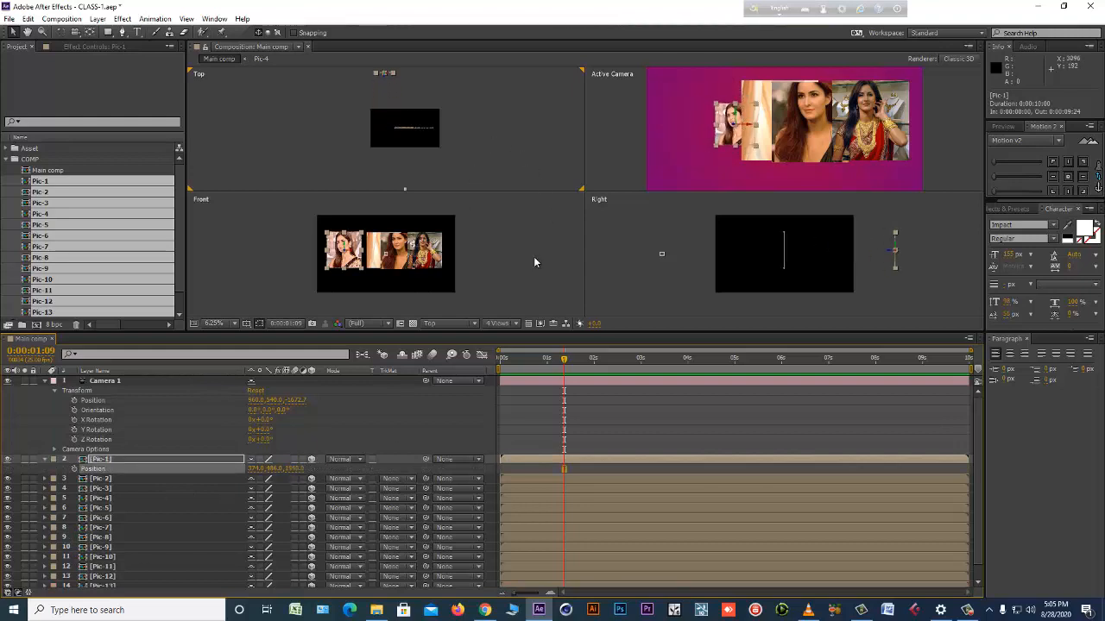
Switch the composition display to 2 Views - Horizontal and frame the layers in the Top view.
click(519, 325)
click(522, 349)
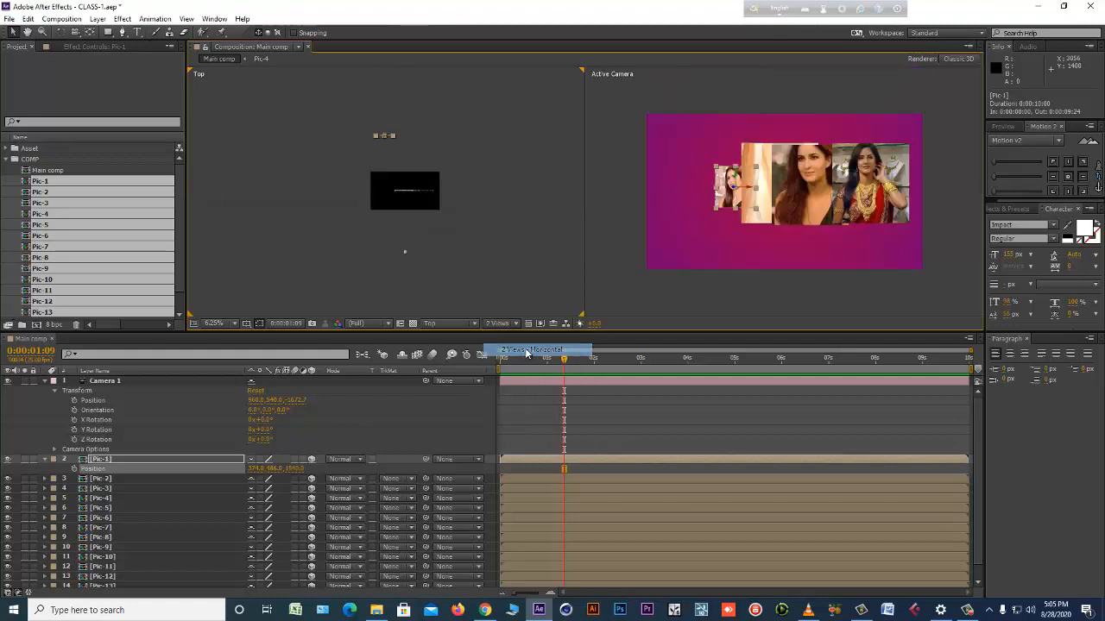
key(period)
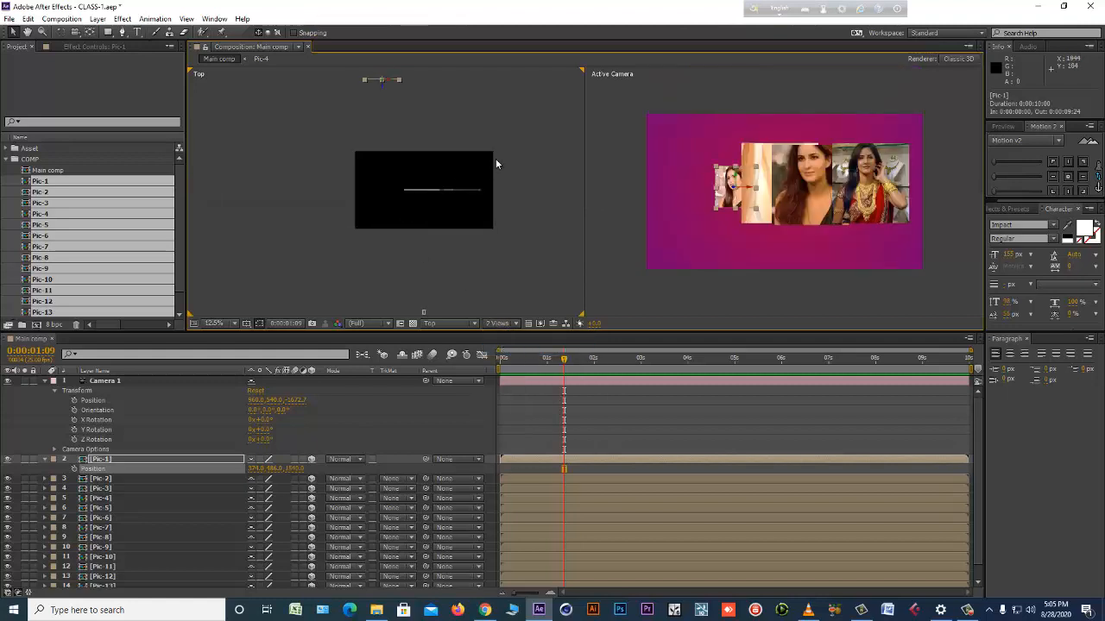
drag(496, 164, 458, 212)
Push the Pic-2 layer back behind Pic-1 to a Z position of about 2470.
click(119, 479)
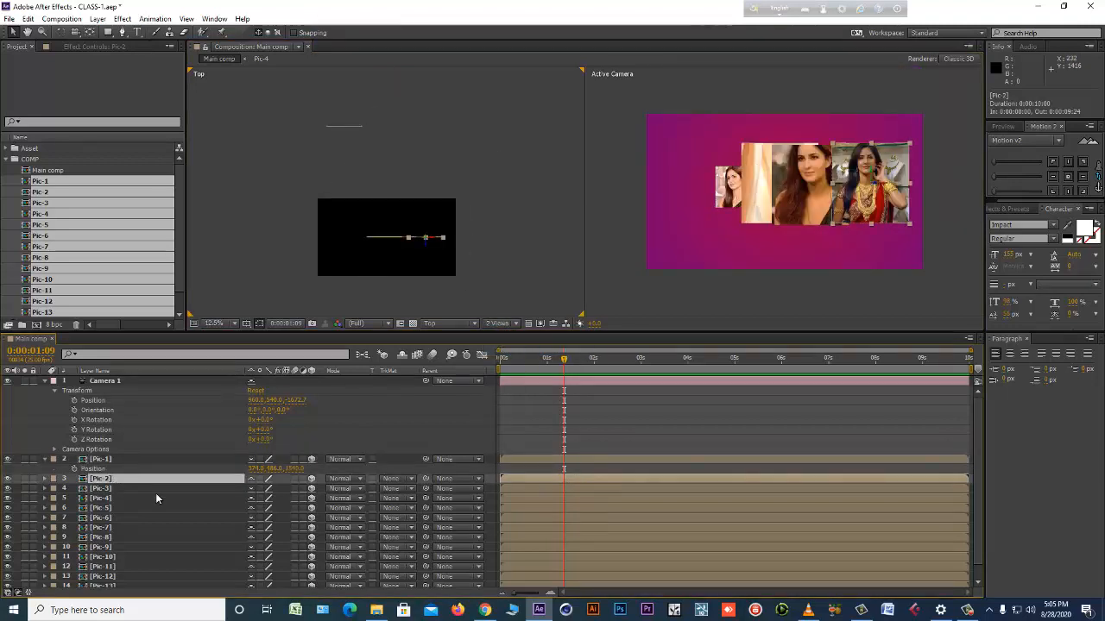
key(p)
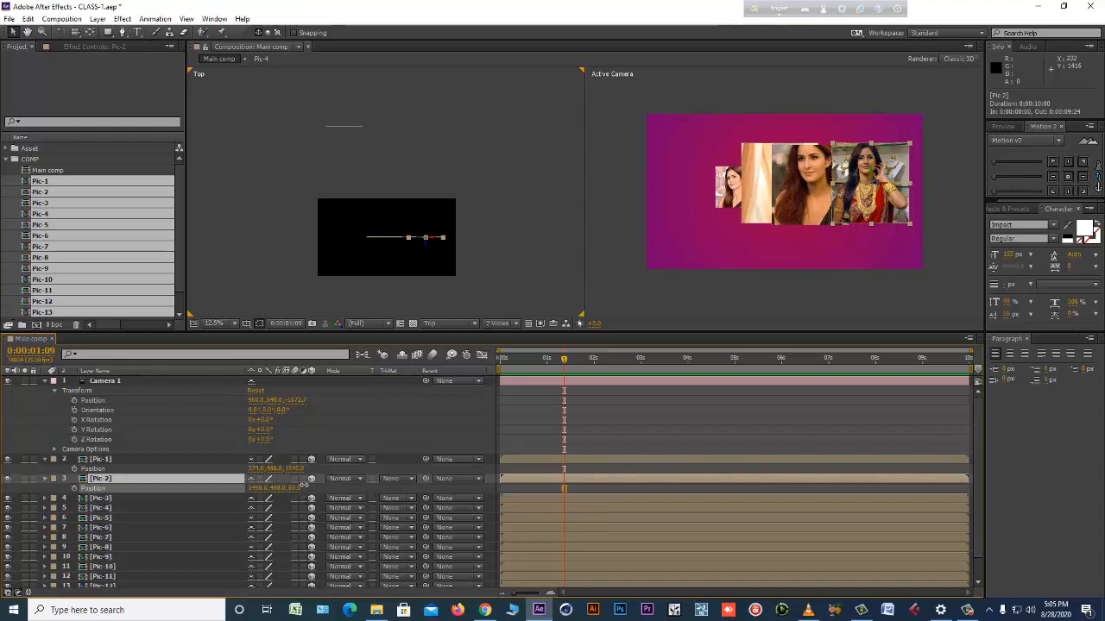
drag(304, 485, 431, 462)
scroll(429, 241, down, 3)
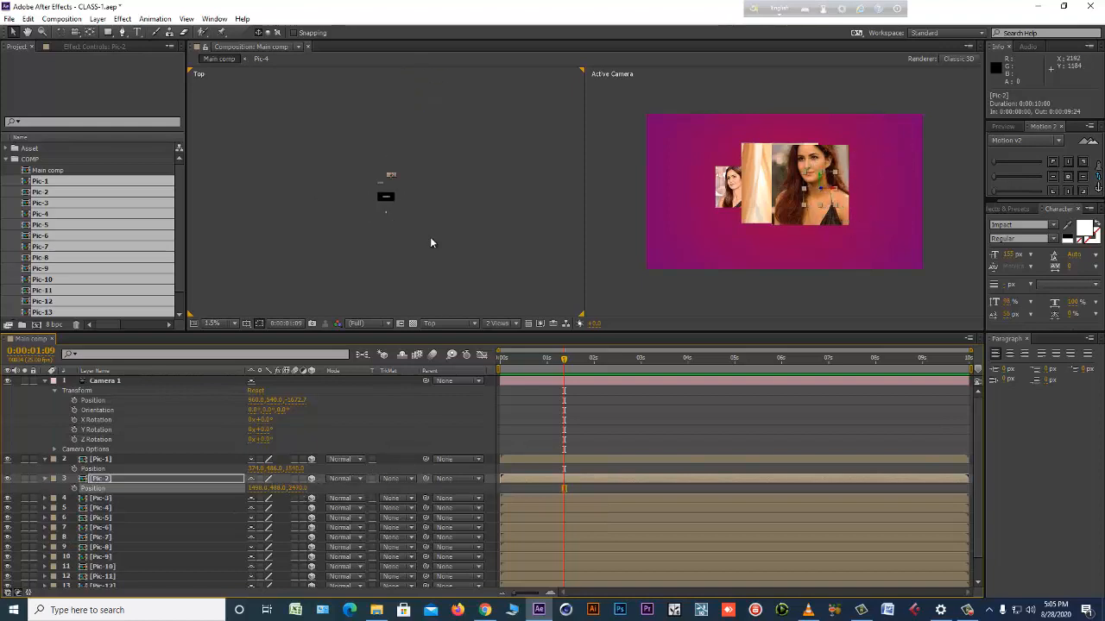
scroll(430, 239, up, 2)
Push the Pic-3 layer back in depth to a Z position of about 1000.
click(111, 499)
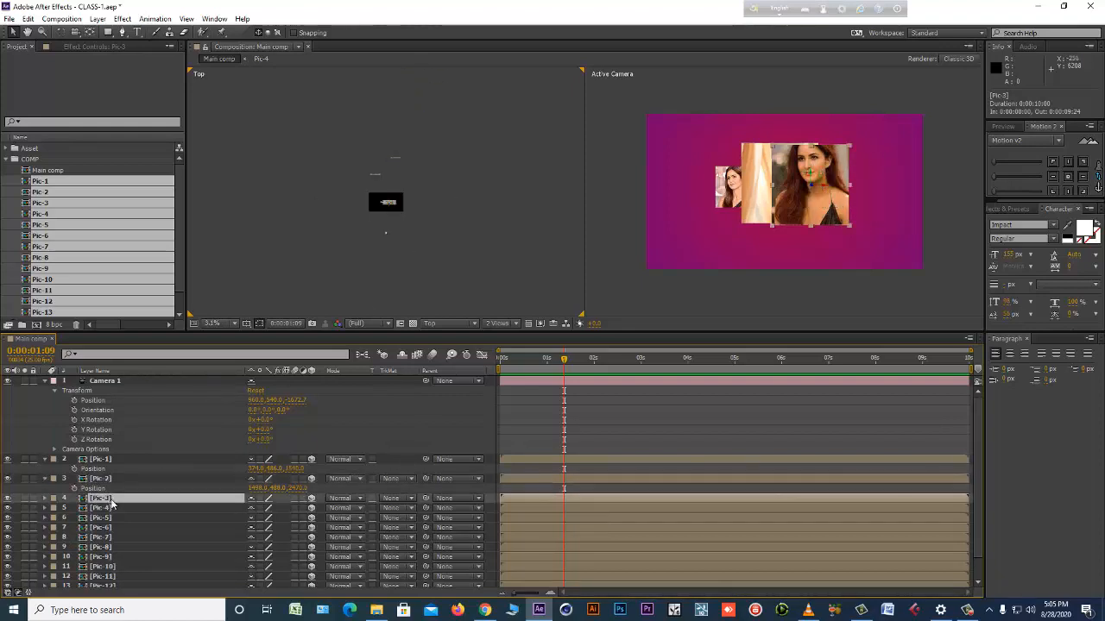
key(p)
drag(293, 507, 347, 497)
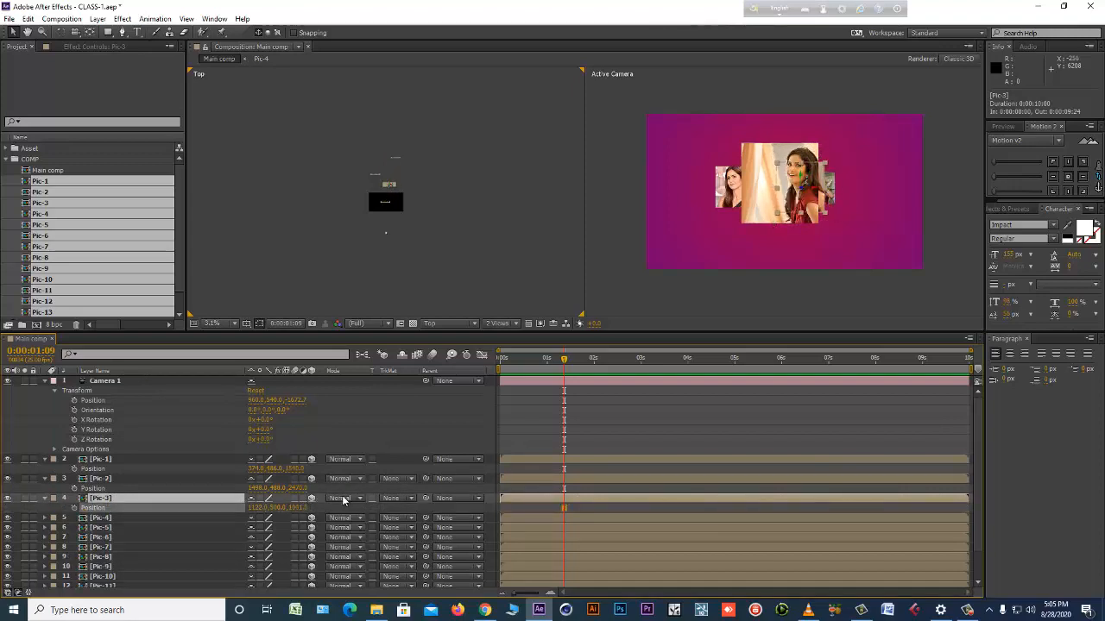
Bring the Pic-4 layer forward towards the camera to a Z position of about -885.
click(103, 518)
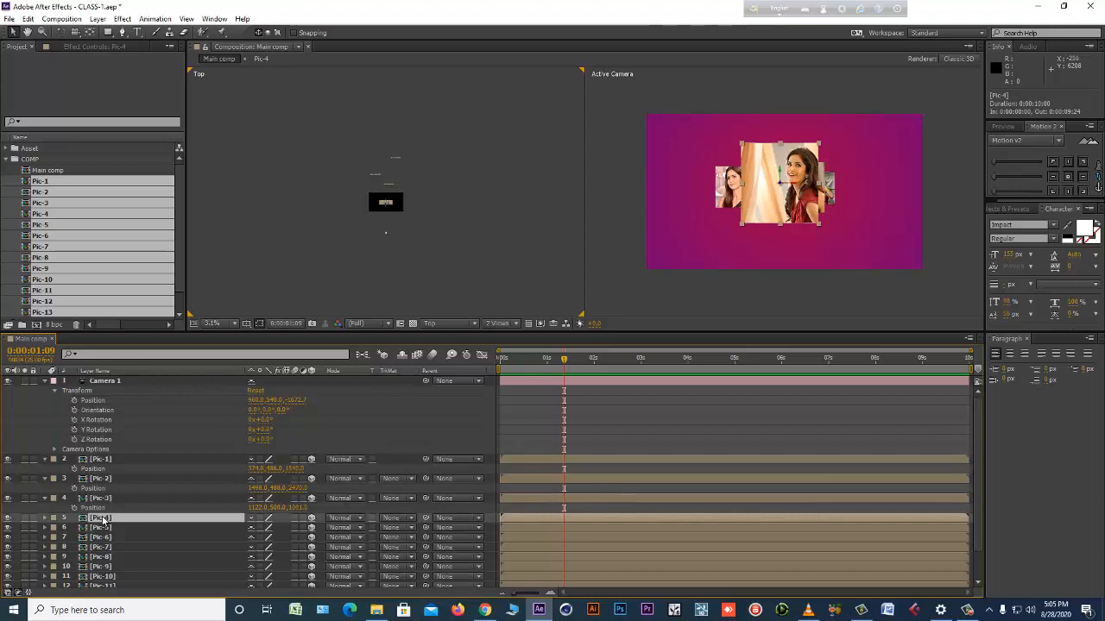
key(p)
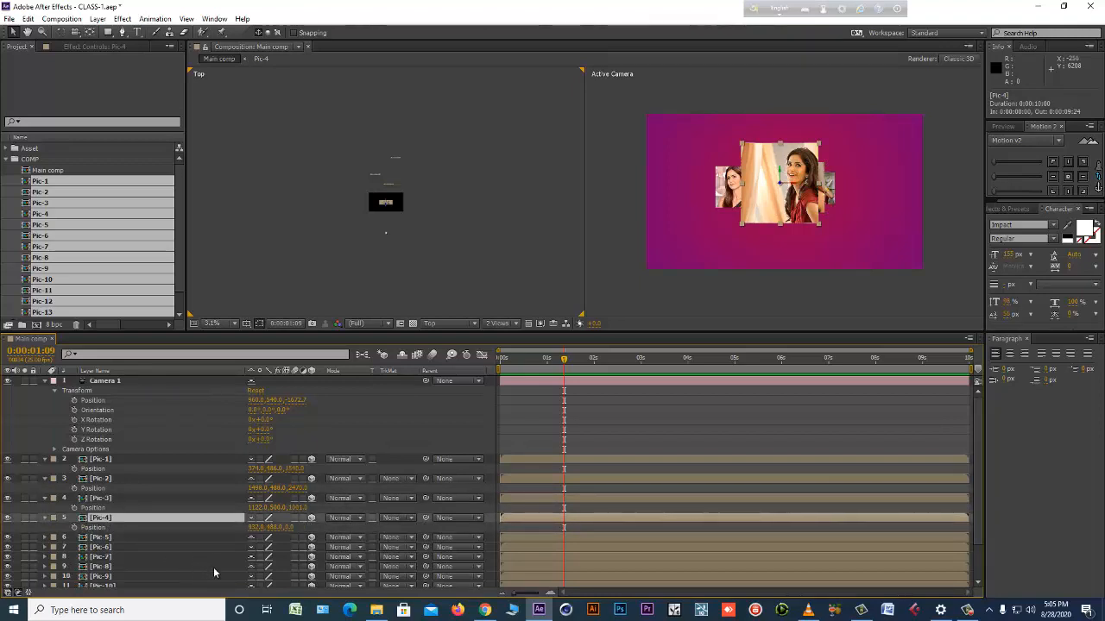
drag(291, 527, 268, 542)
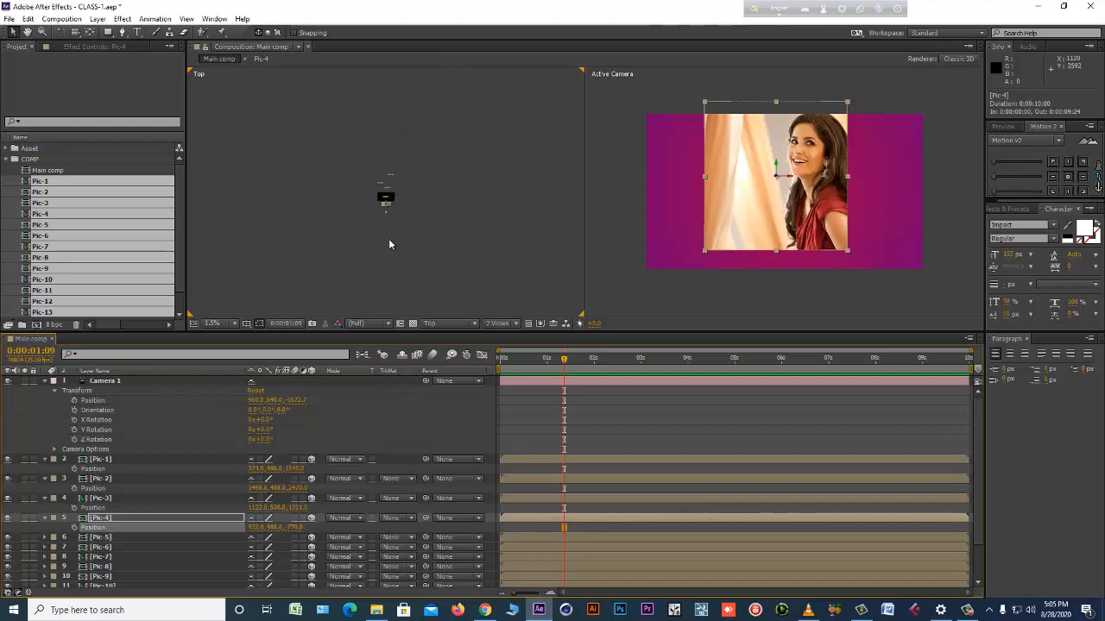
scroll(388, 246, up, 2)
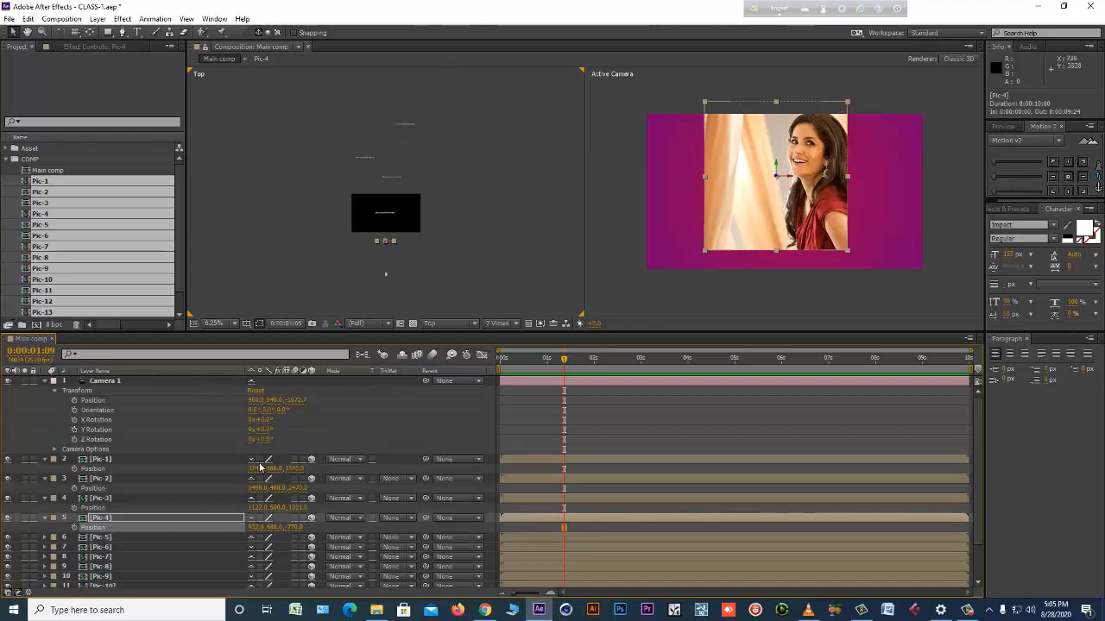
drag(290, 531, 242, 535)
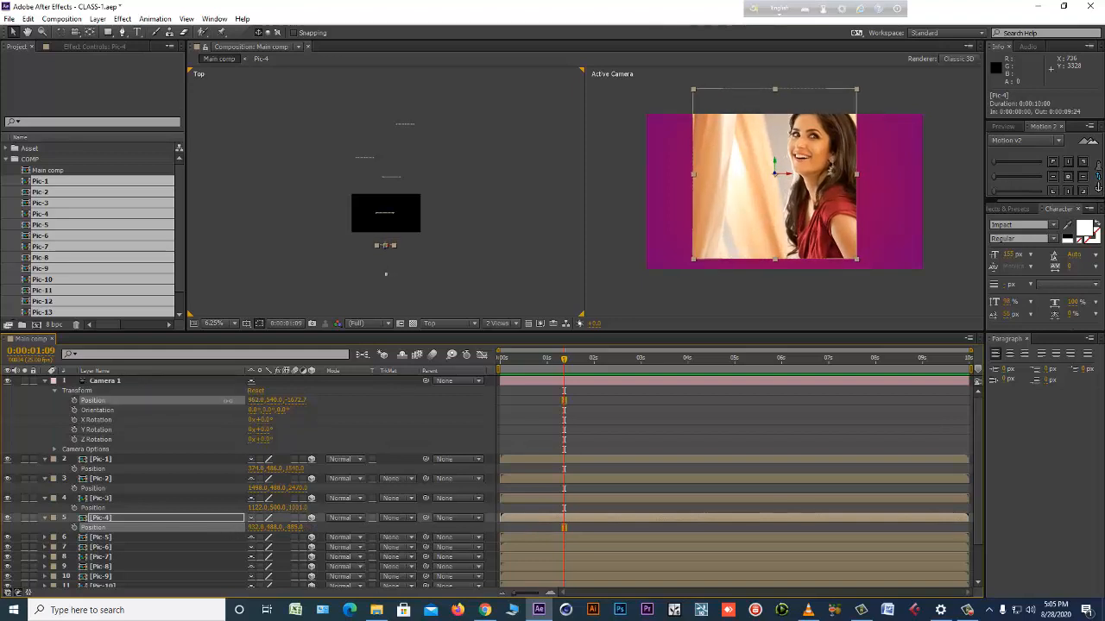
Move Camera 1 sideways to an X position of about 1092 and forward to a Z position of about -1480.
drag(253, 401, 164, 403)
drag(8, 389, 272, 371)
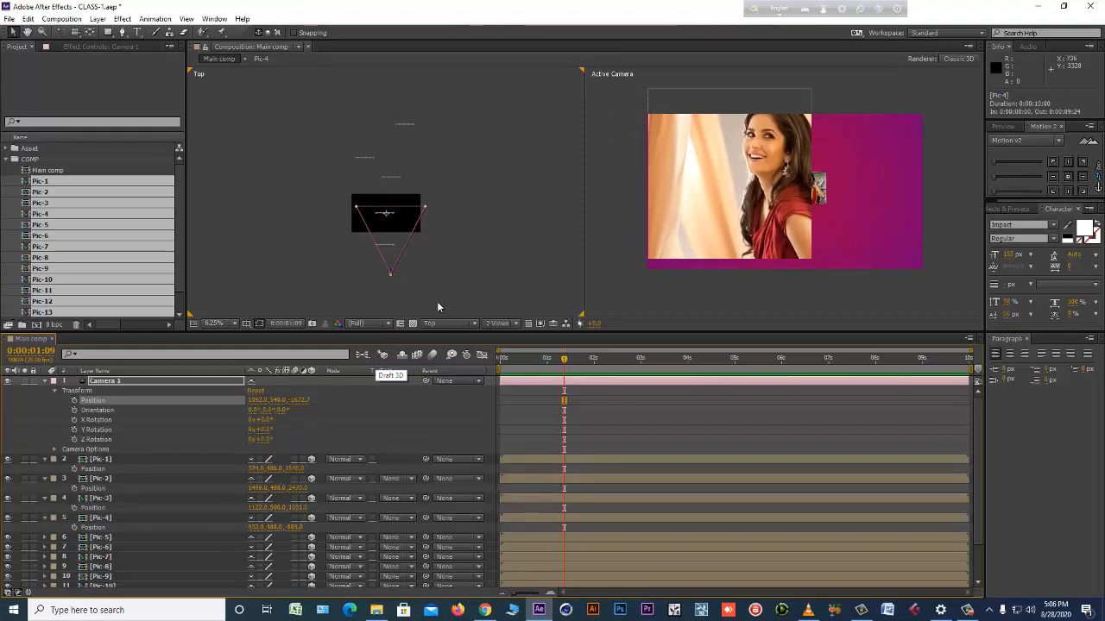
drag(298, 399, 330, 328)
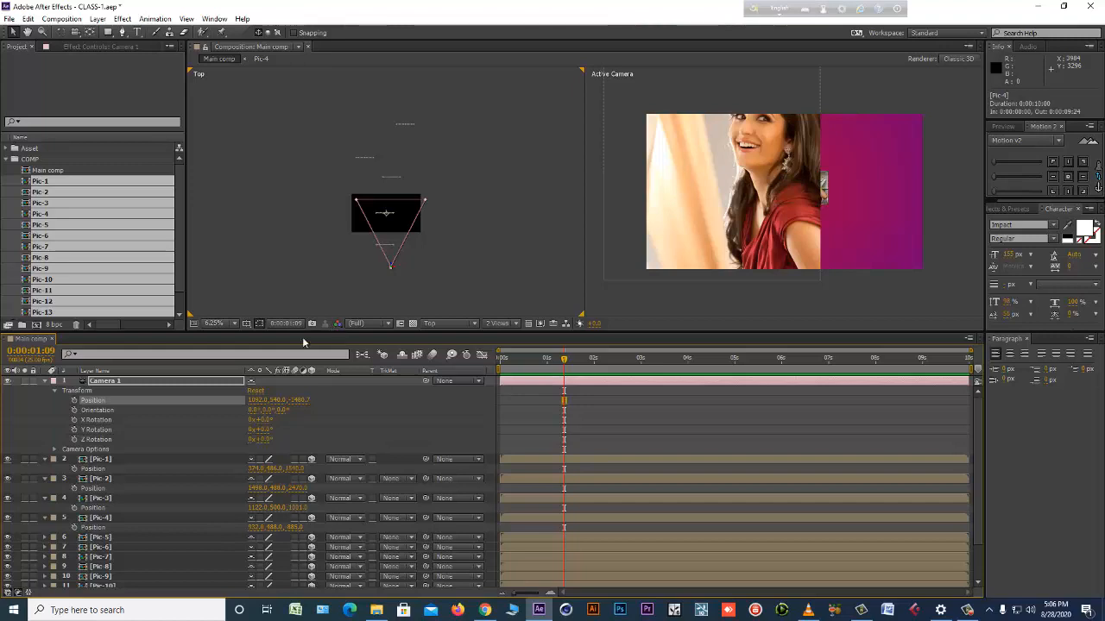
Bring Pic-5 forward to a Z position of about -1690 and Pic-6 to about -2404.
click(136, 537)
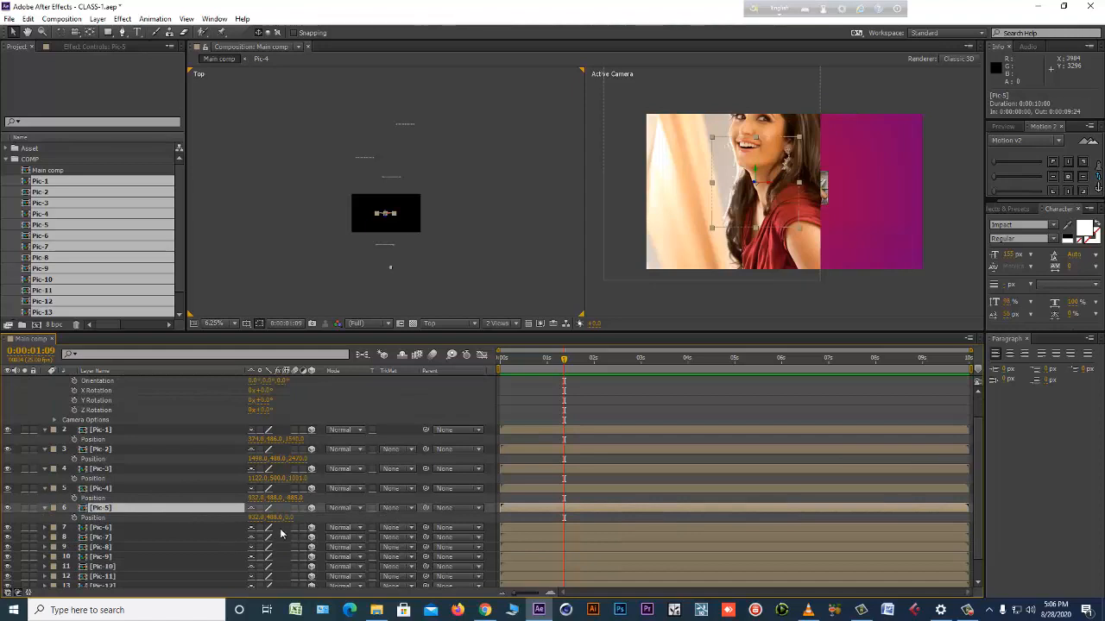
drag(291, 524, 189, 529)
click(189, 528)
scroll(207, 518, down, 1)
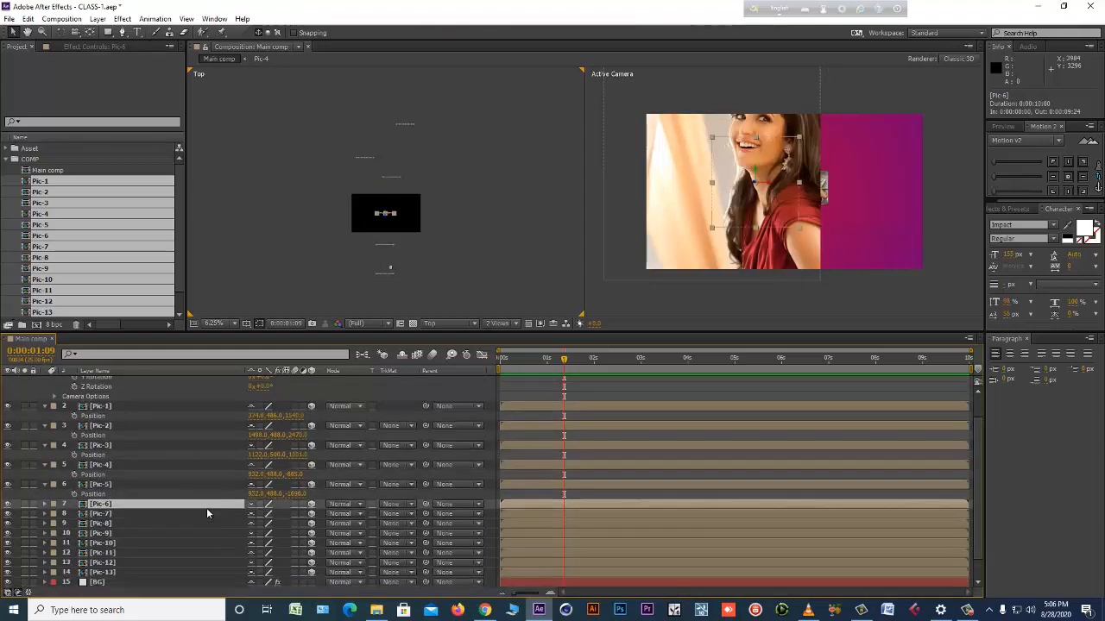
key(alt+shift+p)
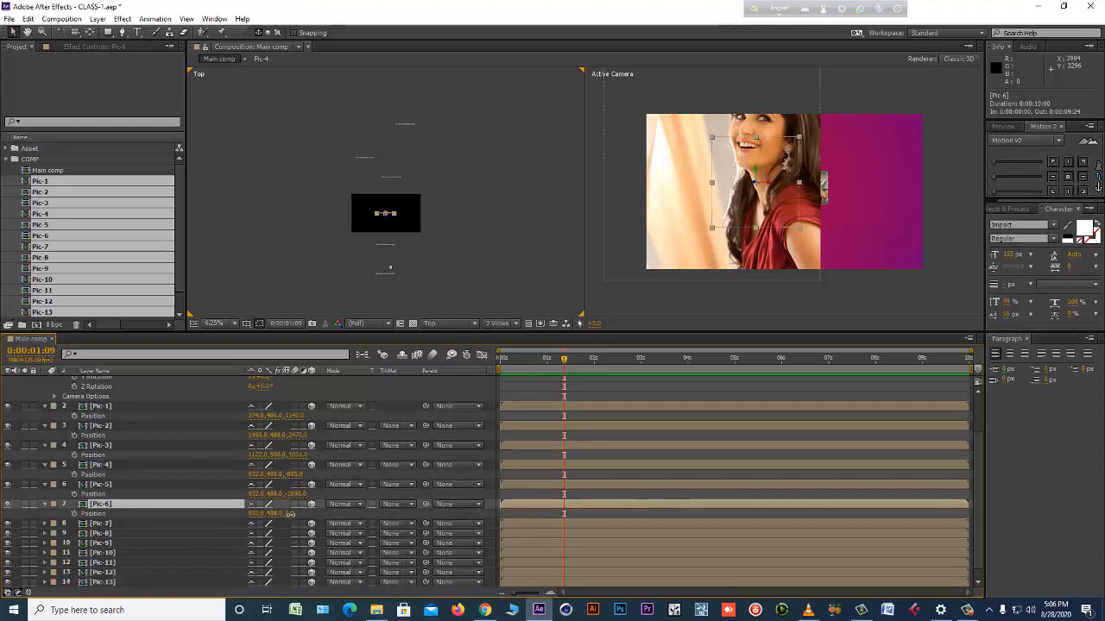
drag(289, 513, 172, 531)
drag(453, 267, 435, 167)
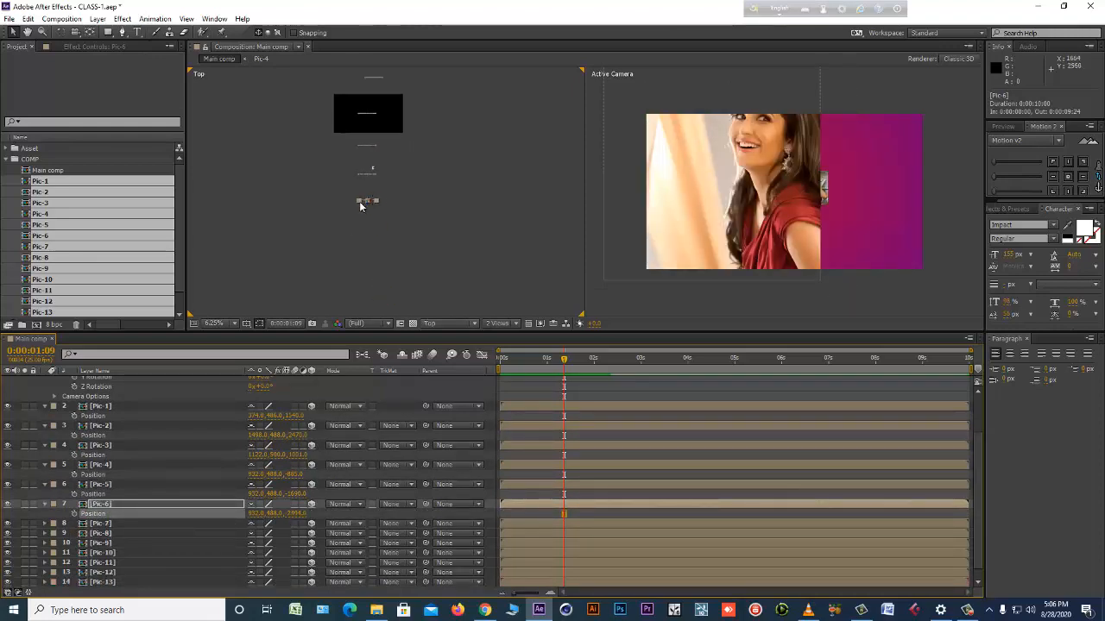
Bring Pic-7 forward to a Z position of about -2910 and shift its X position to about -405.
click(118, 526)
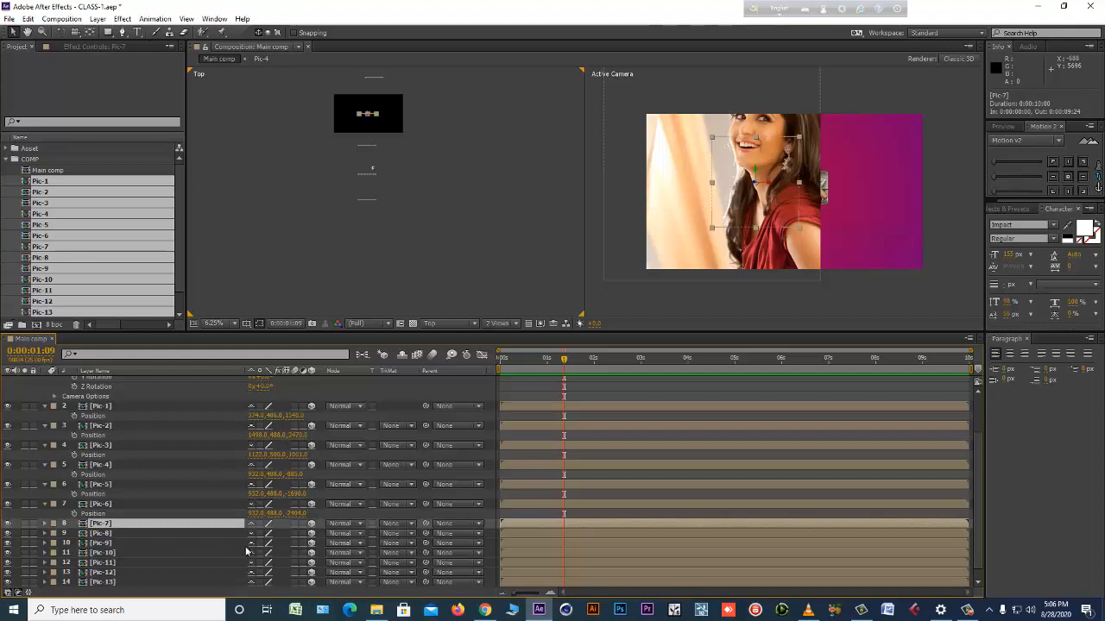
key(p)
drag(288, 533, 138, 556)
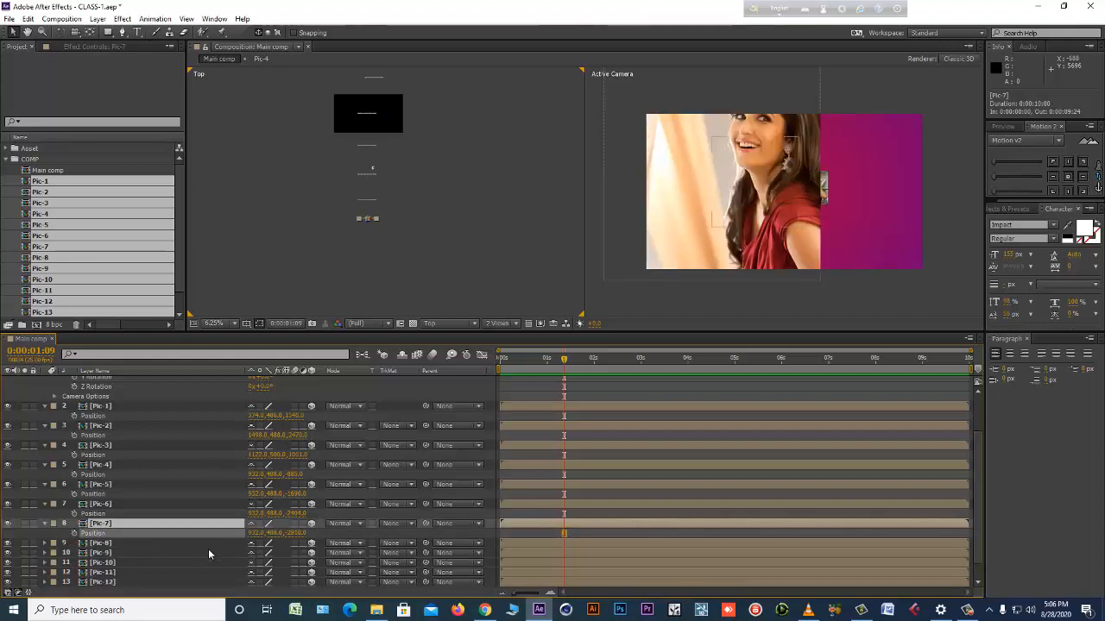
drag(249, 533, 175, 534)
Spread the photos sideways by moving Pic-5 to an X position of about 2177 and Pic-4 to about -490.
click(373, 173)
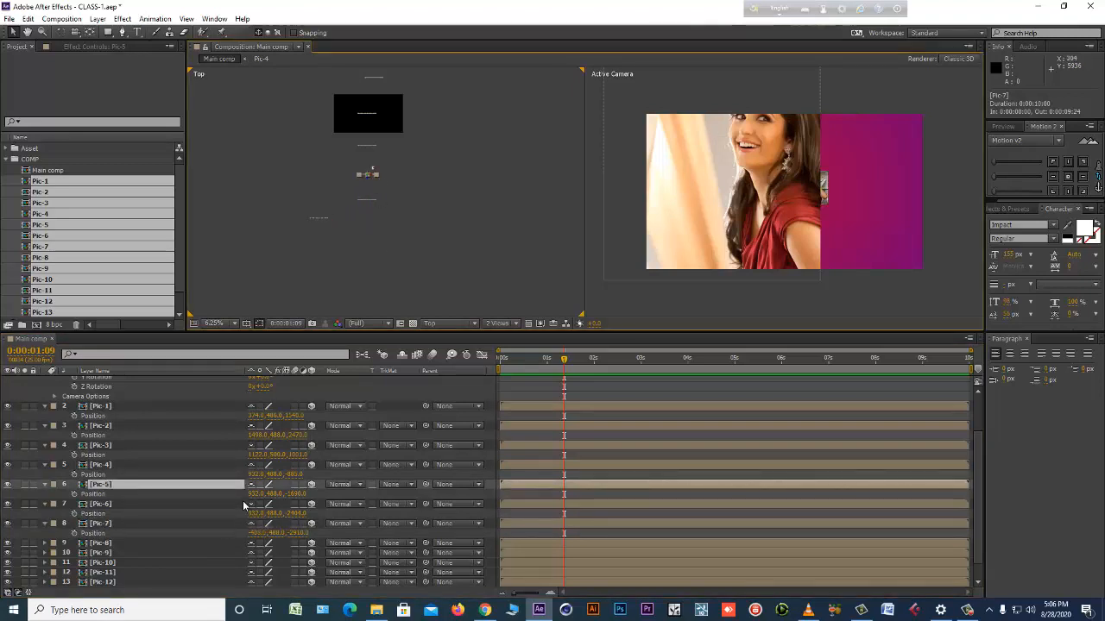
drag(254, 494, 325, 493)
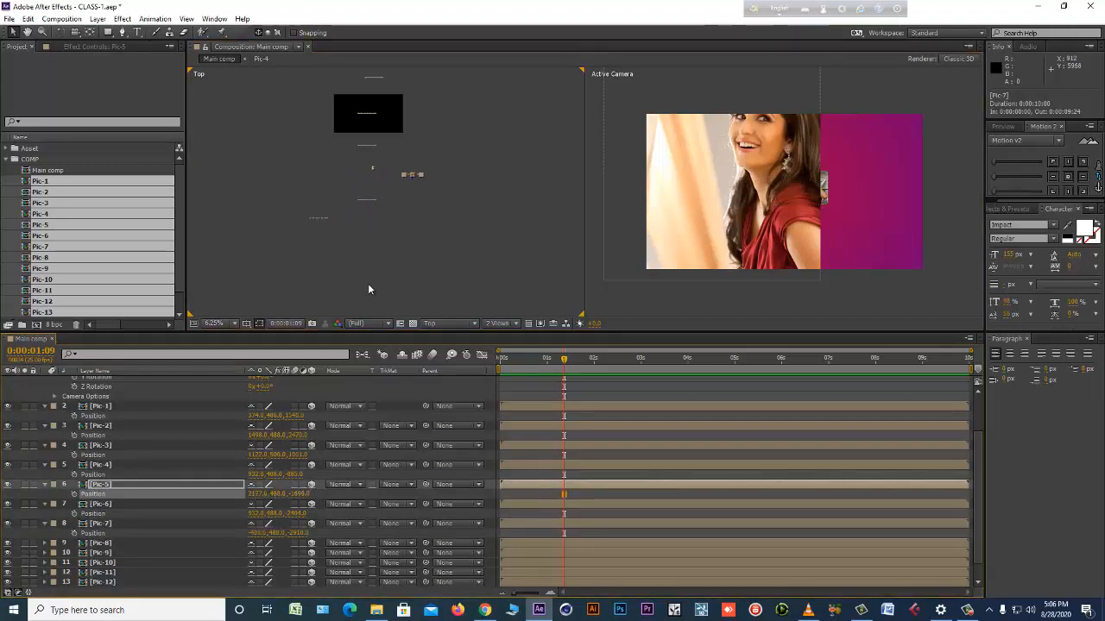
click(376, 147)
click(365, 147)
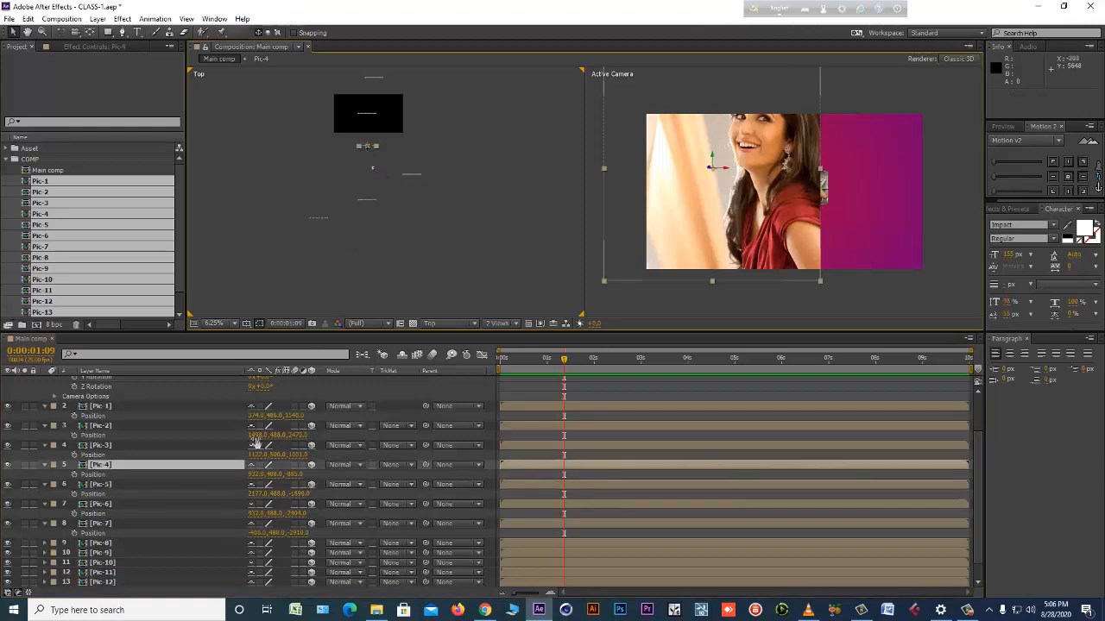
drag(254, 475, 173, 476)
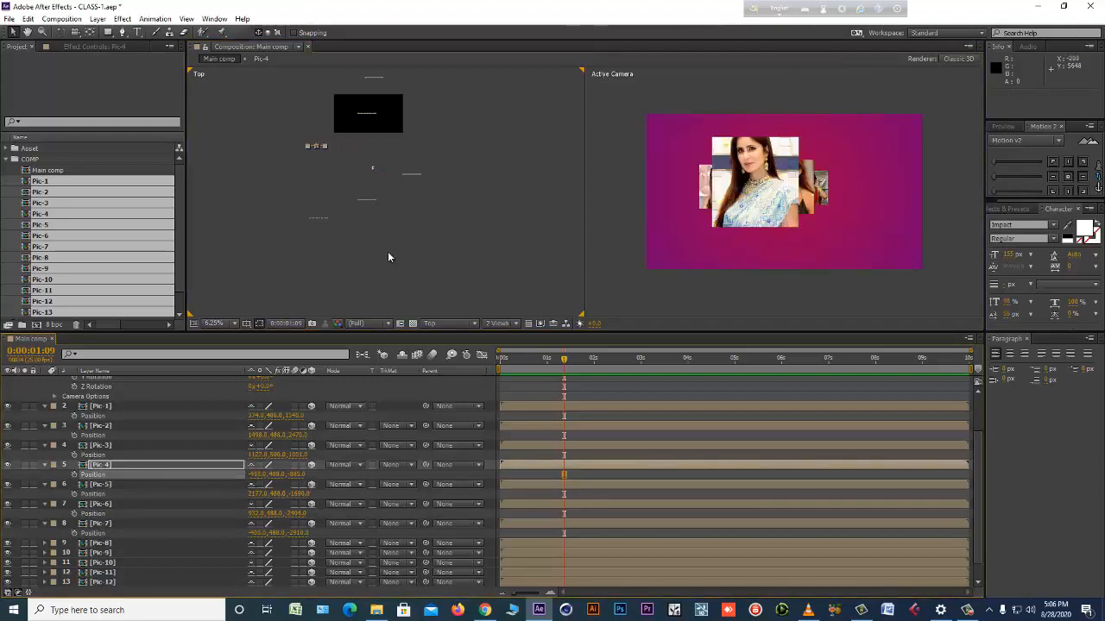
Shift the Pic-3 layer sideways to an X position of about 1467.
drag(451, 161, 421, 266)
click(352, 187)
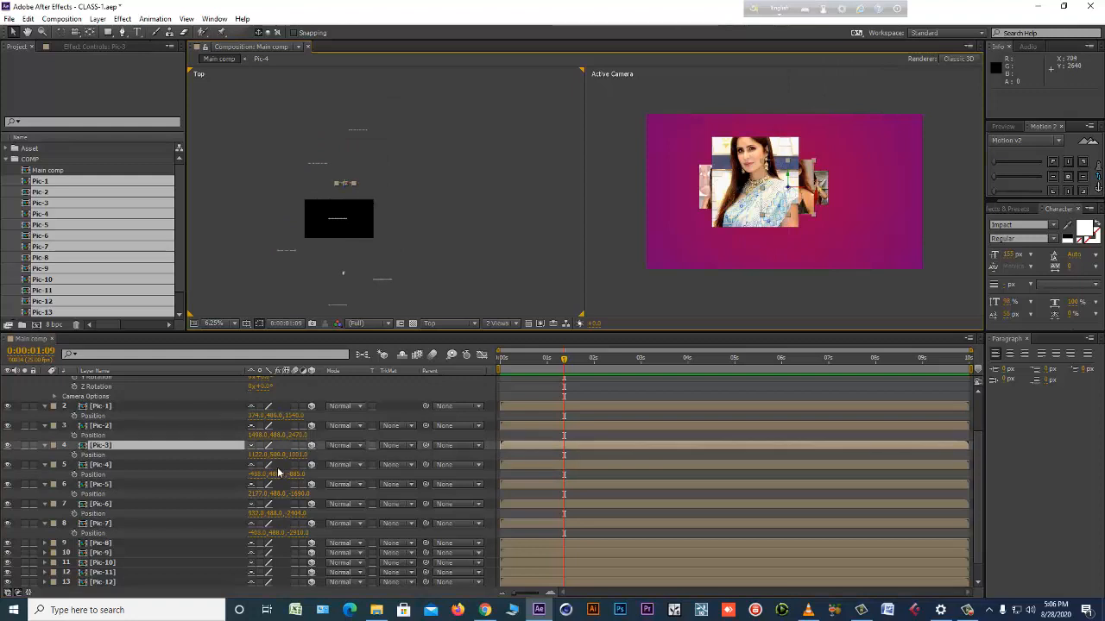
drag(259, 453, 464, 455)
Bring the Pic-8 layer forward to a Z position of about -1720.
scroll(145, 525, down, 1)
click(117, 523)
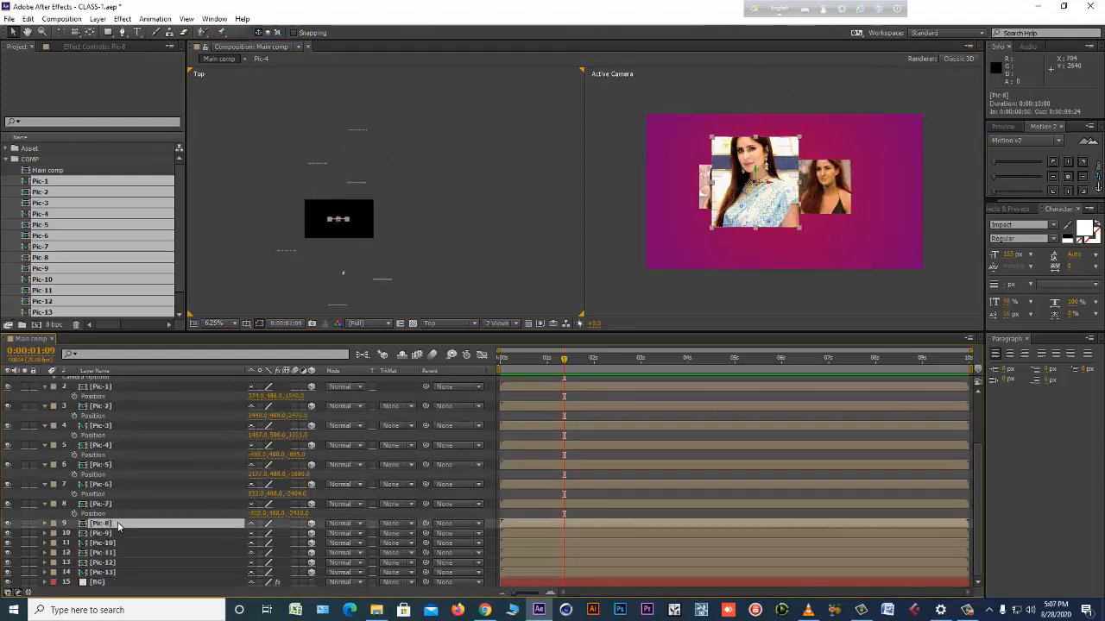
key(p)
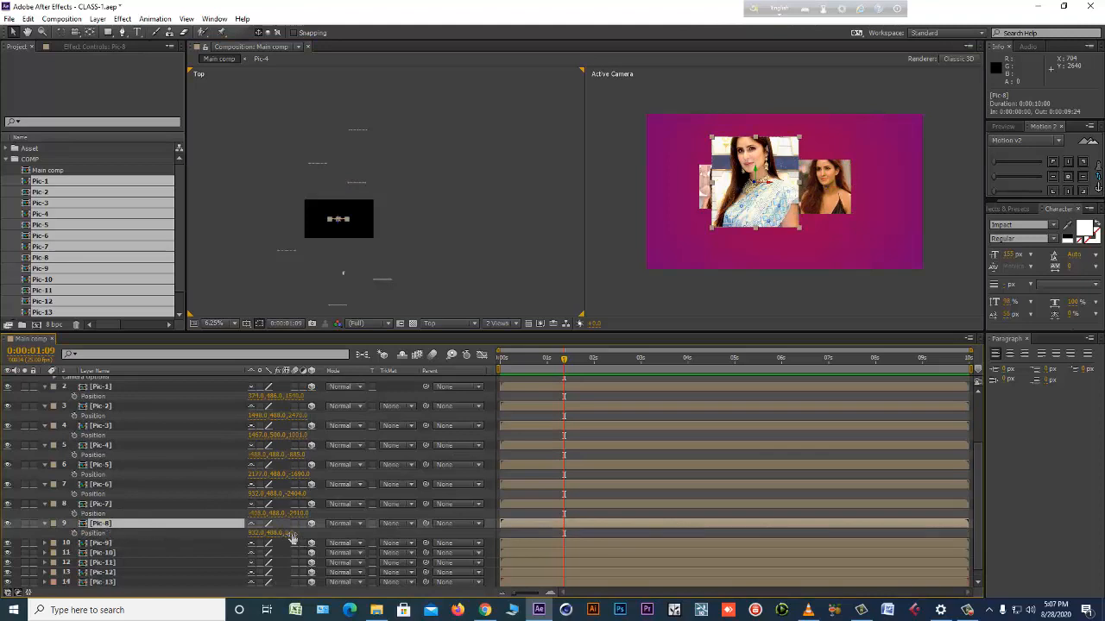
drag(291, 535, 174, 537)
drag(427, 263, 455, 145)
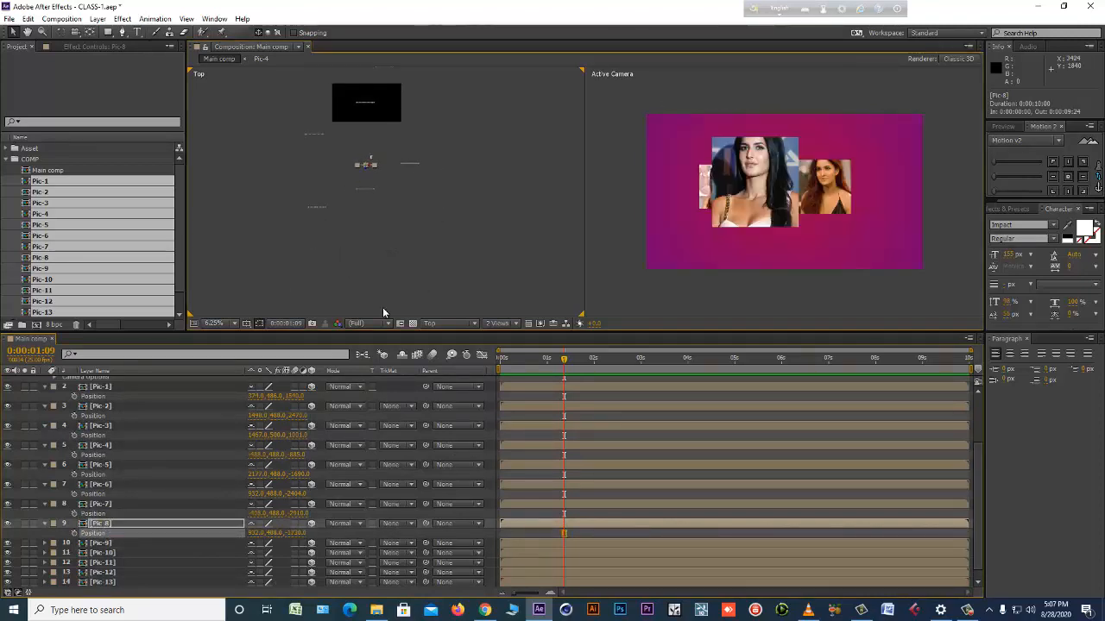
Move the Pic-8 layer further forward and sideways to an X position of about 1981 and Z of about -4070.
drag(298, 534, 717, 441)
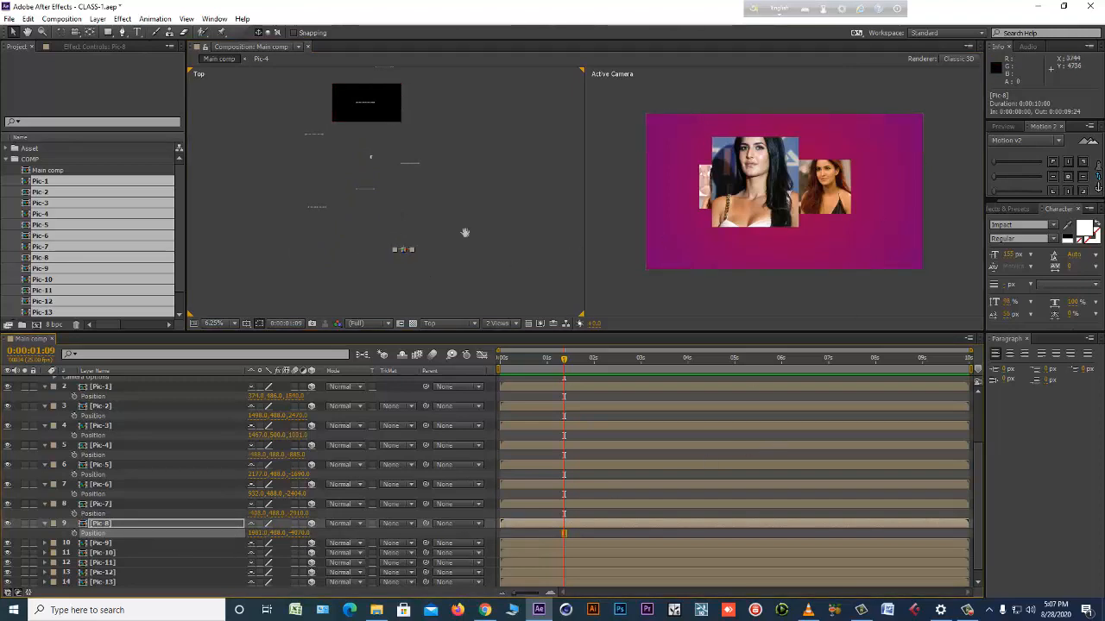
scroll(375, 185, down, 3)
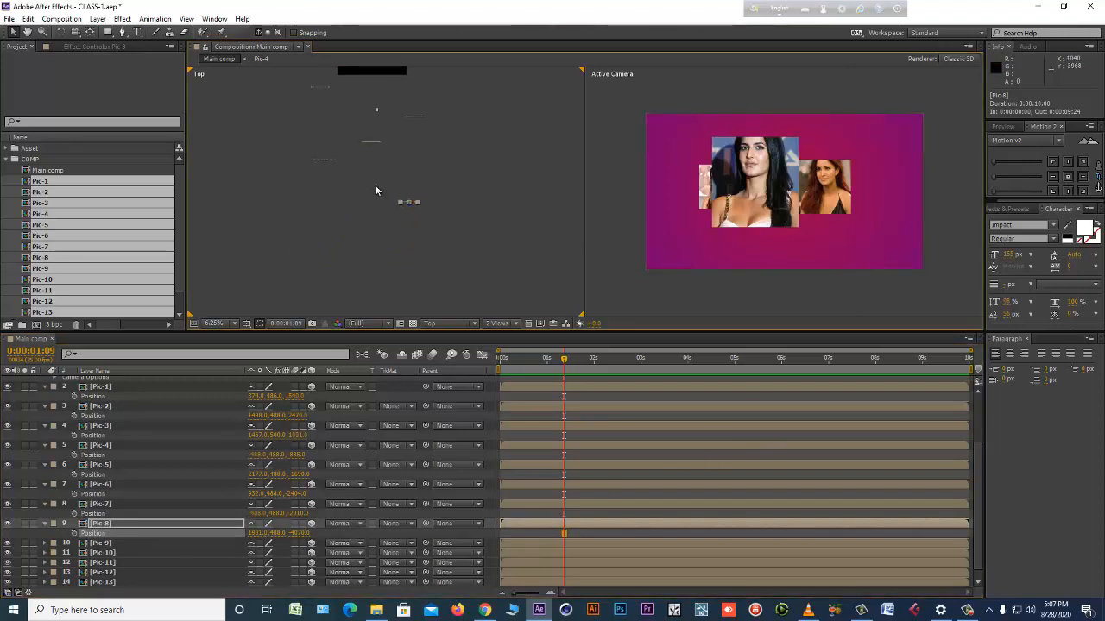
Reveal the Position of the Pic-9 layer and set X to about -879 and Z to about -4257.
click(137, 544)
key(p)
scroll(204, 532, down, 1)
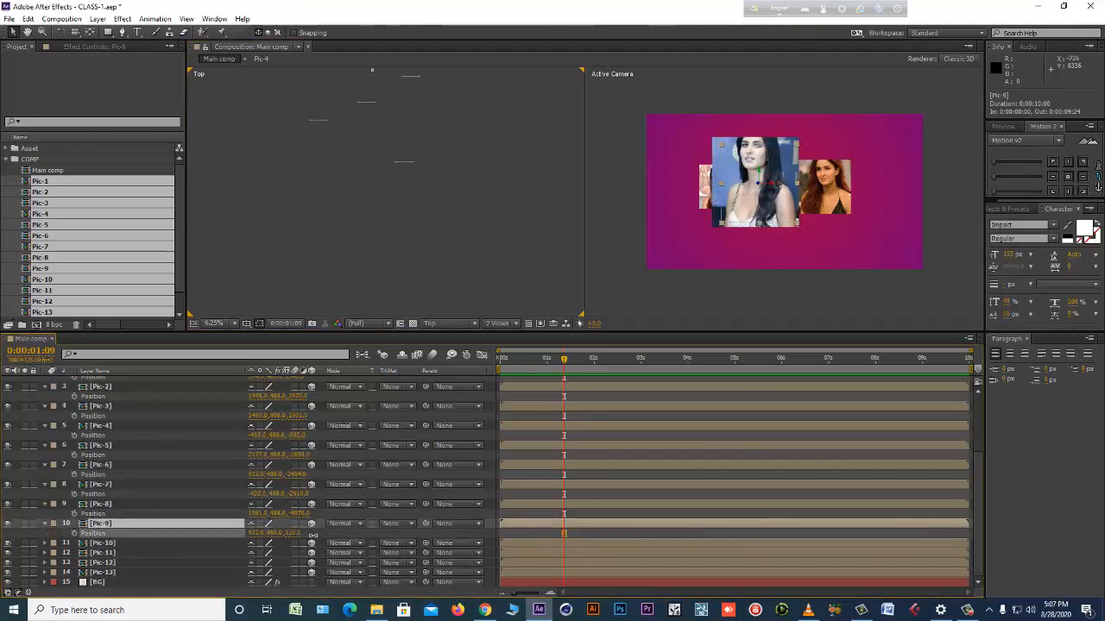
drag(287, 533, 206, 536)
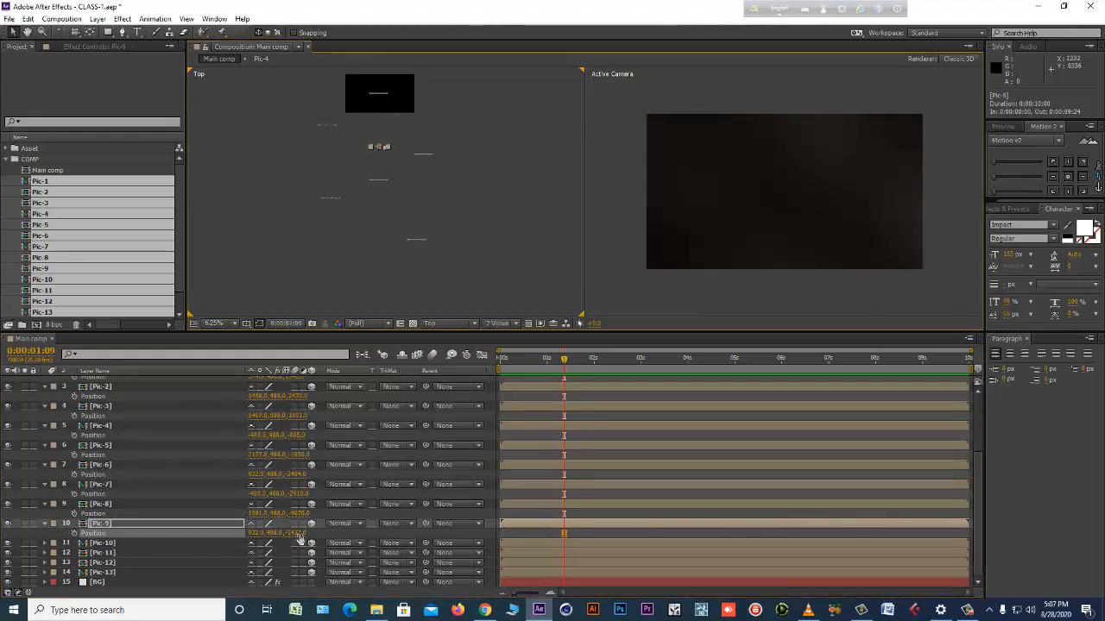
drag(373, 140, 371, 228)
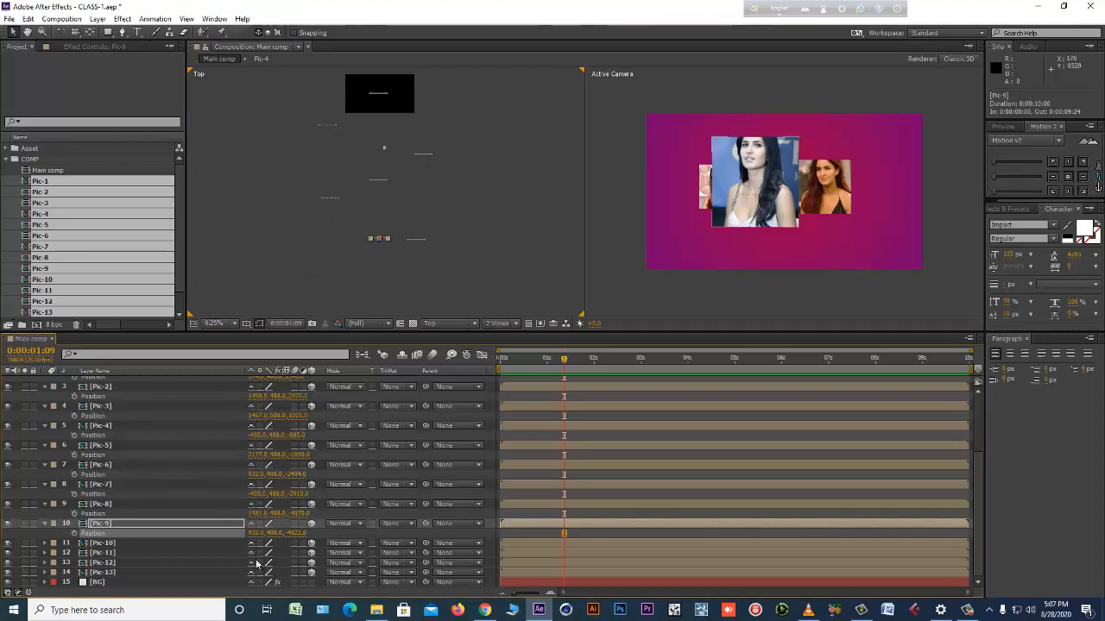
drag(264, 534, 18, 544)
drag(301, 534, 98, 539)
drag(359, 273, 348, 283)
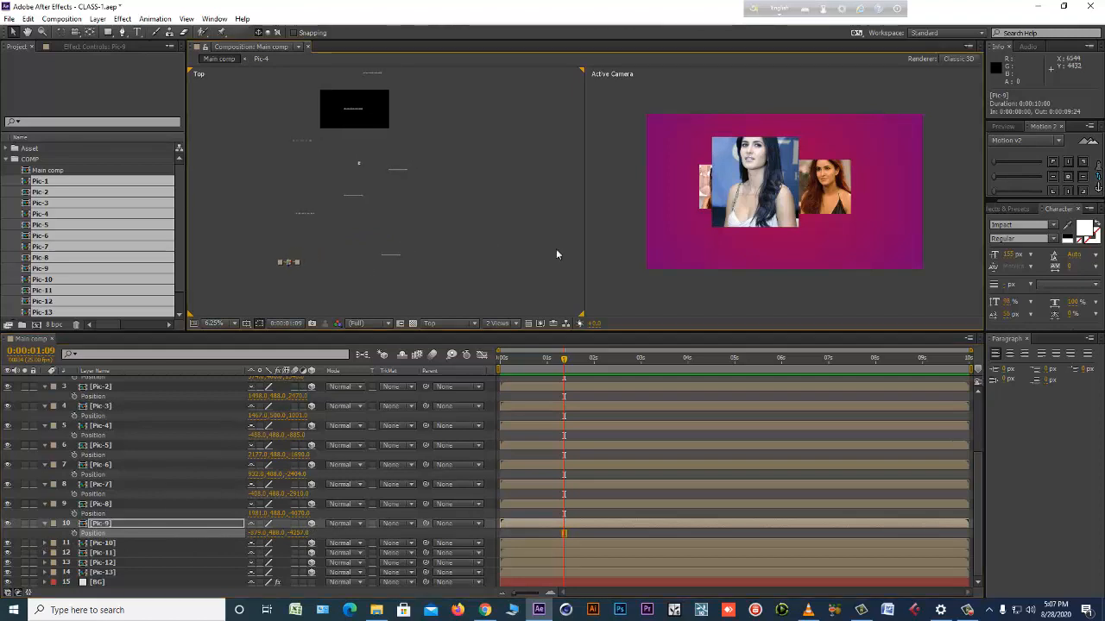
key(comma)
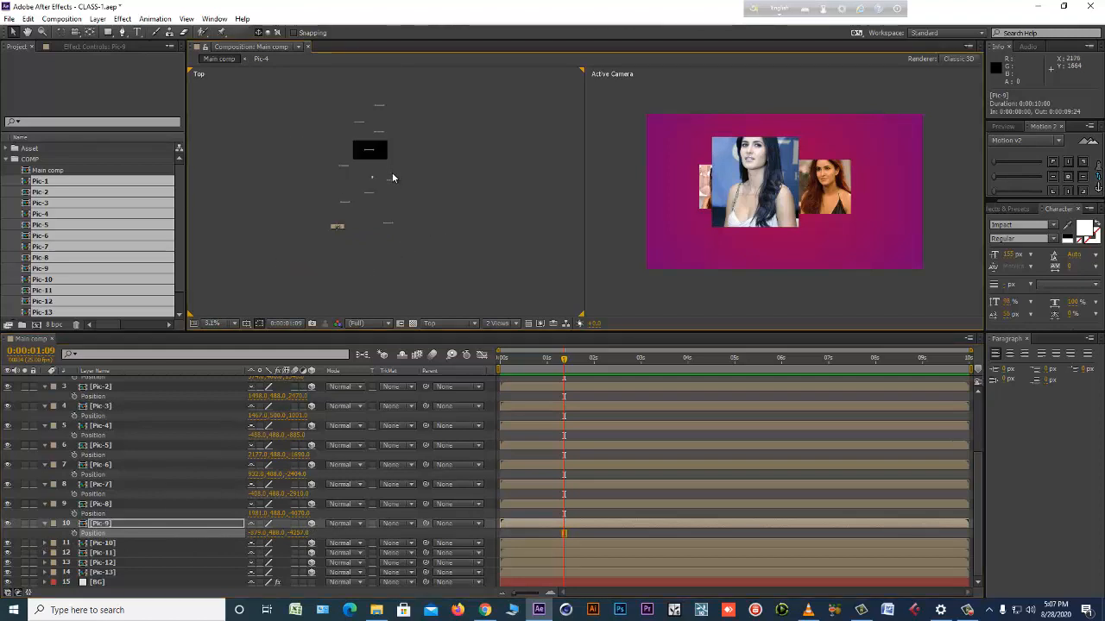
drag(399, 182, 453, 186)
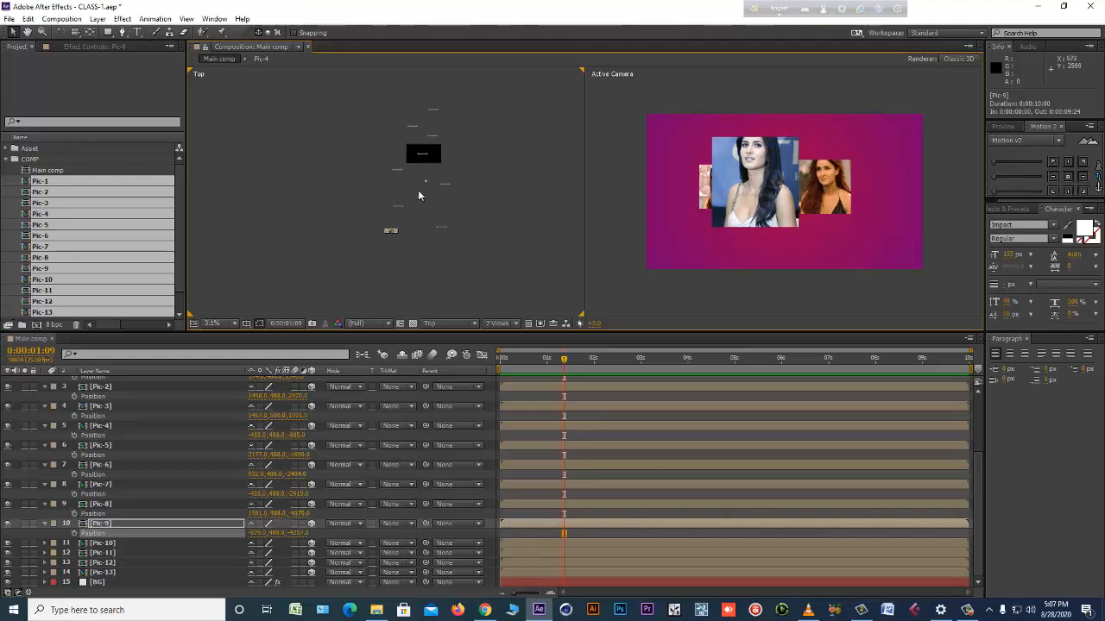
click(491, 325)
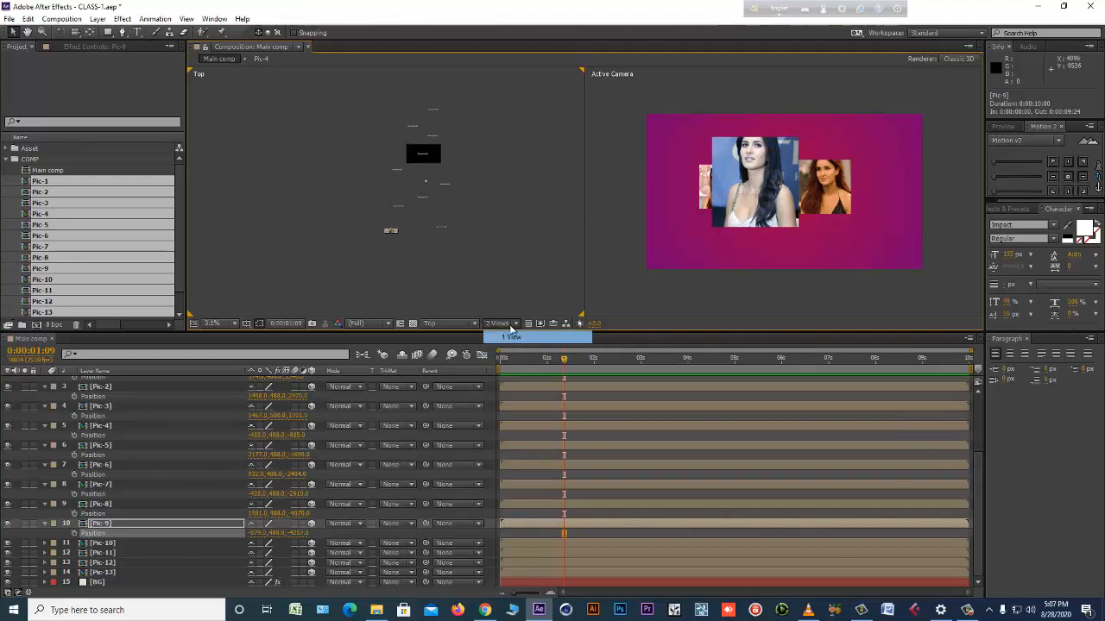
click(496, 334)
key(period)
key(comma)
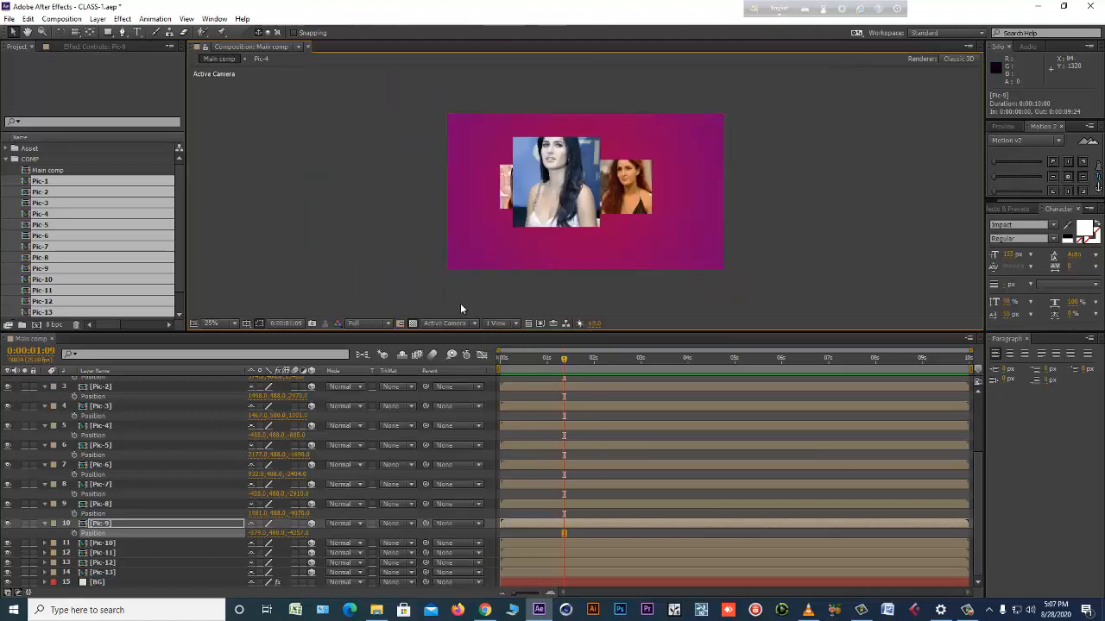
click(497, 323)
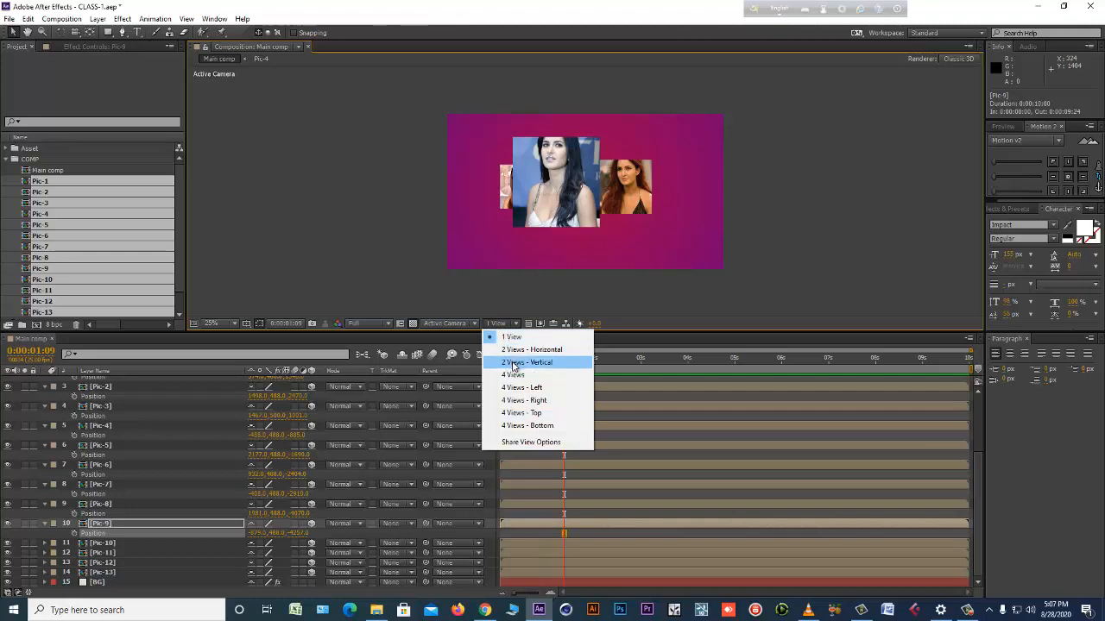
click(519, 363)
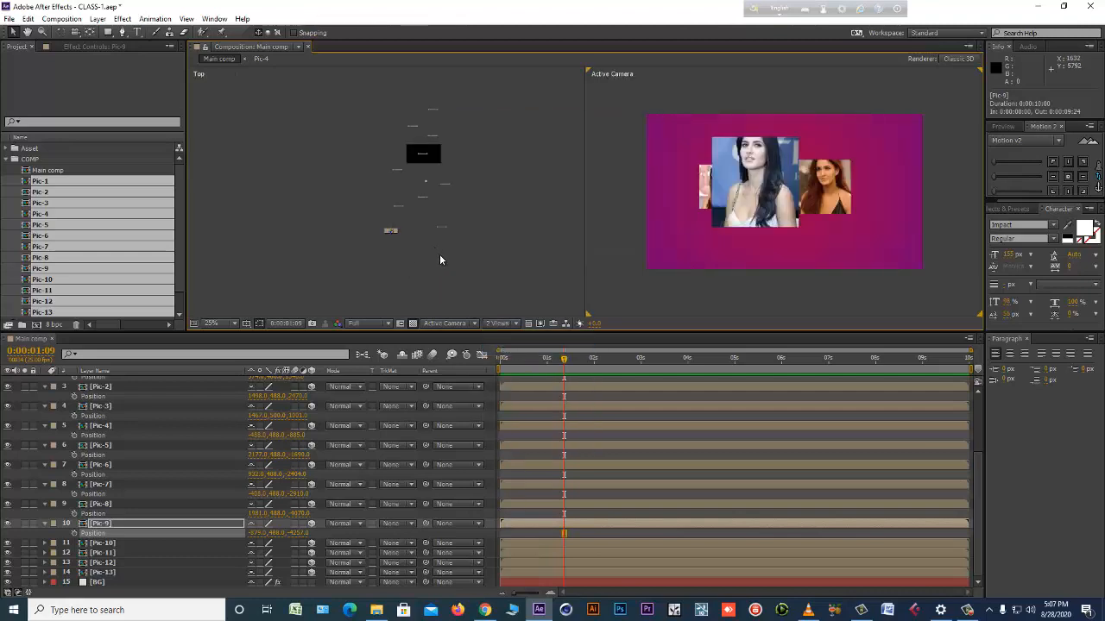
Reveal the Position of the Pic-10 layer and bring it forward to a Z position of about -6084.
click(127, 543)
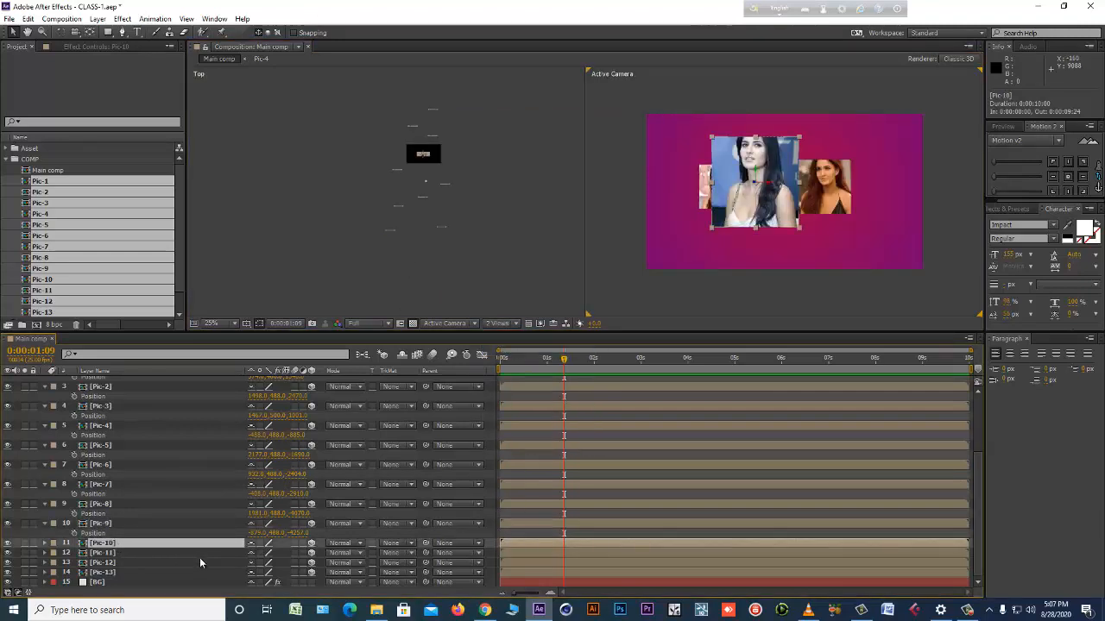
key(p)
drag(288, 553, 1, 566)
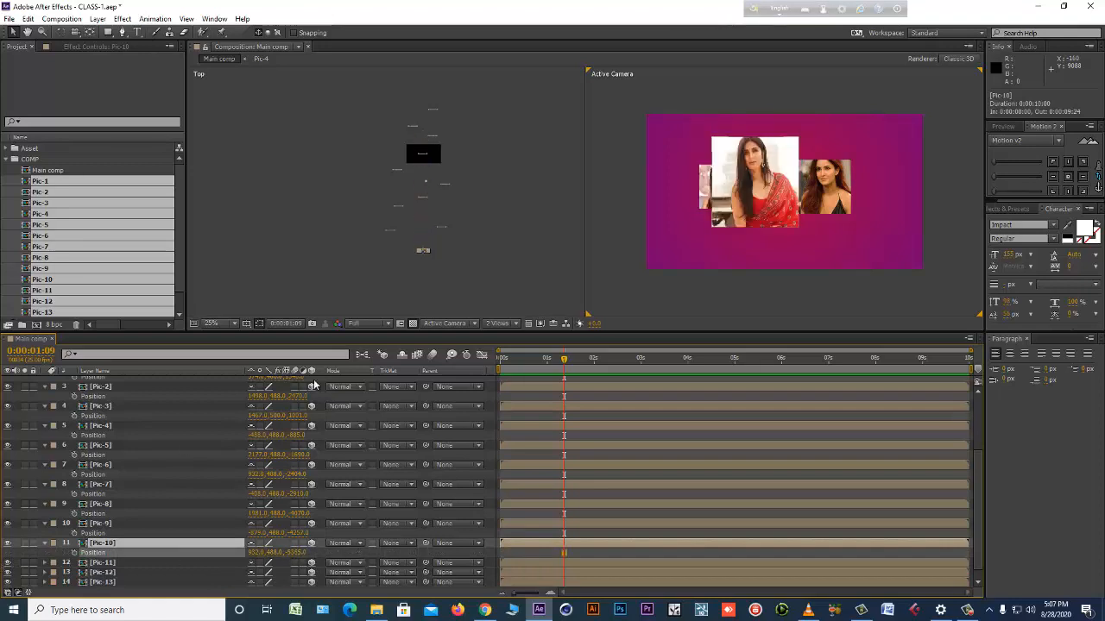
drag(445, 232, 395, 129)
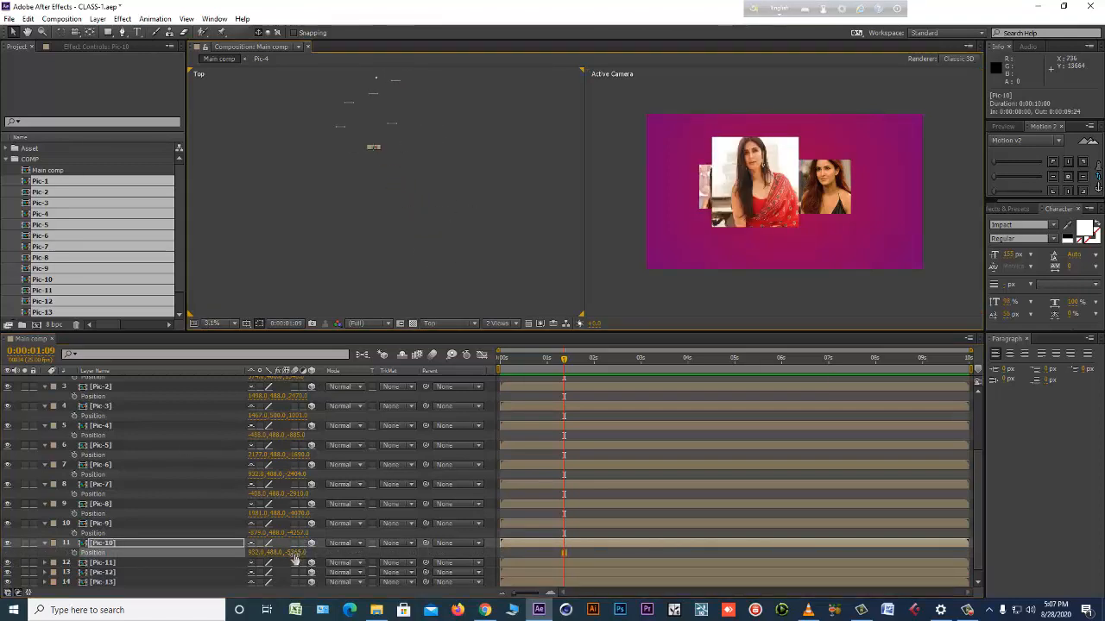
drag(296, 553, 363, 543)
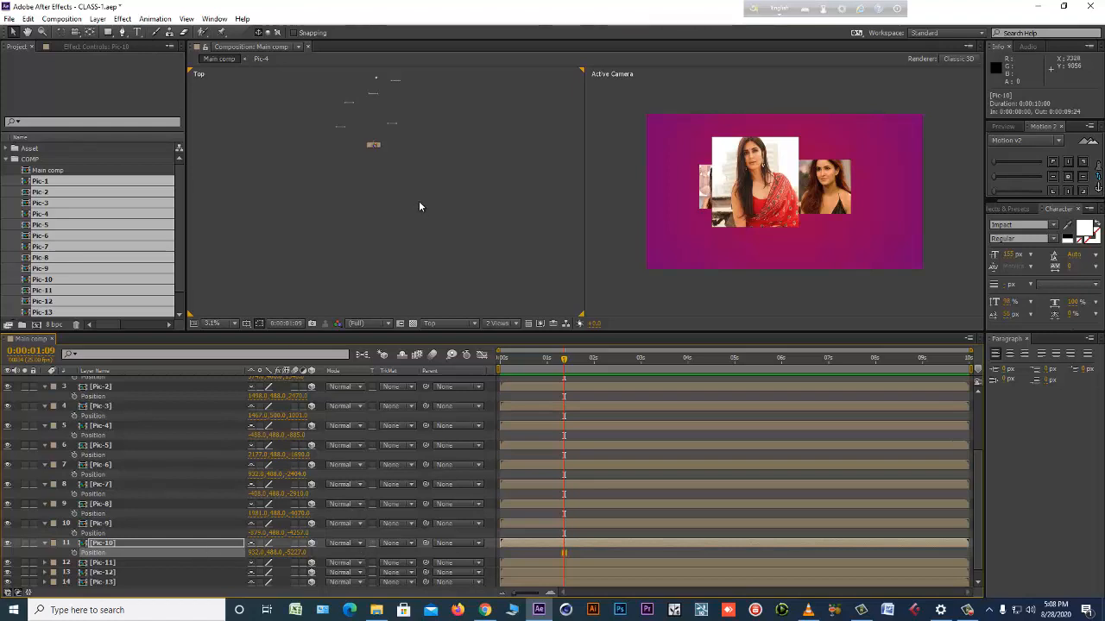
mouse_move(296, 552)
mouse_down()
mouse_move(322, 554)
mouse_move(236, 570)
mouse_move(264, 567)
mouse_up()
Reveal the Position of the Pic-11 layer and set X to about -1738 and Z to about -5640.
scroll(145, 552, down, 1)
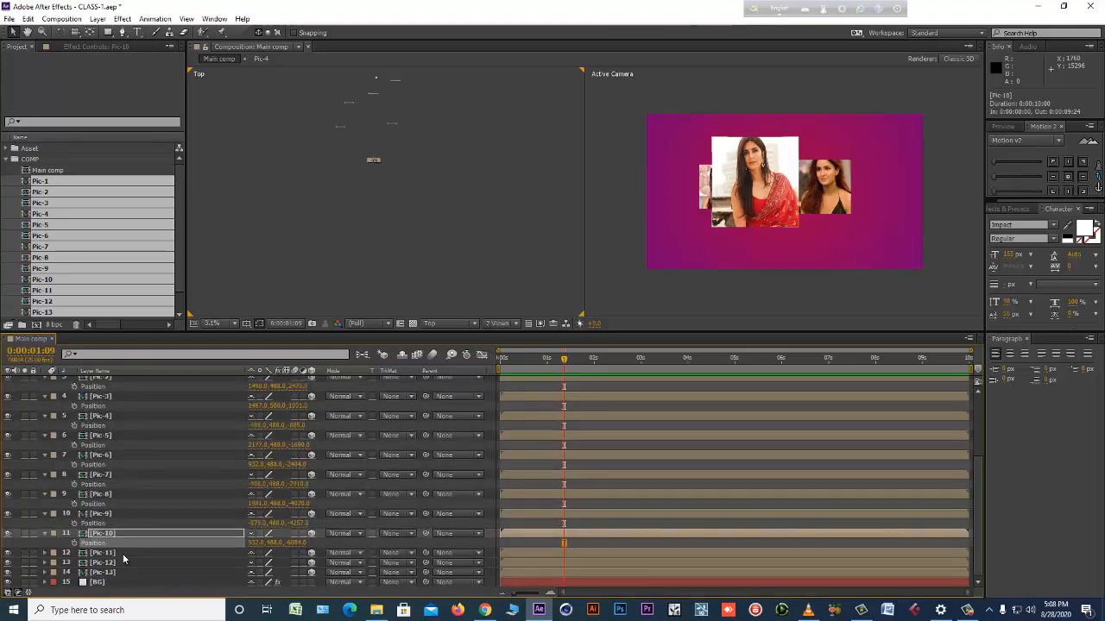
click(123, 553)
key(p)
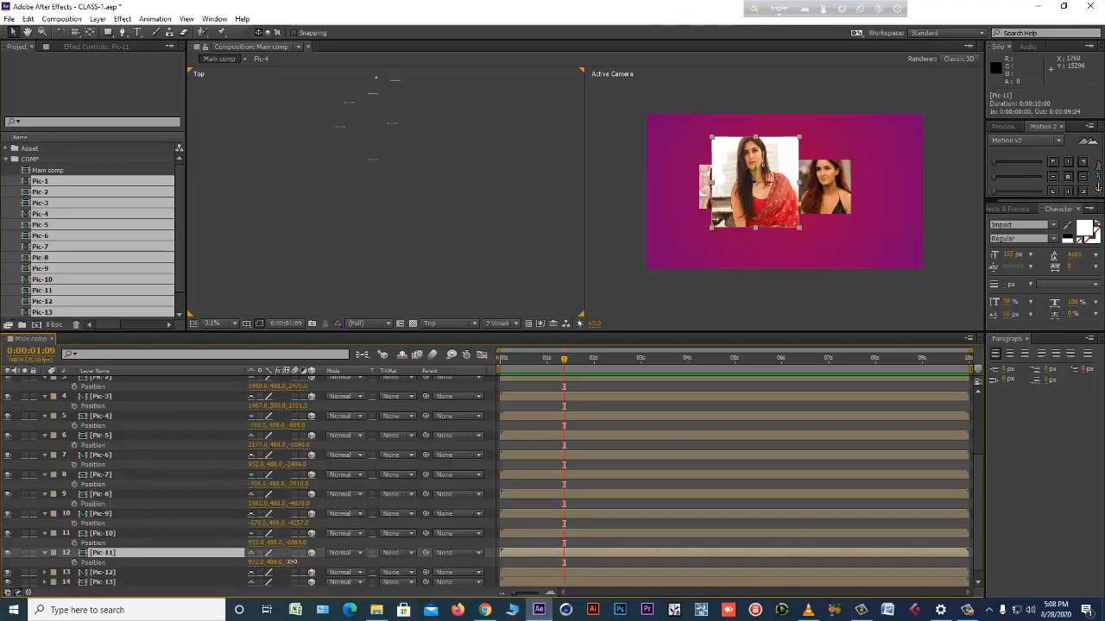
drag(289, 563, 177, 540)
scroll(147, 547, down, 1)
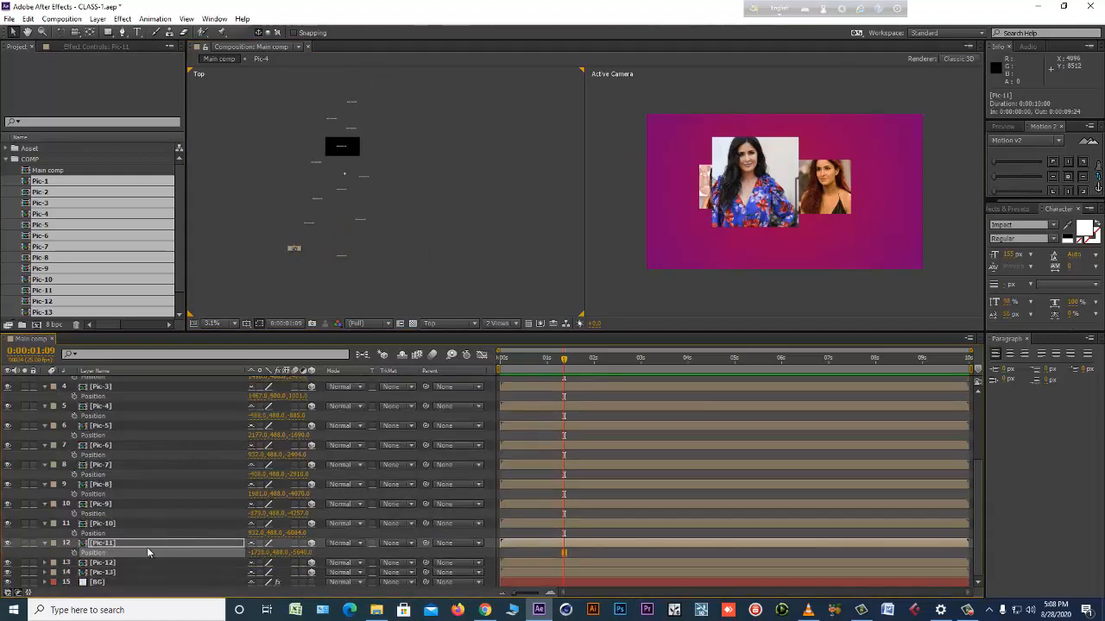
Reveal the Position of the Pic-12 layer and push it back to a Z of about 3520 with X at about -268.
click(137, 563)
key(p)
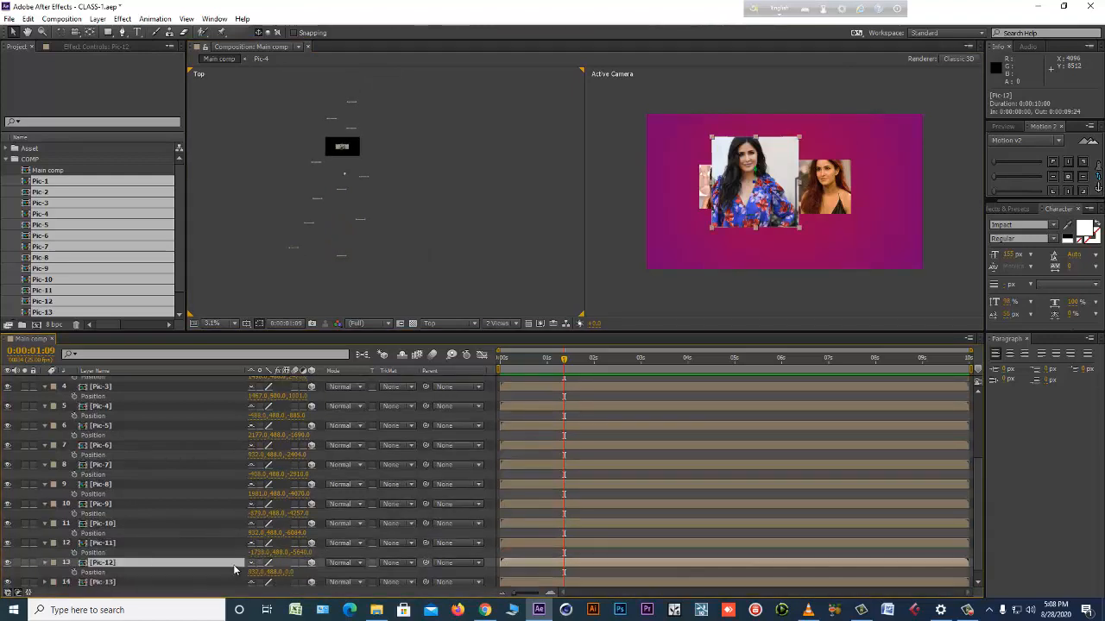
scroll(259, 561, down, 1)
drag(290, 566, 243, 565)
drag(445, 513, 447, 513)
drag(255, 563, 183, 562)
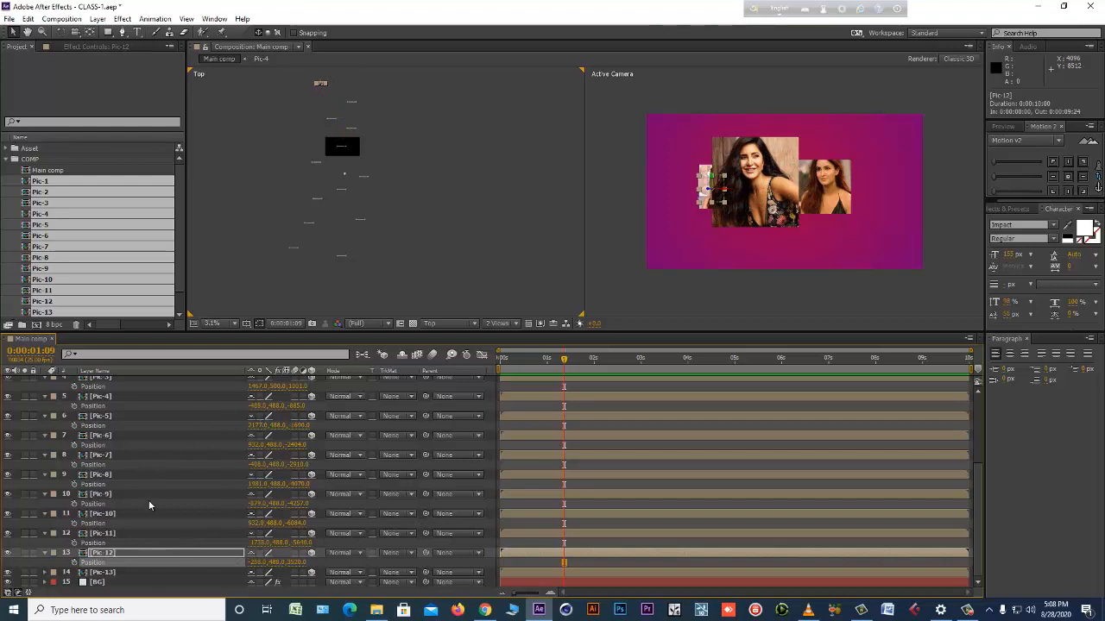
Move the Pic-13 layer to an X position of about 2020 and Z of about -7460, and save the project.
click(164, 573)
key(p)
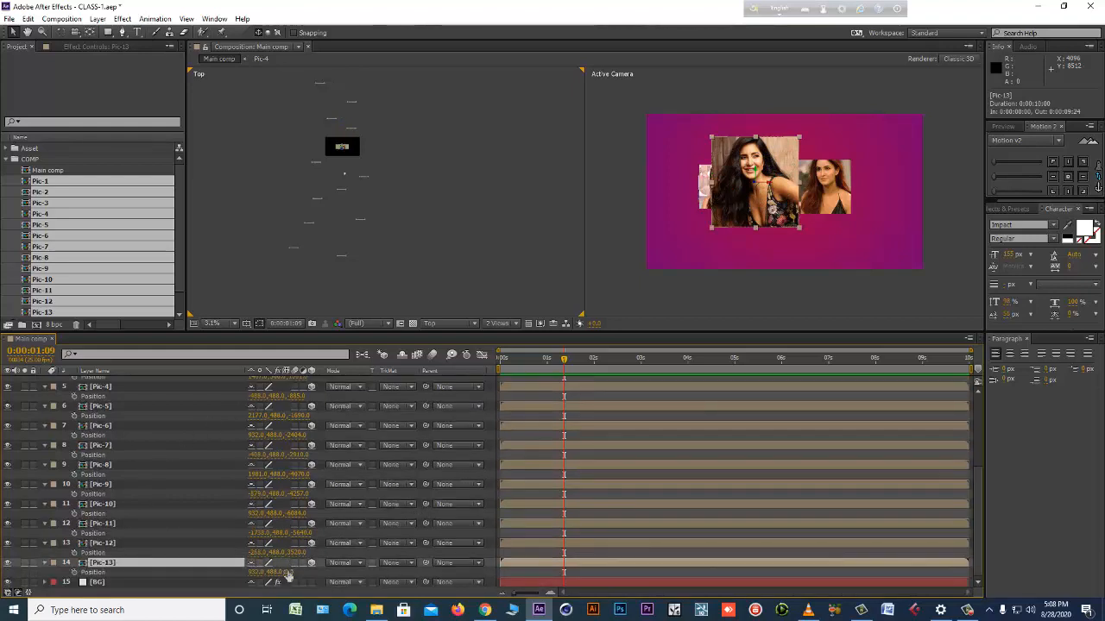
drag(284, 572, 12, 567)
drag(298, 573, 878, 497)
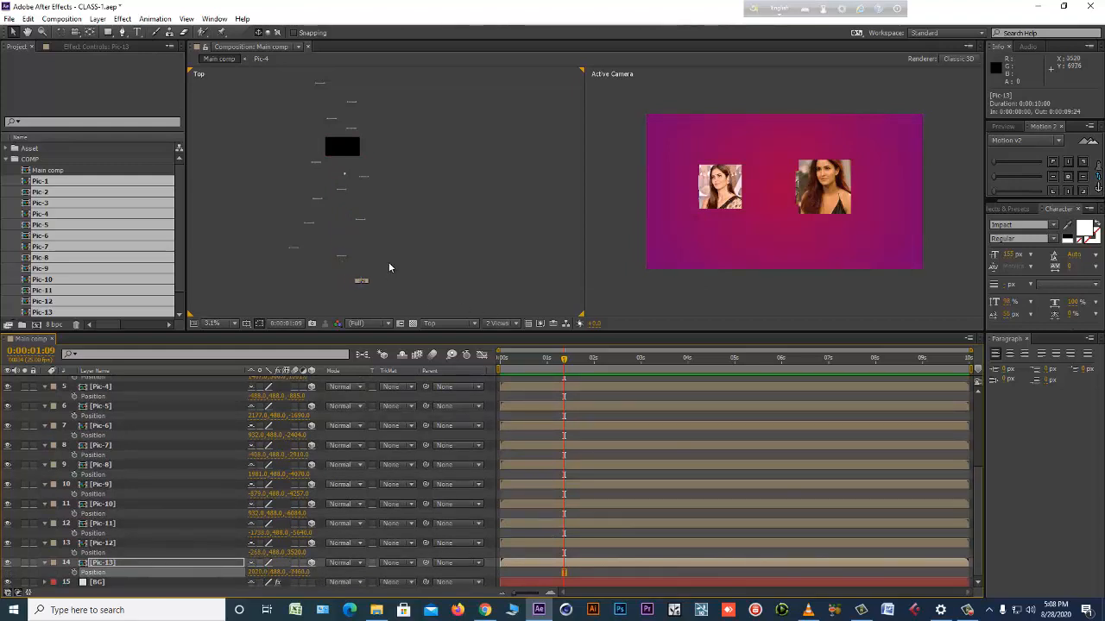
key(ctrl+s)
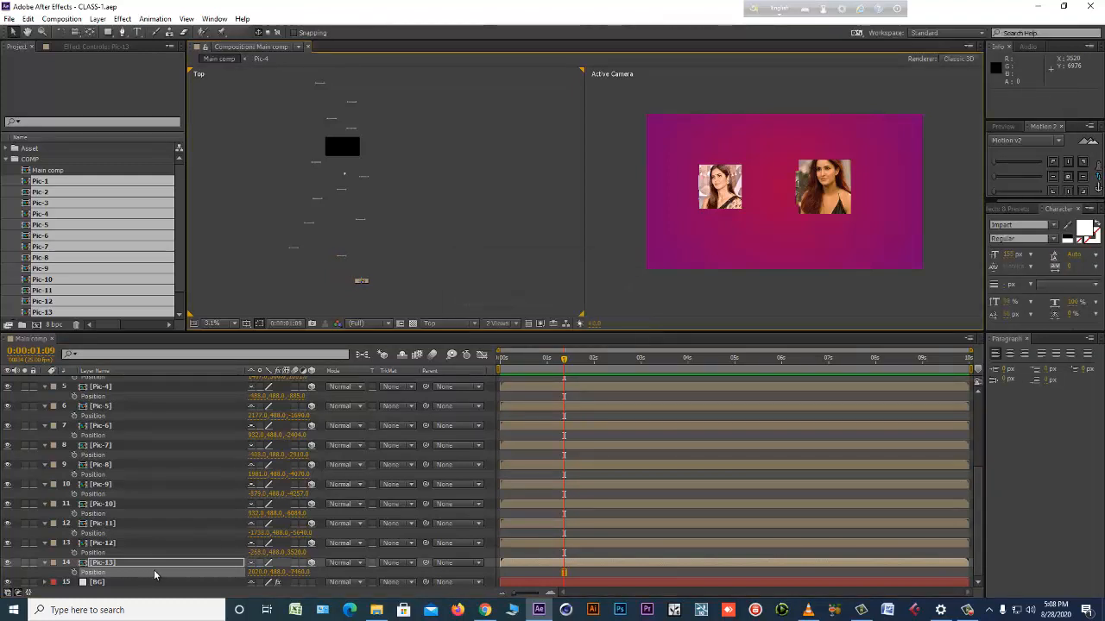
Switch the composition to a single Active Camera view and enlarge the viewer area above the timeline.
click(505, 324)
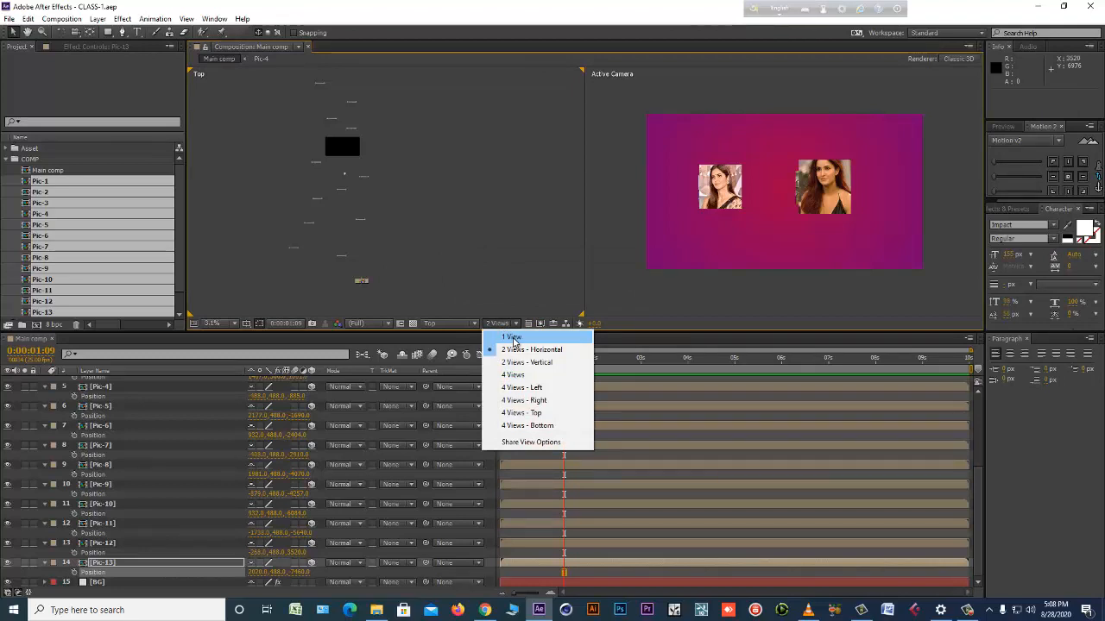
click(511, 337)
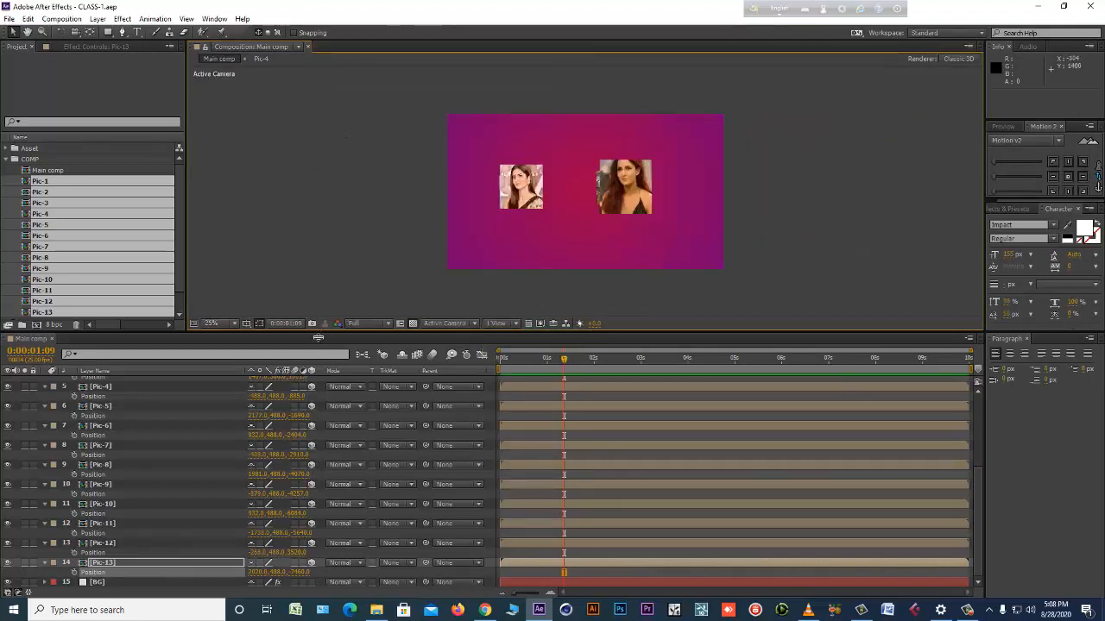
drag(318, 338, 317, 417)
scroll(166, 532, up, 5)
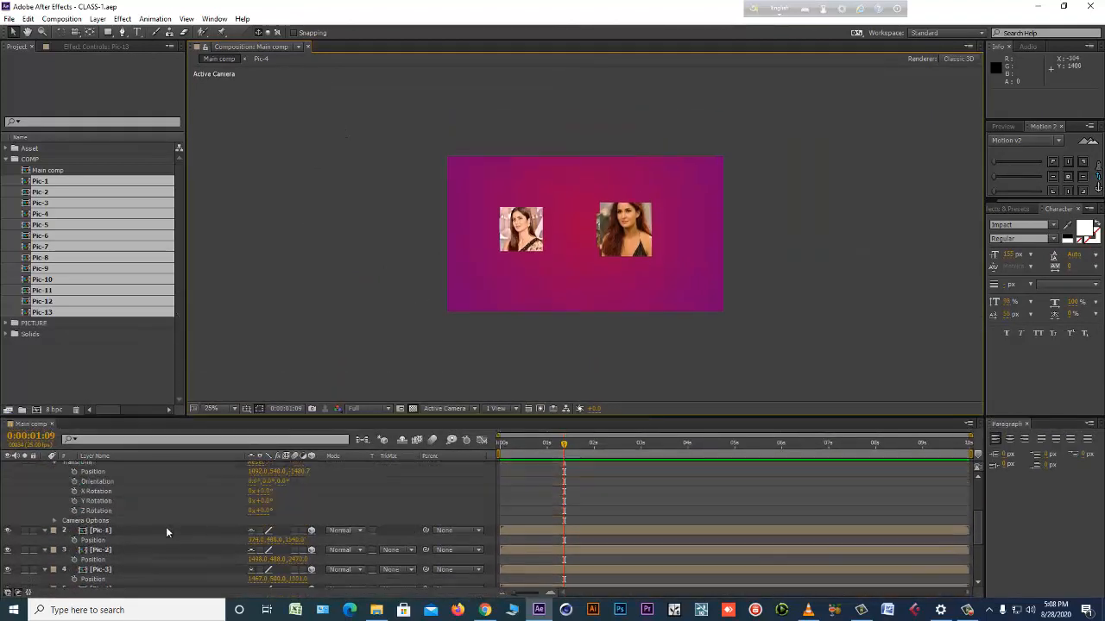
scroll(166, 532, up, 1)
Move Camera 1 forward with the Track Z Camera tool to a Z position of about -1022.
click(98, 467)
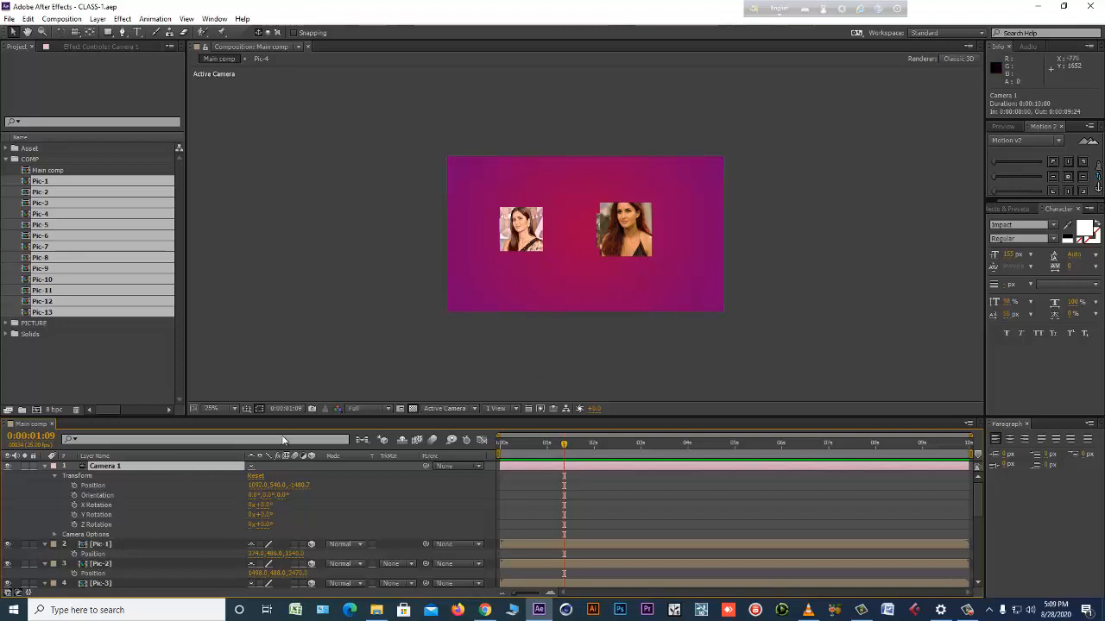
key(period)
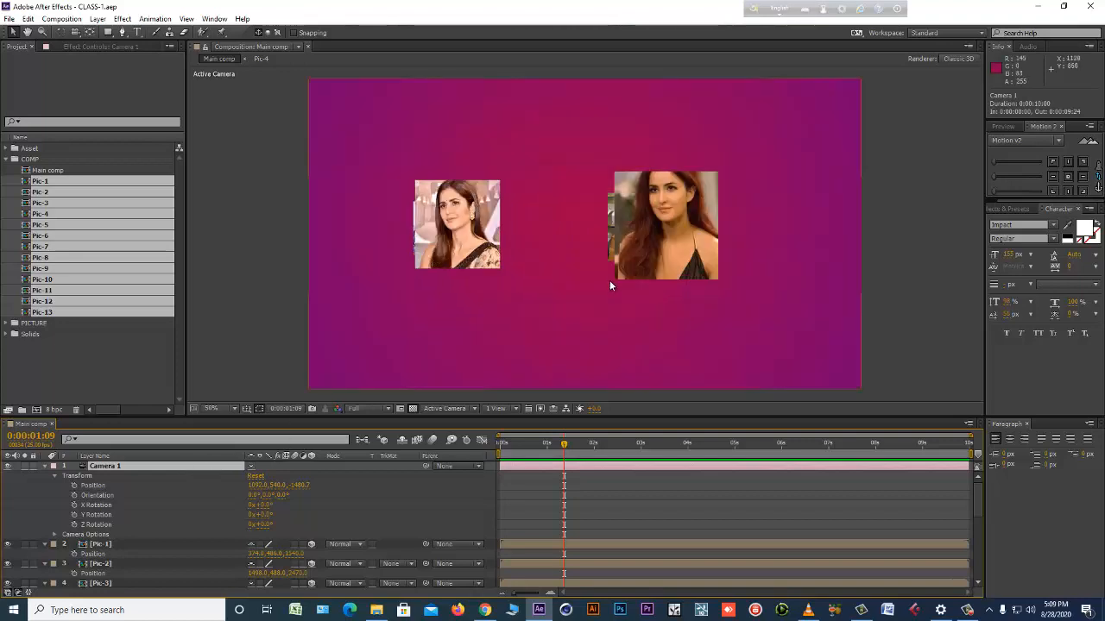
key(c)
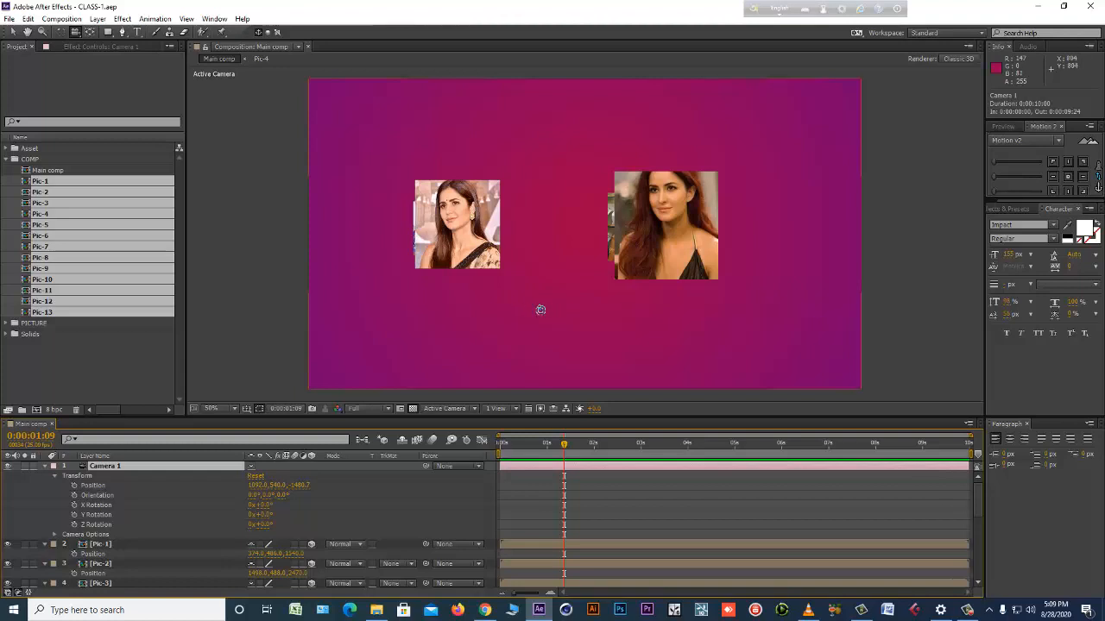
key(c)
drag(570, 275, 601, 234)
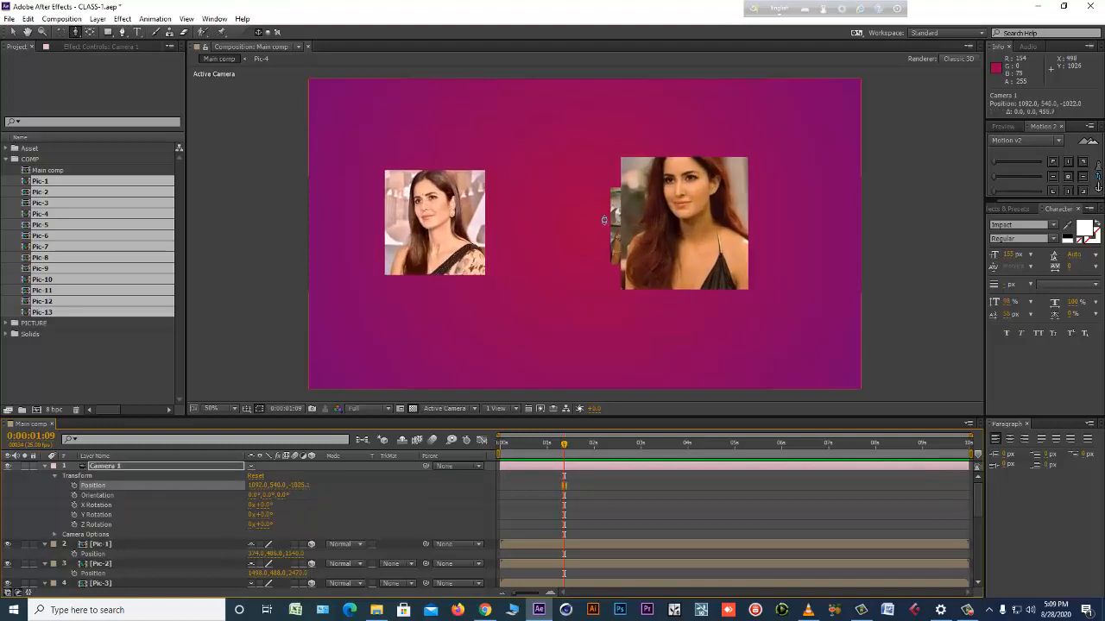
click(77, 34)
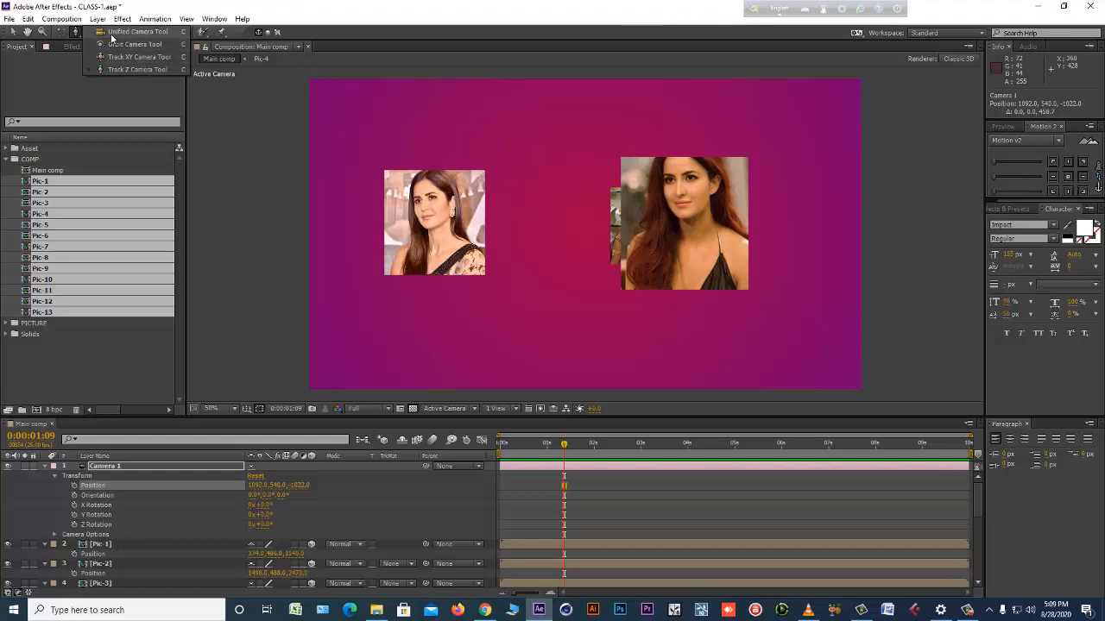
click(12, 34)
click(12, 34)
click(99, 545)
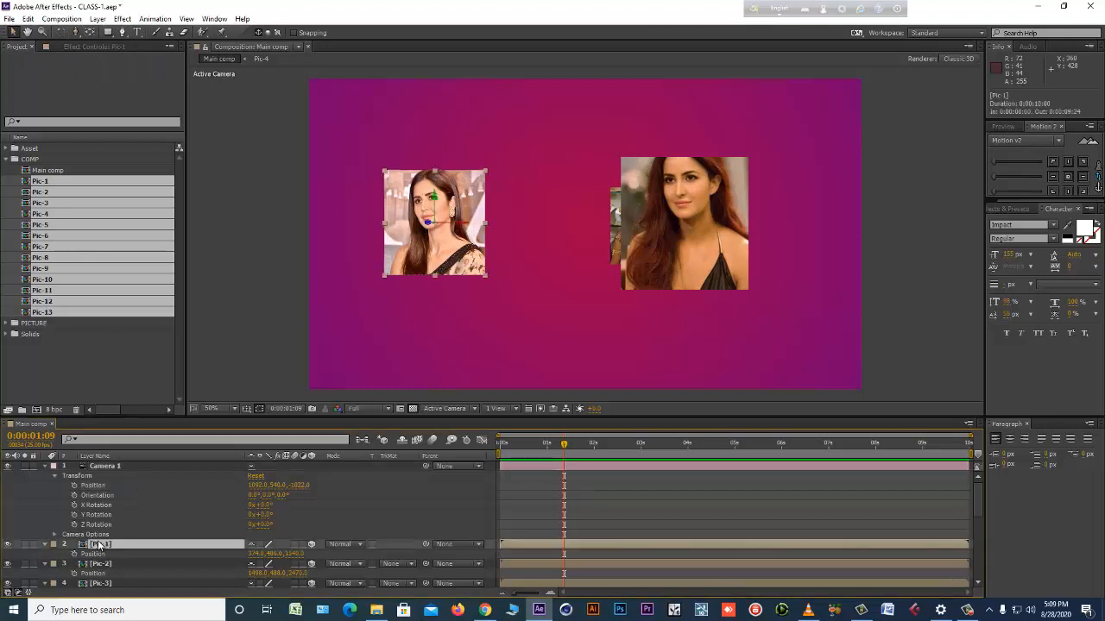
Reposition Camera 1 with the Track XY and Track Z Camera tools to about 1043, 573, -1088.
click(110, 467)
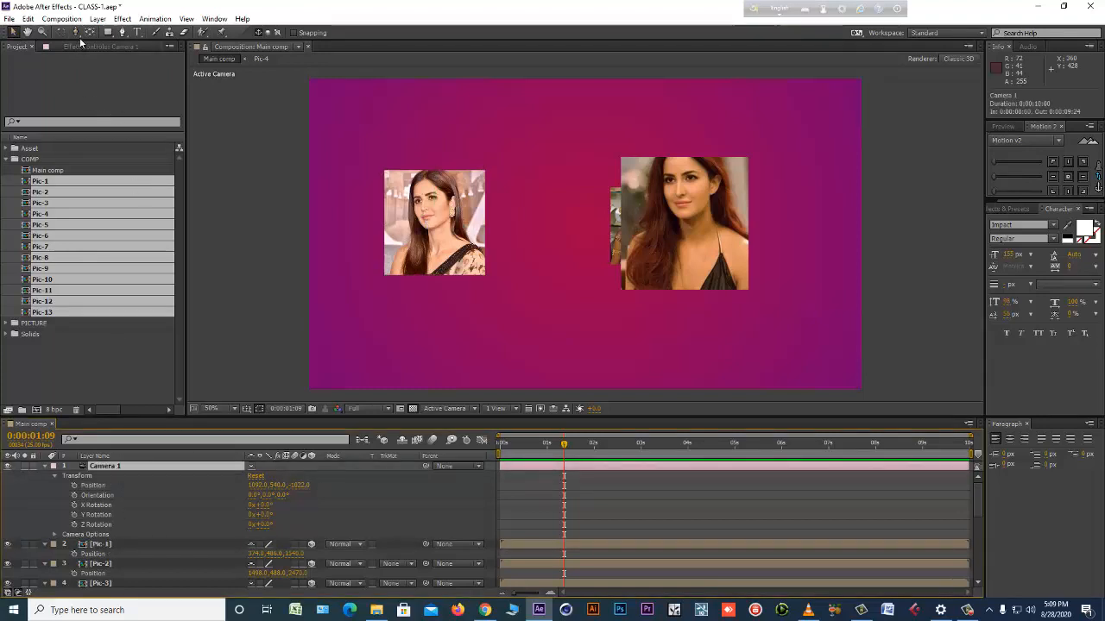
drag(76, 32, 126, 69)
key(c)
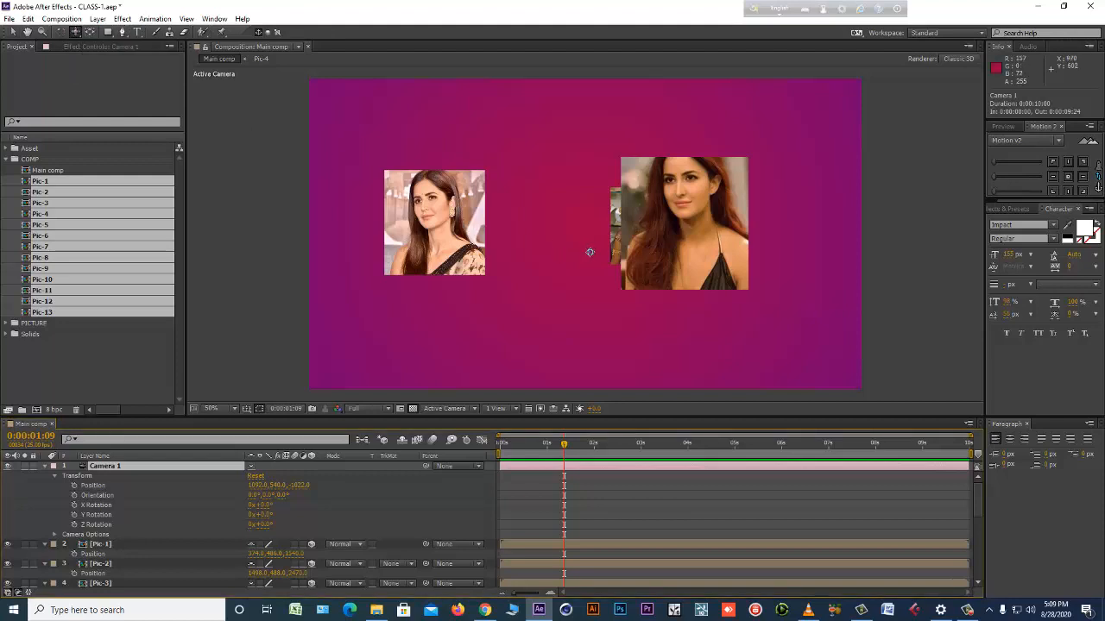
mouse_move(595, 248)
mouse_down()
mouse_move(613, 249)
mouse_move(591, 249)
mouse_up()
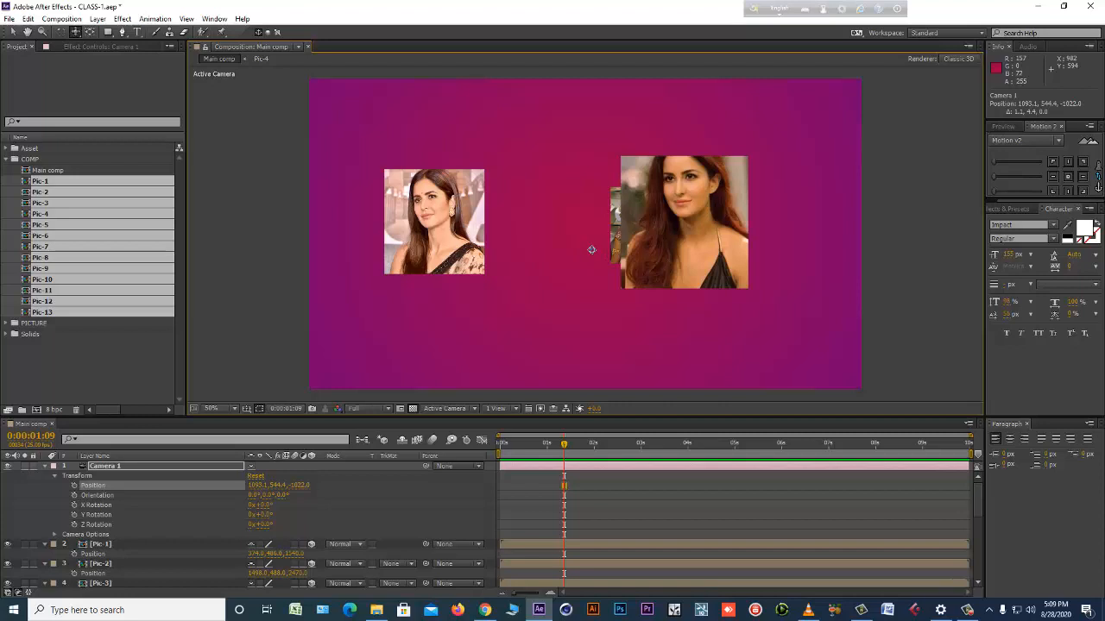
mouse_move(609, 282)
mouse_down()
mouse_move(723, 288)
mouse_move(476, 288)
mouse_move(624, 265)
mouse_up()
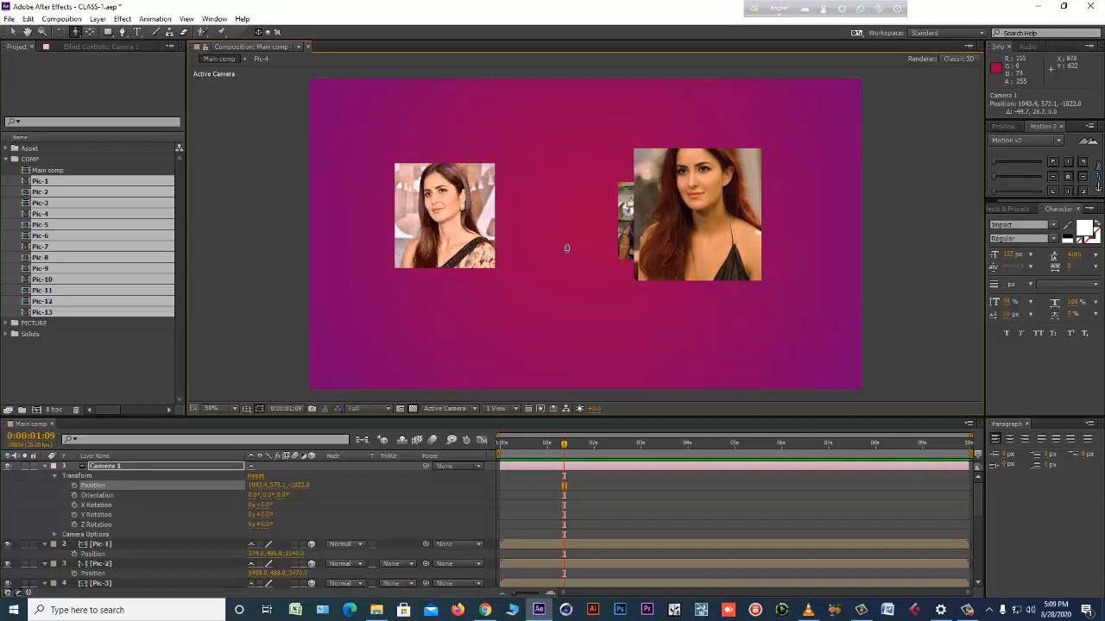
drag(574, 232, 590, 276)
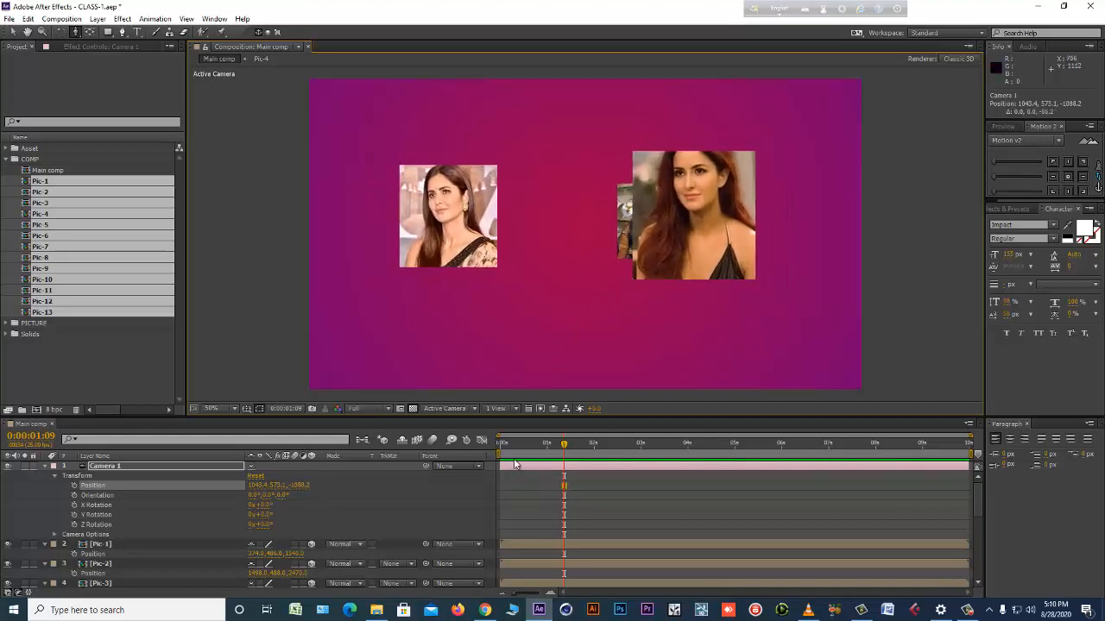
At the start of the timeline, enable auto-keyframing and track Camera 1 forward to a Z position of about 972.
key(Home)
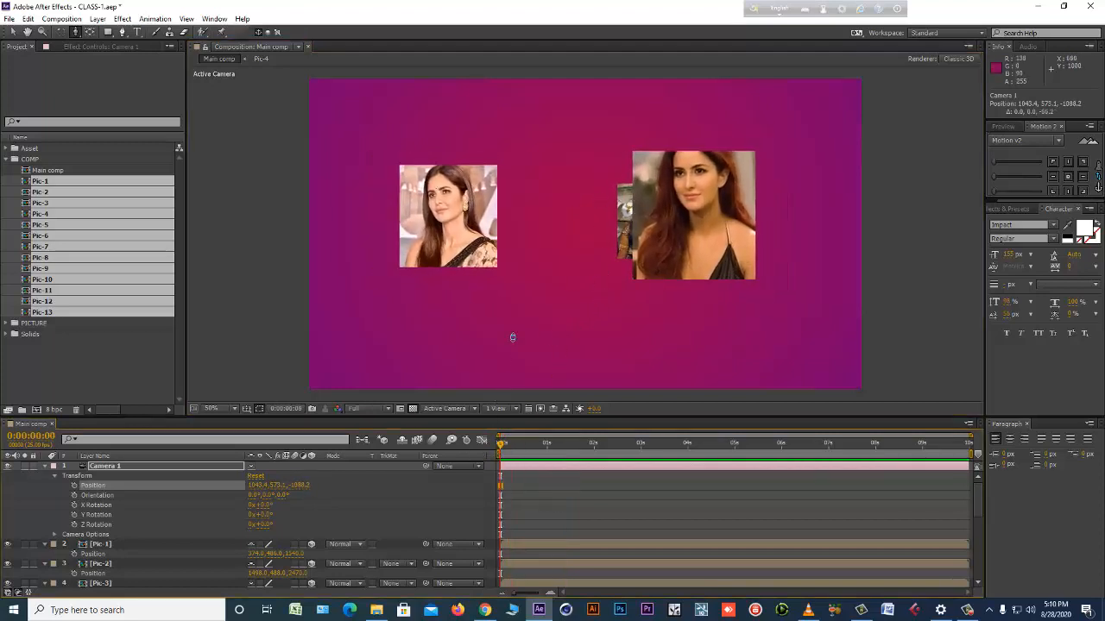
click(466, 441)
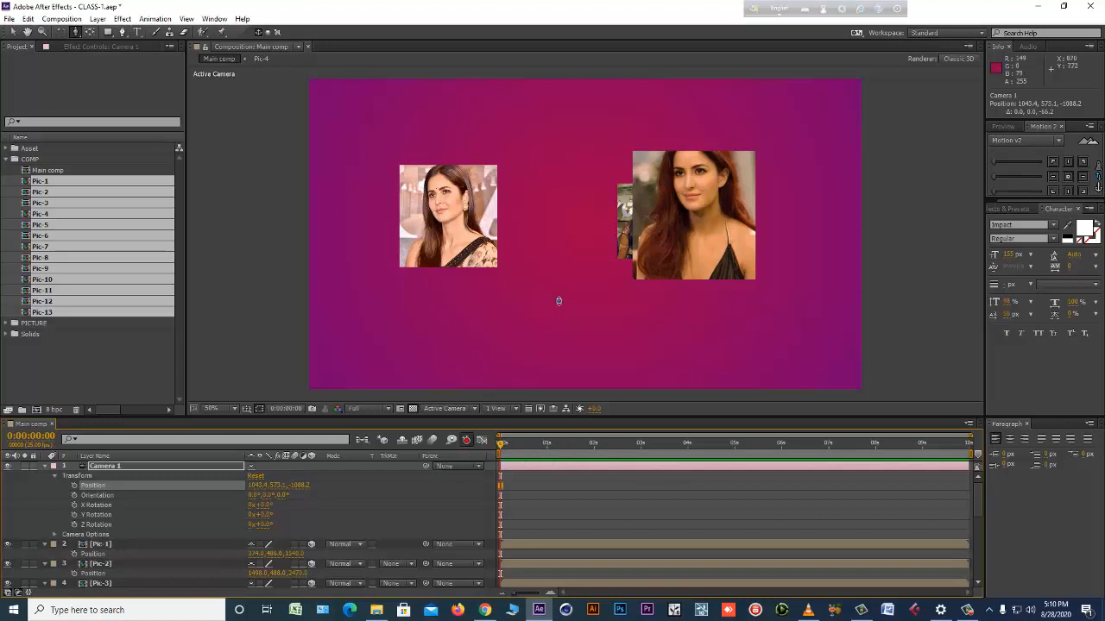
drag(559, 302, 690, 1)
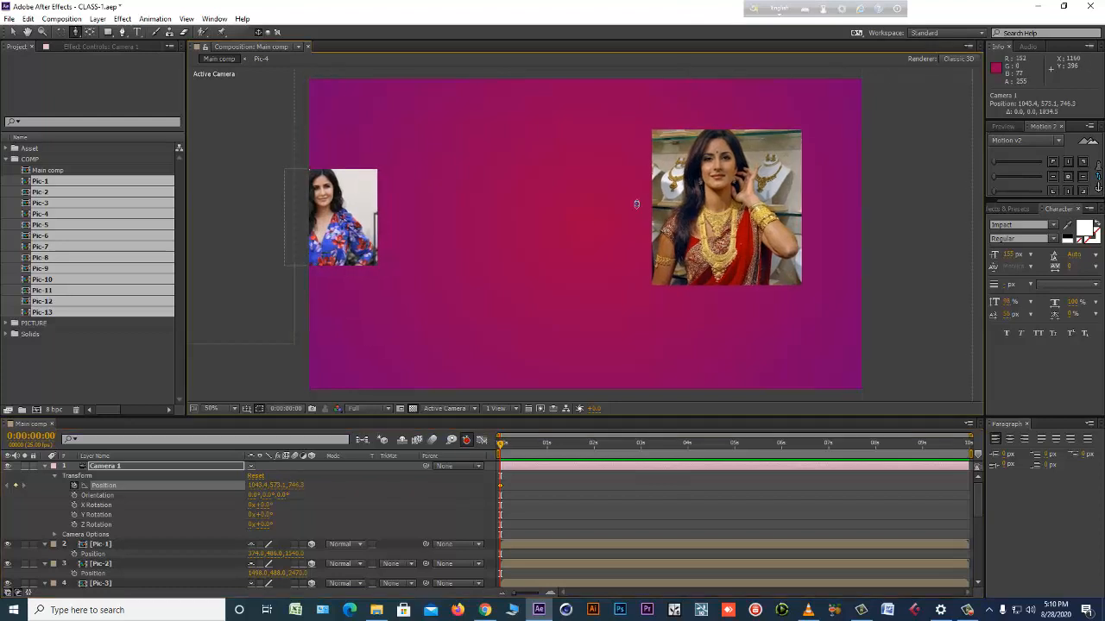
drag(633, 209, 646, 173)
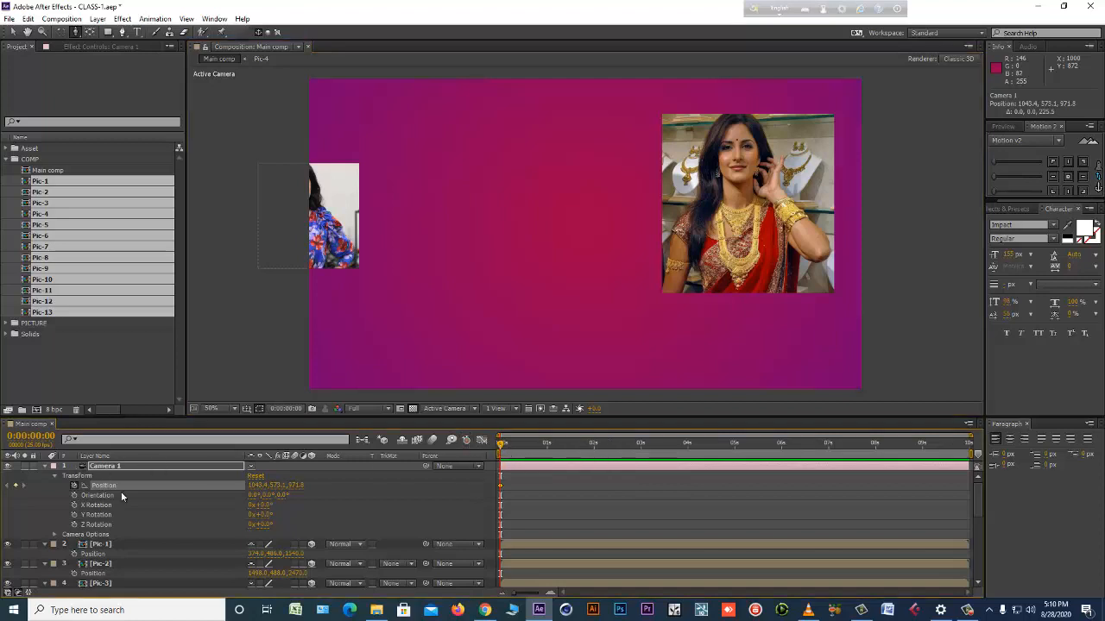
Add a null object as the parent of Camera 1 and reveal the null's Rotation property.
right_click(390, 518)
mouse_move(432, 395)
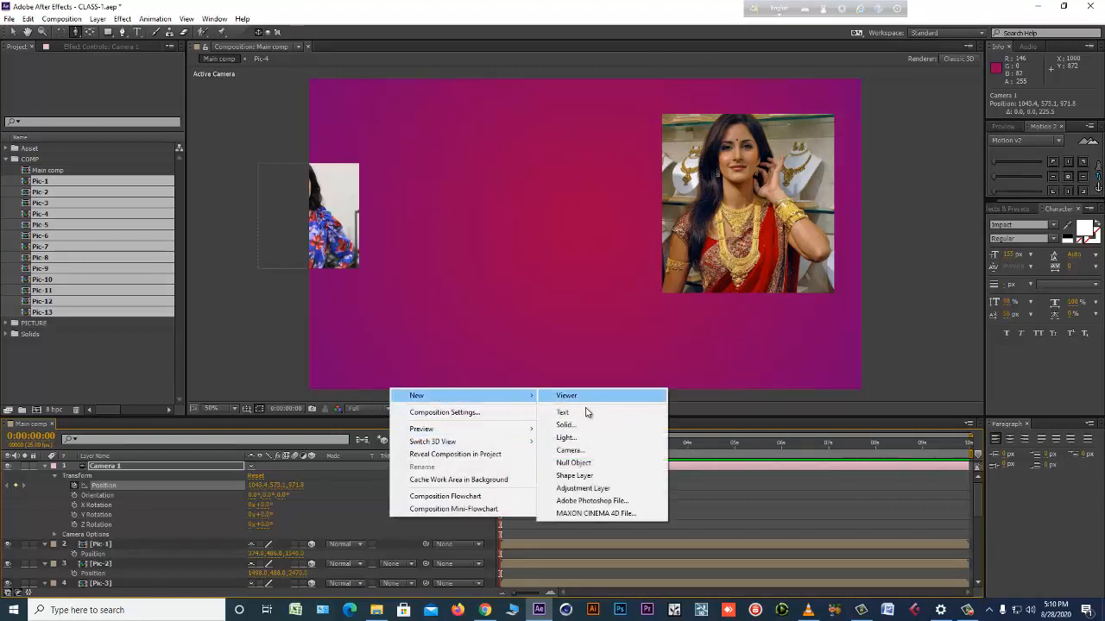
click(576, 462)
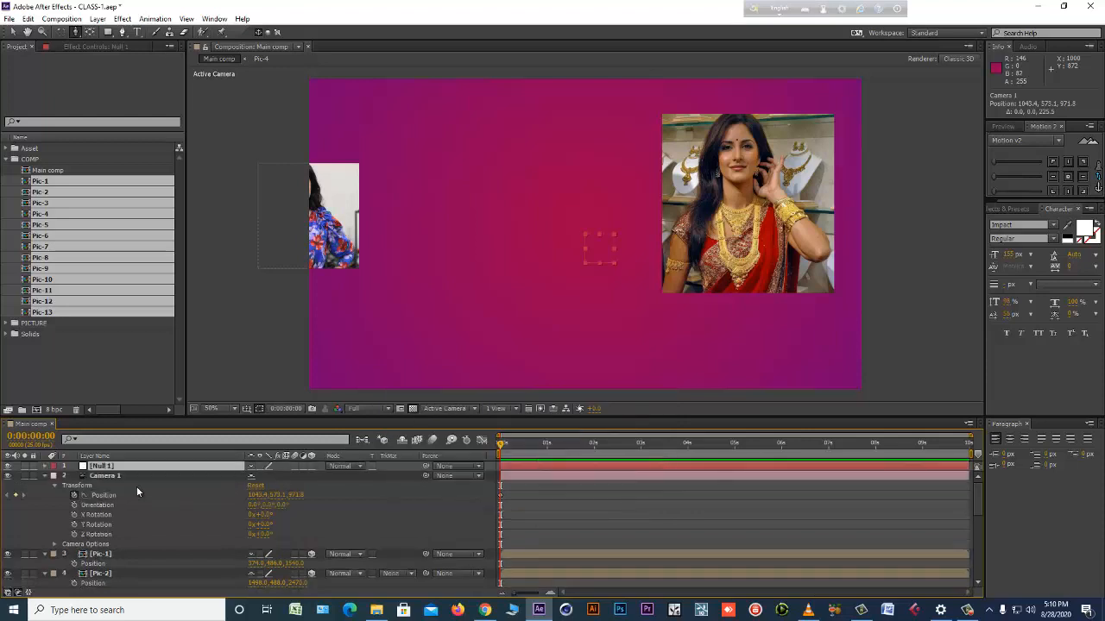
click(129, 475)
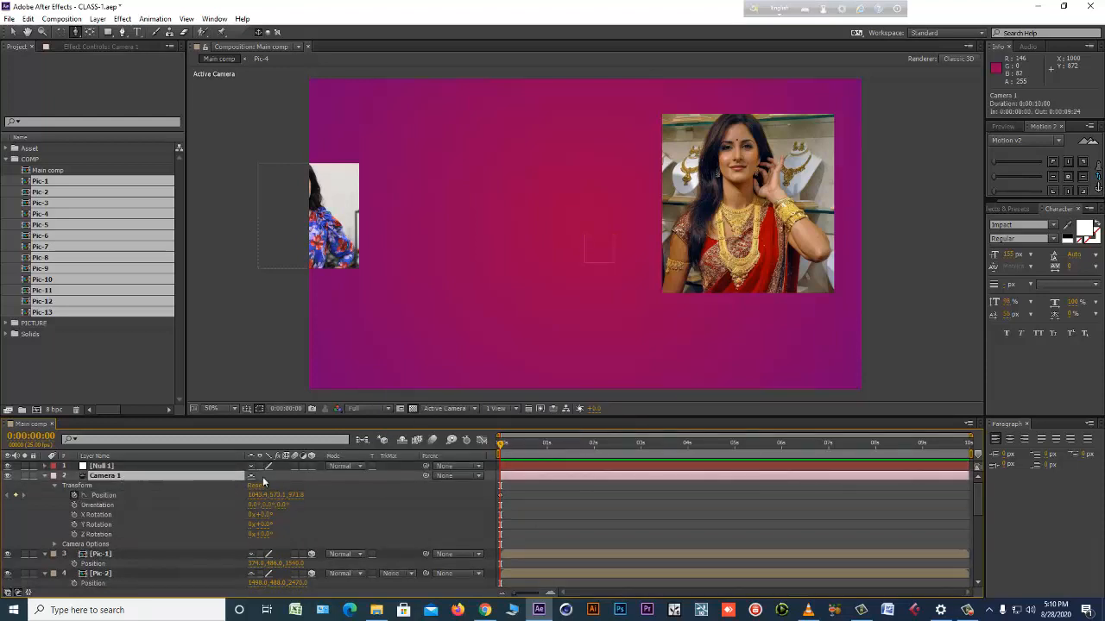
drag(426, 476, 121, 467)
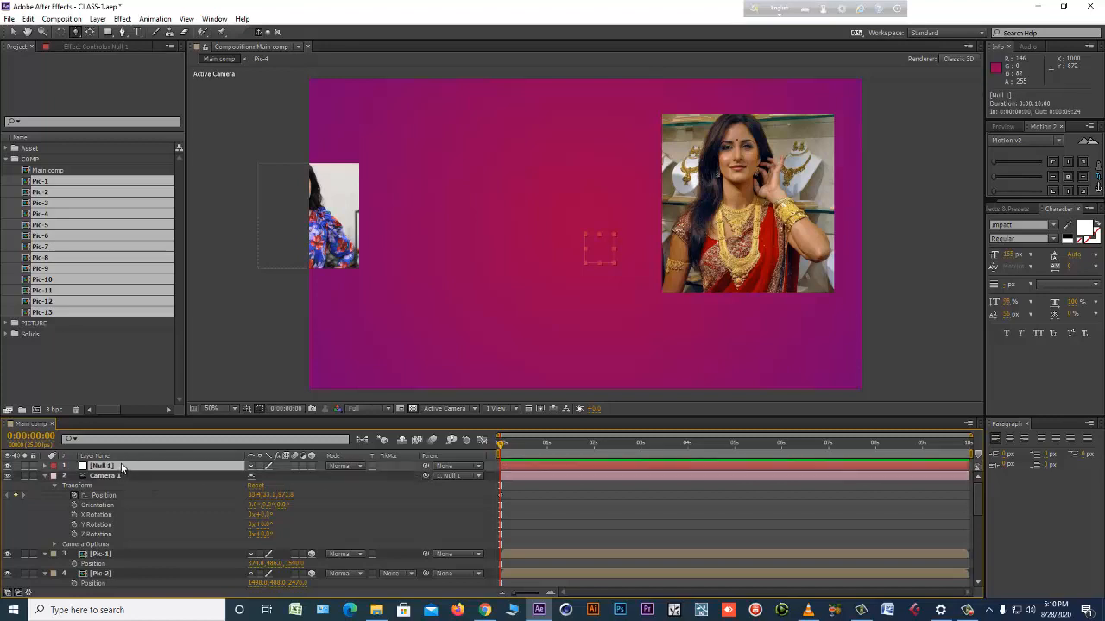
key(r)
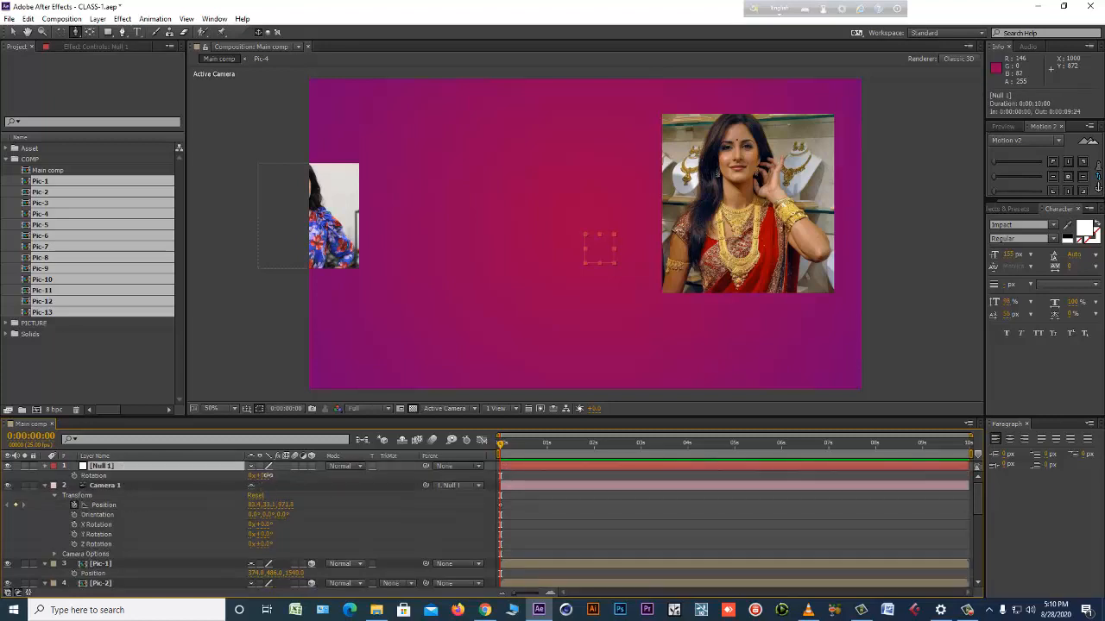
Try rotating the null slightly to tilt the camera view, and undo the rotation.
mouse_move(260, 475)
mouse_down()
mouse_move(284, 476)
mouse_move(258, 475)
mouse_move(270, 477)
mouse_up()
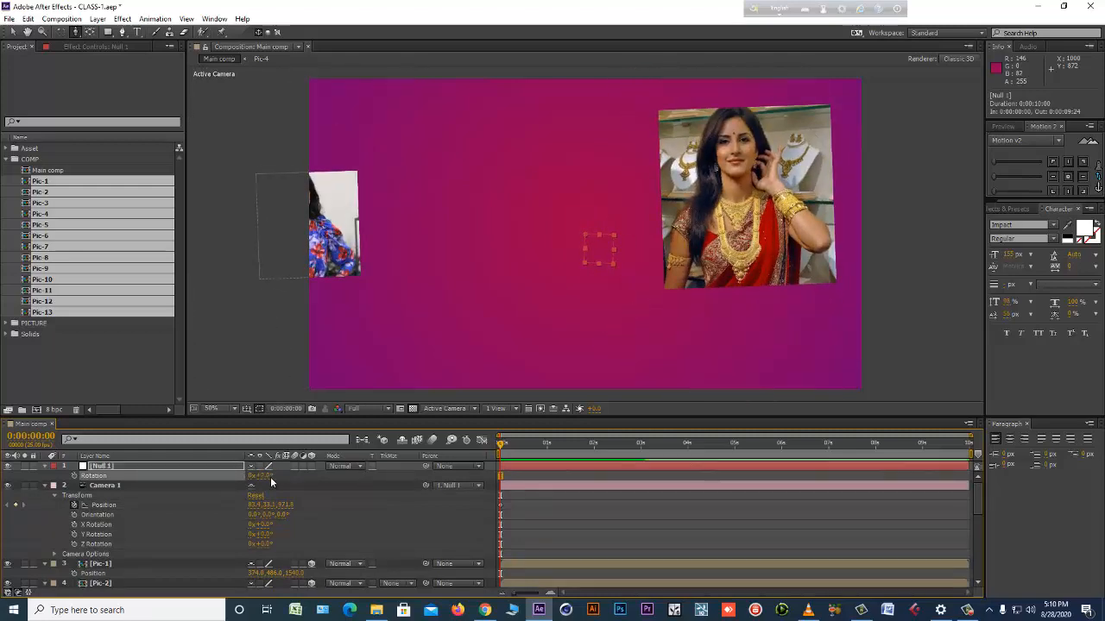
key(ctrl+z)
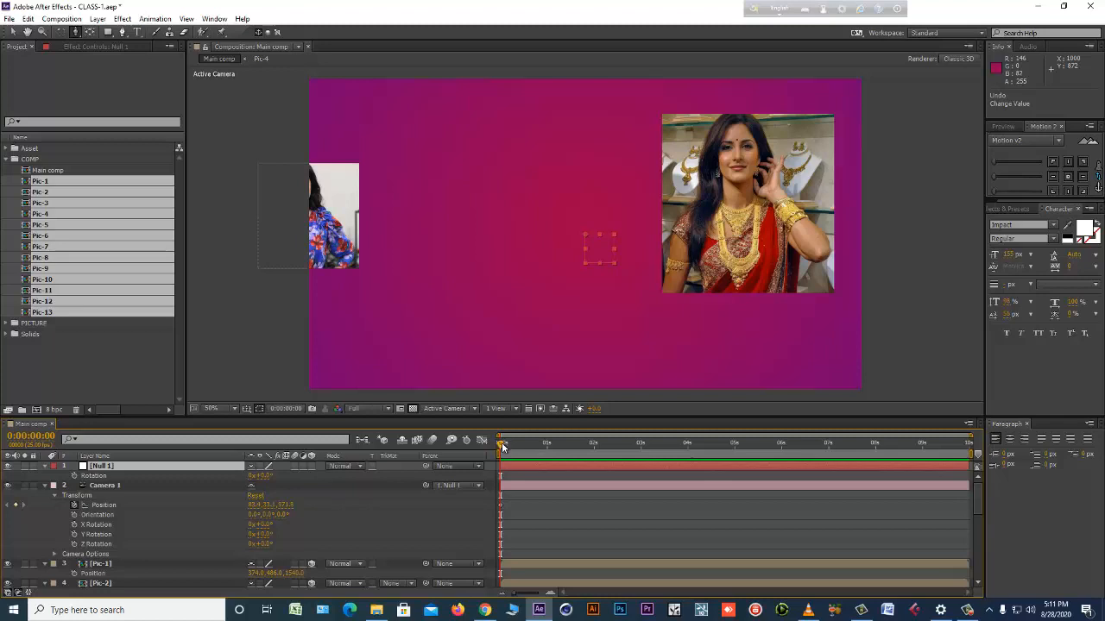
drag(536, 448, 464, 456)
At time zero, track Camera 1 forward to a Z of about 989 and keyframe the null's rotation at about 20°.
click(146, 486)
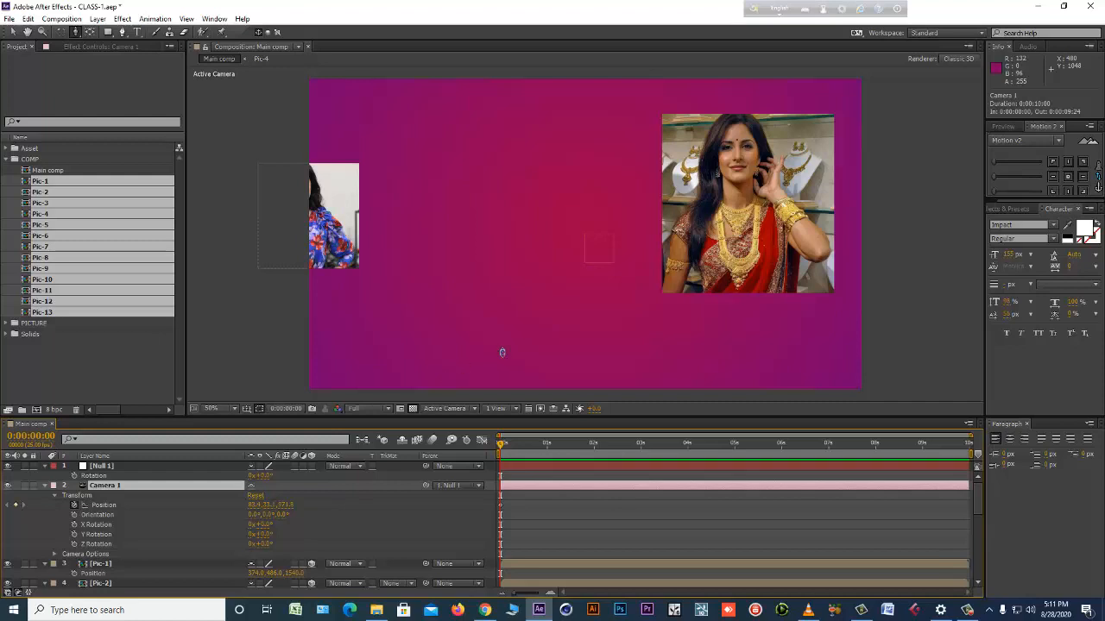
drag(528, 250, 486, 374)
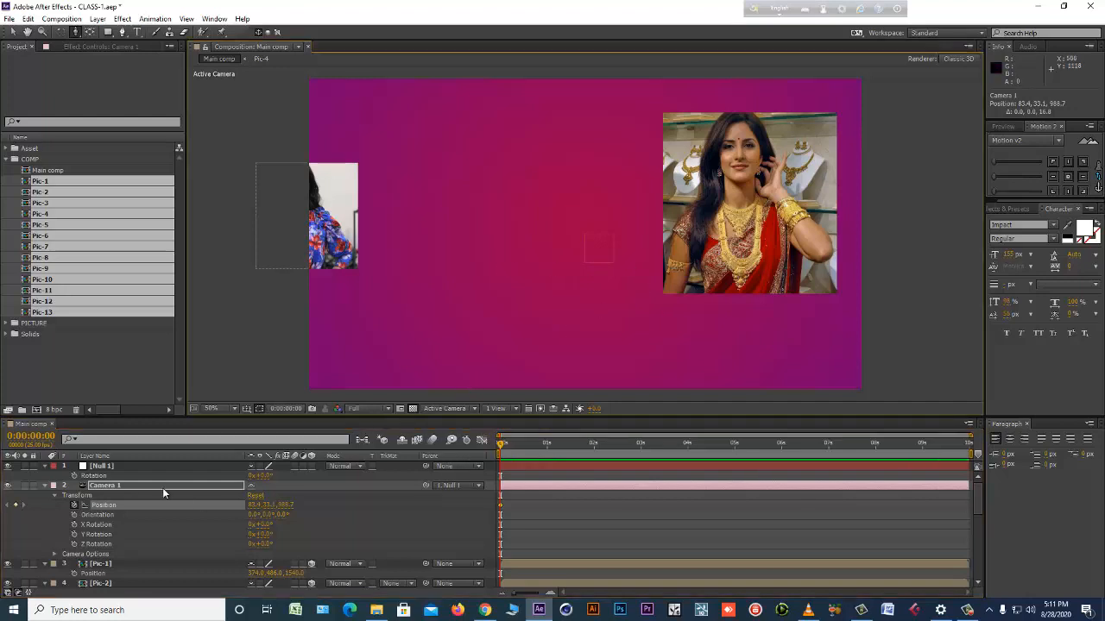
click(100, 467)
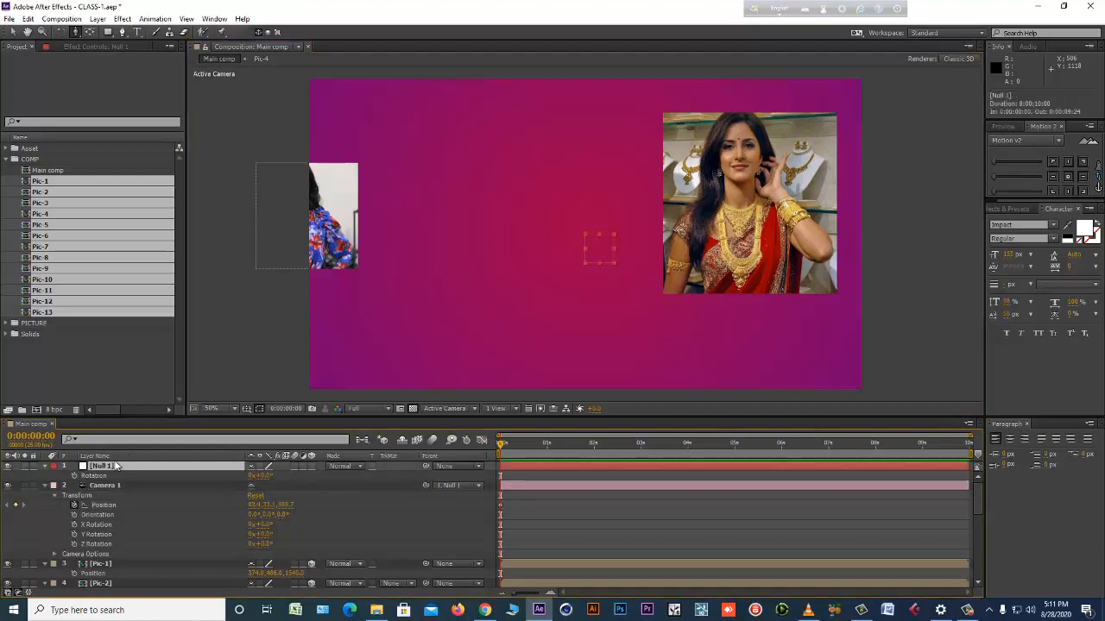
click(94, 476)
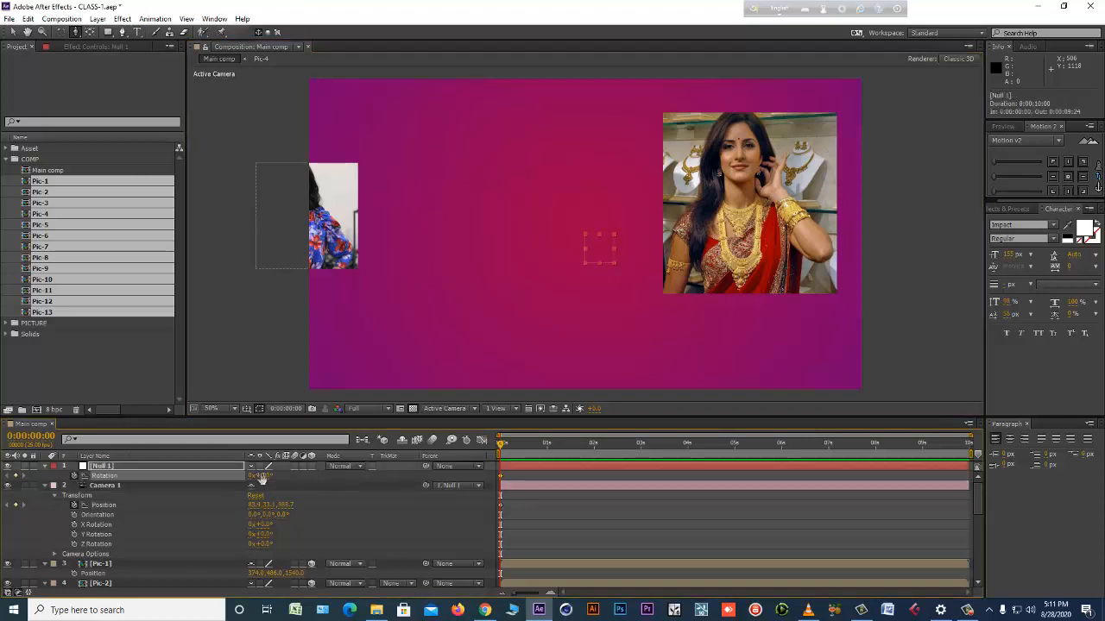
drag(261, 476, 273, 476)
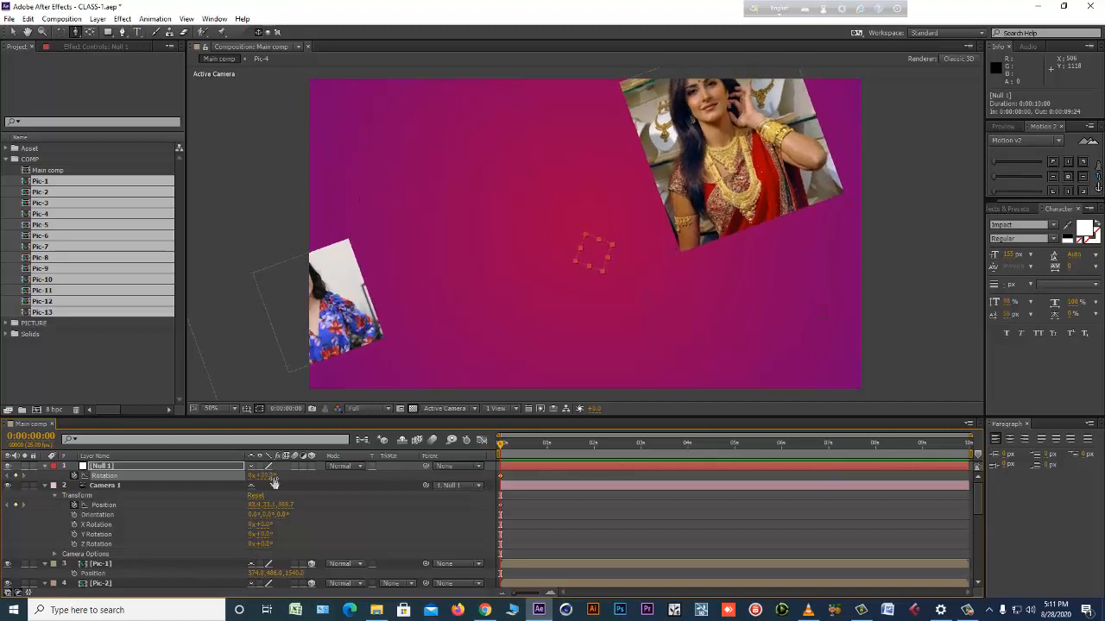
At 4 seconds, pull Camera 1 back with the Track Z Camera tool to a Z position of about -9739.
click(688, 444)
click(567, 485)
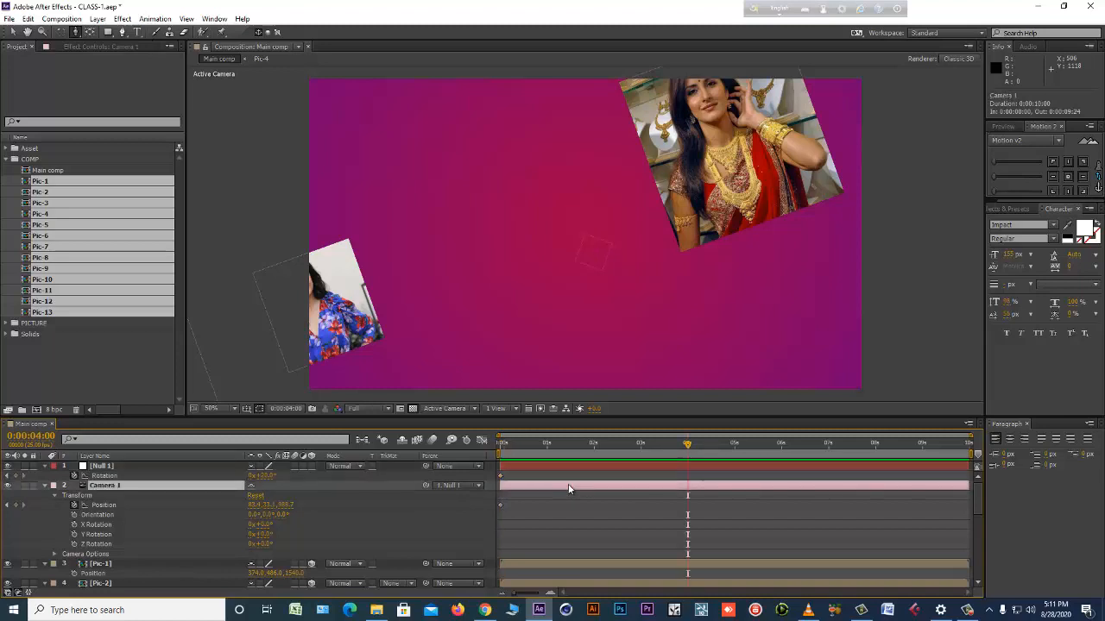
drag(611, 127, 523, 374)
drag(534, 220, 587, 214)
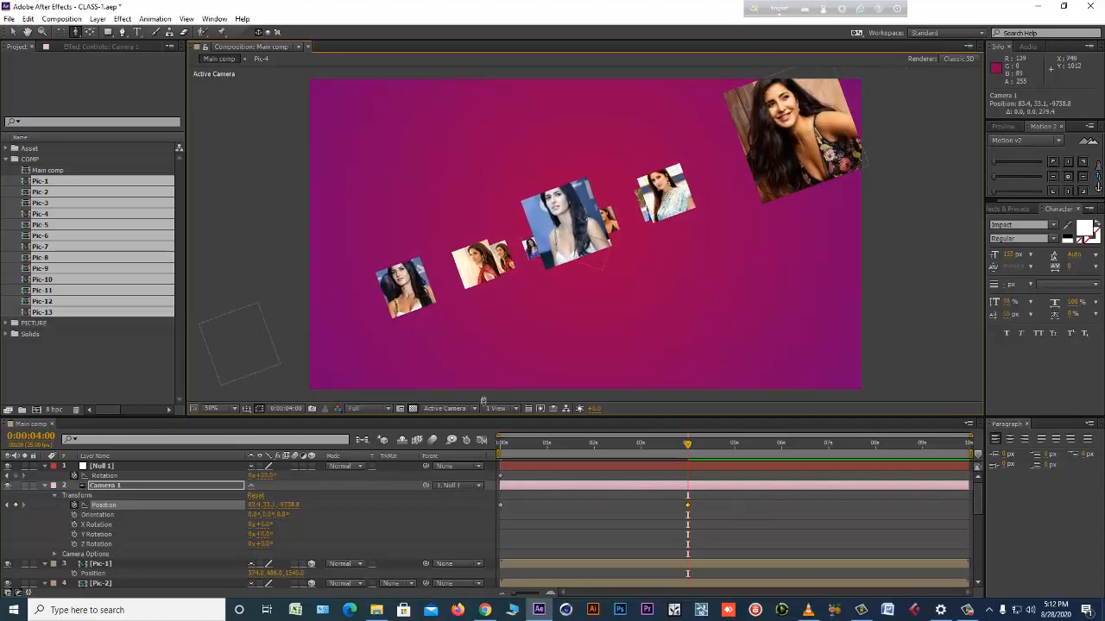
Move the outermost photo layers on both sides of the 4-second view inward along their X axes.
click(14, 33)
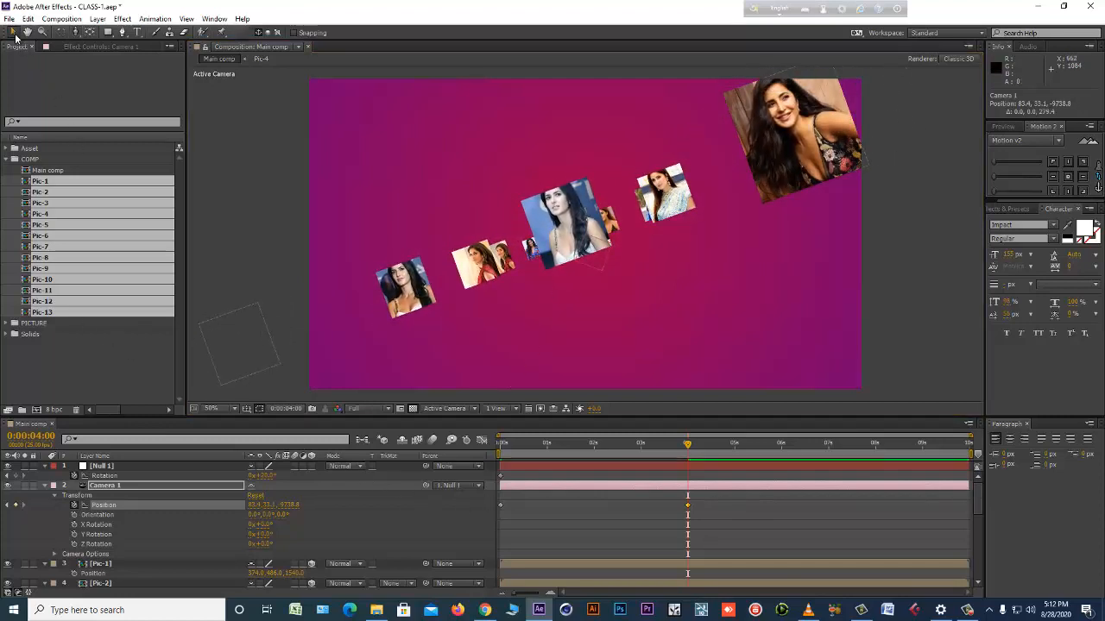
drag(234, 359, 366, 330)
click(804, 150)
drag(805, 150, 746, 155)
Set the null's rotation to 0° at 4 seconds.
click(603, 465)
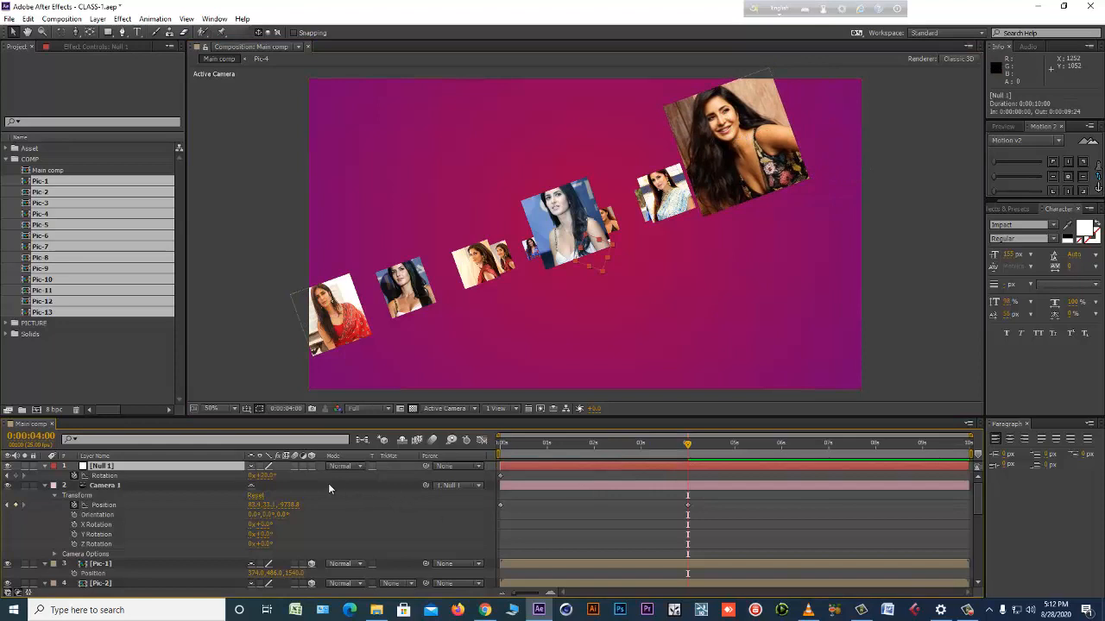
drag(268, 477, 266, 483)
click(267, 478)
text(0)
key(Return)
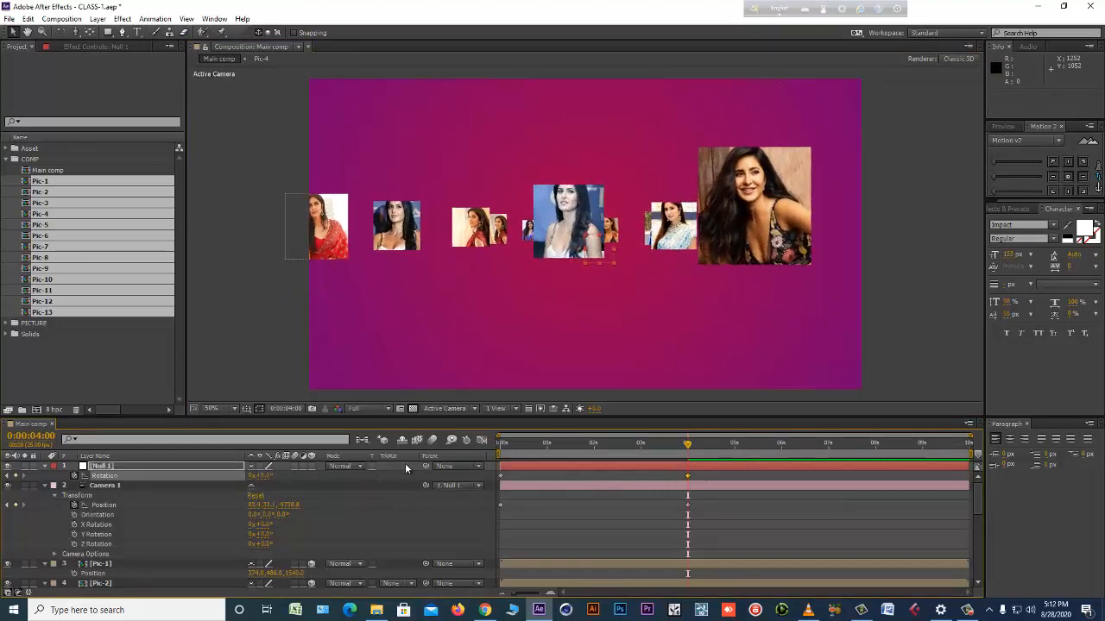
Preview the camera pull-back and rotation animation from the start of the timeline.
drag(515, 447, 419, 469)
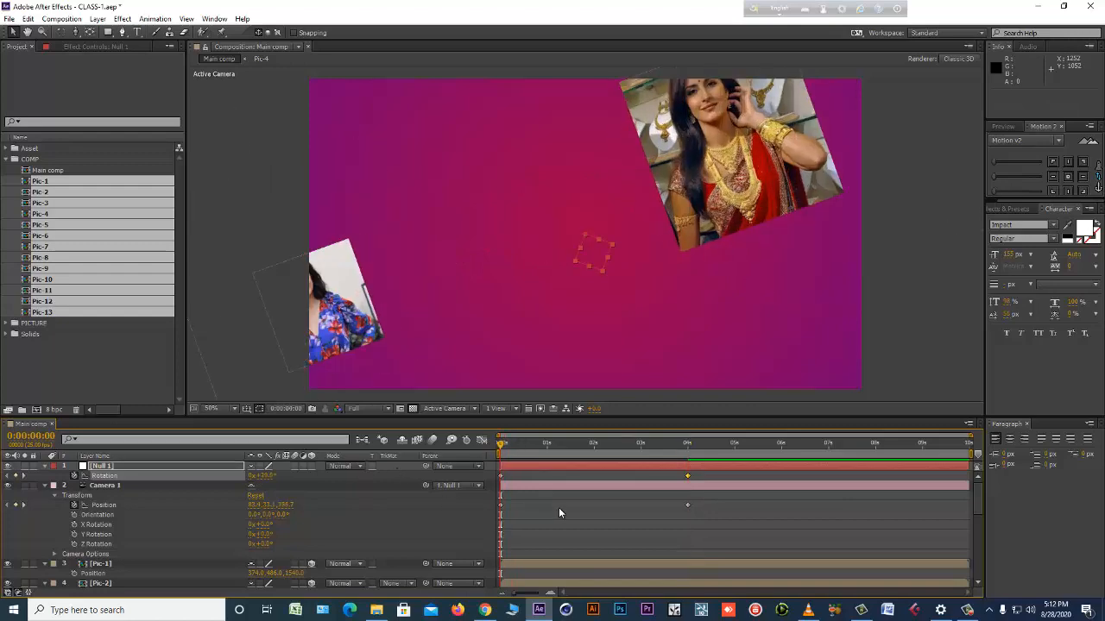
key(space)
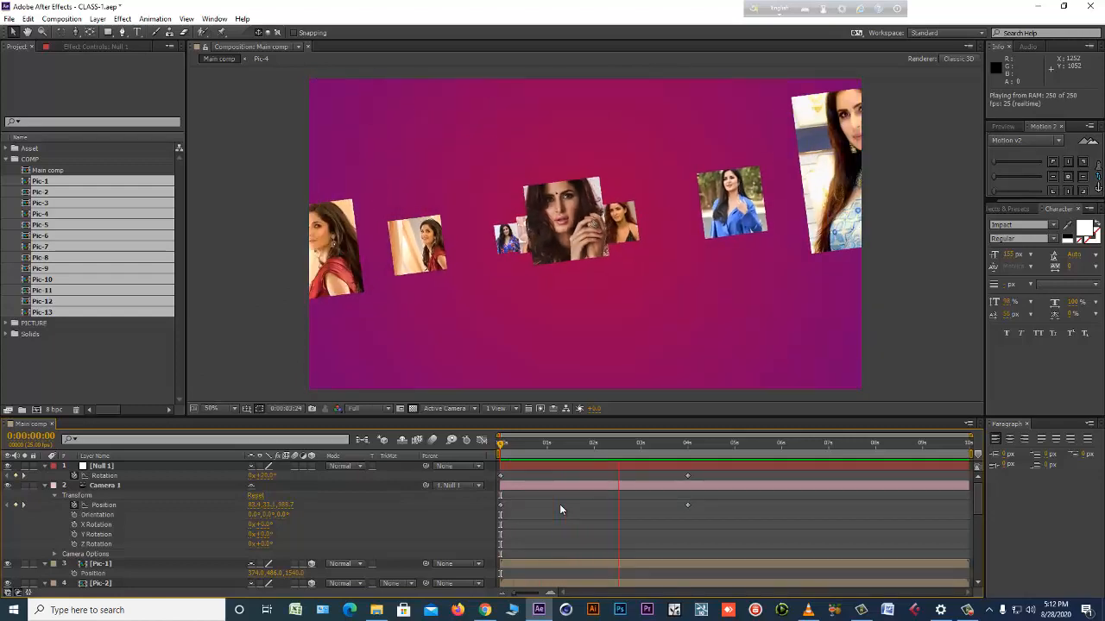
key(space)
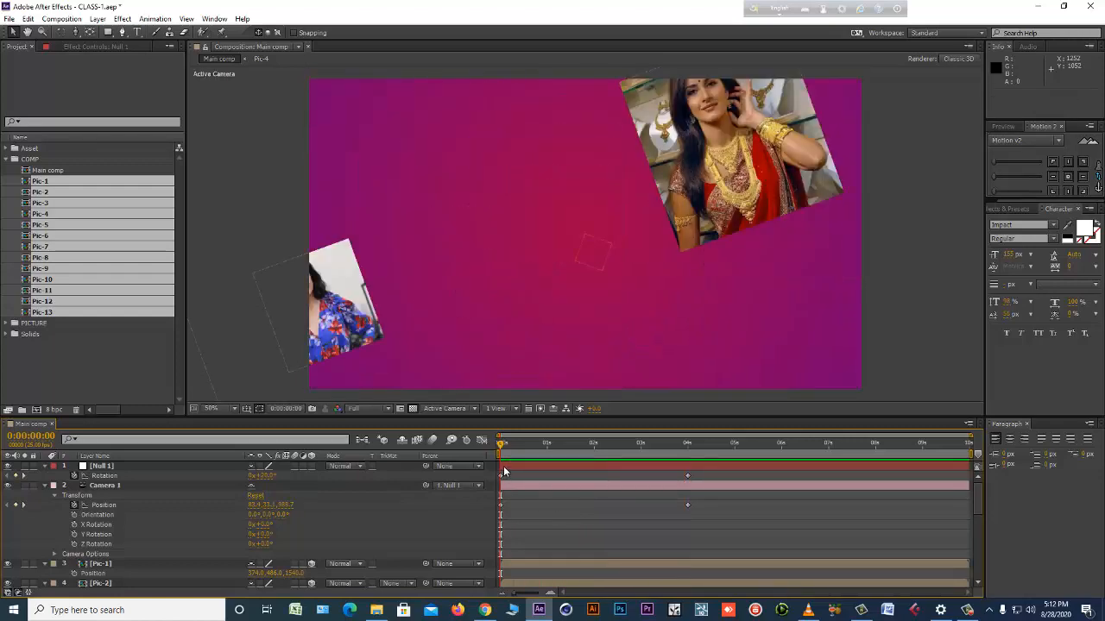
Shift the photos blocking the camera path sideways: Pic-6 to an X of about 700 and Pic-10 to about 1251.
drag(501, 443, 571, 448)
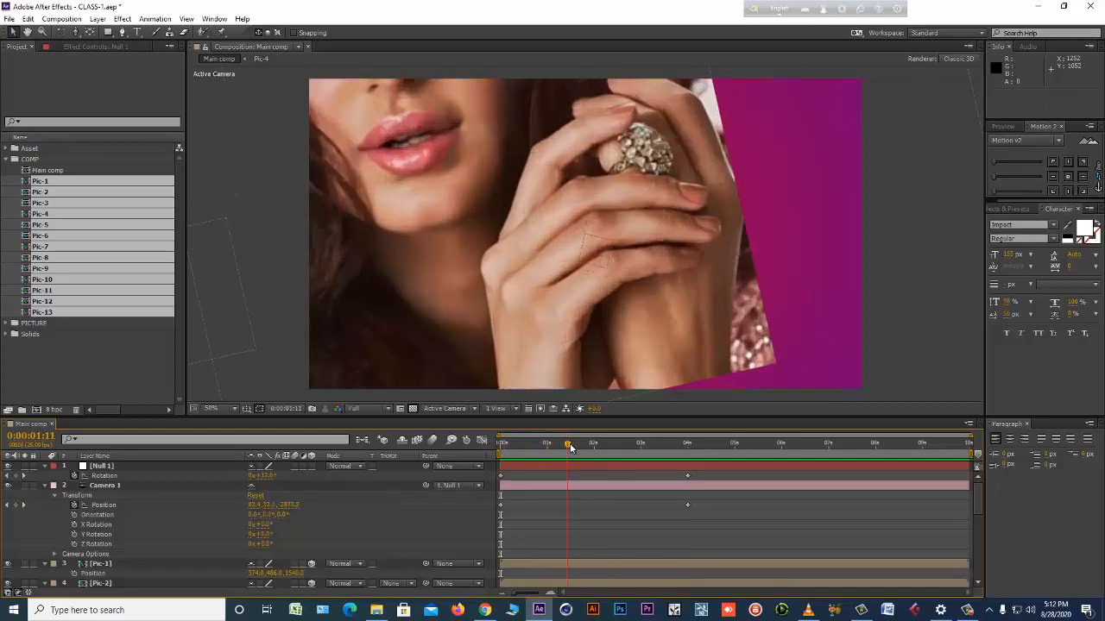
click(535, 263)
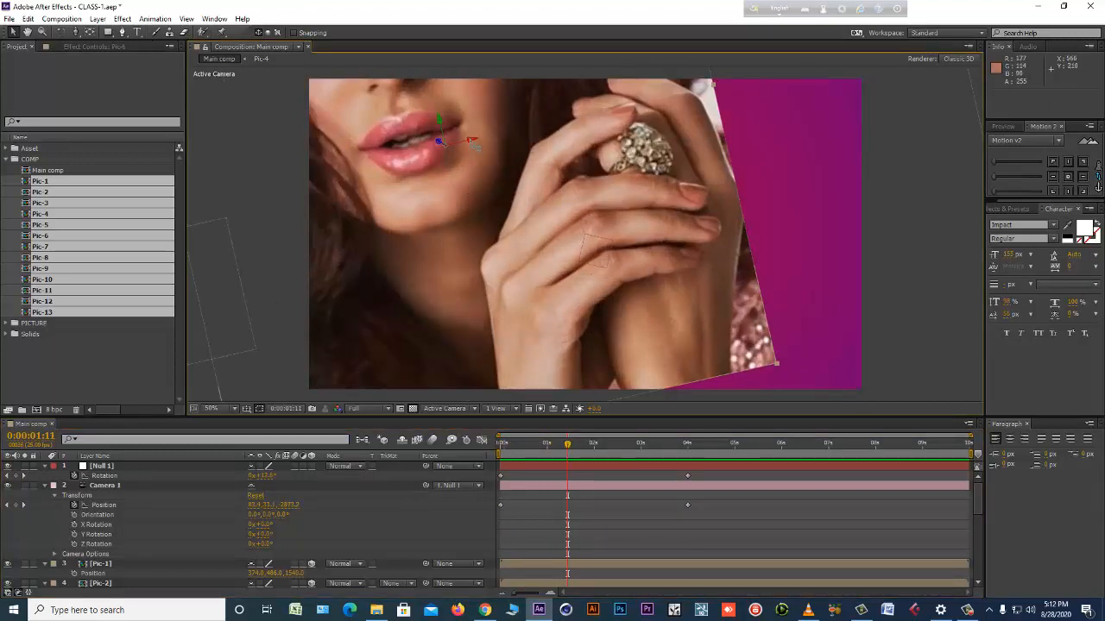
drag(472, 142, 213, 200)
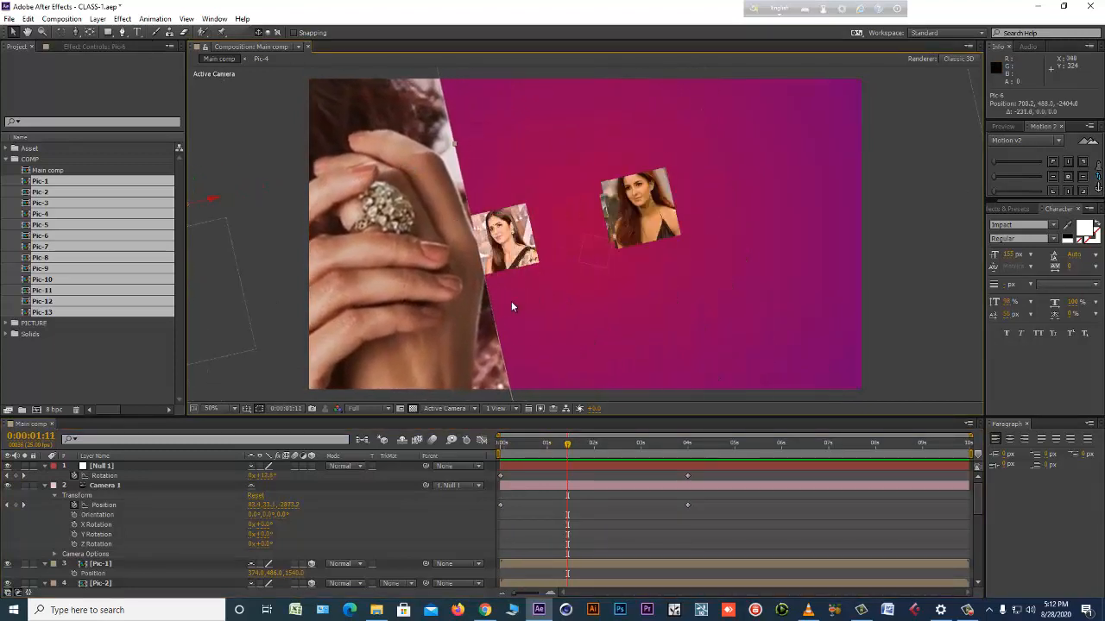
drag(568, 443, 642, 444)
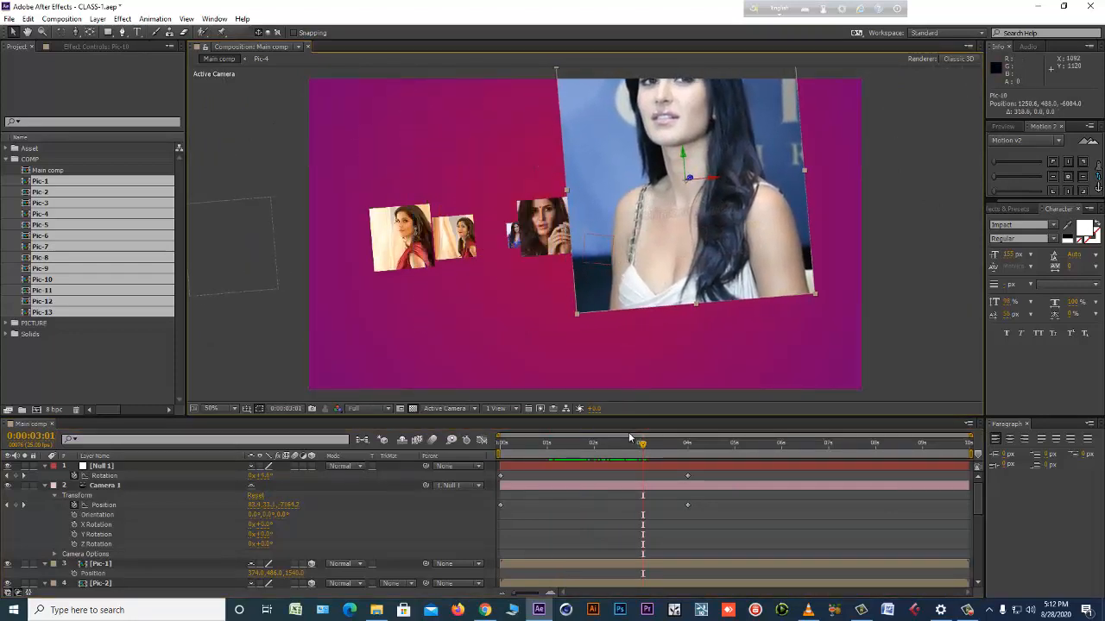
Shift Pic-10 sideways to an X of about 1287 at 3 seconds, and Pic-3 to about 1392 near the timeline's start.
mouse_move(642, 443)
mouse_down()
mouse_move(622, 442)
mouse_move(643, 442)
mouse_up()
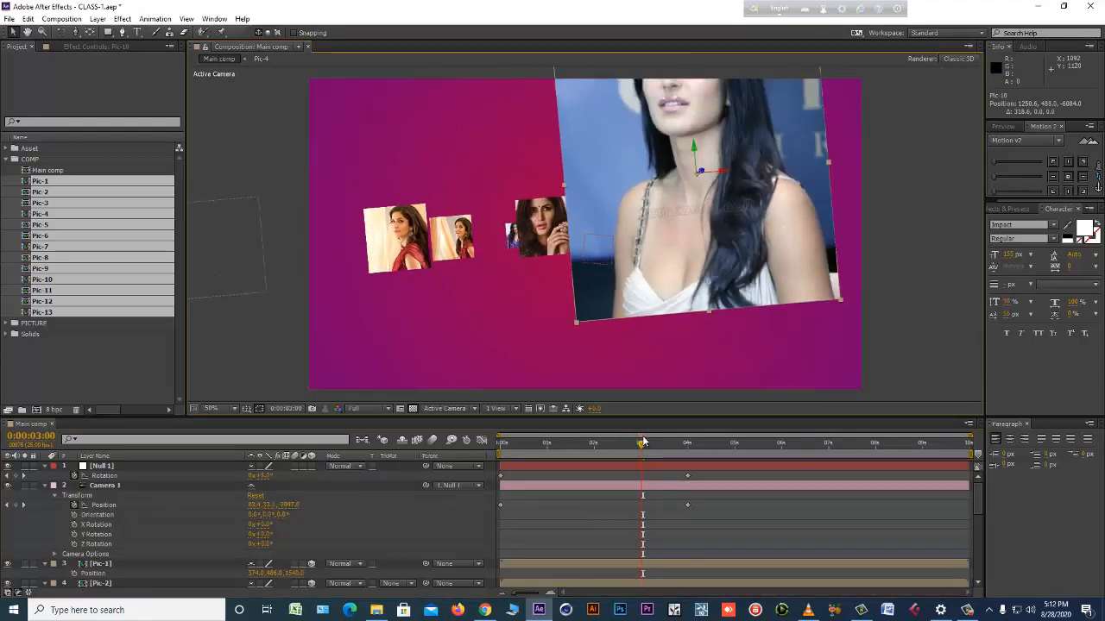
drag(720, 177, 741, 178)
drag(639, 446, 516, 461)
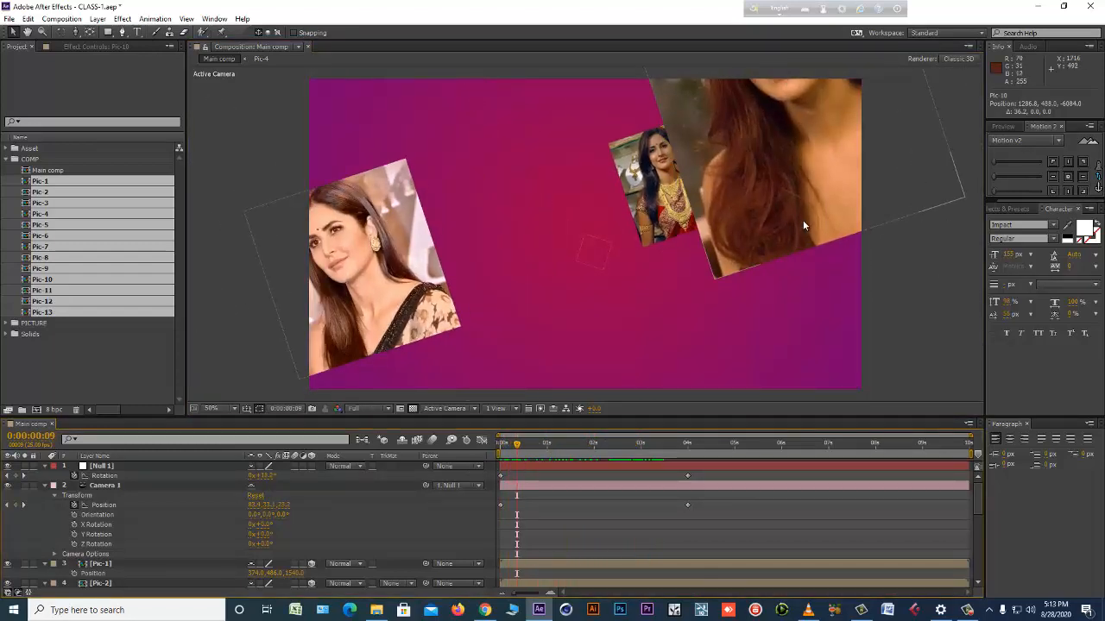
drag(825, 101, 787, 116)
Move Pic-2 inward along its X axis to about 1003 so that it clears Pic-3.
click(705, 189)
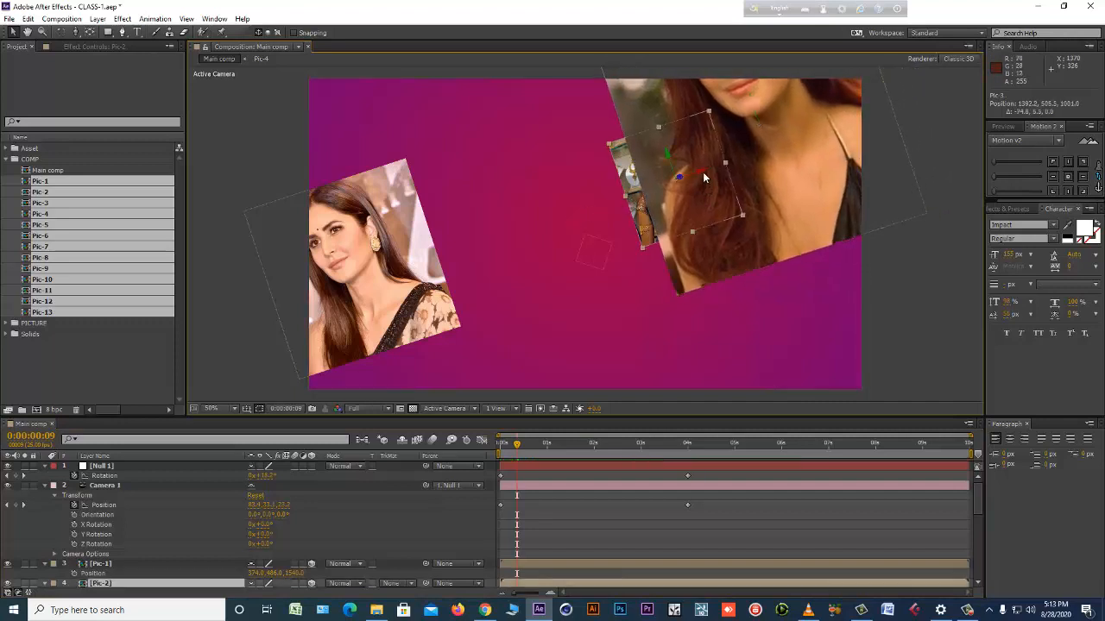
drag(705, 177, 644, 180)
drag(567, 205, 559, 208)
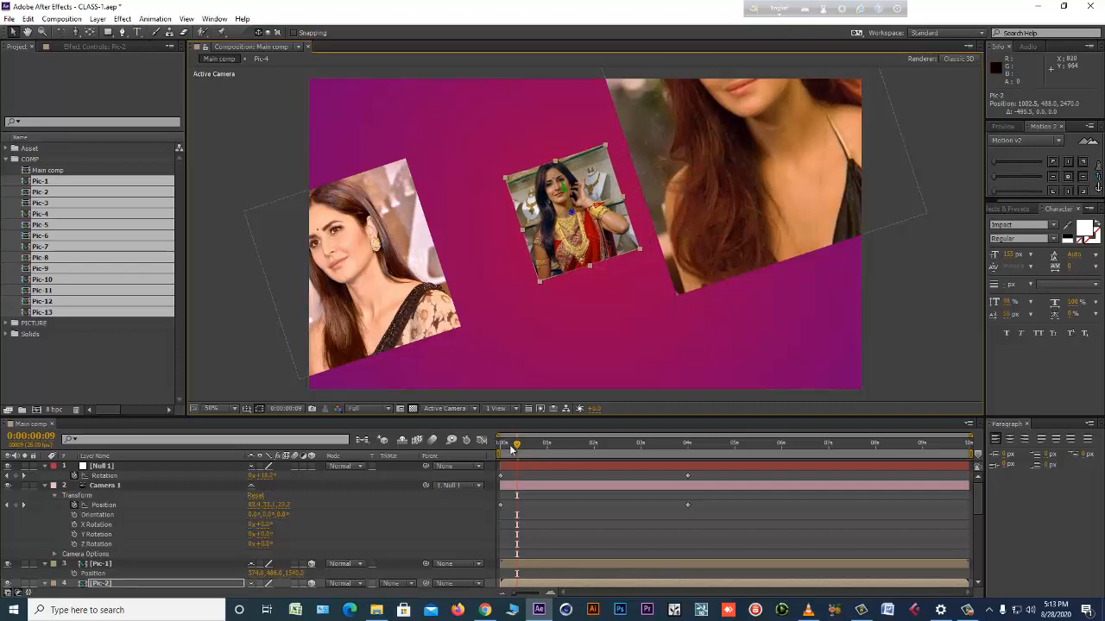
Bring Pic-5 inward to an X of about 1573 and push it back to a Z of -1090.
drag(516, 445, 592, 434)
key(space)
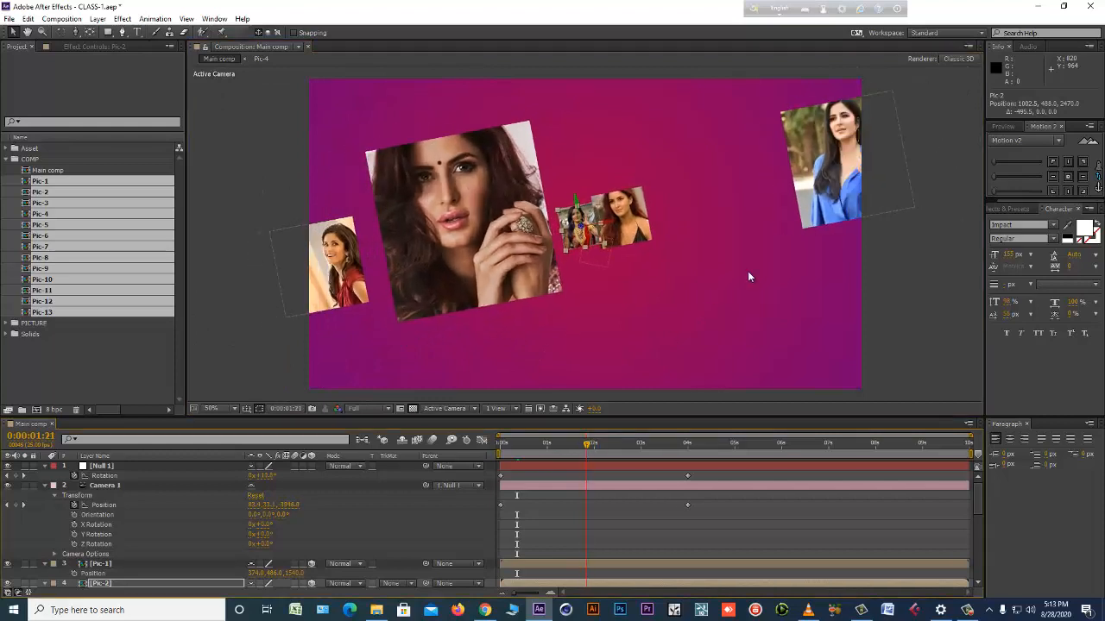
click(823, 206)
drag(876, 159, 733, 183)
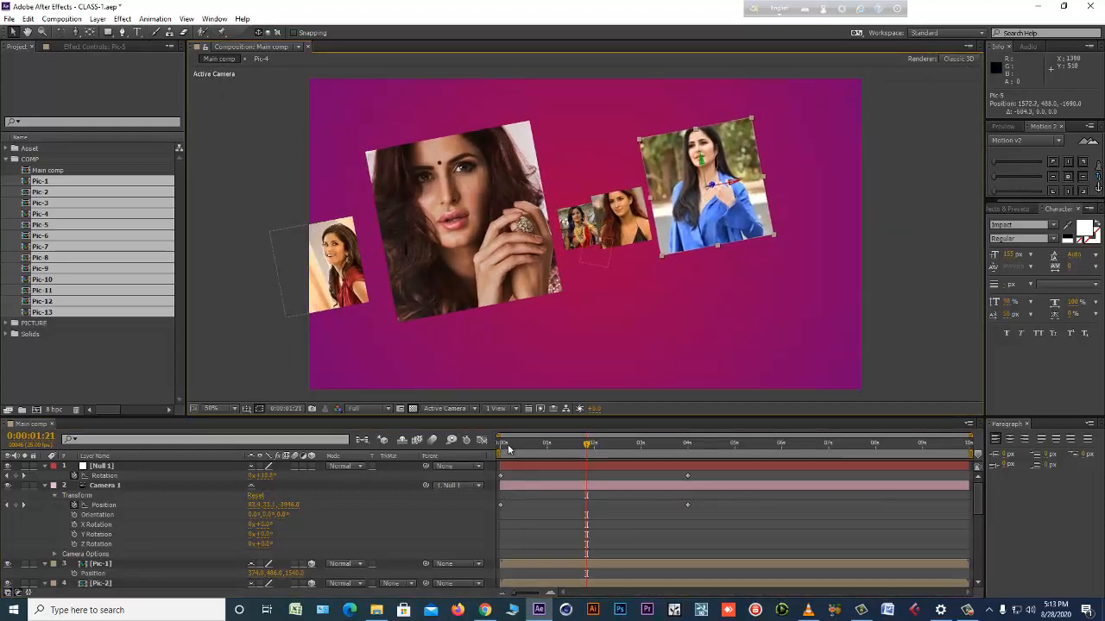
drag(508, 444, 573, 445)
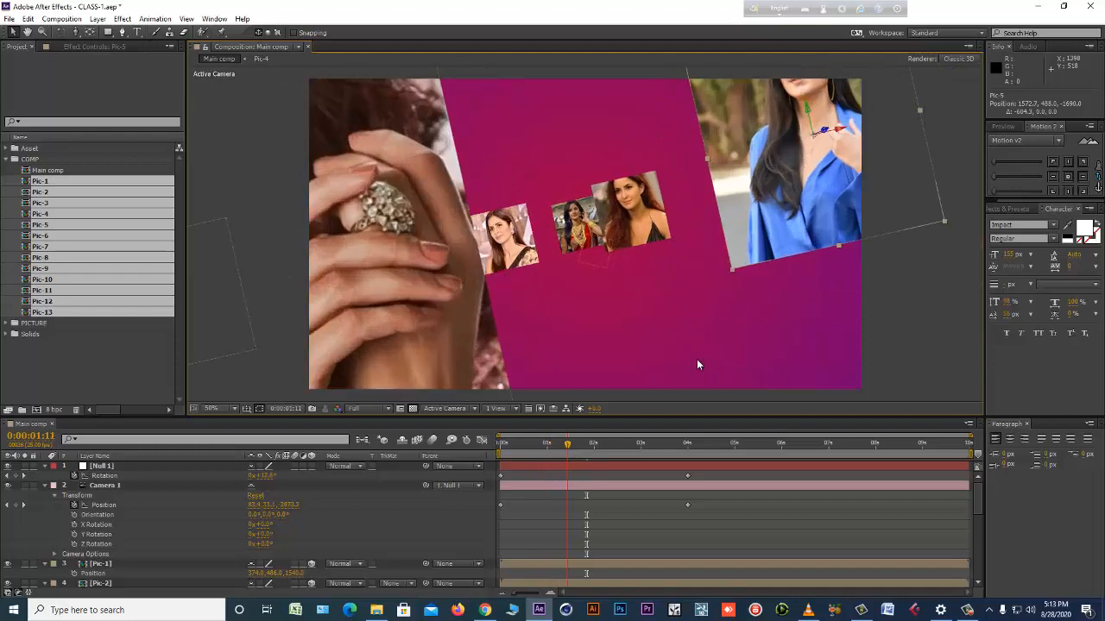
scroll(196, 542, down, 3)
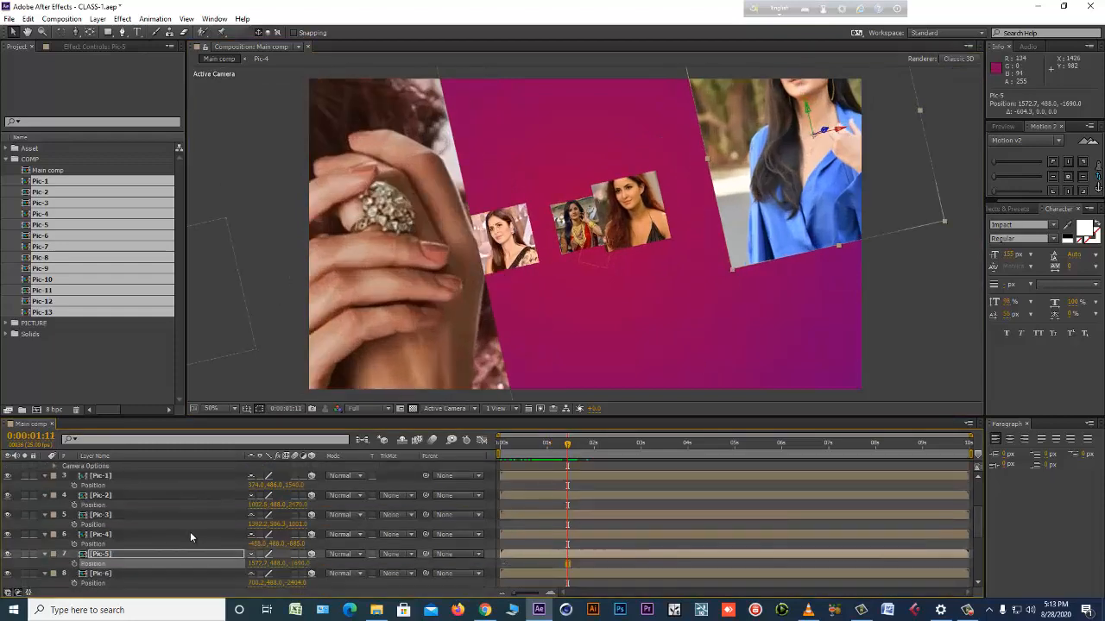
drag(297, 564, 337, 568)
Move Pic-4 inward along its X axis to about -299 in the view just past 2 seconds.
drag(530, 444, 599, 441)
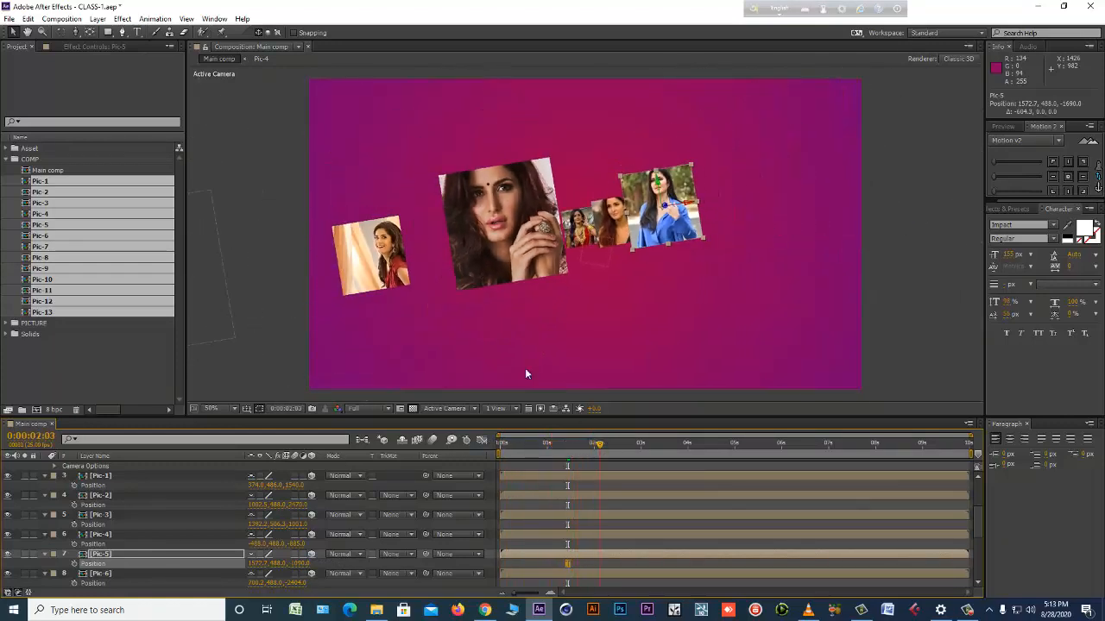
click(381, 252)
drag(397, 256, 424, 252)
Move Pic-8 inward to an X of about 1579 at 0:00:02:15 and push it slightly deeper along Z.
drag(595, 441, 621, 444)
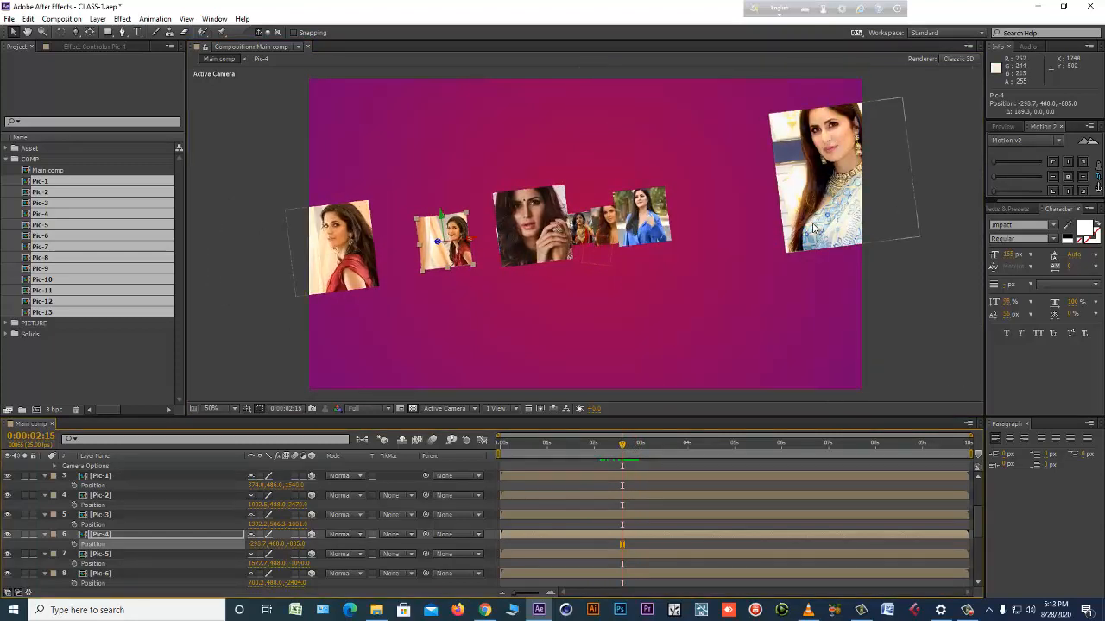
click(853, 208)
drag(875, 175, 714, 330)
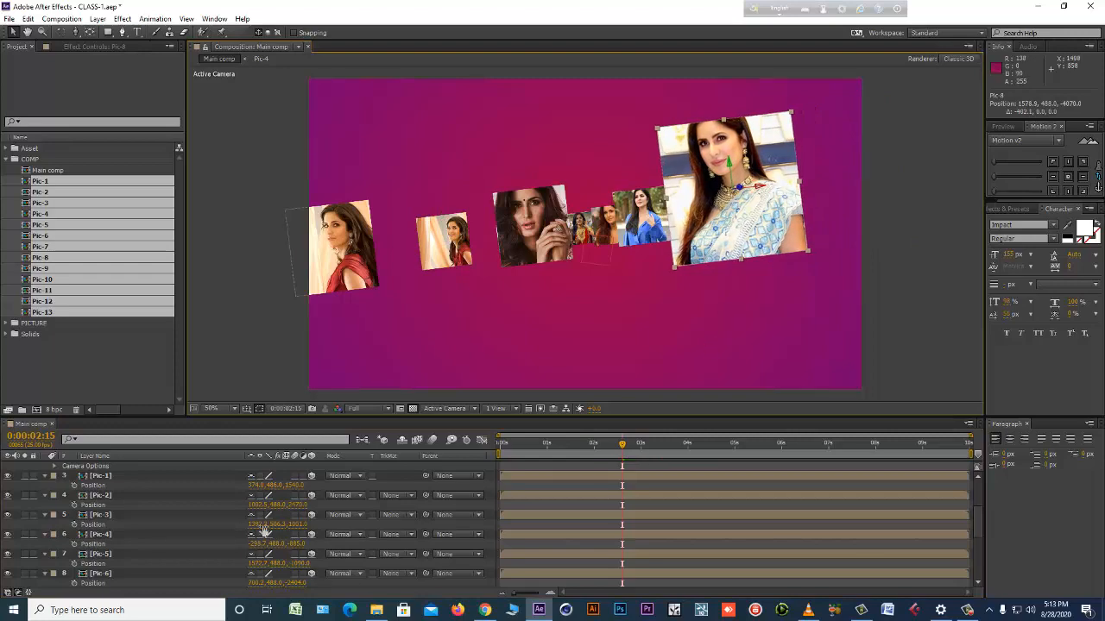
scroll(264, 530, down, 2)
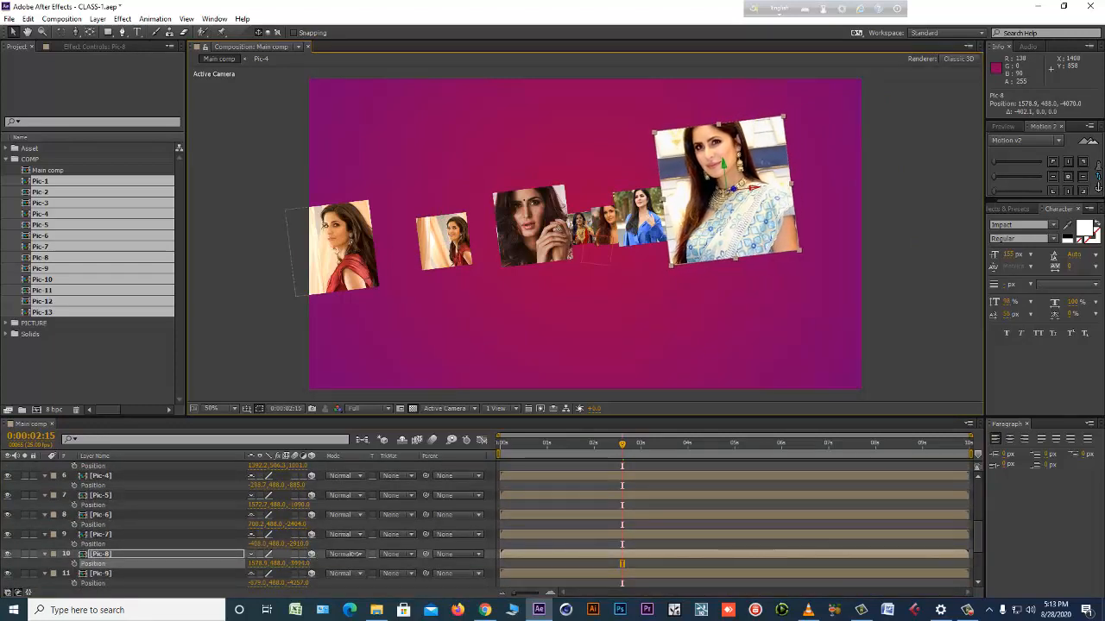
Scrub the camera move from the start to just past 4 seconds and save the project.
click(507, 444)
drag(520, 444, 697, 449)
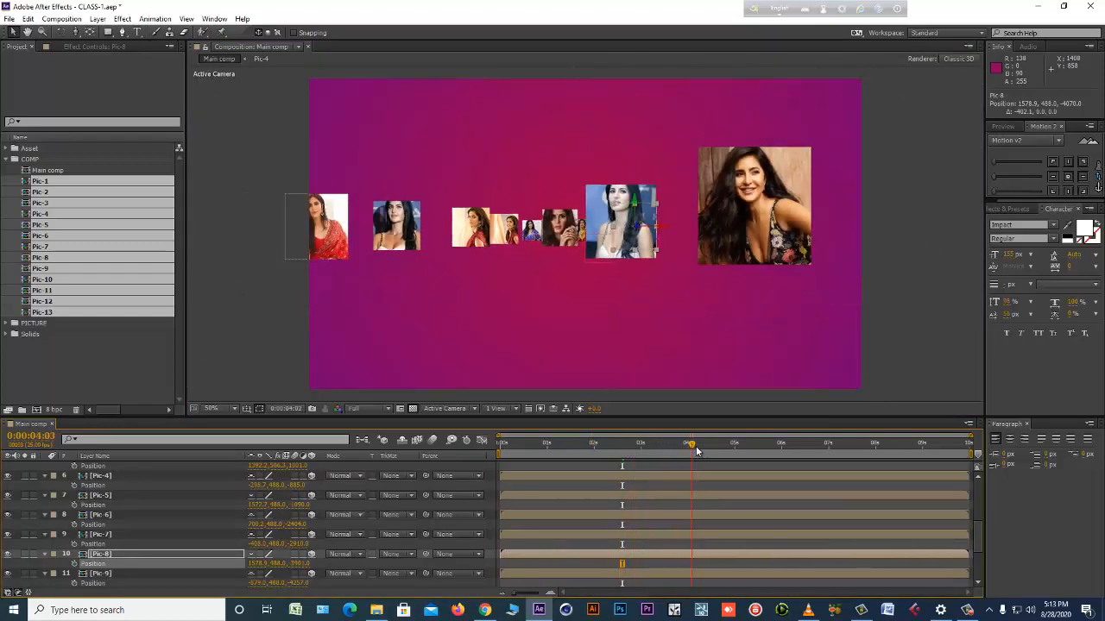
key(ctrl+s)
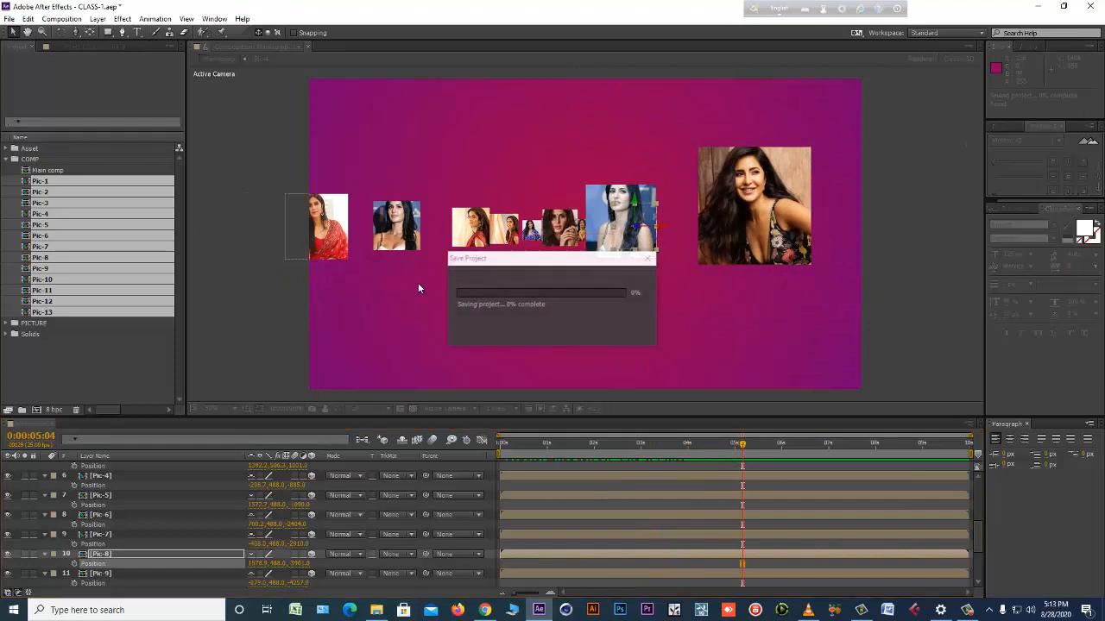
In the final camera view, nudge Pic-5 to an X of about 1581 and Pic-10 to about 1345.
click(662, 238)
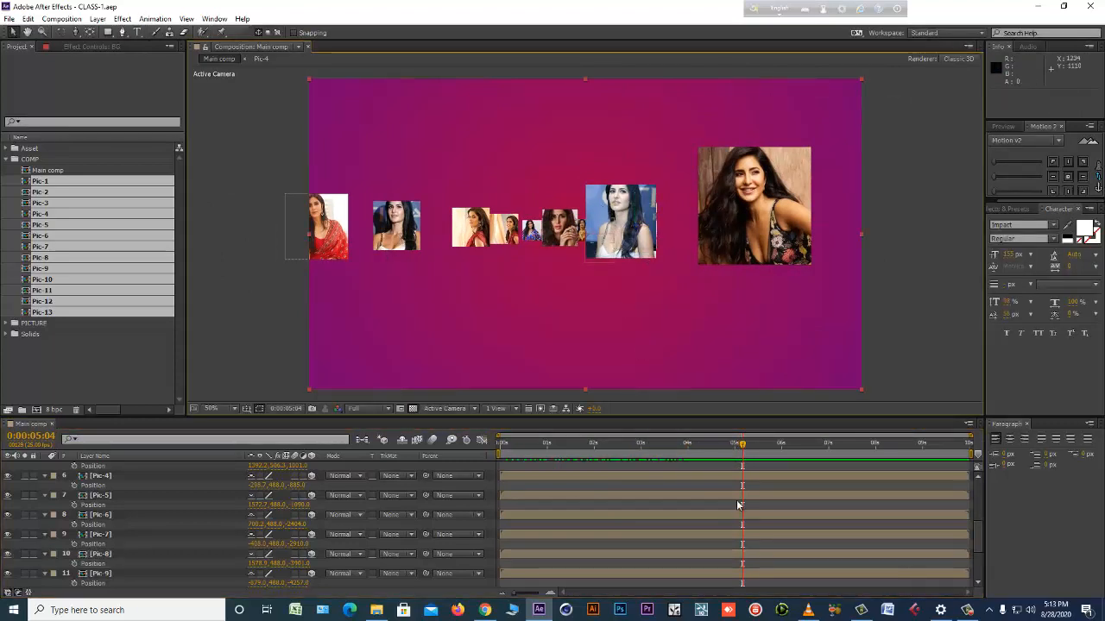
click(574, 499)
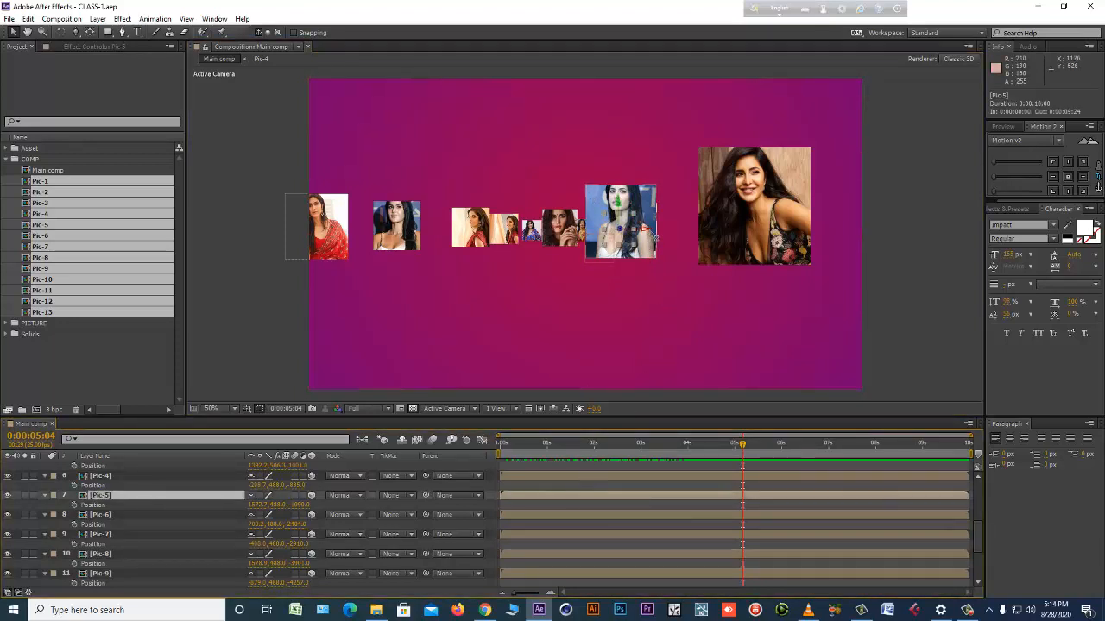
click(648, 231)
click(649, 250)
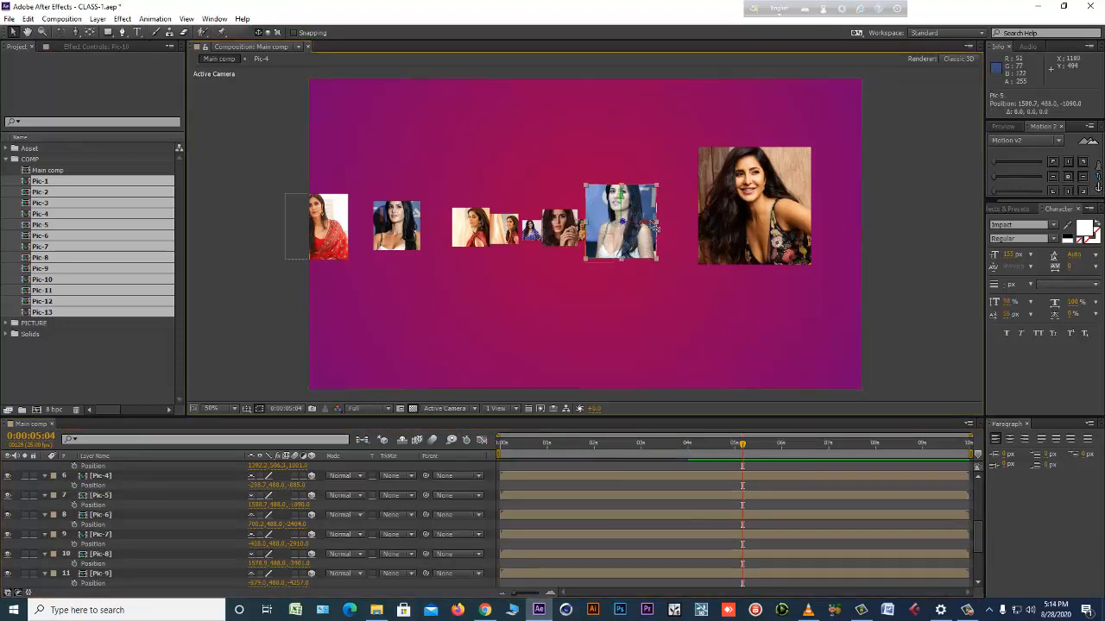
drag(652, 224, 660, 225)
Move the outer photos inward along X: Pic-13 to about 1680, Pic-9 to about -655, and Pic-11 fully into the frame.
click(788, 215)
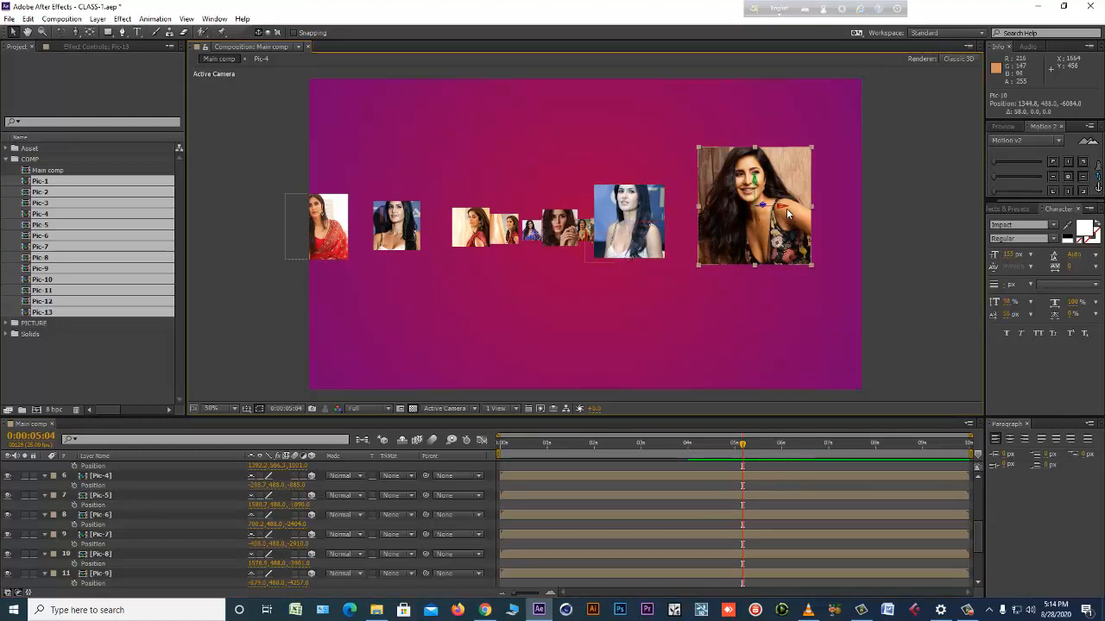
drag(786, 208, 716, 208)
click(343, 227)
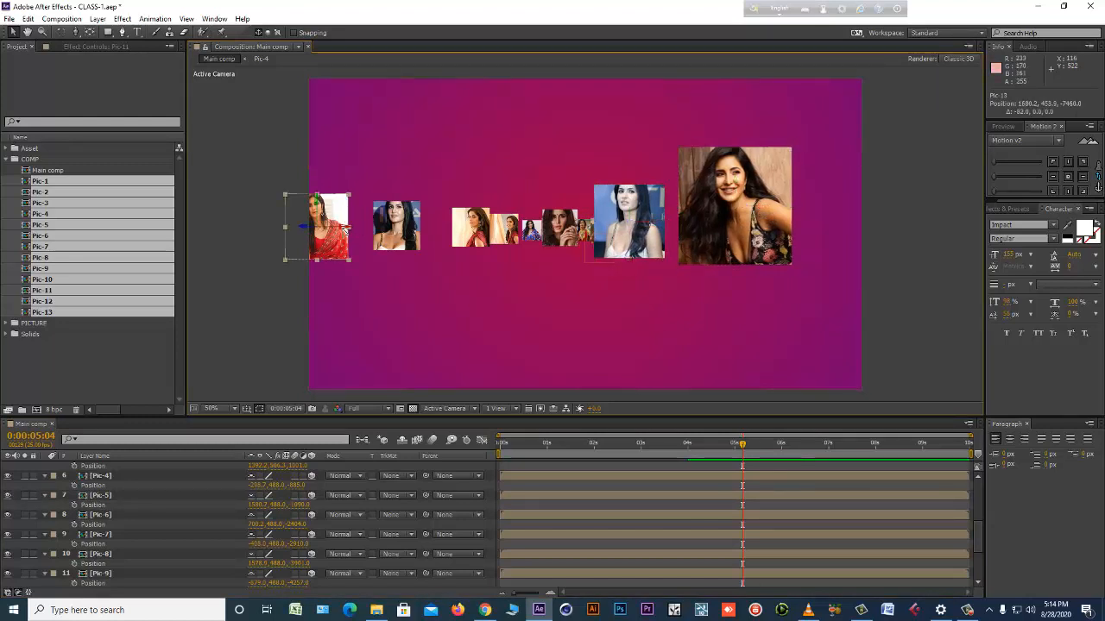
drag(344, 229, 441, 232)
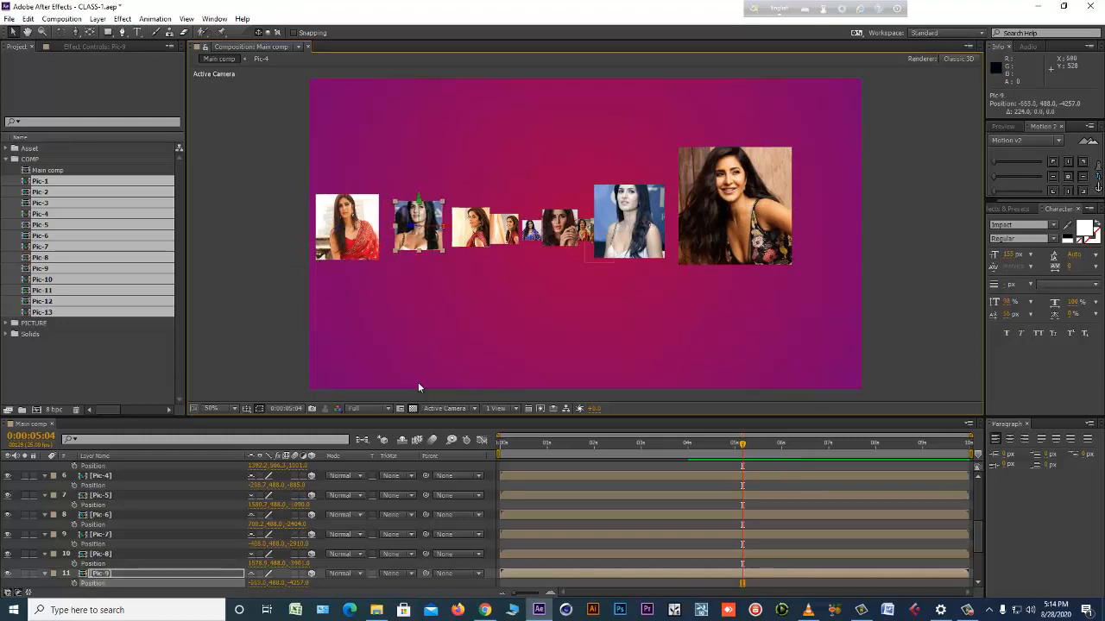
Preview the full camera animation with the adjusted photo positions.
click(539, 462)
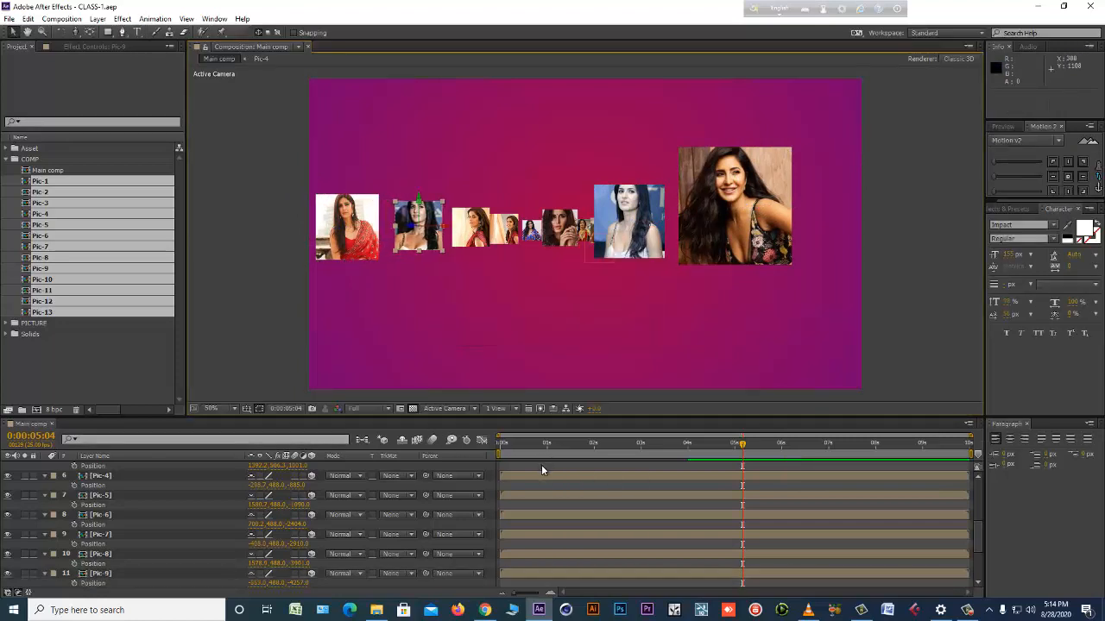
key(KP_0)
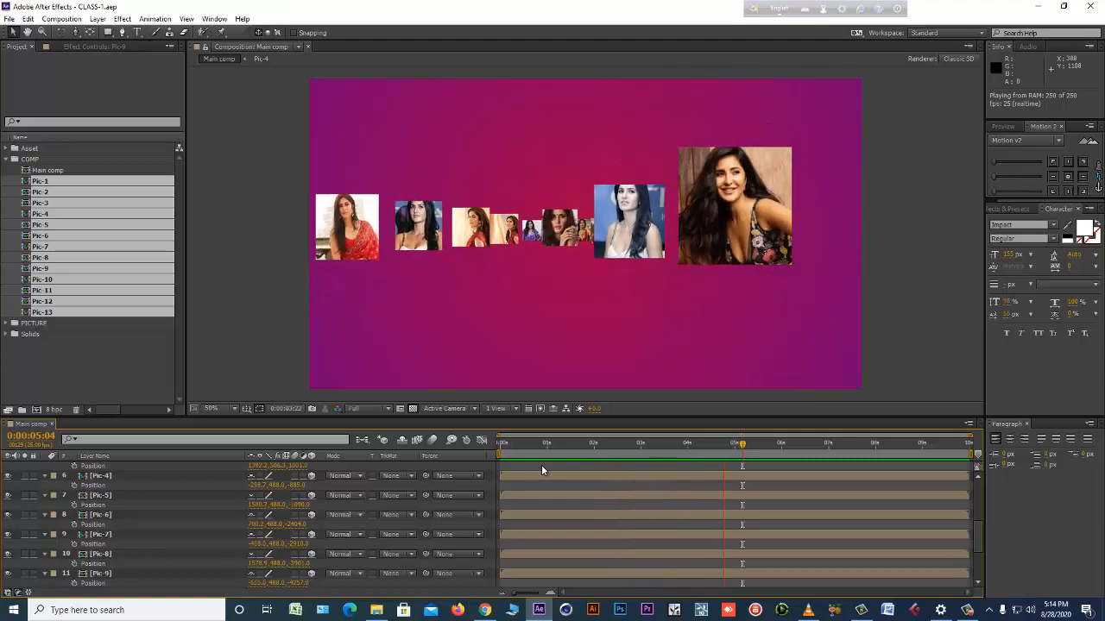
key(space)
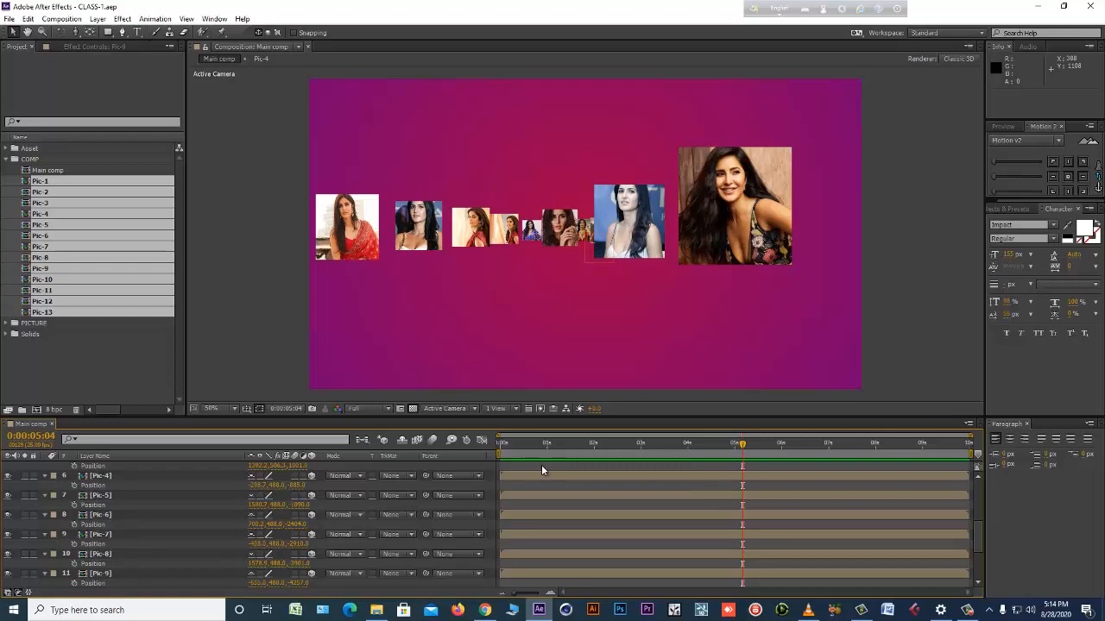
key(space)
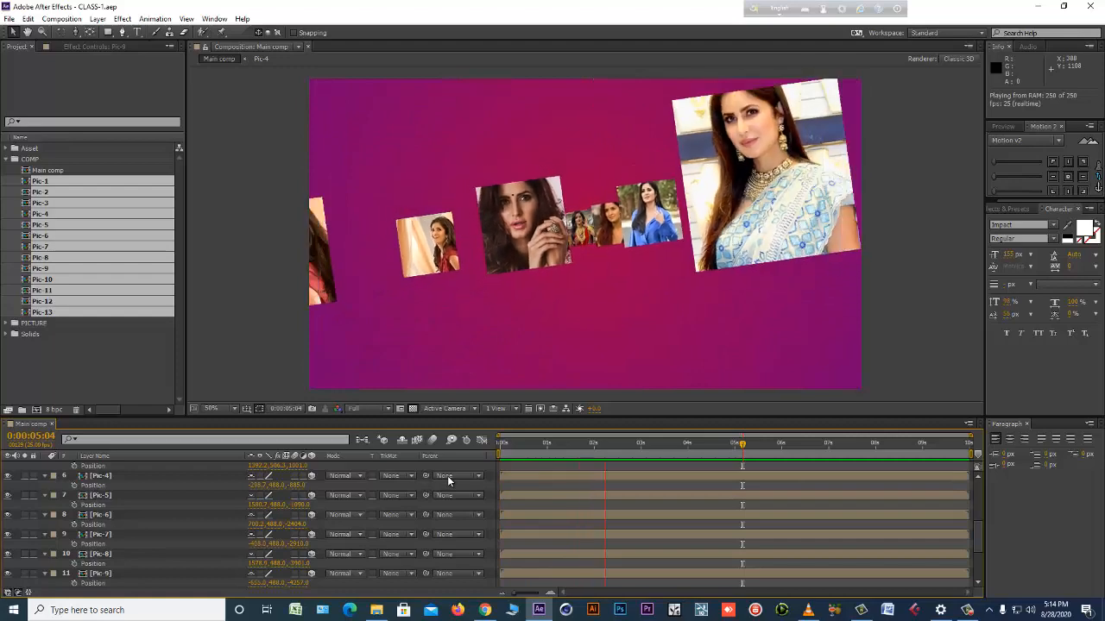
key(space)
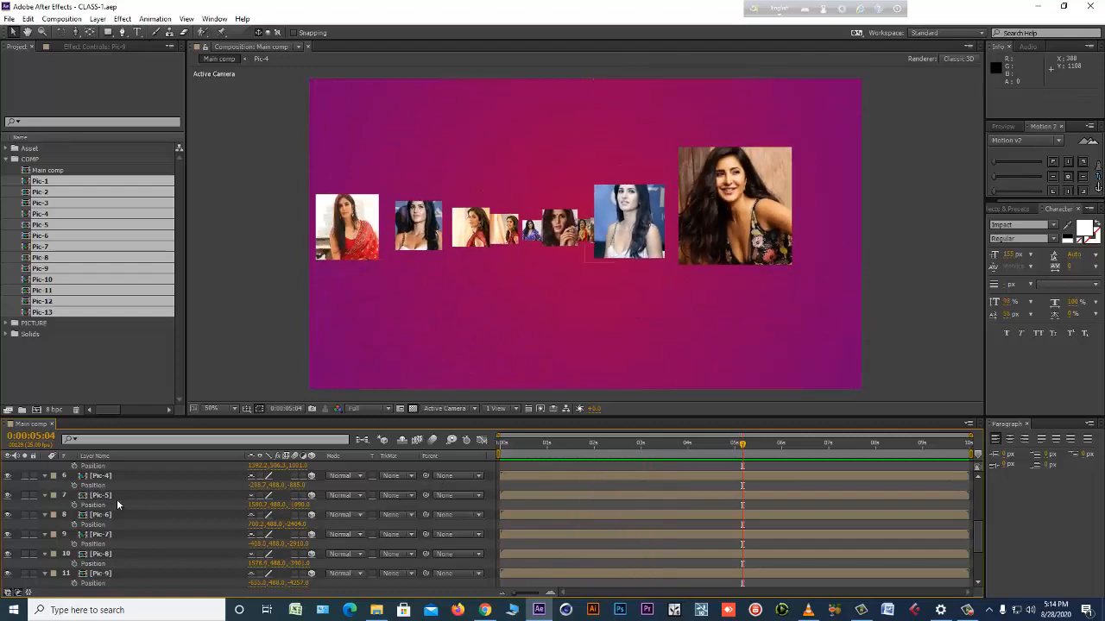
Collapse the open properties of all layers in the Main comp and deselect everything.
key(ctrl+a)
key(u)
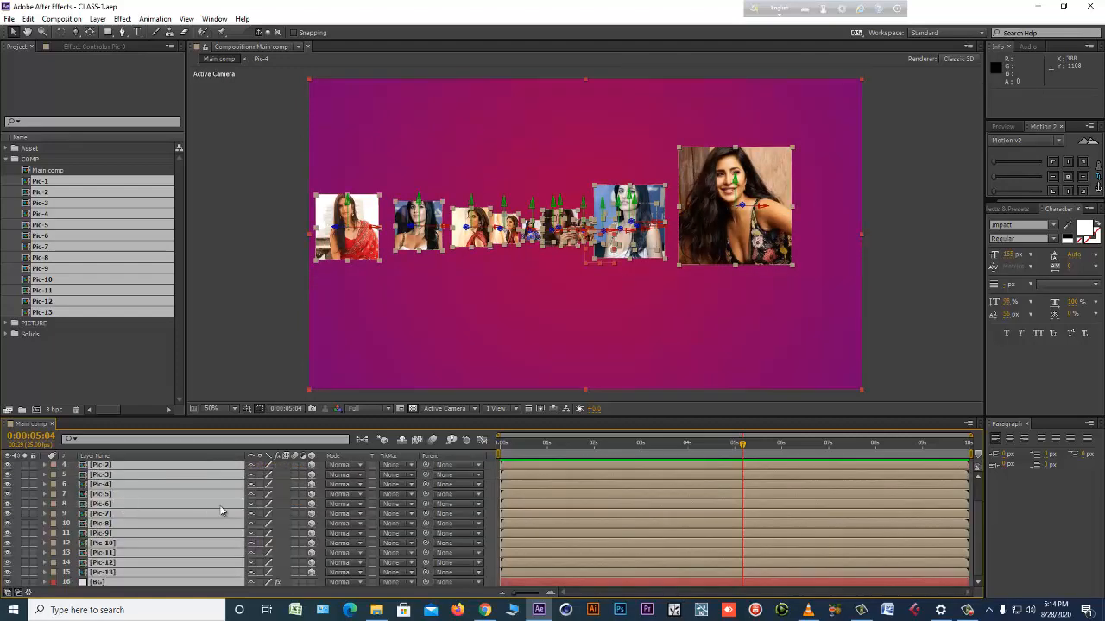
key(F2)
scroll(186, 540, up, 2)
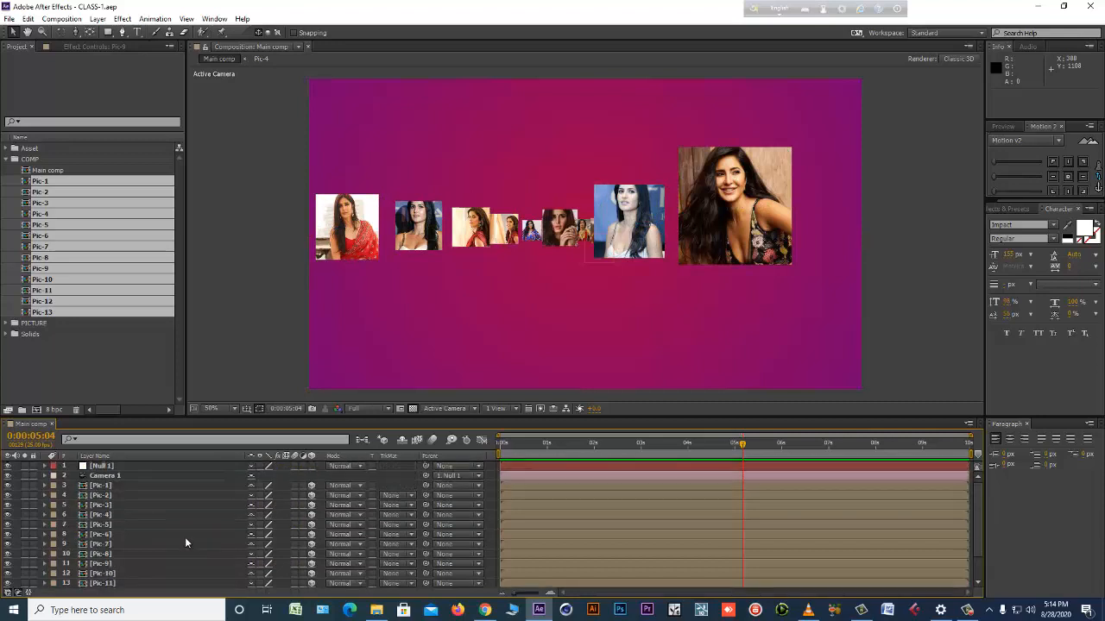
Apply the Video Copilot VC Reflect effect to the Pic-2 layer with the time set to the start.
click(117, 486)
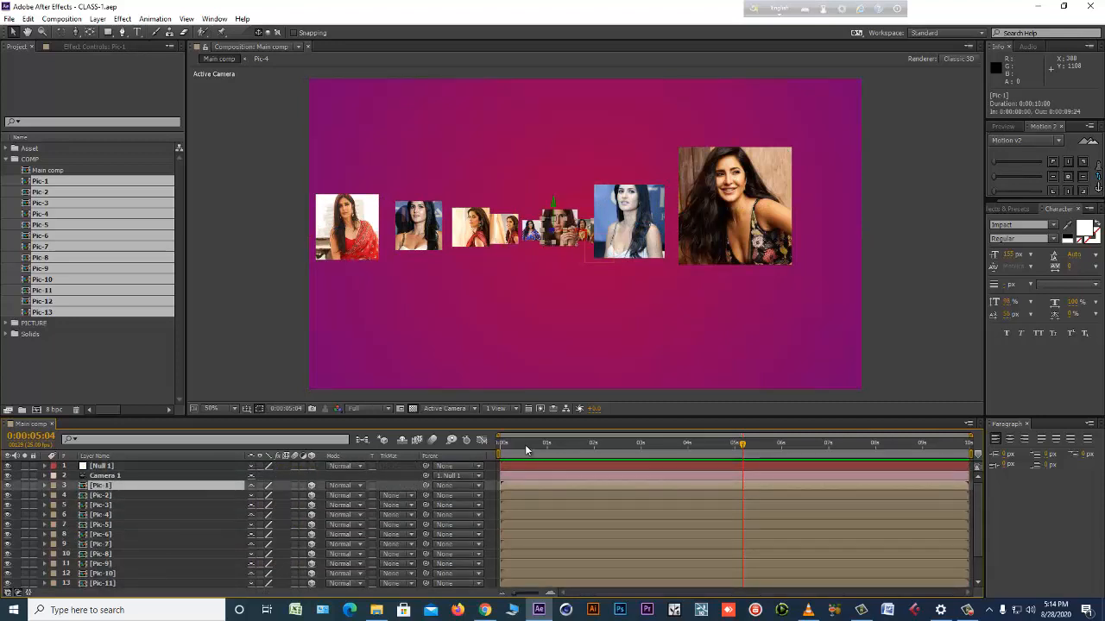
drag(525, 446, 417, 453)
click(543, 294)
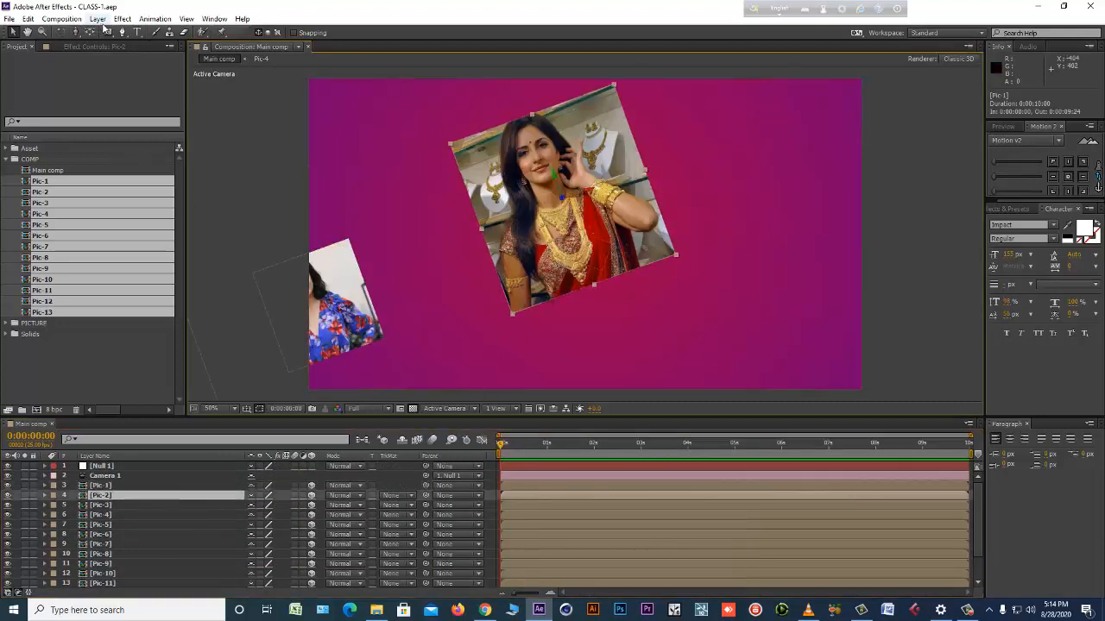
click(123, 18)
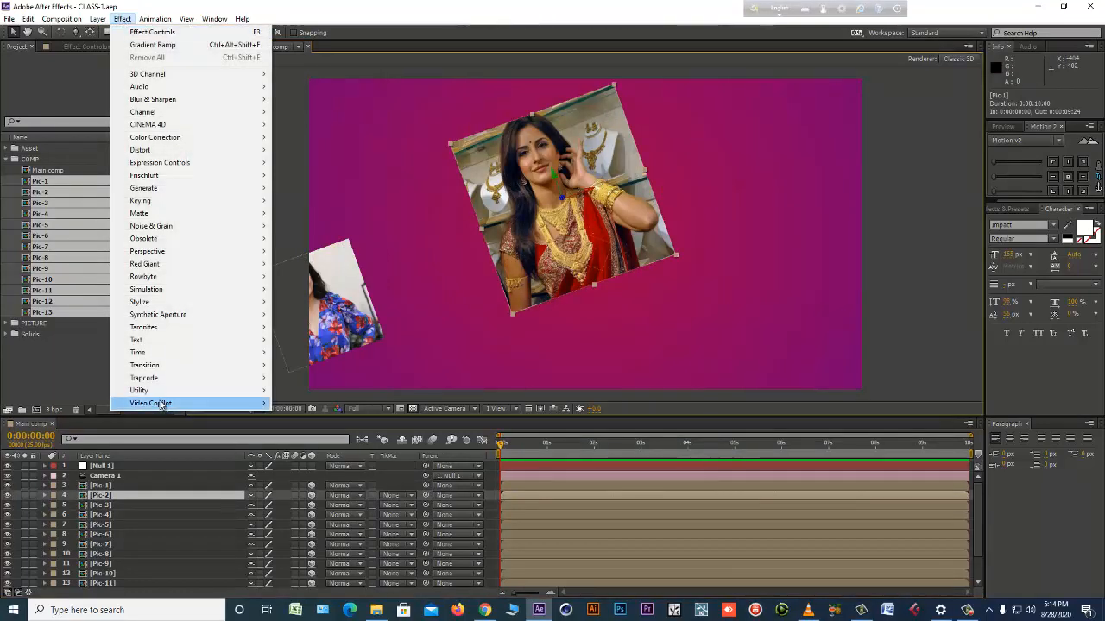
mouse_move(163, 405)
click(304, 441)
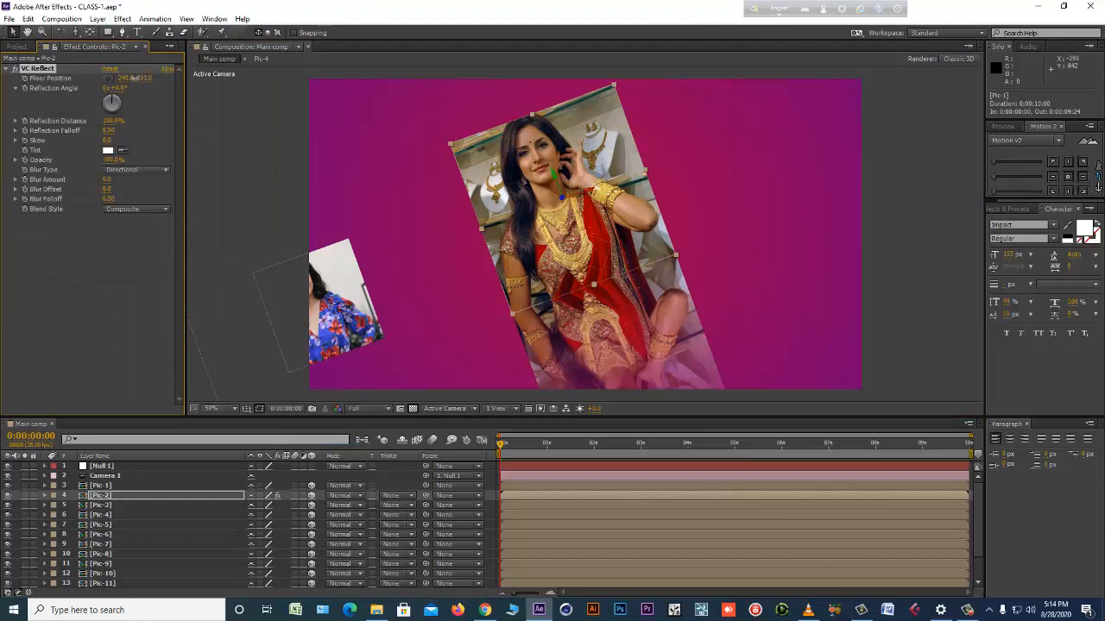
Set Pic-2's reflection distance to 60%, reduce the reflection opacity, and lower the floor position to leave a small gap below the photo.
drag(133, 77, 153, 80)
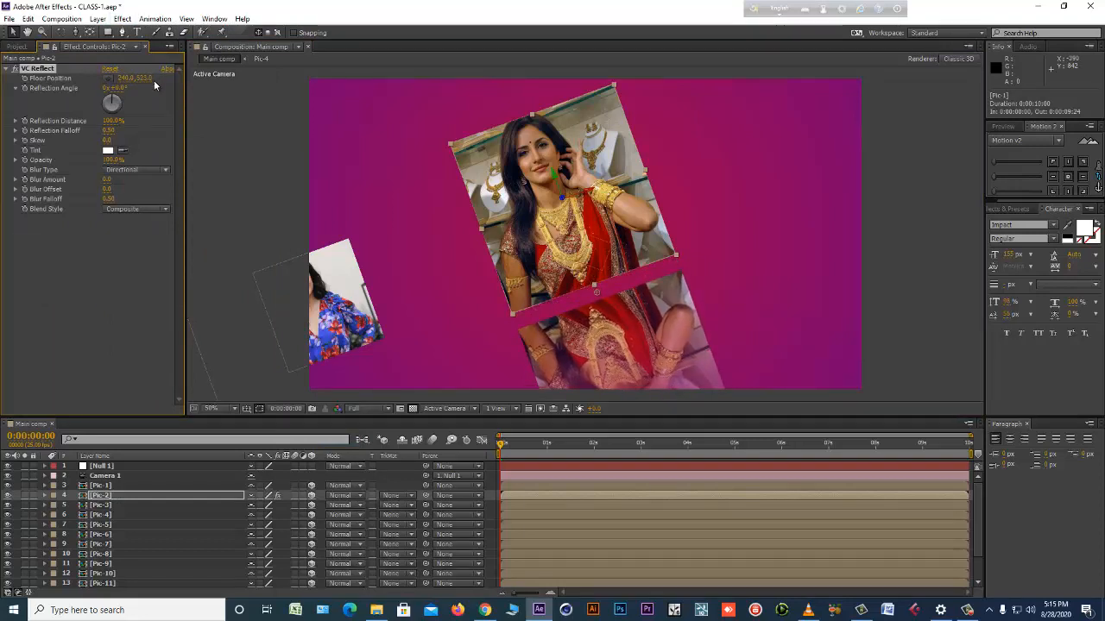
key(ctrl+z)
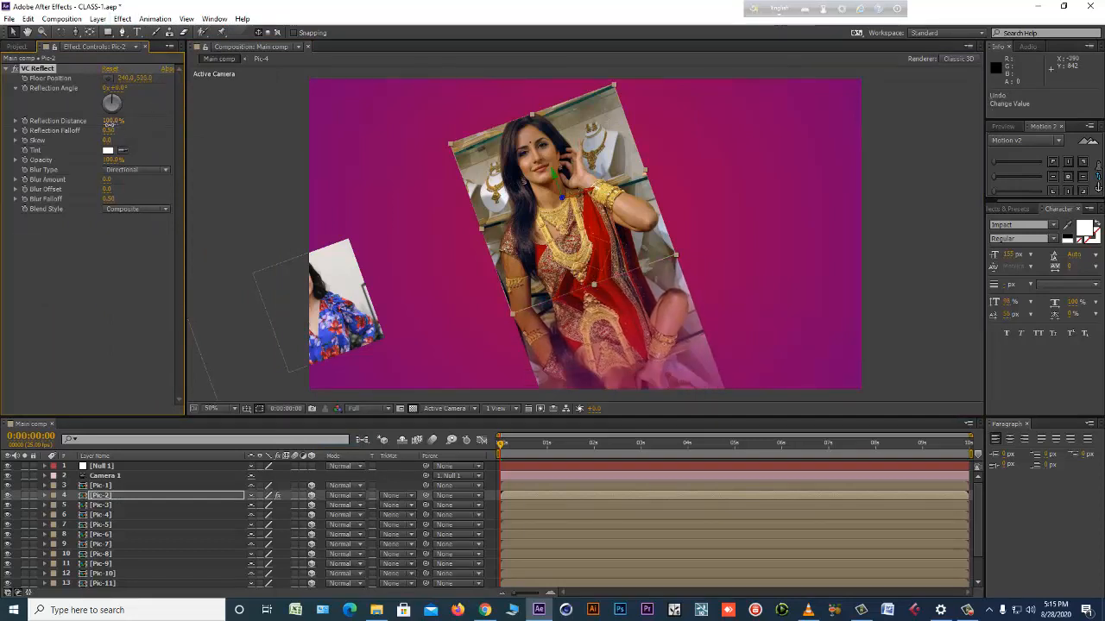
drag(110, 124, 78, 169)
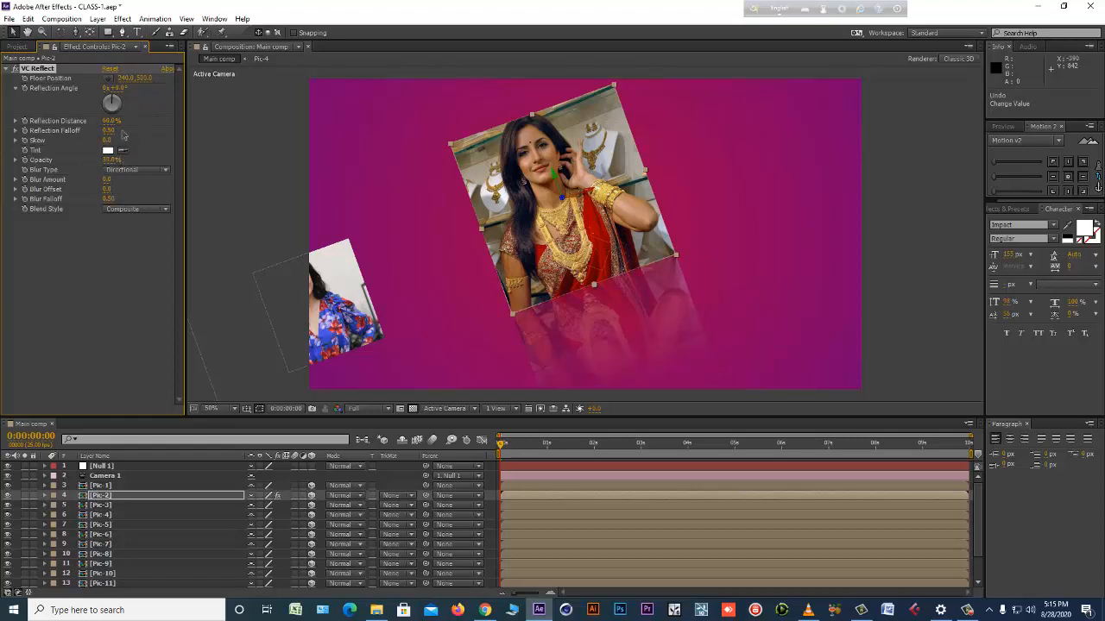
drag(147, 78, 152, 78)
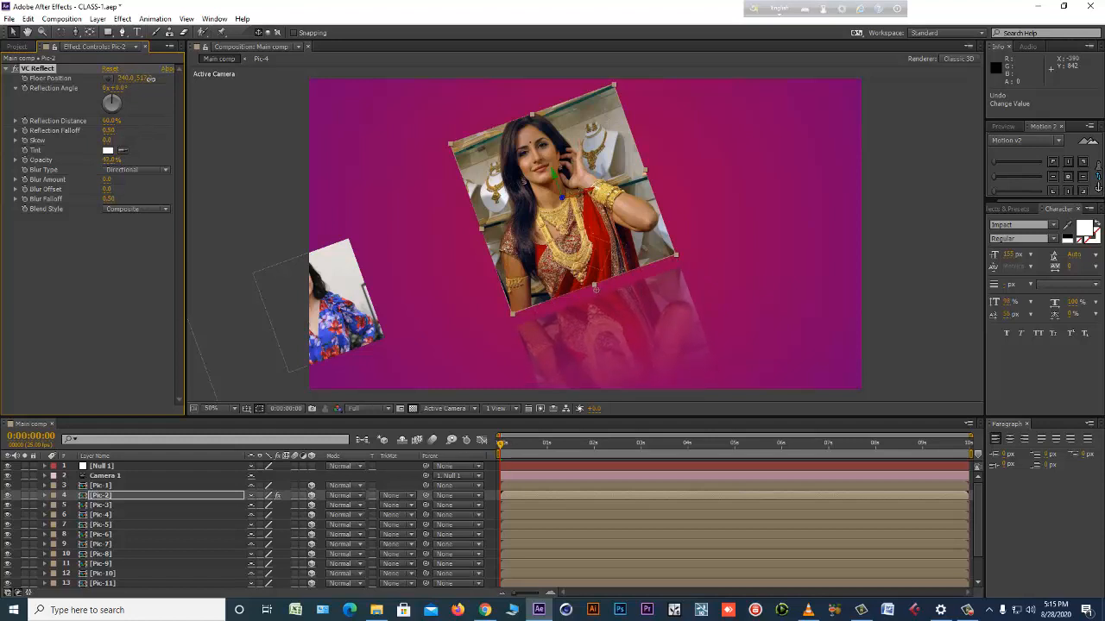
Undo Pic-2's last floor position change, then at 0:00:00:17 shorten its reflection distance to 33% and slightly lower the reflection floor.
key(ctrl+z)
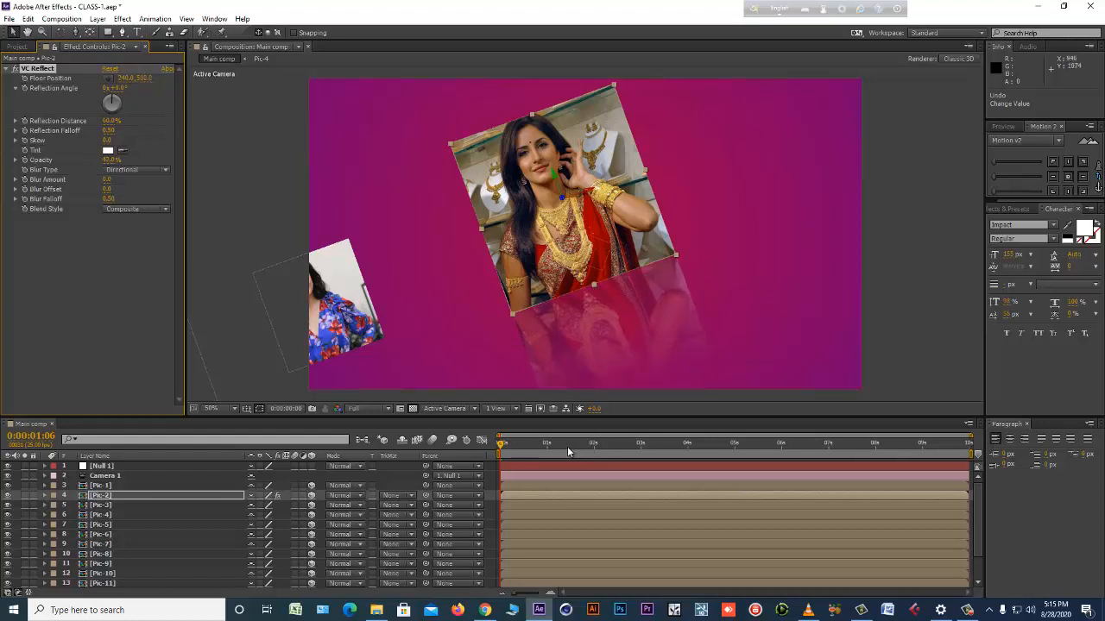
drag(567, 446, 531, 453)
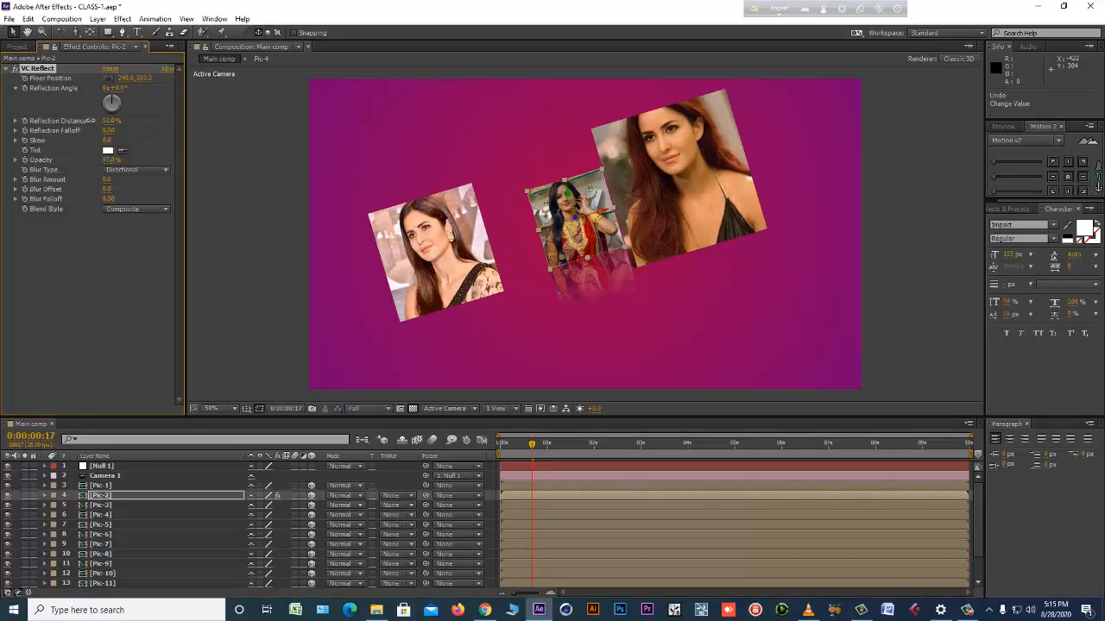
drag(115, 120, 130, 120)
drag(199, 120, 163, 122)
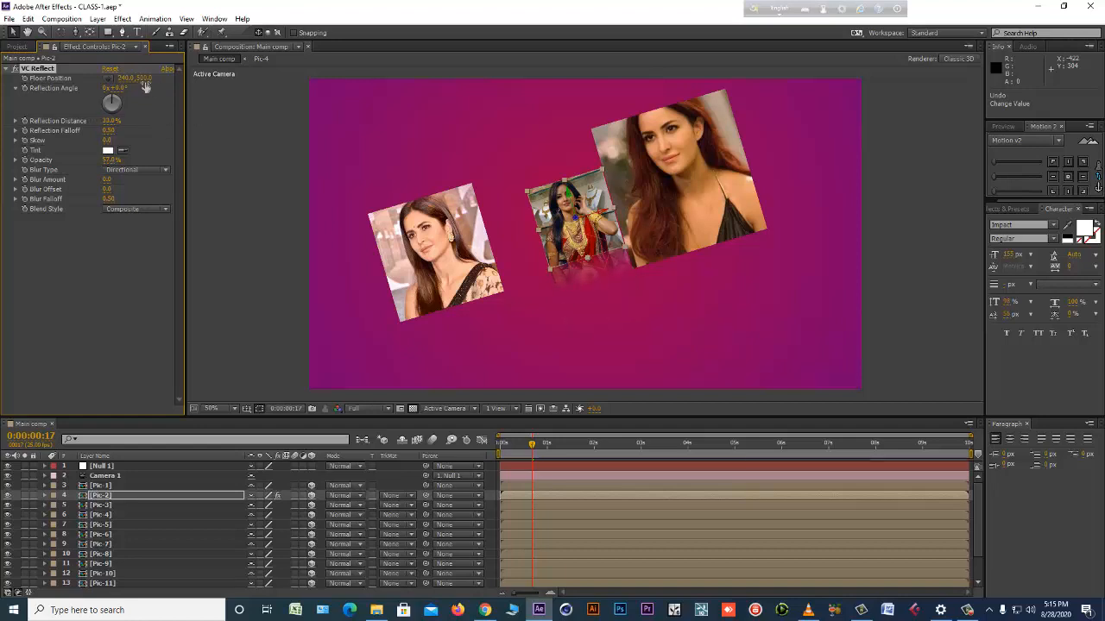
drag(146, 79, 151, 80)
Copy the VC Reflect effect from Pic-2 and paste it onto all photo layers from Pic-1 to Pic-13.
click(105, 498)
click(43, 69)
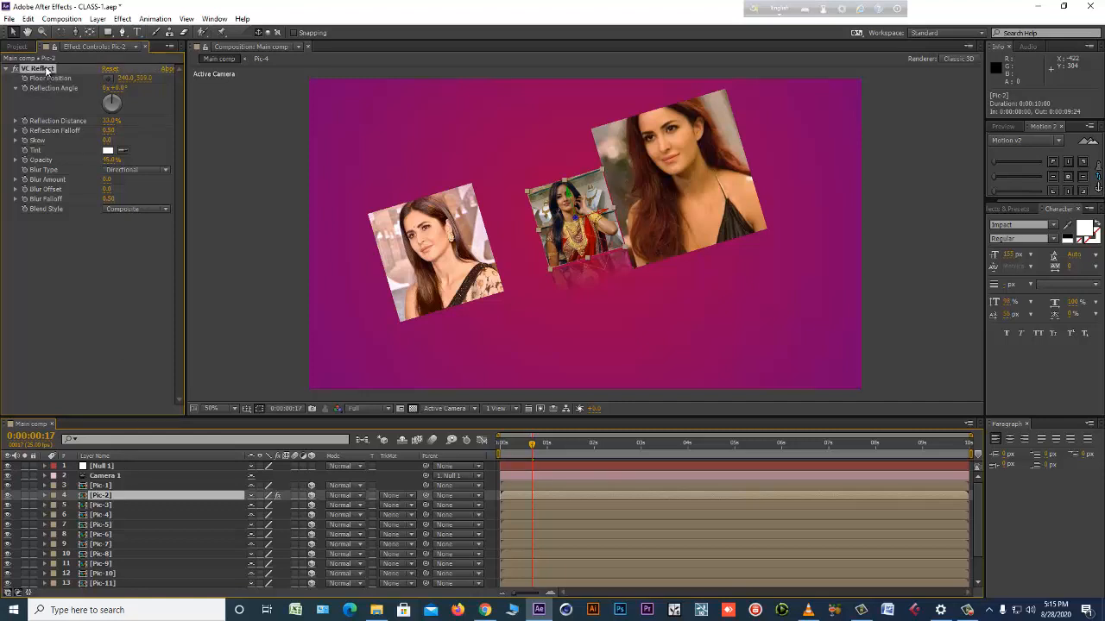
click(98, 486)
scroll(115, 533, down, 3)
shift+click(103, 572)
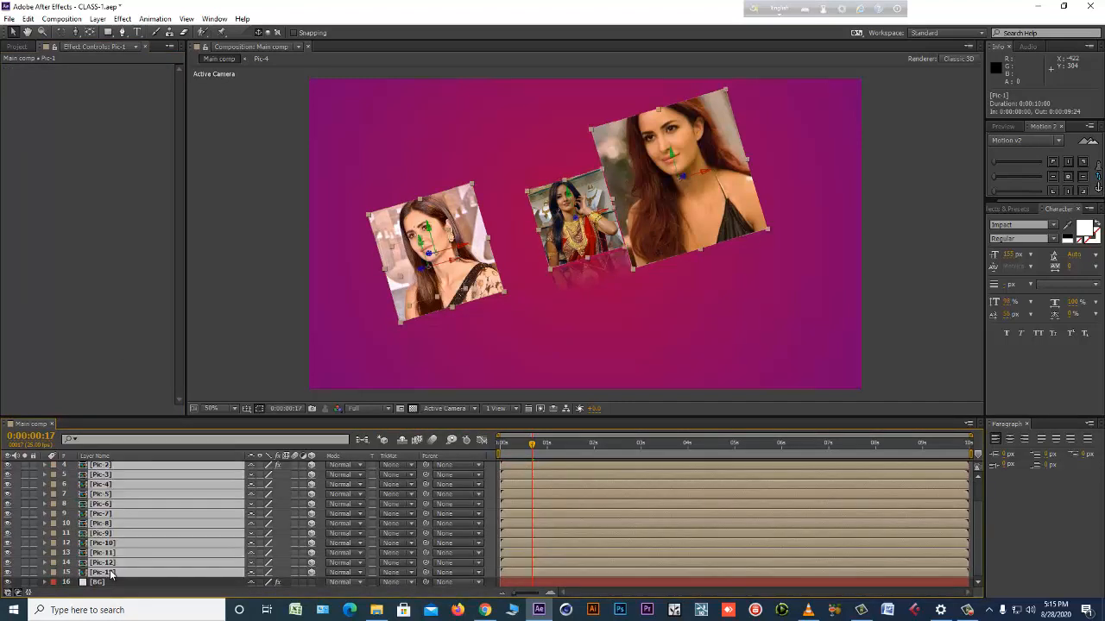
key(ctrl+v)
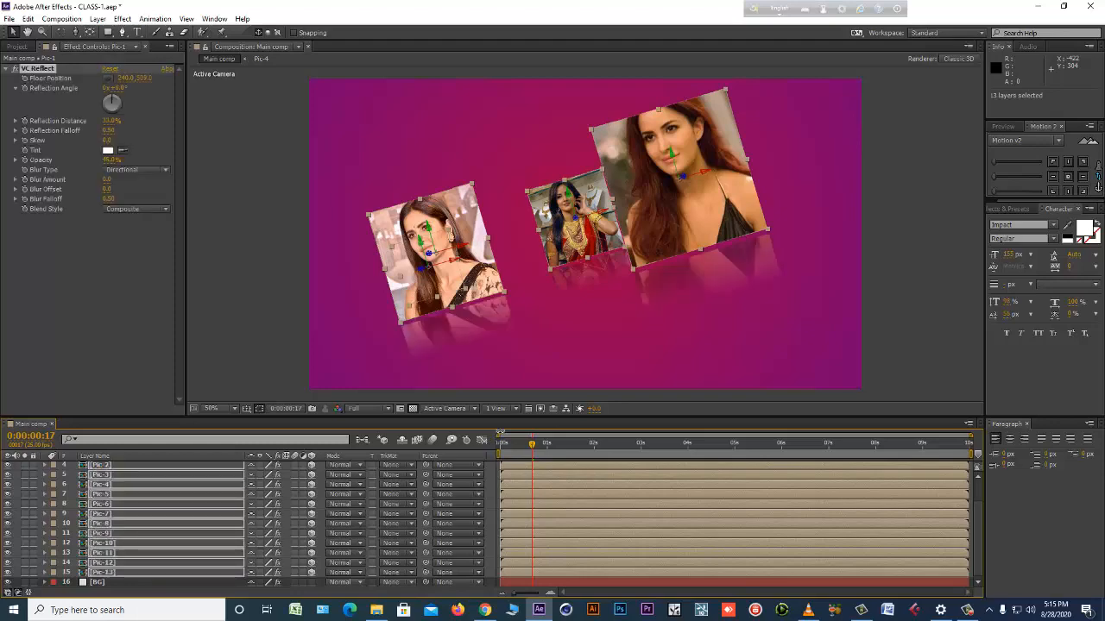
Check the photo reflections along the Main comp timeline with only the BG layer selected, and save the project.
key(space)
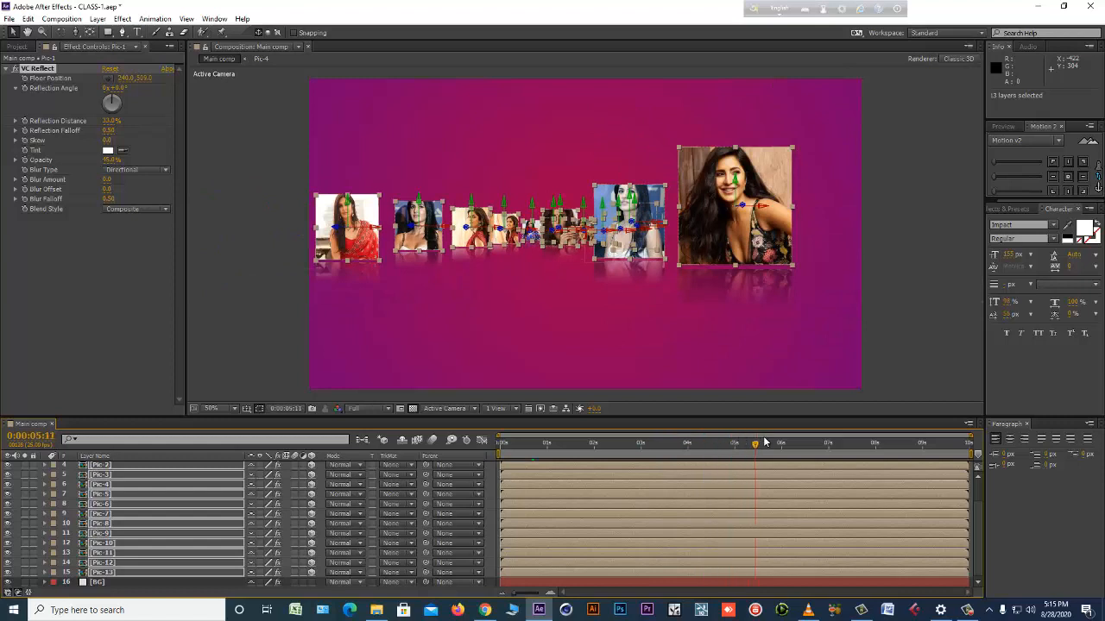
click(943, 528)
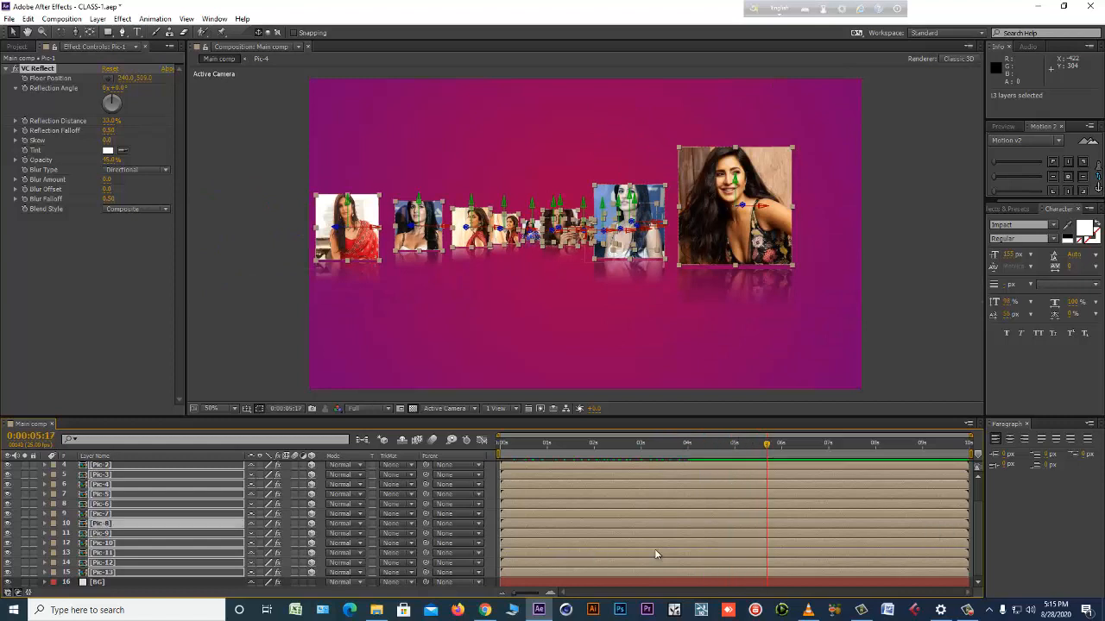
click(144, 584)
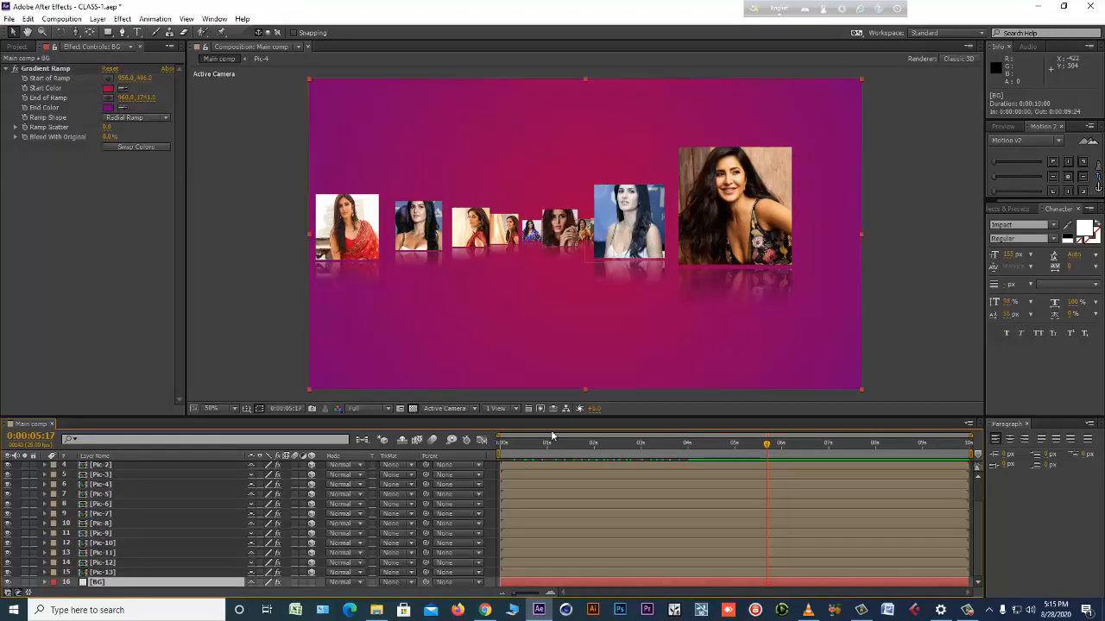
drag(507, 440, 706, 448)
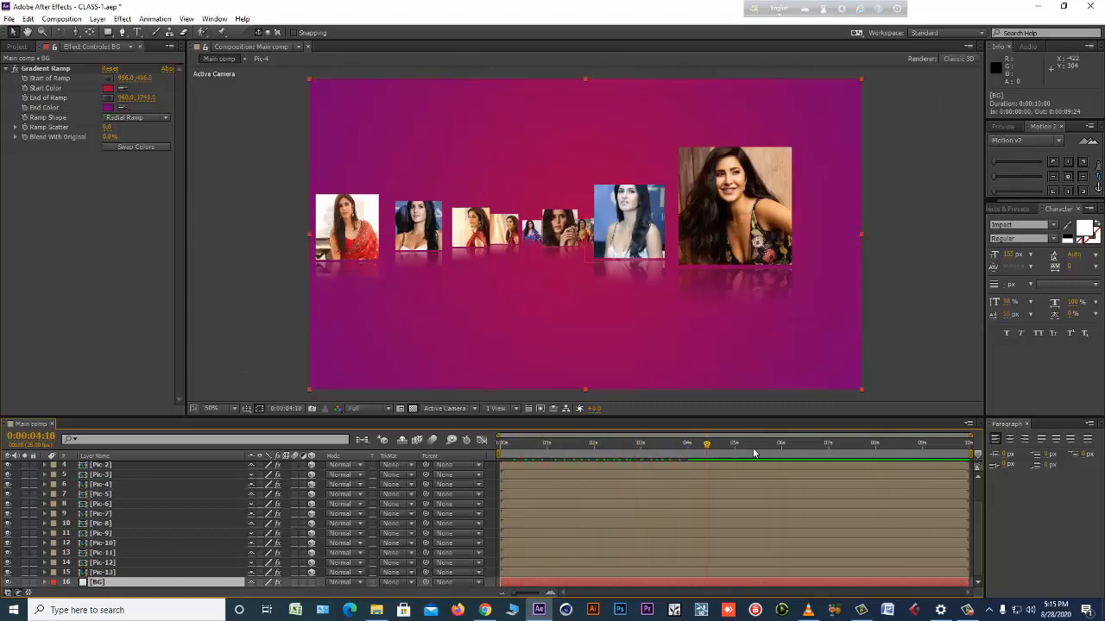
key(ctrl+s)
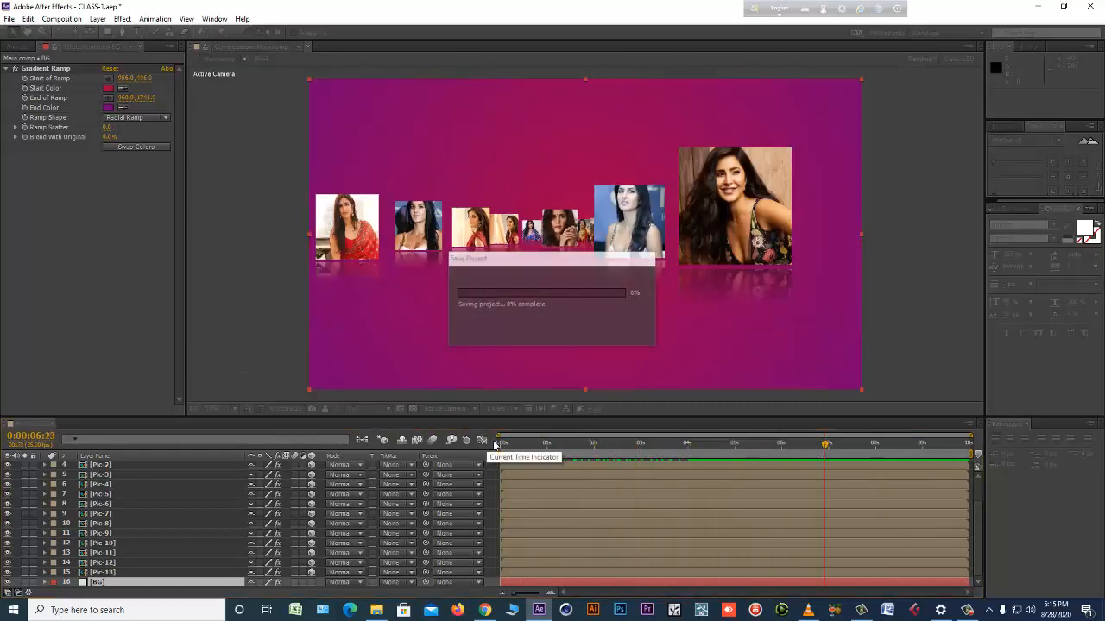
Scrub through the Main comp from the start and play a RAM preview of the camera animation with reflections.
mouse_move(497, 444)
mouse_down()
mouse_move(599, 443)
mouse_move(509, 443)
mouse_up()
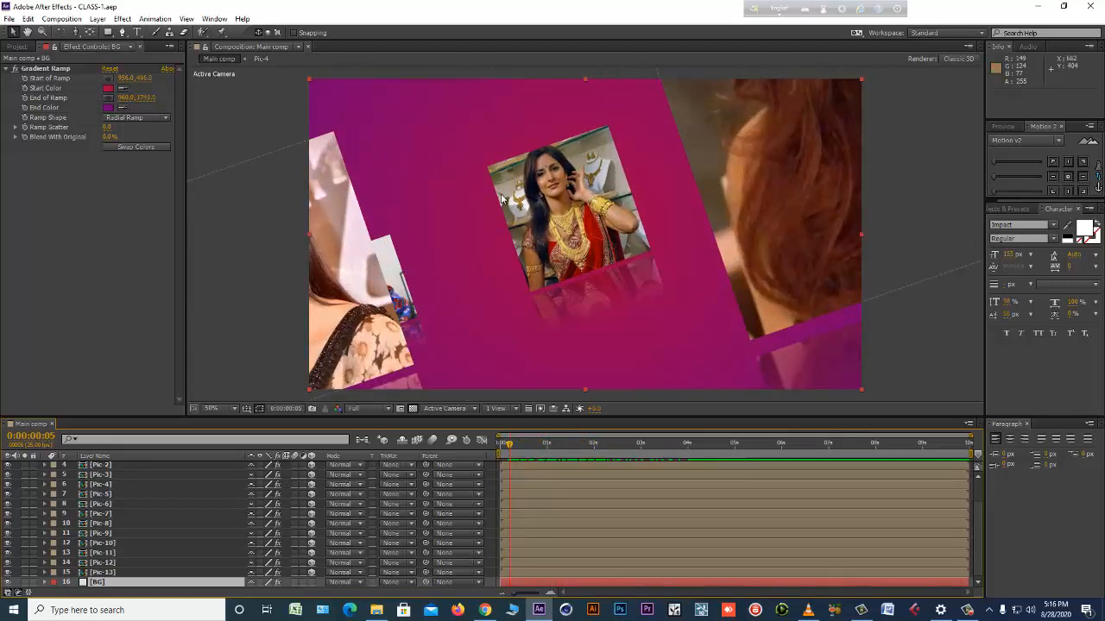
drag(524, 448, 762, 443)
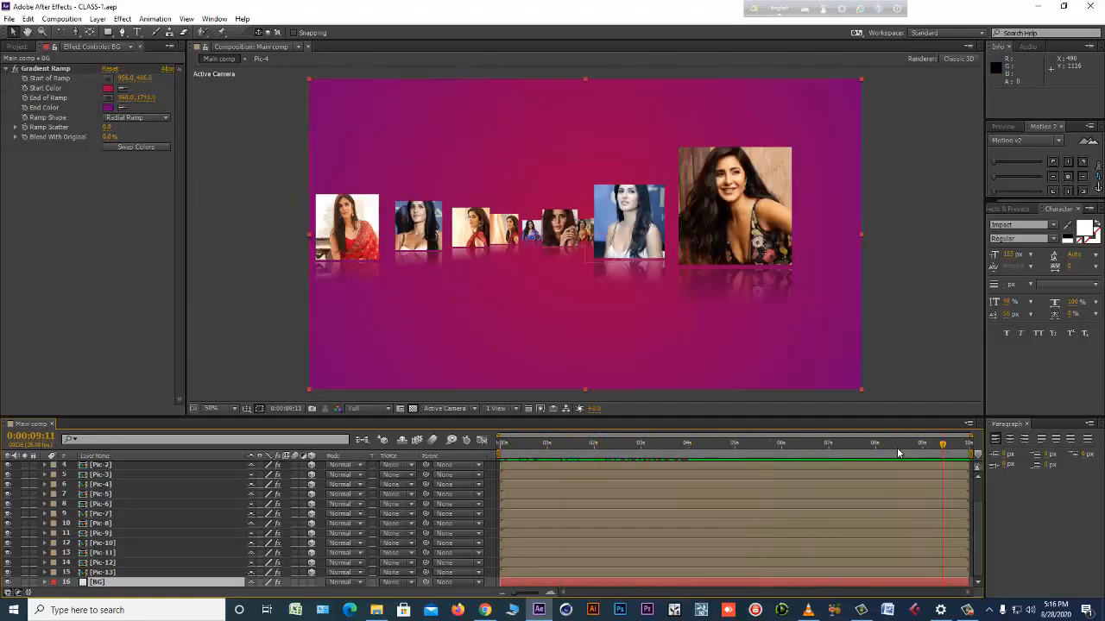
key(space)
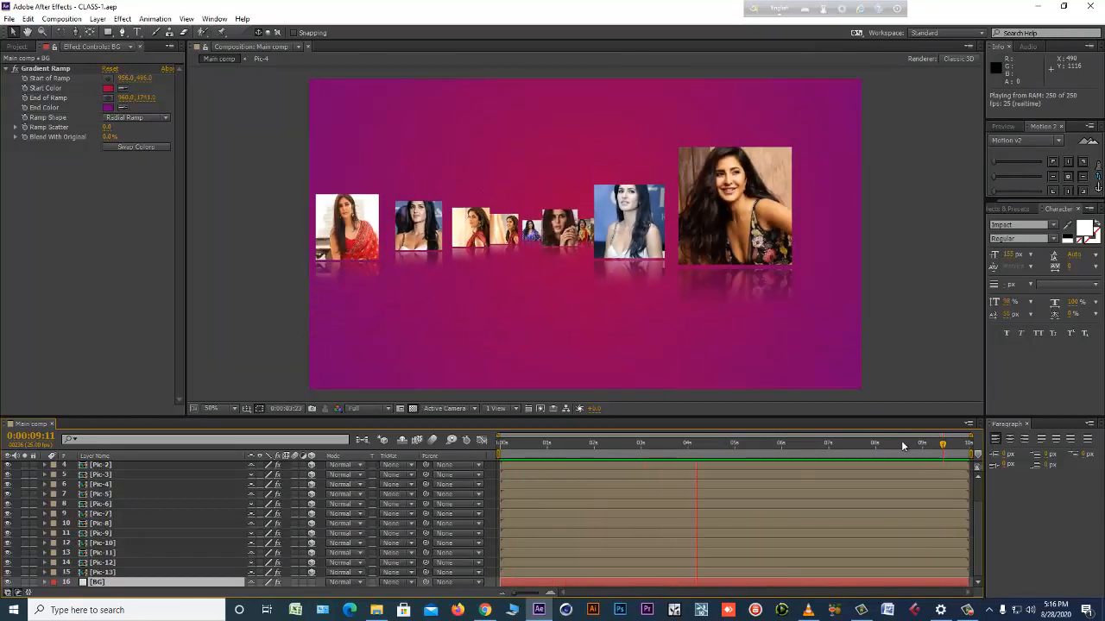
key(space)
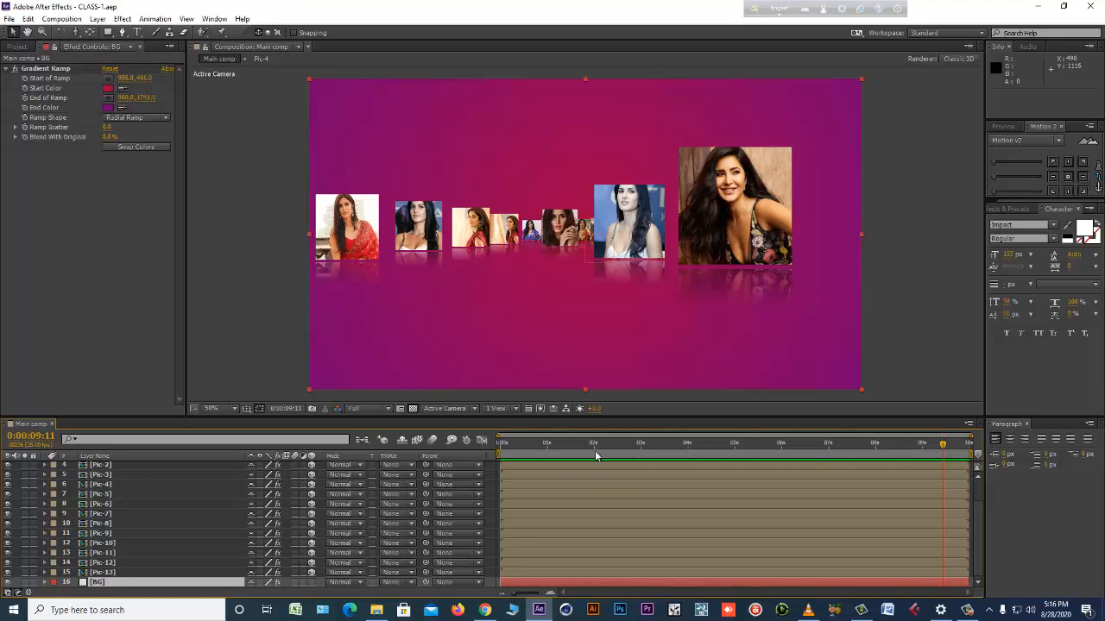
click(585, 495)
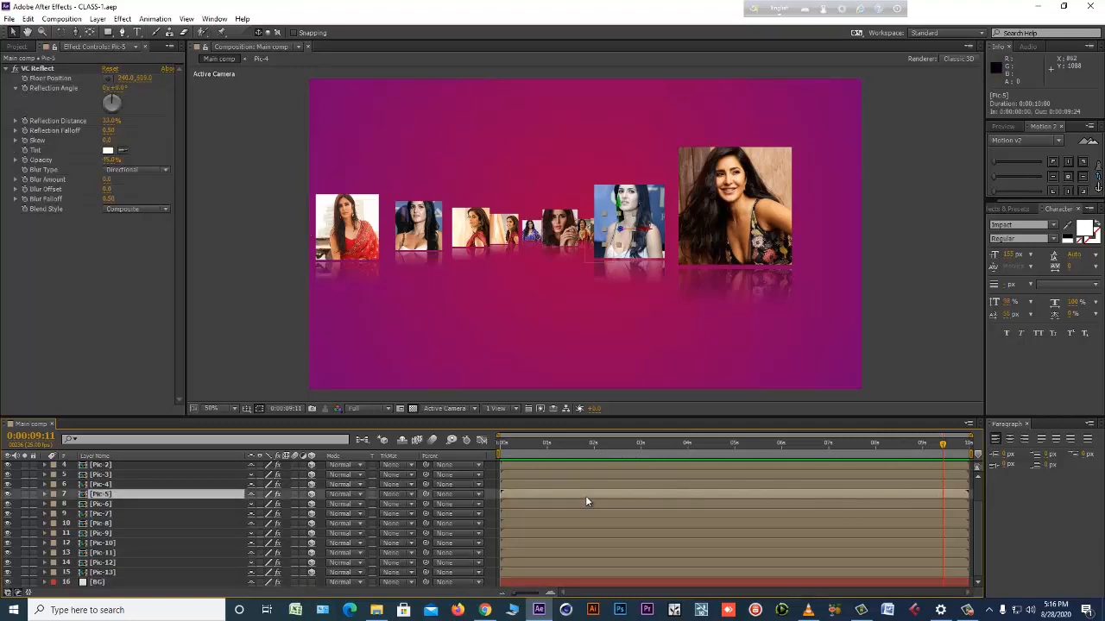
key(KP_0)
key(space)
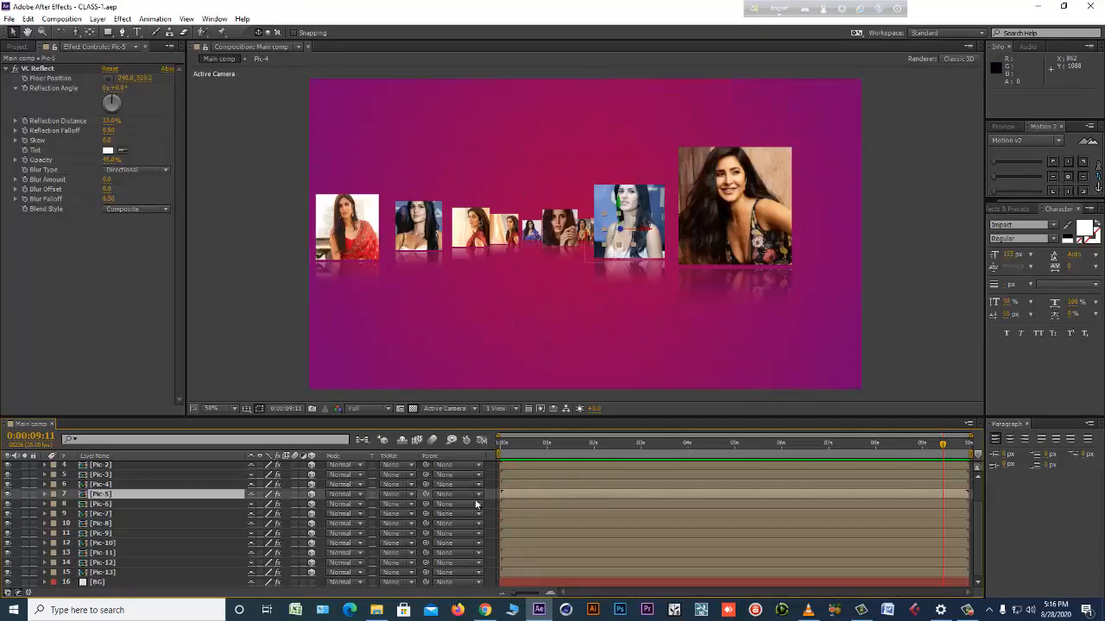
Copy all layers of the Main comp, from Null 1 through BG.
click(17, 46)
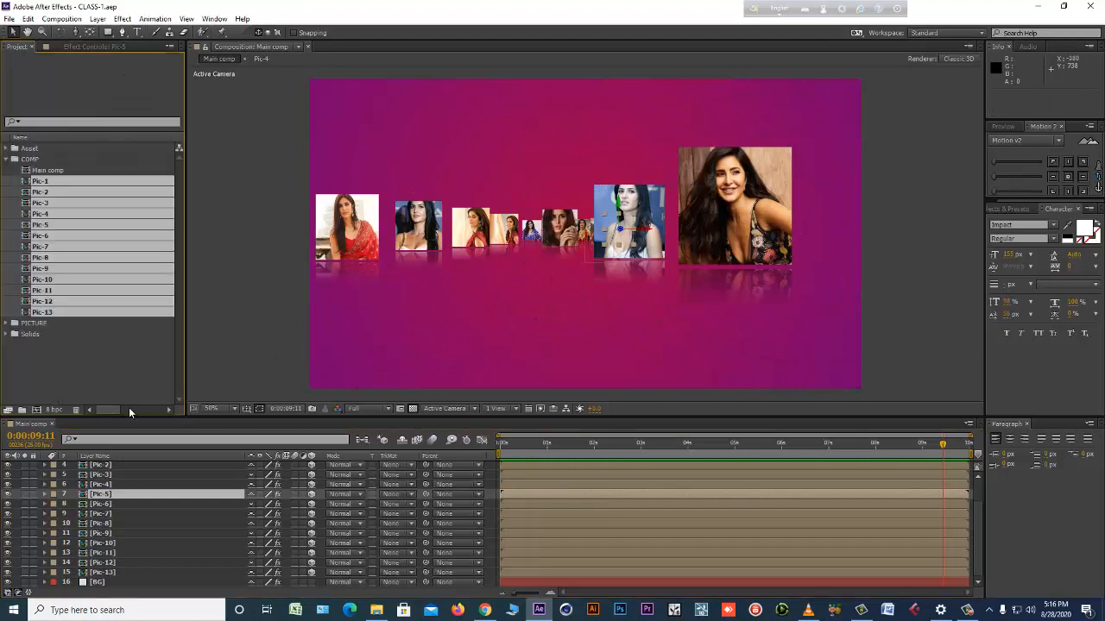
click(97, 372)
click(48, 171)
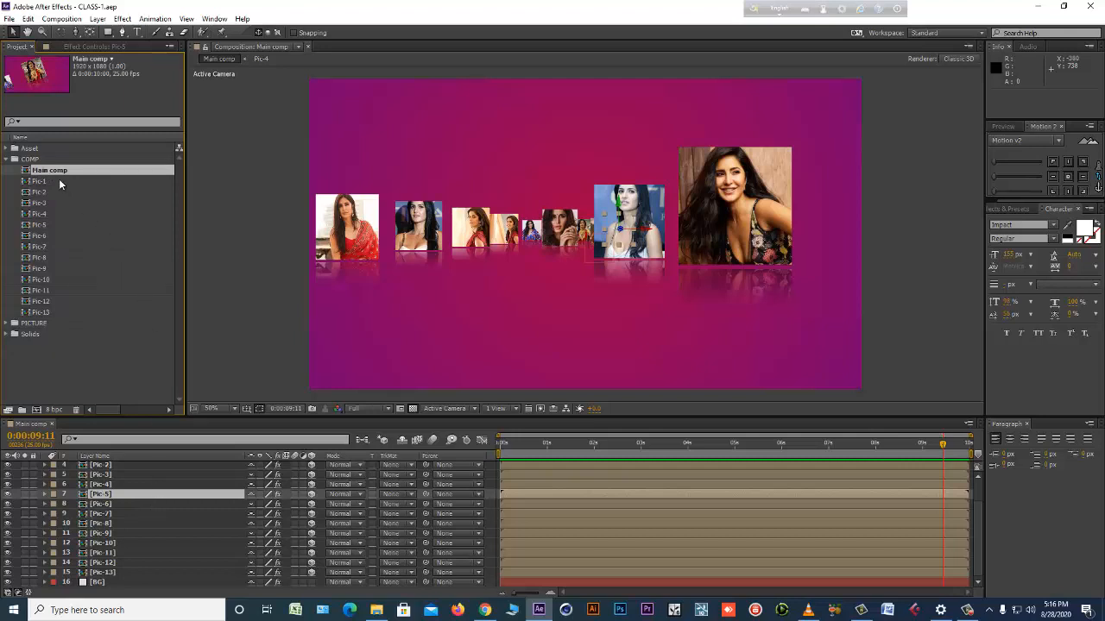
scroll(116, 535, up, 2)
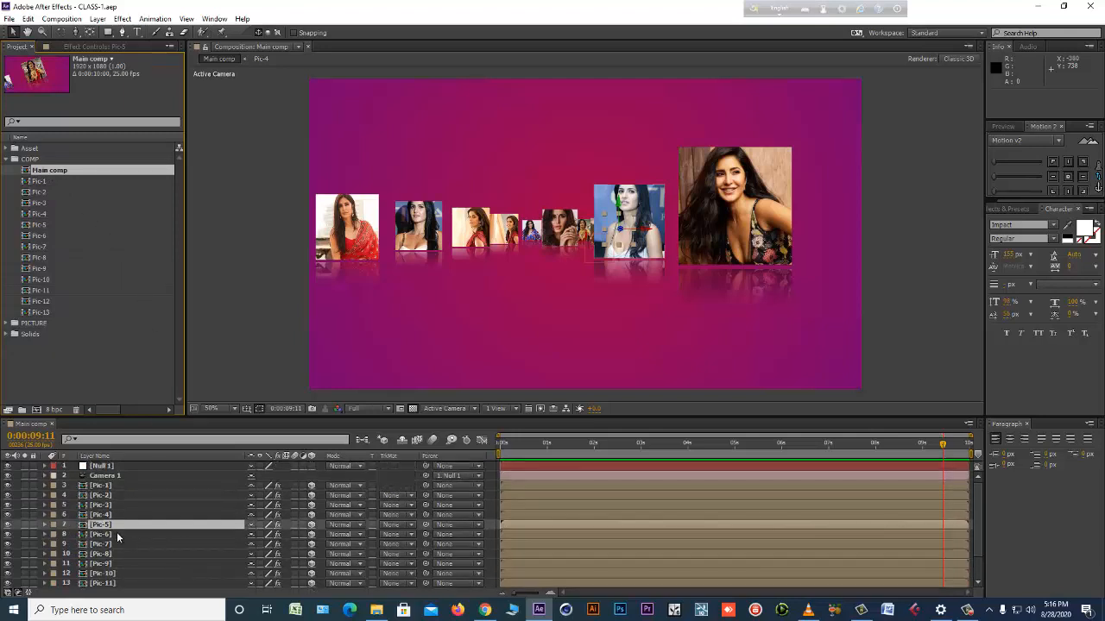
click(100, 466)
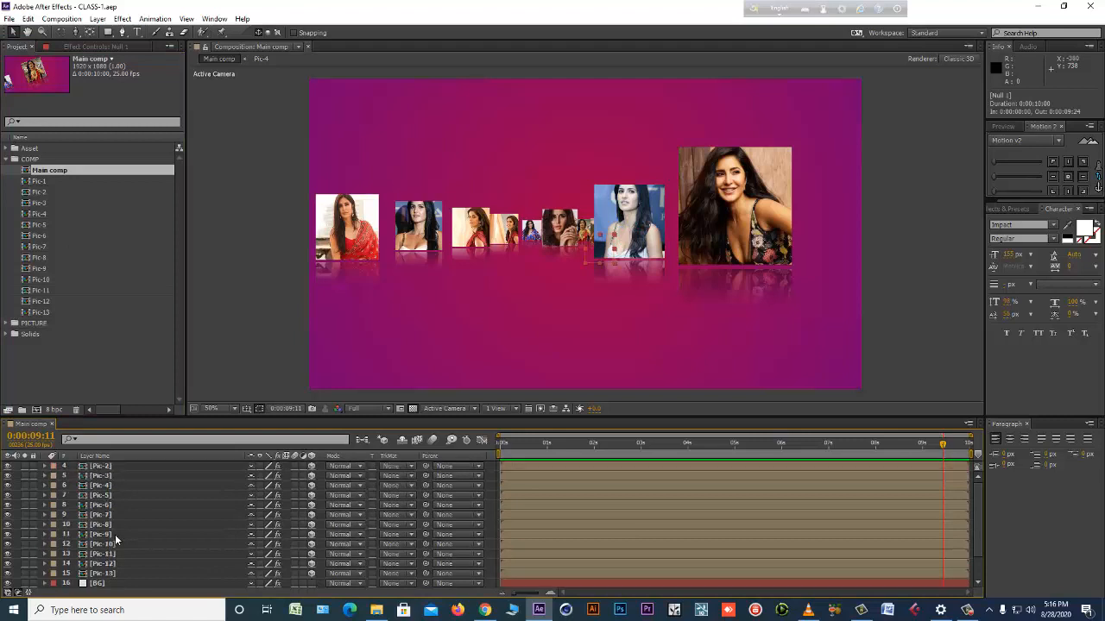
scroll(112, 553, down, 2)
shift+click(102, 584)
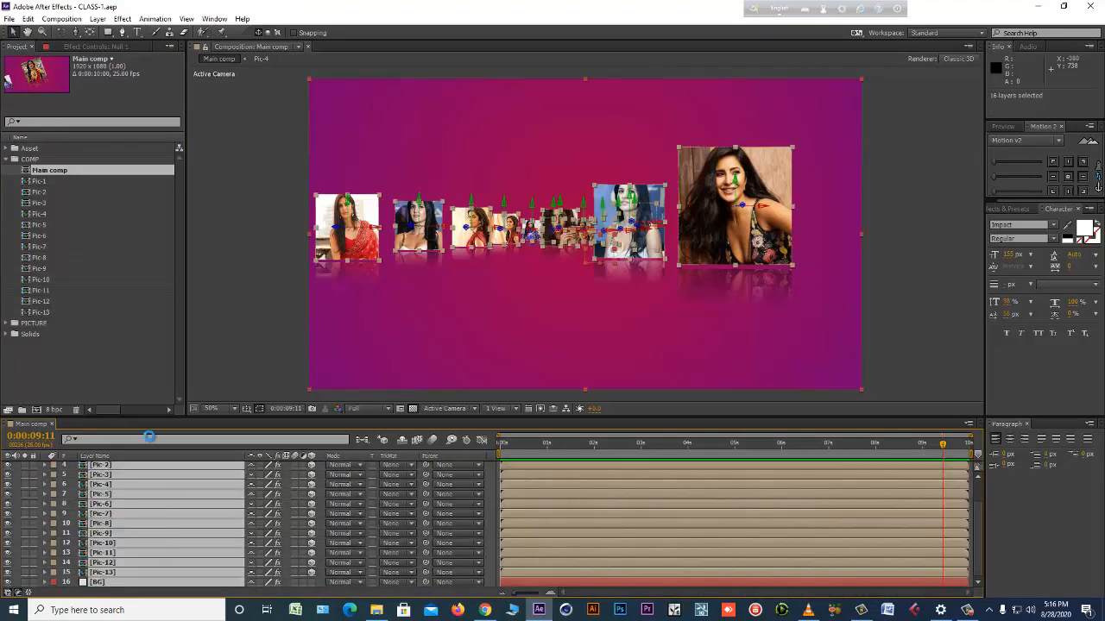
key(ctrl+c)
Create a new composition named CLOSE with the HDTV 1080 25 preset.
key(ctrl+n)
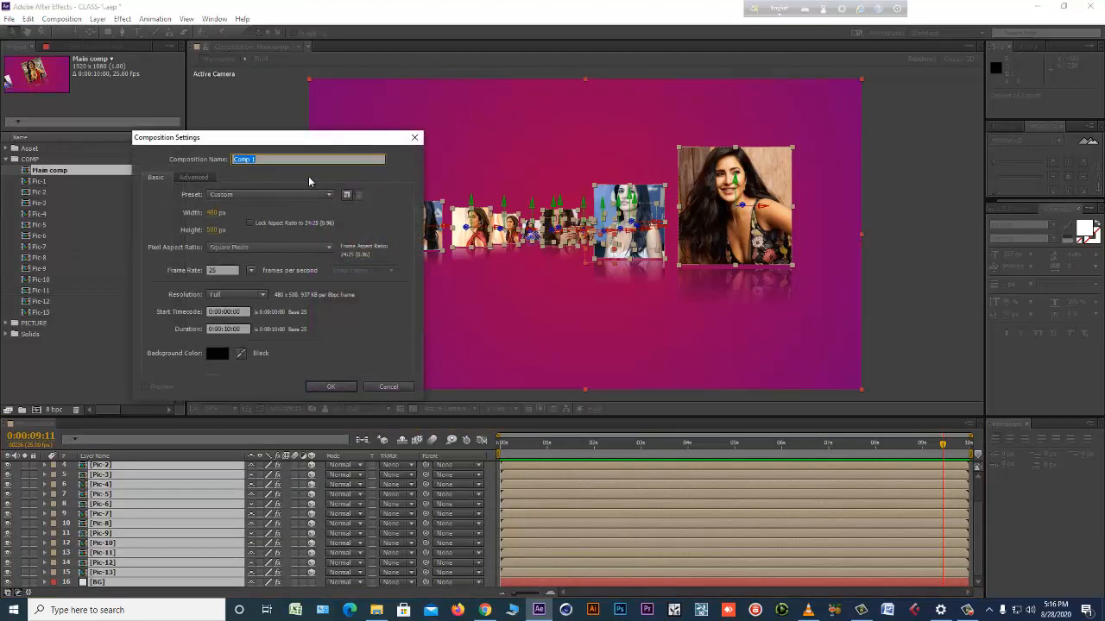
click(235, 196)
click(375, 523)
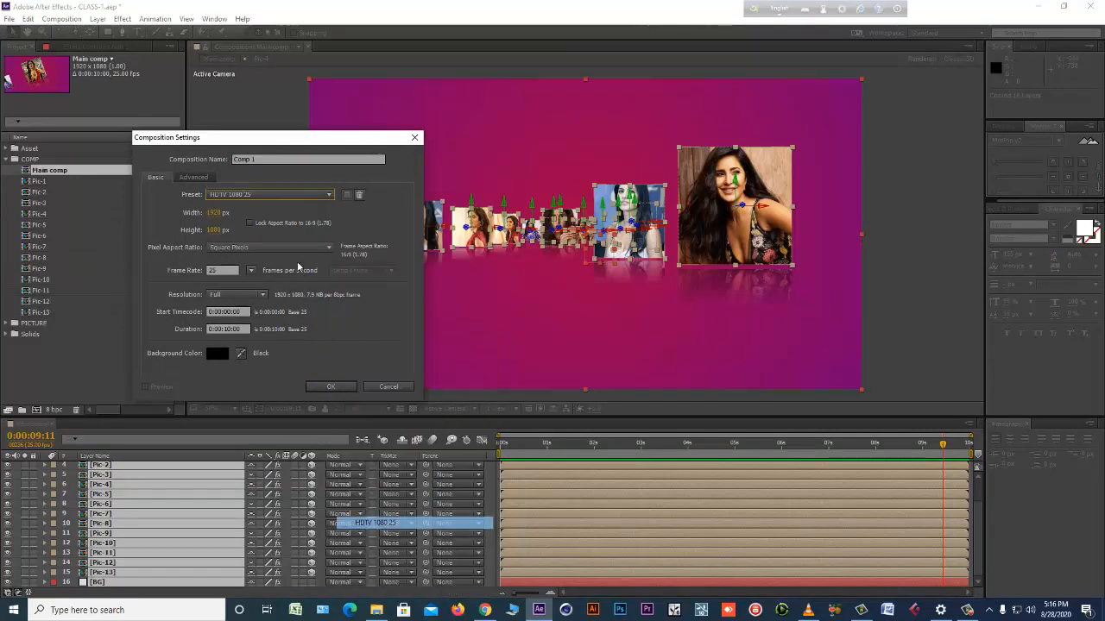
drag(282, 159, 197, 160)
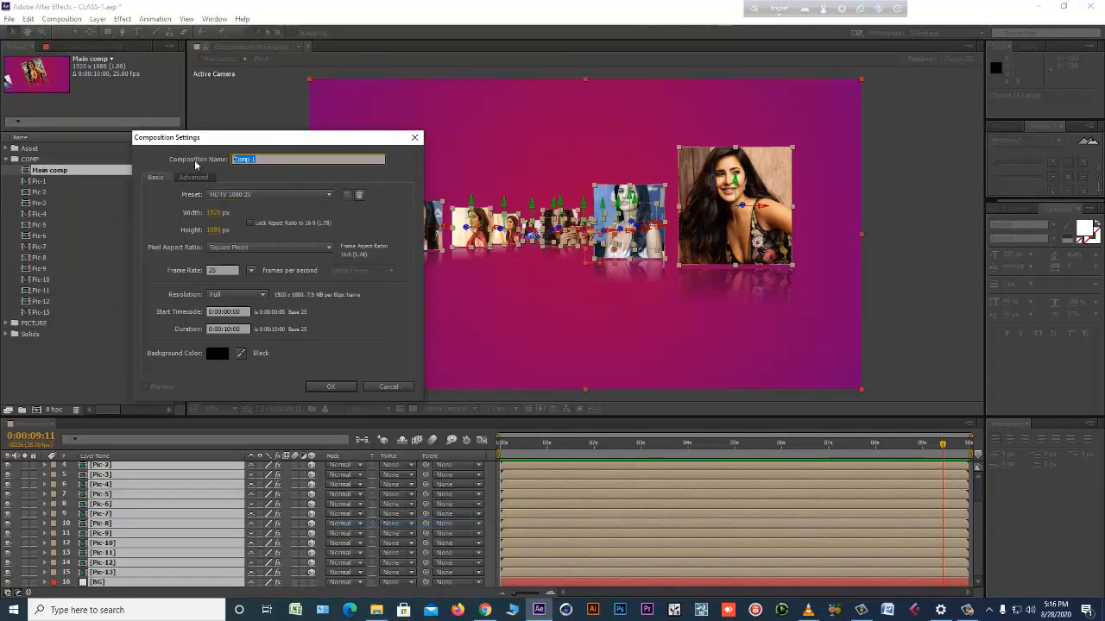
text(CLOSE)
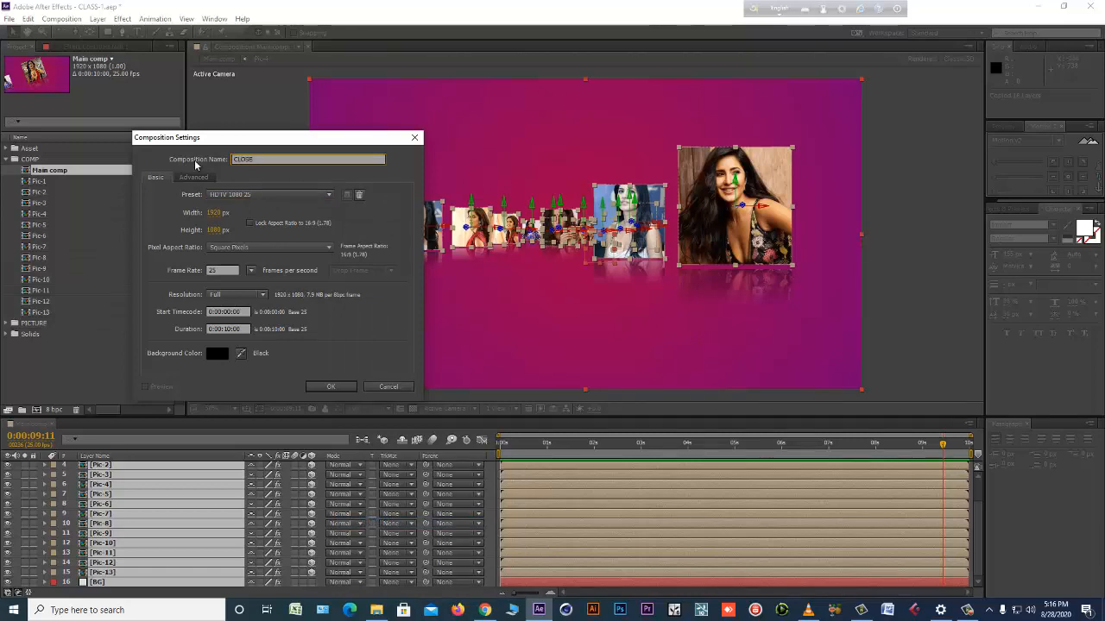
key(Return)
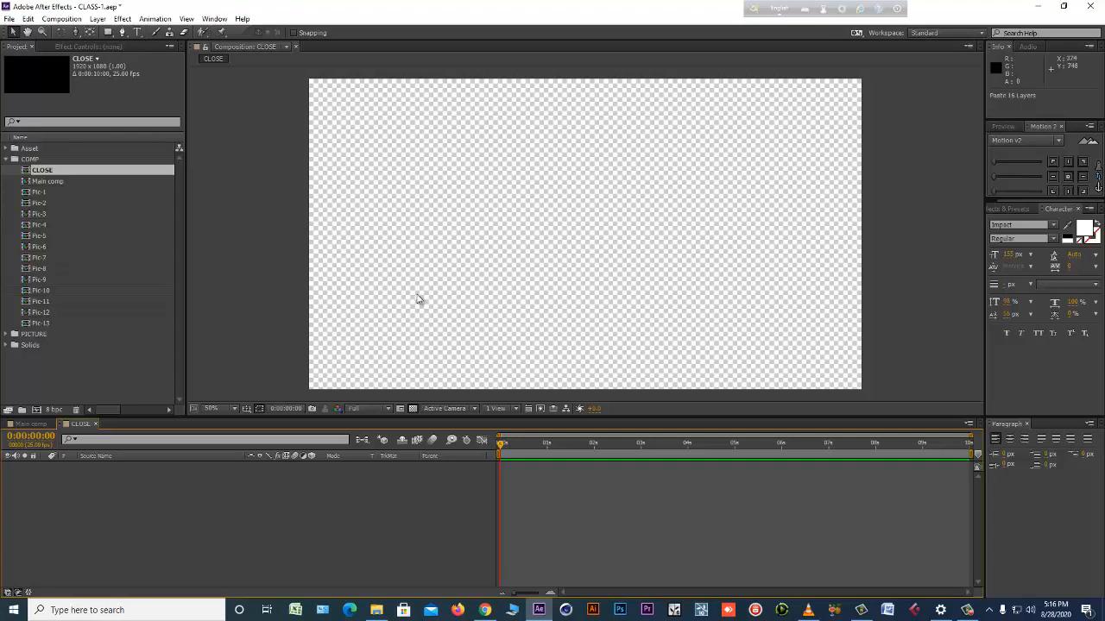
Paste the copied layers into the CLOSE comp and compare it with the Main comp.
key(ctrl+v)
click(26, 424)
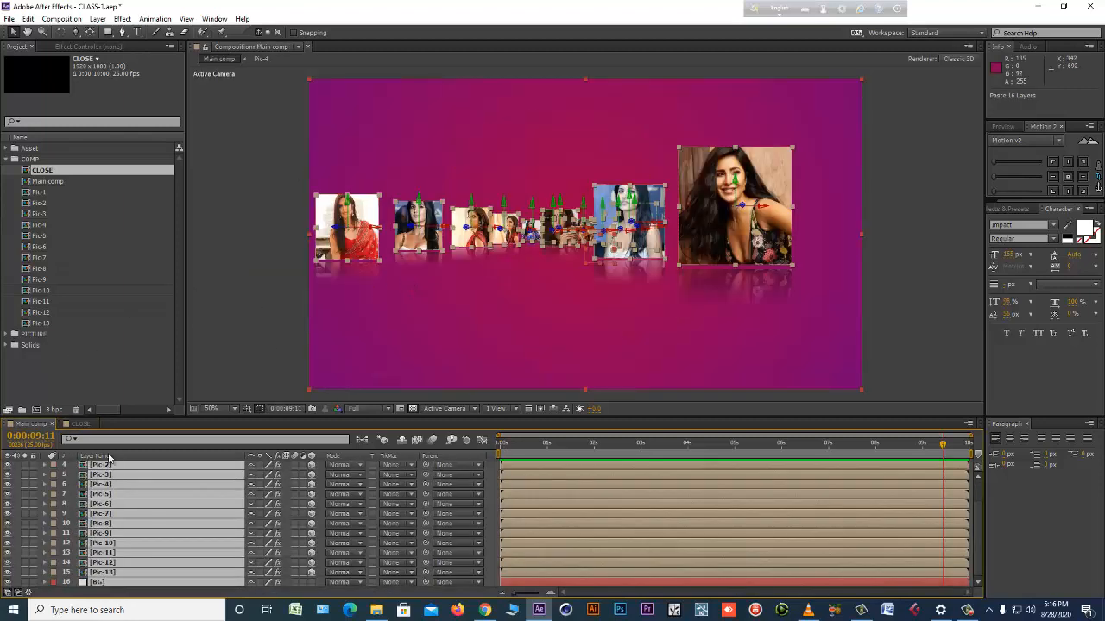
click(80, 424)
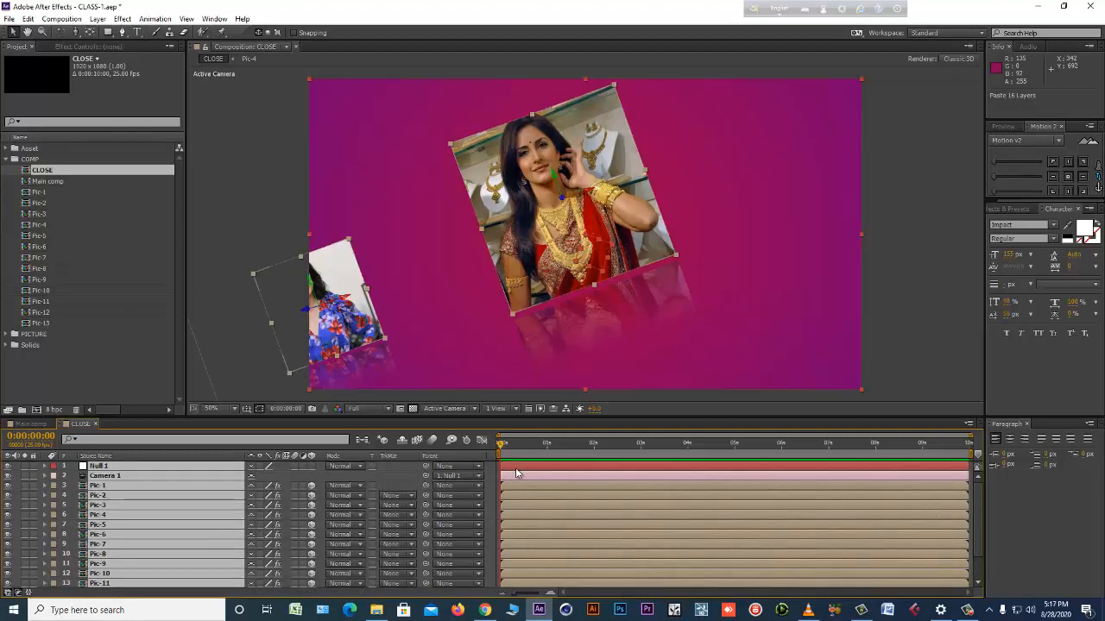
Reveal the keyframed properties in CLOSE and delete the Null 1 rotation and Camera 1 position keyframes at four seconds.
key(u)
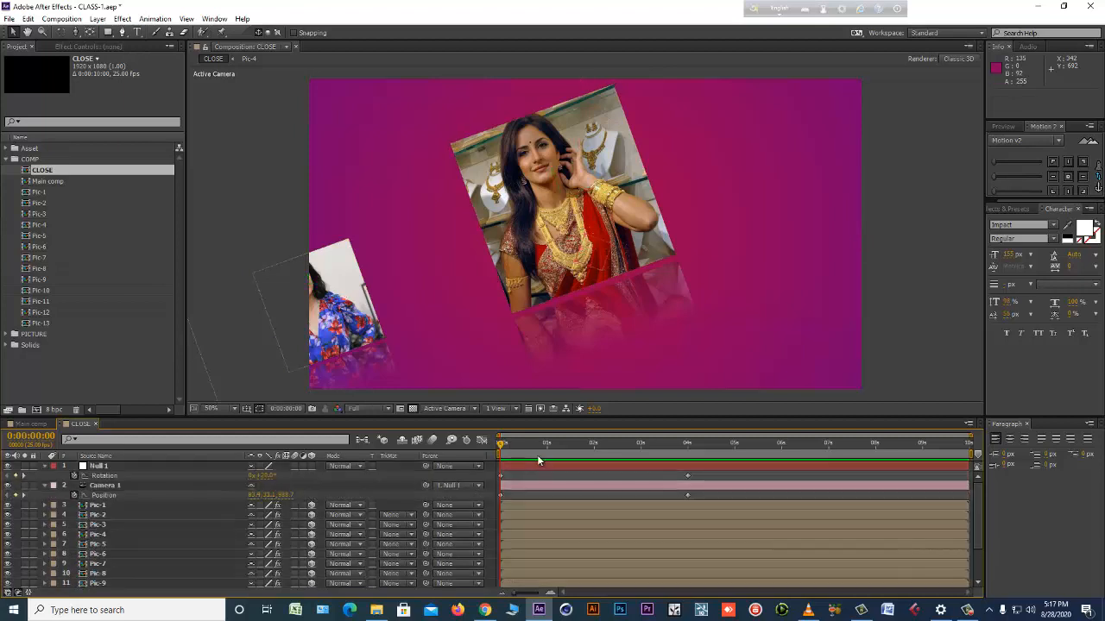
click(546, 452)
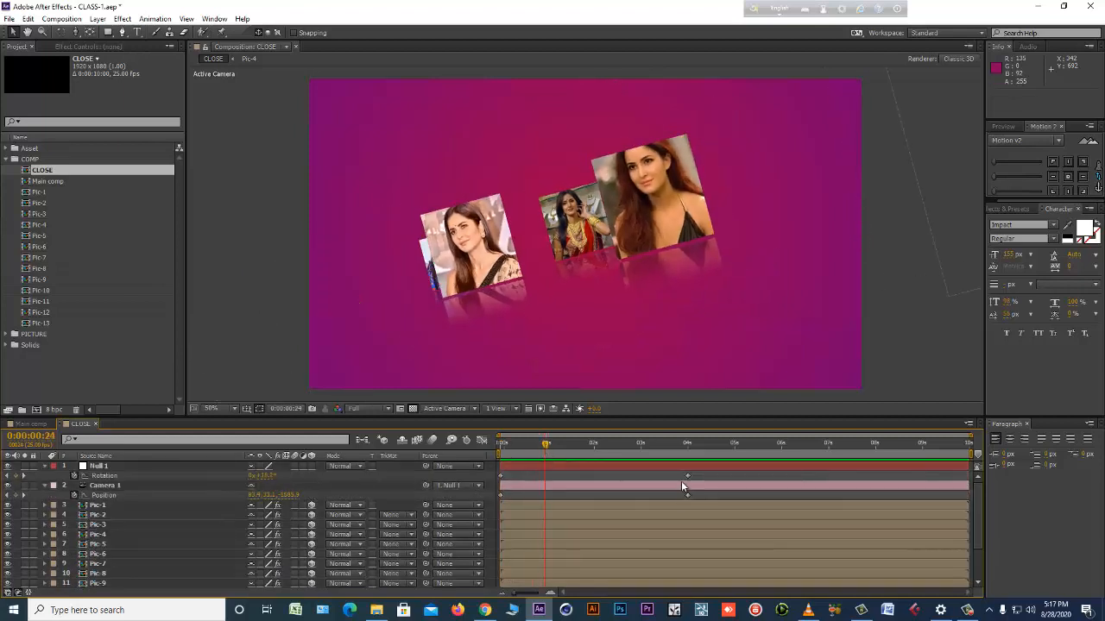
drag(680, 472, 692, 504)
key(Delete)
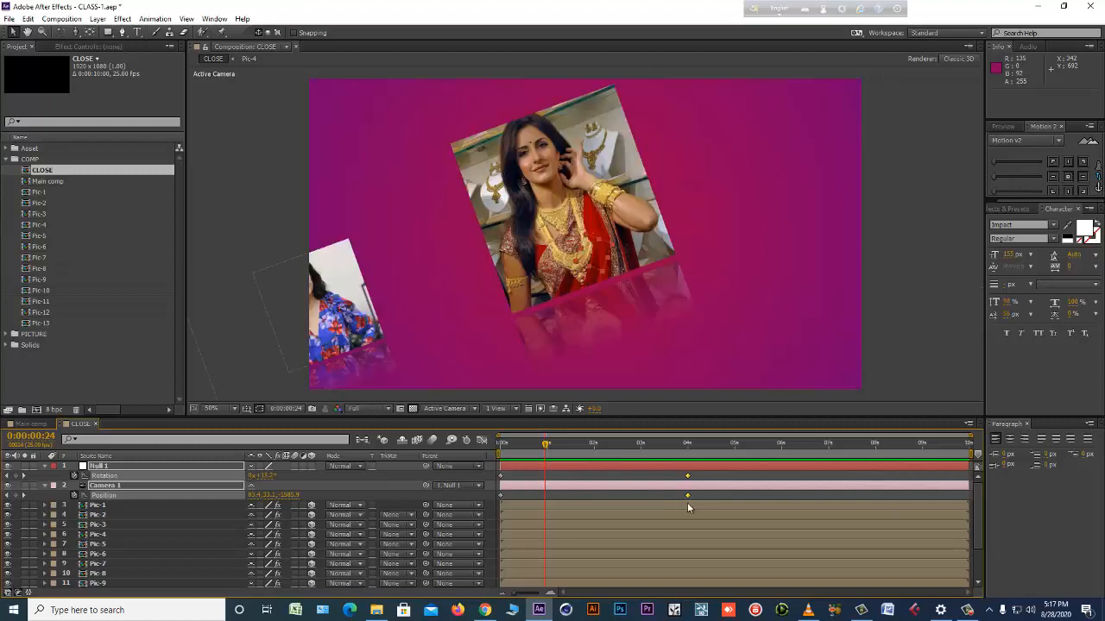
Set Null 1's rotation to 0° at the start of the CLOSE comp.
drag(517, 445, 426, 450)
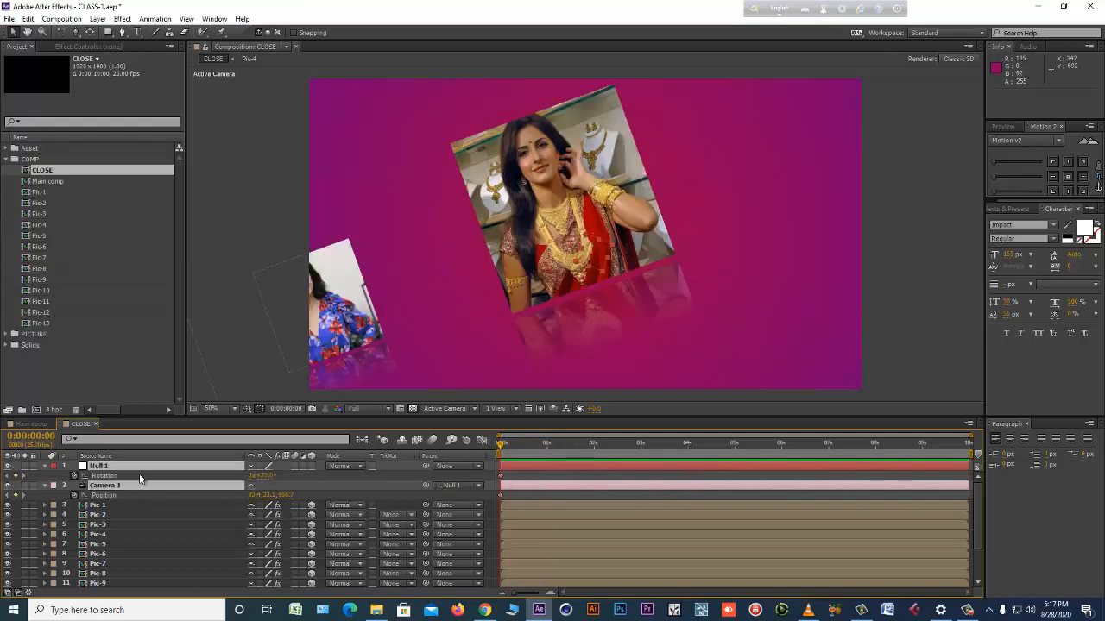
text(0)
key(Return)
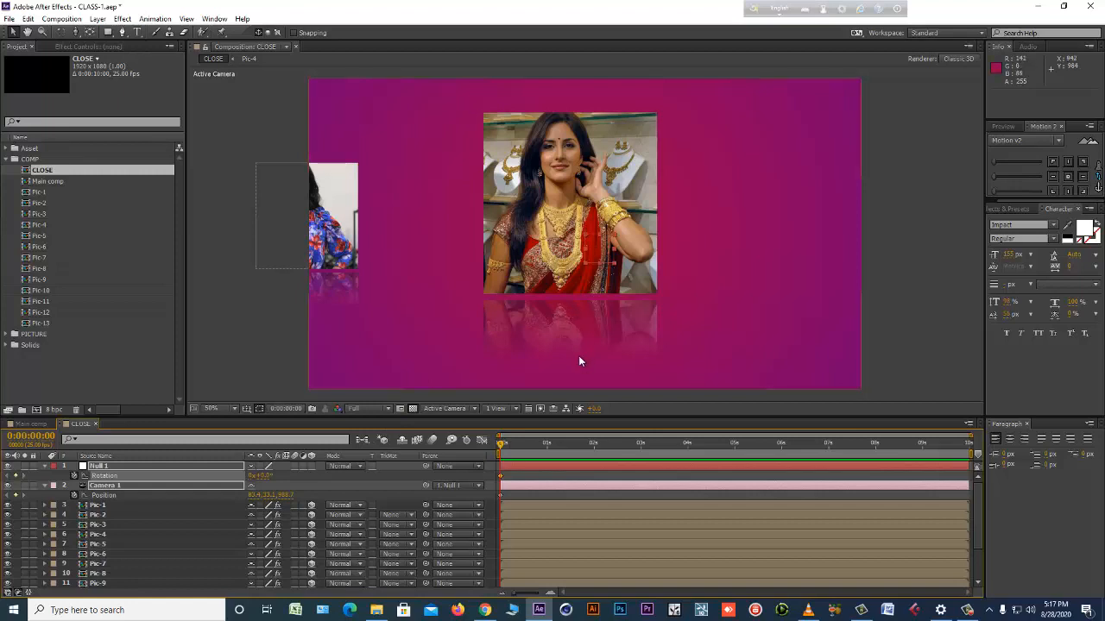
At 0:00:04:05, pull Camera 1 back through the rows of photos to a Z position of about -8740.
drag(504, 444, 644, 448)
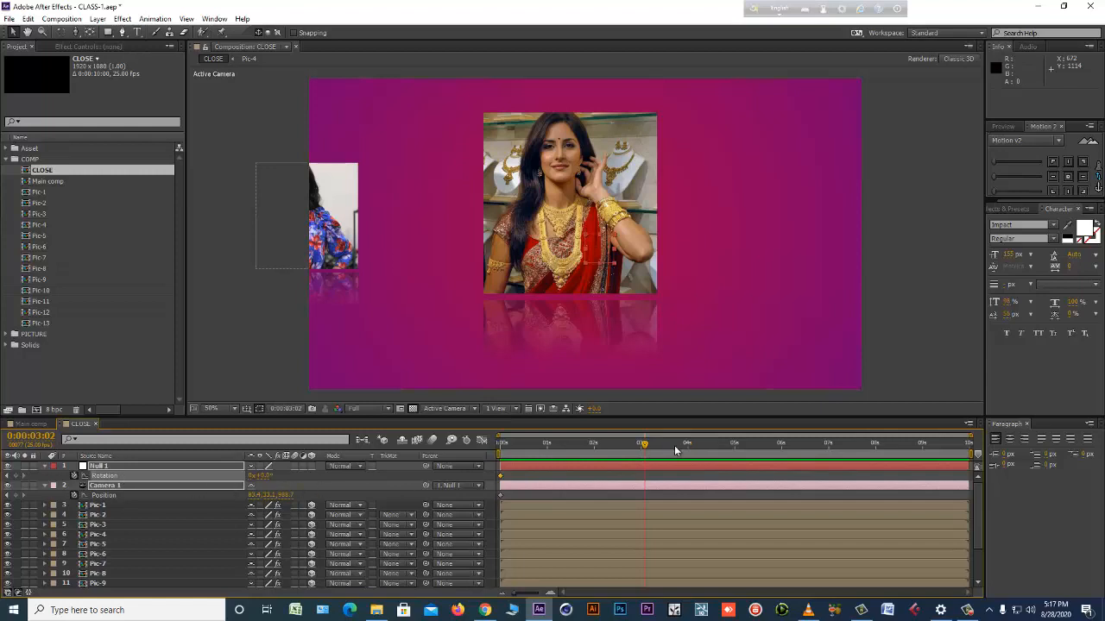
drag(676, 450, 696, 446)
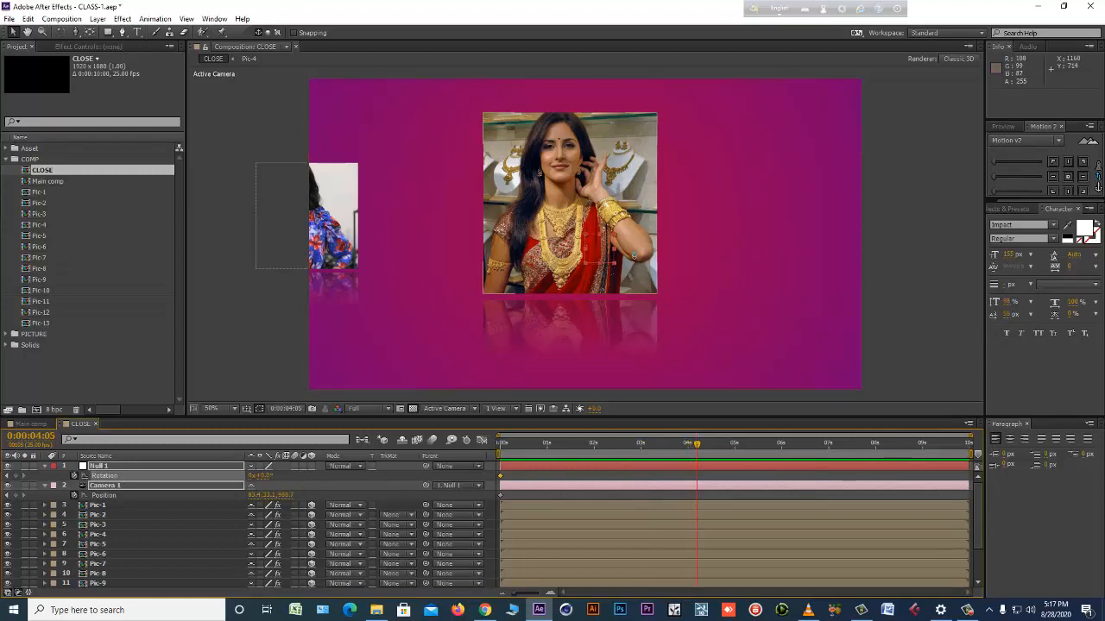
key(c)
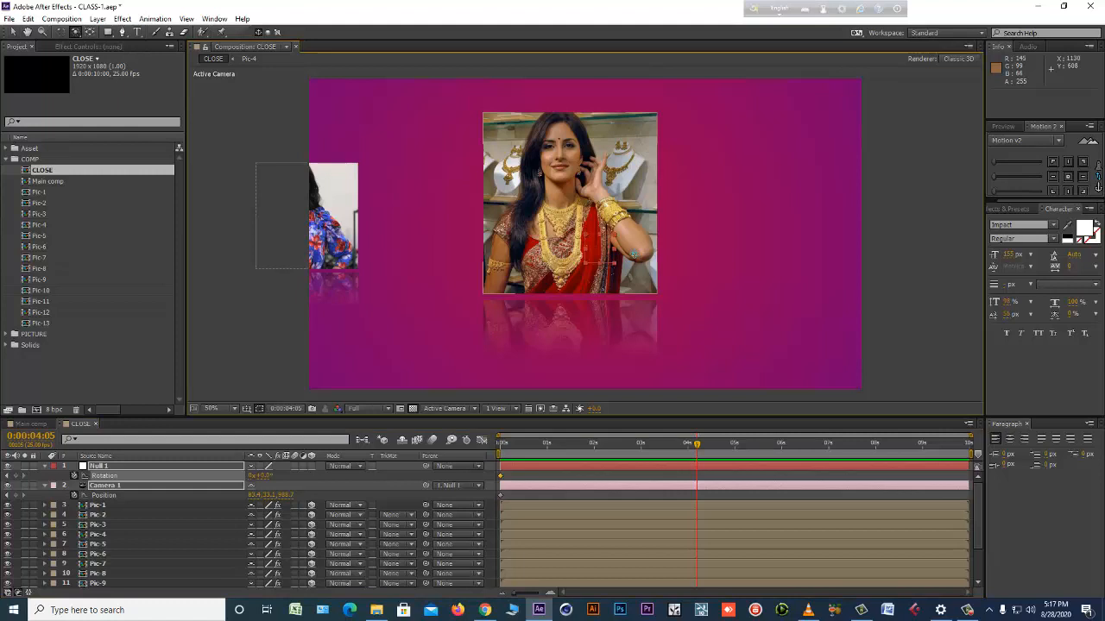
drag(630, 234, 563, 400)
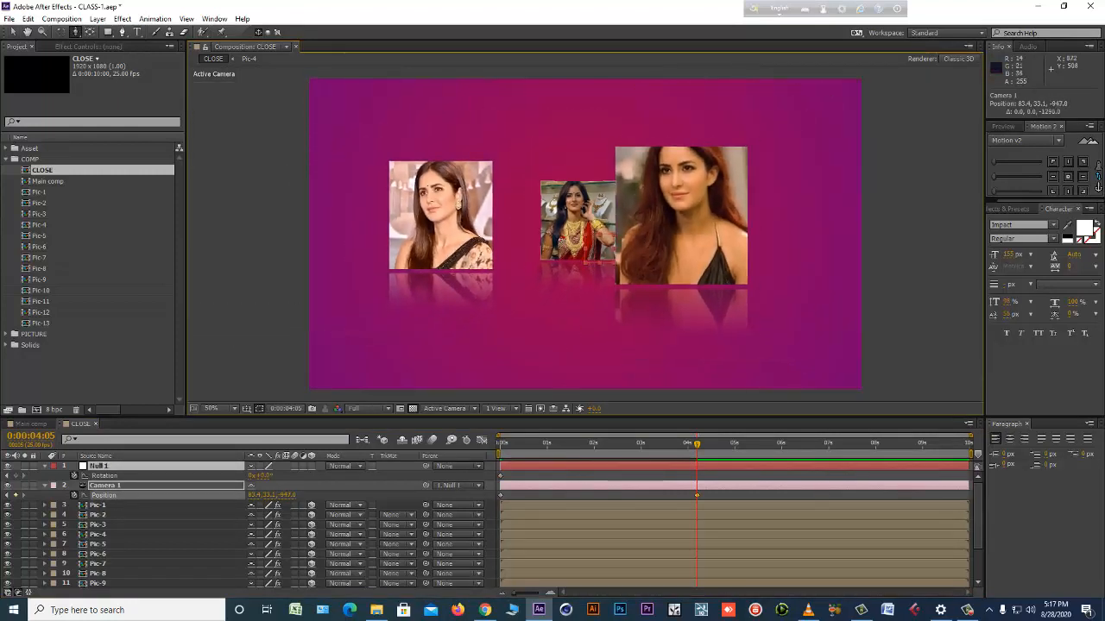
drag(561, 235, 543, 341)
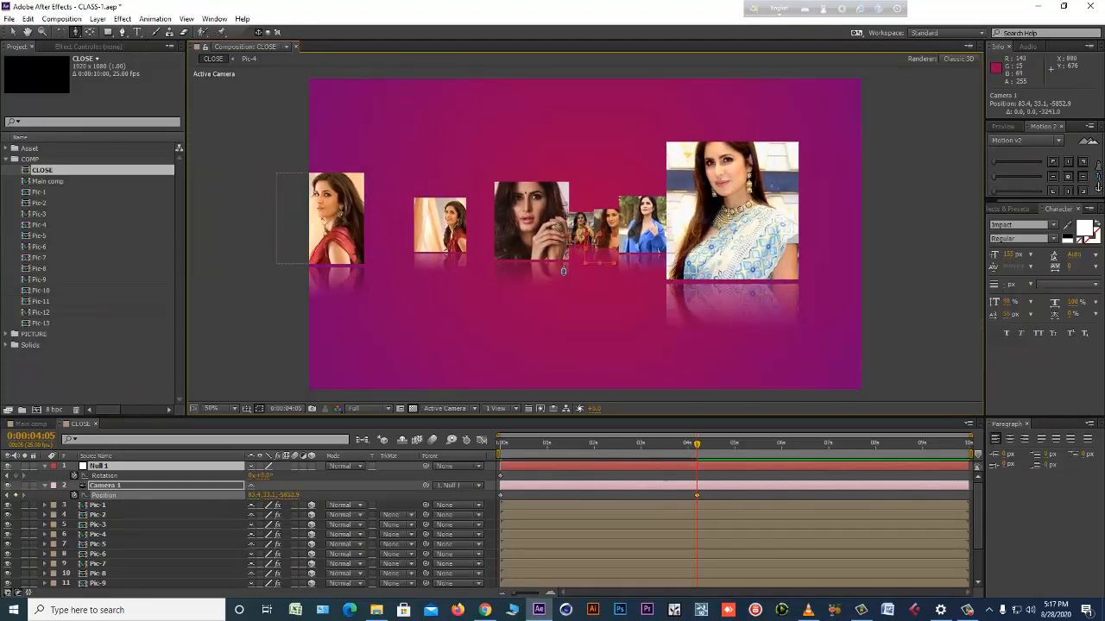
drag(558, 278, 549, 402)
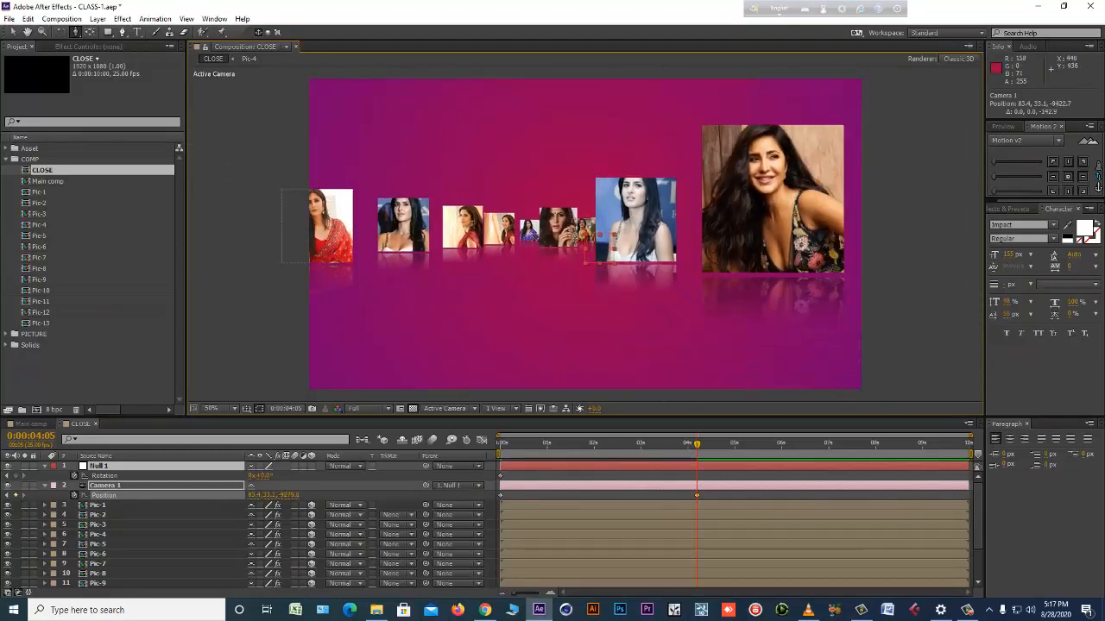
mouse_move(578, 208)
mouse_down()
mouse_move(567, 271)
mouse_move(585, 226)
mouse_up()
click(14, 31)
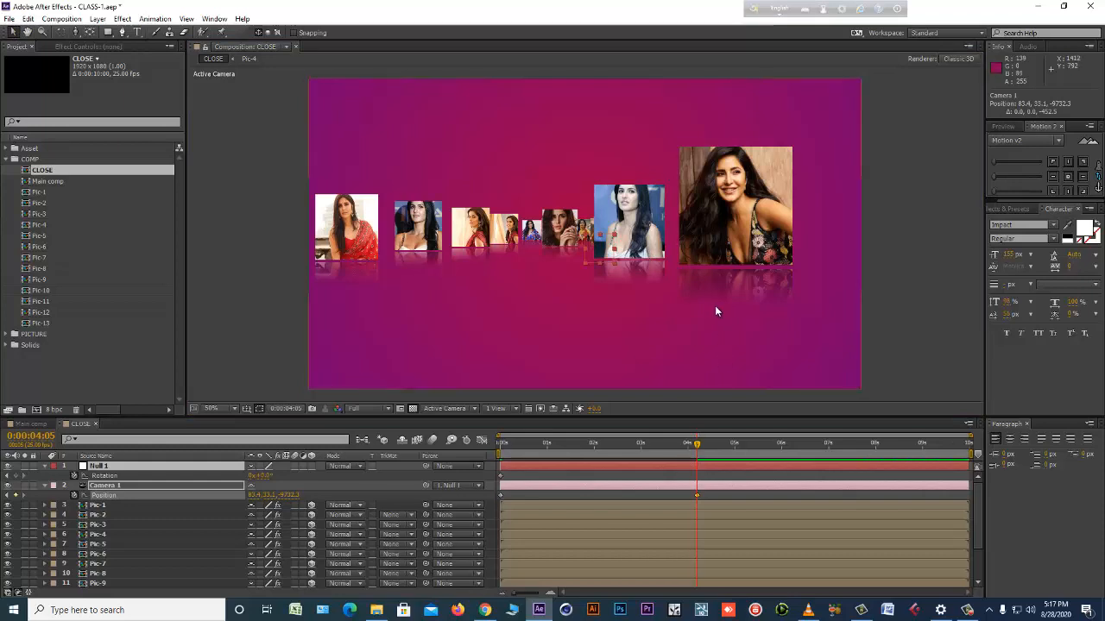
key(c)
drag(716, 303, 740, 269)
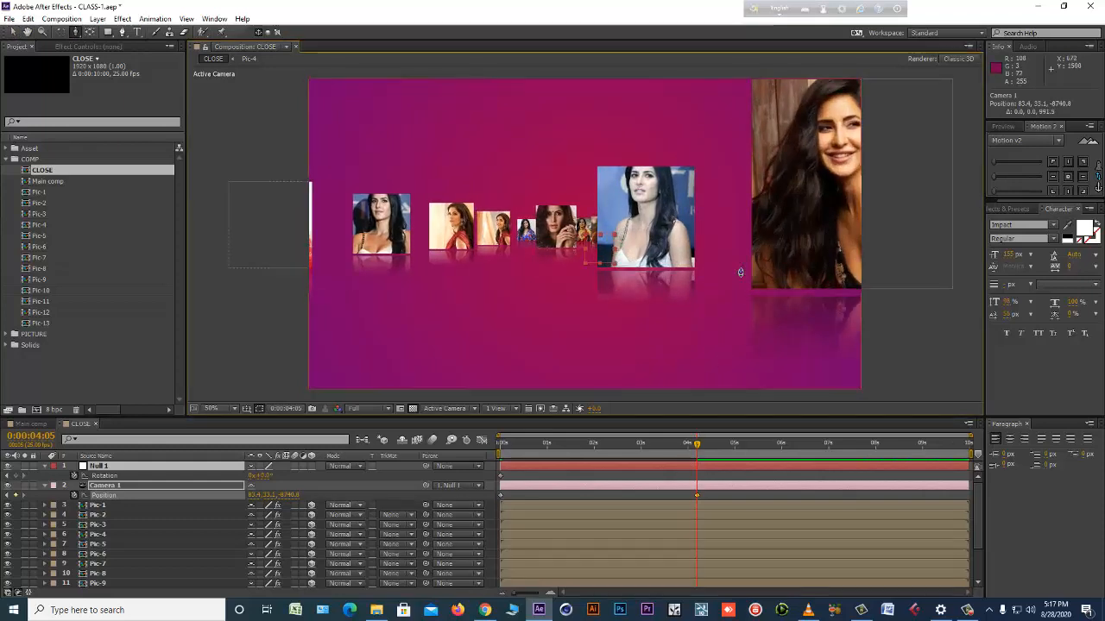
Reposition Null 1 to about 1209, 508 and dolly Camera 1 to a Z position of about -8510 to frame the front photo.
click(187, 469)
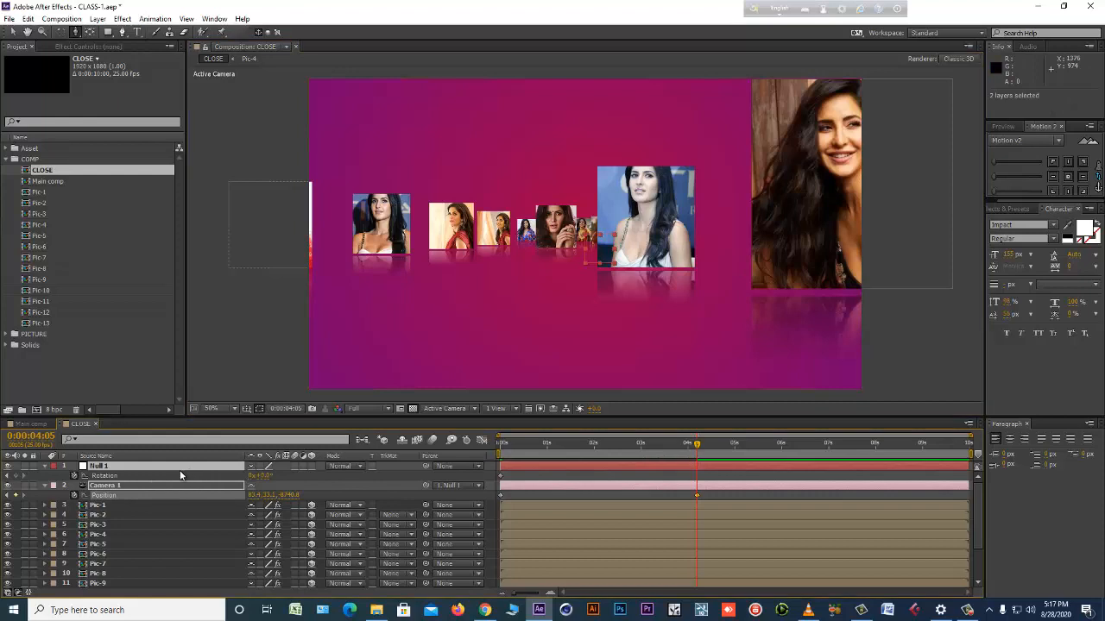
key(alt+shift+p)
drag(256, 475, 396, 471)
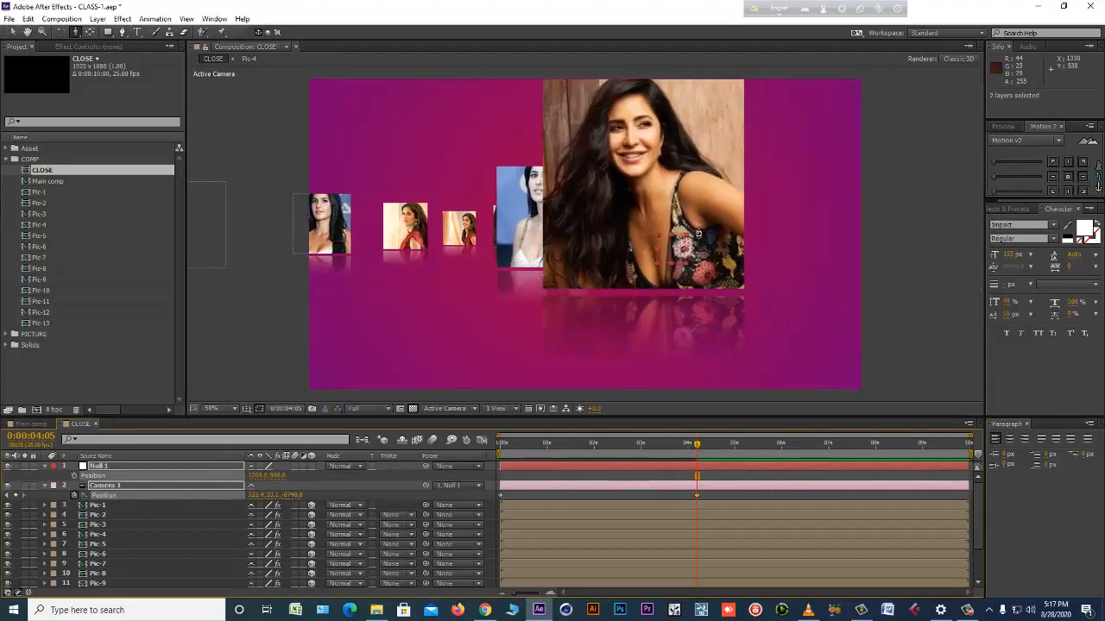
drag(701, 232, 705, 225)
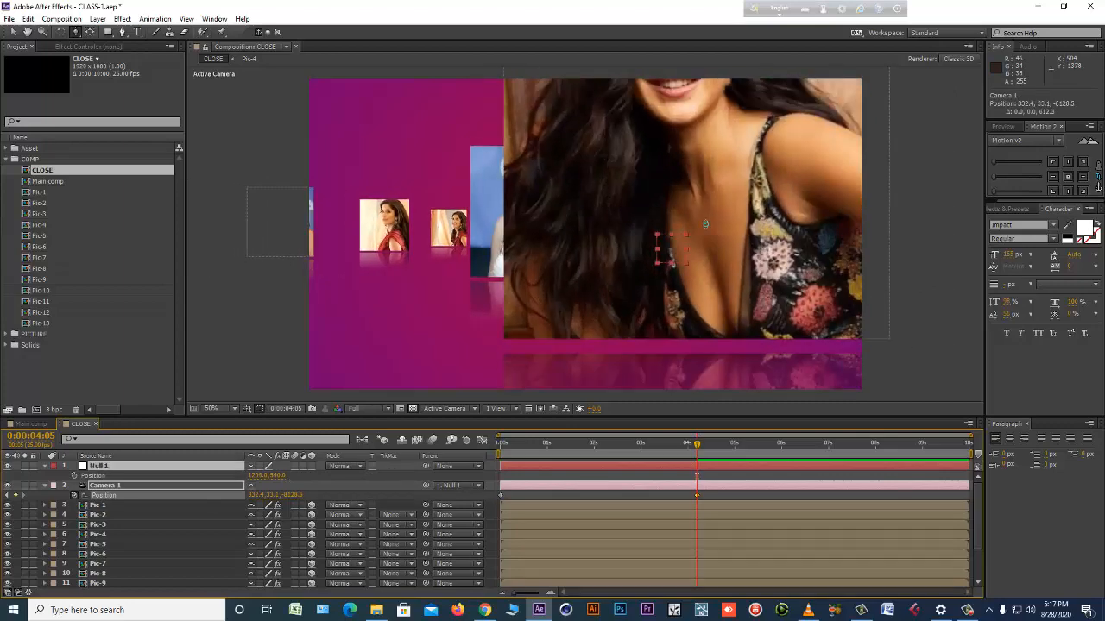
mouse_move(280, 476)
mouse_down()
mouse_move(208, 484)
mouse_move(282, 456)
mouse_up()
drag(524, 256, 486, 296)
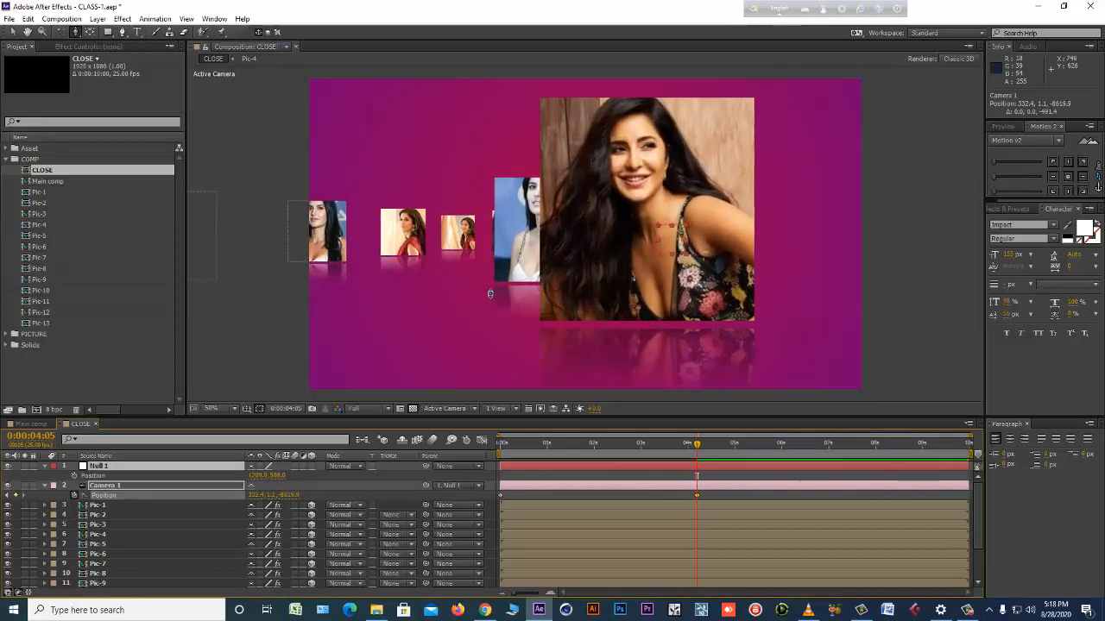
Scrub through the camera move and delete Camera 1's position keyframe at the start.
click(505, 443)
drag(491, 454, 631, 448)
click(499, 494)
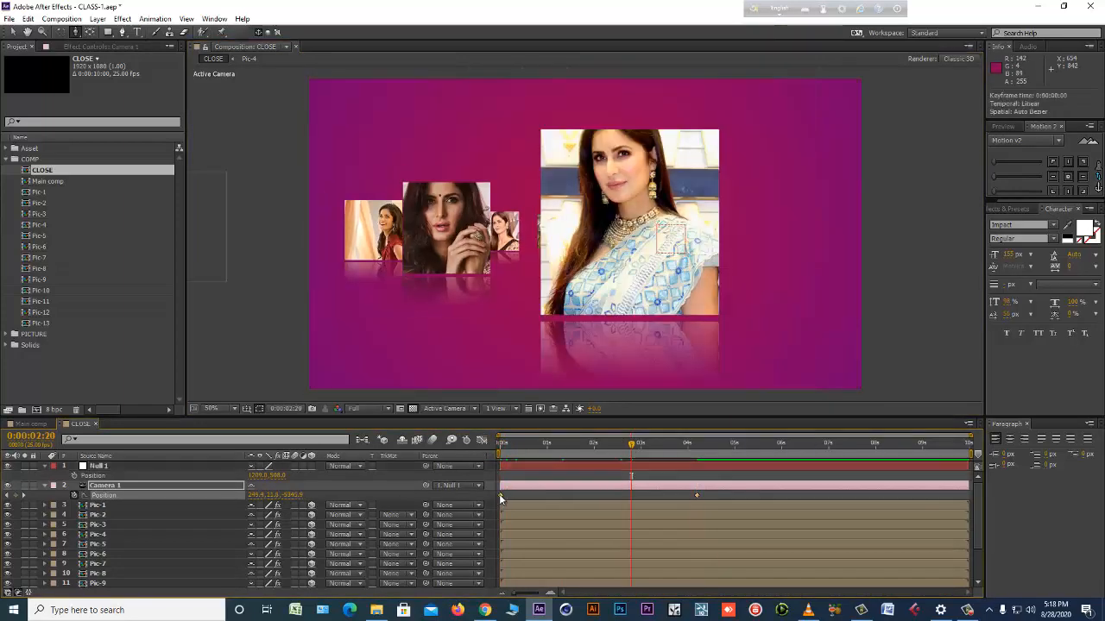
key(Delete)
Keyframe Null 1's vertical position from 357 at the start to 671 at 0:00:03:00.
drag(521, 454, 478, 453)
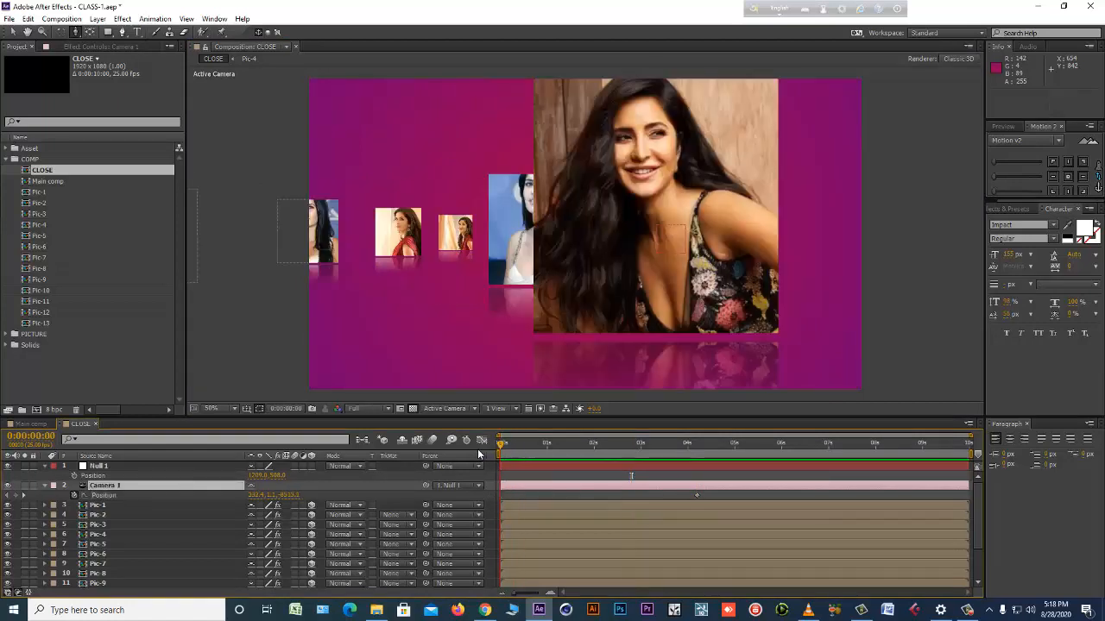
click(74, 476)
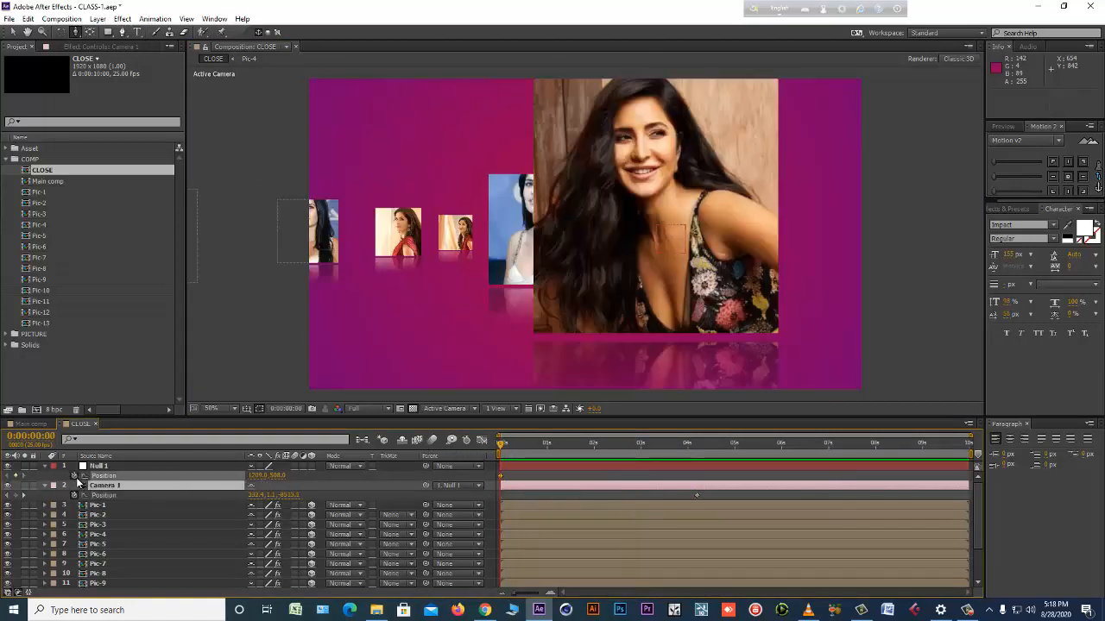
drag(277, 475, 168, 497)
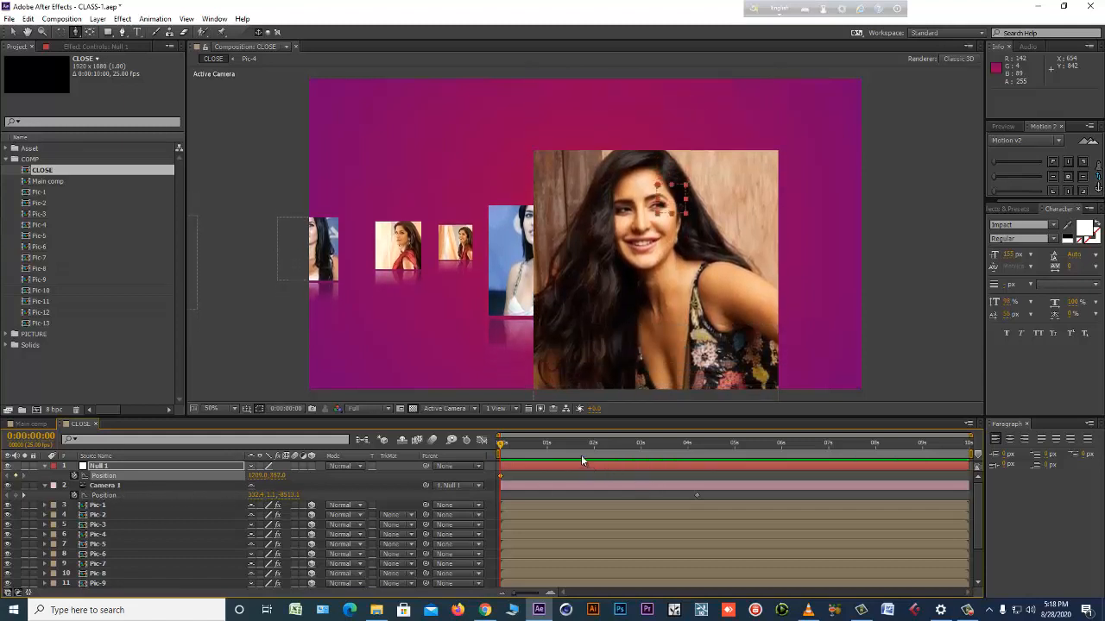
click(640, 445)
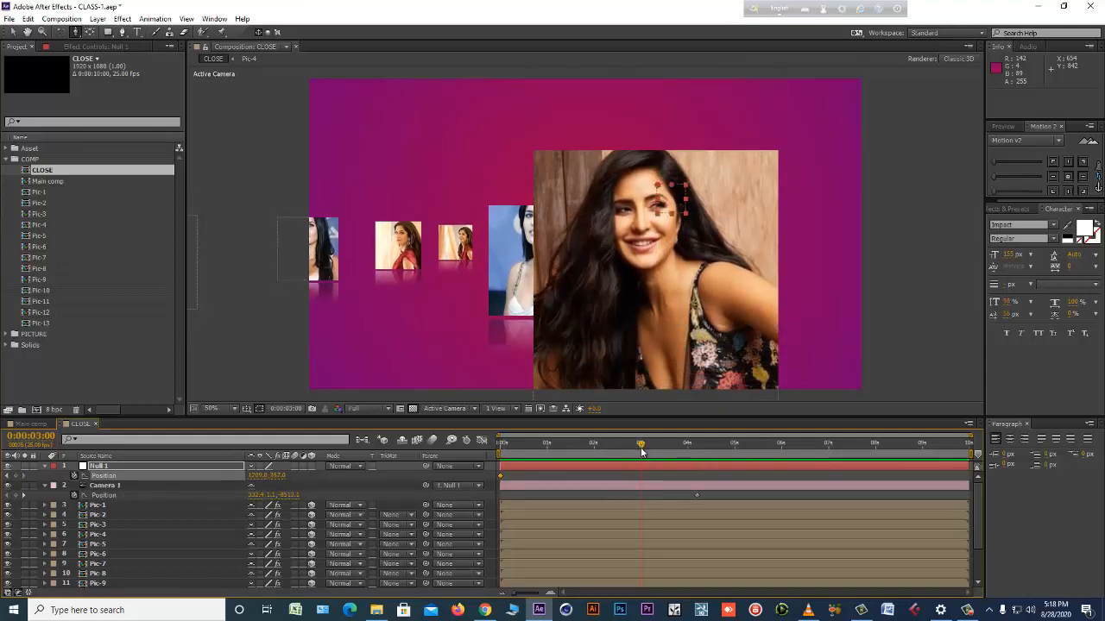
drag(277, 475, 456, 480)
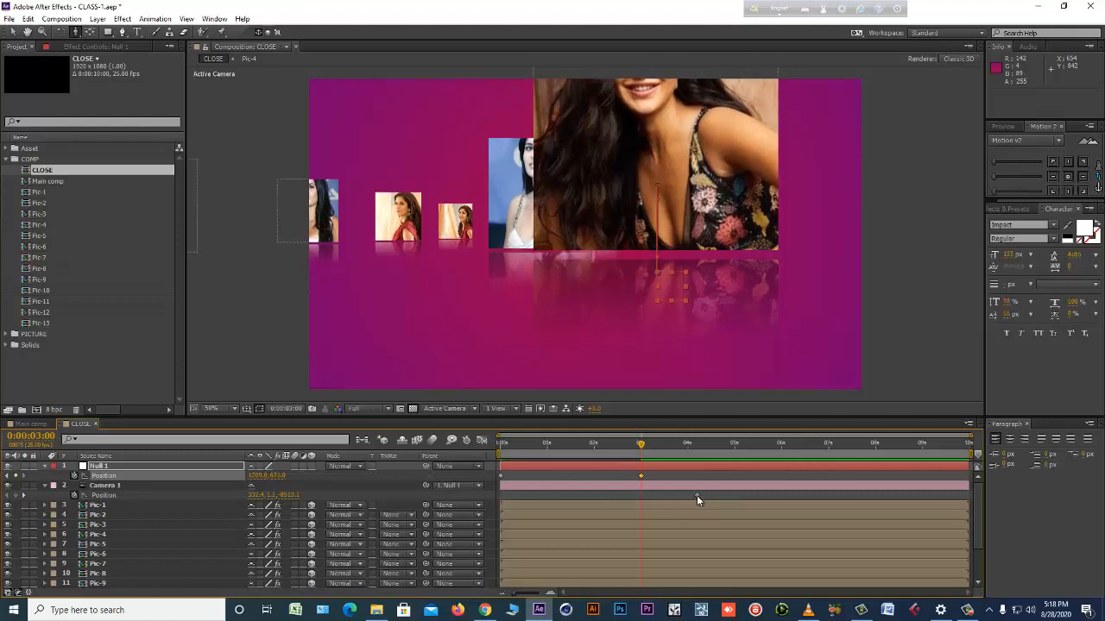
Move Camera 1's position keyframe to 0:00:03:00 and preview the vertical move.
drag(696, 495, 641, 501)
key(KP_0)
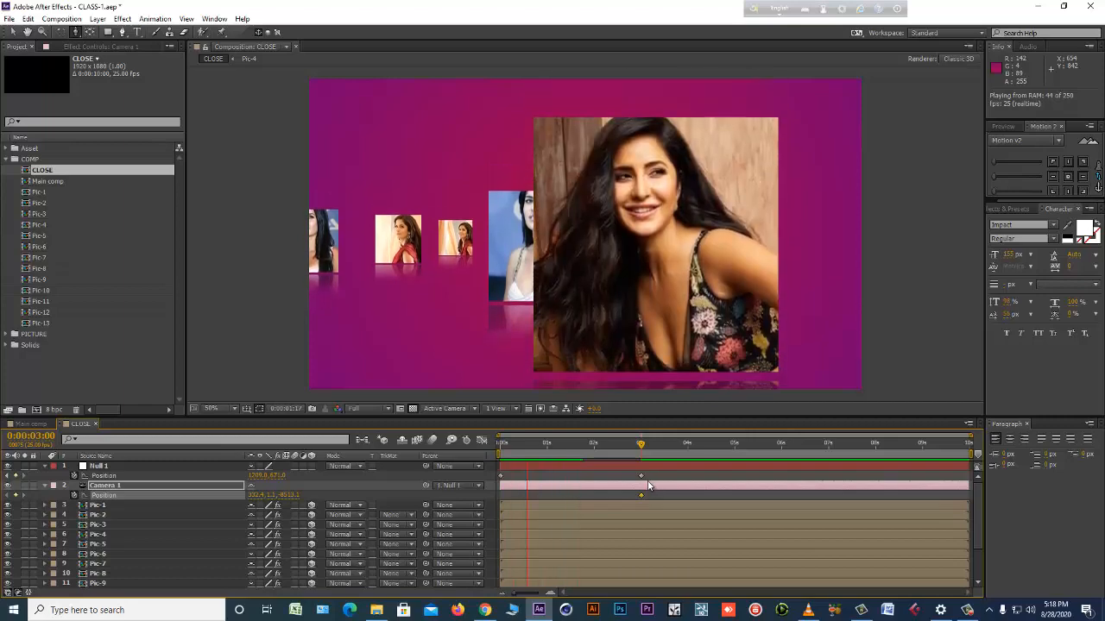
key(space)
key(Home)
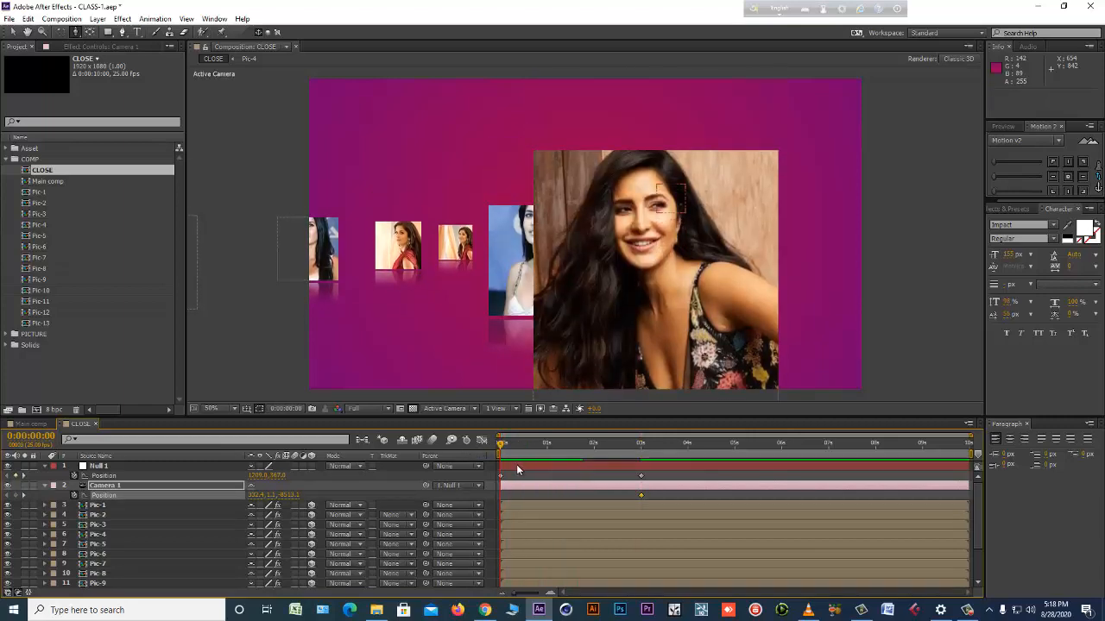
Reveal Null 1's rotation, set it to about -29° at 0:00:03:00, and preview the tilt.
click(517, 466)
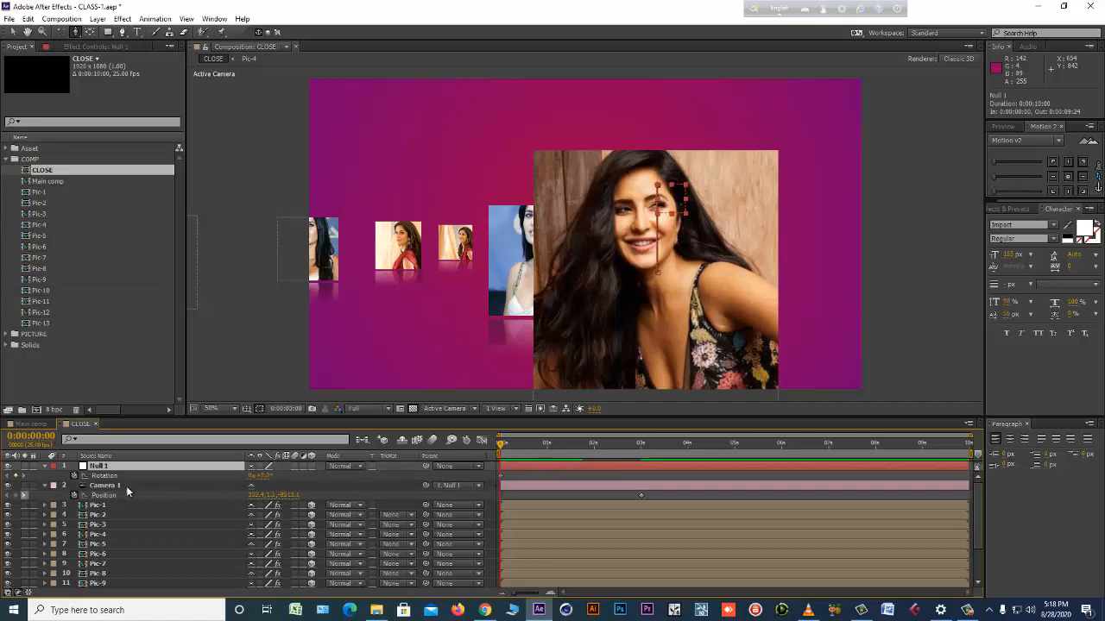
key(k)
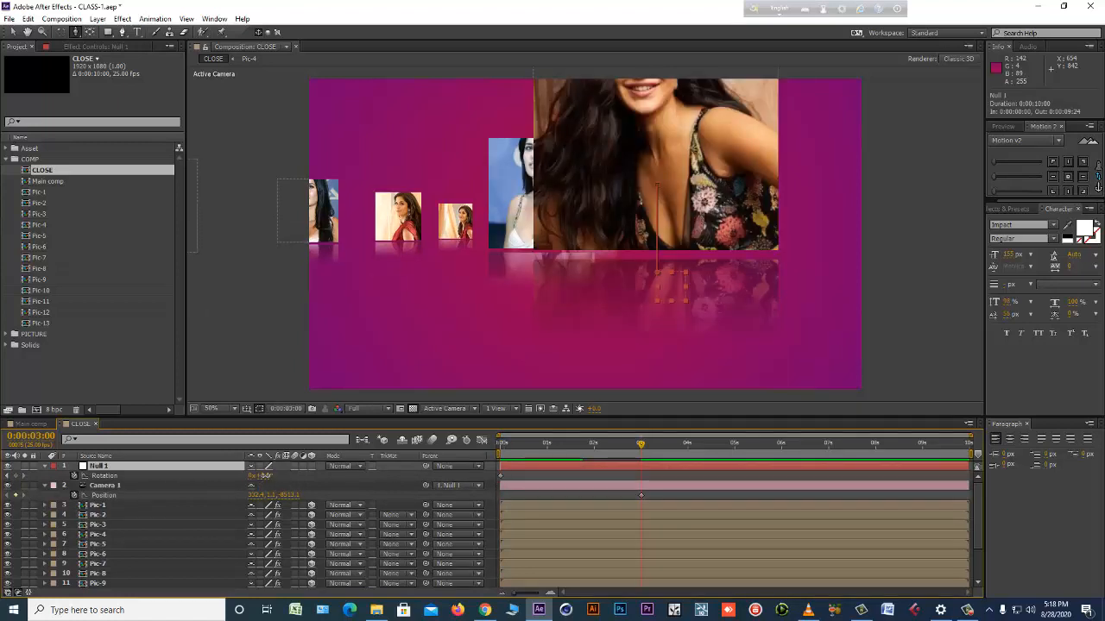
mouse_move(265, 475)
mouse_down()
mouse_move(278, 476)
mouse_move(250, 481)
mouse_up()
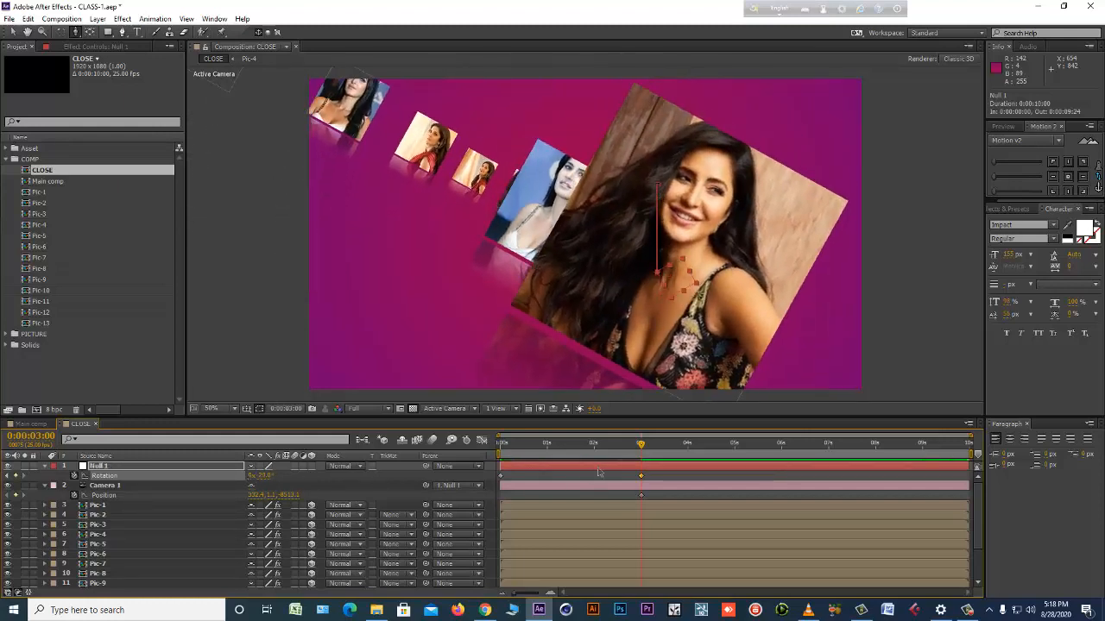
key(space)
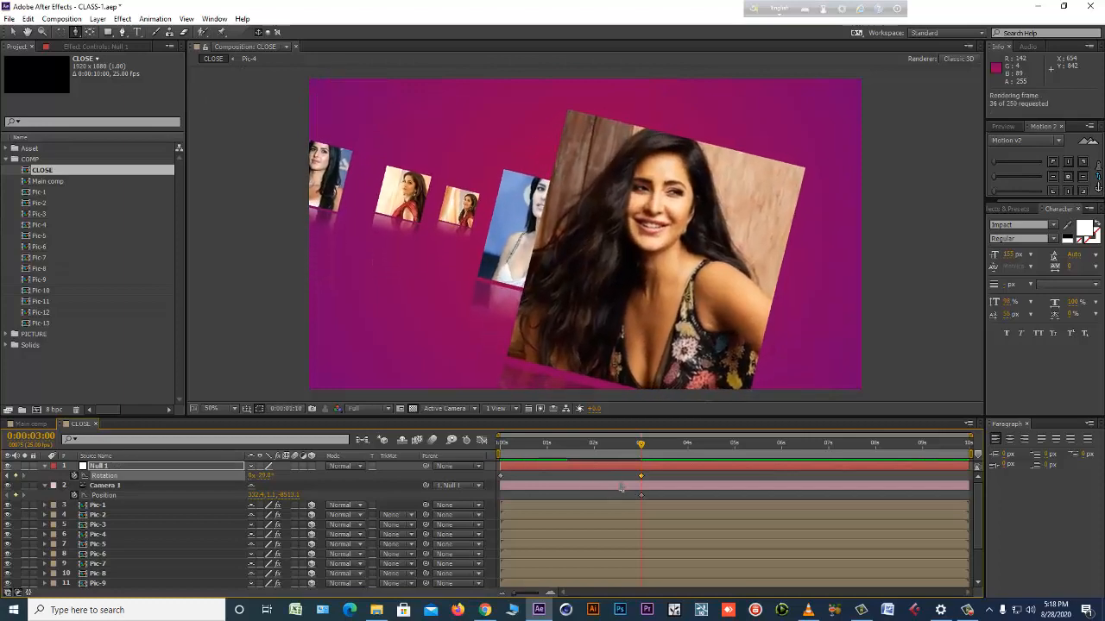
Add a Camera 1 position keyframe at the start, dolly in to about Z -8113 at 0:00:03:00, and preview the result.
click(620, 487)
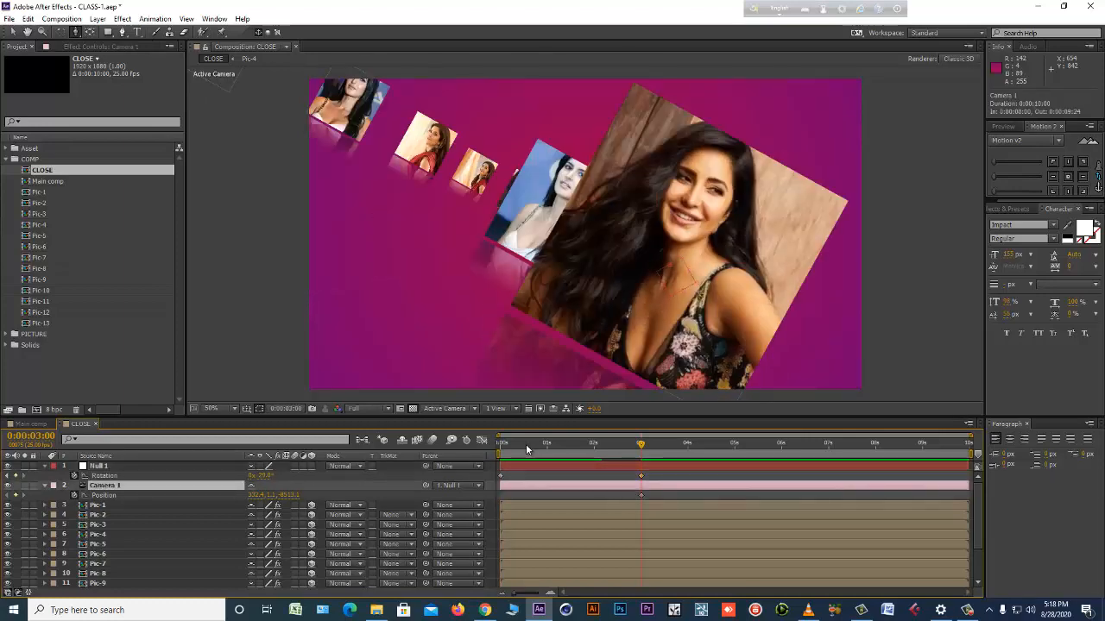
key(Home)
click(16, 495)
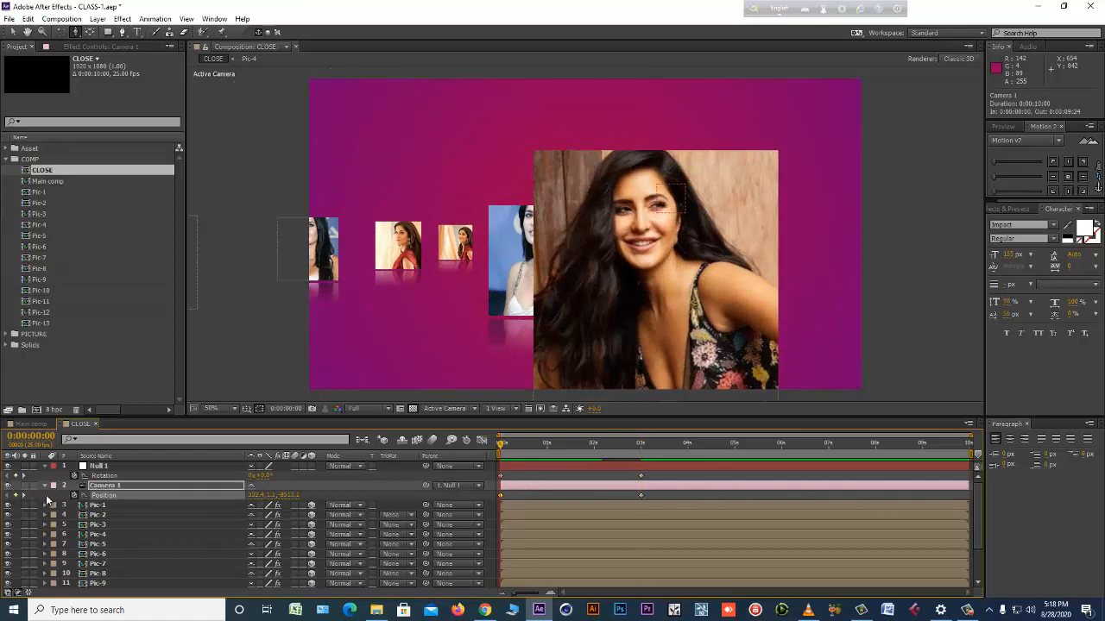
click(25, 495)
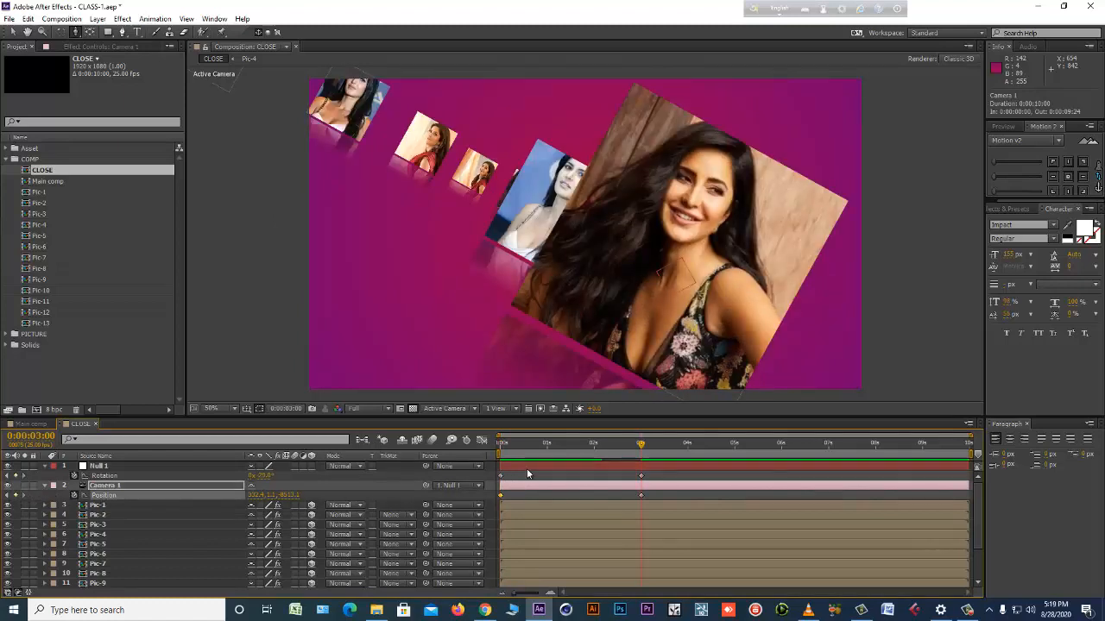
click(528, 467)
click(564, 482)
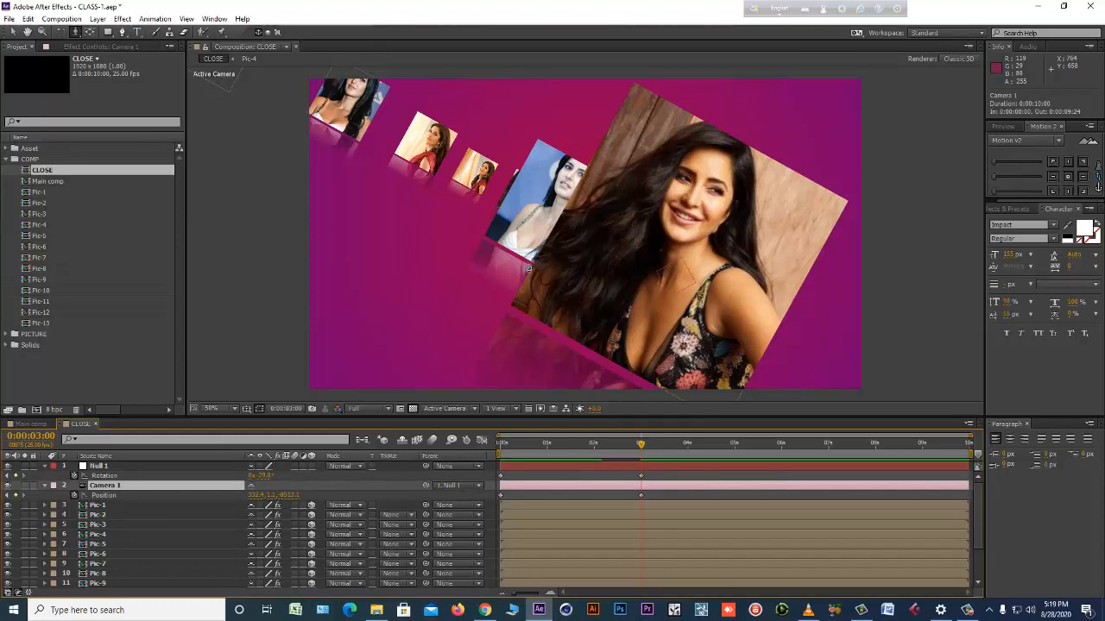
drag(529, 267, 534, 261)
key(KP_0)
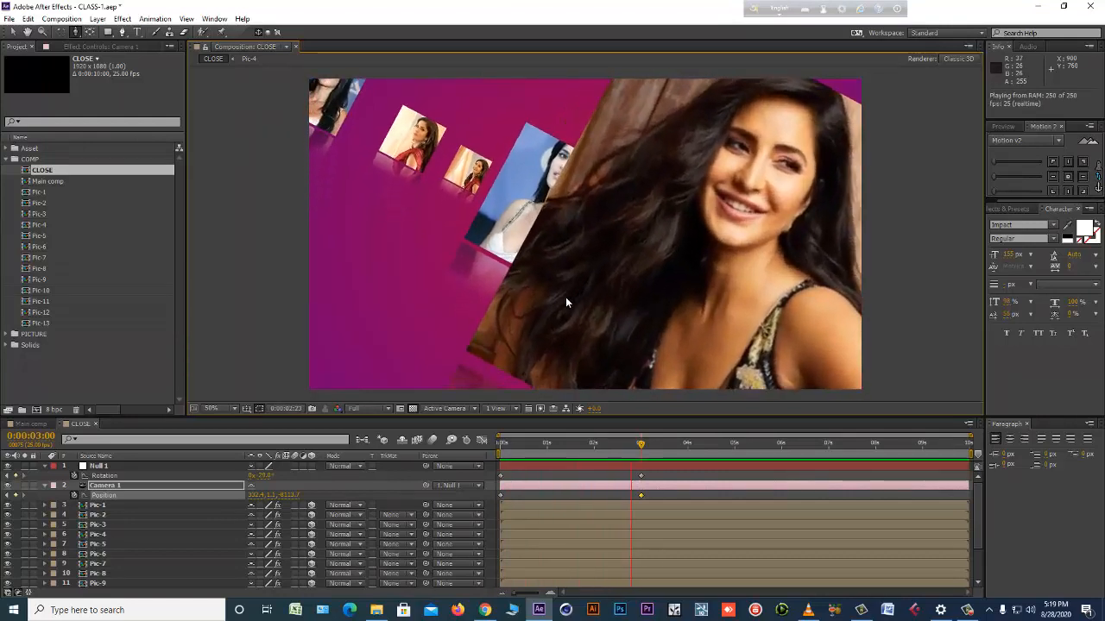
key(space)
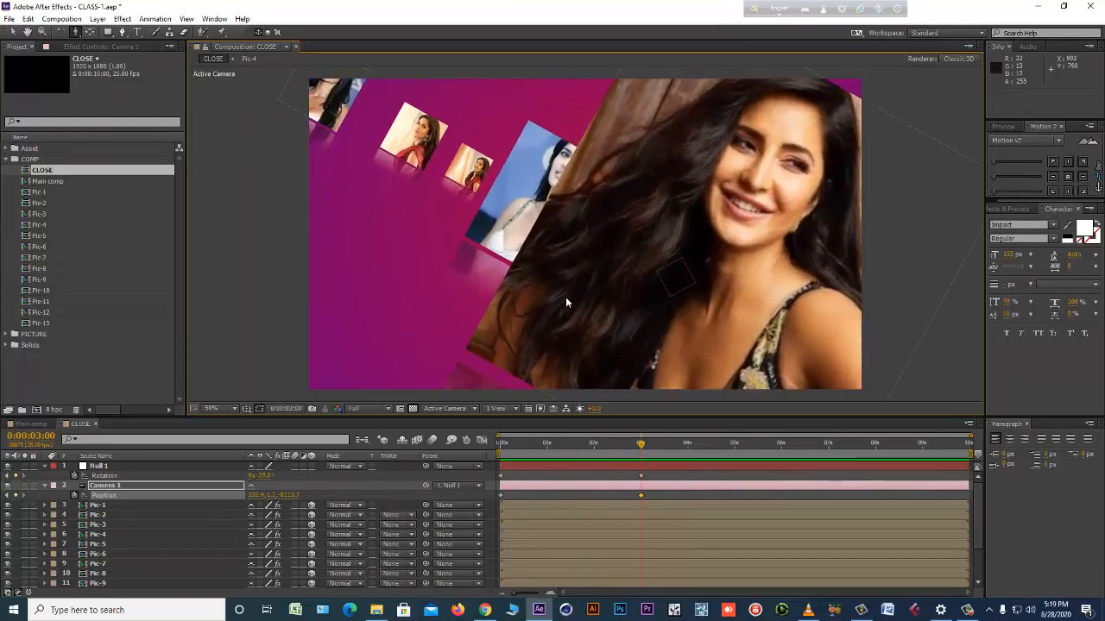
Save the project, end the work area at 0:00:03:00, and trim the CLOSE comp to it.
key(ctrl+s)
key(n)
right_click(613, 458)
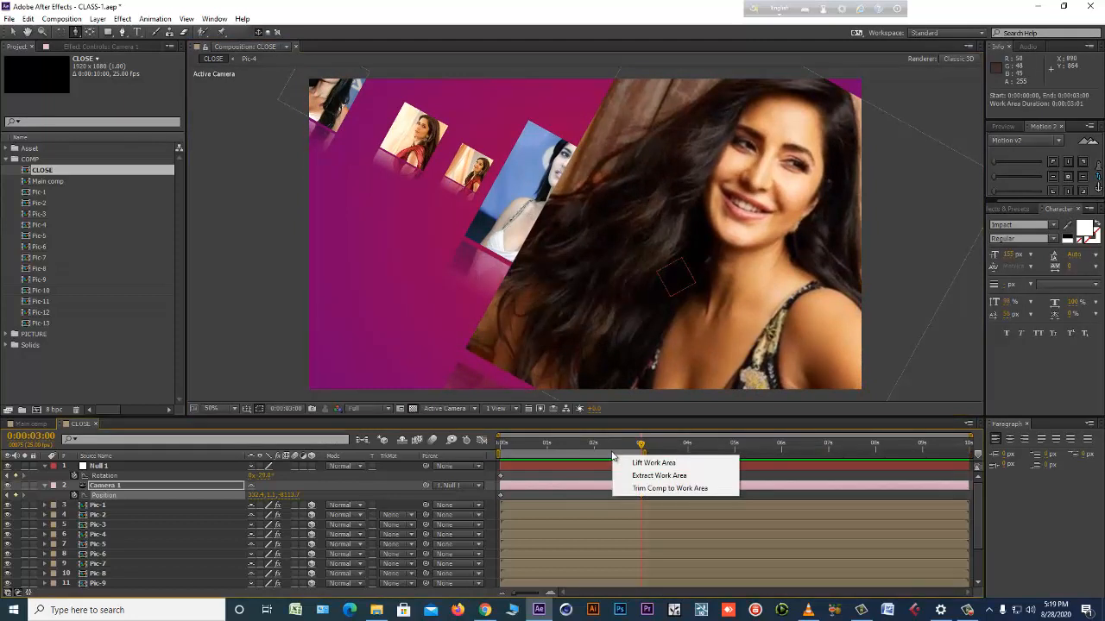
click(623, 488)
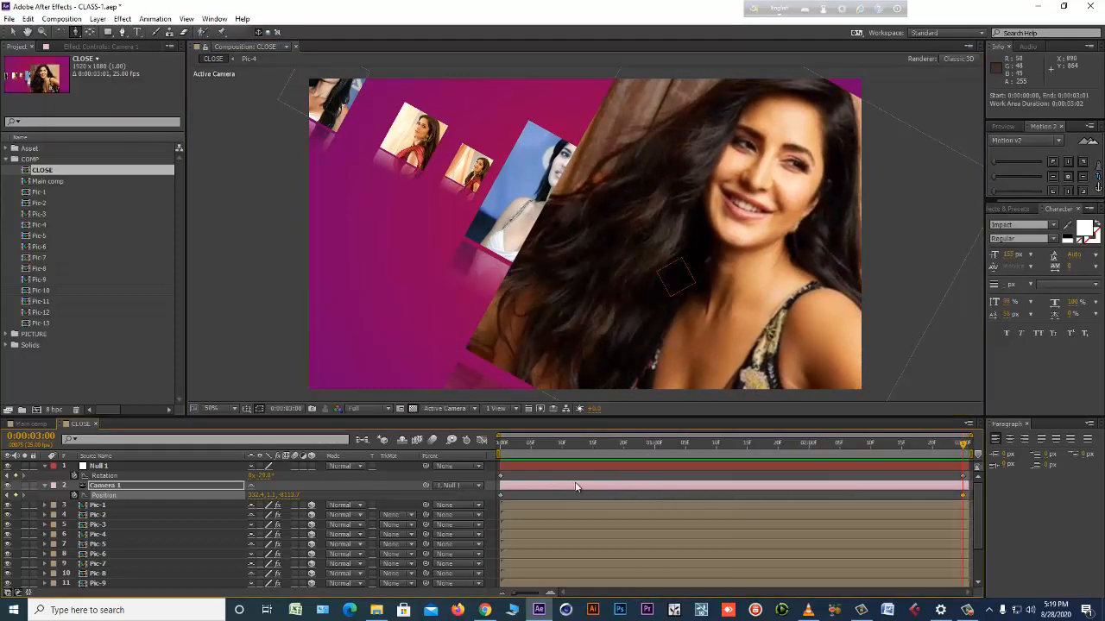
Copy all layers of the CLOSE comp and create a 10-second HDTV 1080 25 composition named SHOT-2.
key(ctrl+a)
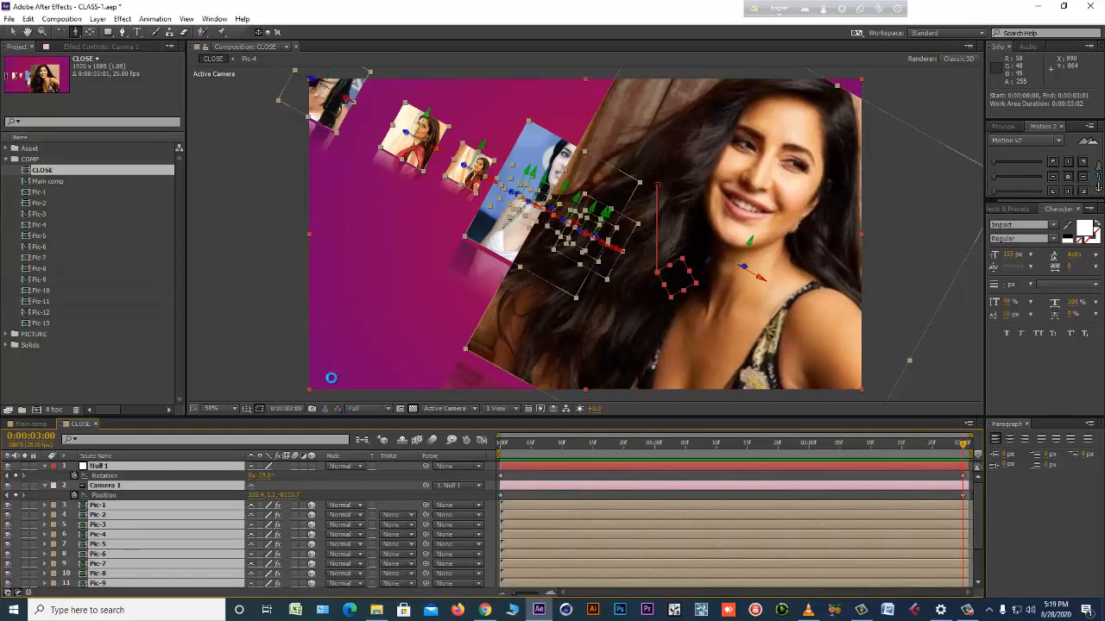
key(ctrl+c)
key(ctrl+n)
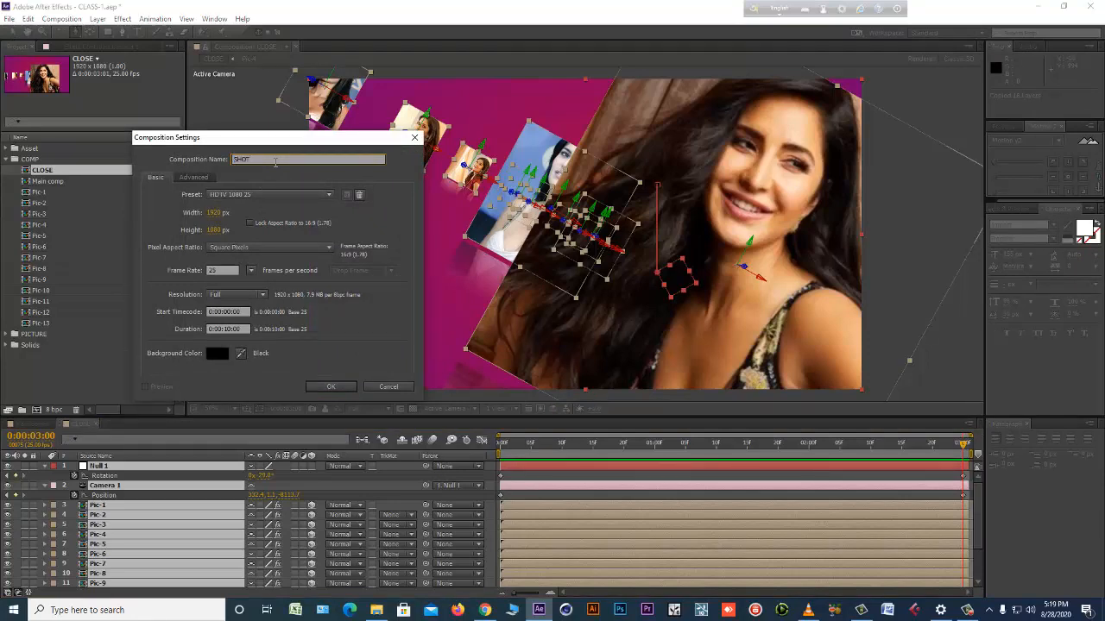
text(SHOT-2)
key(Return)
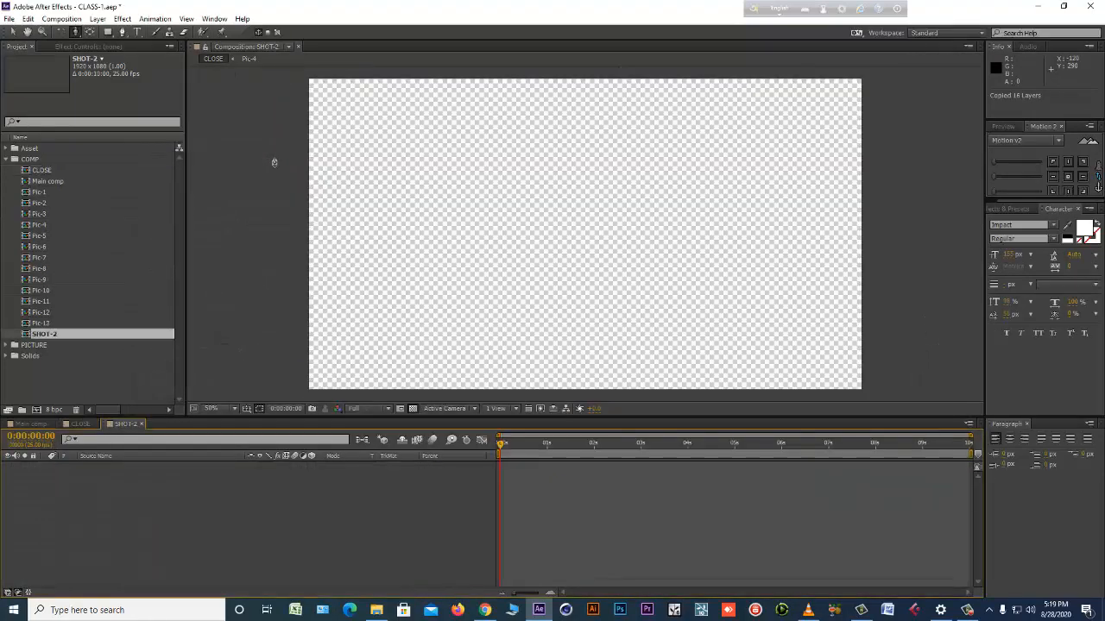
Paste the copied layers into SHOT-2 and trim the comp to a work area ending at 0:00:03:00.
key(ctrl+v)
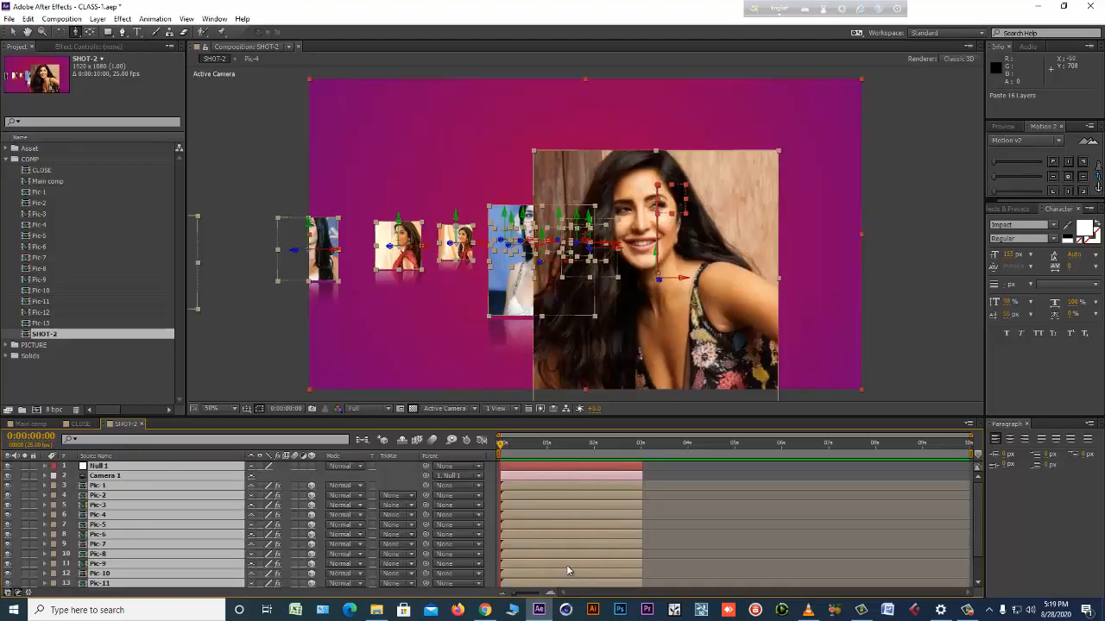
key(o)
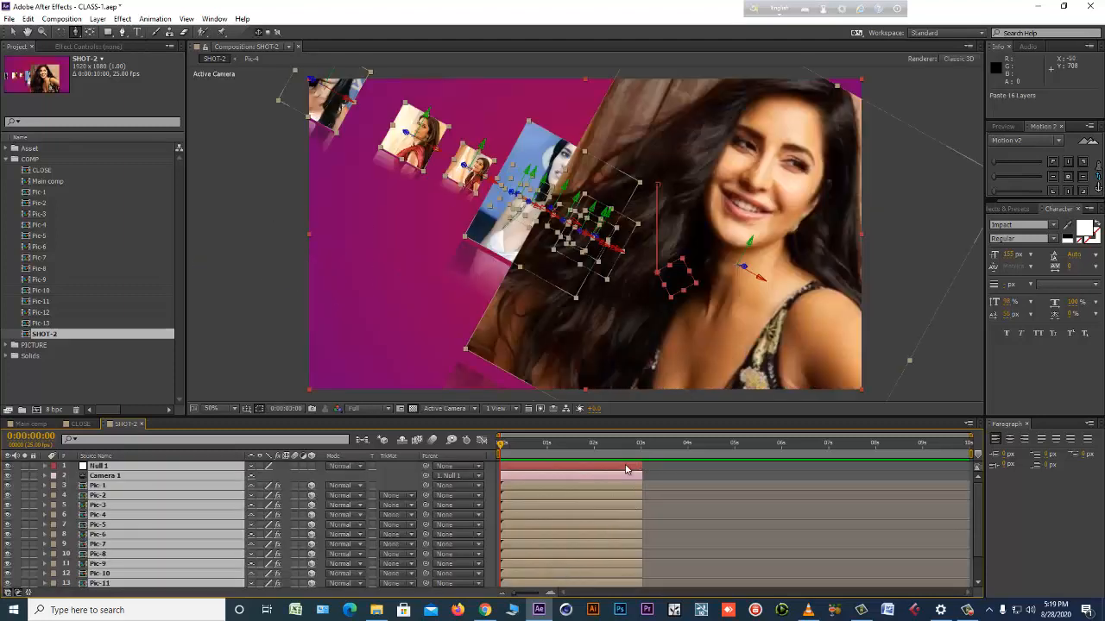
key(shift+Page_Up)
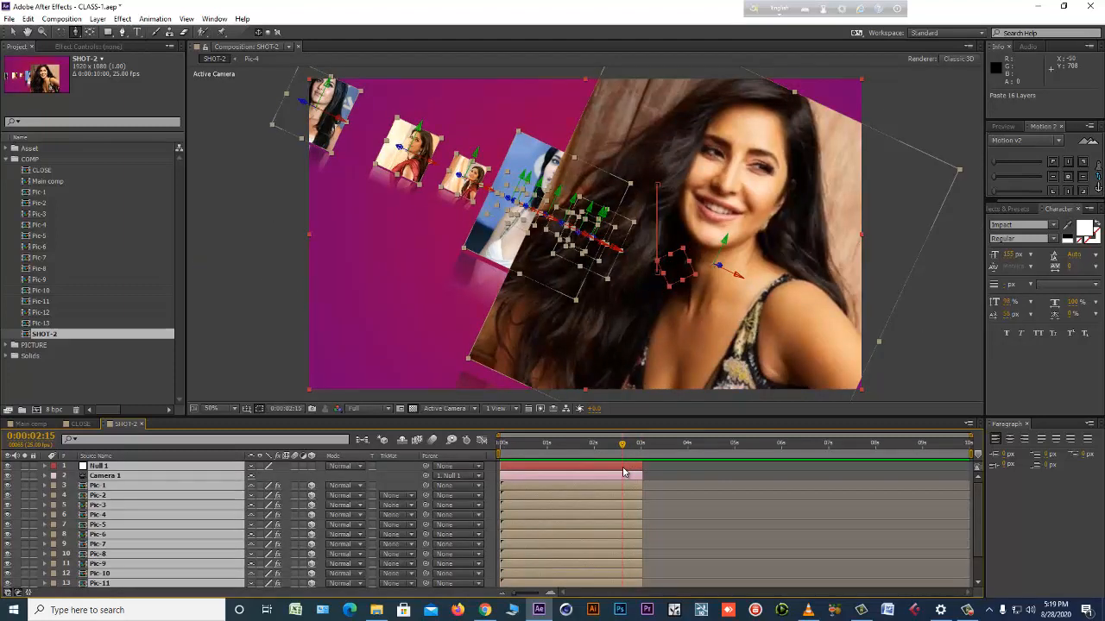
key(shift+Page_Down)
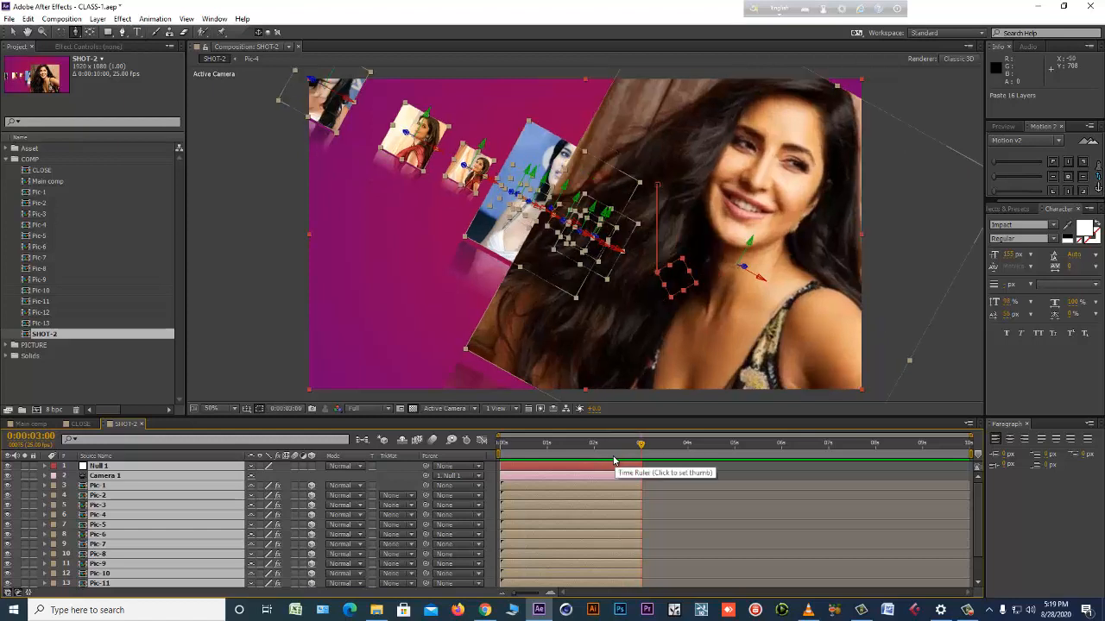
key(n)
right_click(615, 455)
click(638, 489)
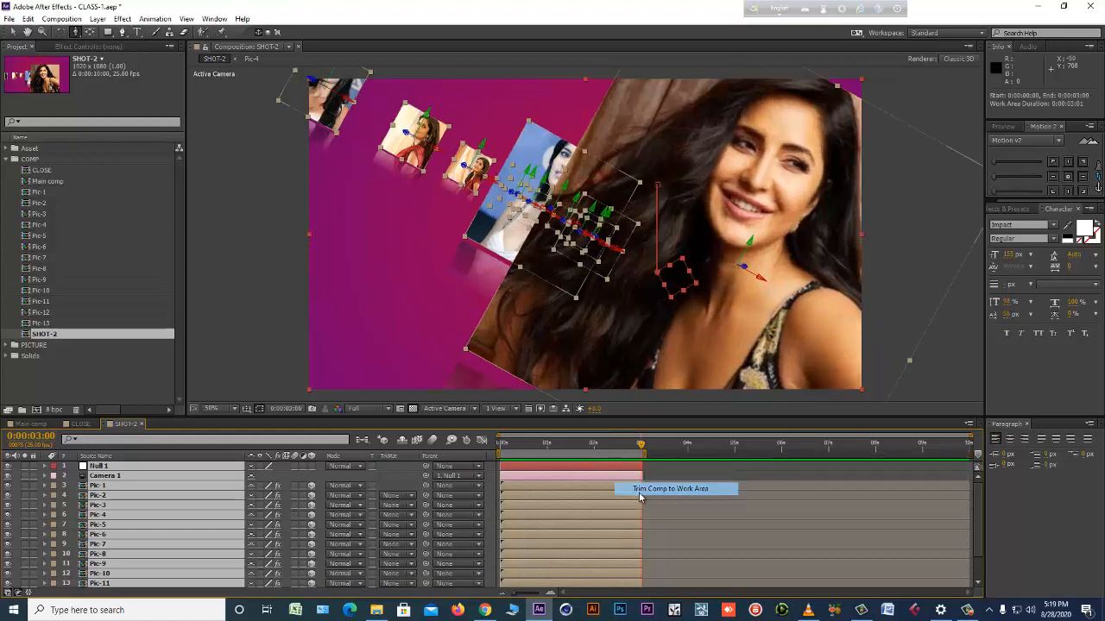
click(391, 481)
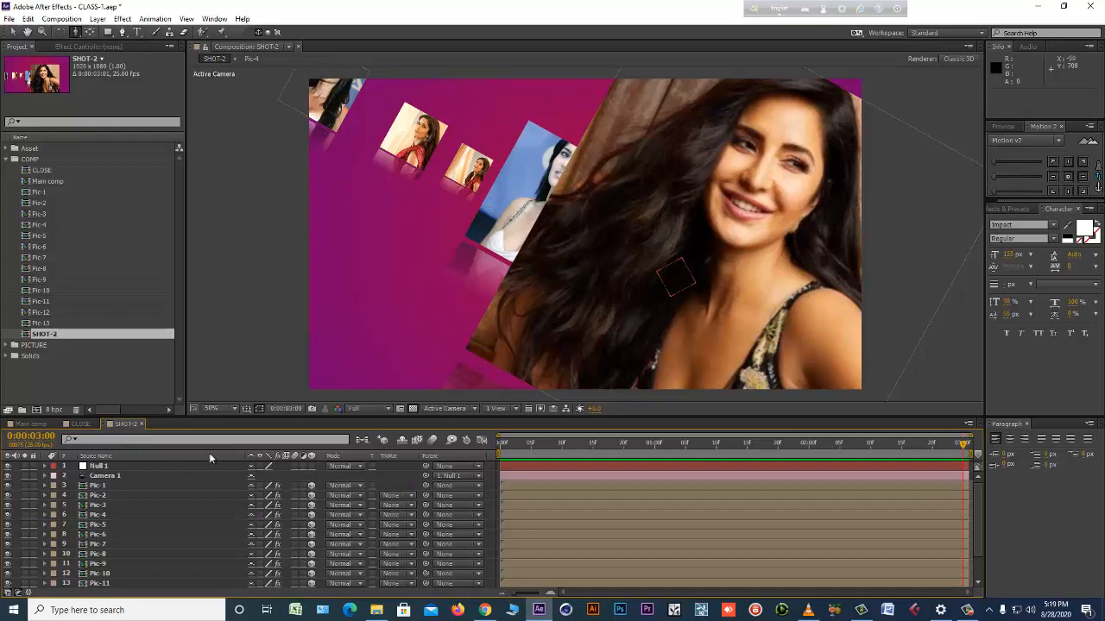
Return to the Main comp, deselect its layers with the Selection tool, and scrub through the camera animation to about 0:00:07:16.
click(27, 423)
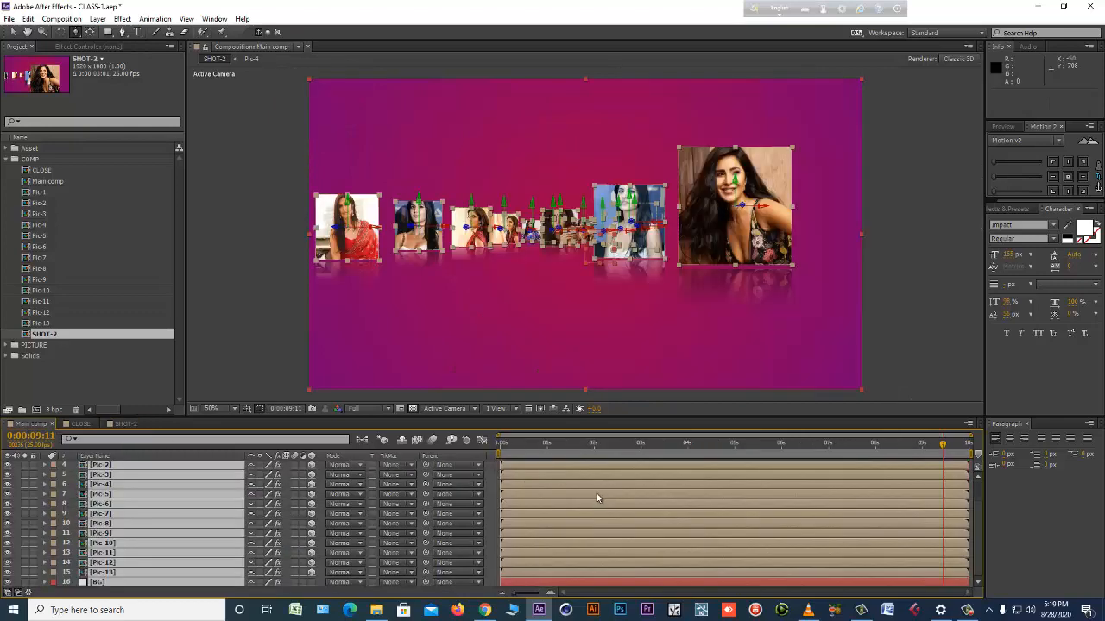
click(520, 444)
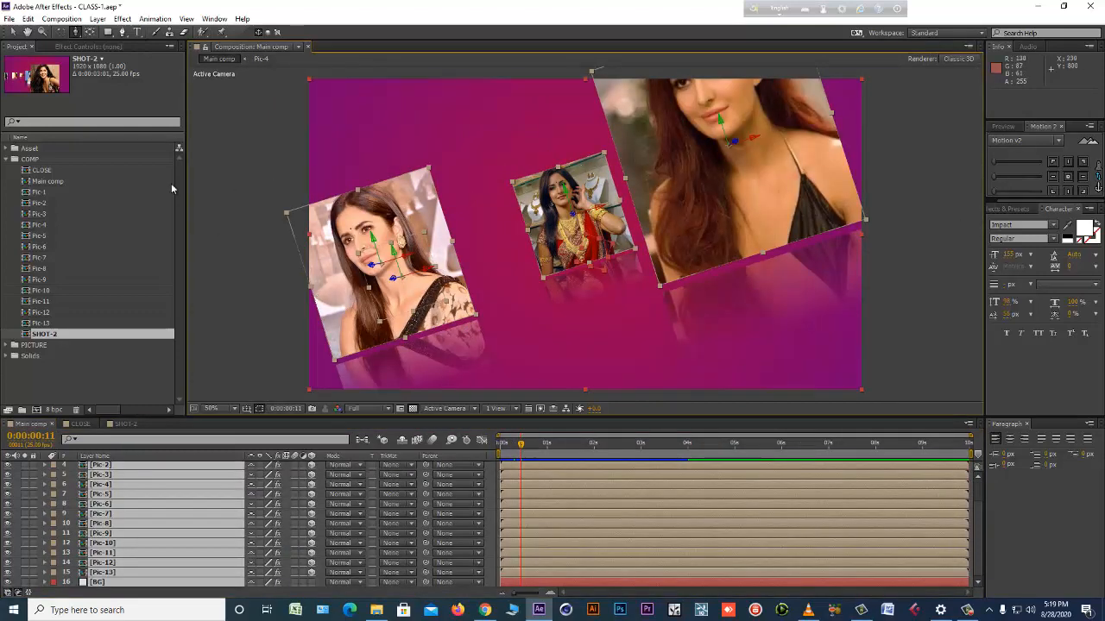
click(15, 33)
click(228, 155)
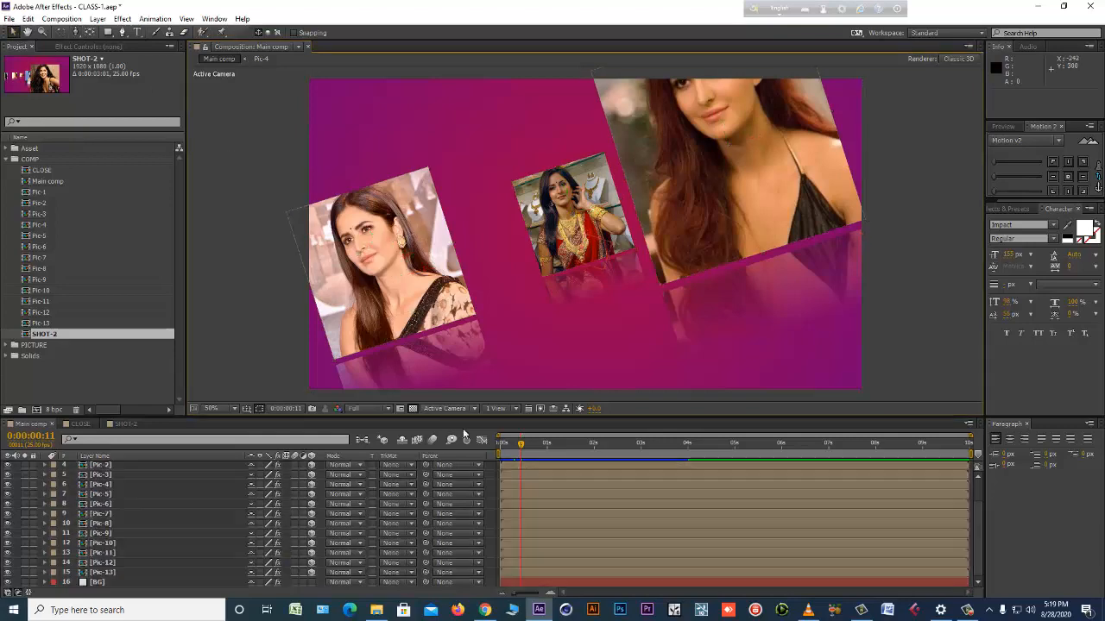
drag(513, 445, 858, 445)
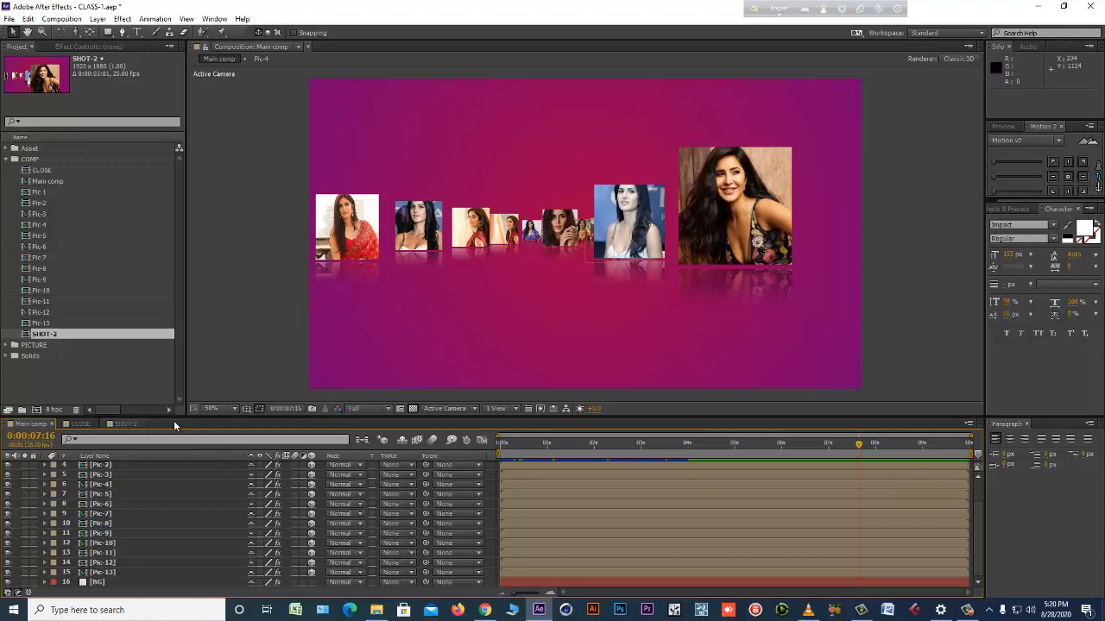
Check Null 1 and the position keyframes of Camera 1 in the Main comp.
click(125, 424)
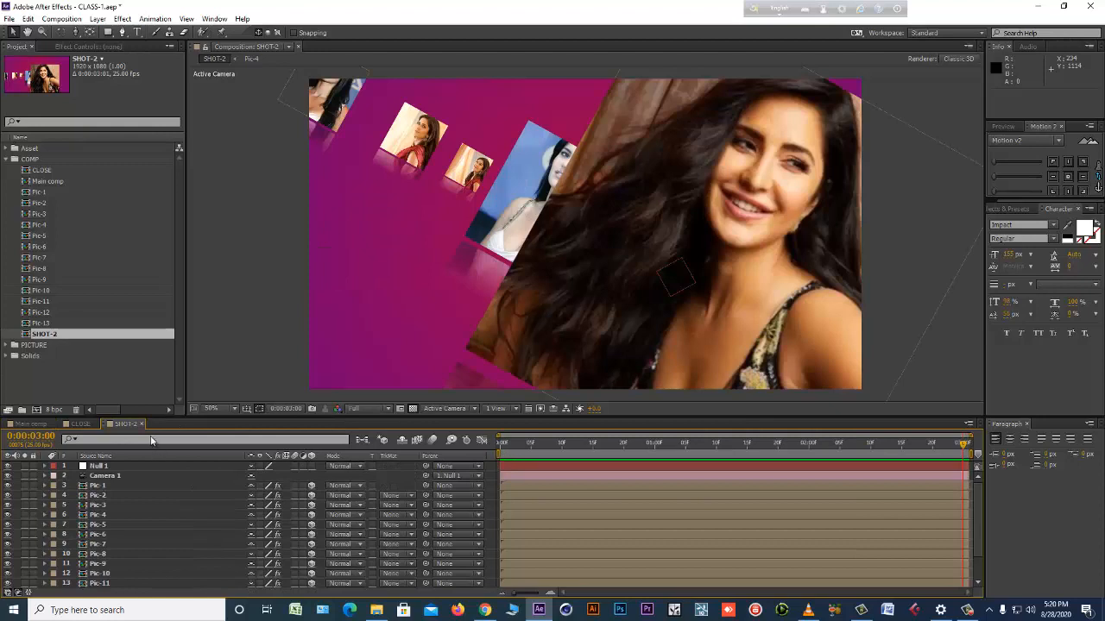
click(30, 424)
scroll(105, 513, up, 2)
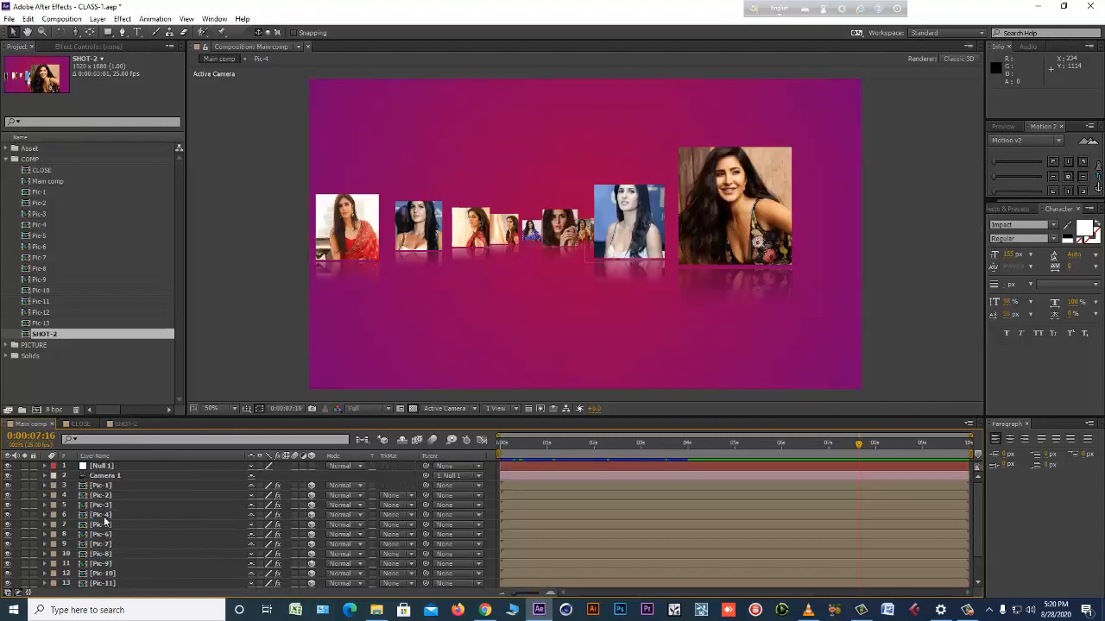
click(120, 466)
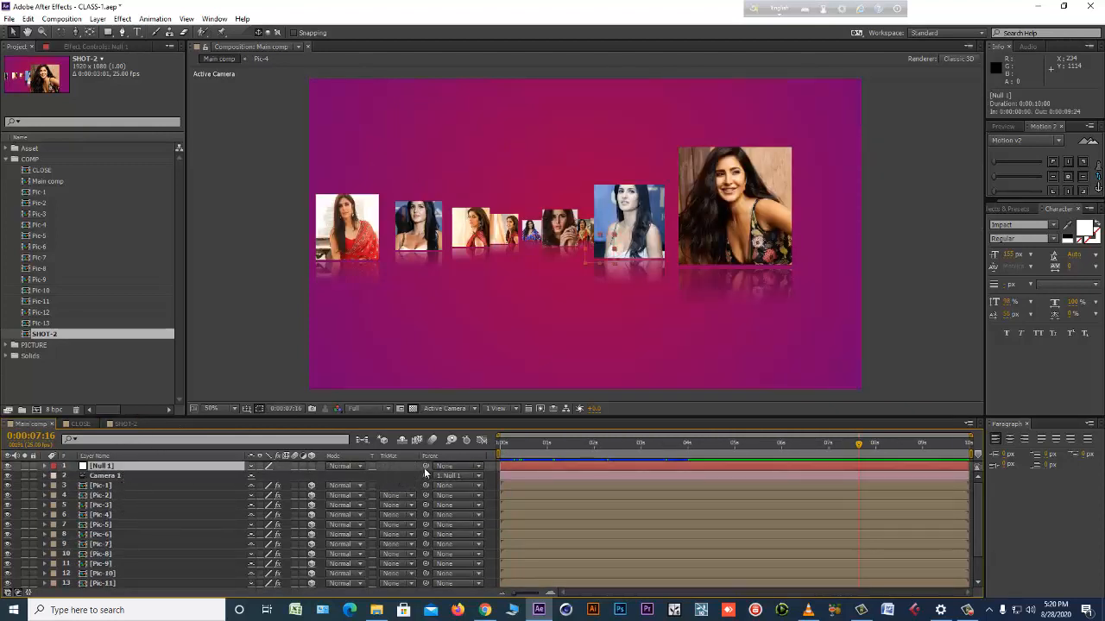
click(516, 474)
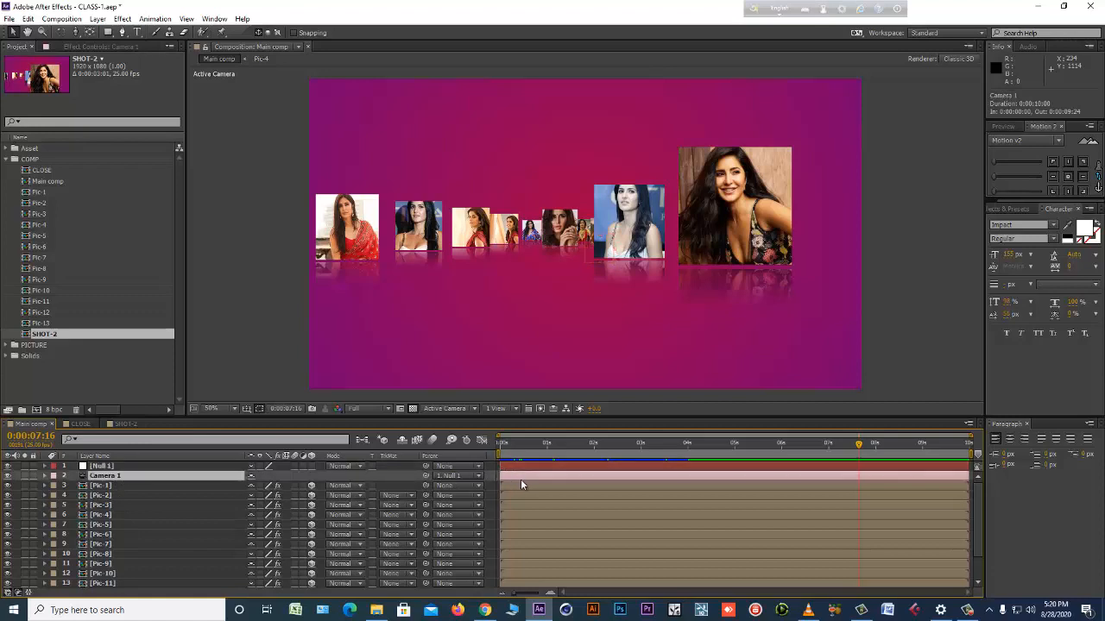
key(p)
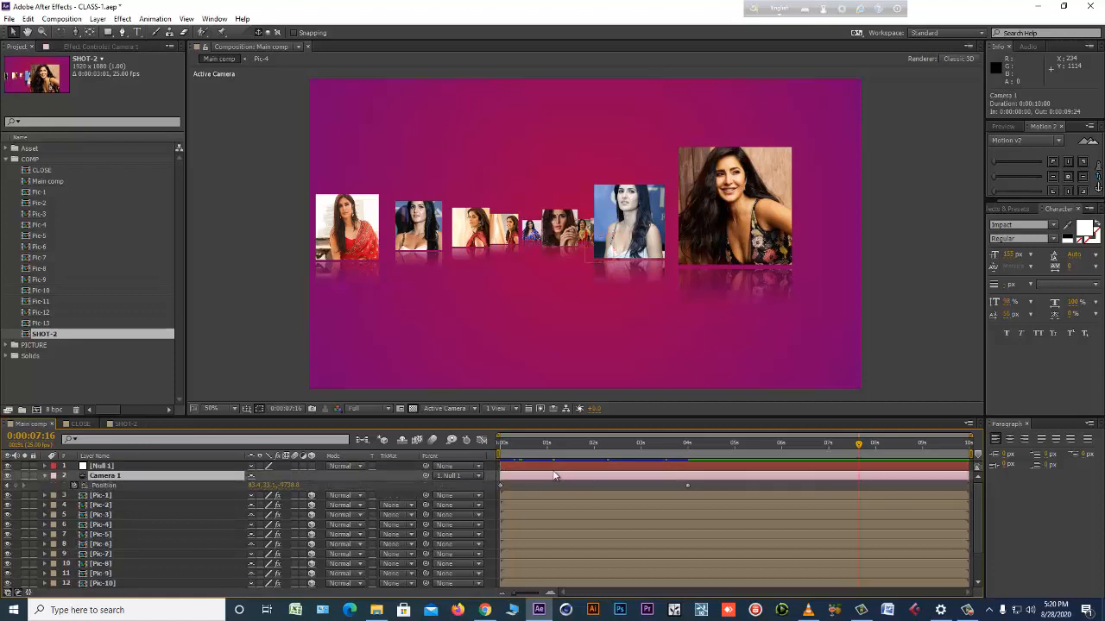
click(46, 475)
Select the layers from Null 1 through Pic-13 in the Main comp, and return to SHOT-2 after checking CLOSE.
click(113, 467)
scroll(112, 503, down, 2)
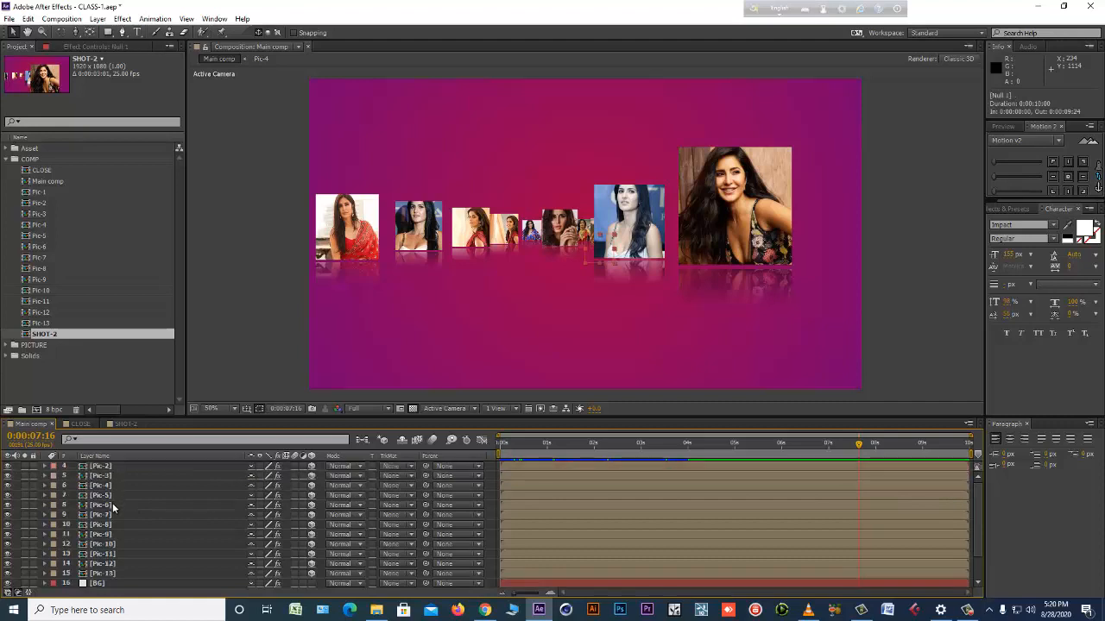
shift+click(115, 572)
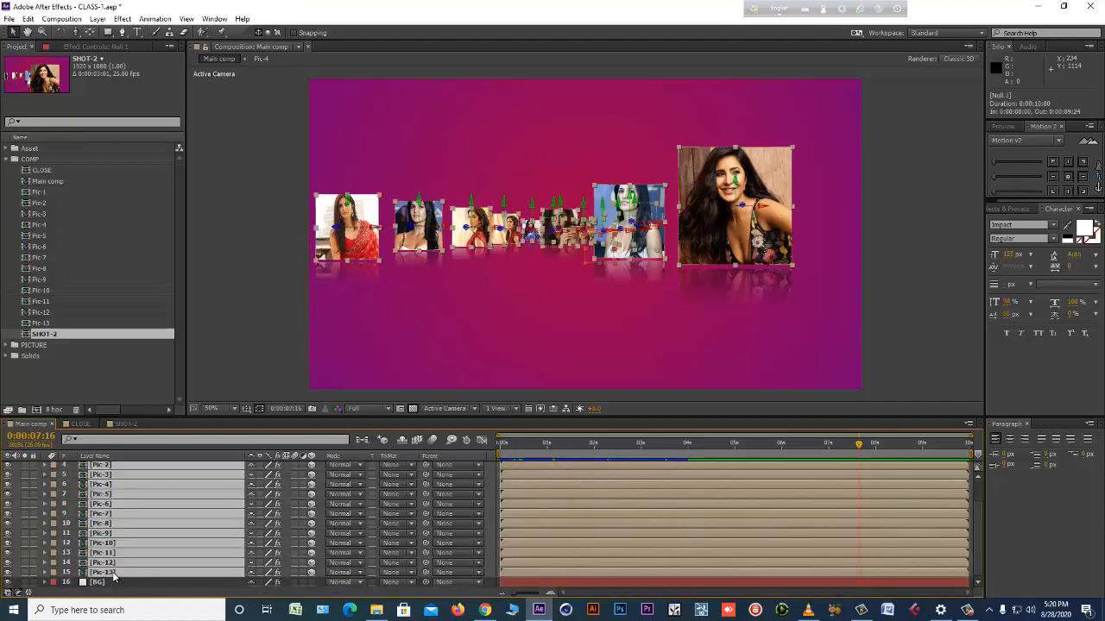
click(125, 423)
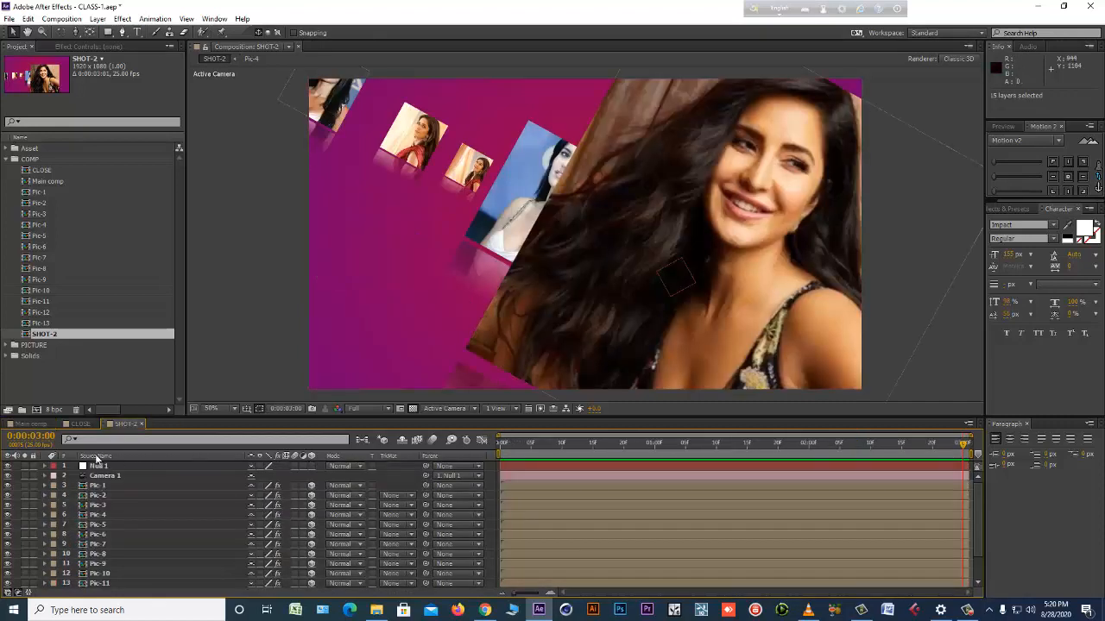
click(81, 423)
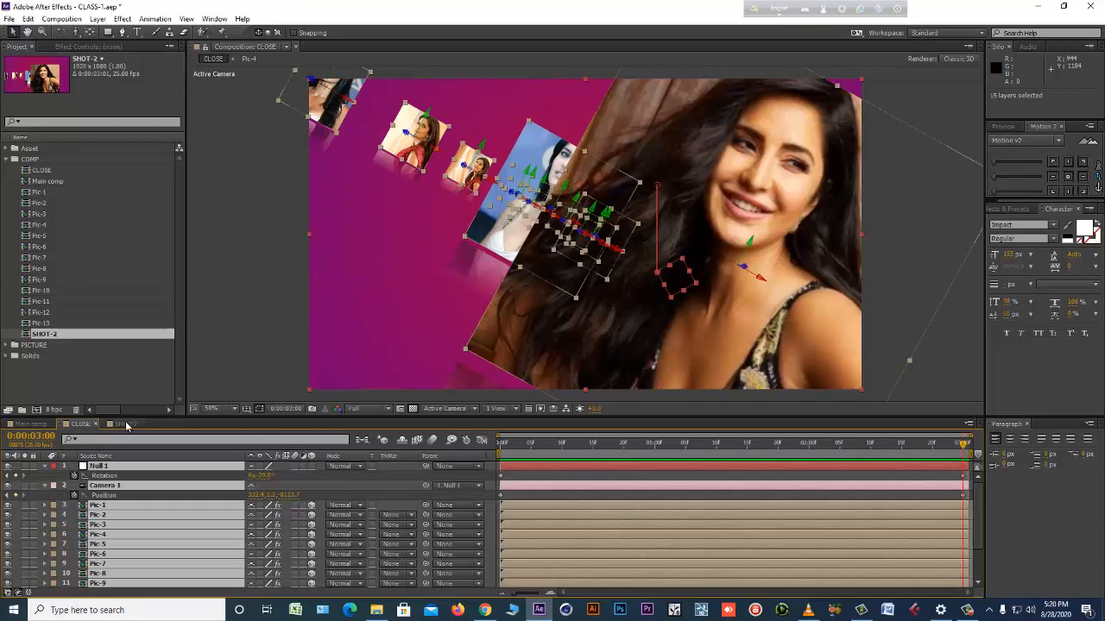
click(125, 424)
Reveal the keyframes of Null 1 and Camera 1 in SHOT-2 and select their end keyframes at 0:00:03:00.
click(128, 467)
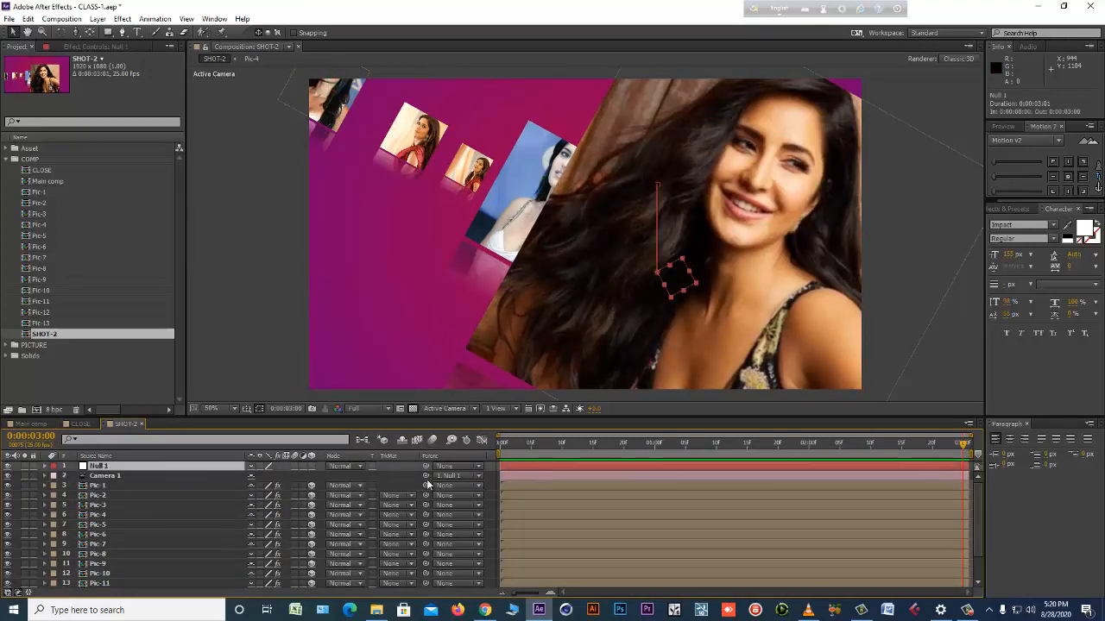
shift+click(149, 476)
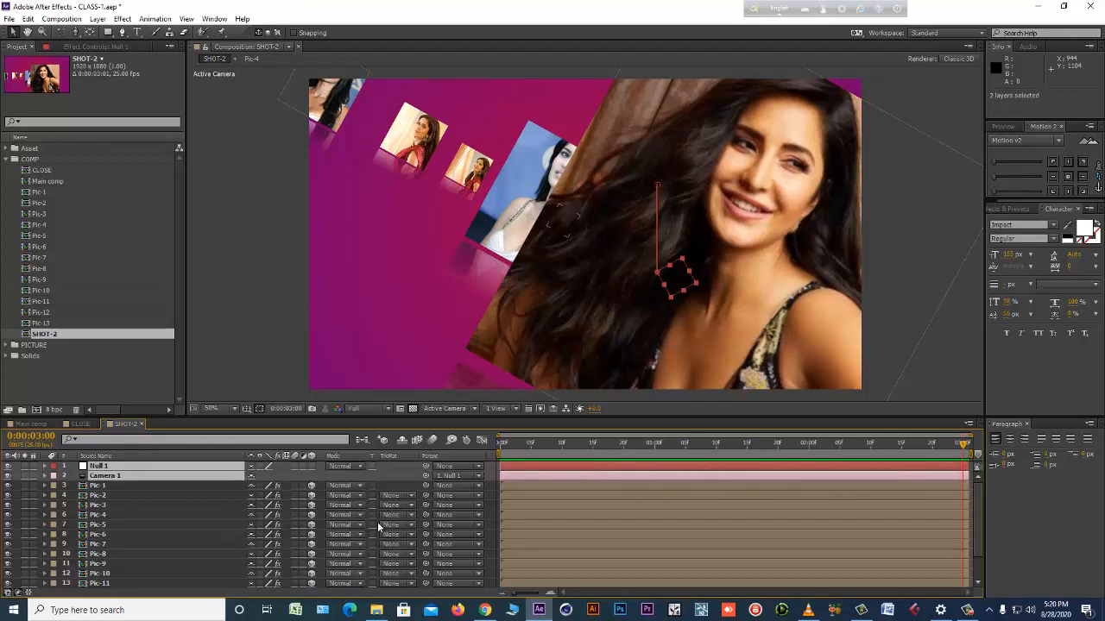
key(u)
key(space)
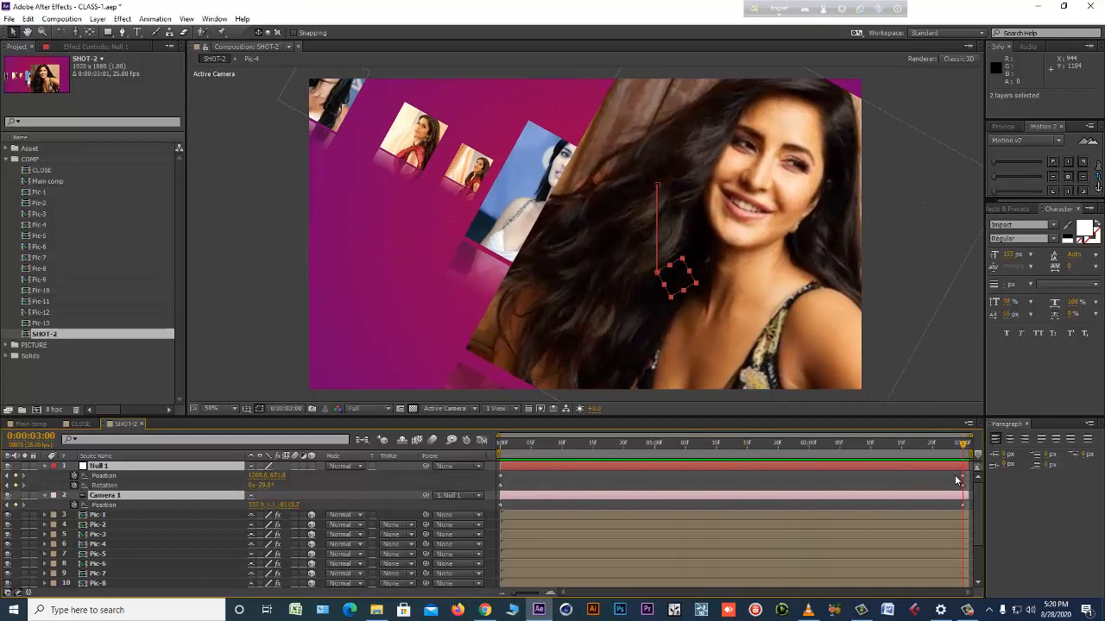
drag(956, 476, 972, 511)
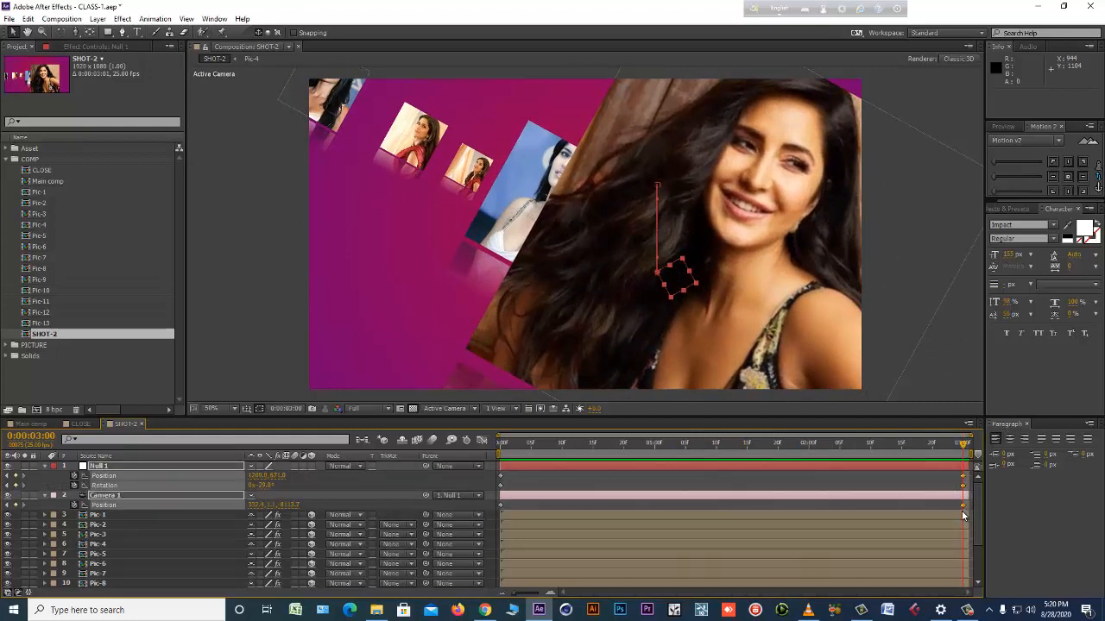
click(967, 610)
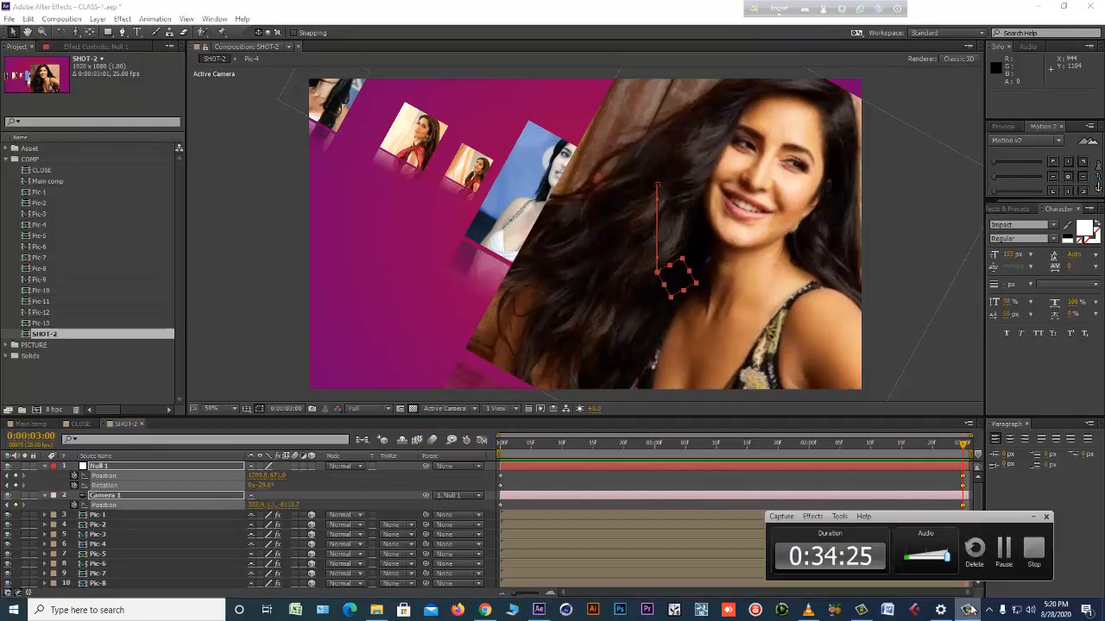
click(1019, 572)
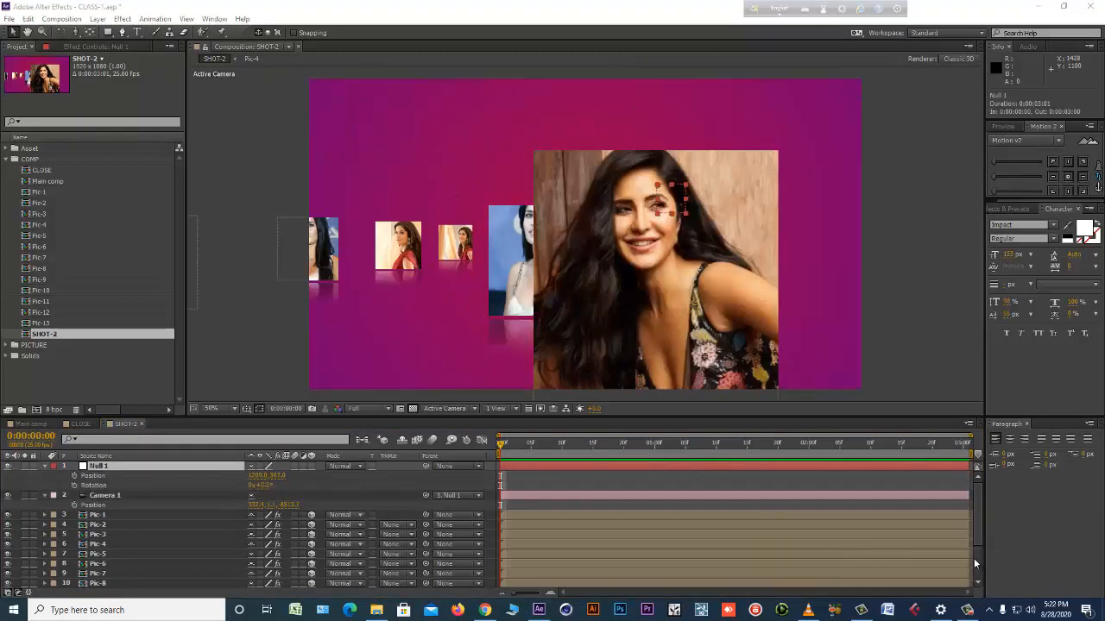
Dolly Camera 1 in to a Z position of about -6960 and move Null 1 to an X position of about 385.
click(530, 465)
click(533, 479)
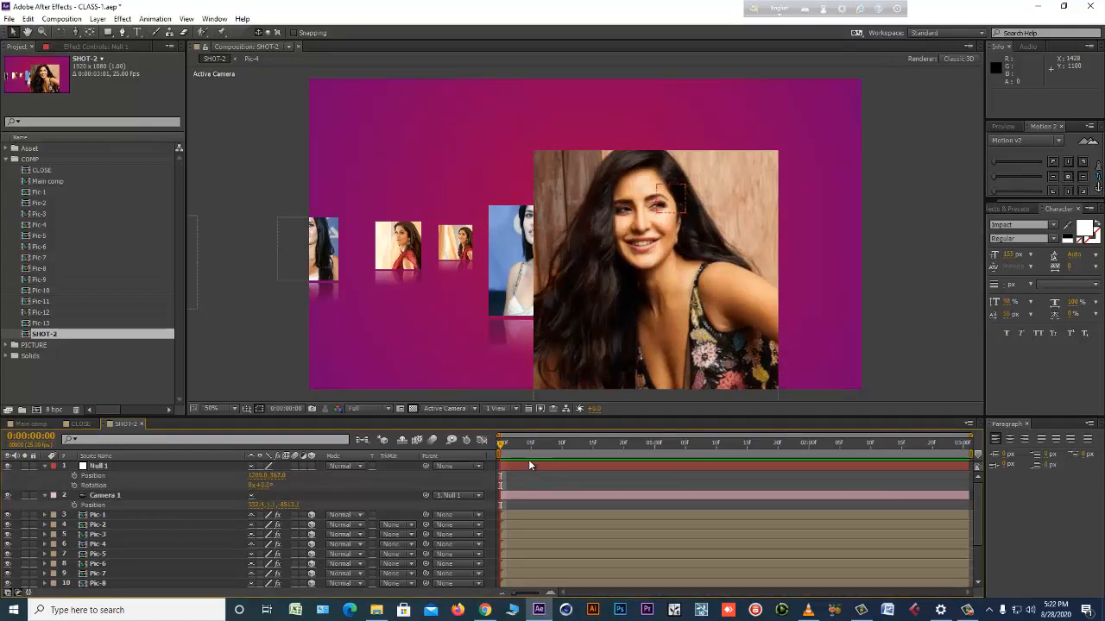
click(519, 494)
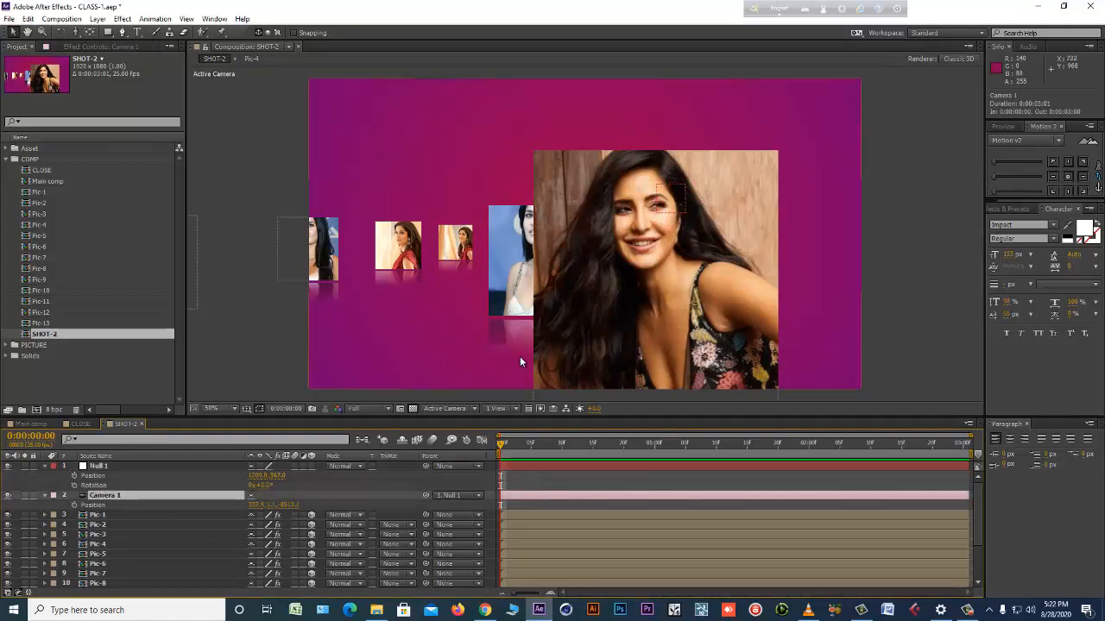
key(c)
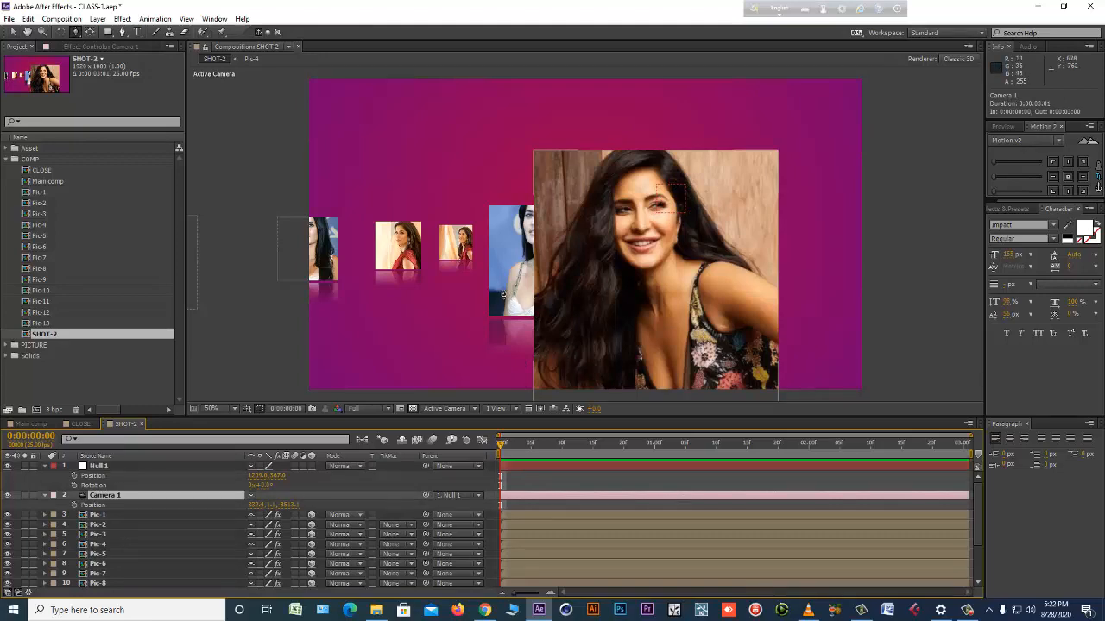
drag(503, 295, 527, 291)
drag(257, 480, 224, 480)
drag(100, 477, 87, 479)
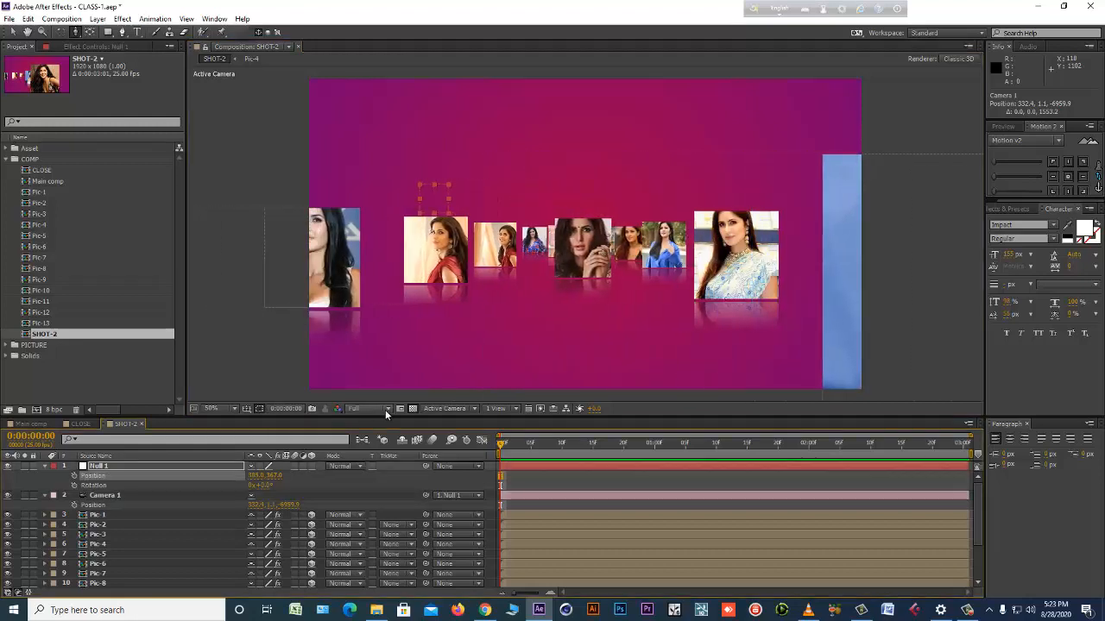
Try orbiting Camera 1 and rotating Null 1, undoing each trial.
click(529, 498)
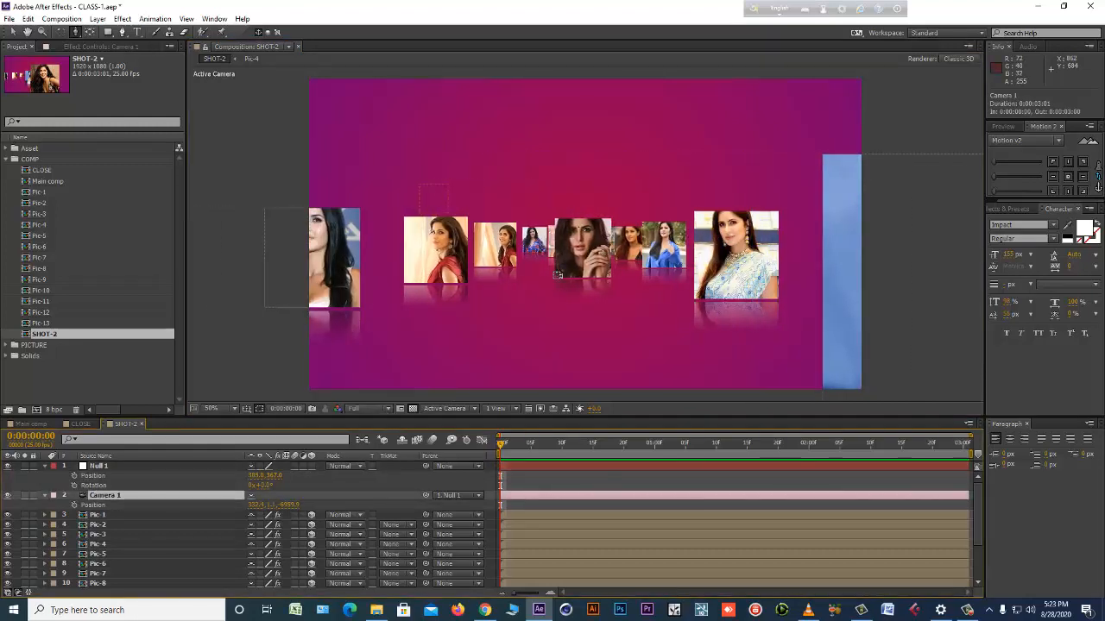
drag(557, 275, 550, 330)
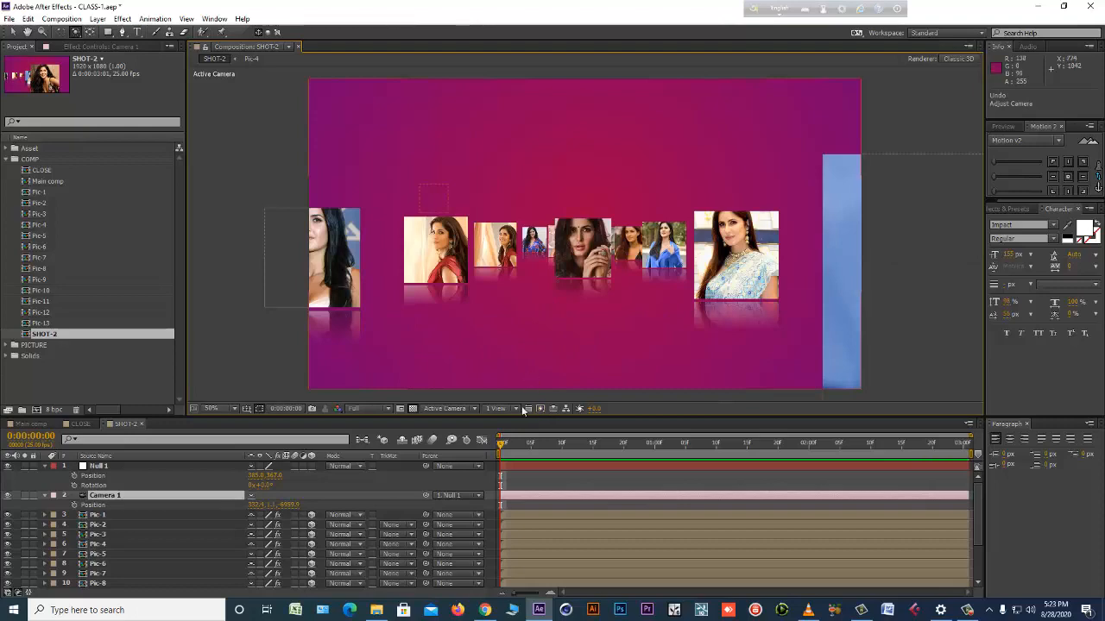
click(520, 466)
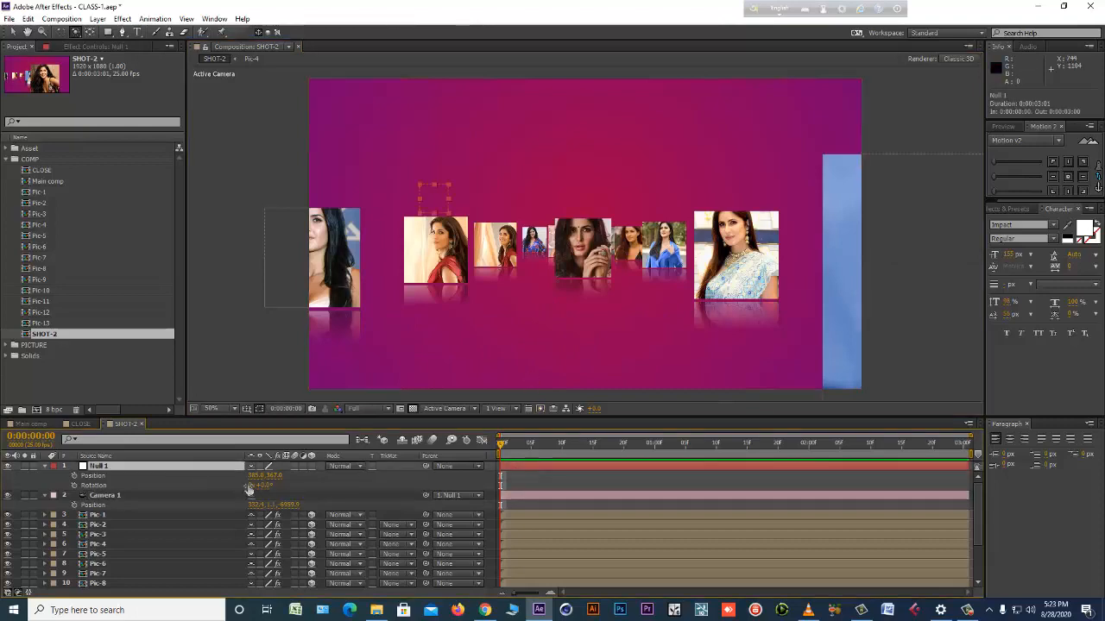
drag(273, 485, 299, 485)
key(ctrl+z)
click(131, 496)
drag(530, 328, 466, 312)
key(ctrl+z)
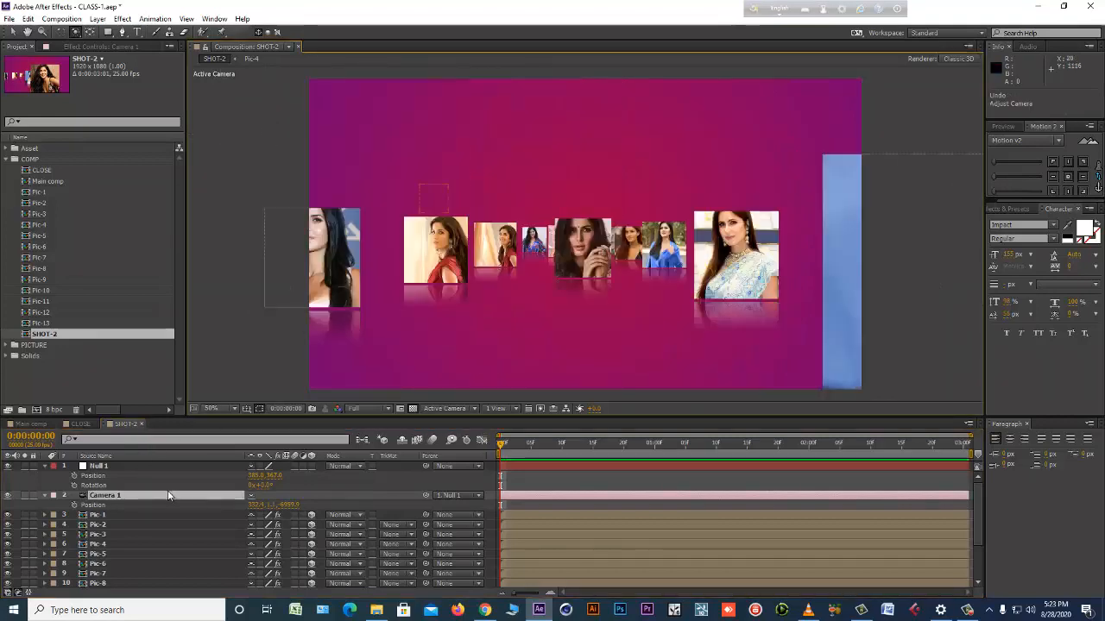
Try further rotations of Null 1 and its conversion to a 3D layer, undoing each change.
click(148, 467)
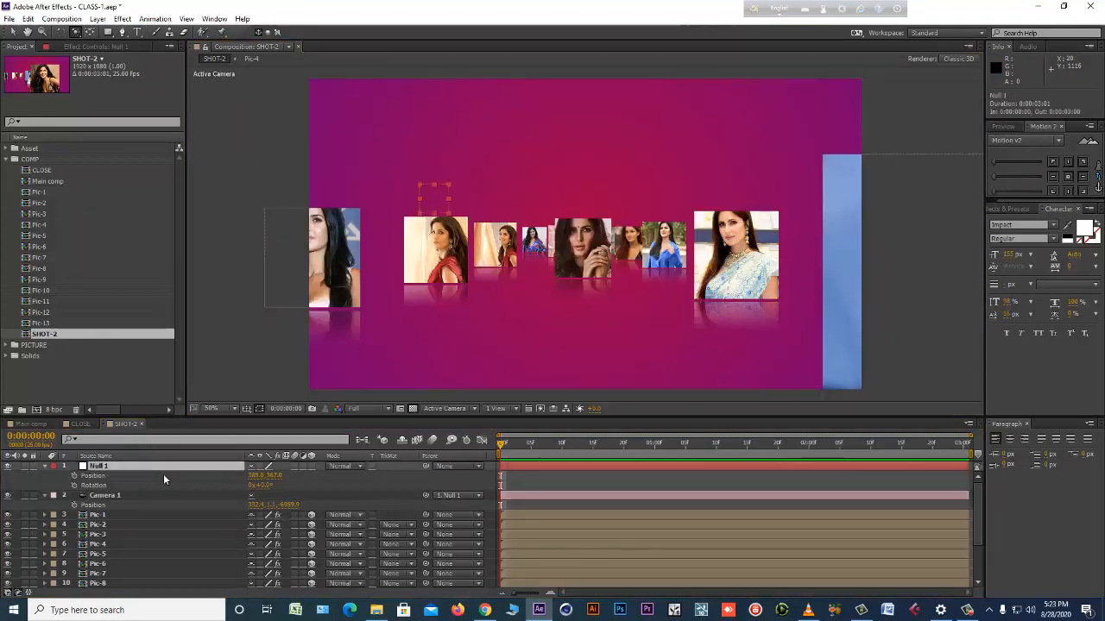
drag(263, 486, 266, 486)
key(ctrl+z)
click(212, 468)
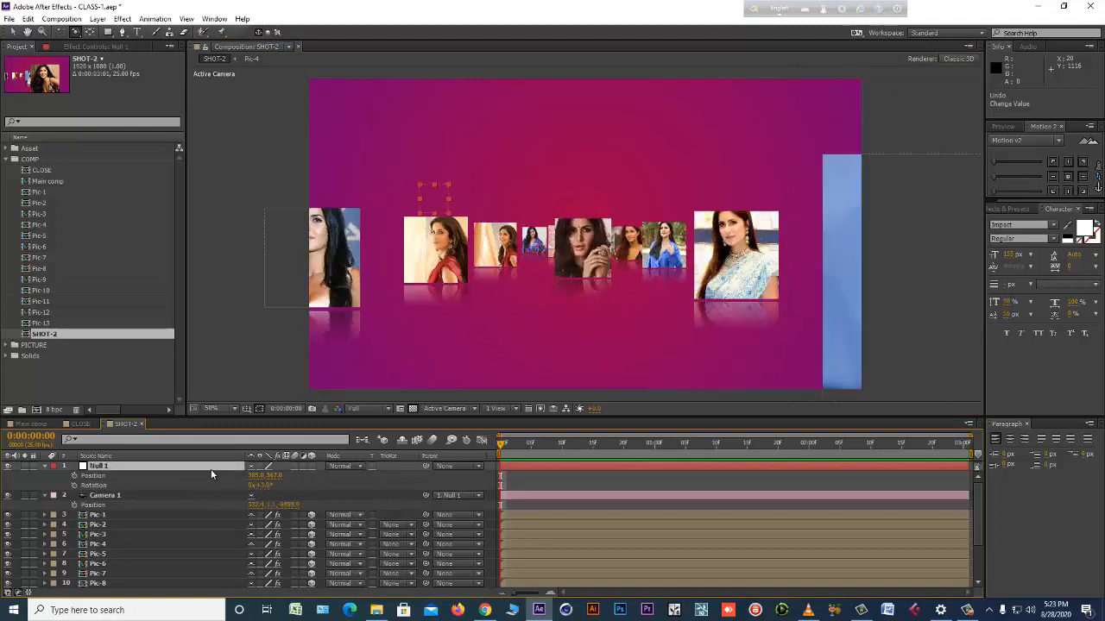
click(311, 466)
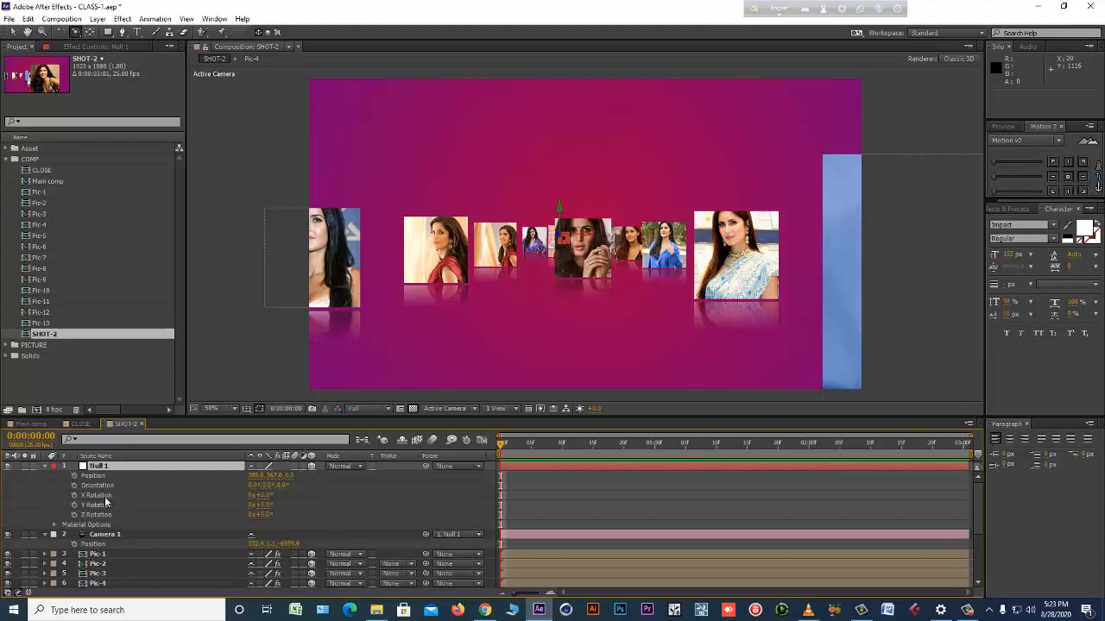
key(ctrl+z)
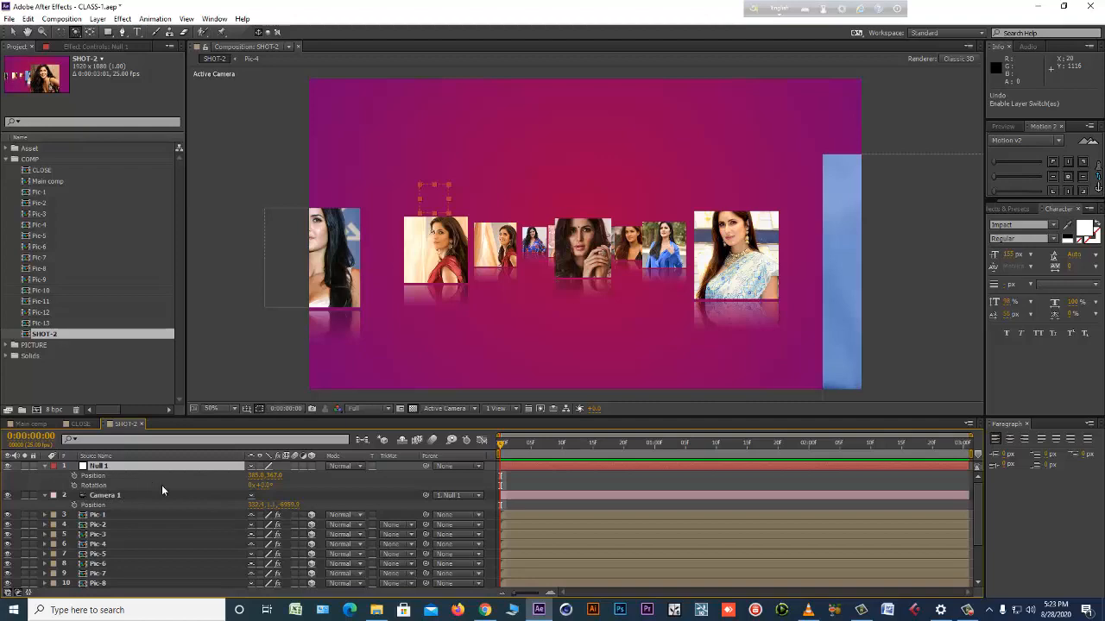
drag(265, 487, 362, 487)
drag(581, 476, 350, 483)
key(ctrl+z)
Show only Null 1's rotation, make it a 3D layer and try rotating it, undoing the rotation.
click(141, 466)
key(u)
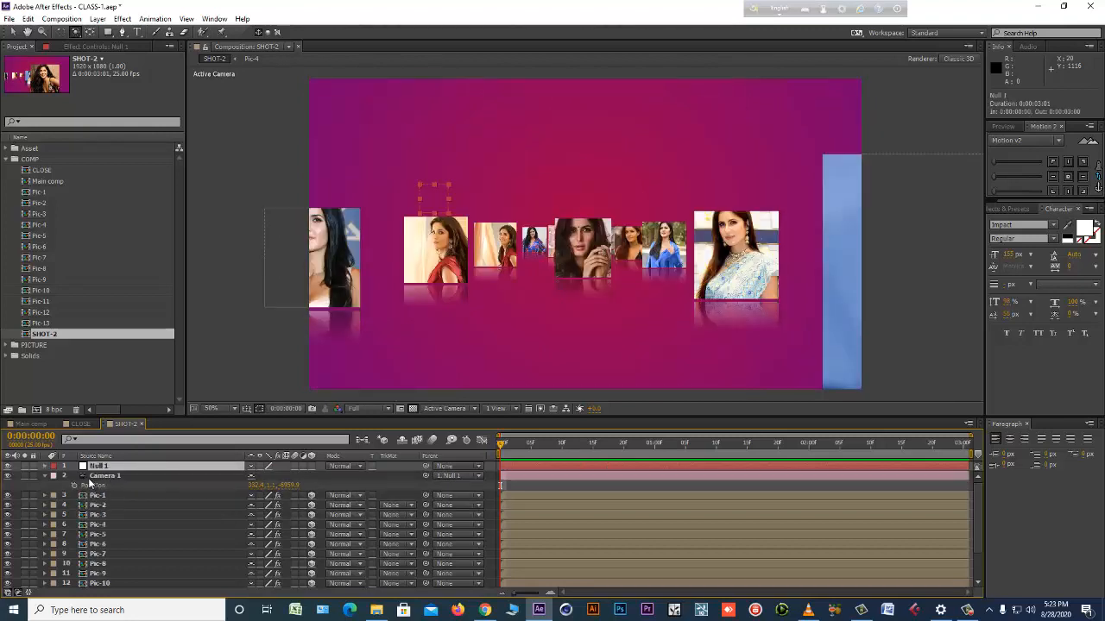
key(r)
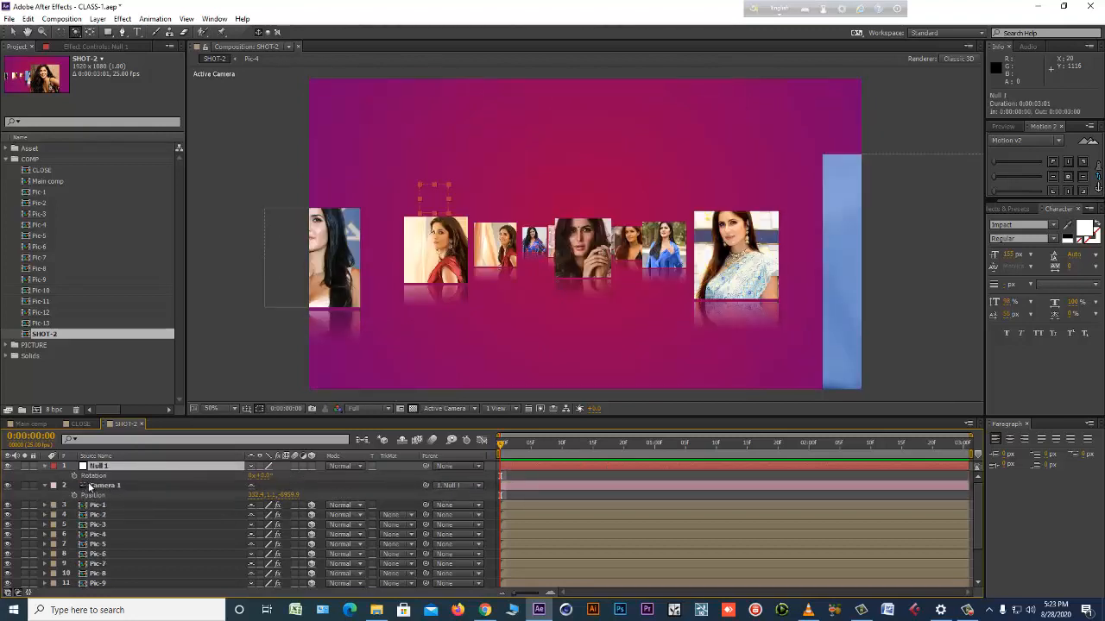
click(312, 466)
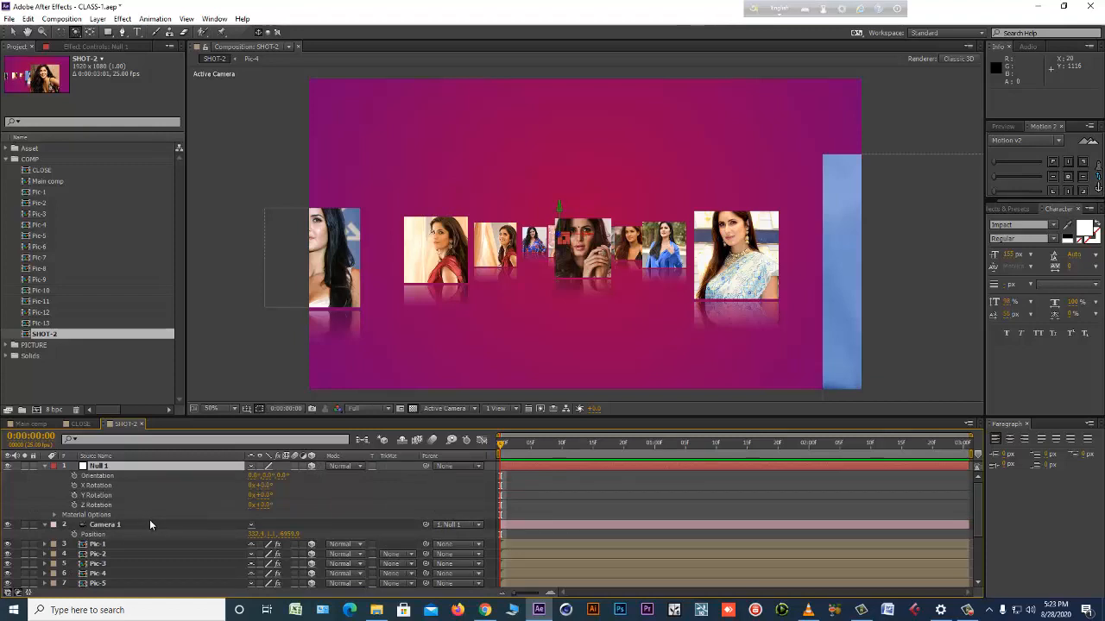
mouse_move(266, 498)
mouse_down()
mouse_move(228, 501)
mouse_move(283, 487)
mouse_move(270, 487)
mouse_move(288, 503)
mouse_move(268, 504)
mouse_up()
key(ctrl+z)
Try adjusting the view of Camera 1 in SHOT-2 and undo the adjustment.
click(511, 524)
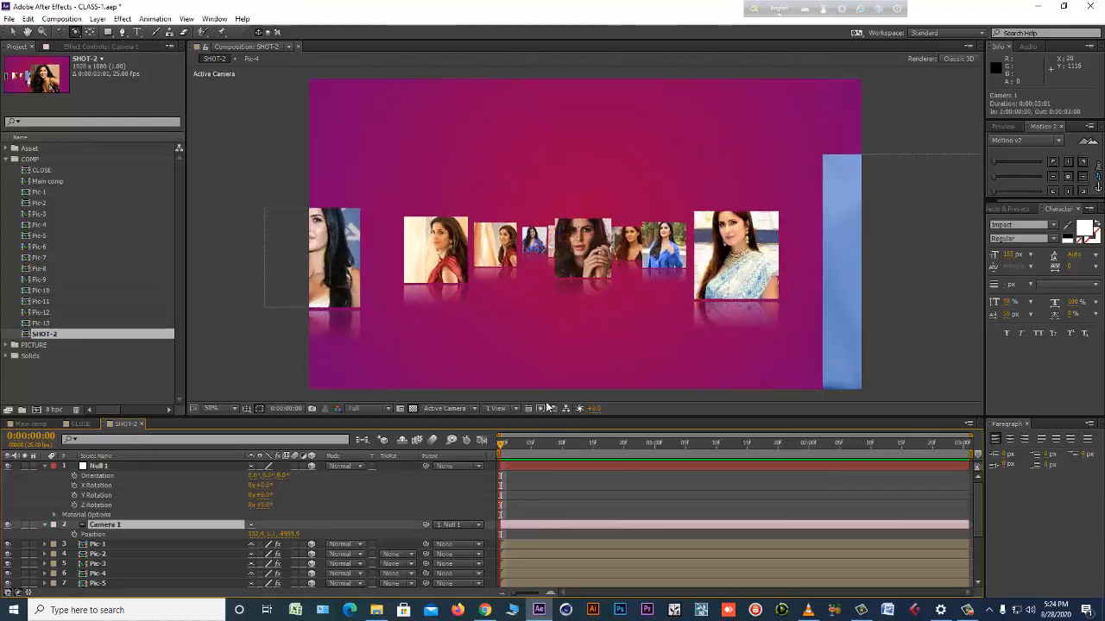
drag(554, 302, 557, 296)
key(ctrl+z)
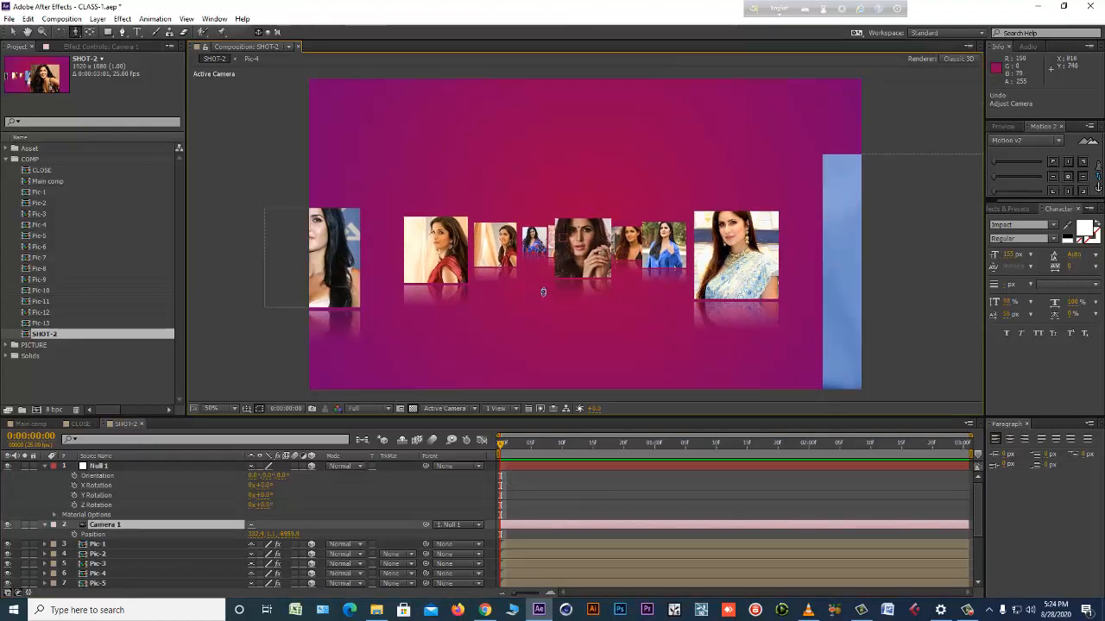
Dolly Camera 1 in to a Z position of about -3594 and rotate Null 1, switched back to 2D, to about 31°.
drag(520, 288, 387, 436)
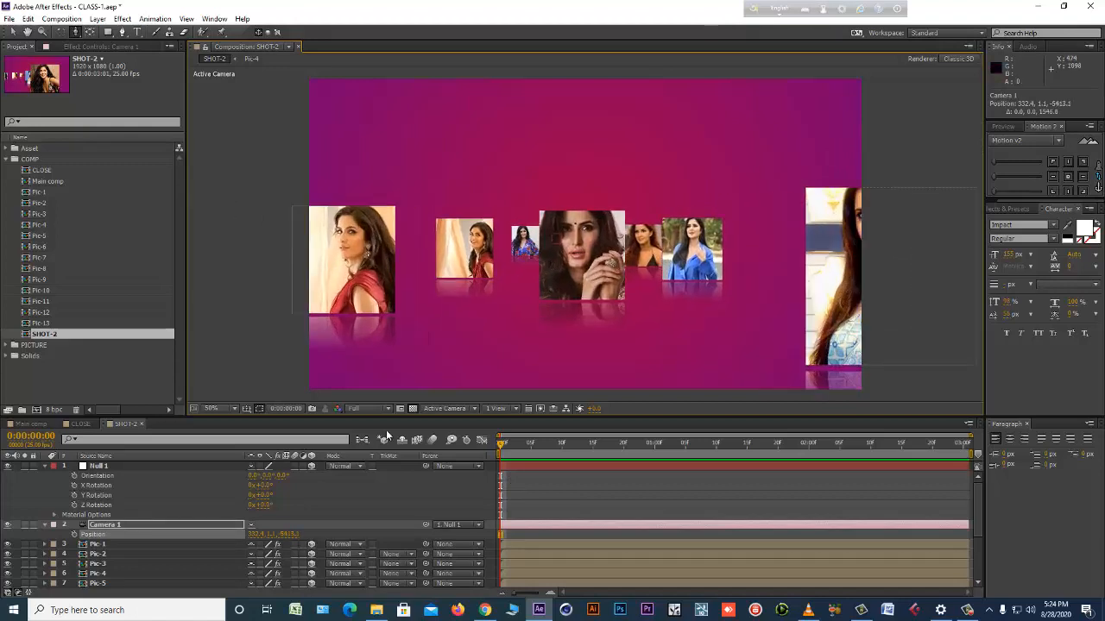
click(312, 466)
drag(611, 309, 630, 279)
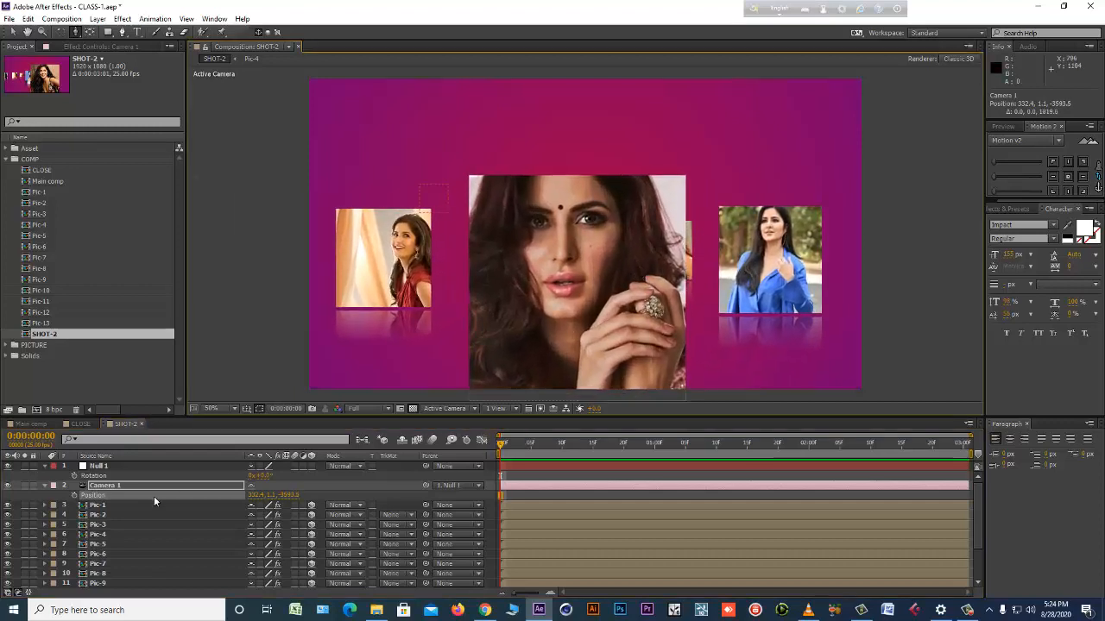
drag(264, 473, 233, 421)
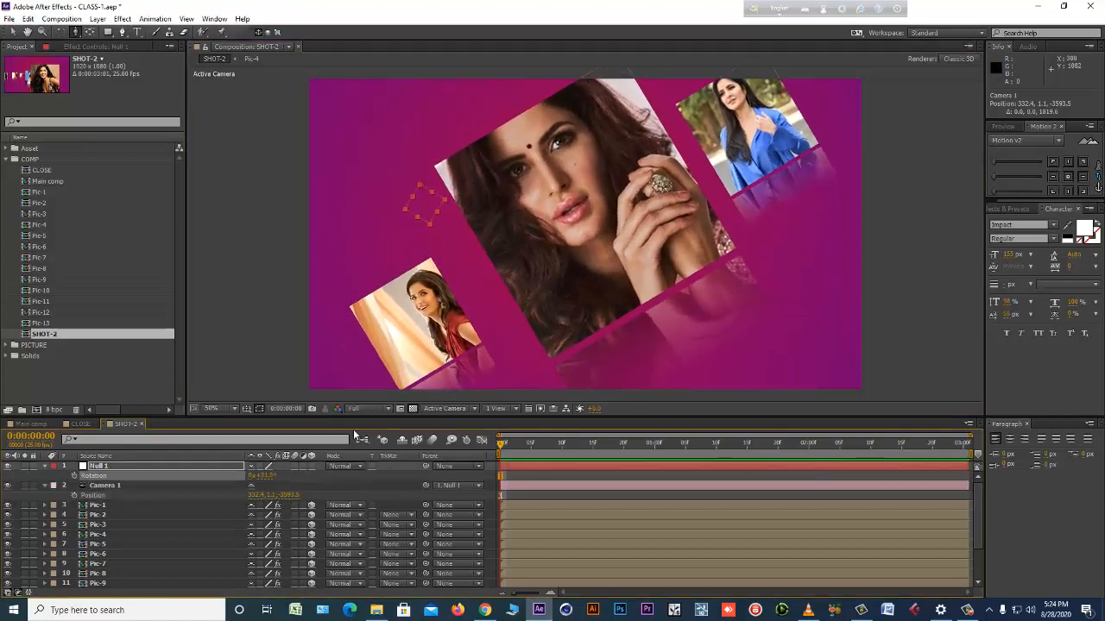
Show Null 1's Position in SHOT-2 and start keyframing it at the first frame.
click(117, 486)
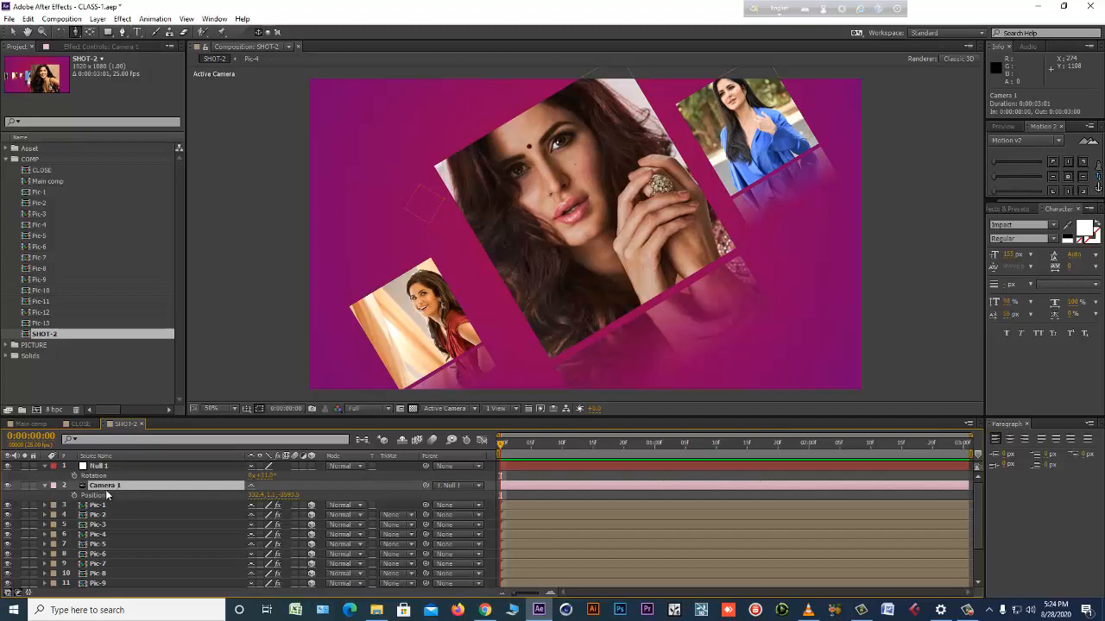
click(111, 468)
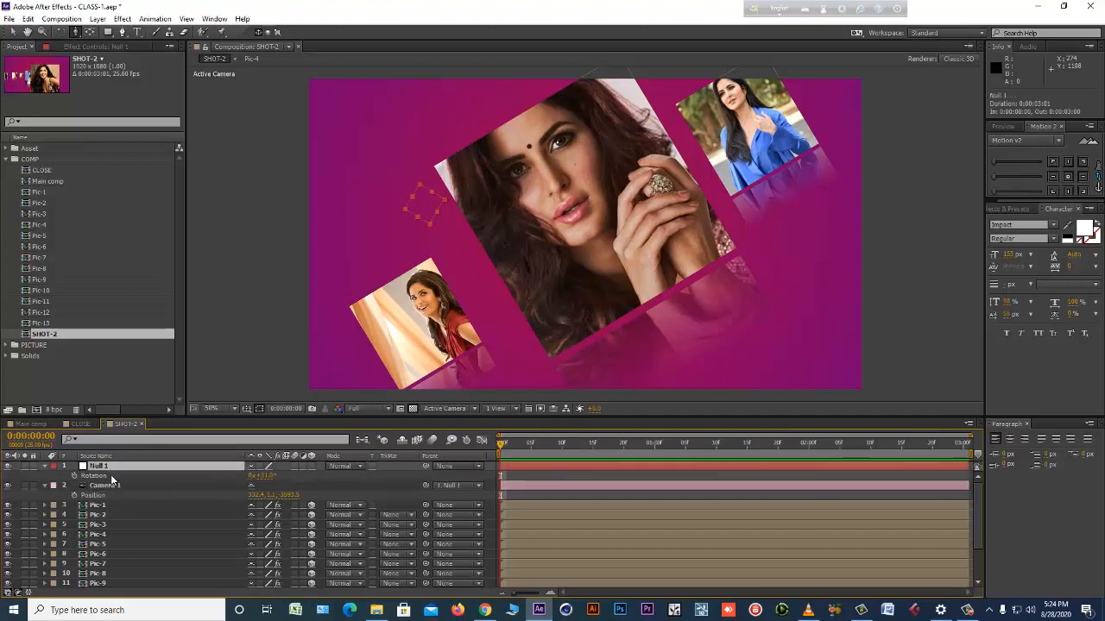
key(p)
click(102, 476)
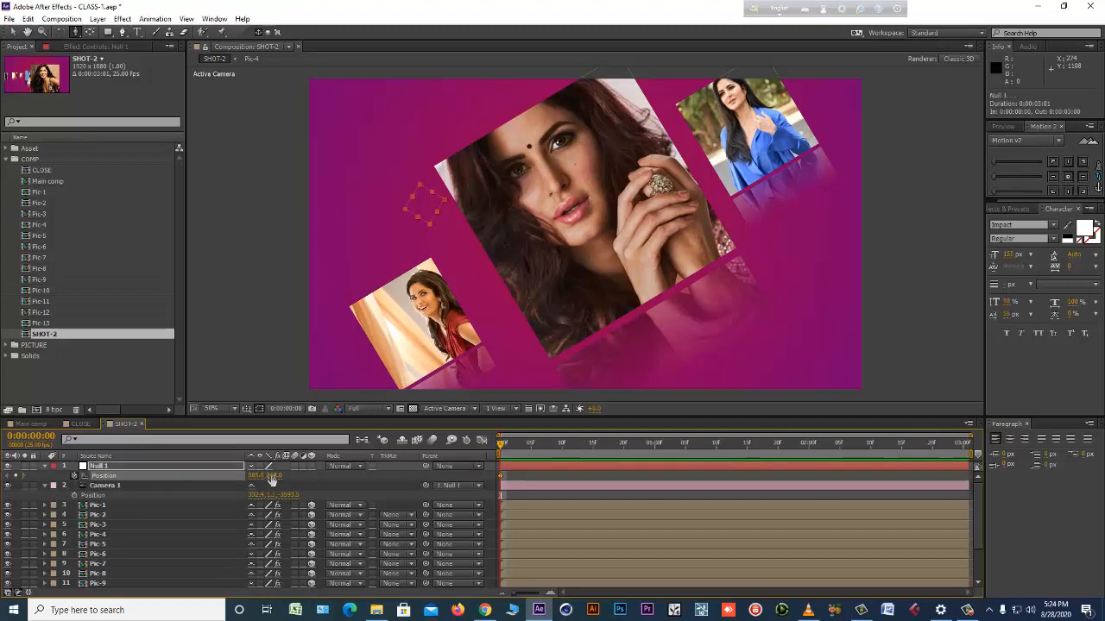
Adjust the opening framing by moving Null 1 to a Y position of about 718 and Camera 1 to a Z position of about -2972.
drag(270, 480, 772, 494)
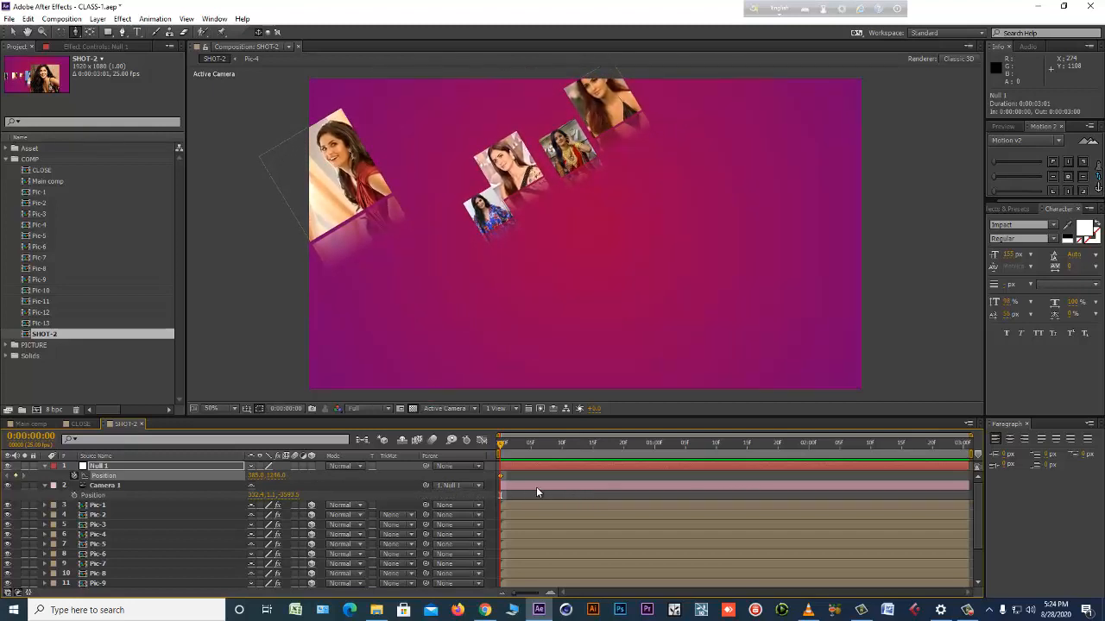
click(536, 487)
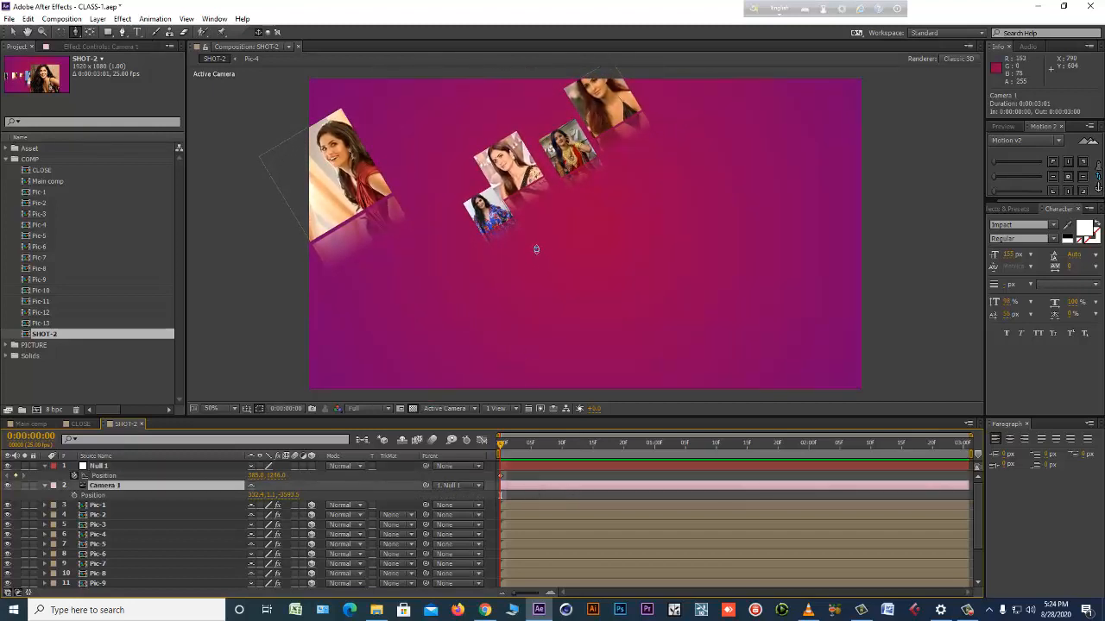
drag(536, 250, 552, 207)
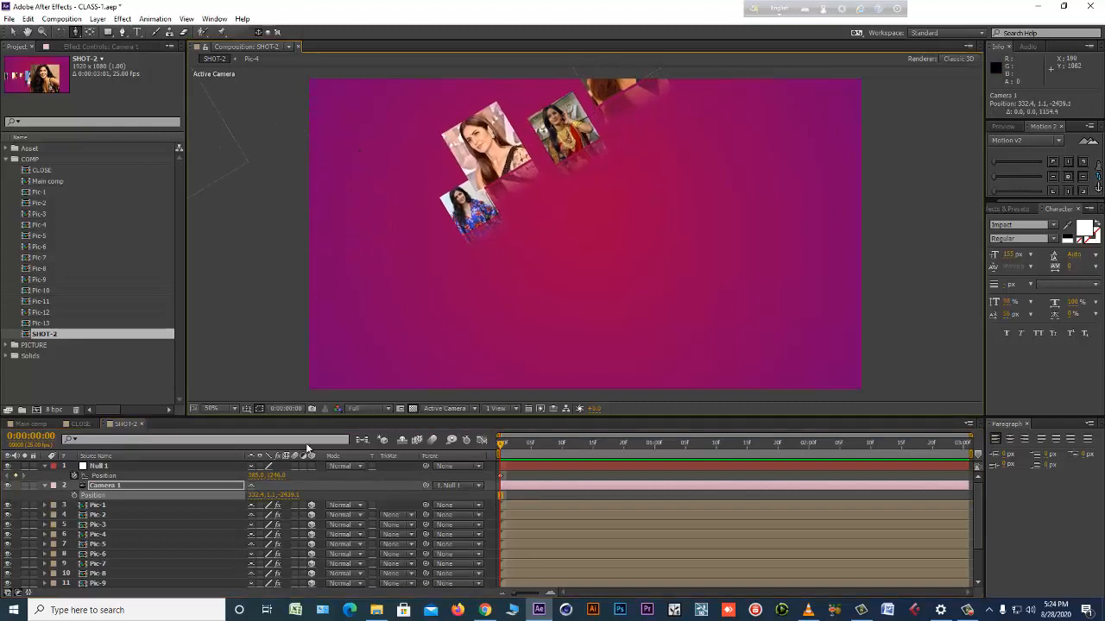
drag(283, 477, 1, 474)
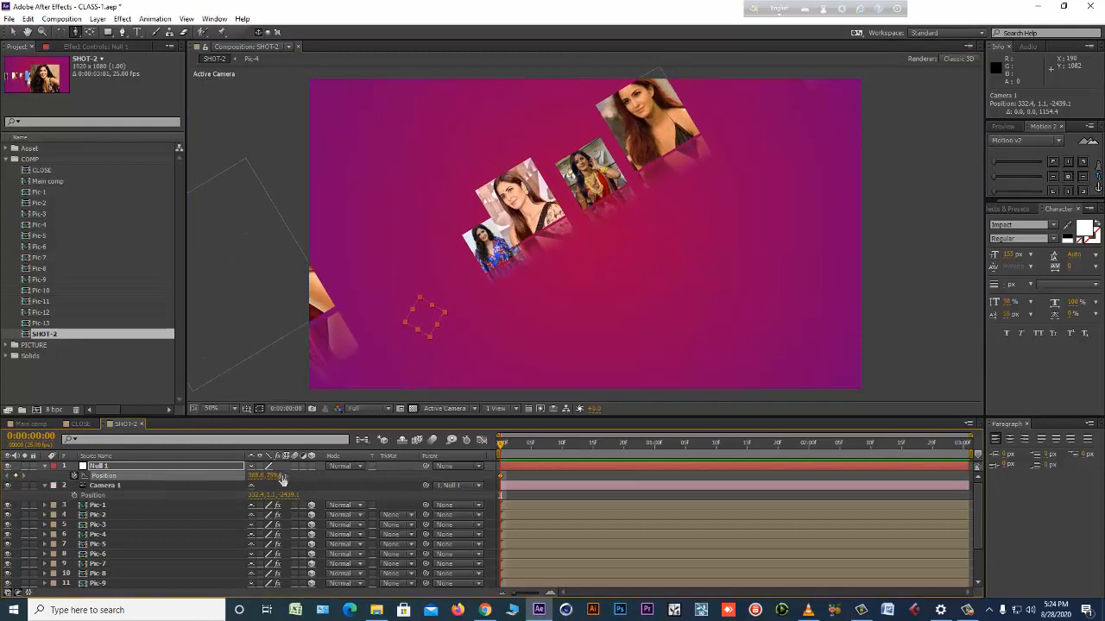
drag(279, 476, 323, 473)
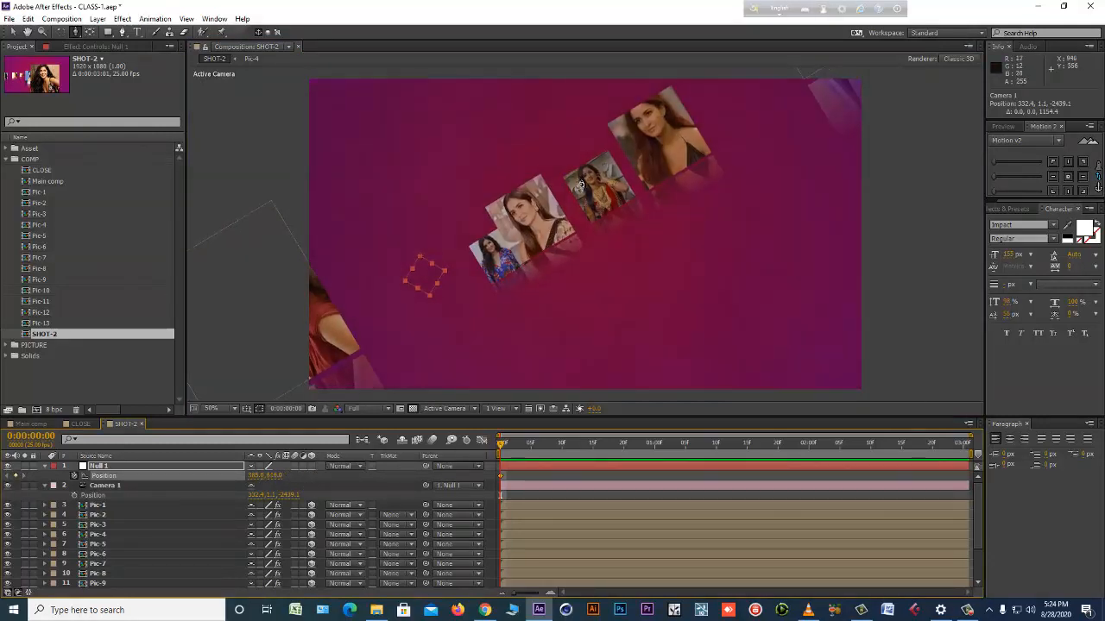
drag(580, 178, 580, 214)
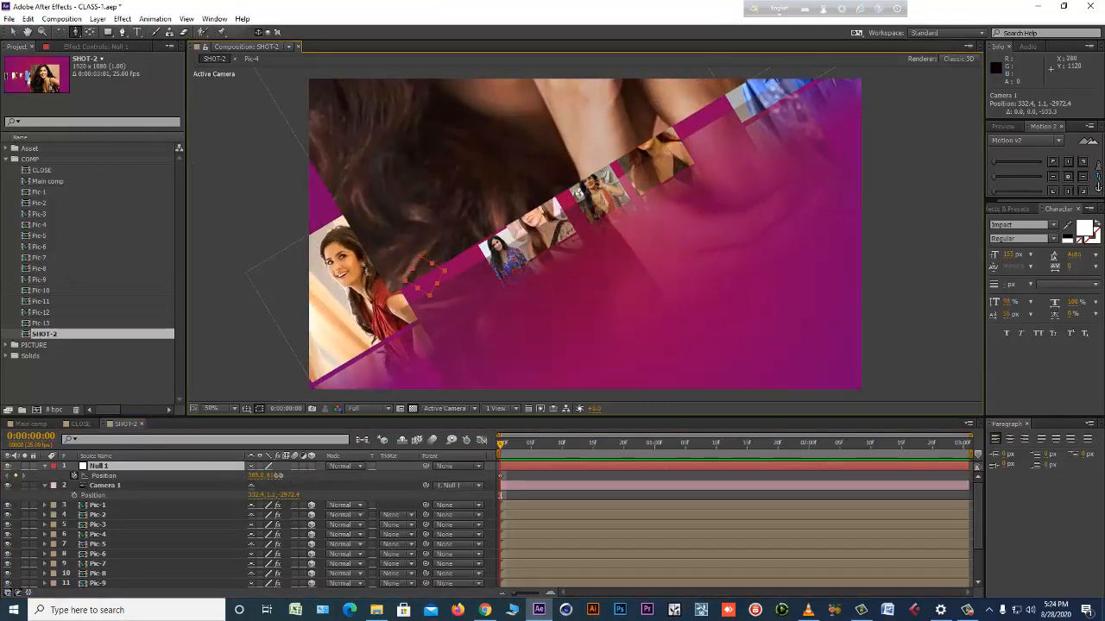
drag(280, 476, 337, 479)
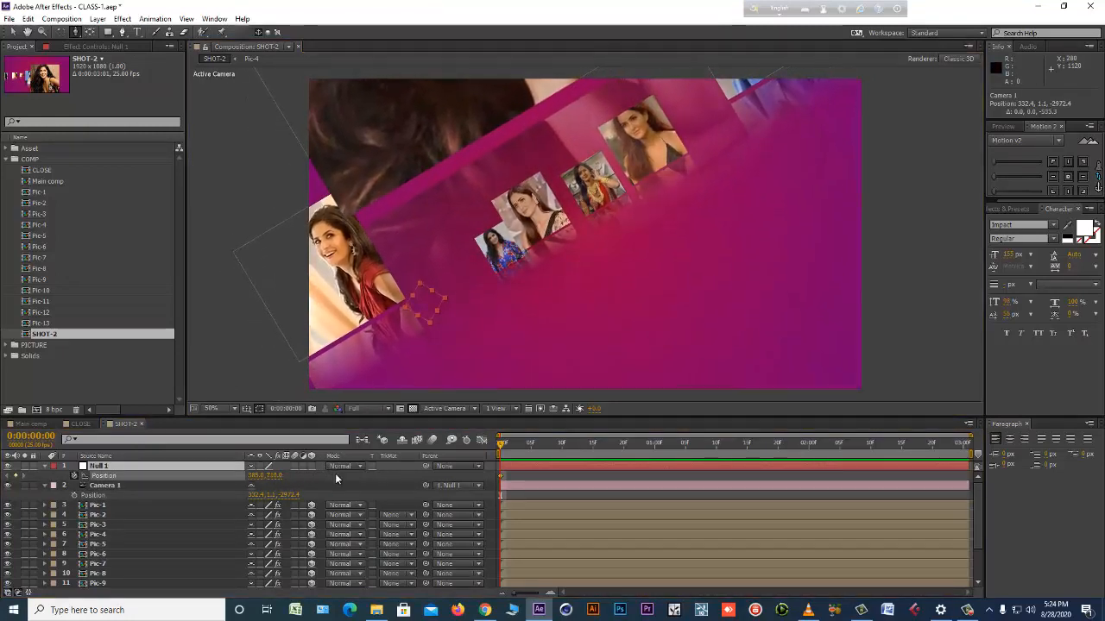
Keyframe Null 1 at 3:00 with a Y position of about -34 and dolly Camera 1 to a Z position of about -3303.
drag(793, 453, 962, 452)
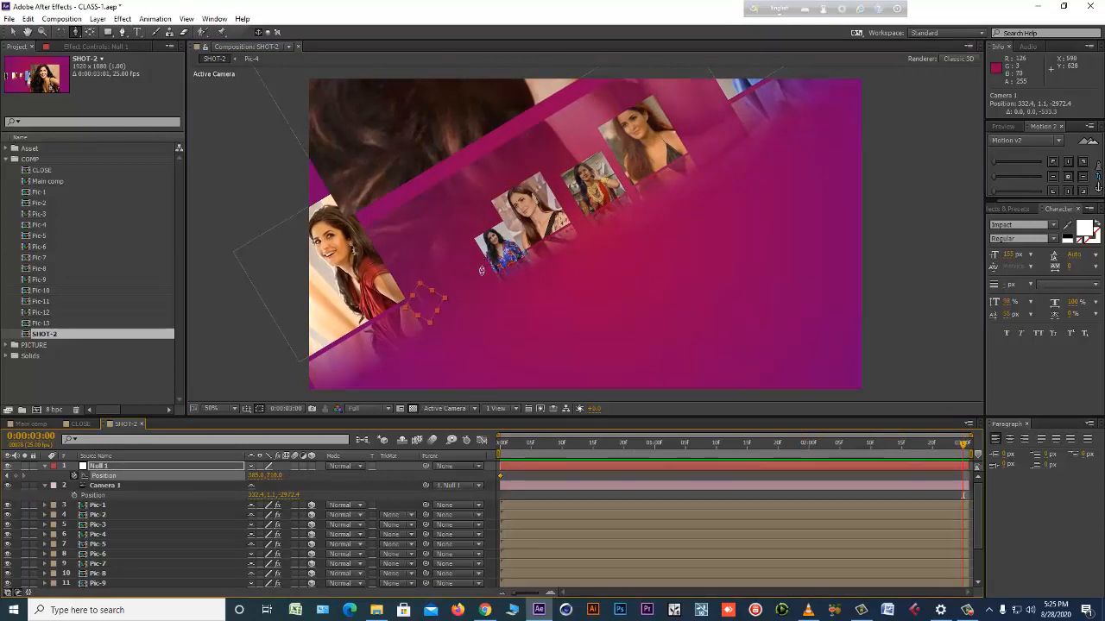
drag(272, 477, 241, 477)
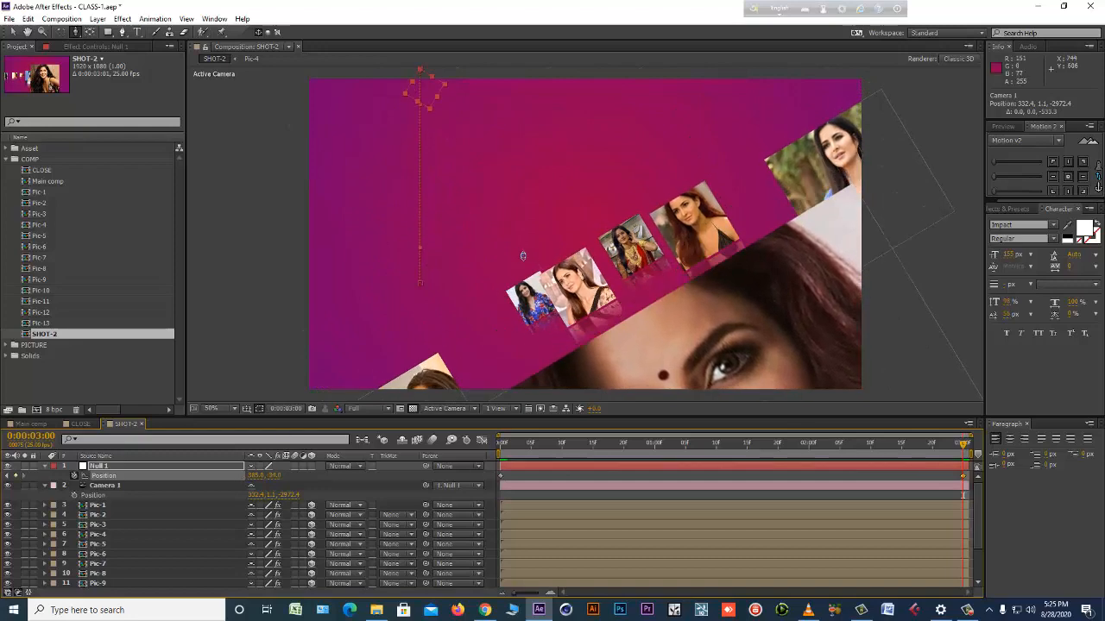
drag(522, 258, 523, 273)
Preview the SHOT-2 camera animation from its first frame.
drag(516, 447, 497, 450)
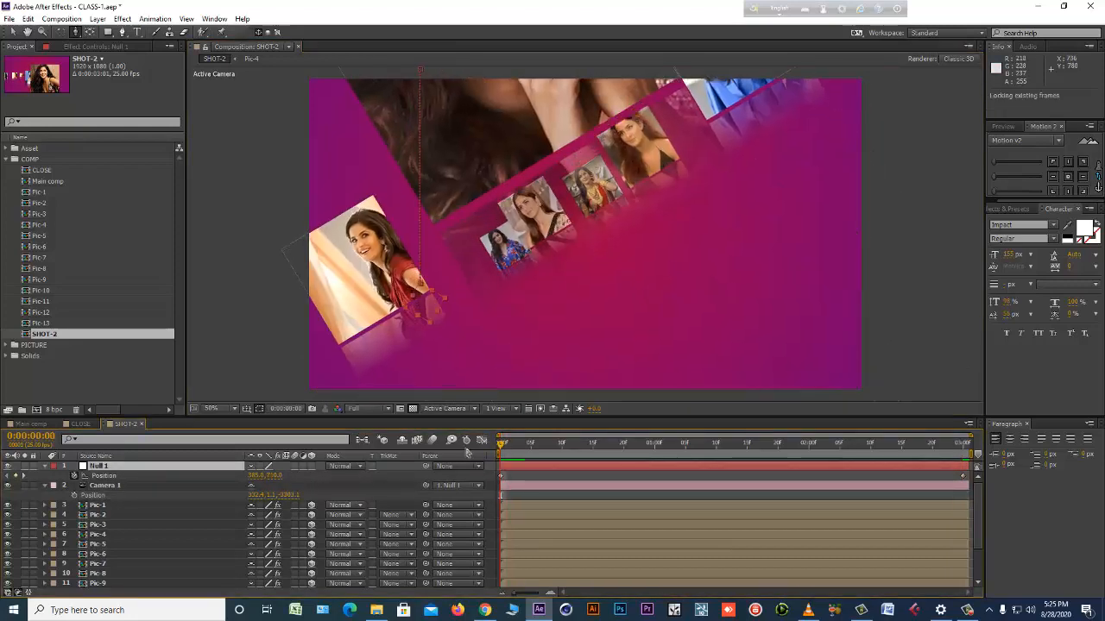
key(space)
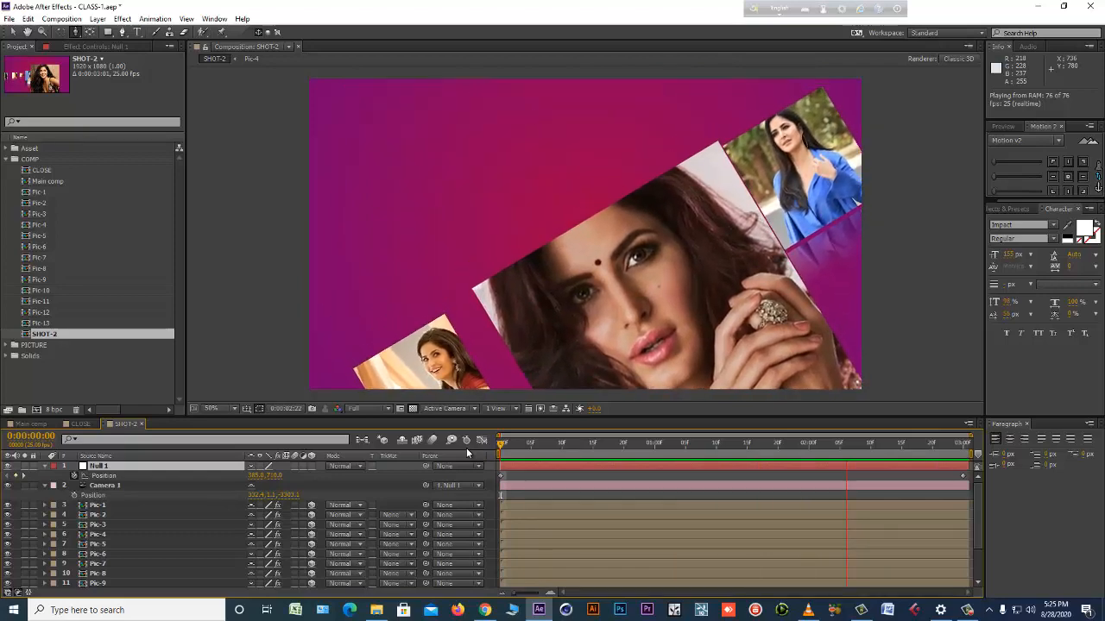
key(space)
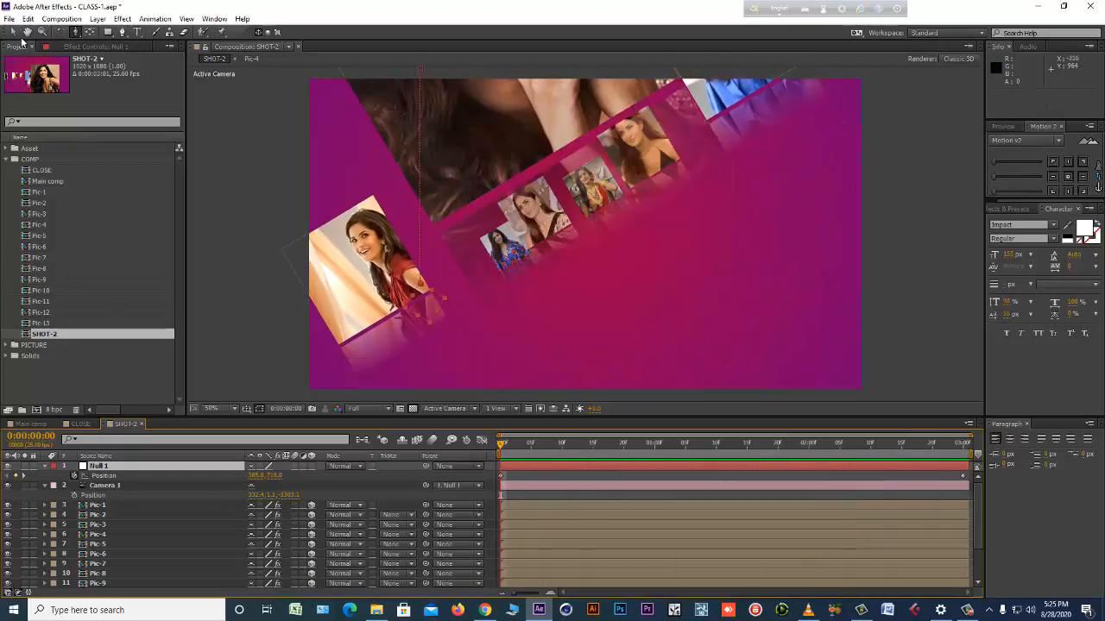
click(655, 502)
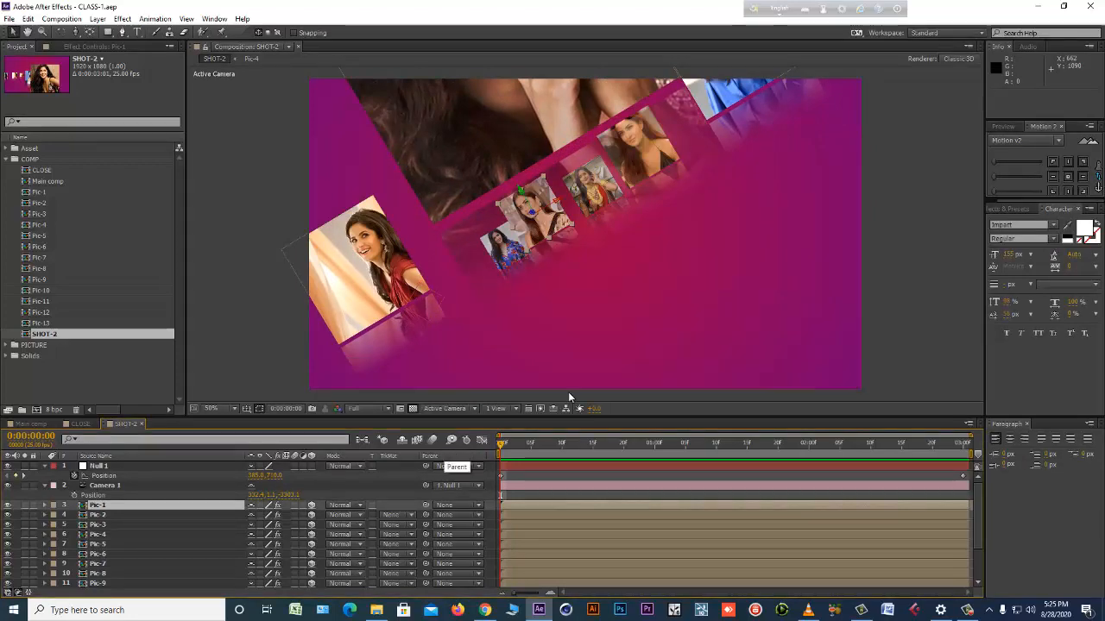
Create a new HDTV 1080 25 composition named RENDER with a duration of 10 seconds.
key(ctrl+n)
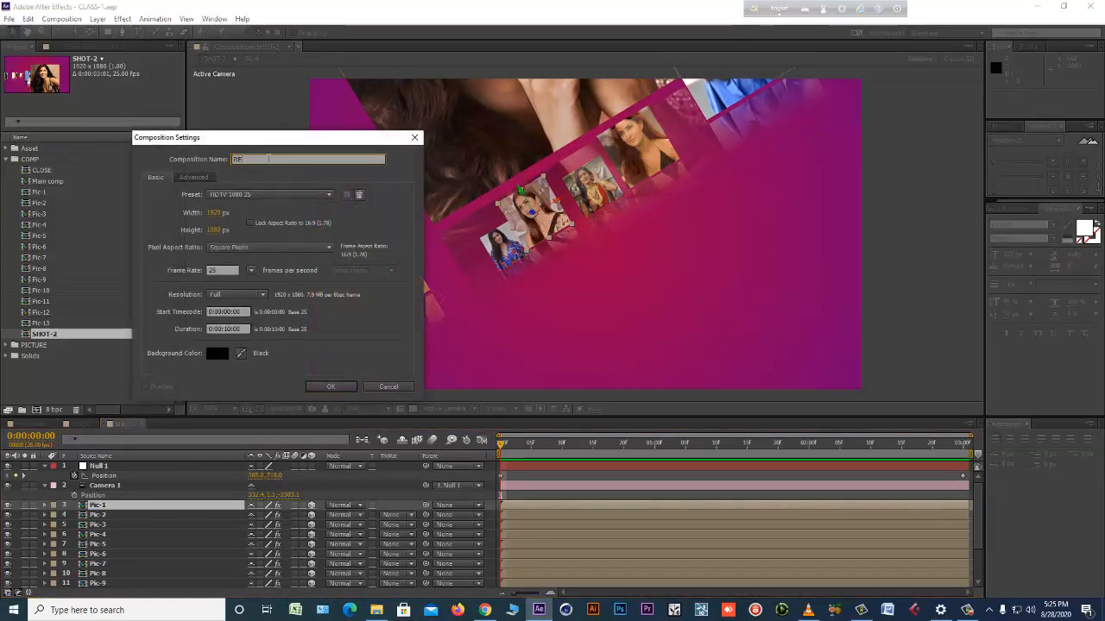
text(RENDER)
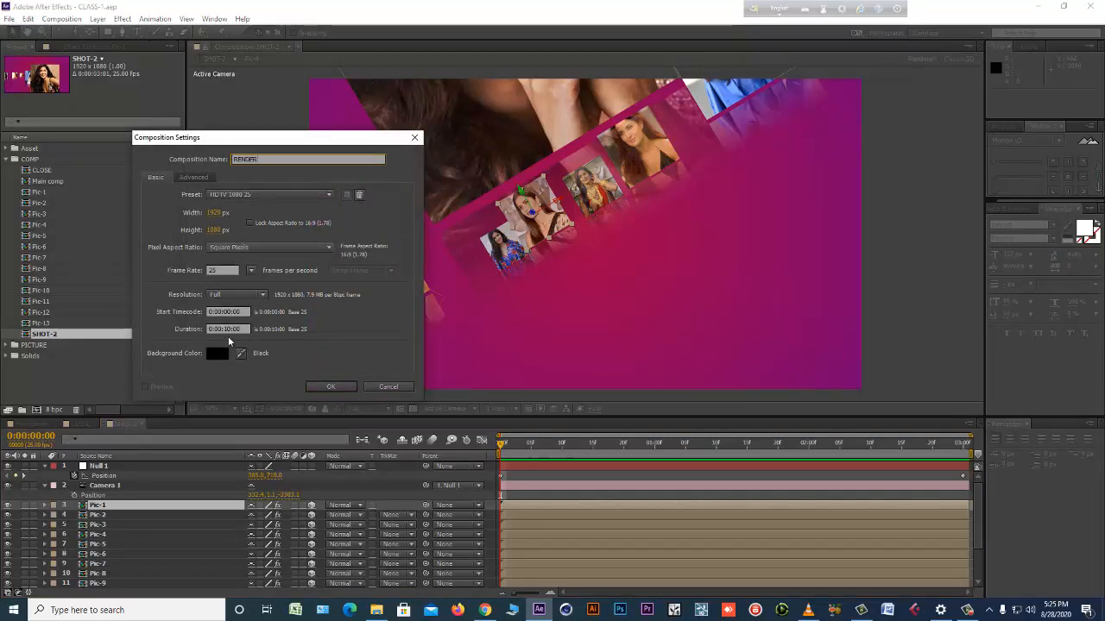
click(333, 386)
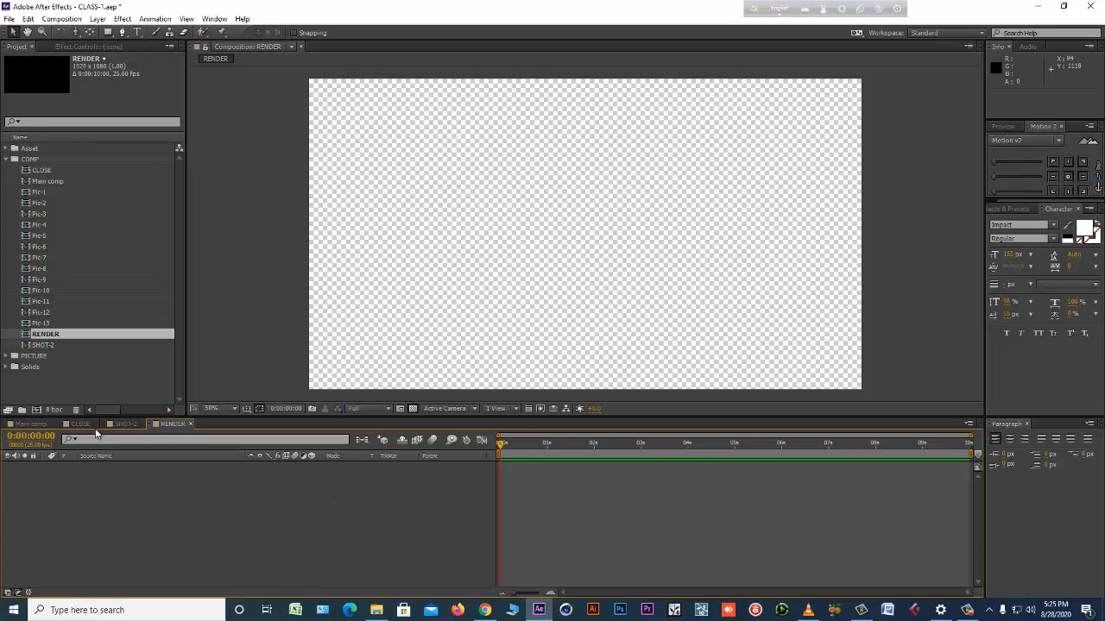
Add the CLOSE, SHOT-2 and Main comp compositions to RENDER, stacked in that order from the uppermost layer.
click(42, 170)
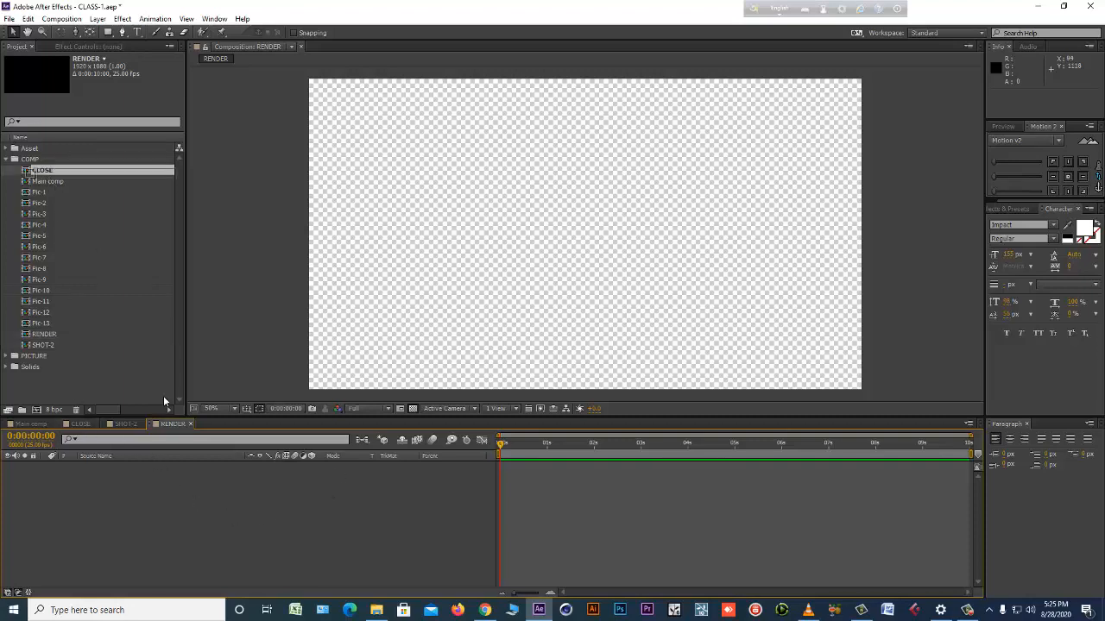
drag(163, 396, 172, 470)
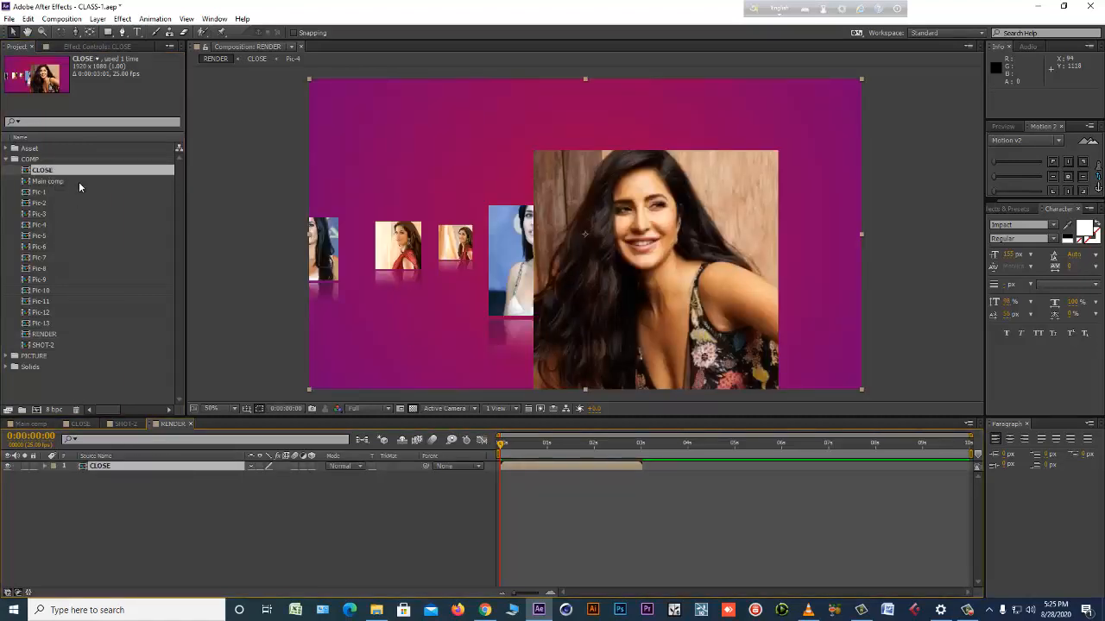
drag(43, 345, 95, 497)
drag(39, 182, 526, 521)
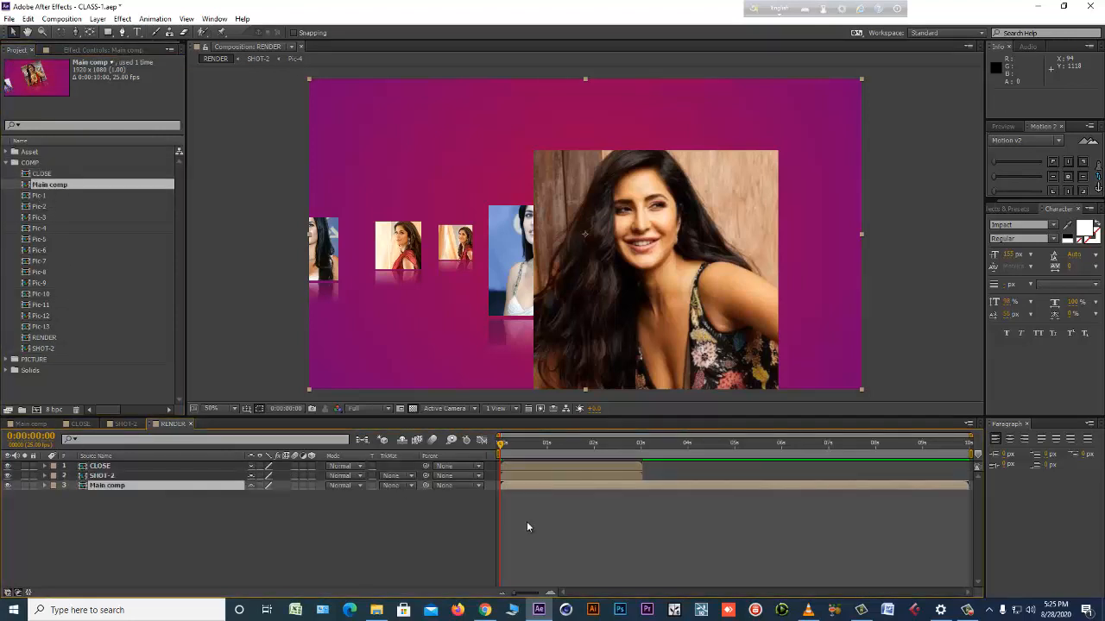
Open Main comp from RENDER and reveal the keyframed properties of Null 1 and Camera 1.
click(626, 467)
double_click(624, 489)
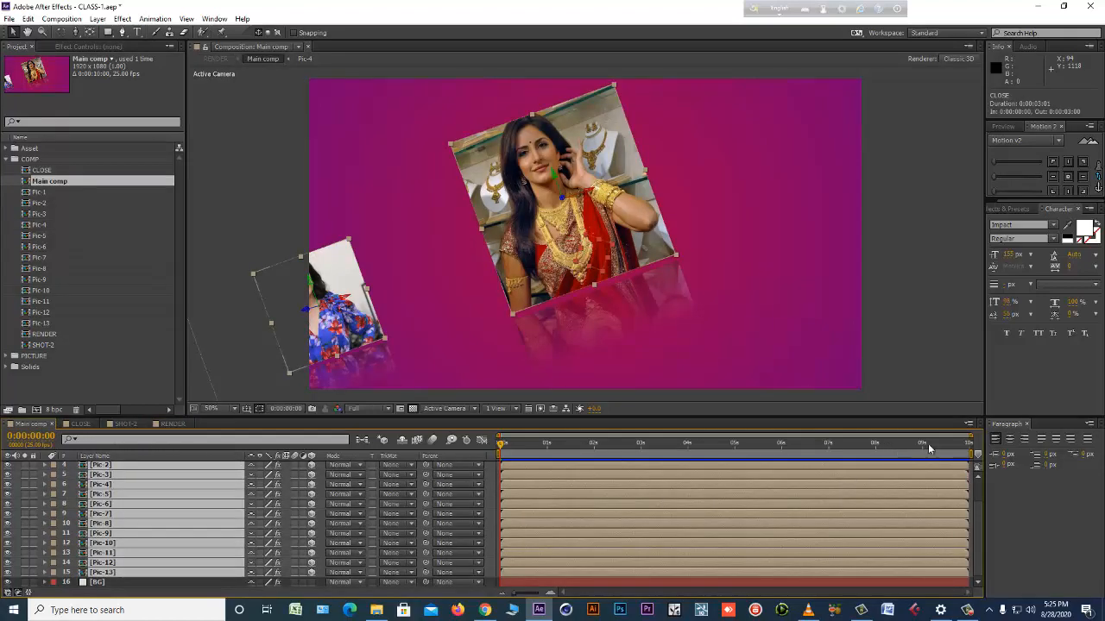
click(733, 582)
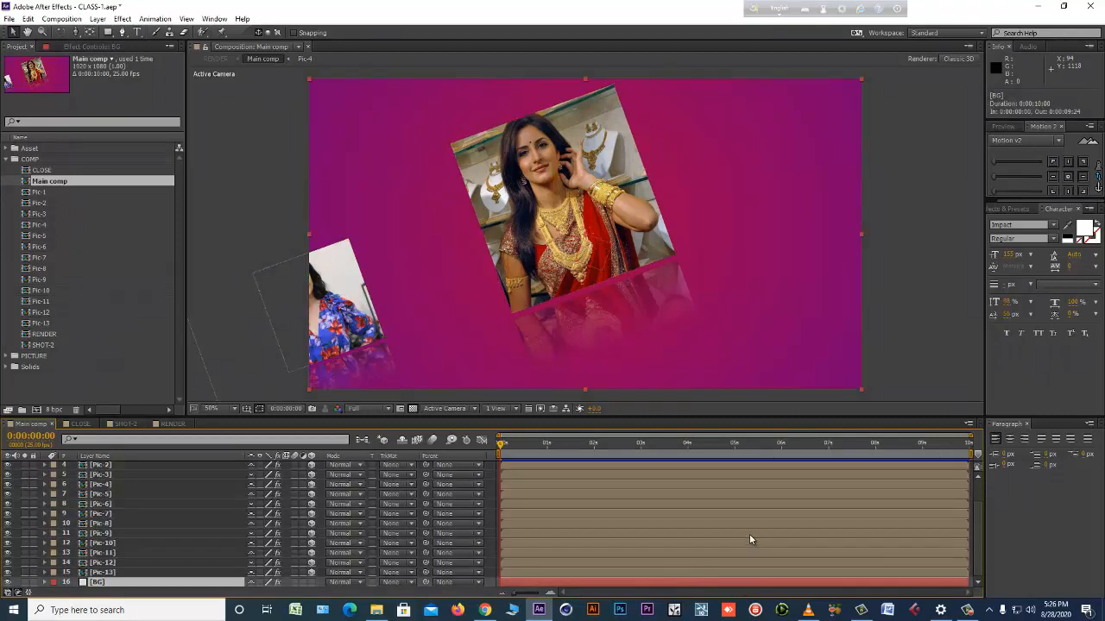
scroll(198, 552, up, 2)
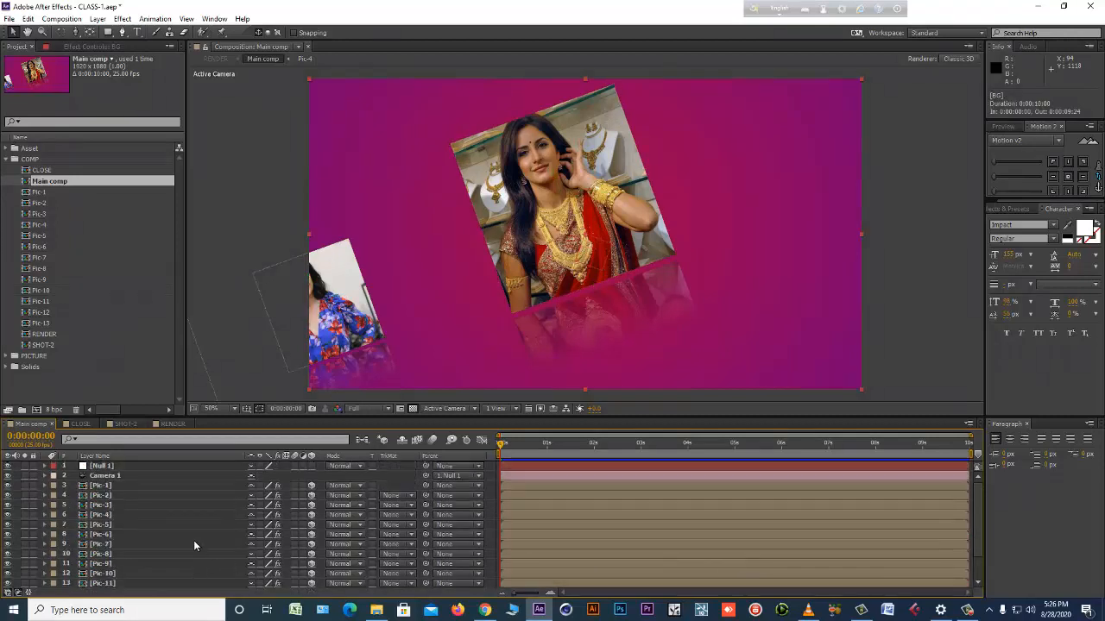
click(158, 458)
click(144, 467)
shift+click(141, 474)
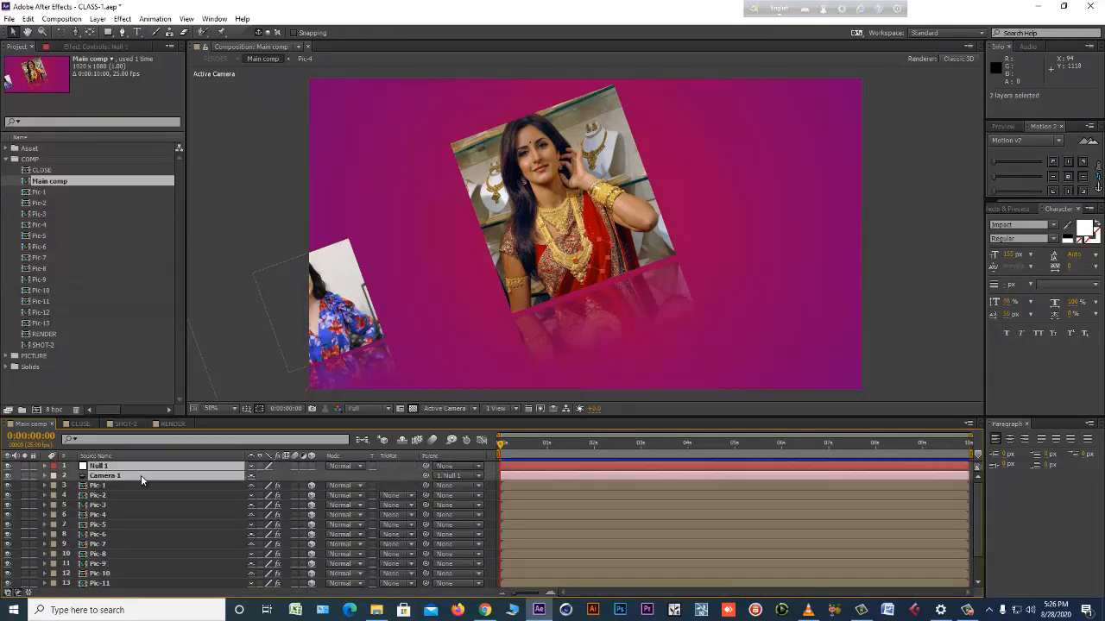
key(u)
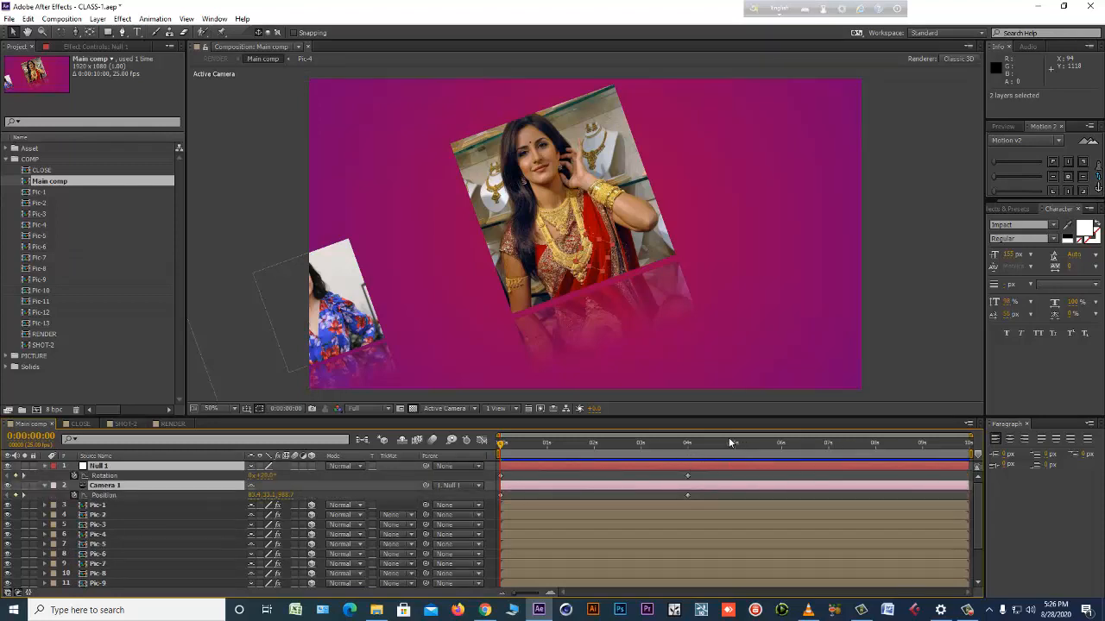
Move the ending Rotation and Position keyframes to 3:01 and end Main comp's work area at 5:00.
drag(729, 442, 924, 445)
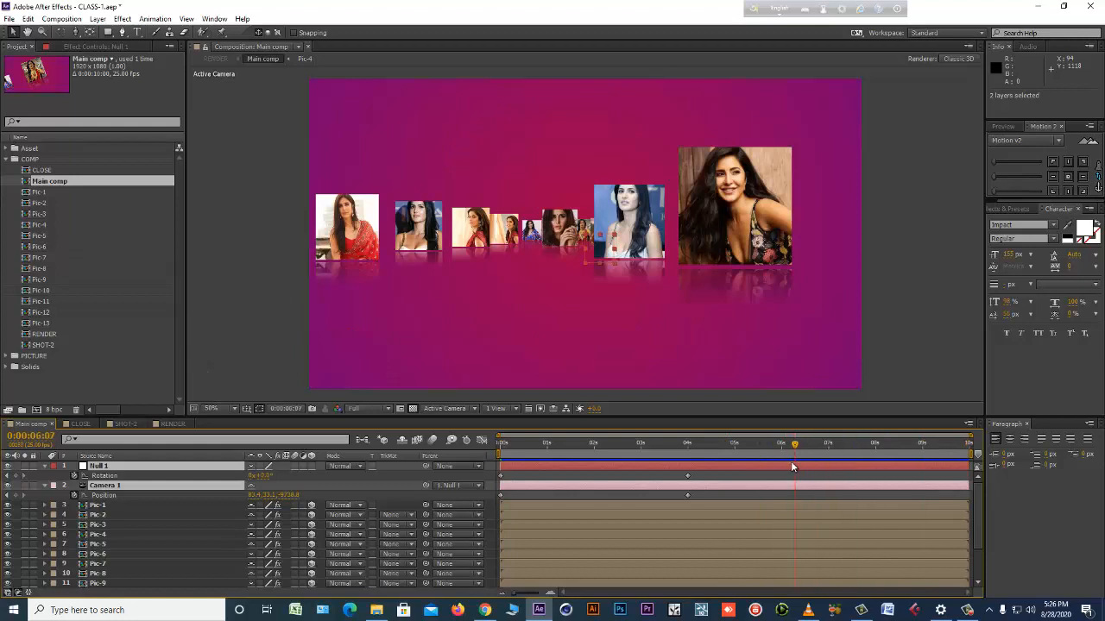
drag(791, 463, 781, 465)
drag(694, 475, 690, 448)
click(734, 453)
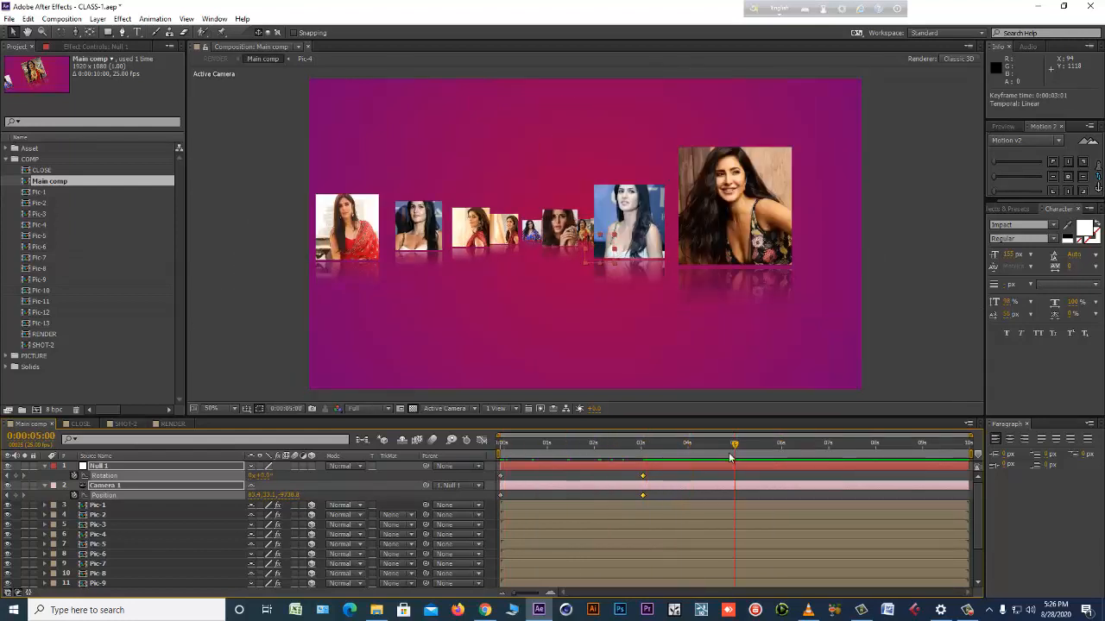
key(n)
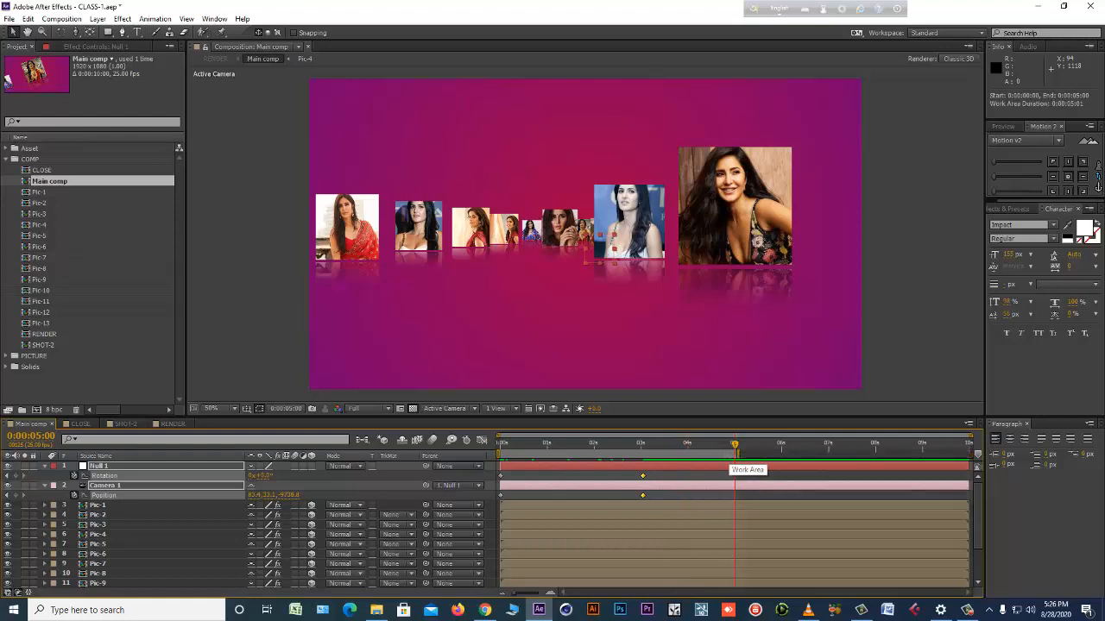
right_click(724, 452)
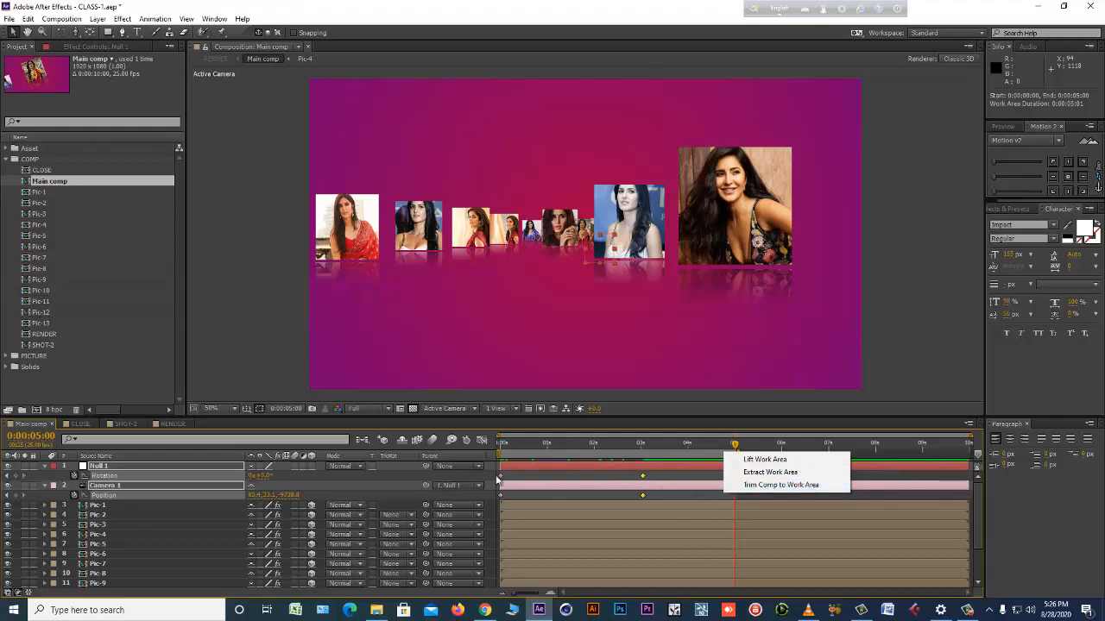
click(412, 465)
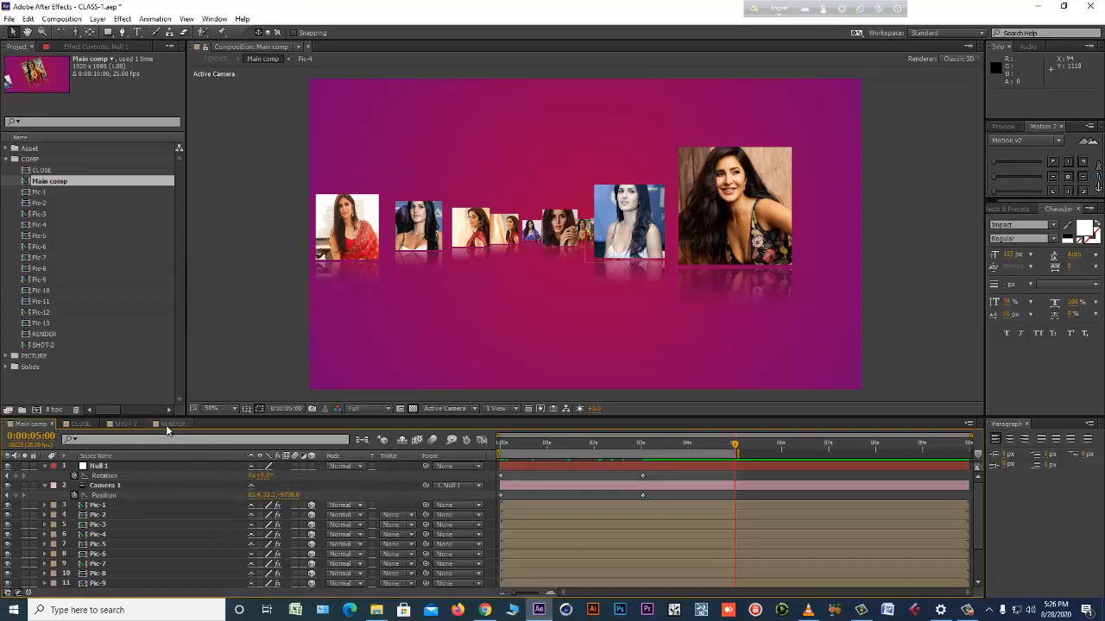
click(169, 425)
click(671, 487)
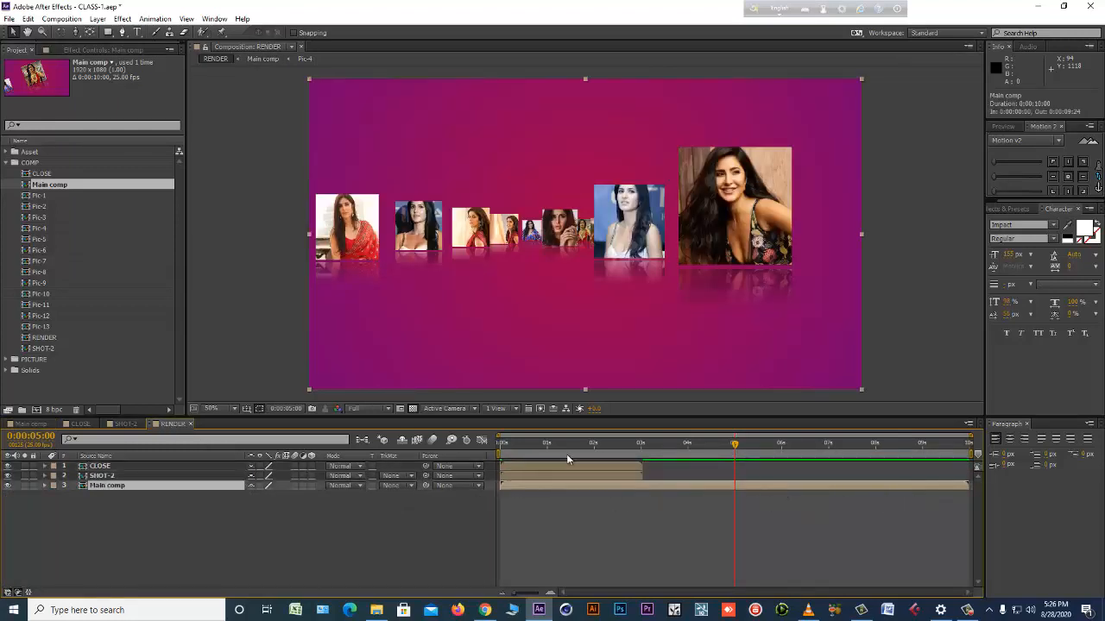
Trim Main comp to its work area.
click(30, 424)
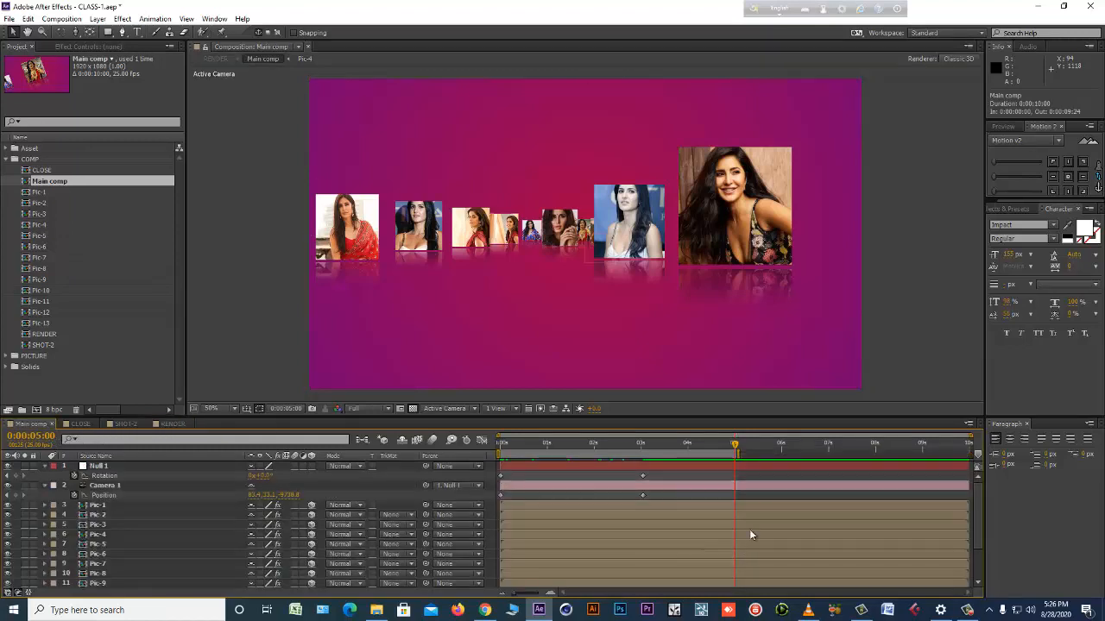
right_click(725, 458)
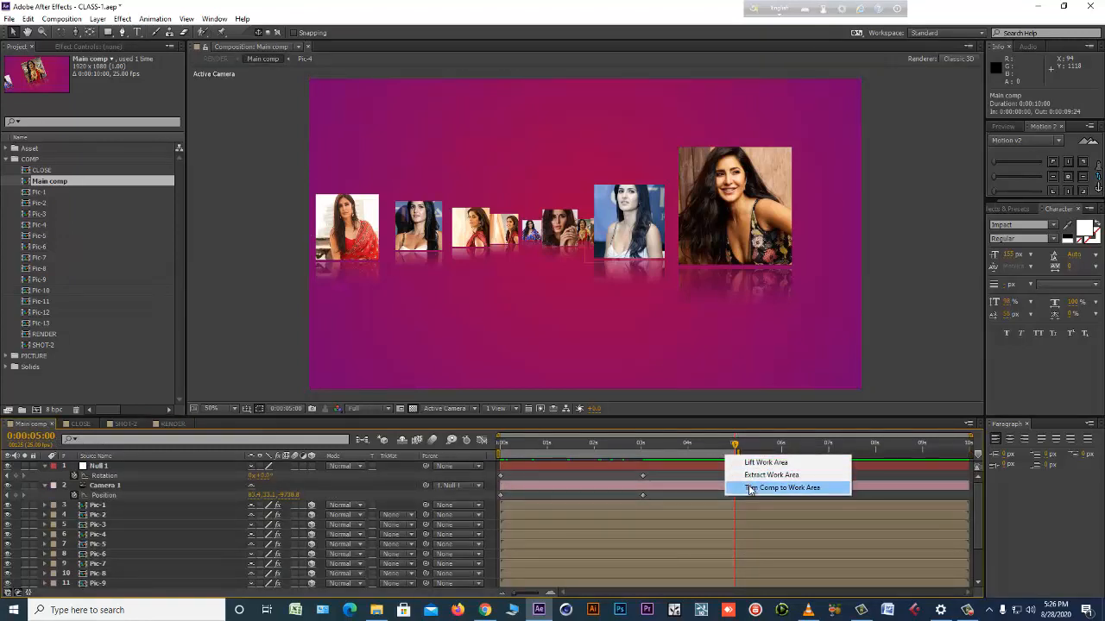
click(748, 486)
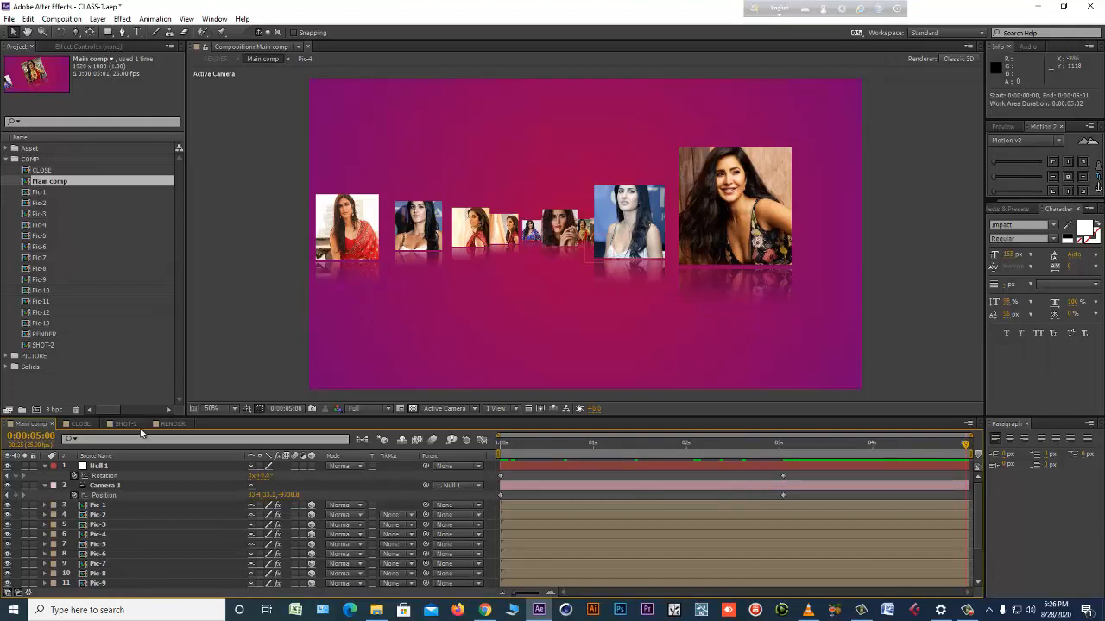
In RENDER, sequence the CLOSE, SHOT-2 and Main comp layers with a 0:00:00:10 overlap and Cross Dissolve Front and Back Layers.
click(170, 424)
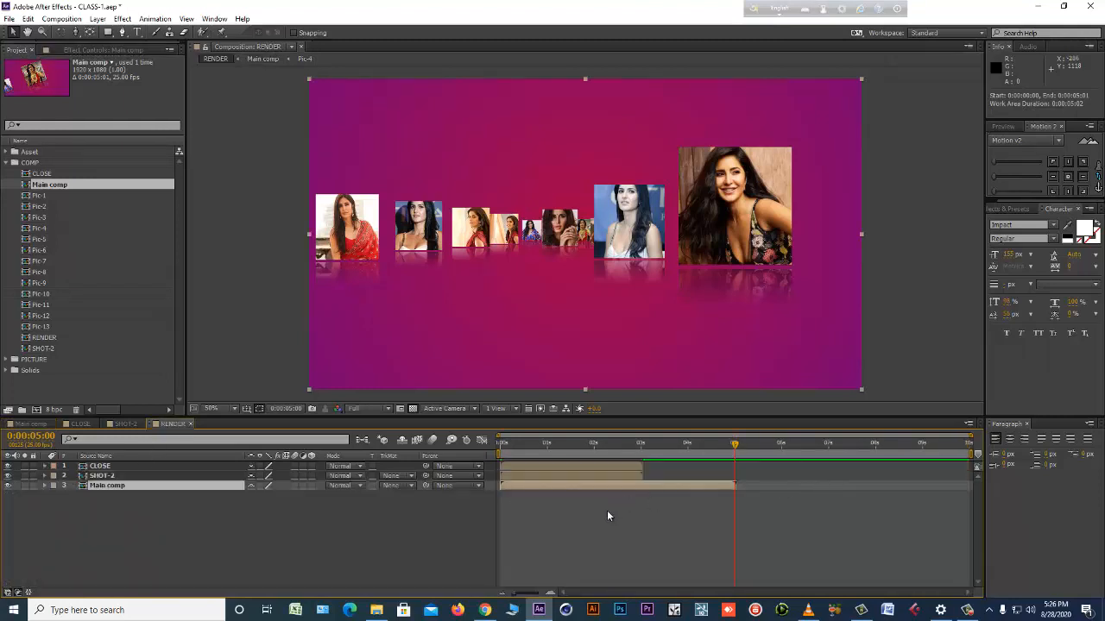
click(523, 467)
shift+click(526, 481)
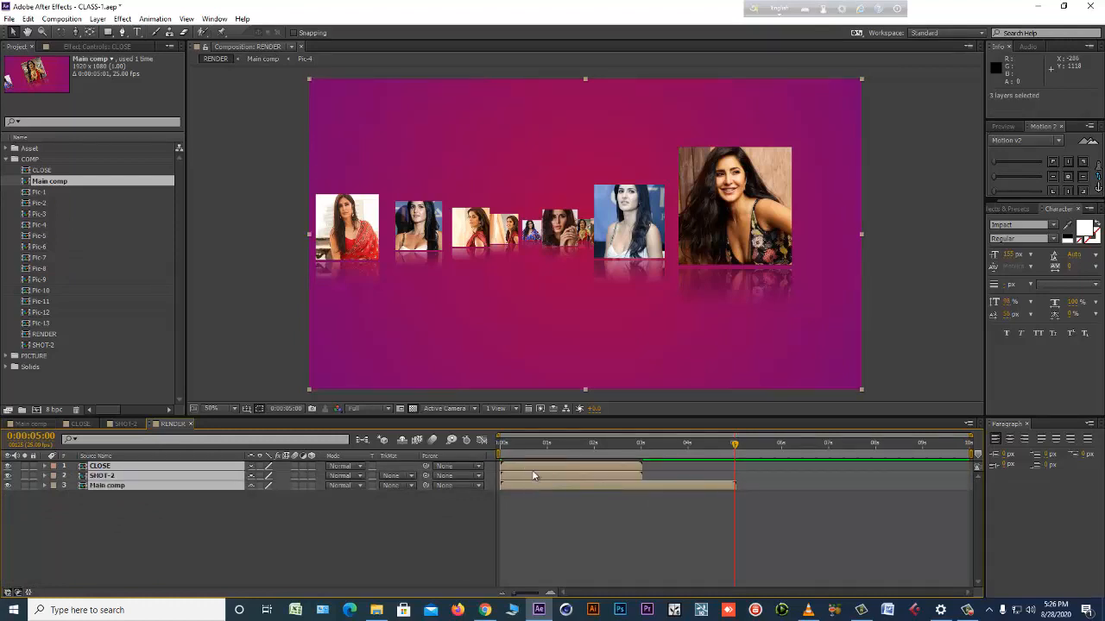
right_click(535, 465)
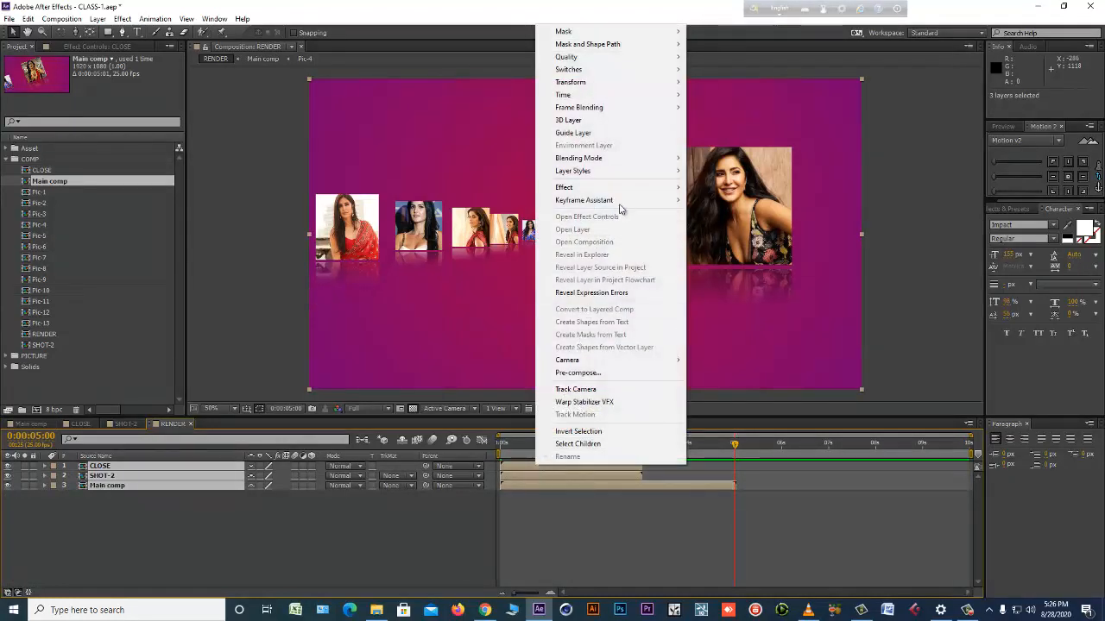
mouse_move(639, 204)
click(730, 289)
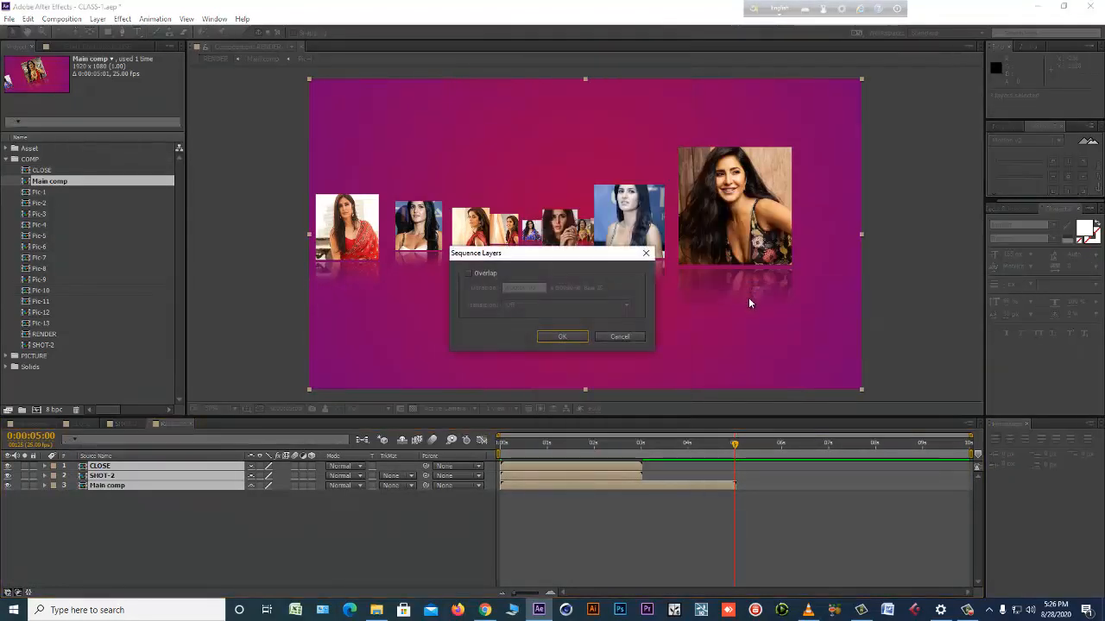
click(469, 273)
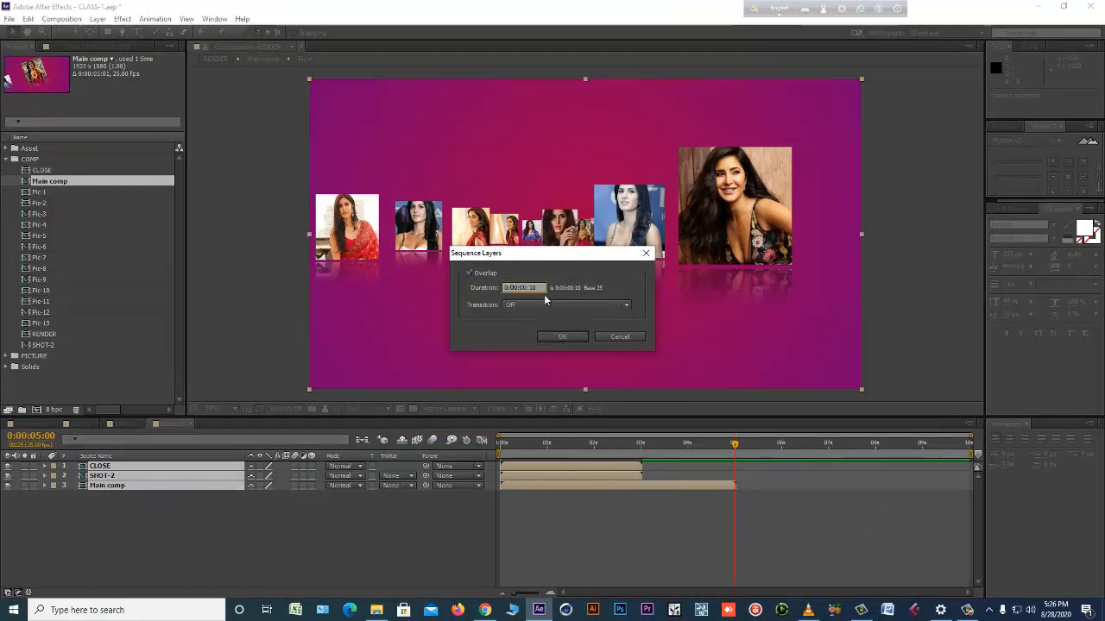
click(545, 304)
click(549, 345)
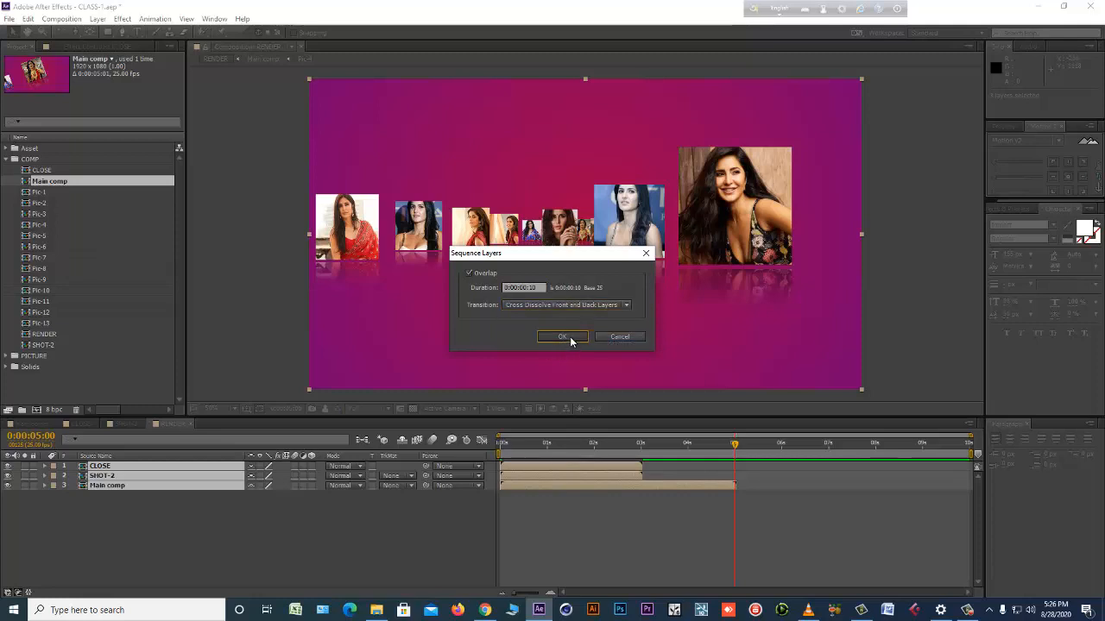
click(562, 336)
click(717, 503)
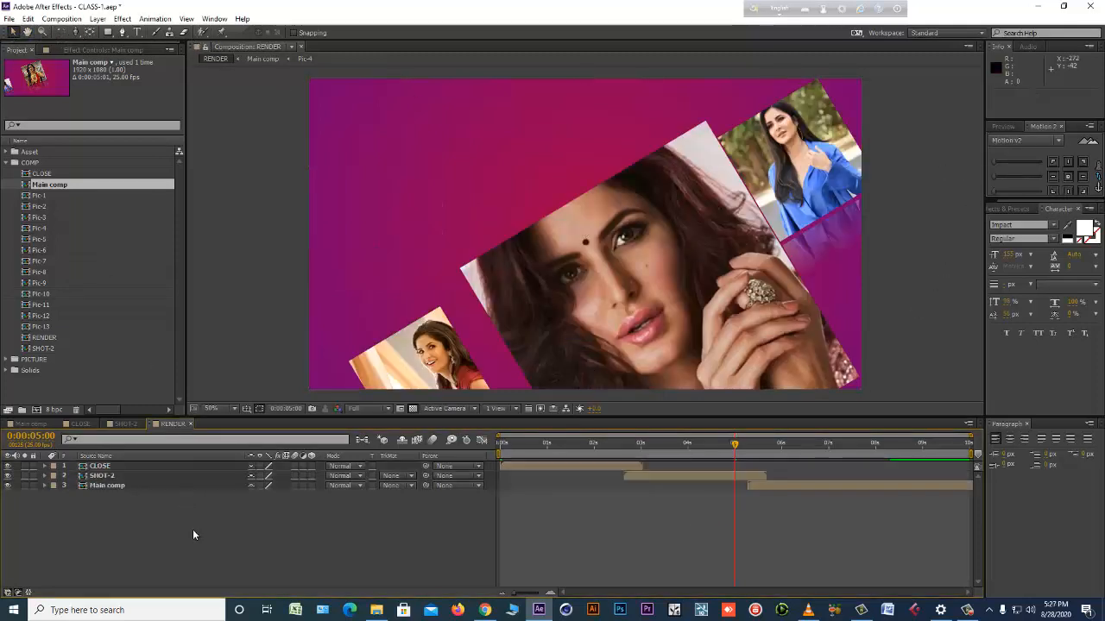
Play a RAM preview of the sequenced RENDER composition to check the cross dissolves.
key(KP_0)
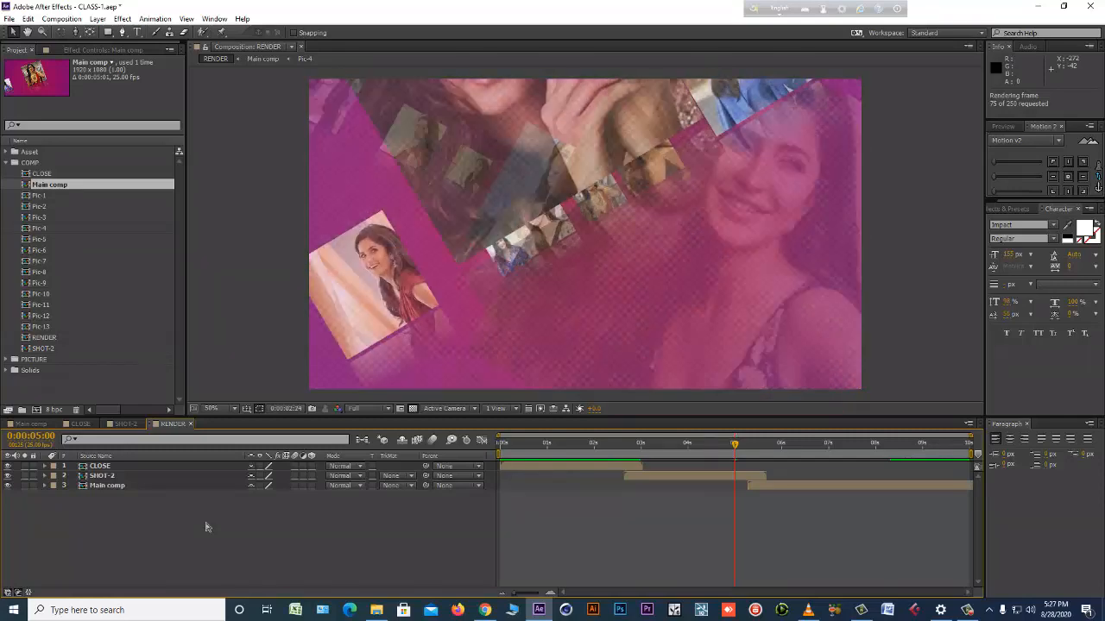
key(Escape)
key(KP_0)
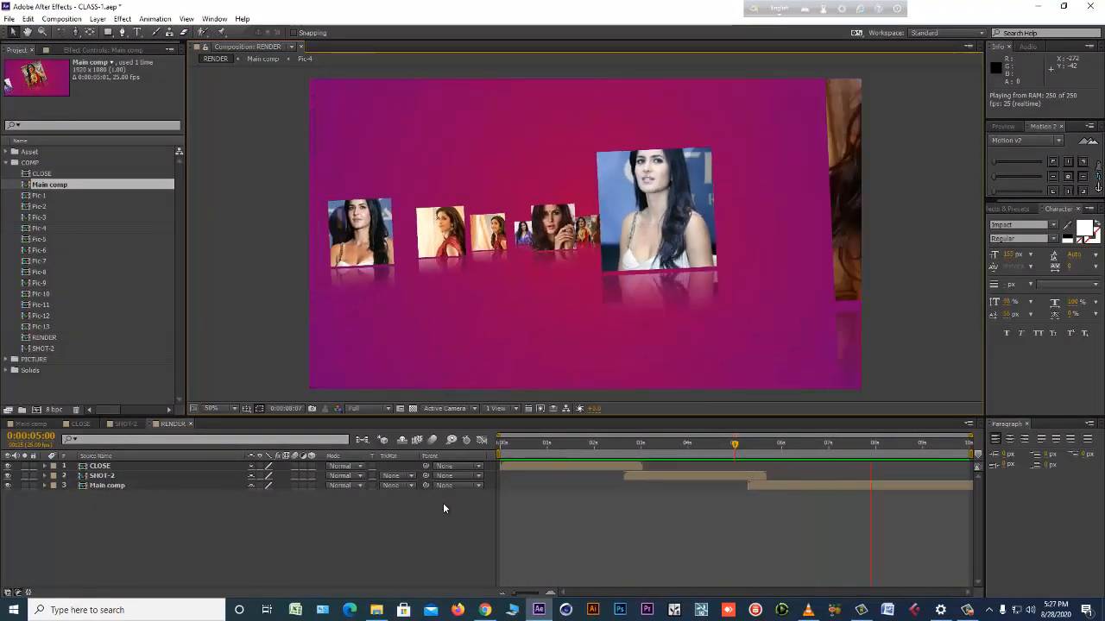
key(space)
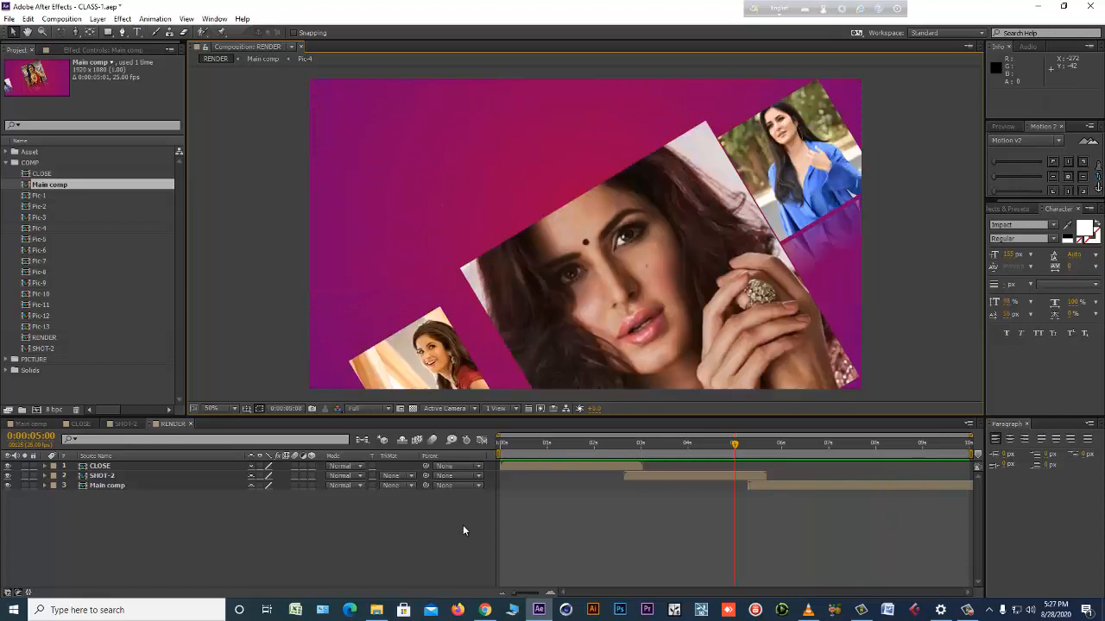
Undo the 10-frame overlapped sequencing of RENDER's three layers.
key(ctrl+z)
click(589, 535)
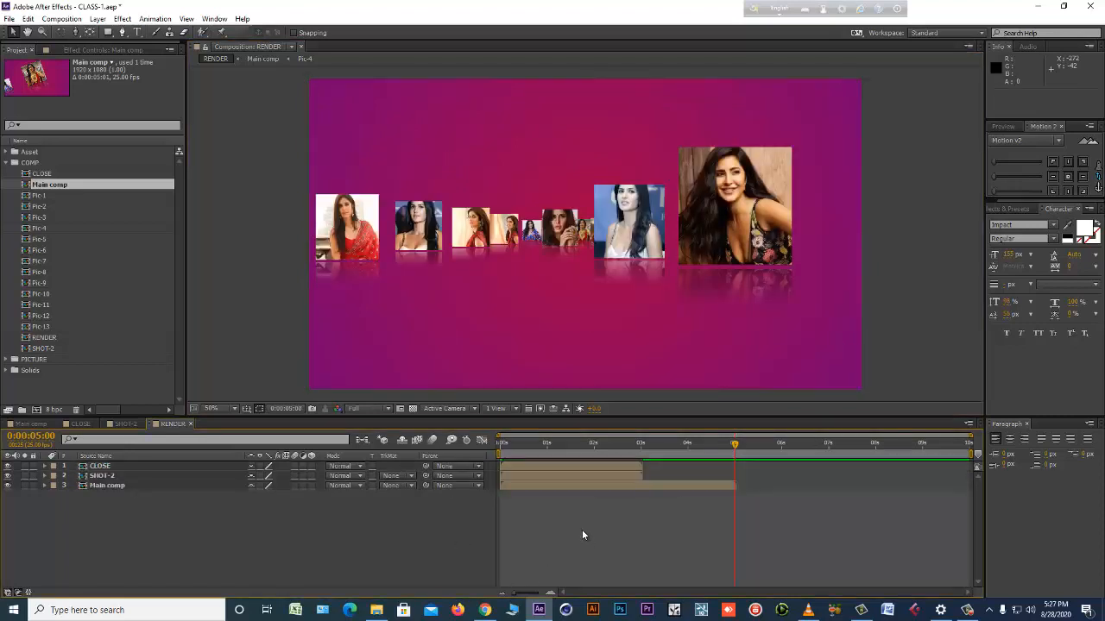
click(147, 468)
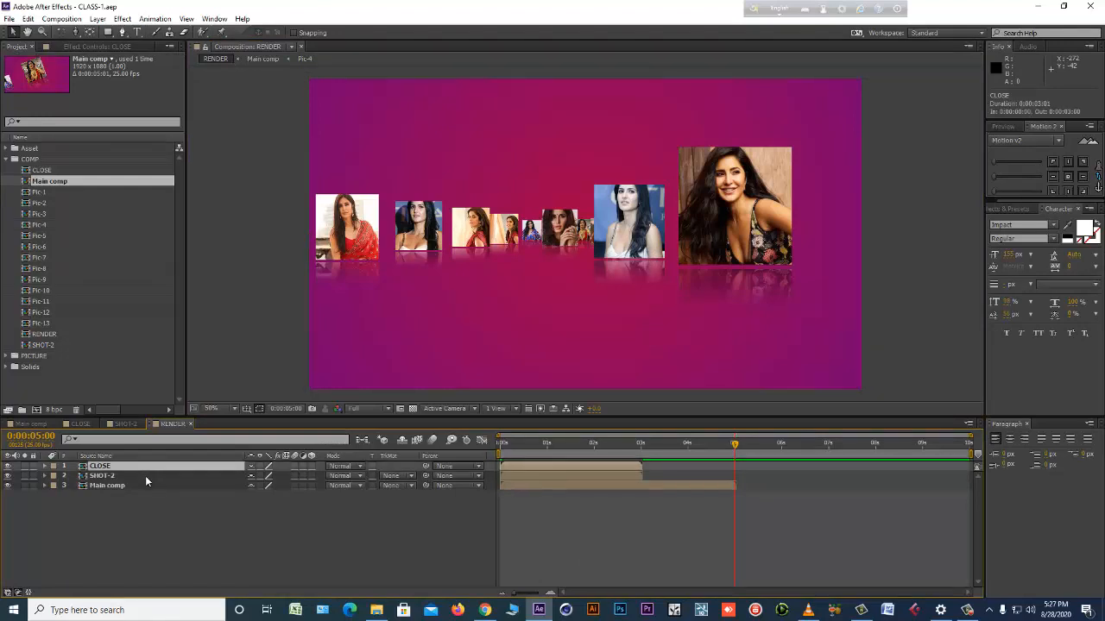
click(144, 485)
shift+click(142, 468)
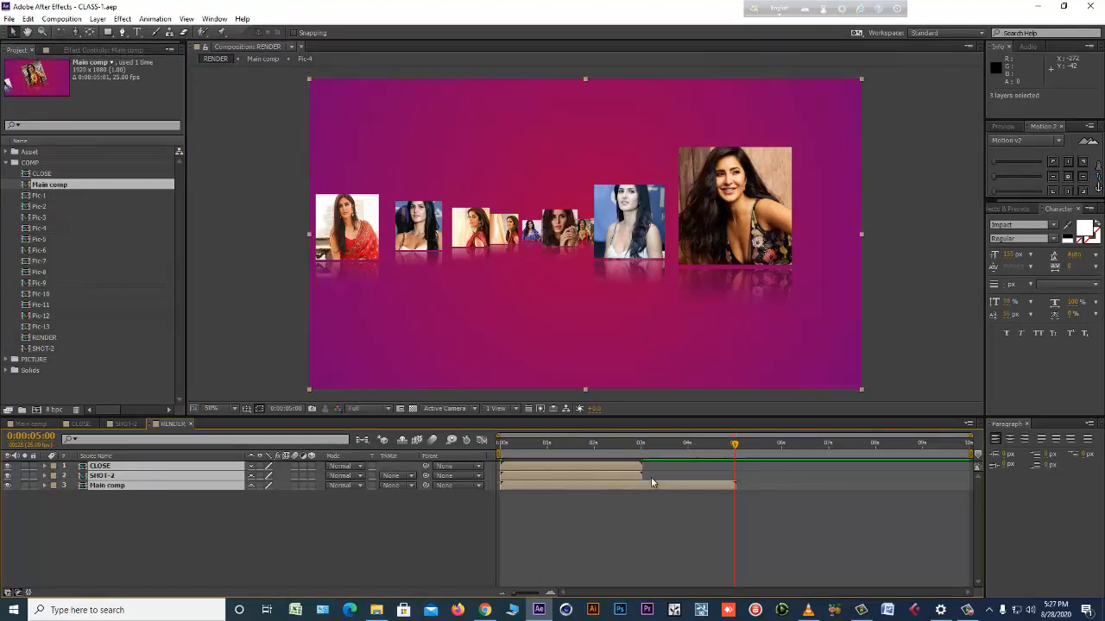
click(569, 523)
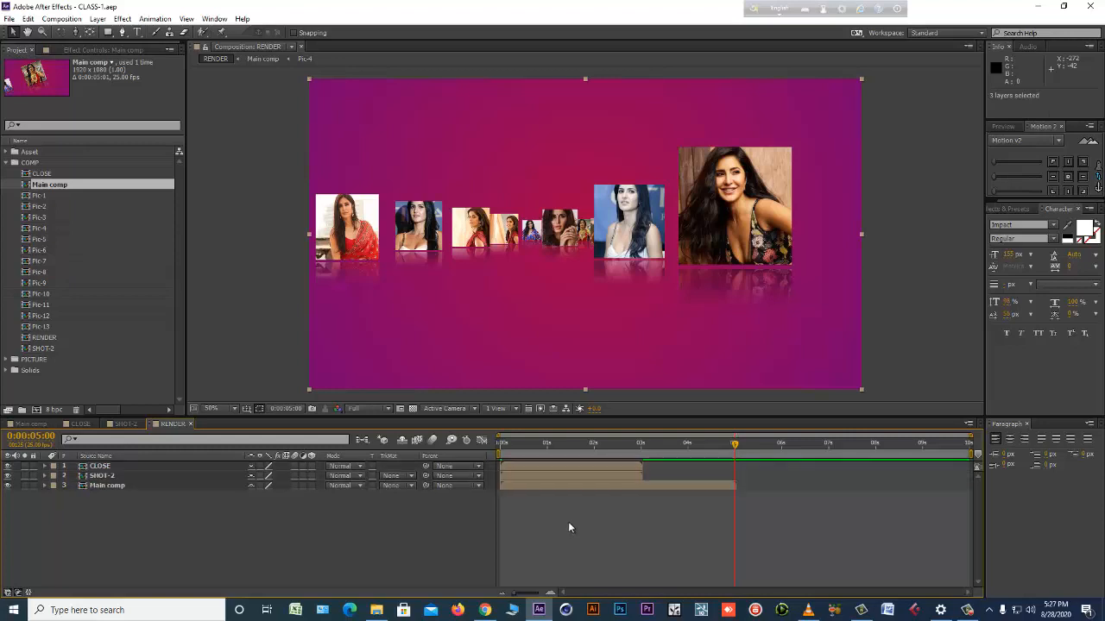
click(123, 457)
Try sequencing CLOSE, SHOT-2 and Main comp end to end with Overlap disabled, and undo that sequencing.
click(513, 466)
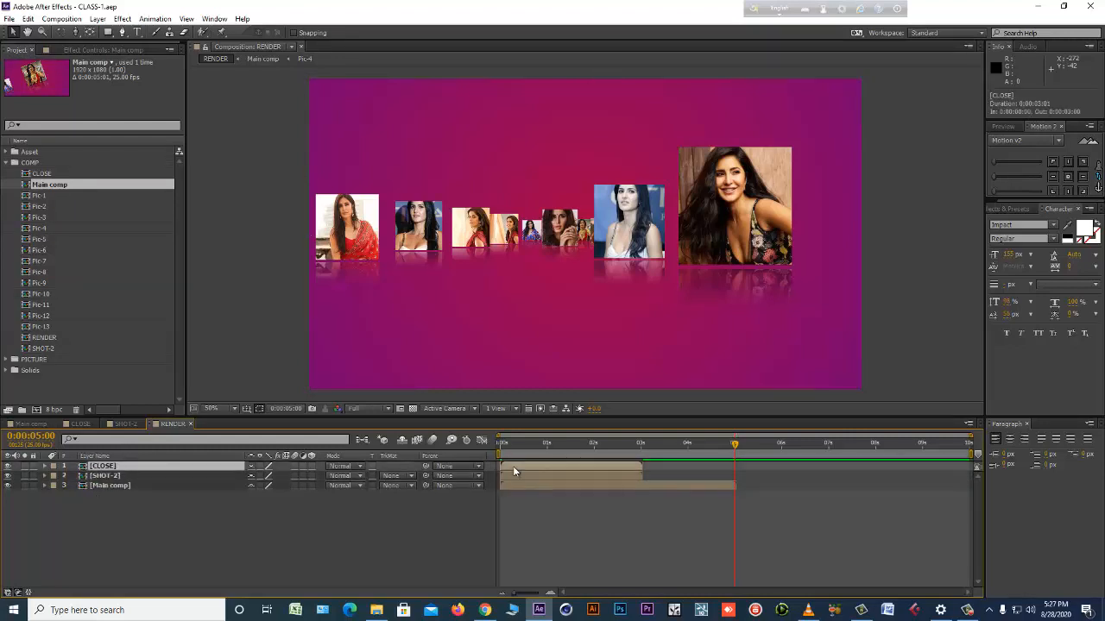
shift+click(515, 487)
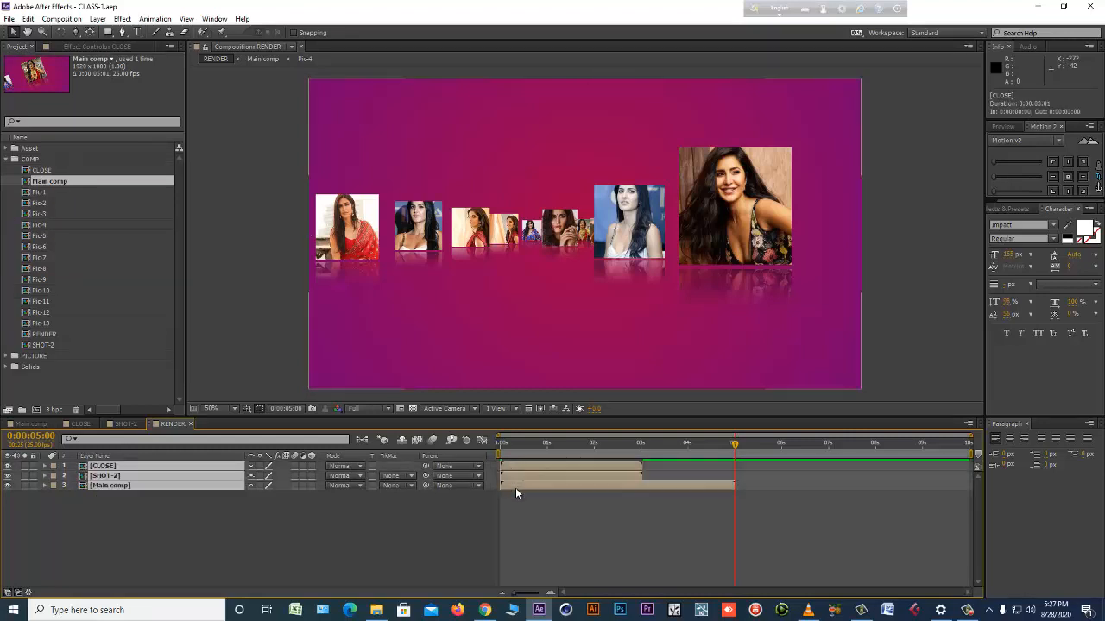
right_click(518, 463)
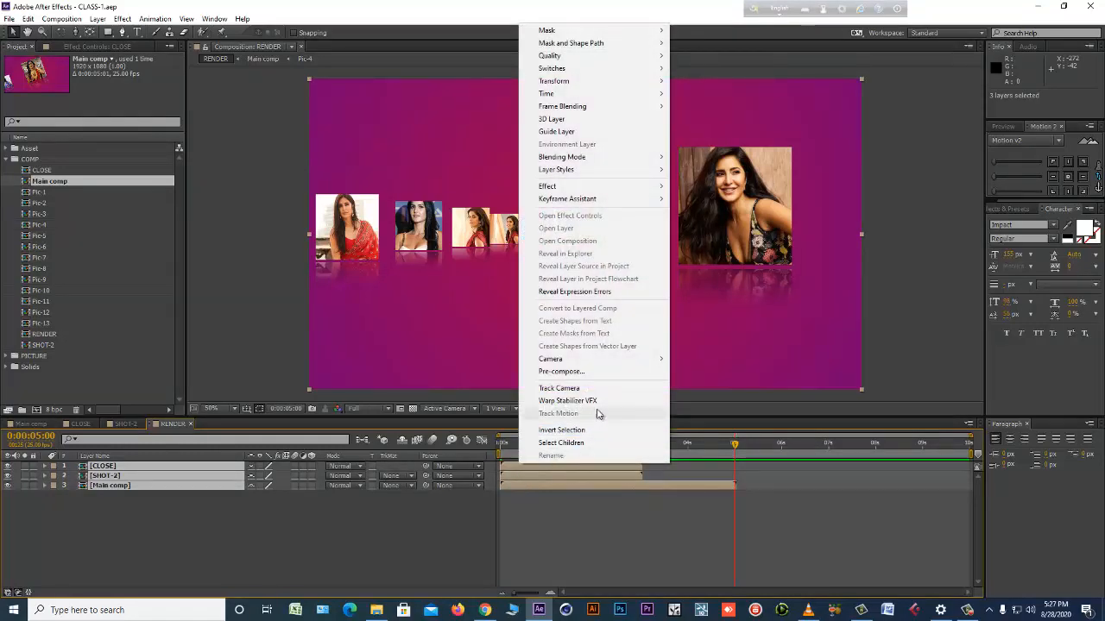
mouse_move(610, 208)
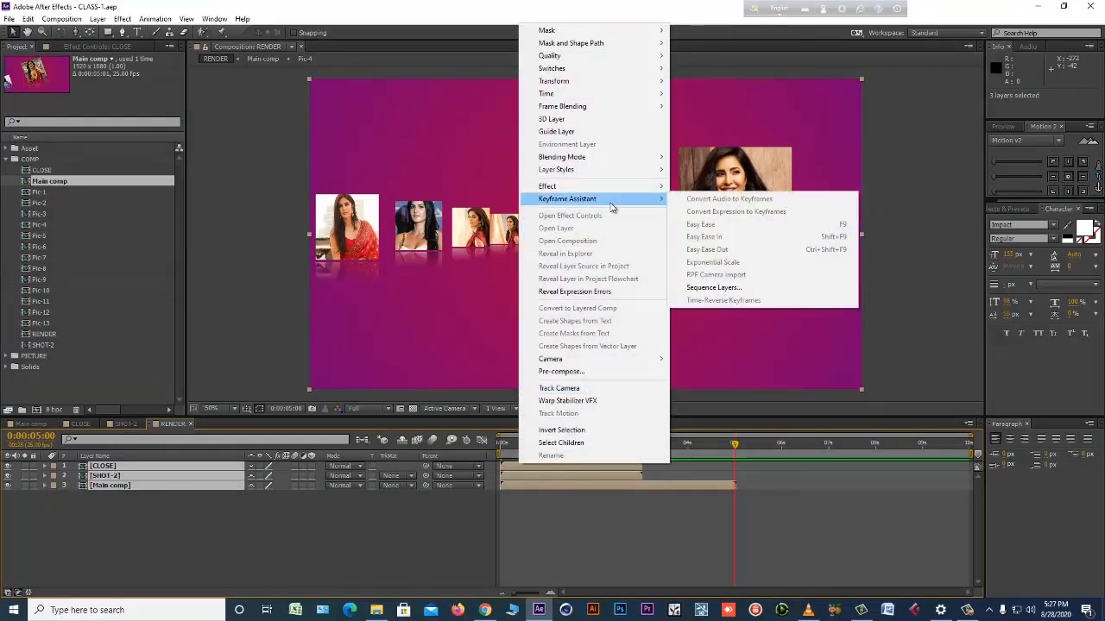
click(738, 286)
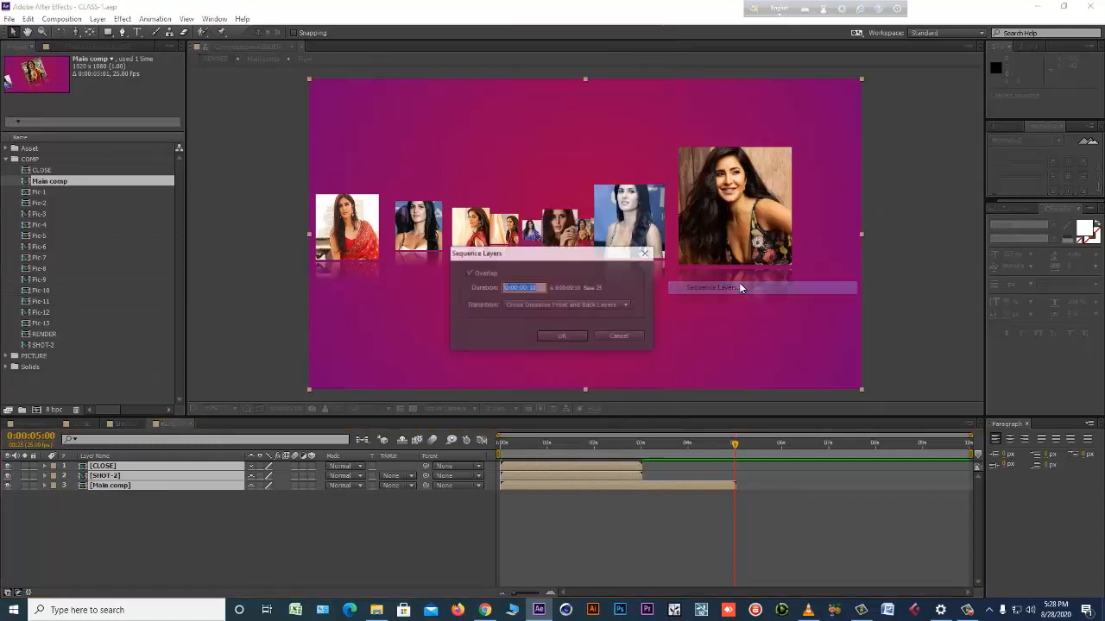
click(477, 275)
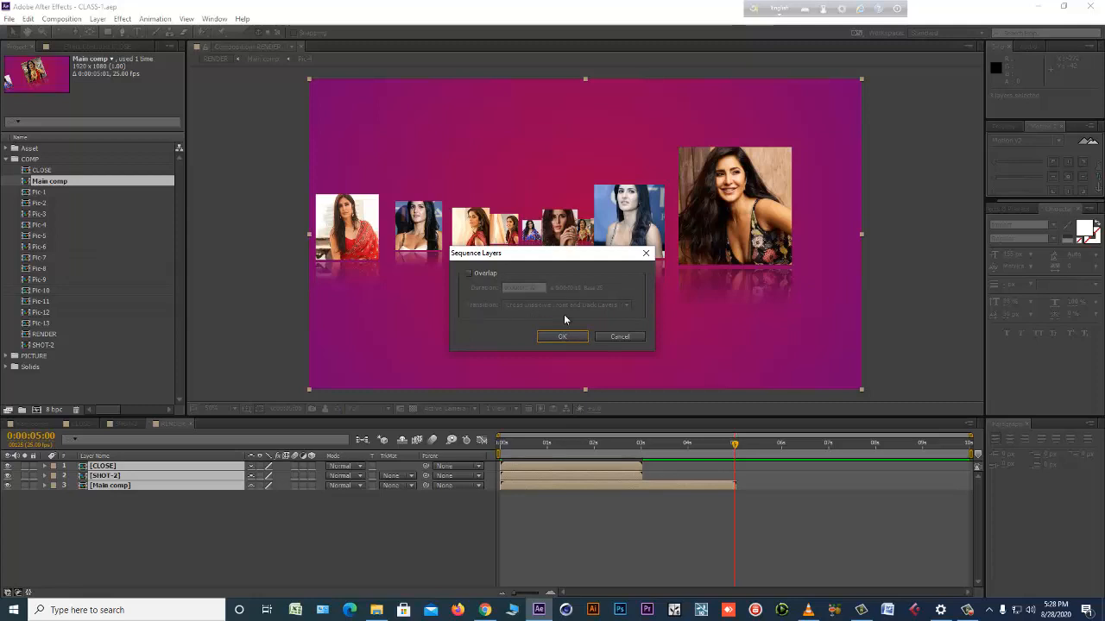
click(562, 338)
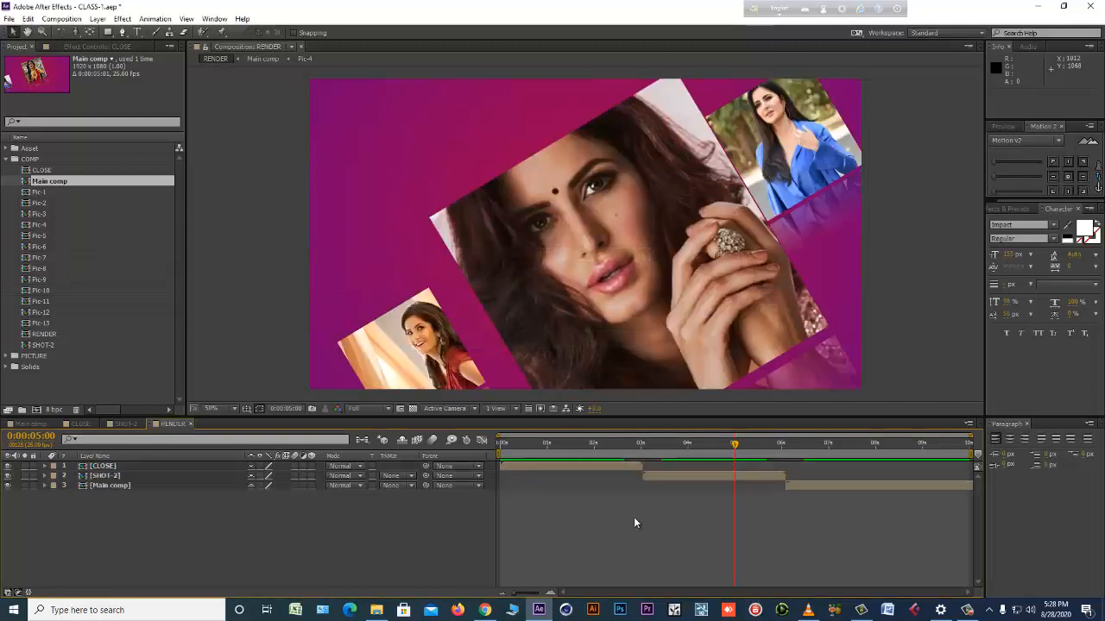
key(ctrl+z)
Sequence the three RENDER layers with a 0:00:00:15 overlap and Cross Dissolve Front and Back Layers, and preview the composition.
right_click(552, 466)
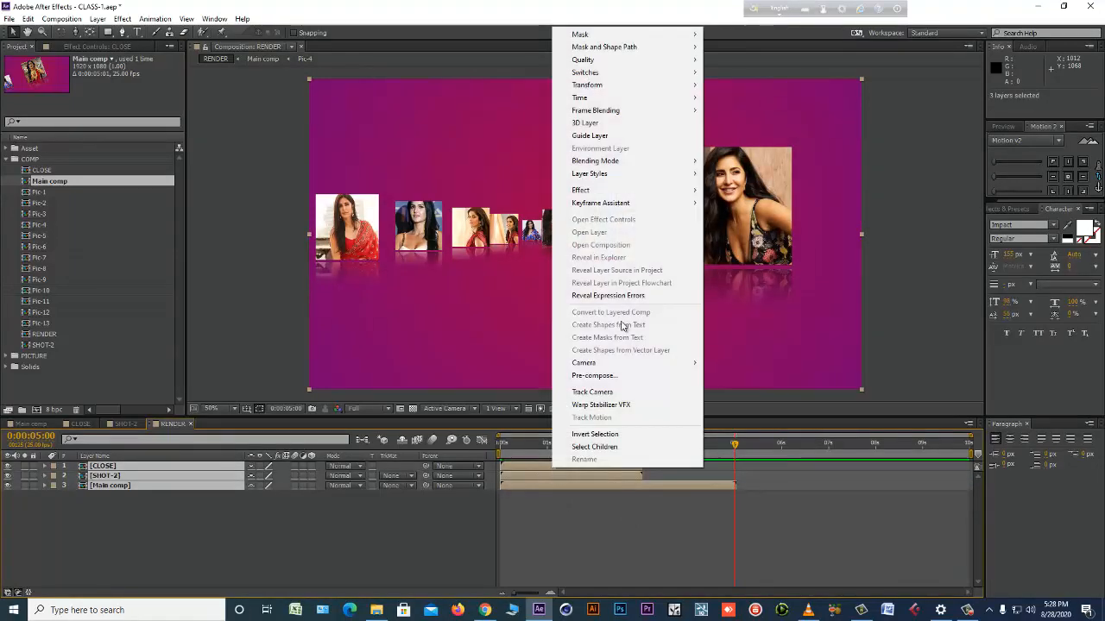
mouse_move(630, 202)
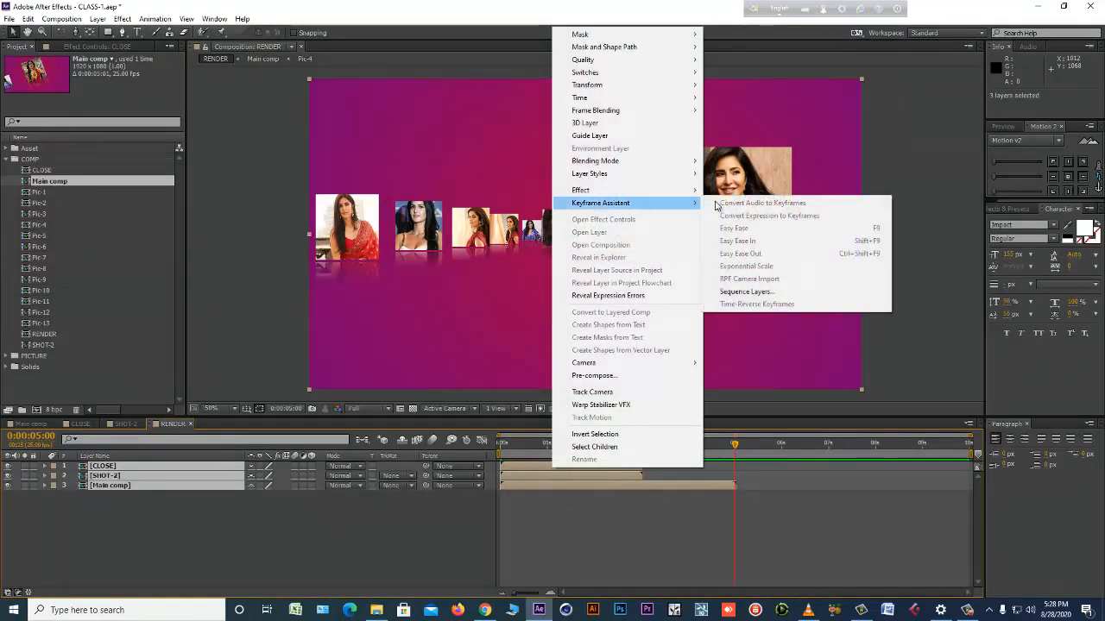
click(746, 291)
click(468, 274)
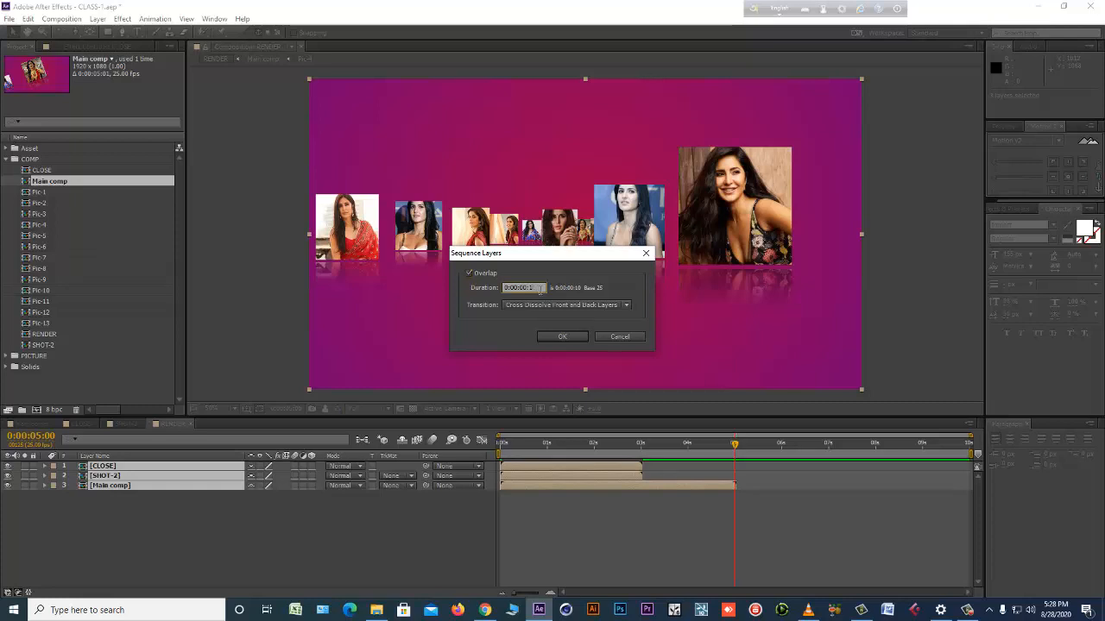
click(526, 305)
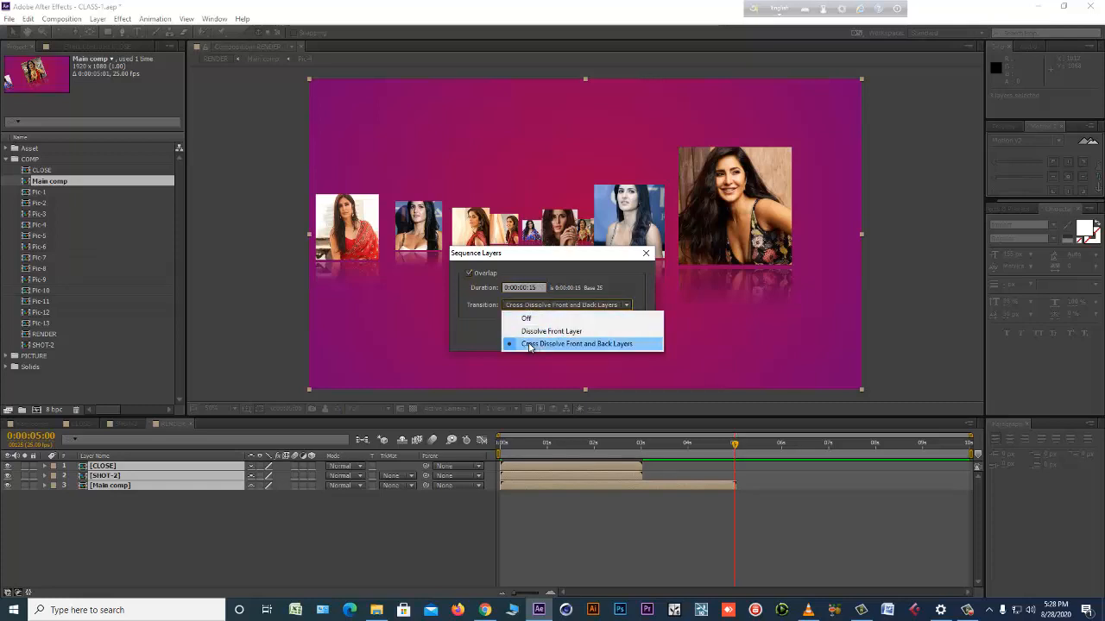
click(585, 345)
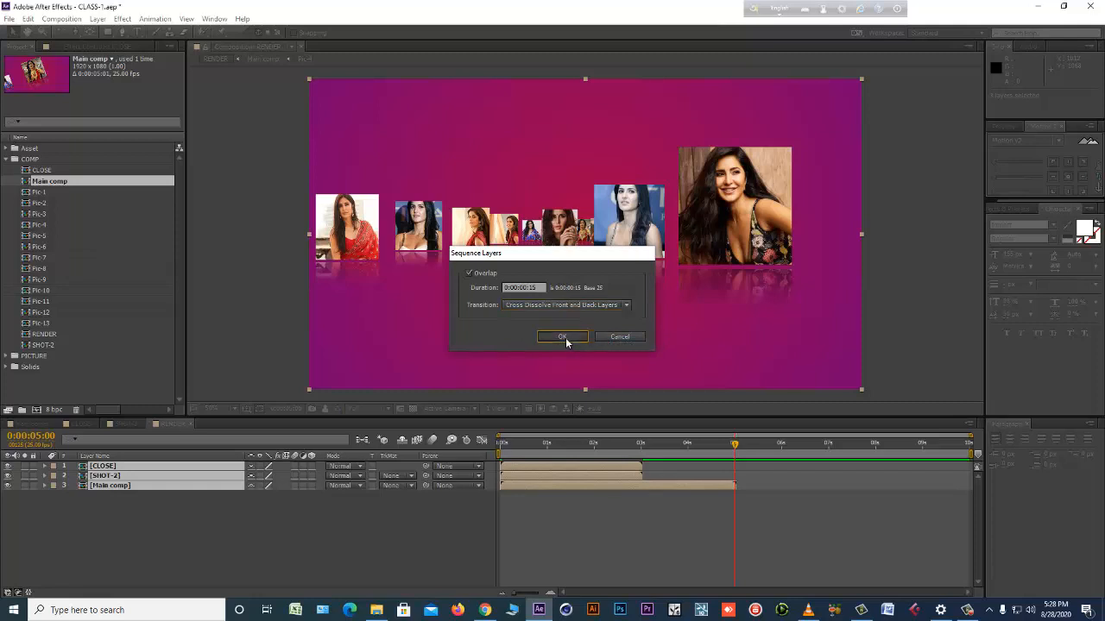
click(563, 337)
click(588, 545)
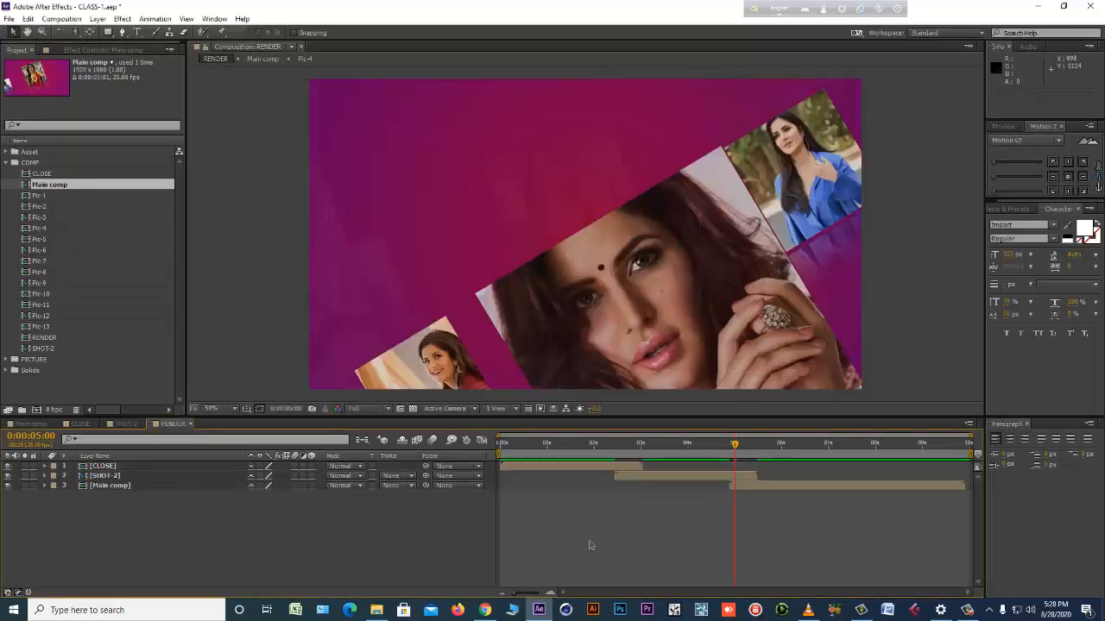
key(space)
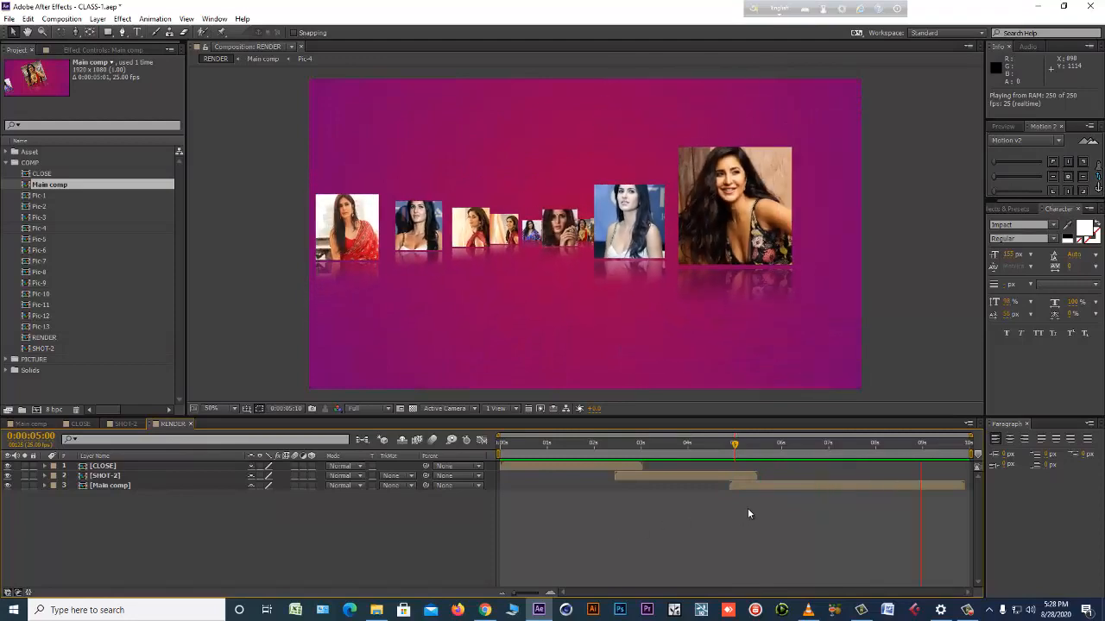
Open Main comp from RENDER, go to 5:00 and select Null 1.
double_click(882, 485)
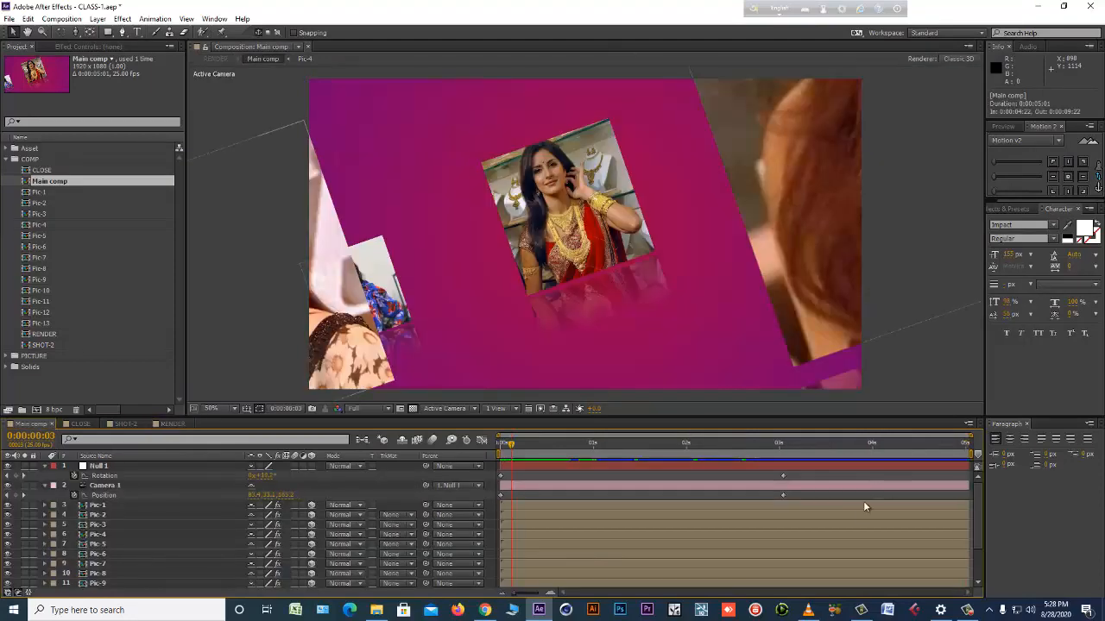
drag(763, 450, 872, 447)
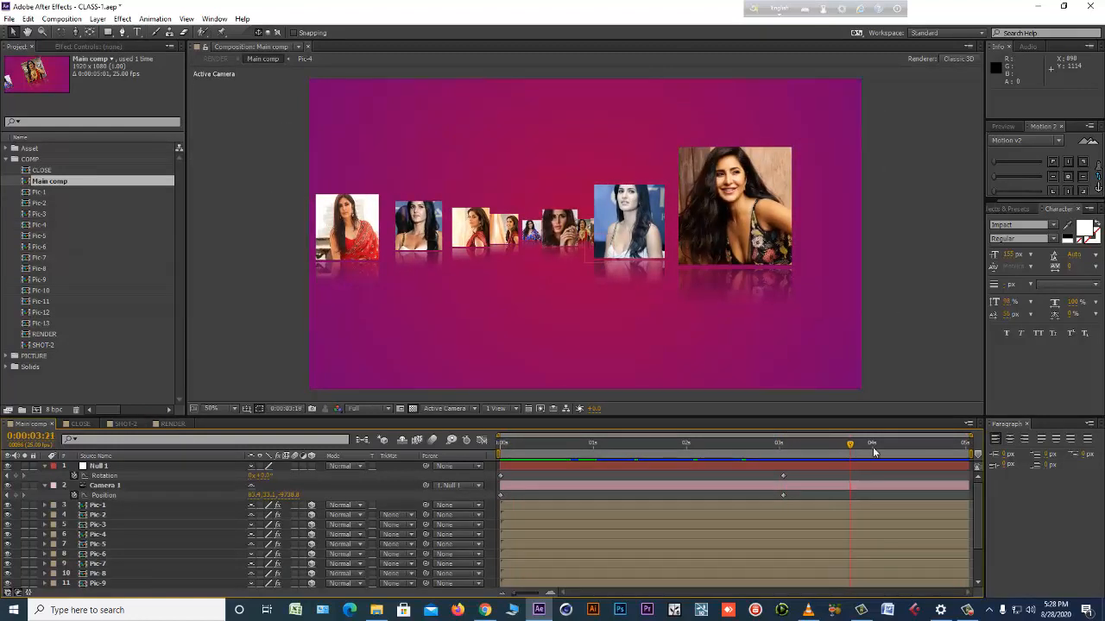
click(677, 468)
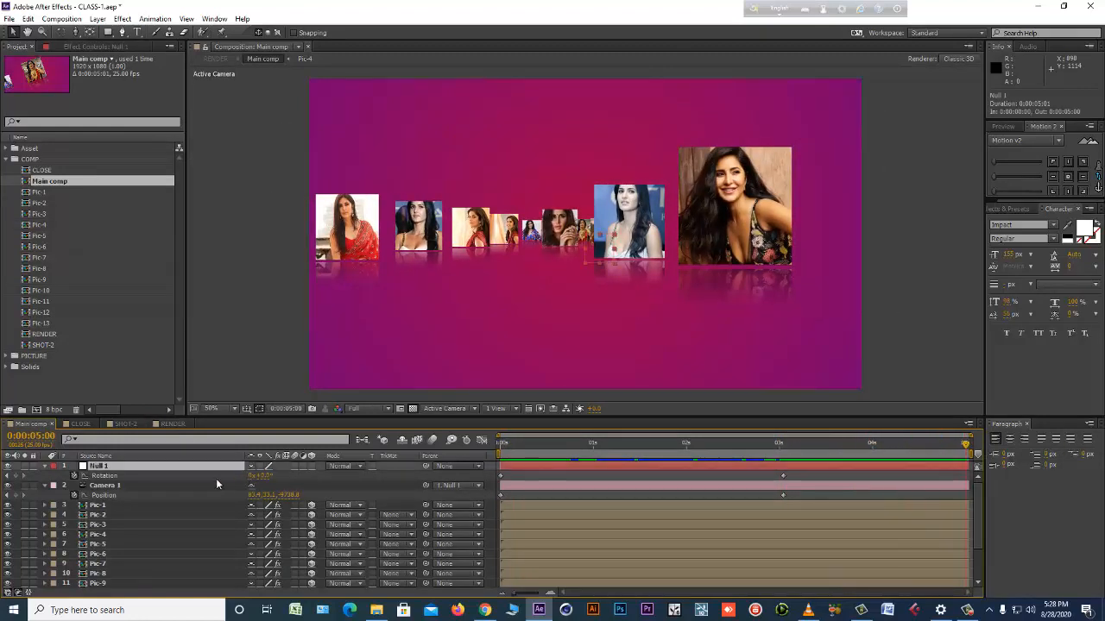
Try a different Rotation angle for Null 1 at 5:00, and undo it.
drag(269, 475, 273, 475)
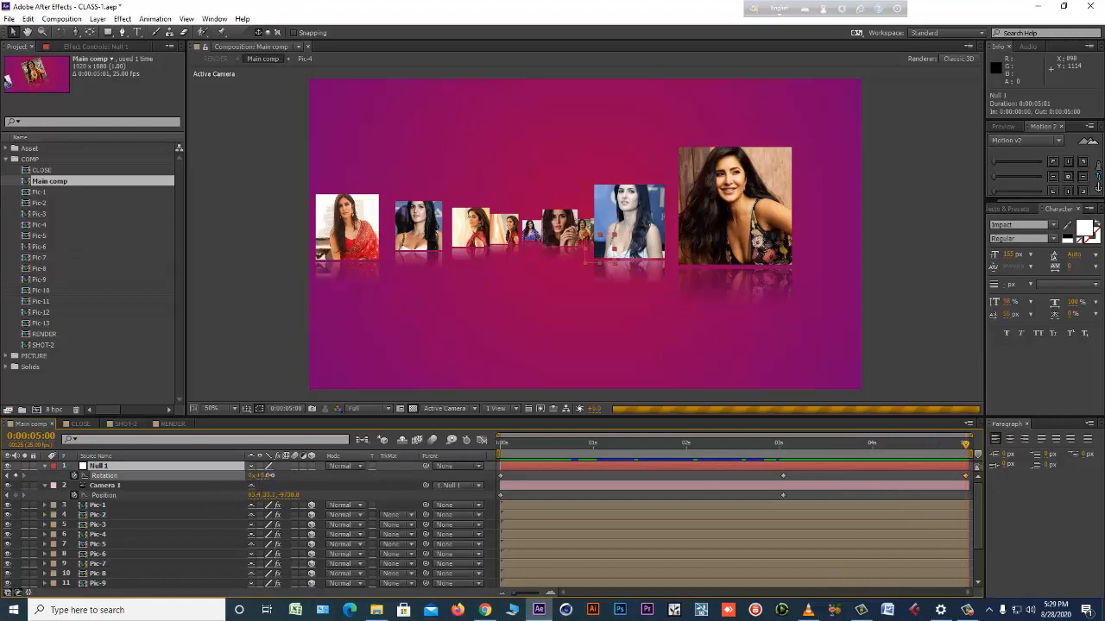
key(ctrl+z)
Make Null 1 a 3D layer and start keyframing its X Rotation and Y Rotation at 3:01.
click(311, 466)
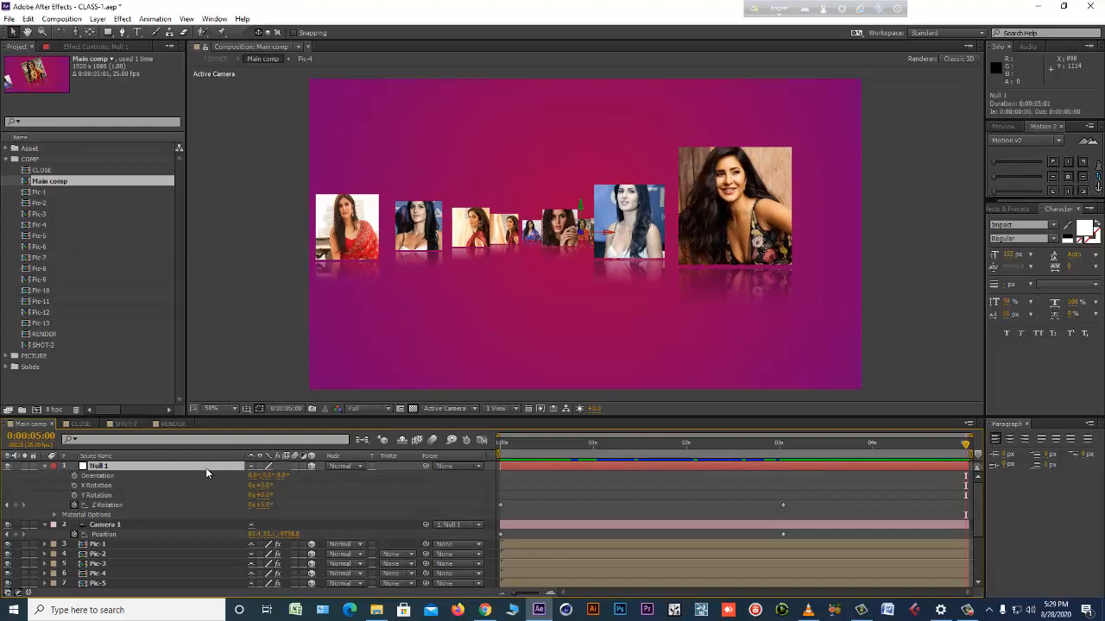
click(7, 506)
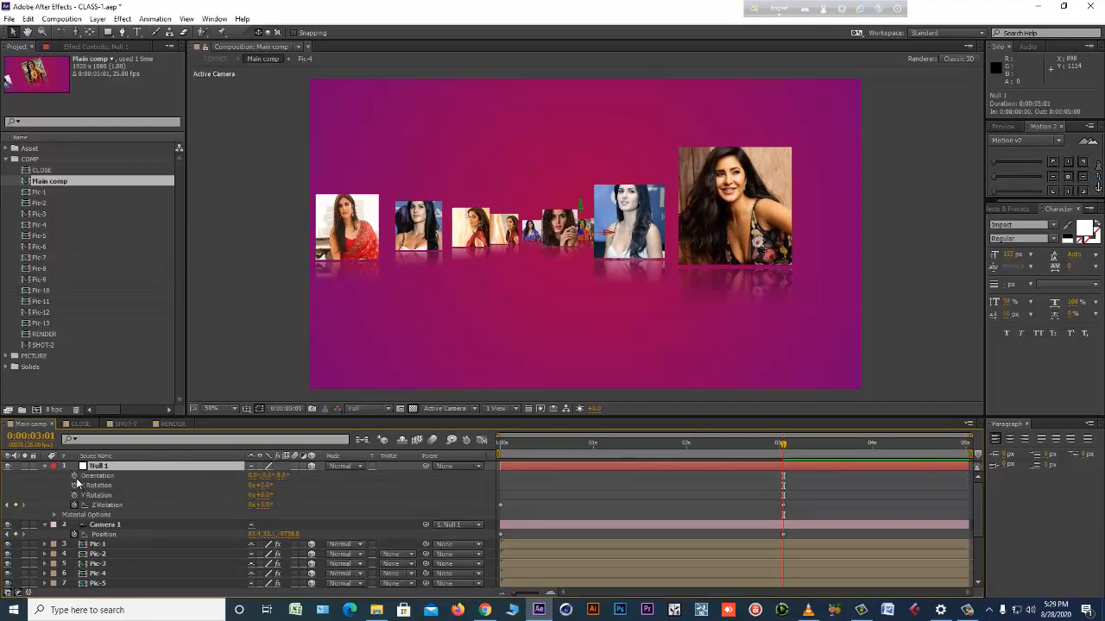
click(75, 485)
click(74, 496)
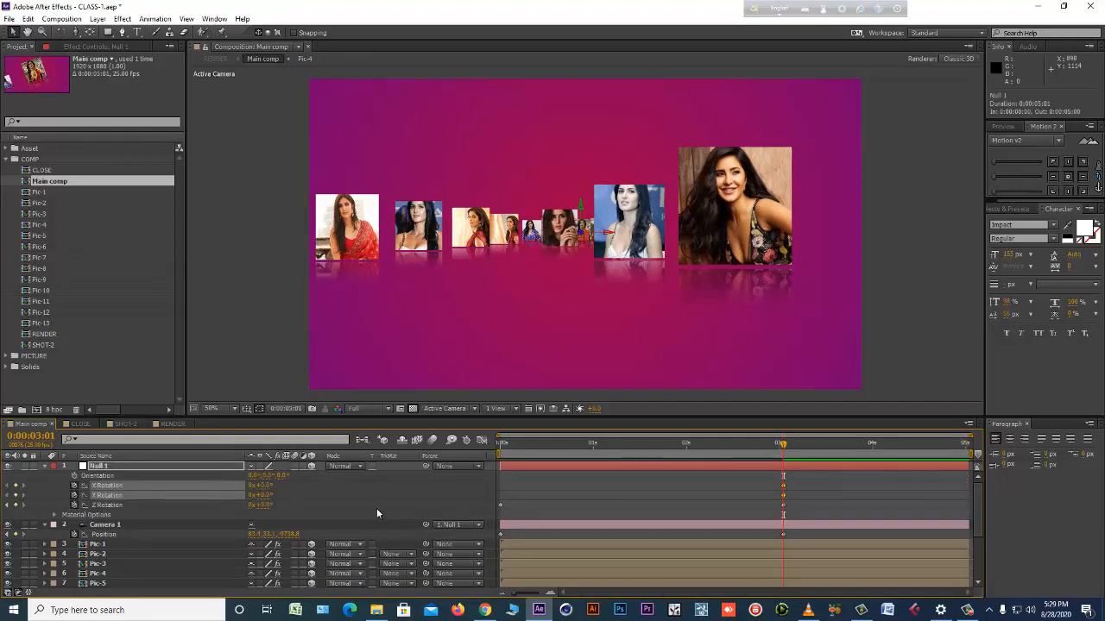
Undo the X and Y Rotation keyframing of Null 1, try out another rotation value and undo that too.
drag(927, 445, 1003, 453)
key(ctrl+z)
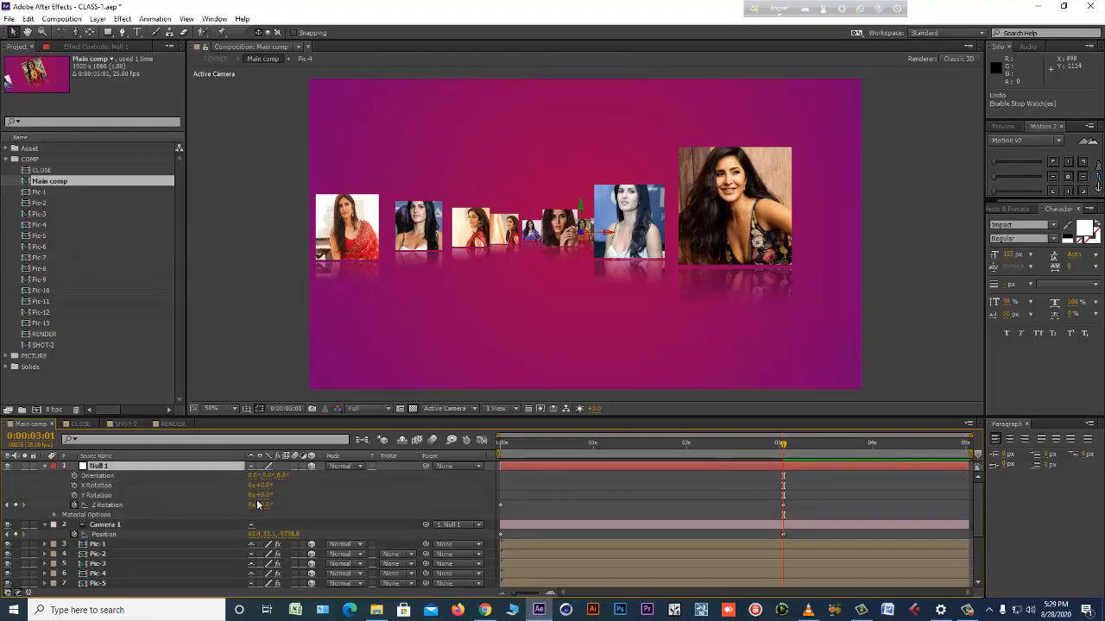
mouse_move(268, 498)
mouse_down()
mouse_move(274, 485)
mouse_move(258, 504)
mouse_up()
click(722, 494)
key(ctrl+z)
key(ctrl+z)
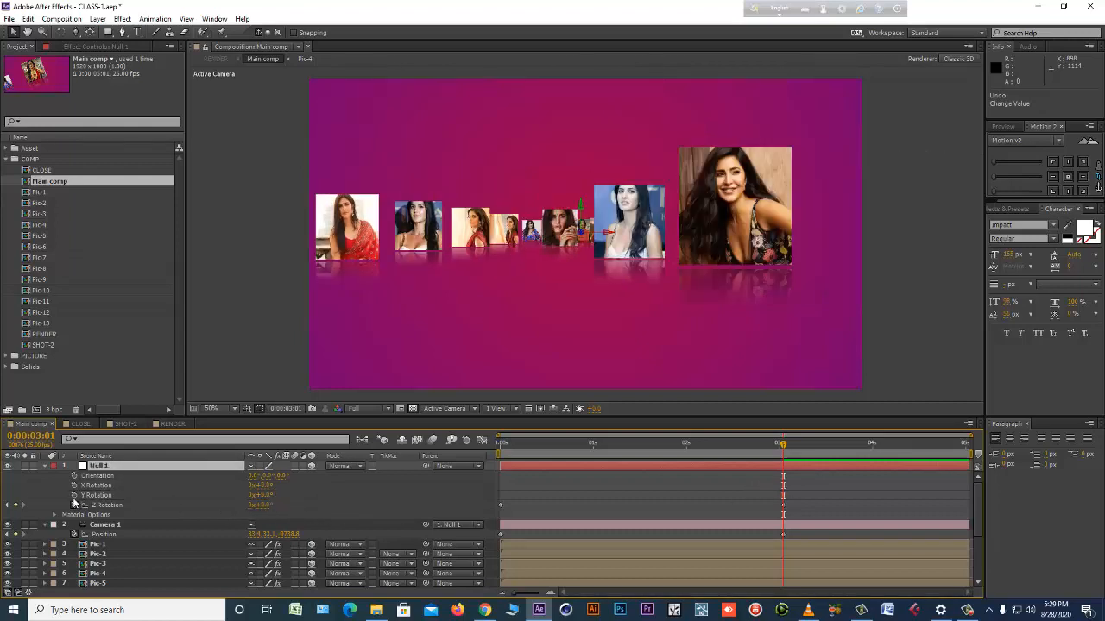
Keyframe Null 1's Y Rotation at 3:01, set it to 2° at 5:00, and preview the composition.
click(74, 496)
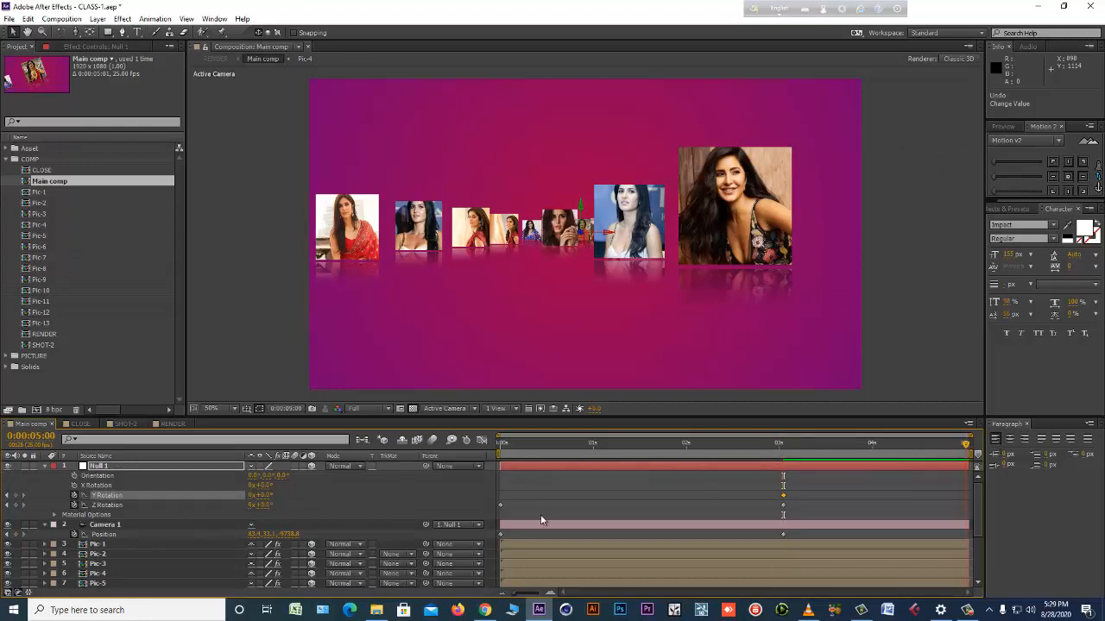
key(Return)
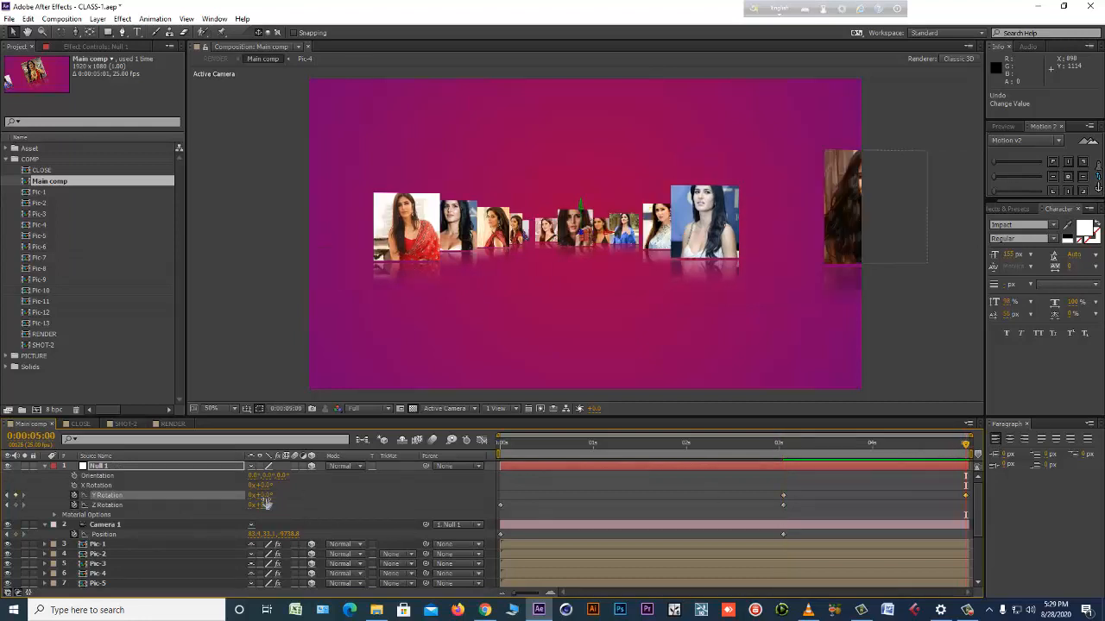
drag(263, 495, 266, 504)
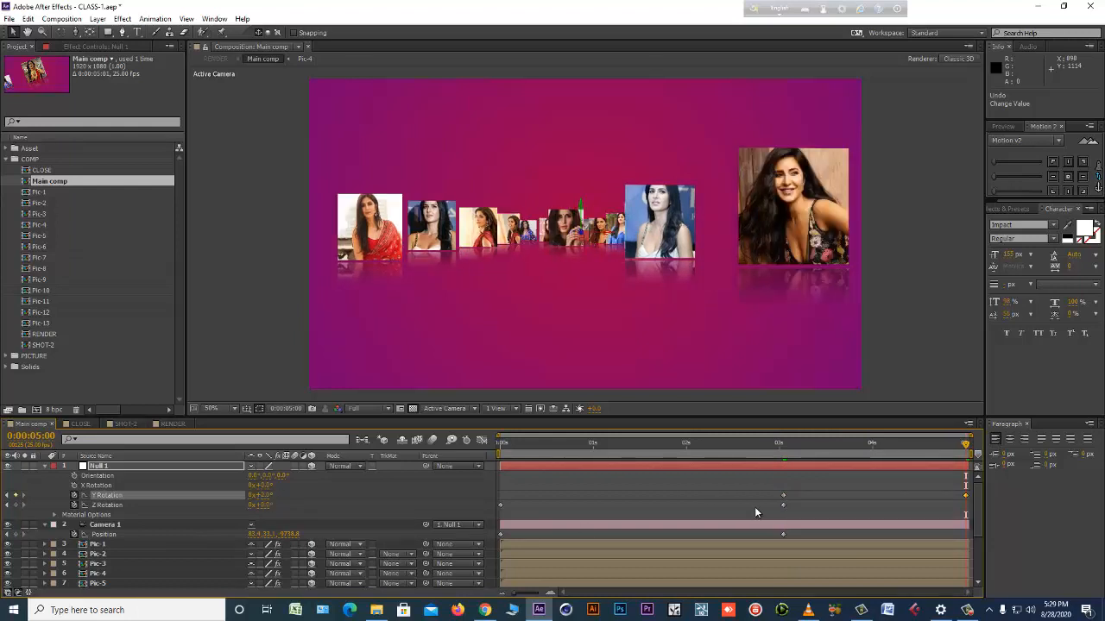
drag(774, 445, 749, 446)
key(KP_0)
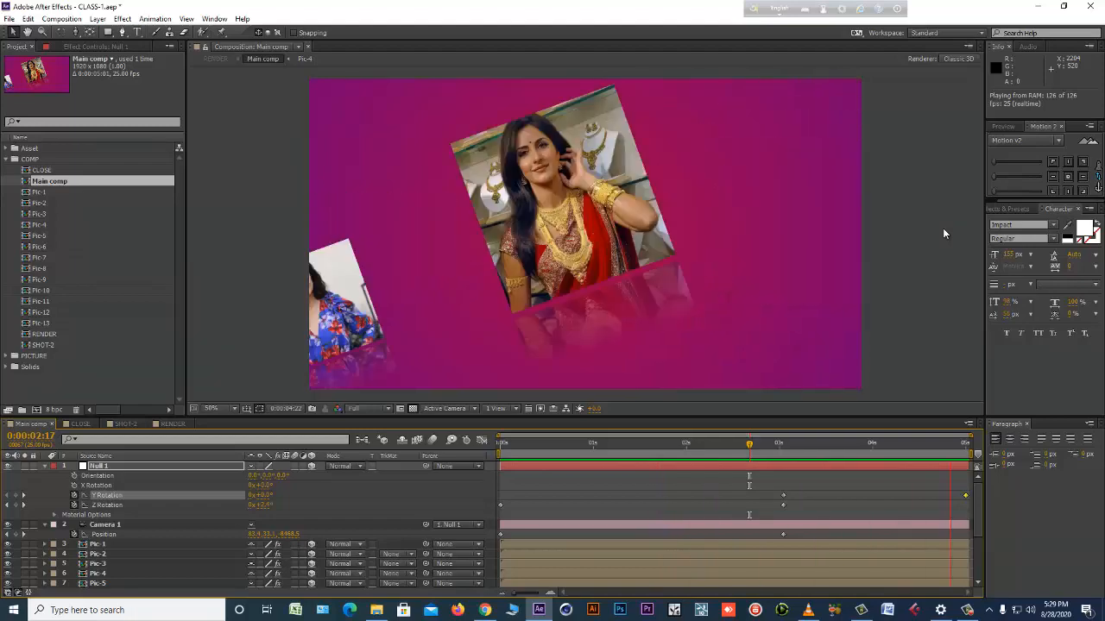
key(space)
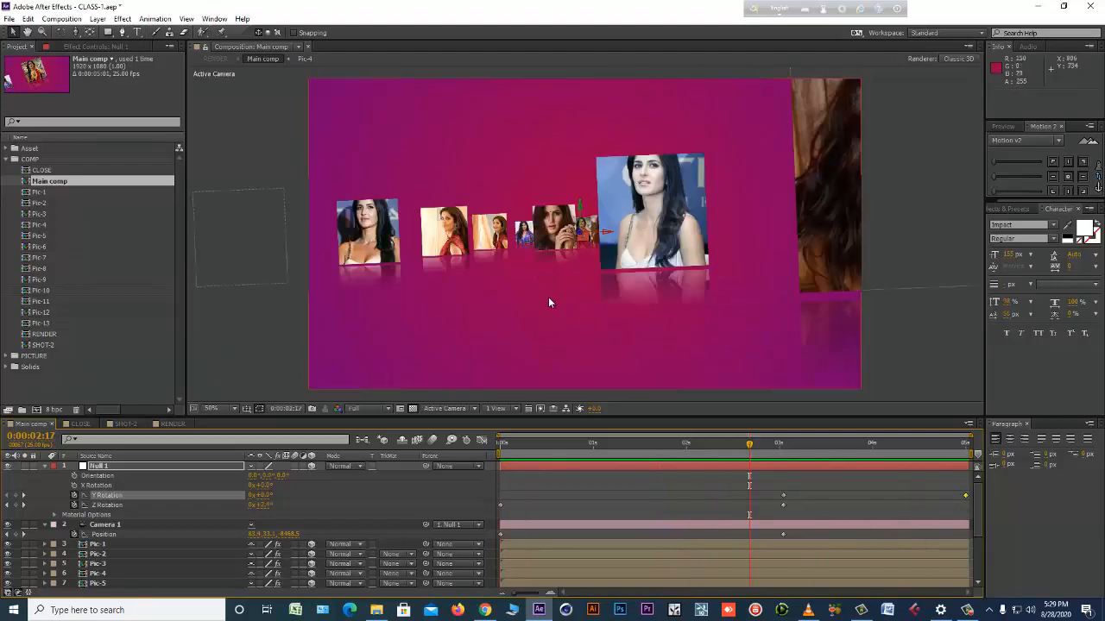
Reduce Null 1's Y Rotation at 5:00 to 1° and preview the composition again.
click(25, 497)
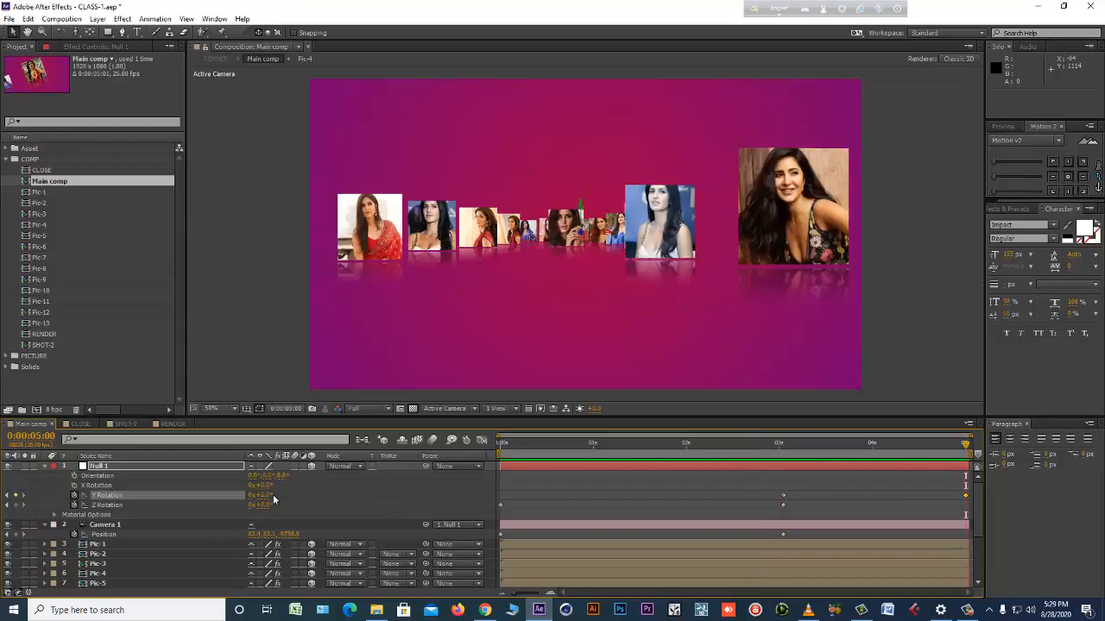
click(595, 498)
key(KP_0)
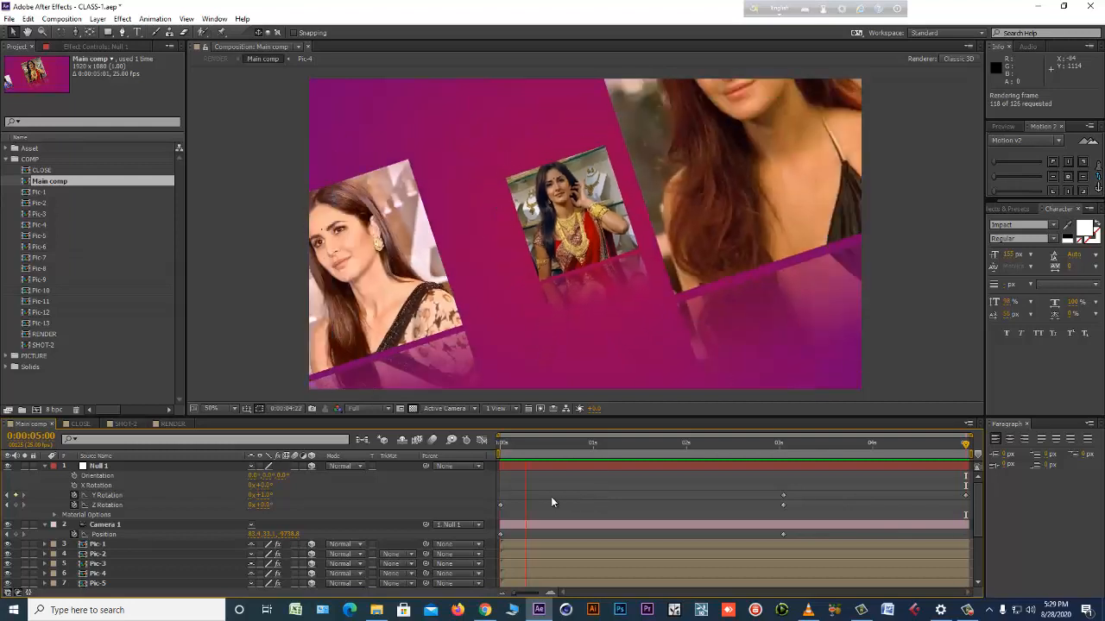
Add a new text layer reading KATRINA KAIF to Main comp.
right_click(431, 488)
mouse_move(480, 371)
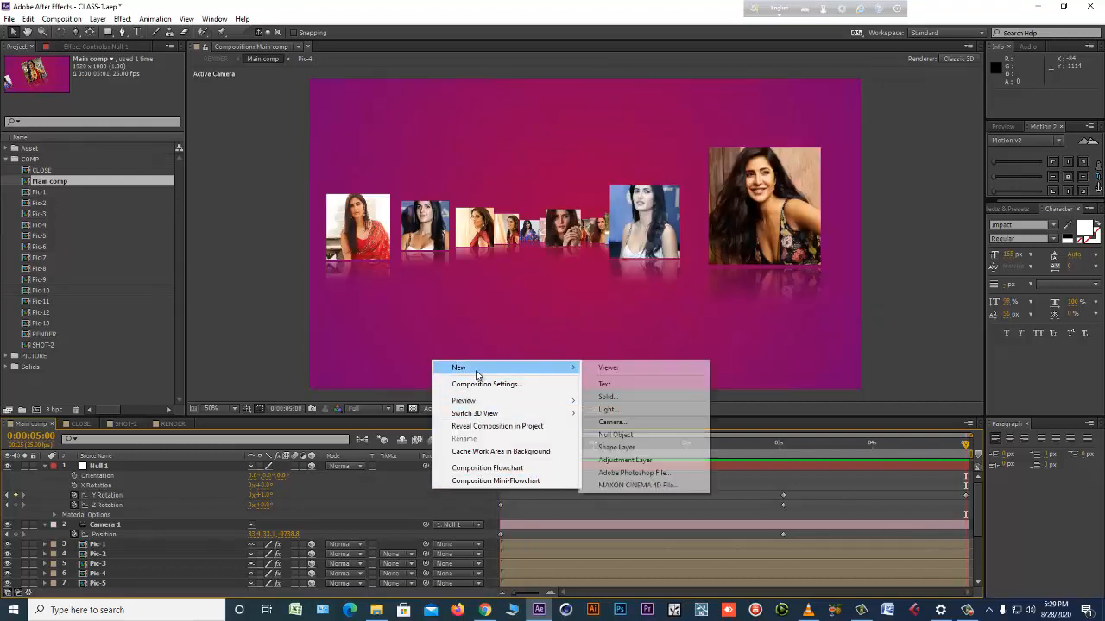
click(618, 385)
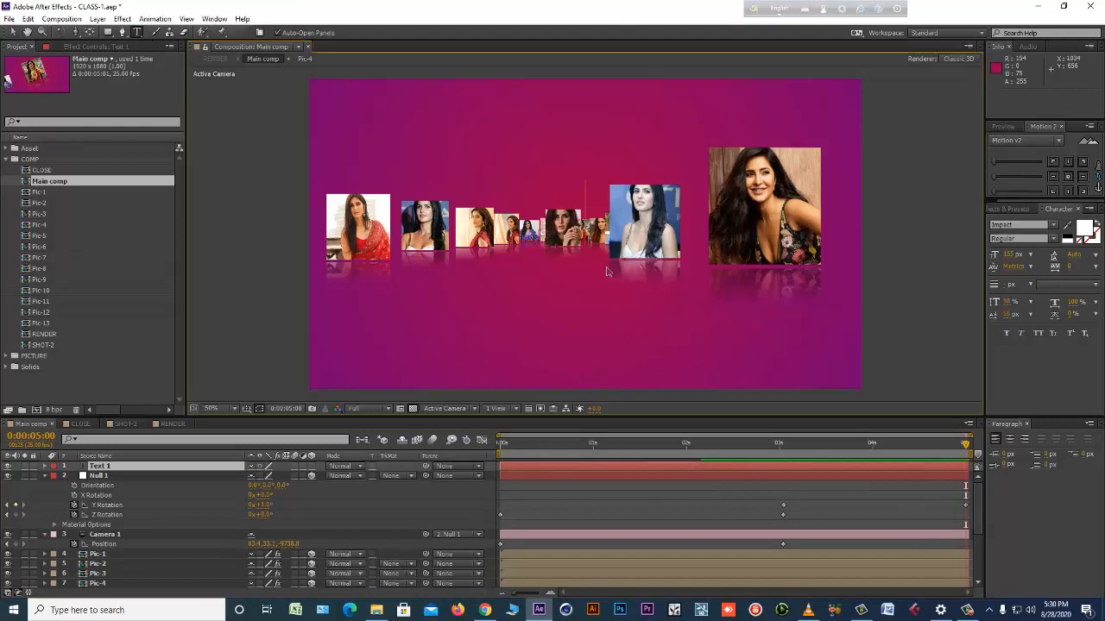
text(KA)
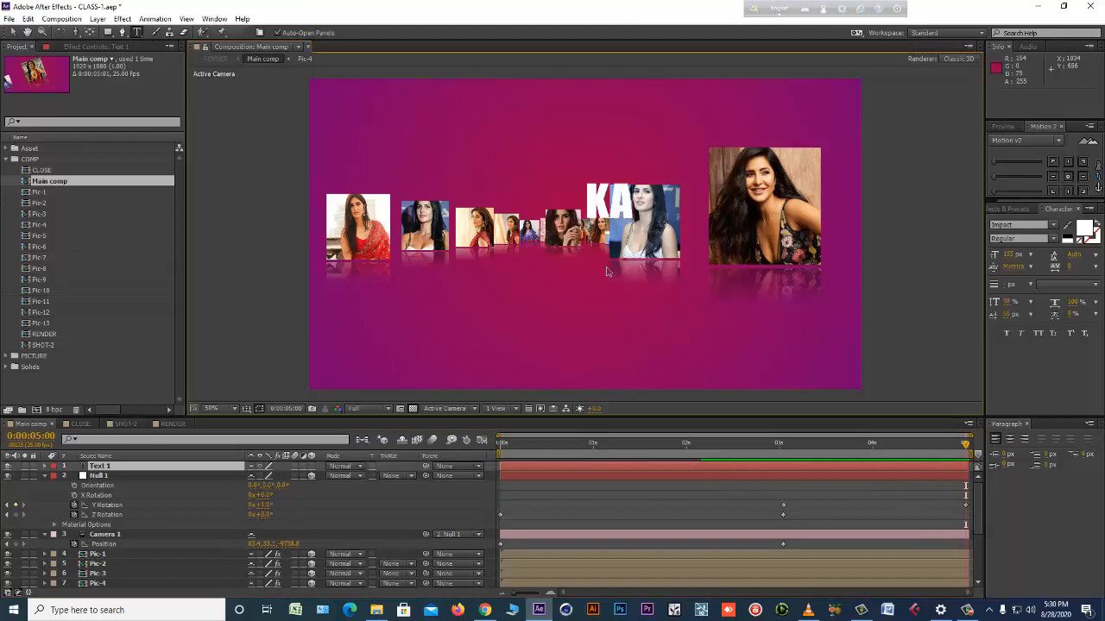
text(TRINA)
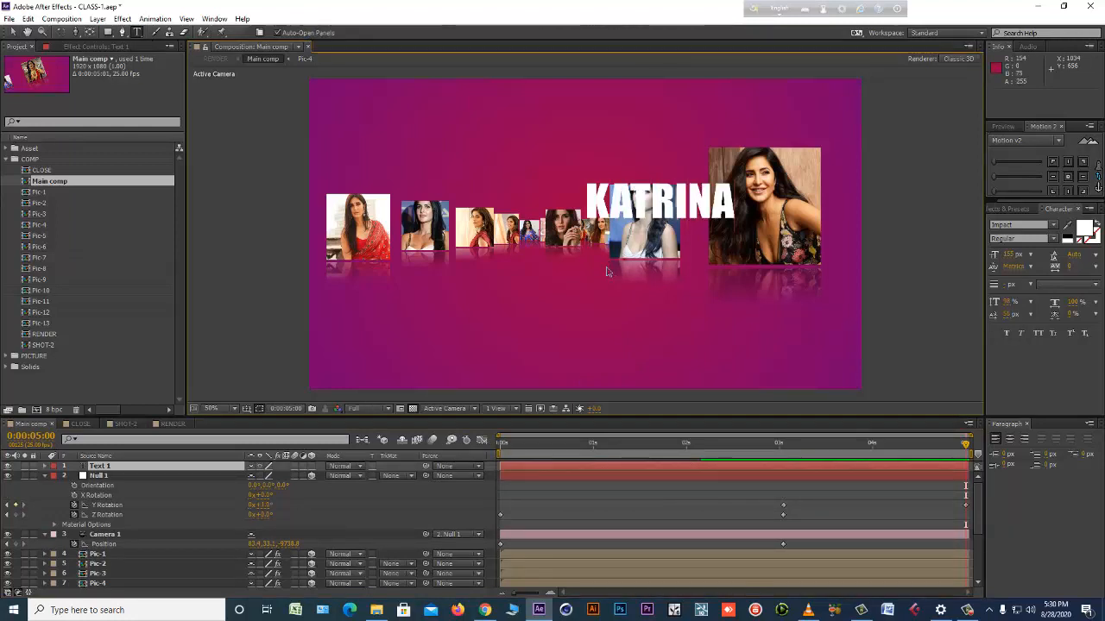
text( KAIF)
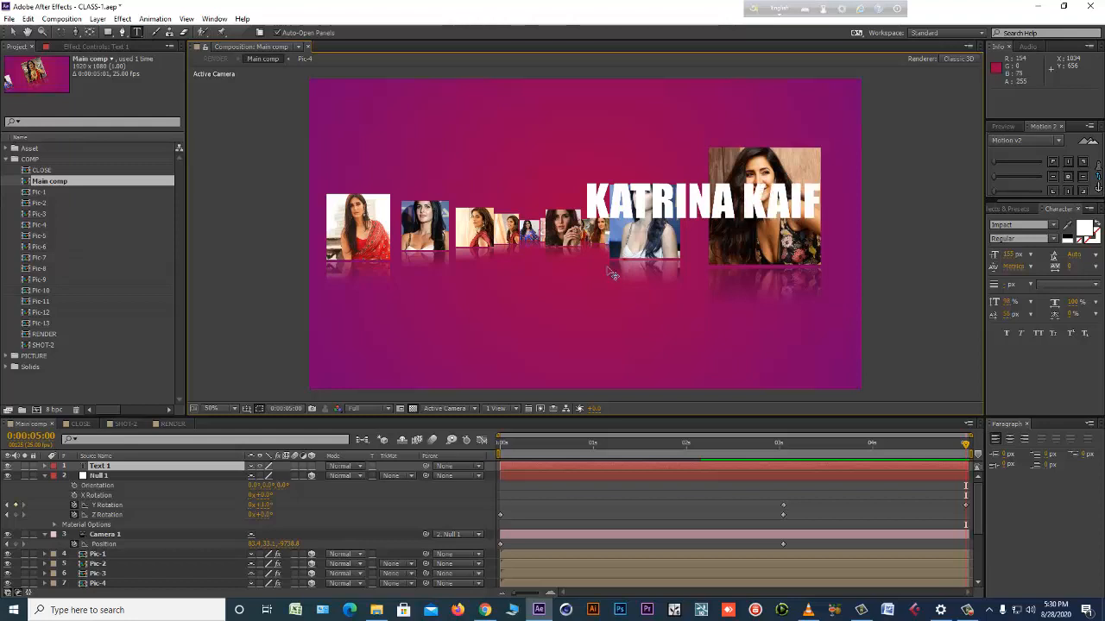
click(12, 37)
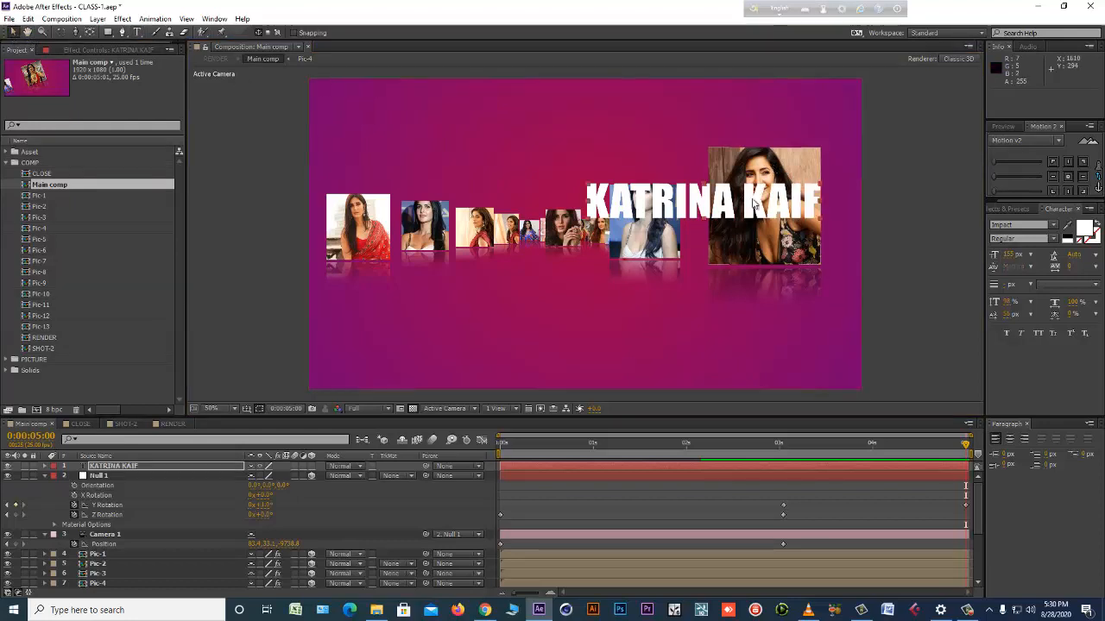
Move the KATRINA KAIF title just below the row of pictures, horizontally near the centre, and enlarge its font size.
drag(749, 207, 578, 288)
drag(1016, 255, 1034, 256)
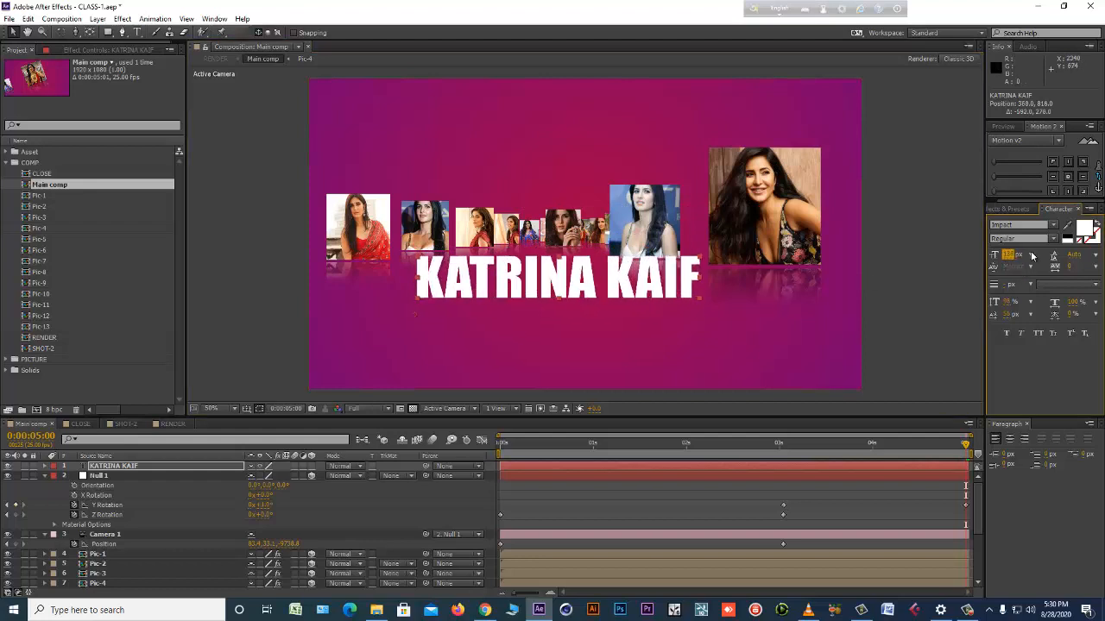
drag(592, 271, 578, 274)
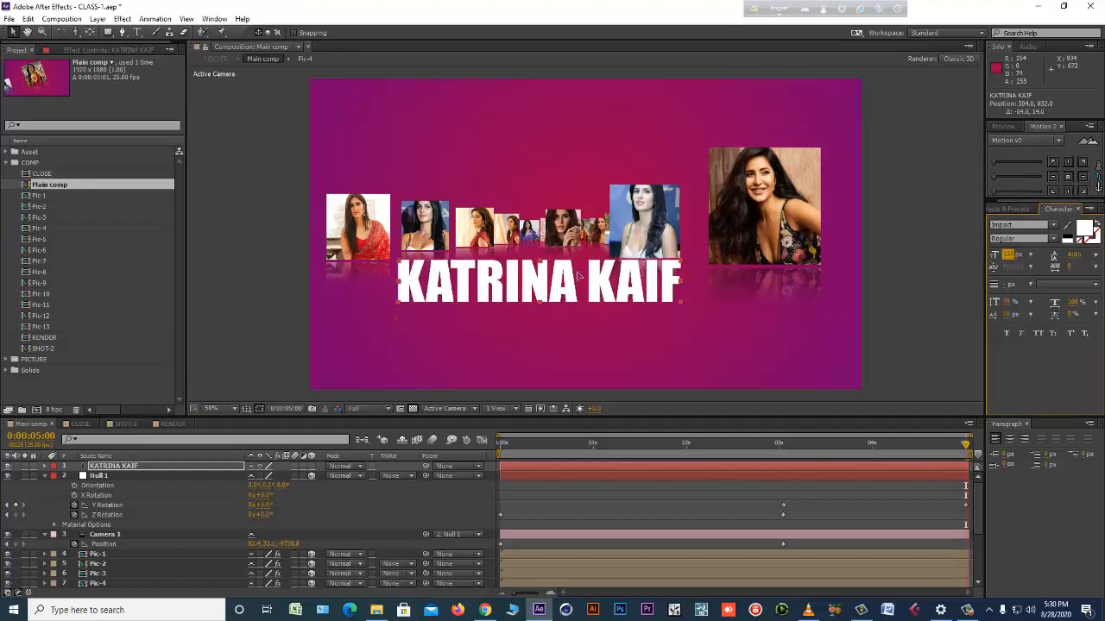
Try pre-composing the KATRINA KAIF text layer, and undo it together with the last title move.
click(575, 466)
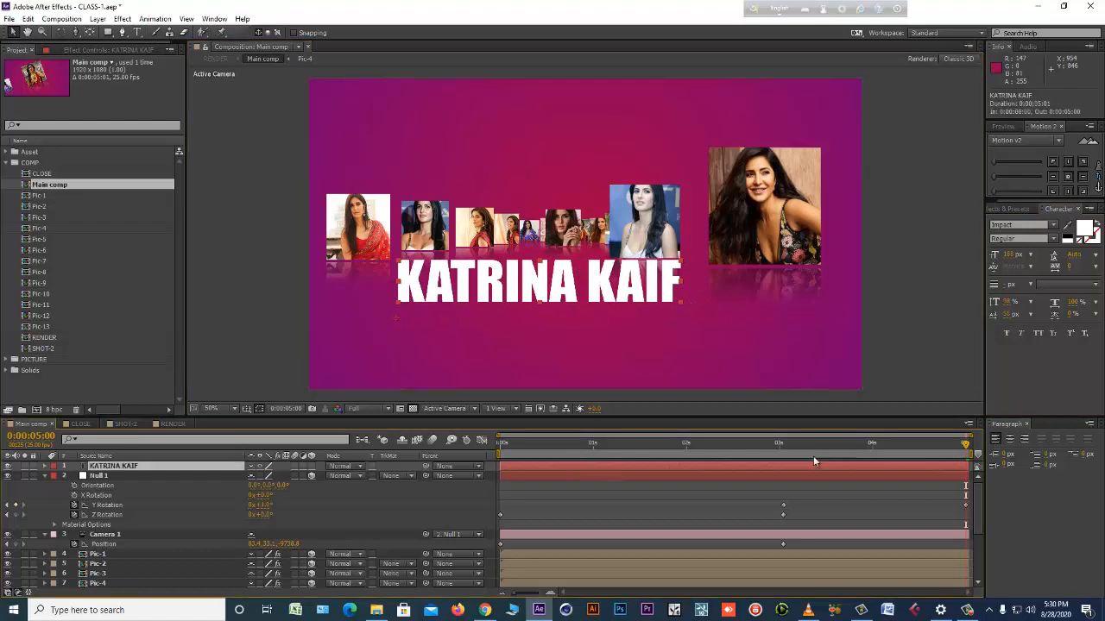
key(ctrl+shift+c)
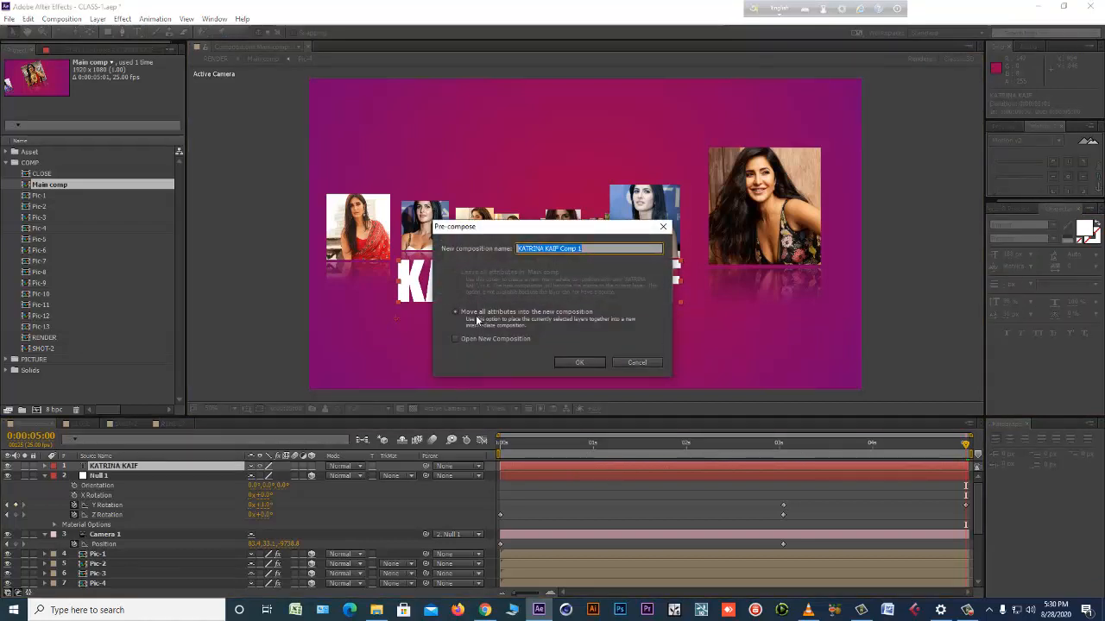
click(566, 365)
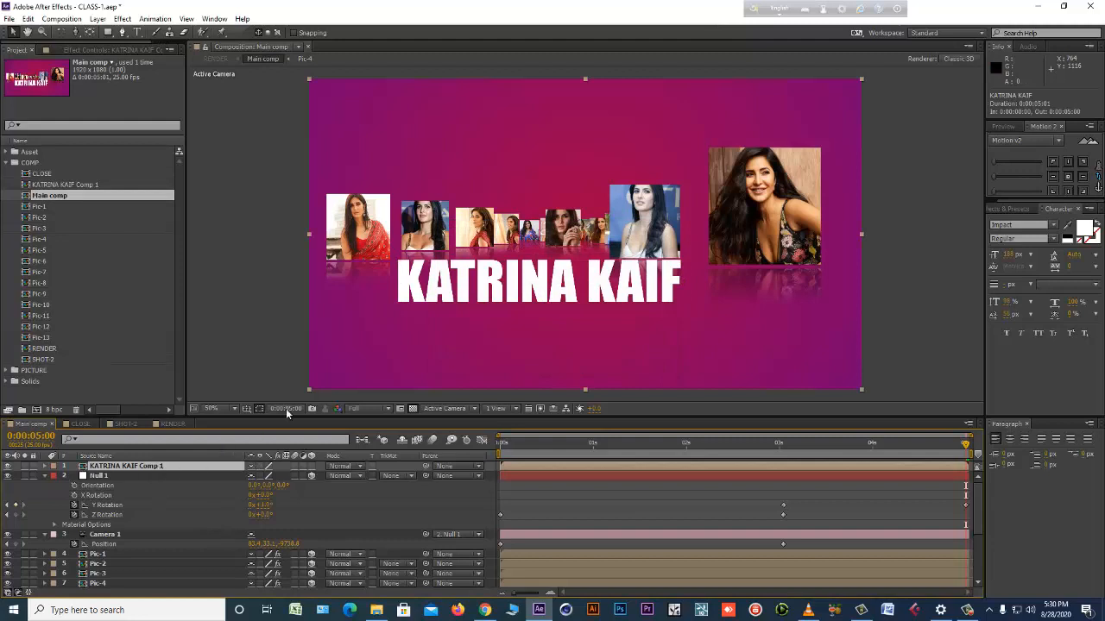
key(ctrl+z)
key(ctrl+z)
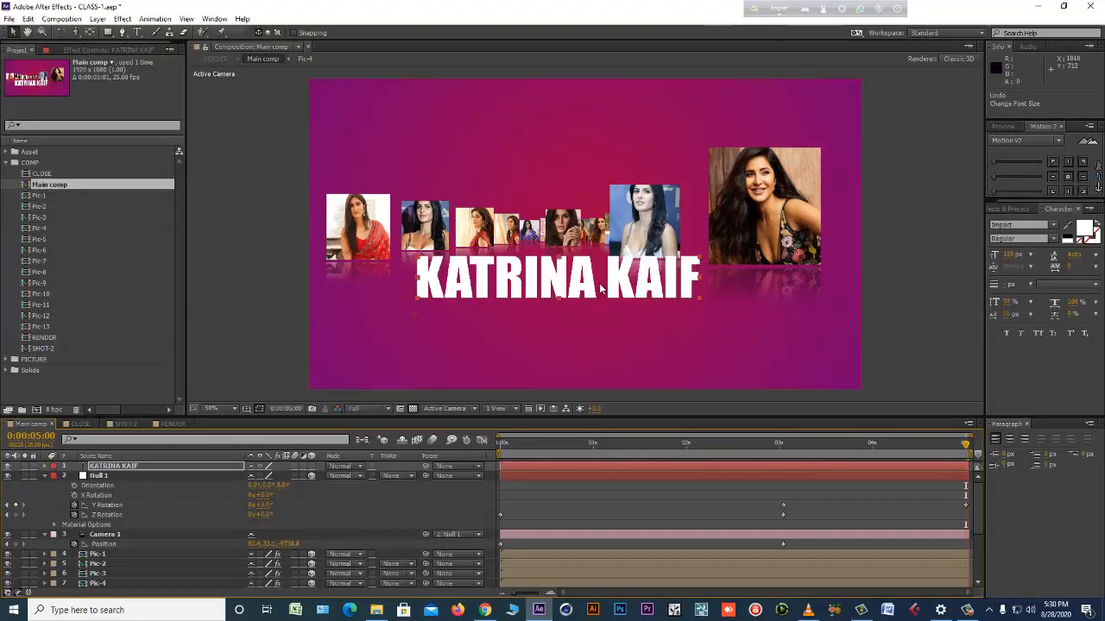
key(ctrl+shift+z)
key(ctrl+z)
Move the title up over the row of pictures and pre-compose it as KATRINA KAIF Comp 1, moving all attributes.
drag(608, 280, 619, 235)
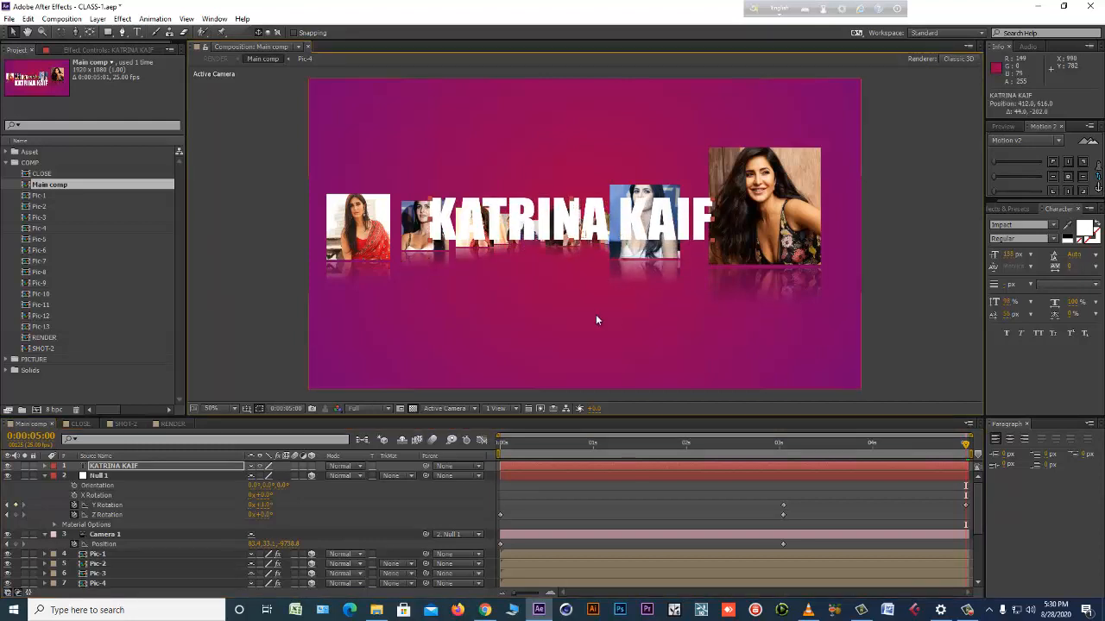
key(ctrl+shift+c)
click(457, 314)
click(578, 363)
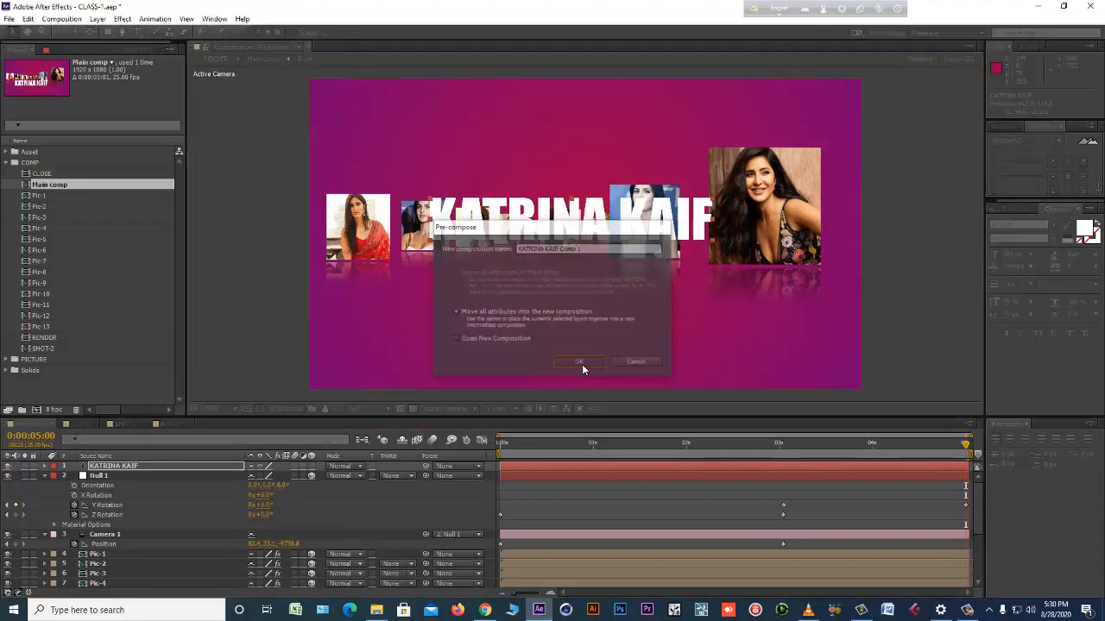
Make KATRINA KAIF Comp 1 a 3D layer and show the composition in two side-by-side views, Top and Active Camera.
click(313, 467)
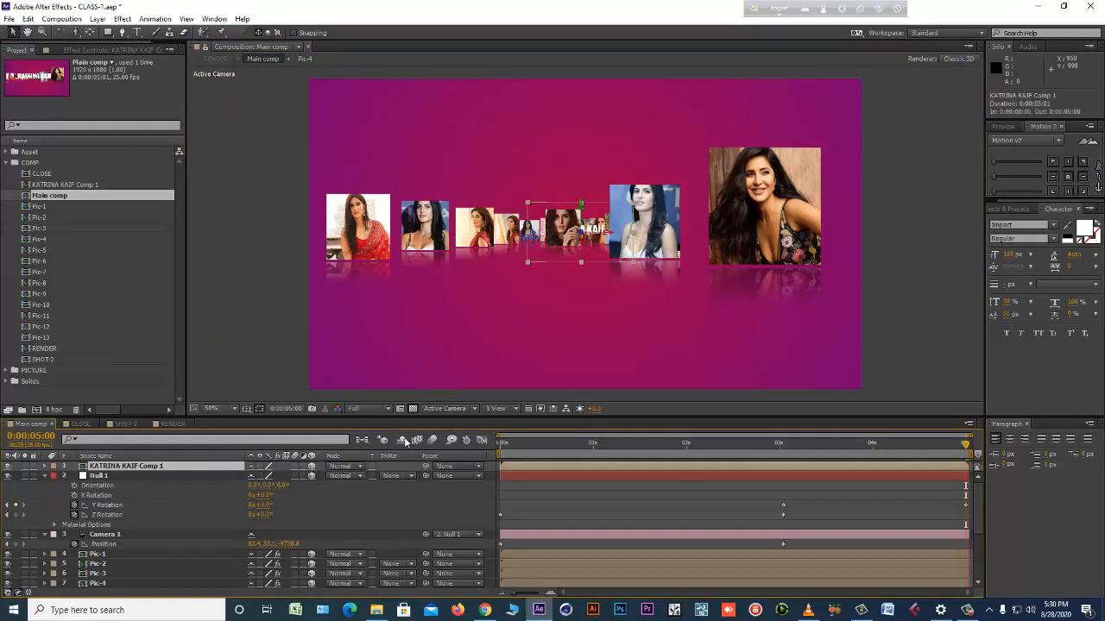
click(516, 409)
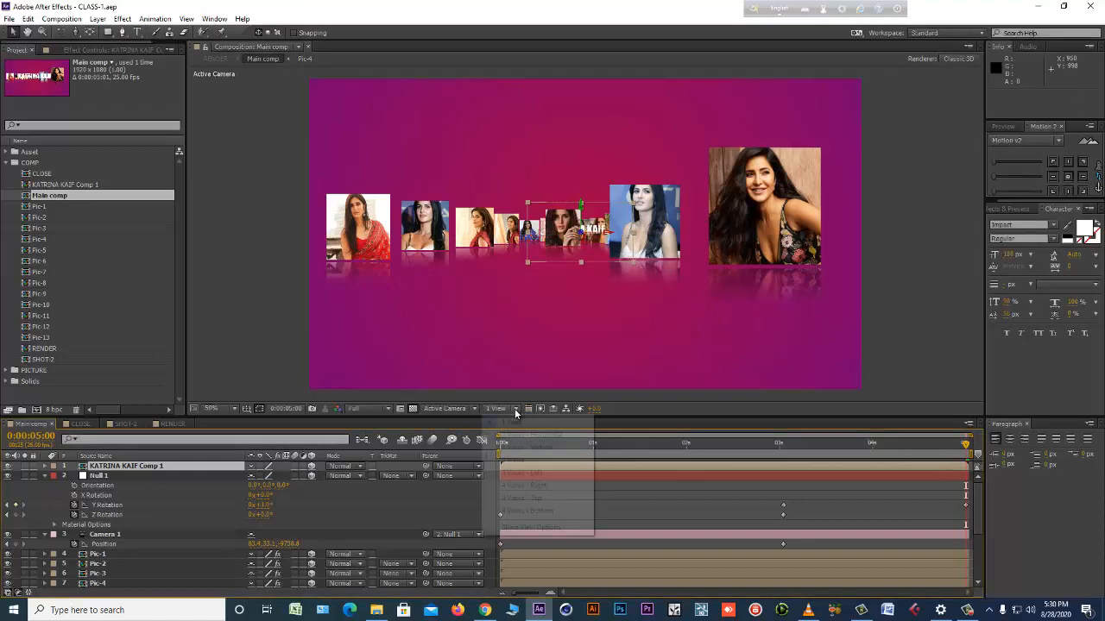
click(524, 437)
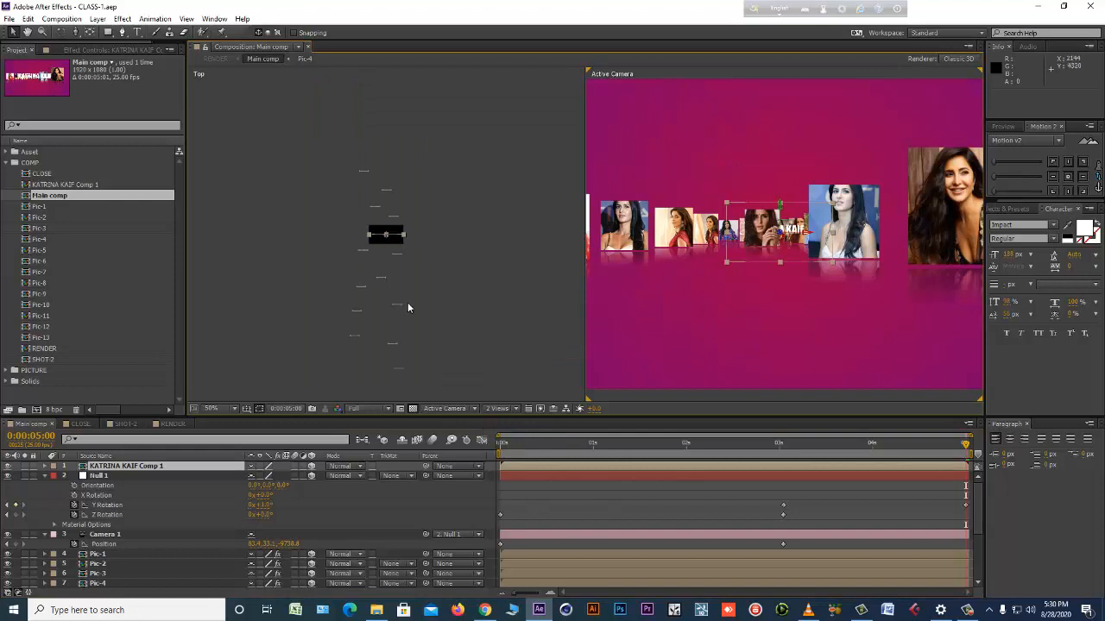
scroll(408, 309, down, 5)
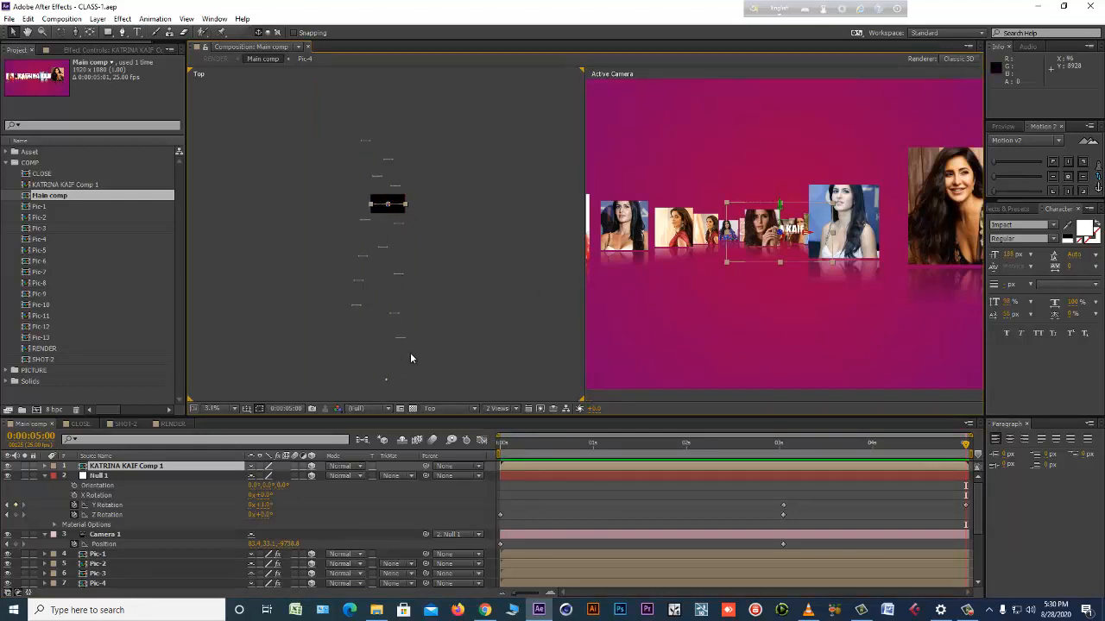
Select the front picture, Pic-13, and reveal its Position property.
click(956, 240)
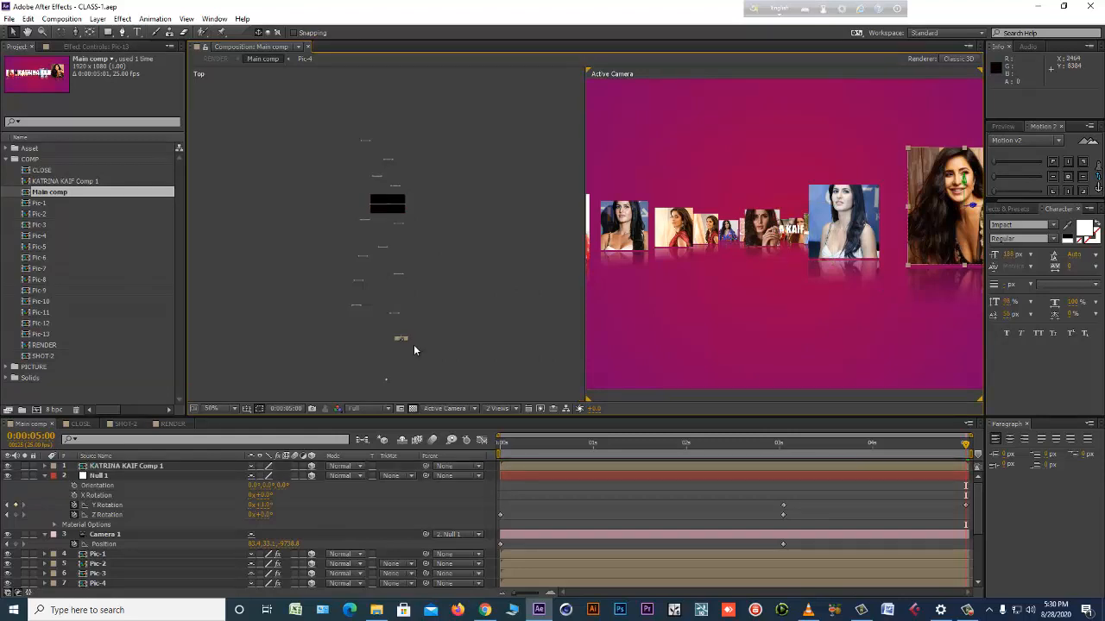
scroll(142, 526, down, 3)
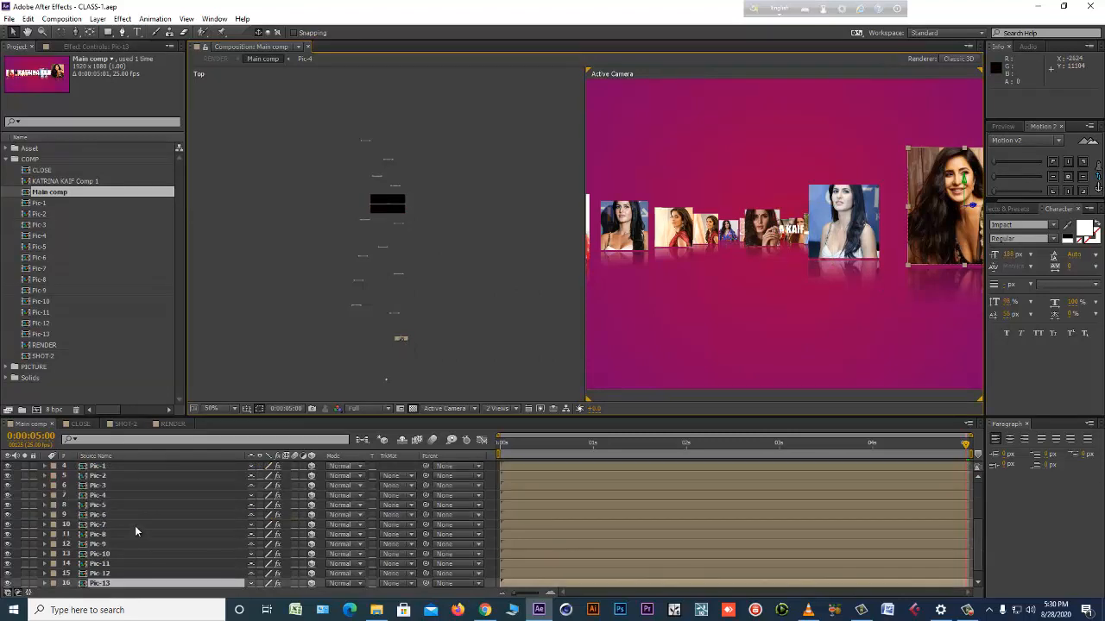
scroll(110, 579, down, 1)
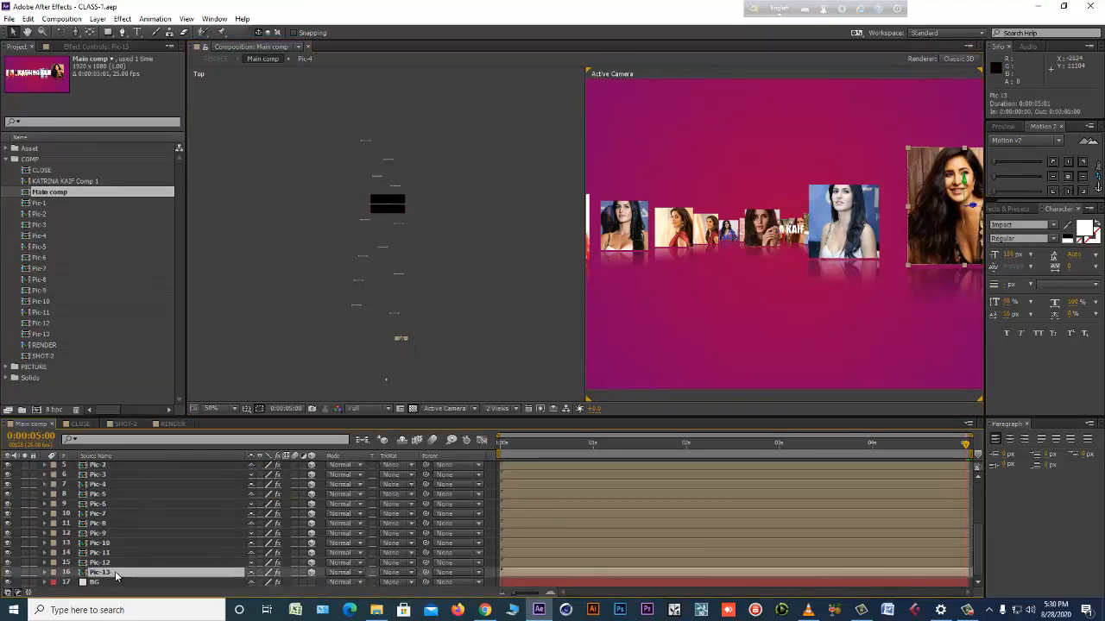
key(p)
scroll(306, 580, down, 1)
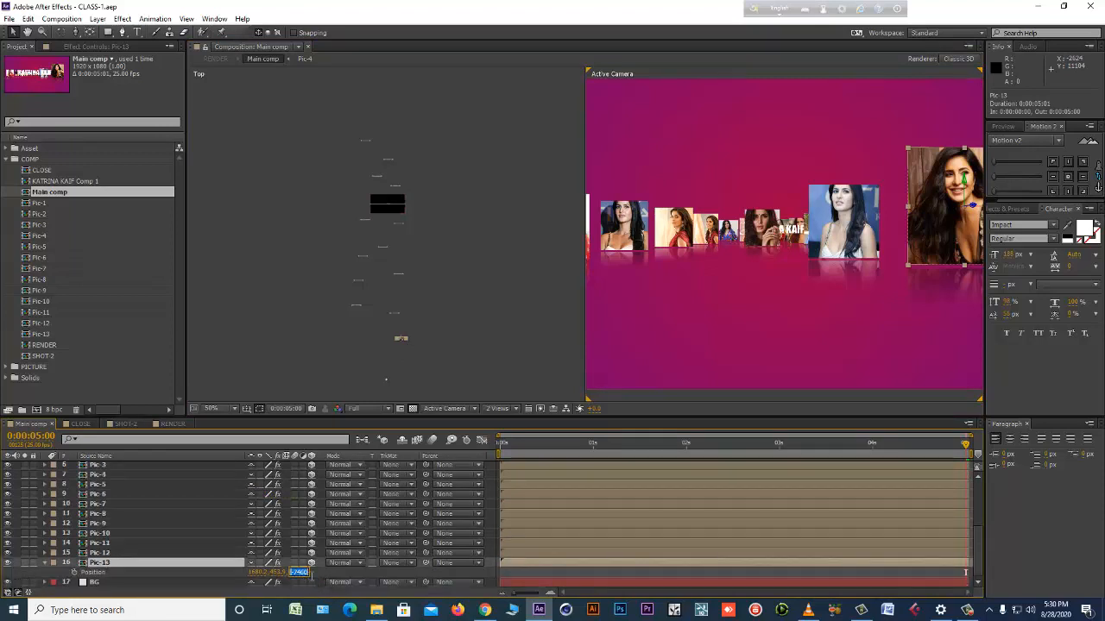
Try changing Pic-13's Z Position, and undo the change.
click(330, 584)
click(301, 573)
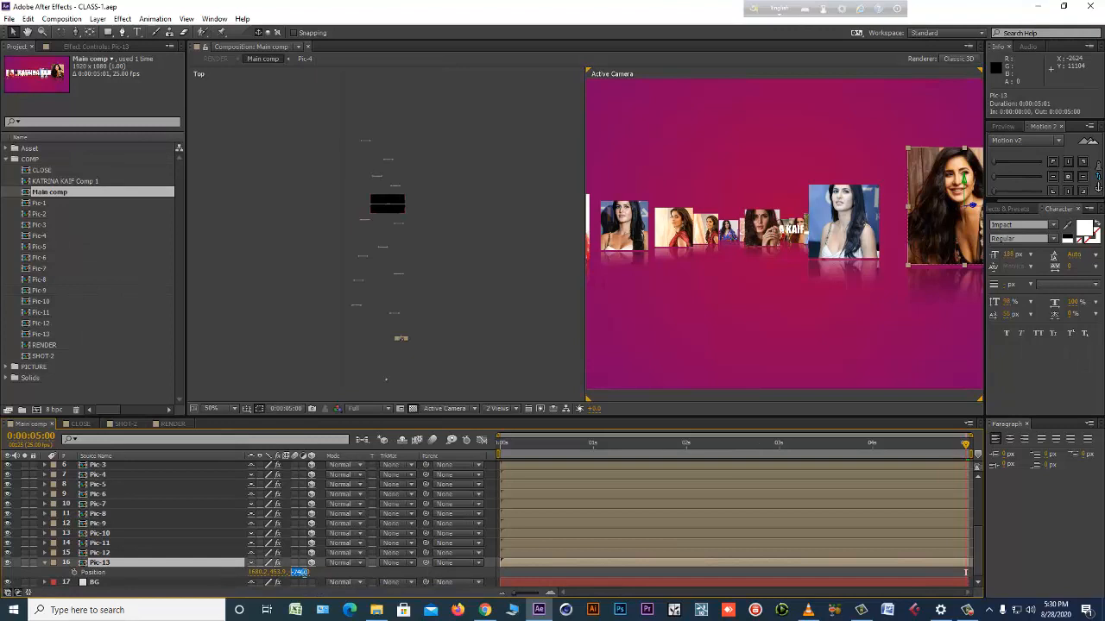
click(323, 577)
key(ctrl+z)
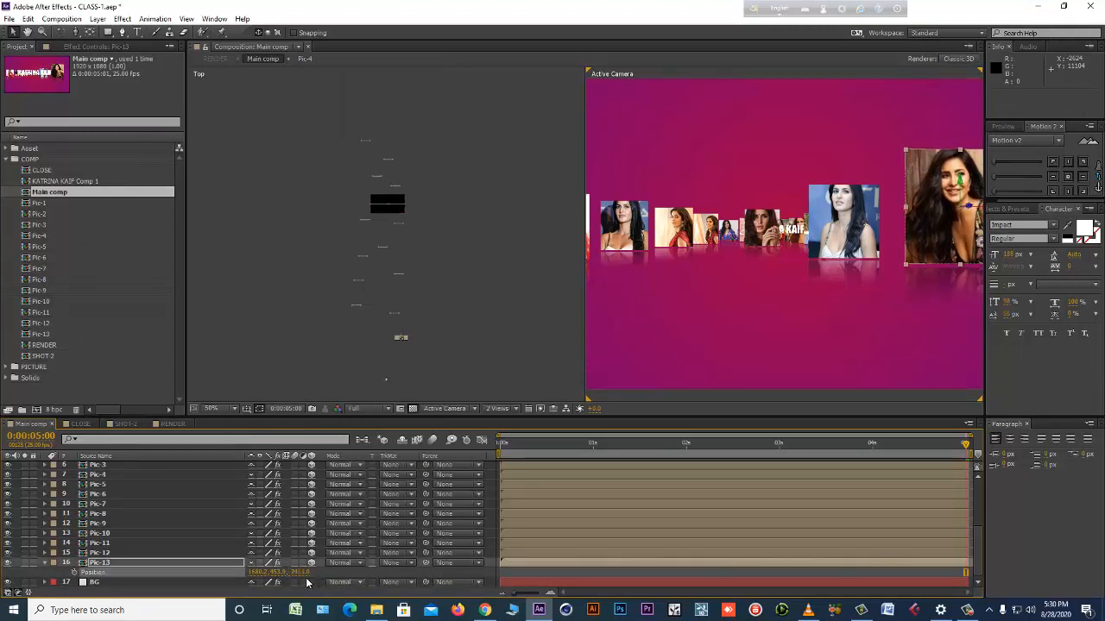
key(ctrl+z)
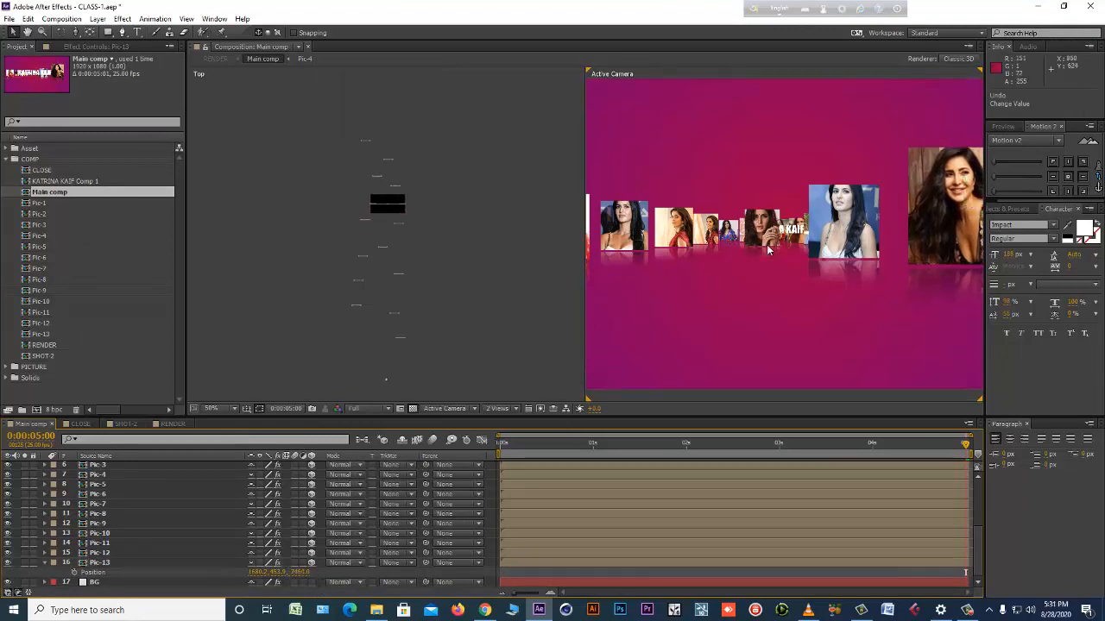
Copy the Z Position value of Pic-13.
right_click(300, 572)
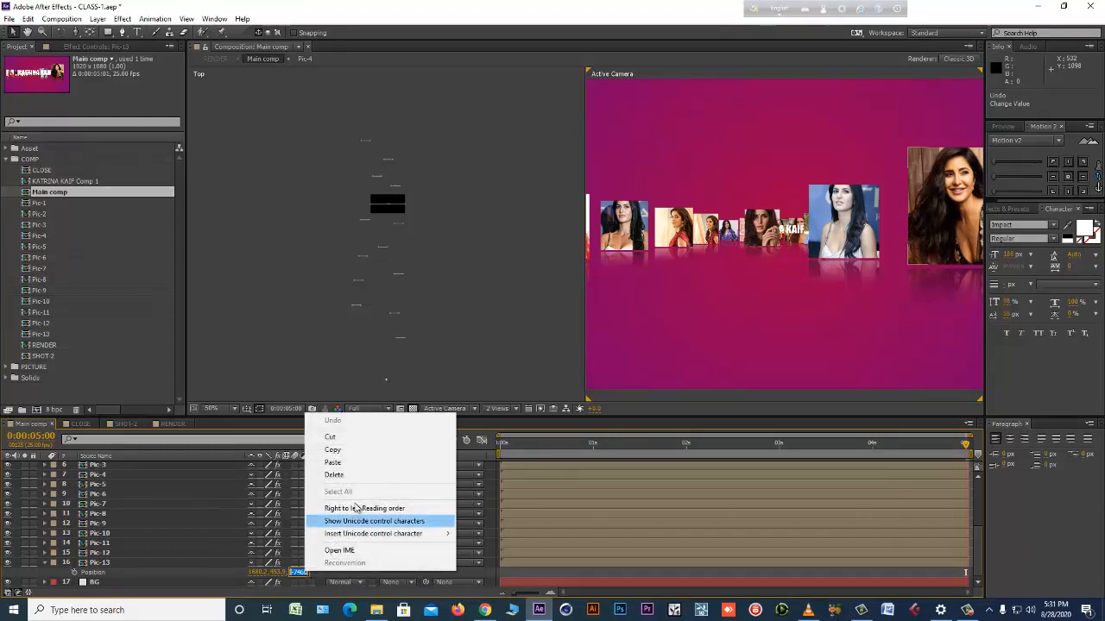
click(354, 450)
scroll(121, 507, up, 4)
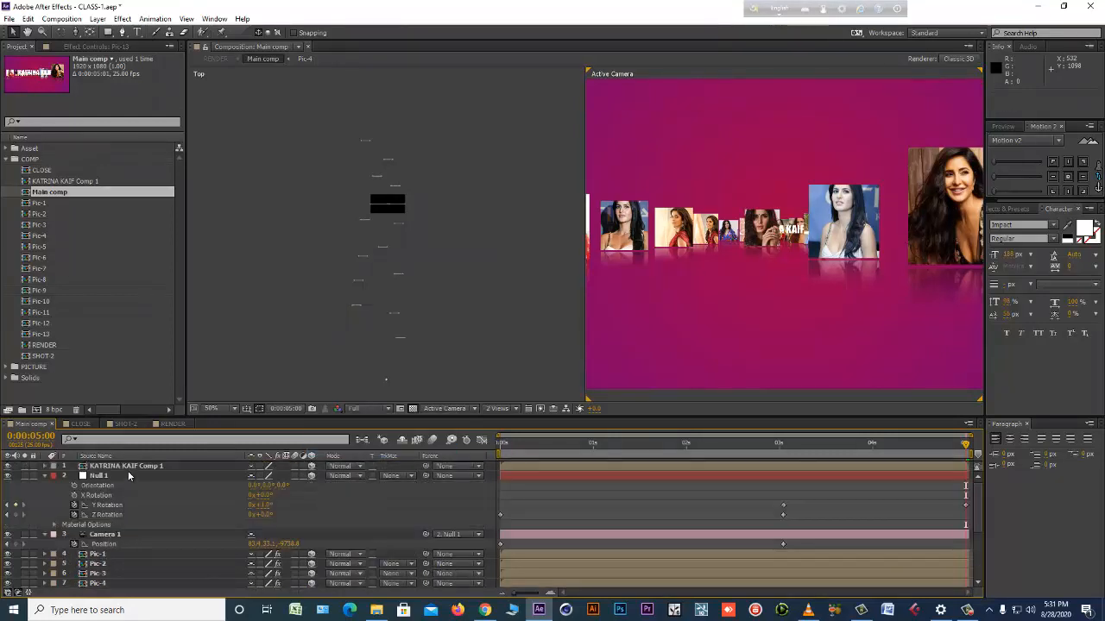
Paste Pic-13's copied Z Position value into the Z Position of the KATRINA KAIF Comp 1 layer.
click(129, 466)
key(p)
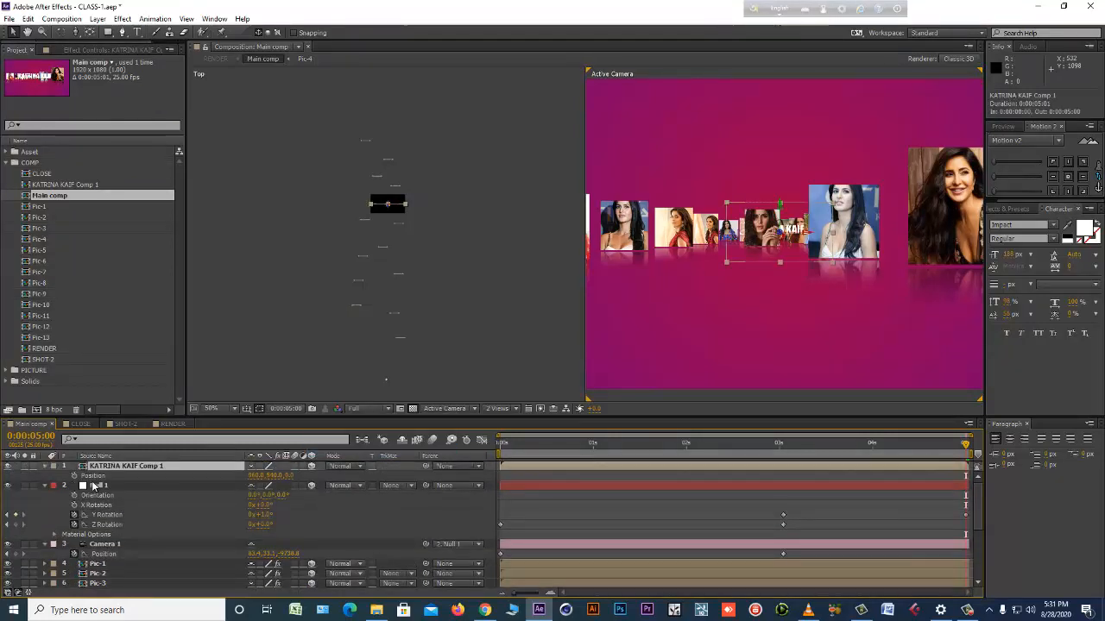
click(96, 477)
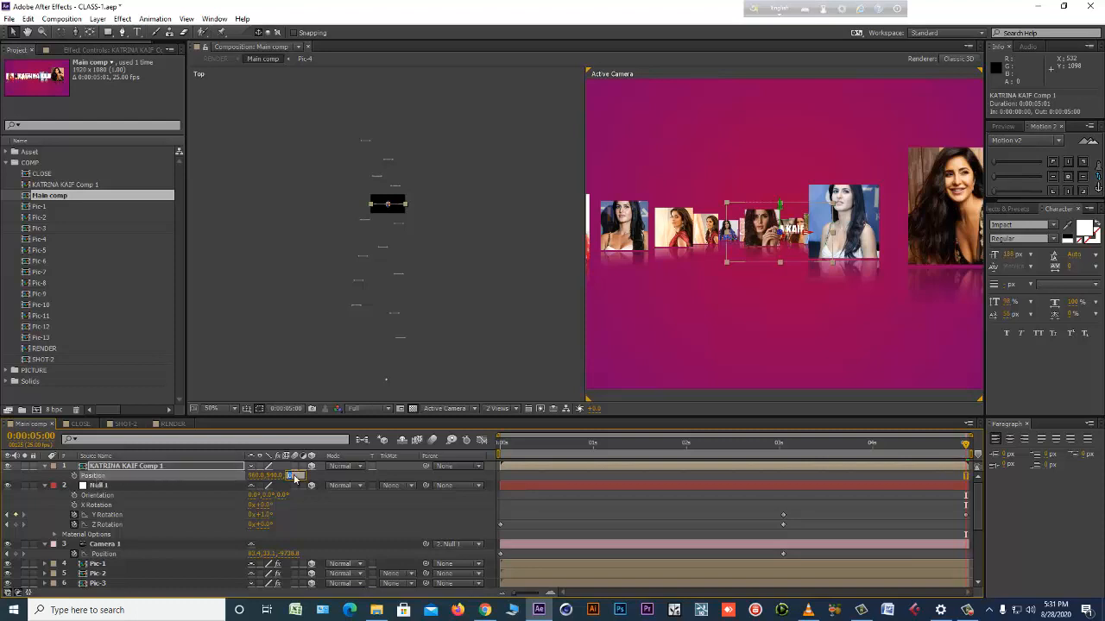
right_click(293, 475)
click(351, 372)
text(-7460)
key(Return)
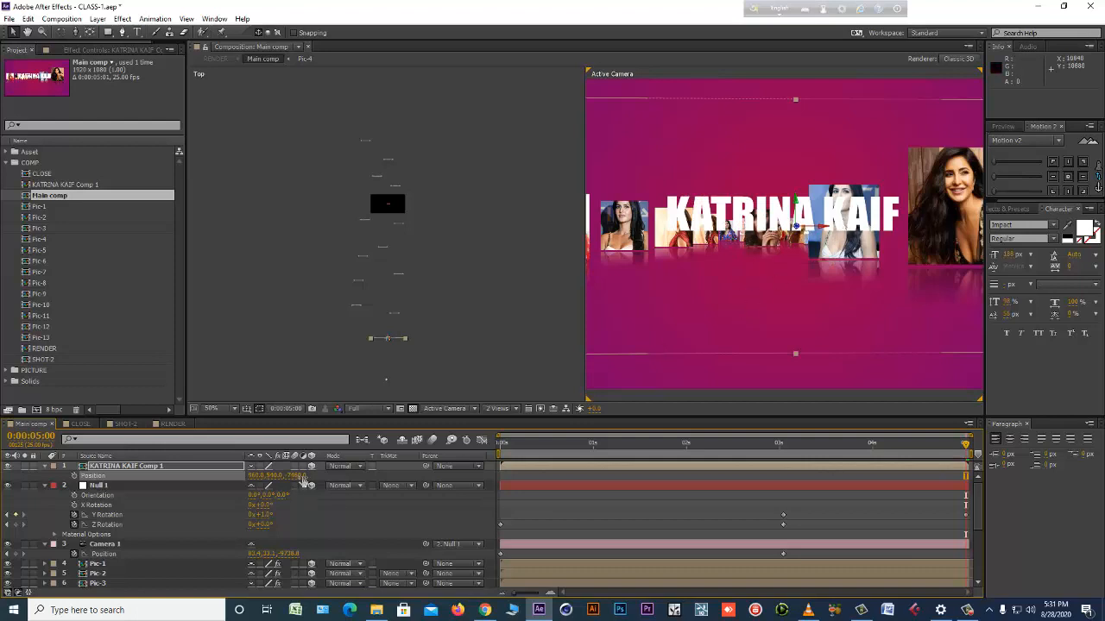
Move the title closer to the camera and below the pictures, at about 848, 748, -7903, and return to a single view.
drag(298, 474, 360, 466)
drag(800, 216, 820, 289)
click(511, 411)
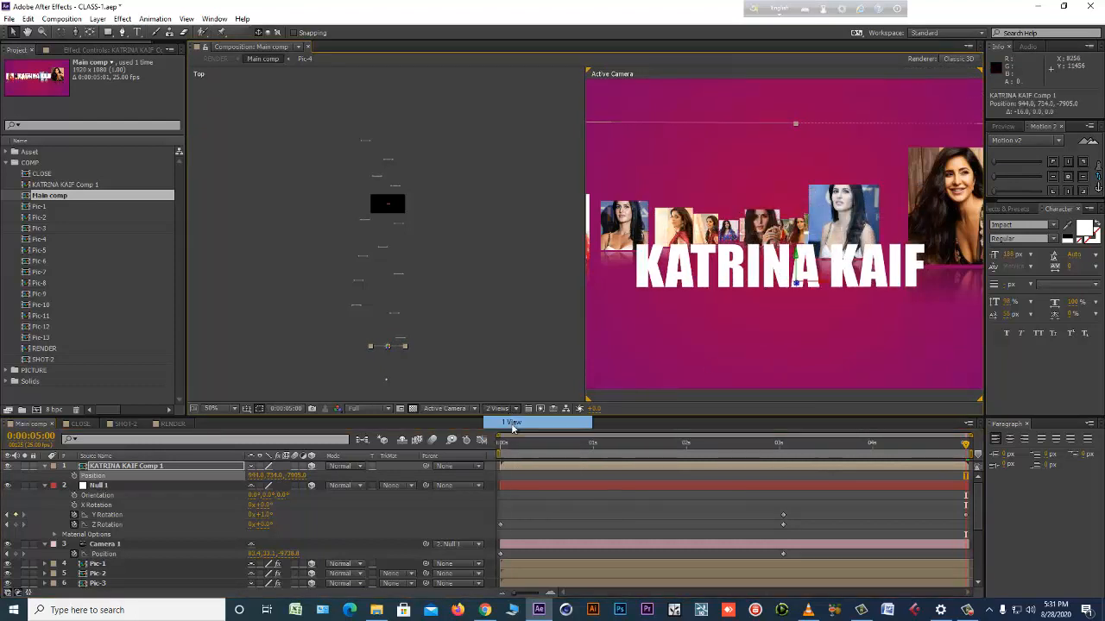
click(522, 418)
drag(616, 286, 414, 356)
key(s)
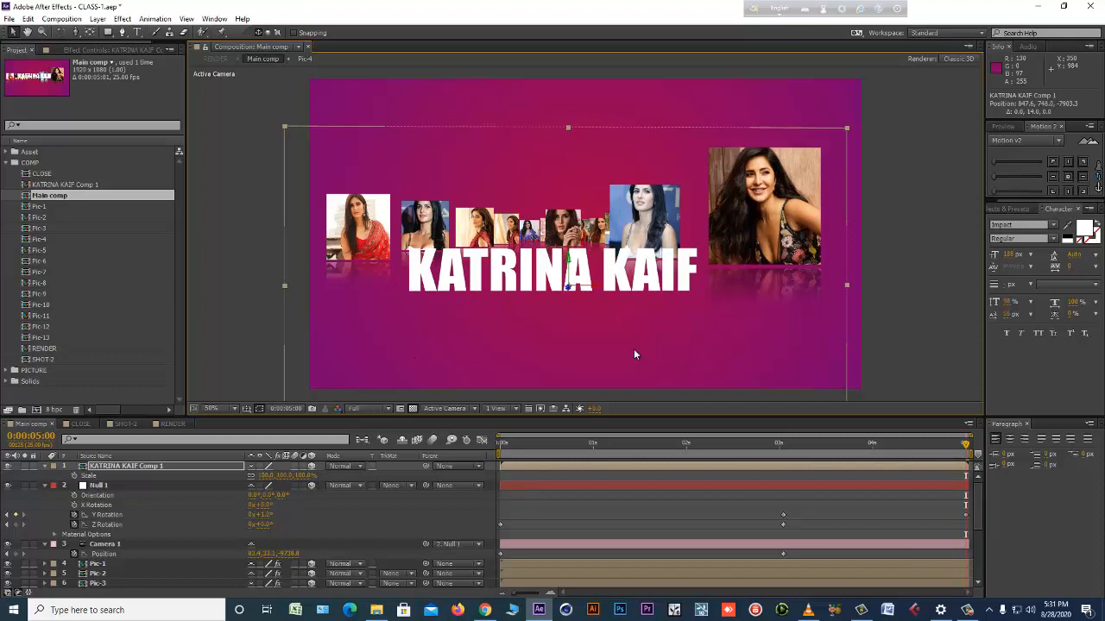
Open KATRINA KAIF Comp 1, turn off the transparency grid, and apply a Gradient Ramp effect to the text layer.
double_click(171, 467)
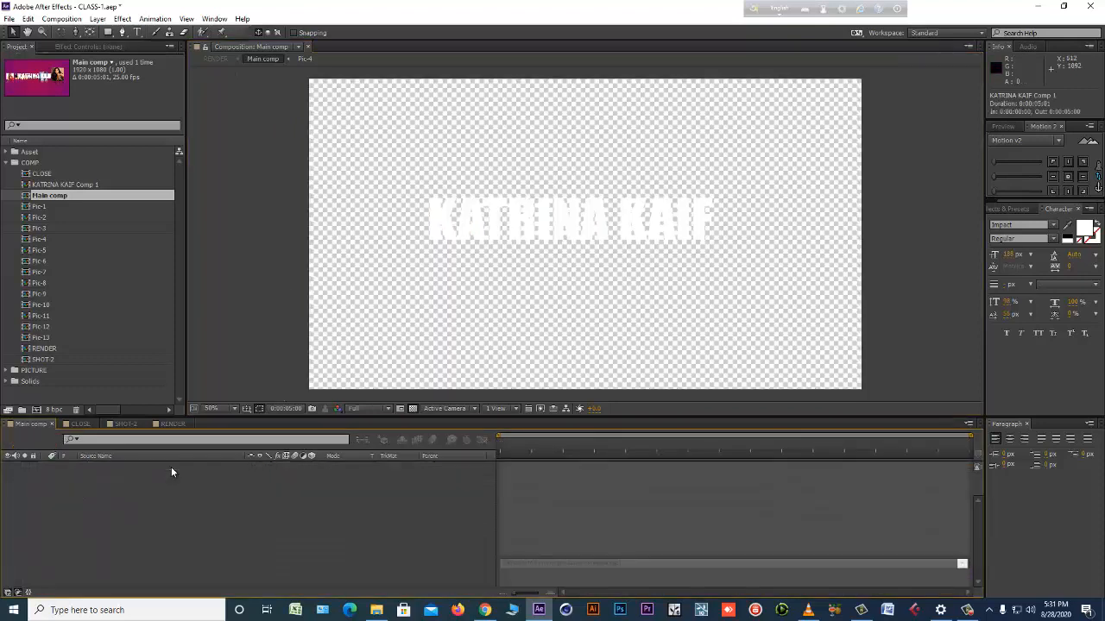
click(418, 408)
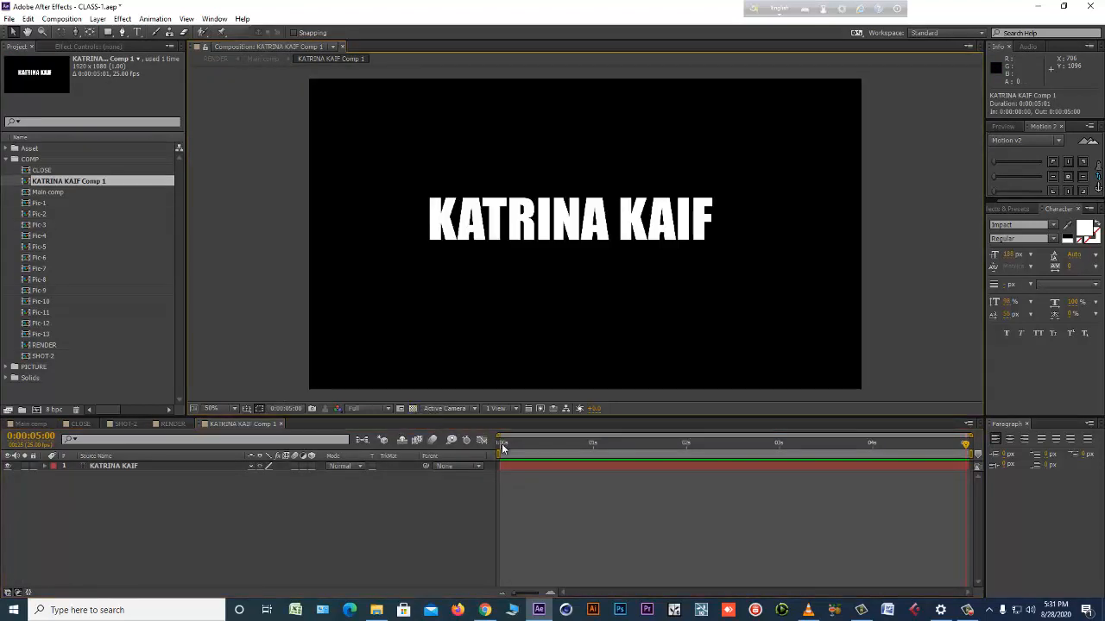
click(516, 464)
click(122, 19)
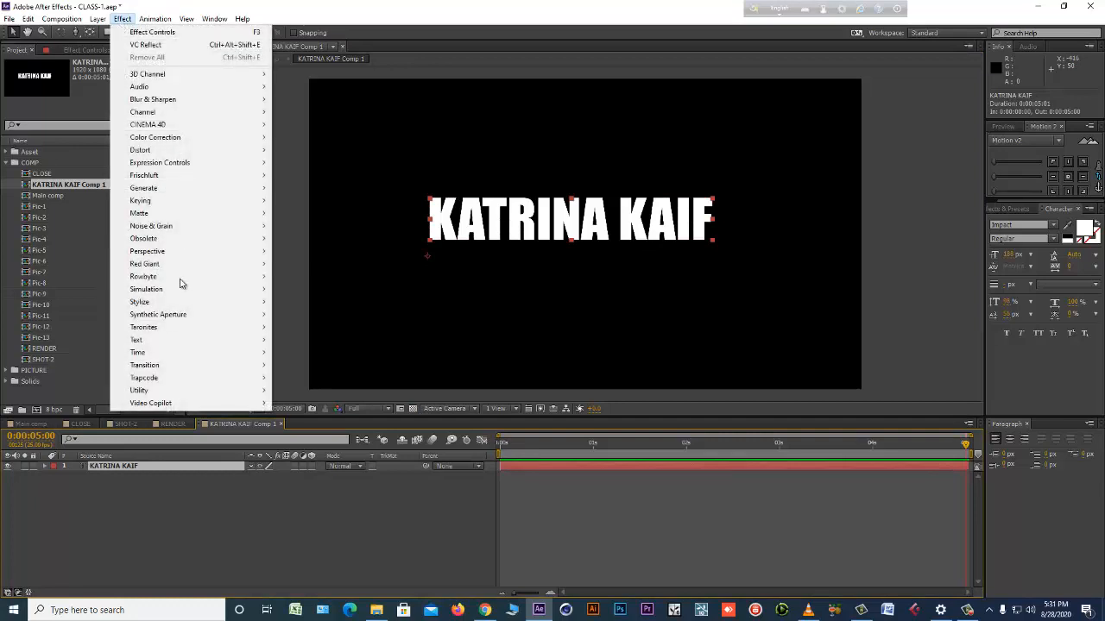
mouse_move(207, 194)
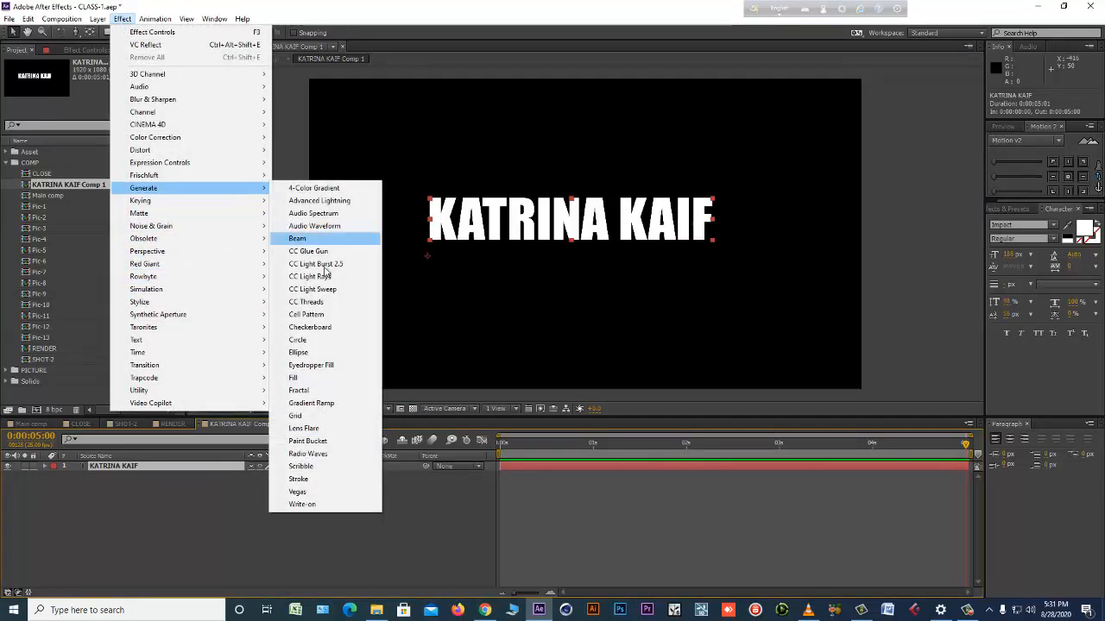
click(324, 402)
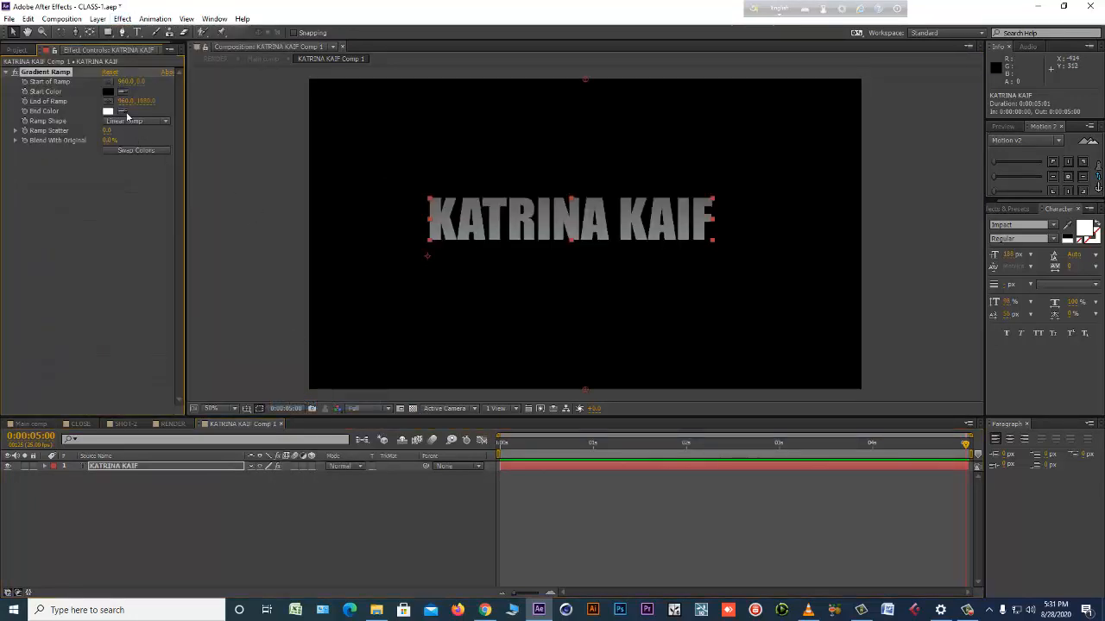
Set the Gradient Ramp's start color to bright magenta and its end color to dark purple.
click(110, 93)
click(580, 263)
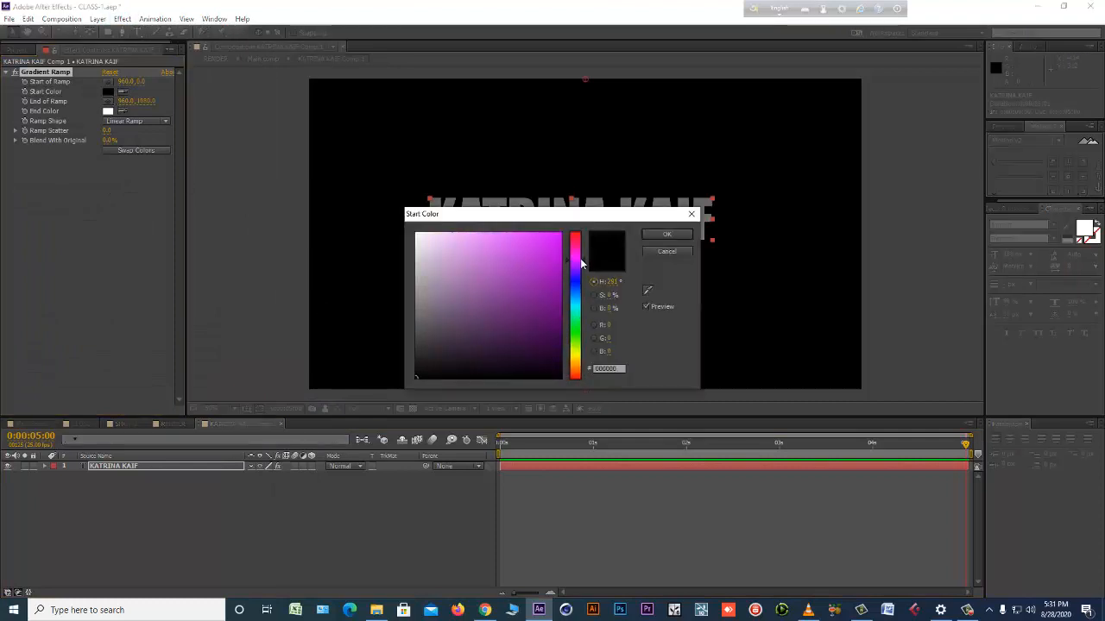
click(559, 235)
click(660, 234)
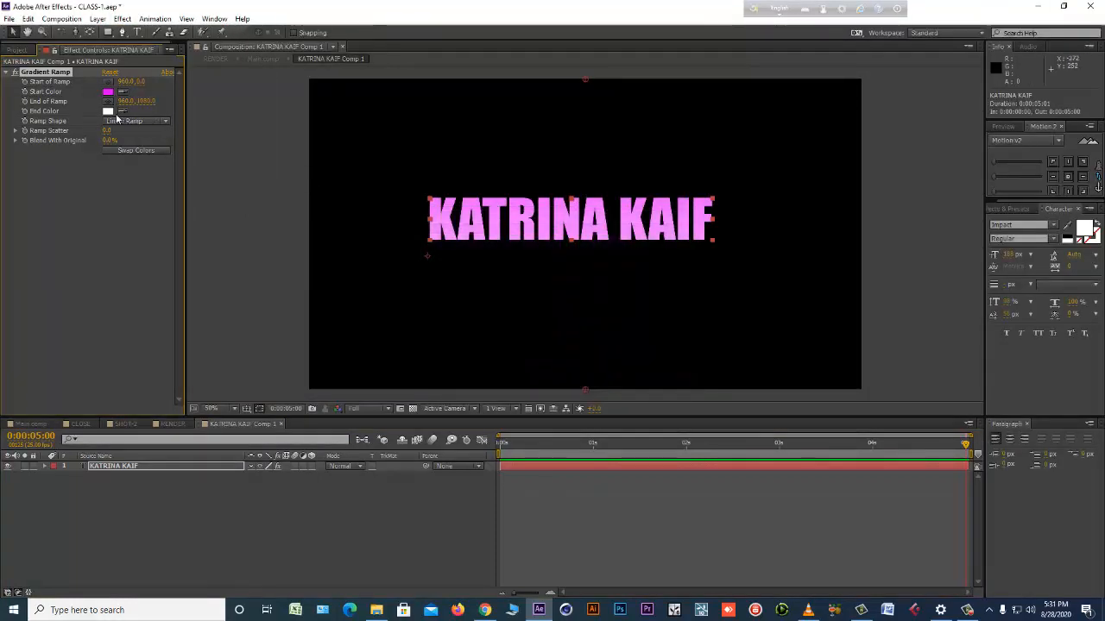
click(108, 110)
click(575, 259)
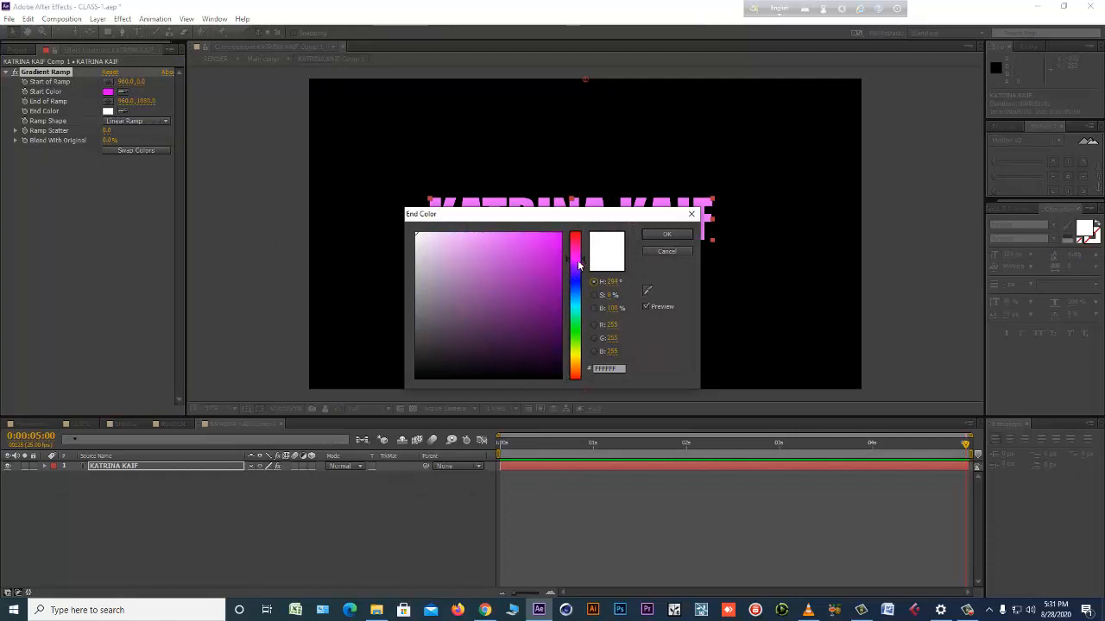
click(556, 299)
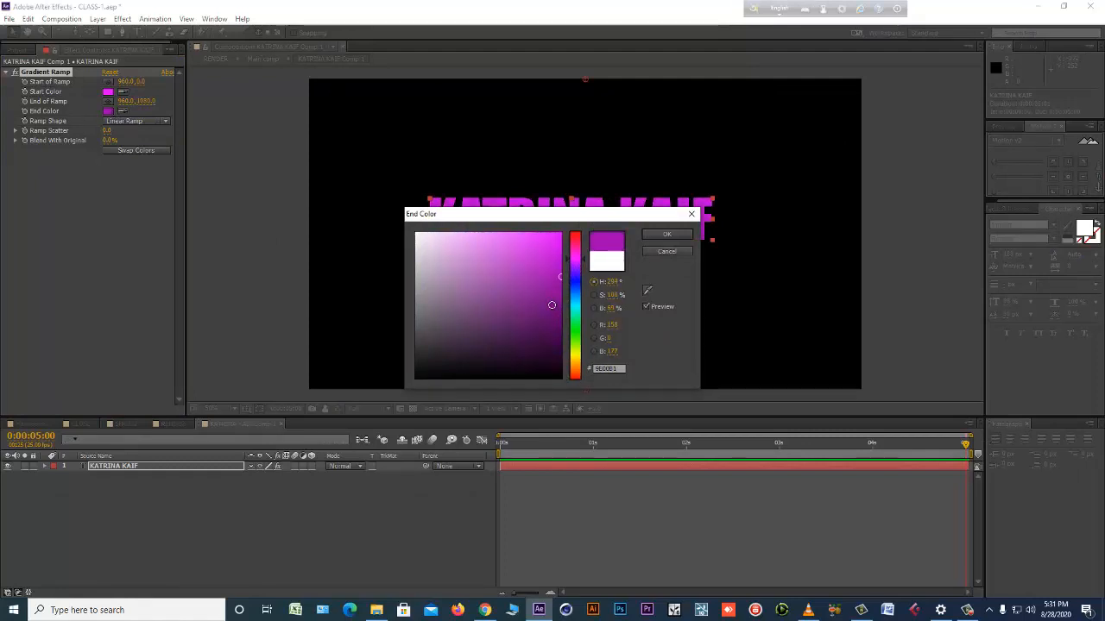
click(563, 325)
click(665, 235)
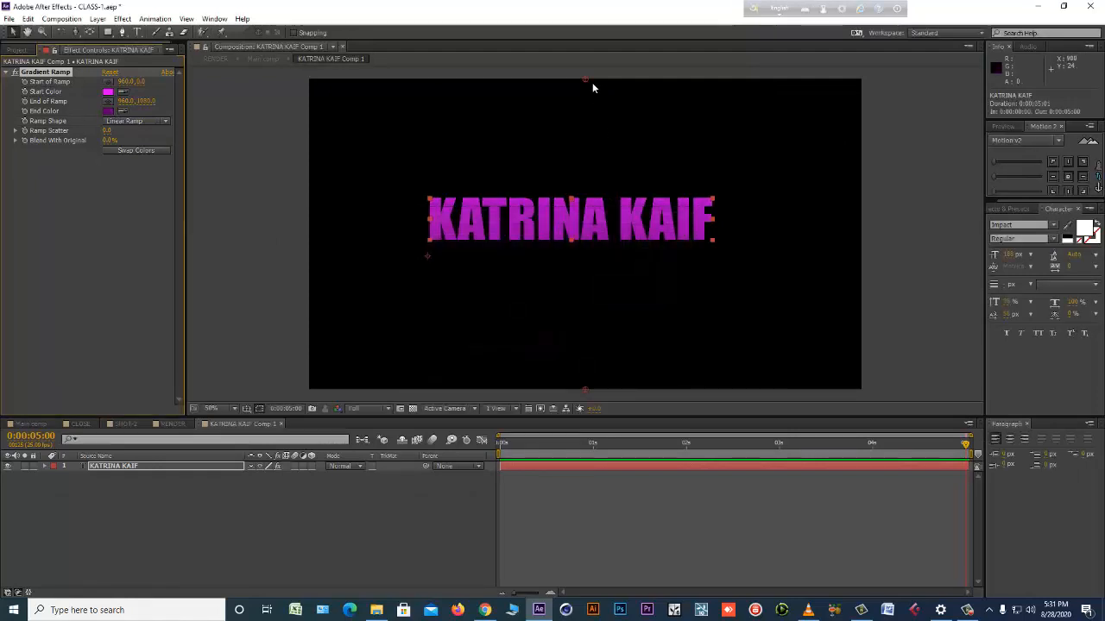
Reposition the ramp's start point to about 694, 284 above the text and its end point to about 753, 604 below it.
drag(587, 80, 489, 143)
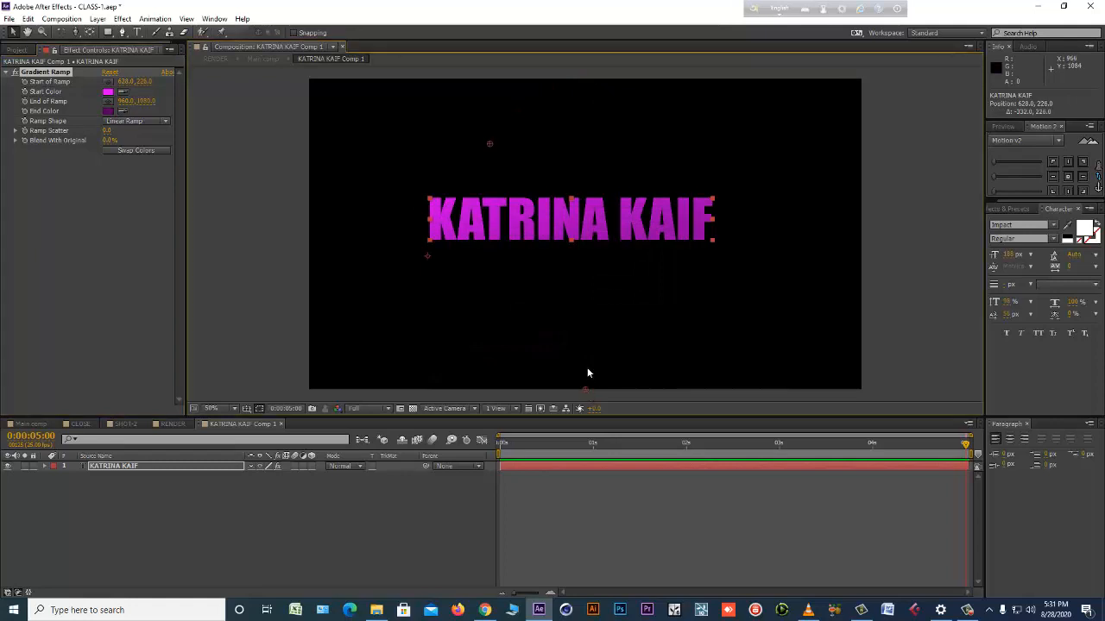
drag(585, 388, 540, 256)
drag(526, 252, 519, 253)
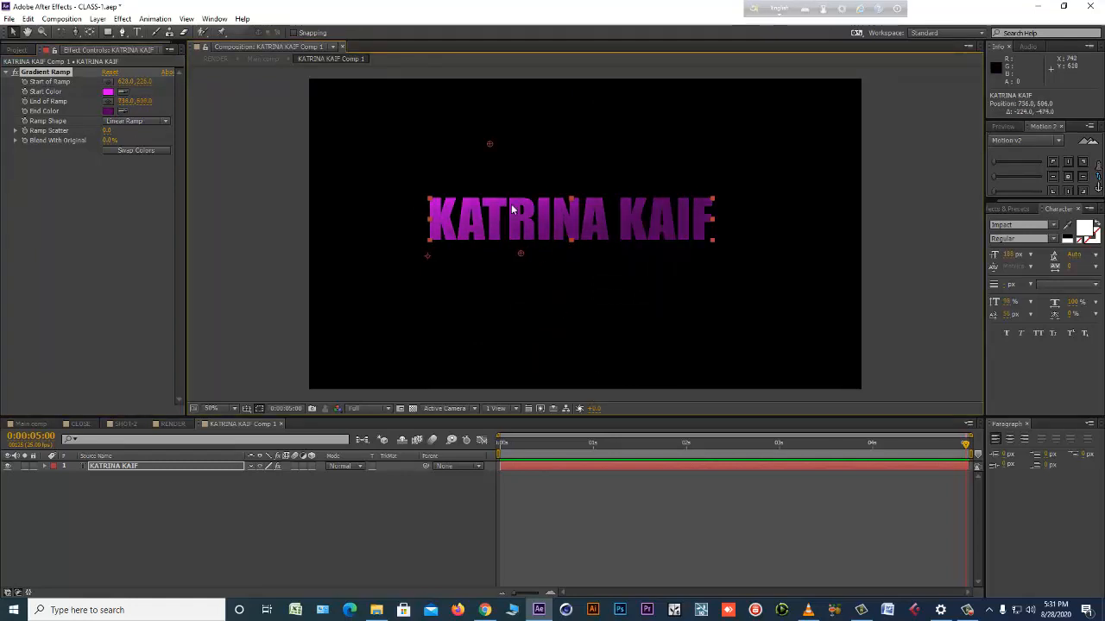
drag(491, 143, 511, 158)
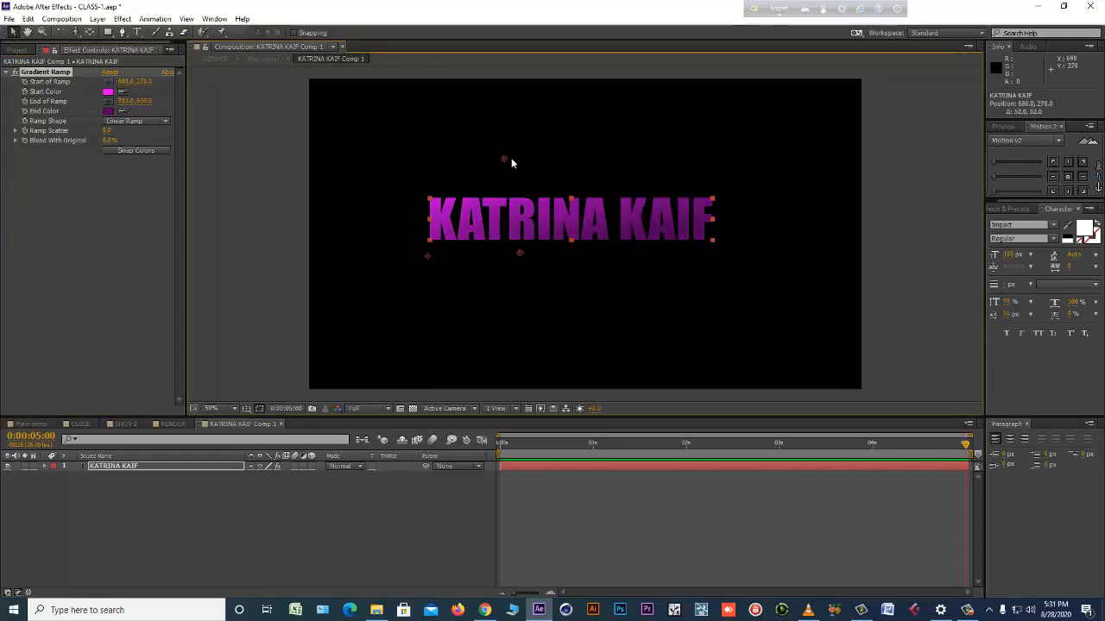
Change the ramp's start color to white (FFFFFF) and check the title in RENDER and Main comp.
click(108, 91)
drag(436, 236, 408, 225)
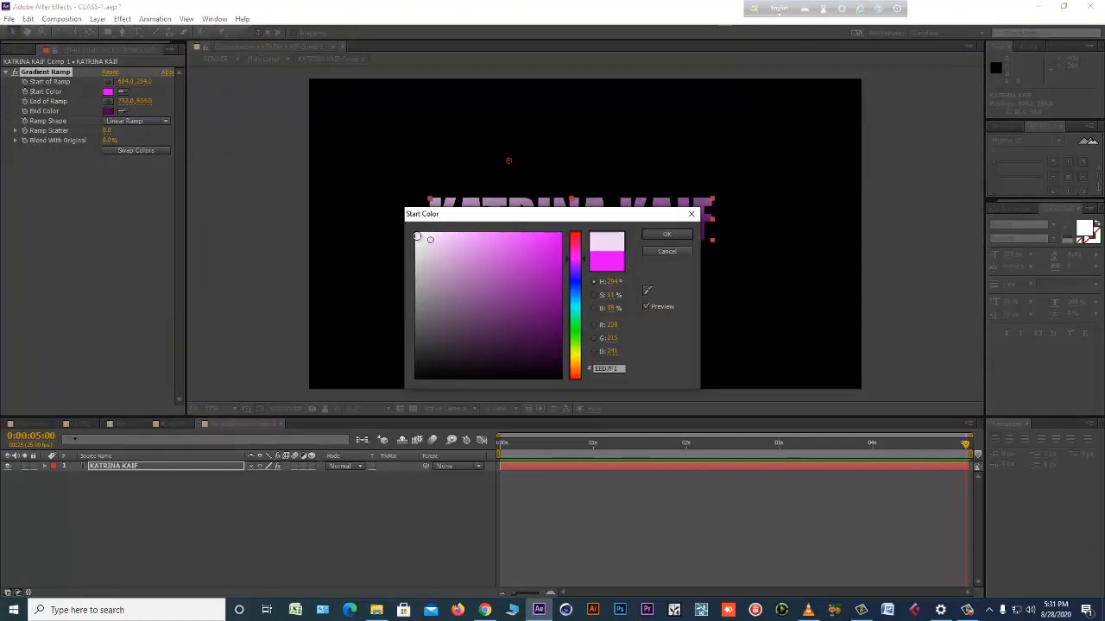
drag(566, 218, 256, 284)
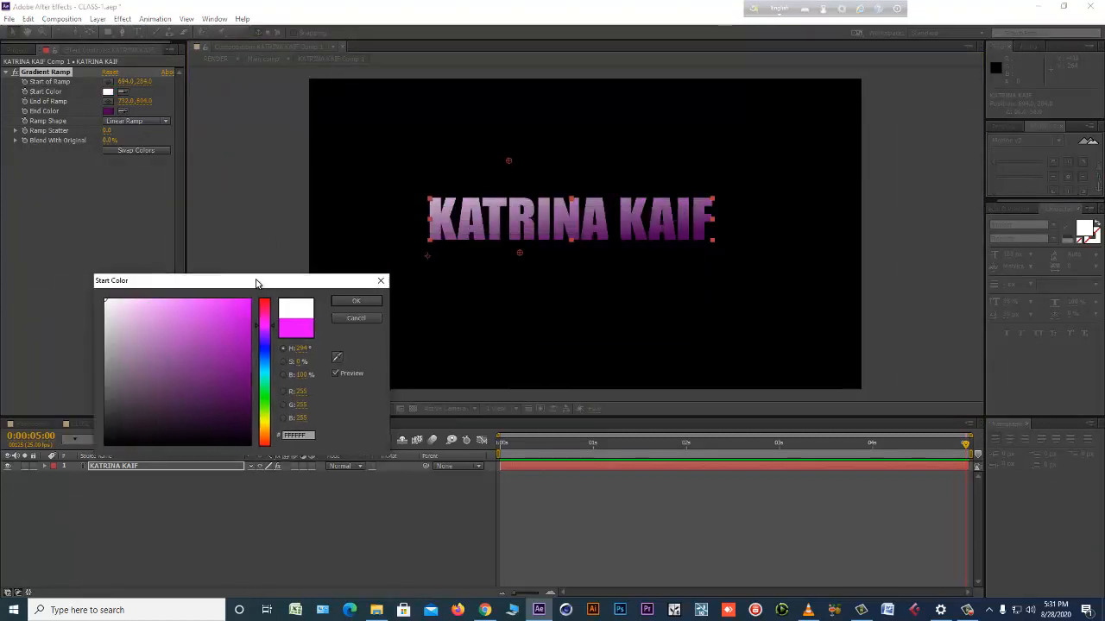
click(355, 301)
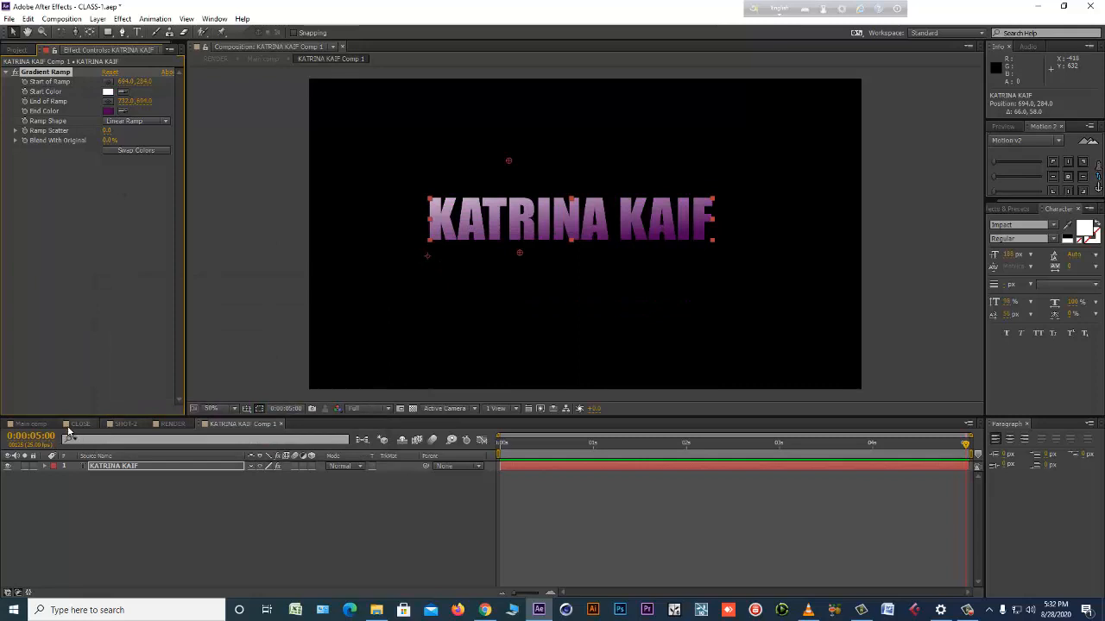
click(173, 424)
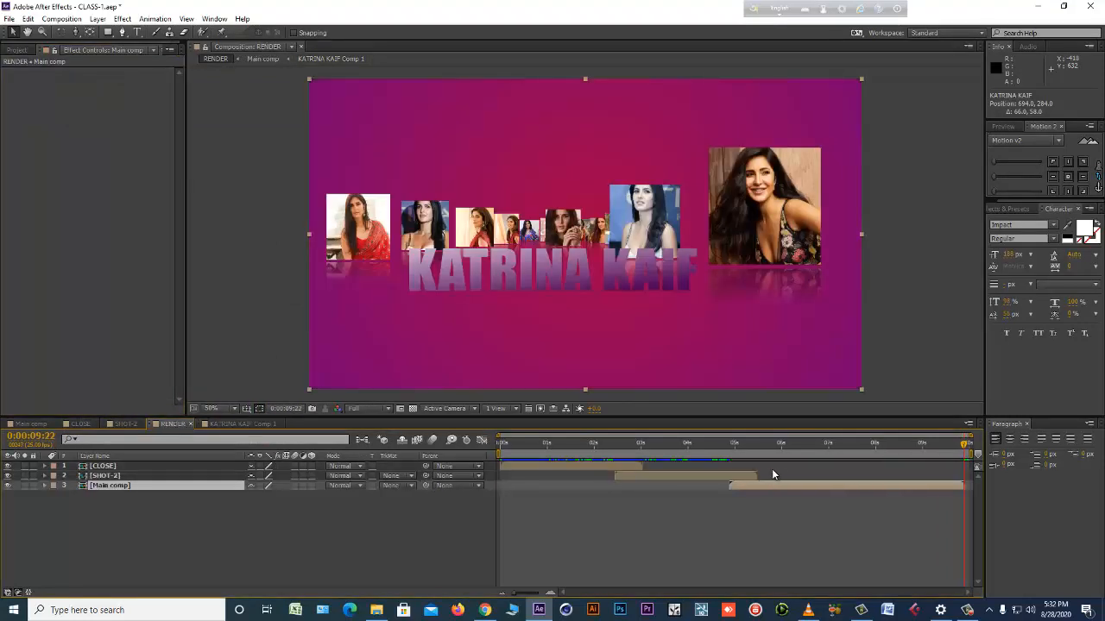
double_click(779, 484)
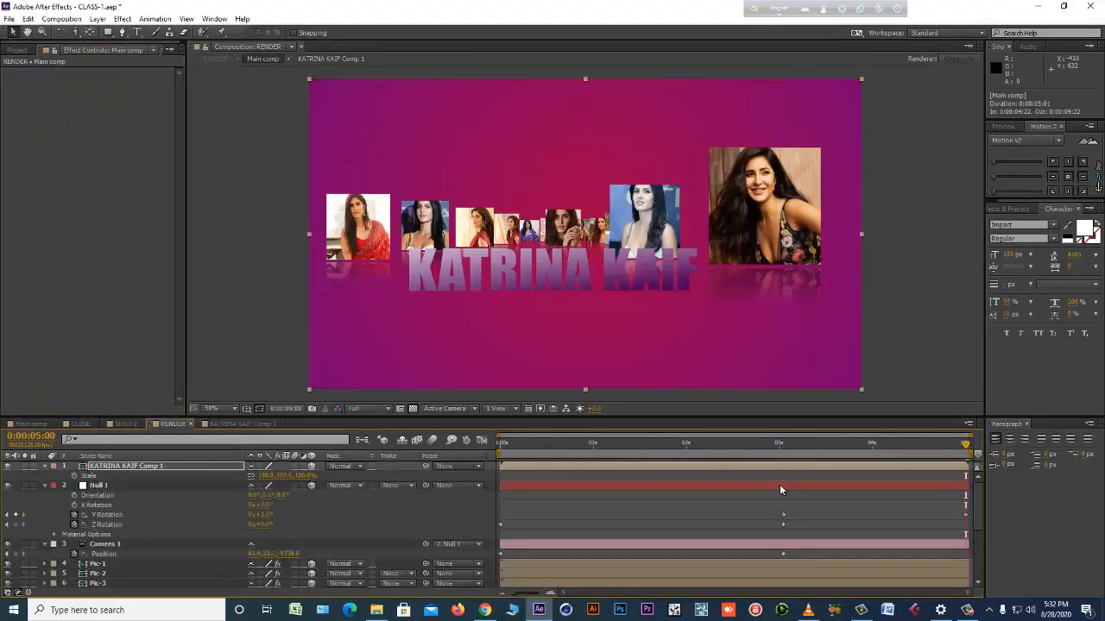
Reopen KATRINA KAIF Comp 1, set the ramp's end color to bright yellow, and check the title in Main comp.
double_click(138, 466)
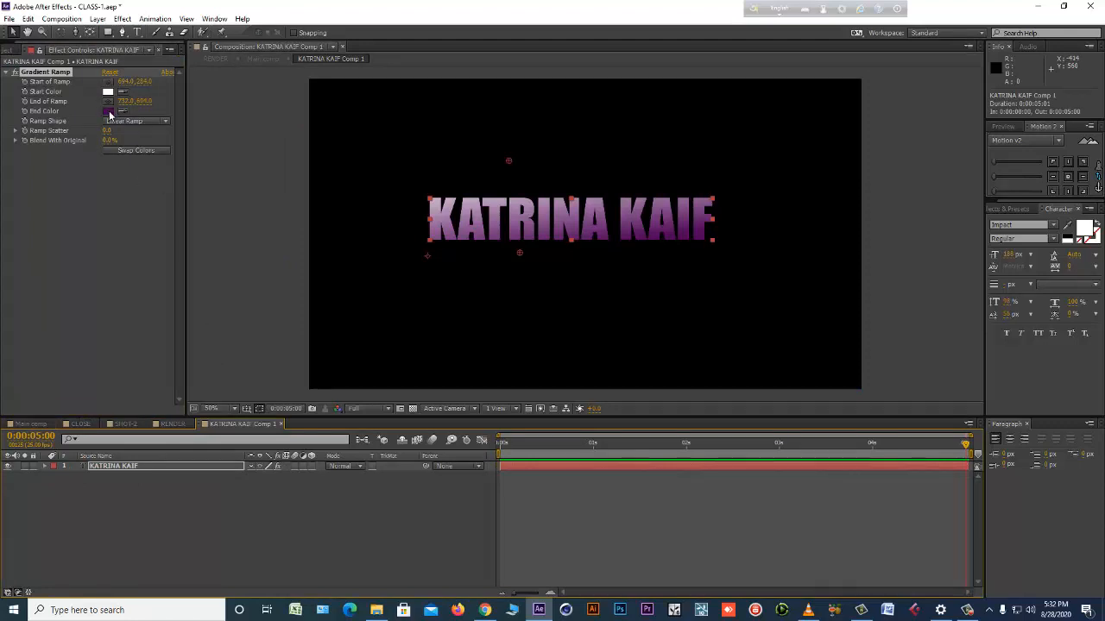
click(108, 111)
click(265, 423)
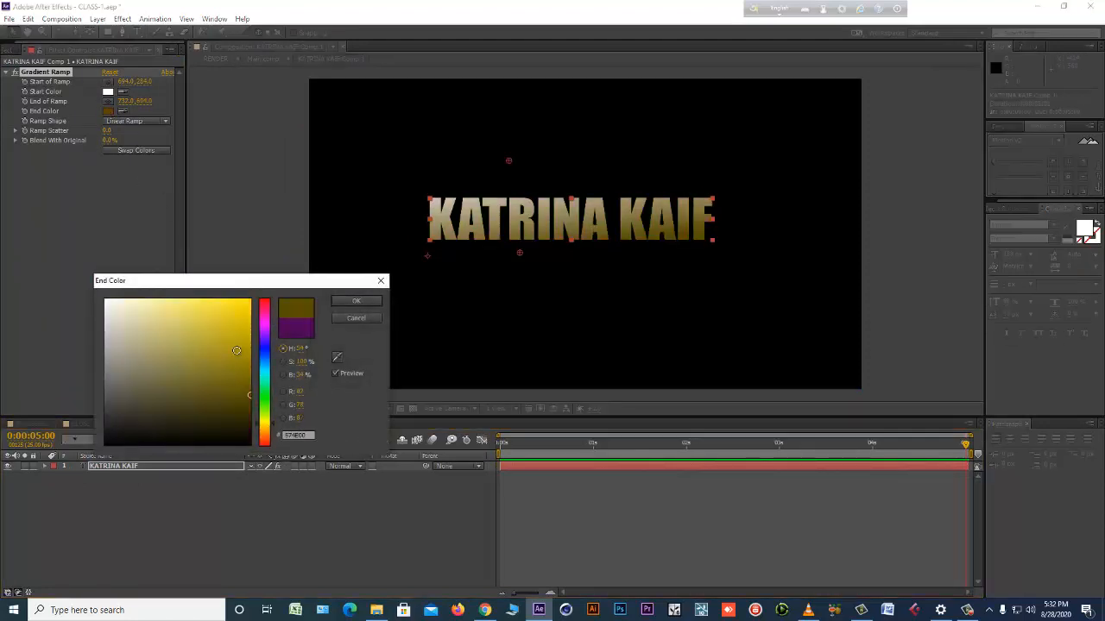
drag(237, 352, 277, 268)
click(352, 301)
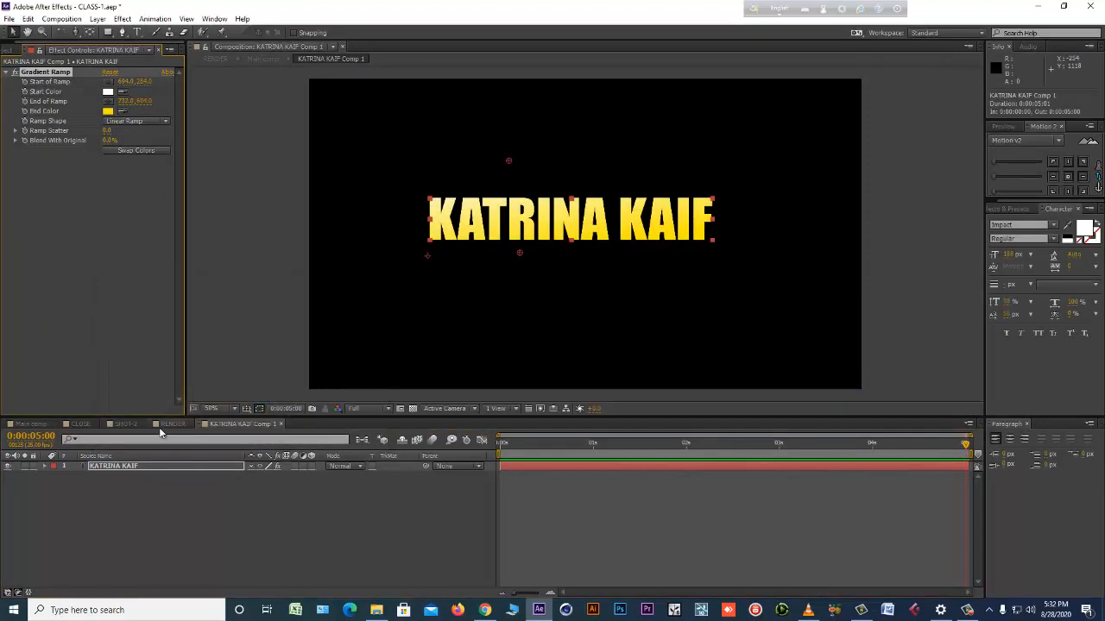
click(55, 425)
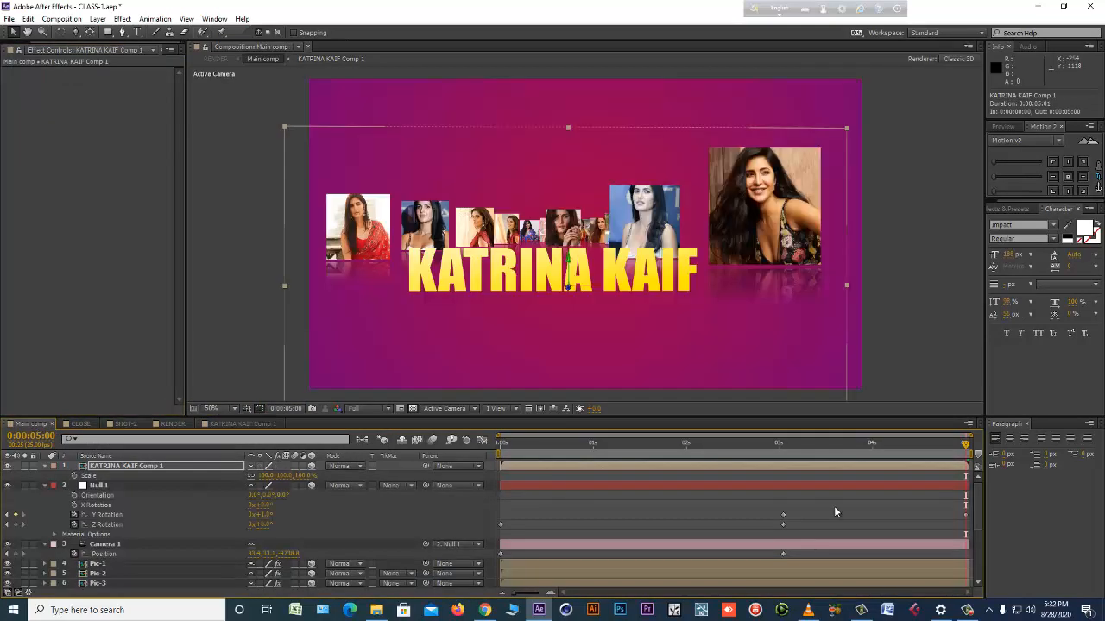
Back in KATRINA KAIF Comp 1, move the ramp's start point to about 728, 441 at the upper part of the text.
double_click(727, 464)
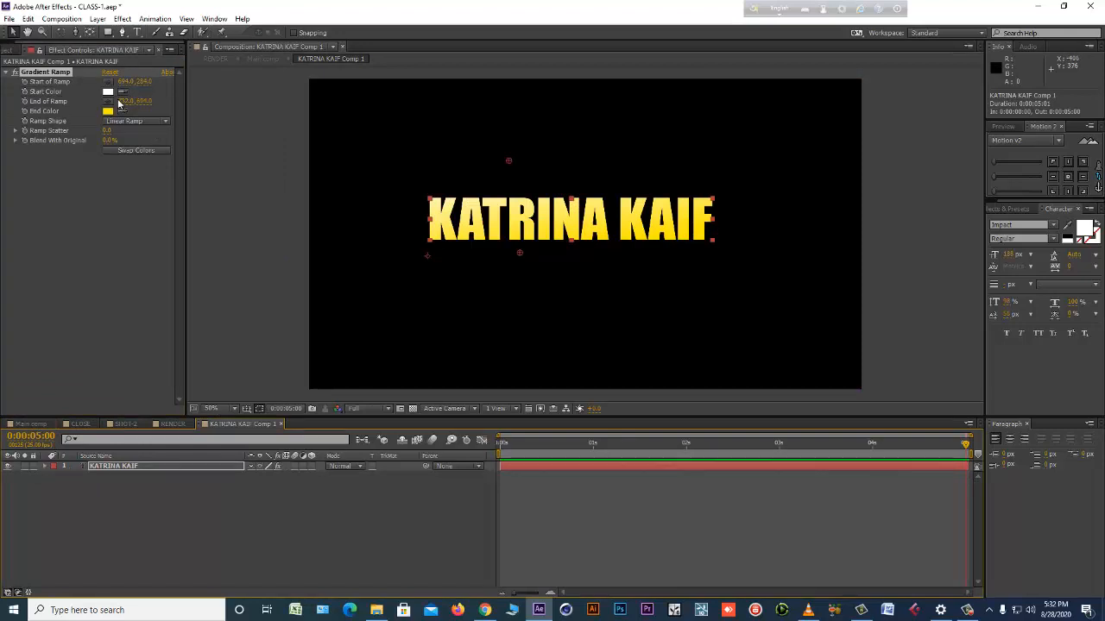
drag(143, 81, 228, 93)
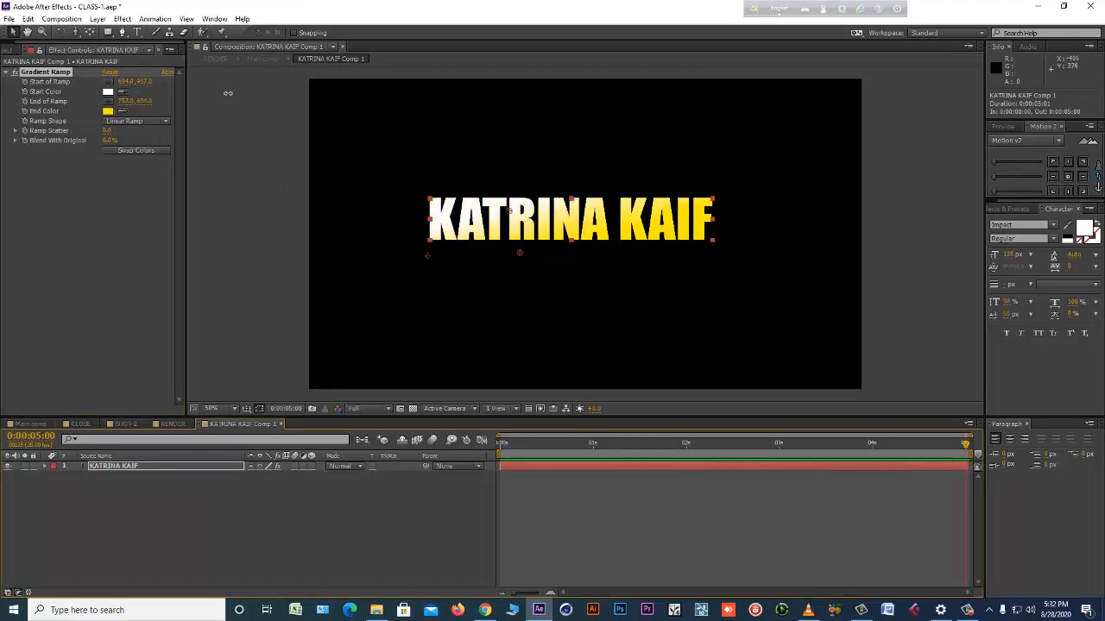
mouse_move(508, 212)
mouse_down()
mouse_move(544, 208)
mouse_move(521, 208)
mouse_up()
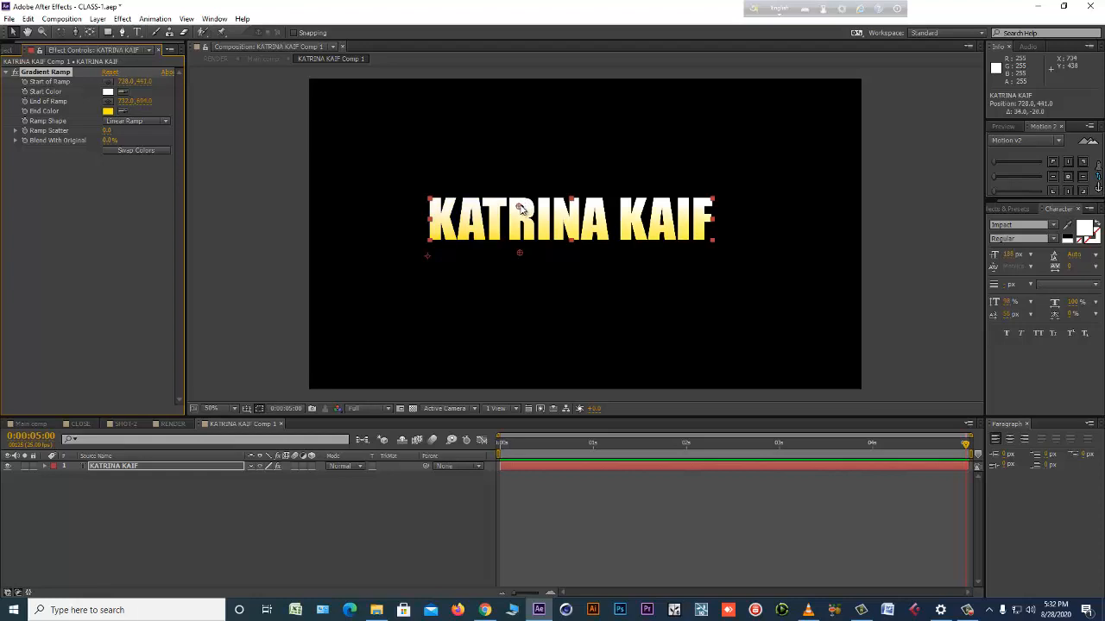
Duplicate the KATRINA KAIF text layer.
click(270, 530)
click(148, 467)
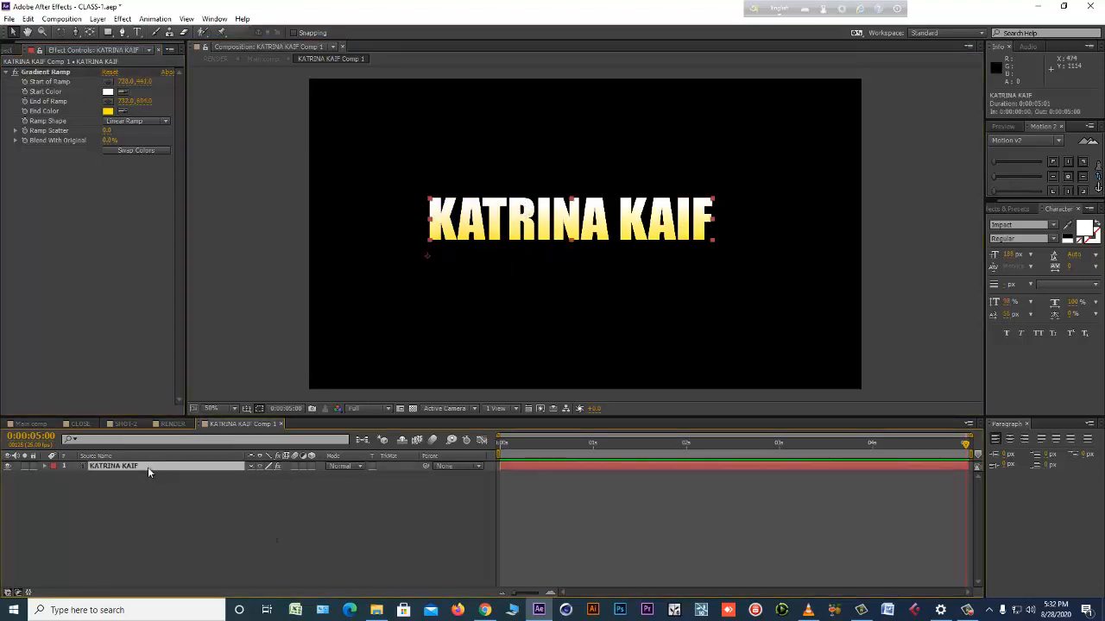
key(ctrl+d)
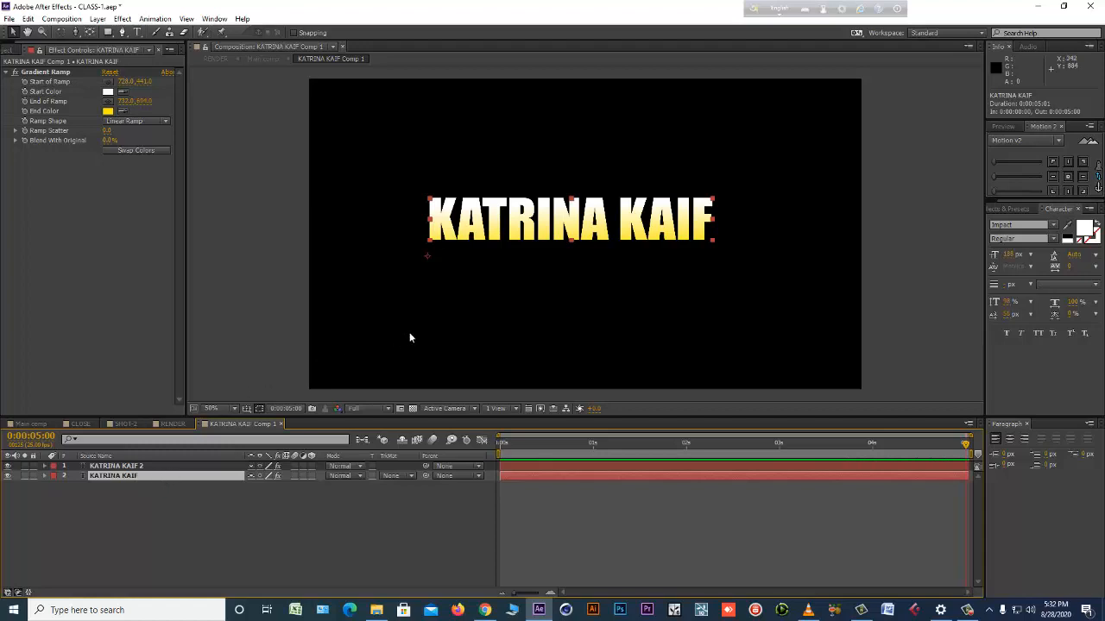
Select the lower KATRINA KAIF text layer and nudge it slightly right to offset it behind the duplicate.
click(59, 75)
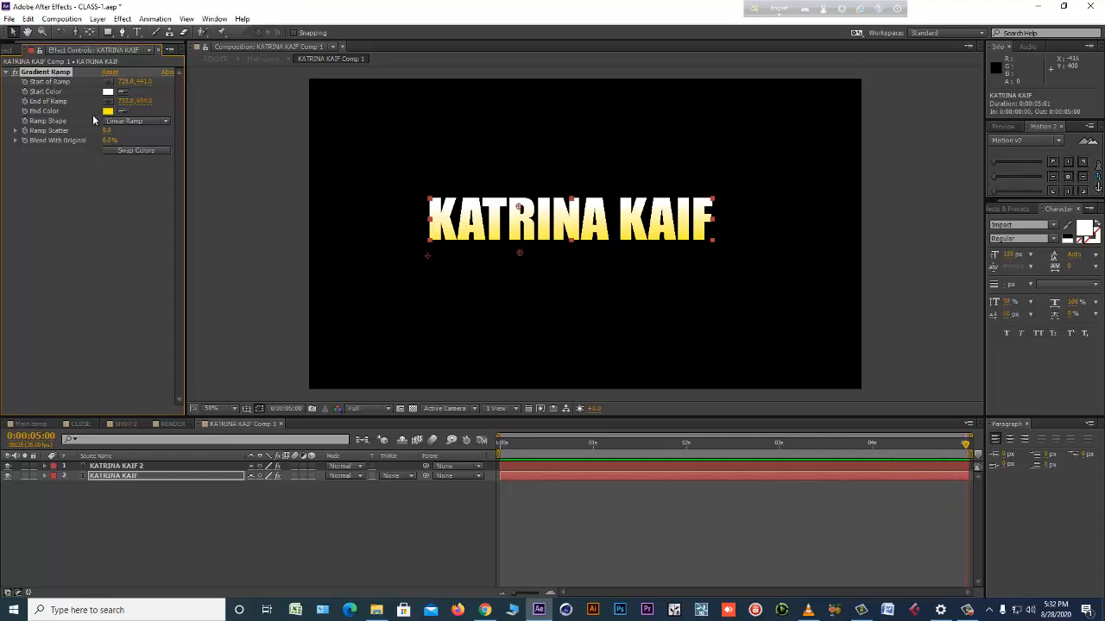
click(44, 190)
click(48, 72)
key(period)
click(314, 500)
click(166, 478)
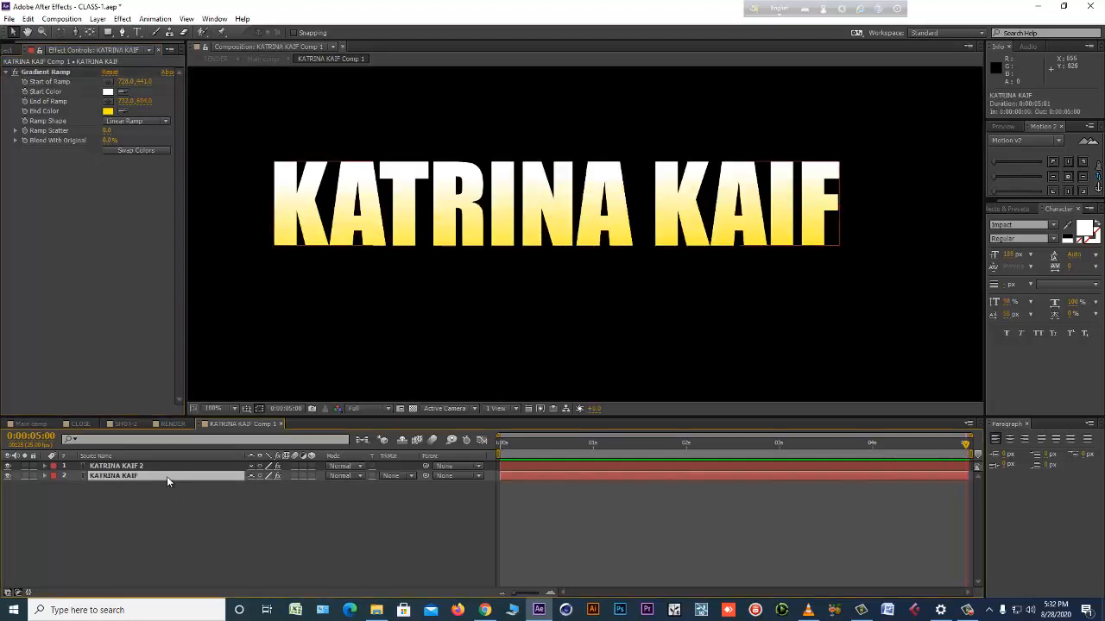
click(142, 467)
click(141, 476)
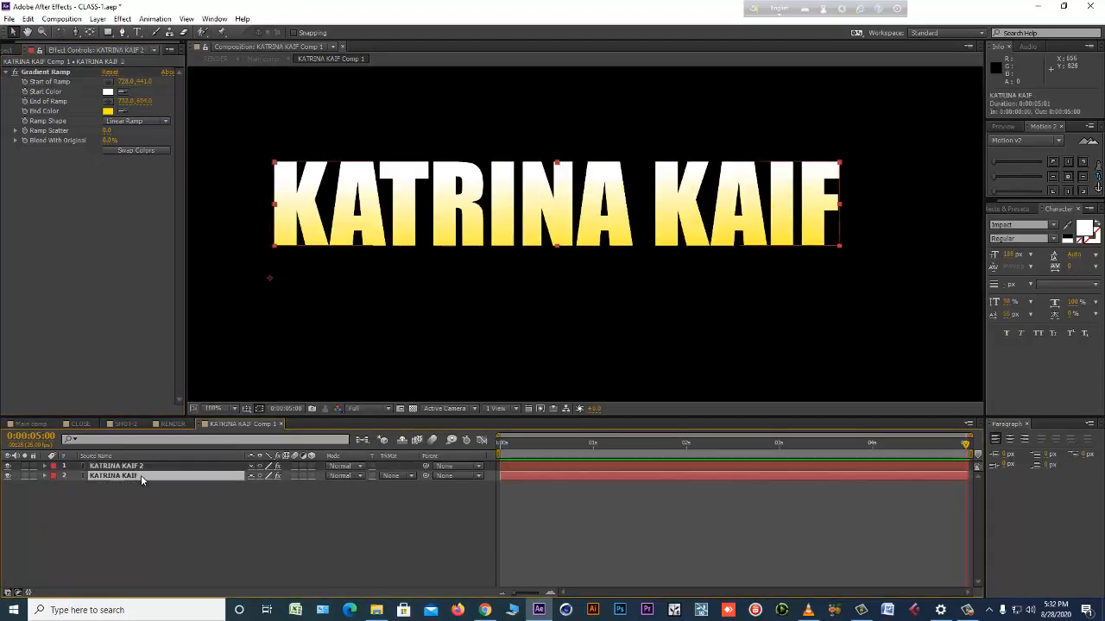
key(Right)
key(Right)
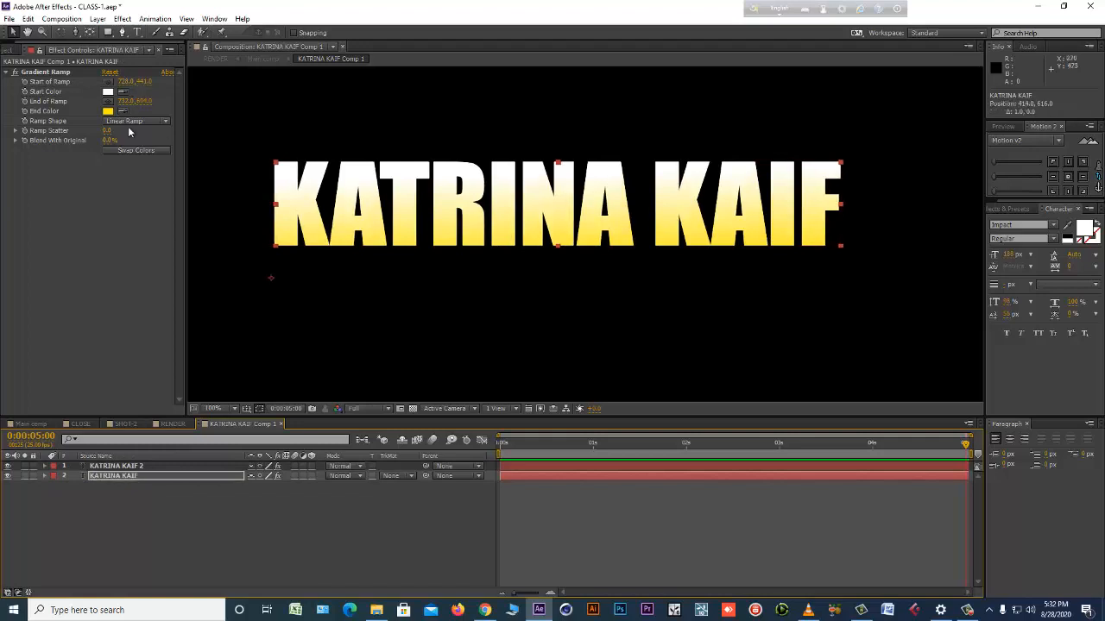
Swap the lower text layer's ramp colors, nudge it another pixel right, and set its ramp end color to dark brown (663F00).
click(126, 152)
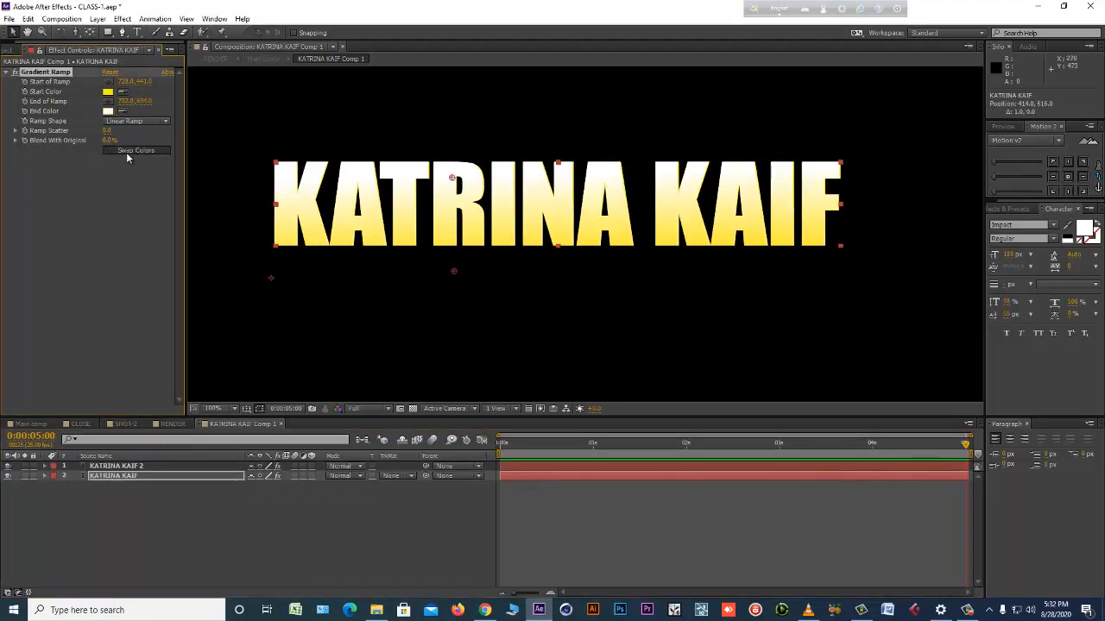
click(175, 480)
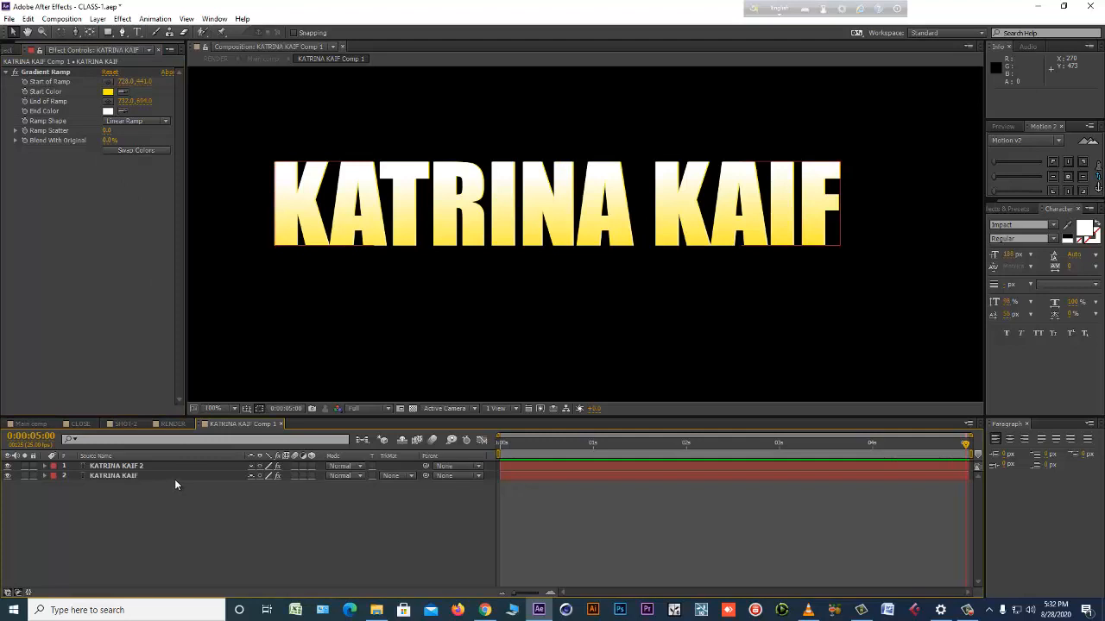
click(136, 475)
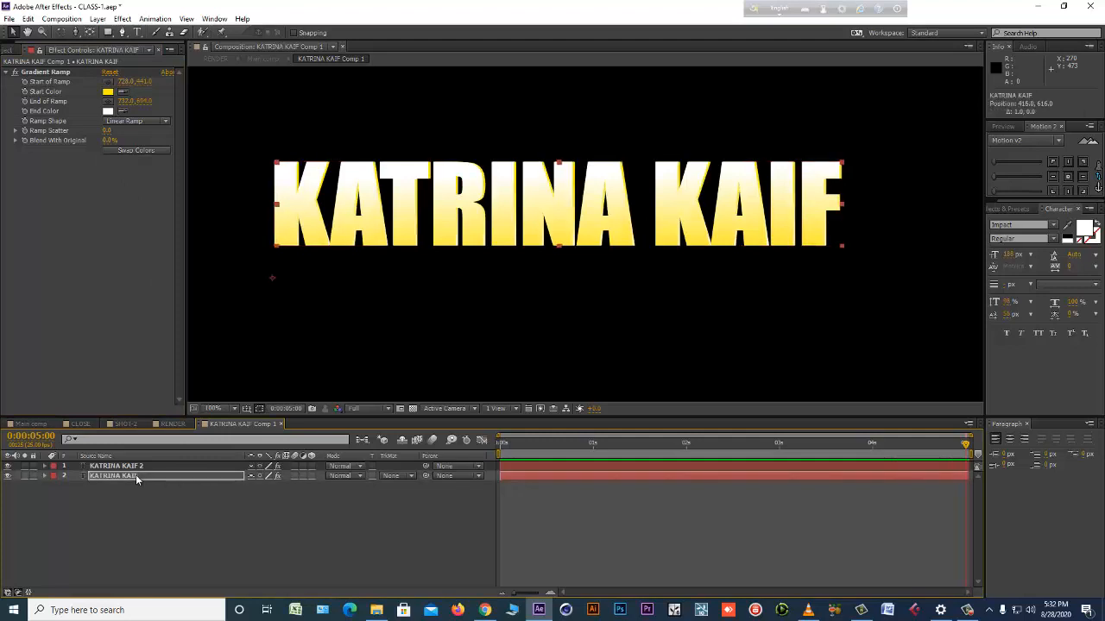
click(107, 112)
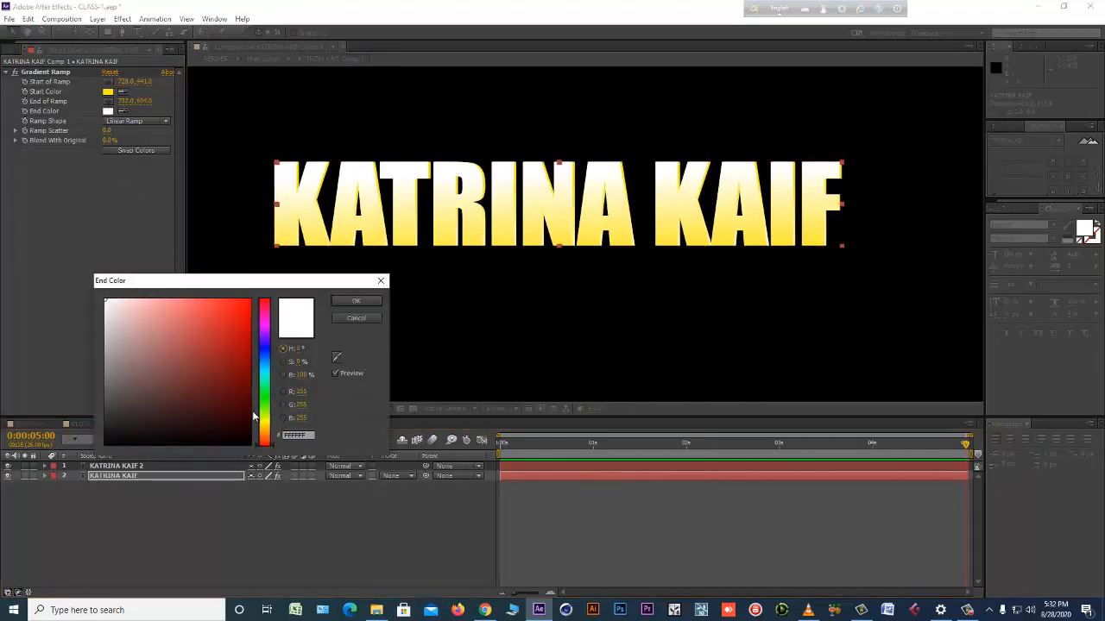
drag(264, 422, 266, 431)
drag(230, 367, 254, 387)
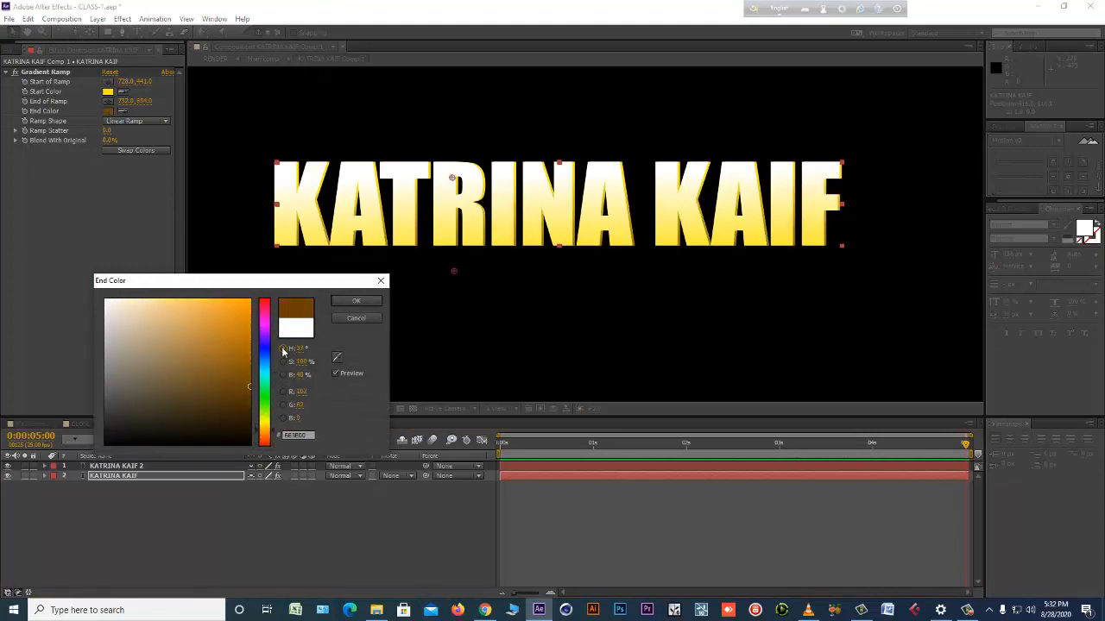
click(342, 303)
Set the lower text layer's ramp start color to a darker orange-gold.
click(107, 91)
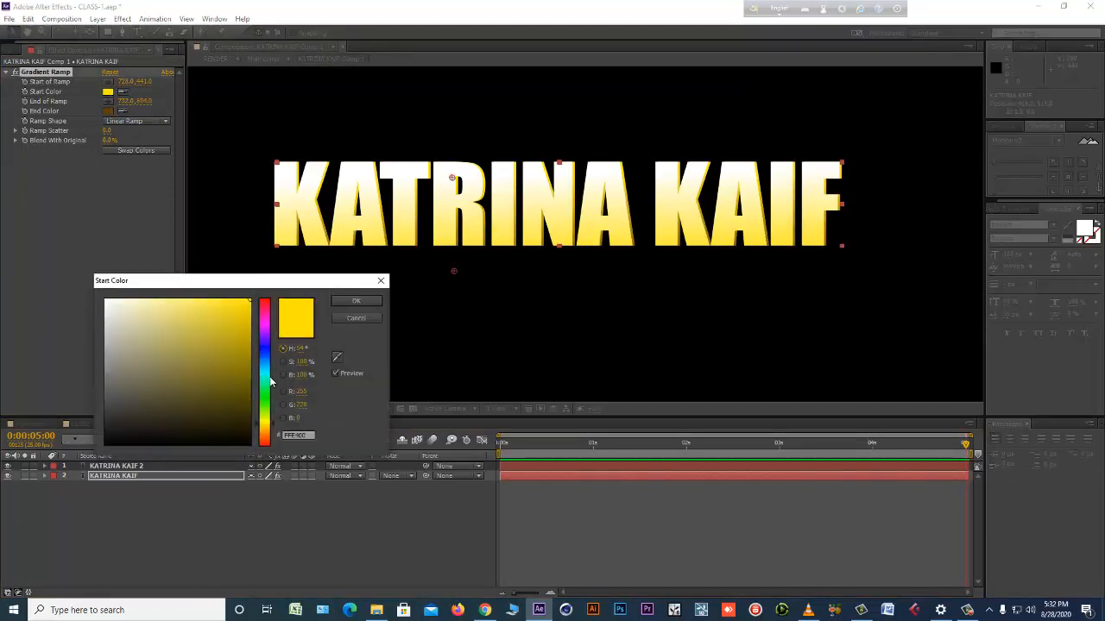
click(264, 427)
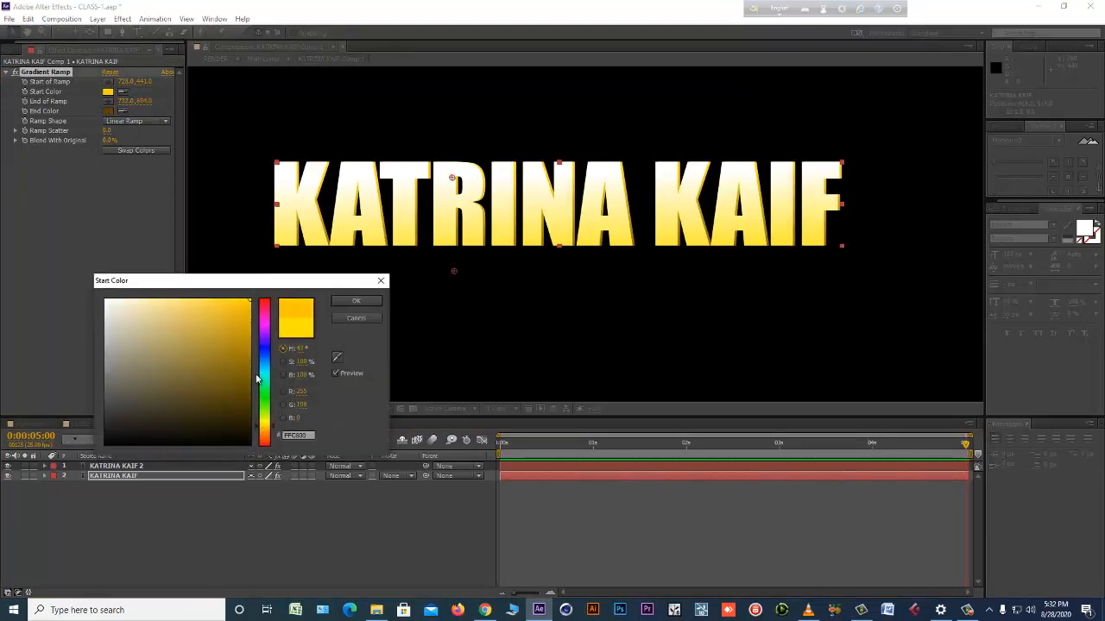
click(255, 344)
click(355, 301)
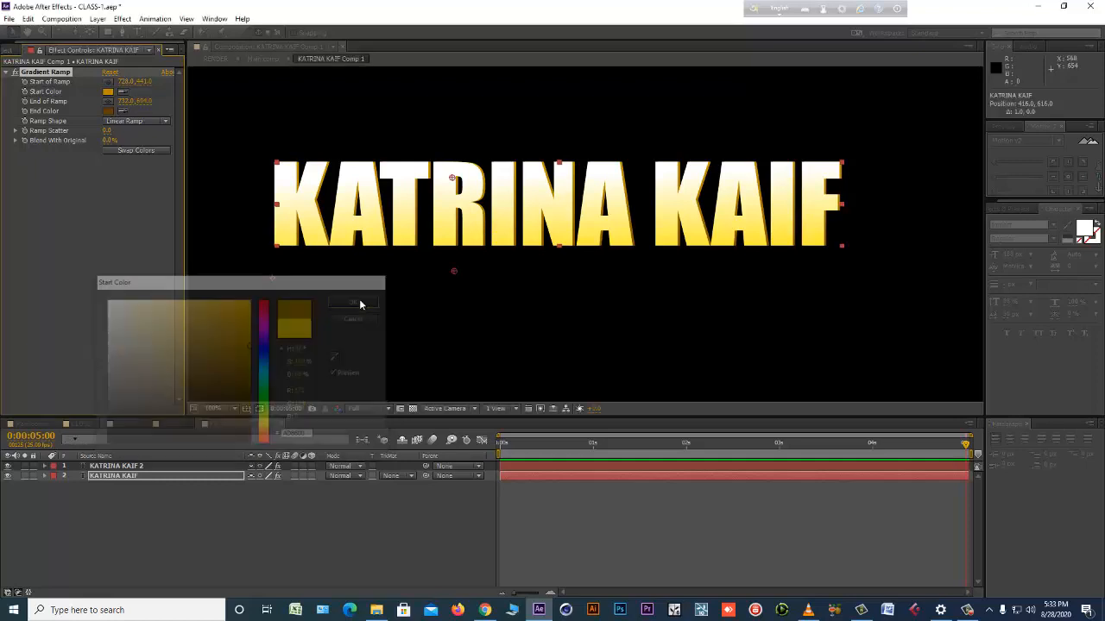
In Main comp, apply VC Reflect to KATRINA KAIF Comp 1 and set the floor position to about 960, 566, just below the title.
click(31, 424)
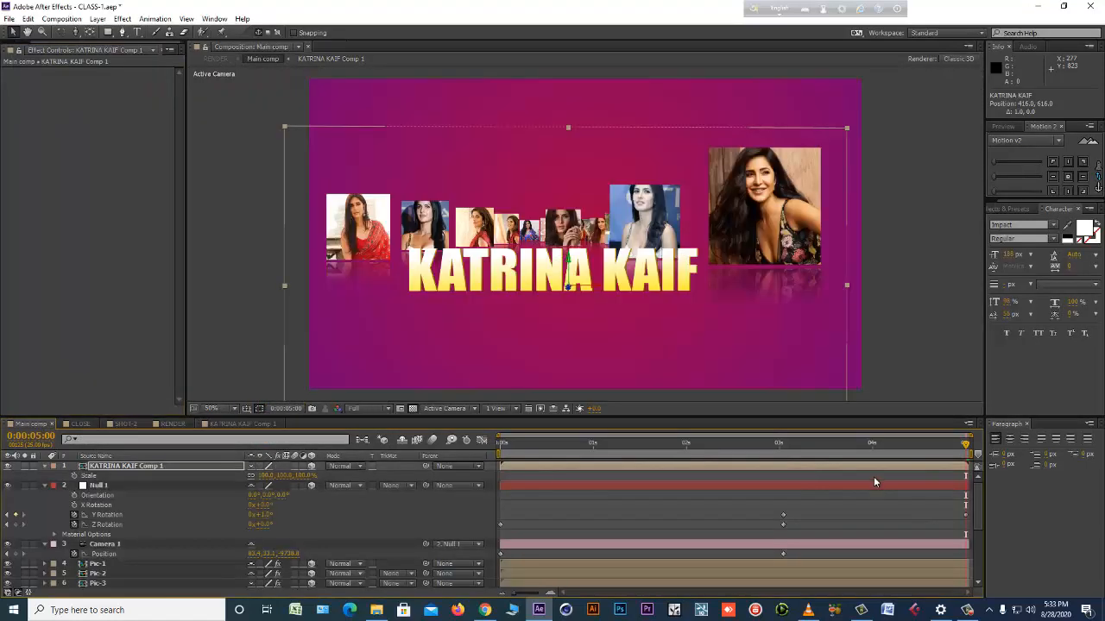
click(125, 20)
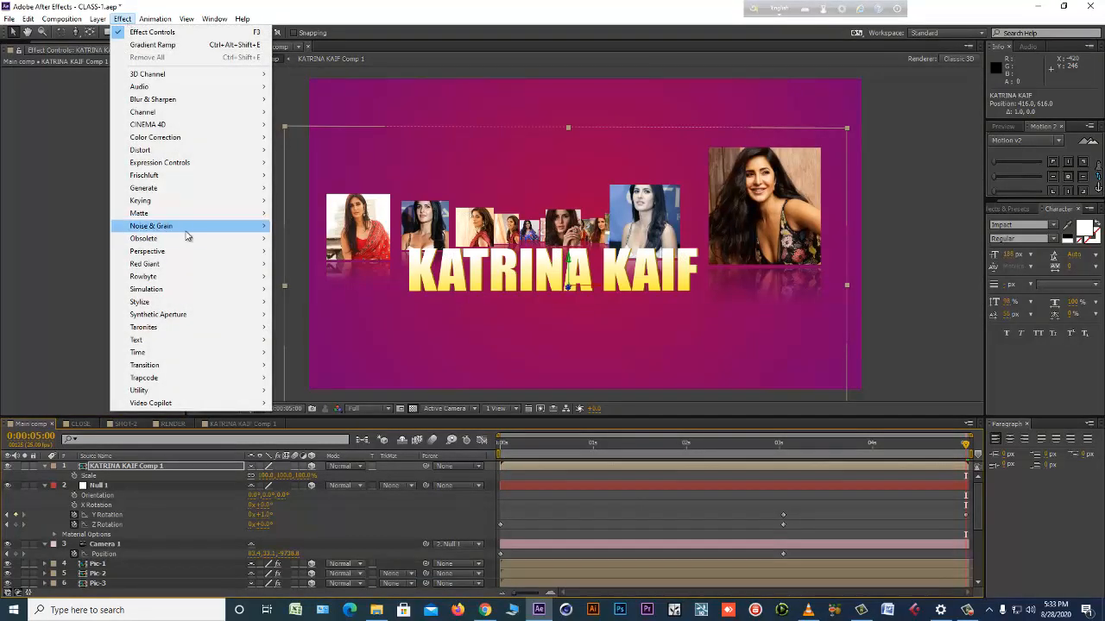
mouse_move(201, 404)
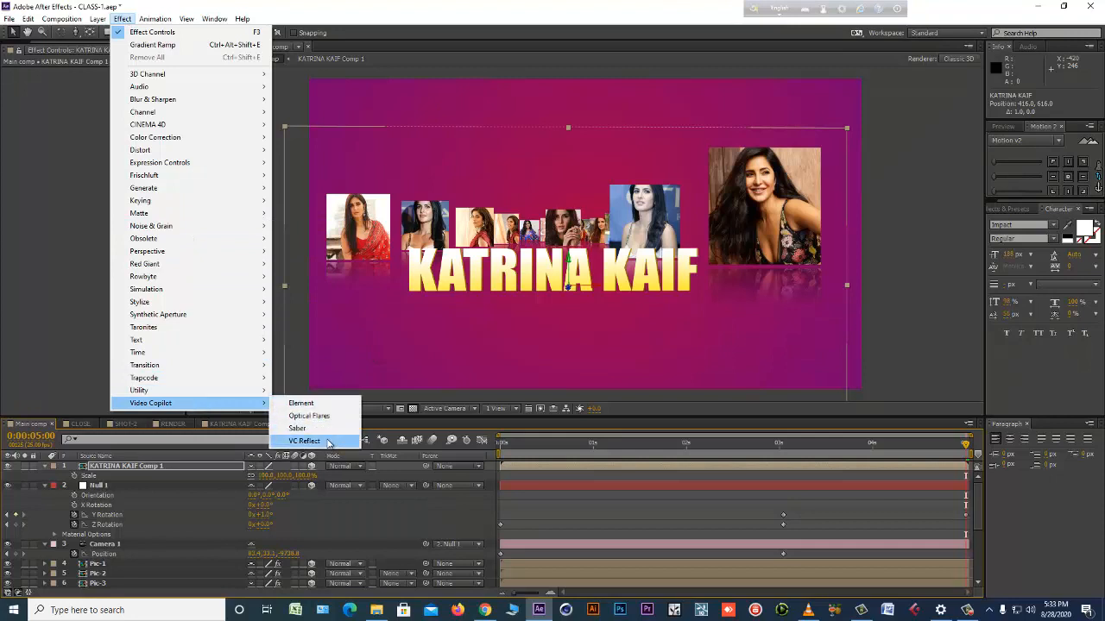
click(326, 442)
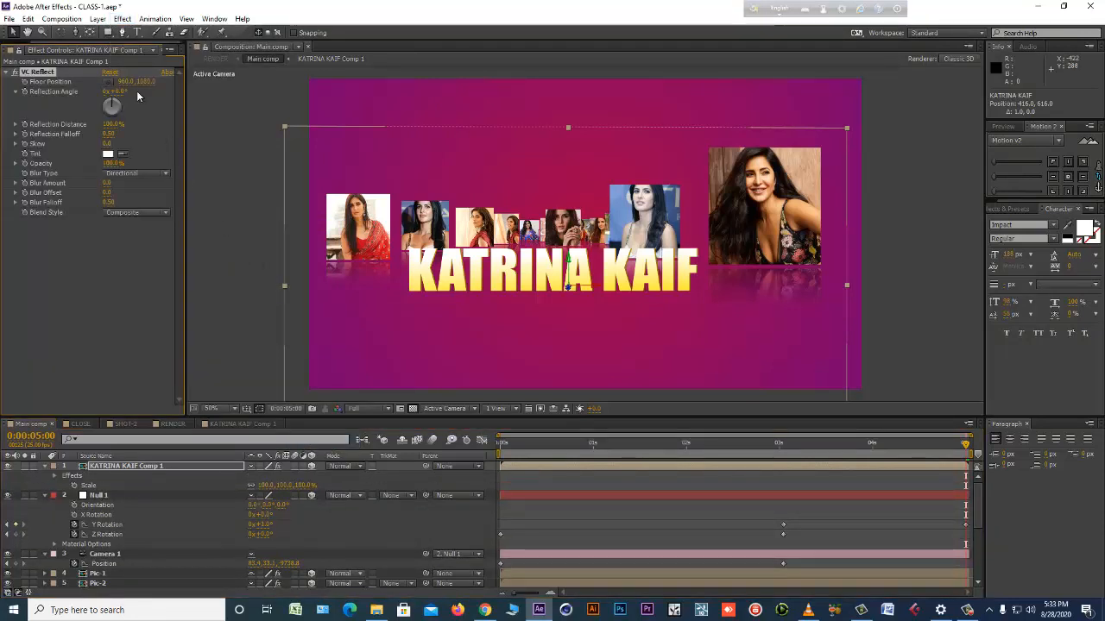
drag(149, 81, 103, 84)
drag(33, 82, 5, 84)
drag(143, 81, 2, 90)
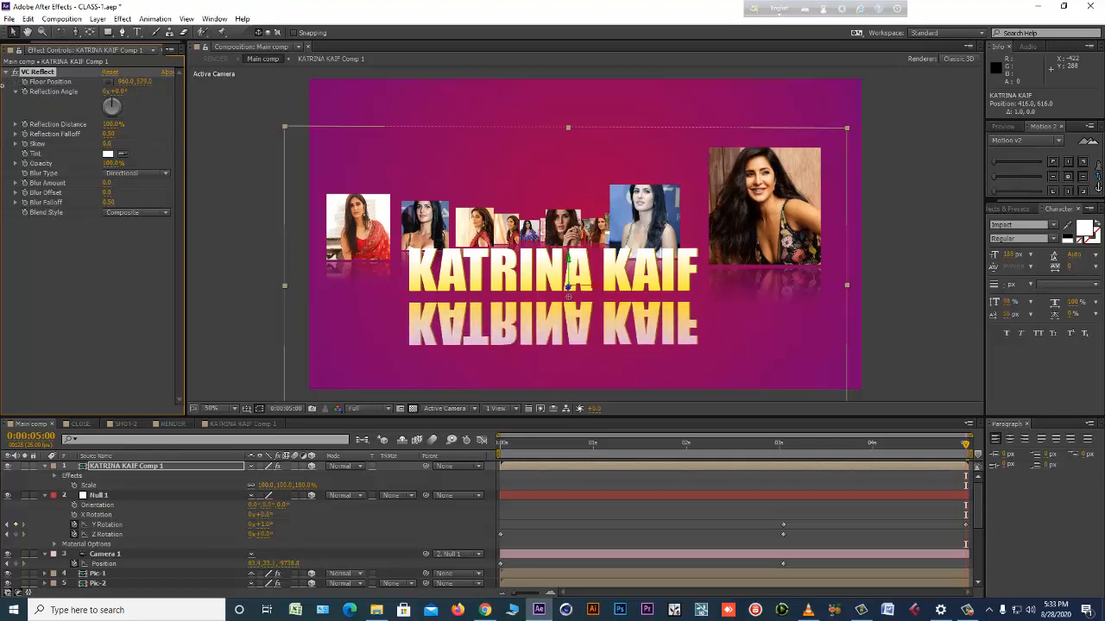
drag(140, 81, 129, 82)
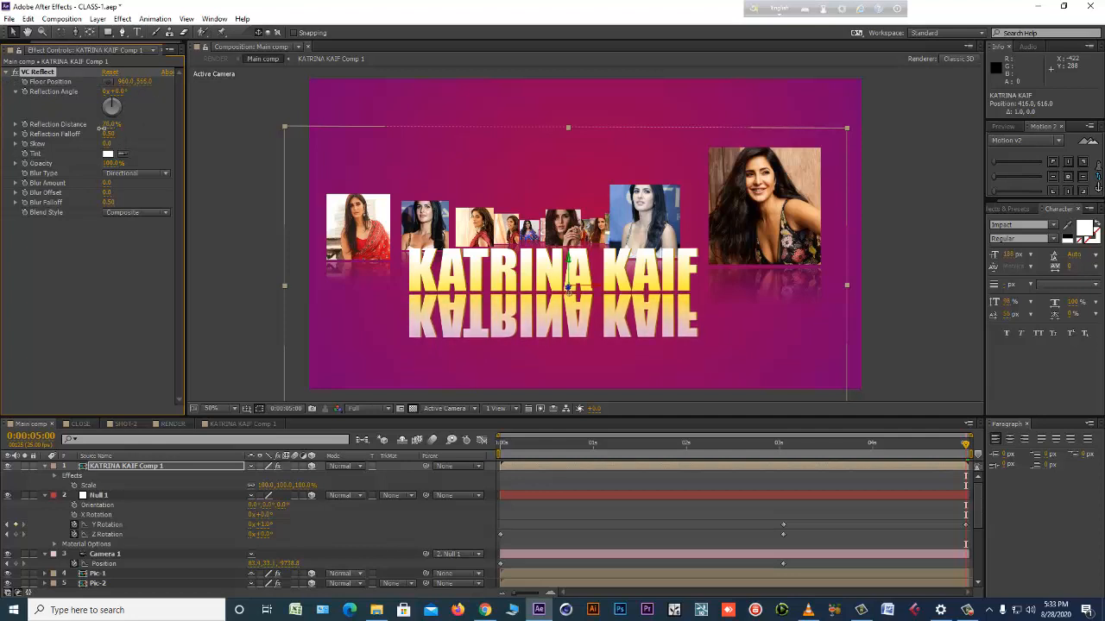
Reduce the title's reflection distance to about 19% and its reflection opacity to about 69%.
drag(102, 127, 69, 129)
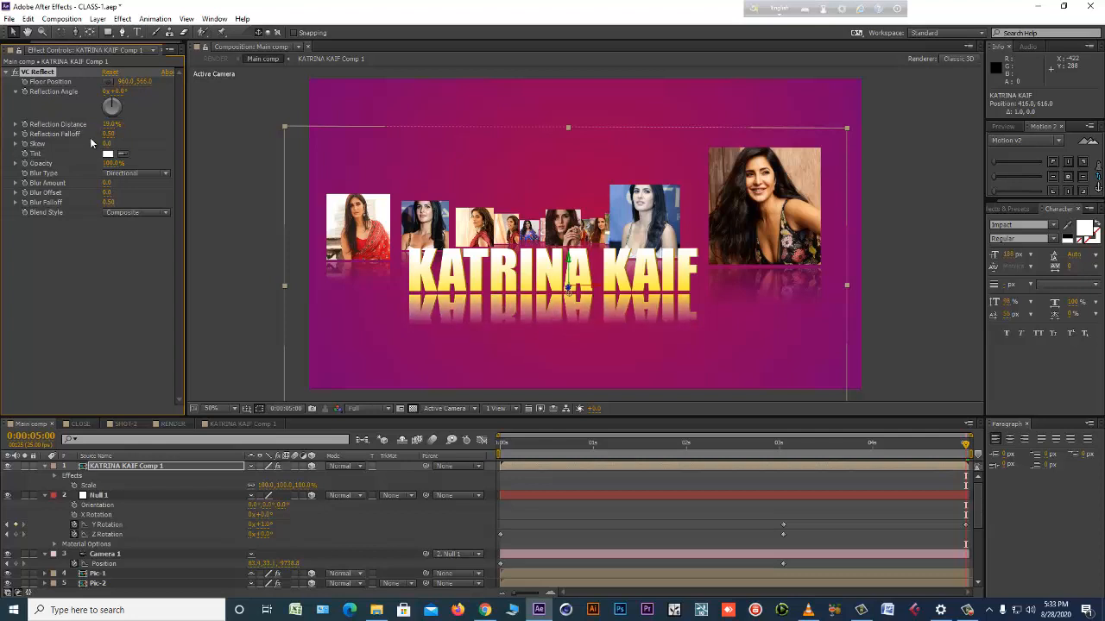
drag(103, 163, 93, 163)
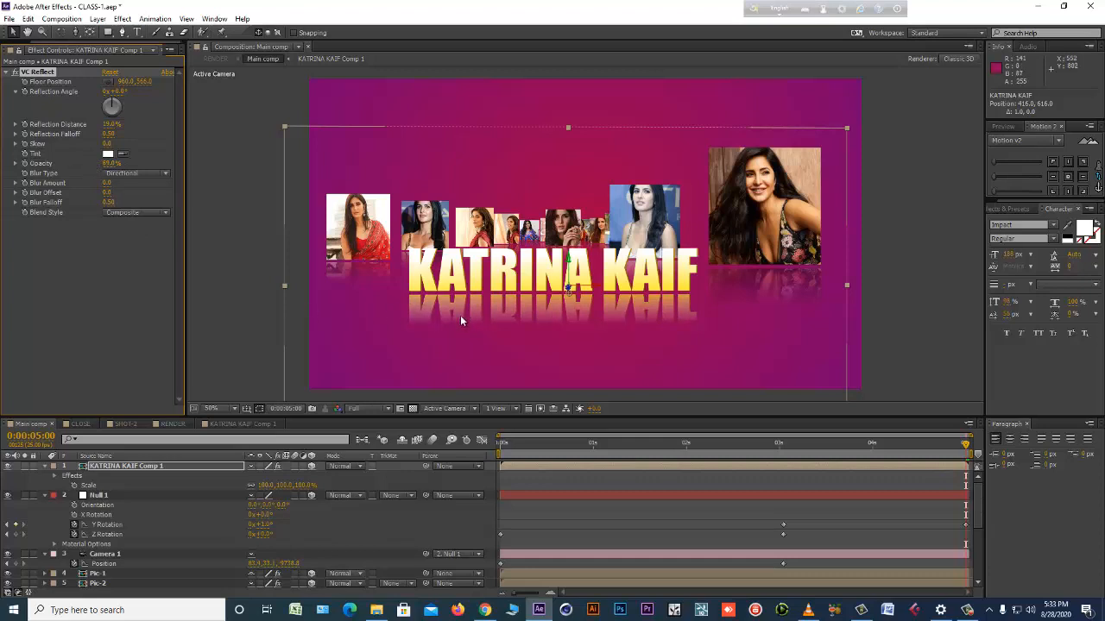
Try a Y rotation of about -18° on the title layer and a different reflection angle, undoing each change.
click(183, 468)
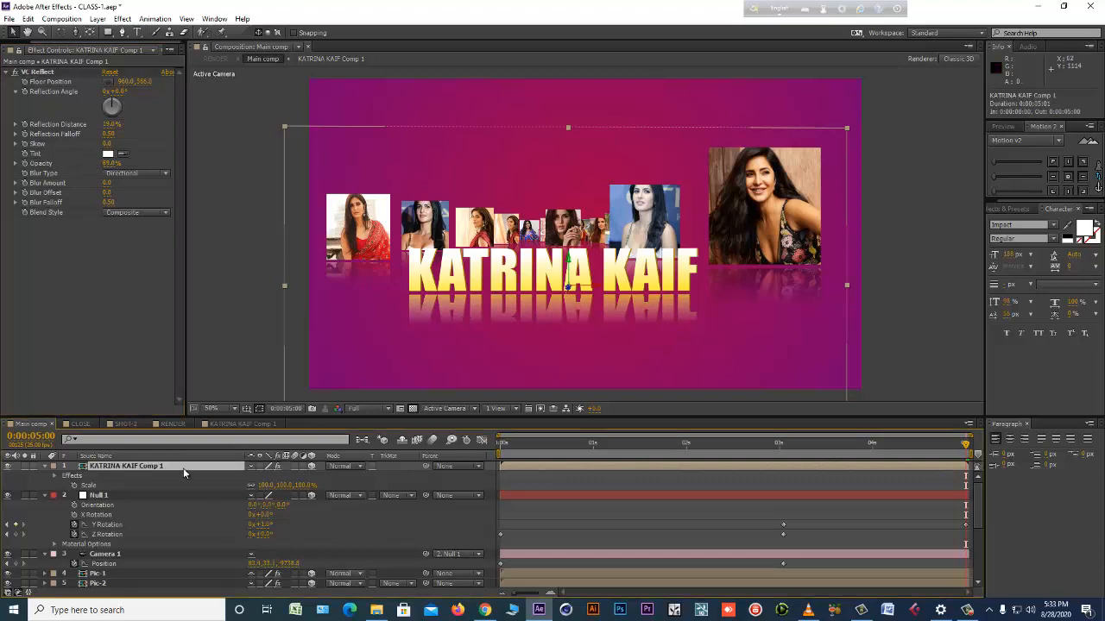
key(r)
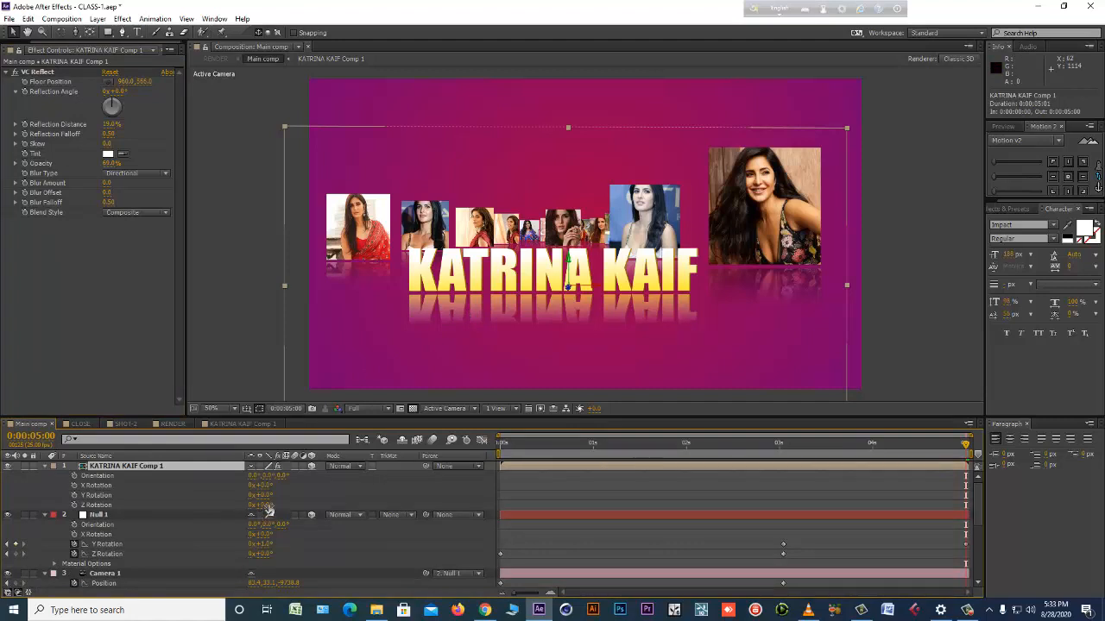
drag(268, 498, 260, 504)
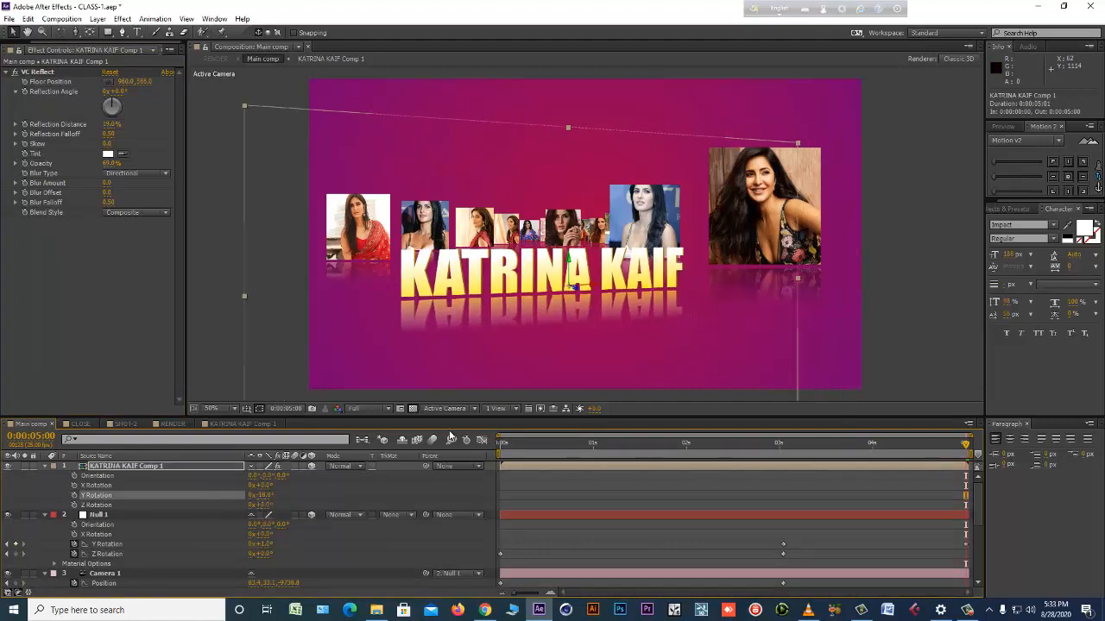
key(ctrl+z)
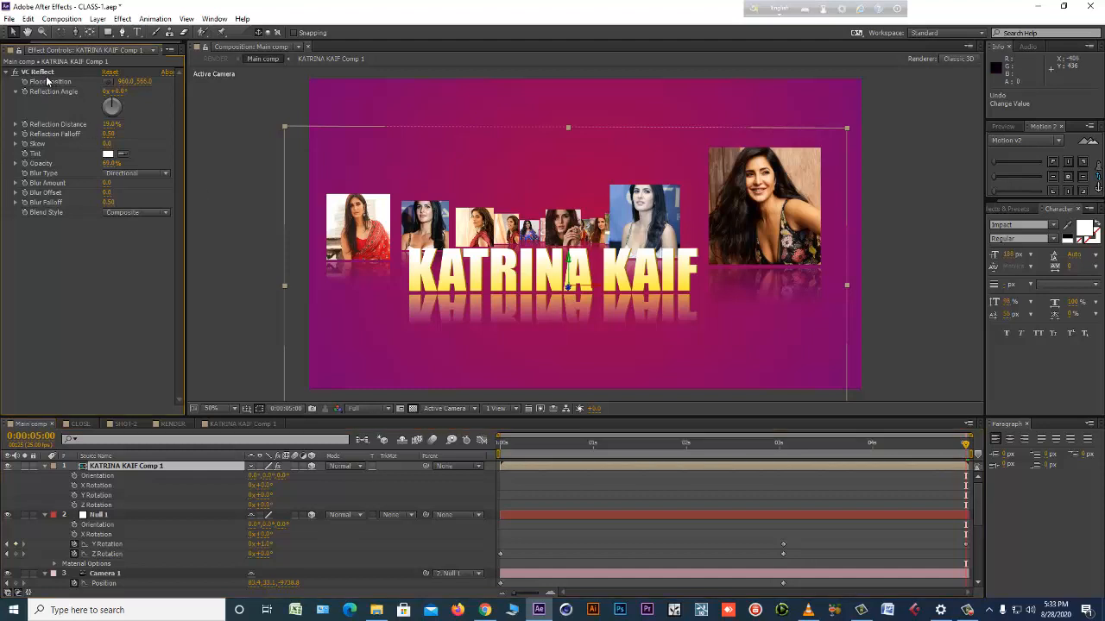
drag(123, 92, 120, 103)
key(ctrl+z)
Set the reflection's blur type to Falloff, with blur amount 1, blur offset 20 and blur falloff 0.54.
click(138, 174)
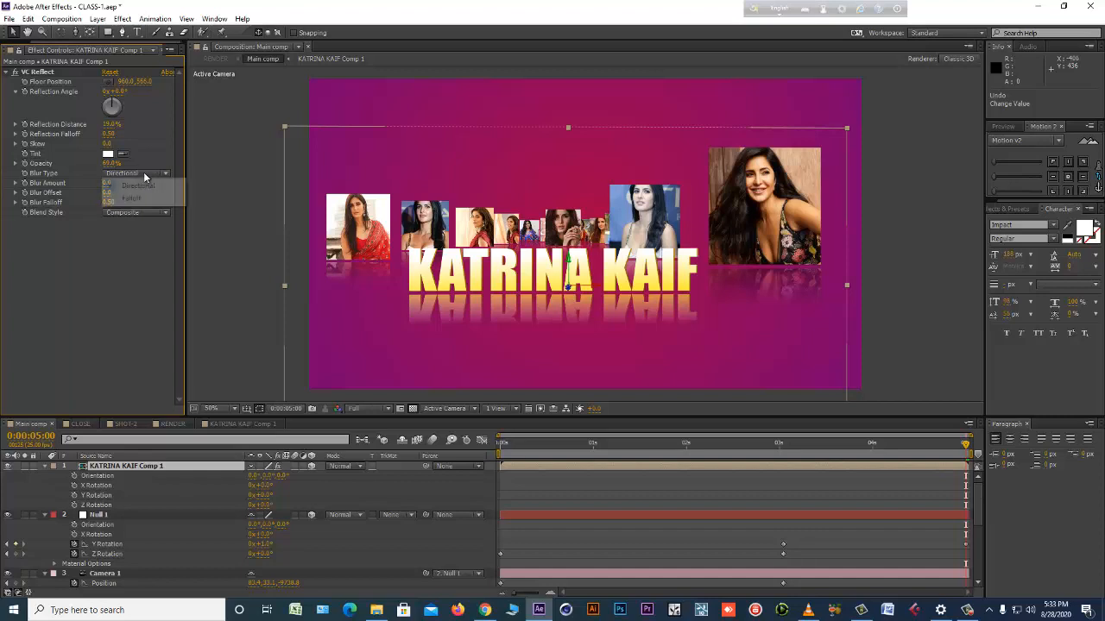
click(150, 198)
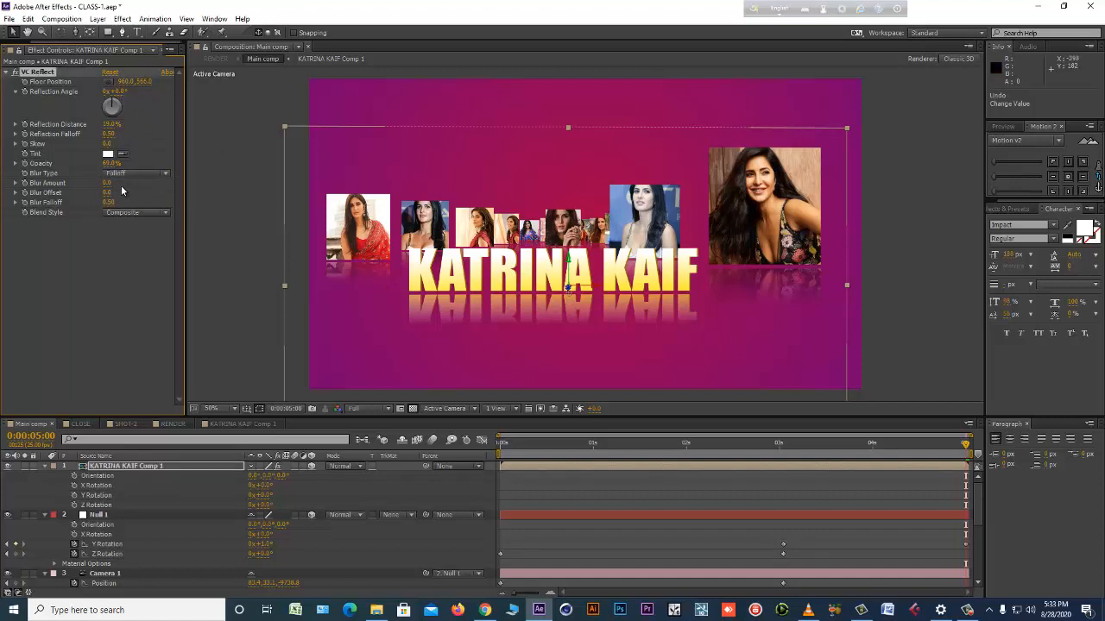
mouse_move(120, 187)
mouse_down()
mouse_move(130, 185)
mouse_move(112, 204)
mouse_up()
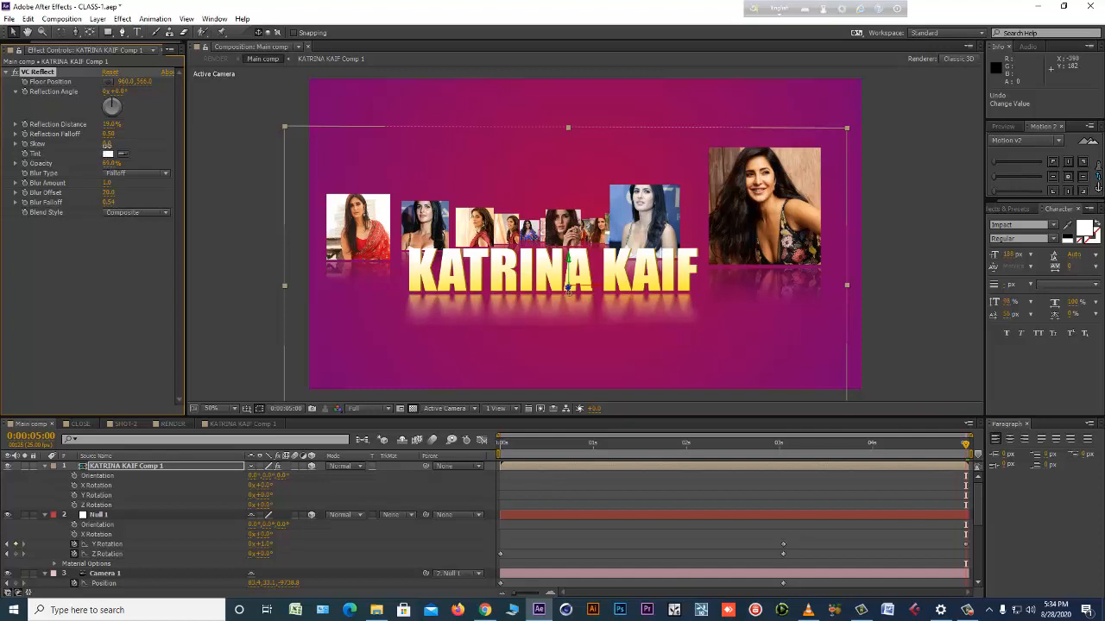
Set the title reflection's skew to 41 and blur offset to 1, and save the project.
drag(106, 145, 139, 151)
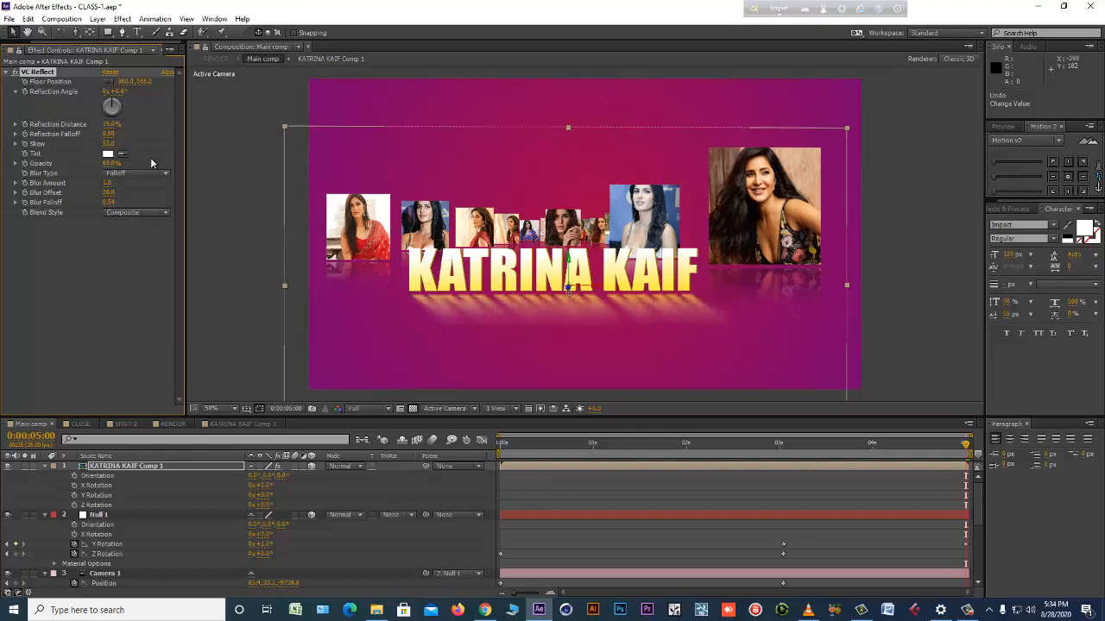
click(109, 192)
text(1)
key(Return)
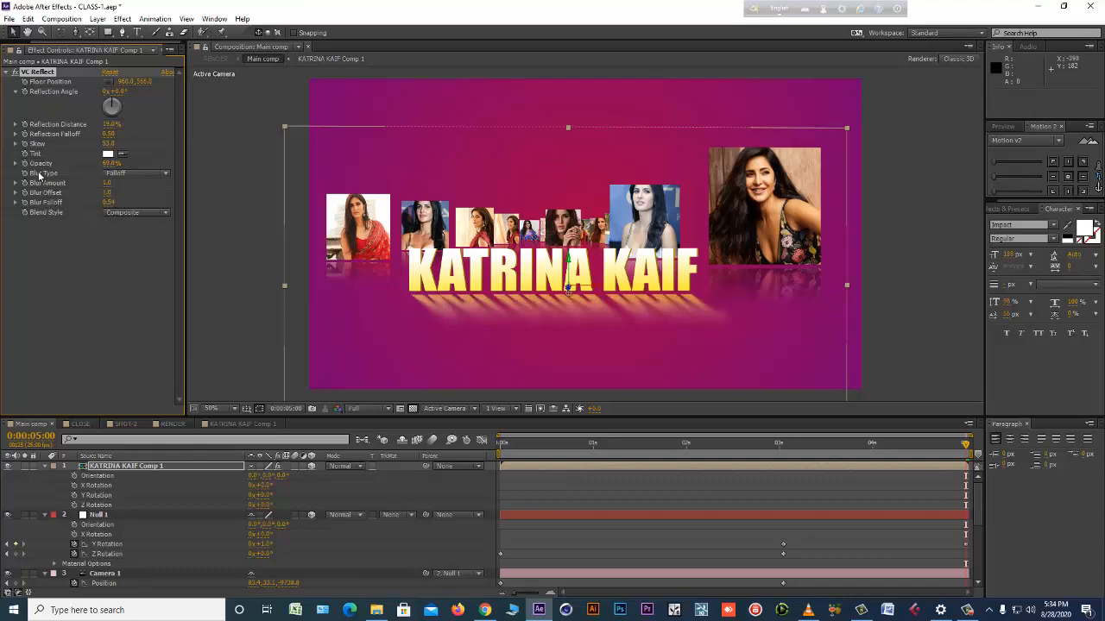
click(107, 144)
text(30)
key(Return)
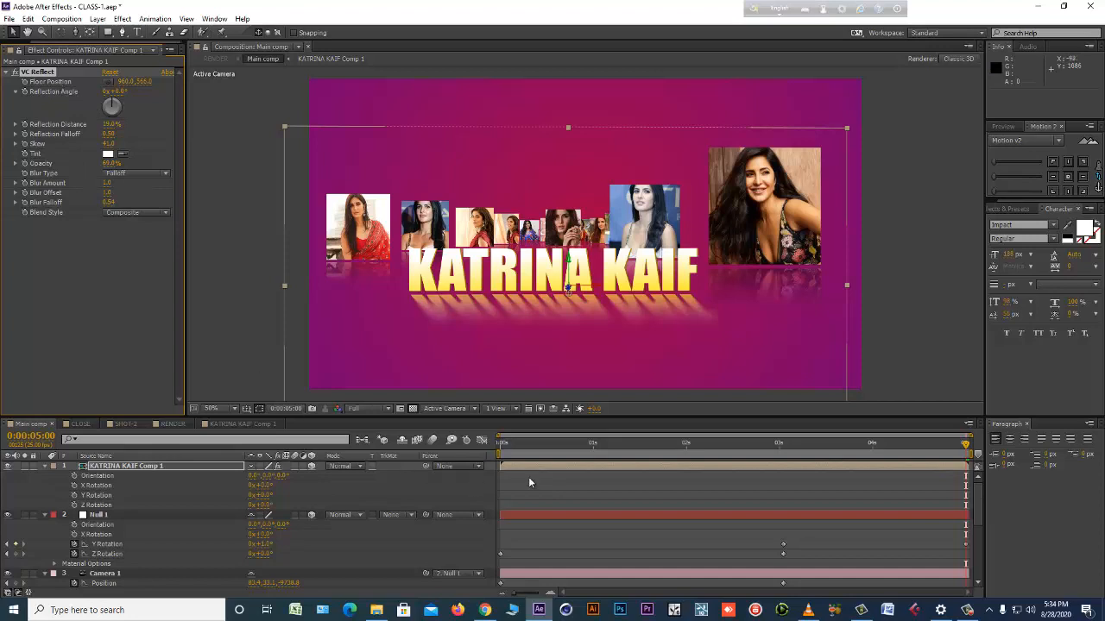
key(ctrl+s)
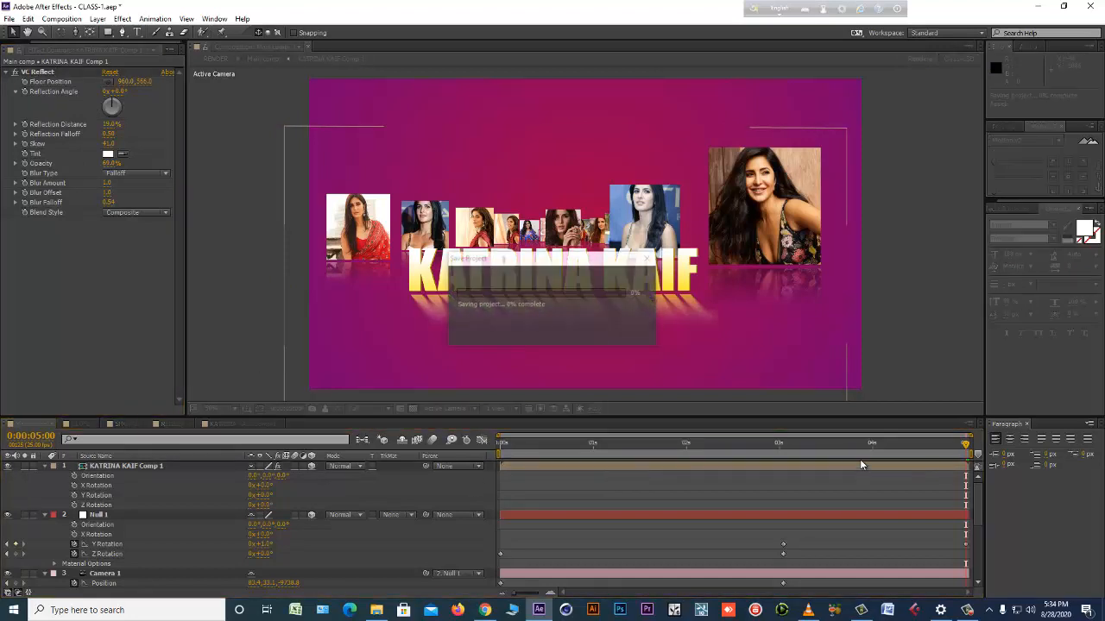
At 0:00:03:08, move the KATRINA KAIF title up and right to about 881, 713, and open RENDER to check it.
mouse_move(823, 448)
mouse_down()
mouse_move(719, 459)
mouse_move(767, 446)
mouse_move(718, 450)
mouse_move(808, 458)
mouse_up()
click(770, 467)
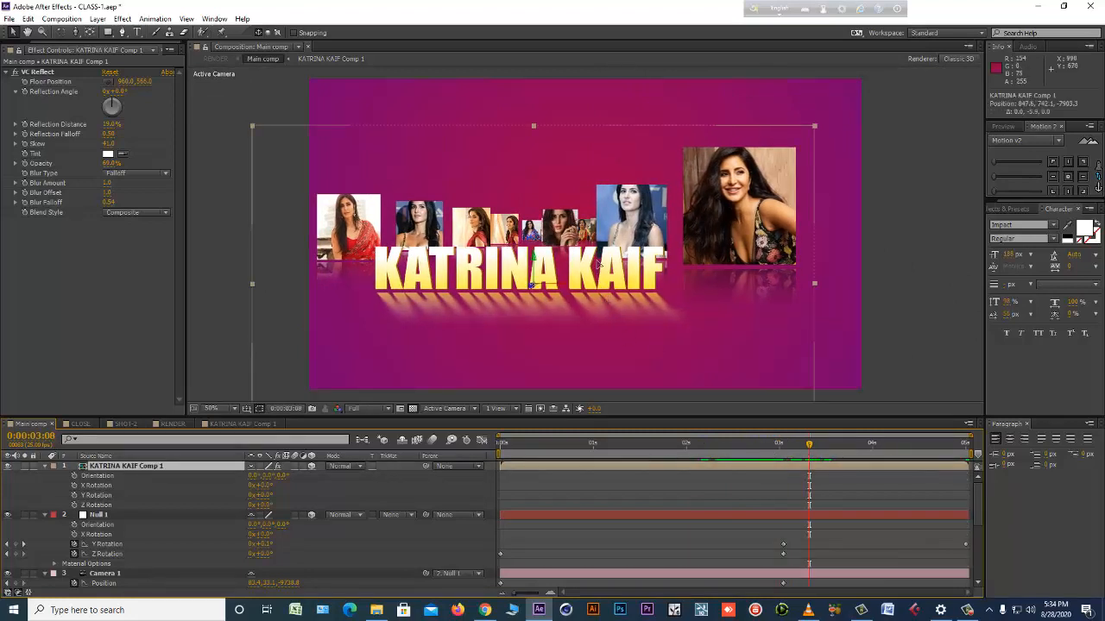
mouse_move(597, 263)
mouse_down()
mouse_move(606, 261)
mouse_move(579, 258)
mouse_move(611, 267)
mouse_up()
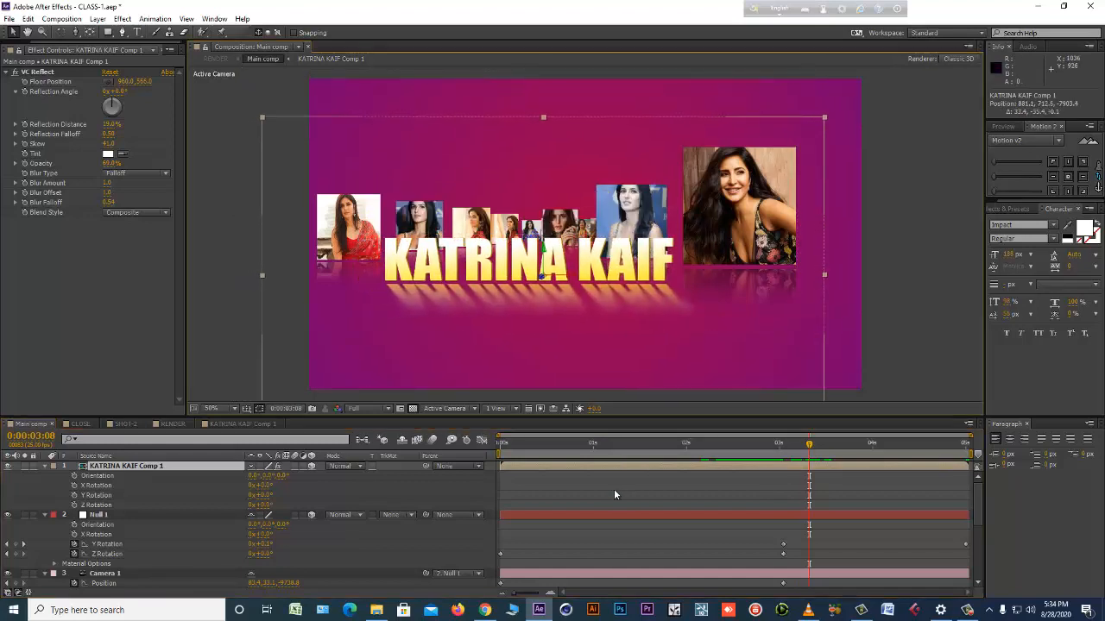
click(604, 489)
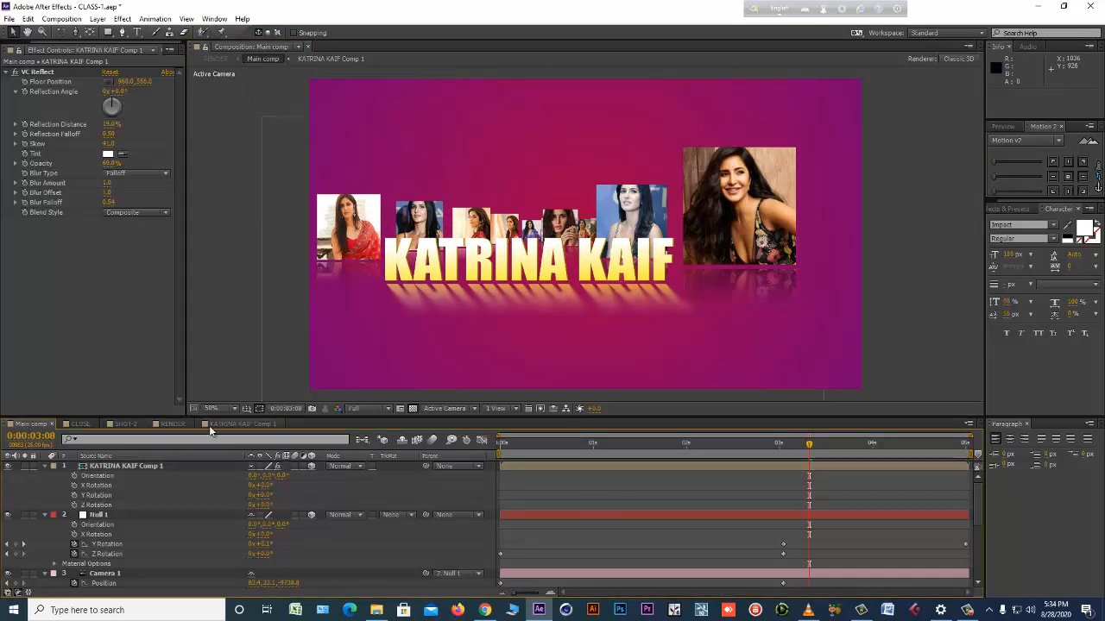
click(172, 424)
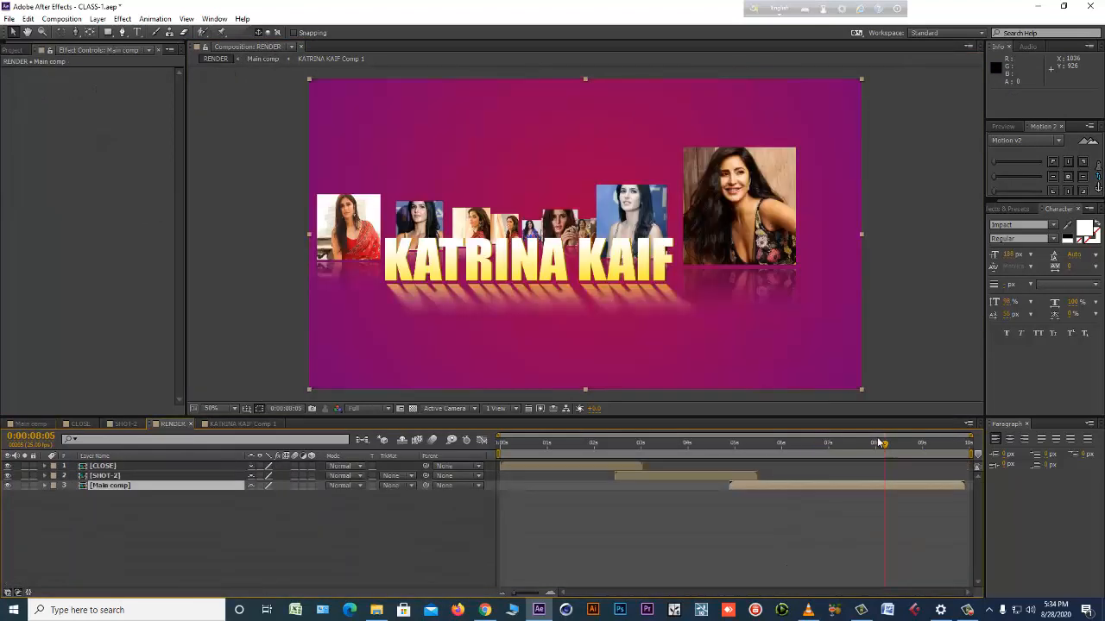
Open the CLOSE comp, scrub through its opening camera move, and return to 0:00:00:00.
click(912, 487)
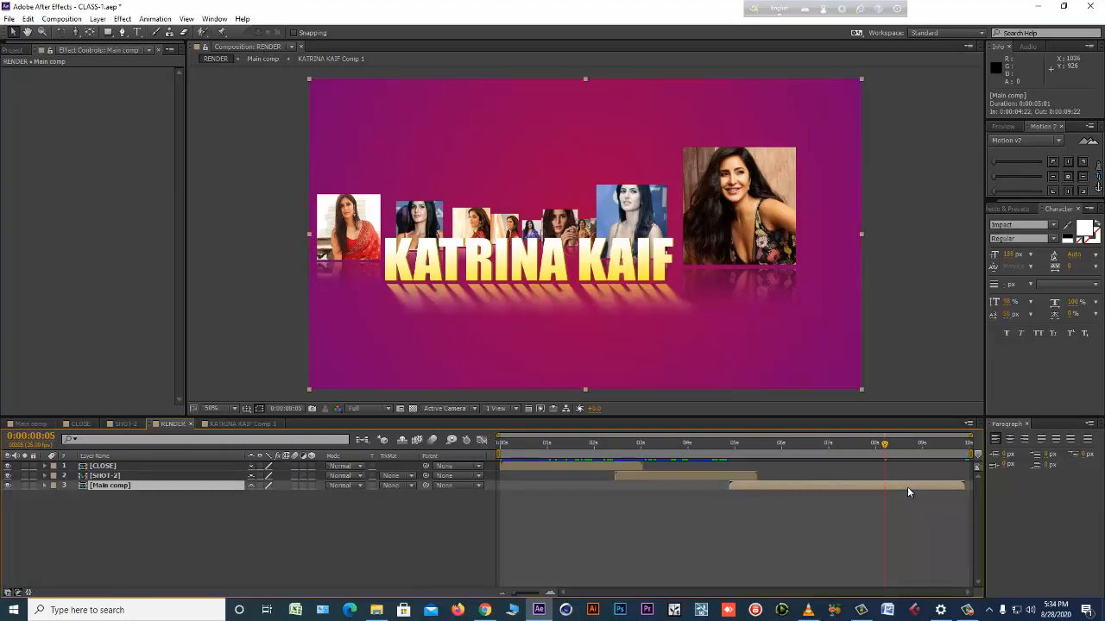
click(36, 424)
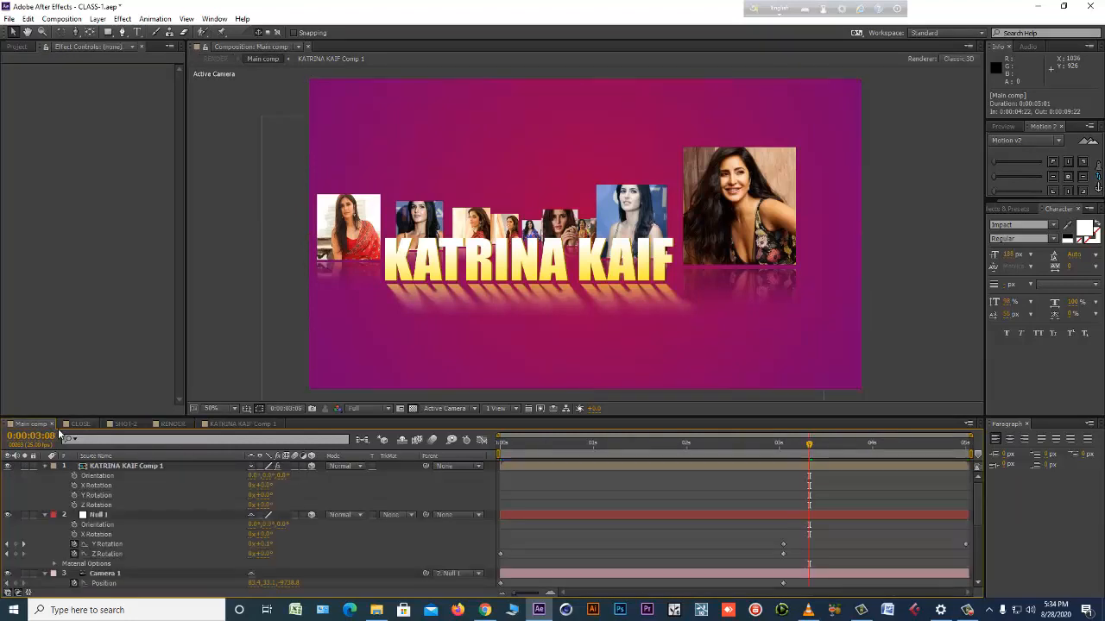
click(79, 424)
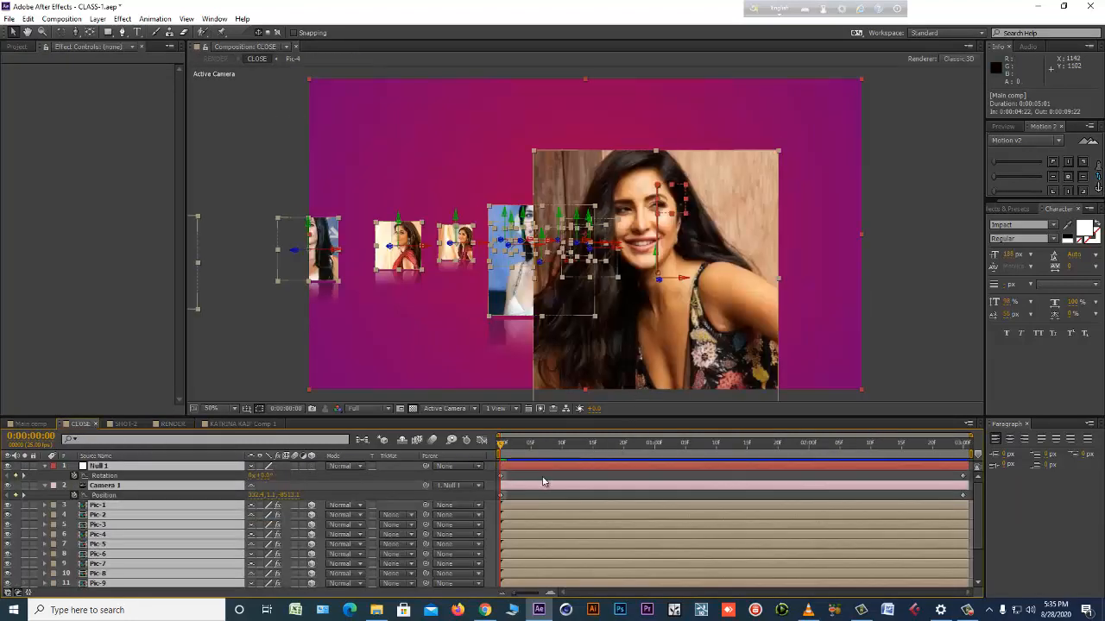
click(408, 460)
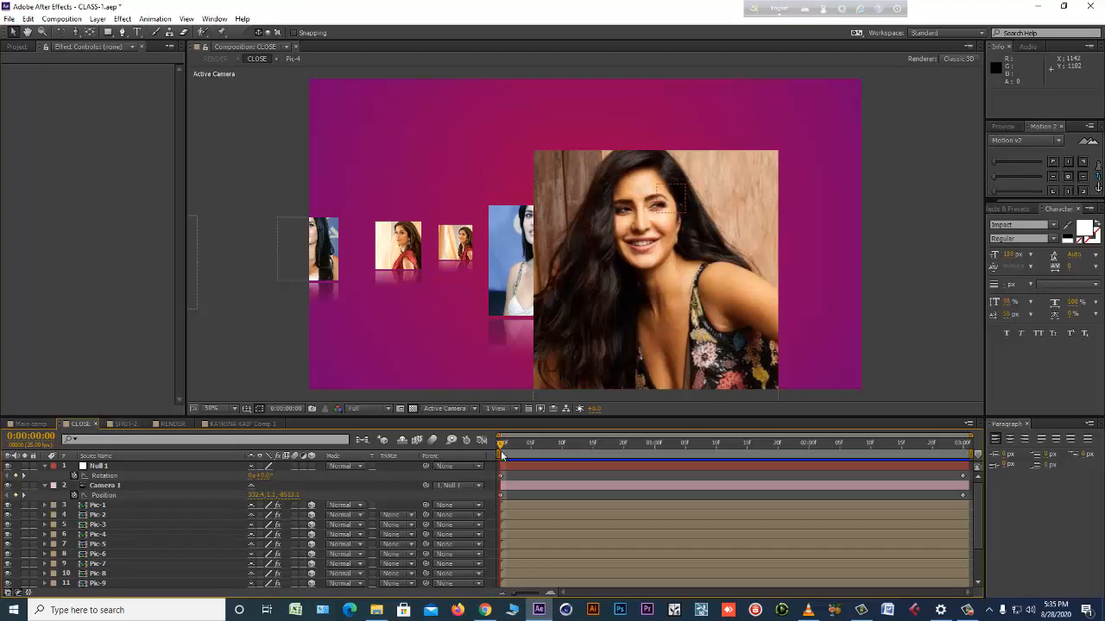
drag(501, 448, 593, 449)
scroll(632, 295, down, 3)
scroll(632, 295, up, 1)
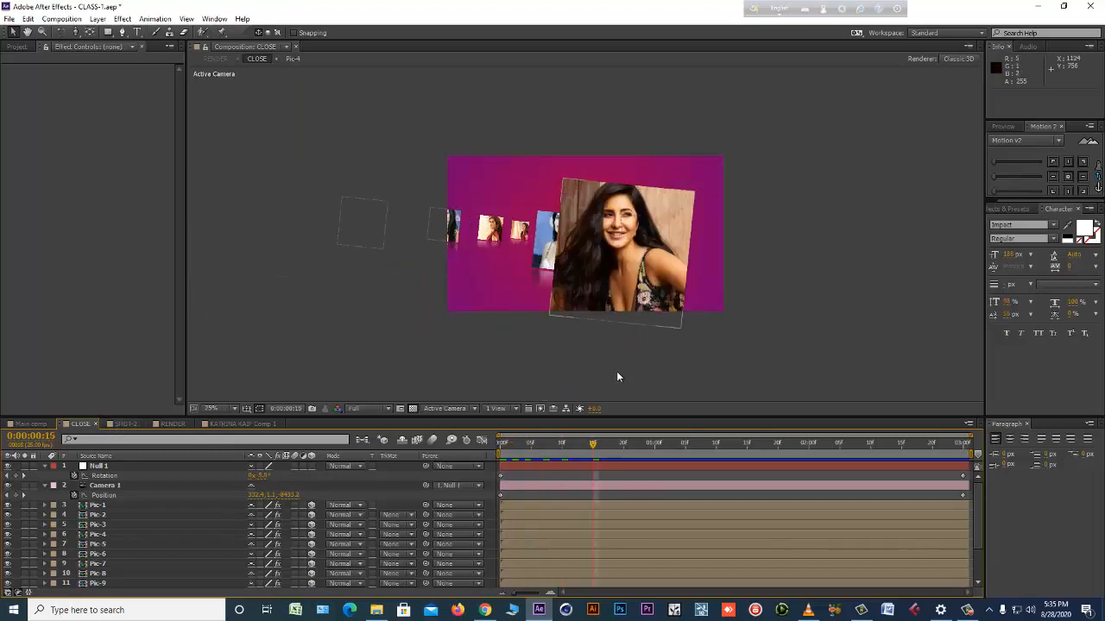
click(561, 466)
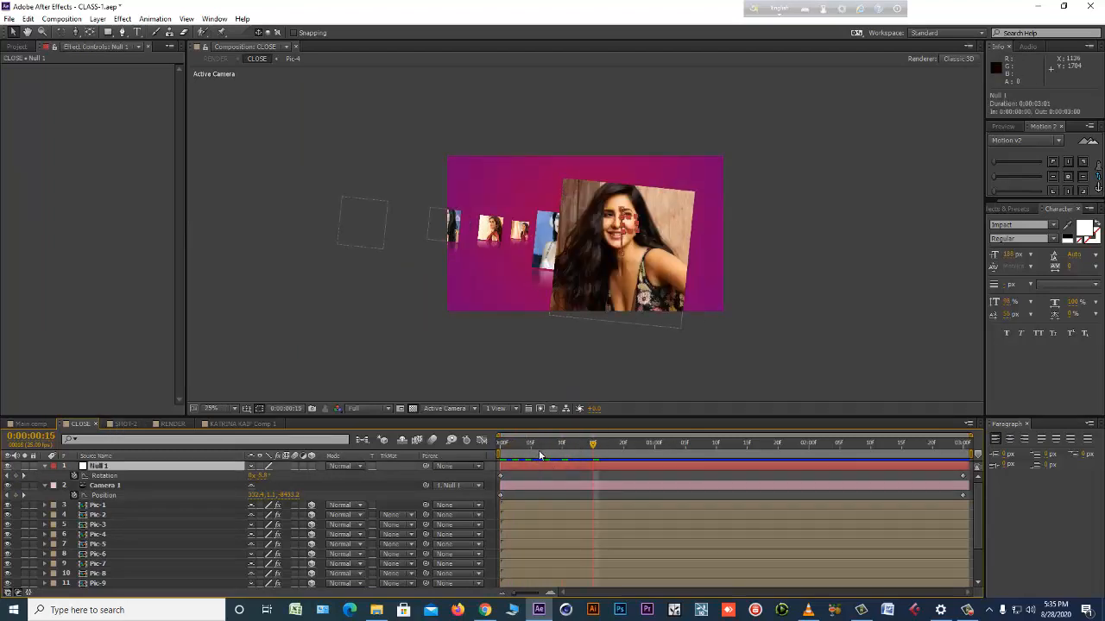
drag(540, 447, 423, 445)
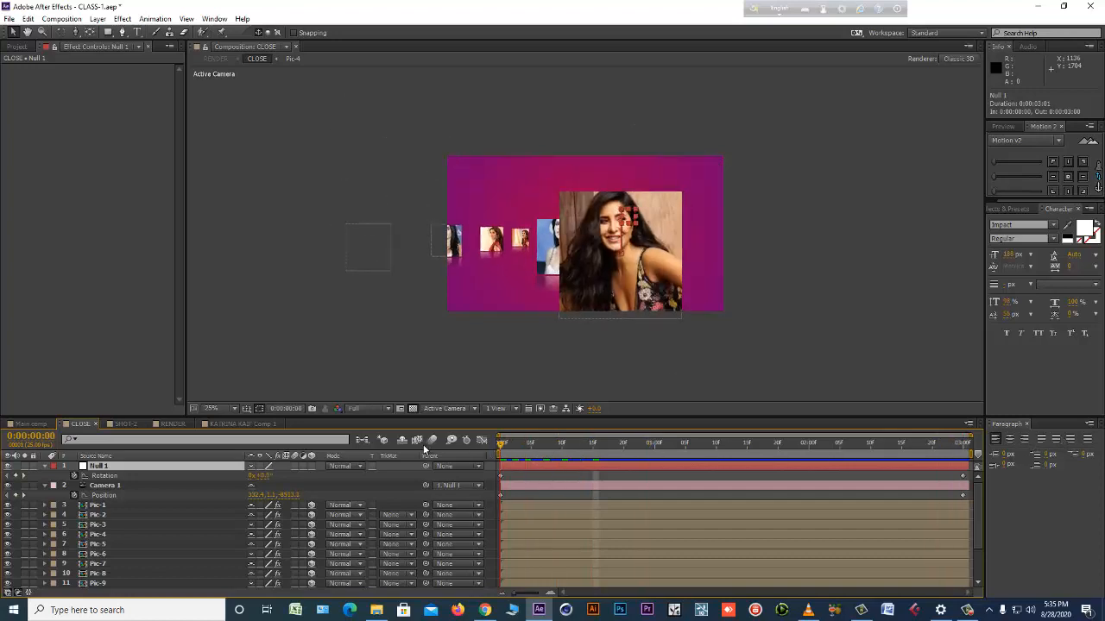
At the start of CLOSE, move Camera 1 closer to the photos, to a Z position of about -7891.
click(515, 484)
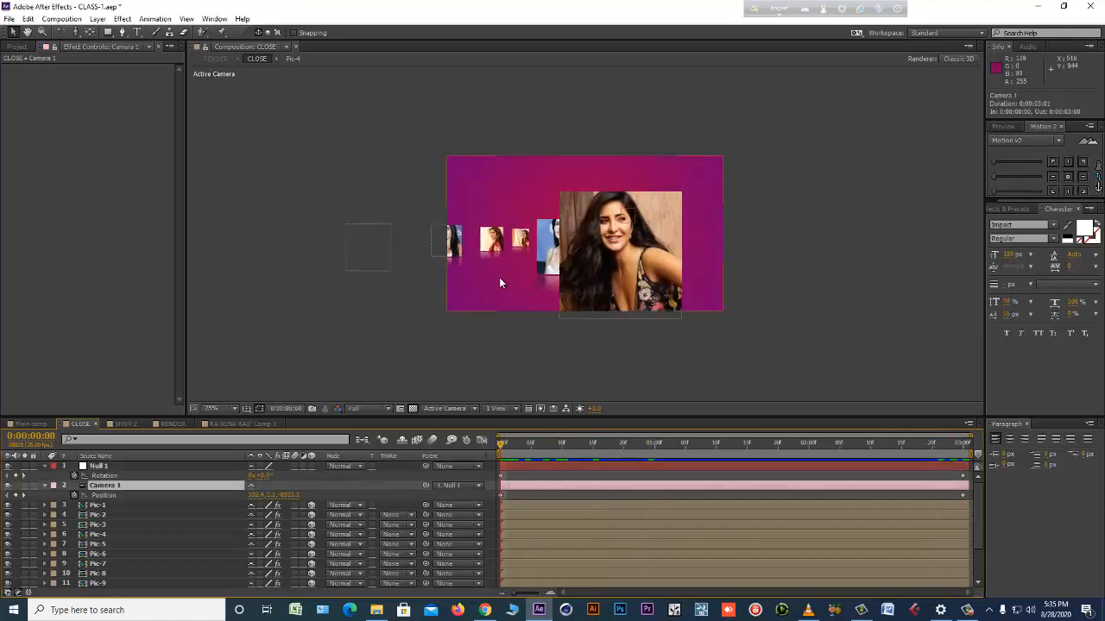
key(c)
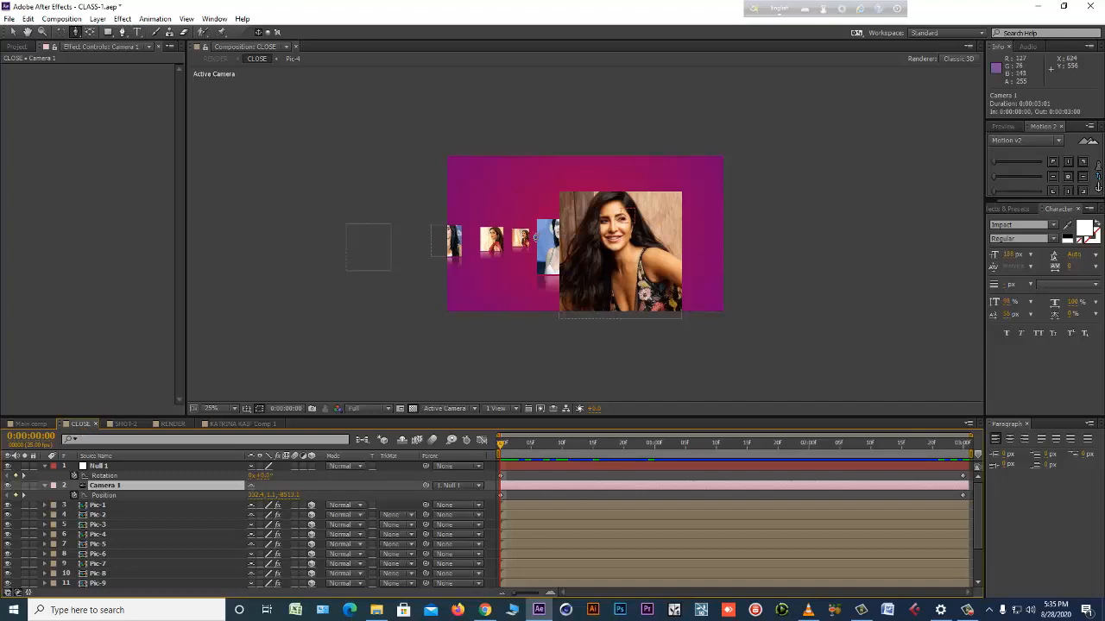
drag(571, 246, 573, 185)
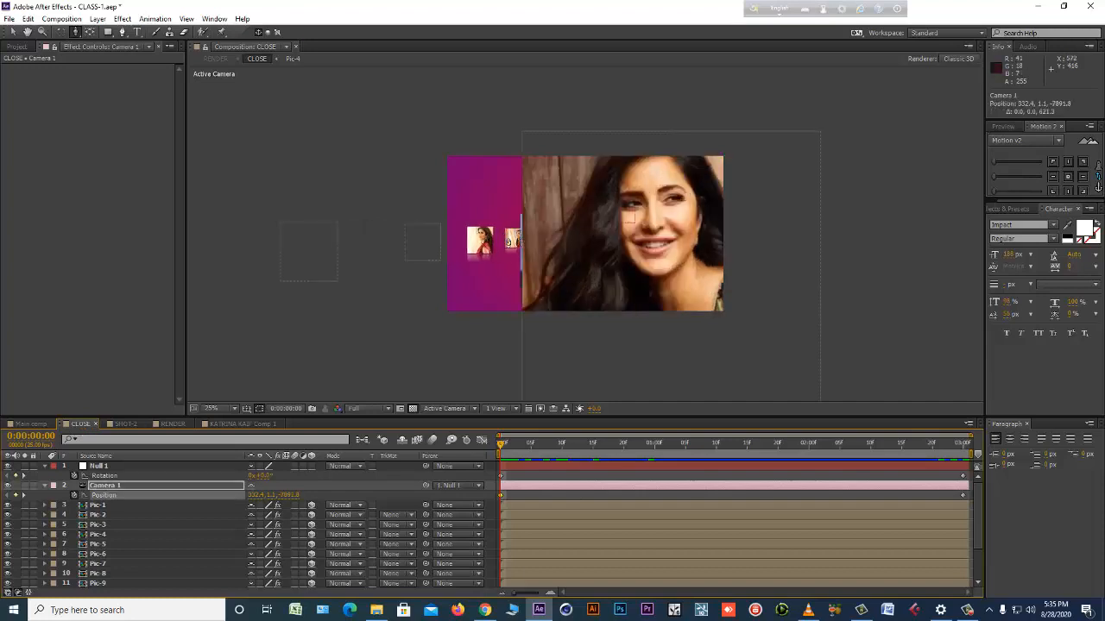
At the first frame of CLOSE, move Null 1 to about 958, 535 and rotate it so the row of photos is tilted.
click(226, 466)
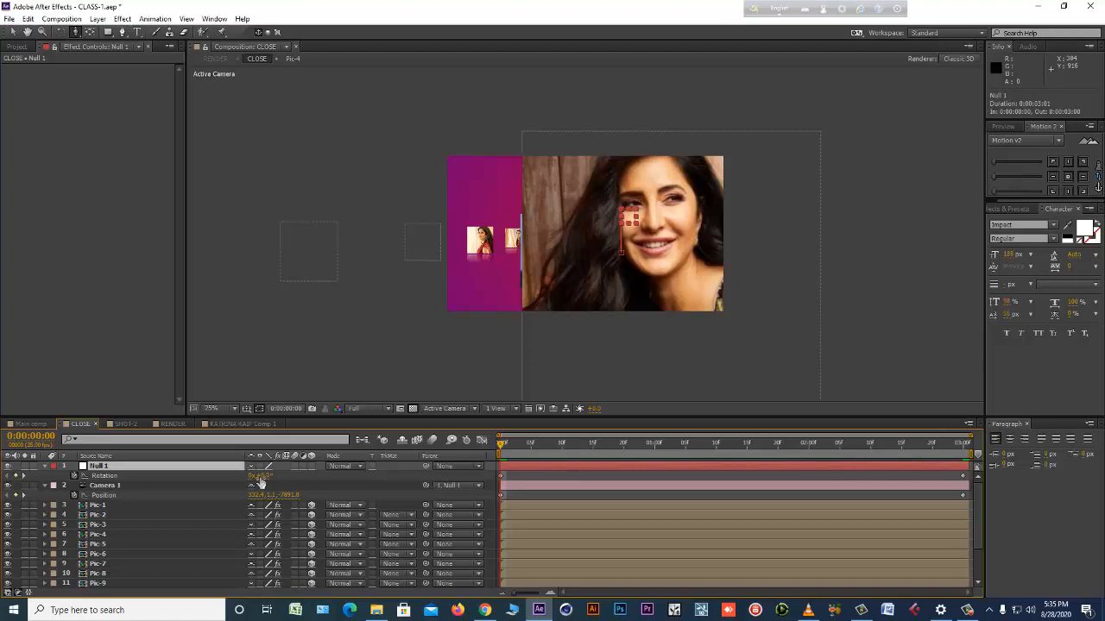
drag(257, 474, 139, 487)
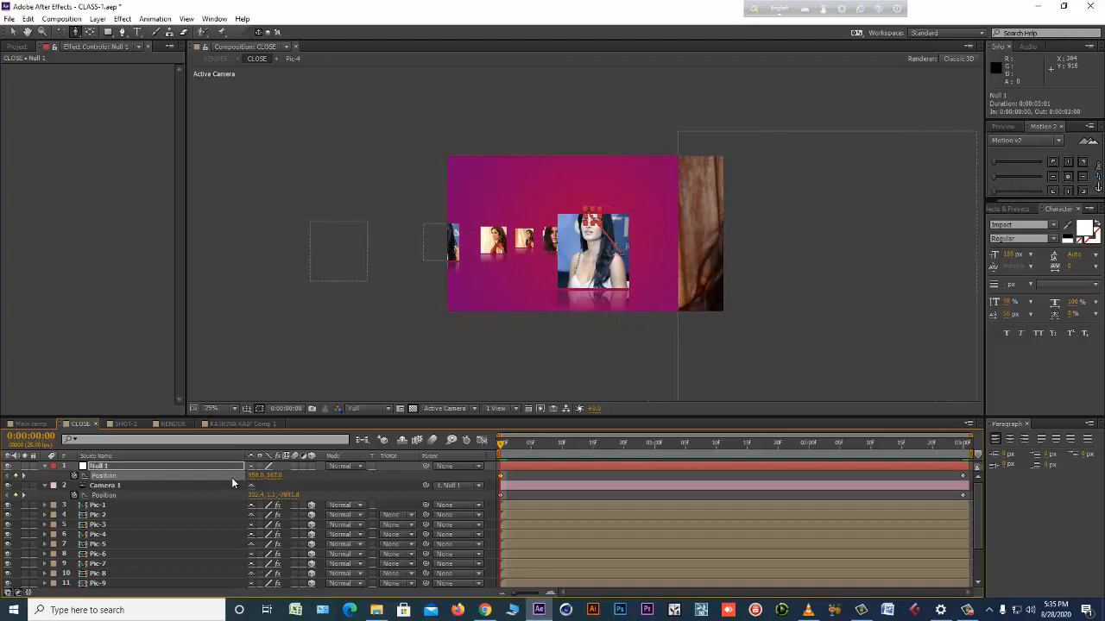
key(r)
drag(262, 477, 382, 464)
key(p)
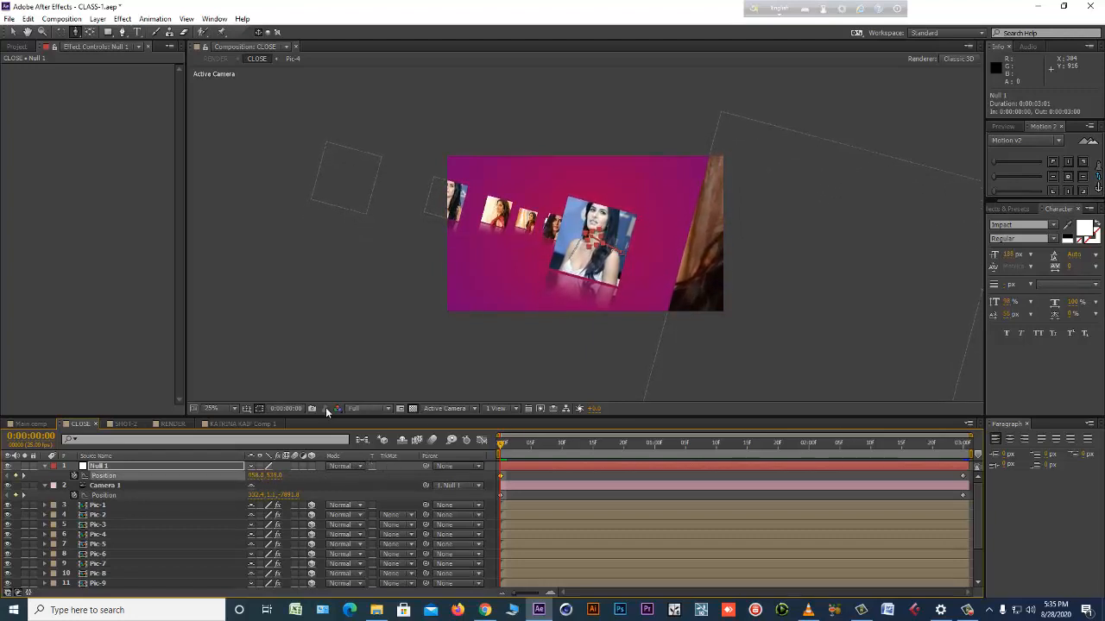
In RENDER, end the work area at 0:00:09:22, trim the comp to it, and preview the sequence.
click(173, 423)
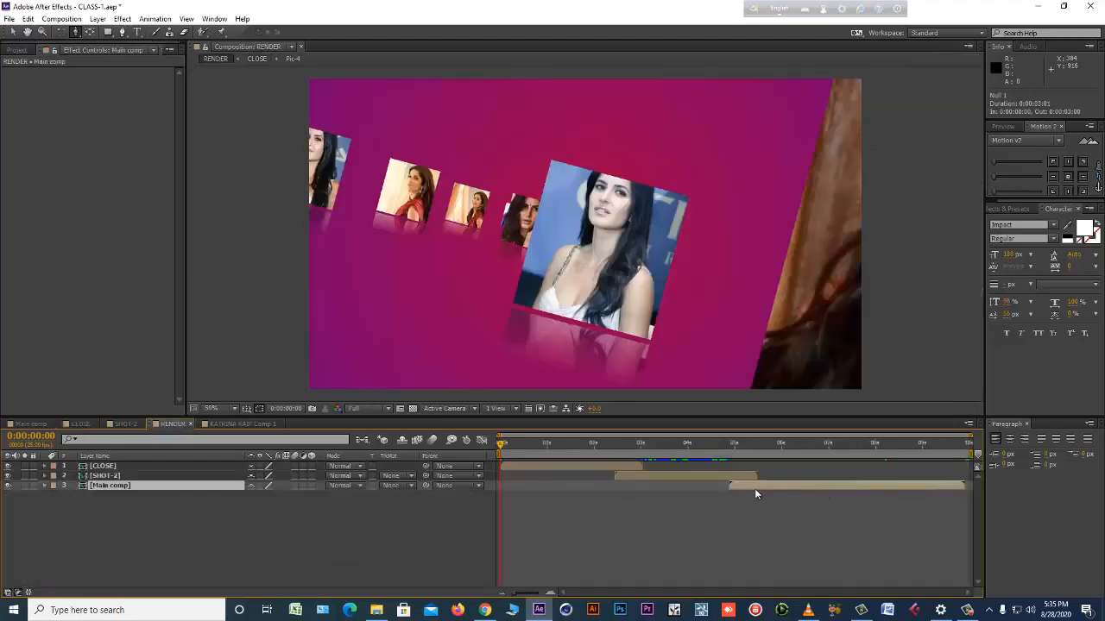
drag(505, 445, 634, 449)
key(space)
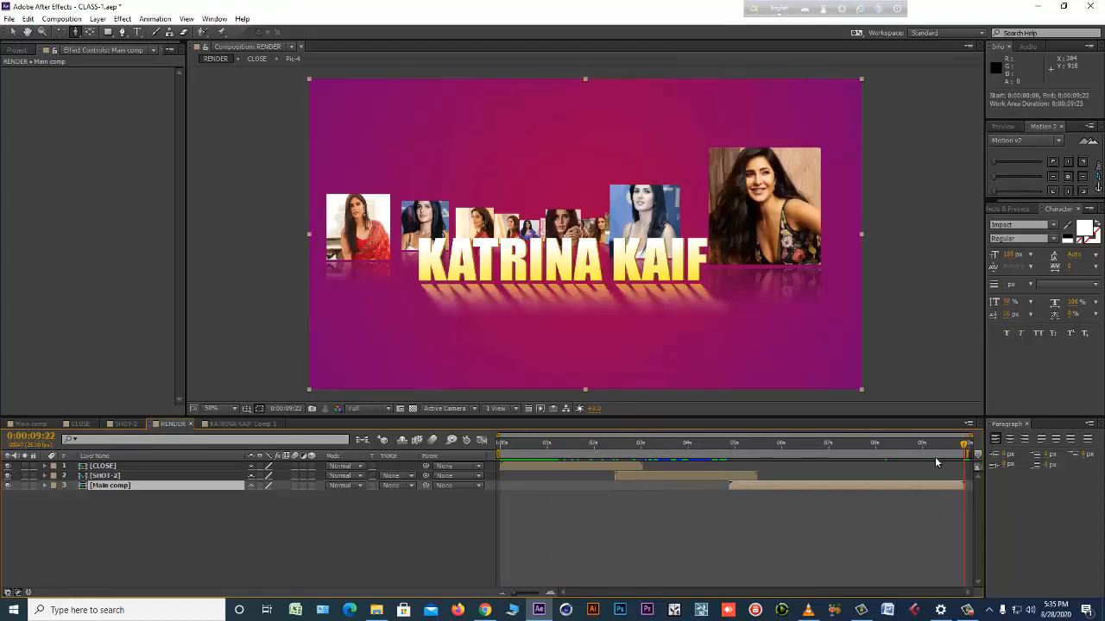
right_click(934, 456)
click(984, 491)
key(space)
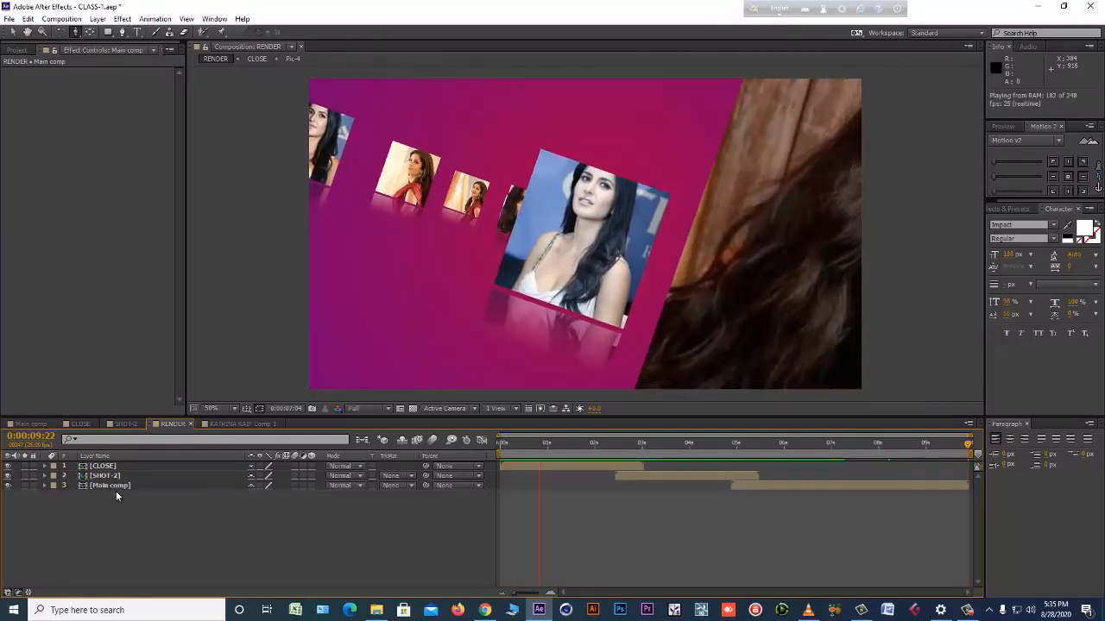
Check Main comp and the project's comp list, and preview the trimmed RENDER sequence again.
click(120, 487)
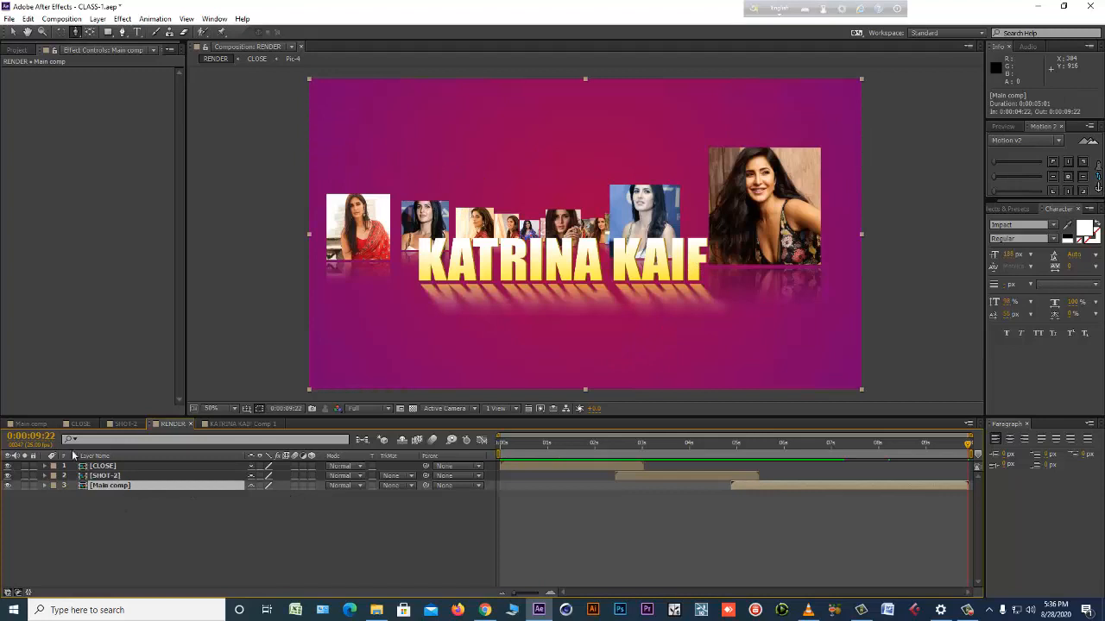
click(32, 424)
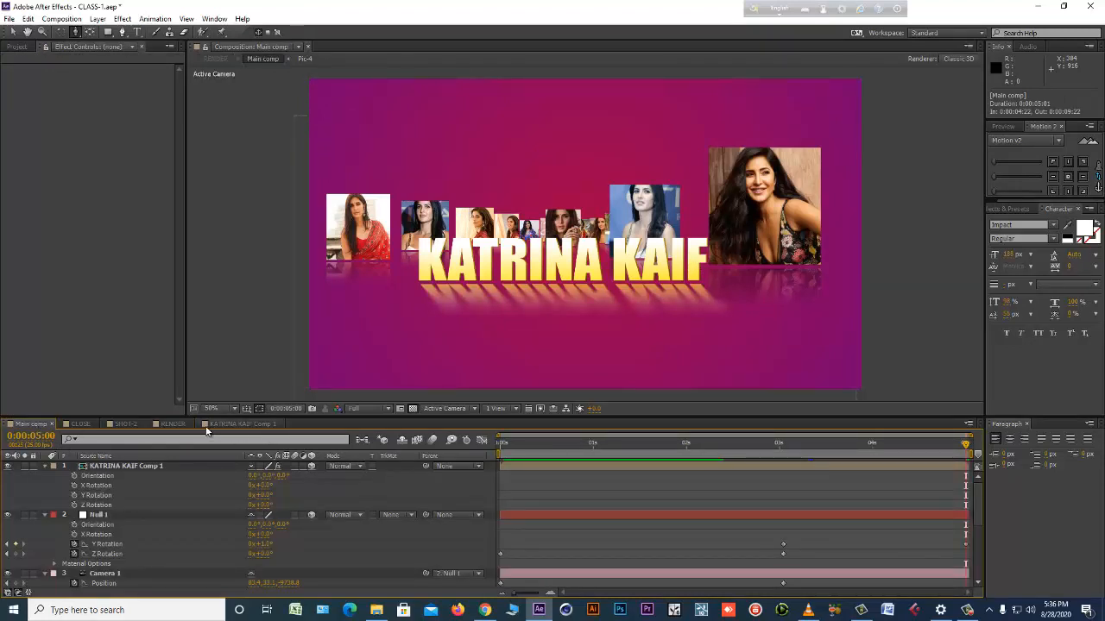
click(173, 424)
click(17, 50)
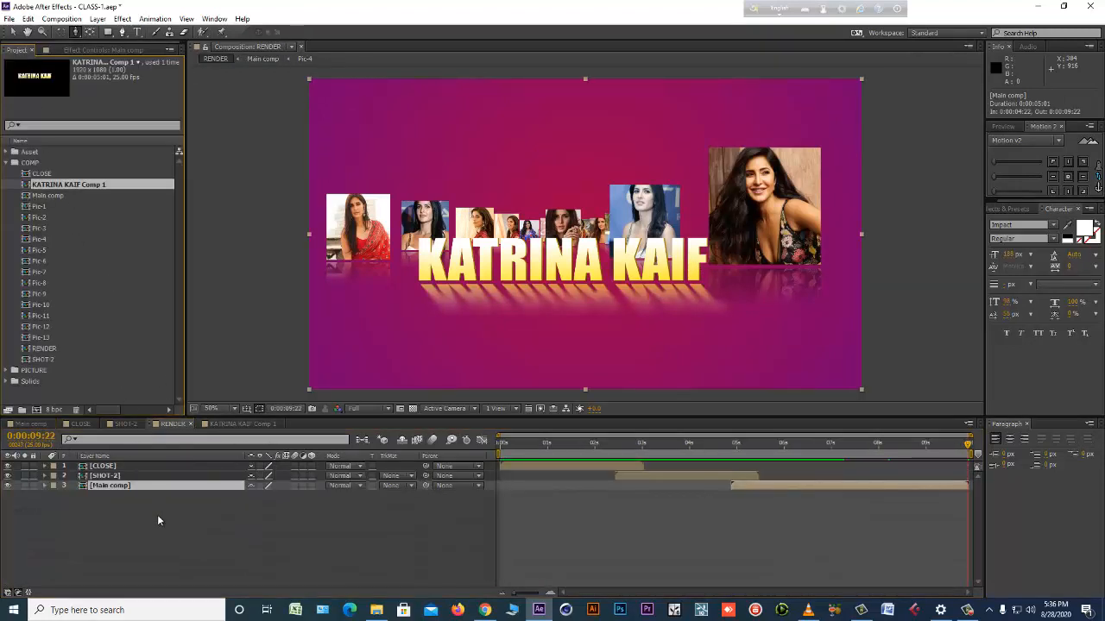
click(158, 521)
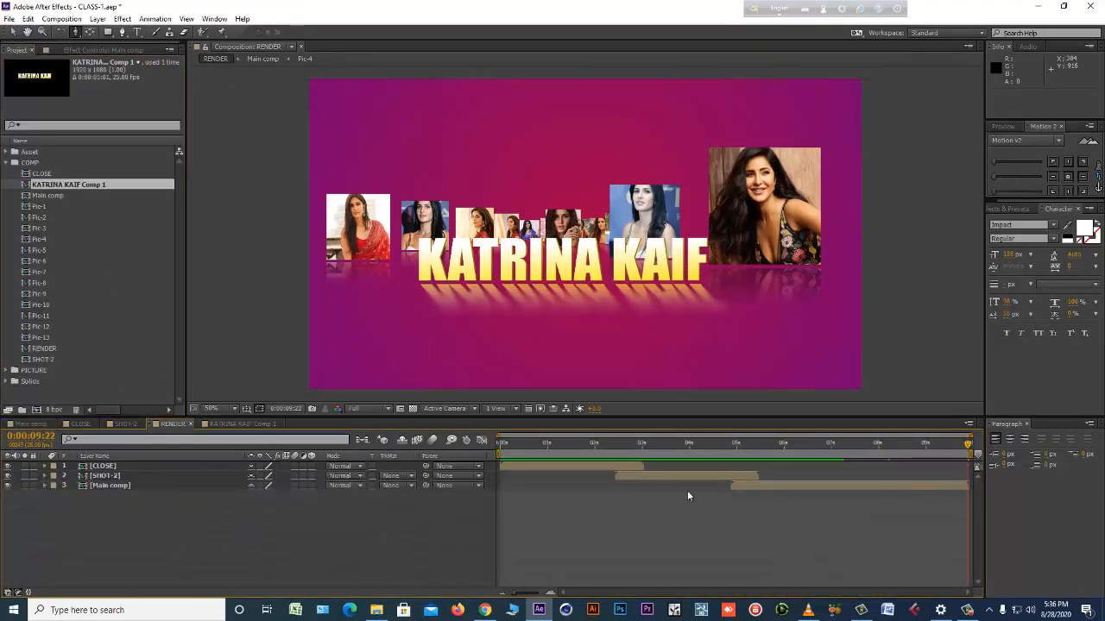
click(133, 486)
double_click(134, 487)
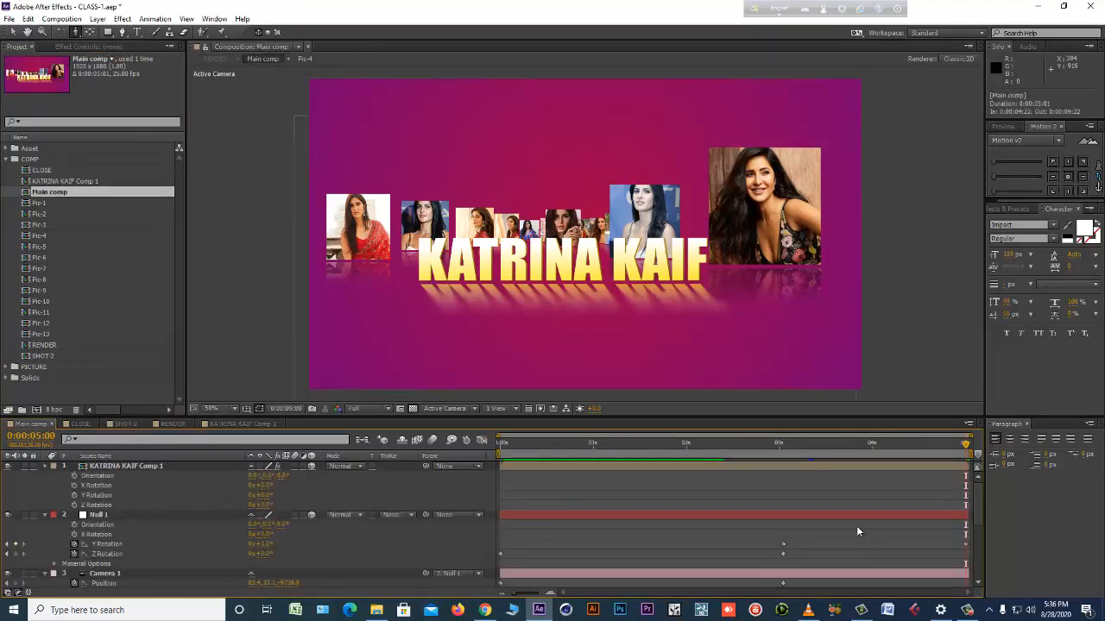
click(170, 425)
key(space)
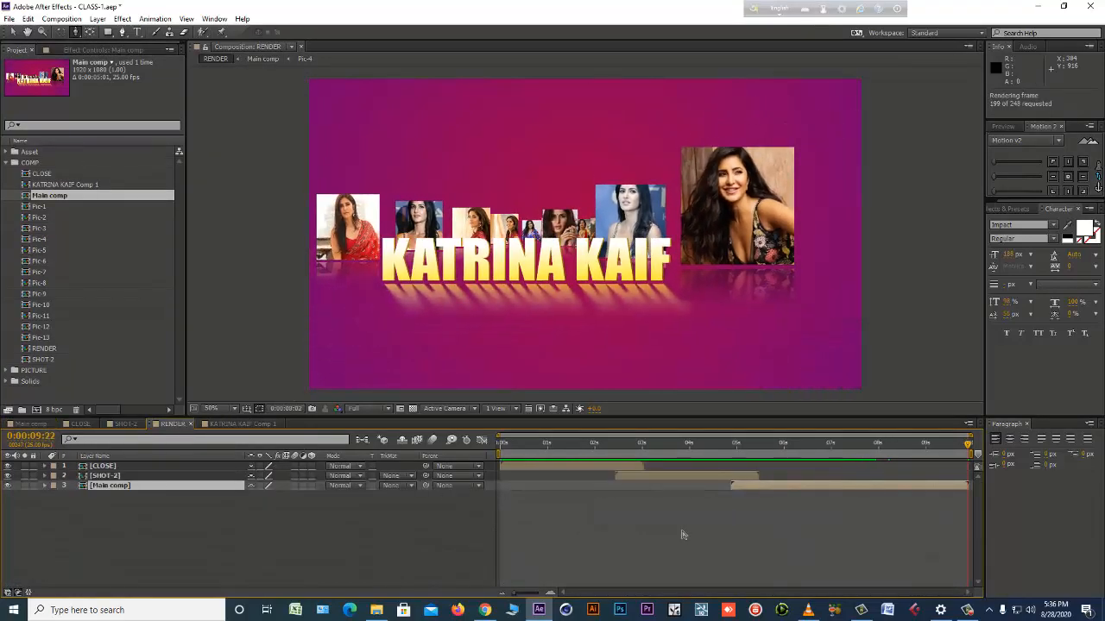
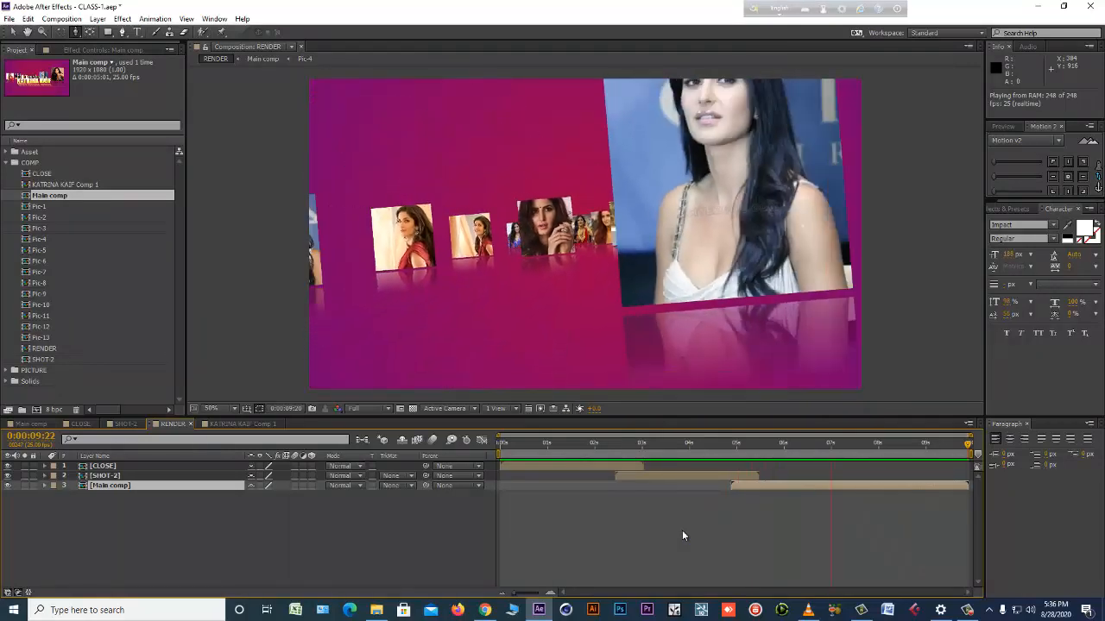
Open Main comp from RENDER and examine the KATRINA KAIF title's VC Reflect settings and its appearance along the timeline.
key(space)
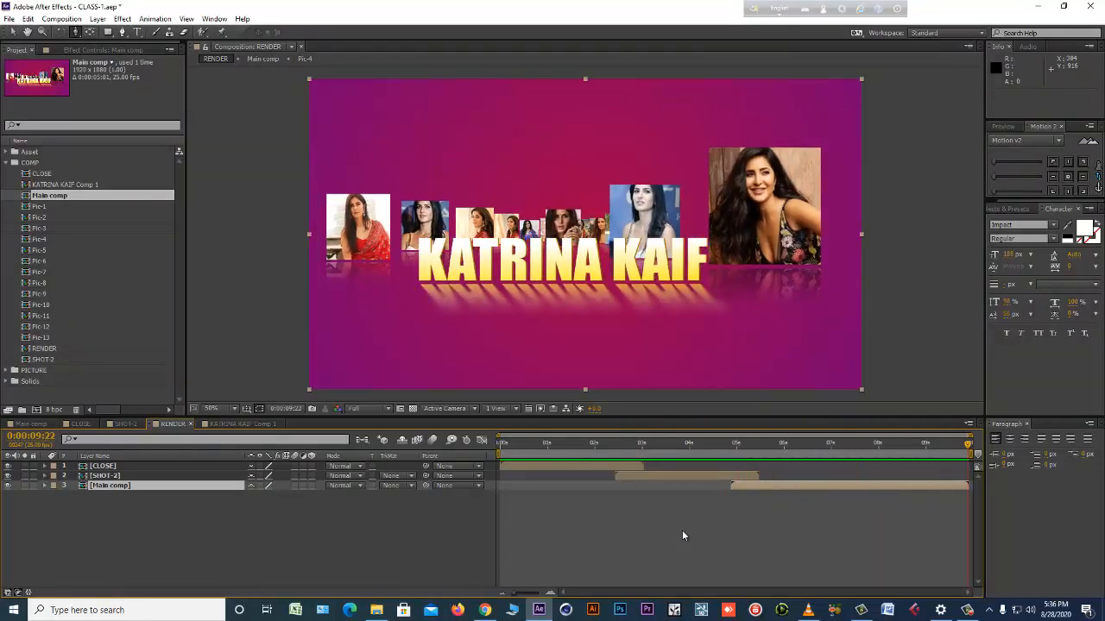
double_click(748, 486)
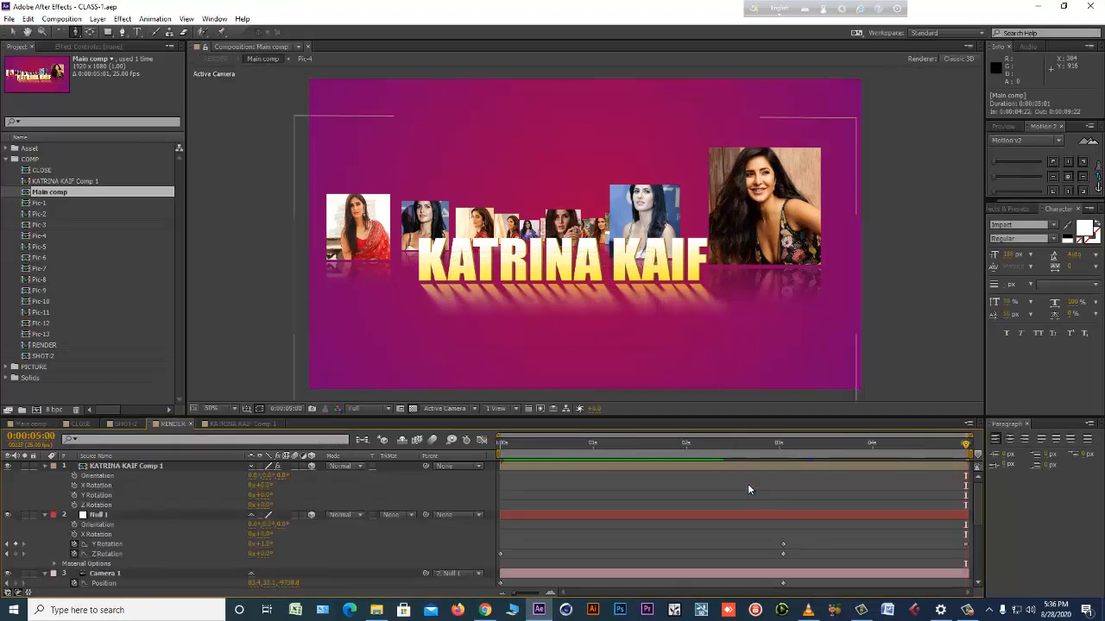
click(57, 49)
click(106, 467)
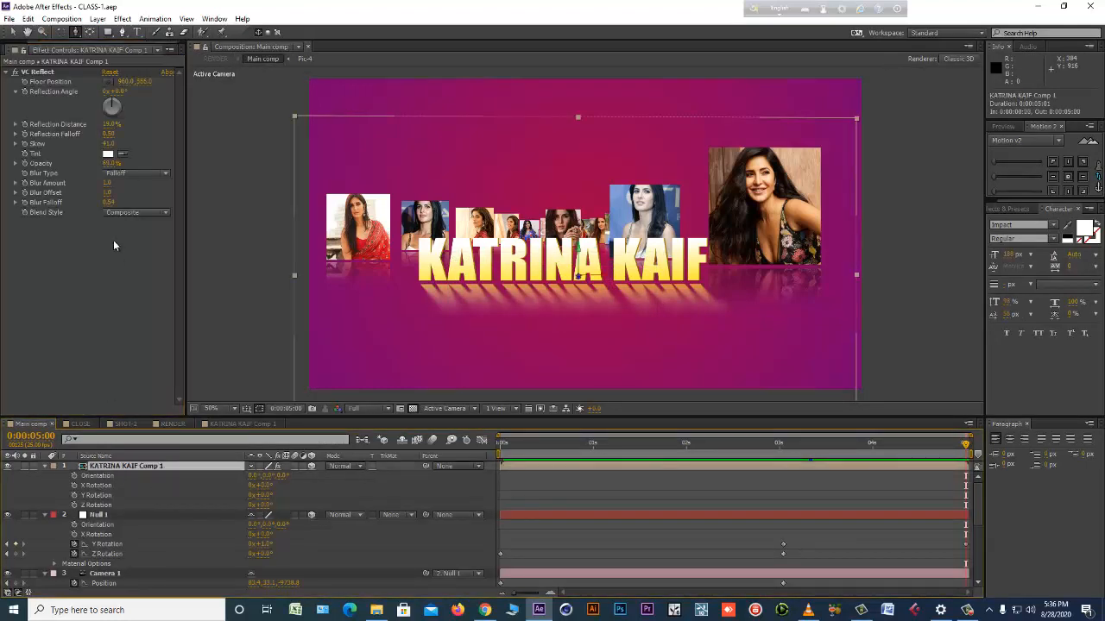
click(38, 71)
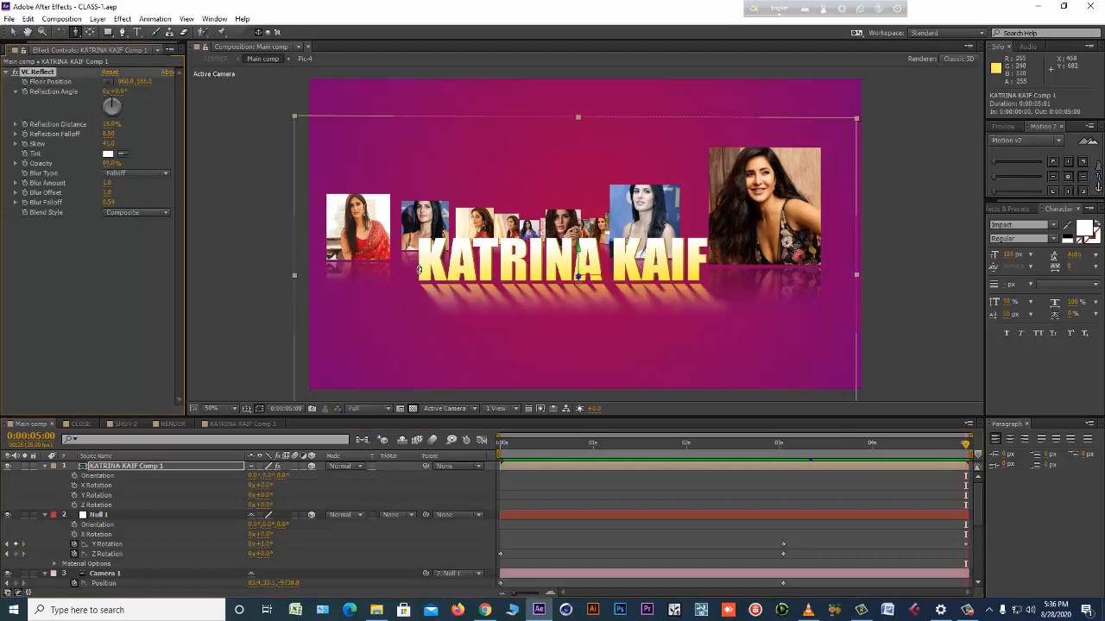
click(597, 445)
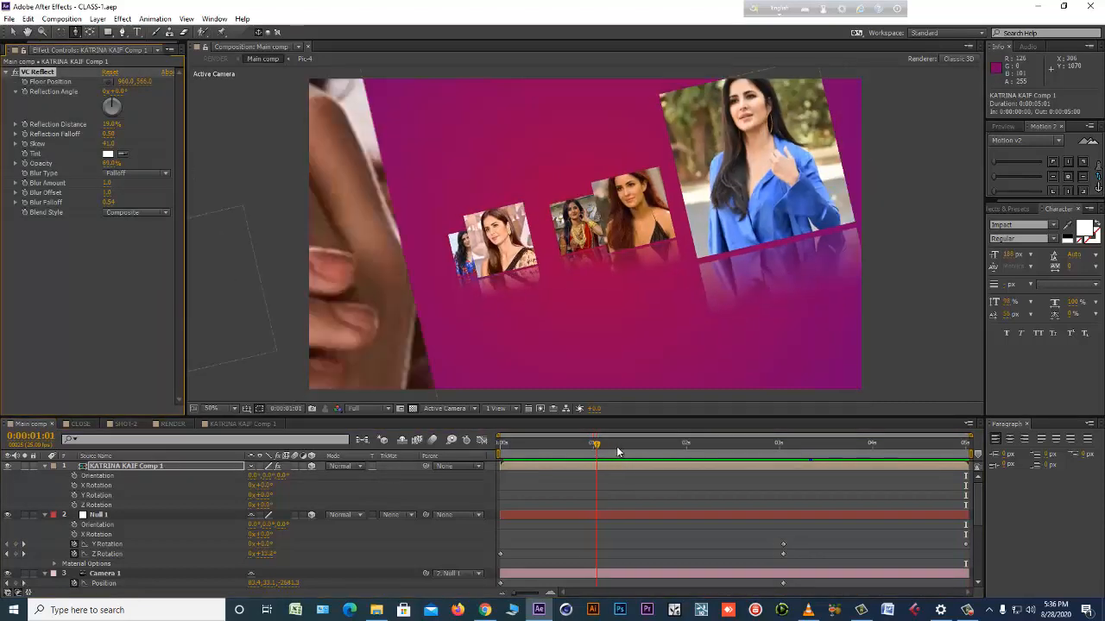
drag(616, 446, 793, 445)
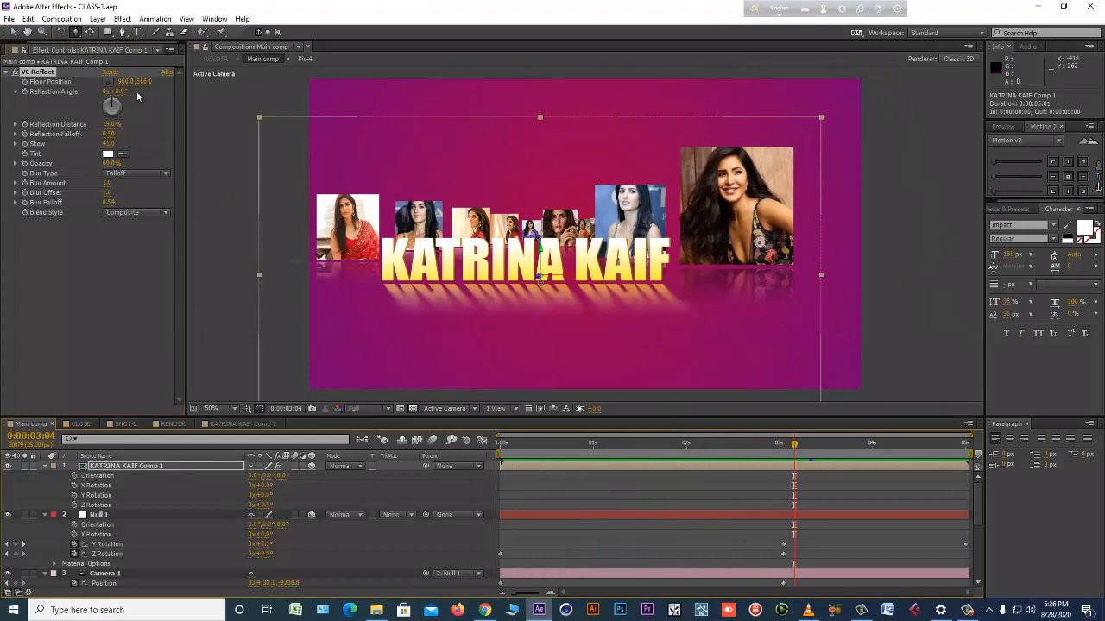
Try a different floor position and a lower opacity for the title's VC Reflect reflection, undoing both changes.
mouse_move(151, 82)
mouse_down()
mouse_move(174, 83)
mouse_move(159, 82)
mouse_up()
key(ctrl+z)
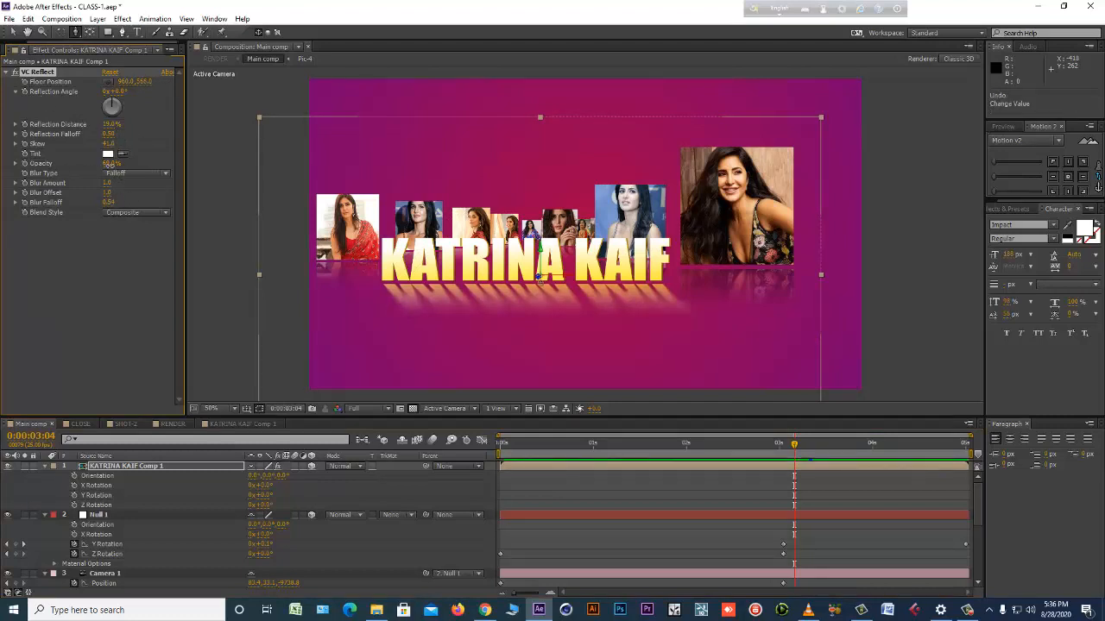
key(Return)
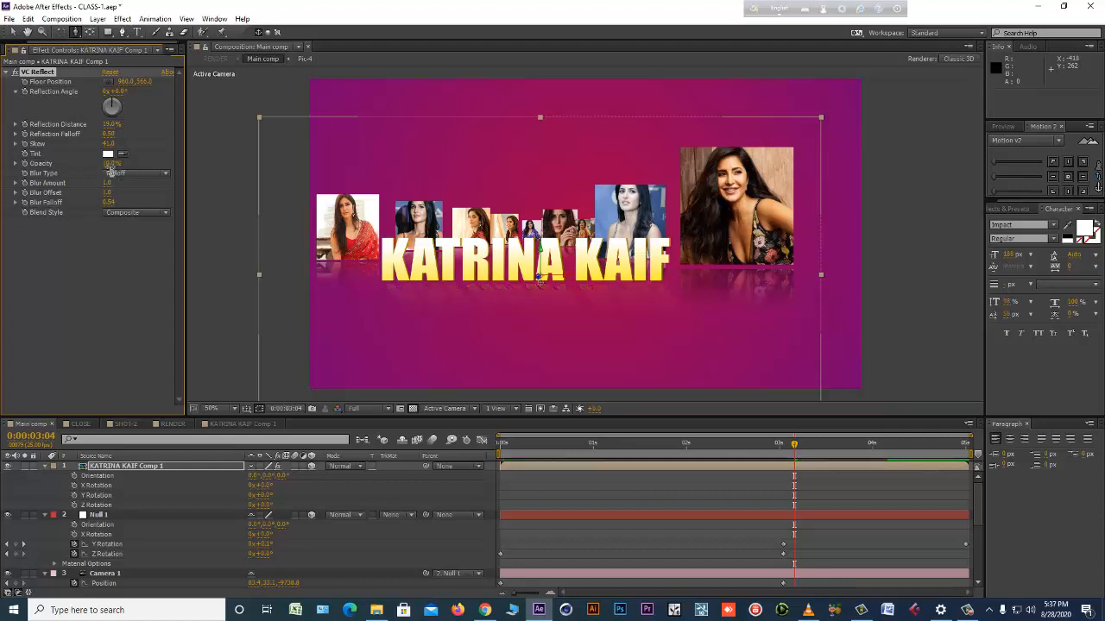
key(ctrl+z)
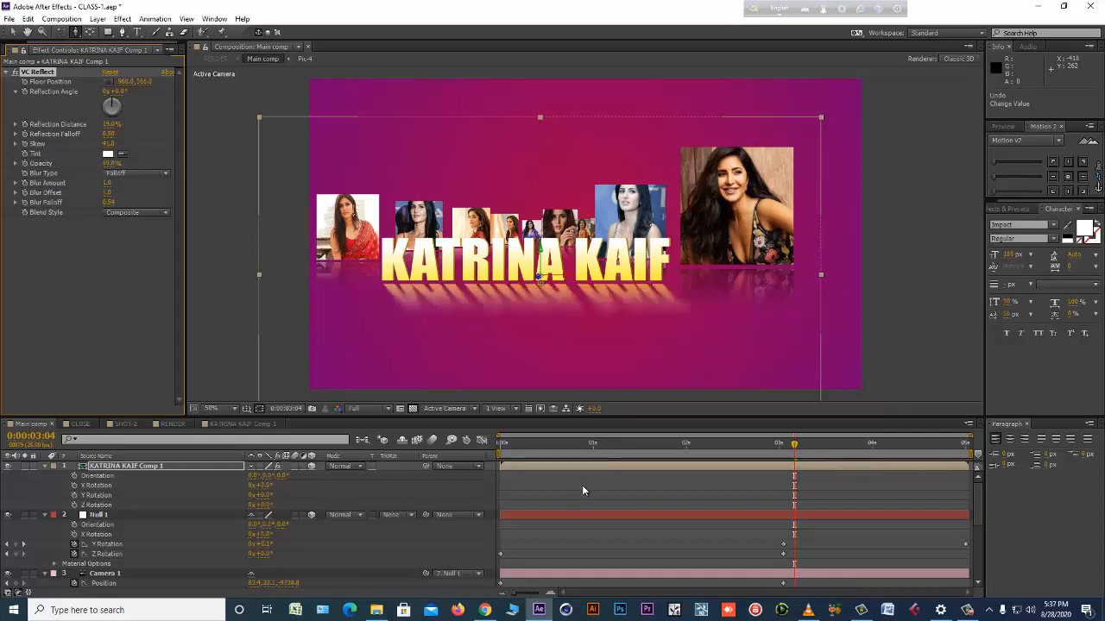
Examine the Pic-1 layer and the neighbouring photos up close in Main comp, at 0:00:03:04 and around 0:00:00:17.
click(728, 504)
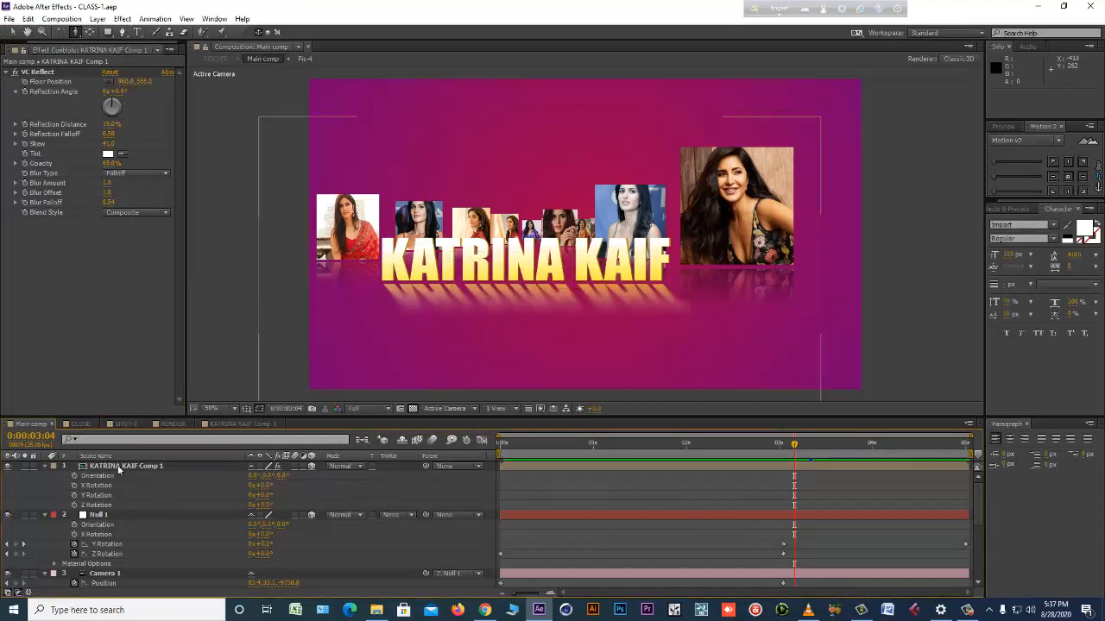
scroll(212, 517, down, 3)
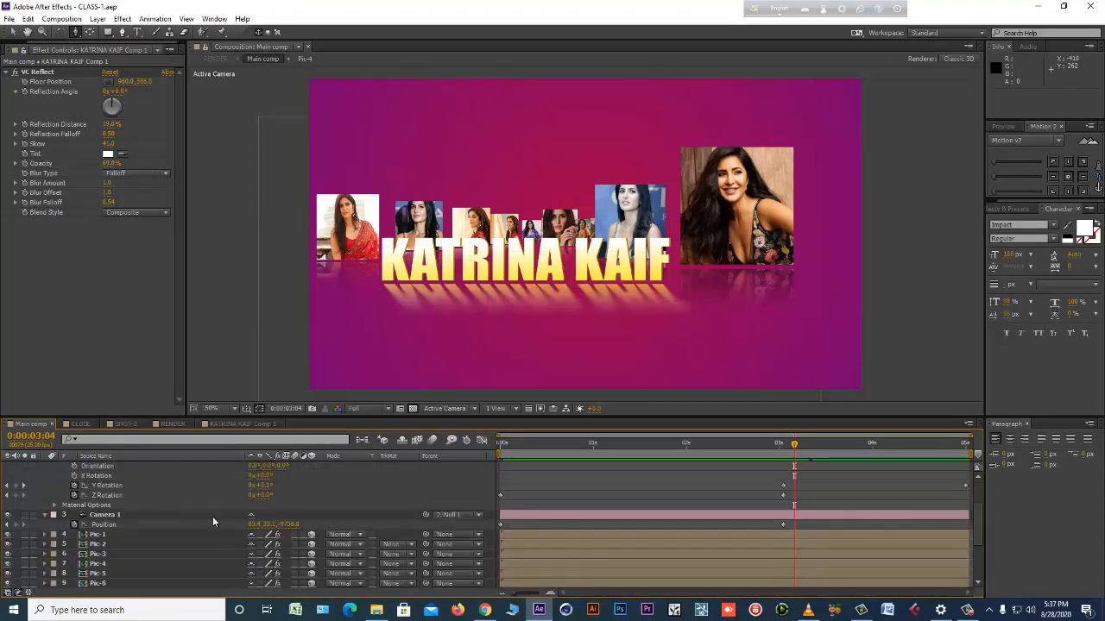
click(13, 33)
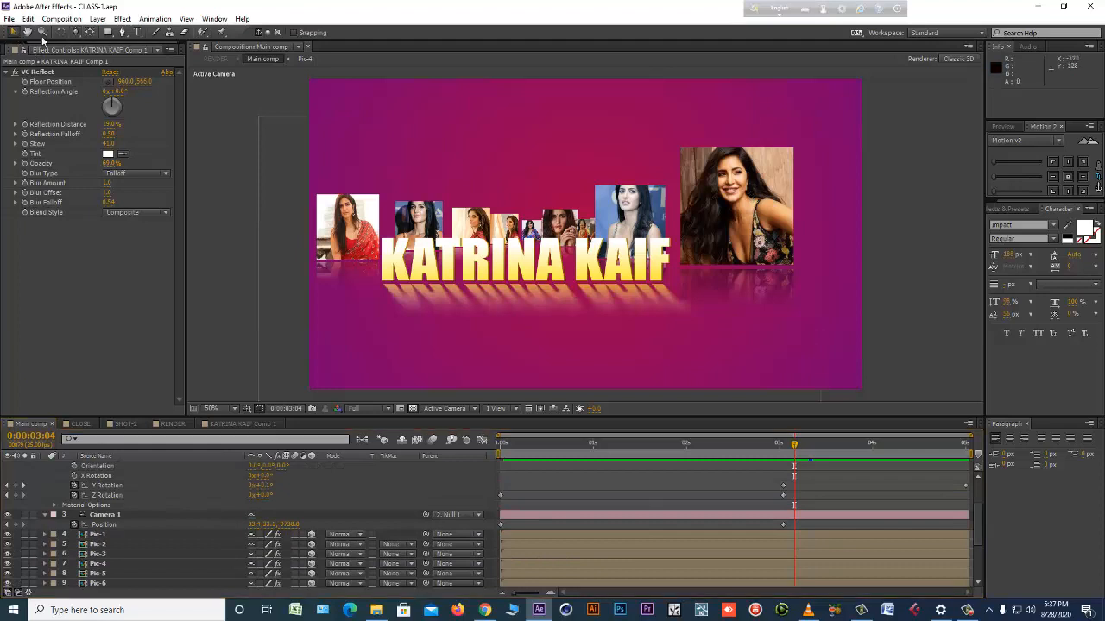
click(781, 214)
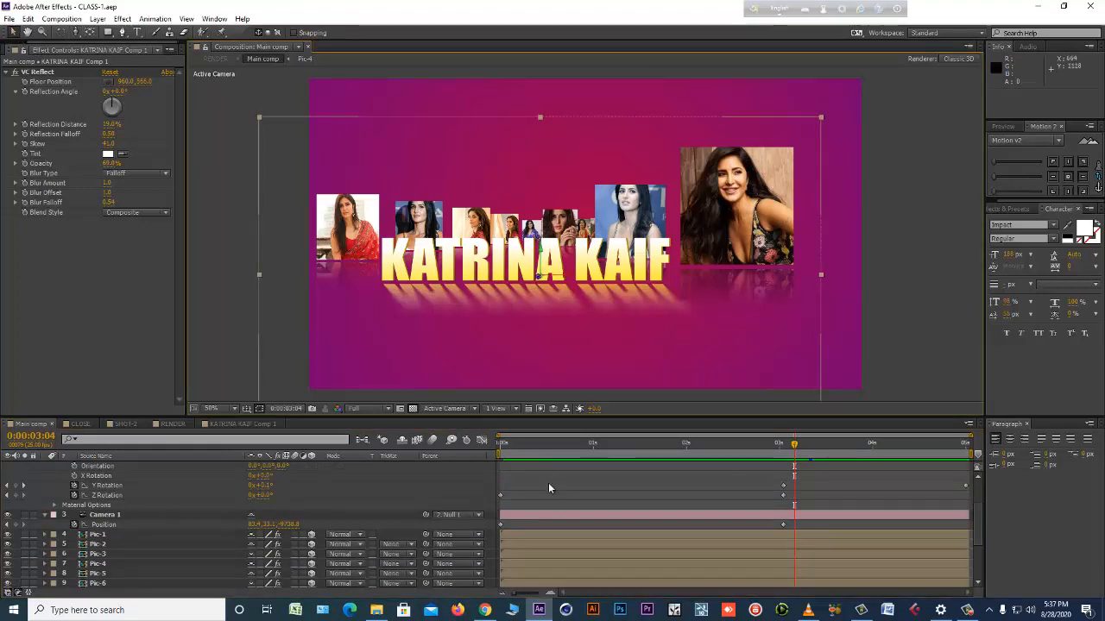
click(94, 536)
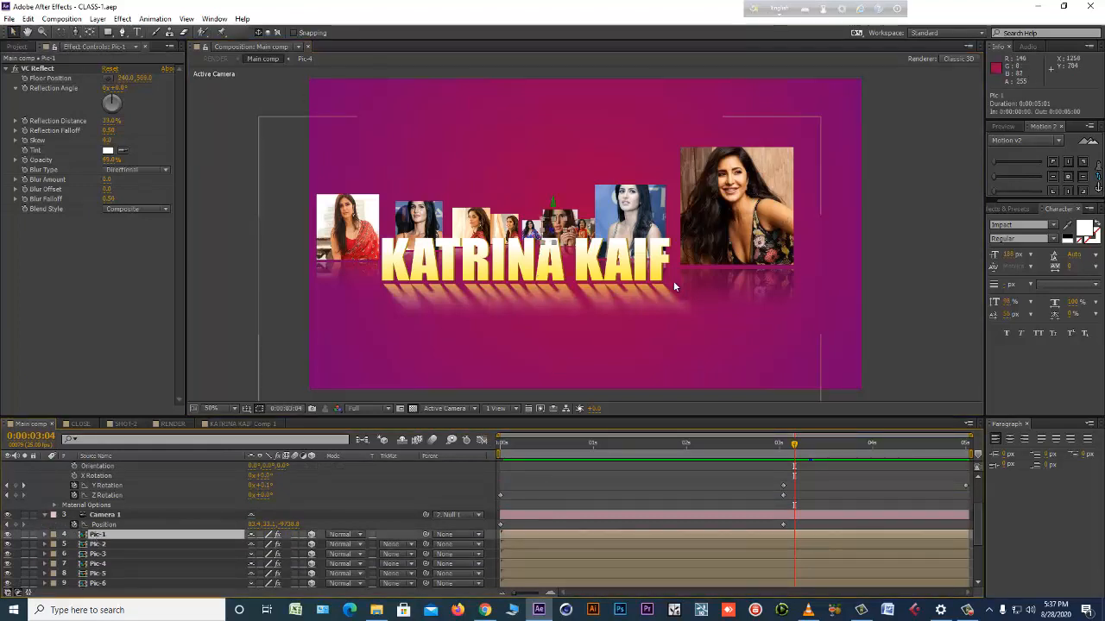
key(.)
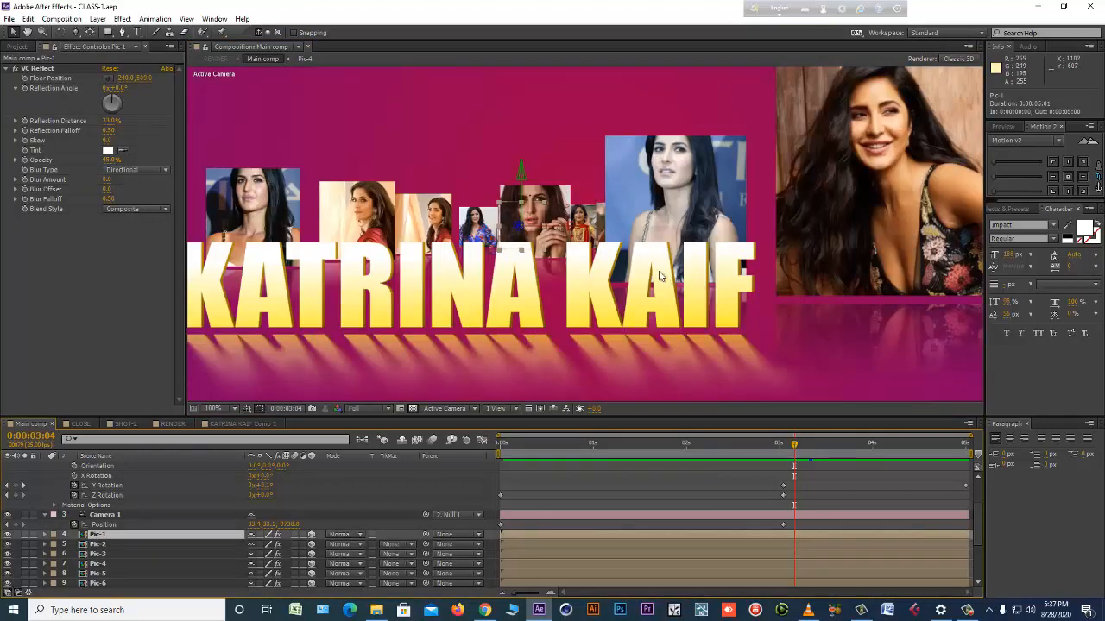
drag(571, 257, 754, 274)
drag(386, 285, 567, 302)
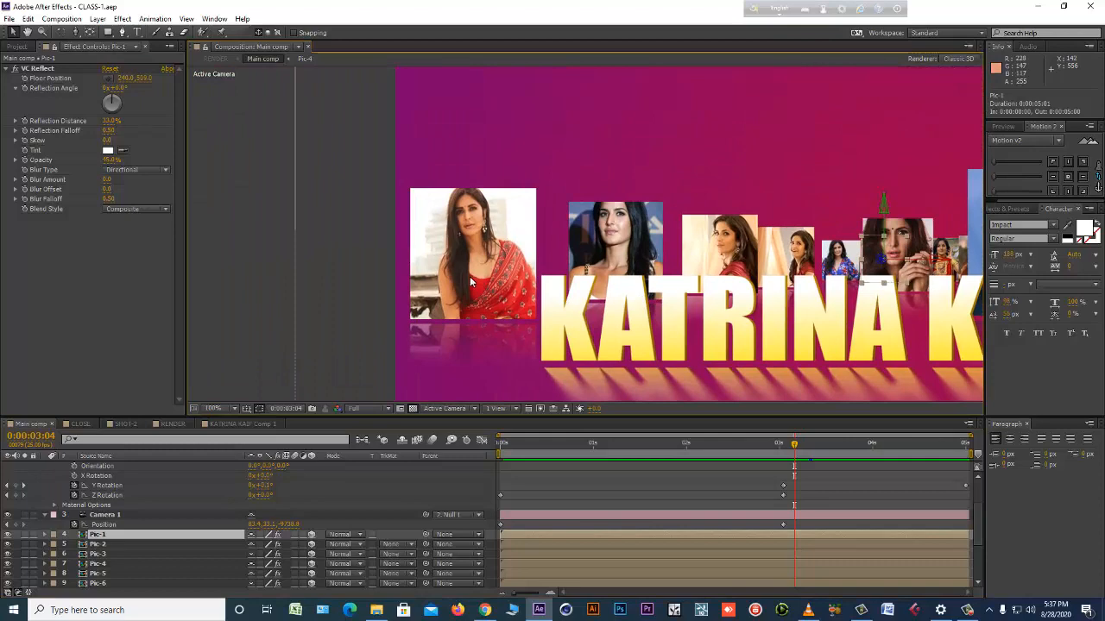
drag(516, 445, 562, 447)
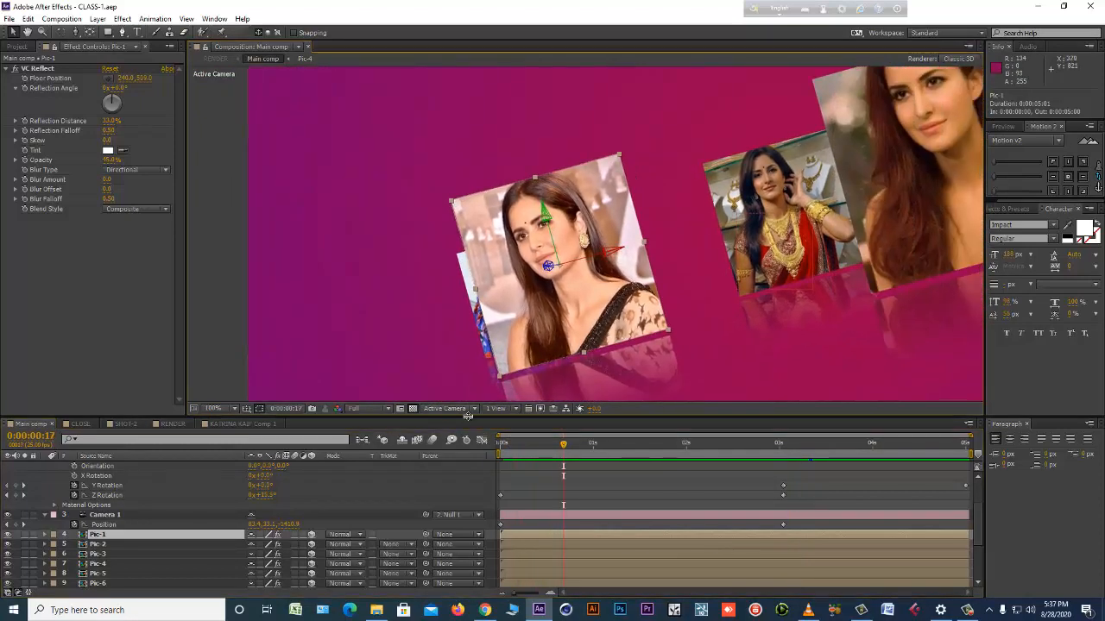
drag(468, 428, 469, 488)
scroll(561, 395, down, 1)
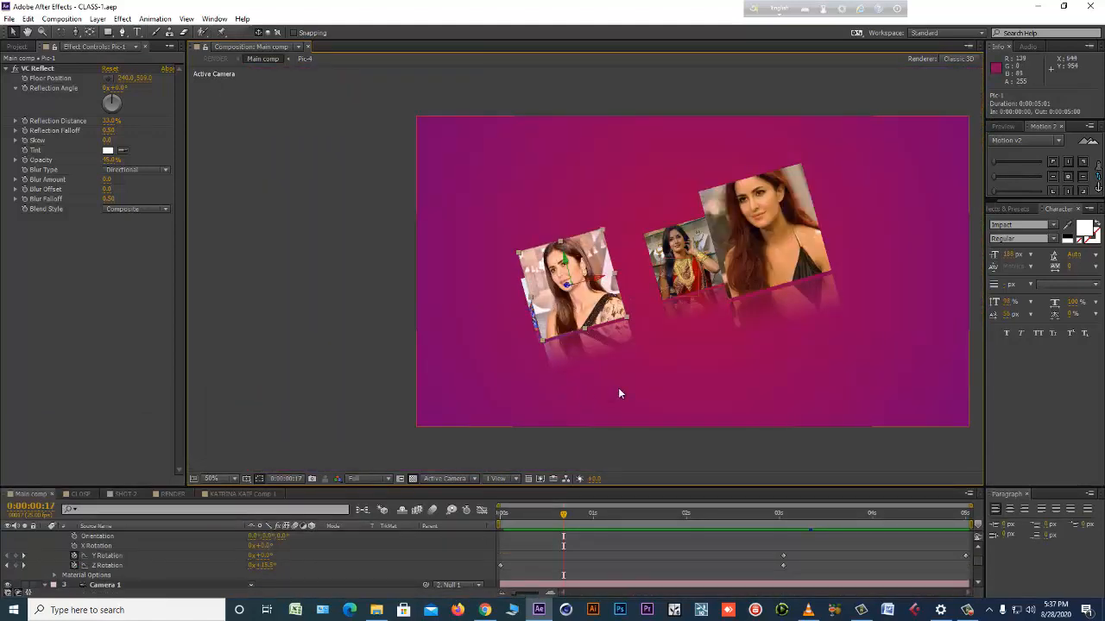
drag(618, 387, 508, 397)
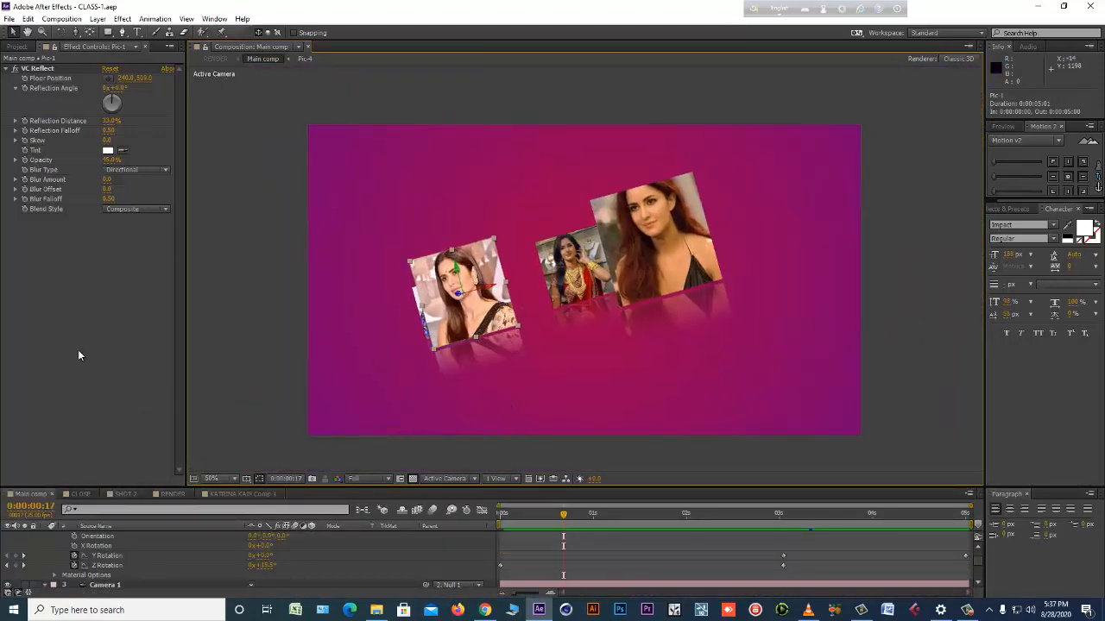
In the Pic-1 comp, draw a rectangle shape that covers the whole photo frame.
click(18, 47)
double_click(39, 204)
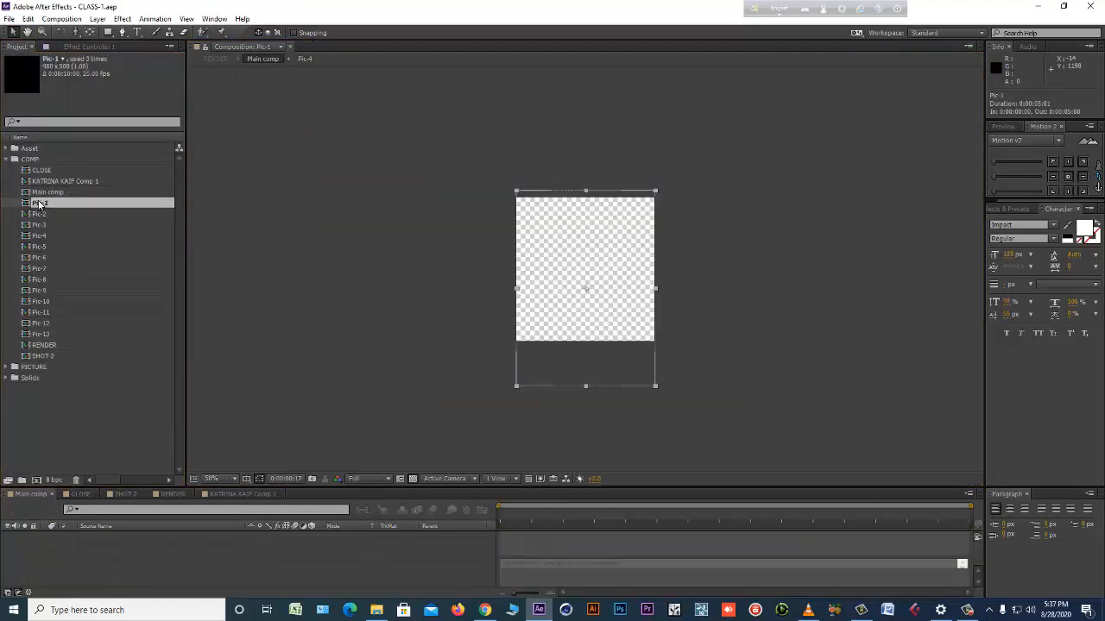
click(410, 569)
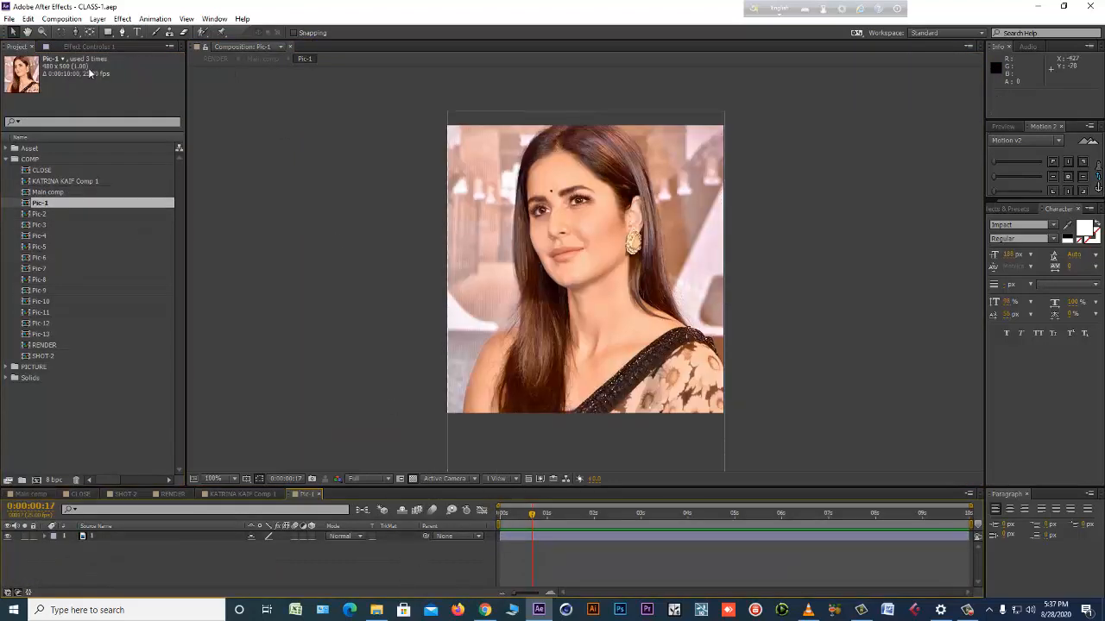
click(108, 32)
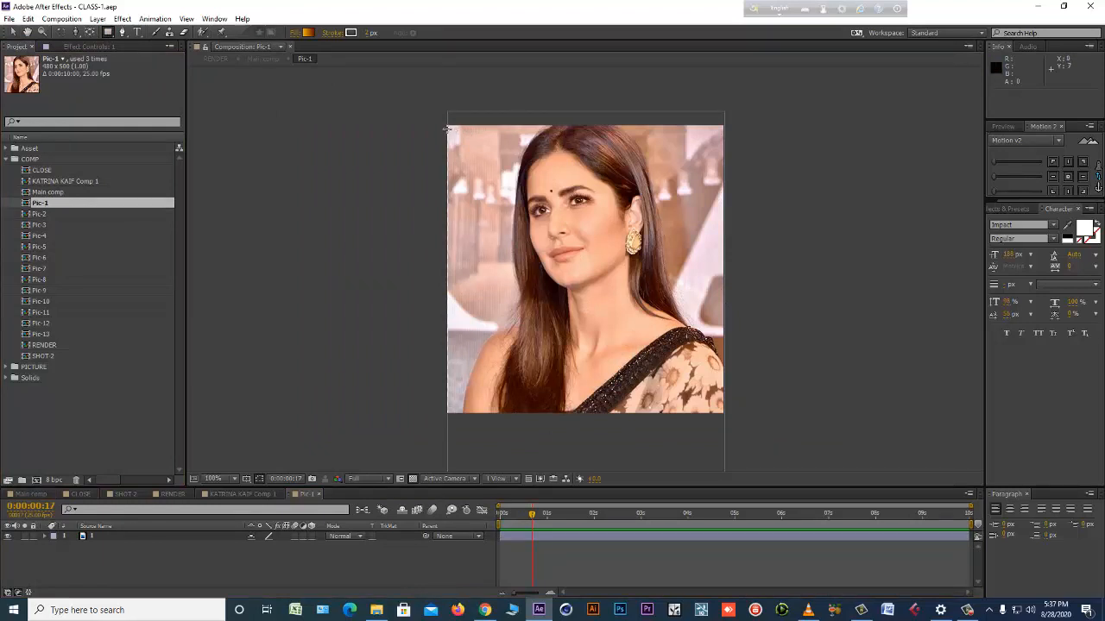
mouse_move(448, 126)
mouse_down()
mouse_move(518, 254)
mouse_move(625, 371)
mouse_move(708, 418)
mouse_move(724, 414)
mouse_up()
click(12, 31)
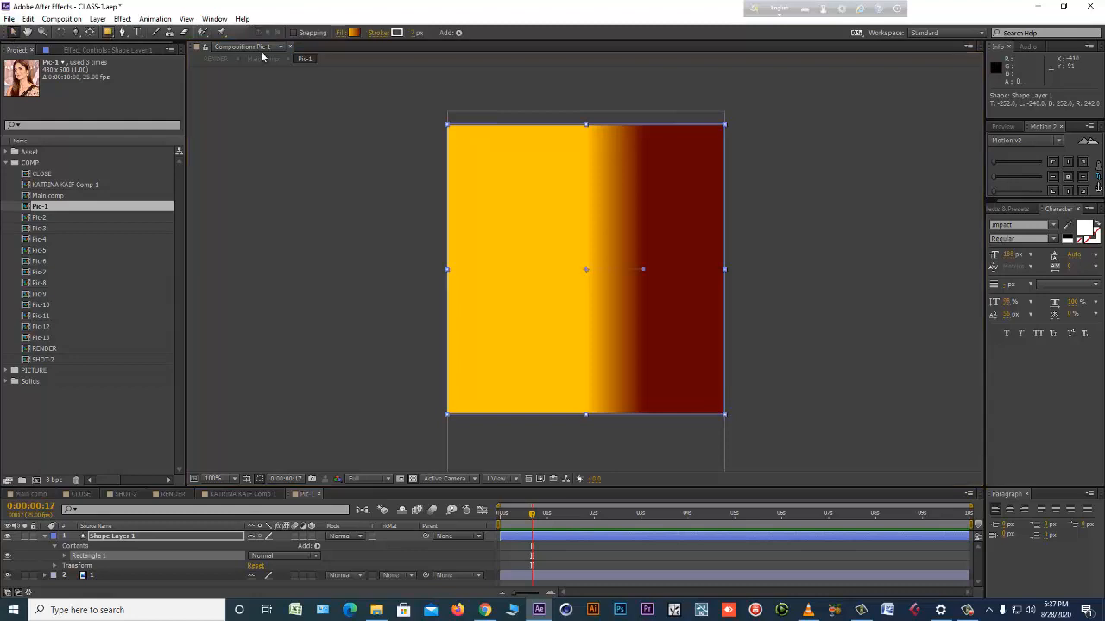
Set the rectangle's fill to None and give it a golden yellow FFCC00 stroke about 20 px wide.
click(349, 33)
click(494, 273)
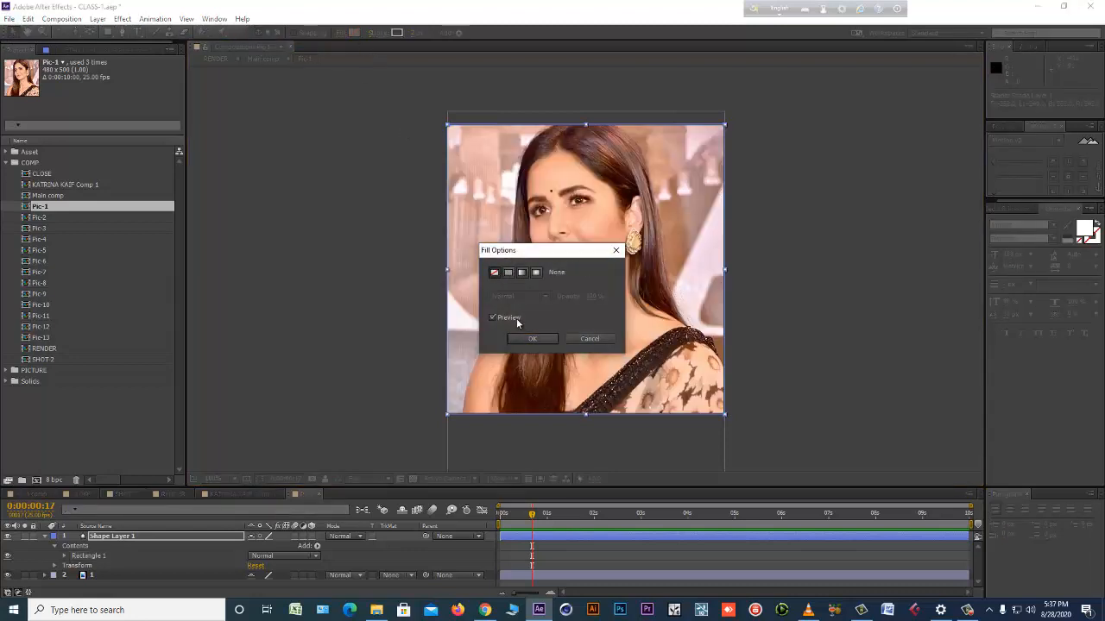
click(530, 339)
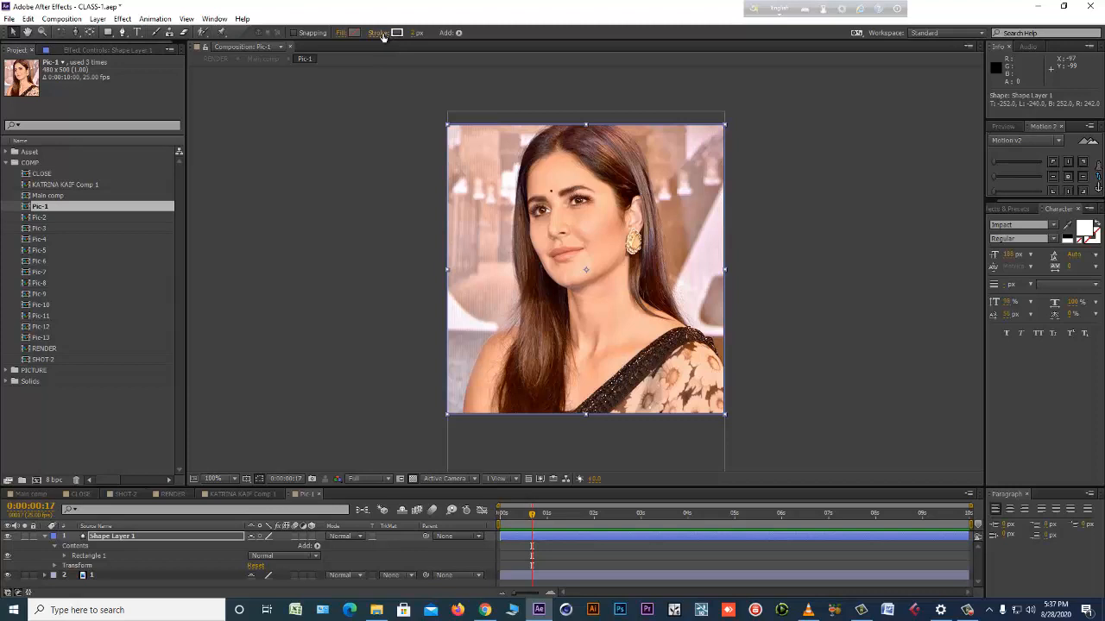
drag(418, 33, 428, 35)
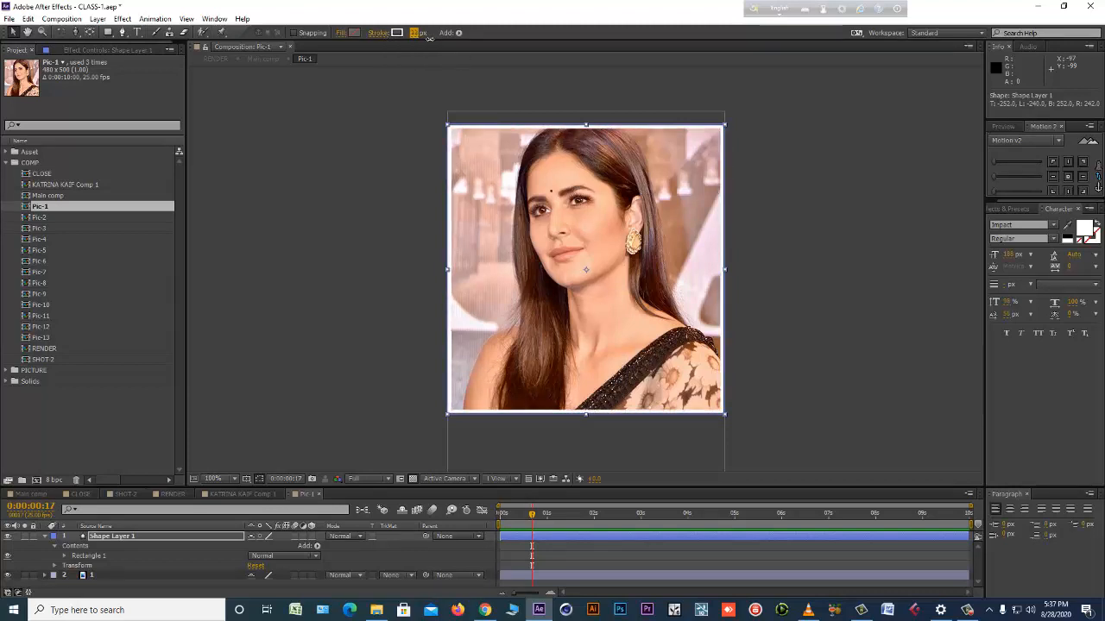
click(398, 33)
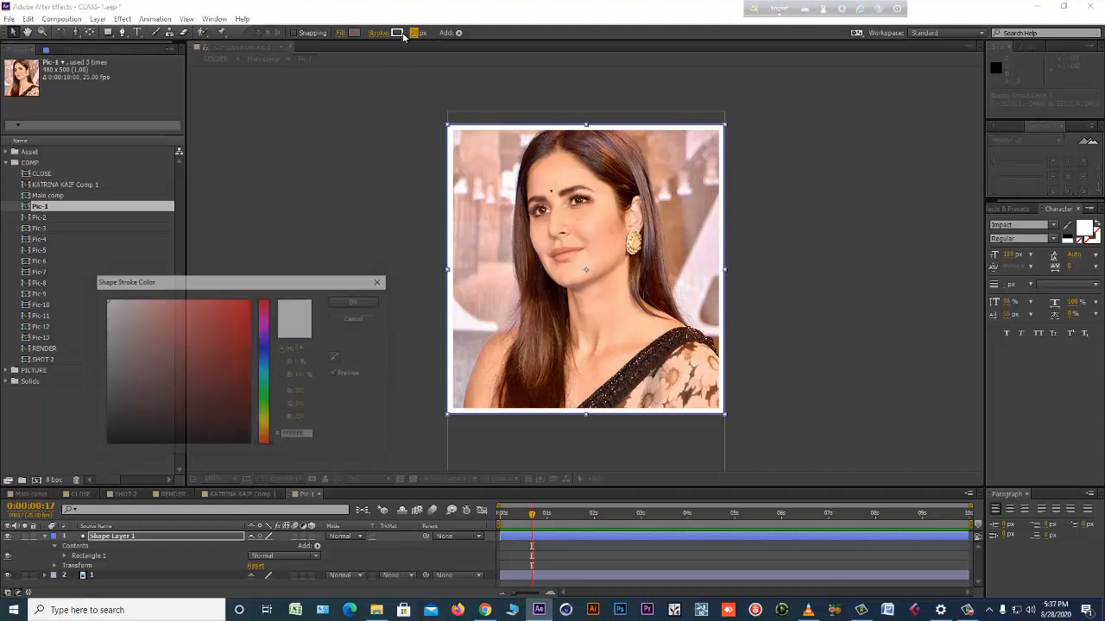
drag(263, 436, 263, 424)
drag(234, 370, 268, 256)
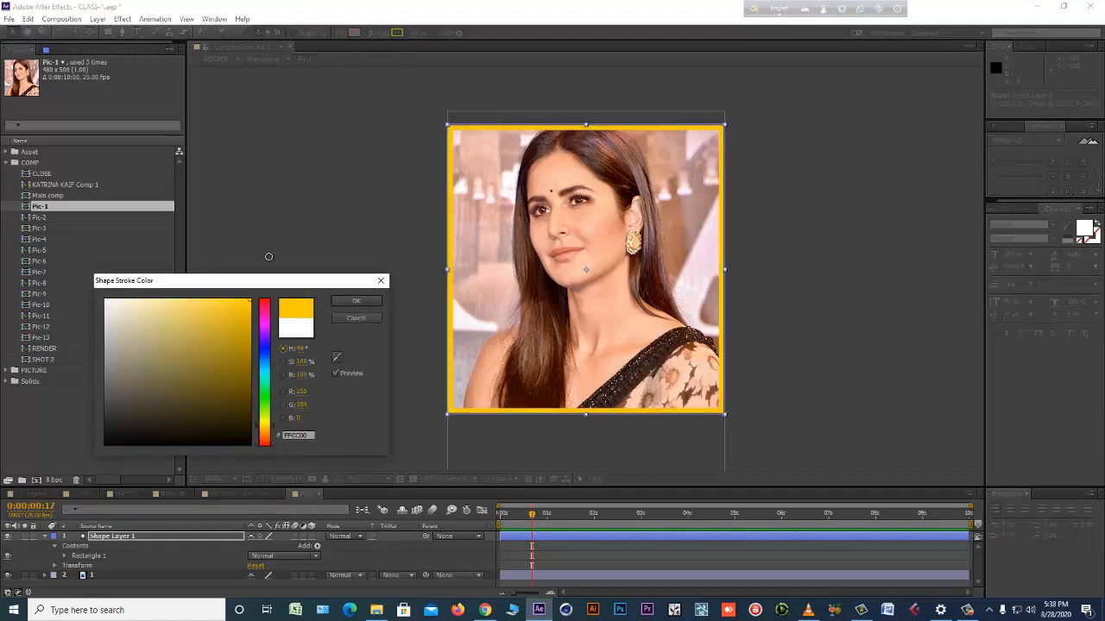
click(356, 302)
Check the bordered photo in Main comp at 0:00:00:09, return to the first frame of Pic-1, and save the project.
click(30, 495)
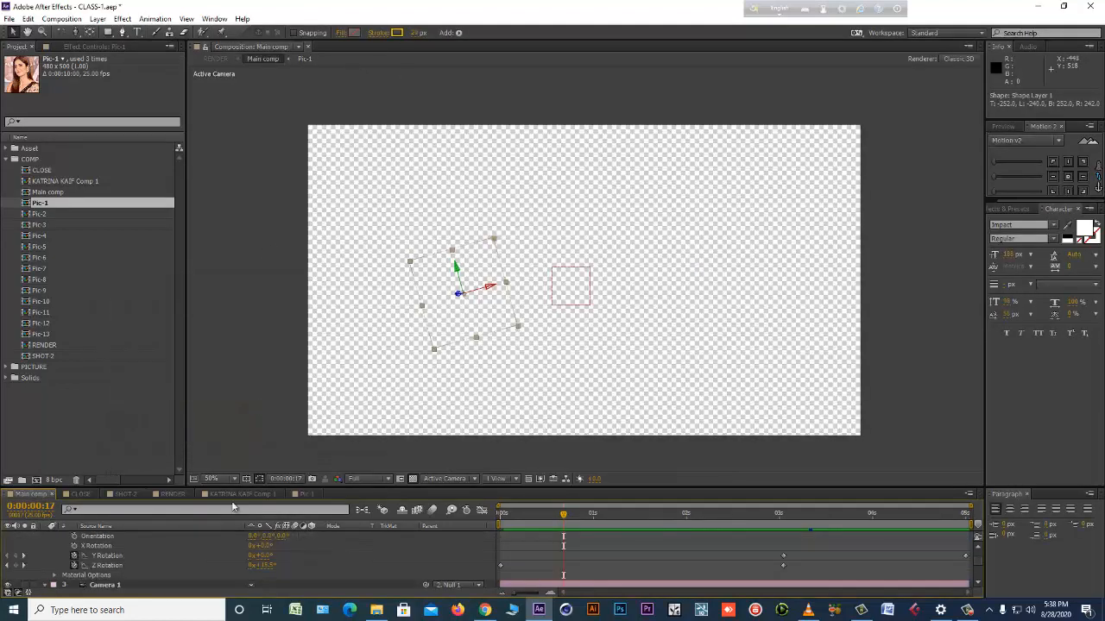
drag(511, 523, 534, 523)
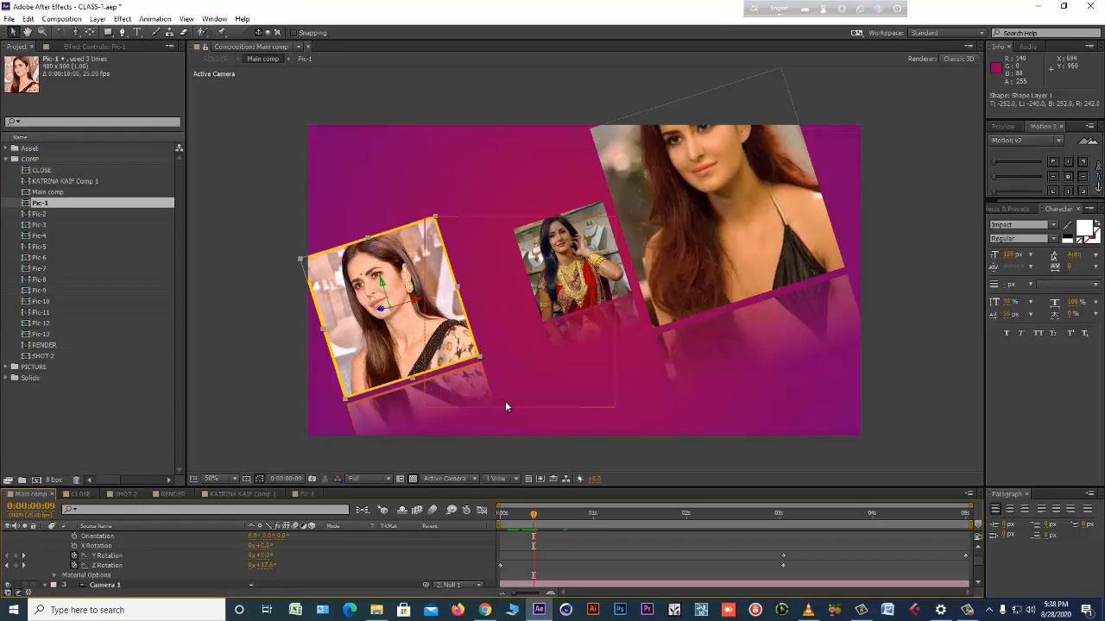
click(309, 494)
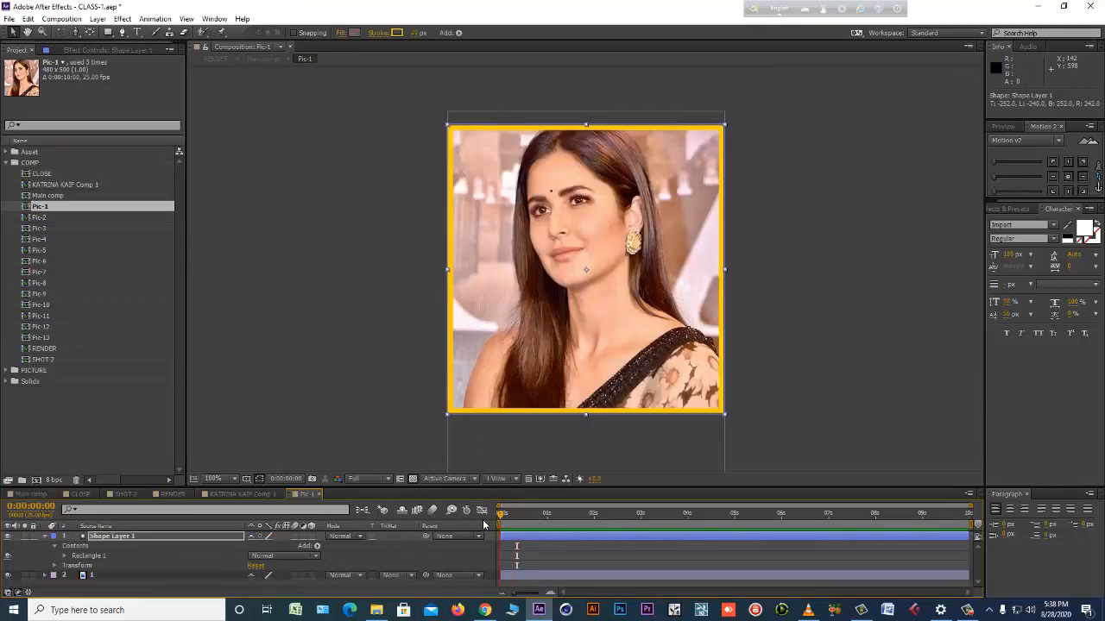
key(ctrl+s)
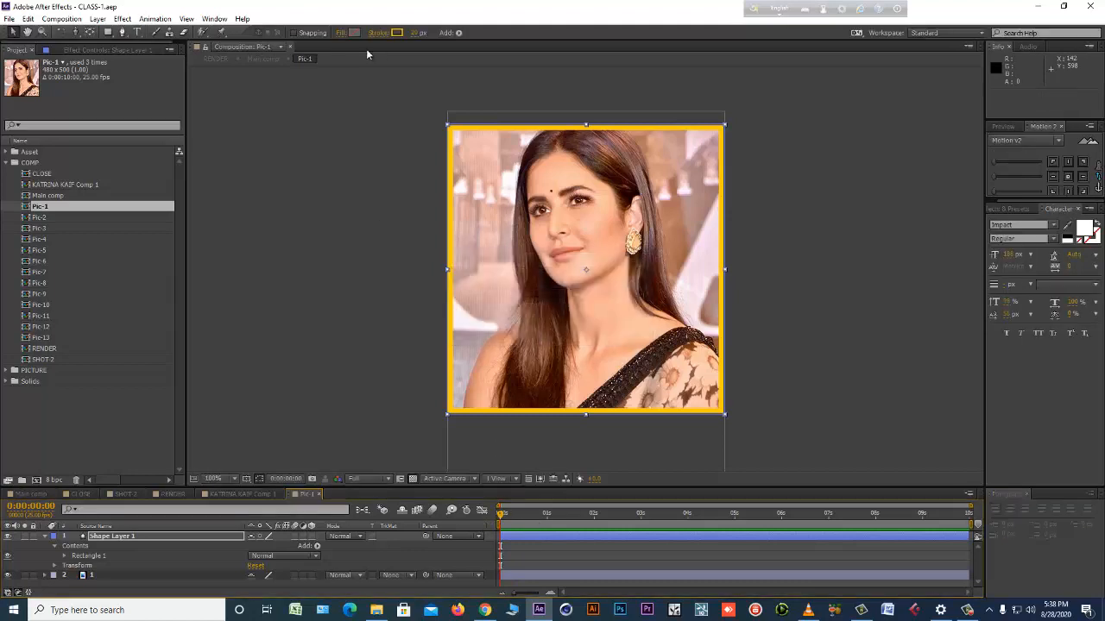
Add Trim Paths to the border rectangle in Pic-1 and reveal its Start, End and Offset properties.
click(458, 34)
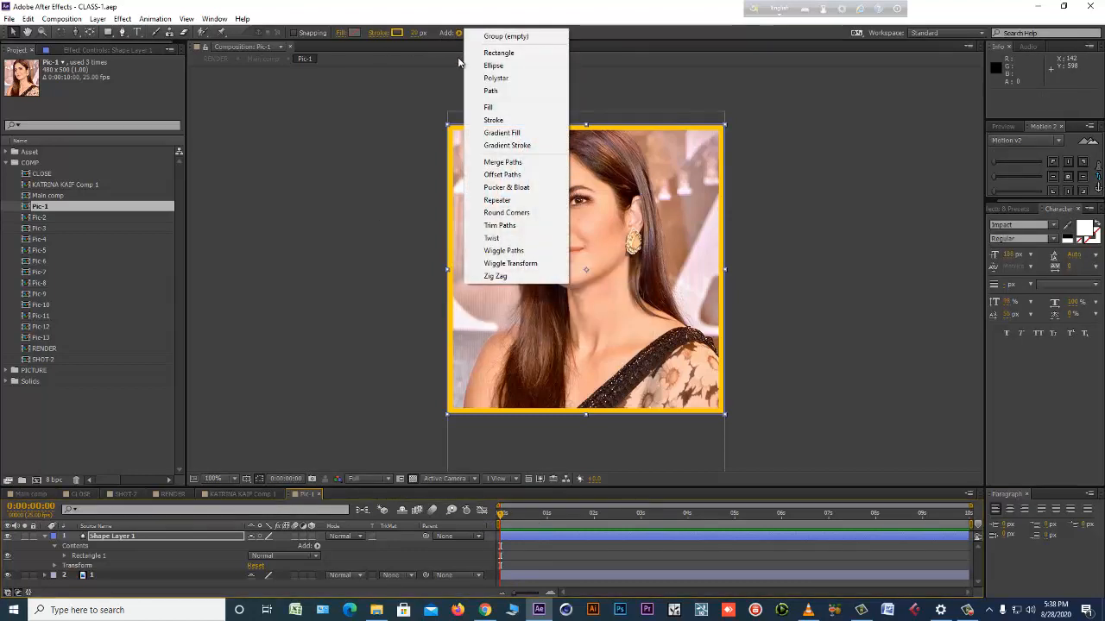
click(517, 227)
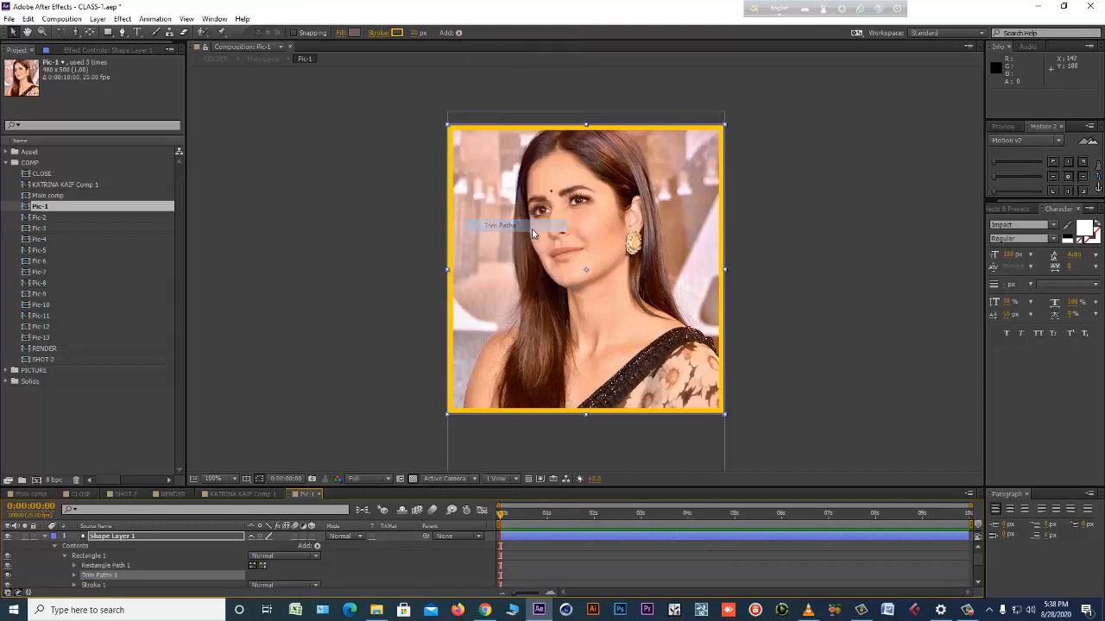
click(74, 576)
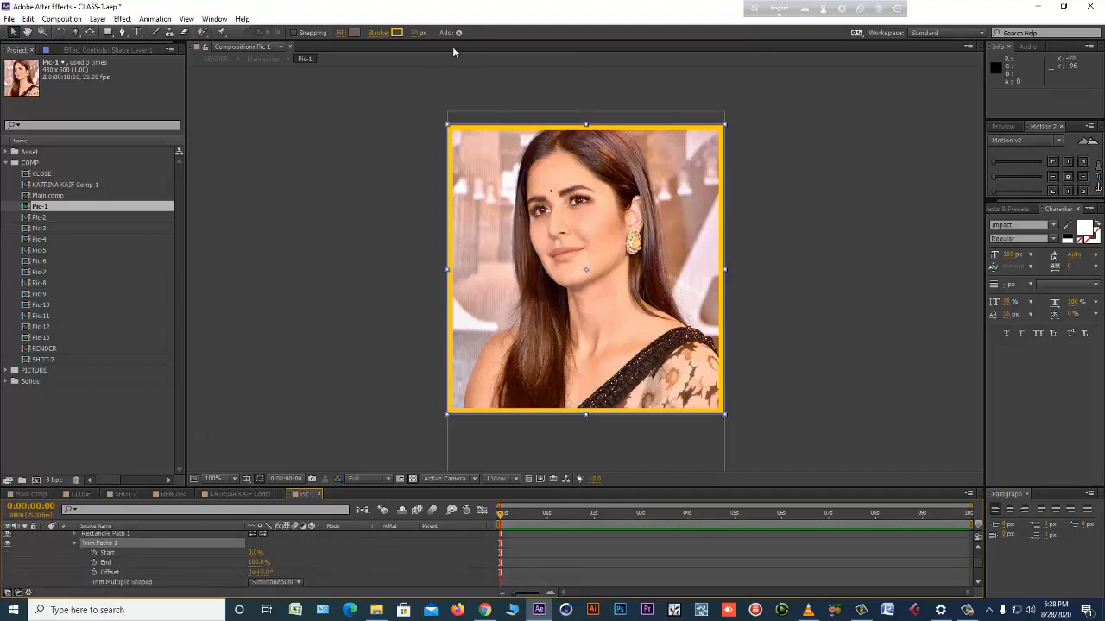
Keyframe the border's Trim Paths End at 0% on the first frame and 100% at 0:00:02:00 in Pic-1.
scroll(150, 532, down, 1)
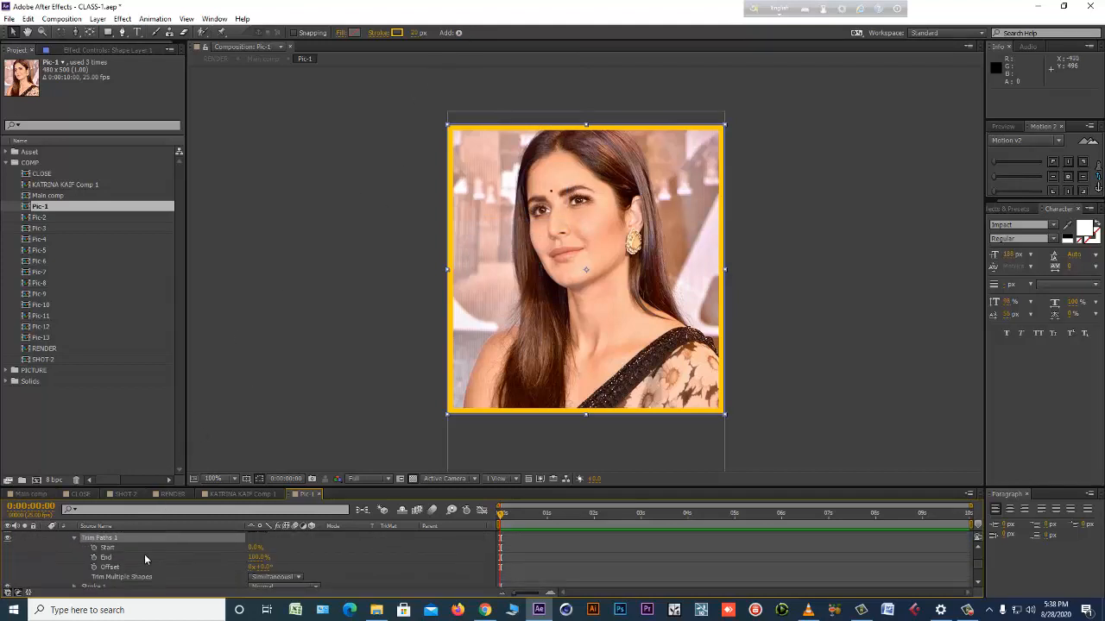
click(93, 558)
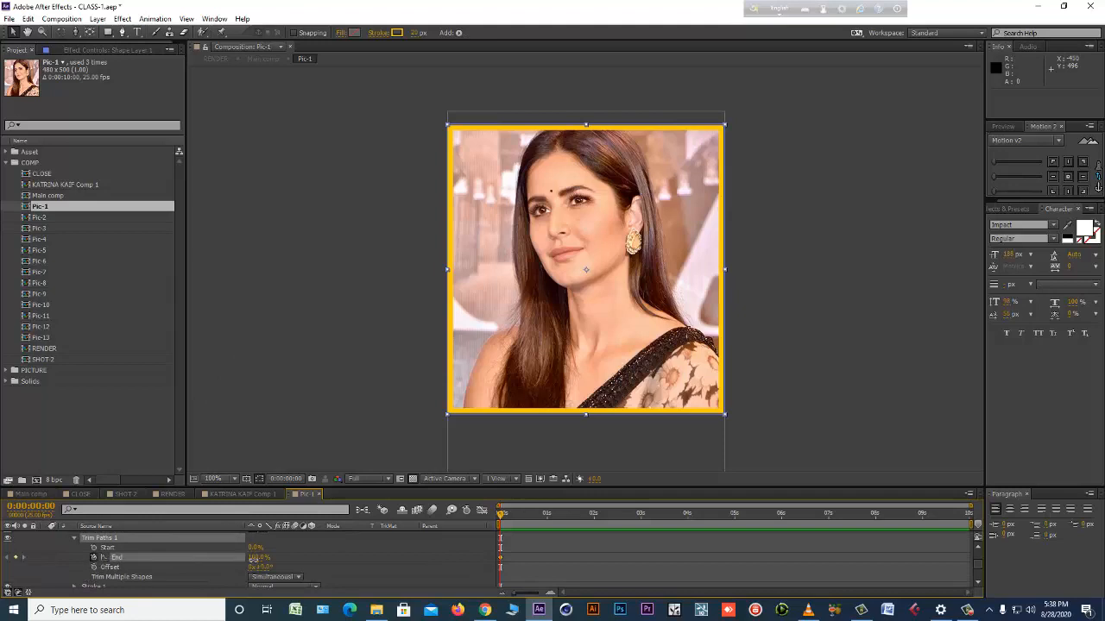
key(Return)
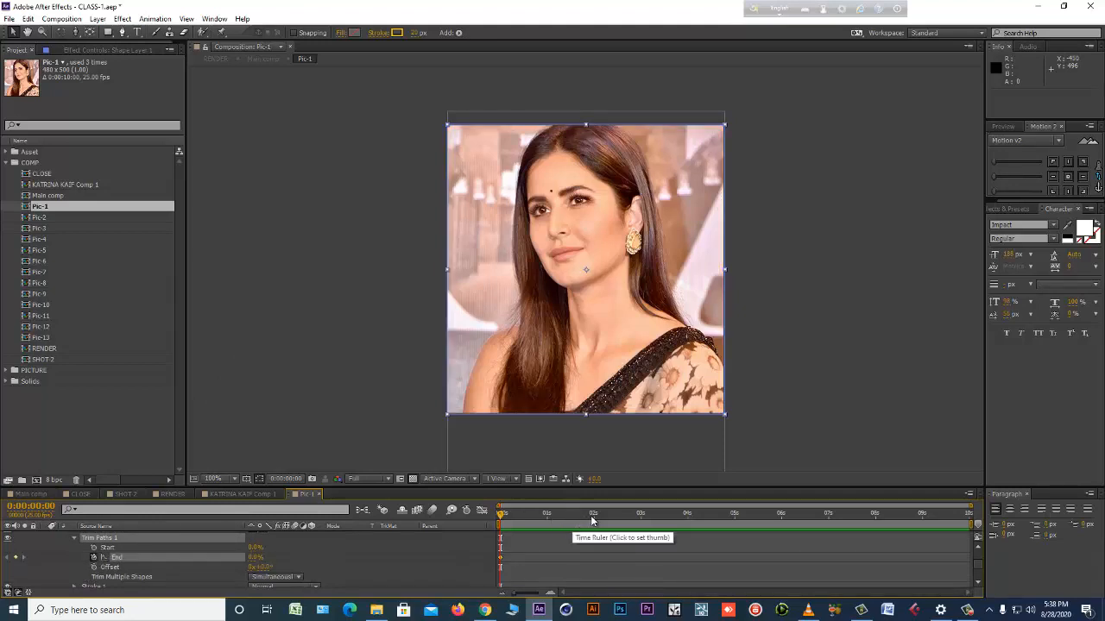
click(592, 517)
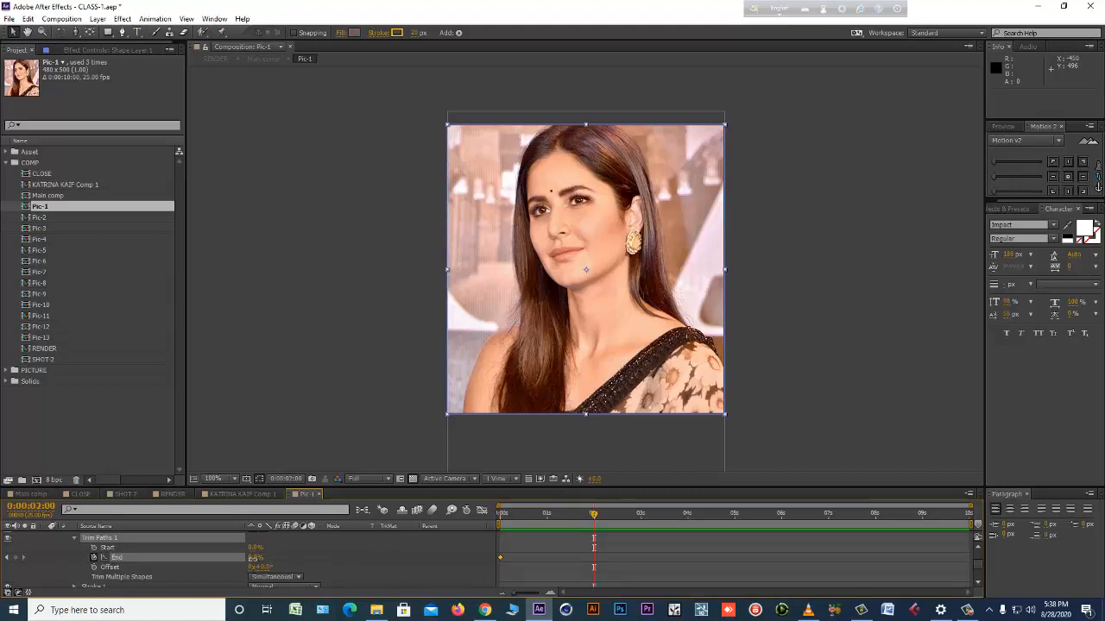
click(254, 558)
text(100)
key(Return)
Preview the border's drawing-on animation in Pic-1 and scrub through the first two seconds.
click(627, 559)
key(KP_0)
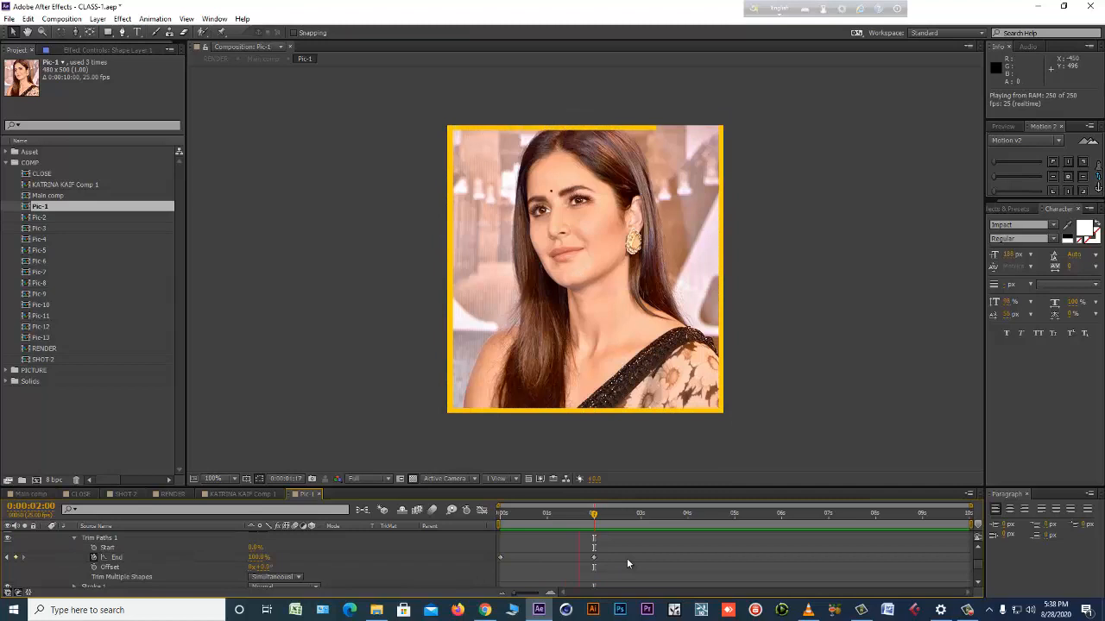
key(space)
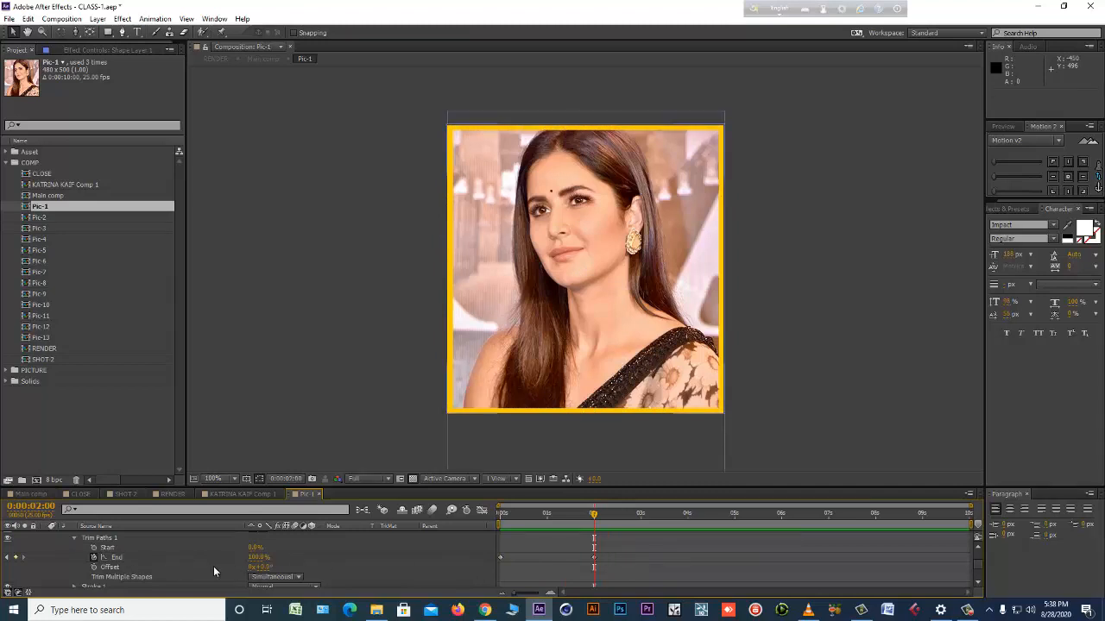
click(216, 558)
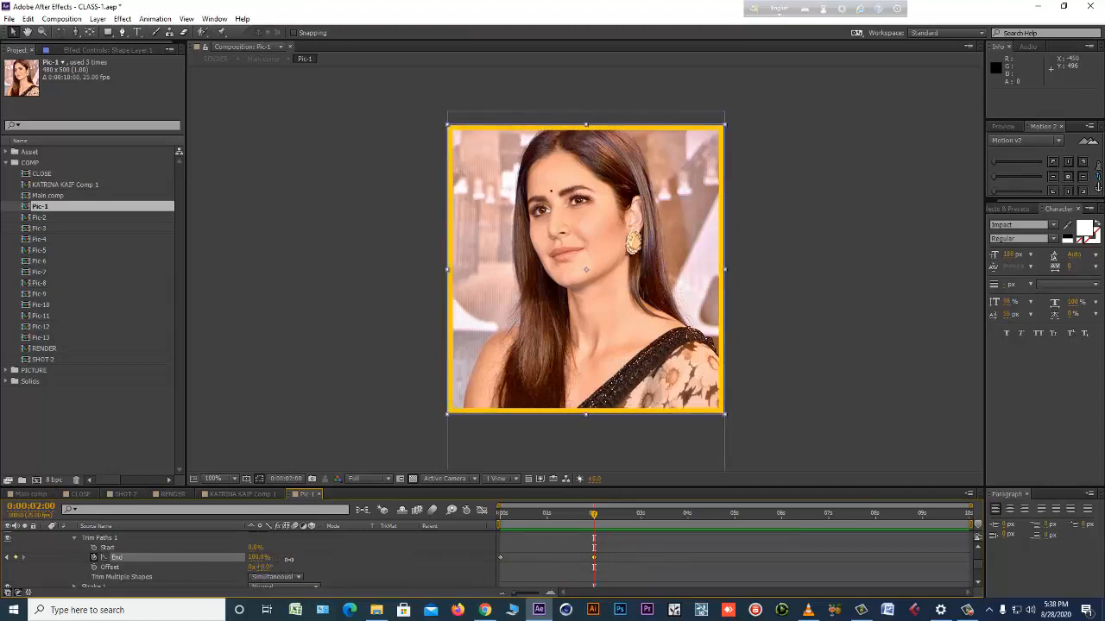
key(ctrl+z)
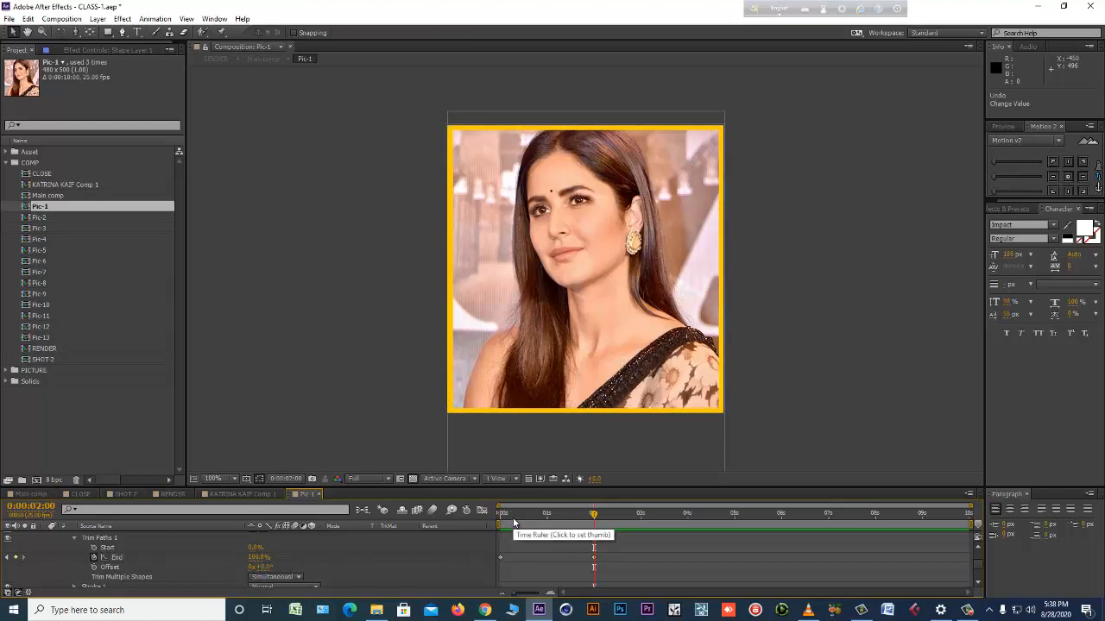
key(ctrl+shift+z)
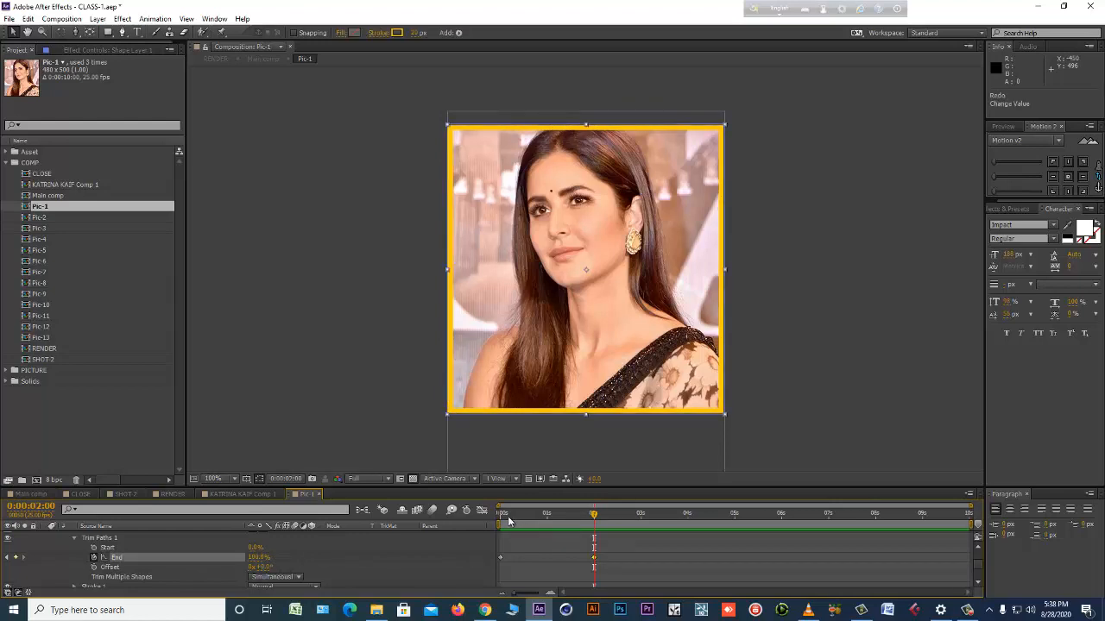
click(504, 515)
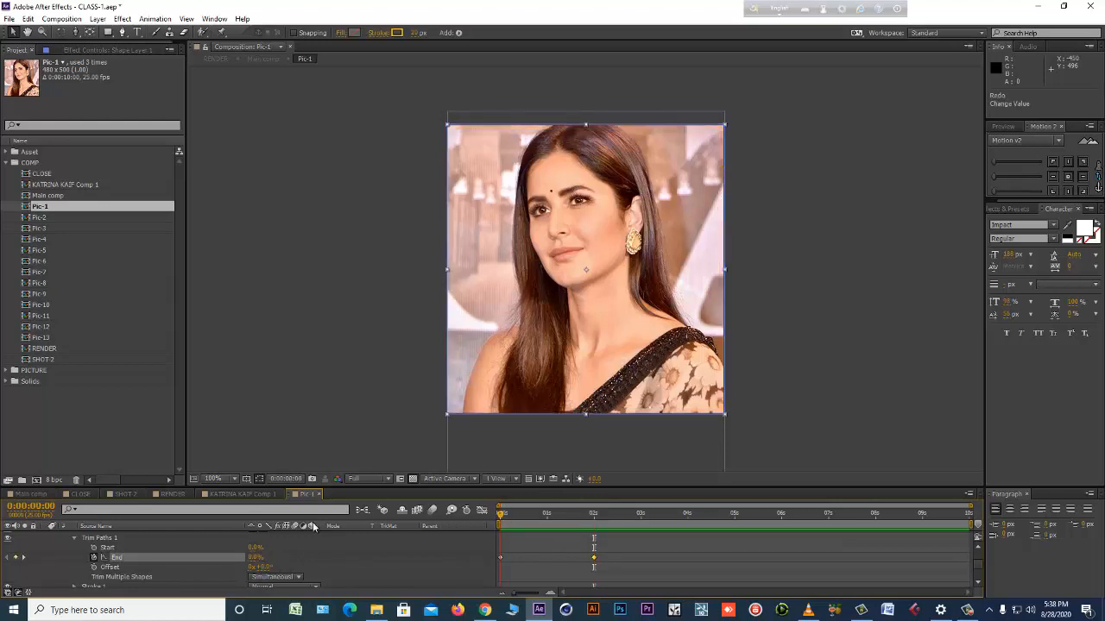
drag(519, 514, 582, 516)
Keyframe Trim Paths Start at 0% on the 0:00:02:00 End keyframe and at 39% at 0:00:04:01, and preview the border.
click(25, 558)
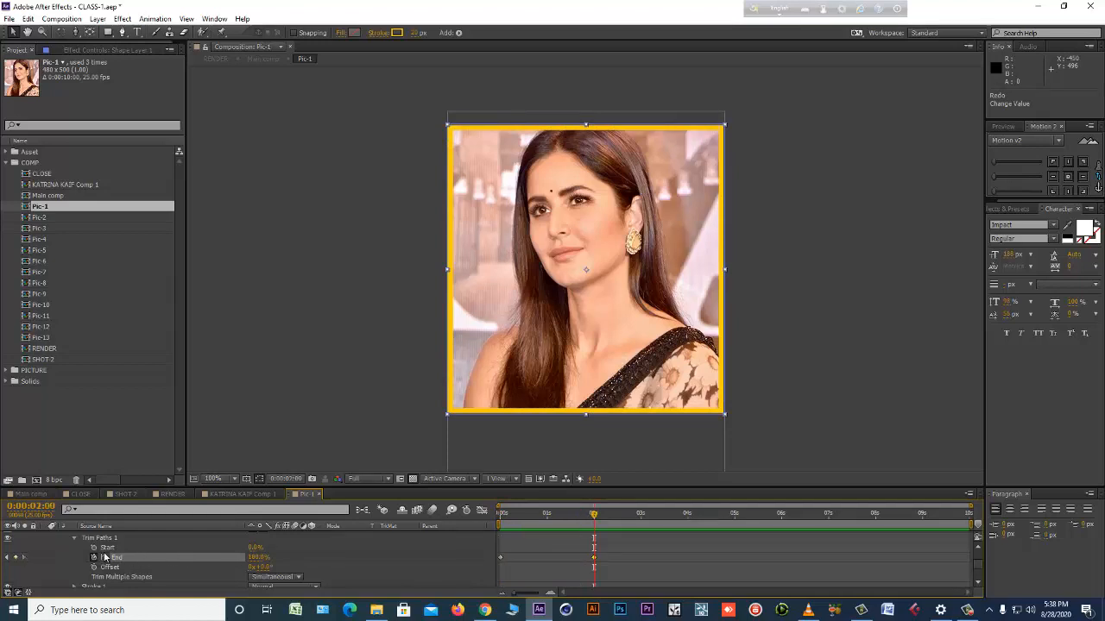
click(94, 548)
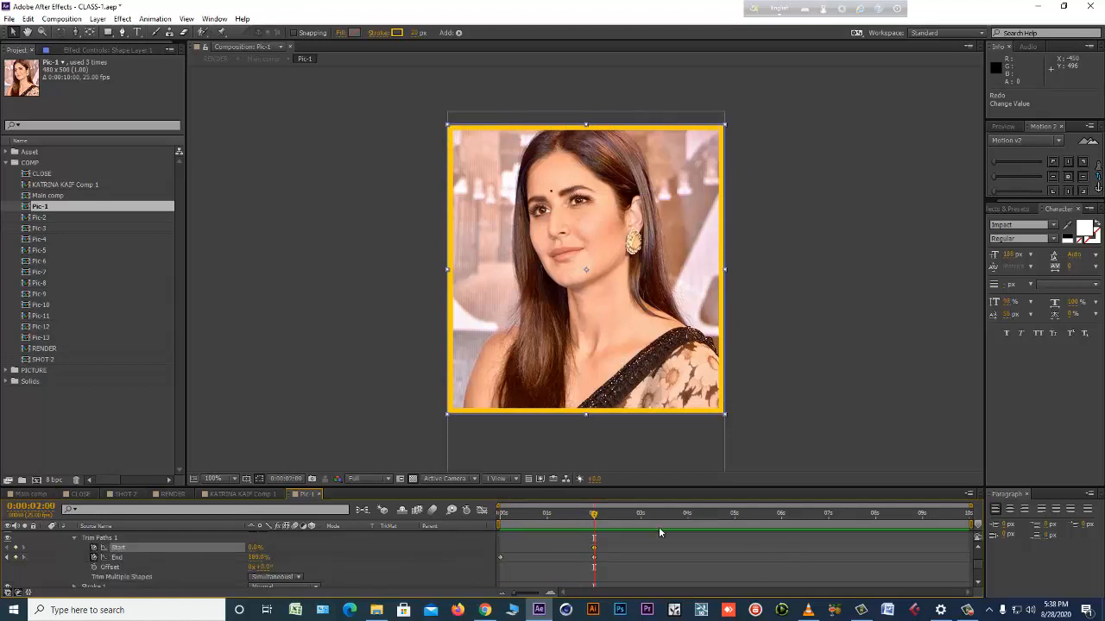
click(688, 515)
drag(256, 548, 263, 548)
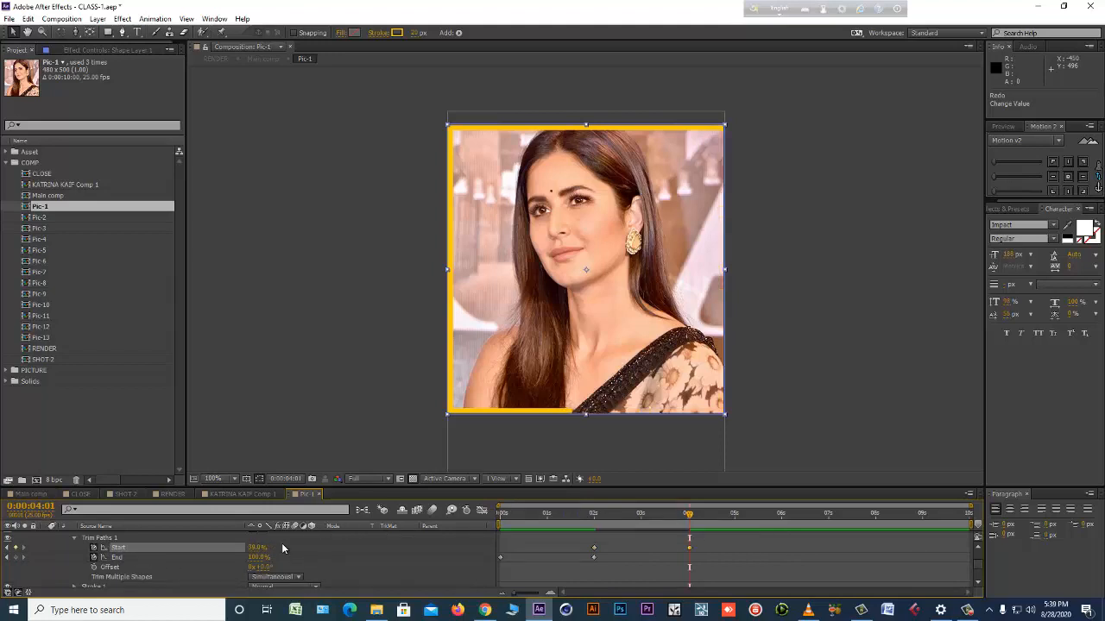
key(space)
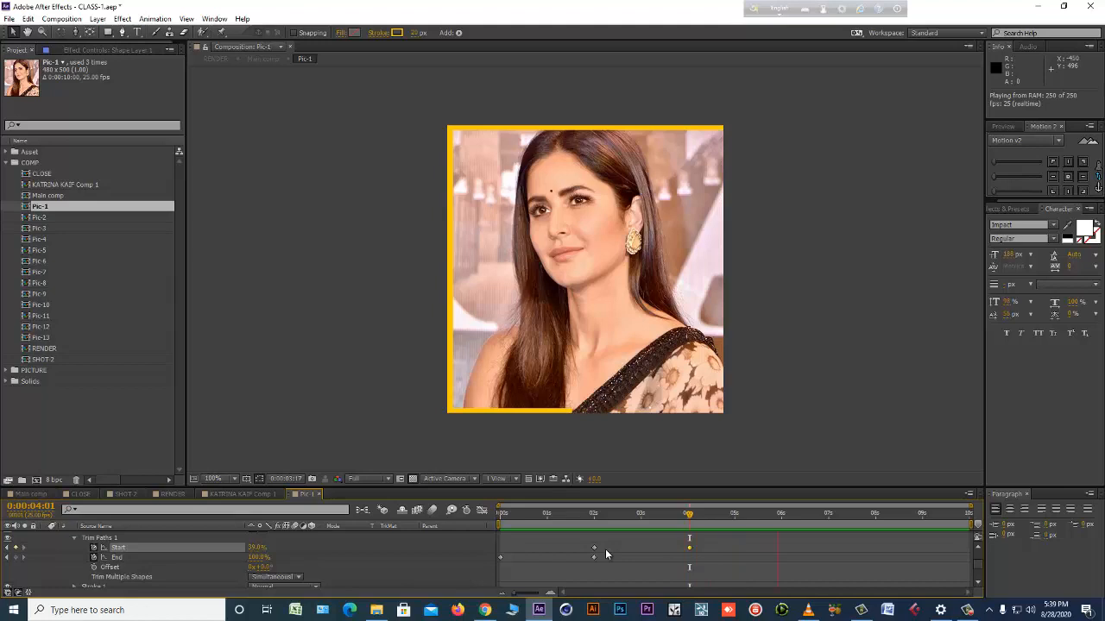
key(space)
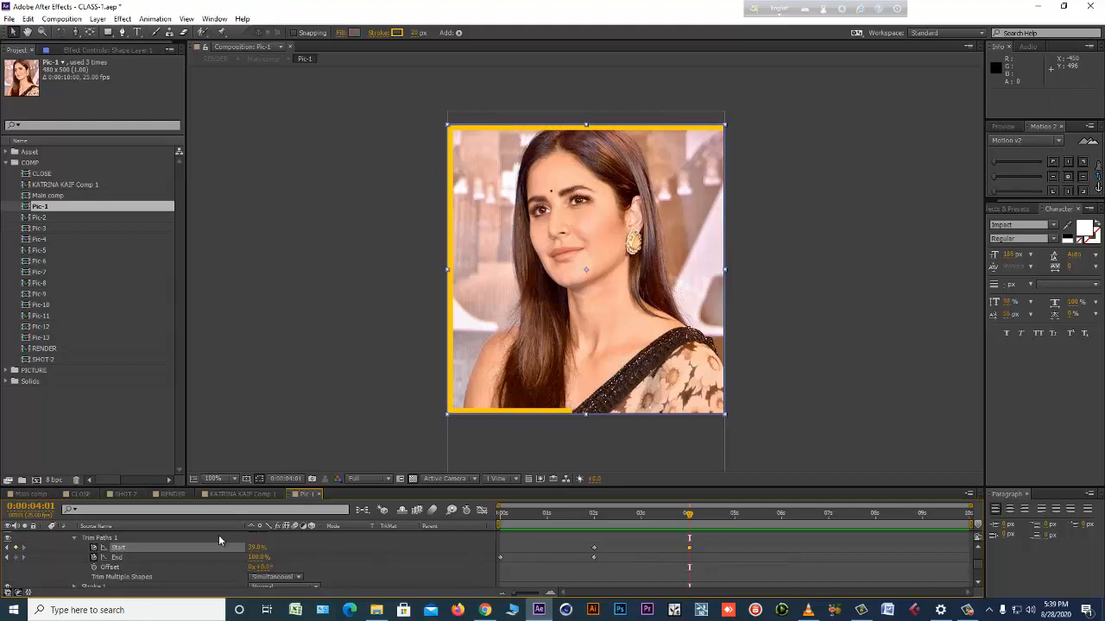
Copy the animated border layer Shape Layer 1 from Pic-1 and paste it into the Pic-2 and Pic-3 comps.
scroll(199, 547, up, 2)
click(111, 536)
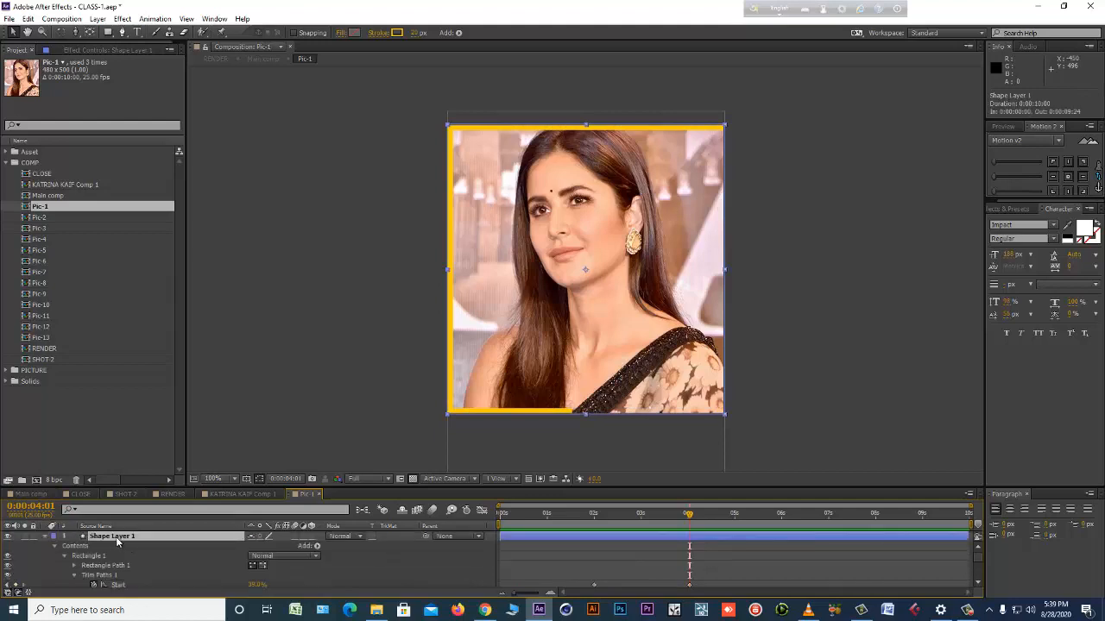
key(ctrl+c)
double_click(36, 218)
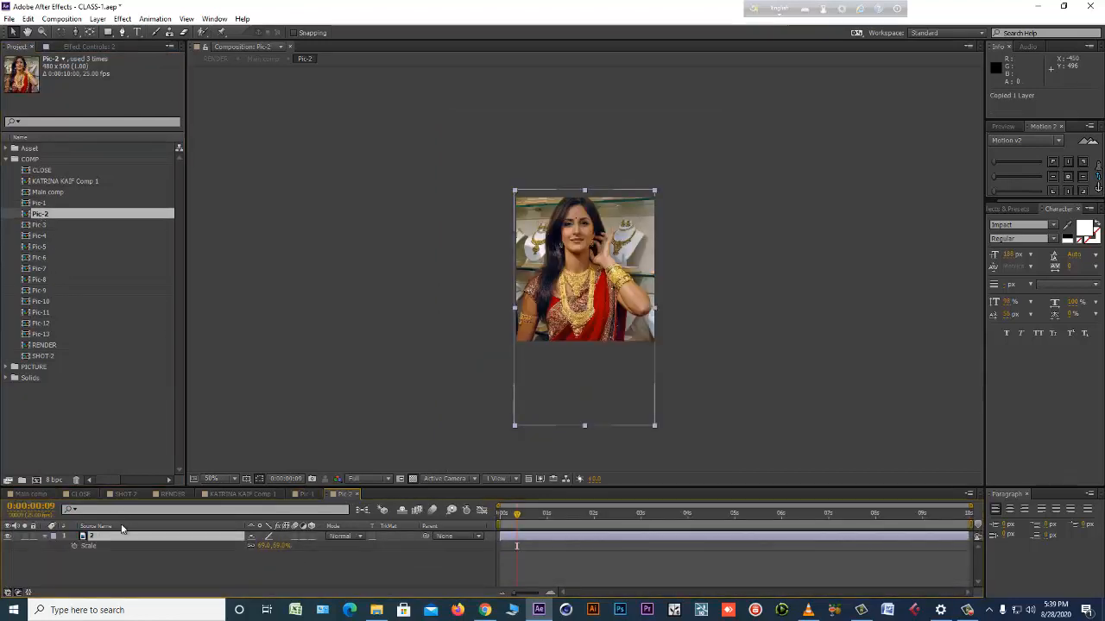
key(ctrl+v)
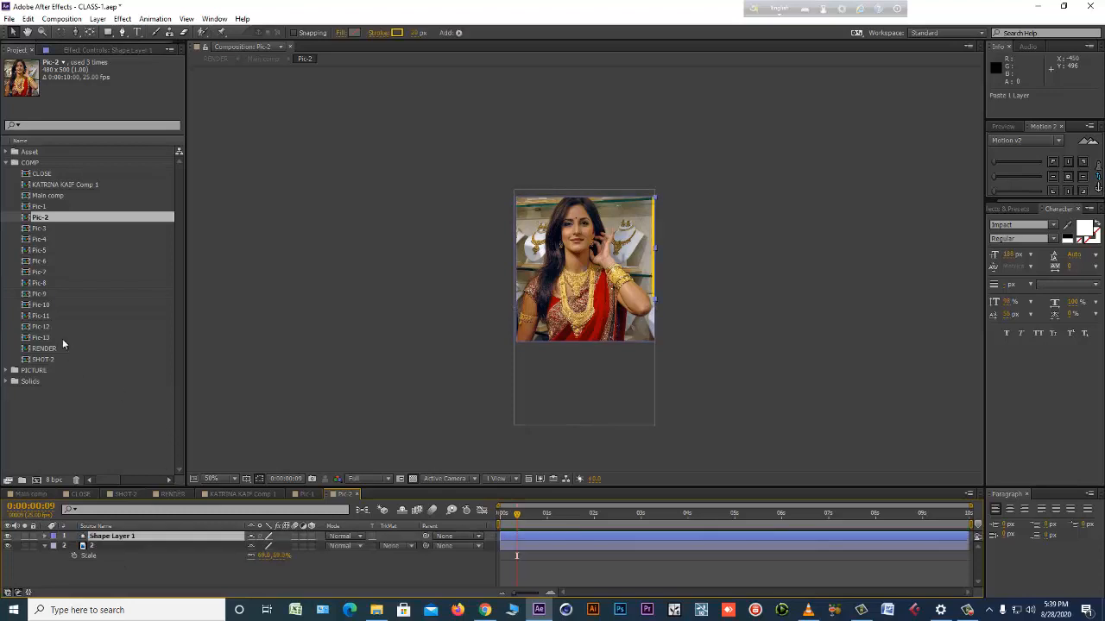
double_click(39, 228)
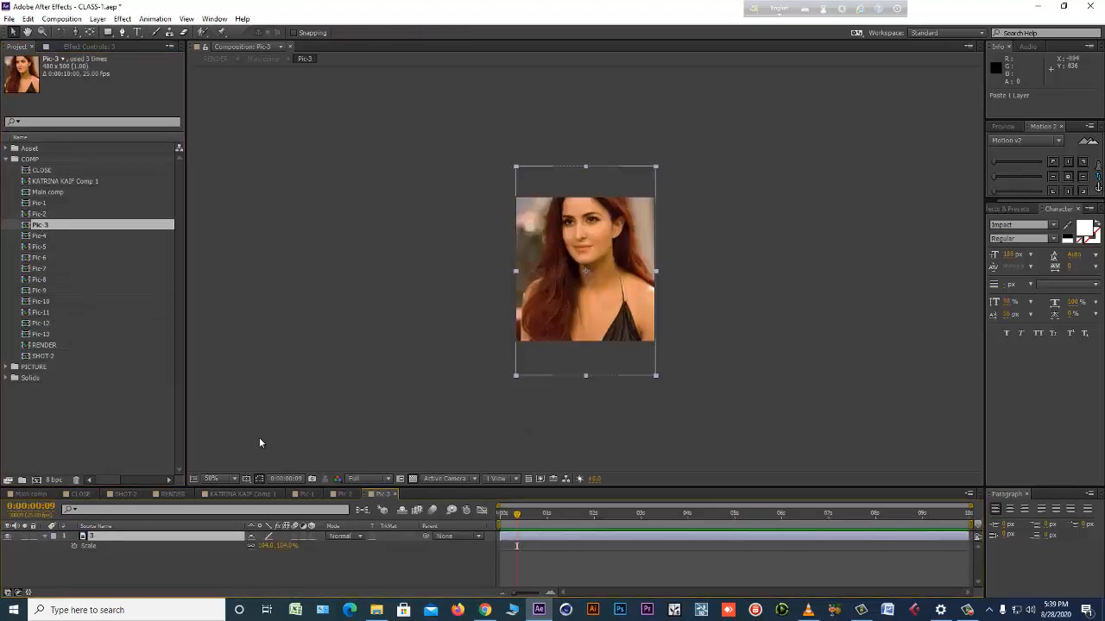
key(ctrl+v)
Paste the copied border layer into the Pic-4, Pic-5, Pic-6 and Pic-7 comps.
double_click(43, 240)
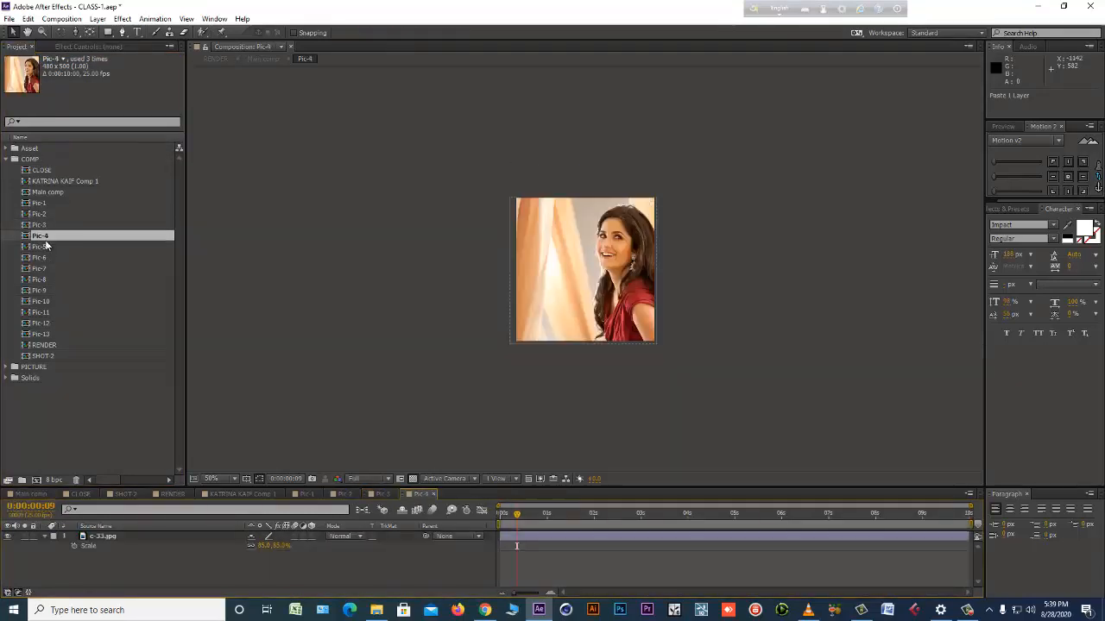
double_click(40, 247)
key(ctrl+v)
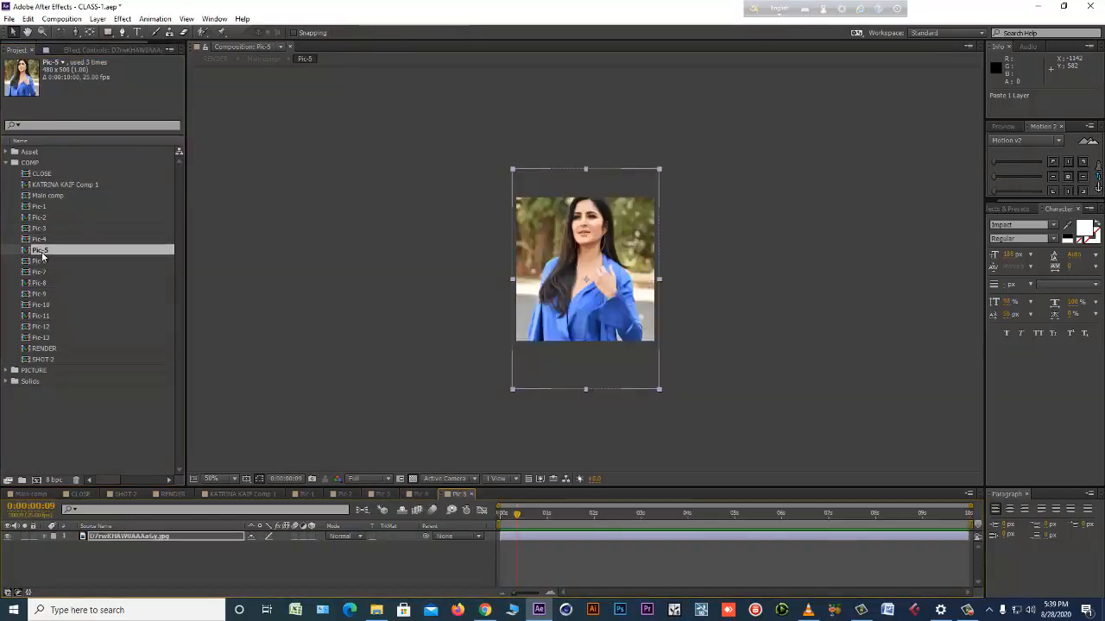
double_click(43, 262)
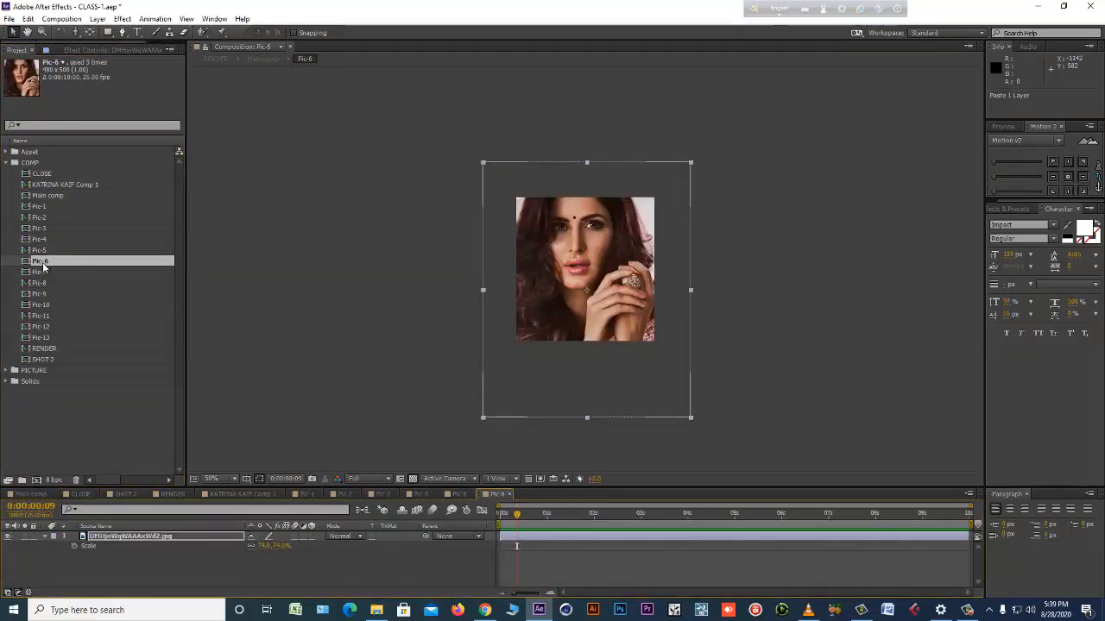
key(ctrl+v)
double_click(42, 272)
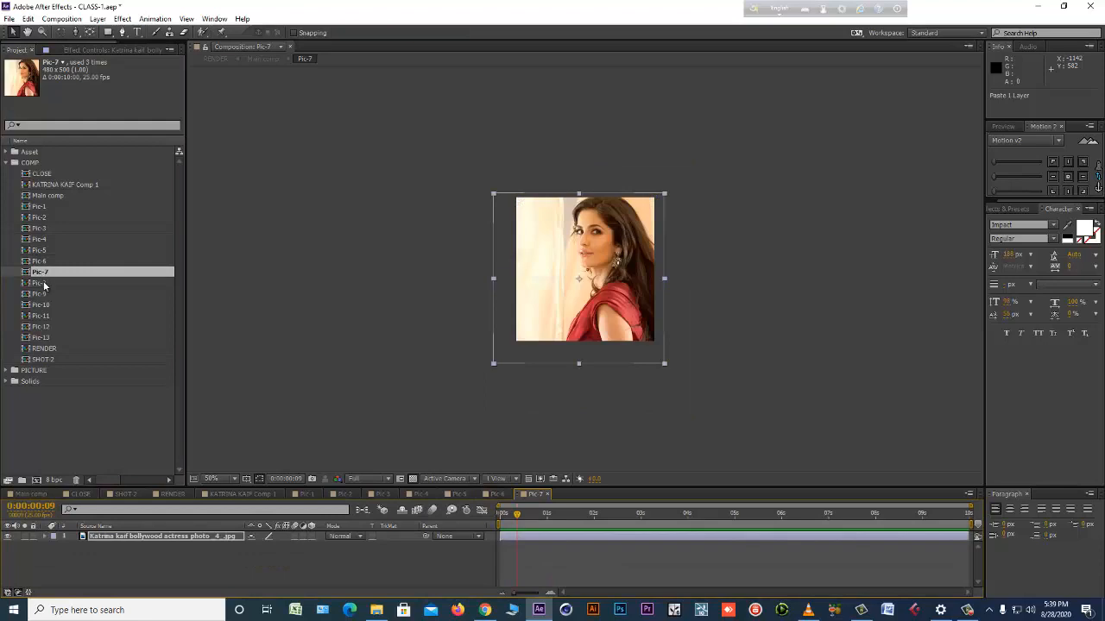
key(ctrl+v)
Paste the copied border layer into the Pic-8, Pic-9 and Pic-10 comps.
double_click(37, 283)
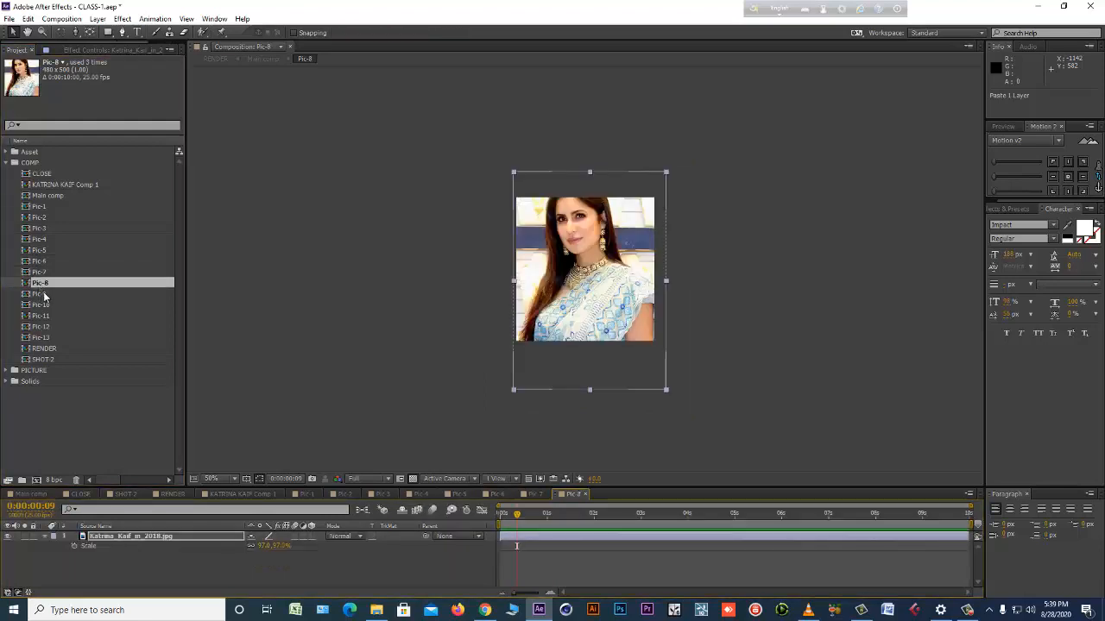
key(ctrl+v)
double_click(43, 294)
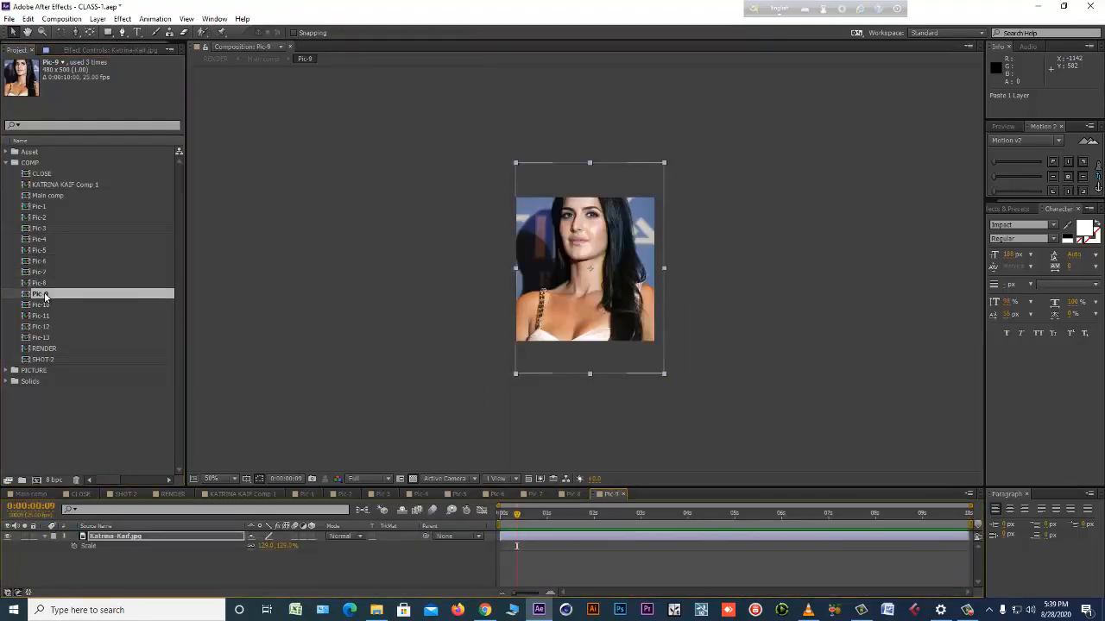
key(ctrl+v)
double_click(43, 306)
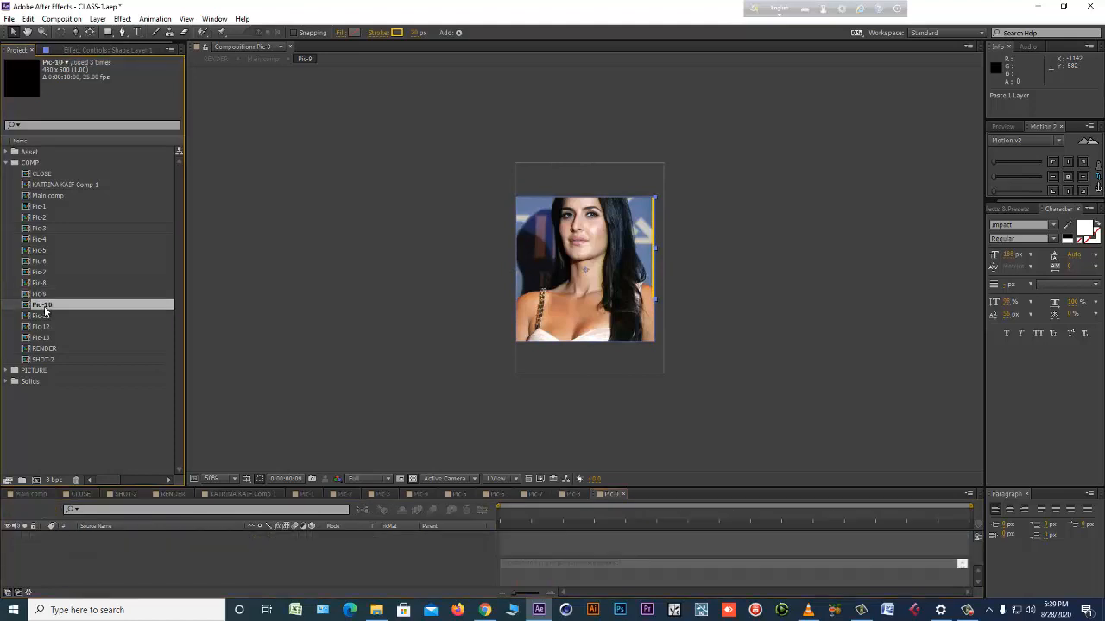
key(ctrl+v)
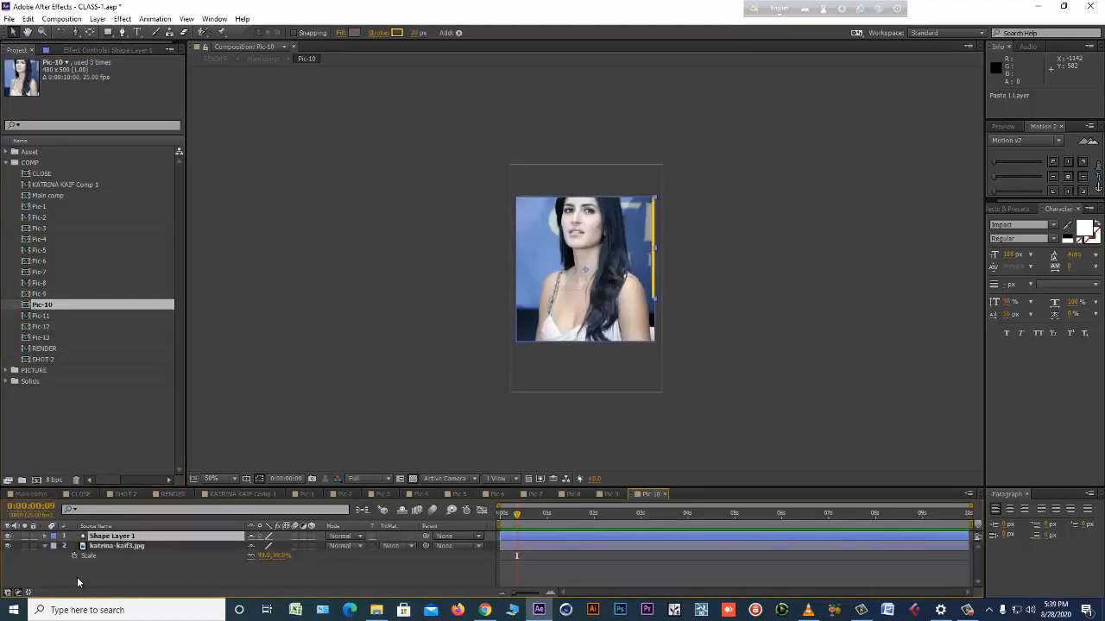
Paste the copied border layer into the Pic-11, Pic-12 and Pic-13 comps.
double_click(46, 315)
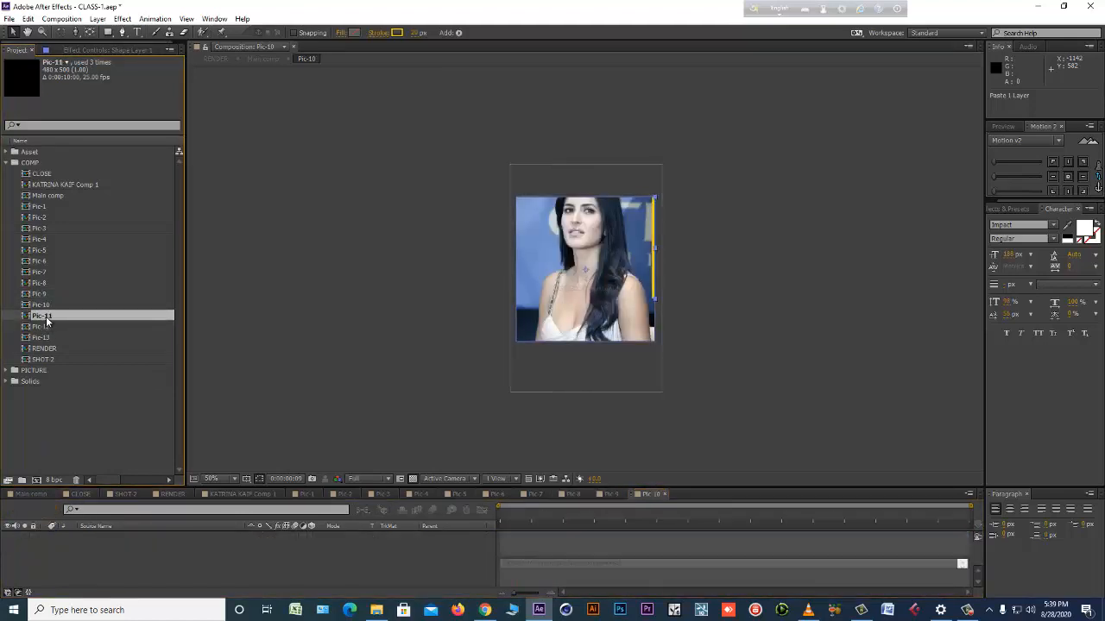
key(ctrl+v)
double_click(43, 328)
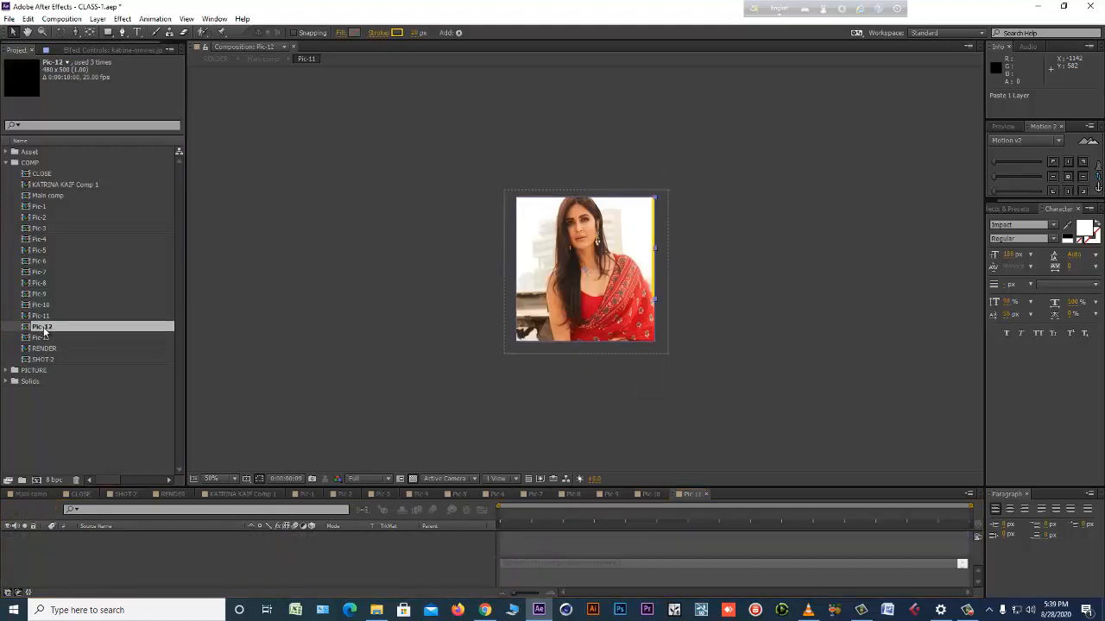
key(ctrl+v)
click(43, 338)
double_click(43, 338)
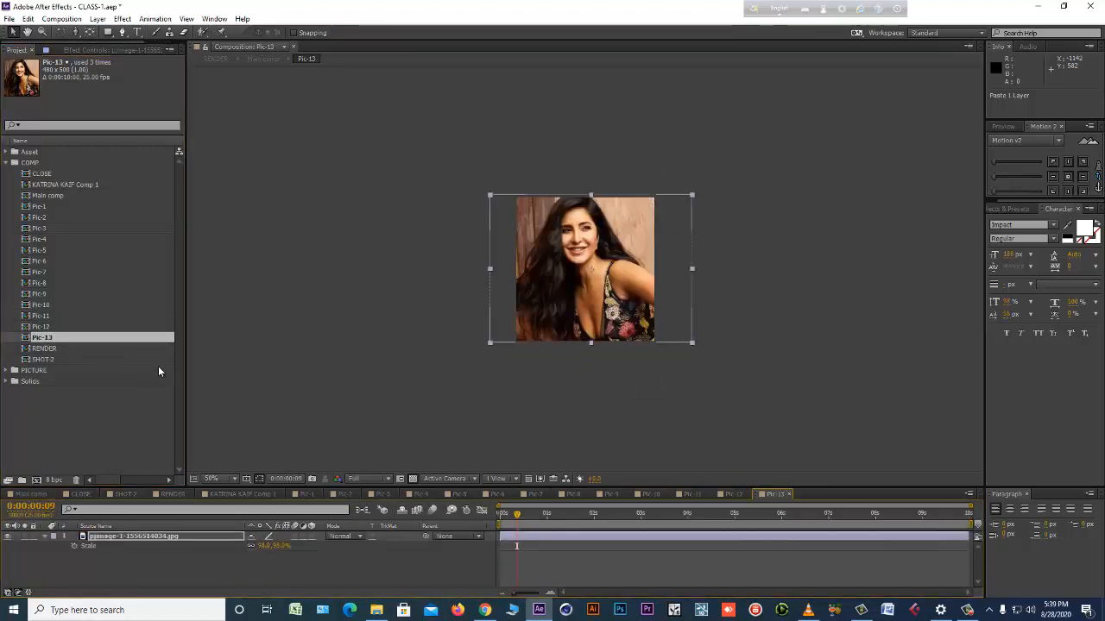
key(ctrl+v)
Check the photo borders in Main comp and RENDER by scrubbing through and previewing the RENDER sequence.
click(32, 496)
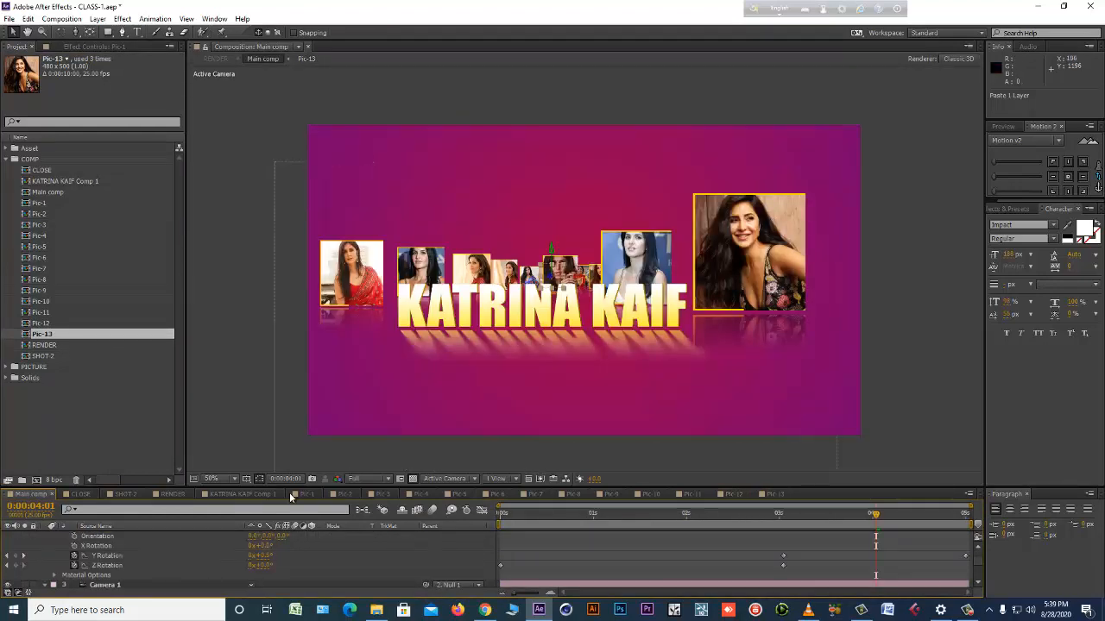
click(170, 495)
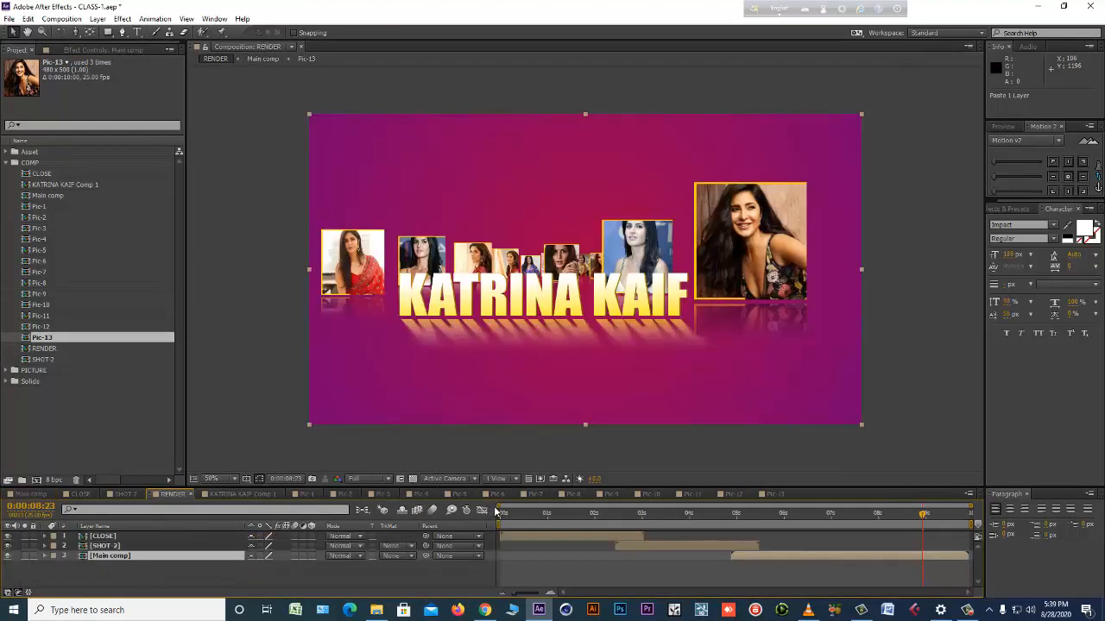
drag(501, 514, 906, 520)
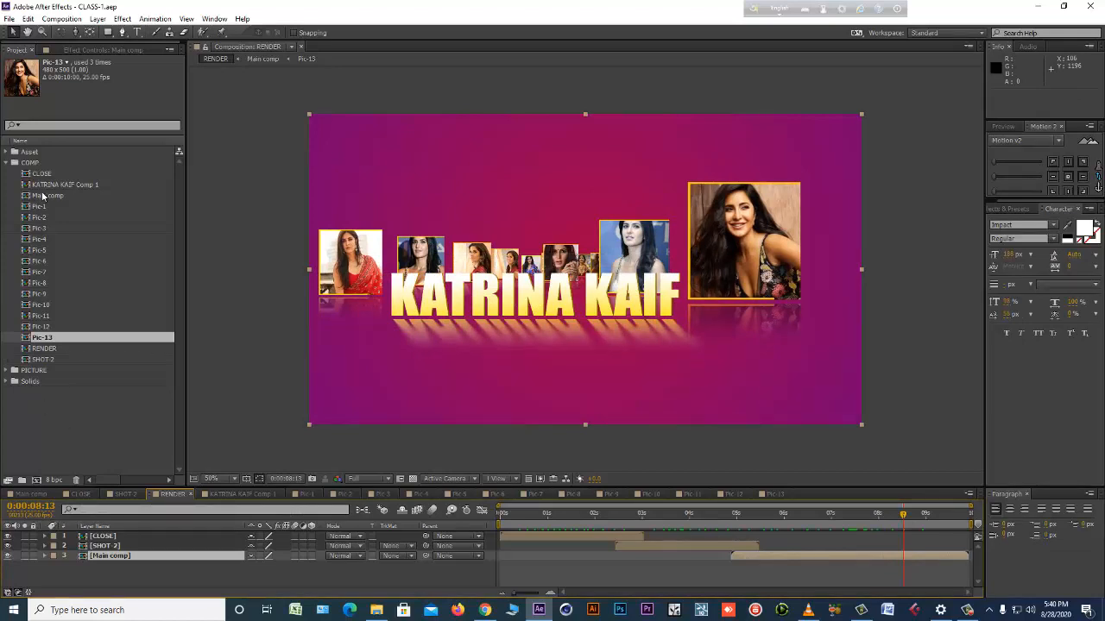
drag(585, 513, 940, 532)
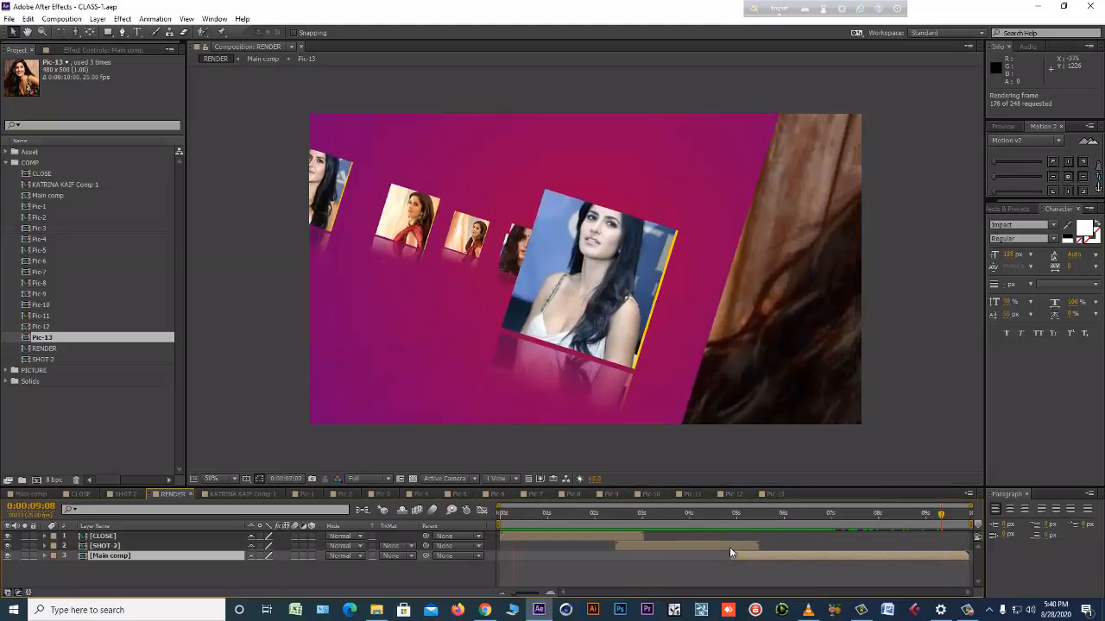
key(Escape)
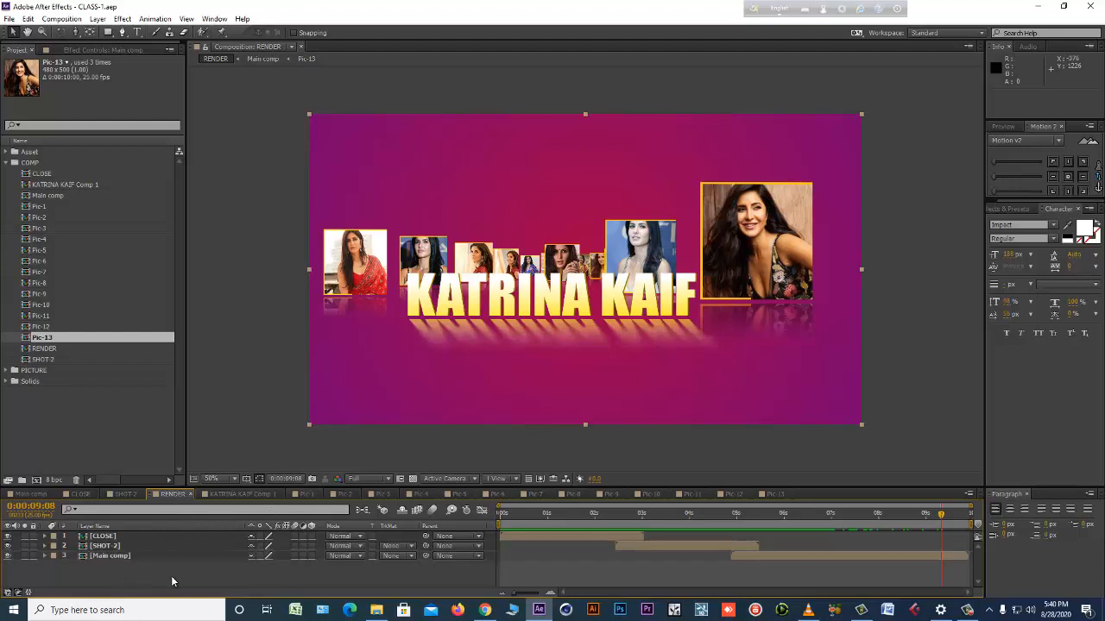
Open Main comp from RENDER and paste the copied border layer at the start of the composition.
click(782, 553)
double_click(783, 554)
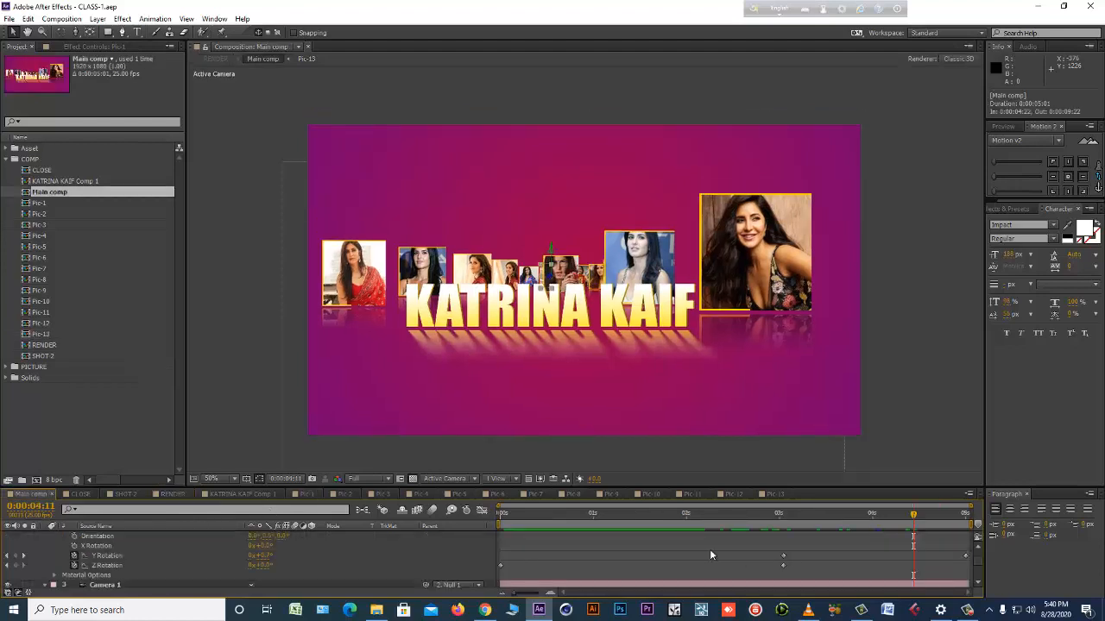
drag(547, 512, 472, 511)
key(ctrl+v)
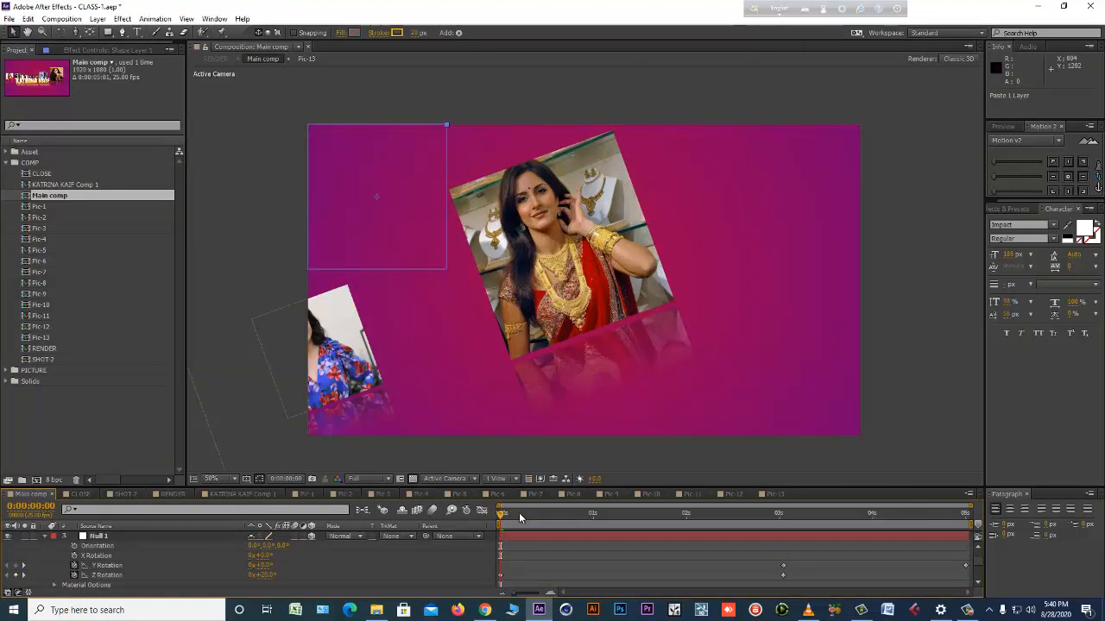
Make the pasted border layer, Shape Layer 1, a 3D layer in Main comp.
drag(519, 513, 495, 529)
click(185, 536)
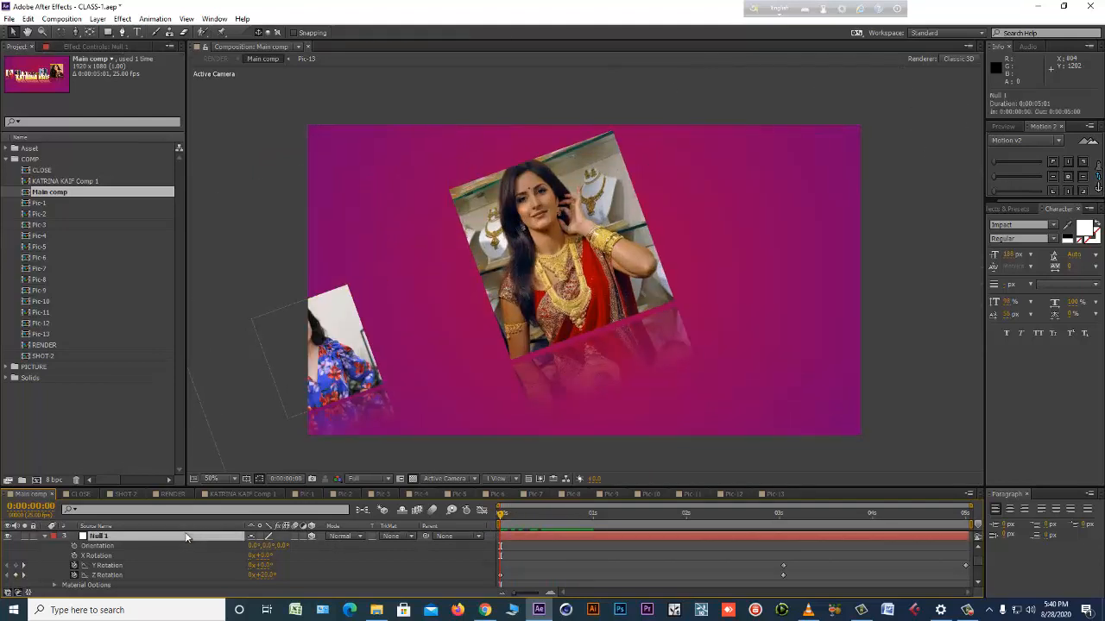
scroll(605, 461, down, 6)
scroll(611, 354, up, 6)
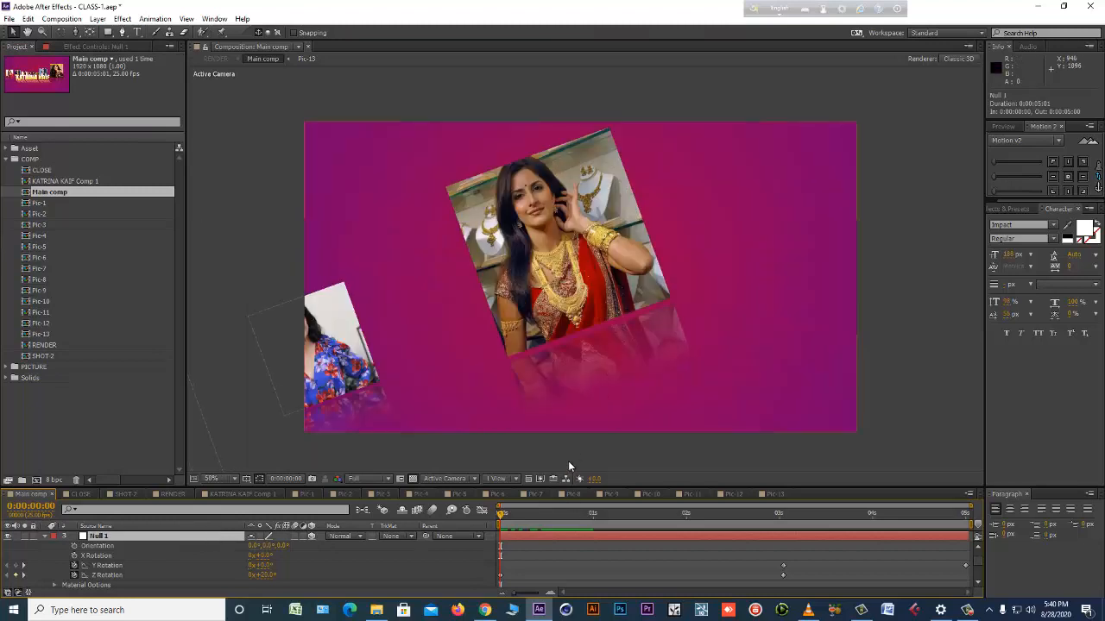
scroll(173, 561, up, 3)
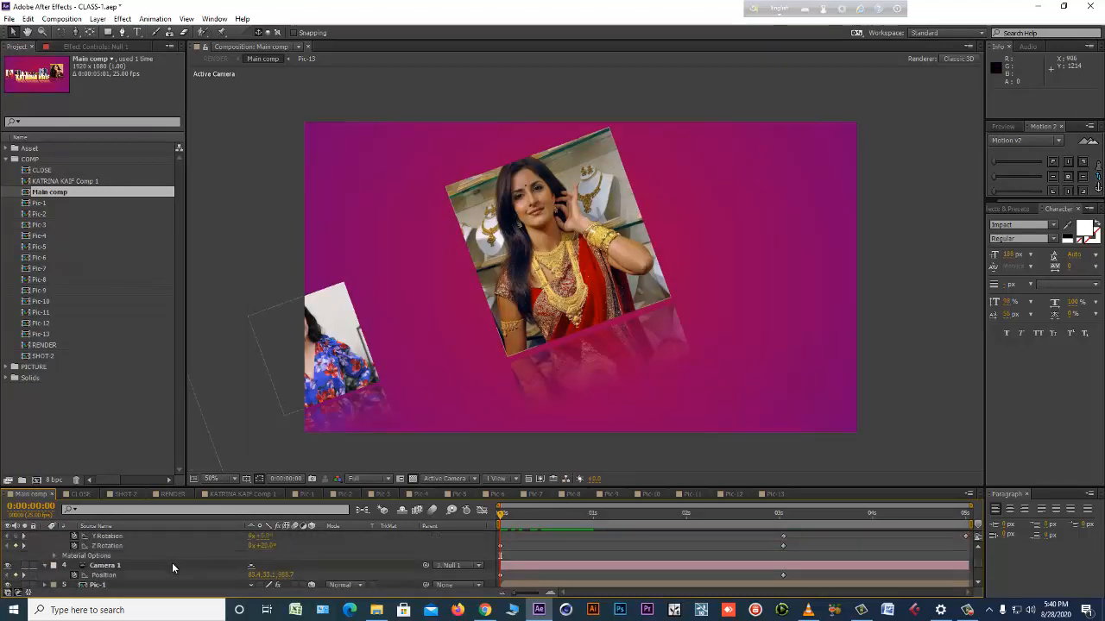
scroll(113, 549, up, 3)
click(121, 547)
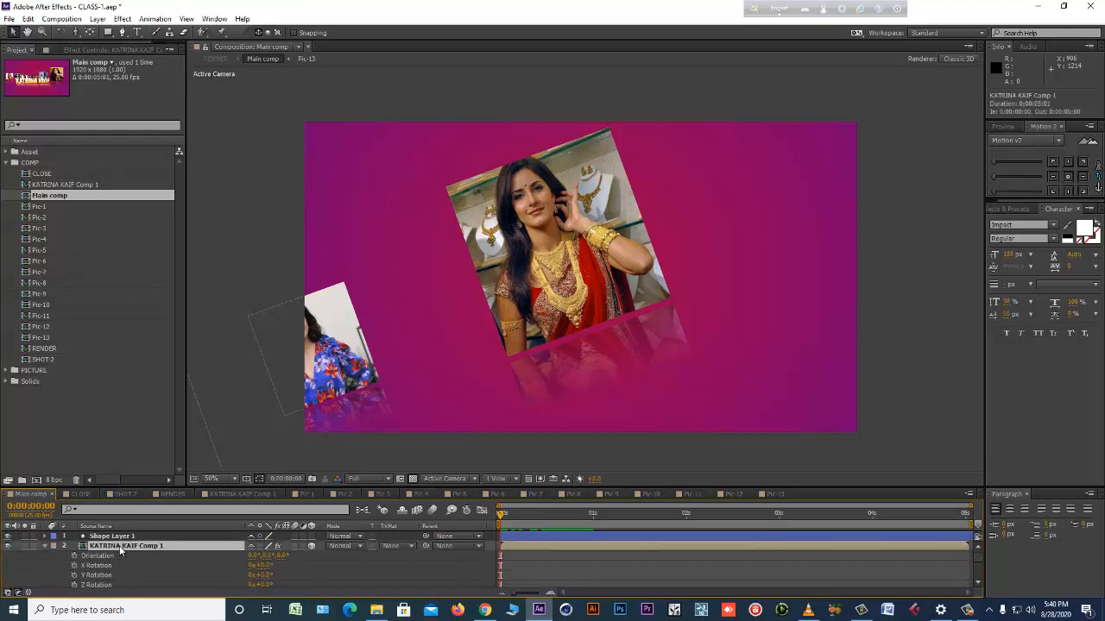
click(128, 537)
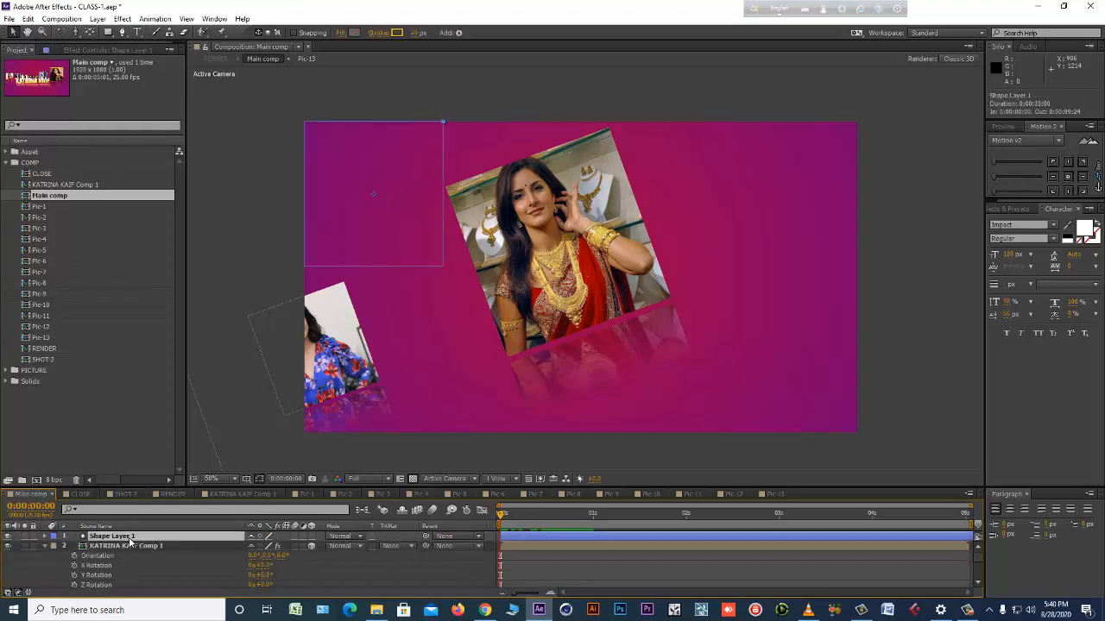
click(313, 537)
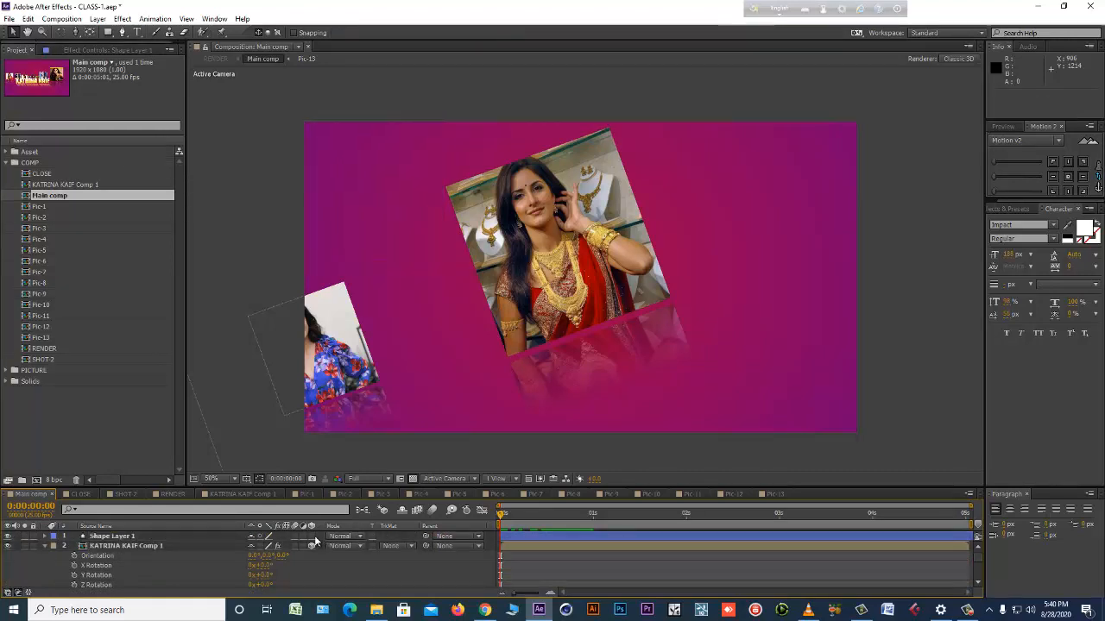
At the end of Main comp, move the border layer over the distant photos to about -93, 490.
click(196, 535)
scroll(573, 392, down, 3)
scroll(574, 392, down, 2)
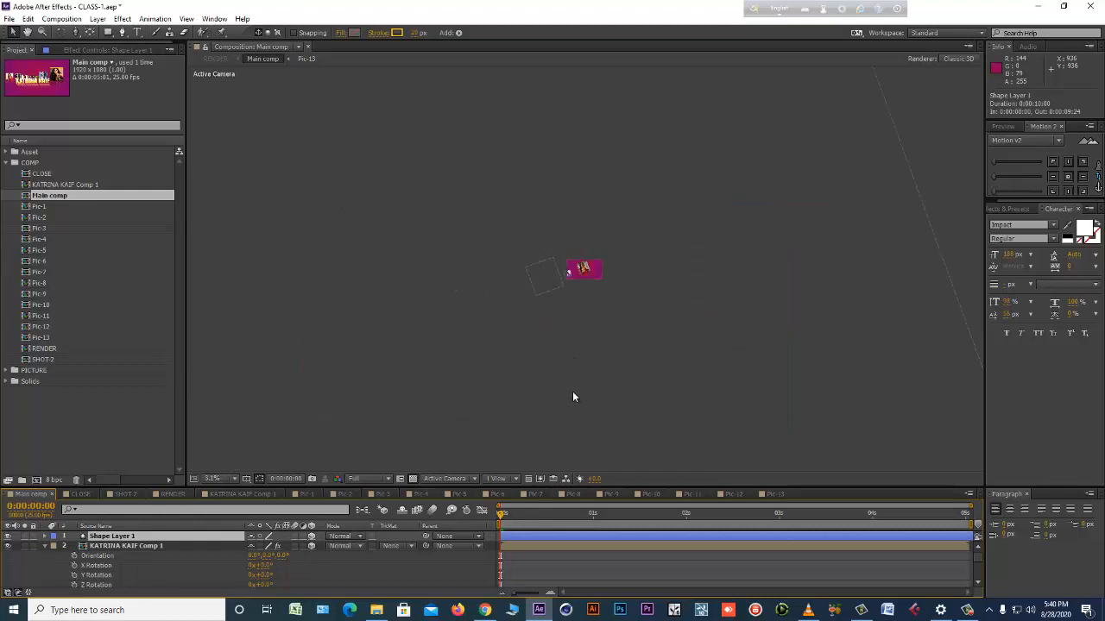
scroll(573, 392, up, 2)
scroll(573, 394, down, 1)
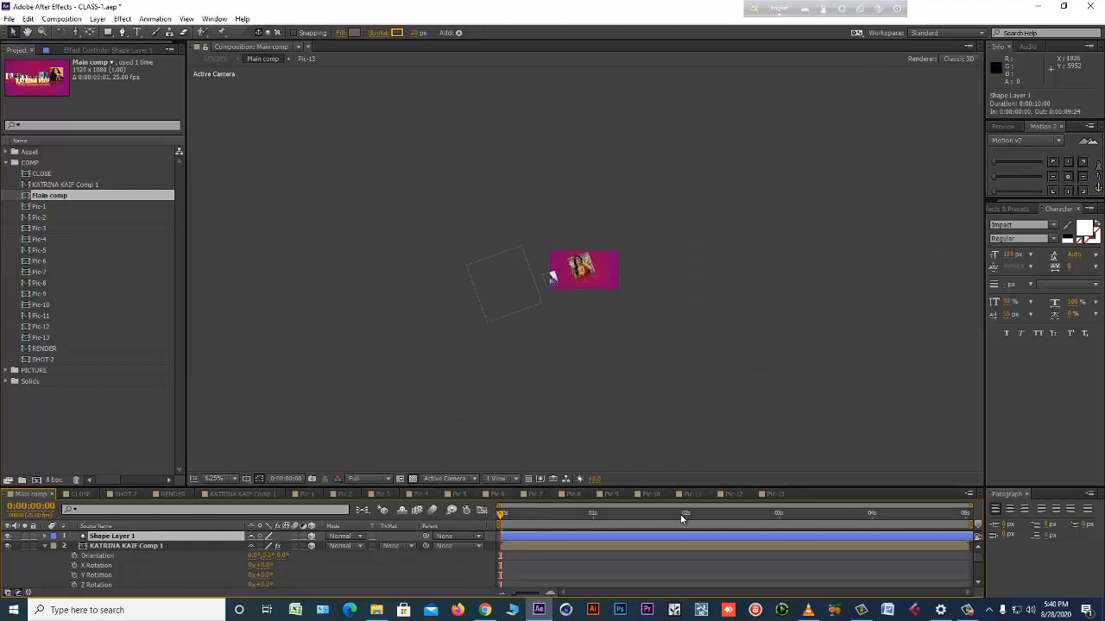
key(End)
scroll(590, 334, up, 3)
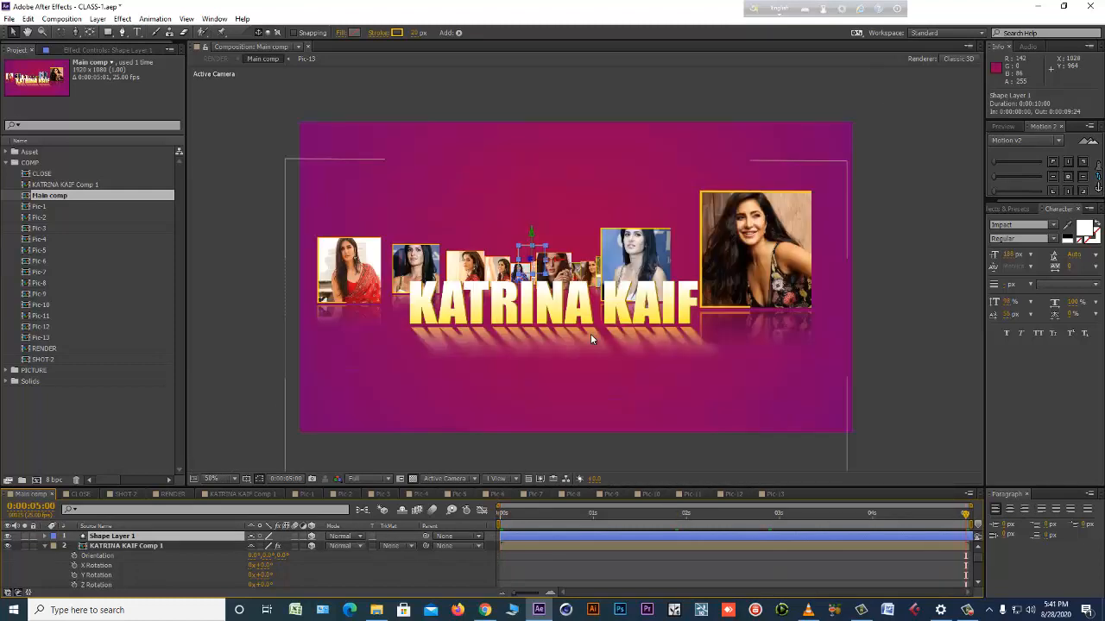
drag(530, 264, 511, 279)
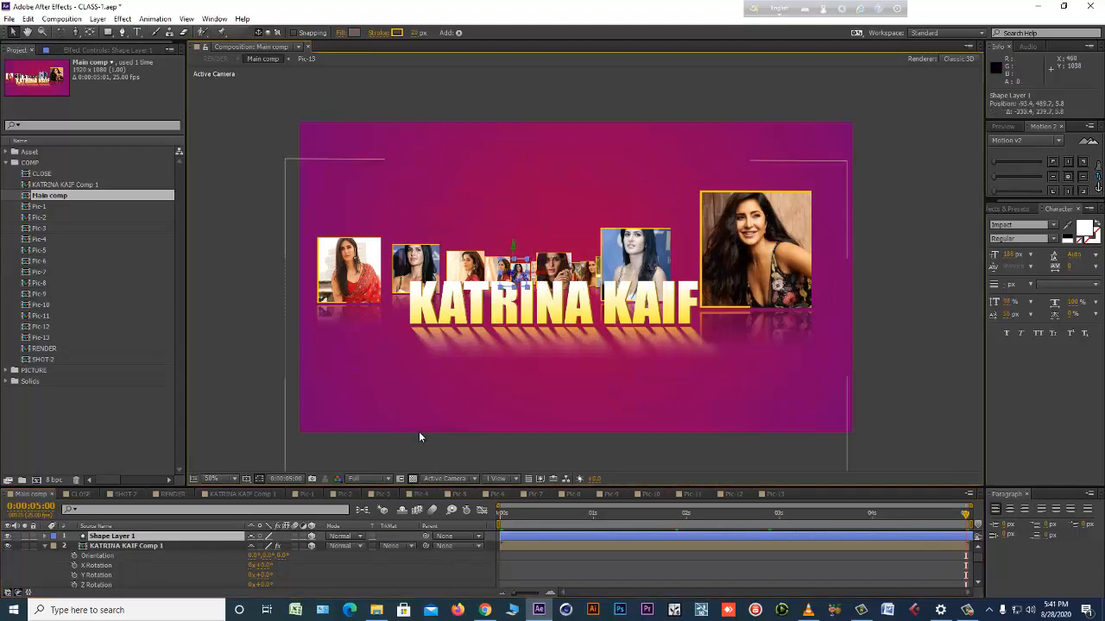
Bring the border layer forward and frame the leftmost photo, at position about -150, 557, -7193.
key(p)
drag(285, 551, 185, 550)
drag(3, 565, 4, 565)
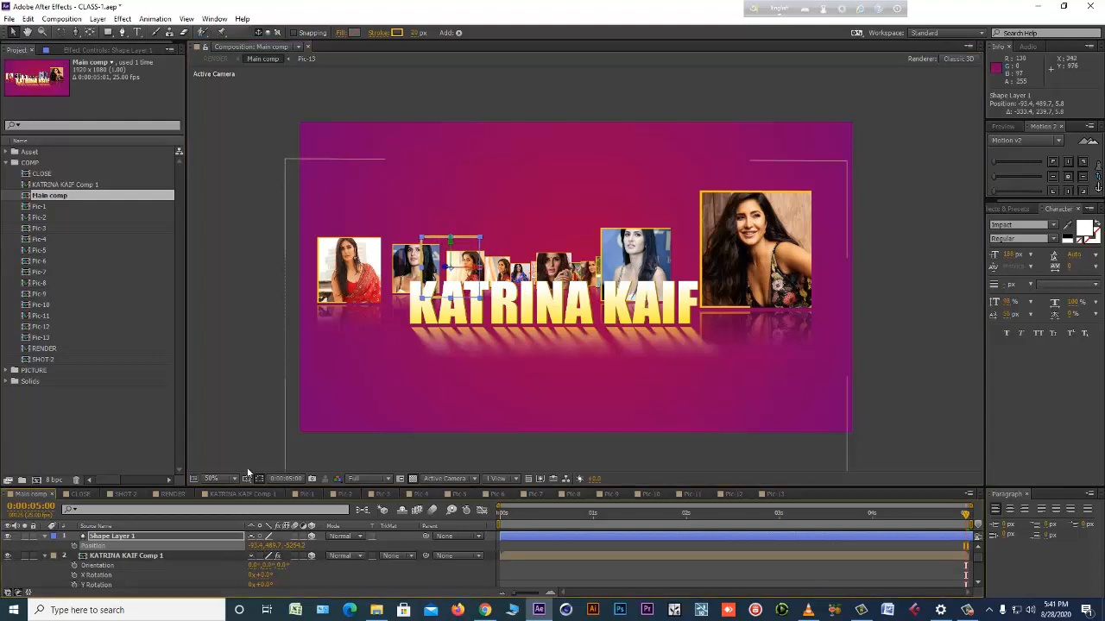
drag(295, 546, 195, 559)
drag(381, 277, 369, 291)
Thin the stroke of the border around the leftmost photo and check it at 0:00:03:19.
drag(416, 33, 398, 33)
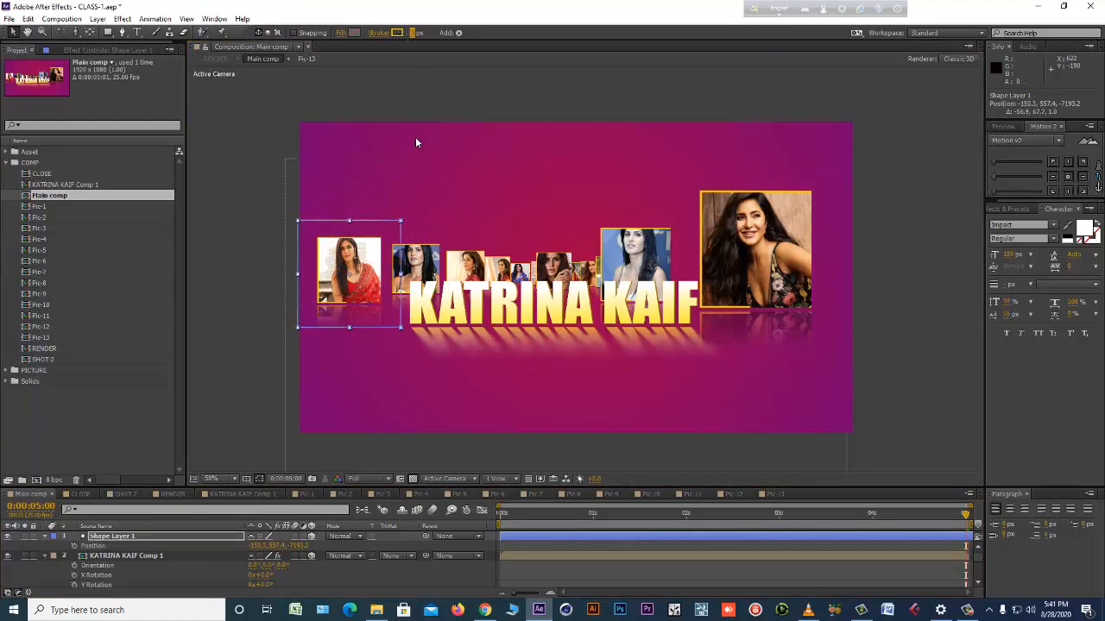
click(532, 546)
drag(523, 516, 850, 497)
click(535, 533)
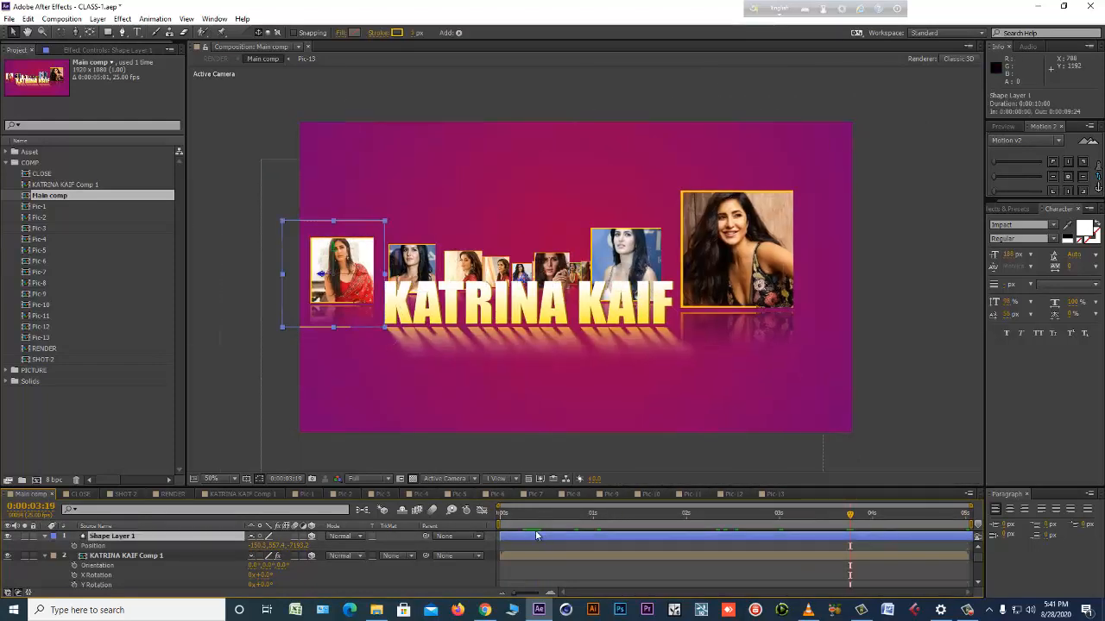
Duplicate the border layer, place the copy above the middle of the title at about 805, 386, and flip it horizontally.
key(ctrl+d)
drag(361, 256, 553, 230)
right_click(550, 229)
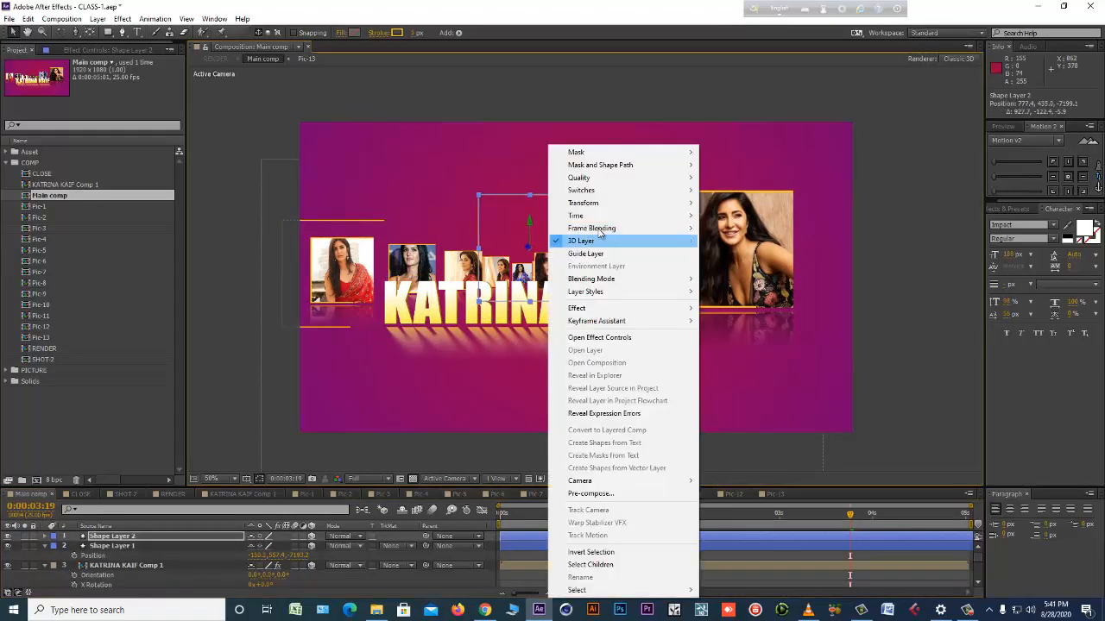
mouse_move(614, 203)
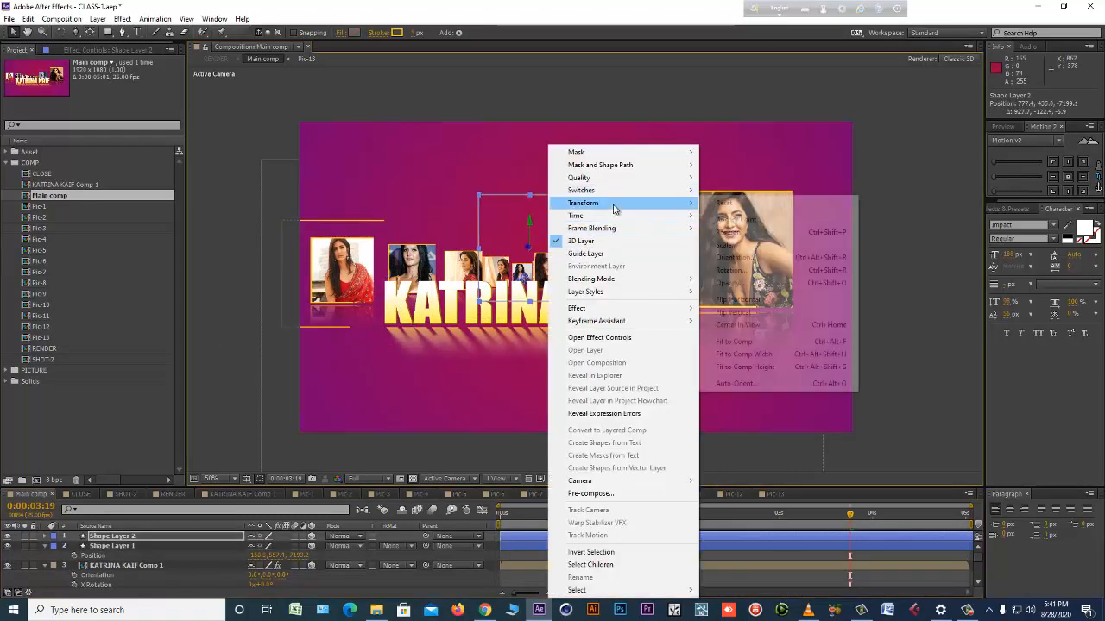
click(807, 300)
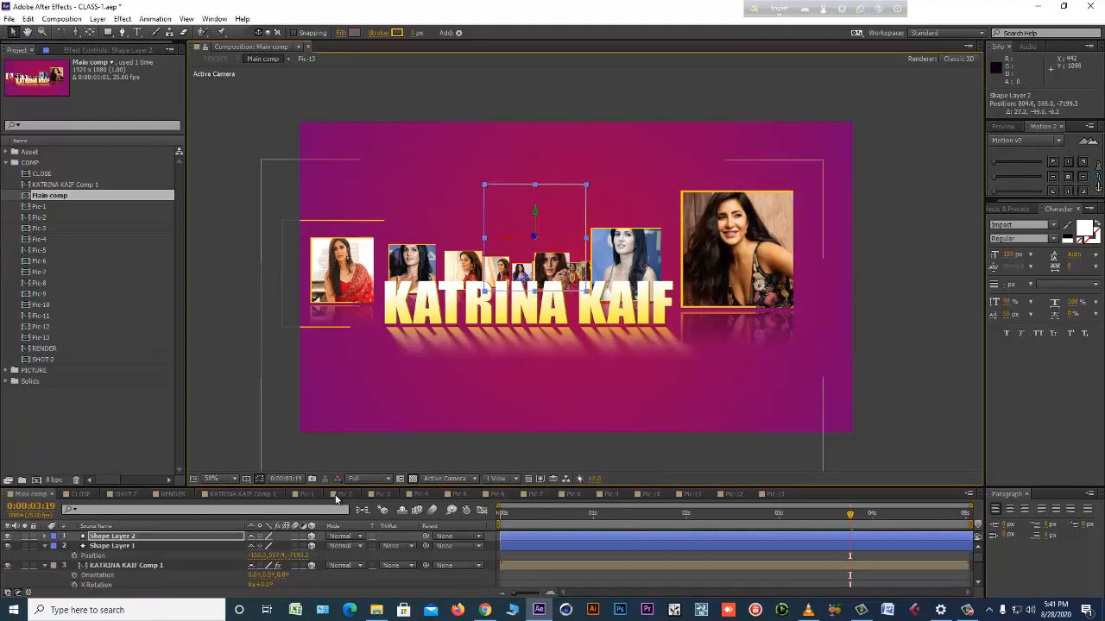
Set the duplicate border's Z position to about -6029 and go to 0:00:00:11 in Main comp.
click(540, 555)
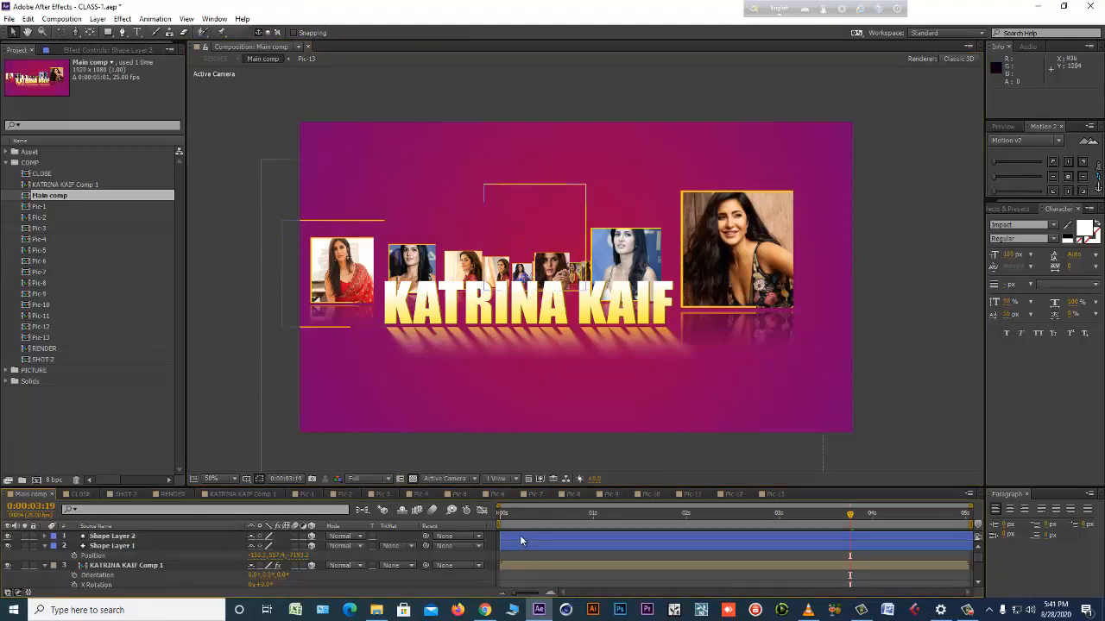
click(522, 536)
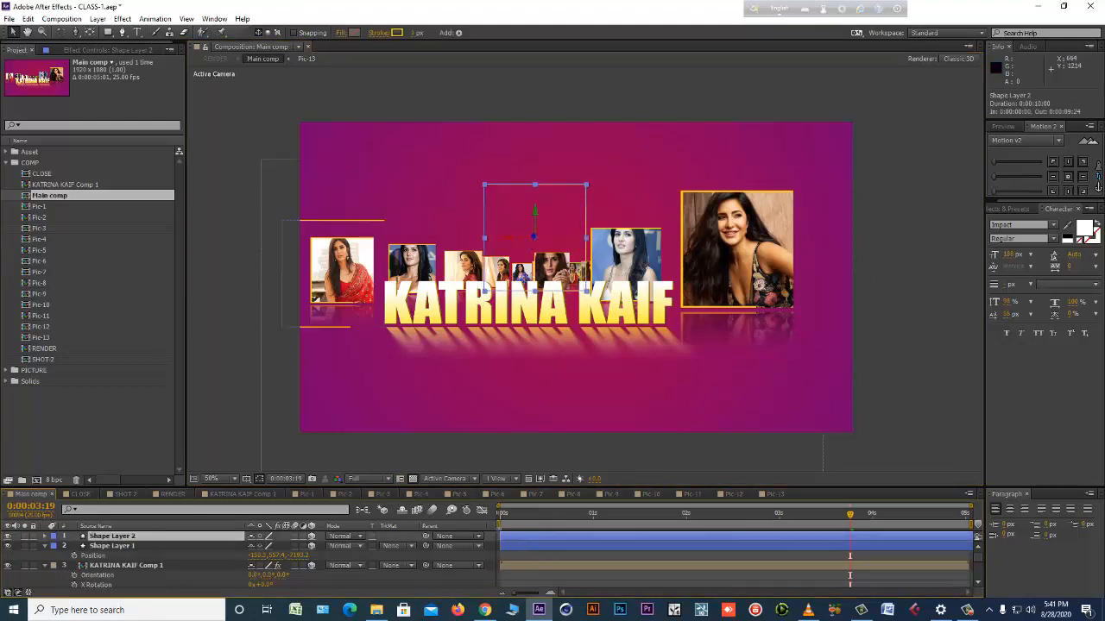
click(533, 555)
click(556, 536)
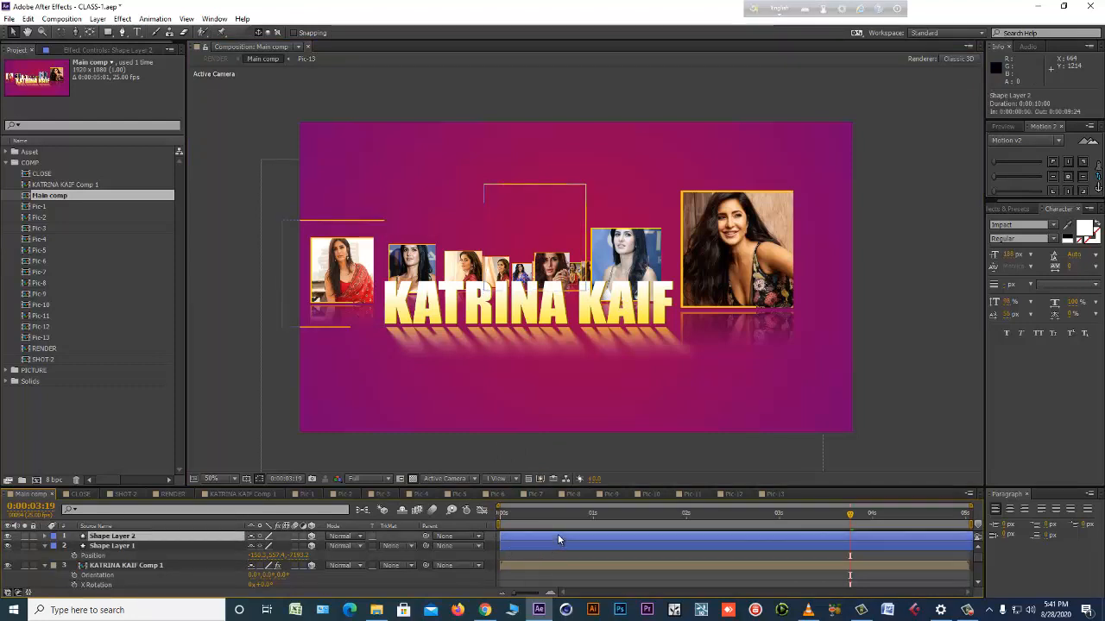
key(p)
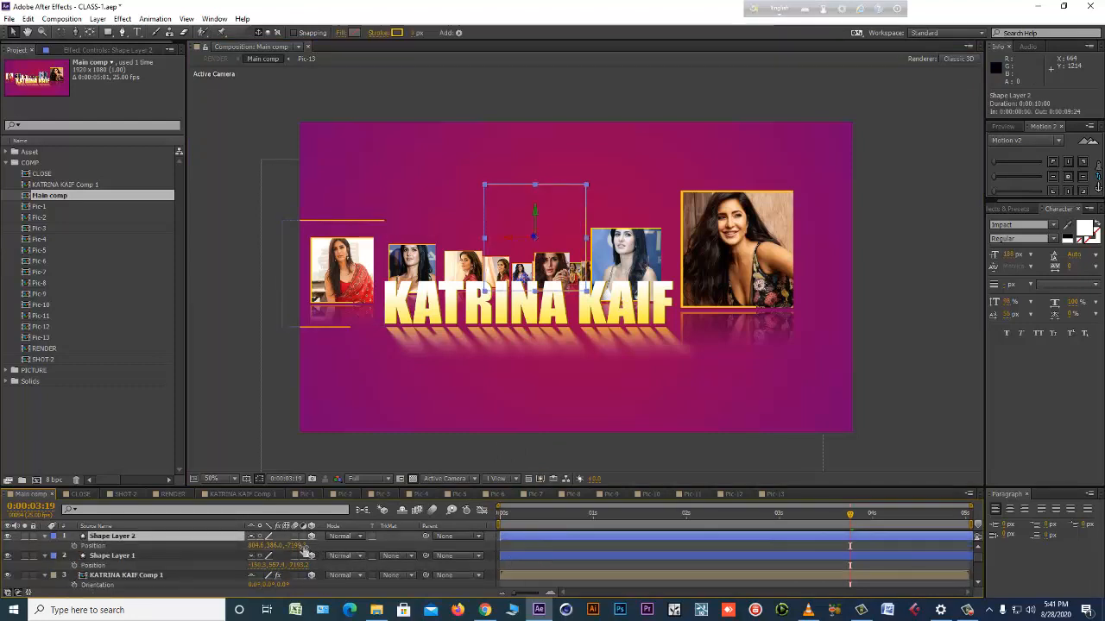
drag(298, 546, 370, 543)
mouse_move(555, 510)
mouse_down()
mouse_move(479, 520)
mouse_move(542, 518)
mouse_up()
Copy the border layer from the Pic-1 comp and return to Main comp.
click(306, 494)
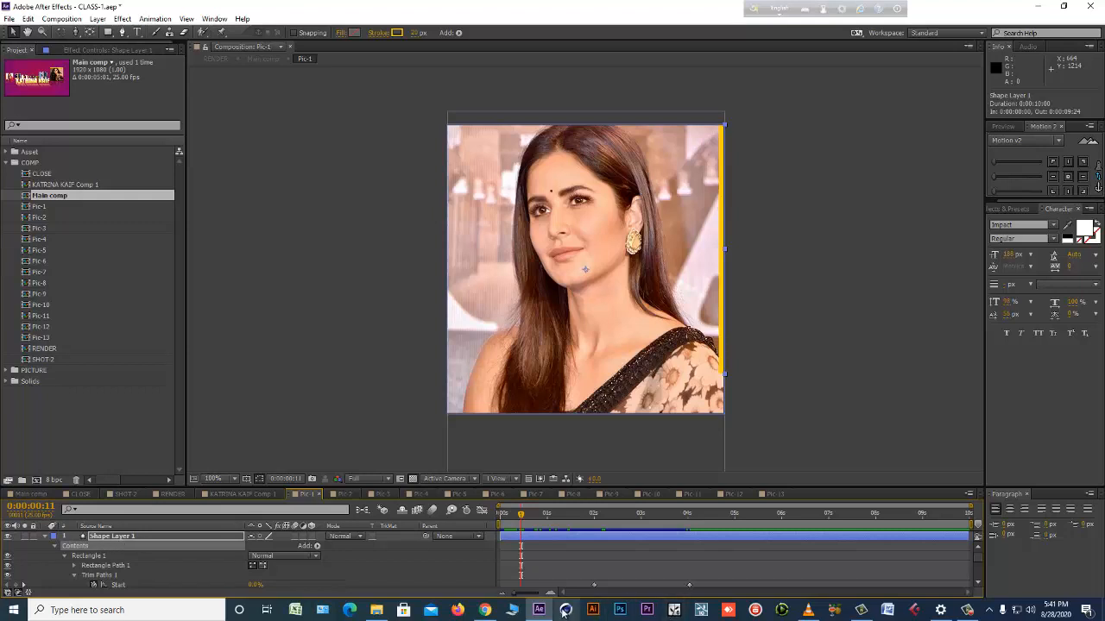
click(570, 555)
click(579, 537)
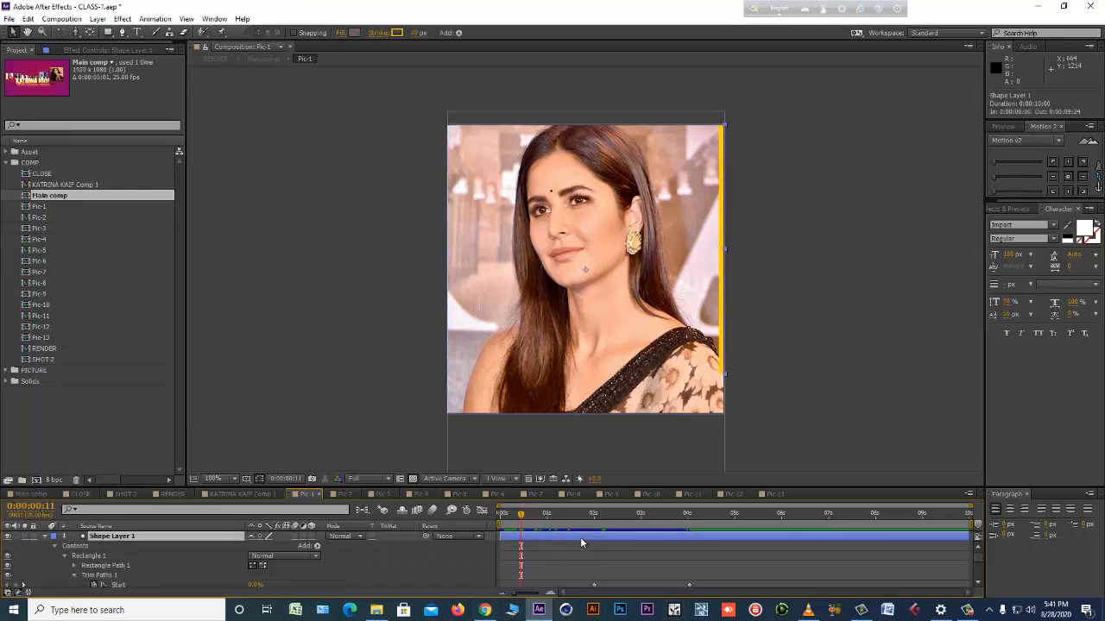
key(ctrl+c)
click(581, 535)
click(39, 494)
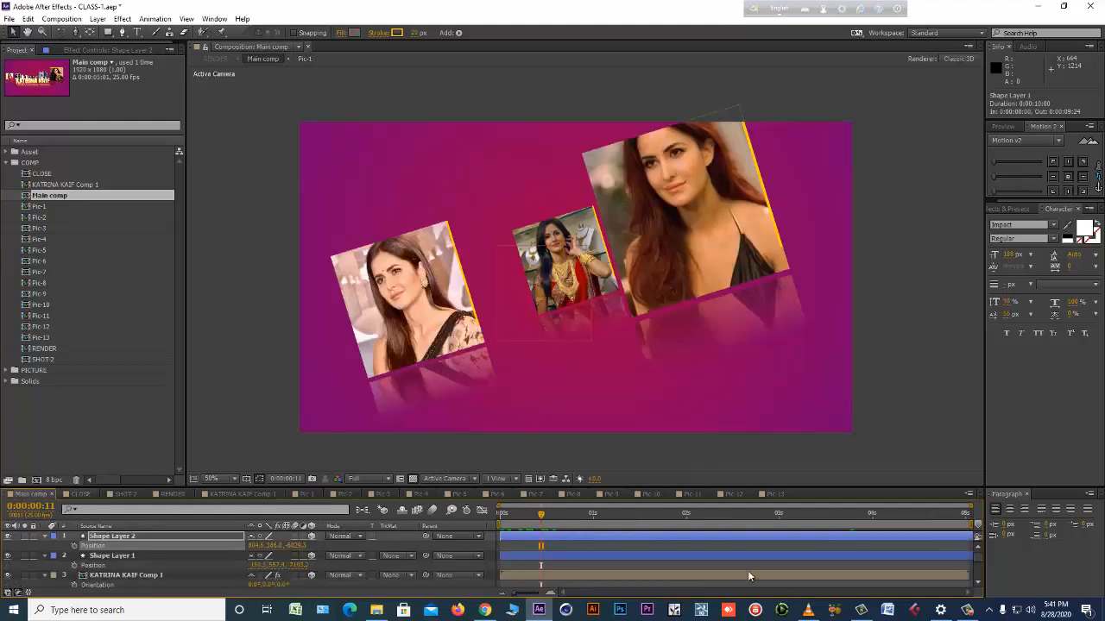
Push Shape Layer 2 back in depth to a Z position of about 470.
click(644, 535)
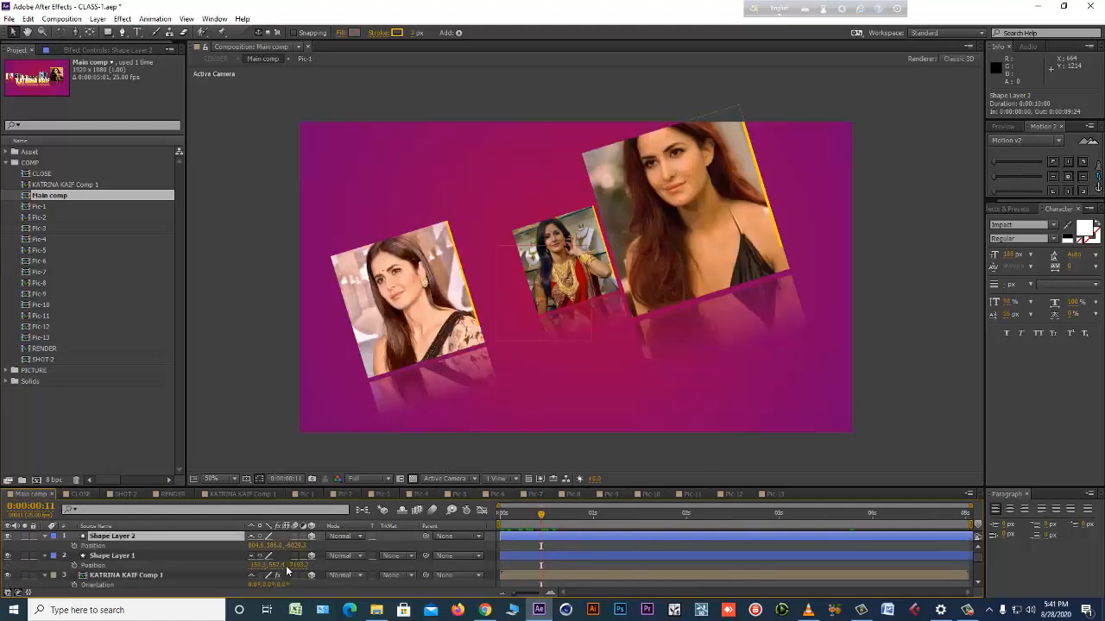
drag(291, 547, 298, 547)
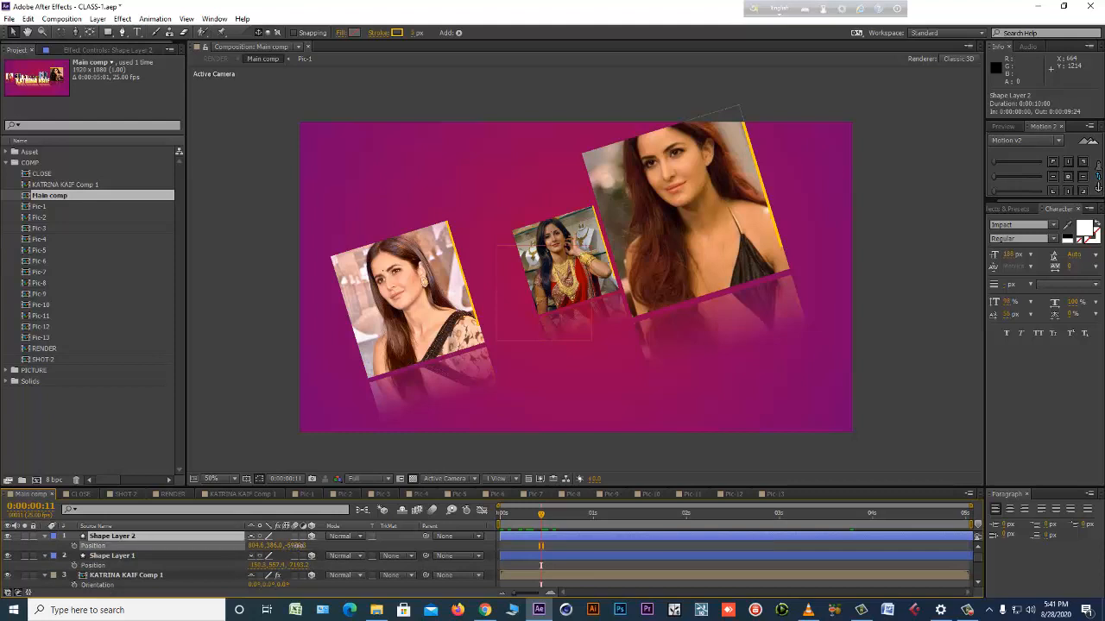
drag(547, 546, 674, 547)
drag(398, 273, 431, 327)
key(ctrl+z)
click(518, 536)
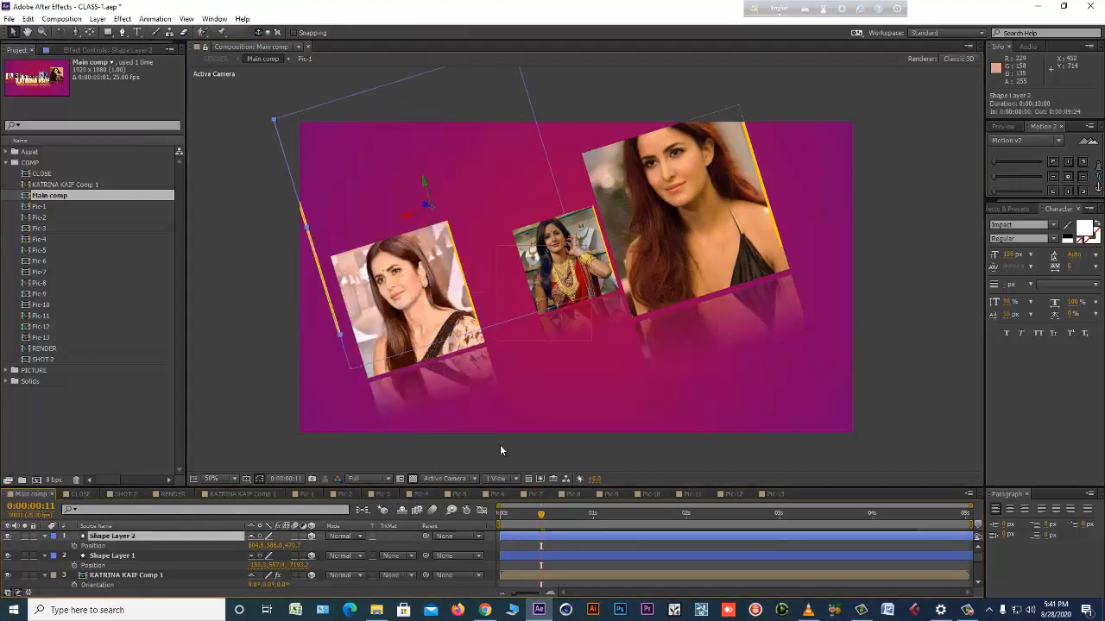
drag(454, 232, 491, 253)
key(ctrl+z)
Lower Shape Layer 2 in Main comp to a Y position of 512 and save the project.
click(548, 538)
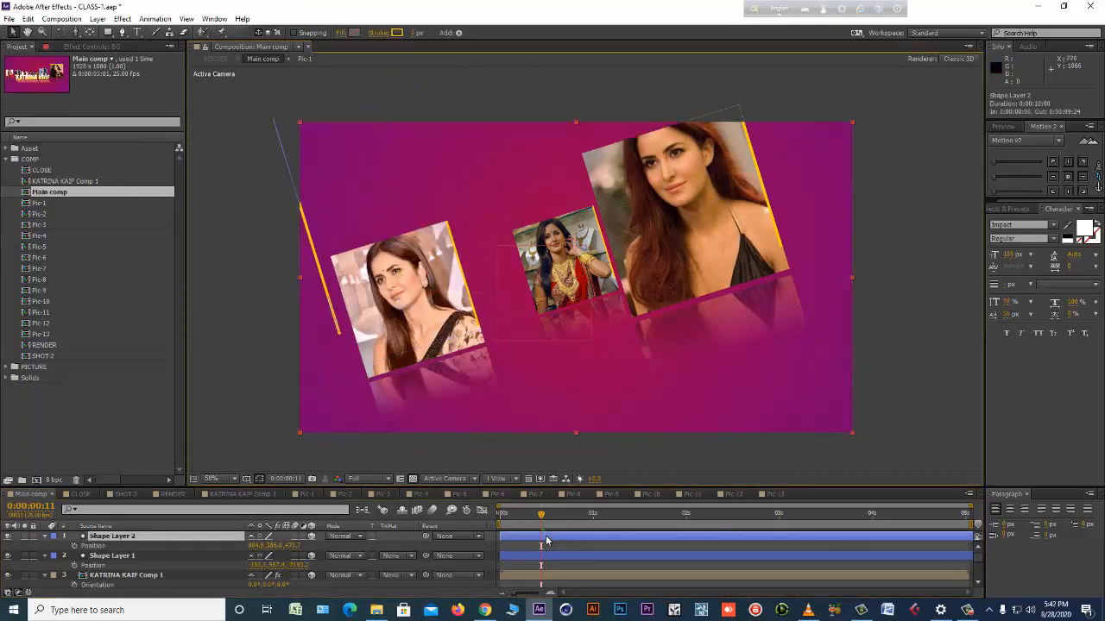
drag(292, 546, 336, 557)
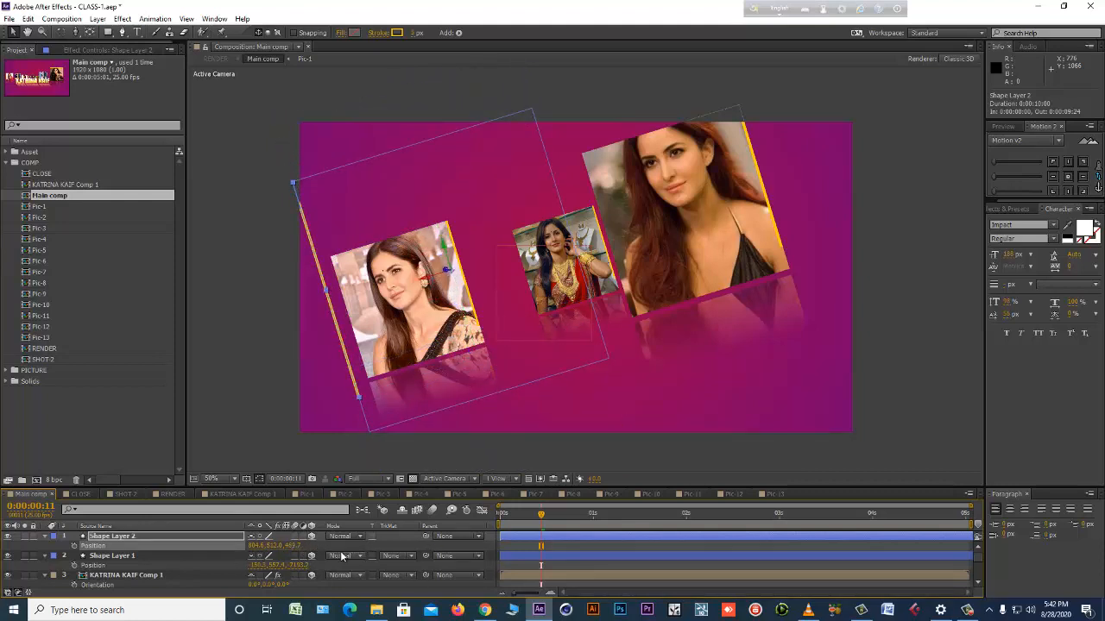
key(ctrl+s)
Preview Main comp to check the two loose border shapes among the photos.
click(665, 545)
key(KP_0)
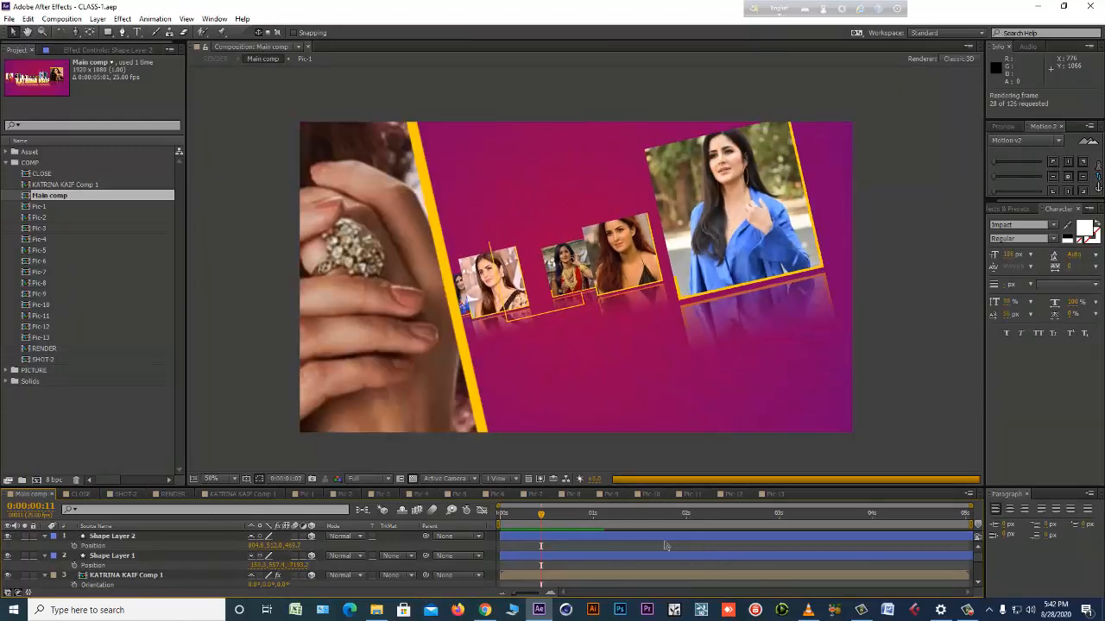
key(space)
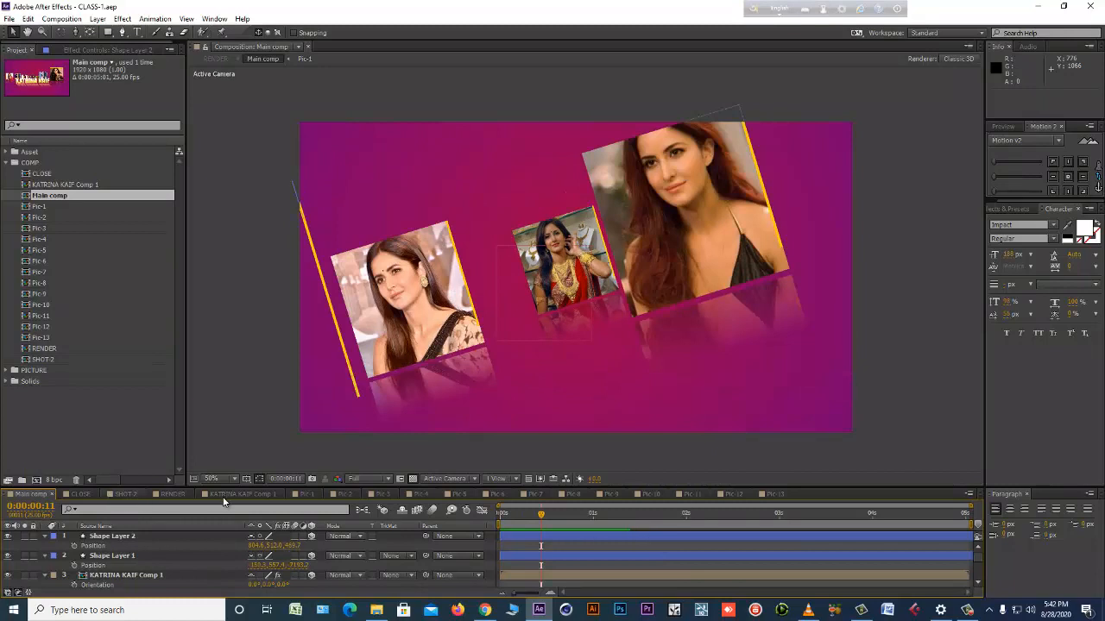
Open the Pic-1 comp and scrub to about 0:00:02:23 to examine its animated border.
click(298, 494)
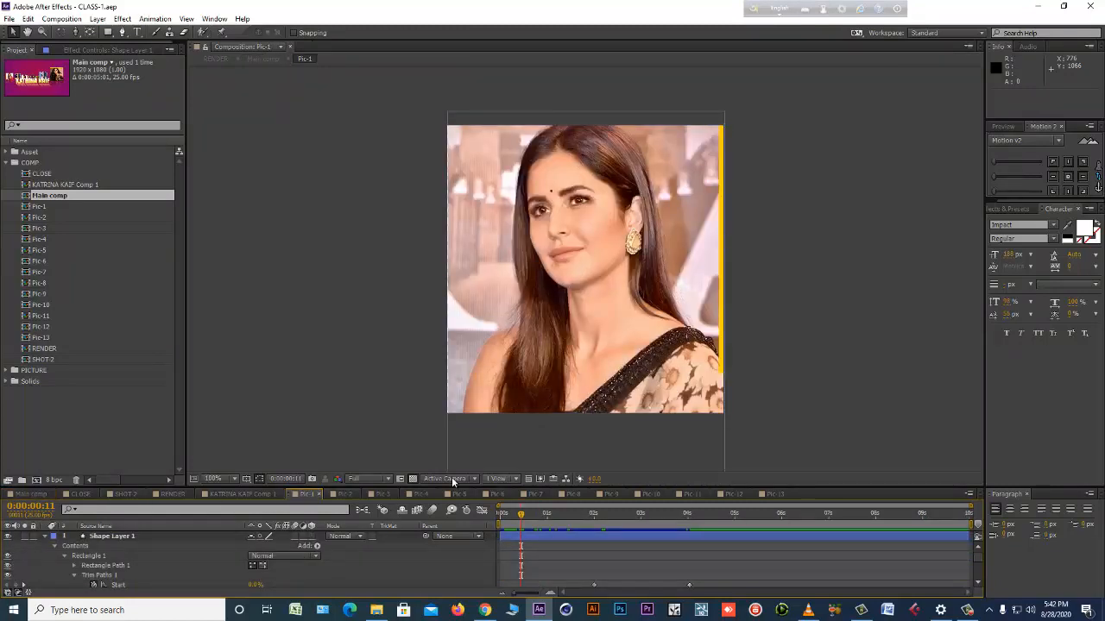
drag(505, 516, 637, 516)
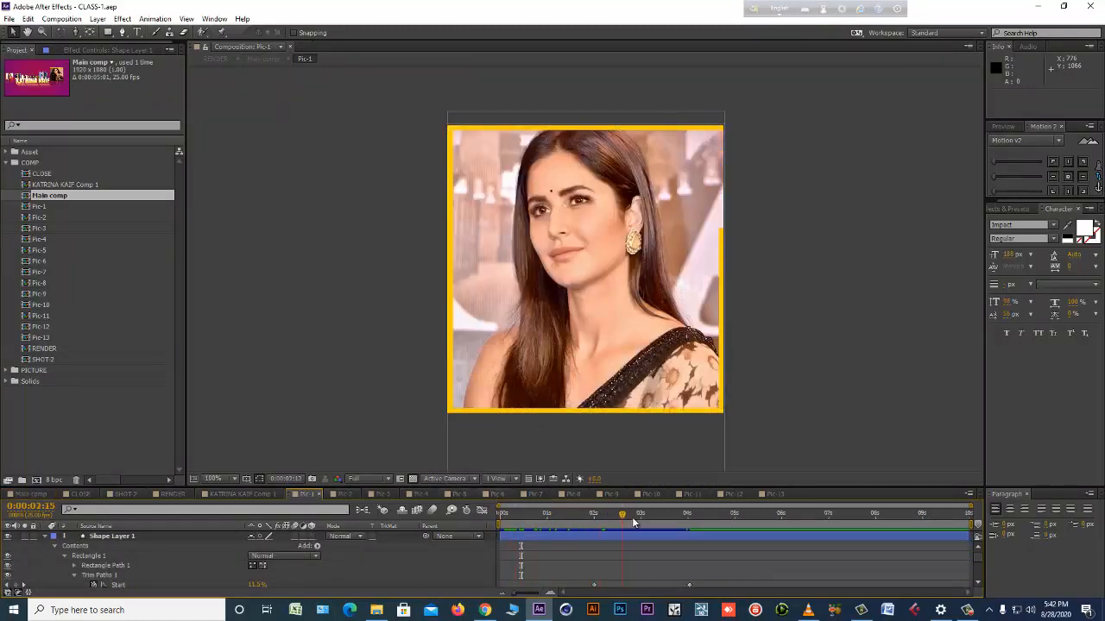
click(594, 536)
click(361, 557)
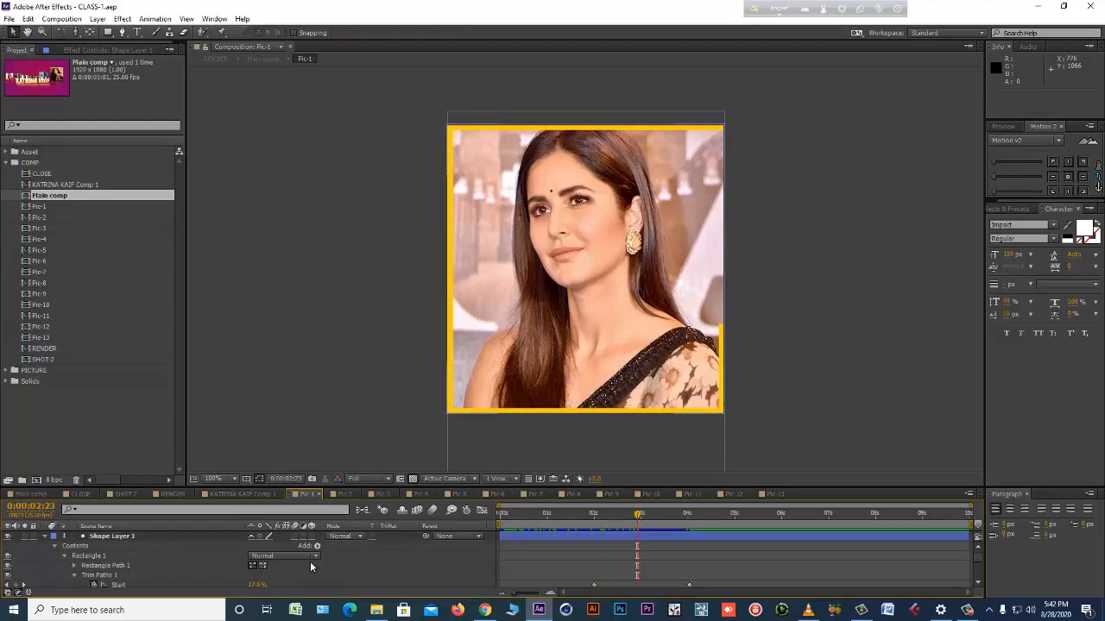
Add a 480 × 500 px light gray solid to Pic-1 and draw a rectangular mask around its full frame.
key(ctrl+y)
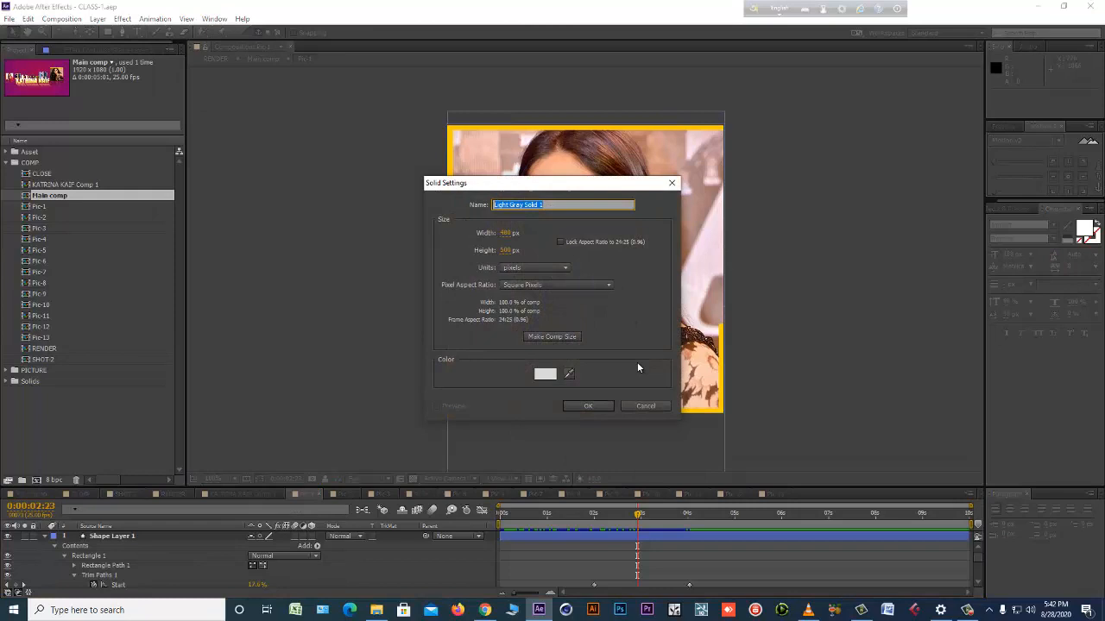
click(597, 407)
click(109, 32)
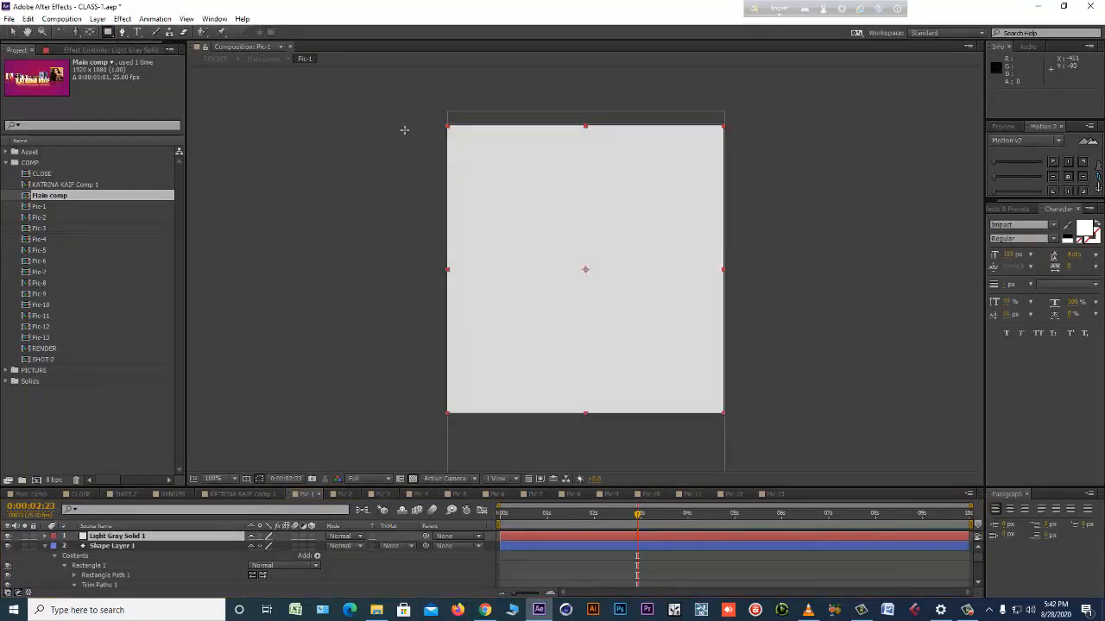
drag(447, 126, 723, 413)
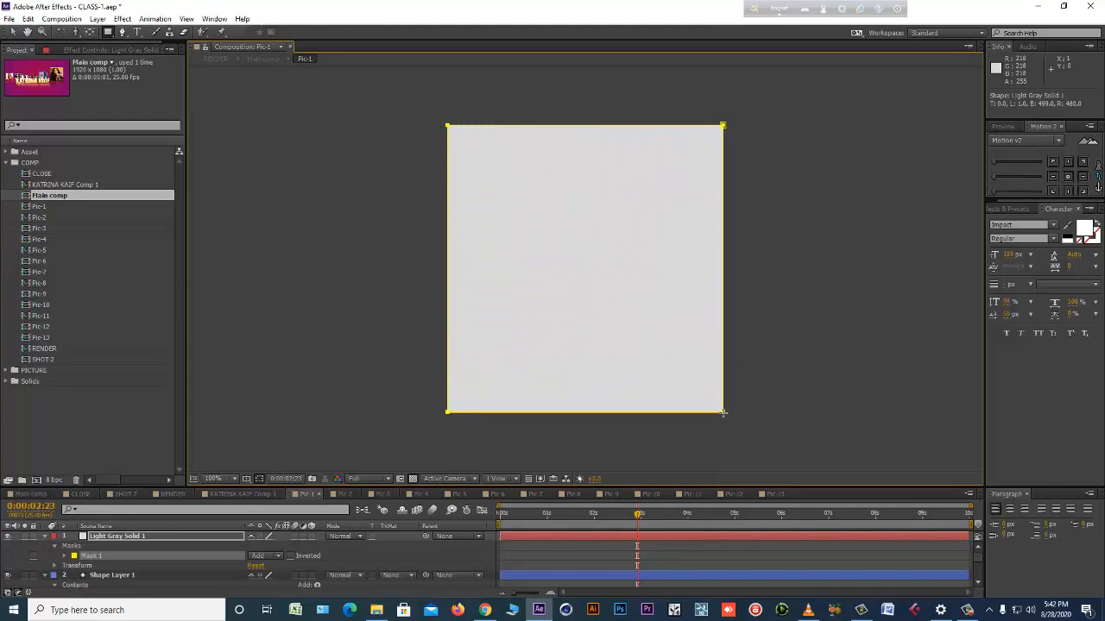
click(11, 32)
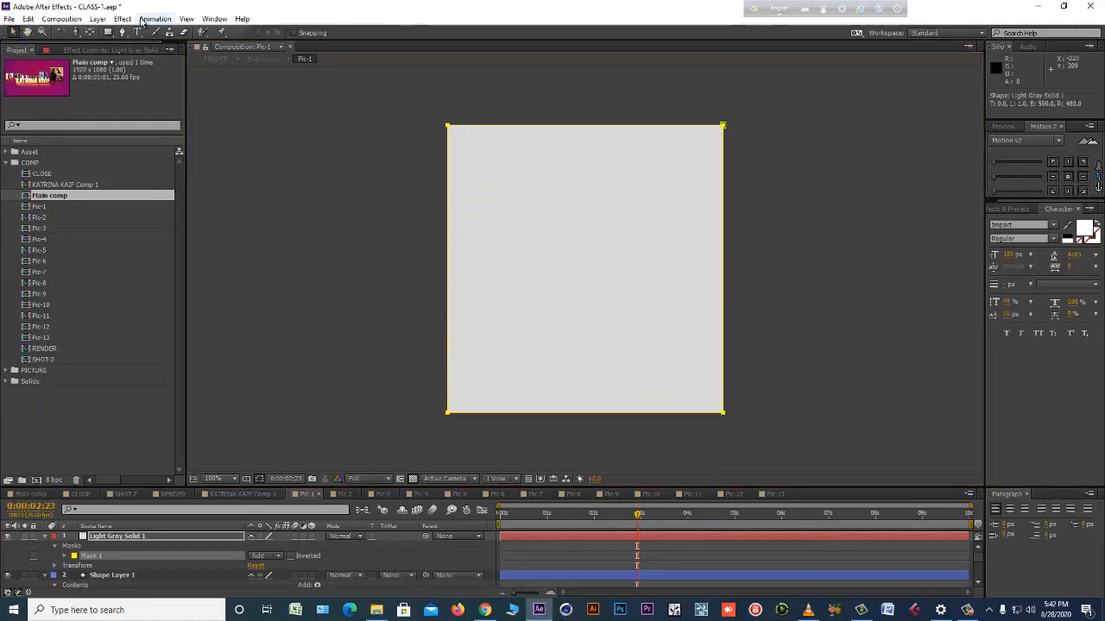
Apply Video Copilot Saber to the solid with Core Type set to Layer Masks, and set its blending mode to Screen.
click(123, 19)
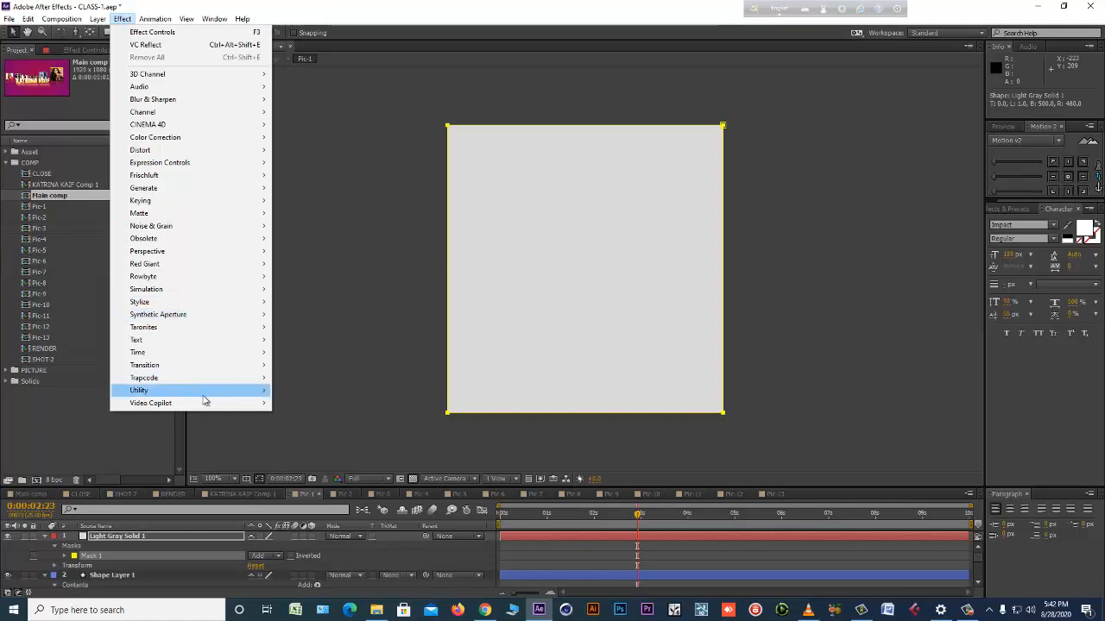
mouse_move(207, 407)
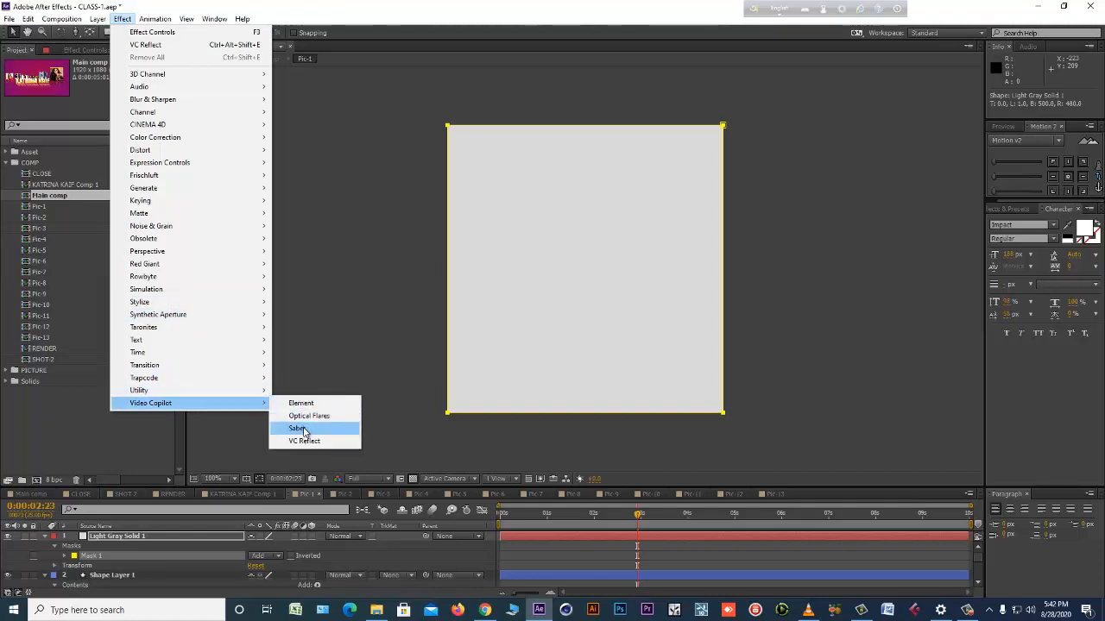
click(298, 429)
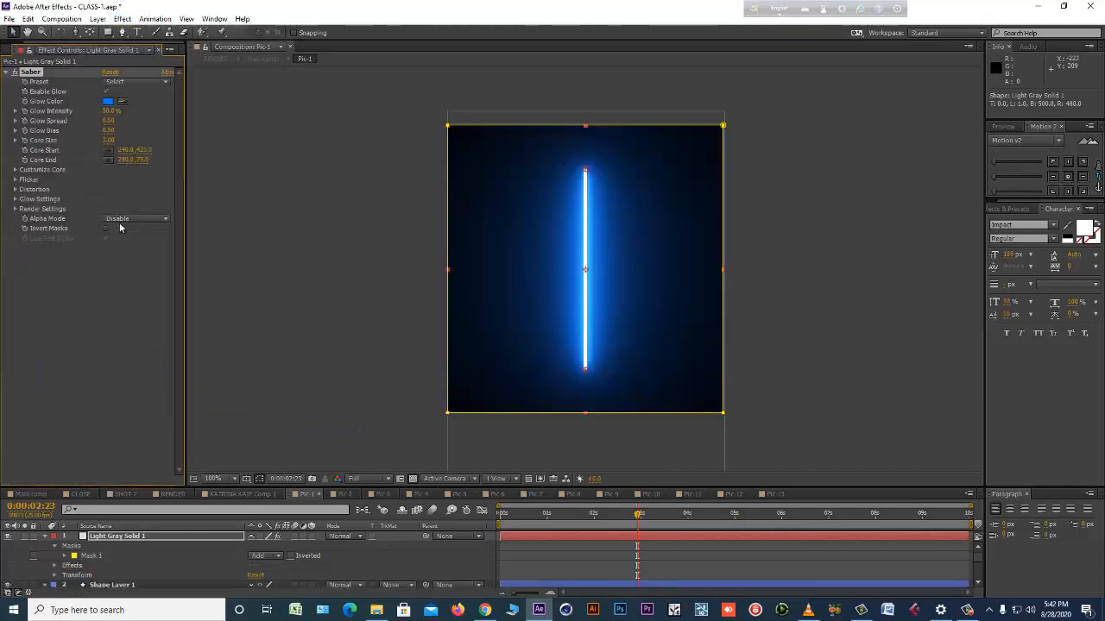
click(16, 171)
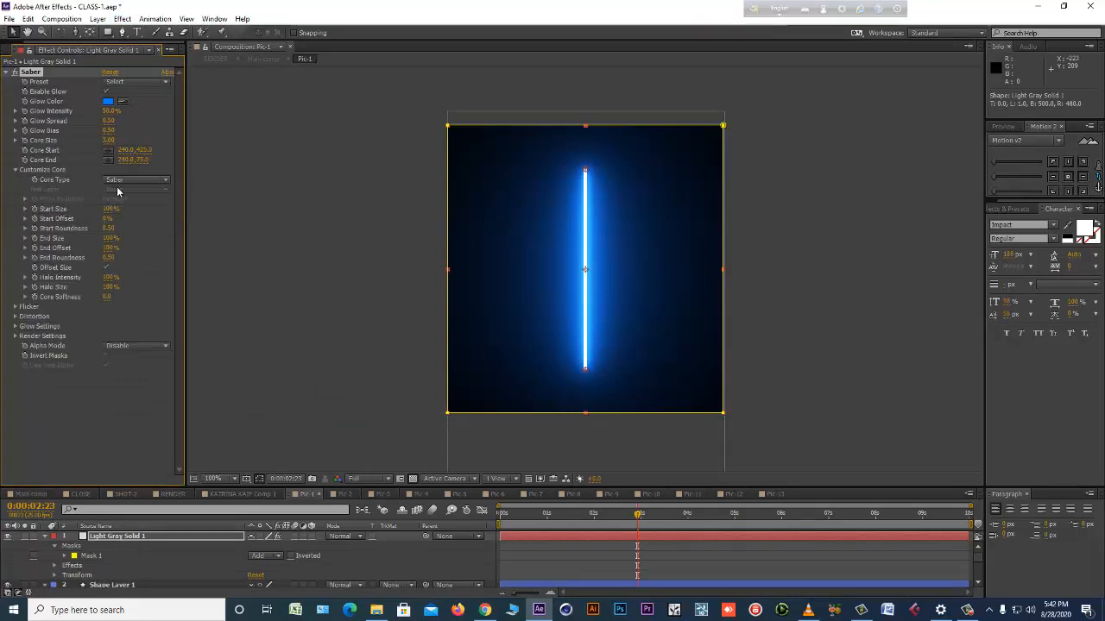
click(139, 181)
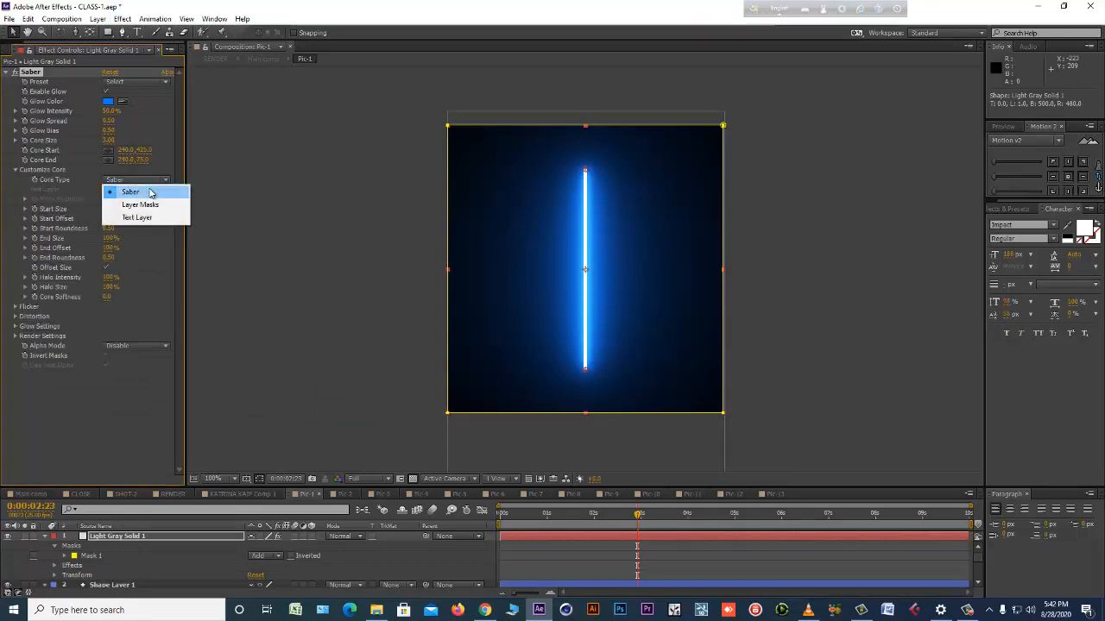
click(151, 205)
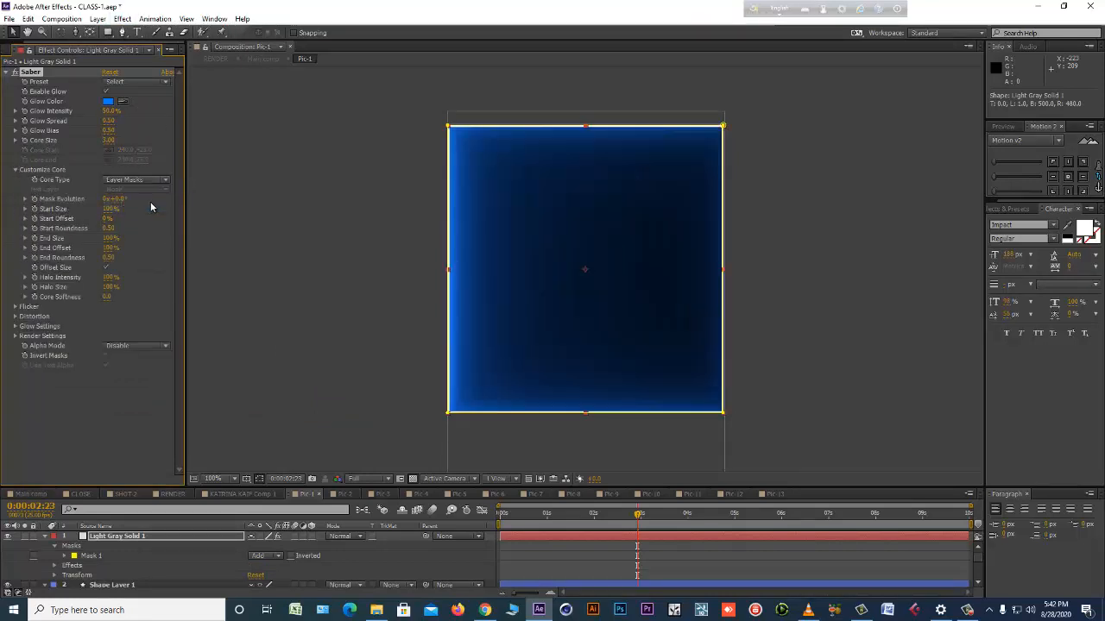
click(335, 536)
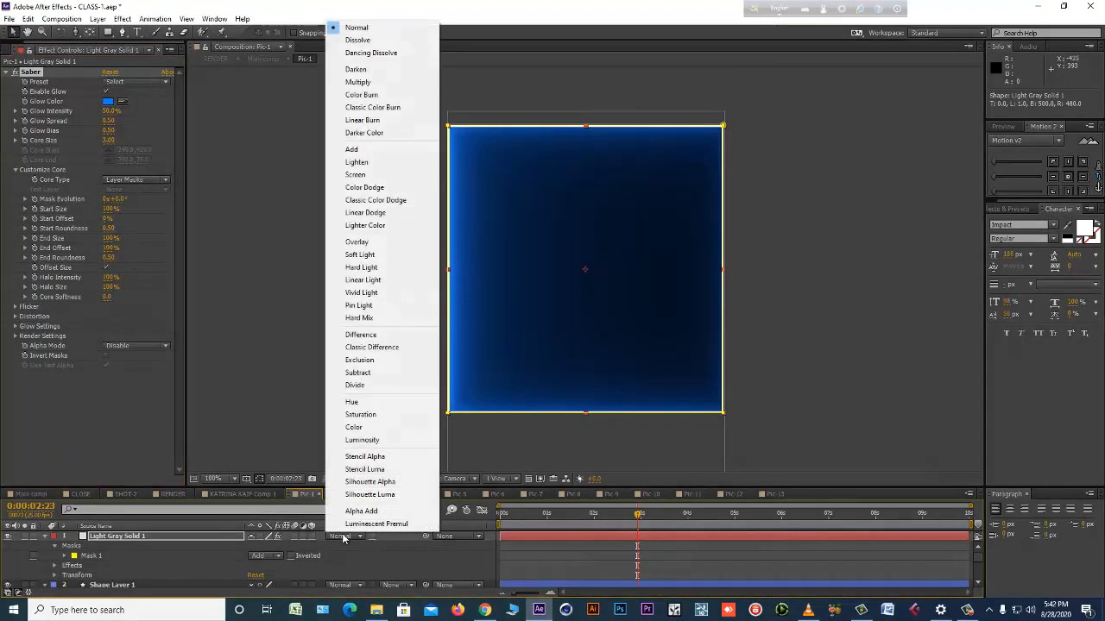
click(371, 174)
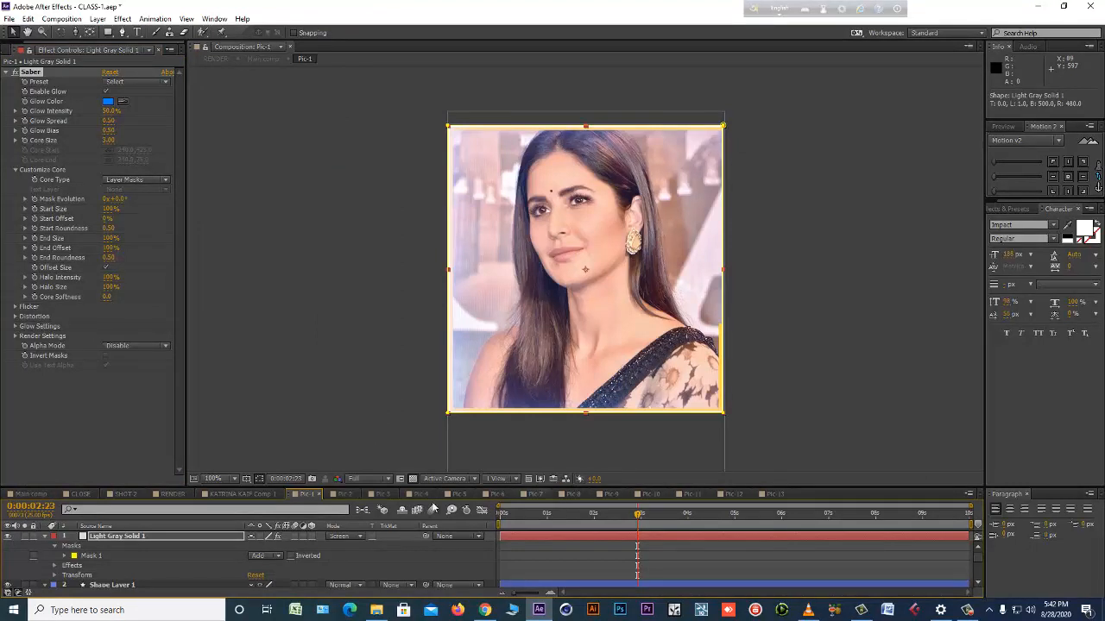
Cut the Saber solid from Pic-1 and paste it into Main comp directly above the Pic-2 layer, with Pic-2's Position revealed.
click(97, 537)
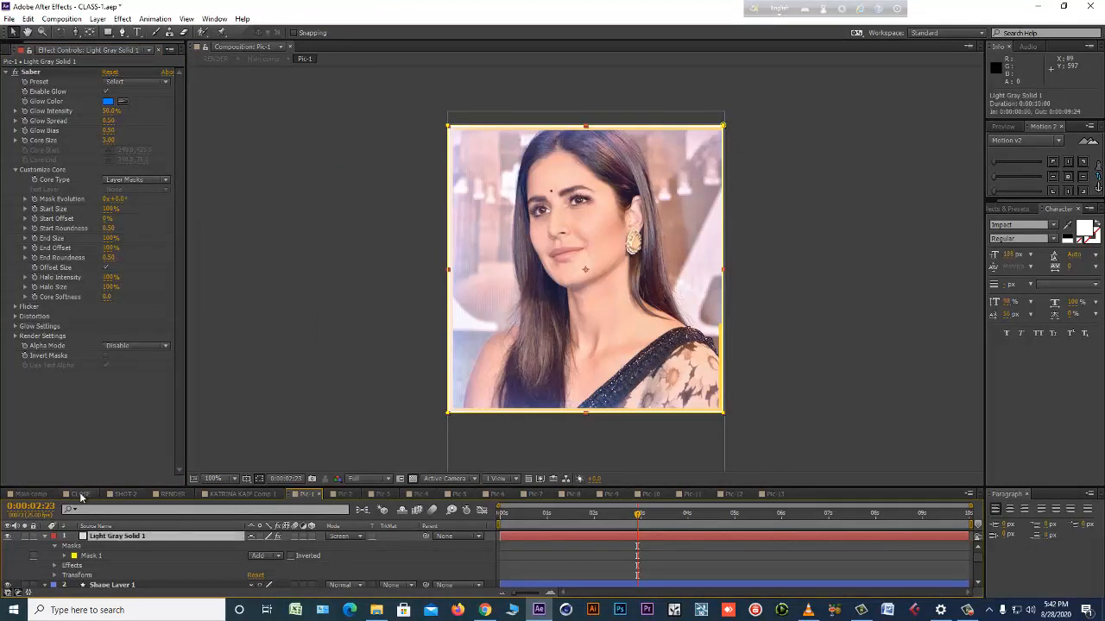
click(521, 548)
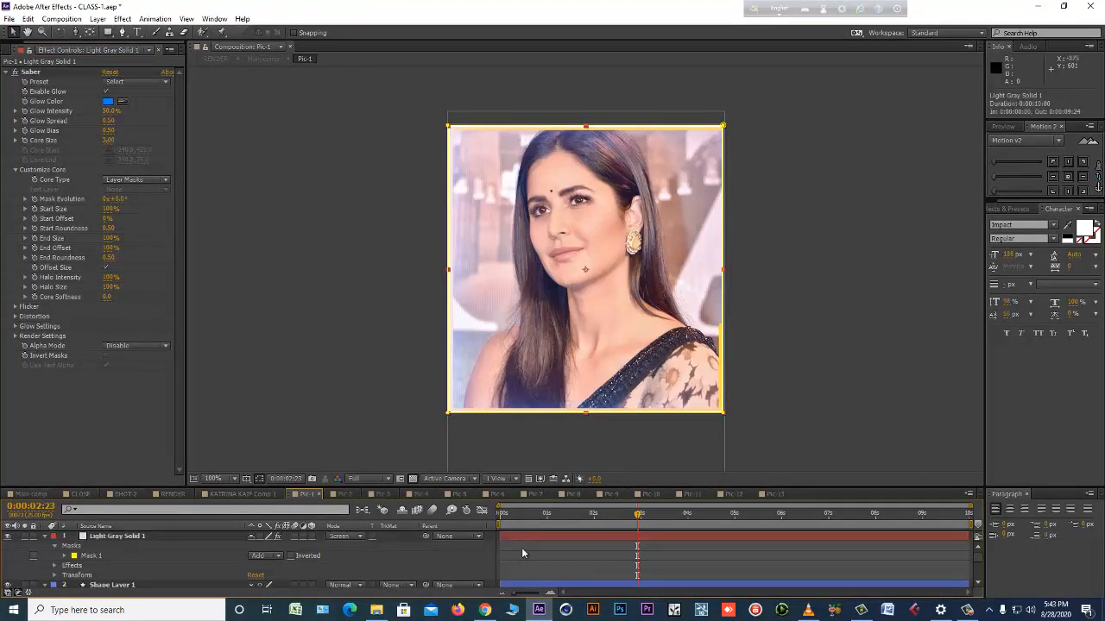
click(529, 535)
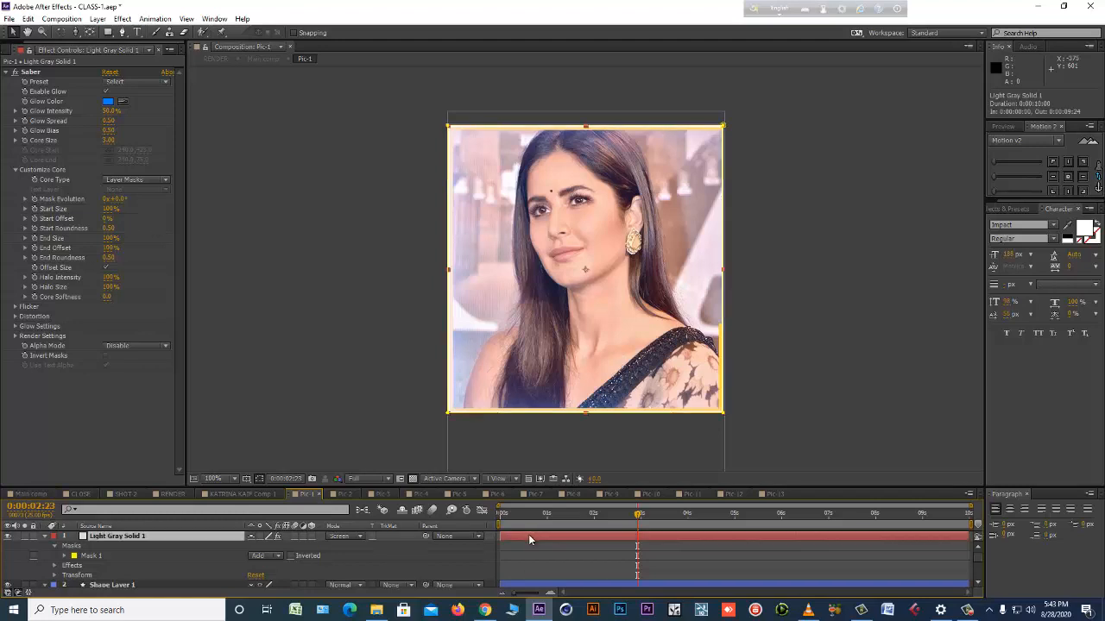
key(ctrl+x)
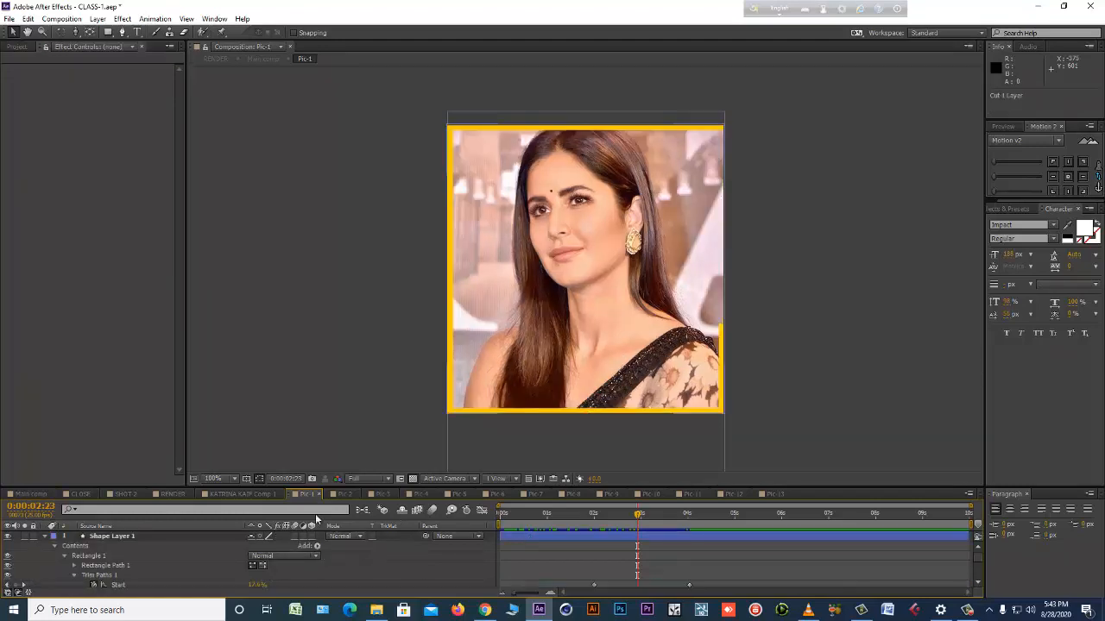
click(35, 498)
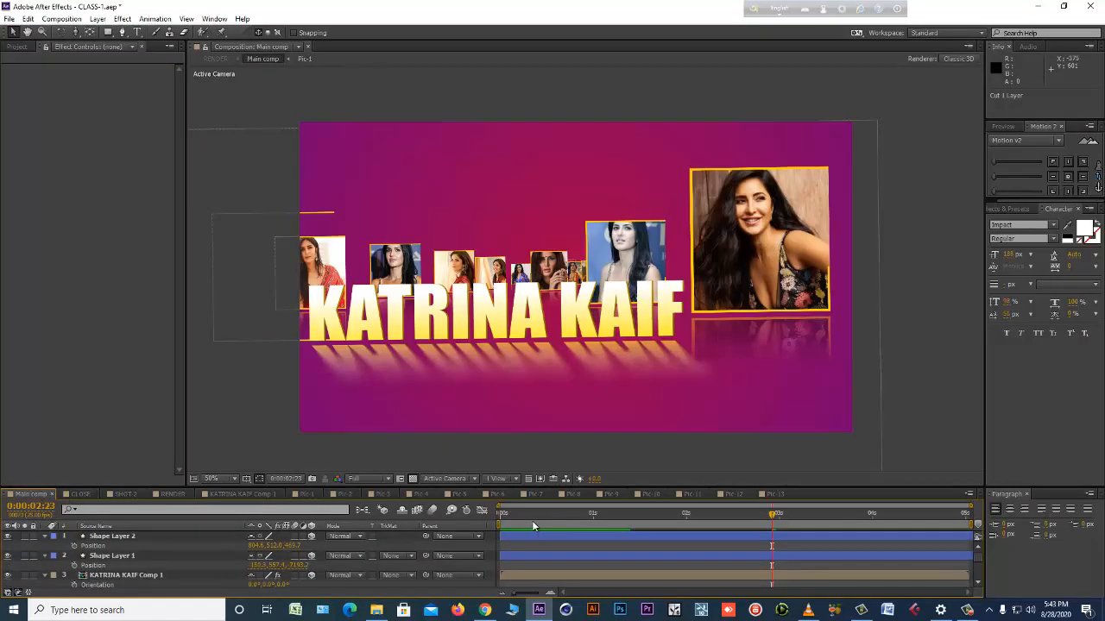
click(554, 295)
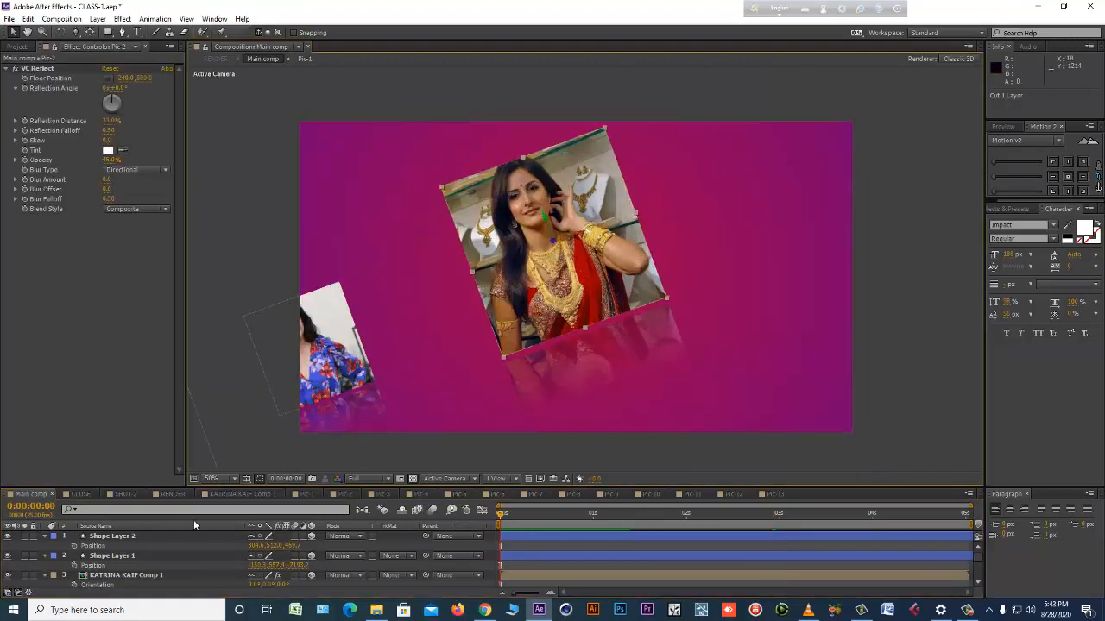
scroll(139, 541, down, 2)
scroll(141, 563, down, 3)
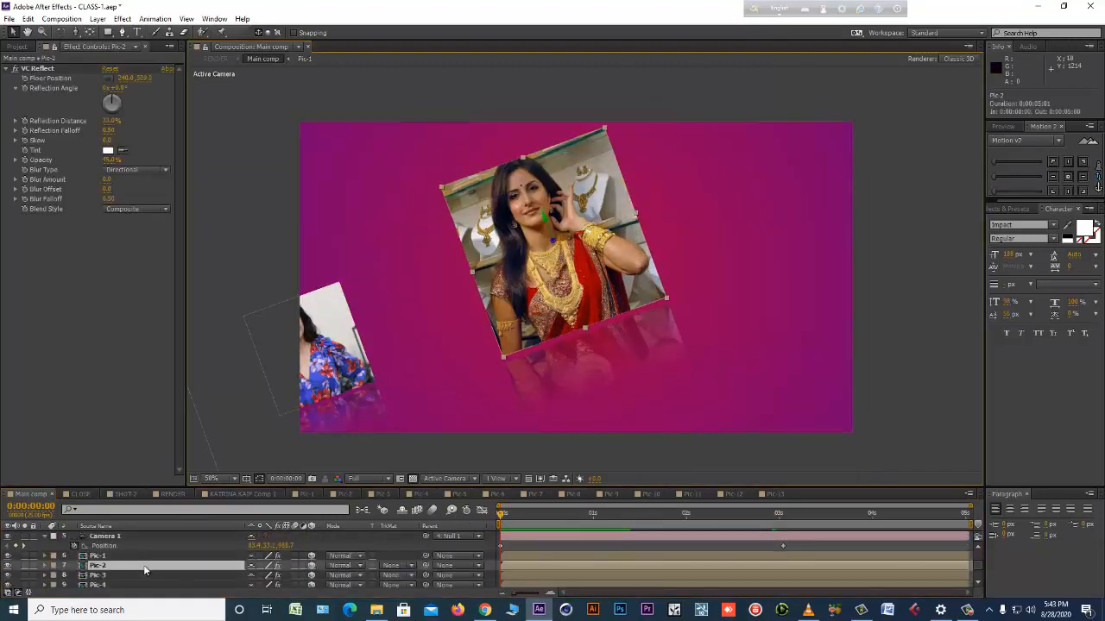
key(p)
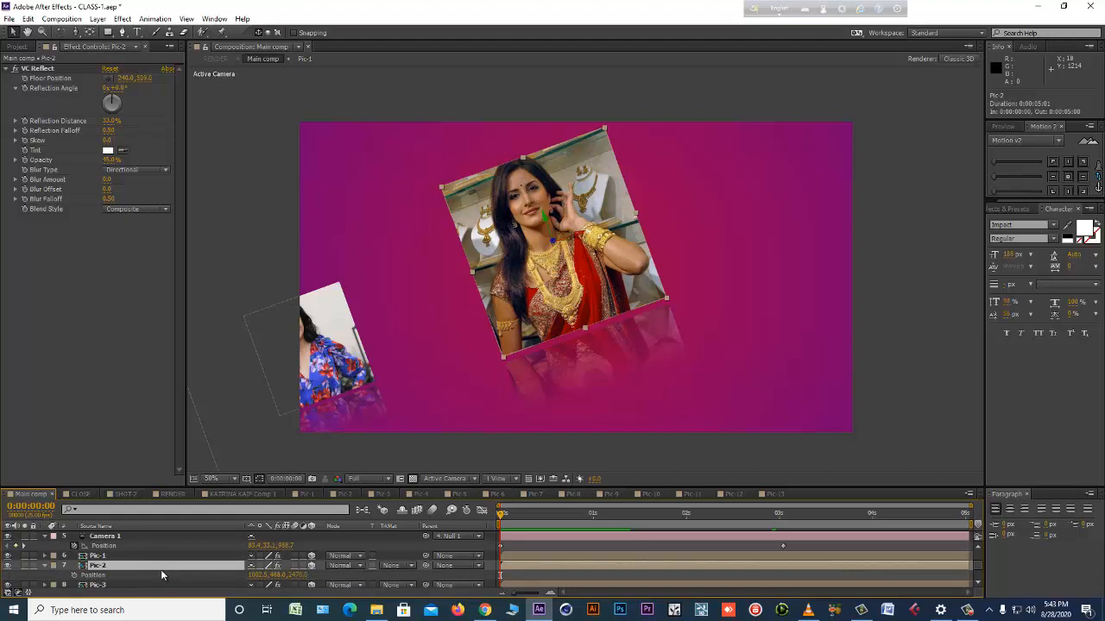
key(ctrl+v)
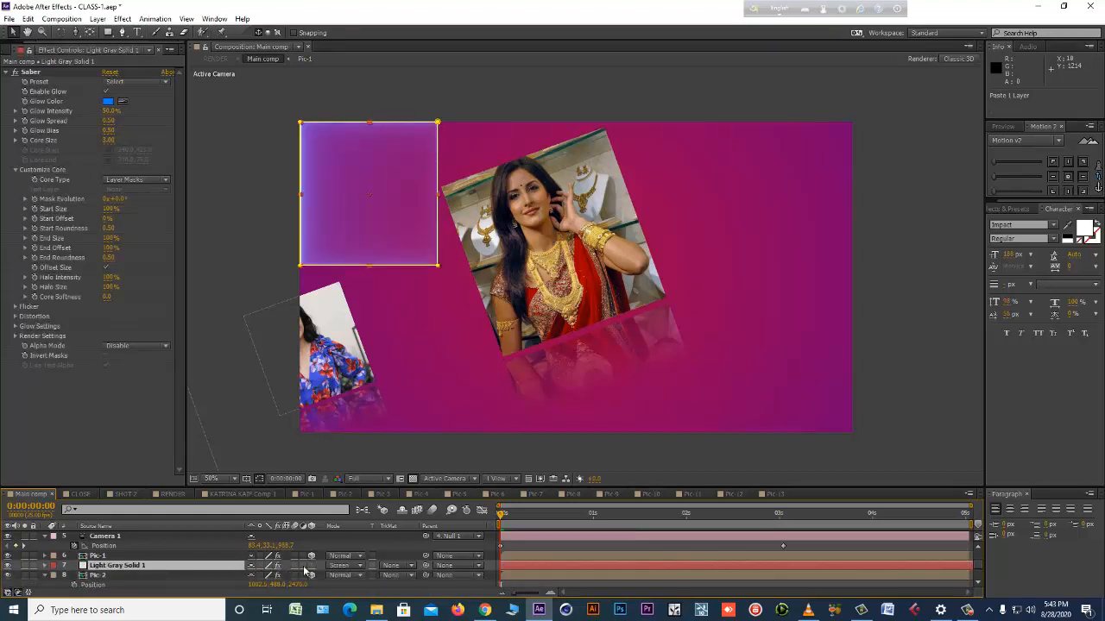
Make the pasted Saber solid a 3D layer and reveal its Position property.
click(312, 565)
click(190, 566)
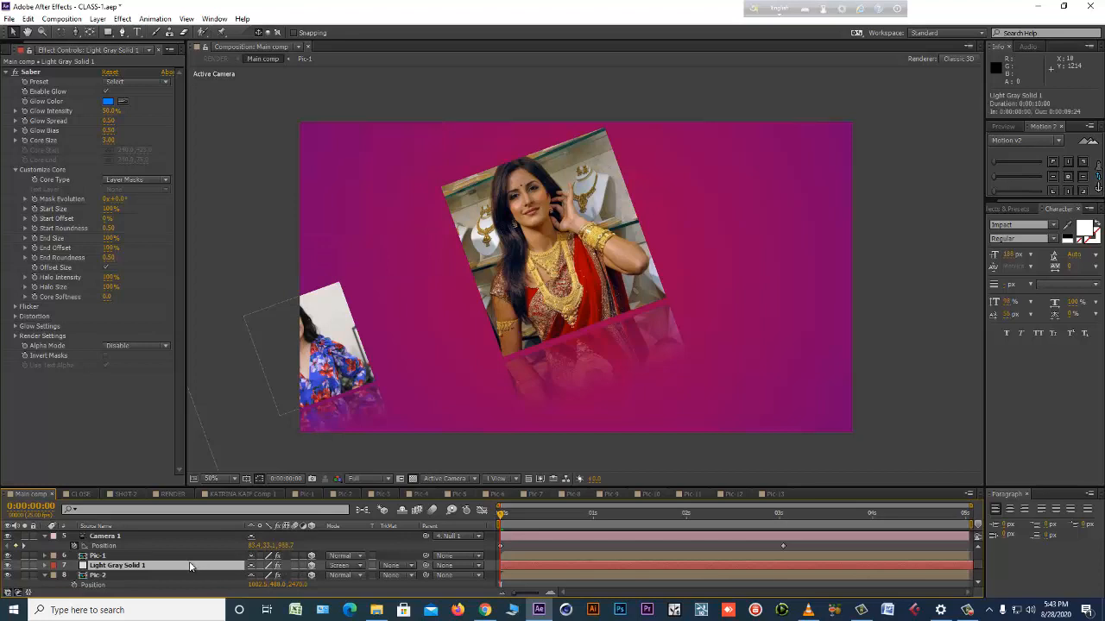
key(p)
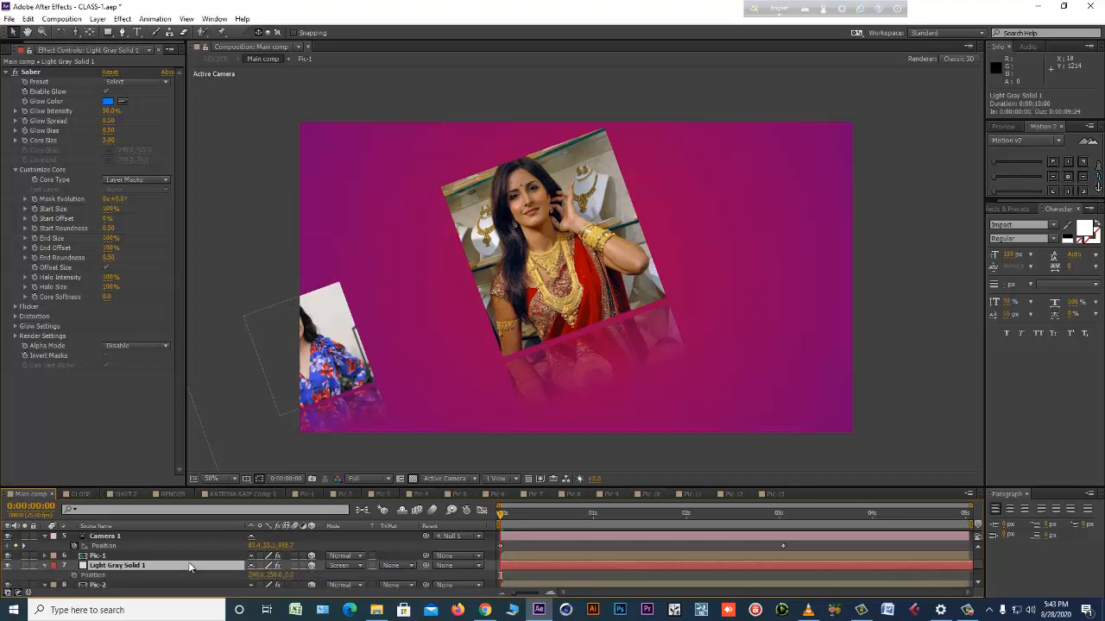
Paste a second copy of the Saber solid and place it over the Pic-2 photo at about 934, 432.
click(95, 576)
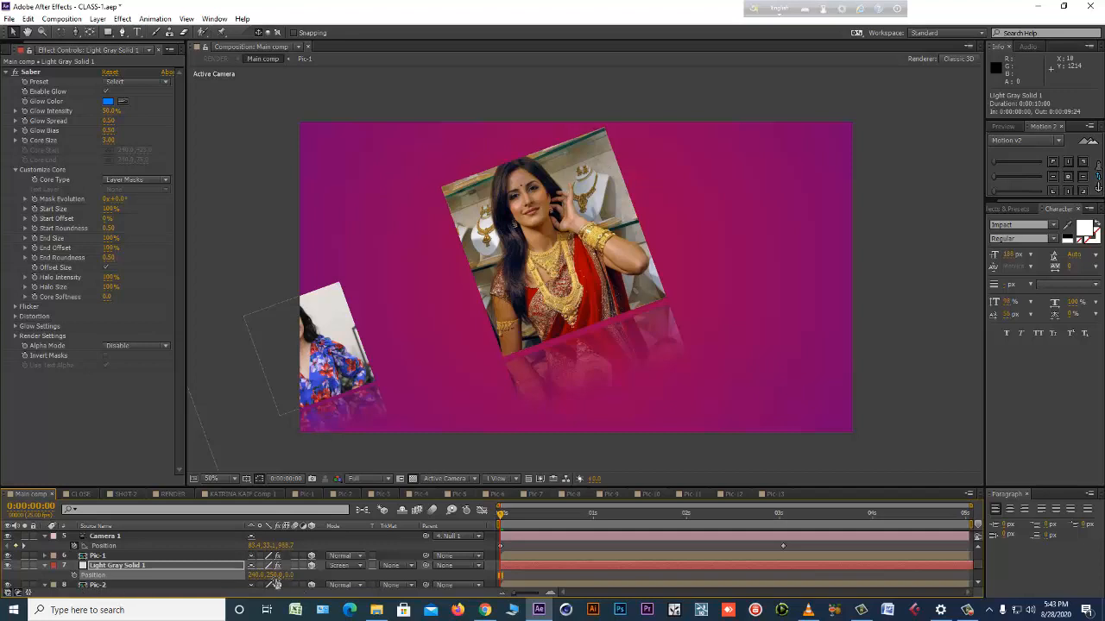
click(28, 19)
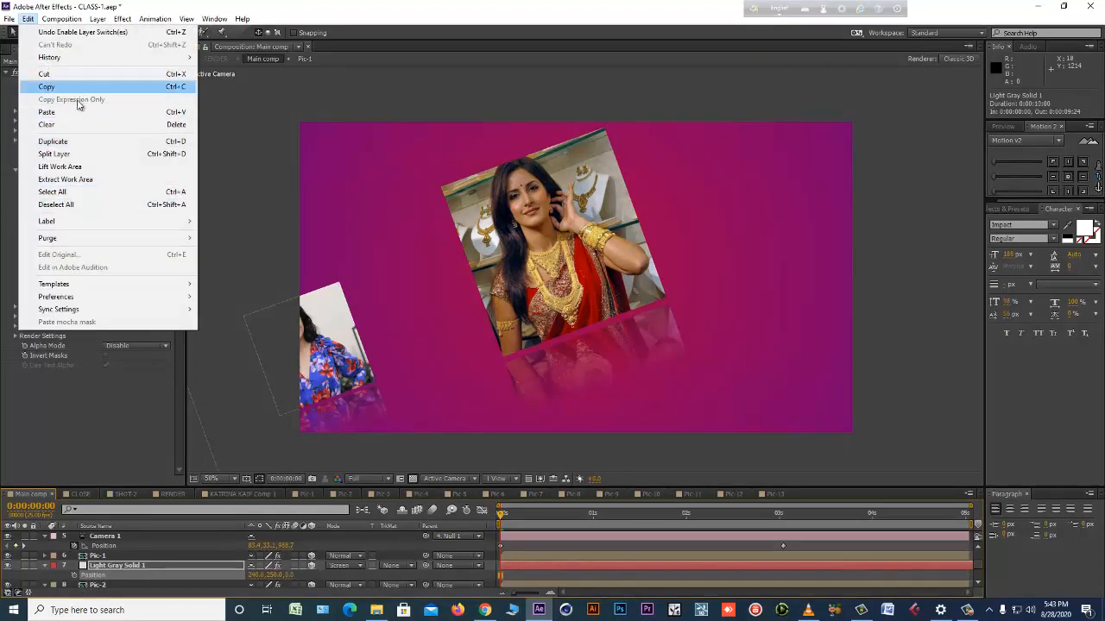
click(48, 112)
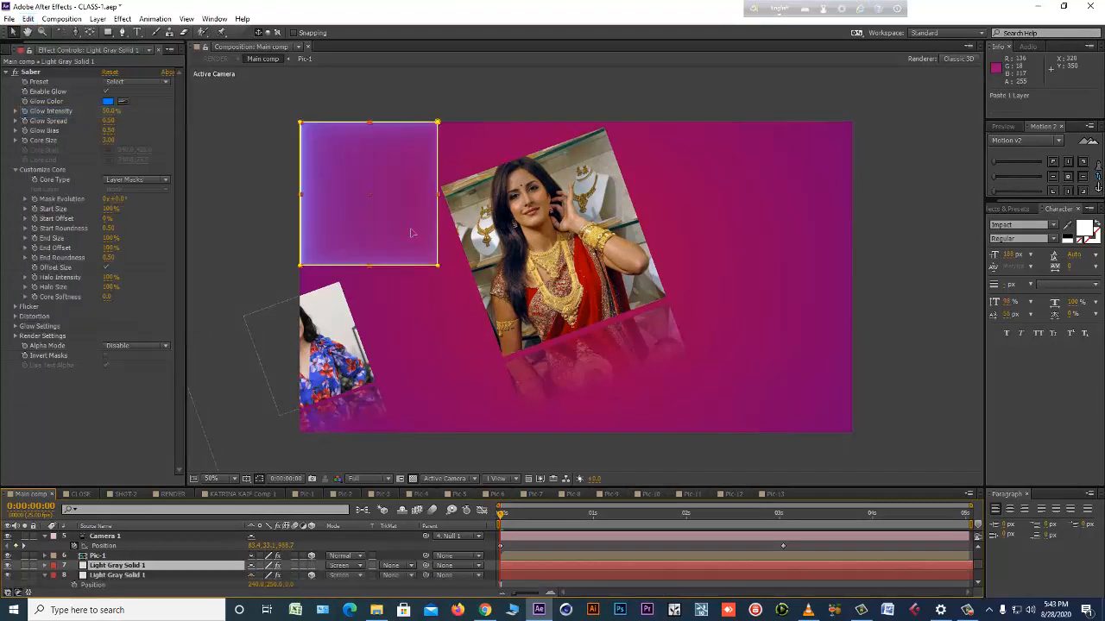
drag(415, 234, 569, 290)
click(567, 442)
click(145, 566)
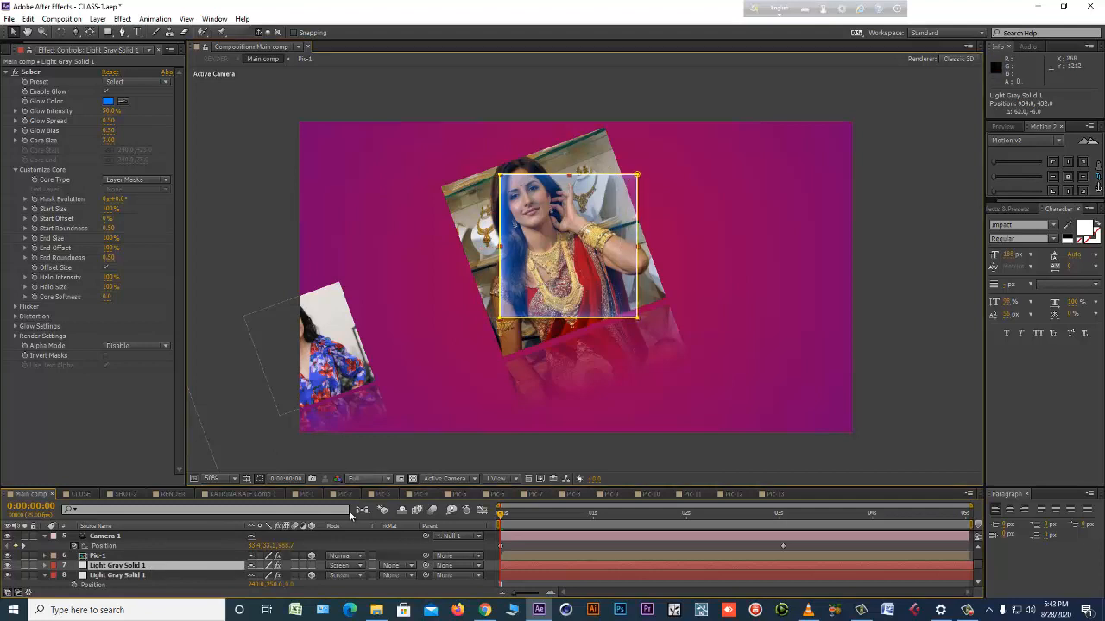
Try the second Saber solid as a 3D layer, and delete that copy from Main comp.
click(349, 512)
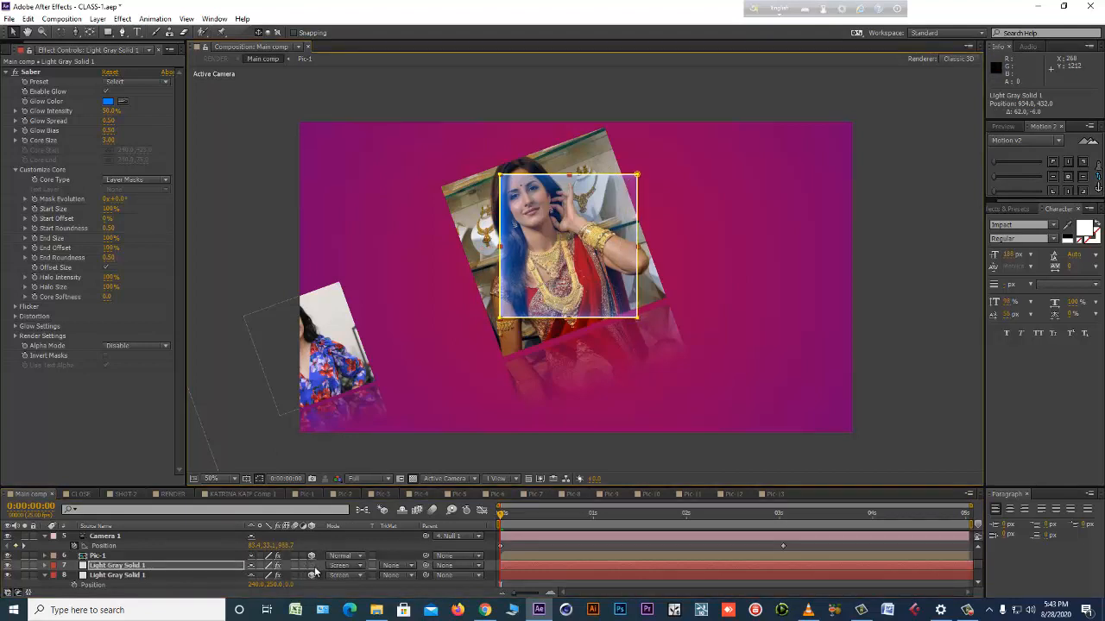
click(313, 566)
click(218, 565)
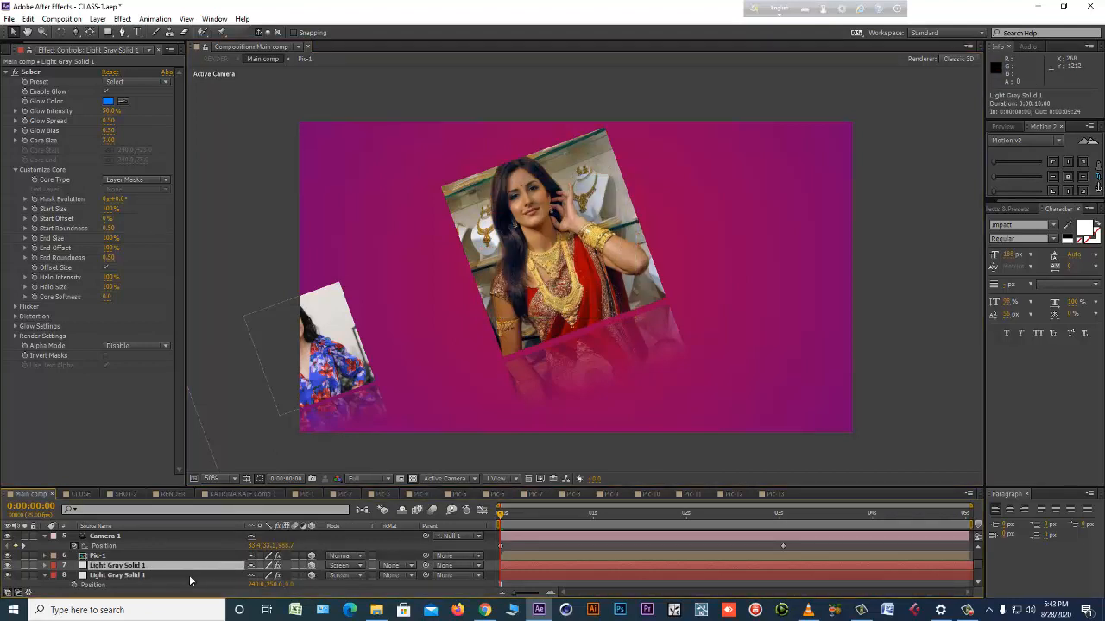
scroll(133, 559, down, 1)
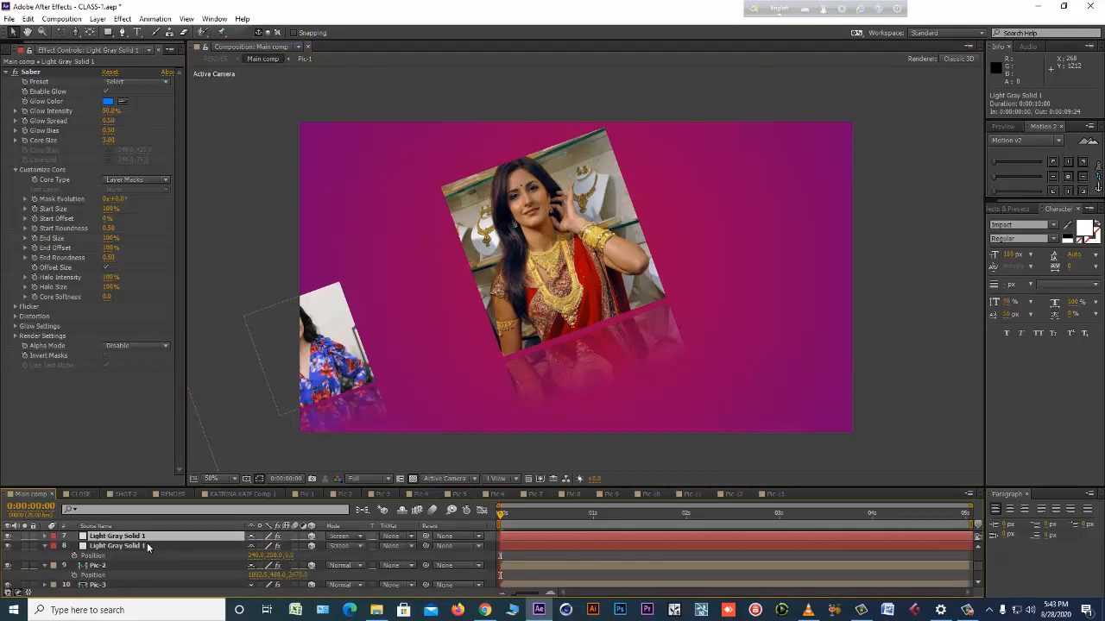
key(Delete)
Paste another copy of the Saber solid above the 3D one and move it over the Pic-2 photo to about 918, 460.
click(129, 536)
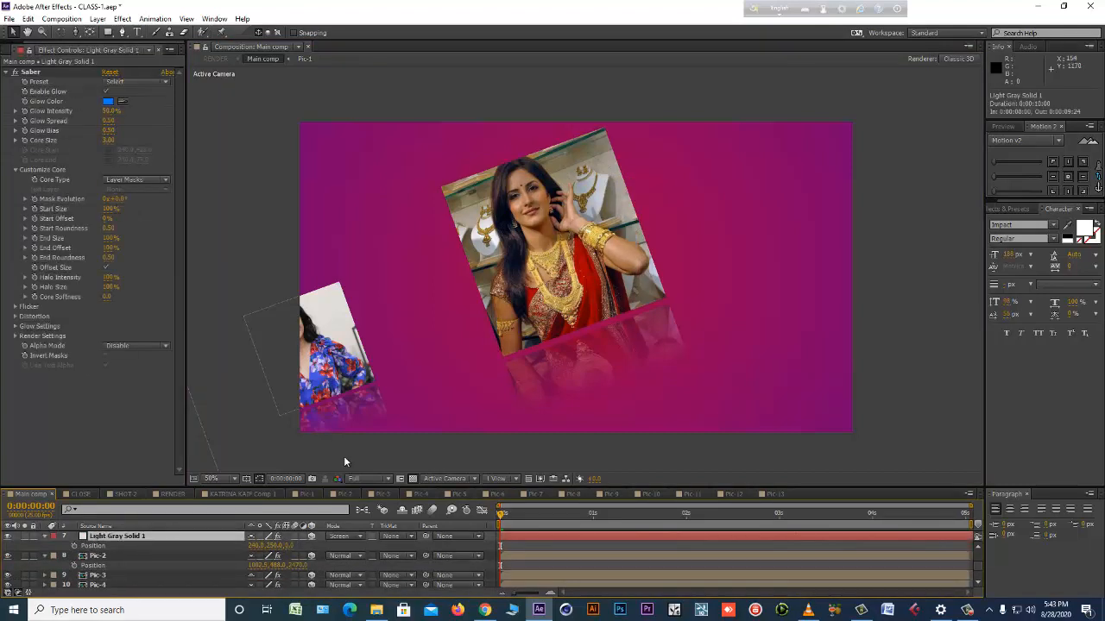
click(103, 546)
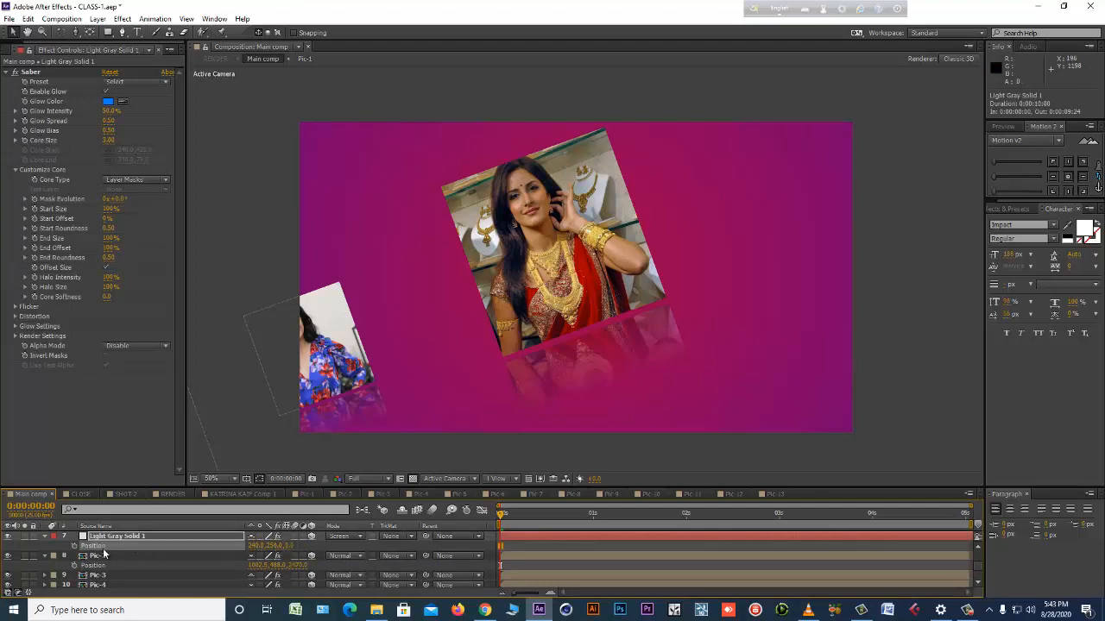
click(27, 18)
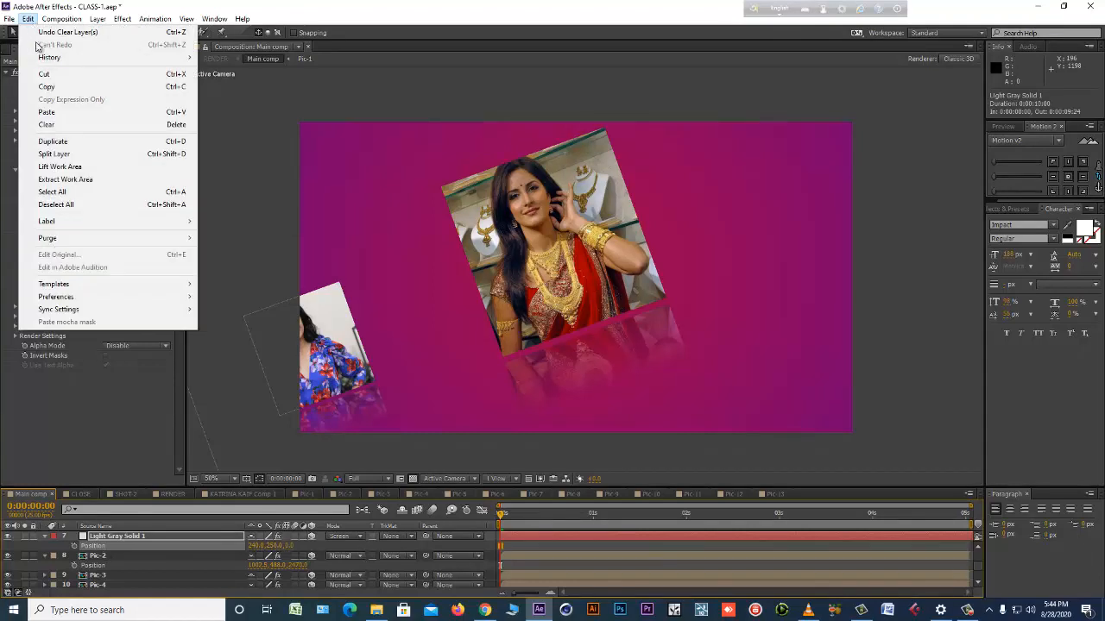
click(50, 111)
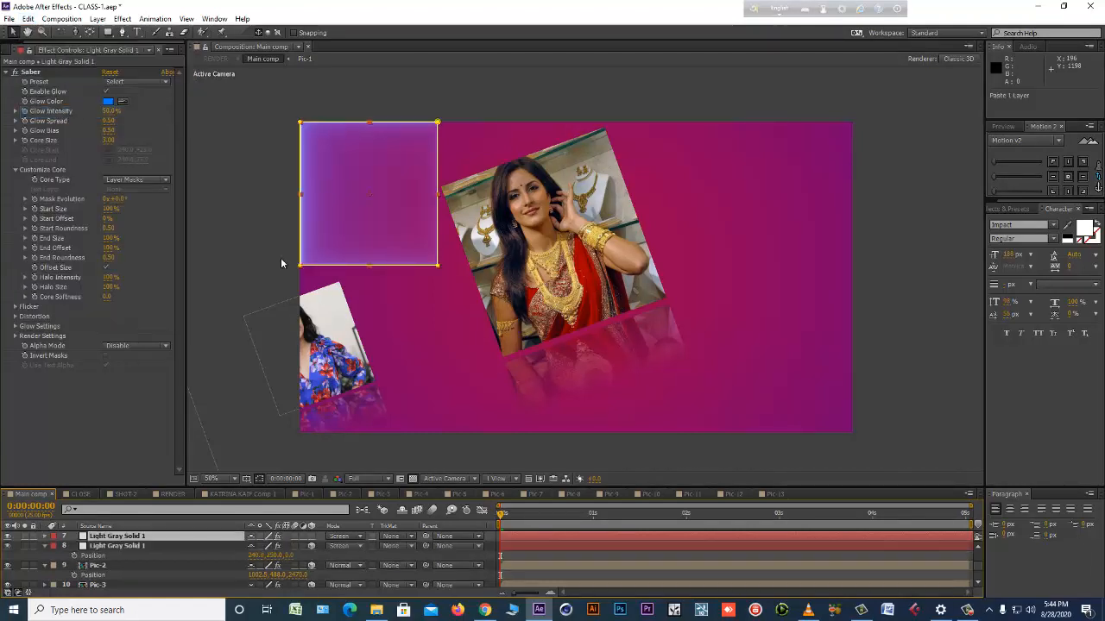
drag(362, 241, 566, 289)
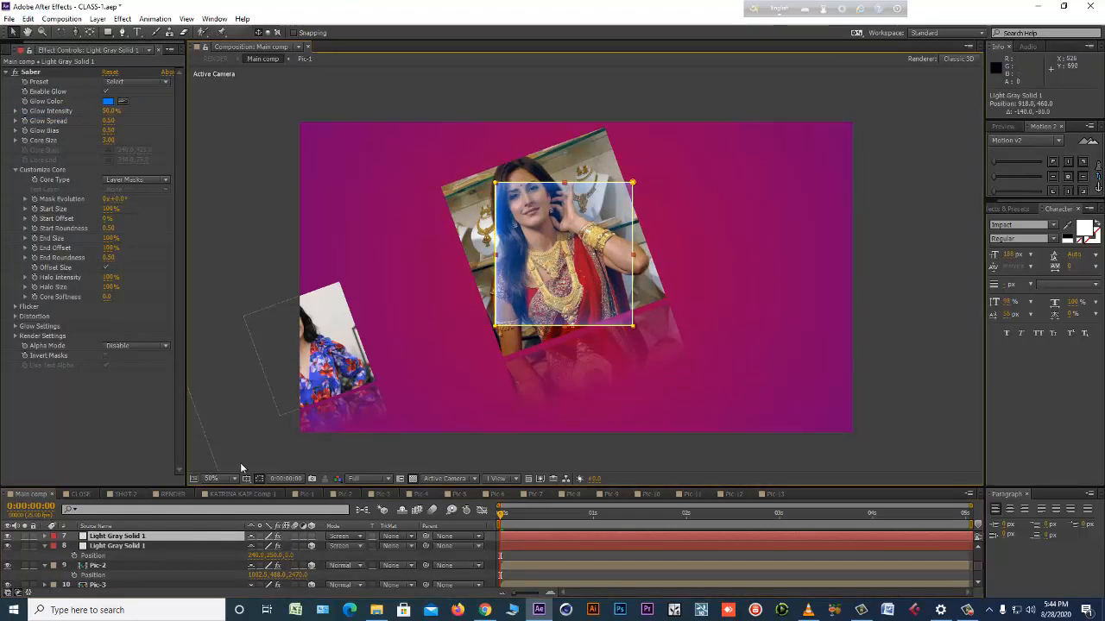
Reveal the Rotation property of the upper Saber solid copy, and delete that copy from Main comp.
key(r)
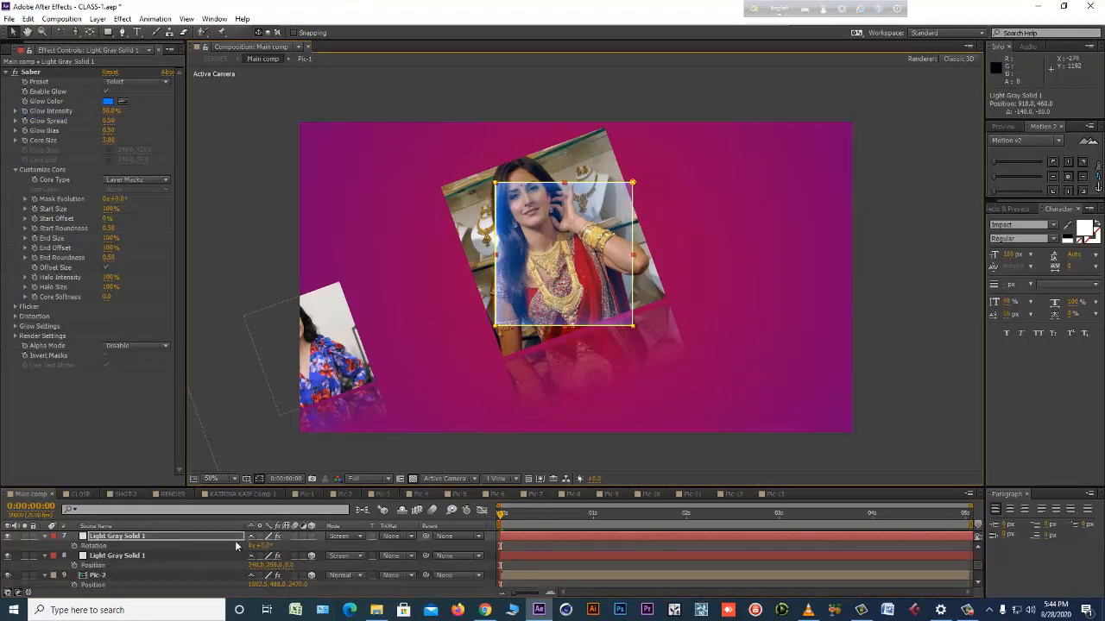
click(186, 535)
scroll(312, 539, up, 3)
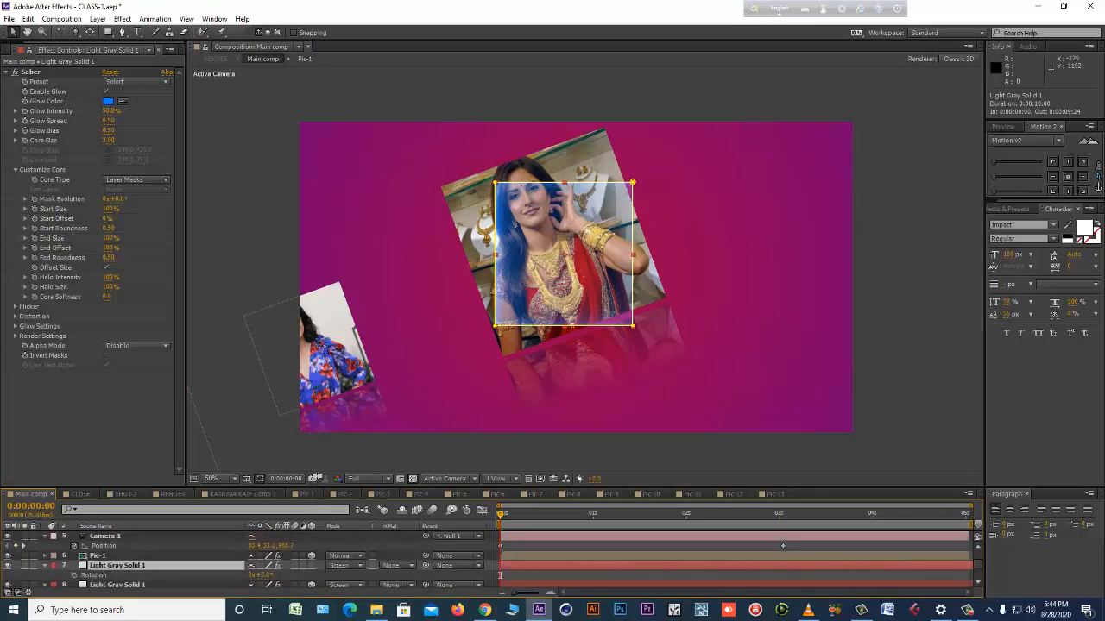
drag(315, 487, 314, 269)
click(104, 446)
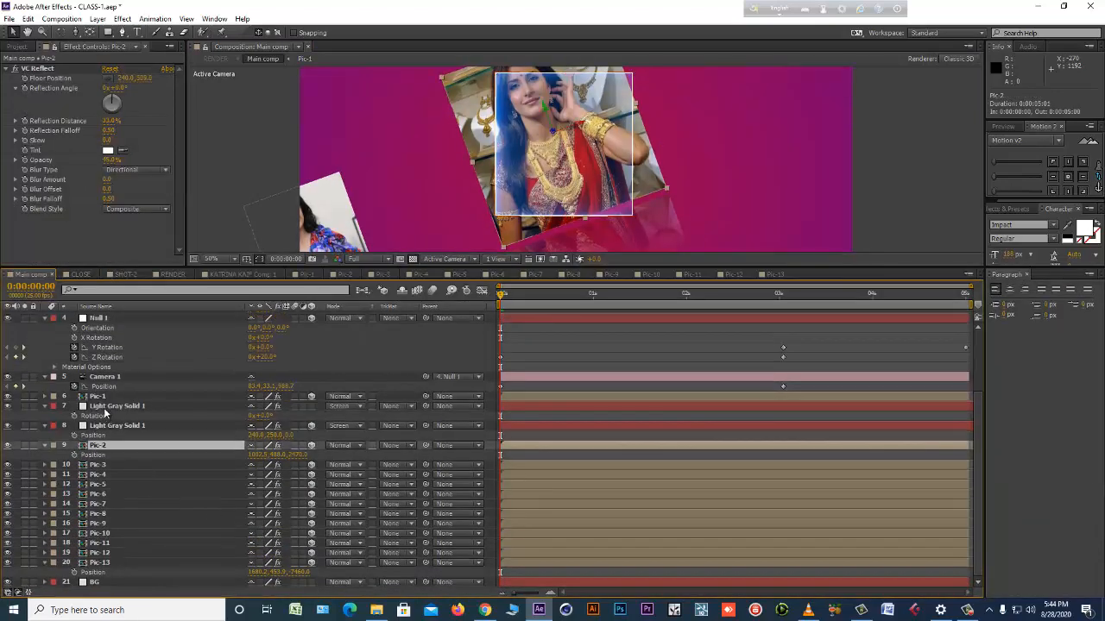
click(105, 408)
key(Delete)
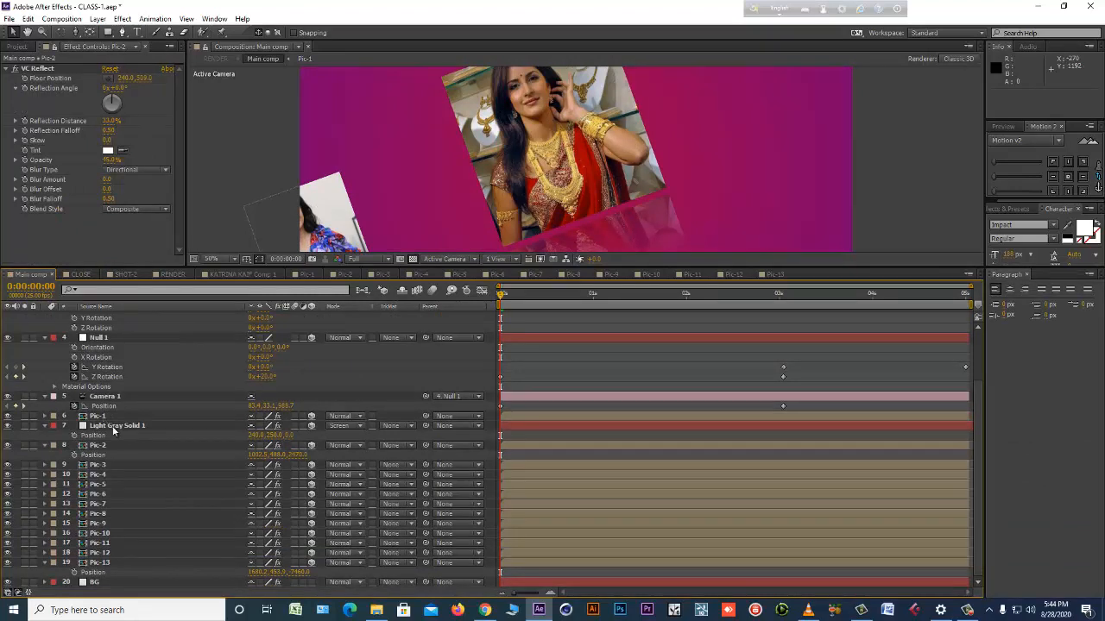
Copy the Position value of the Pic-2 layer.
click(112, 426)
click(88, 436)
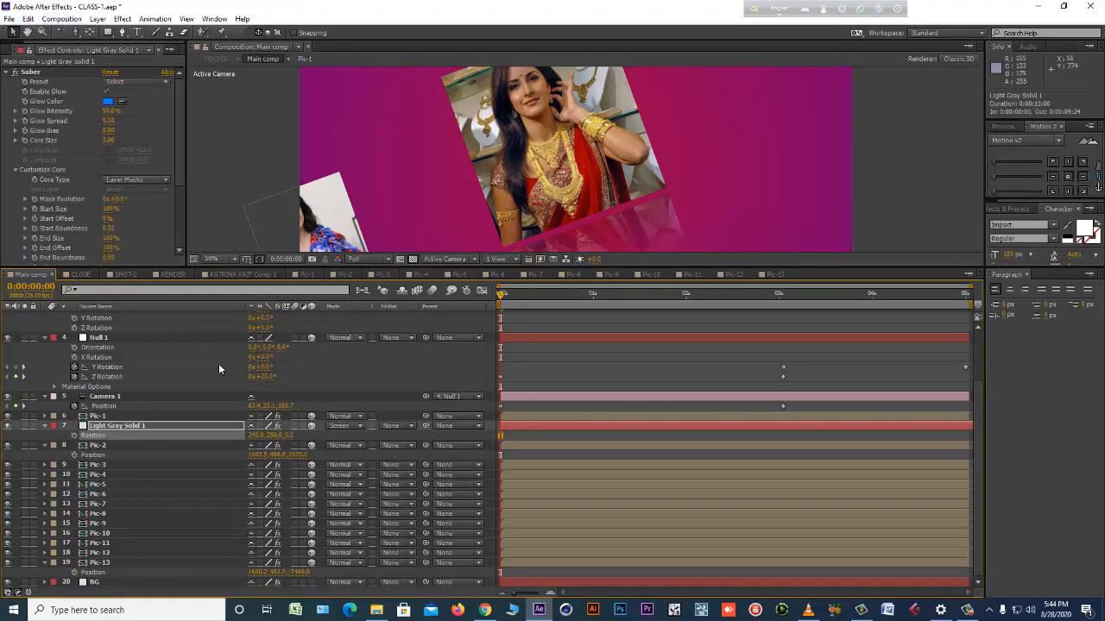
click(114, 444)
click(114, 426)
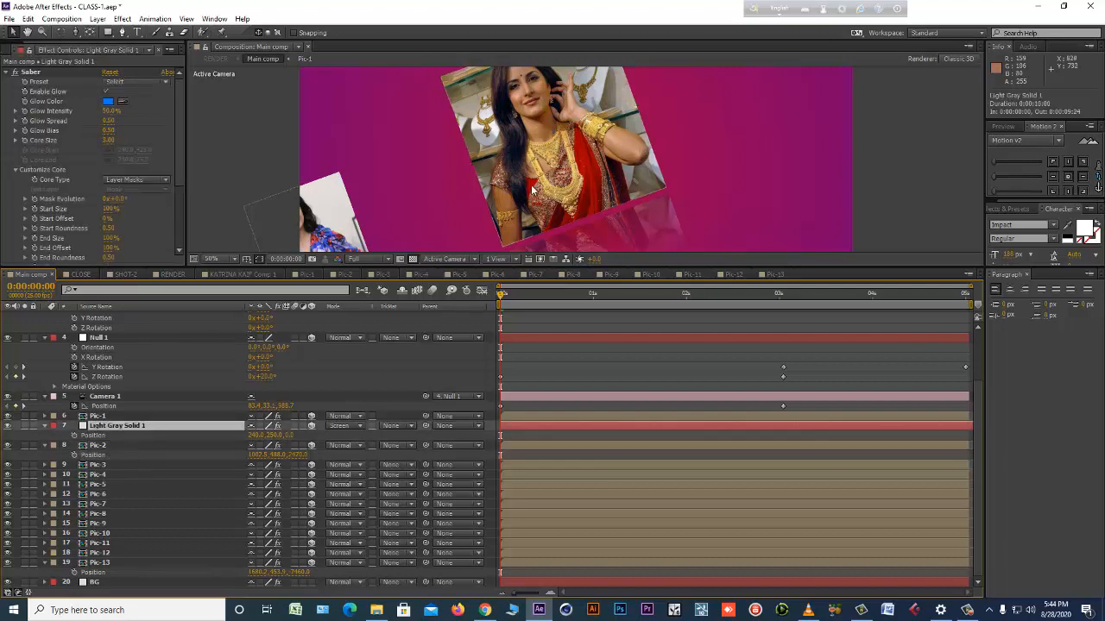
click(533, 164)
click(93, 455)
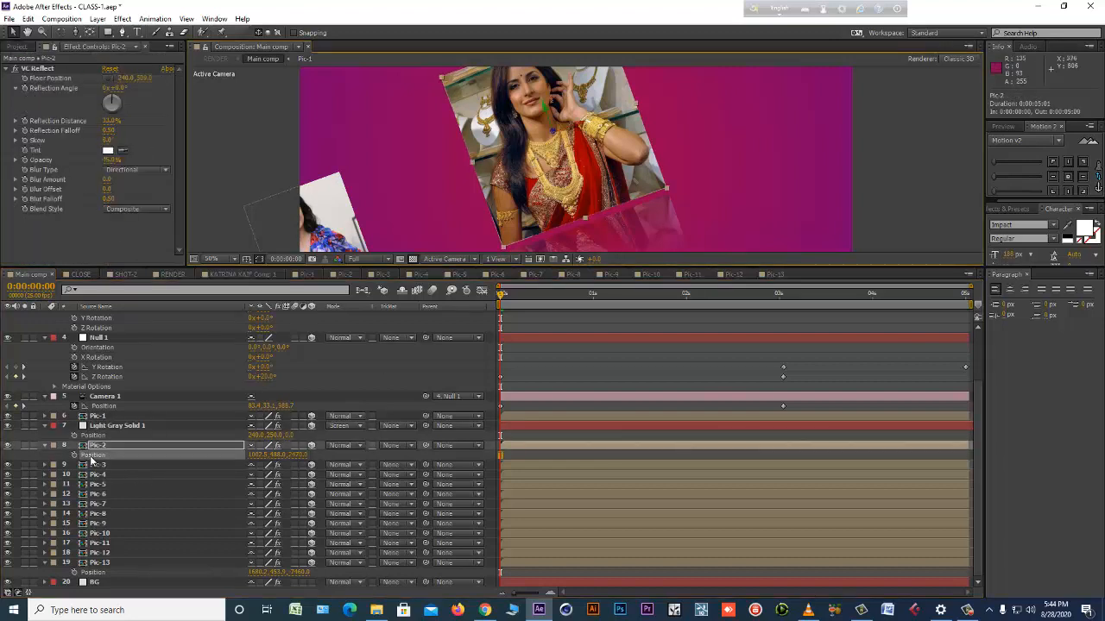
click(28, 19)
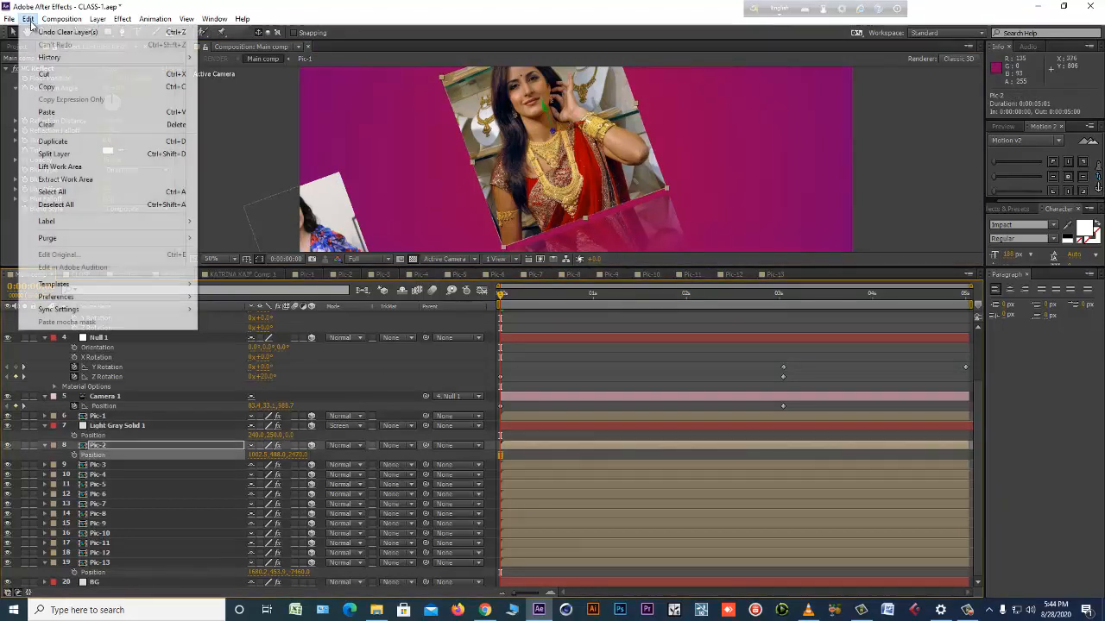
click(52, 86)
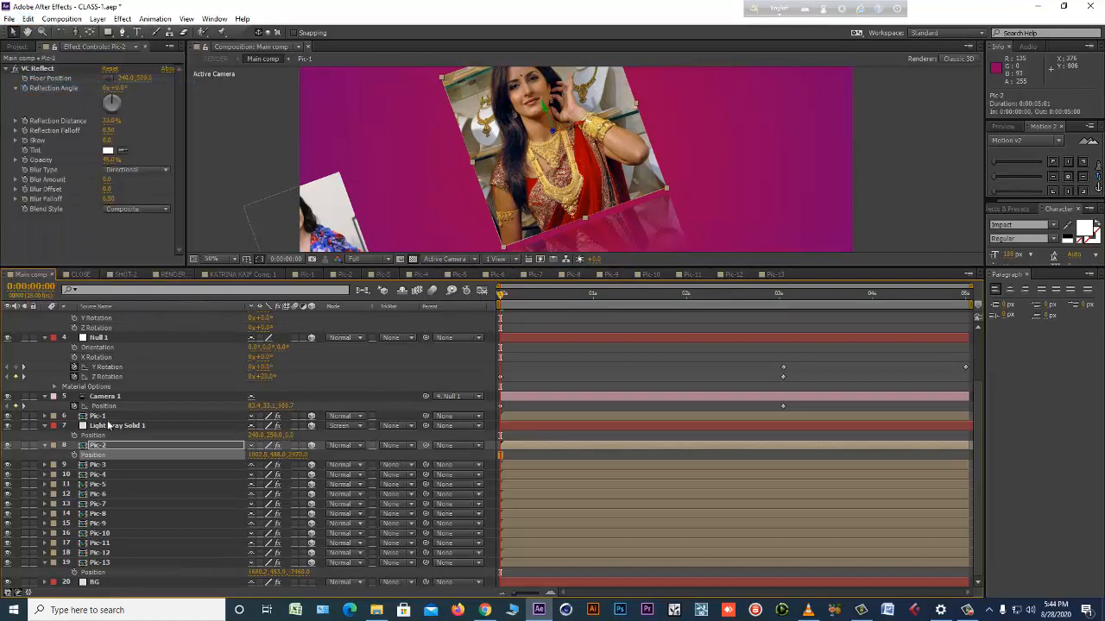
Paste Pic-2's position onto the remaining Light Gray Solid 1 layer and enlarge the composition view.
click(134, 422)
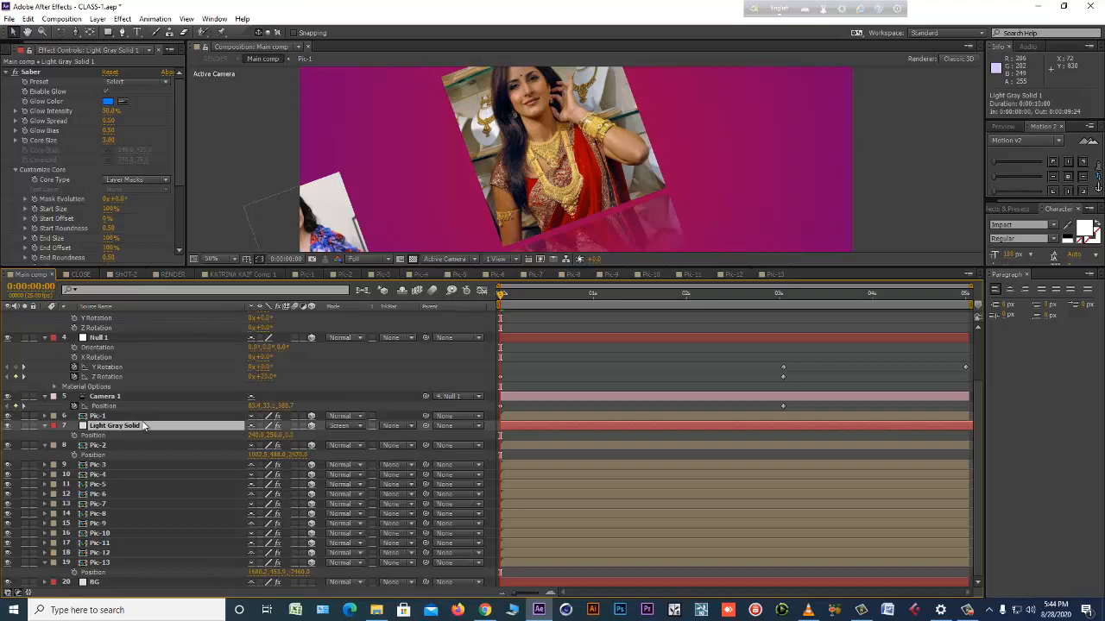
click(75, 436)
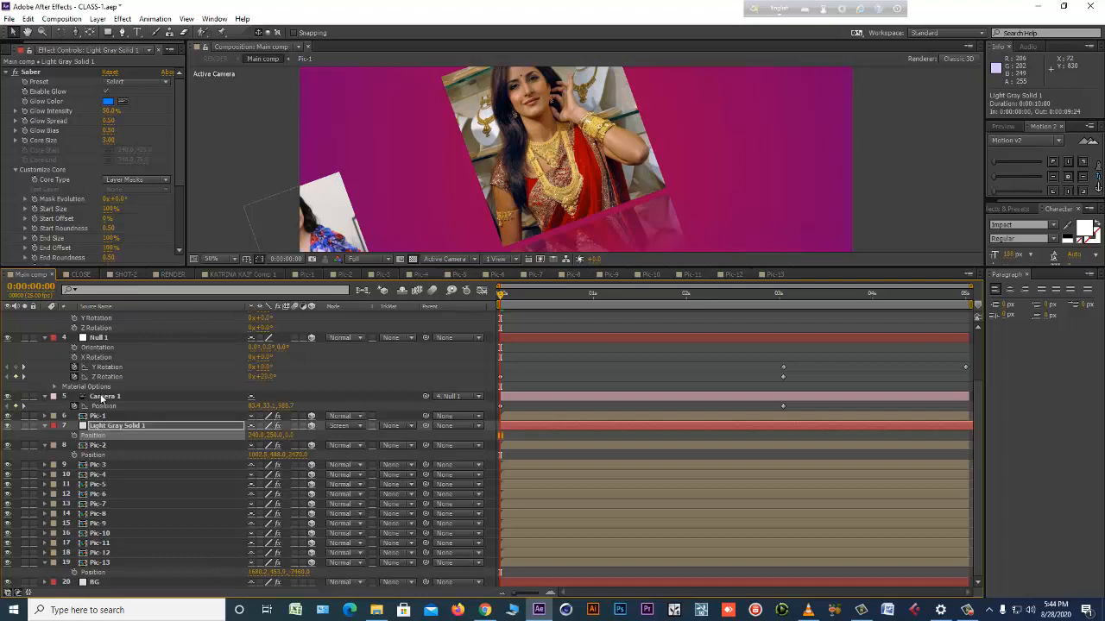
click(29, 18)
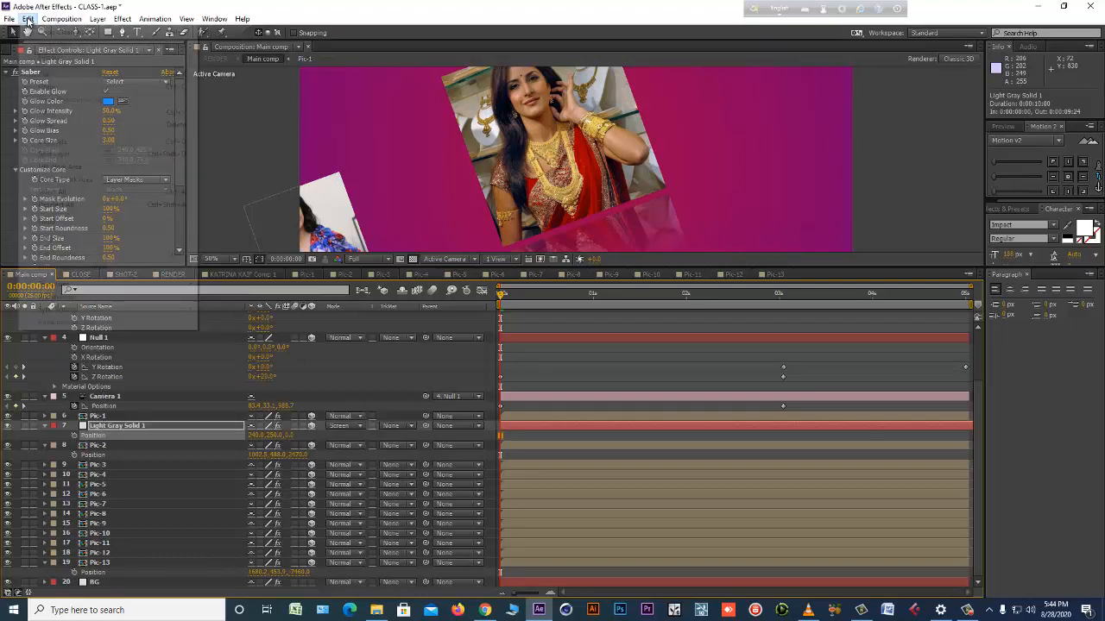
click(56, 112)
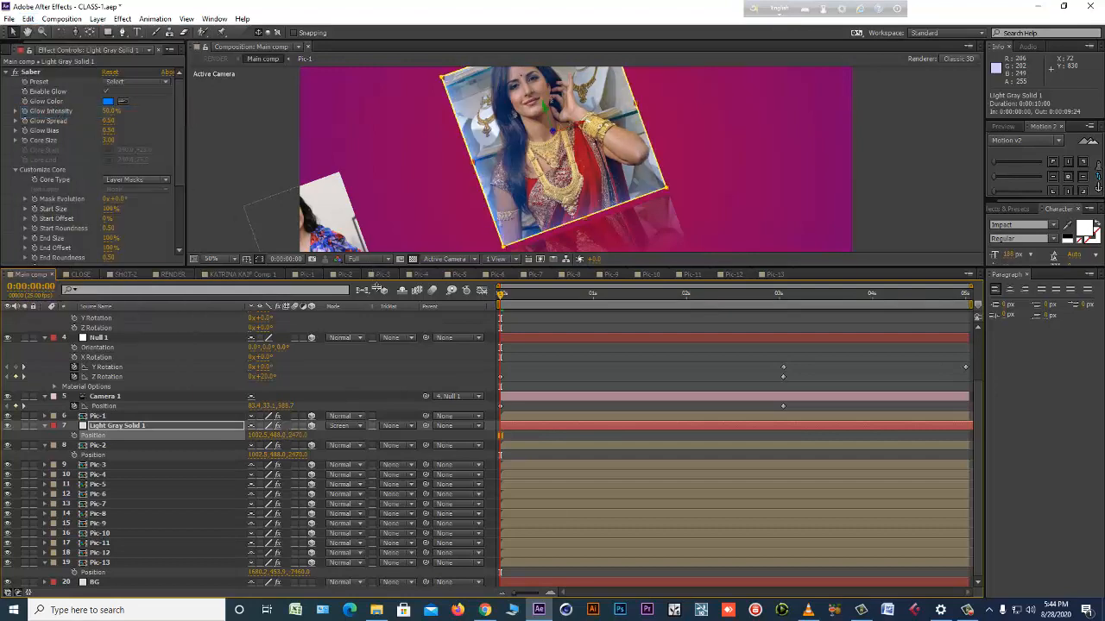
drag(377, 266, 376, 468)
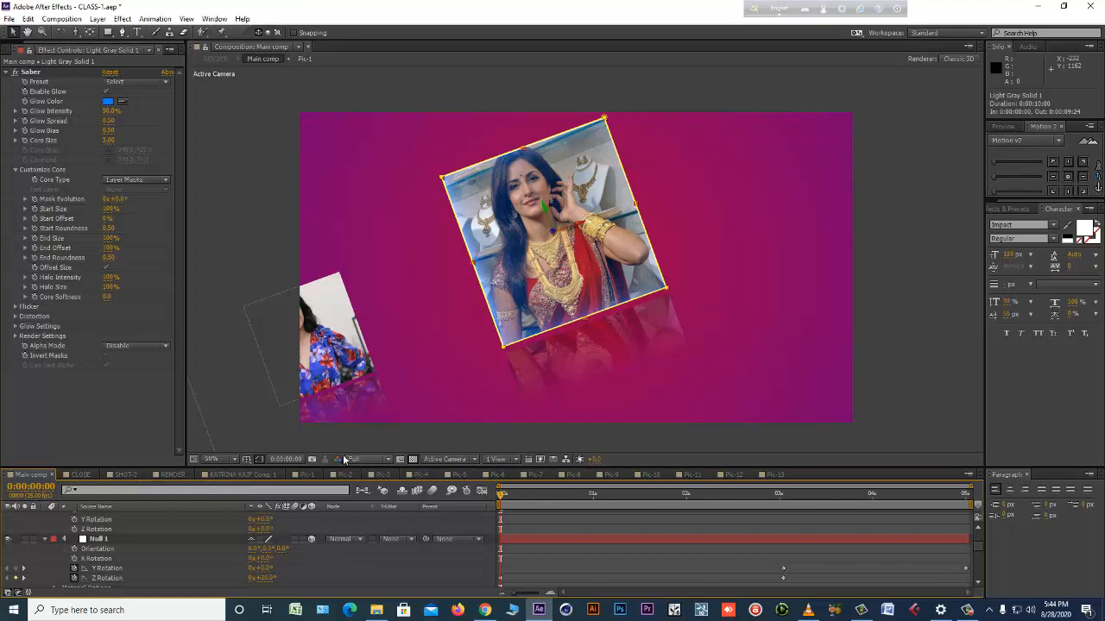
Increase Saber's glow intensity and glow spread, try the Mask Core alpha mode, and set Alpha Mode to Mask Glow.
drag(107, 111, 122, 111)
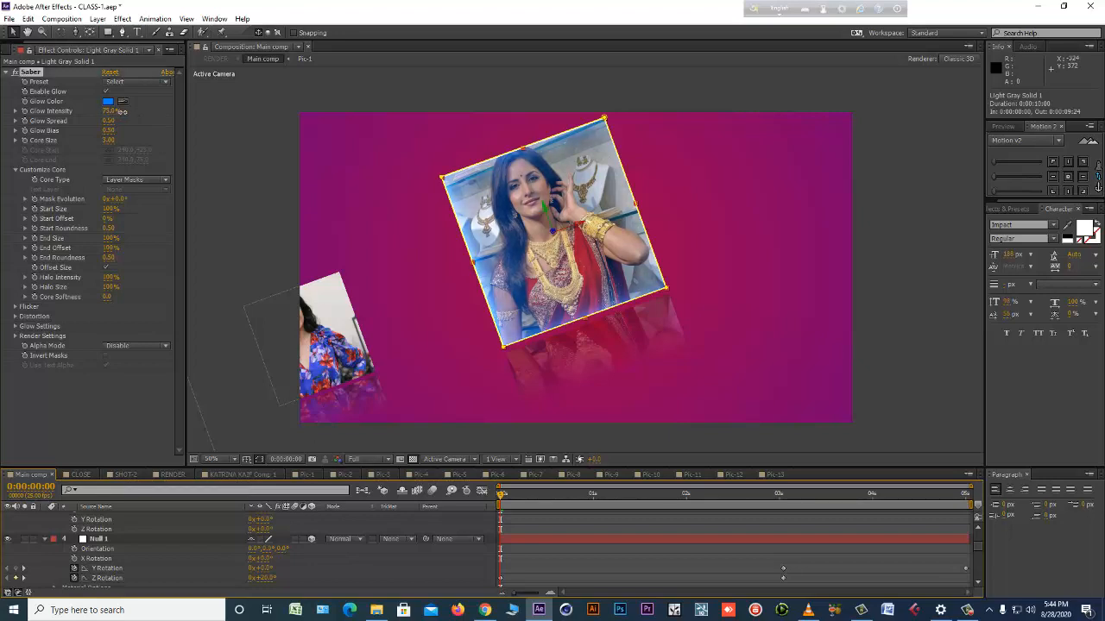
click(150, 345)
click(151, 371)
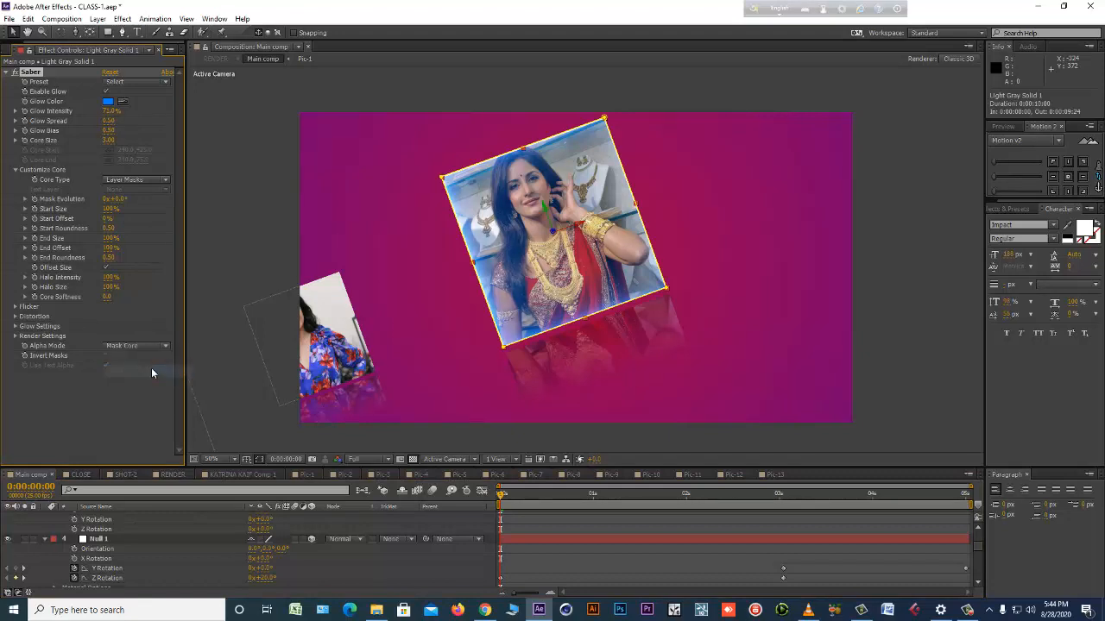
click(146, 345)
click(147, 380)
mouse_move(111, 111)
mouse_down()
mouse_move(121, 111)
mouse_move(113, 126)
mouse_up()
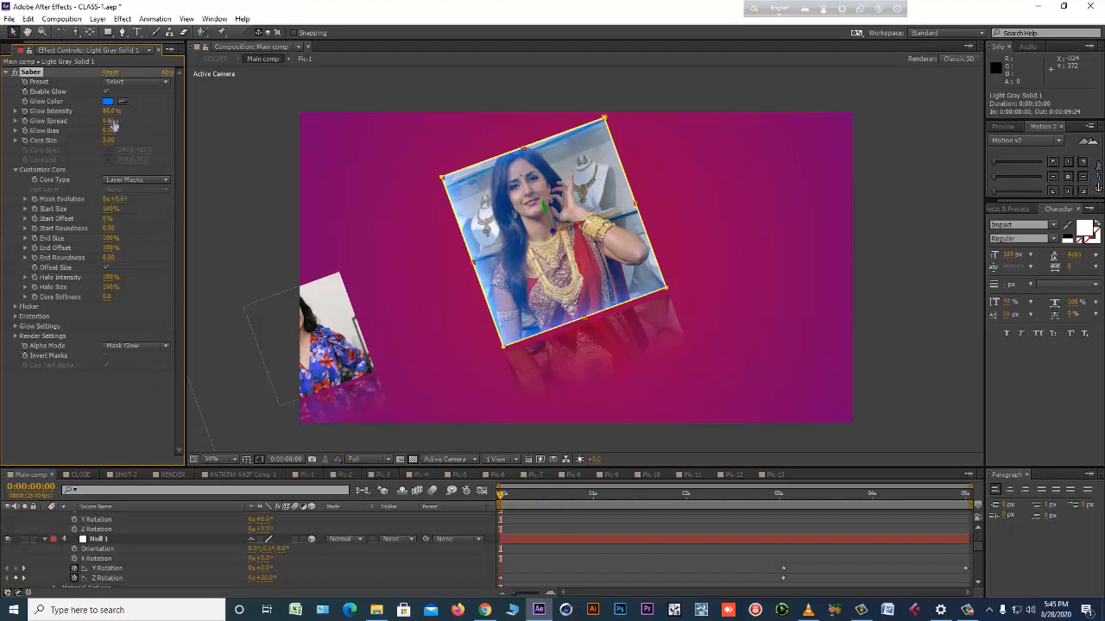
Try the Fire, Heat, Core and Cellular Saber presets on the frame, and apply the Default preset.
click(143, 81)
click(155, 118)
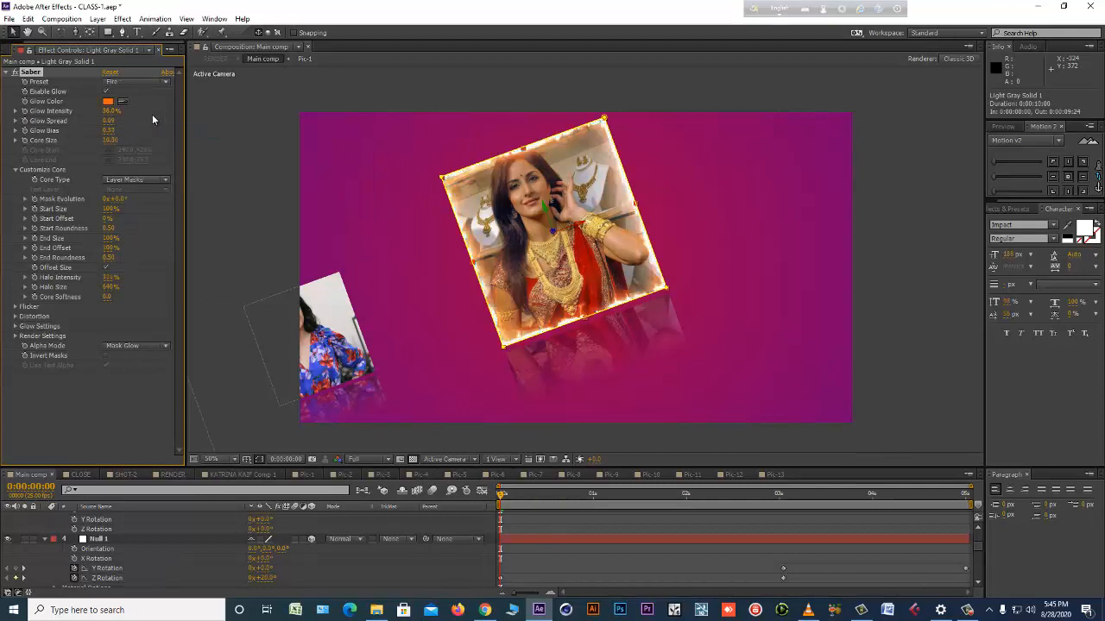
click(143, 82)
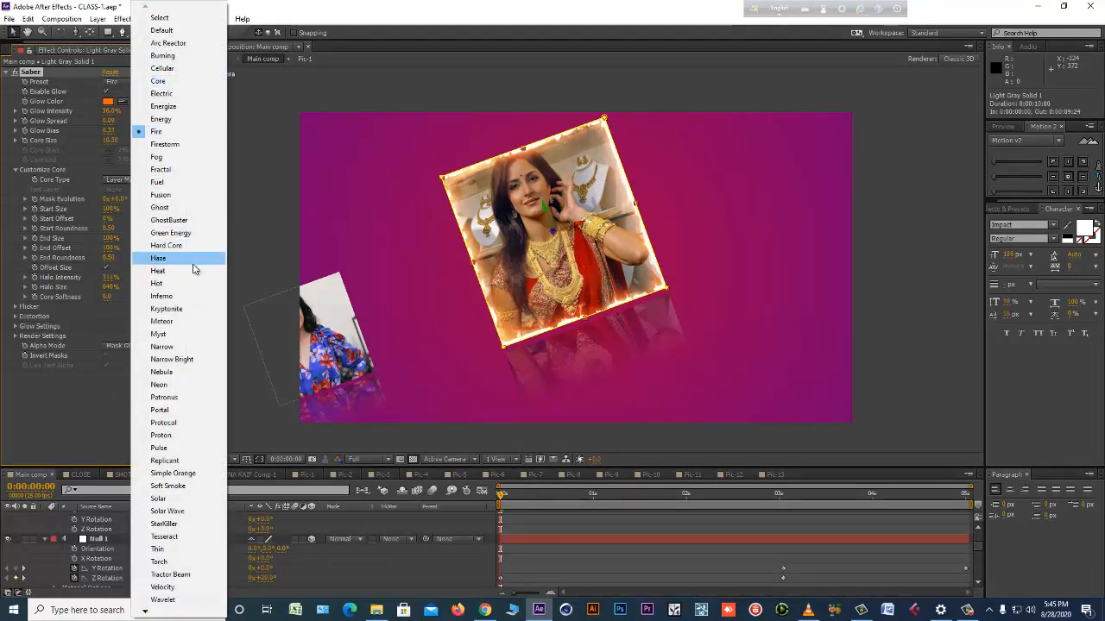
click(173, 263)
click(152, 82)
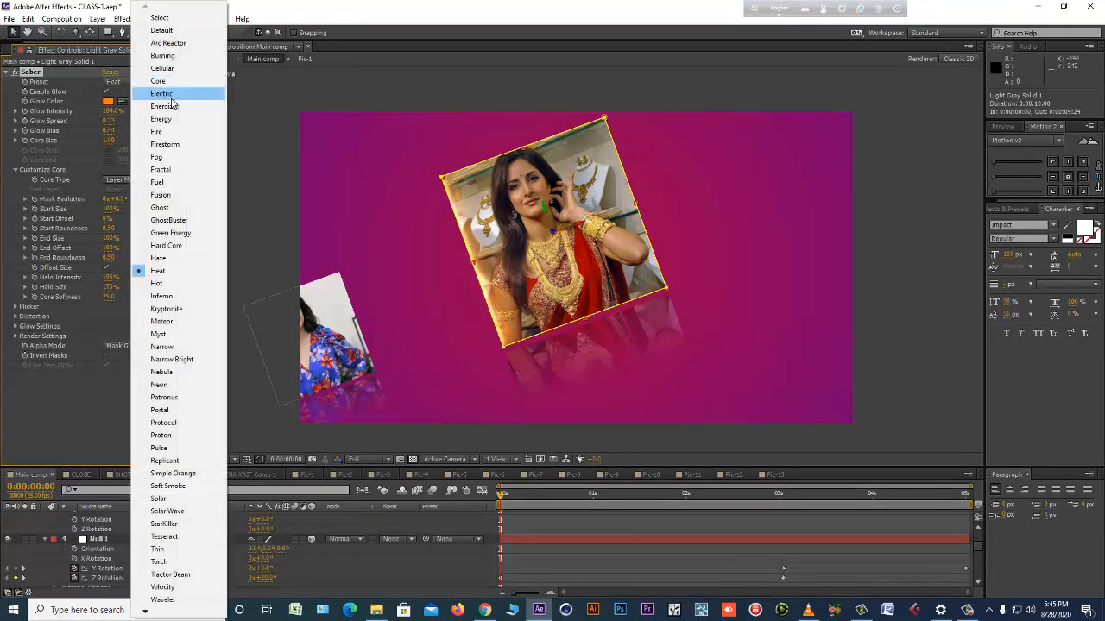
click(182, 81)
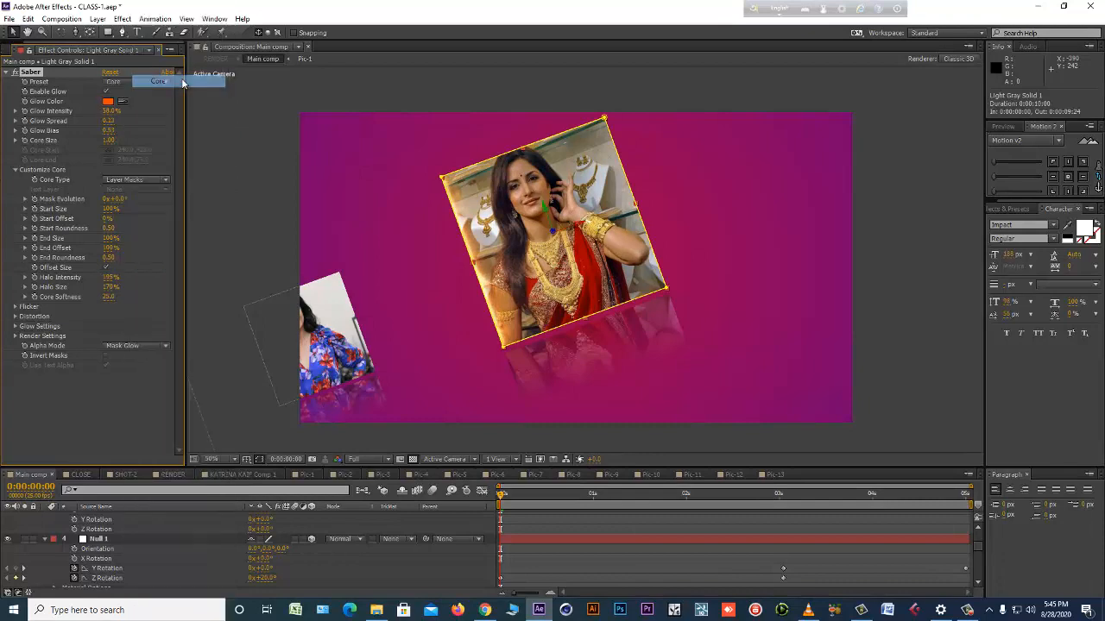
click(162, 68)
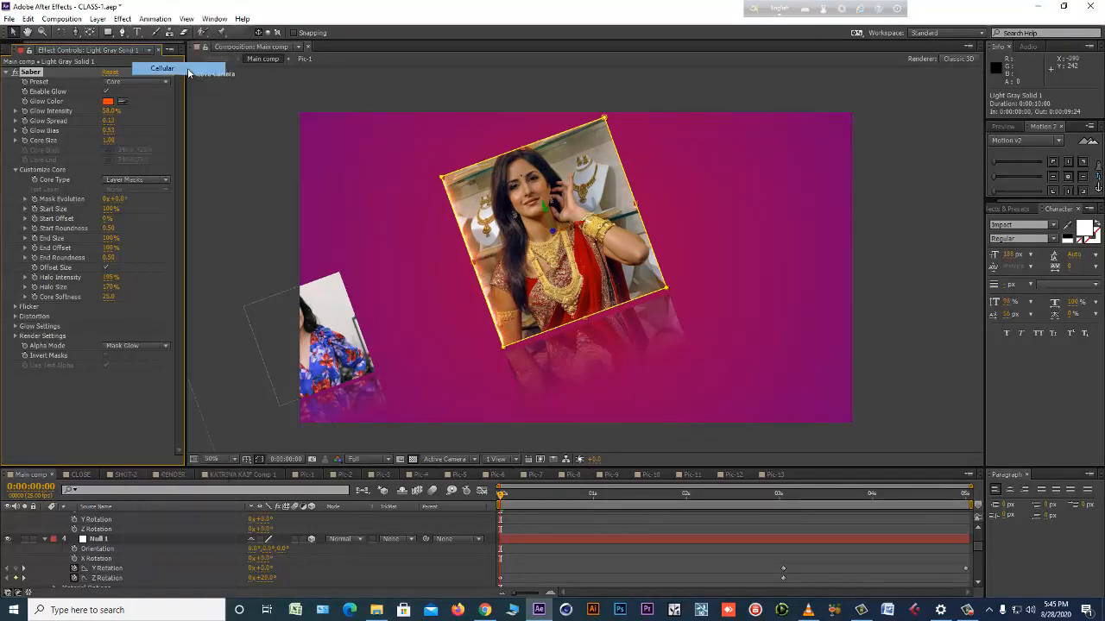
click(160, 82)
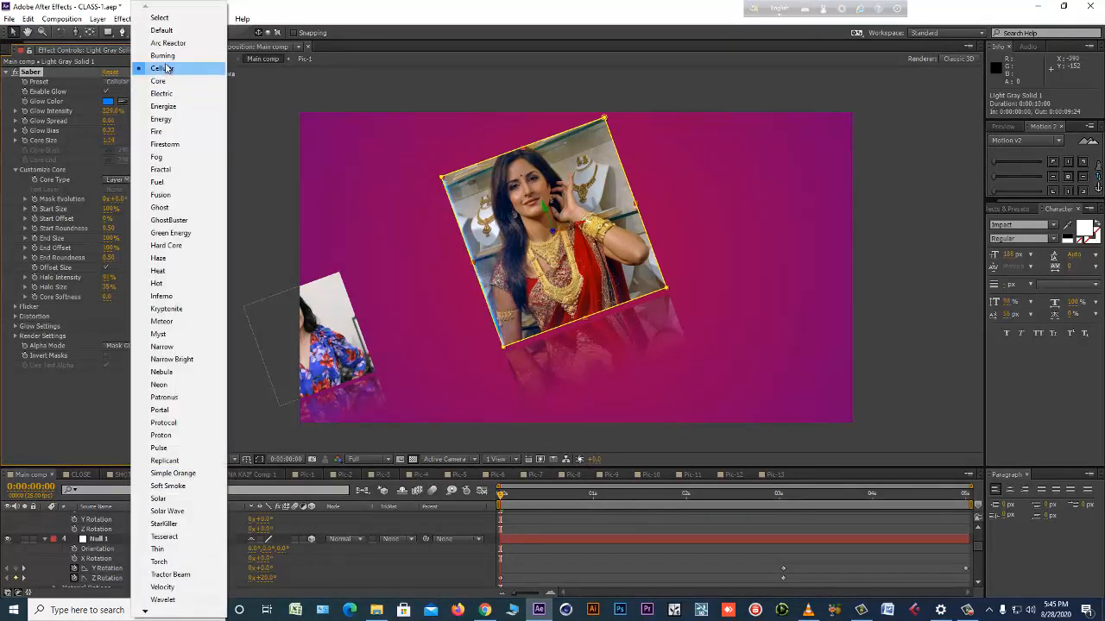
click(160, 29)
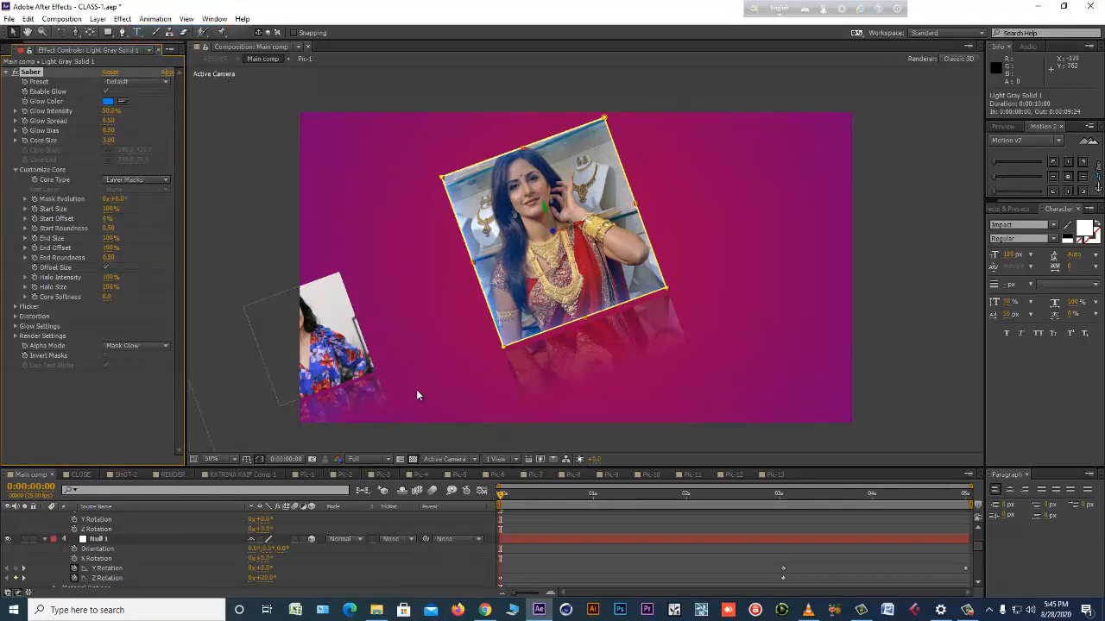
Enable keyframing of Saber's End Size at the start of the timeline, try 200%, and set it to 0%.
drag(527, 496, 473, 491)
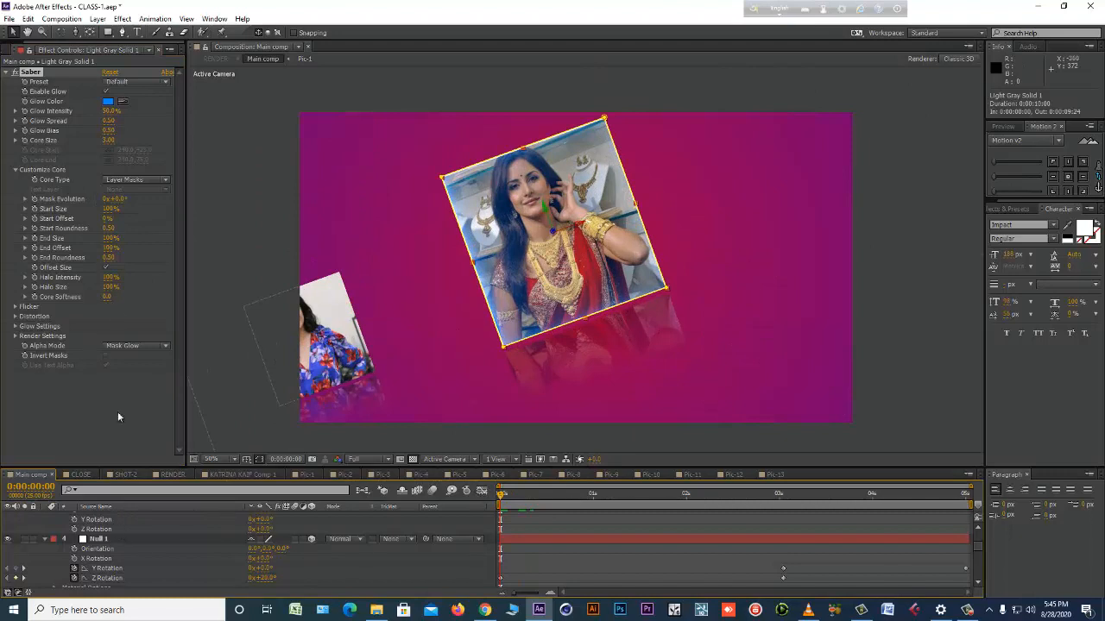
click(35, 238)
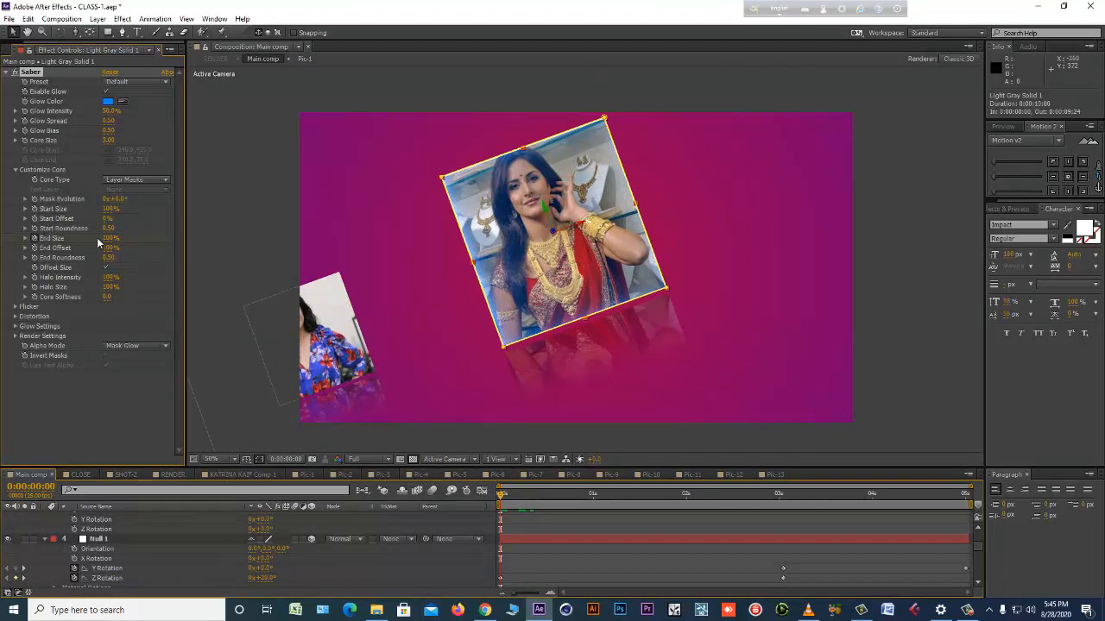
drag(87, 242, 123, 266)
click(260, 459)
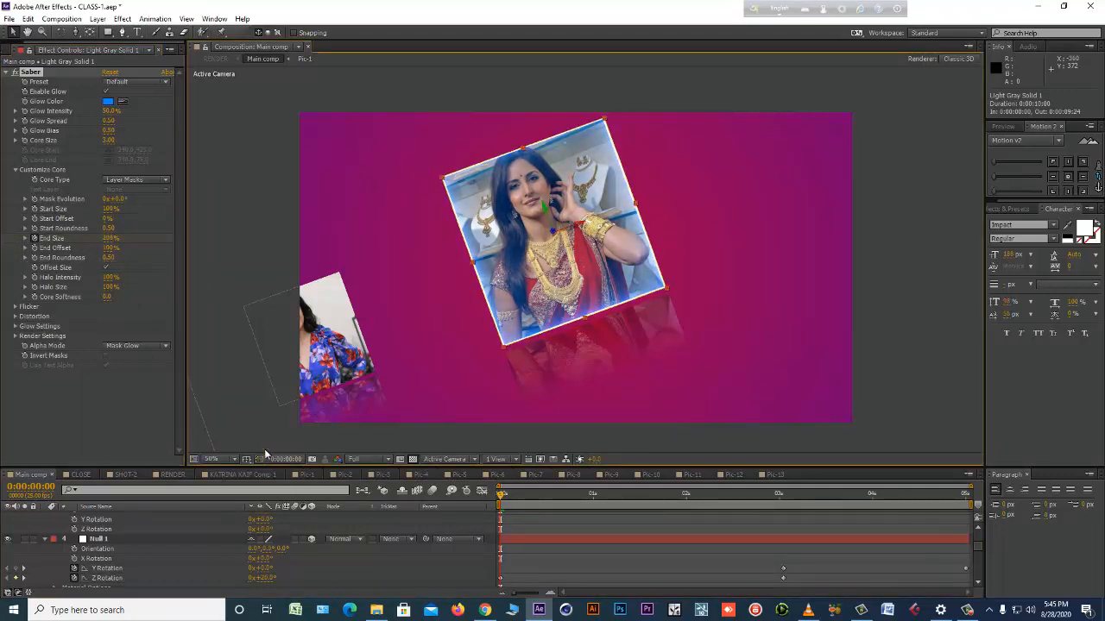
scroll(475, 271, up, 1)
drag(472, 271, 516, 308)
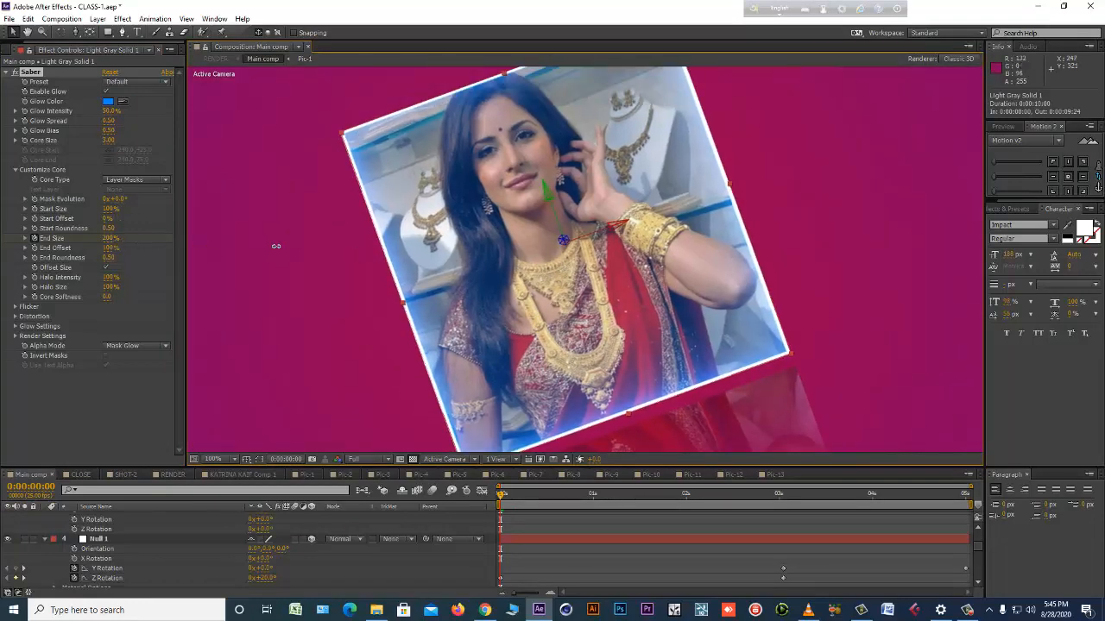
drag(276, 246, 2, 272)
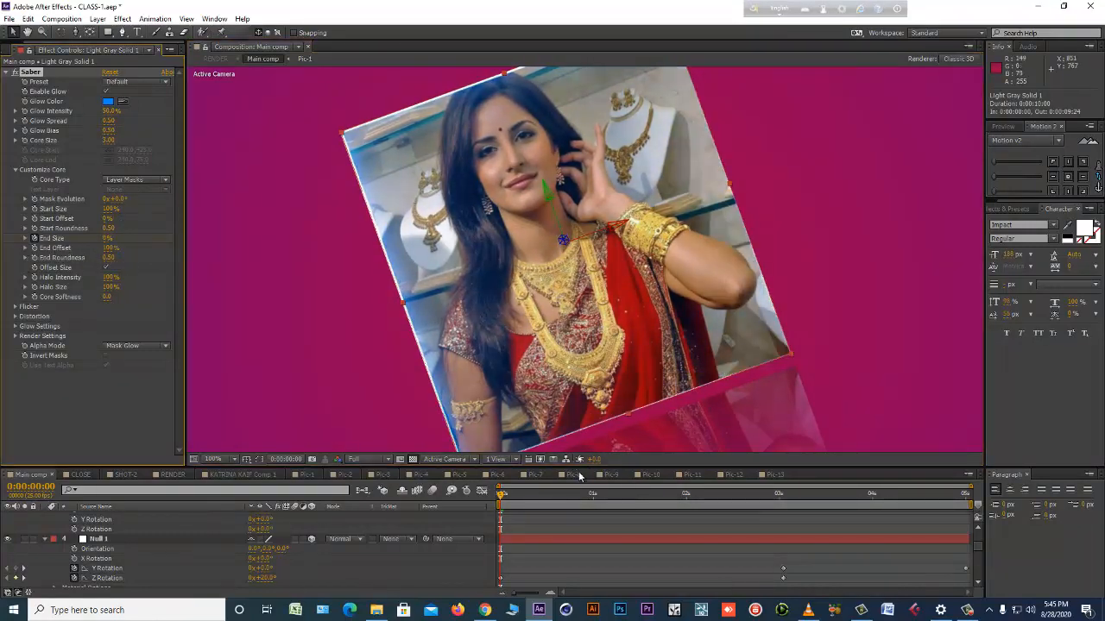
Keyframe Saber's End Size to 100% at the 1-second mark and return to the first frame.
click(593, 492)
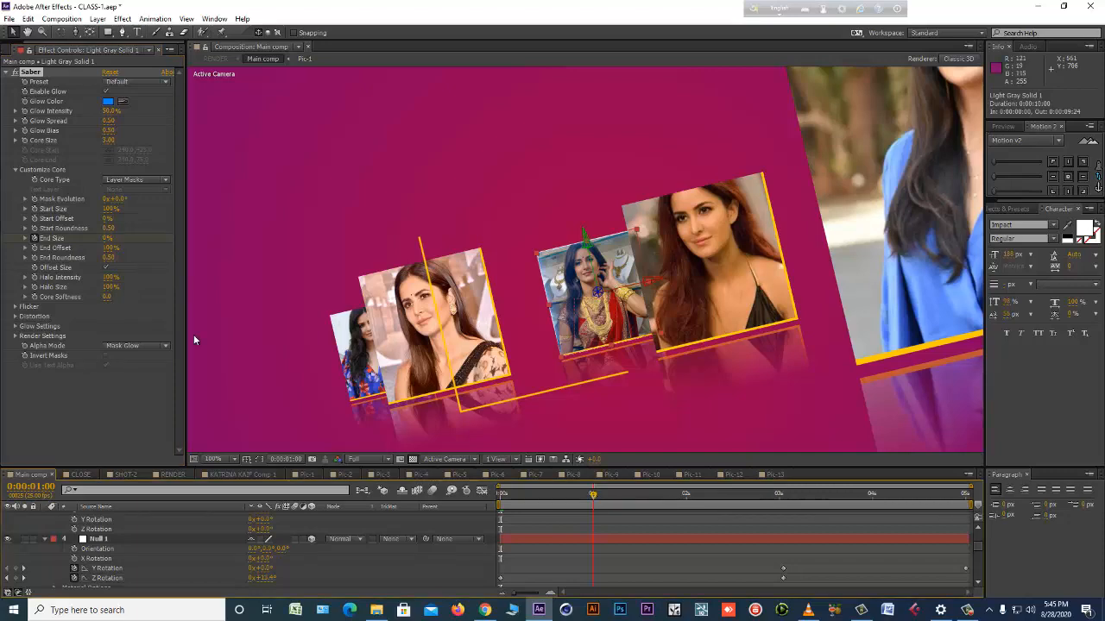
click(106, 238)
text(100)
key(Return)
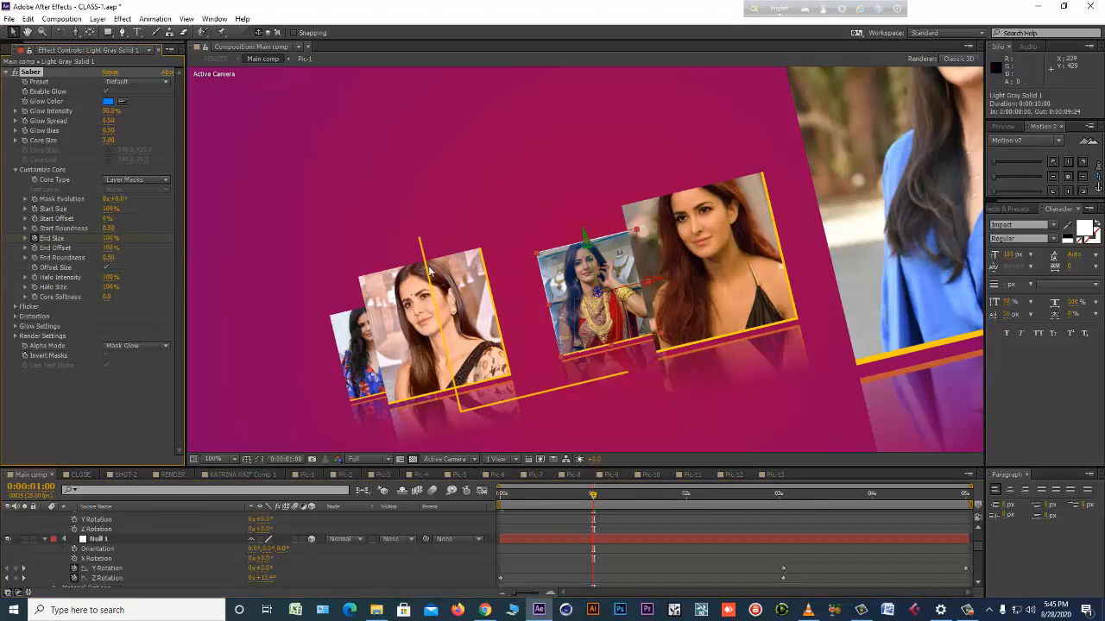
drag(571, 494, 451, 501)
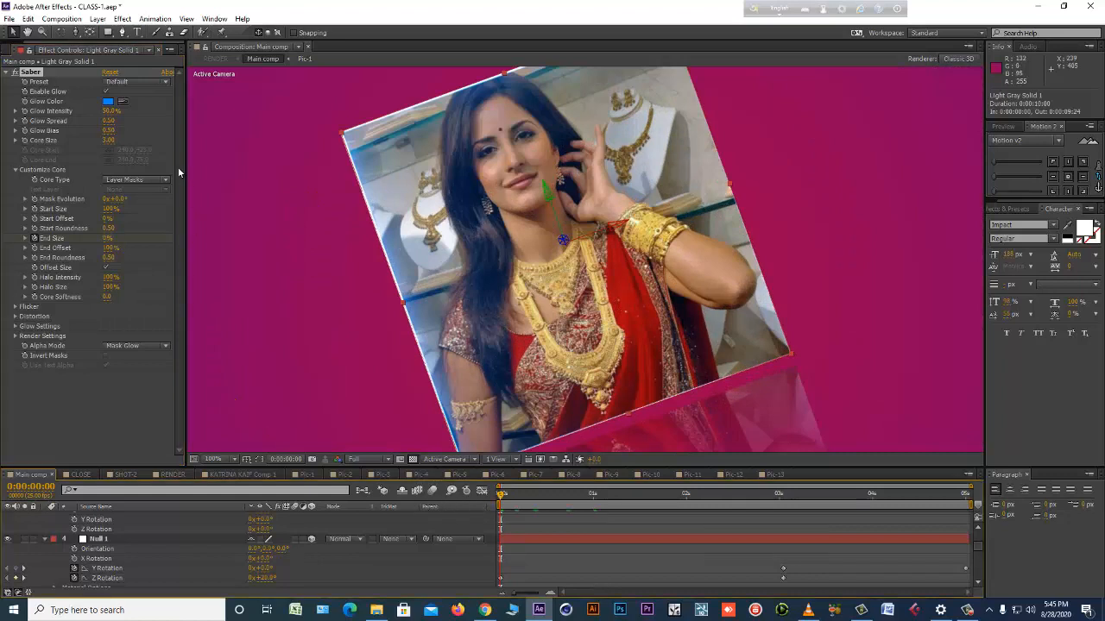
Raise Saber's glow intensity to 67%, glow spread to 0.82 and core size to 6.10, and enable Invert Masks.
drag(110, 140, 121, 111)
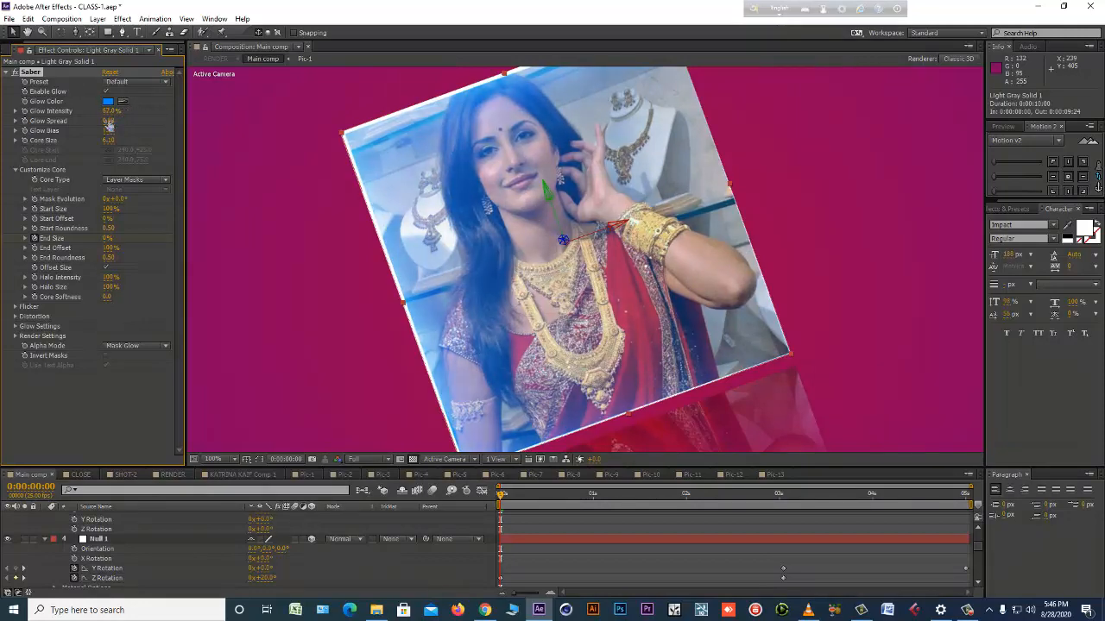
click(106, 355)
Try Saber's Mask Core, Enable Masks and Mask Glow alpha modes on the frame, and set Alpha Mode to Disable.
click(152, 346)
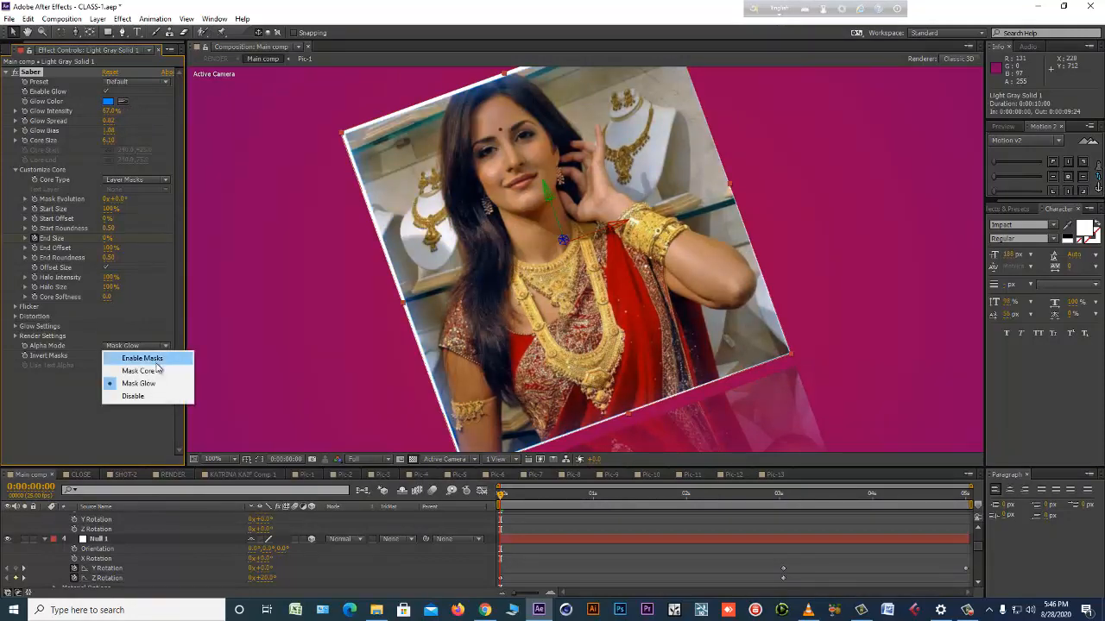
click(138, 368)
click(159, 347)
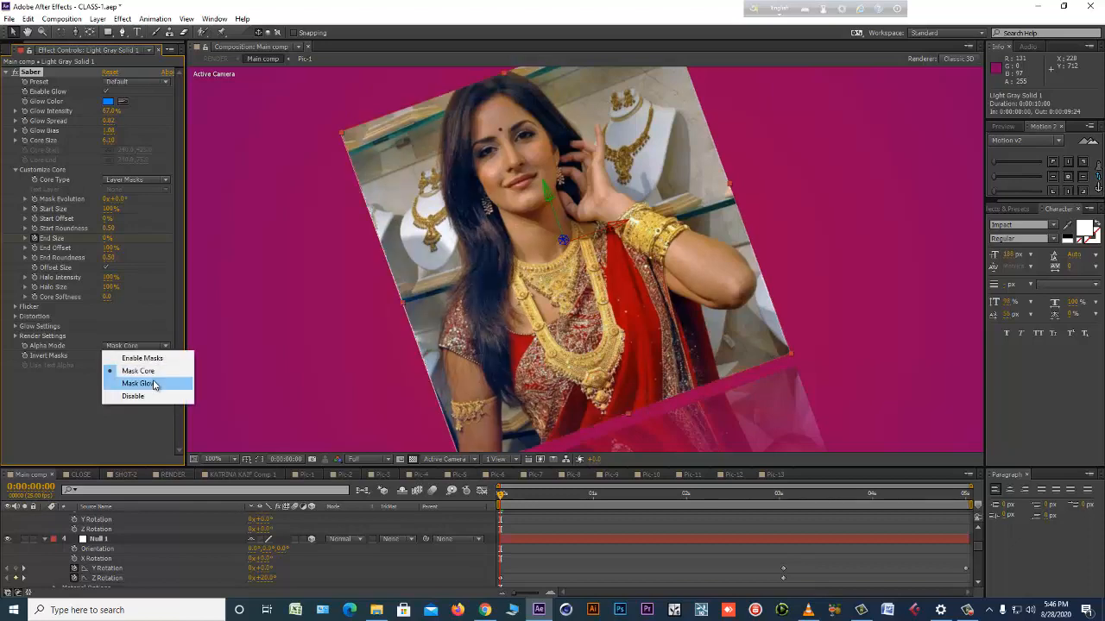
click(151, 395)
click(159, 348)
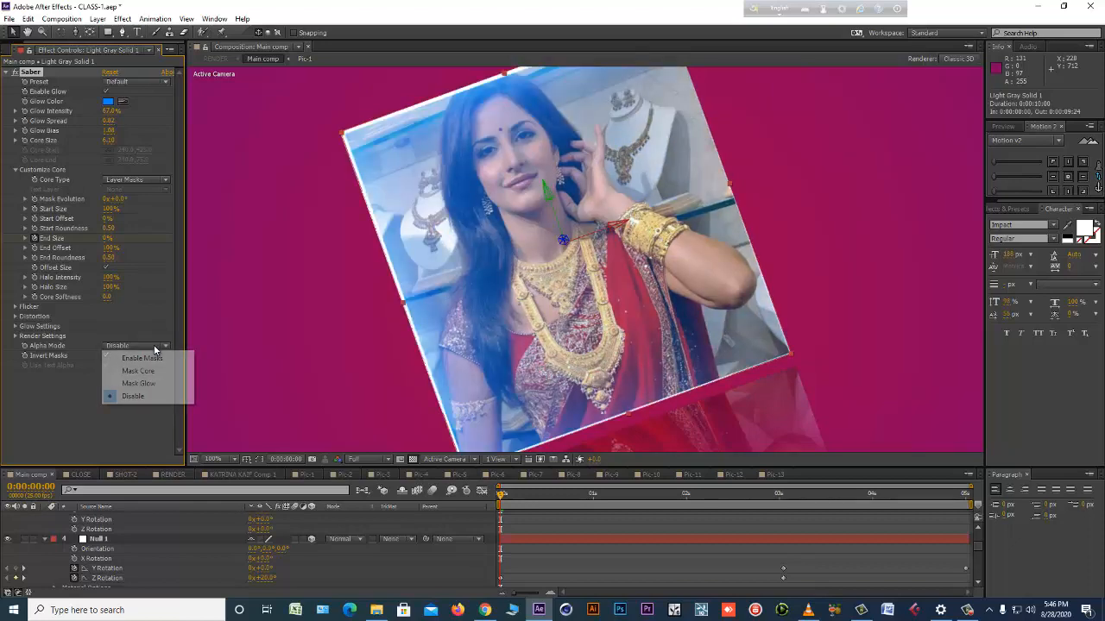
click(154, 358)
click(156, 348)
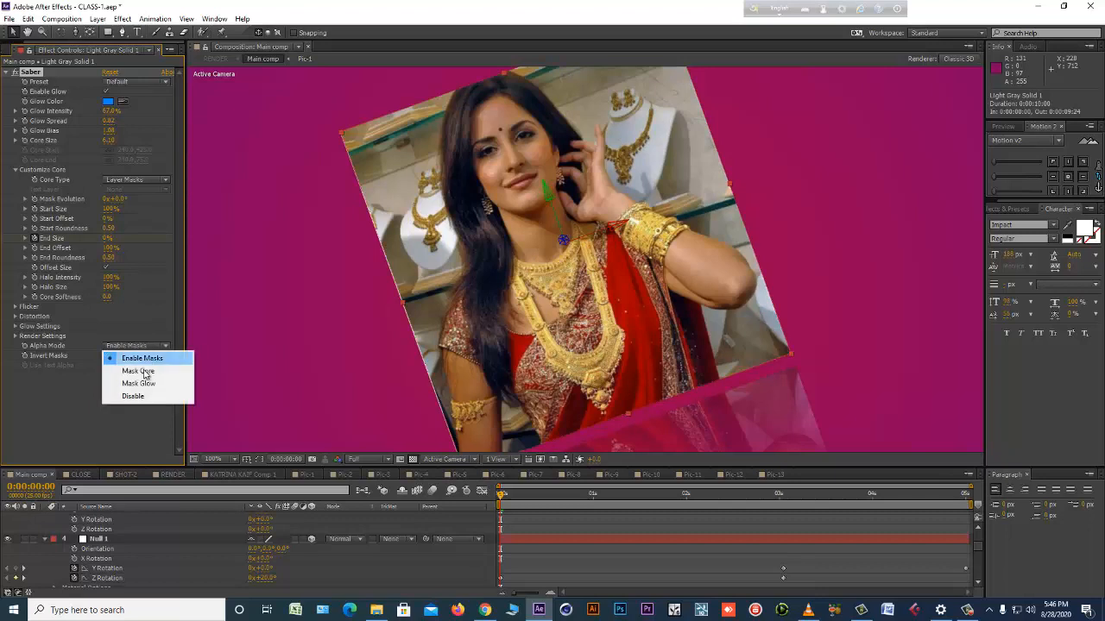
click(140, 371)
click(150, 348)
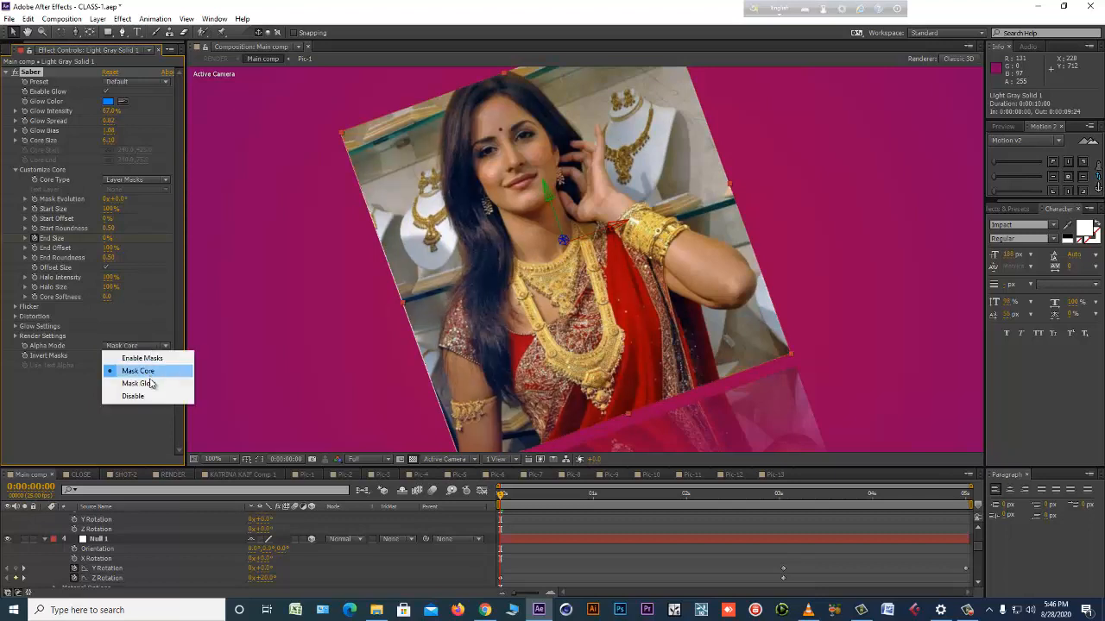
click(151, 382)
click(148, 348)
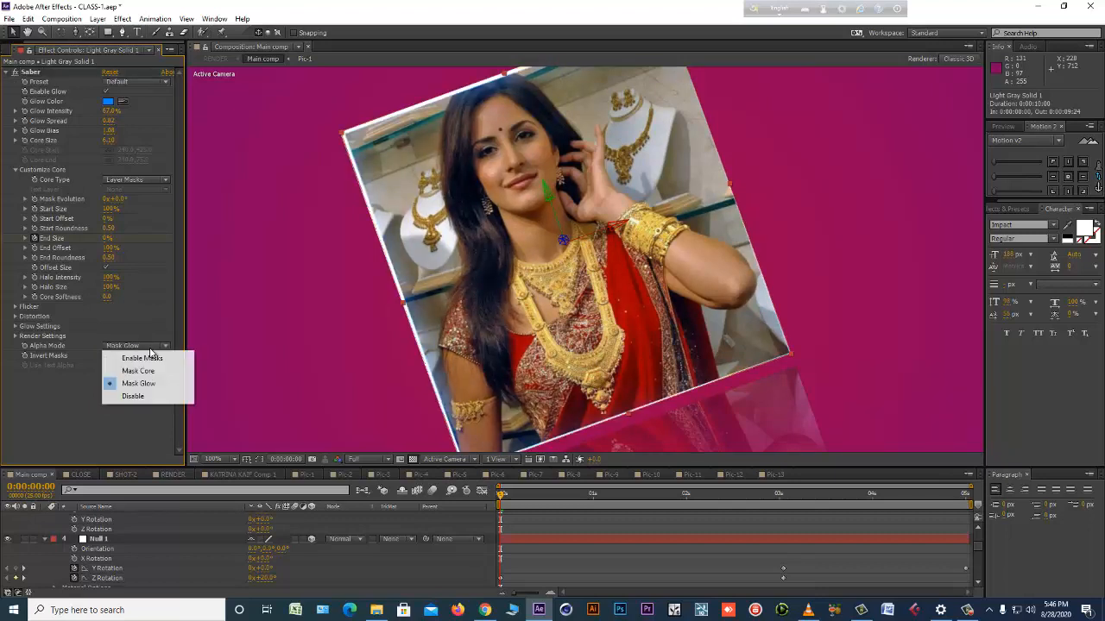
click(147, 395)
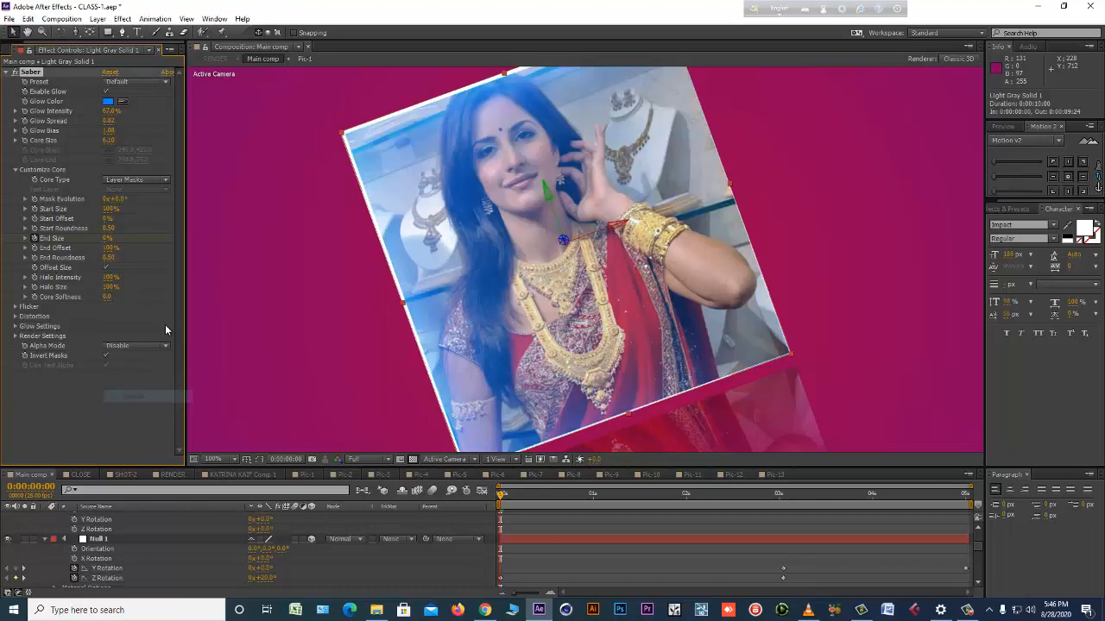
Keep Saber's Core Type at Layer Masks, try the Core preset, and apply the Neon preset with its pink glow color FF006C.
click(152, 179)
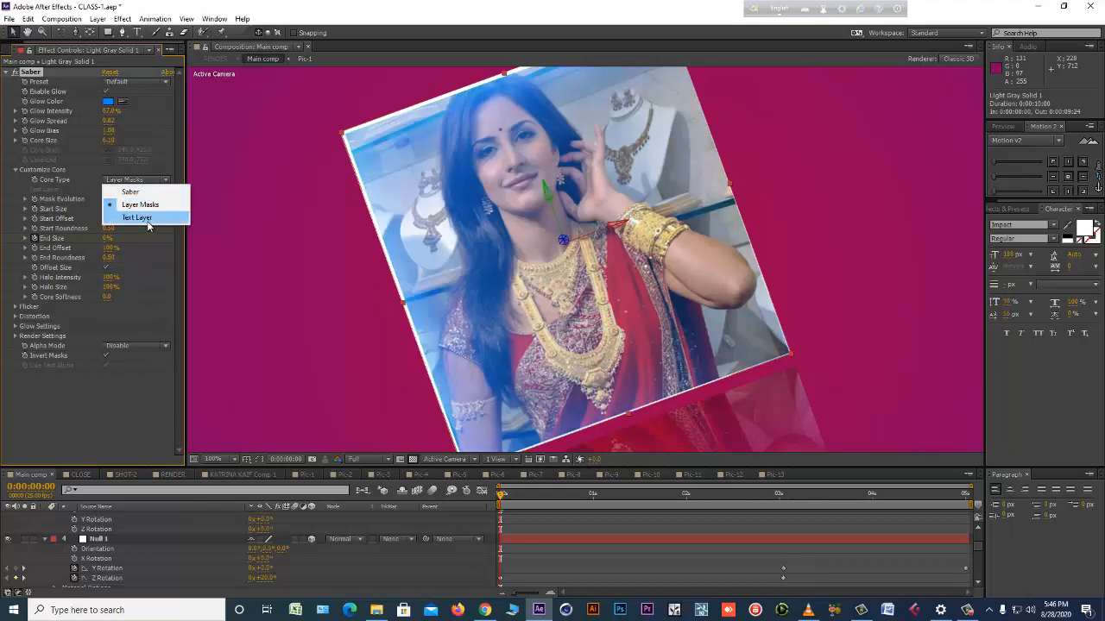
click(155, 203)
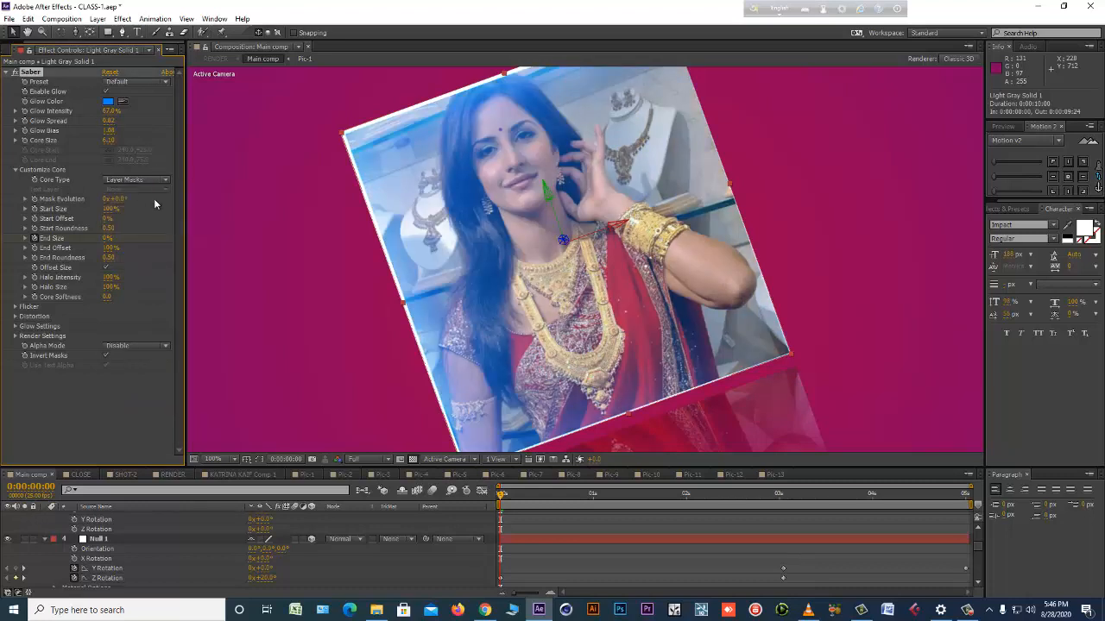
click(136, 83)
click(158, 81)
click(156, 85)
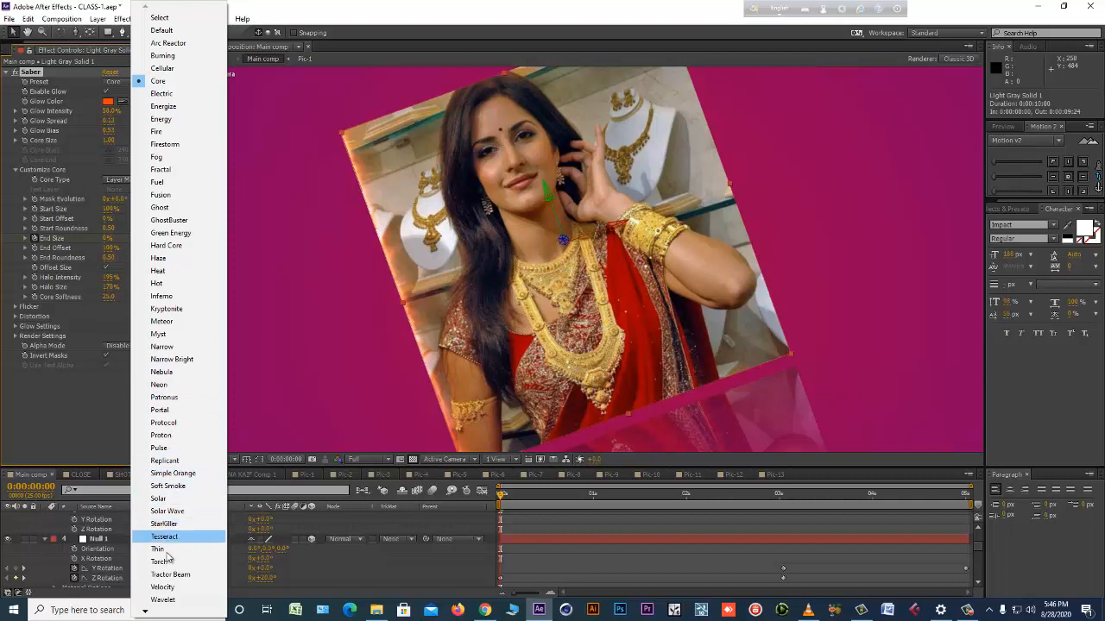
click(162, 384)
click(108, 102)
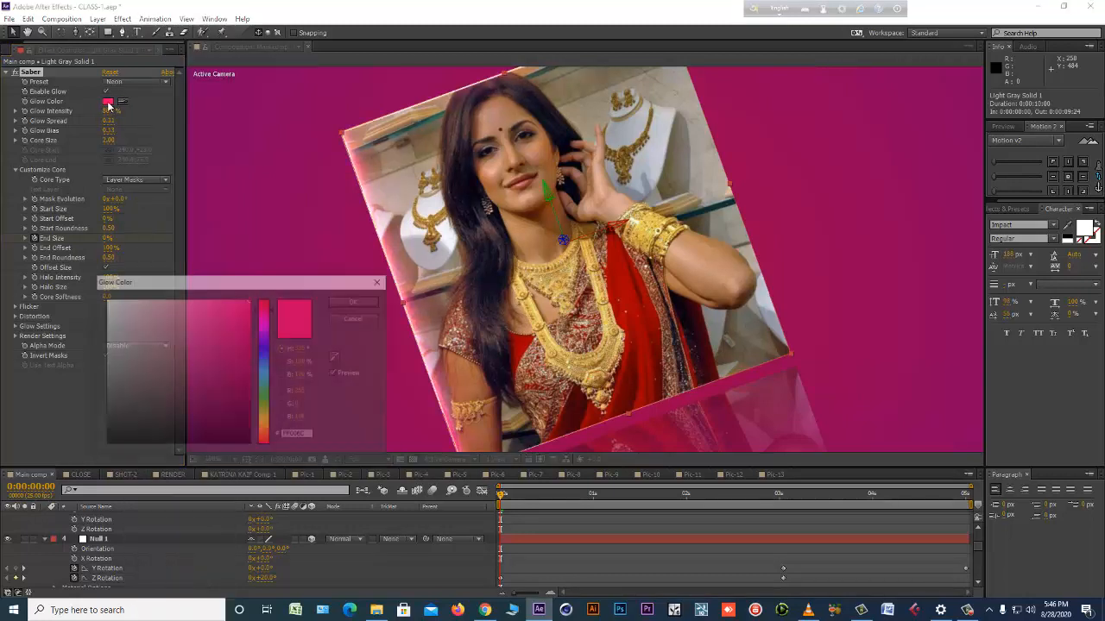
click(350, 302)
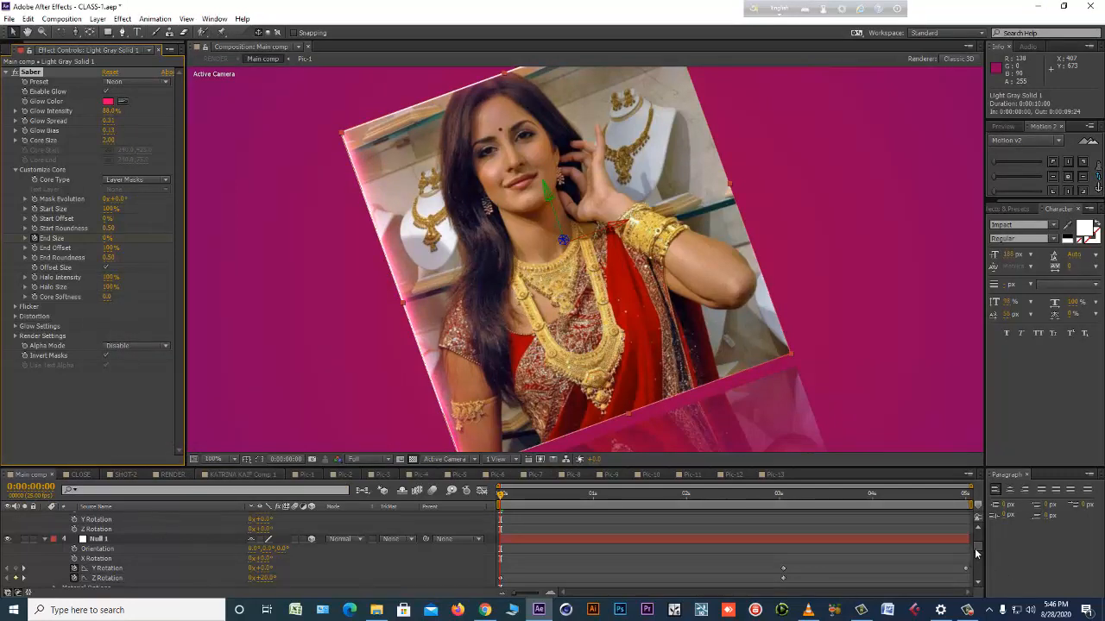
Try the Normal and Add blending modes on the Light Gray Solid 1 layer and set it back to Screen.
drag(975, 550, 977, 525)
scroll(103, 538, down, 2)
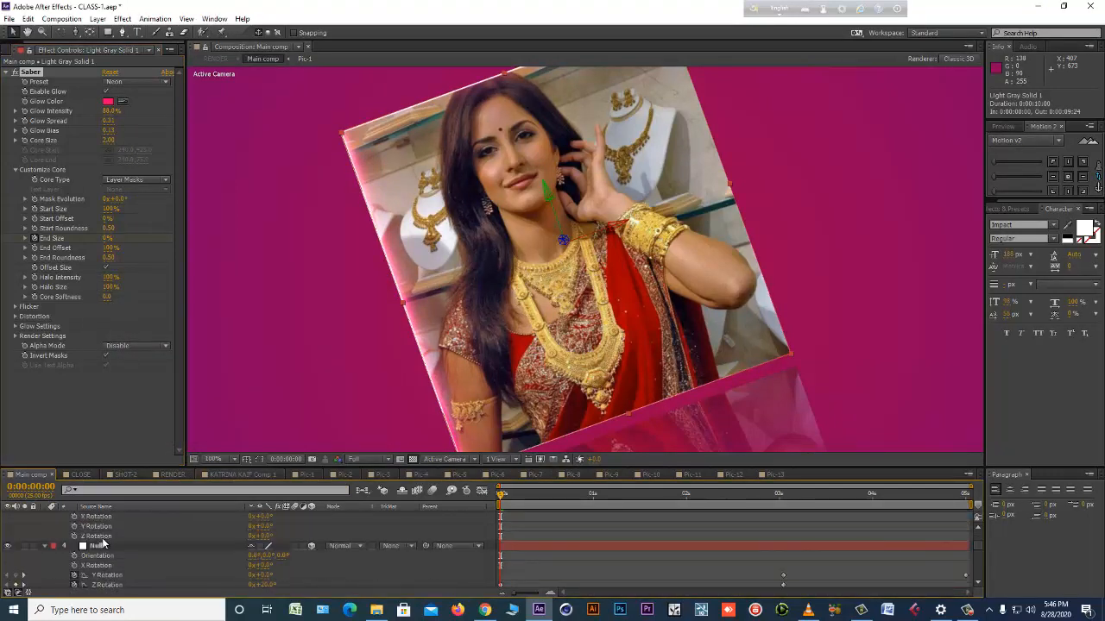
scroll(121, 547, down, 3)
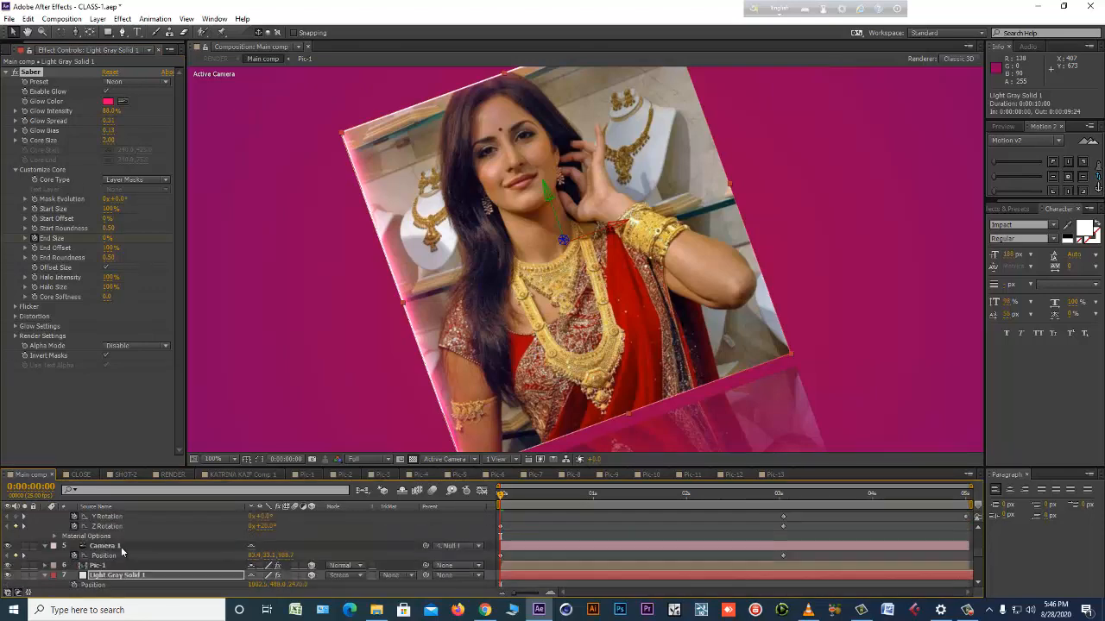
click(339, 576)
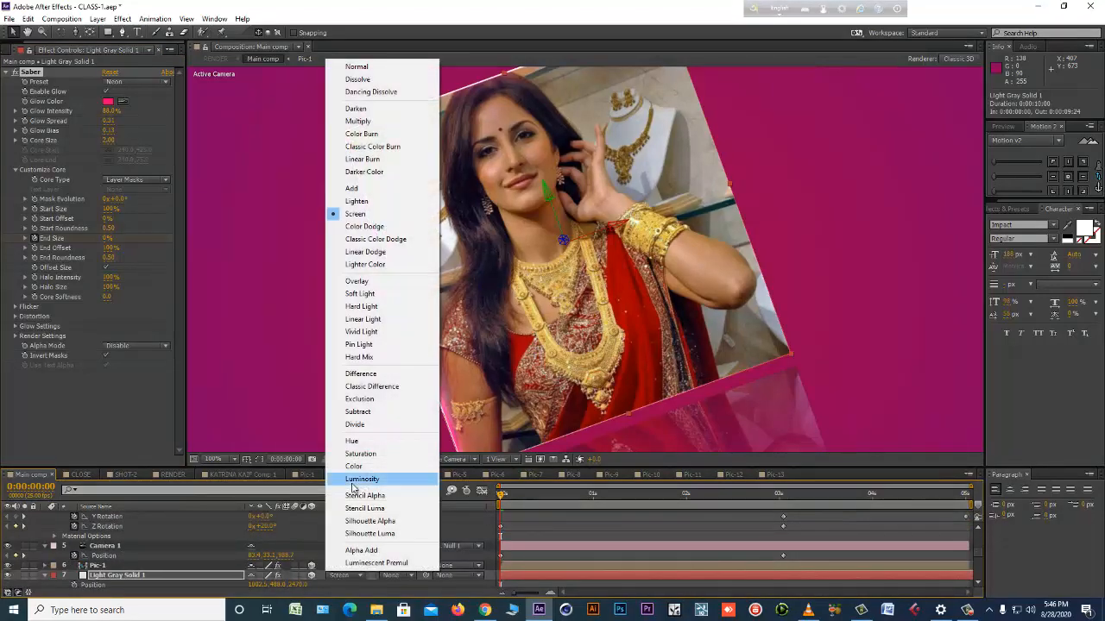
click(357, 67)
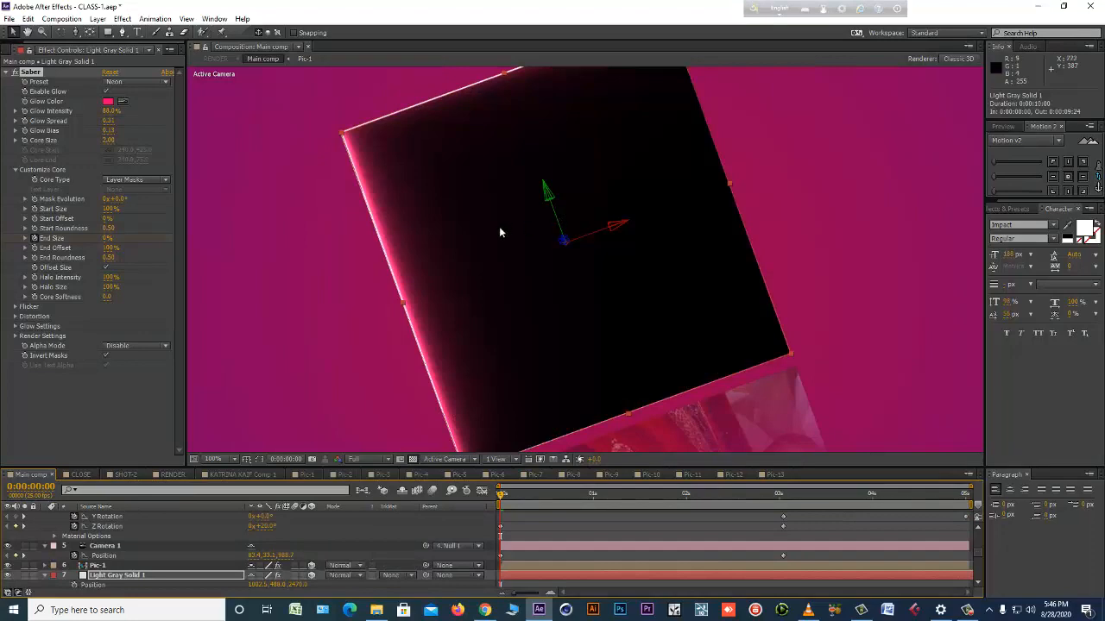
drag(592, 499, 503, 499)
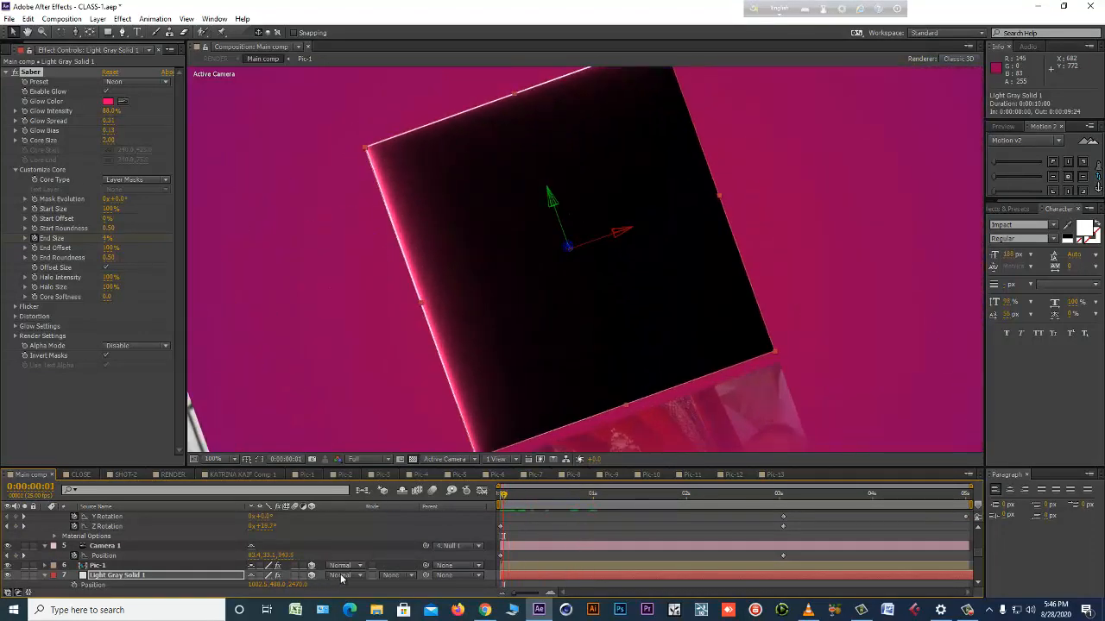
click(341, 576)
click(354, 188)
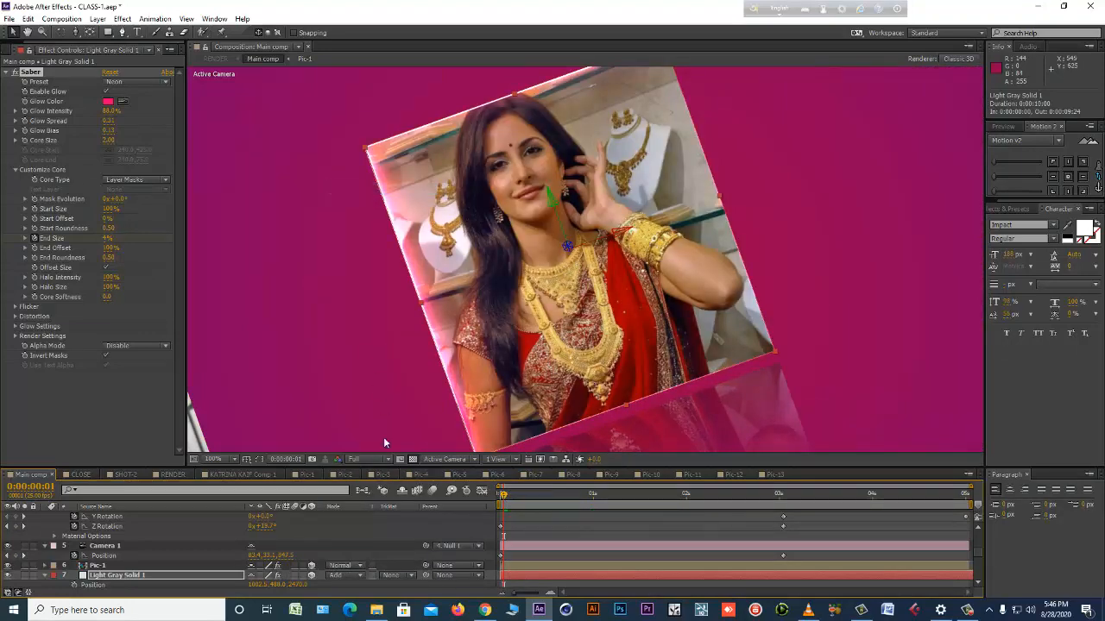
click(360, 576)
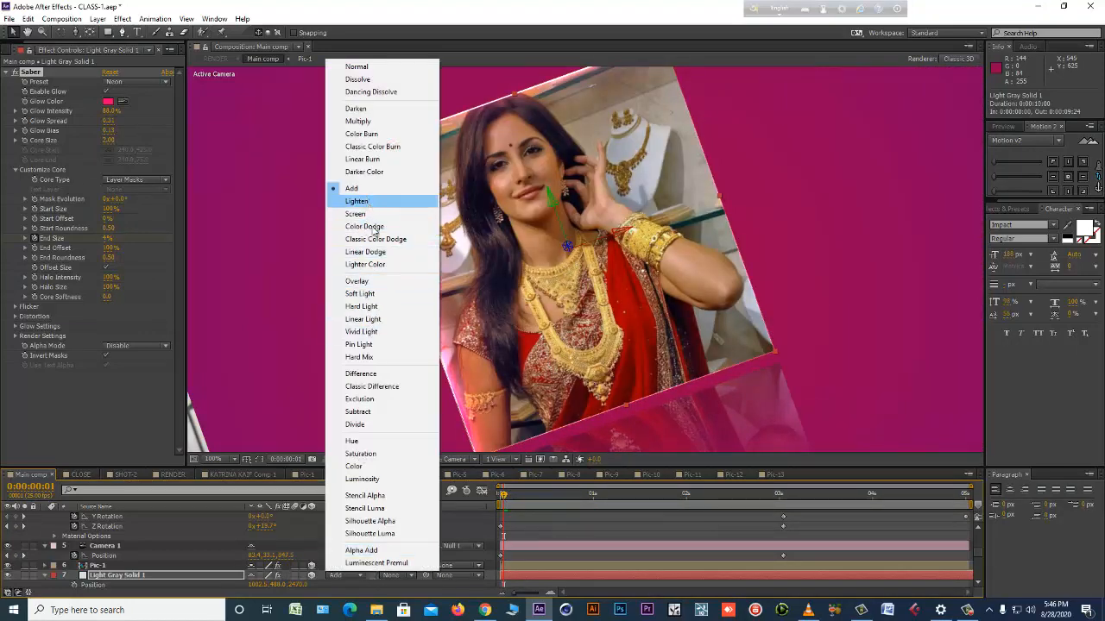
click(356, 214)
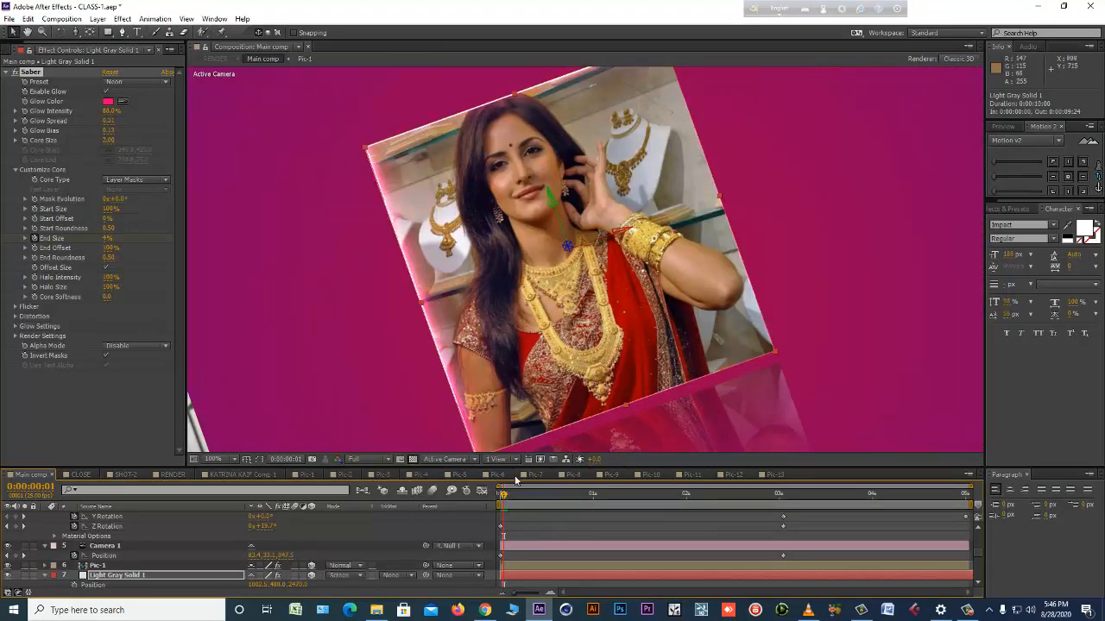
Preview the Saber frame animation in Main comp by scrubbing the timeline and playing a RAM preview.
drag(520, 499, 684, 499)
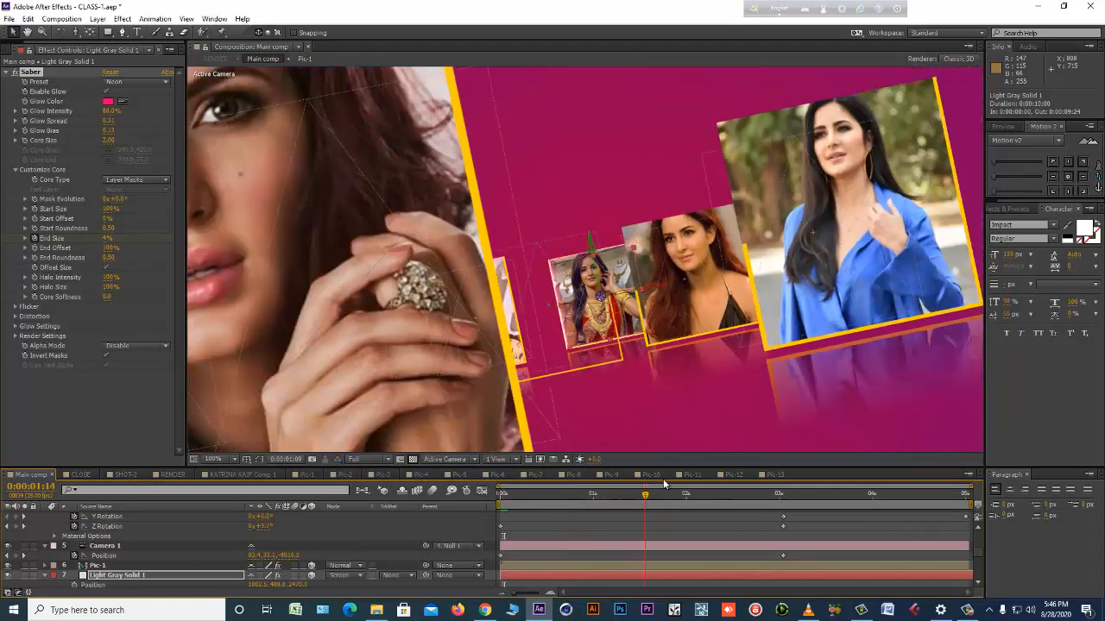
click(723, 498)
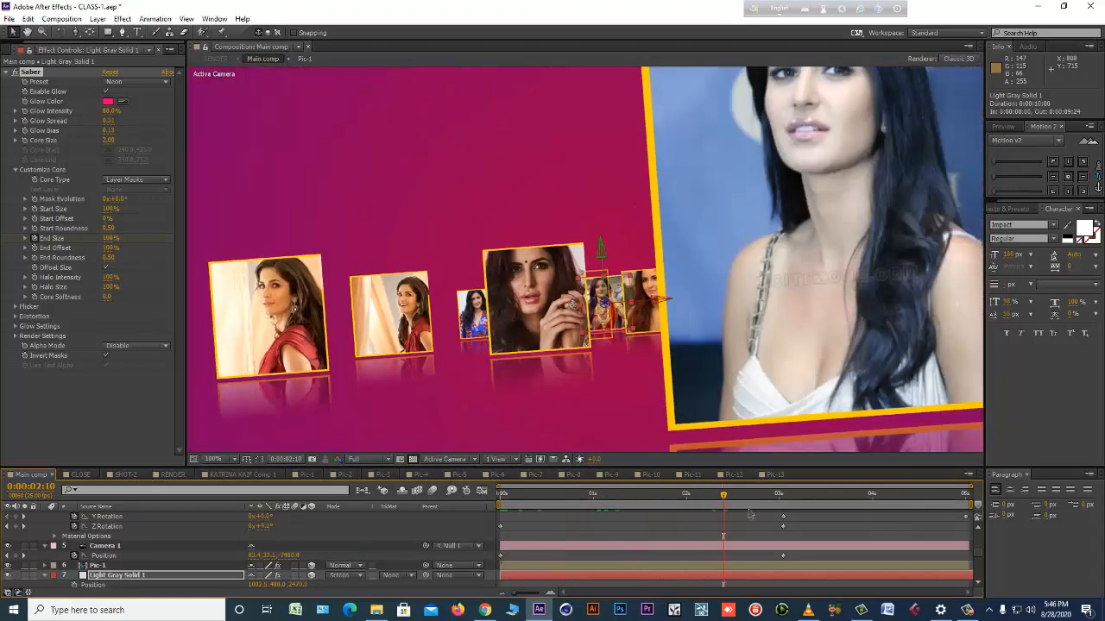
key(KP_0)
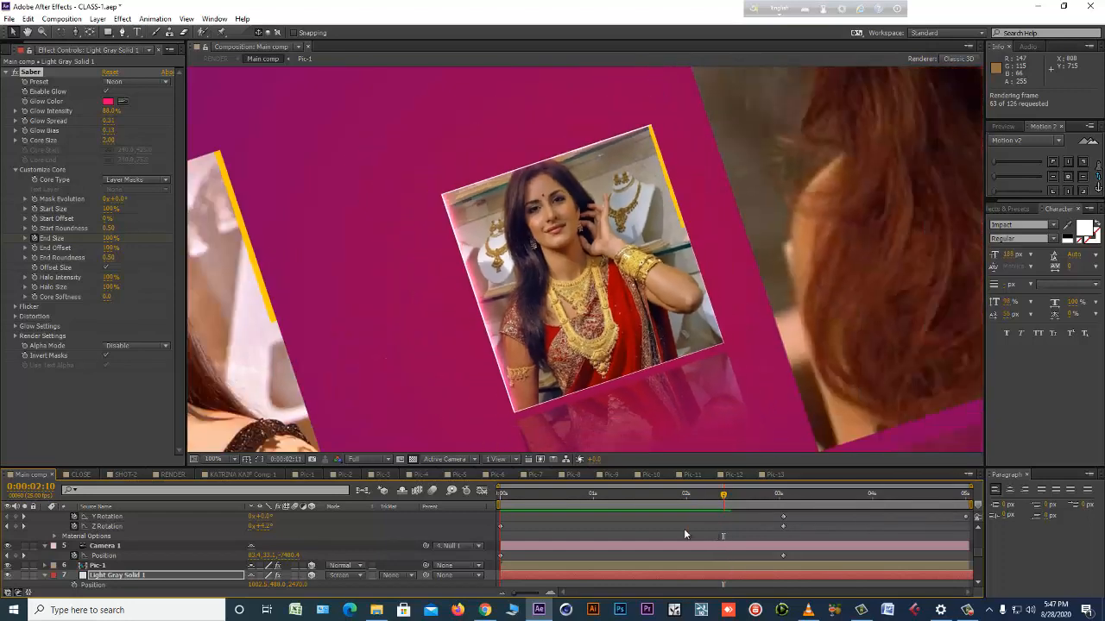
key(space)
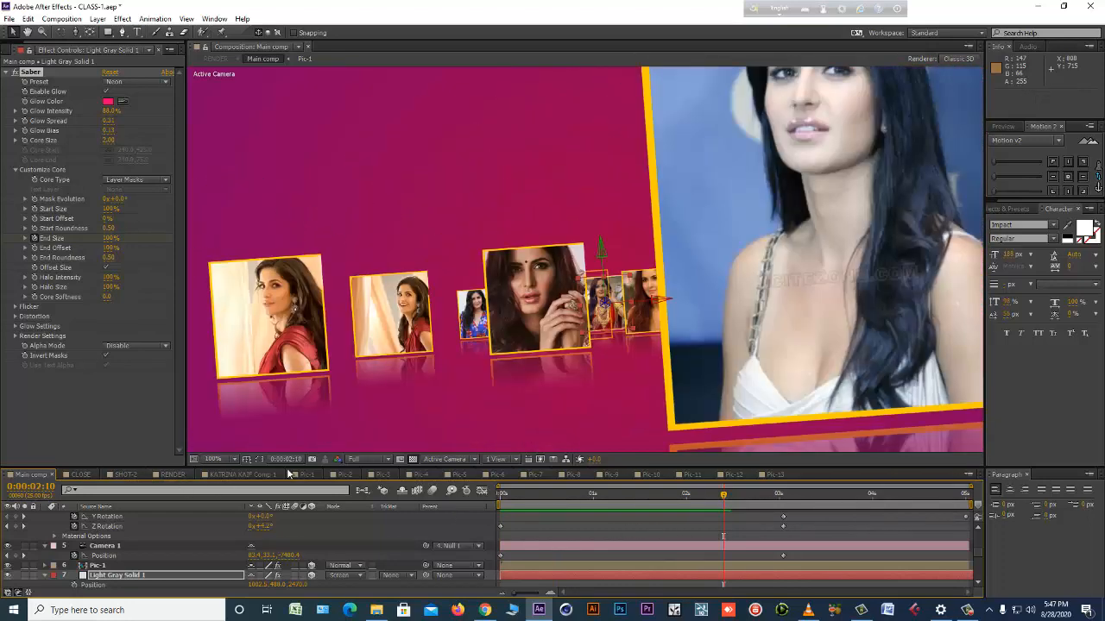
Create a comp-size light gray solid above Shape Layer 1 in the Pic-1 comp, with the time at the first frame.
click(307, 475)
drag(511, 498, 463, 503)
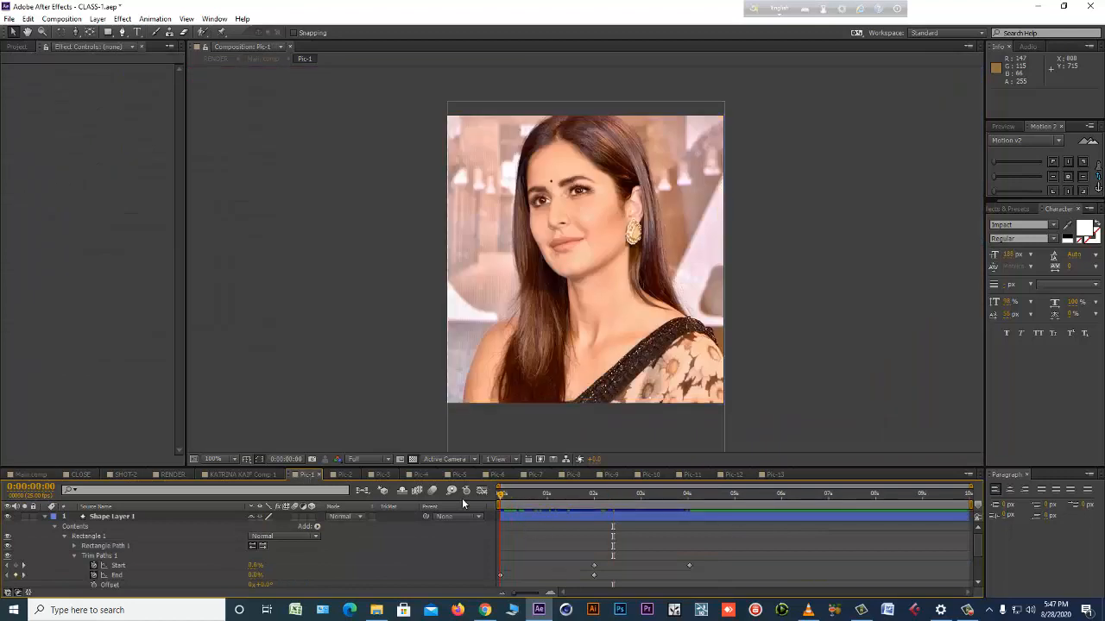
click(46, 516)
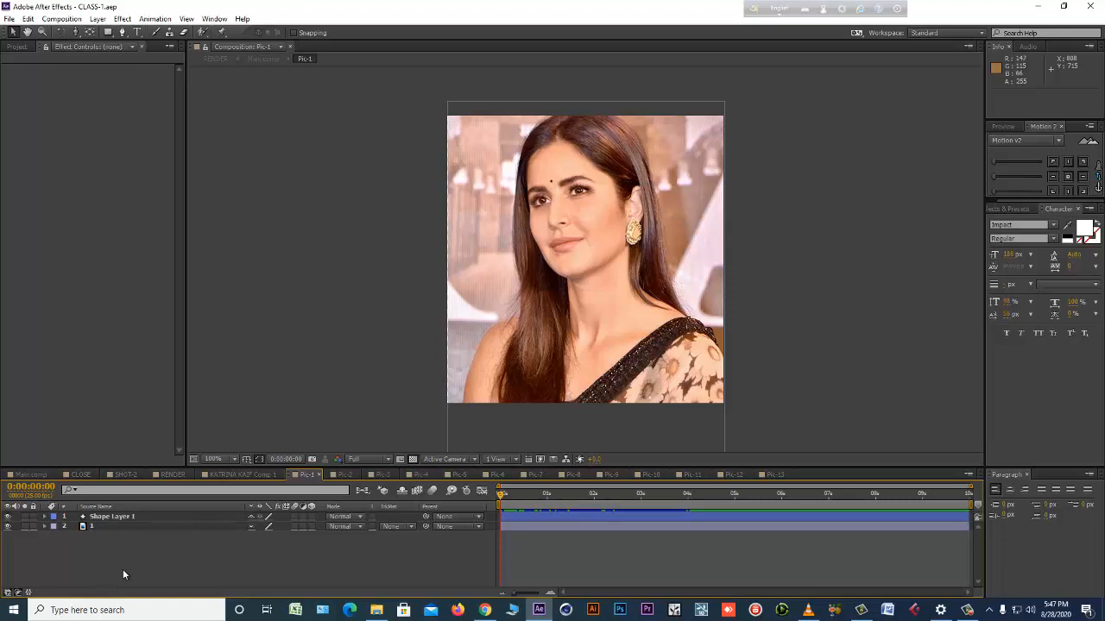
key(ctrl+y)
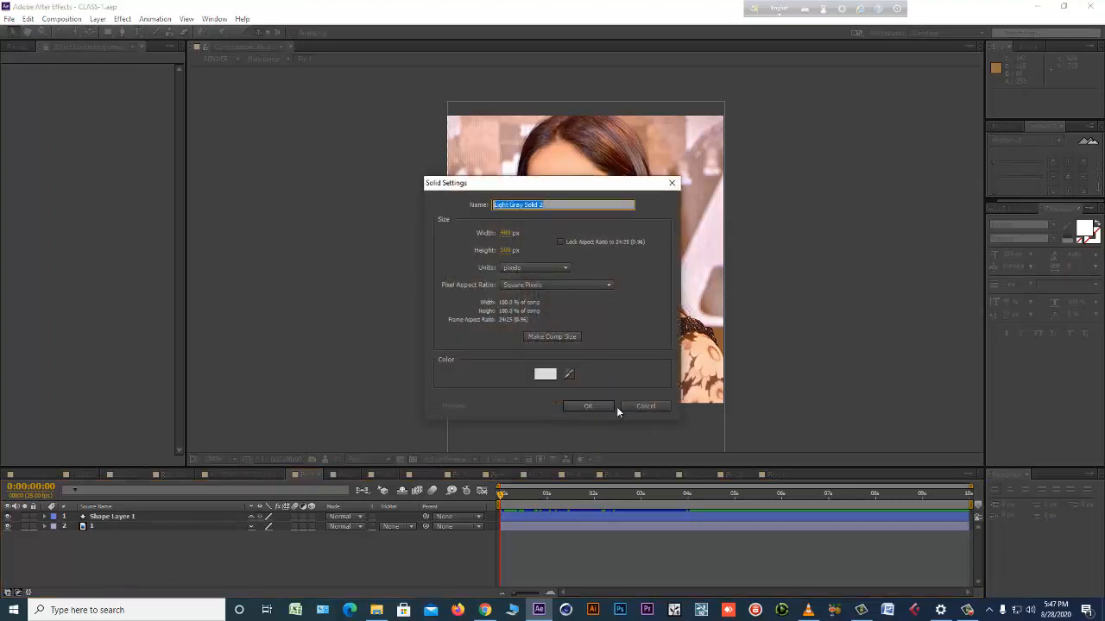
click(589, 406)
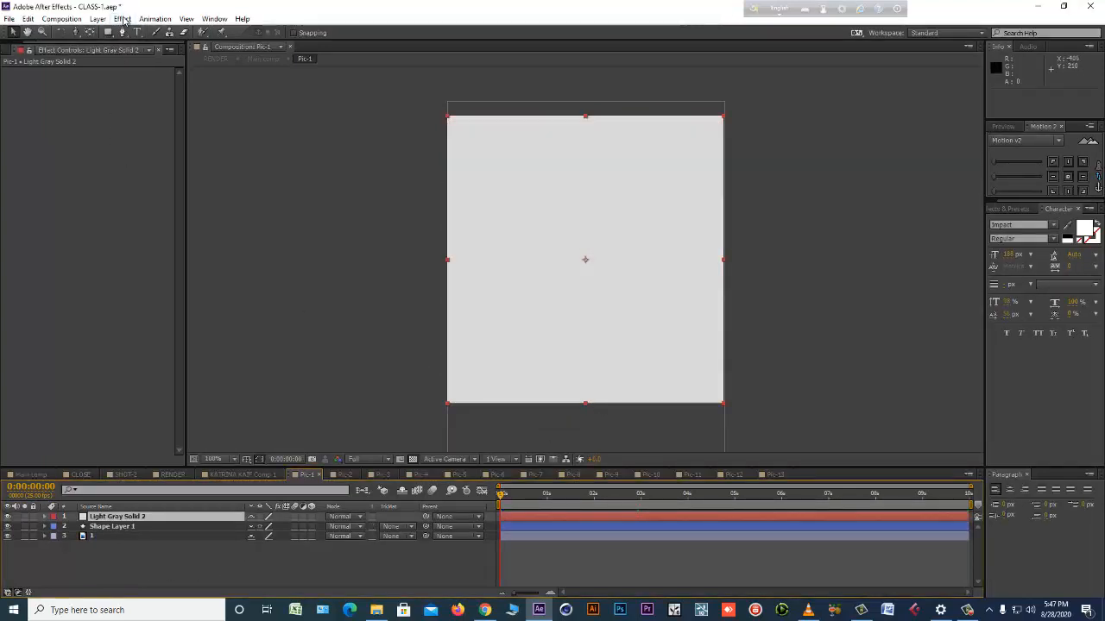
Apply the Optical Flares effect to the new solid and set its Render Mode to On Transparent.
click(122, 18)
mouse_move(188, 403)
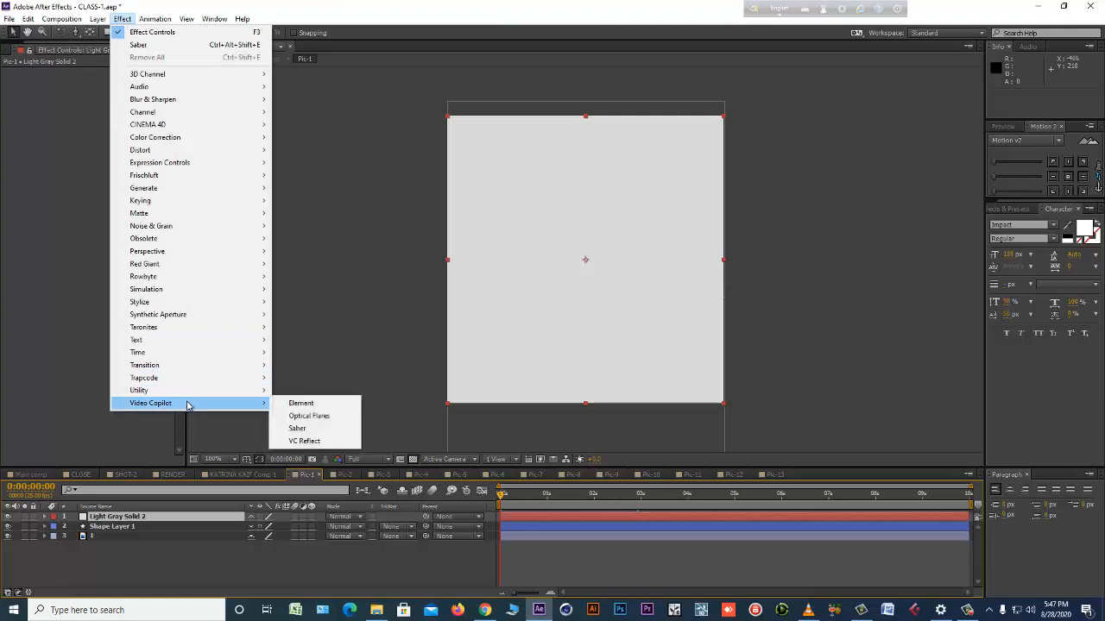
click(309, 416)
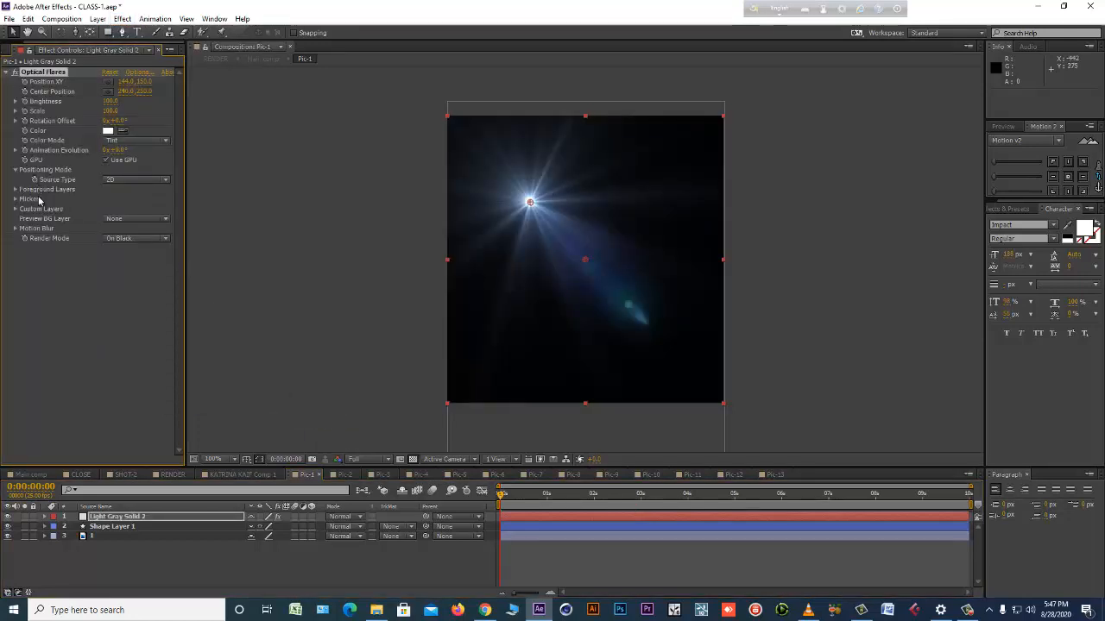
click(111, 243)
click(125, 261)
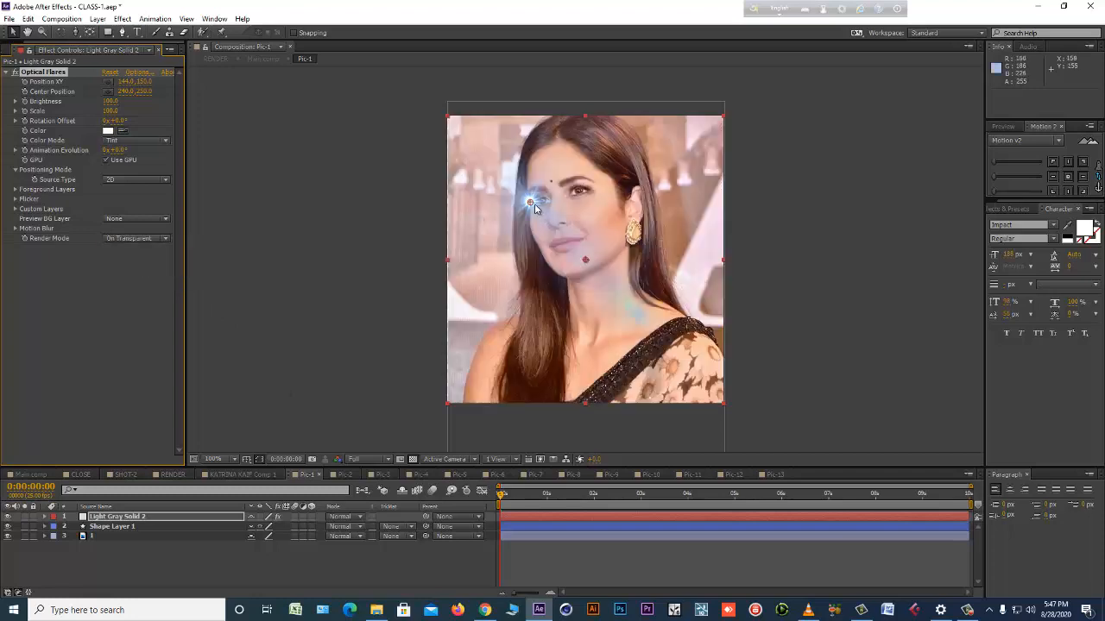
Place the flare at the photo's top-left corner at about 7, 15 and set the solid's blending mode to Add.
drag(477, 163, 454, 141)
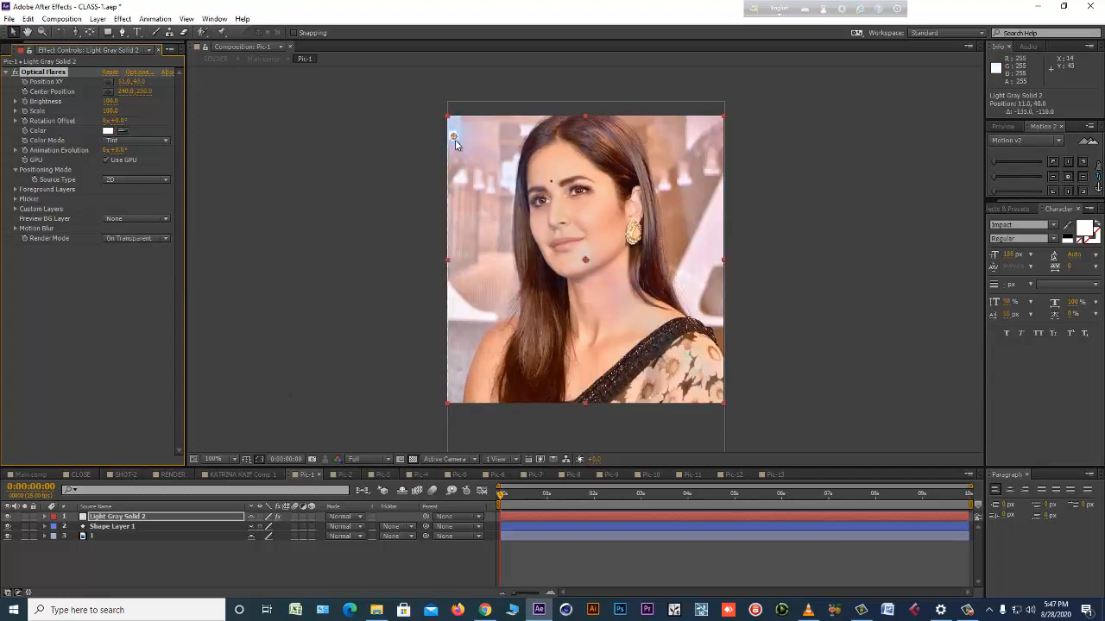
click(348, 521)
click(387, 130)
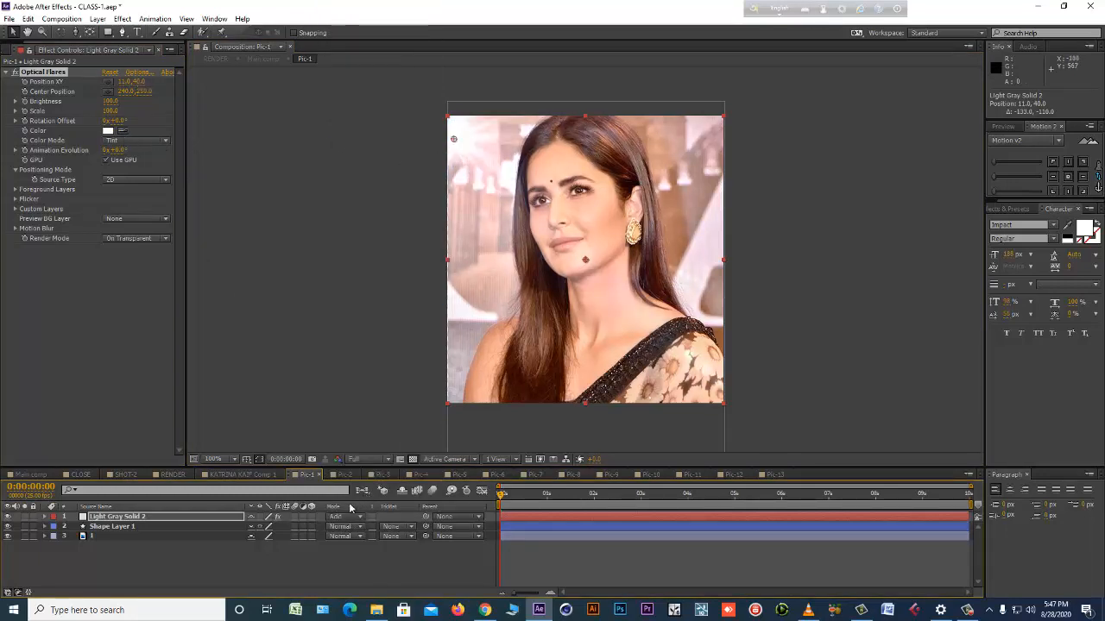
drag(444, 143, 441, 129)
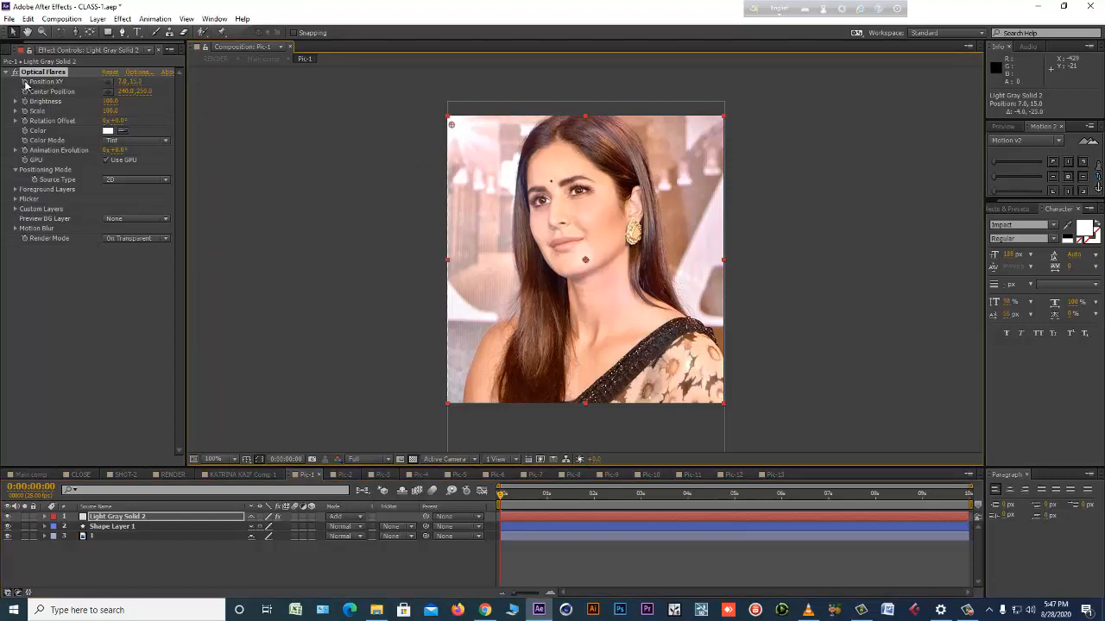
Animate the flare's Position XY along the photo's border with keyframes at its corners, from about 1, 2 through 479, 495 to 480, 4.
drag(451, 124, 447, 117)
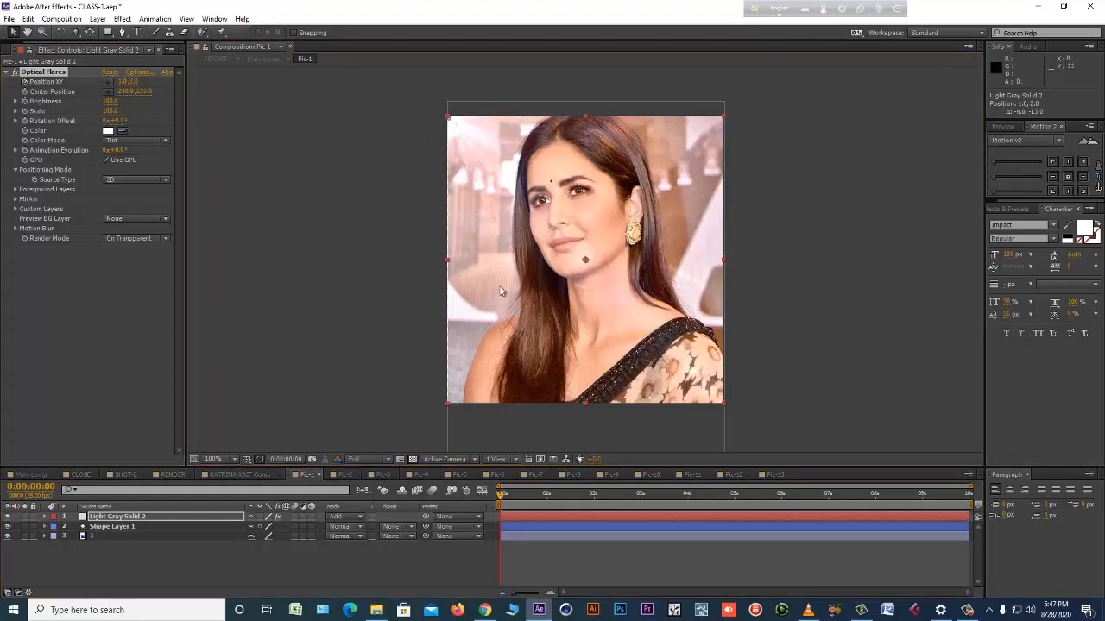
mouse_move(547, 495)
mouse_down()
mouse_move(592, 501)
mouse_move(466, 502)
mouse_move(512, 500)
mouse_up()
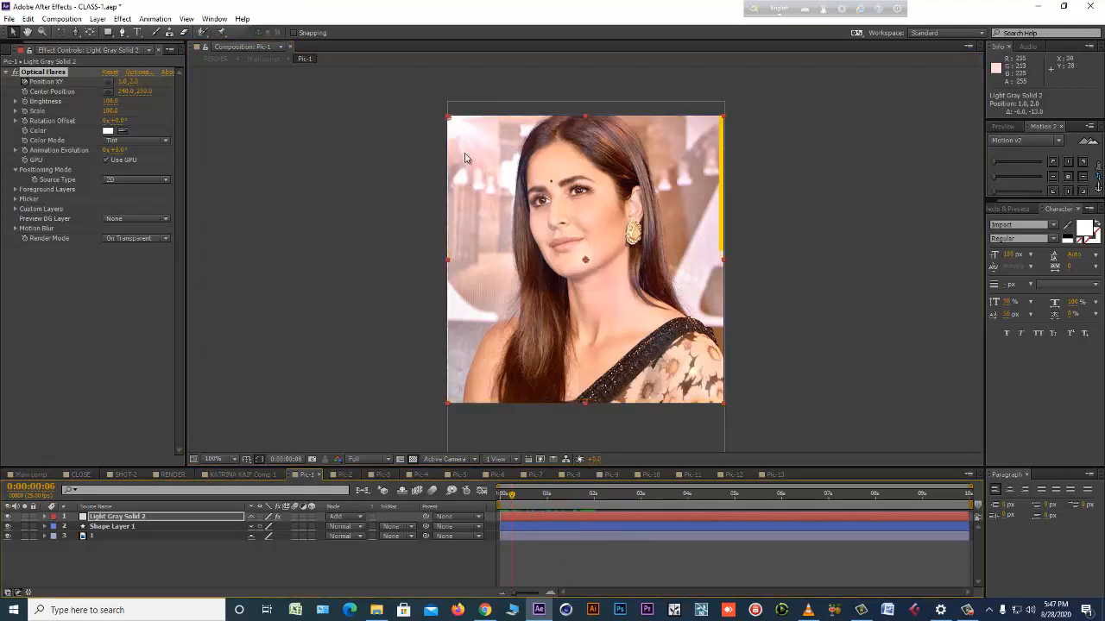
drag(448, 117, 724, 403)
click(550, 501)
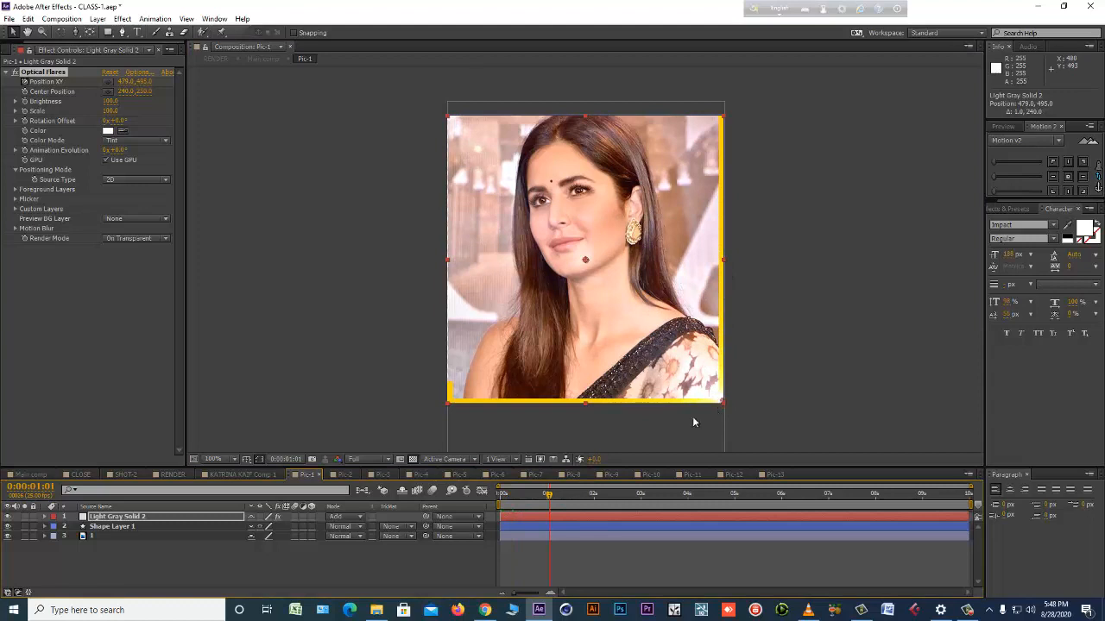
drag(549, 494, 564, 496)
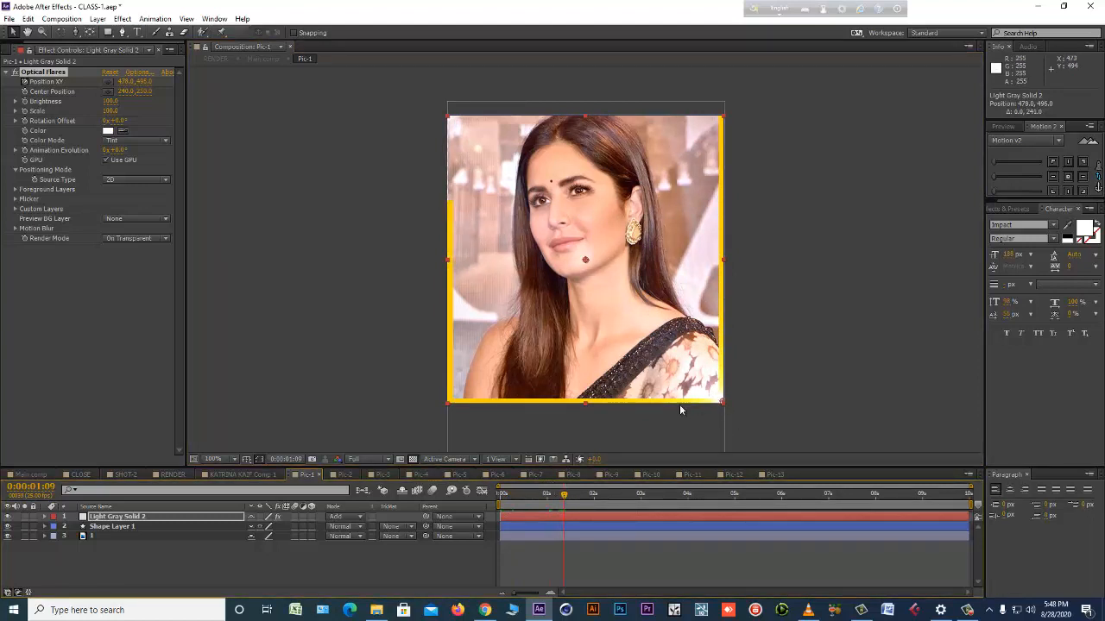
drag(721, 402, 725, 119)
click(629, 497)
click(664, 497)
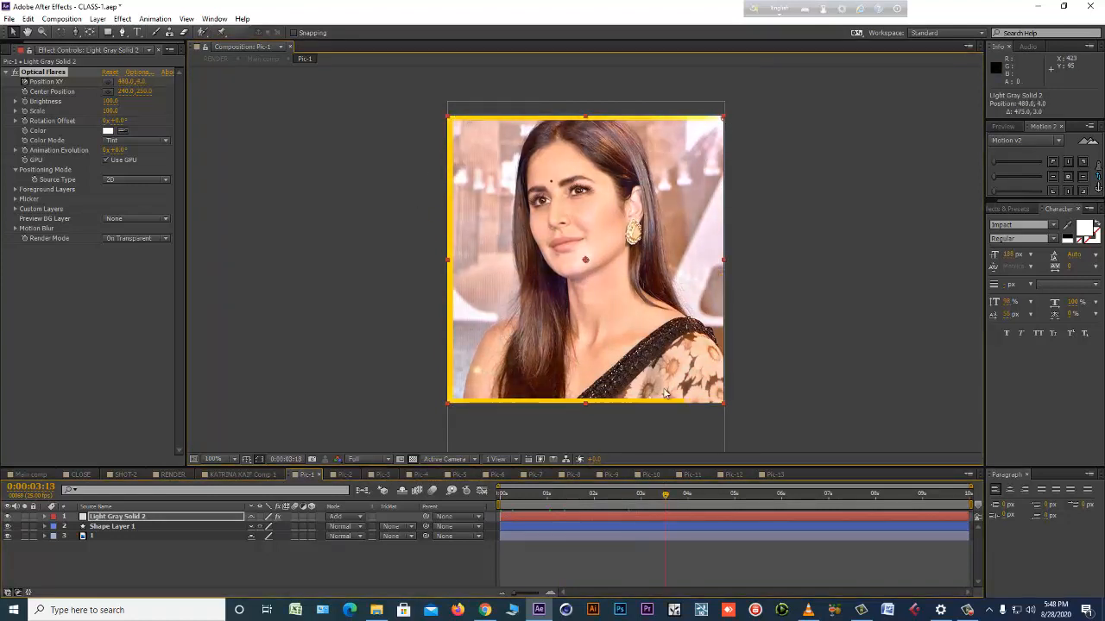
Check the flare's movement around the photo with a RAM preview and by scrubbing the first seconds of the Pic-1 timeline.
click(581, 578)
key(KP_0)
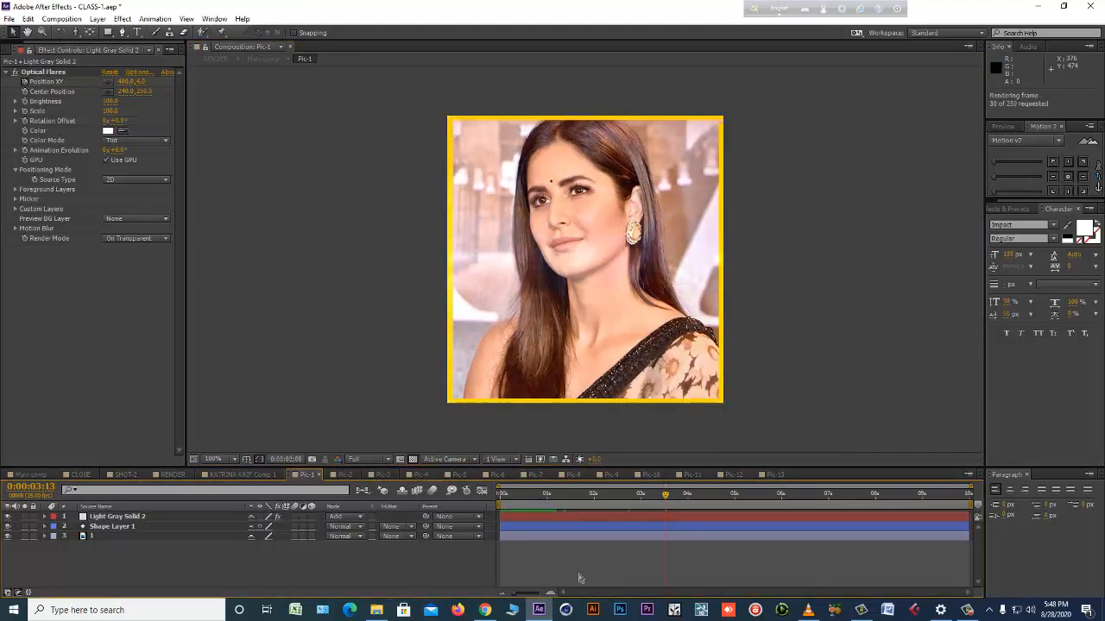
key(space)
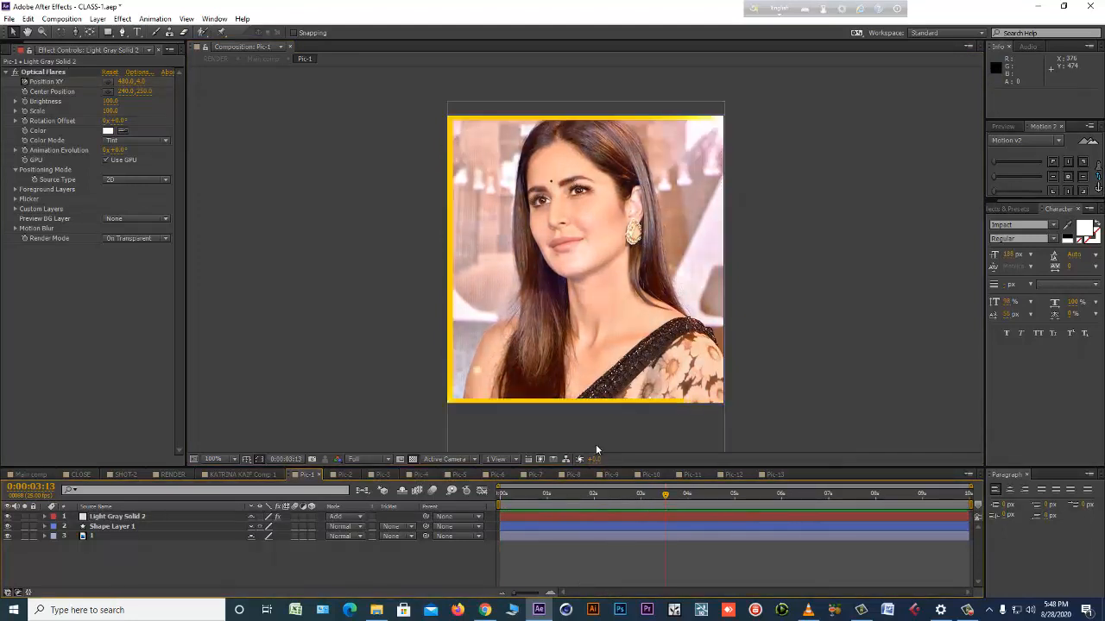
mouse_move(516, 494)
mouse_down()
mouse_move(507, 505)
mouse_move(551, 500)
mouse_move(530, 497)
mouse_up()
key(space)
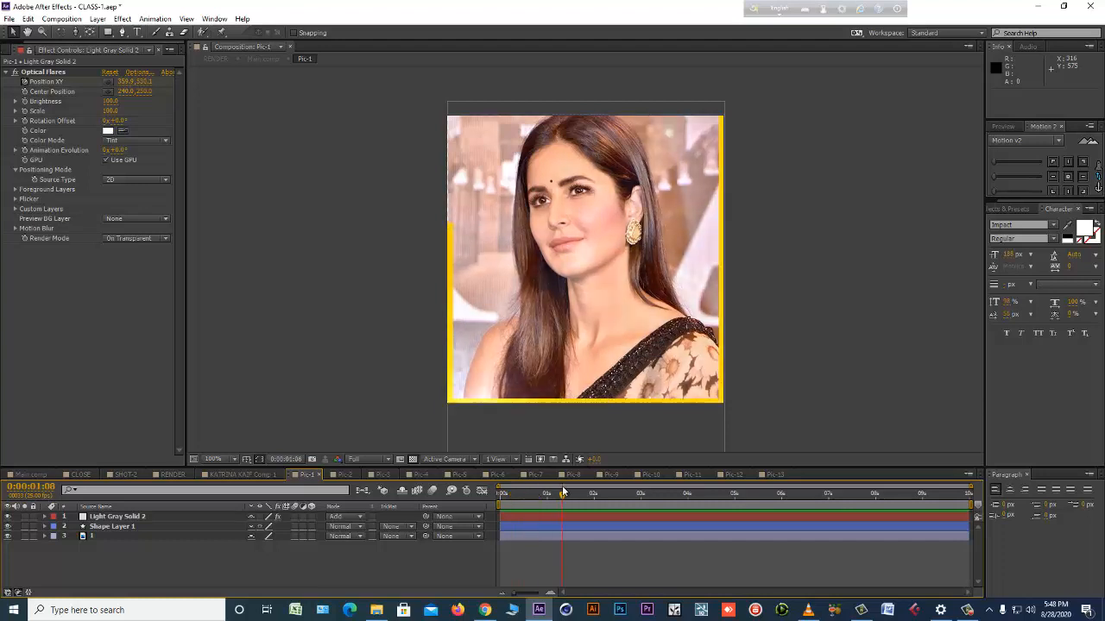
Load the Broadway preset from the Pro Presets folder into the Optical Flares effect and apply it.
click(138, 72)
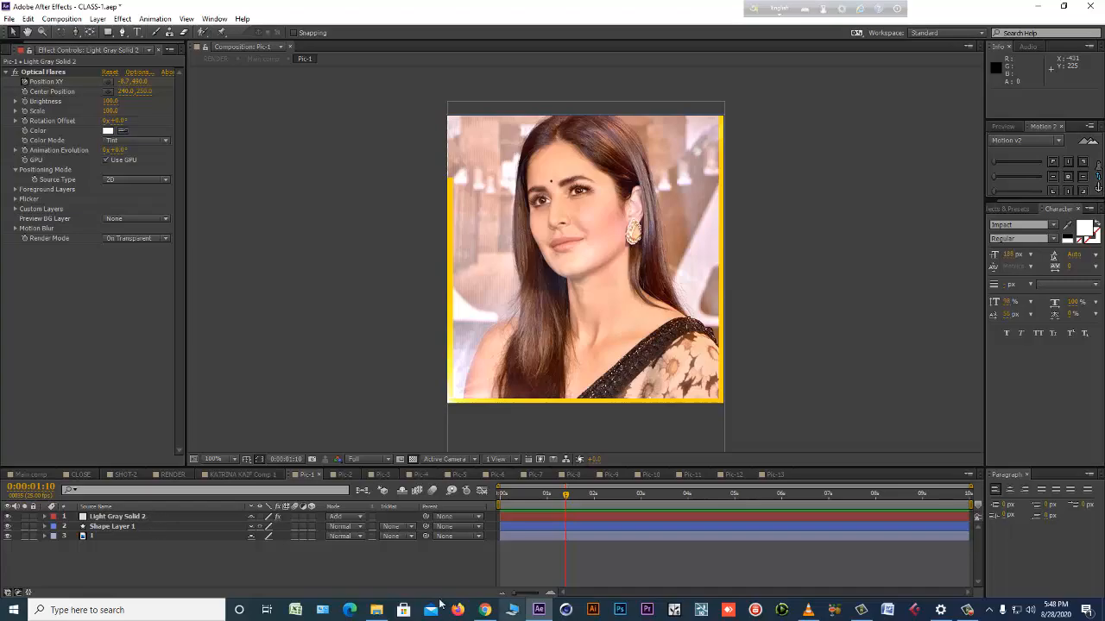
click(377, 610)
right_click(458, 386)
click(486, 427)
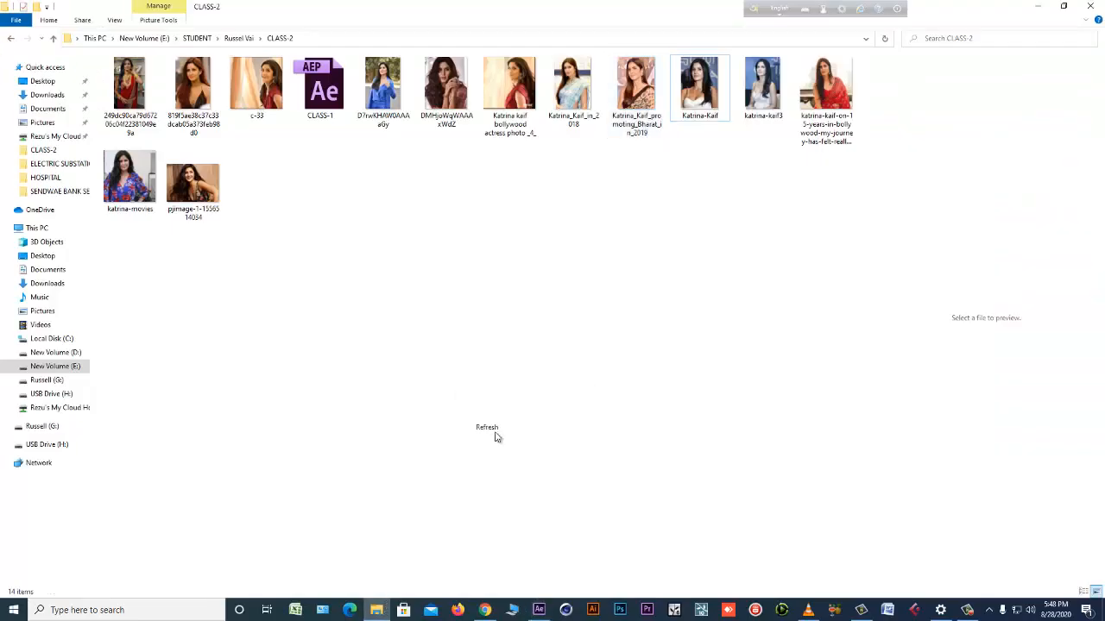
click(539, 610)
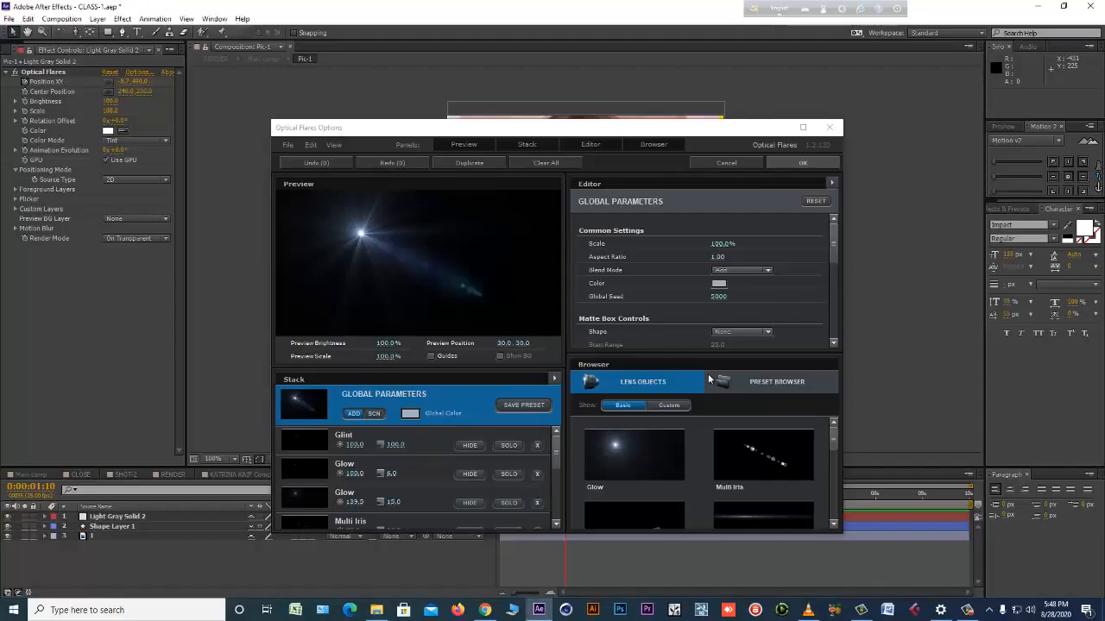
click(804, 128)
click(851, 351)
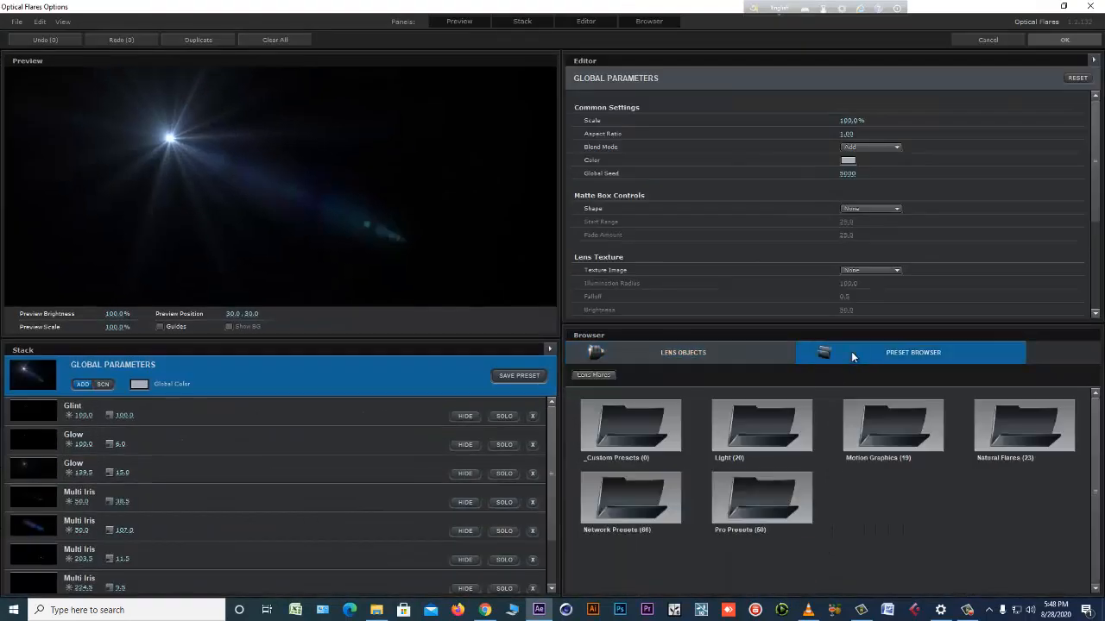
click(802, 485)
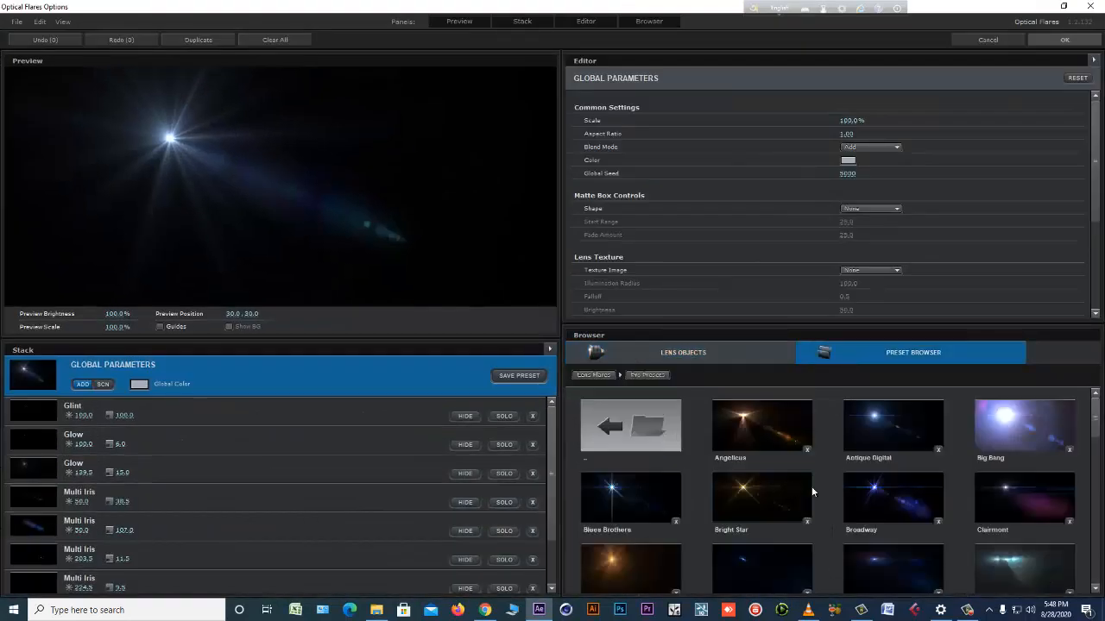
click(875, 499)
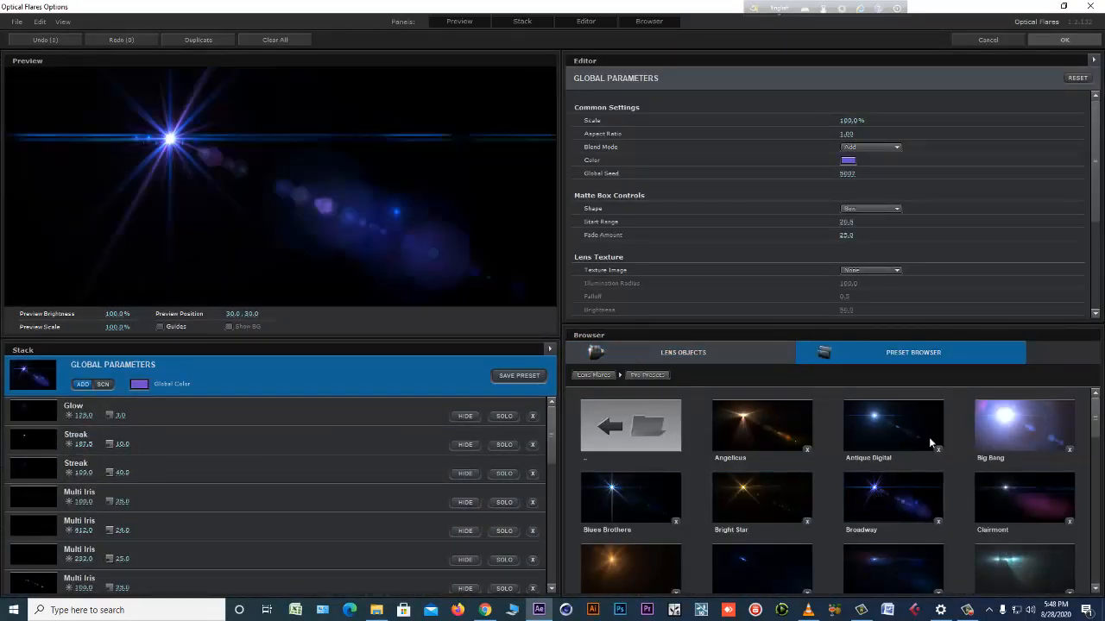
click(1050, 41)
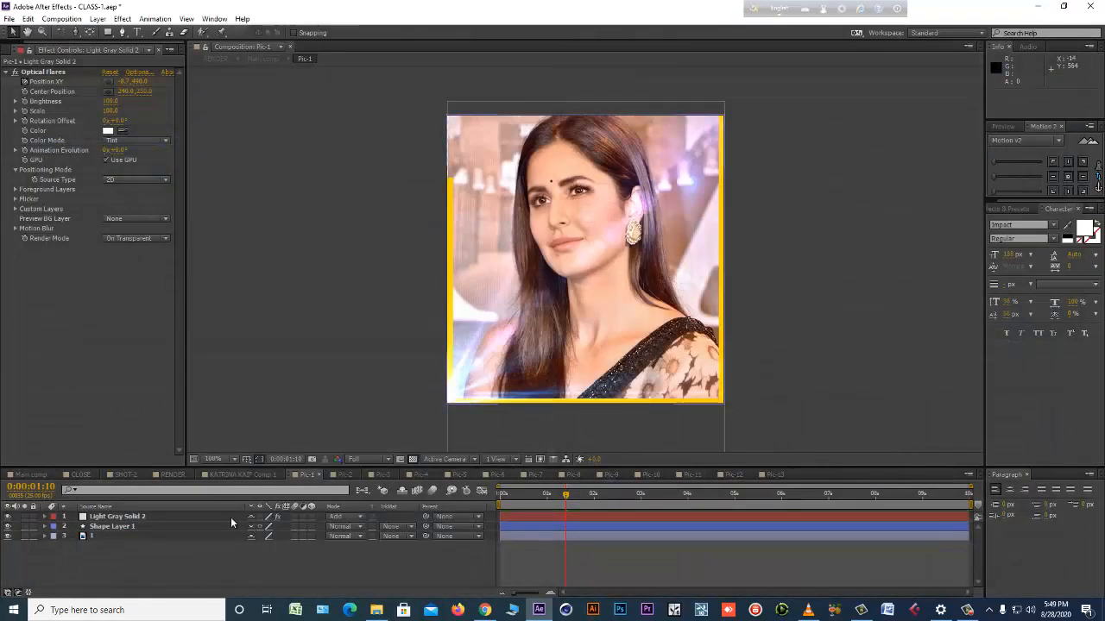
Cut the flare solid from Pic-1, paste it back into the comp, and delete it.
click(147, 517)
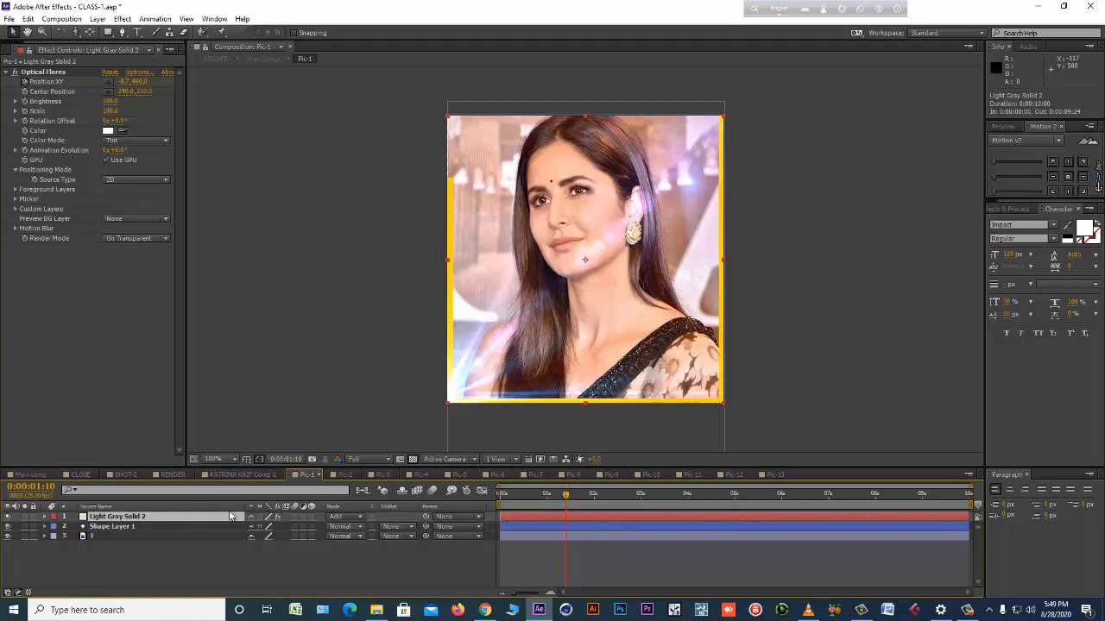
key(ctrl+x)
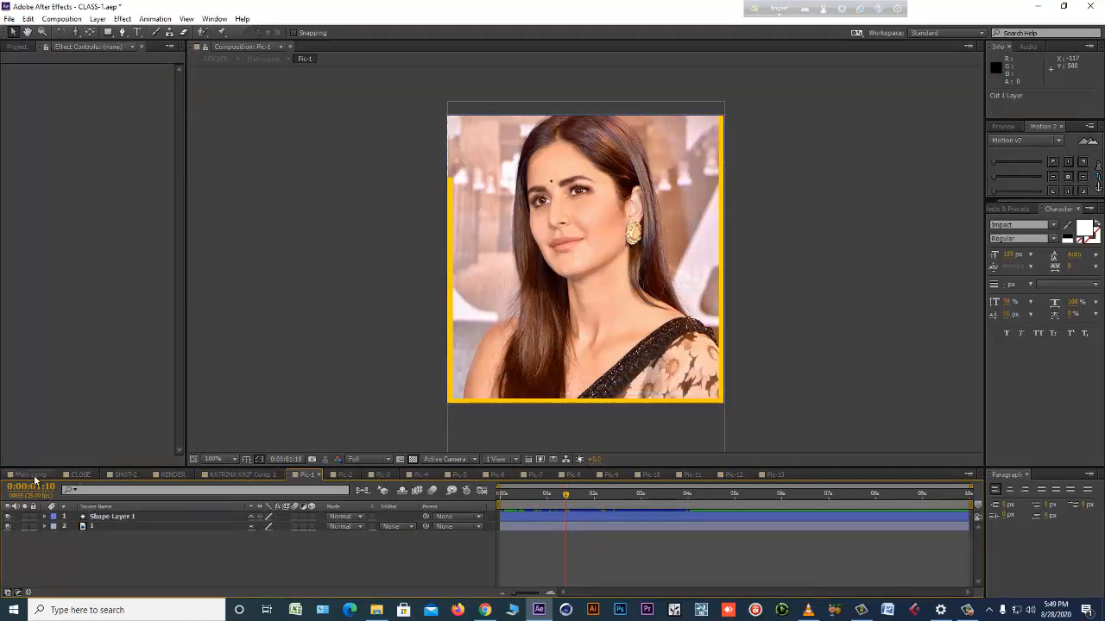
click(34, 476)
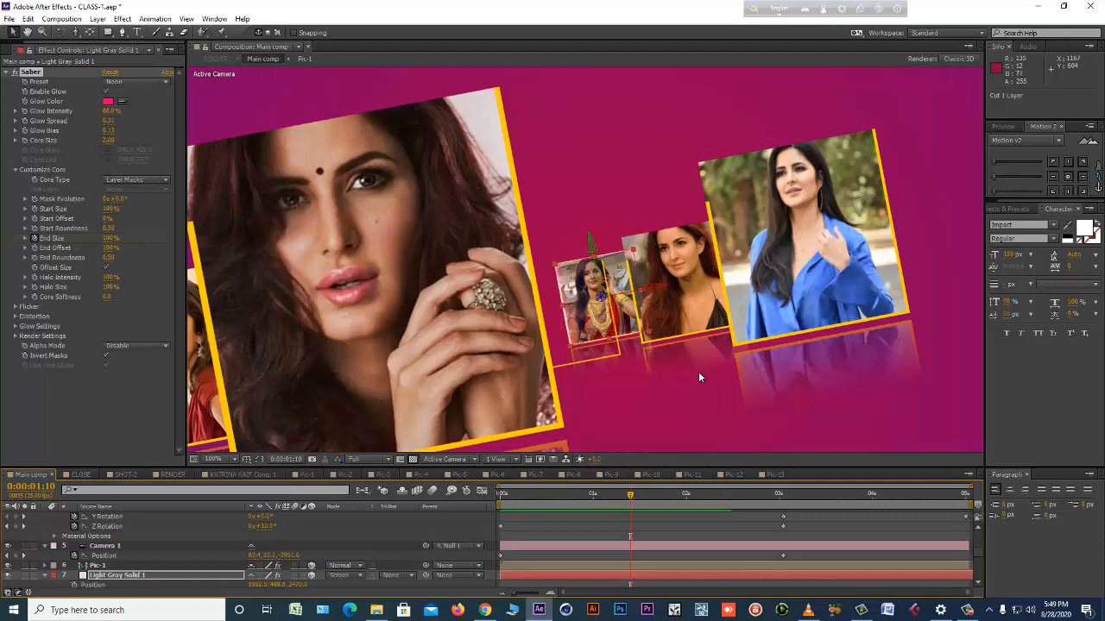
click(303, 474)
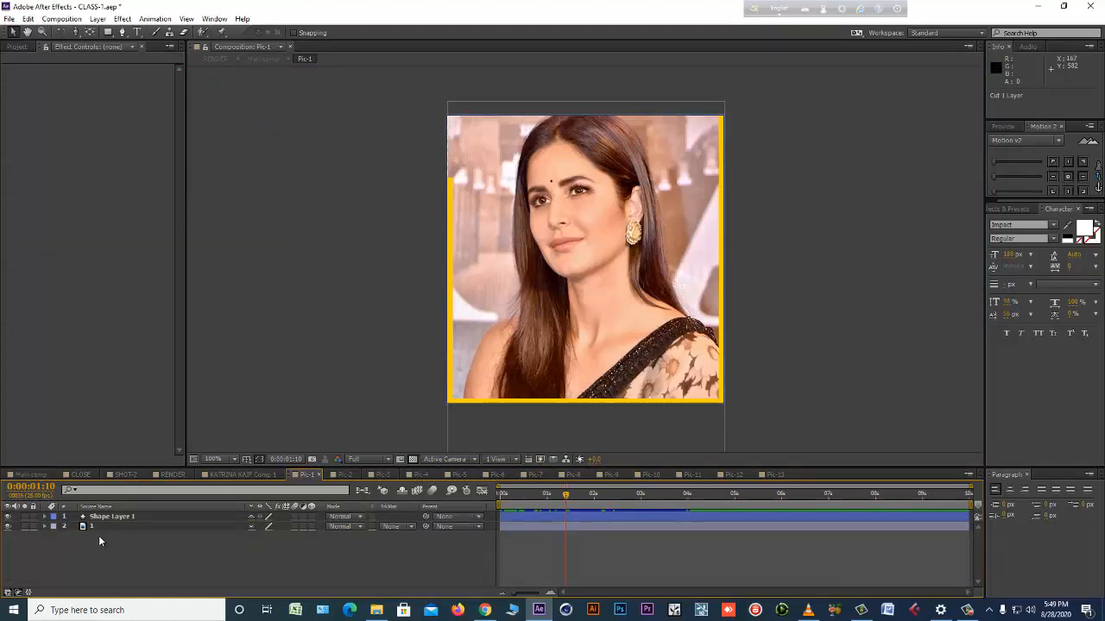
key(ctrl+v)
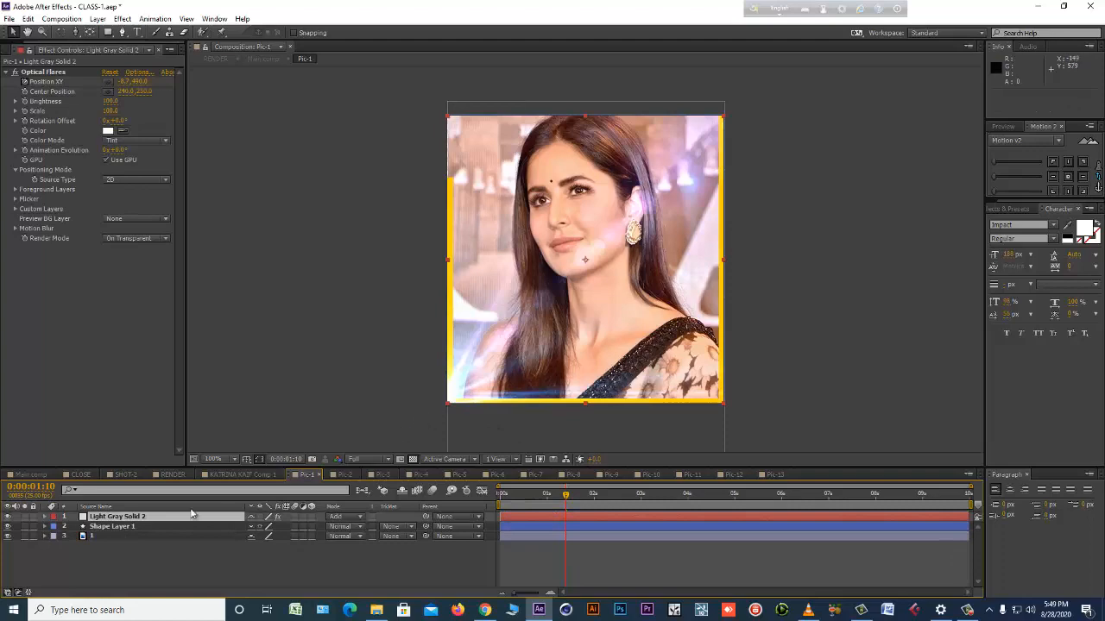
click(159, 521)
key(Delete)
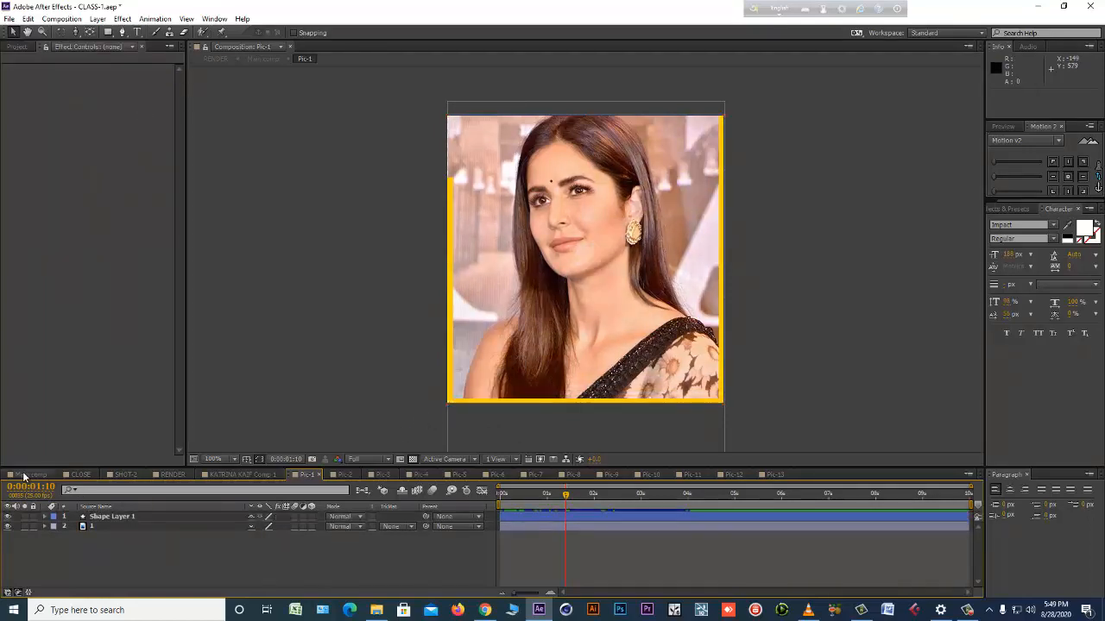
Try pasting the cut flare solid above Shape Layer 2 in Main comp at the first frame, and delete the pasted layer.
click(26, 474)
drag(607, 496, 458, 502)
key(comma)
key(comma)
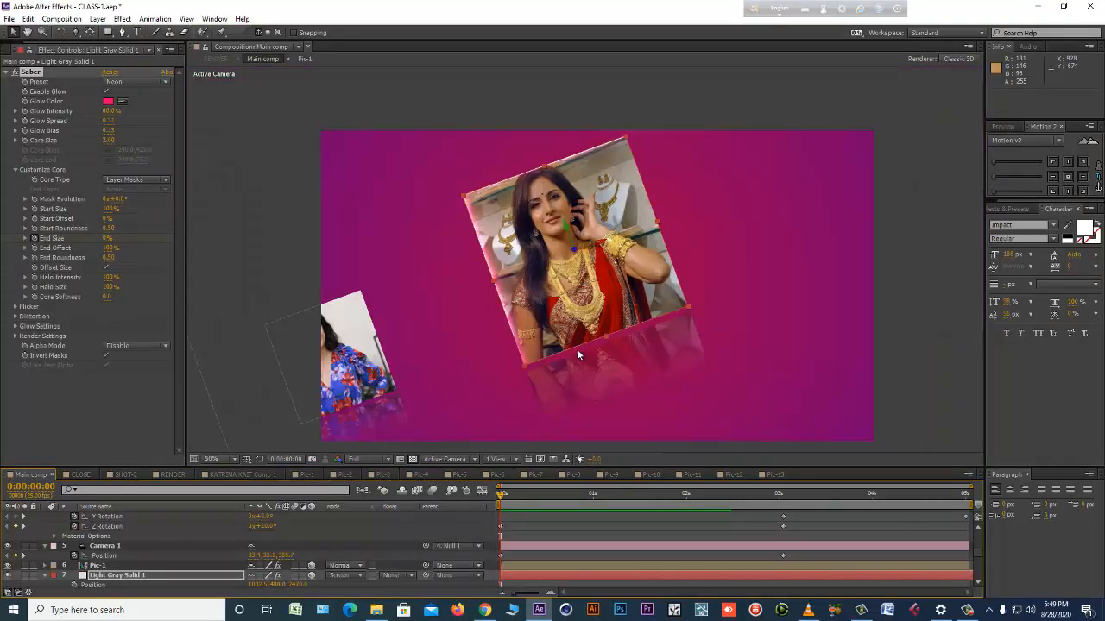
scroll(523, 534, up, 6)
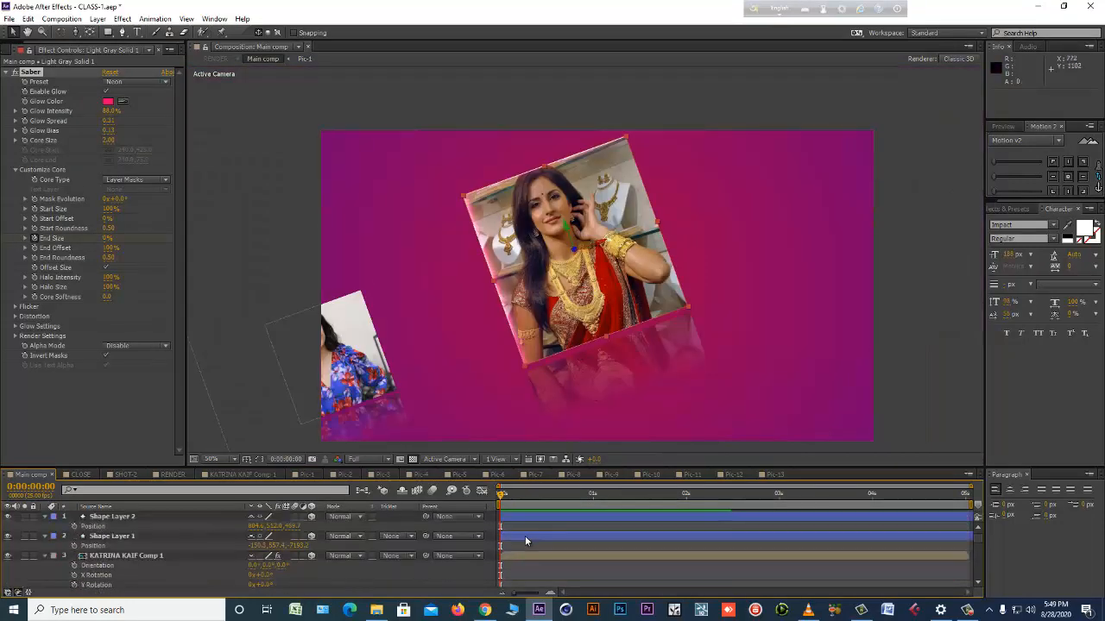
click(523, 518)
key(ctrl+v)
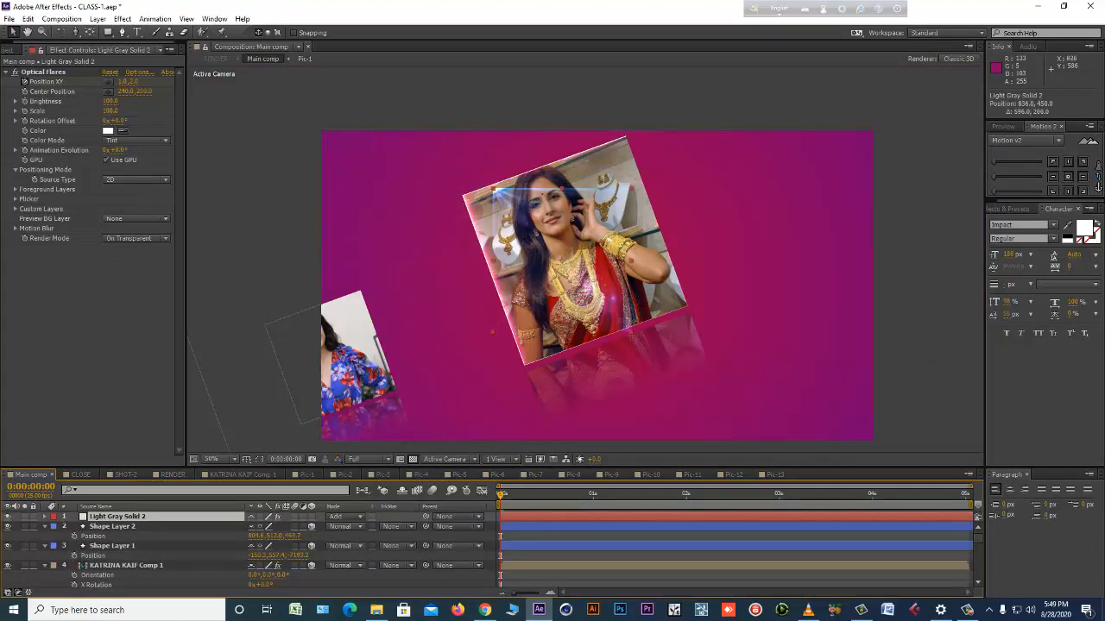
key(Delete)
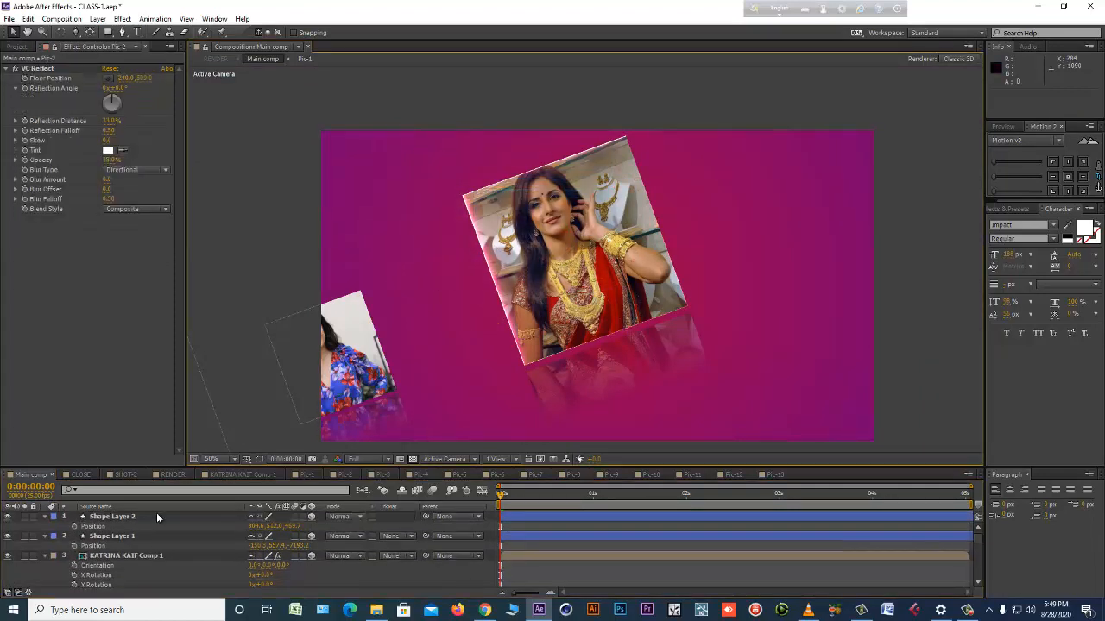
Create a 1920 x 1080 px light gray solid above Shape Layer 2 in Main comp and make it a 3D layer.
key(ctrl+y)
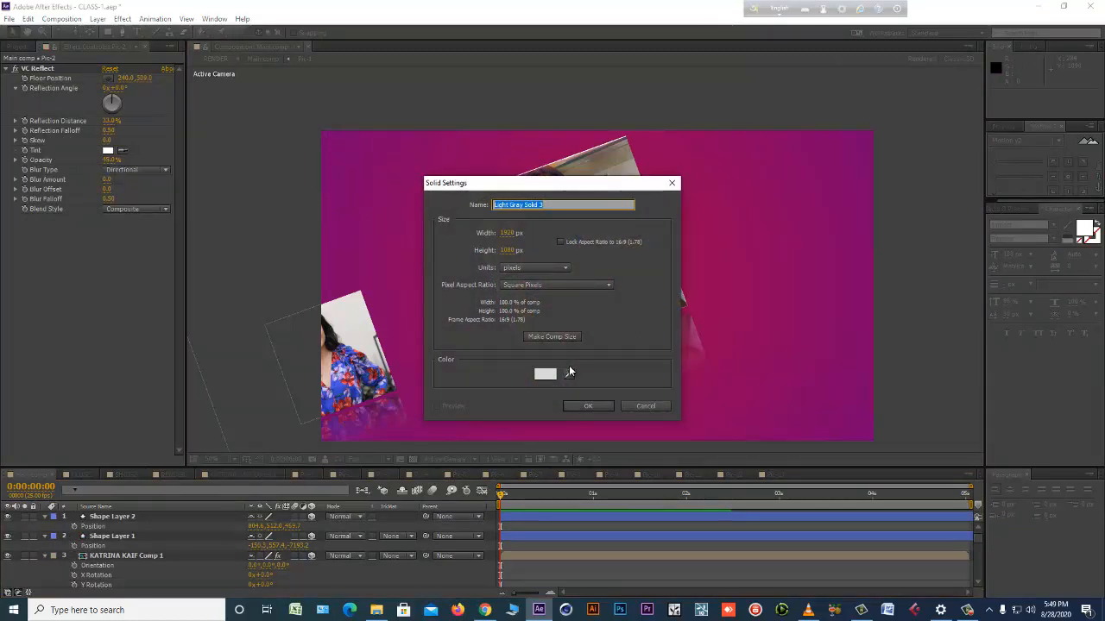
key(Return)
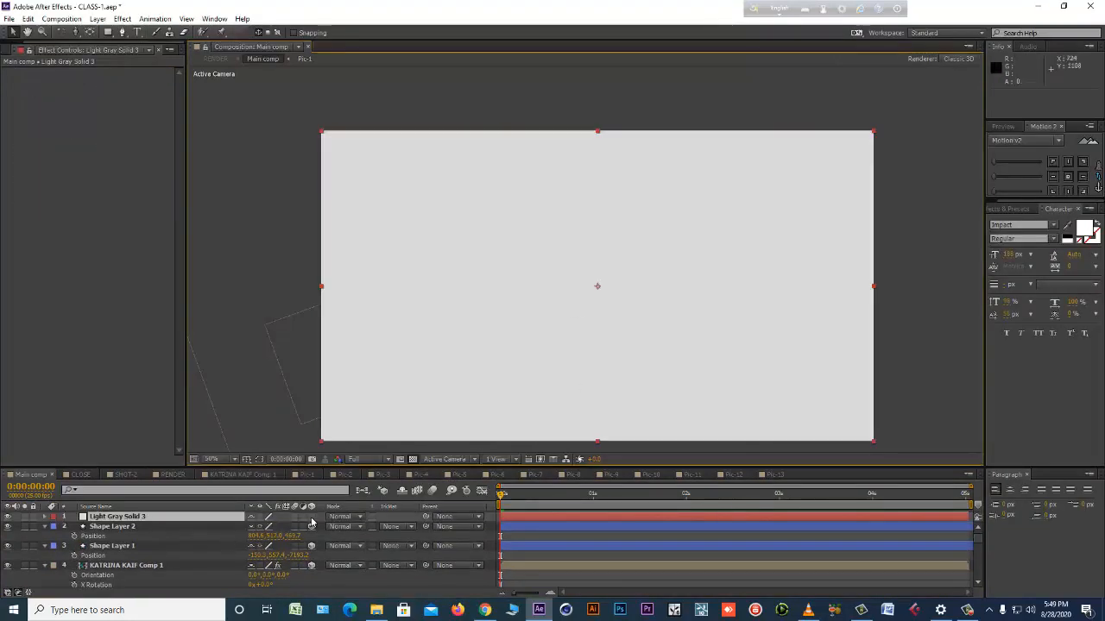
click(312, 517)
Try copying the Saber solid, Light Gray Solid 1, onto Light Gray Solid 3, delete the pasted layer, and select Light Gray Solid 3.
click(521, 367)
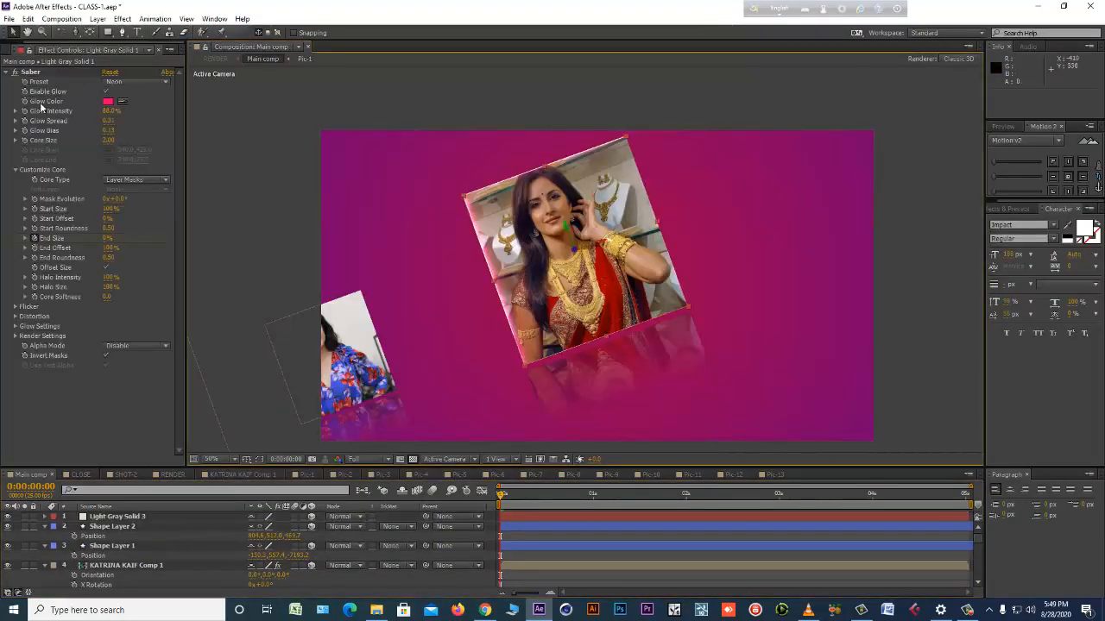
click(37, 21)
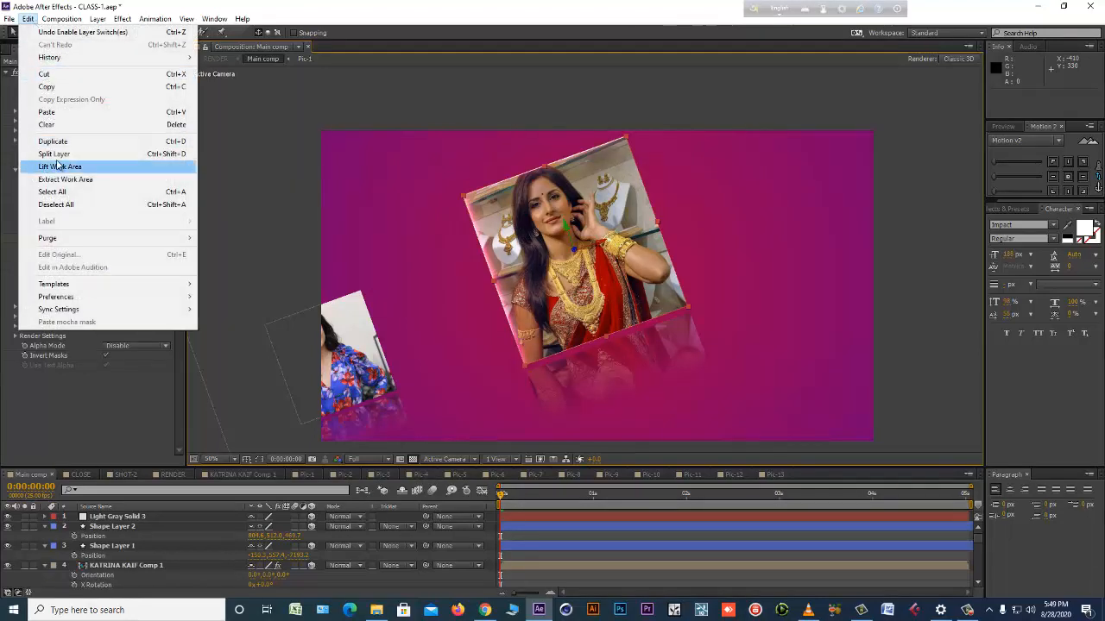
click(77, 87)
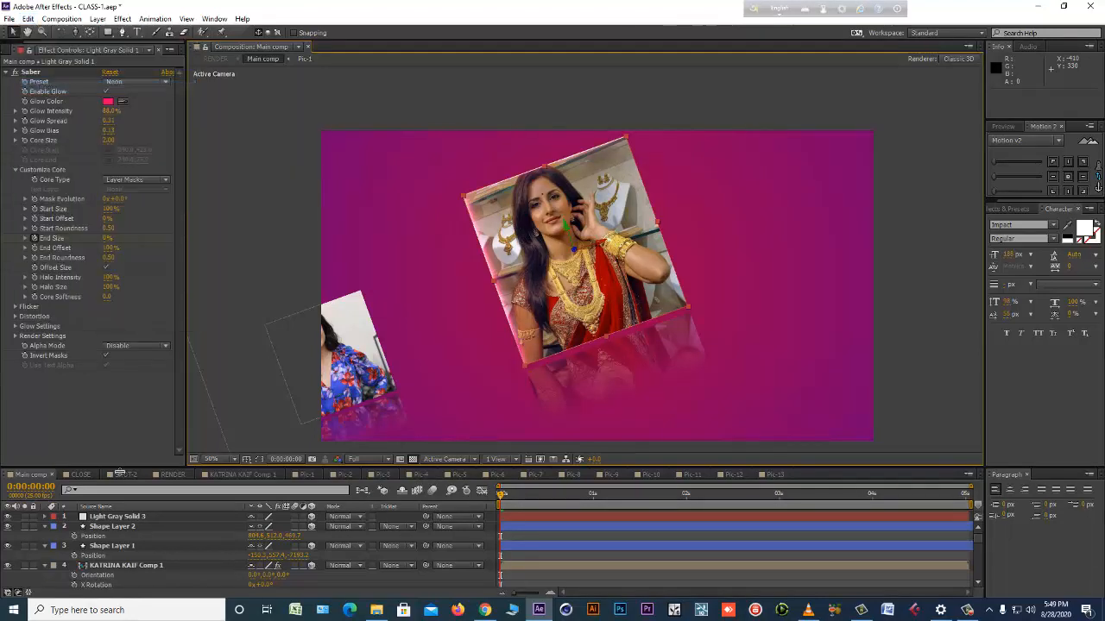
click(135, 518)
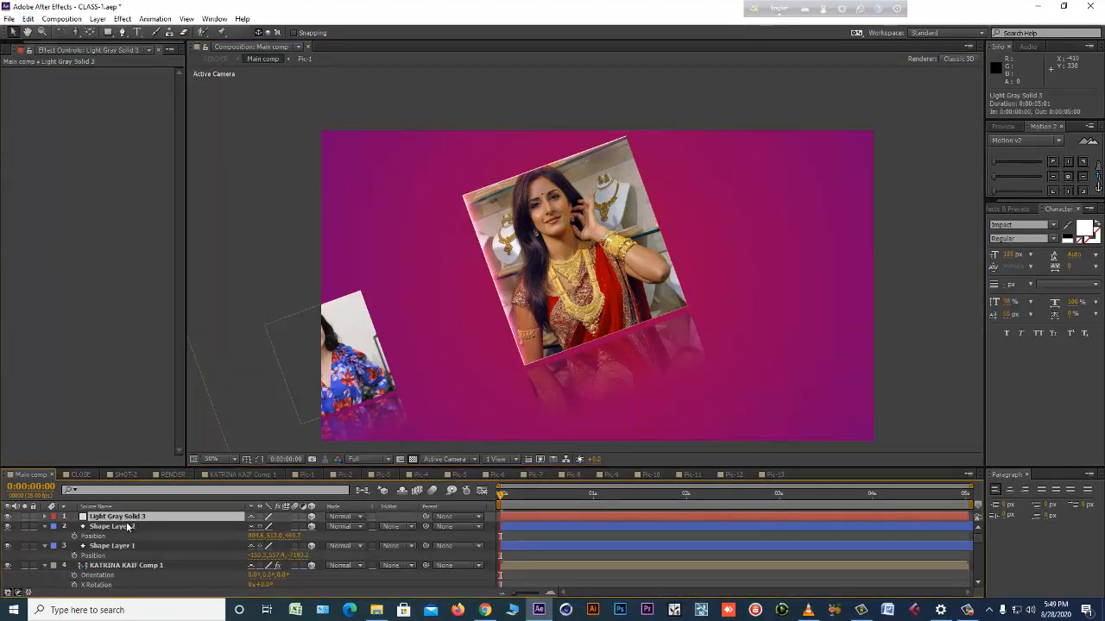
key(ctrl+v)
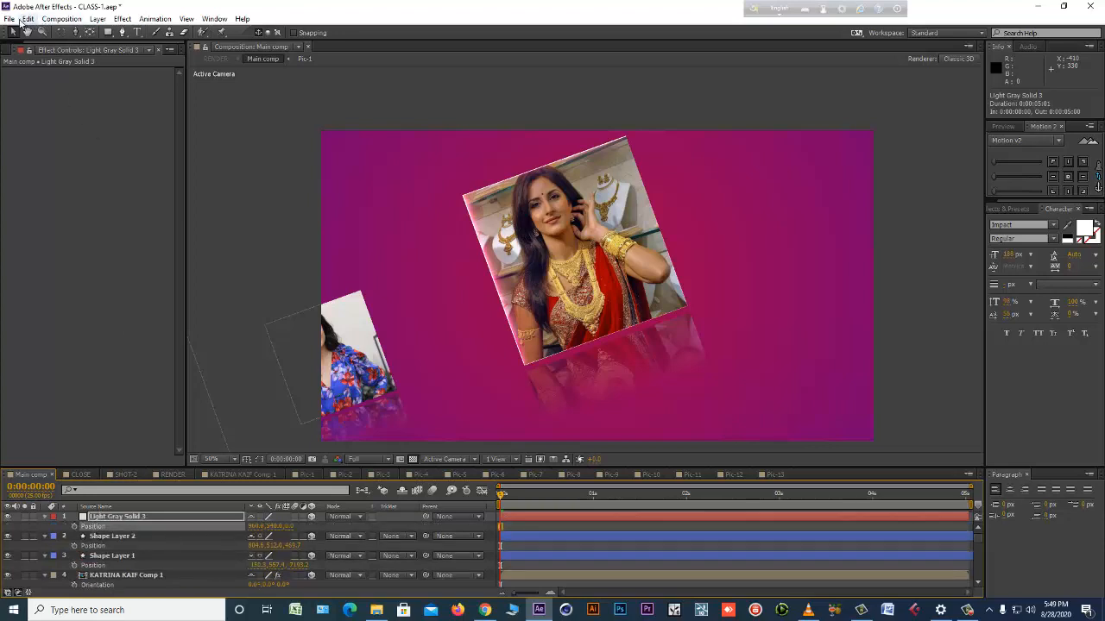
click(28, 18)
click(60, 114)
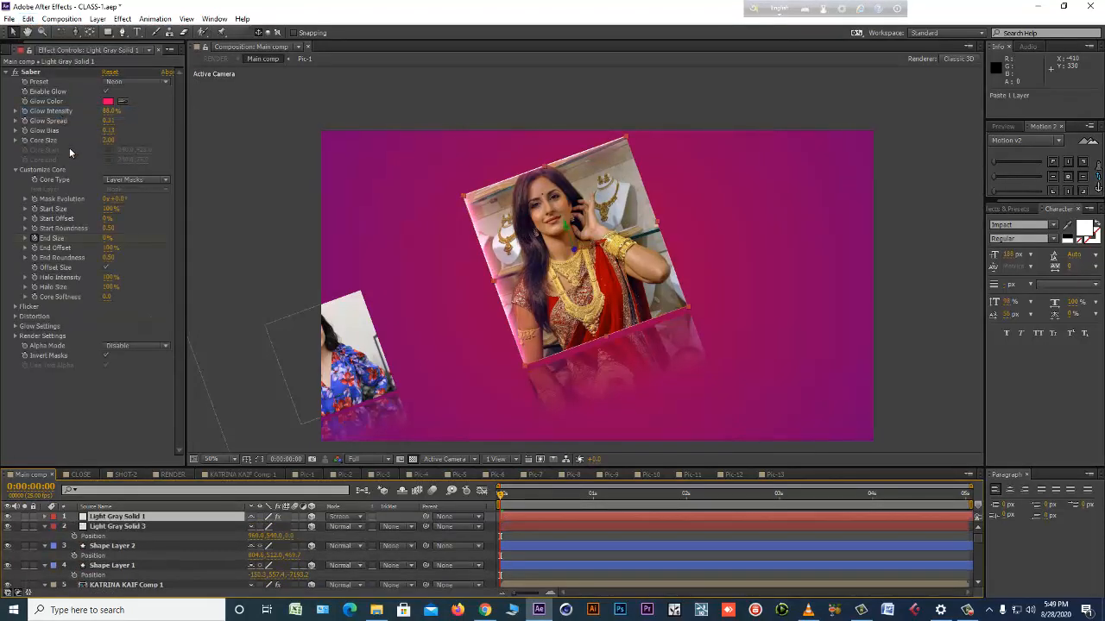
click(126, 518)
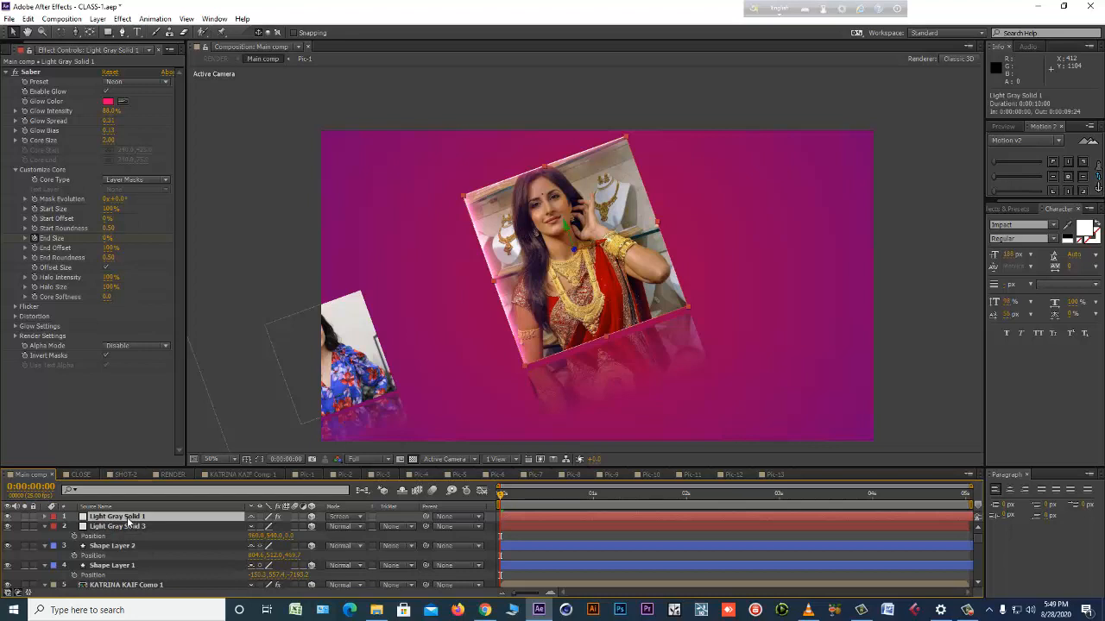
key(Delete)
click(120, 518)
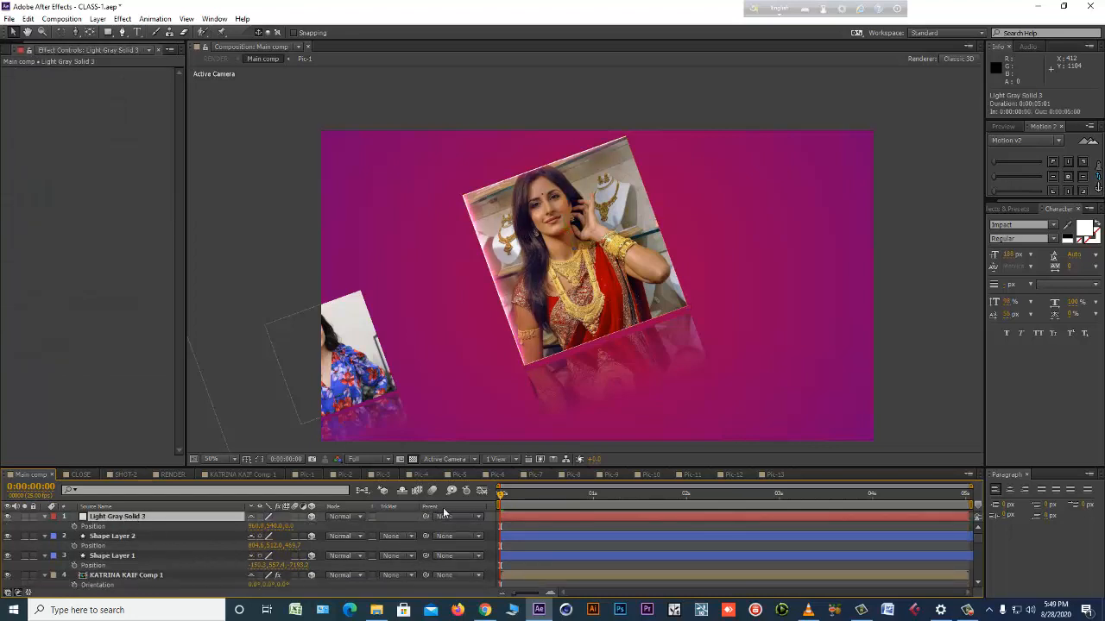
Copy the Position property of the Pic-2 layer in Main comp.
click(611, 314)
scroll(166, 558, down, 5)
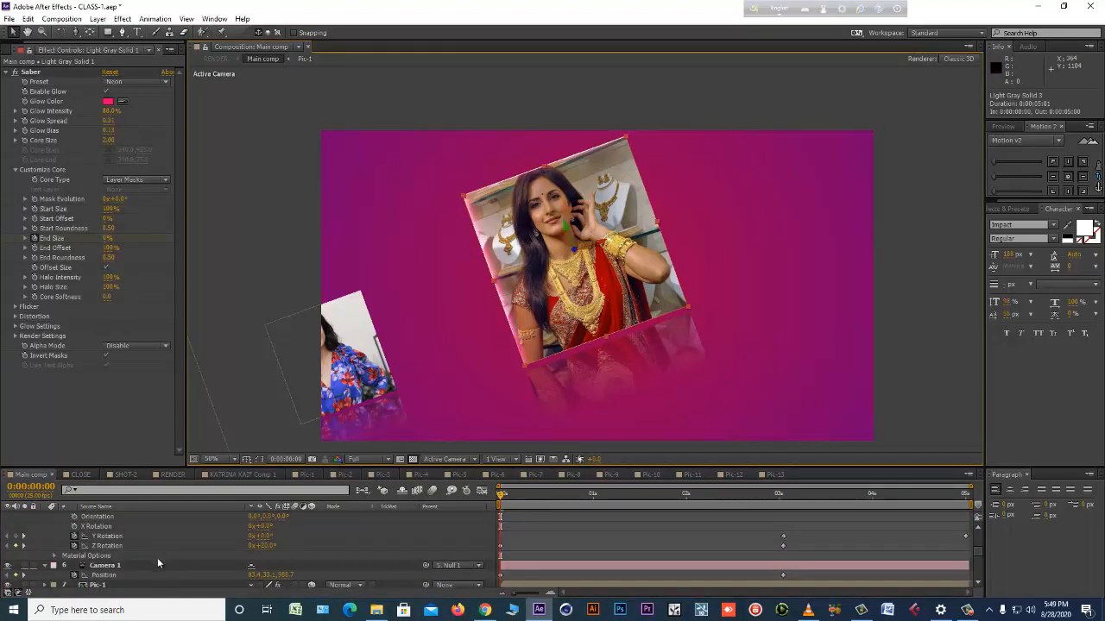
key(Return)
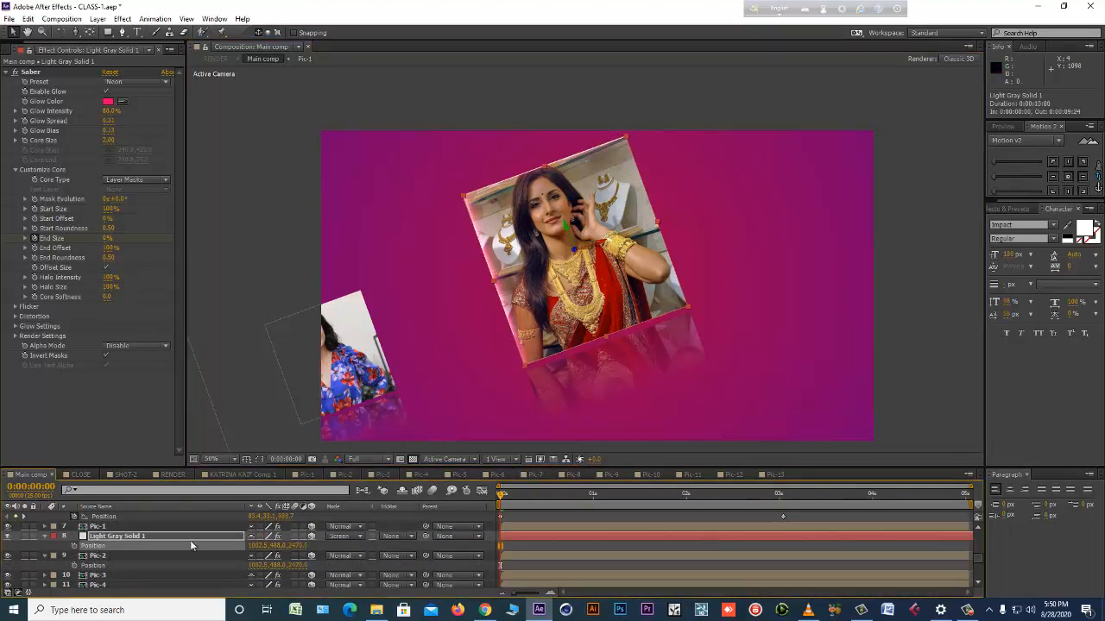
click(99, 558)
click(96, 566)
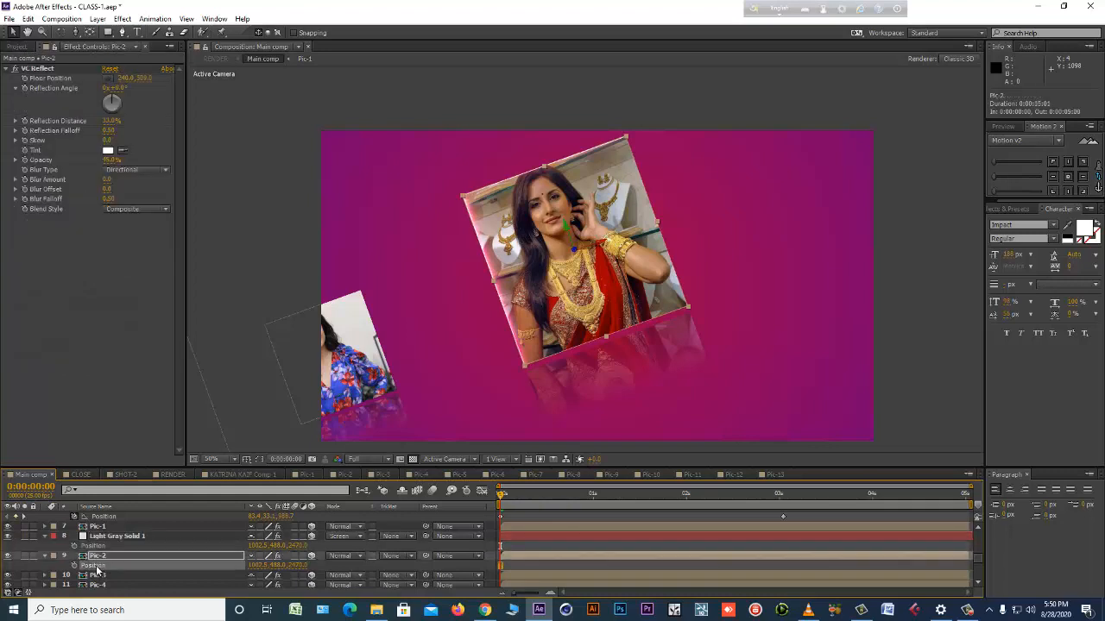
click(29, 19)
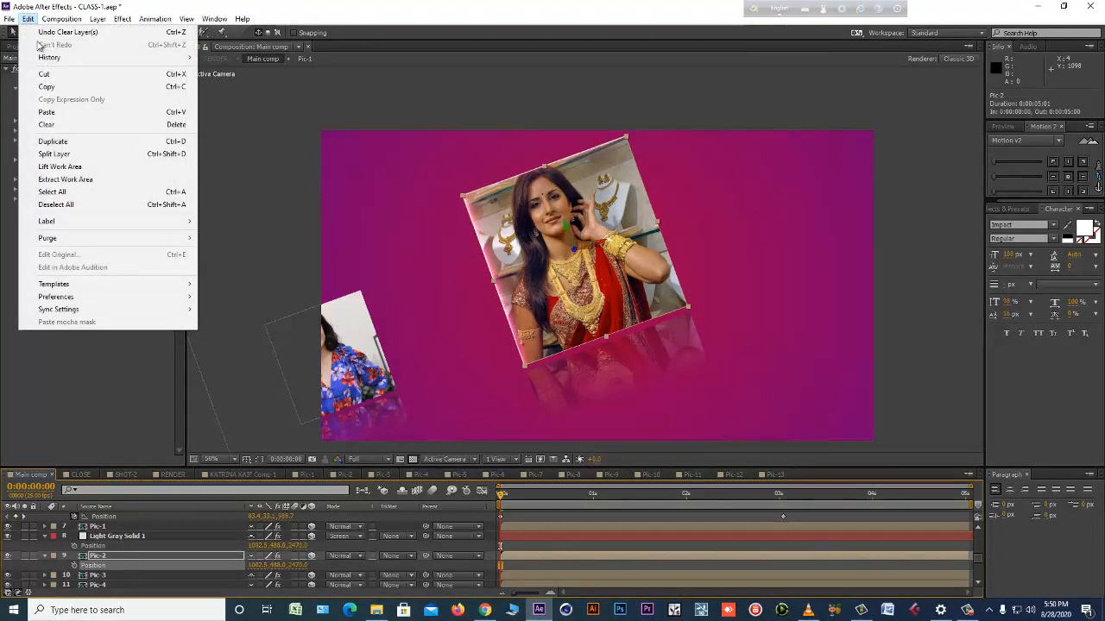
click(46, 87)
Paste the copied position onto Light Gray Solid 3's Position and scale the solid to 61%.
scroll(99, 552, up, 4)
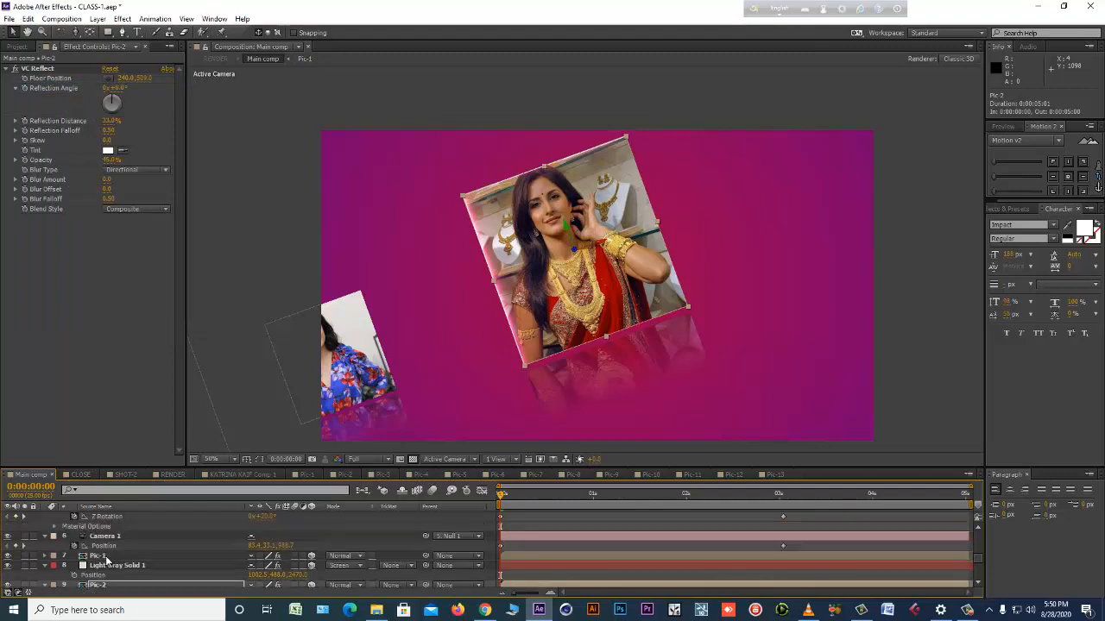
click(117, 517)
click(92, 526)
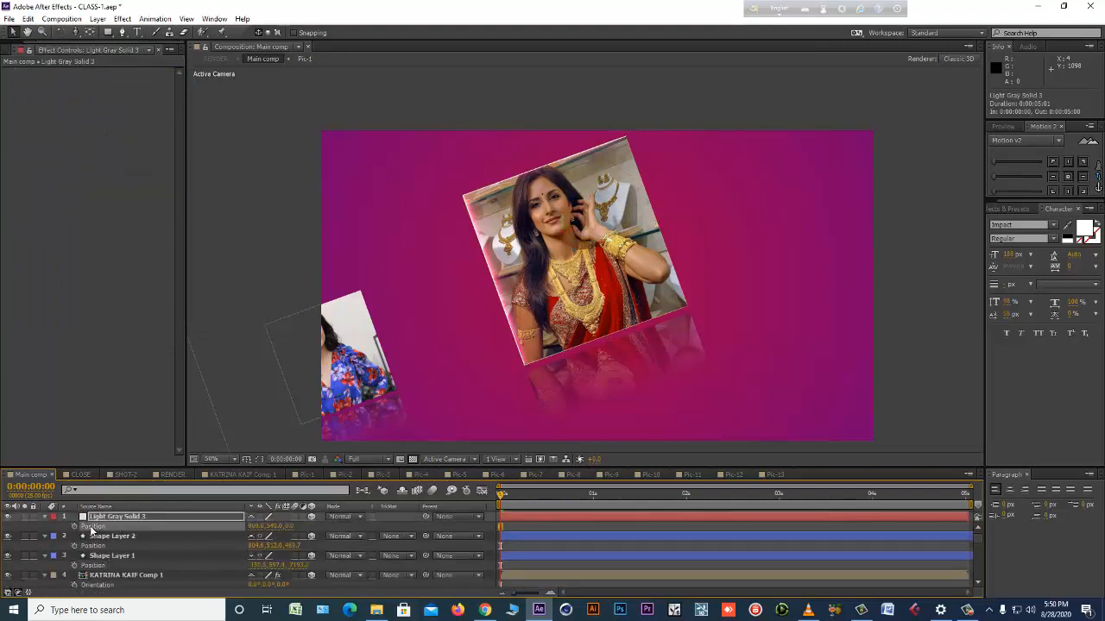
click(29, 19)
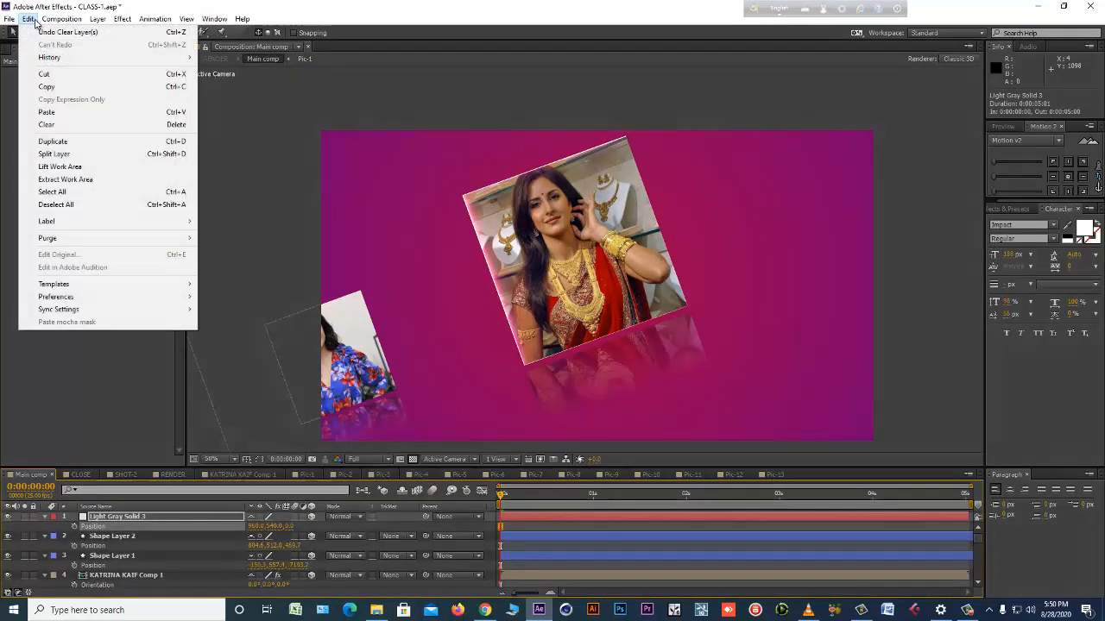
click(62, 113)
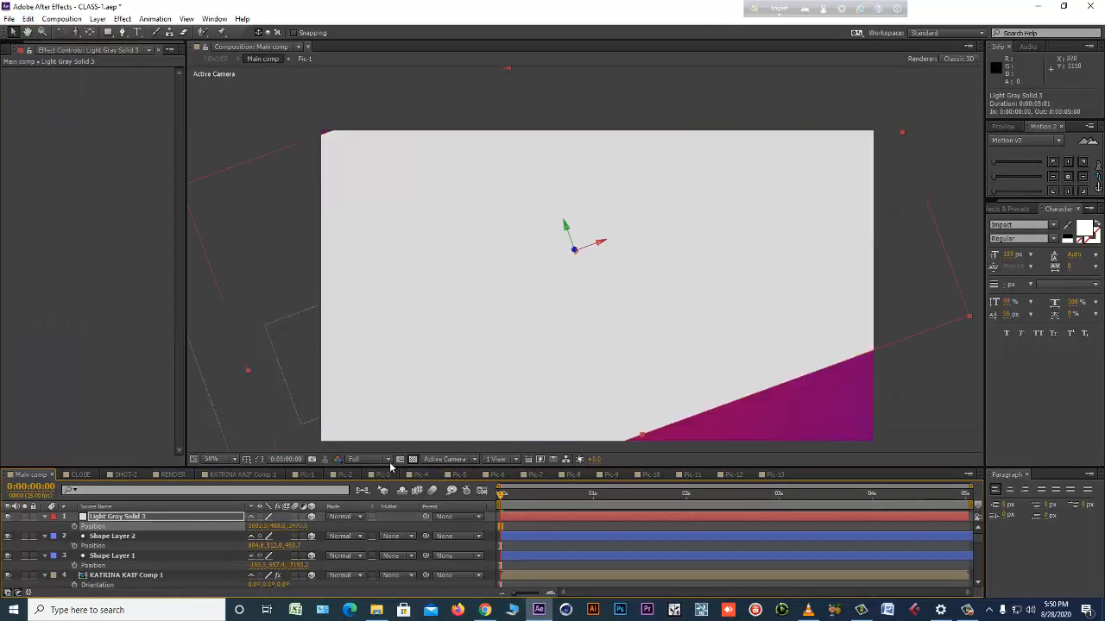
key(s)
drag(304, 529, 298, 245)
Apply the Optical Flares effect to Light Gray Solid 3 and set its render mode to On Transparent.
click(124, 19)
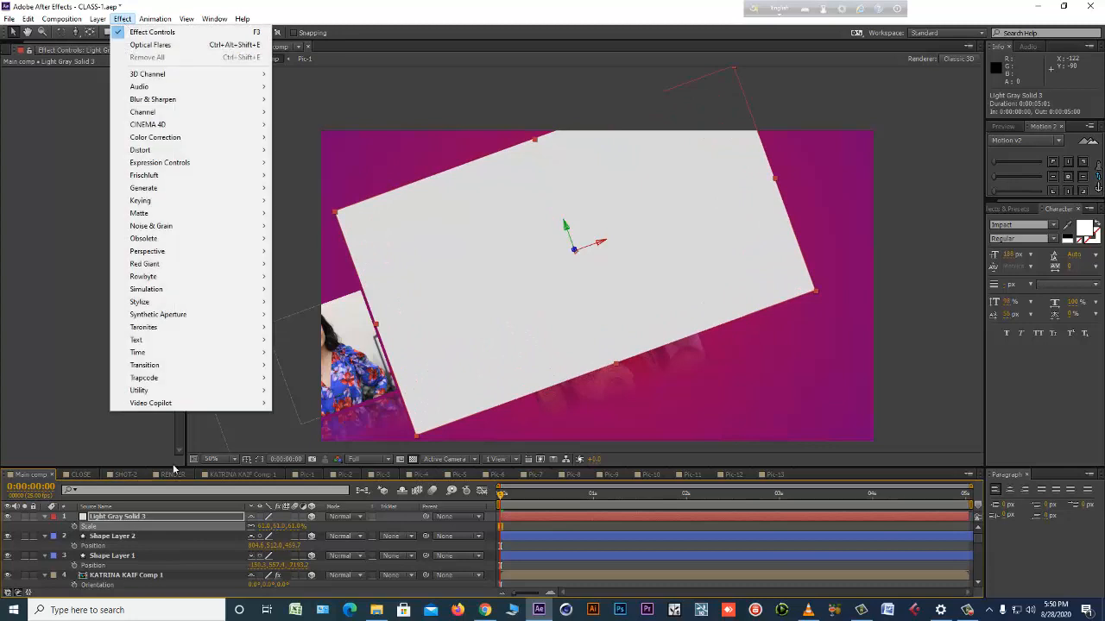
mouse_move(252, 403)
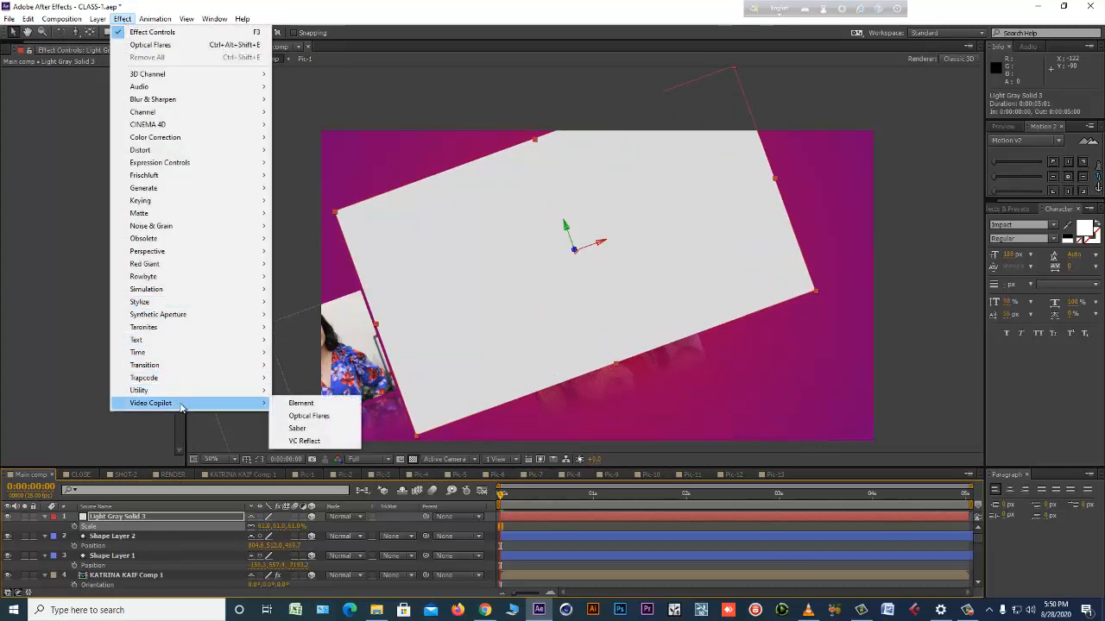
click(340, 417)
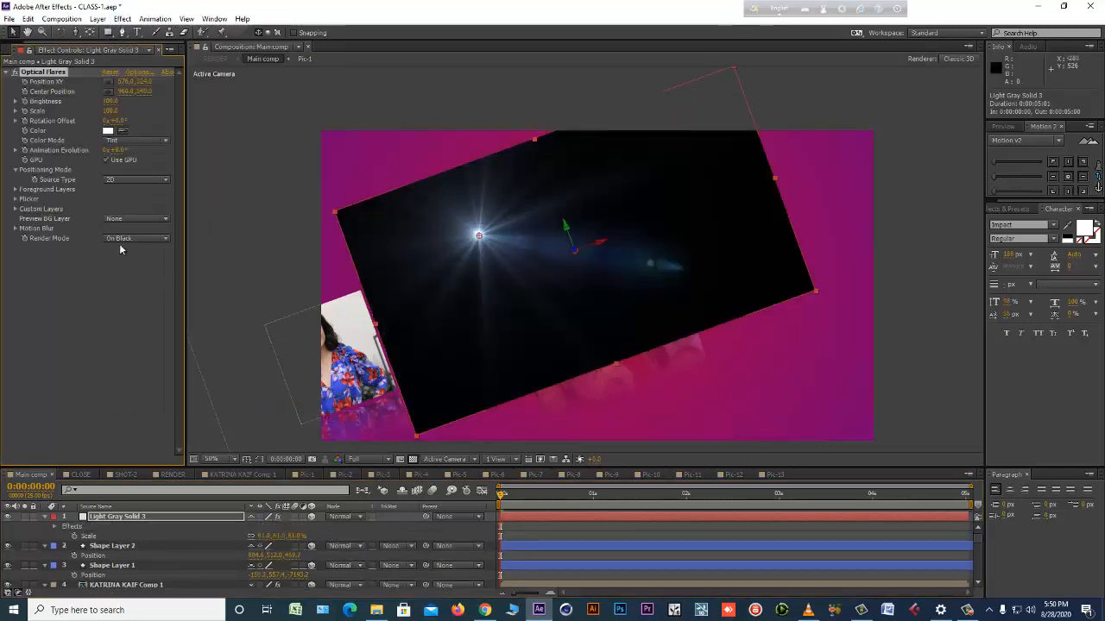
click(134, 238)
click(162, 263)
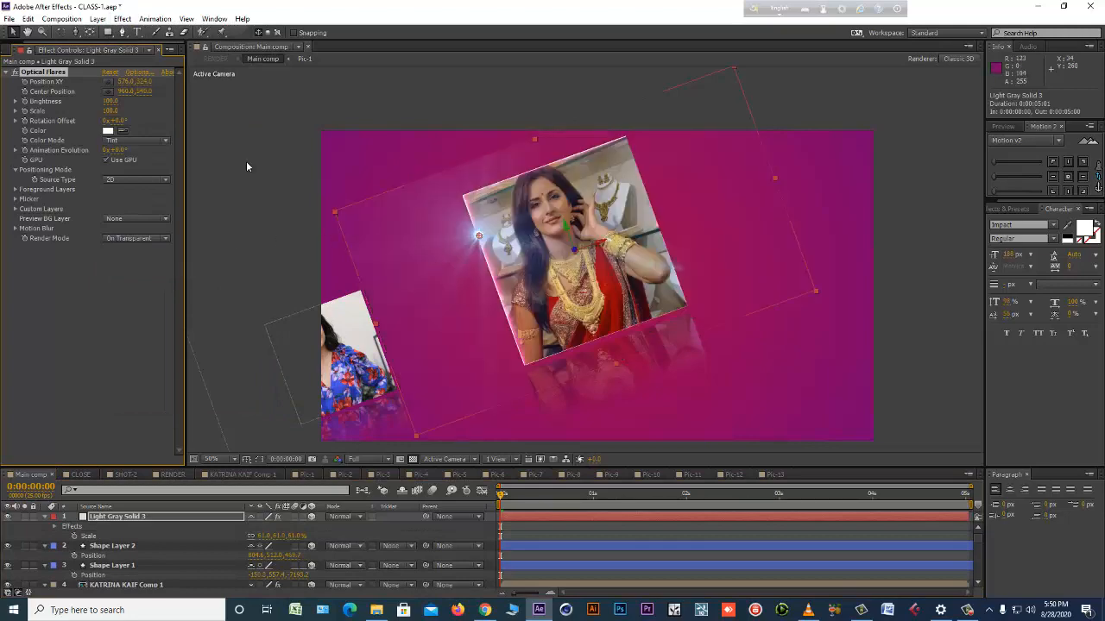
Load the Air Missile preset from Natural Flares into the Optical Flares effect.
click(135, 73)
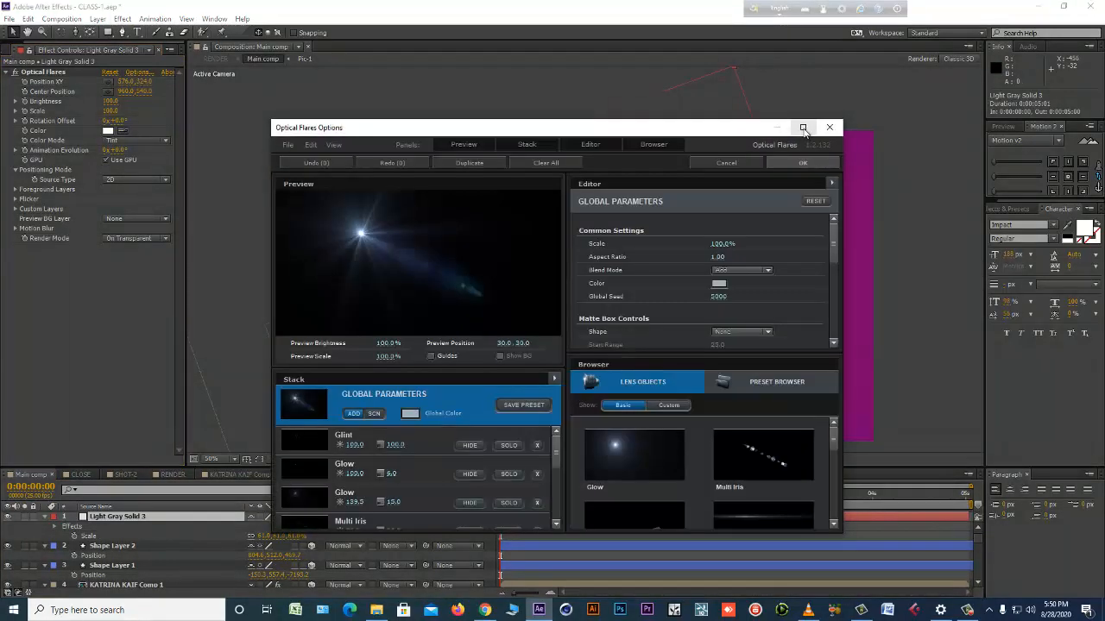
click(802, 128)
click(846, 351)
double_click(1006, 429)
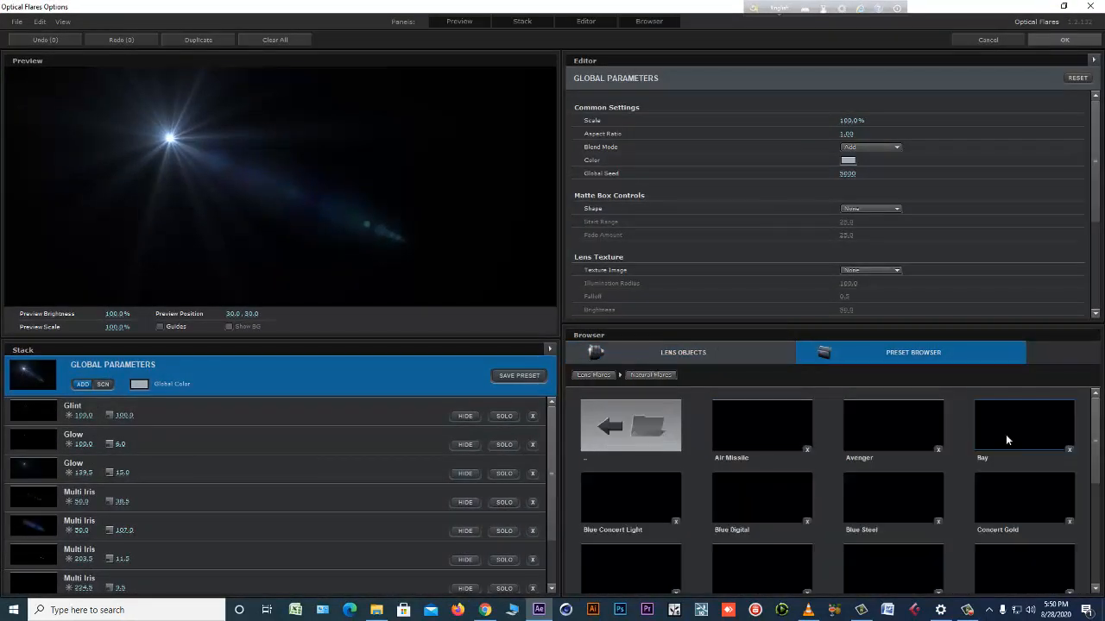
click(787, 421)
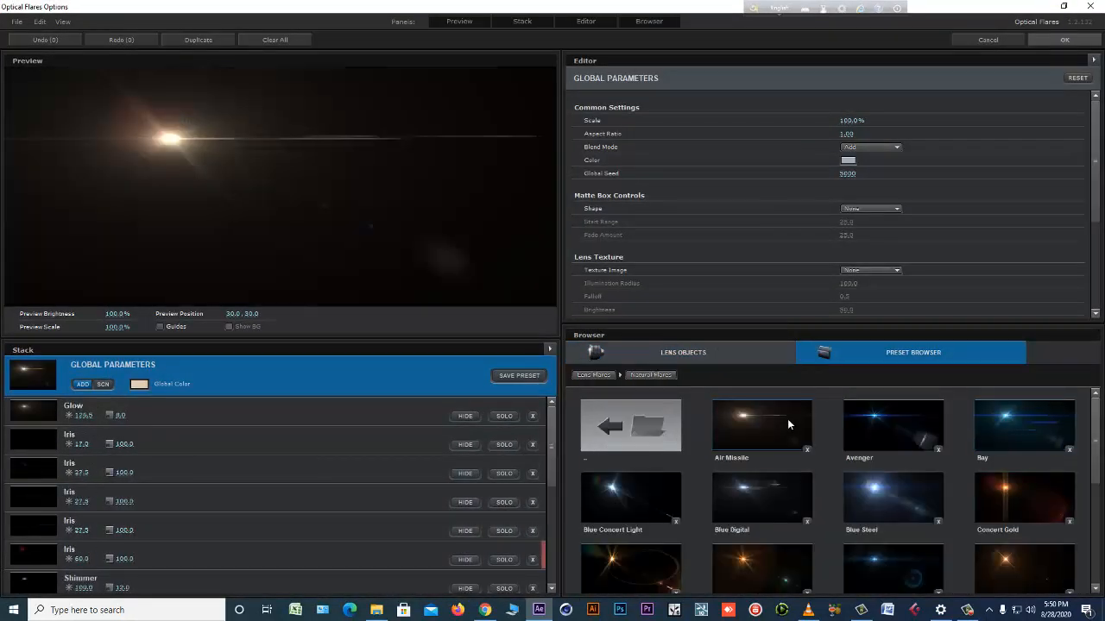
click(1058, 39)
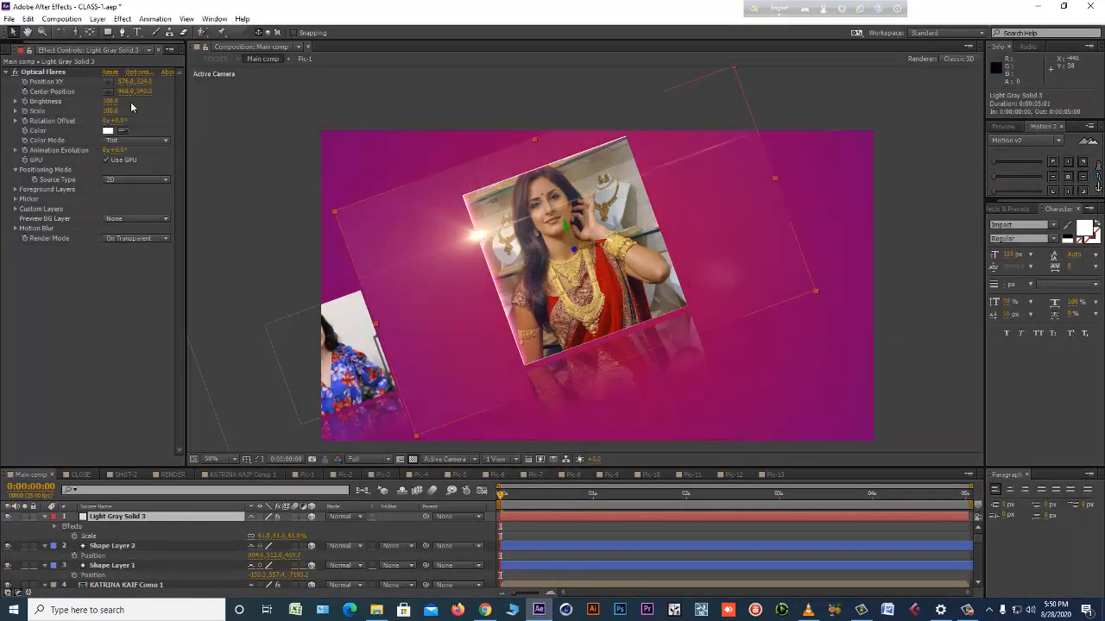
Move the flare to the upper-right corner of the central photo, at about 1349, 154.
click(43, 72)
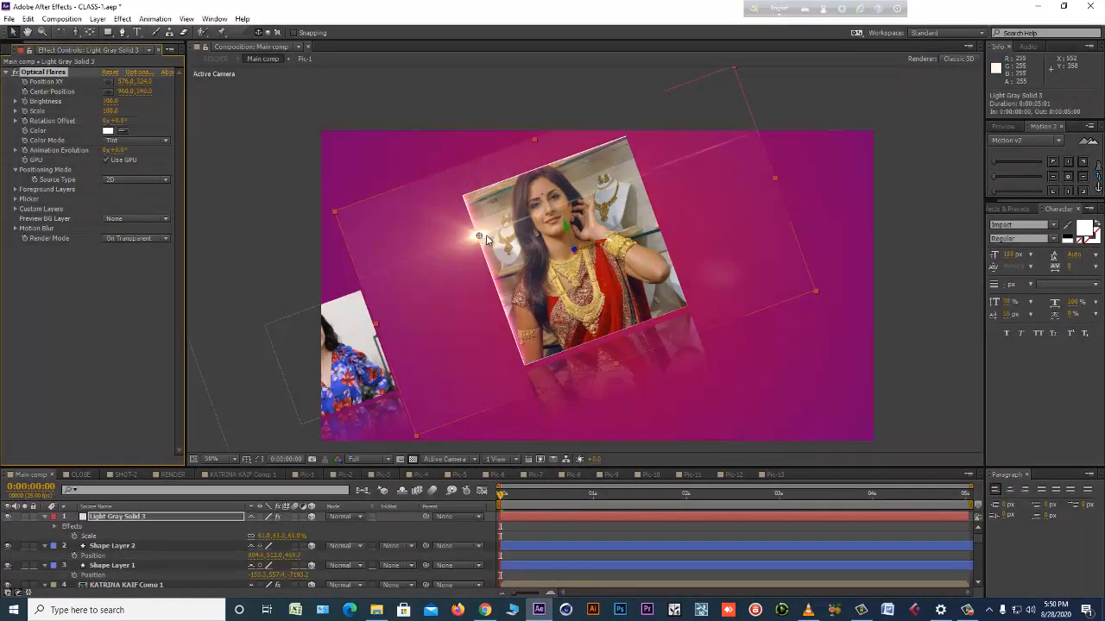
drag(479, 236, 630, 144)
Browse the Natural Flares presets and replace the flare with a blue preset from the Network Presets folder.
click(138, 74)
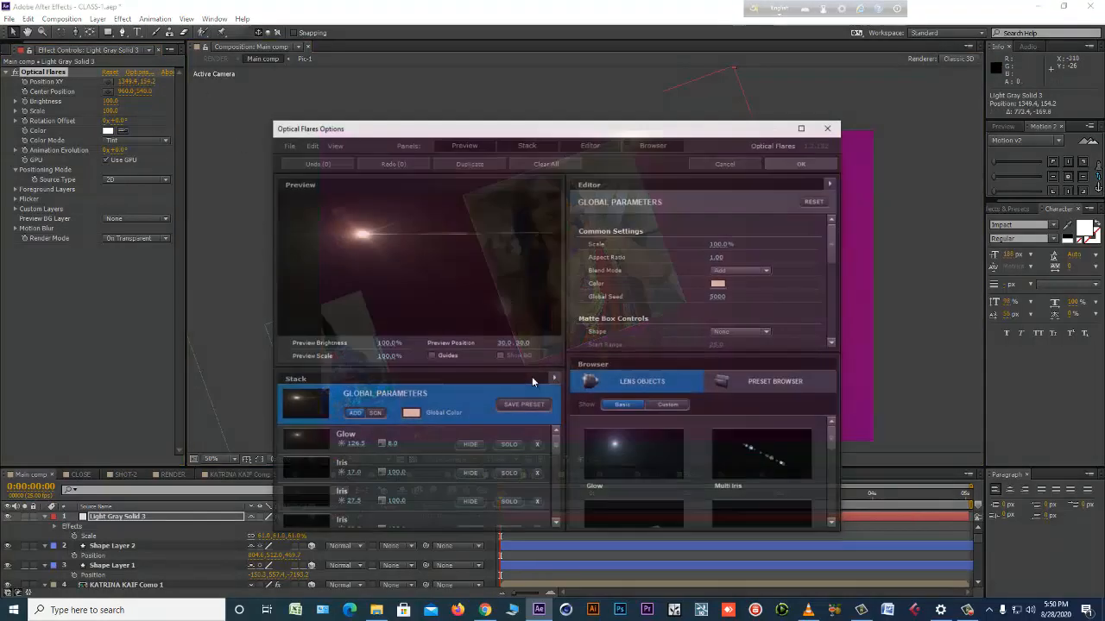
click(799, 126)
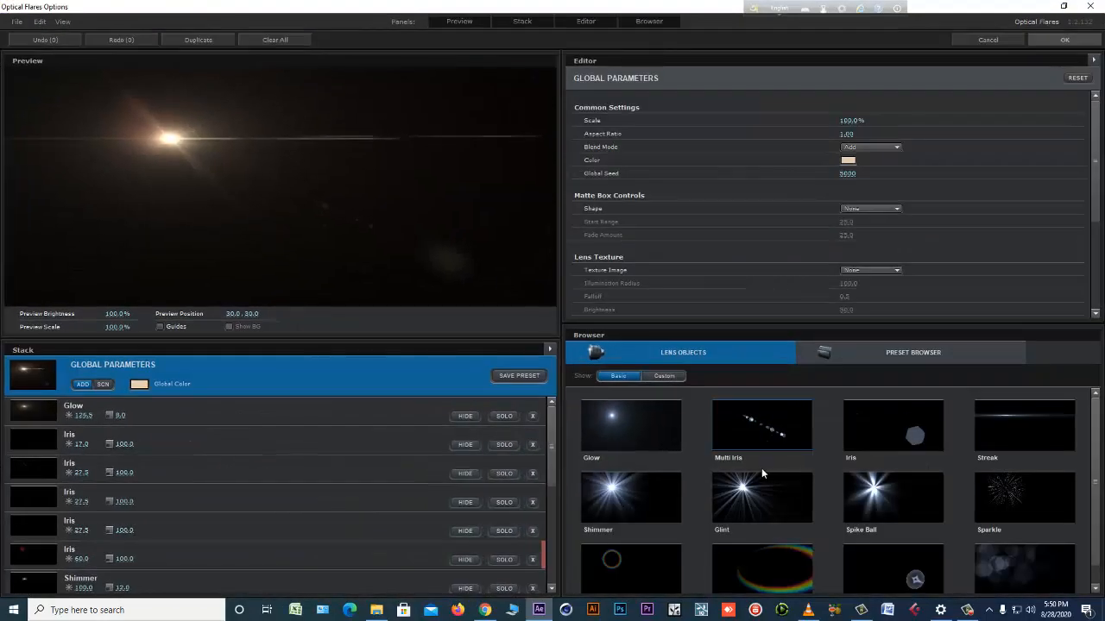
click(934, 354)
double_click(889, 422)
scroll(939, 494, down, 1)
scroll(939, 493, down, 1)
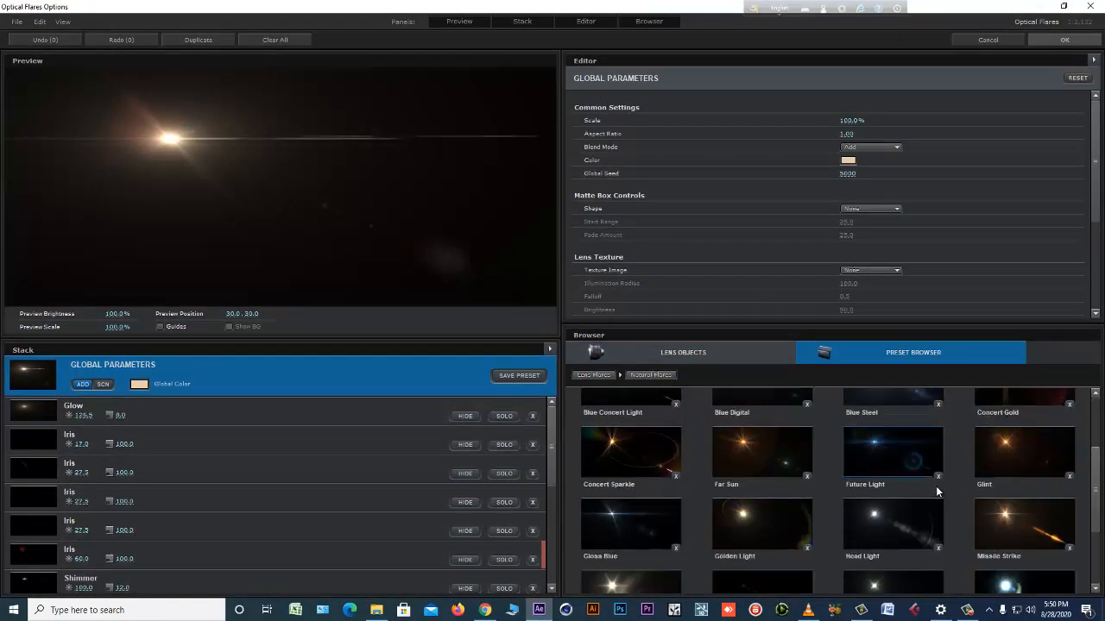
scroll(936, 491, down, 3)
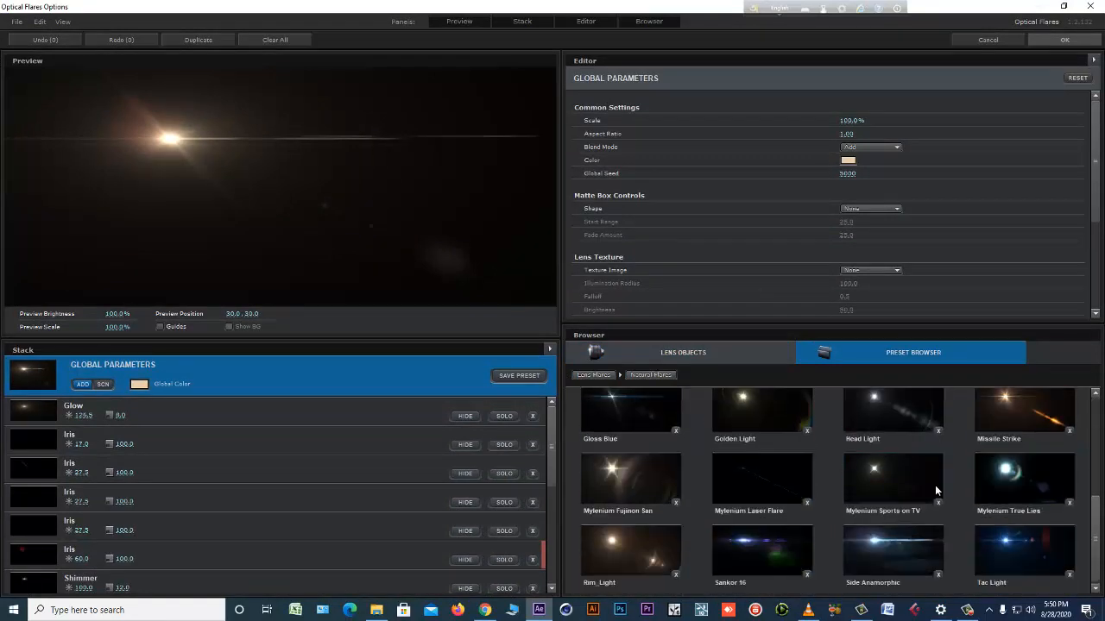
scroll(934, 485, up, 6)
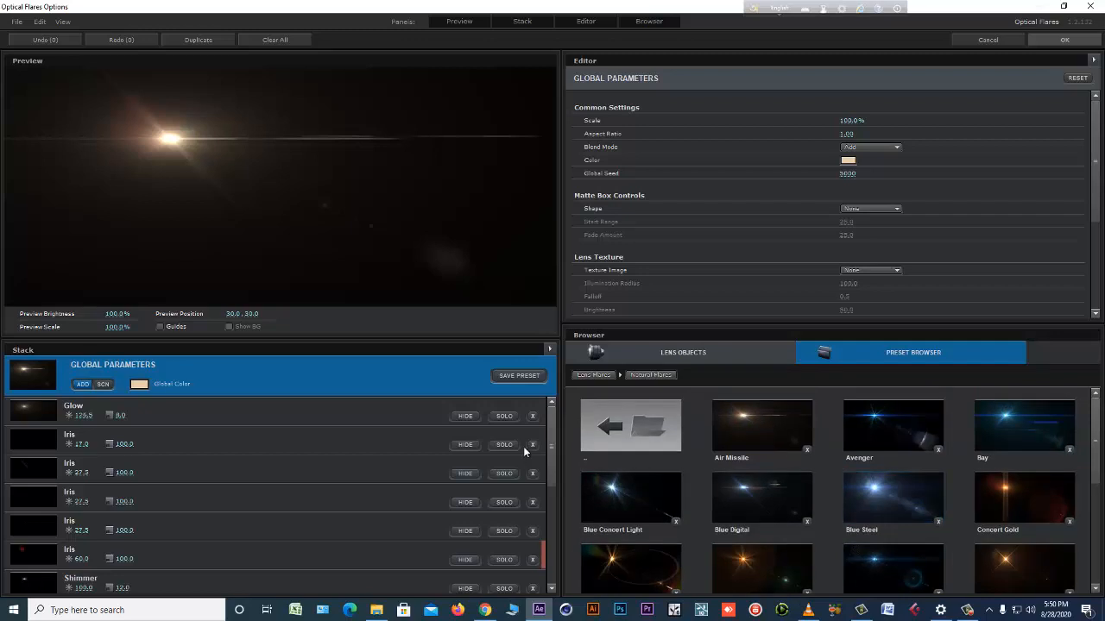
click(604, 425)
click(666, 504)
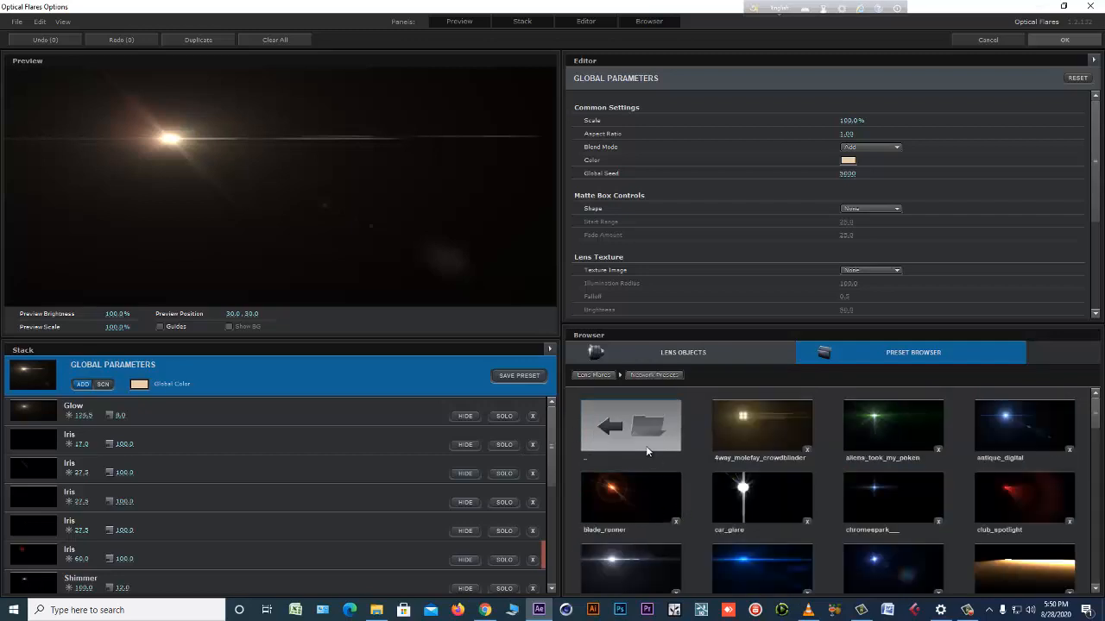
Hide the Ring, Streak and lowest Multi Iris elements in the flare's stack.
drag(552, 444, 550, 574)
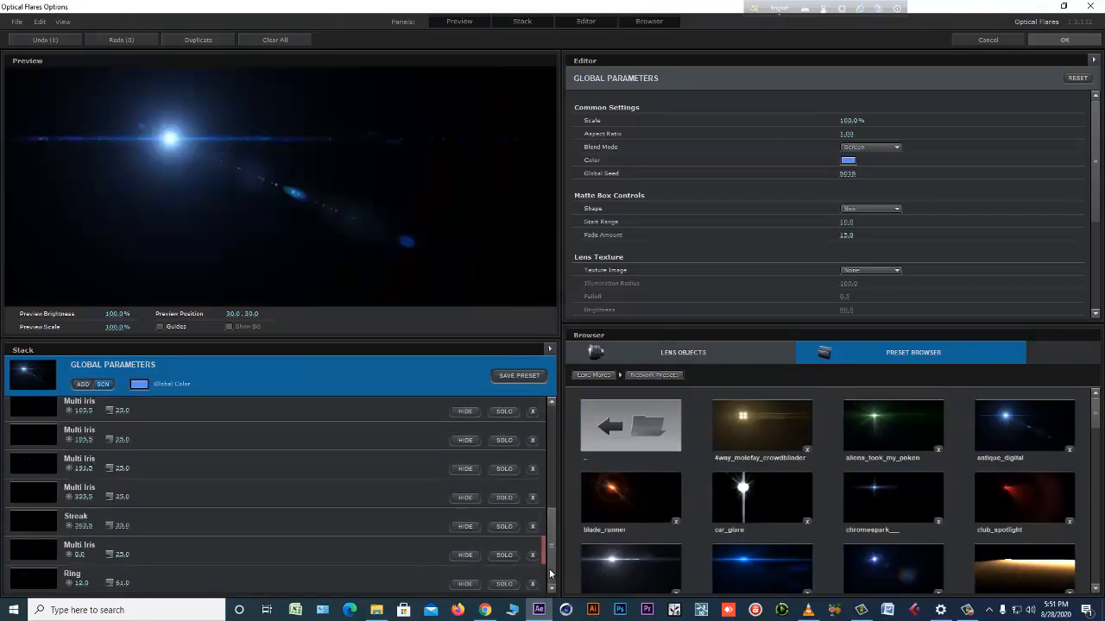
click(465, 585)
click(464, 555)
click(463, 526)
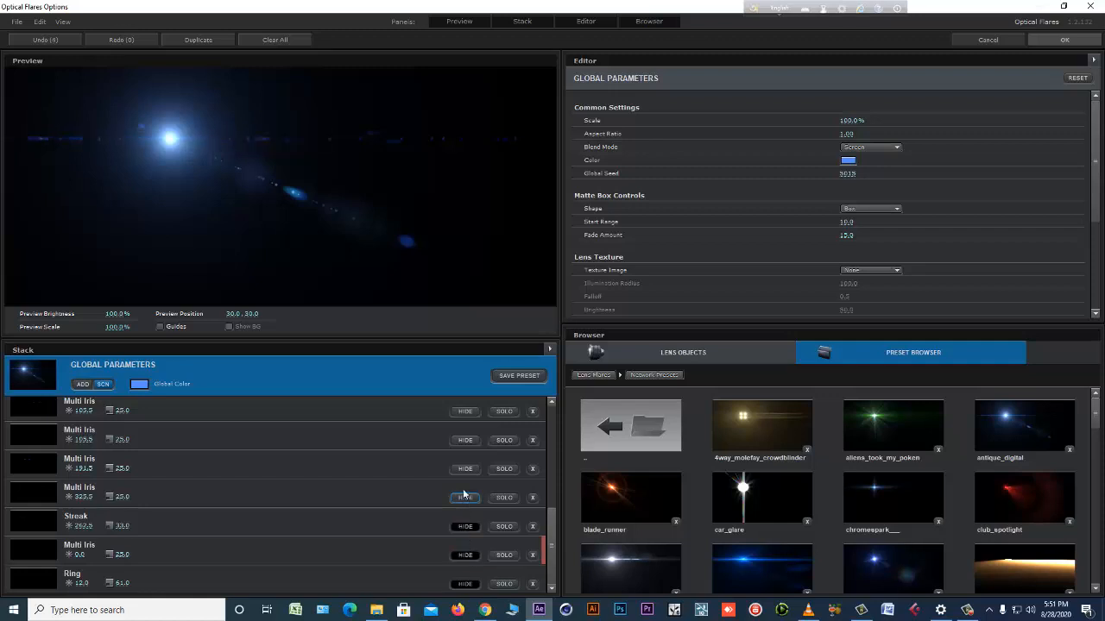
click(463, 497)
click(465, 441)
click(467, 412)
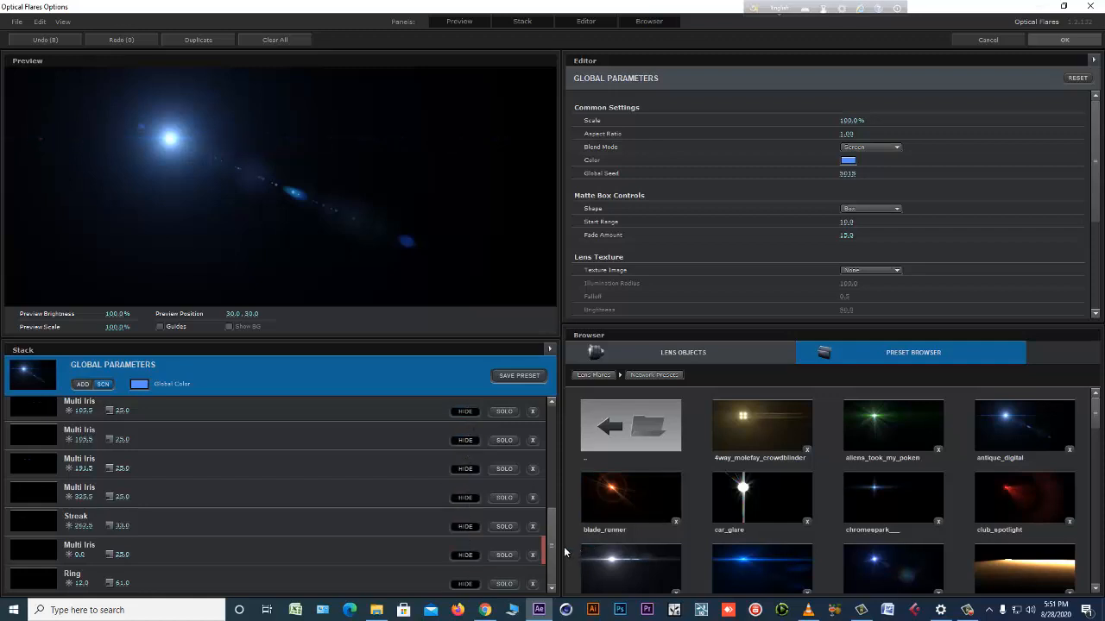
Hide the remaining Multi Iris and Iris elements, leaving only the Glow, and apply the flare options.
drag(553, 547, 553, 541)
scroll(539, 527, up, 5)
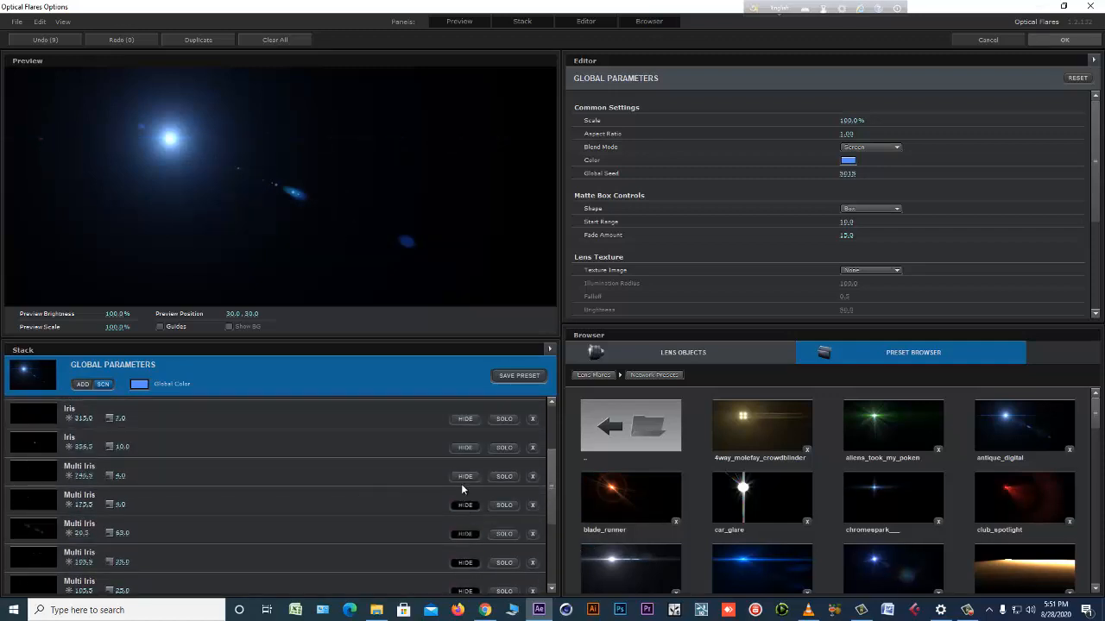
click(464, 447)
click(464, 420)
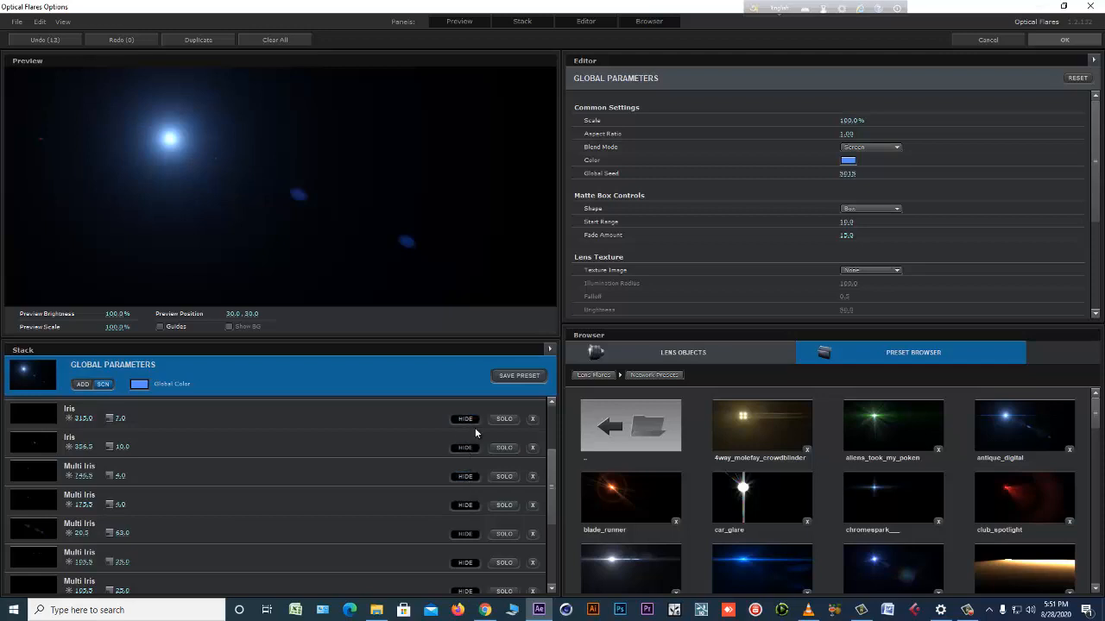
scroll(553, 484, up, 5)
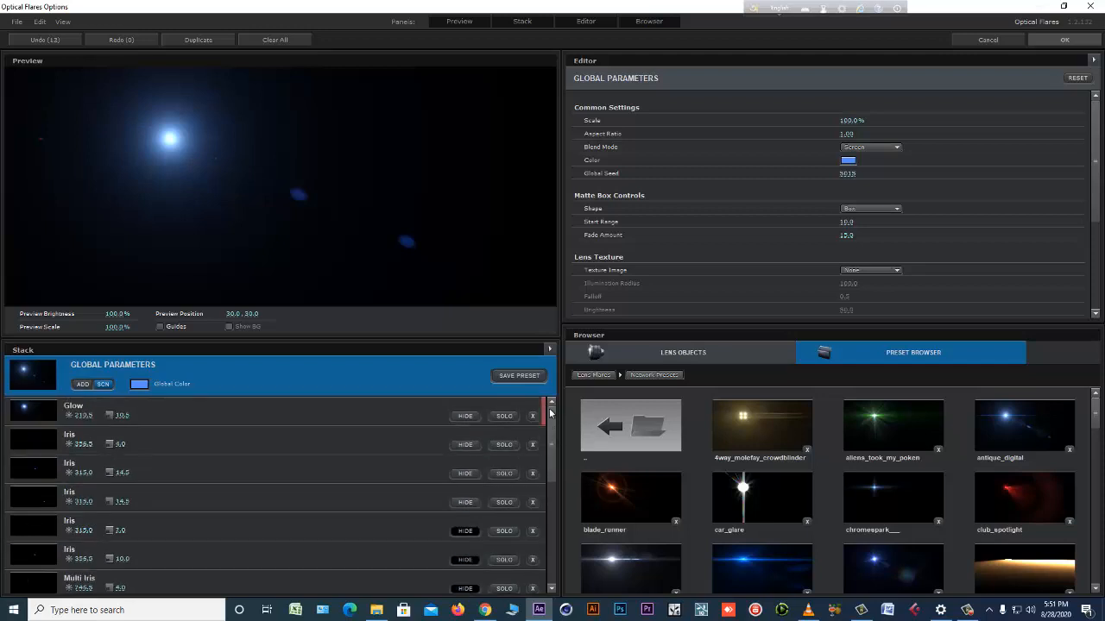
click(464, 502)
click(464, 474)
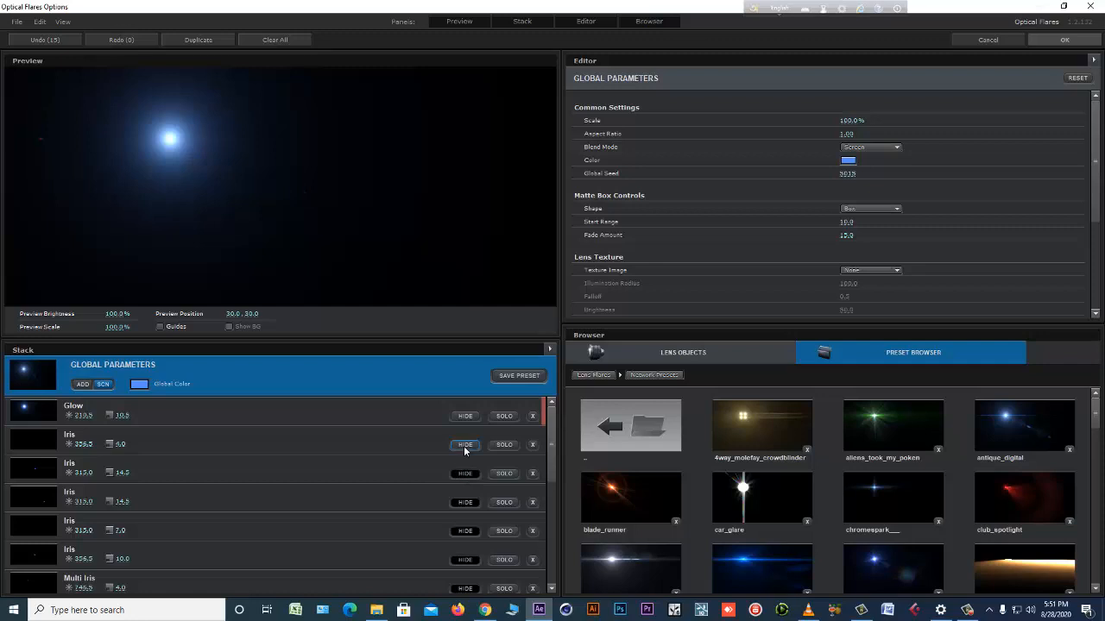
click(463, 446)
click(1067, 42)
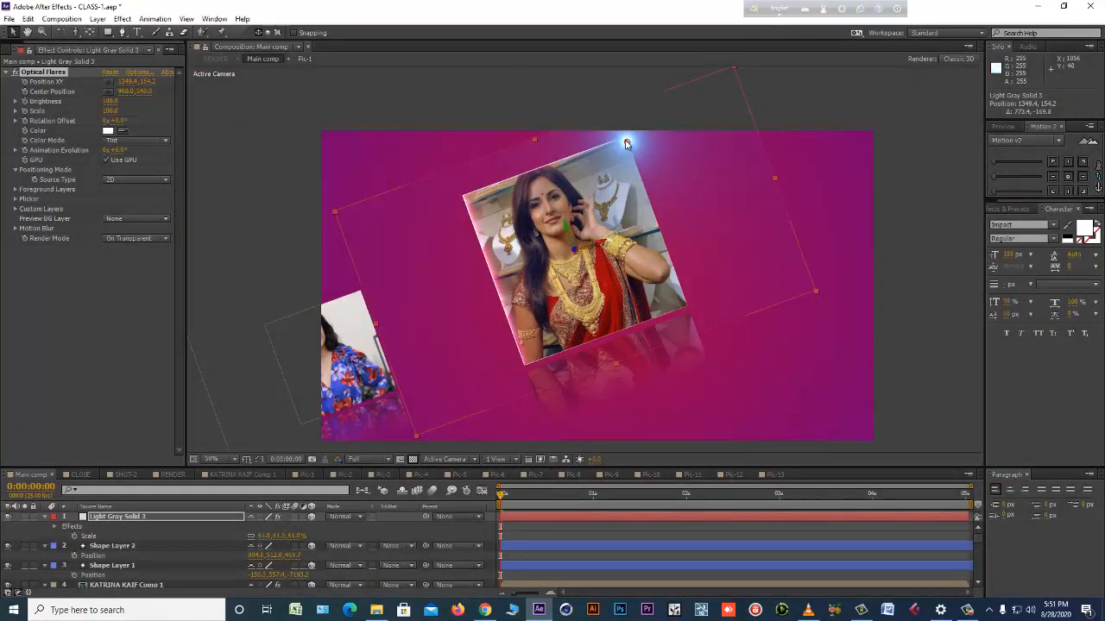
Set Light Gray Solid 3's blend mode to Add and keyframe the flare's Position XY at the first frame.
click(342, 517)
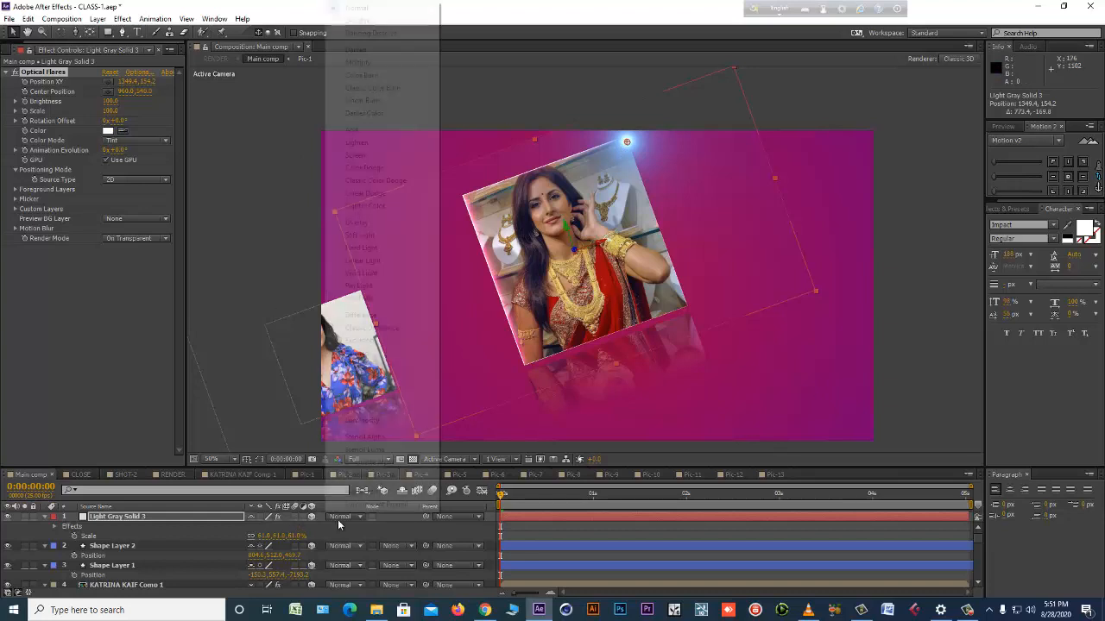
click(359, 133)
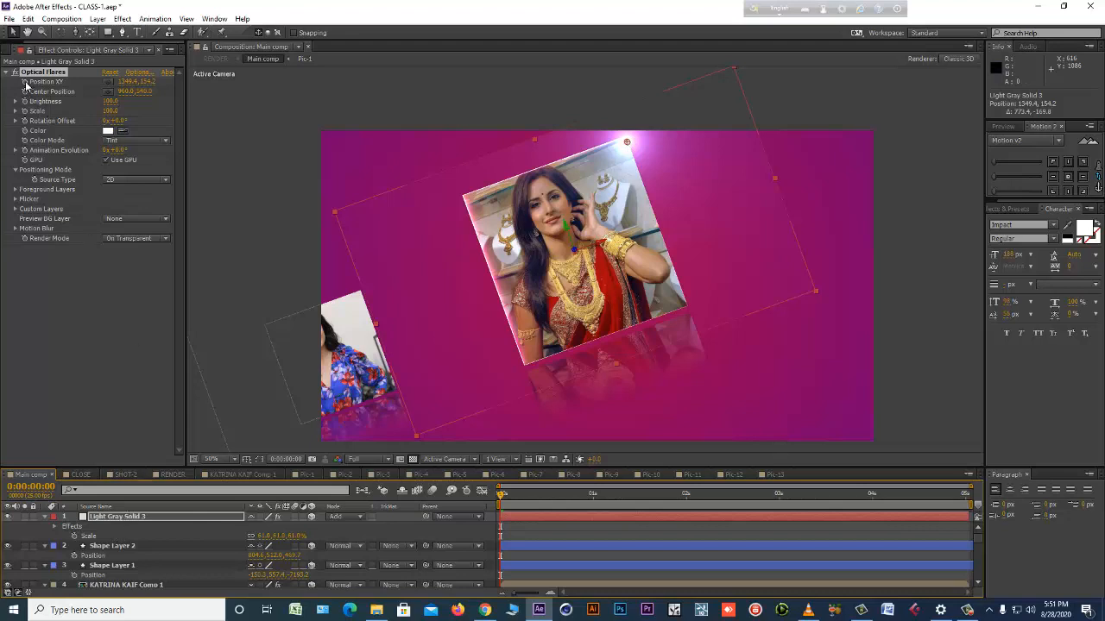
click(592, 496)
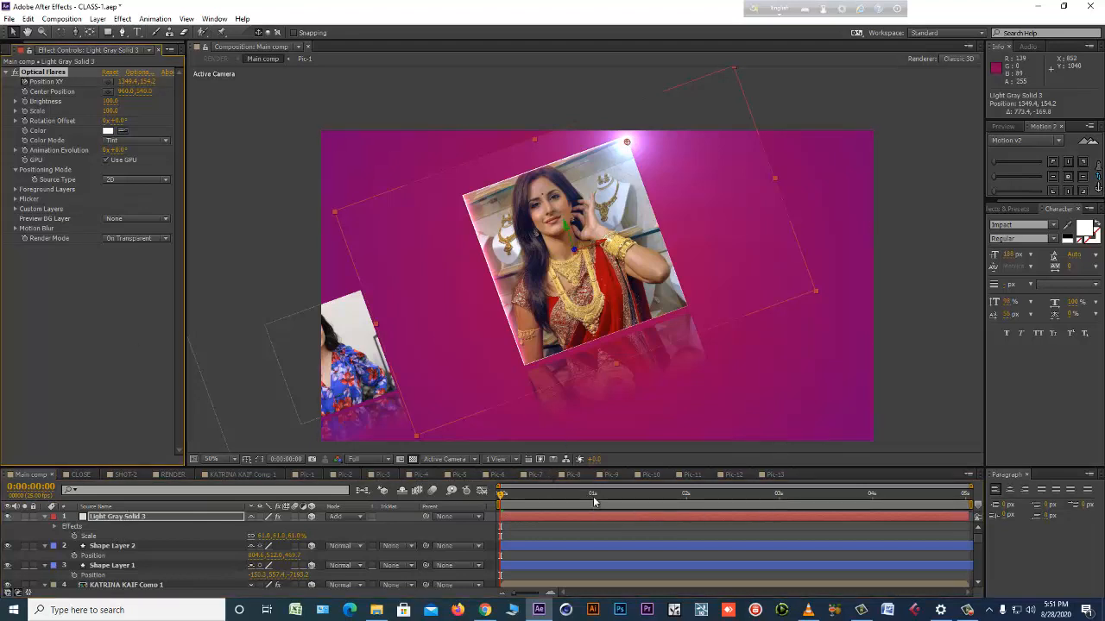
drag(592, 495, 491, 506)
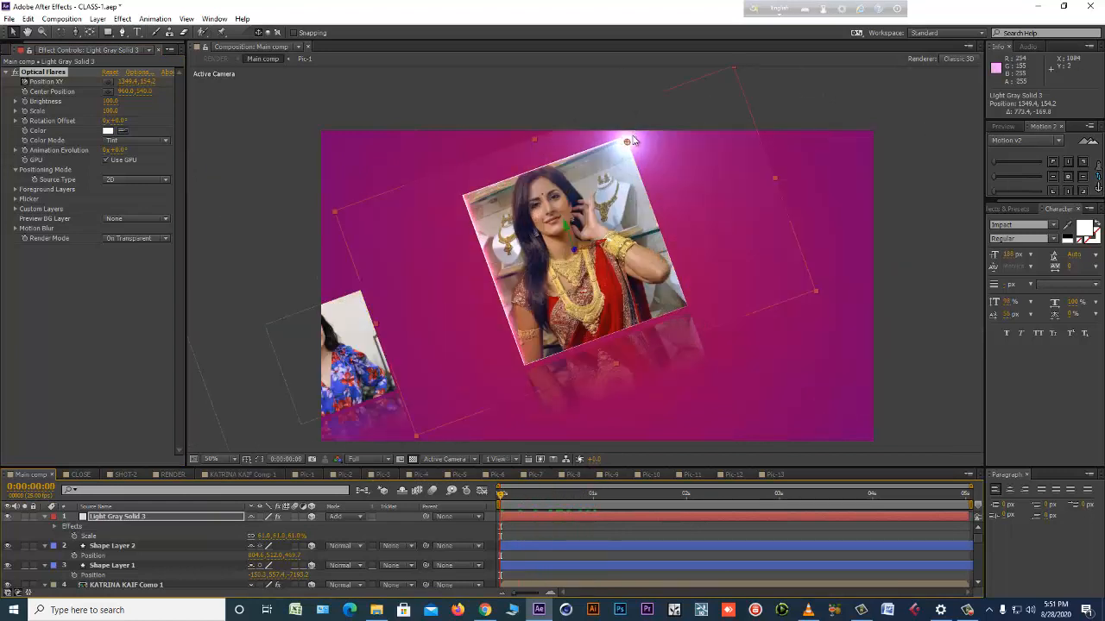
Position the flare at the centre photo's lower-right corner at the first frame and at its lower-left corner at 0:00:00:24.
drag(626, 141, 649, 191)
drag(663, 234, 688, 308)
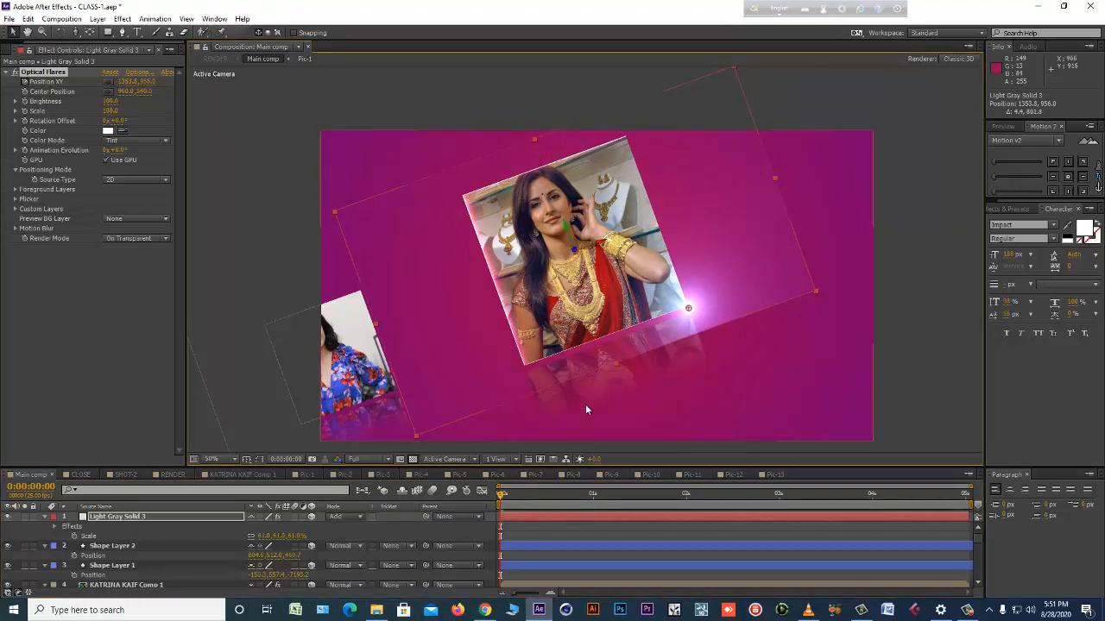
click(591, 496)
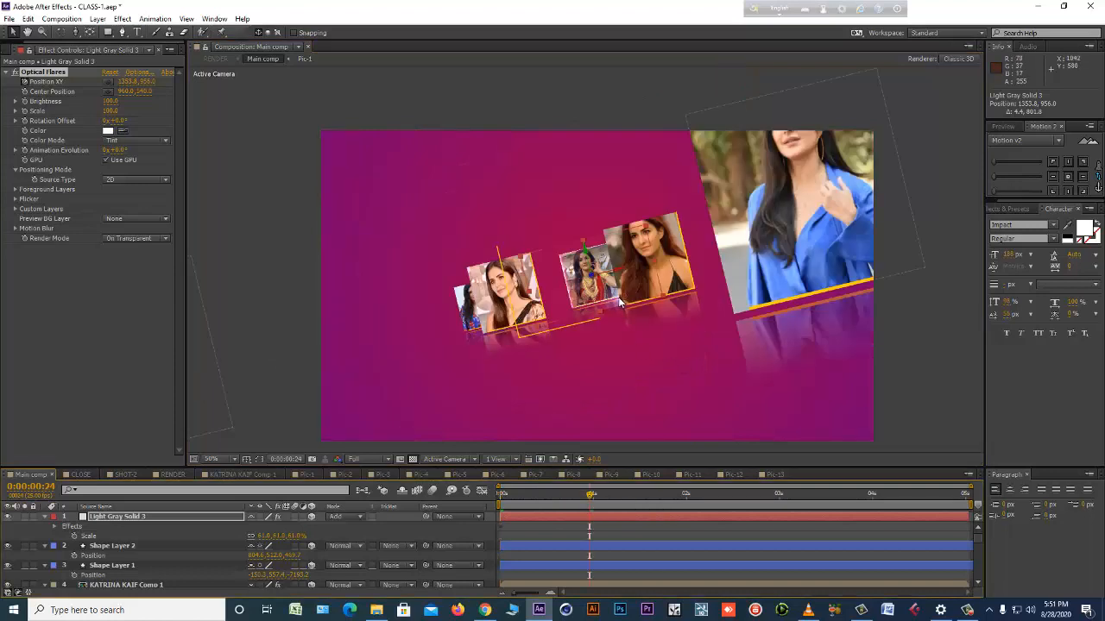
drag(620, 302, 568, 310)
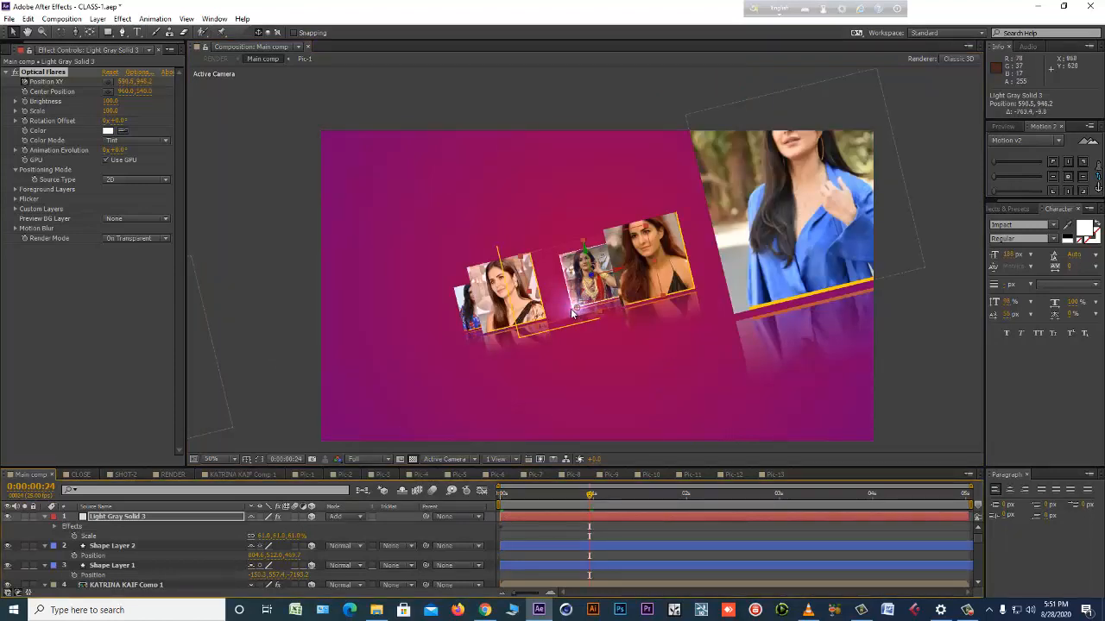
Move the flare to the centre photo's upper-left corner at 0:00:02:00 and preview its path from 0:00:00:09.
click(685, 497)
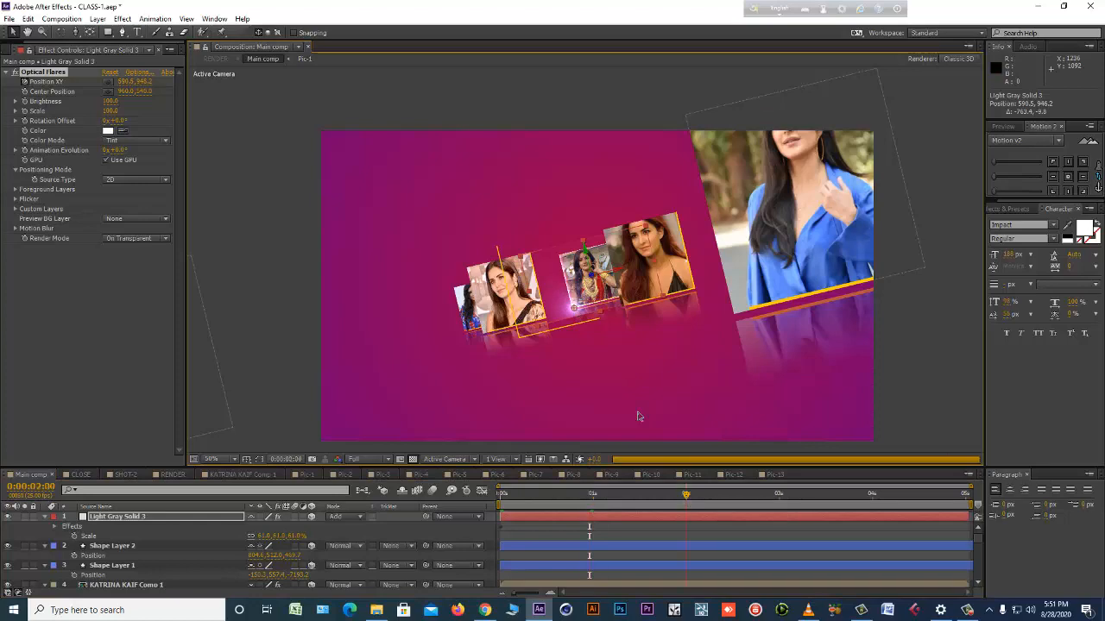
drag(584, 298, 580, 265)
scroll(592, 384, up, 1)
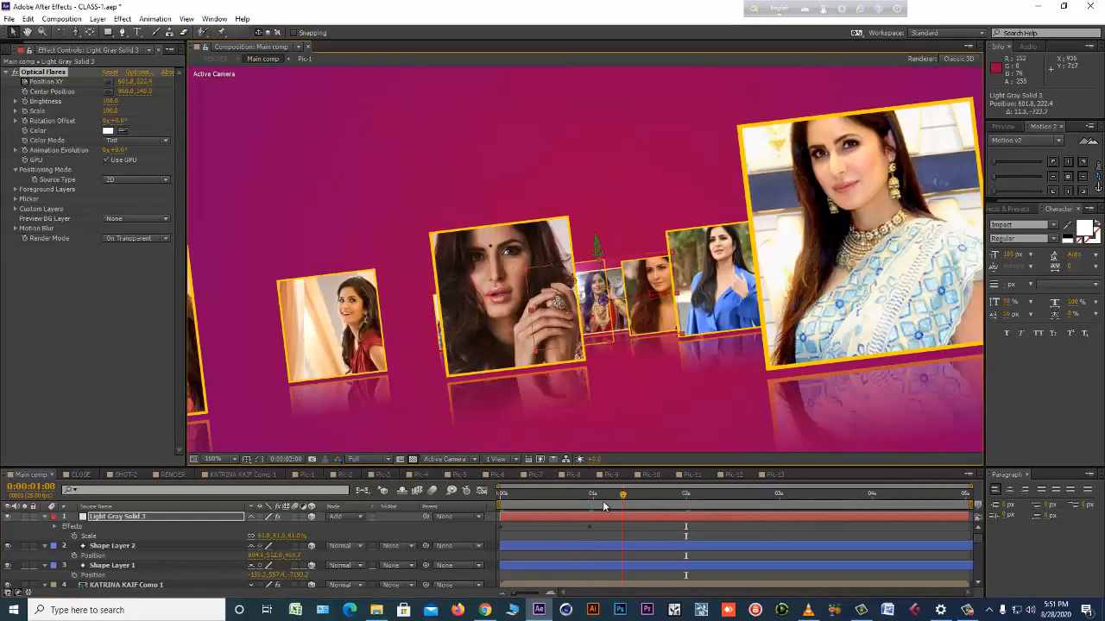
drag(556, 501, 535, 506)
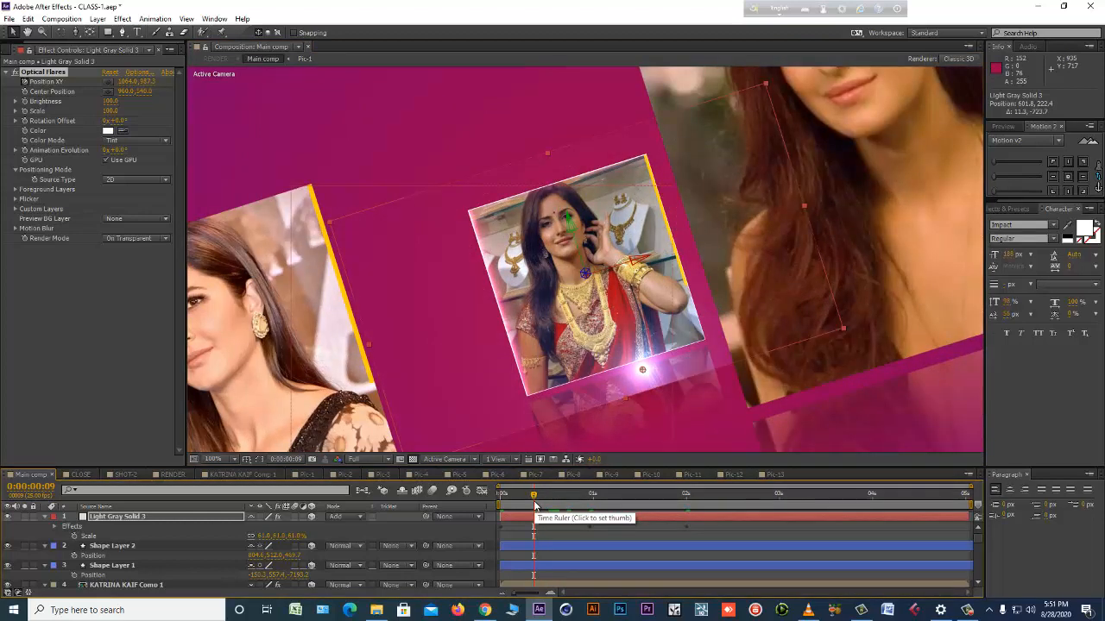
key(space)
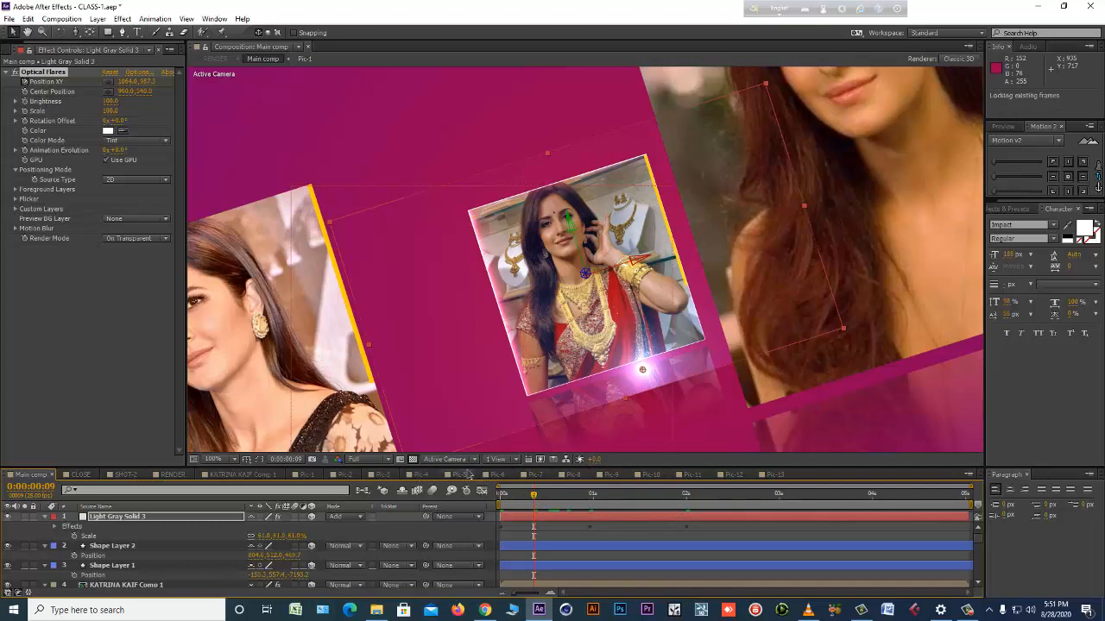
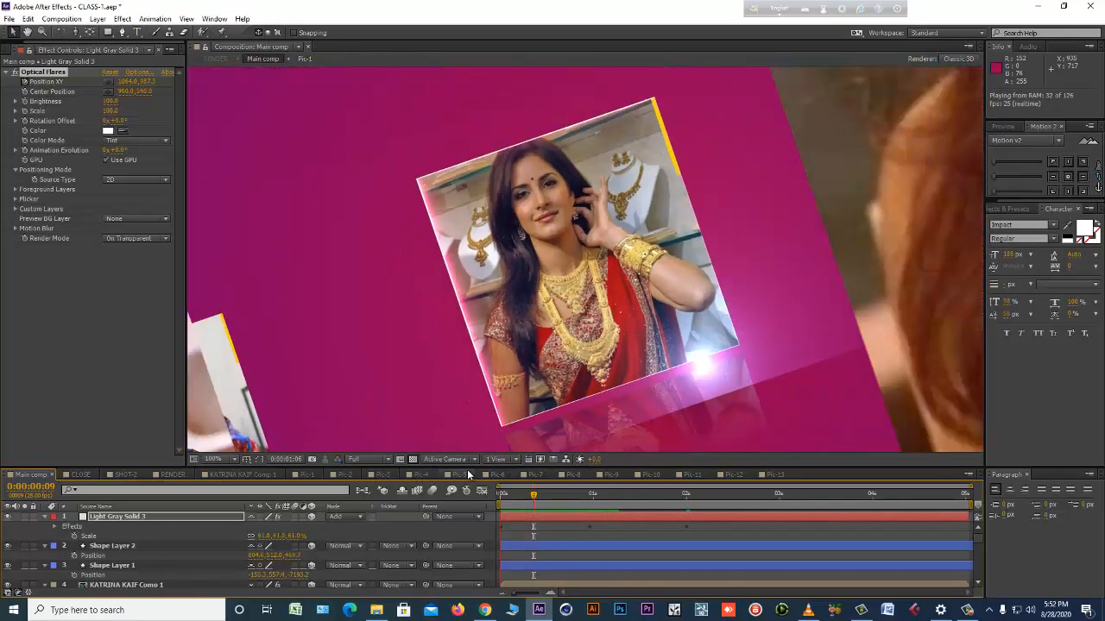
Copy the Light Gray Solid 3 flare layer from Main comp and paste it into the SHOT-2 composition.
key(space)
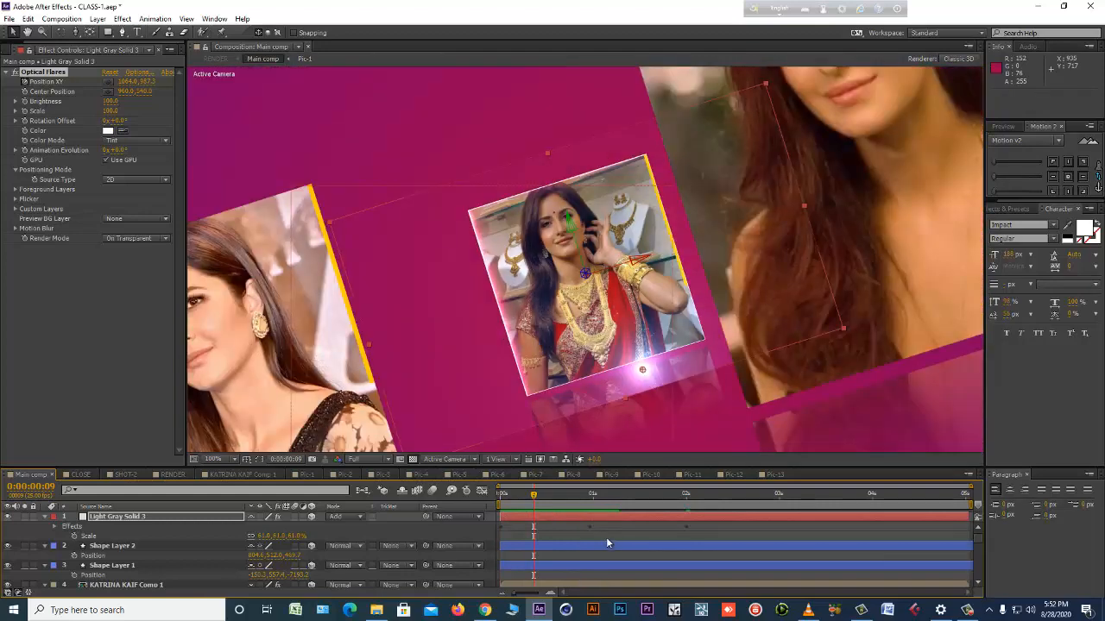
key(ctrl+c)
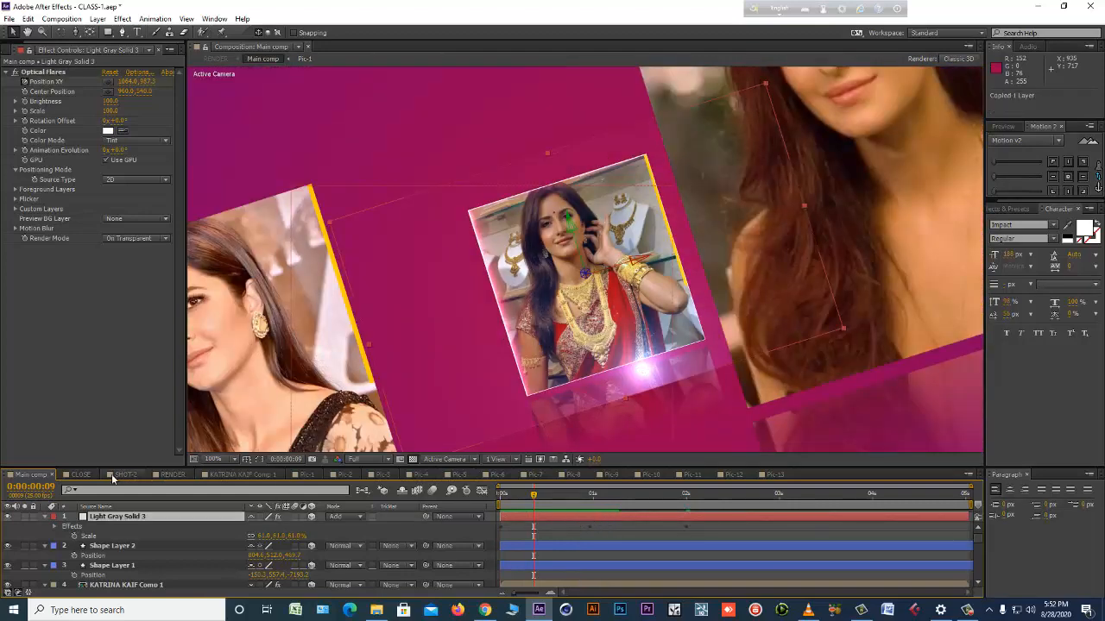
click(128, 475)
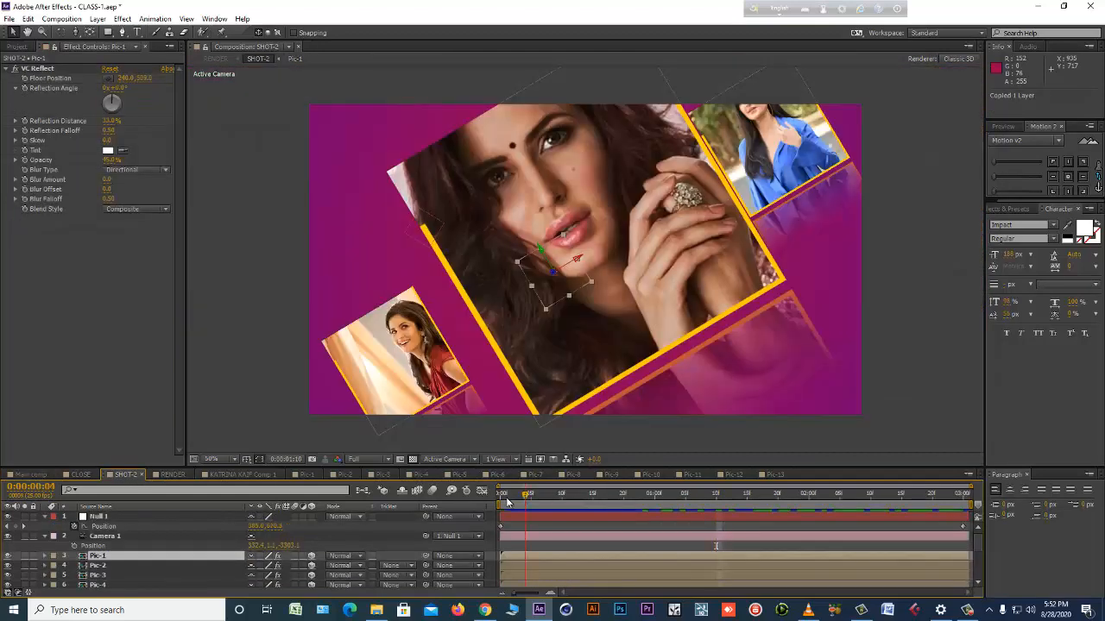
drag(507, 502, 581, 503)
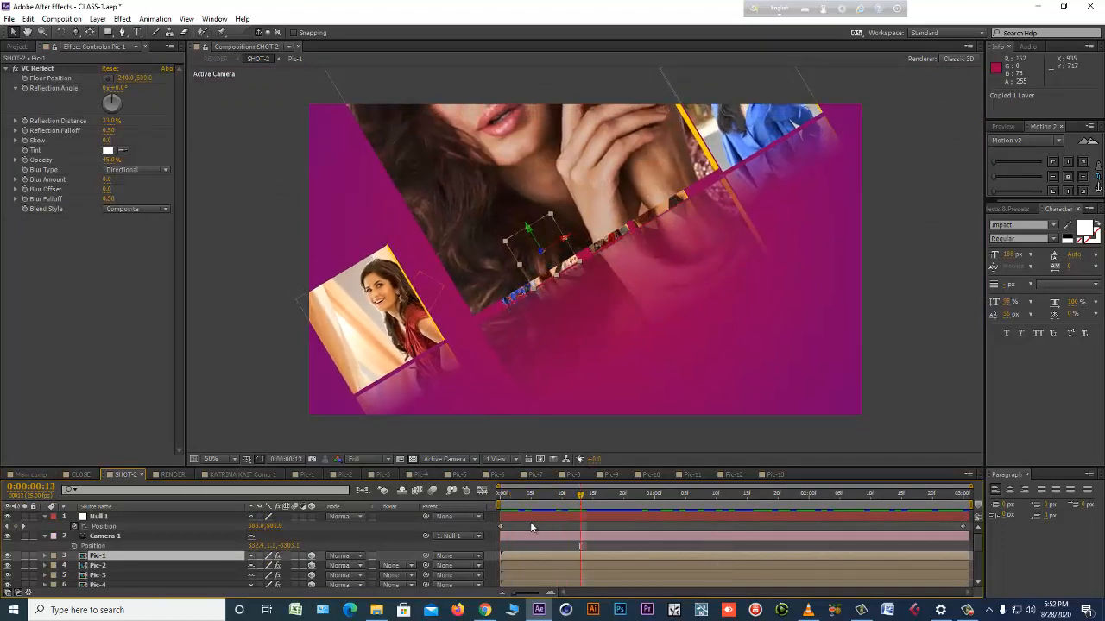
click(533, 527)
key(ctrl+v)
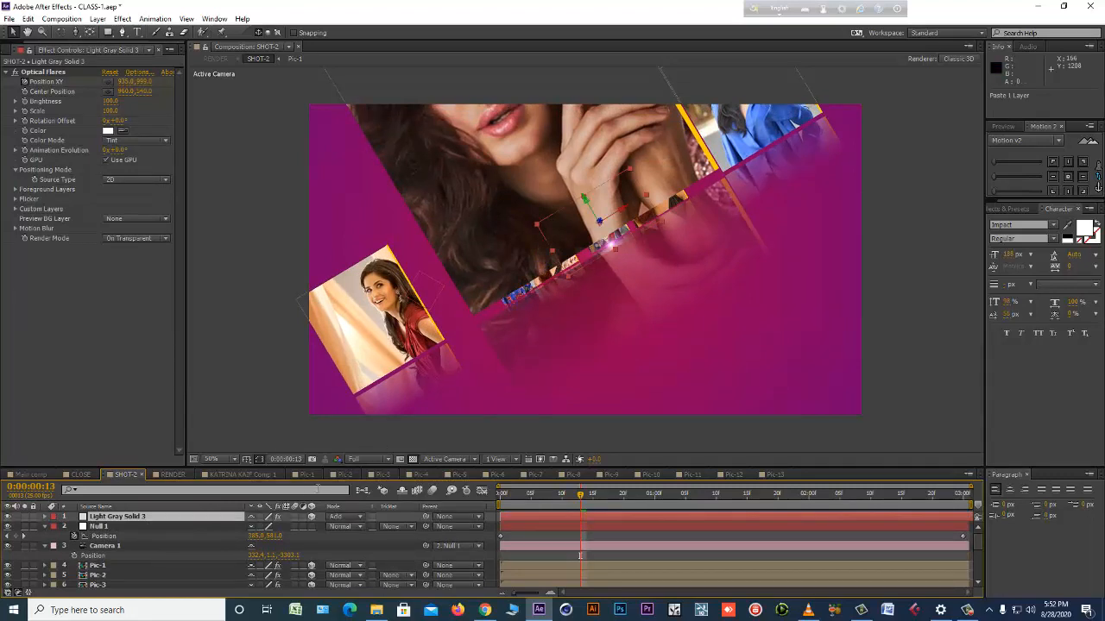
Copy the Position property of the Pic-6 layer in SHOT-2.
click(513, 244)
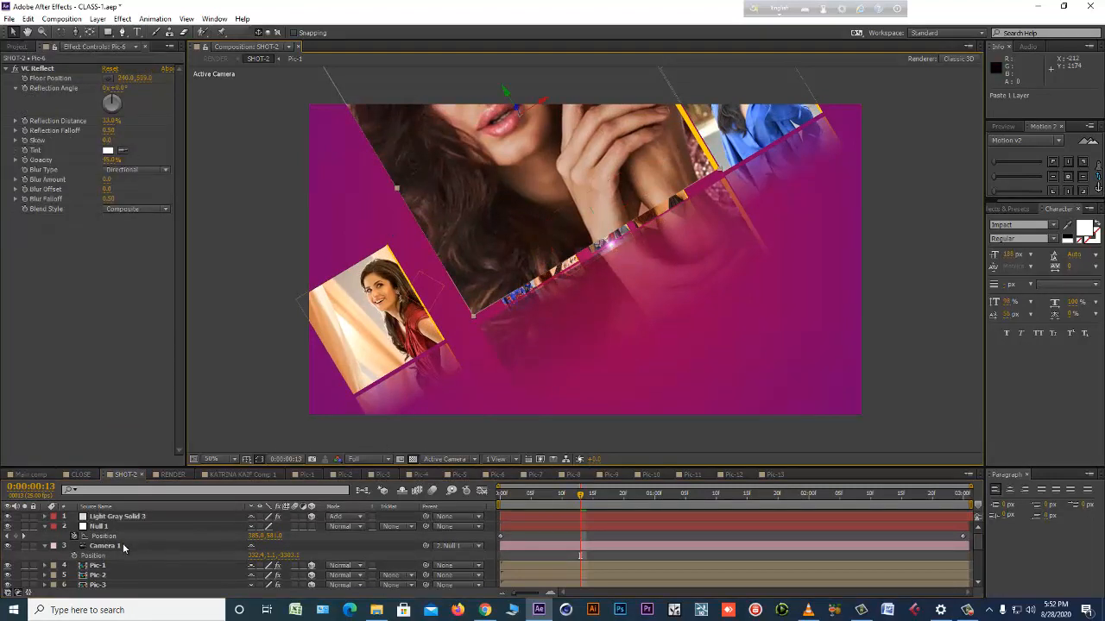
scroll(123, 547, down, 3)
click(98, 526)
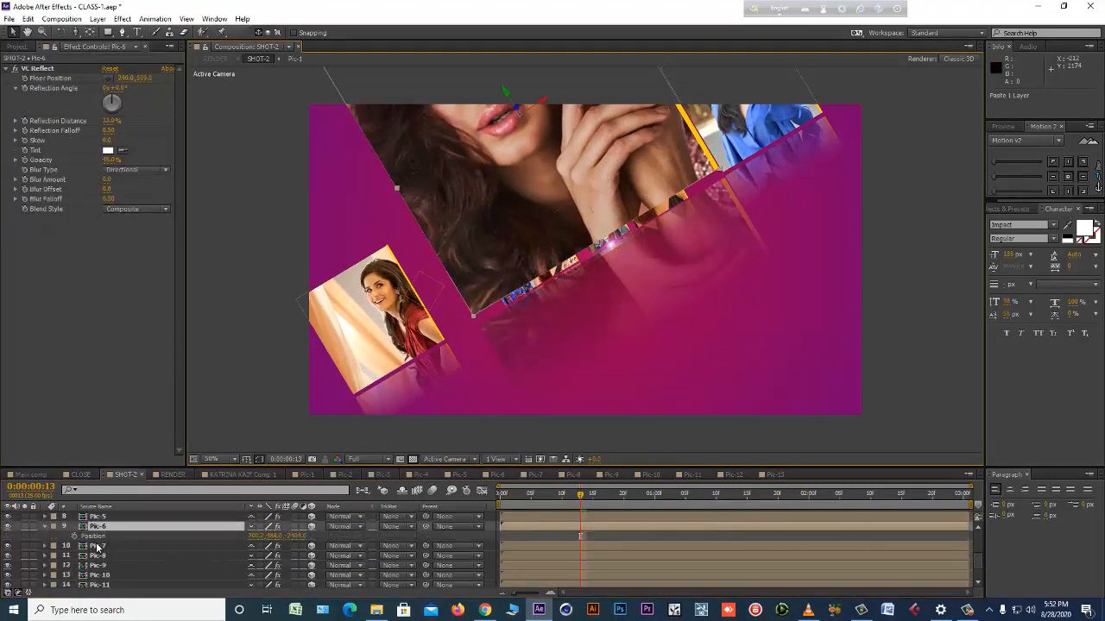
key(p)
click(27, 19)
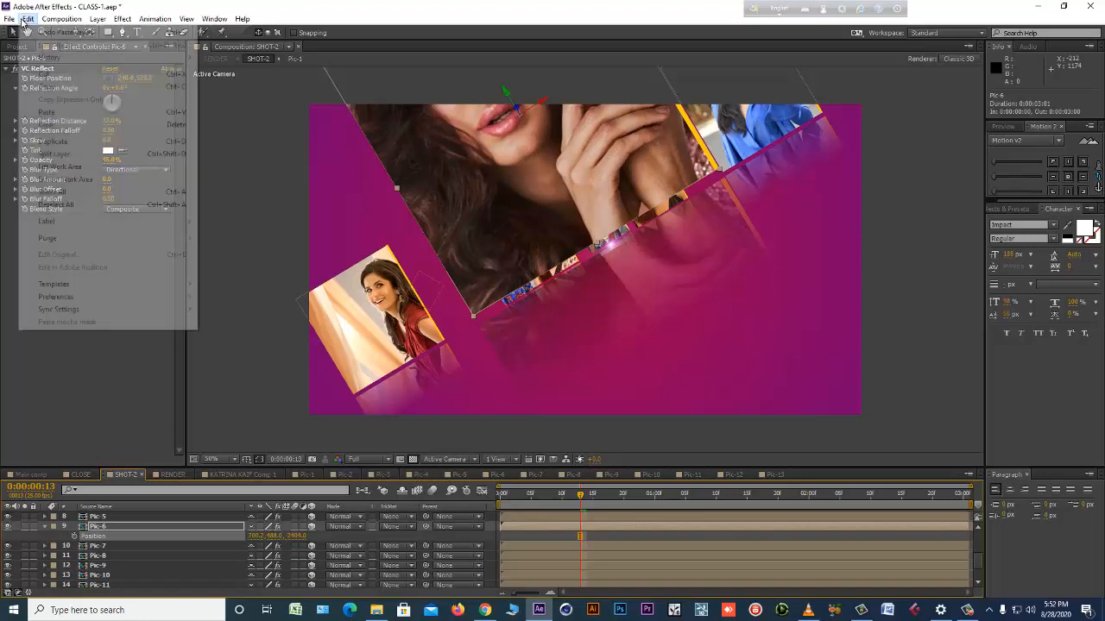
click(43, 78)
Paste the copied position onto the Position property of the Light Gray Solid 3 layer.
scroll(151, 574, up, 3)
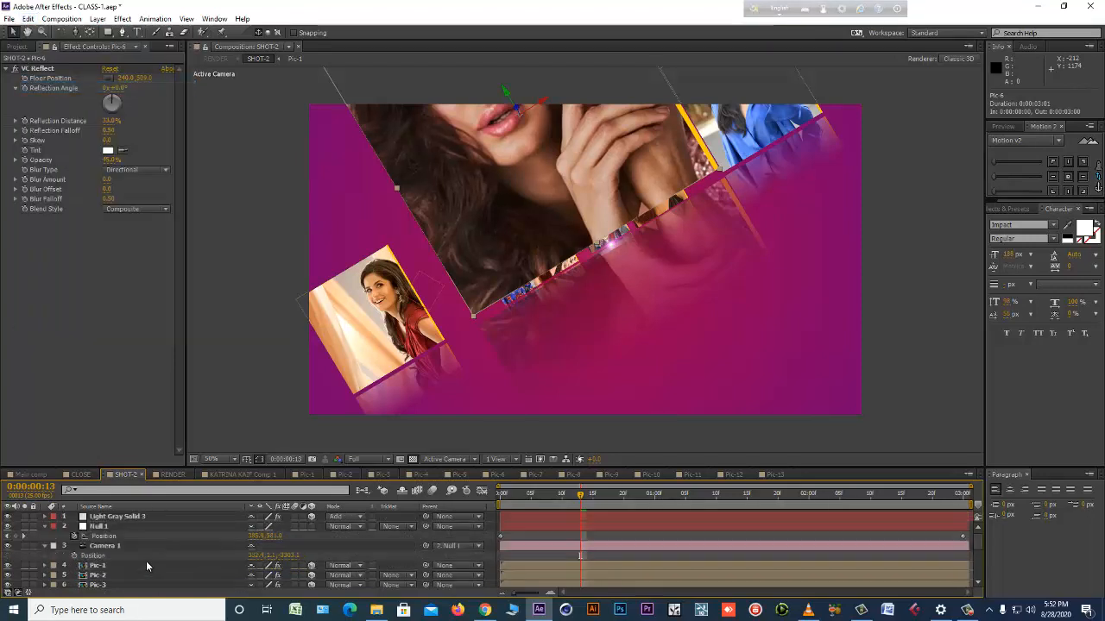
click(128, 517)
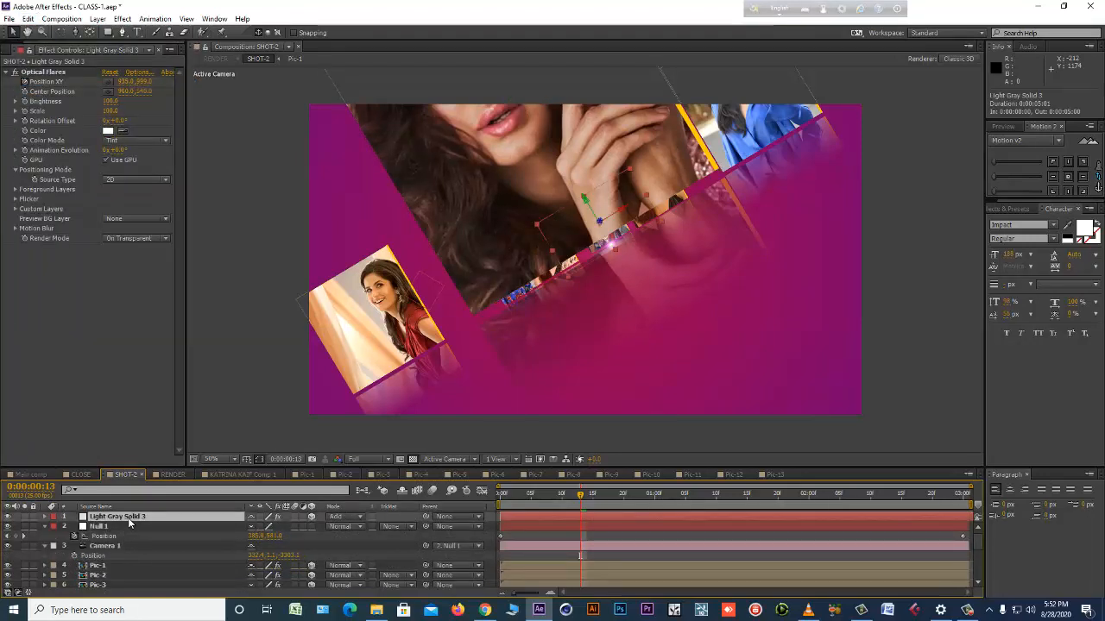
key(ctrl+v)
click(101, 528)
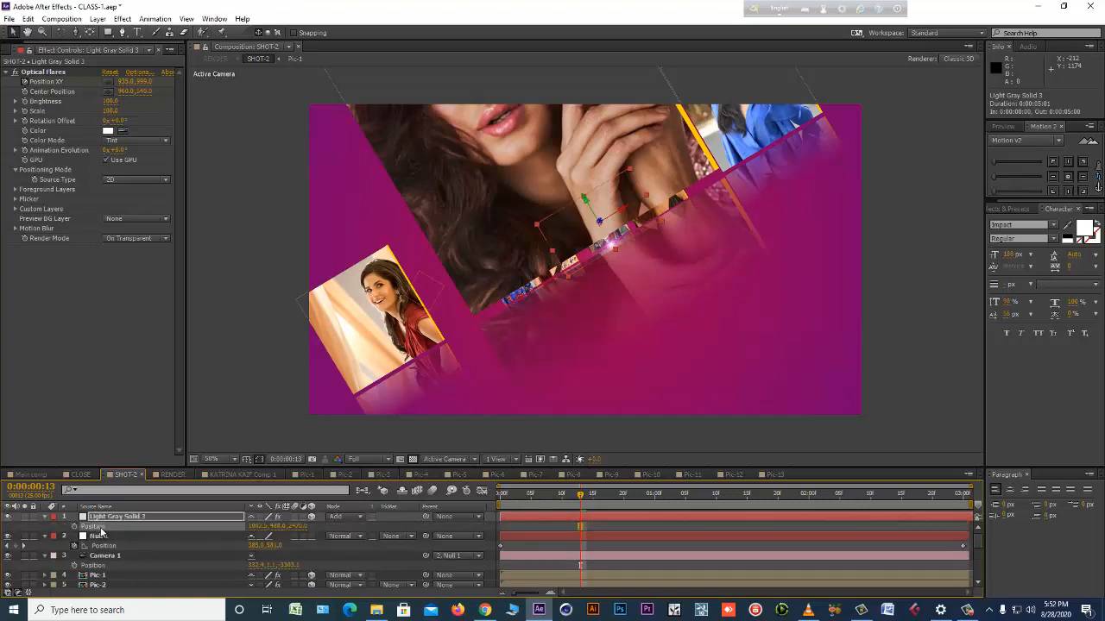
click(28, 21)
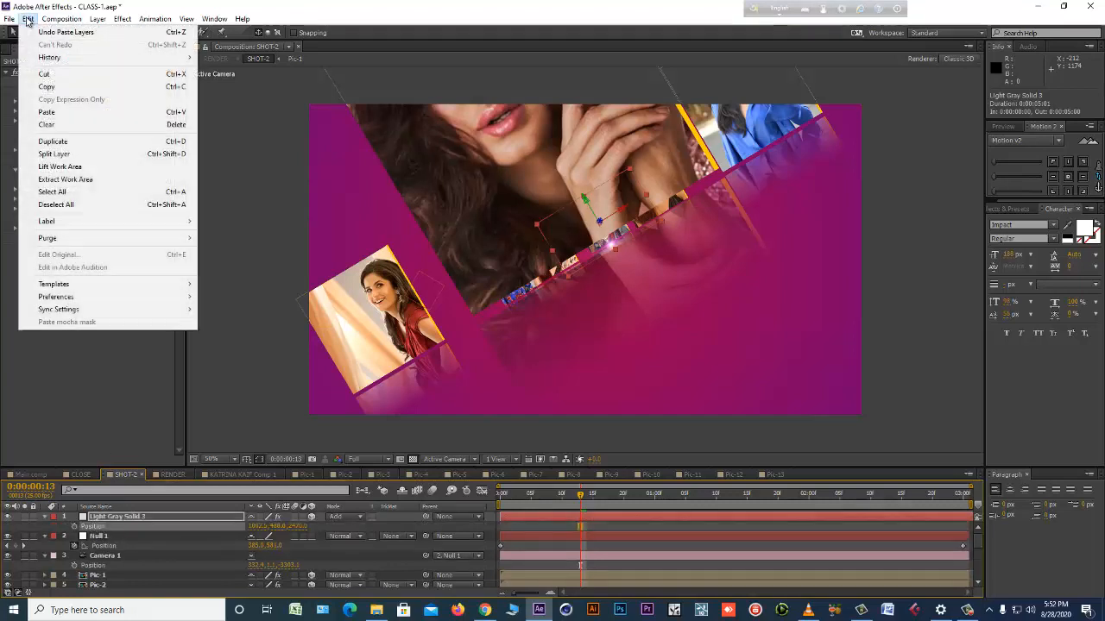
click(59, 110)
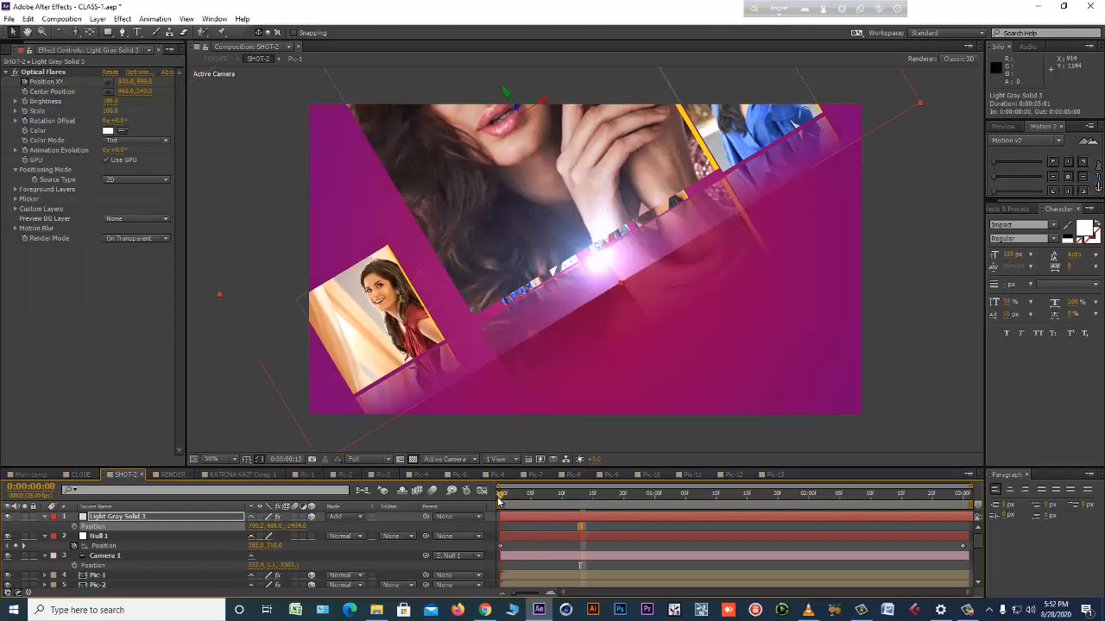
Clear the flare's old Position XY keyframes and keyframe it at the large picture's lower-left corner at 0:00:00:14, about 570, 947.
drag(498, 499, 587, 497)
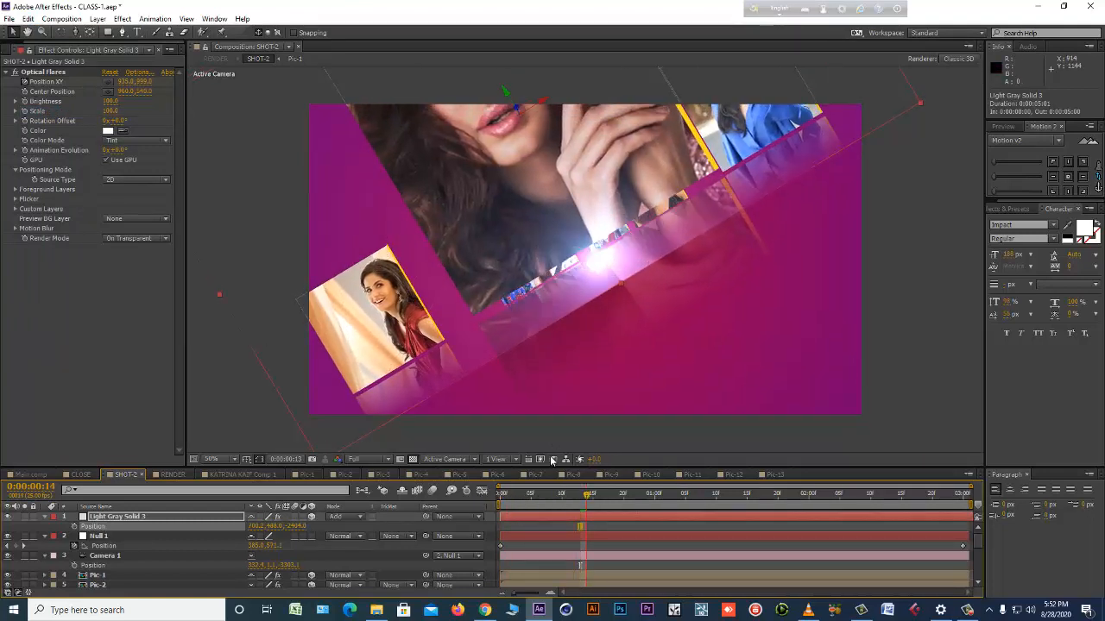
click(38, 83)
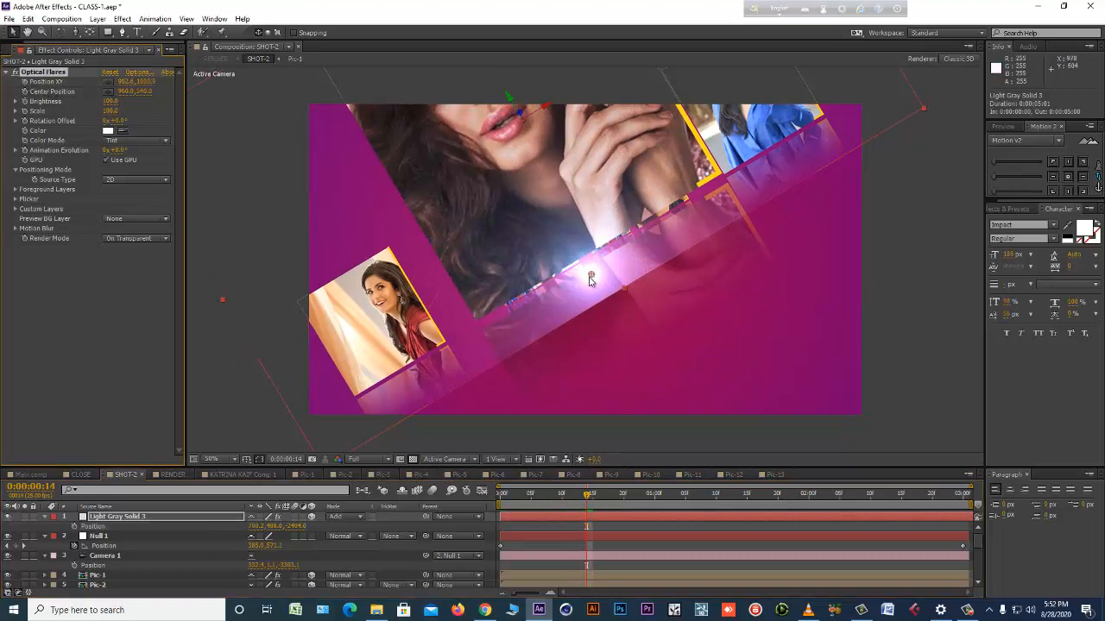
drag(590, 274, 477, 320)
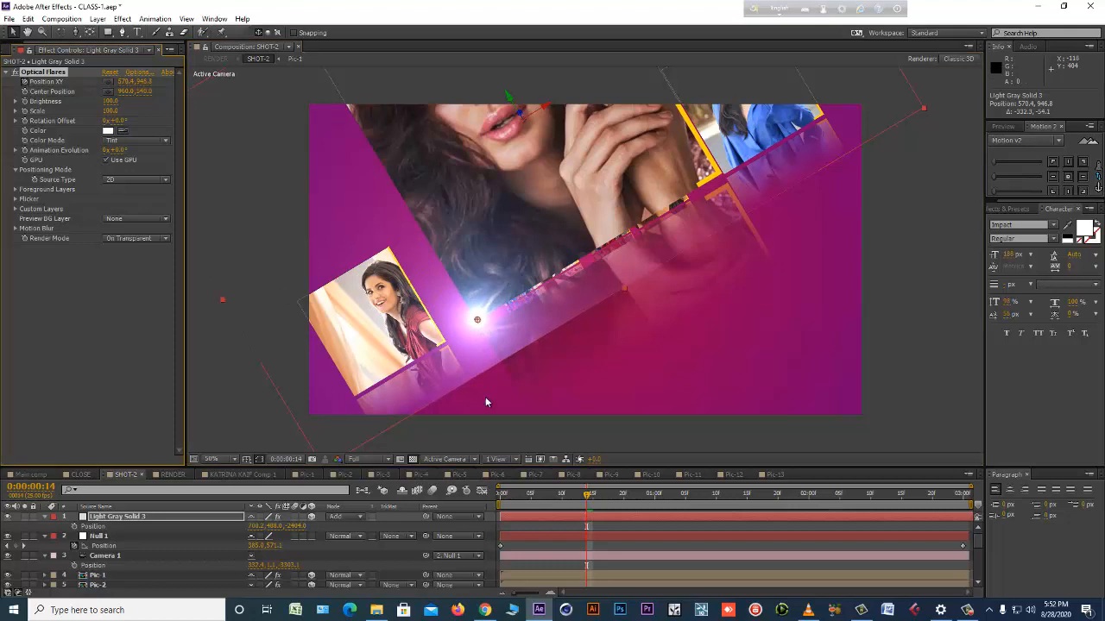
Keyframe the flare at the large picture's lower-right corner at 0:00:00:00, about 1340, 960, and reveal the layer's keyframes.
click(502, 497)
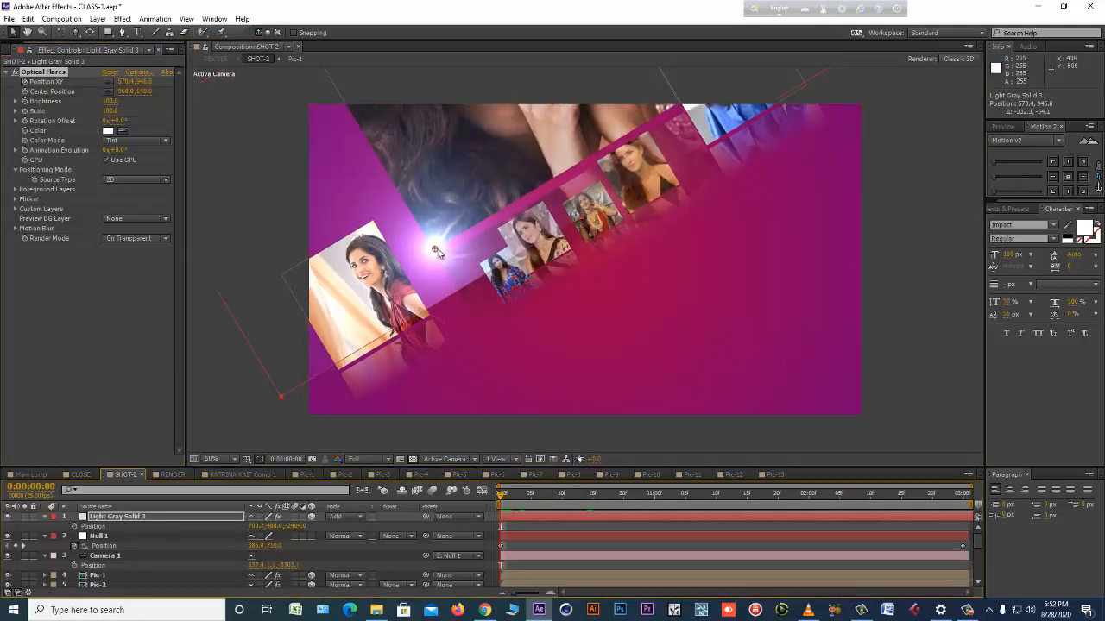
drag(437, 251, 681, 115)
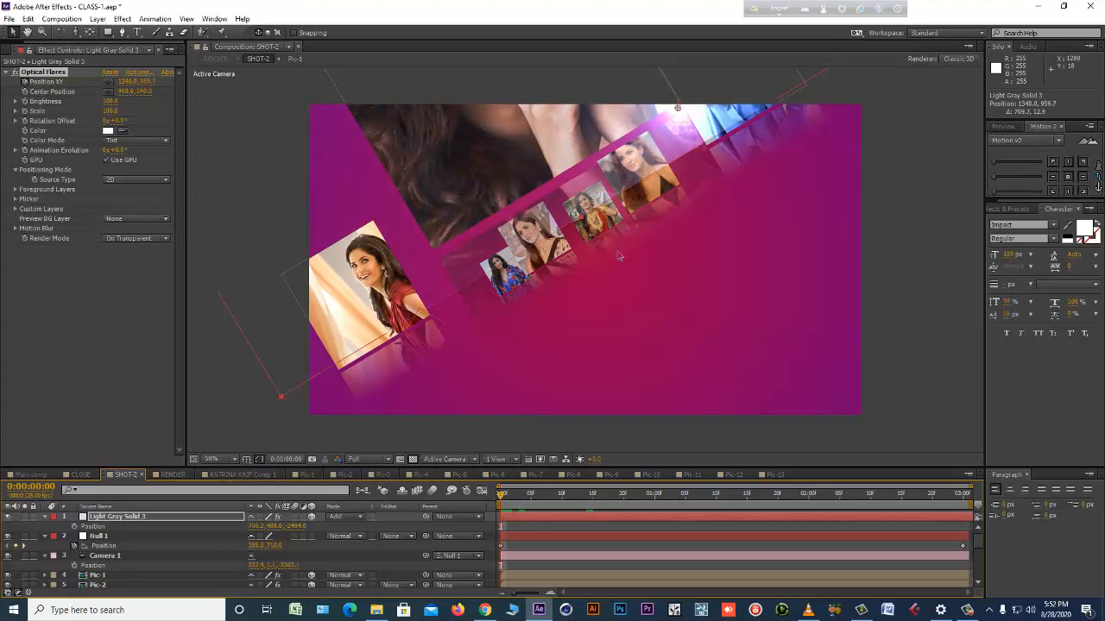
key(u)
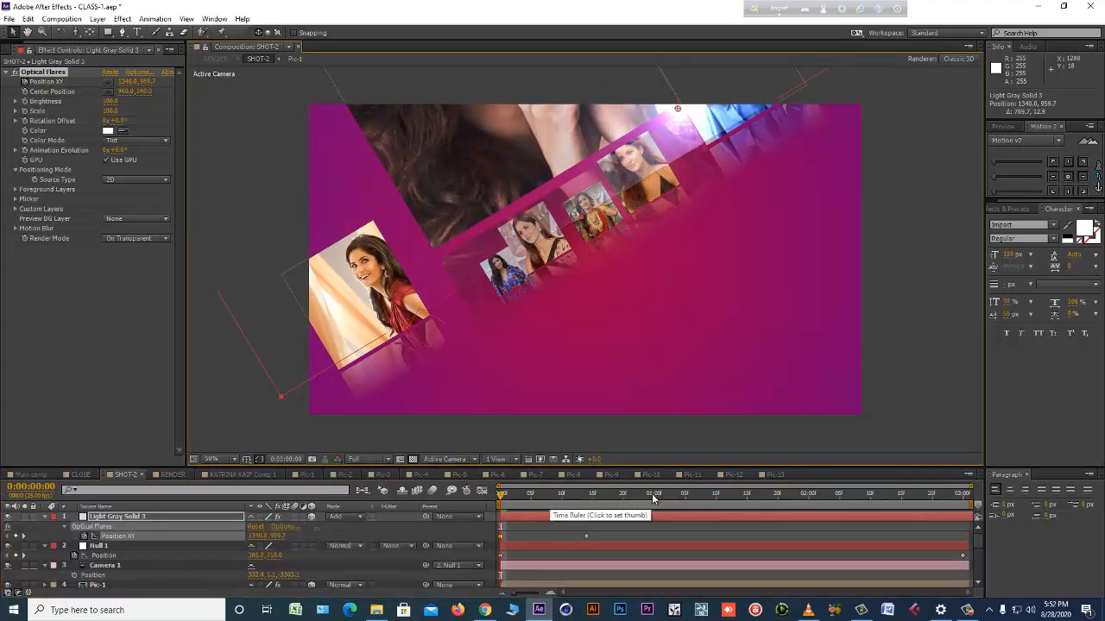
Keyframe the flare at the large picture's upper-left corner at 0:00:01:05 and at its upper-right corner at 0:00:02:01.
drag(653, 498, 684, 498)
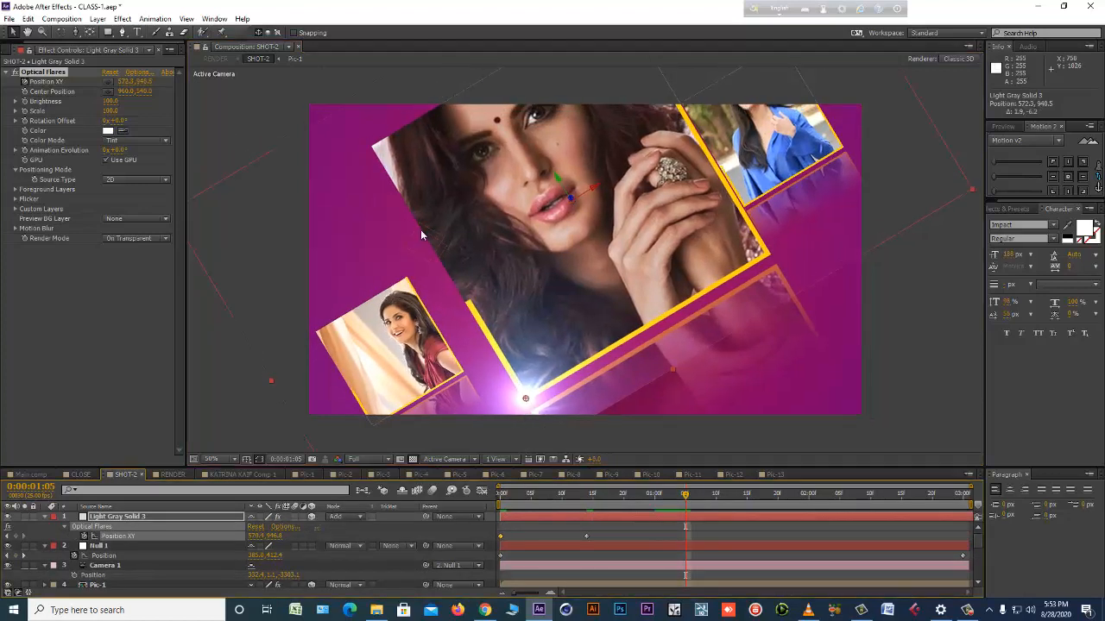
drag(421, 235, 374, 151)
drag(755, 496, 814, 496)
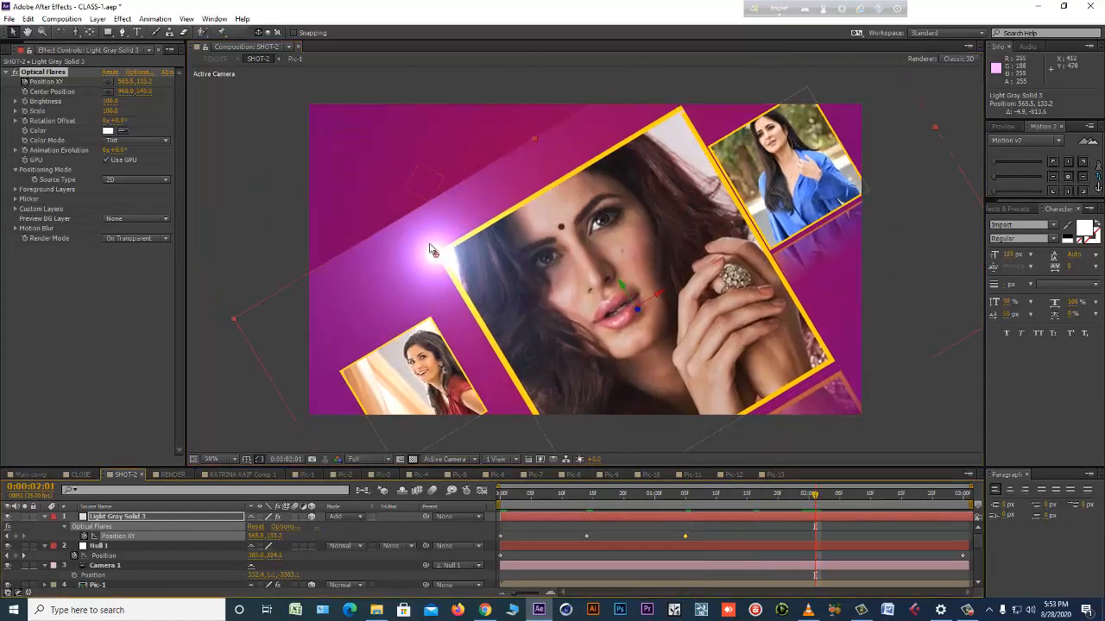
drag(438, 258, 689, 107)
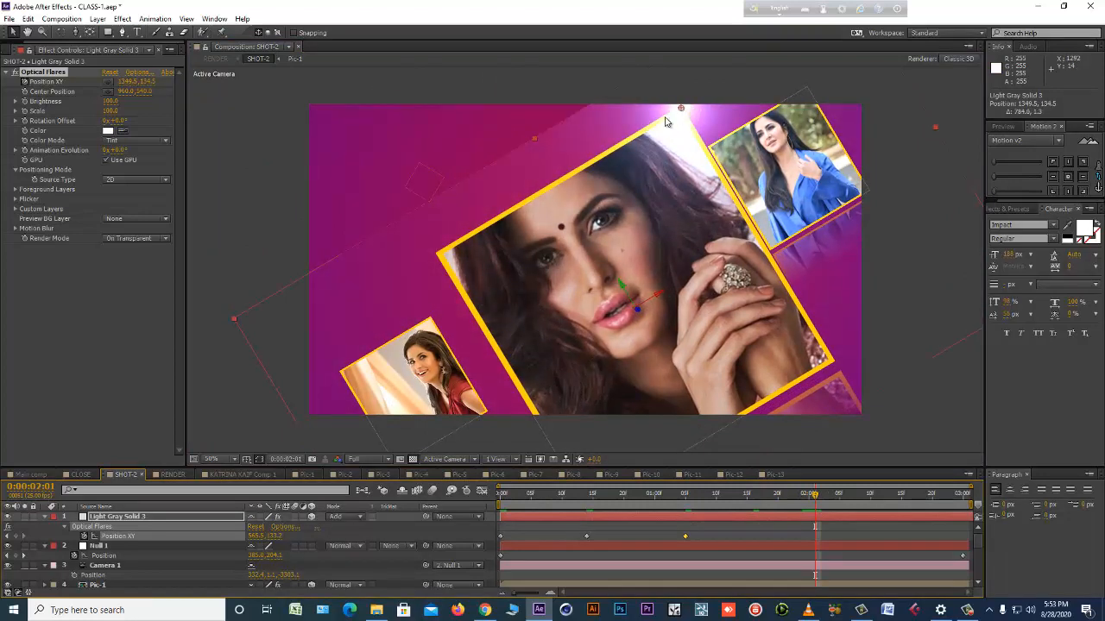
Set the Optical Flares scale to 70.
click(109, 110)
text(60)
key(Return)
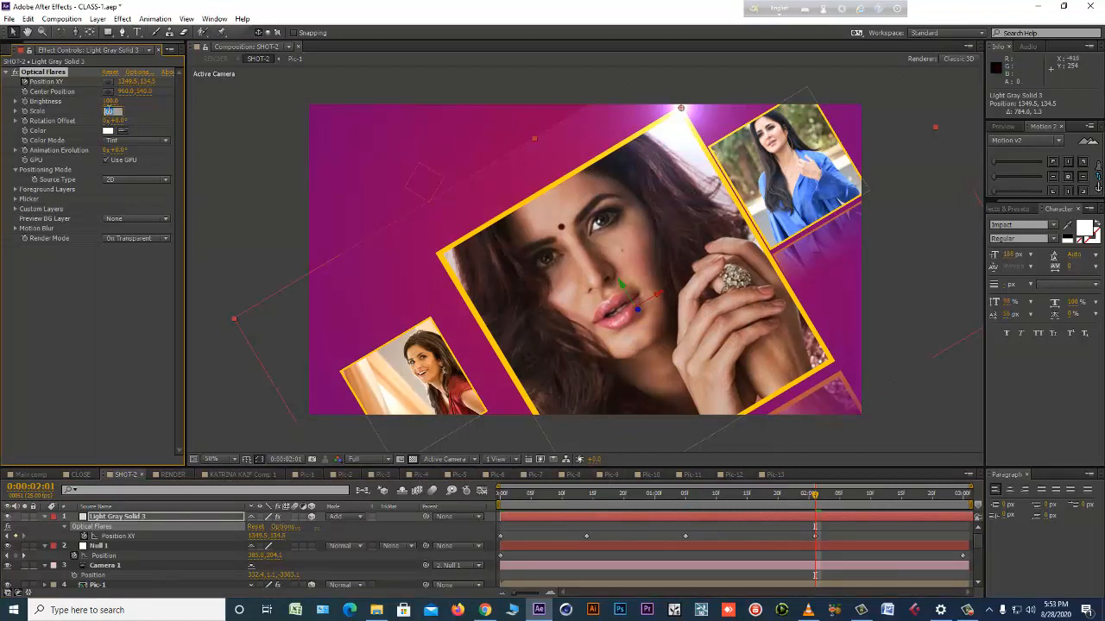
click(557, 534)
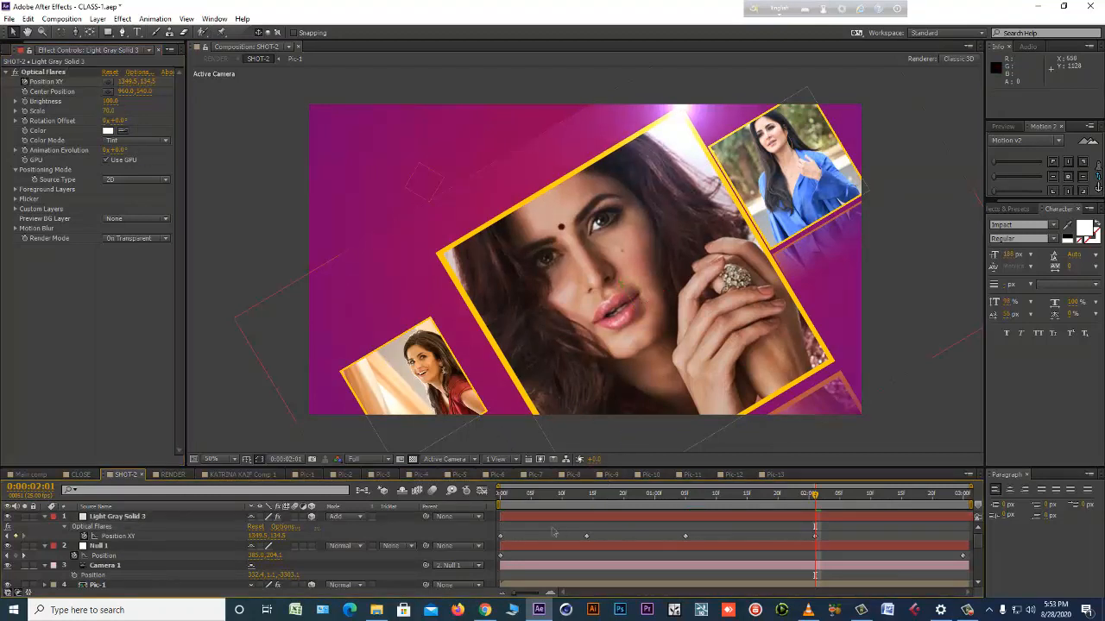
Preview the flare animation and examine its path along the large picture's left edge between 0:00:00:21 and 0:00:01:01.
key(KP_0)
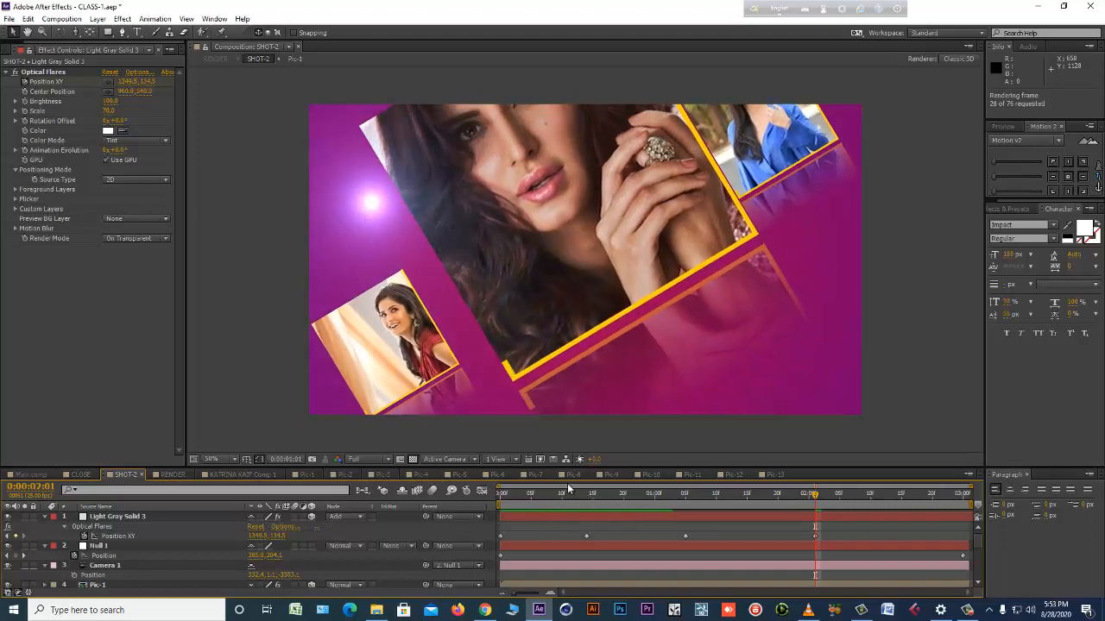
key(space)
click(576, 518)
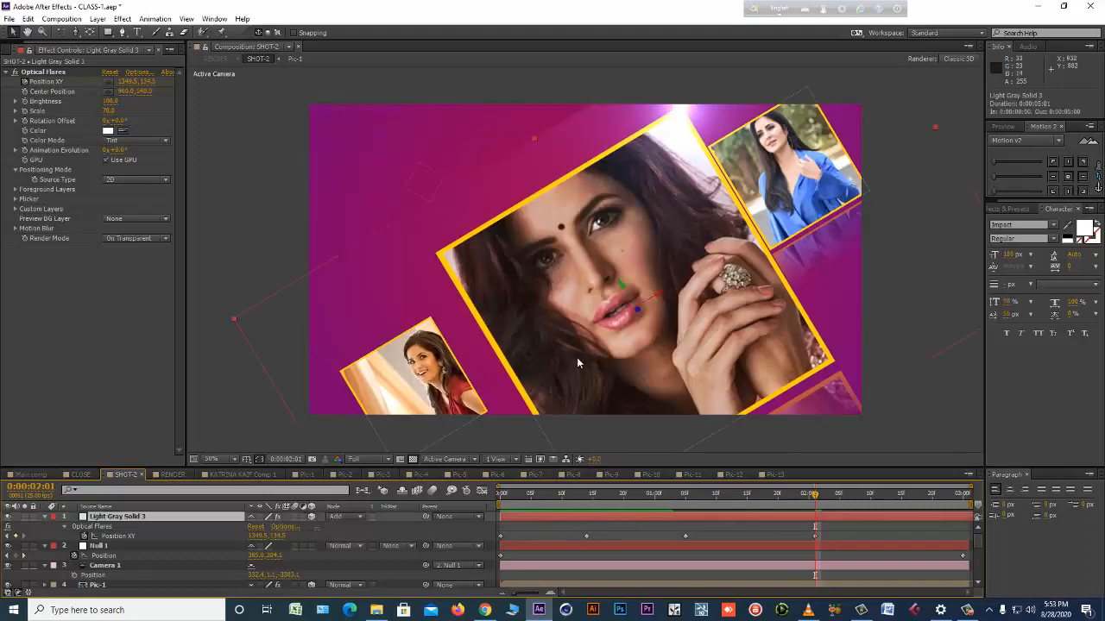
scroll(576, 357, down, 2)
drag(548, 507, 629, 507)
scroll(528, 371, up, 2)
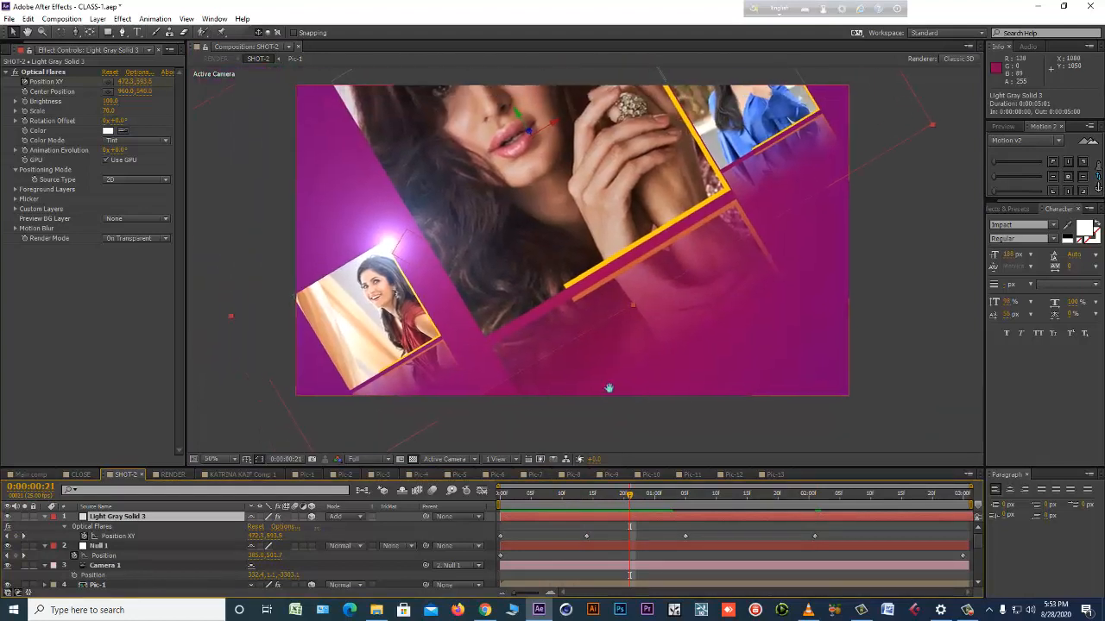
drag(633, 498, 661, 501)
click(684, 536)
click(505, 460)
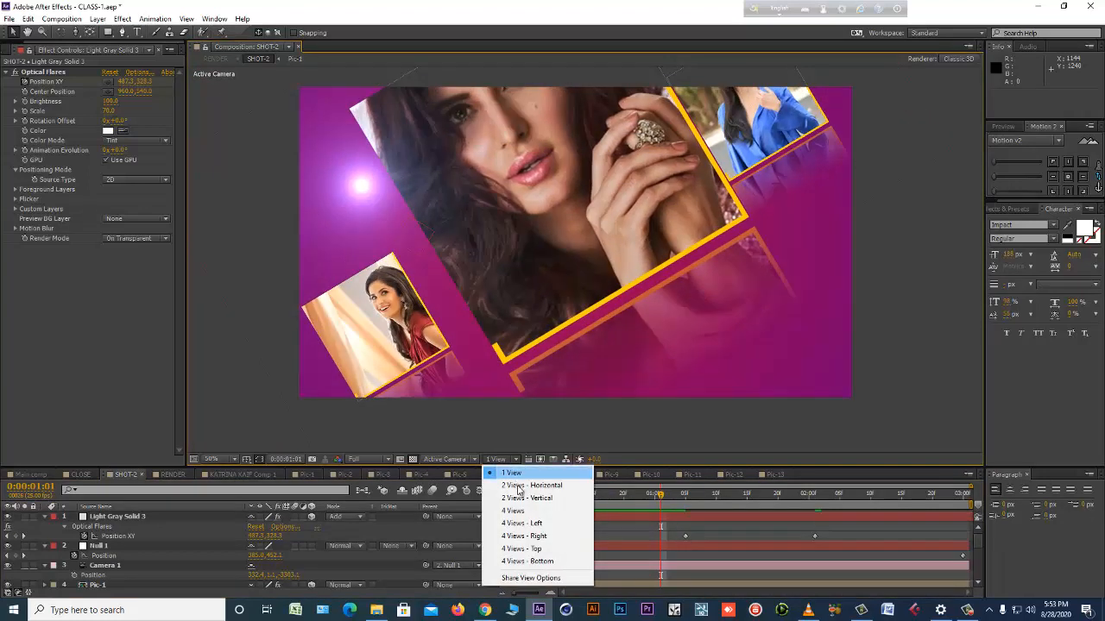
click(524, 486)
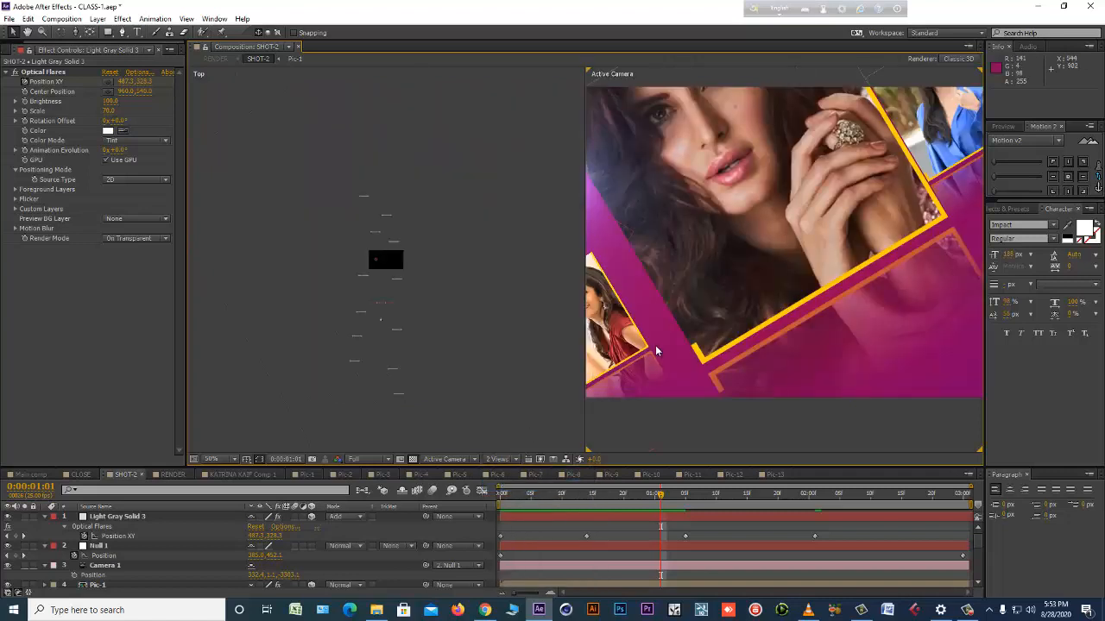
click(512, 465)
click(516, 468)
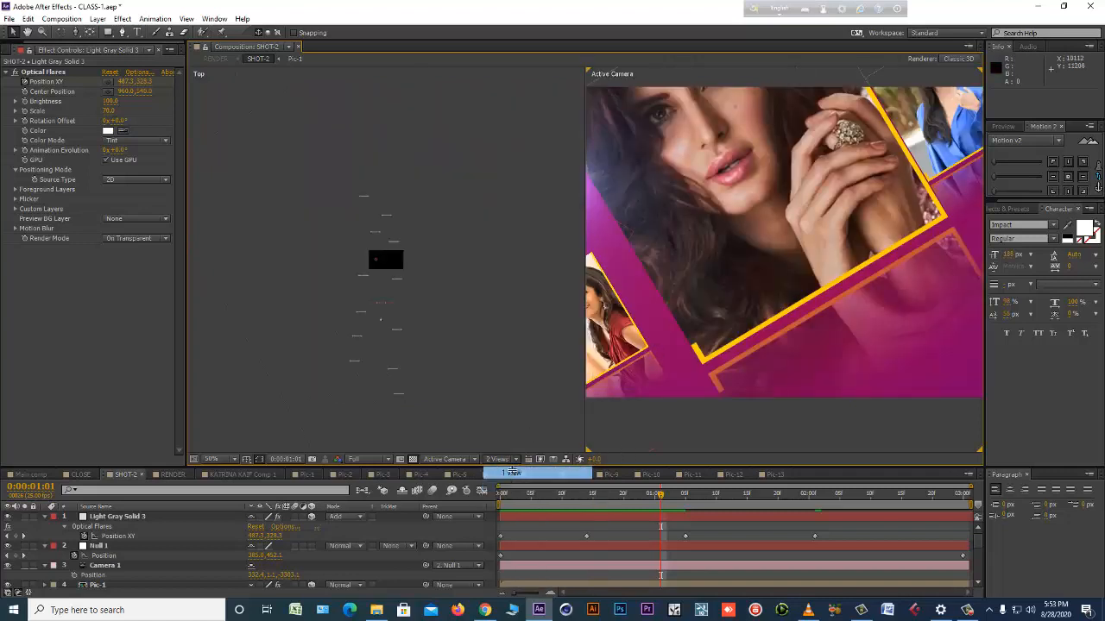
Add Position XY keyframes at 0:00:00:21 and 0:00:01:01 that place the flare on the large picture's left edge.
drag(566, 505, 630, 503)
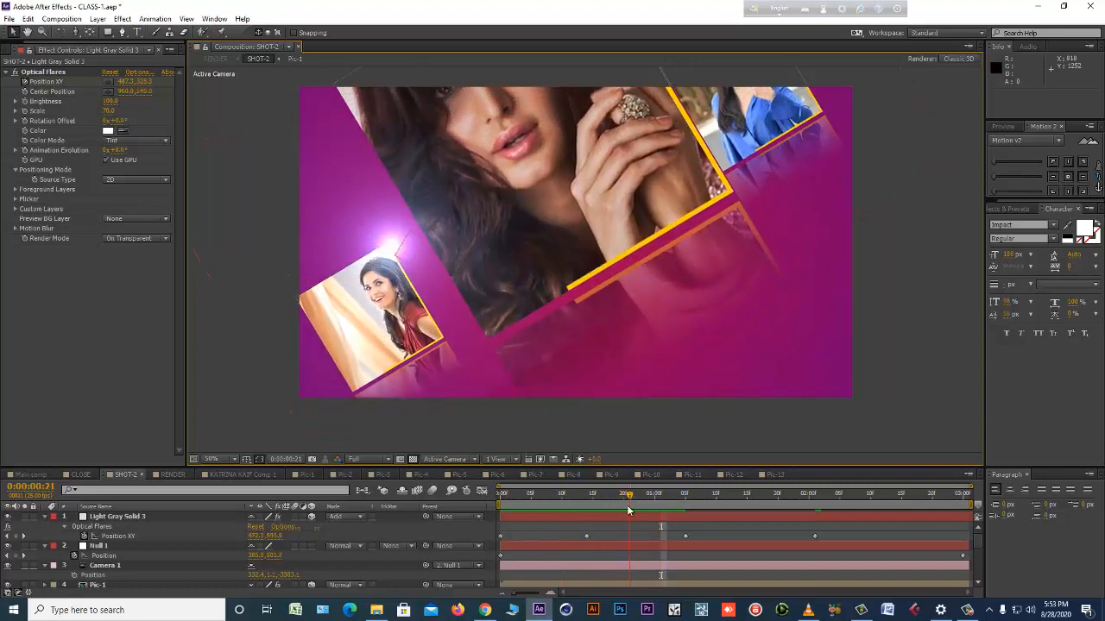
click(622, 521)
click(36, 73)
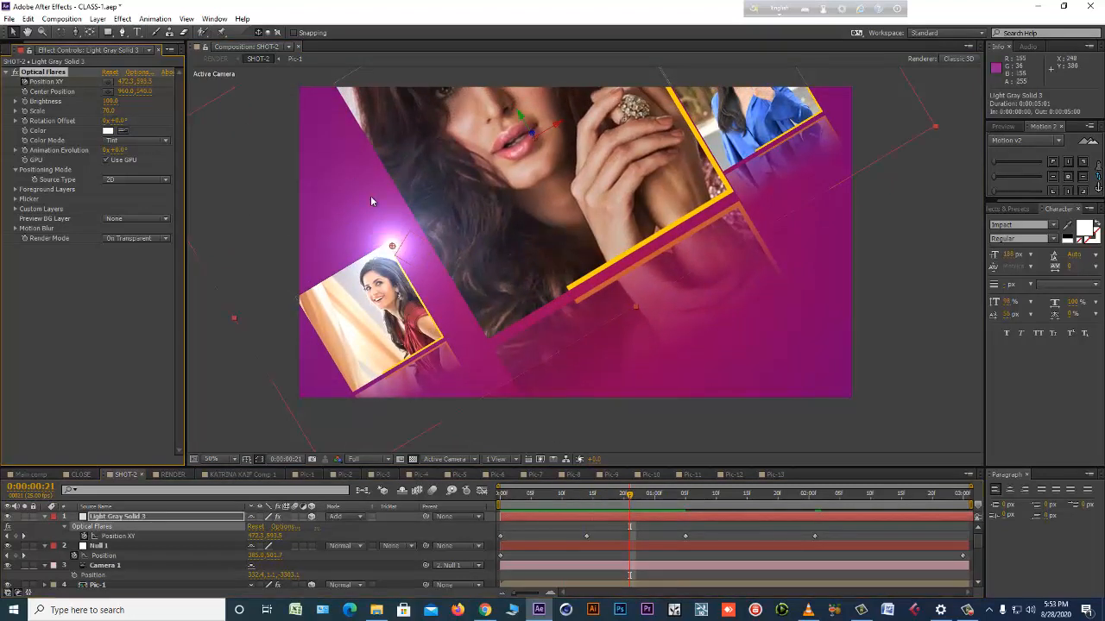
drag(393, 248, 419, 229)
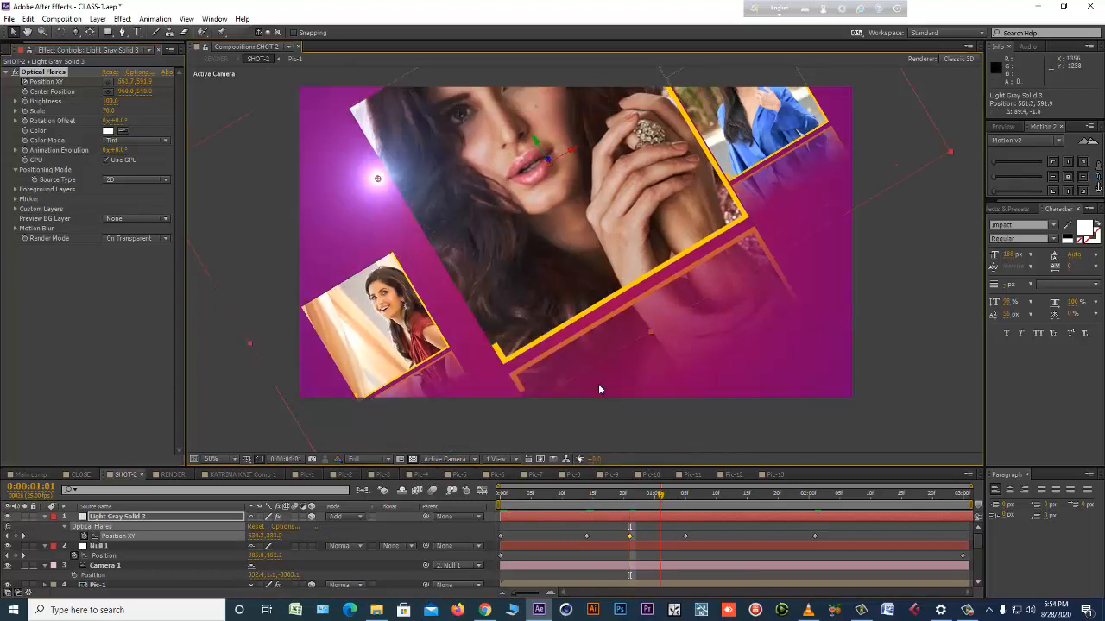
drag(378, 182, 386, 174)
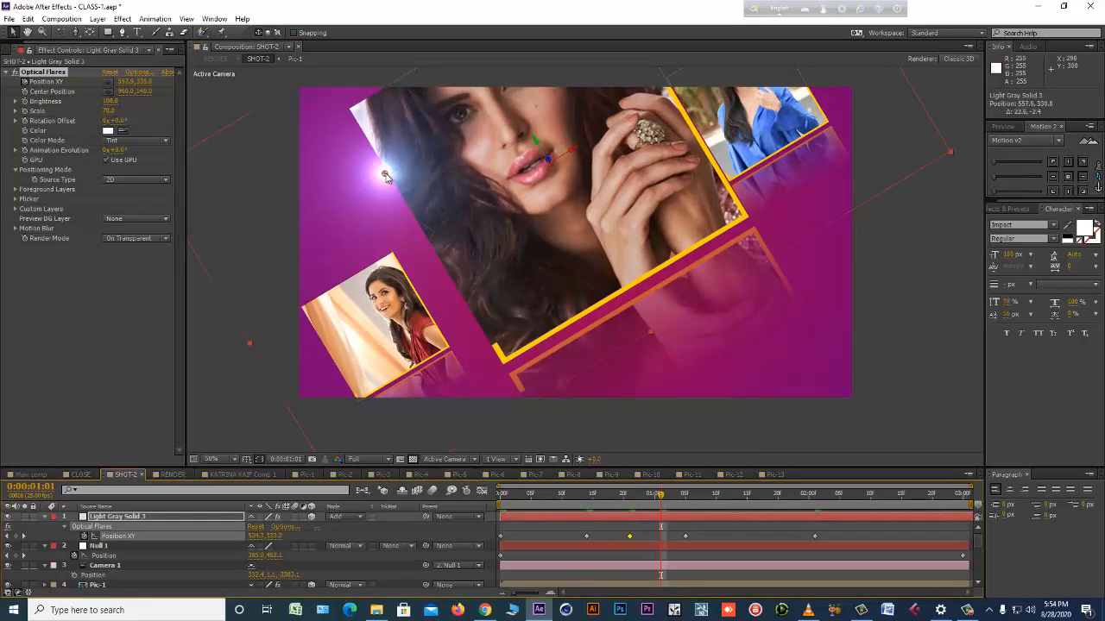
click(703, 493)
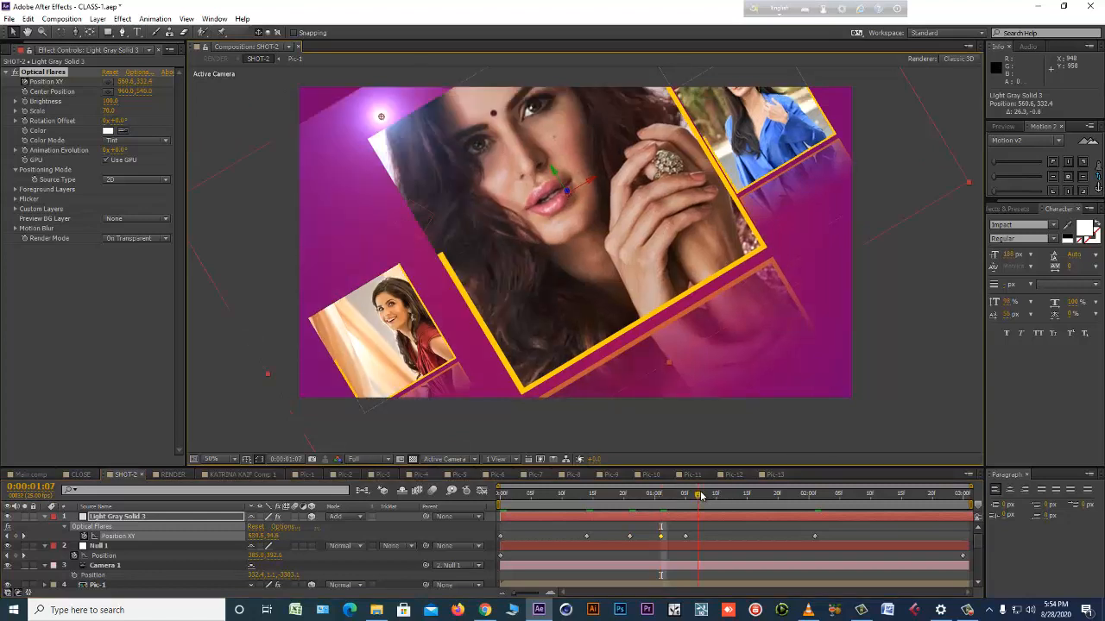
Keyframe the flare's Position XY at the large picture's upper-left corner just after 0:00:01:05 and preview its path up that side.
drag(395, 112, 405, 122)
key(space)
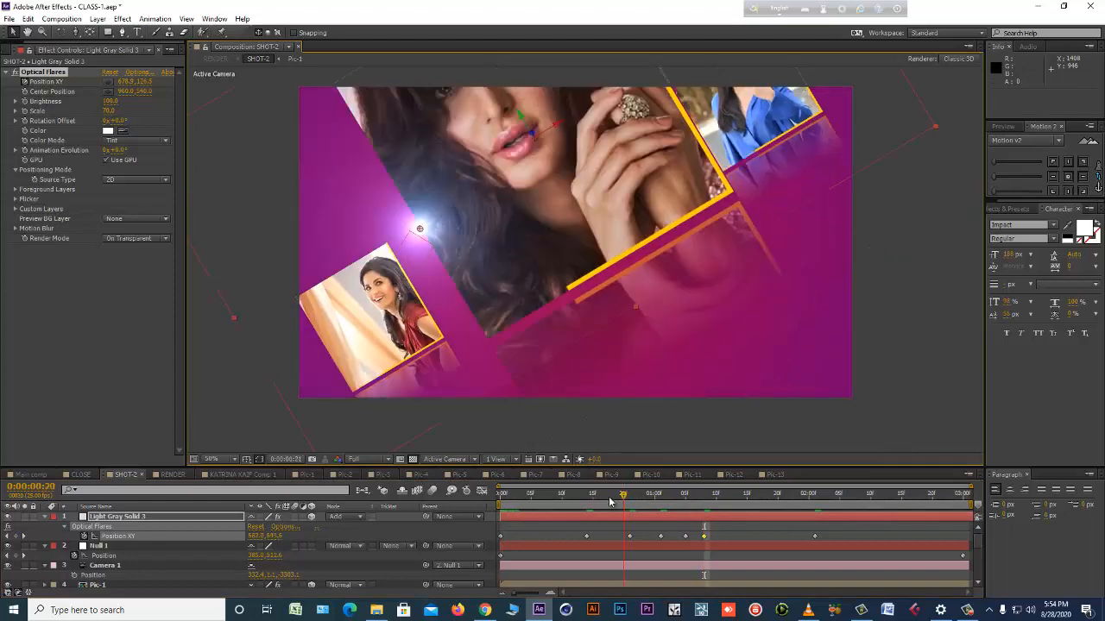
key(space)
drag(654, 499, 697, 498)
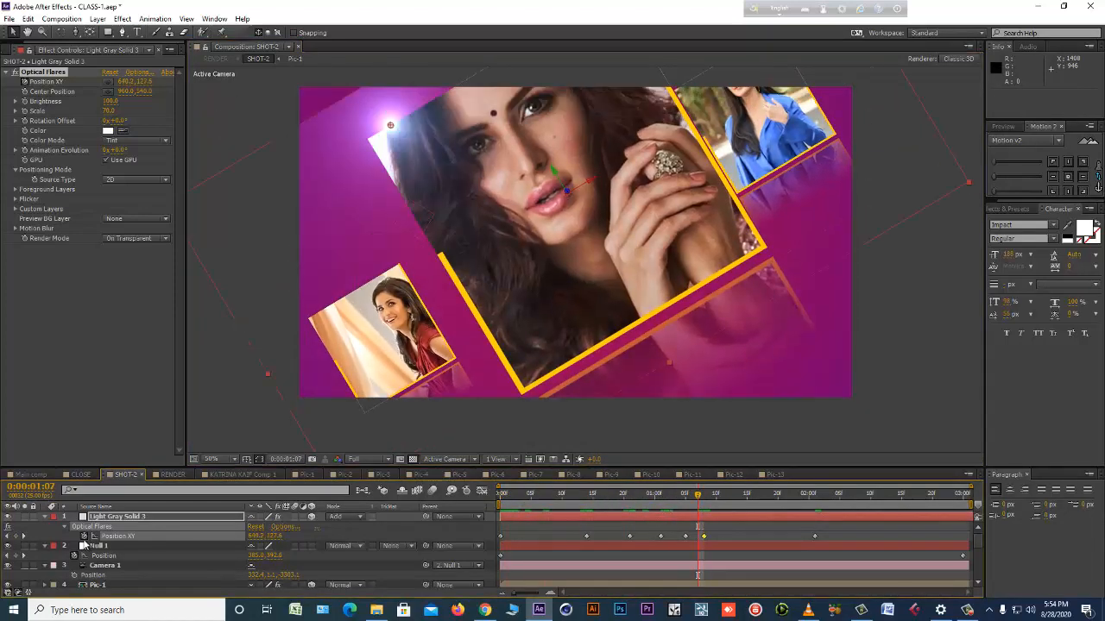
Turn off the Optical Flares effect and set the Light Gray Solid 3 layer's blending mode to Normal.
click(16, 73)
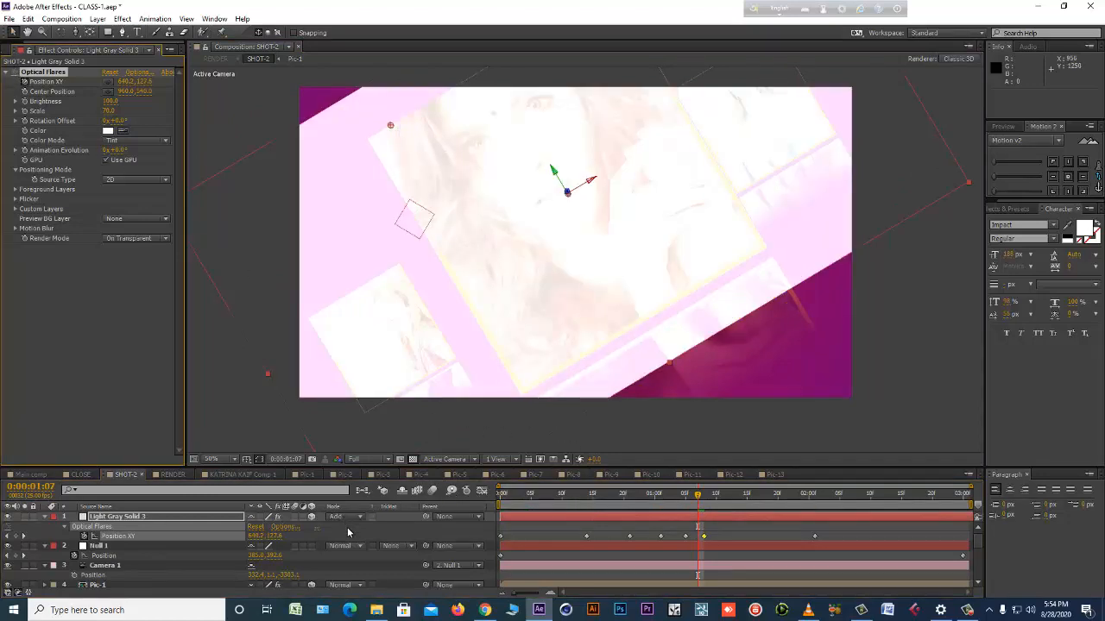
click(352, 517)
click(356, 9)
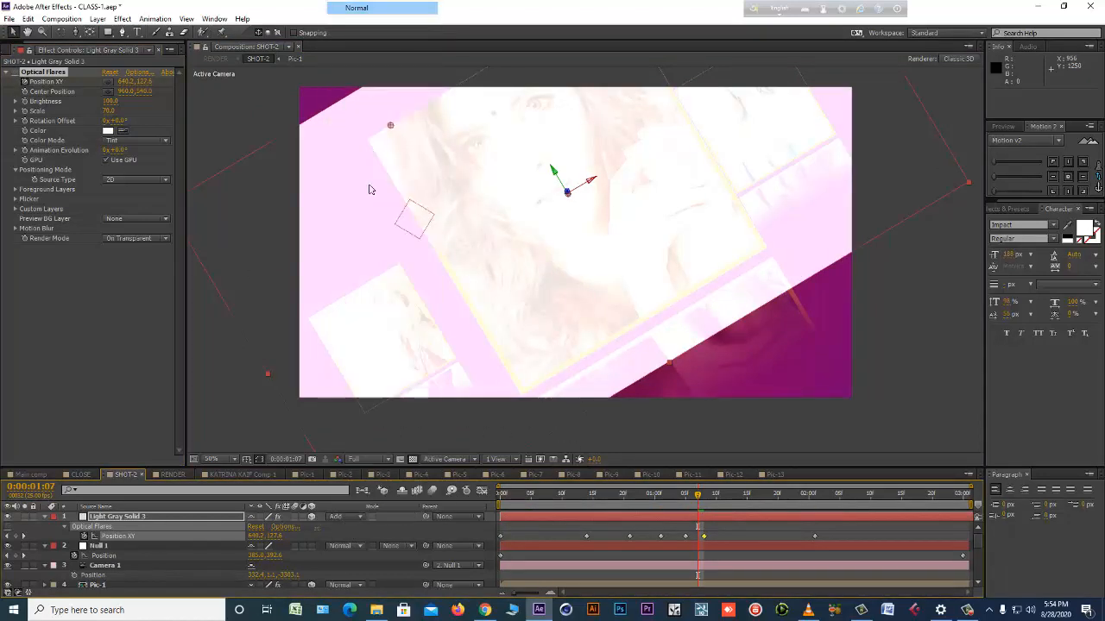
click(164, 526)
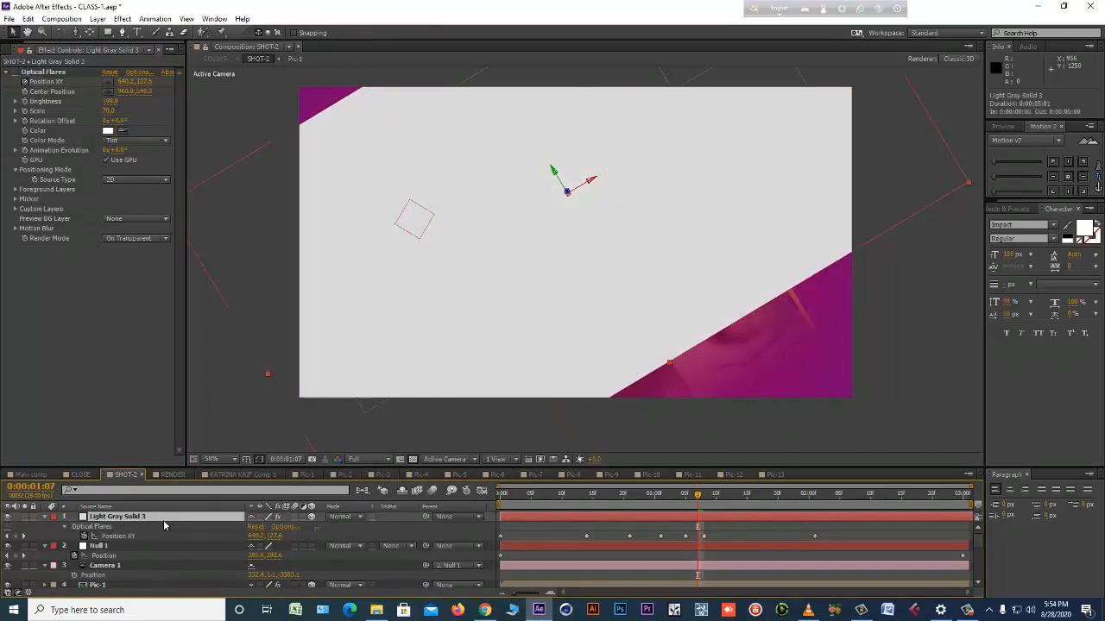
Apply the Trapcode 3D Stroke effect to the Light Gray Solid 3 layer.
click(123, 19)
mouse_move(182, 386)
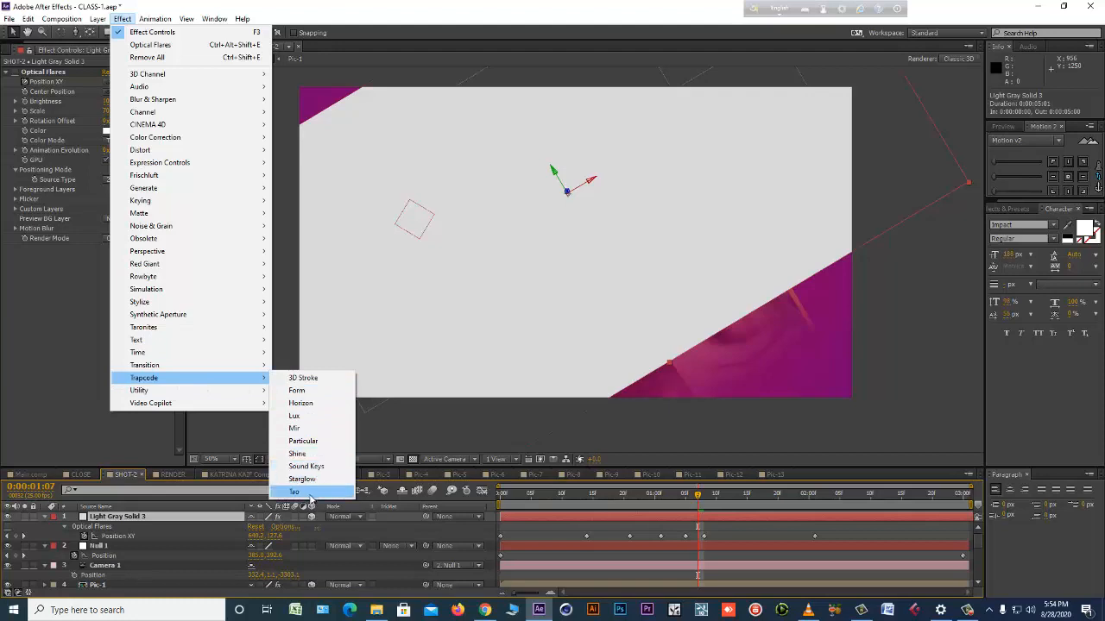
click(328, 390)
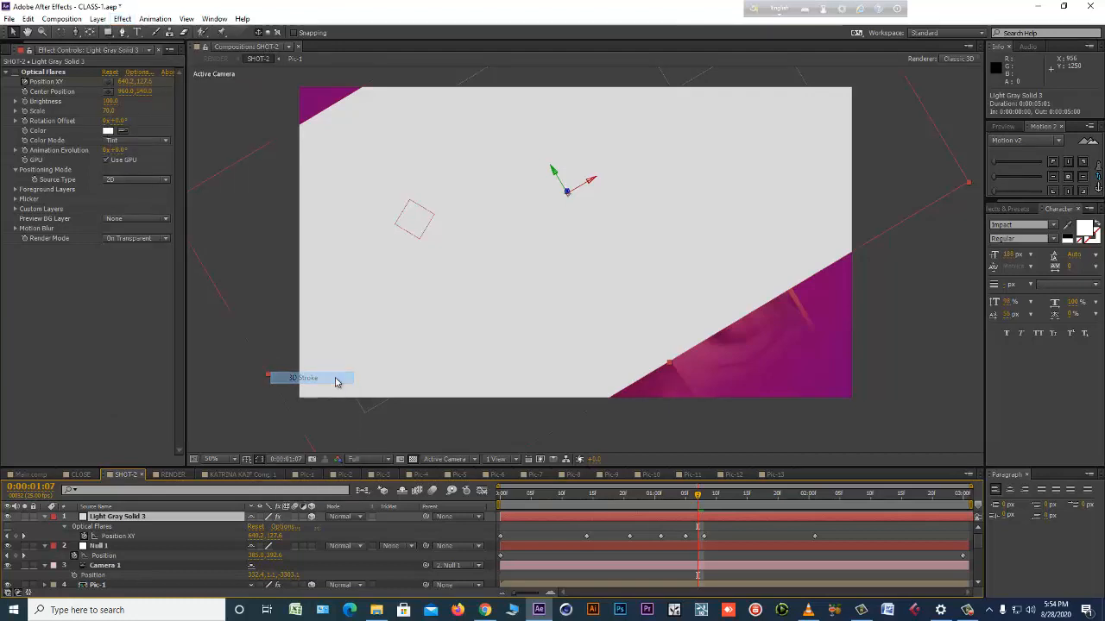
click(629, 349)
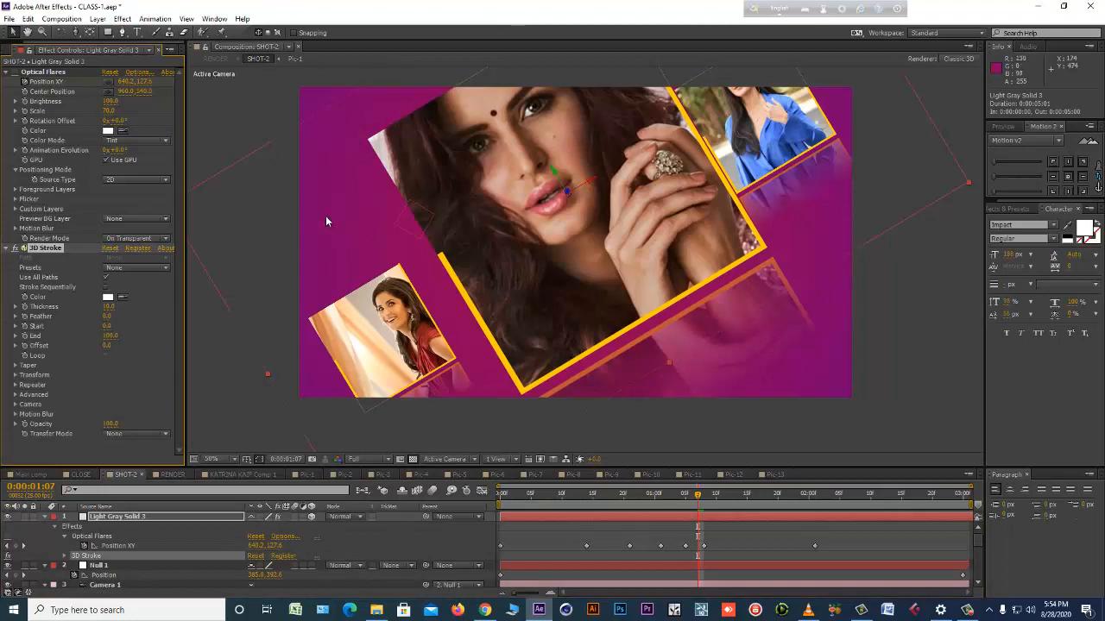
Draw a closed four-point mask around the large picture's border with the Pen tool, placing one point at each corner.
click(121, 32)
click(369, 140)
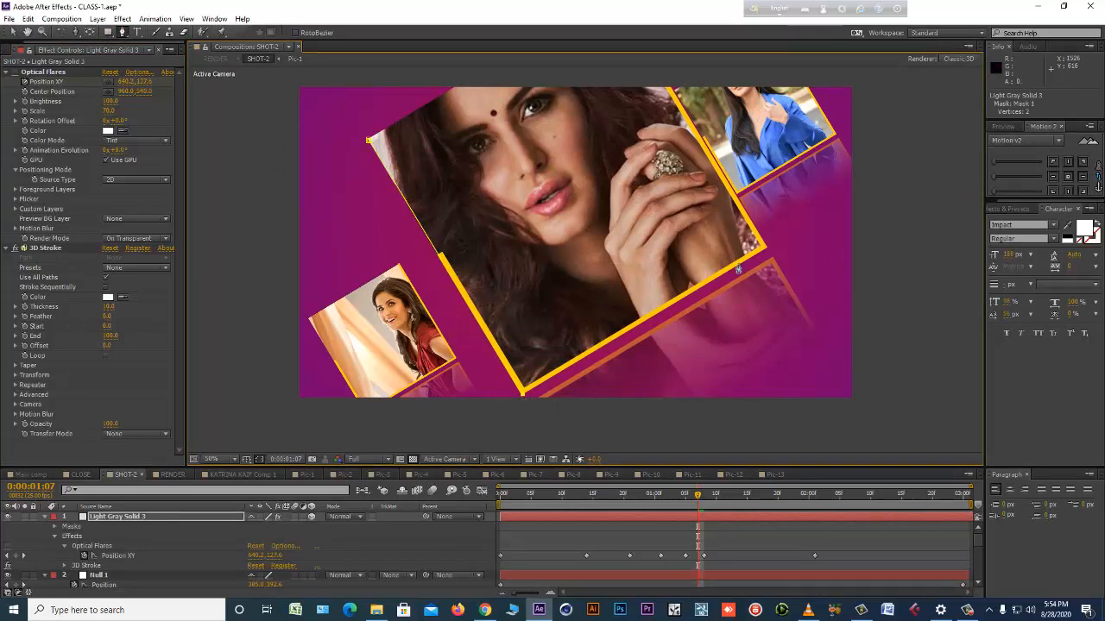
click(766, 252)
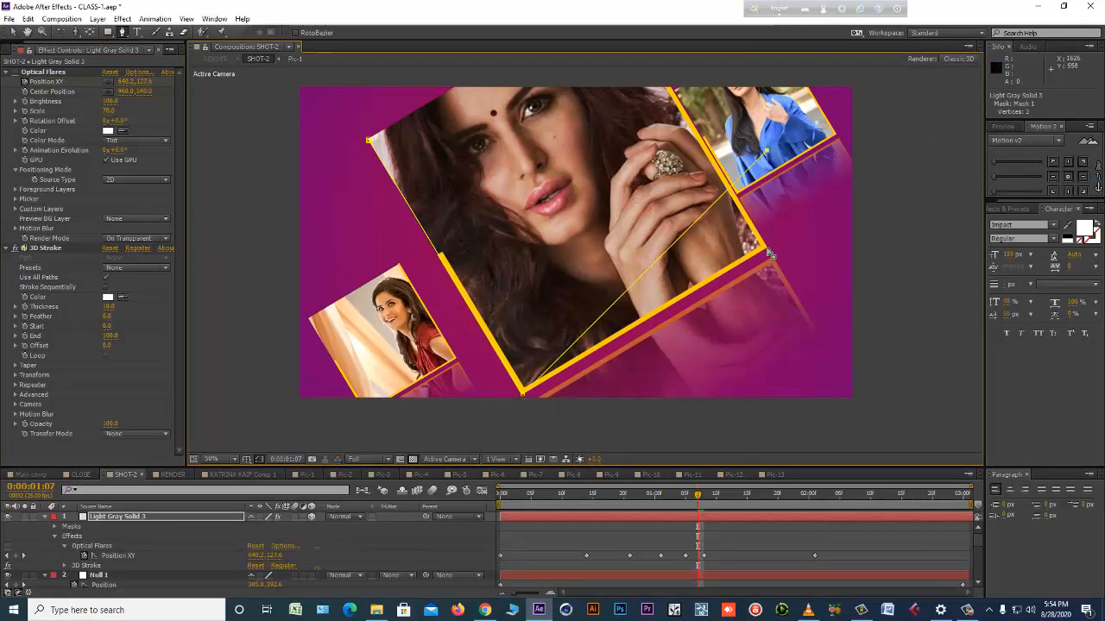
key(ctrl+z)
click(766, 247)
drag(640, 71, 682, 177)
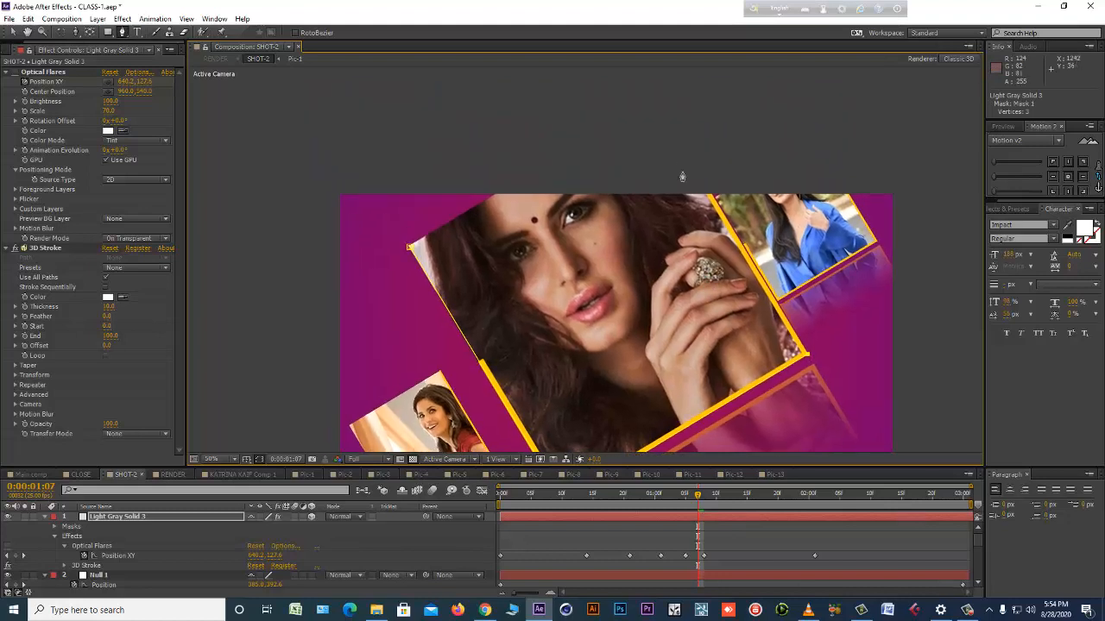
click(411, 249)
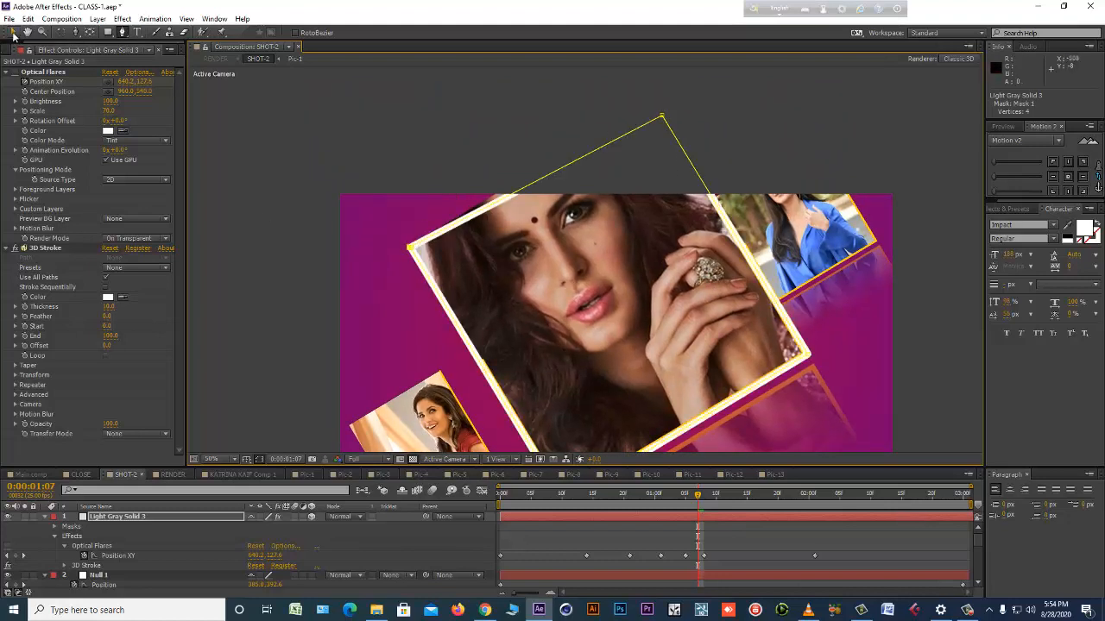
Adjust the mask point above the frame so that the path lines up with the large picture's upper-right corner.
click(13, 33)
drag(661, 116, 656, 102)
scroll(670, 222, down, 1)
drag(671, 221, 642, 173)
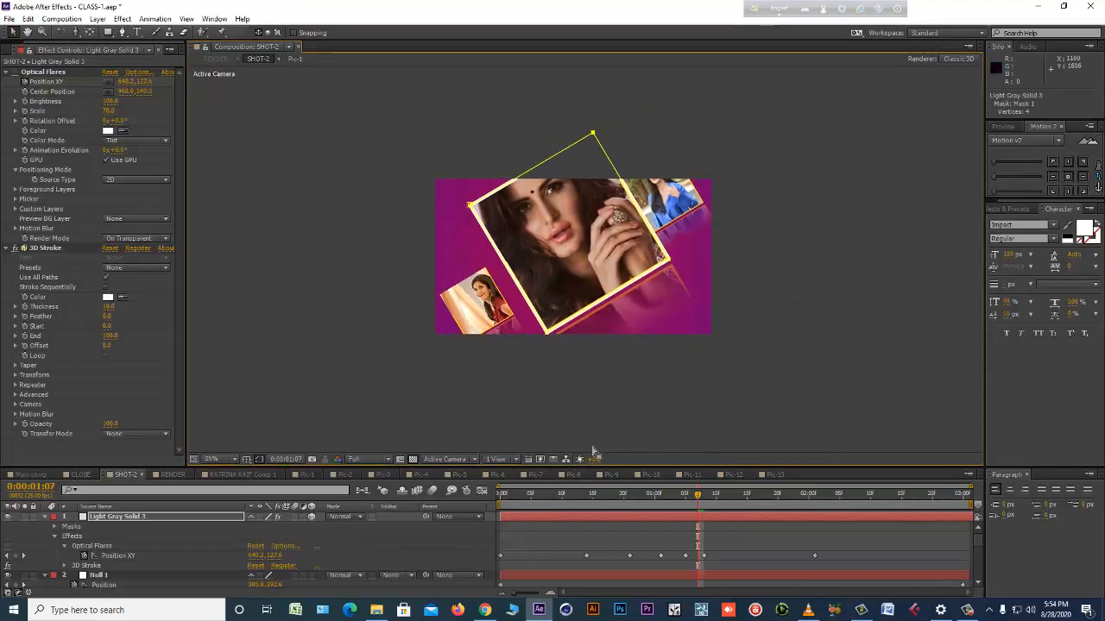
scroll(582, 367, up, 1)
drag(587, 339, 610, 349)
Keyframe the 3D Stroke End value at 0 at 0:00:00:00 and at 100 at 0:00:01:01.
drag(513, 496, 576, 498)
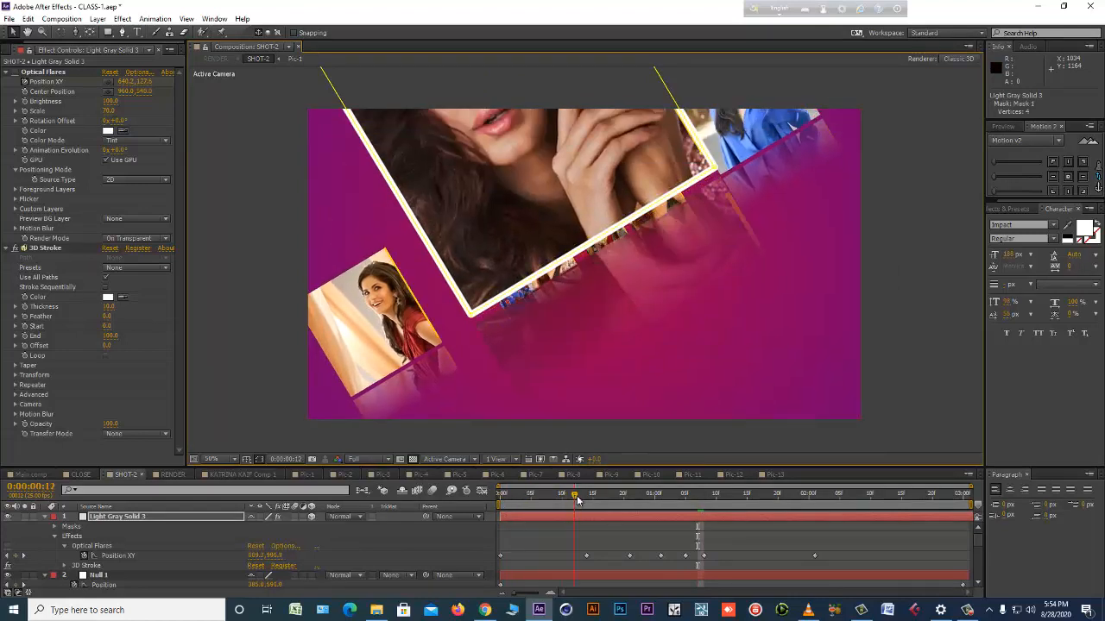
click(507, 500)
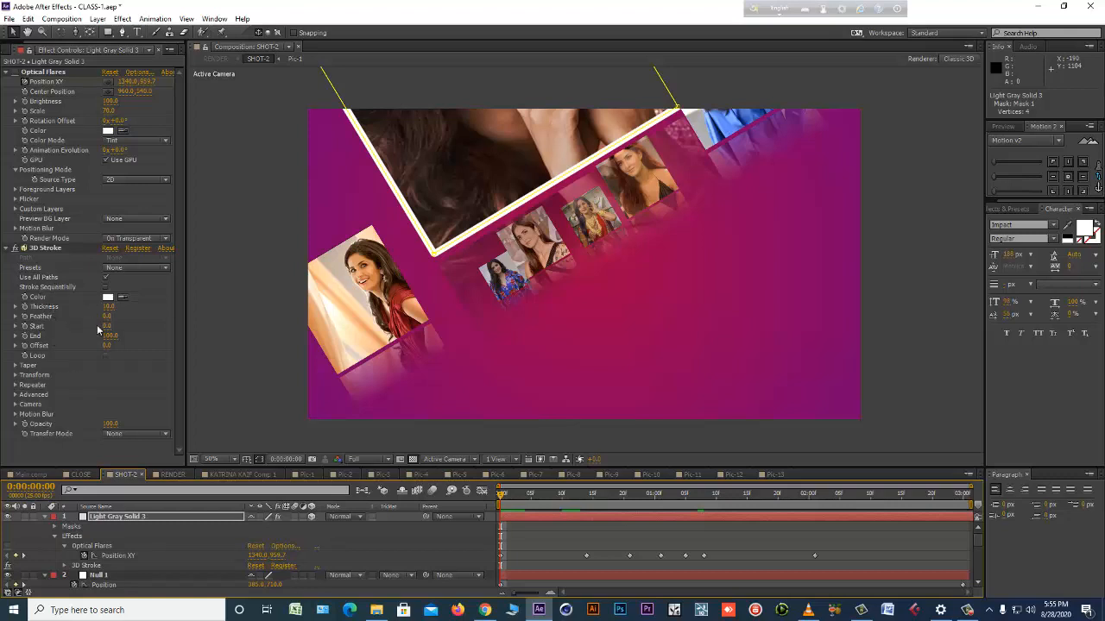
drag(108, 307, 116, 311)
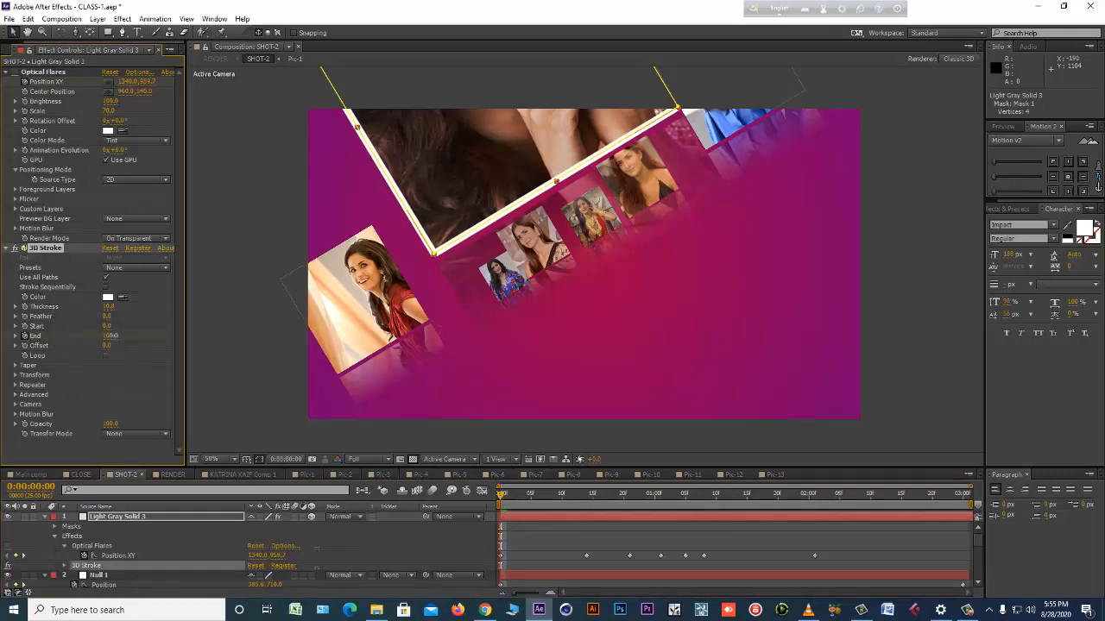
drag(578, 494, 660, 495)
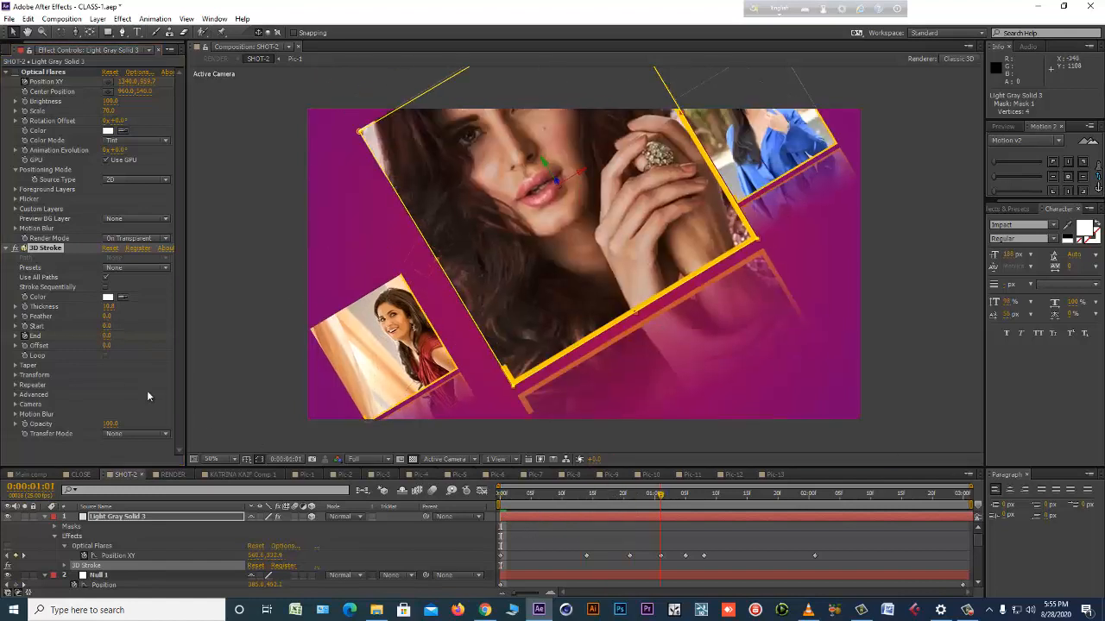
click(107, 336)
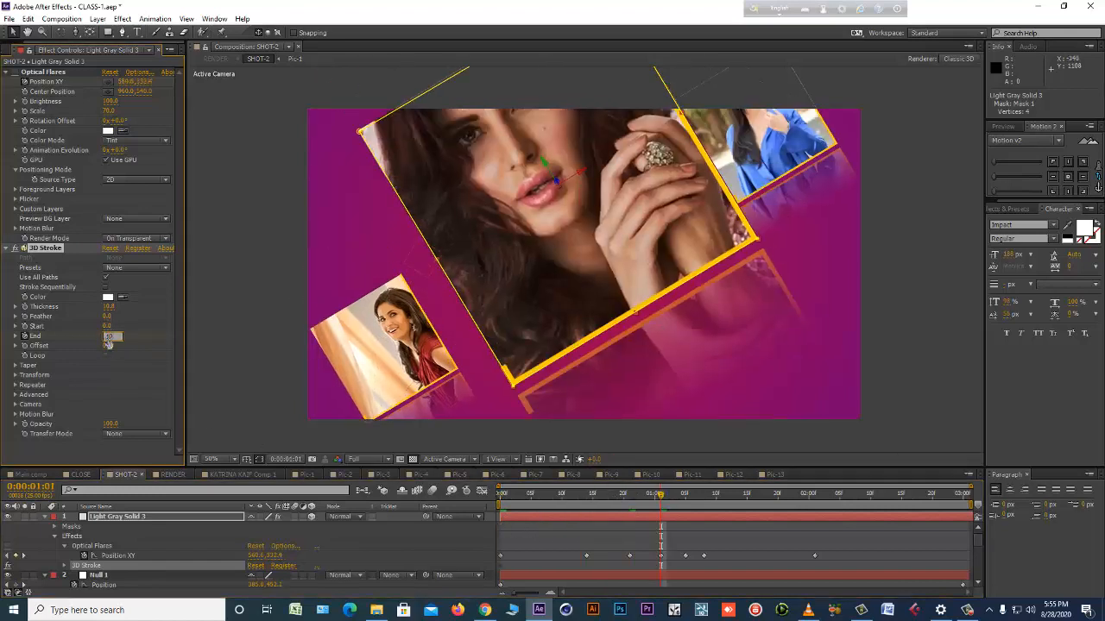
Enable the Taper and Repeater options of the 3D Stroke effect.
click(16, 366)
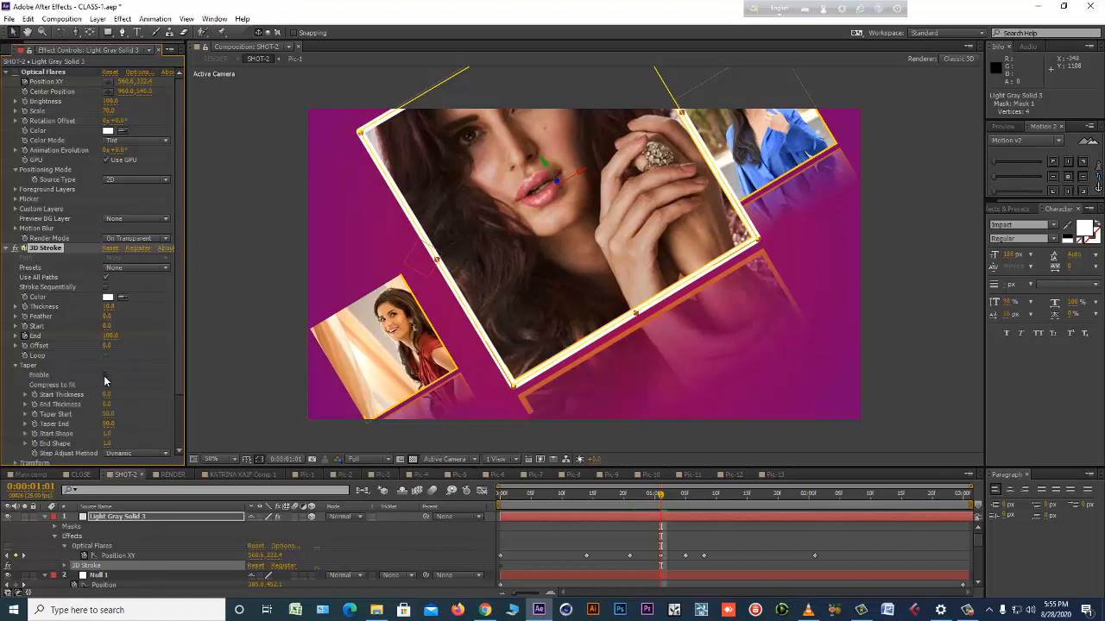
click(106, 376)
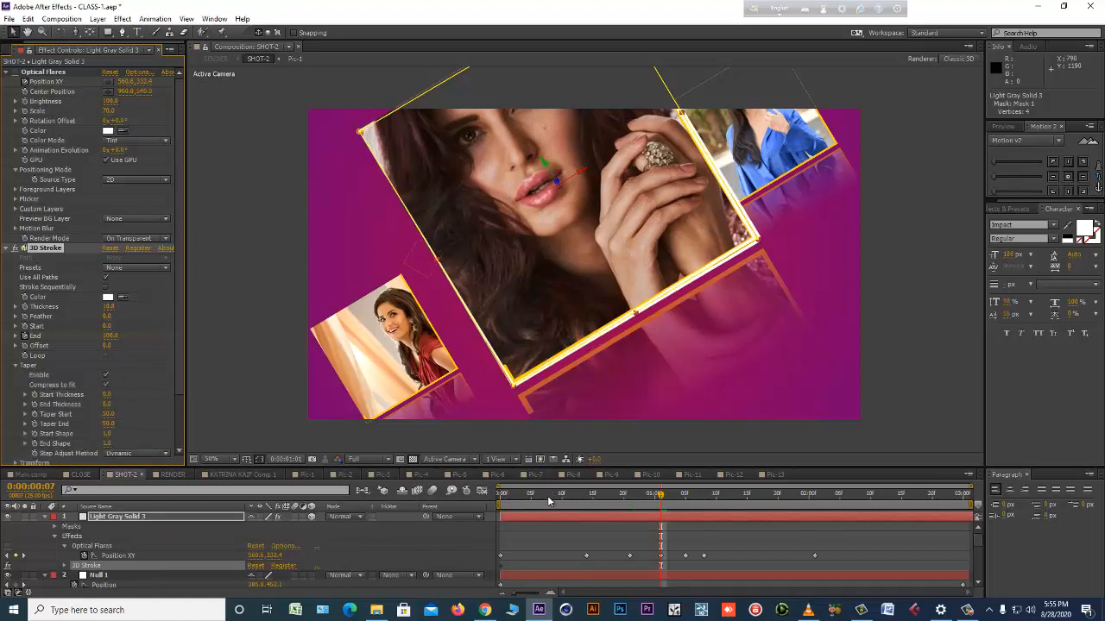
drag(549, 501, 629, 501)
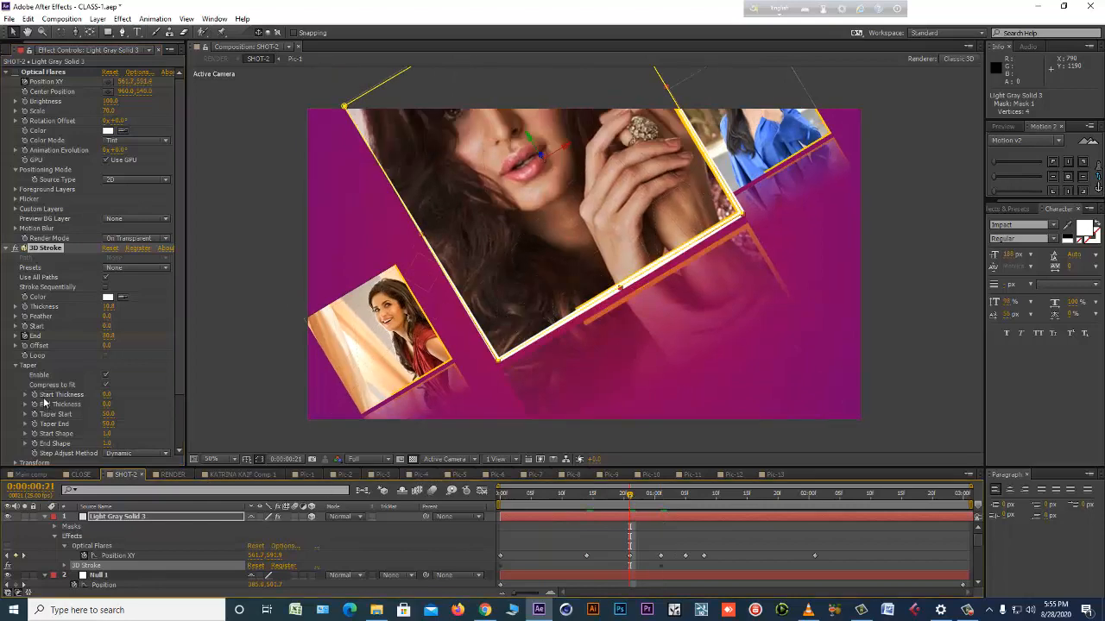
scroll(45, 402, down, 2)
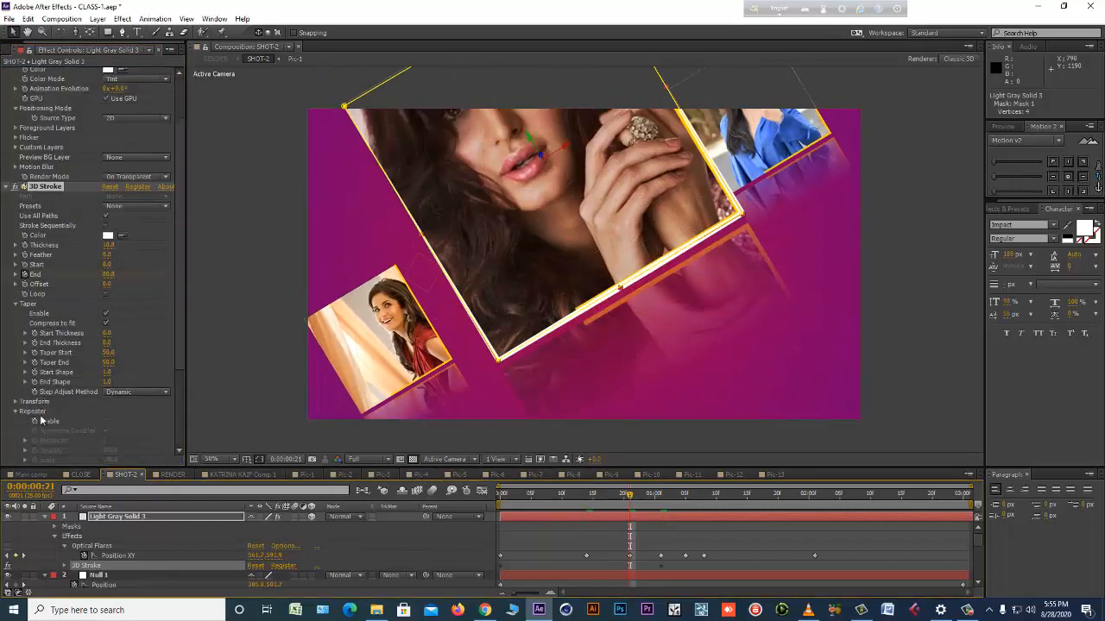
scroll(41, 421, down, 2)
click(106, 353)
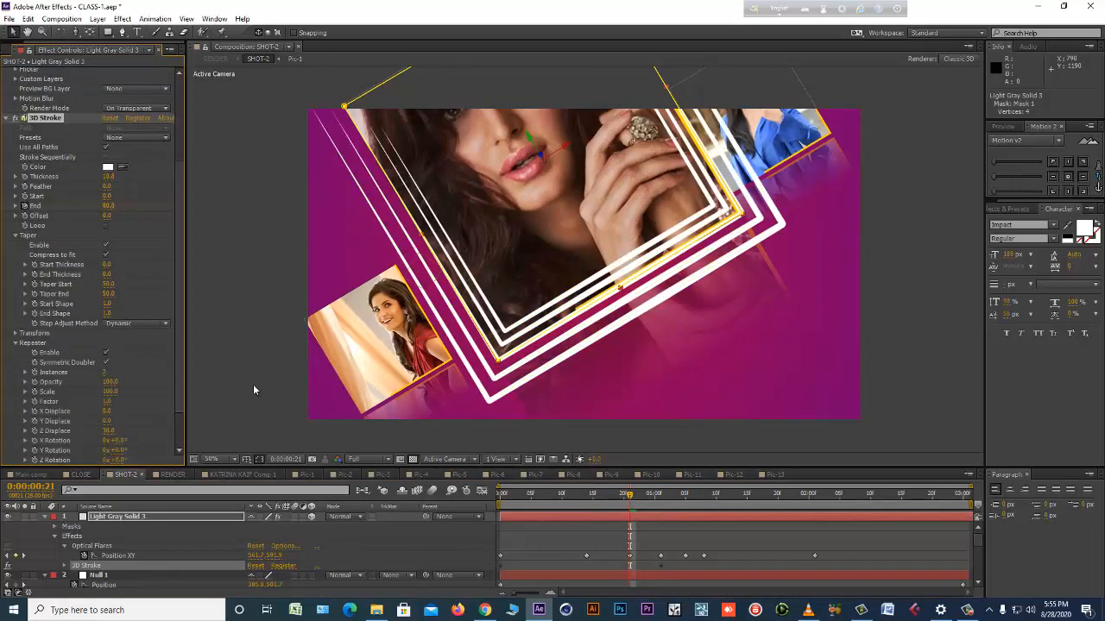
Preview the repeated stroke animation around the large picture from the start of the composition.
click(500, 498)
key(KP_0)
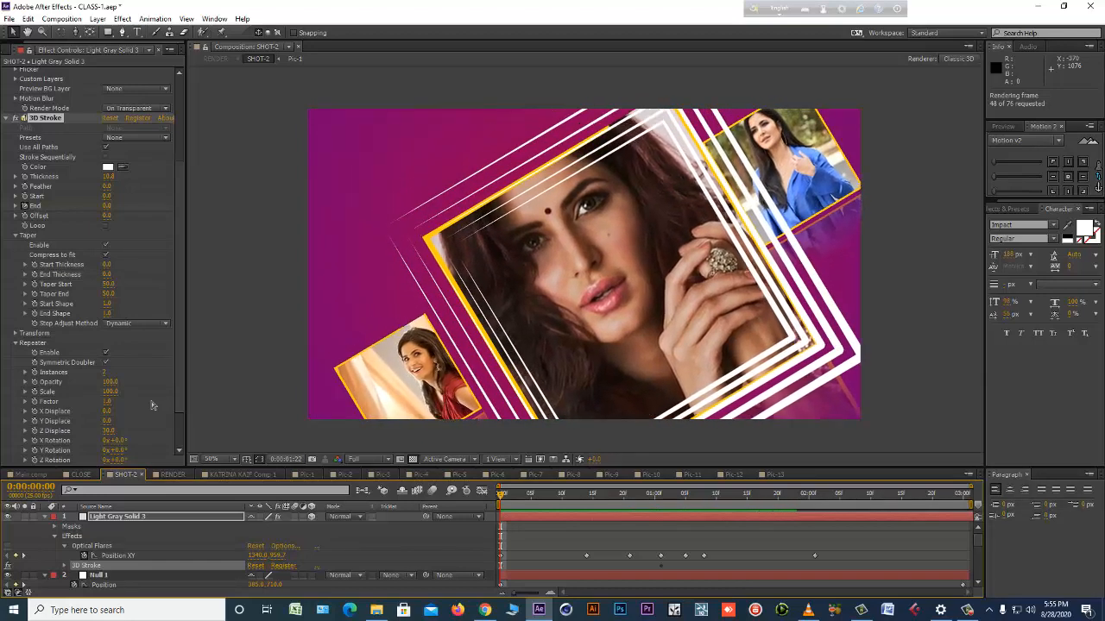
key(space)
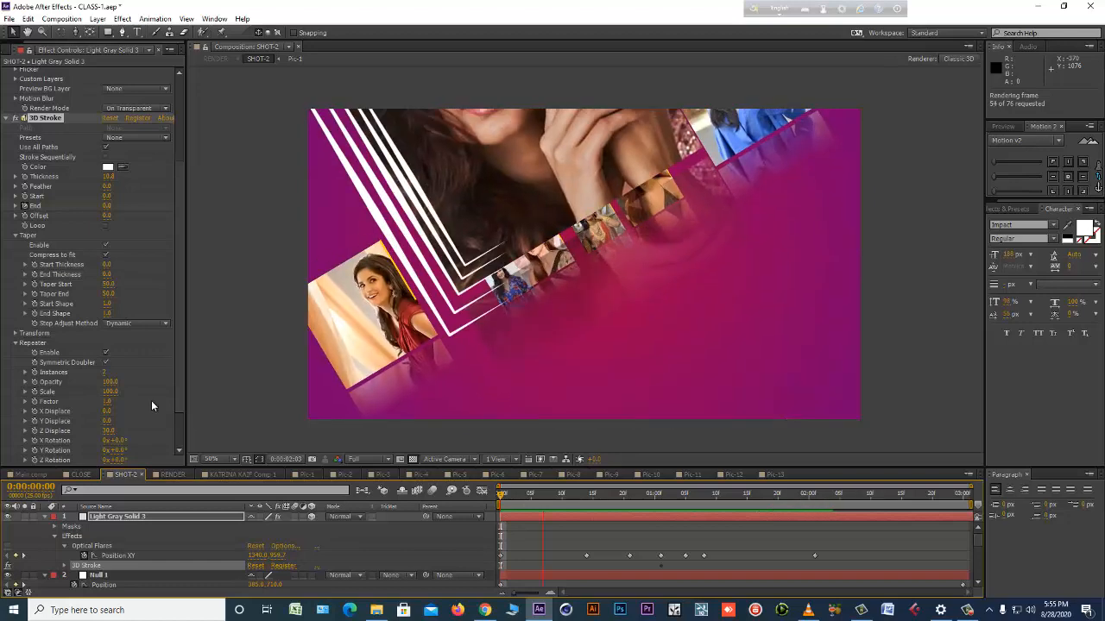
key(space)
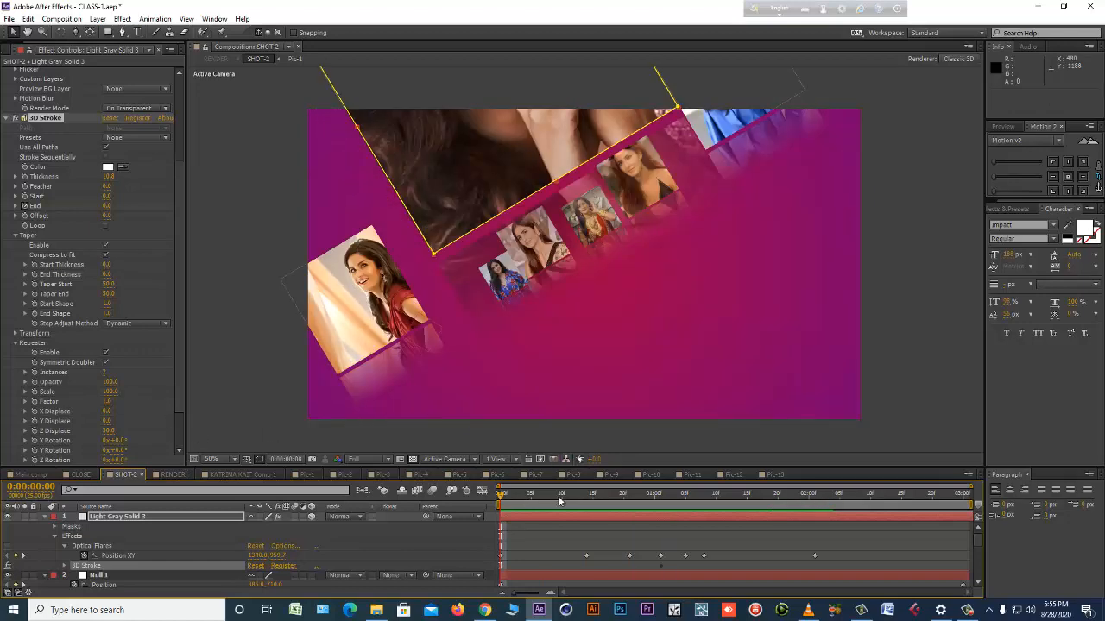
key(space)
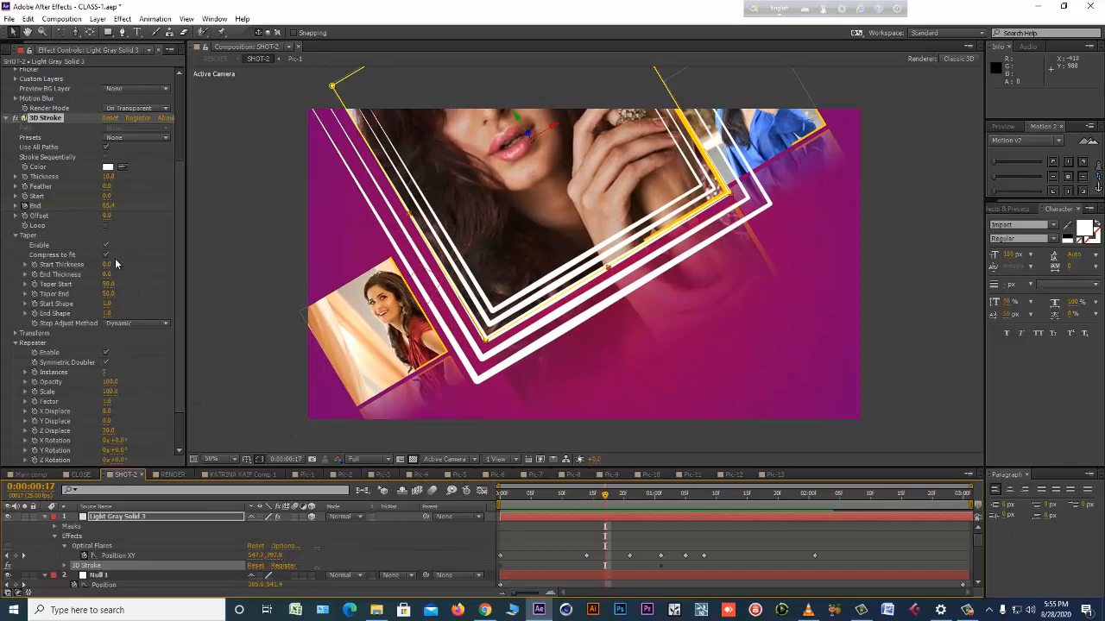
Set the 3D Stroke thickness to 5 and preview the thinner lines across the first one and a half seconds.
click(110, 177)
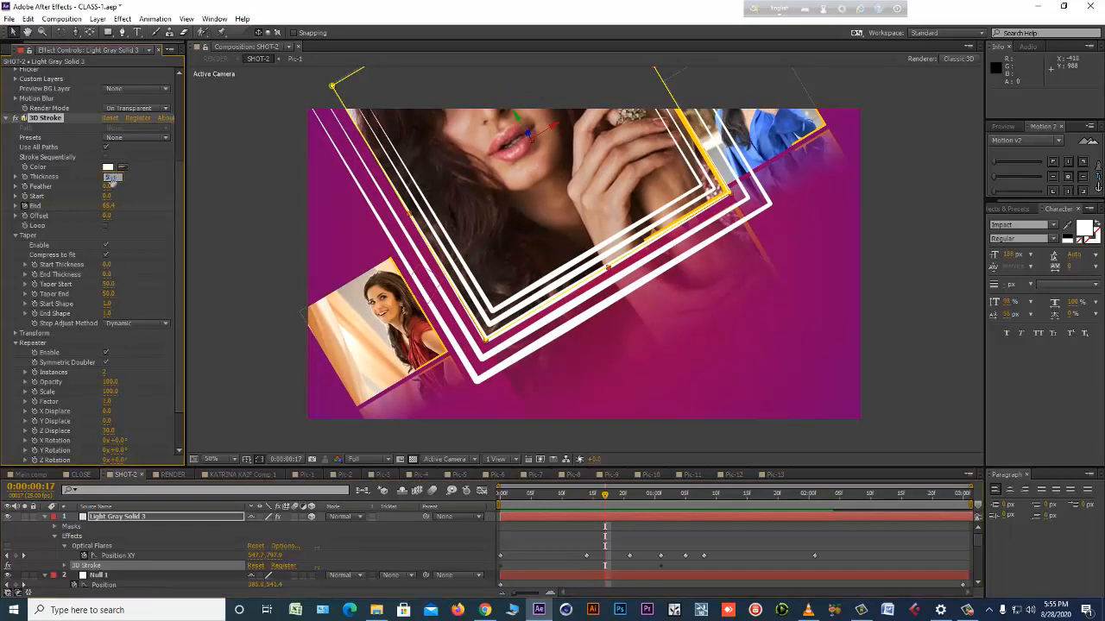
key(space)
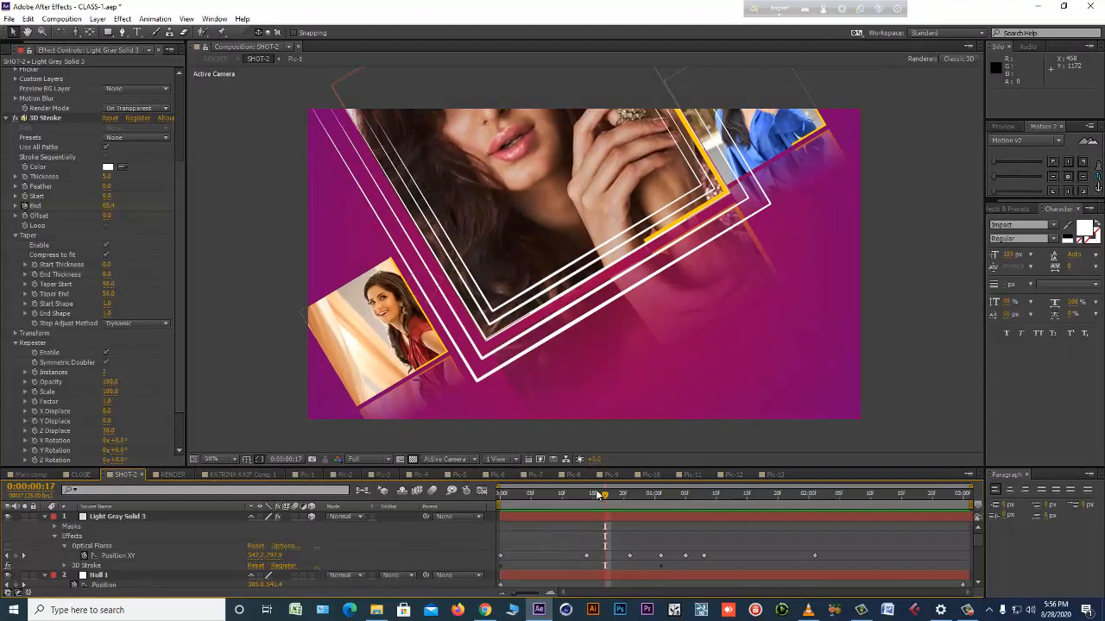
drag(527, 490, 729, 489)
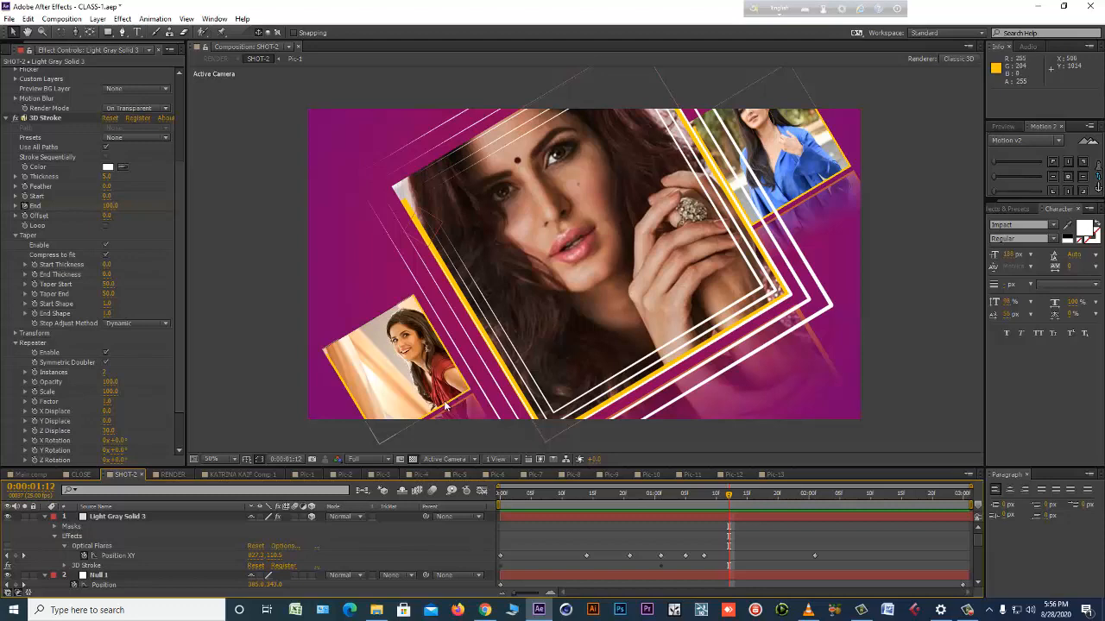
drag(541, 497, 716, 509)
key(space)
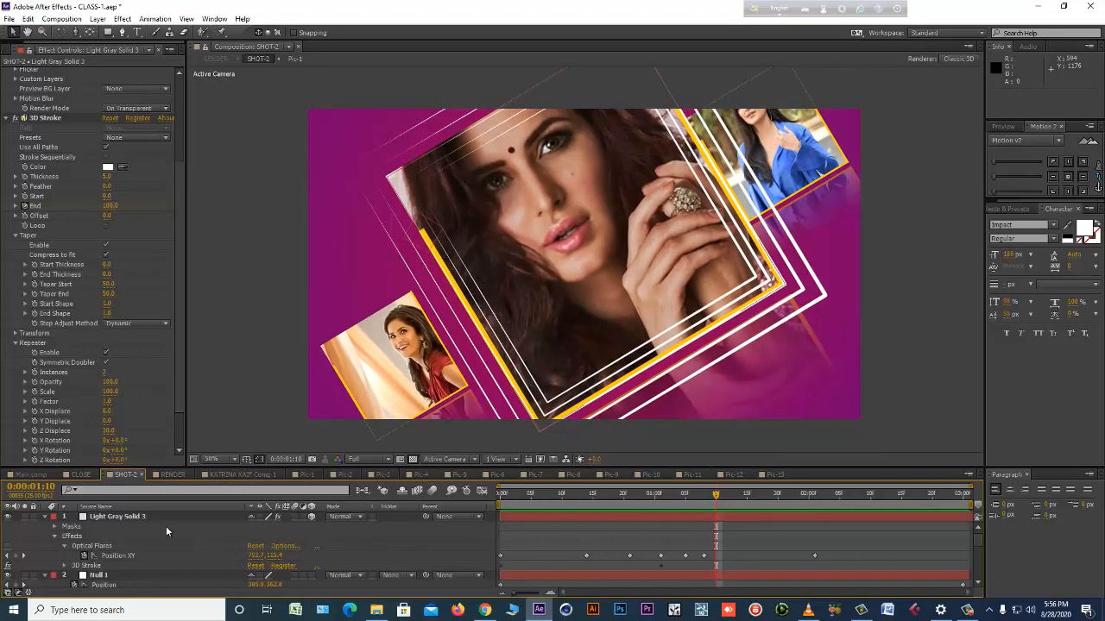
Copy the Light Gray Solid 3 layer from SHOT-2 and paste it above Null 1 in the CLOSE composition.
click(135, 517)
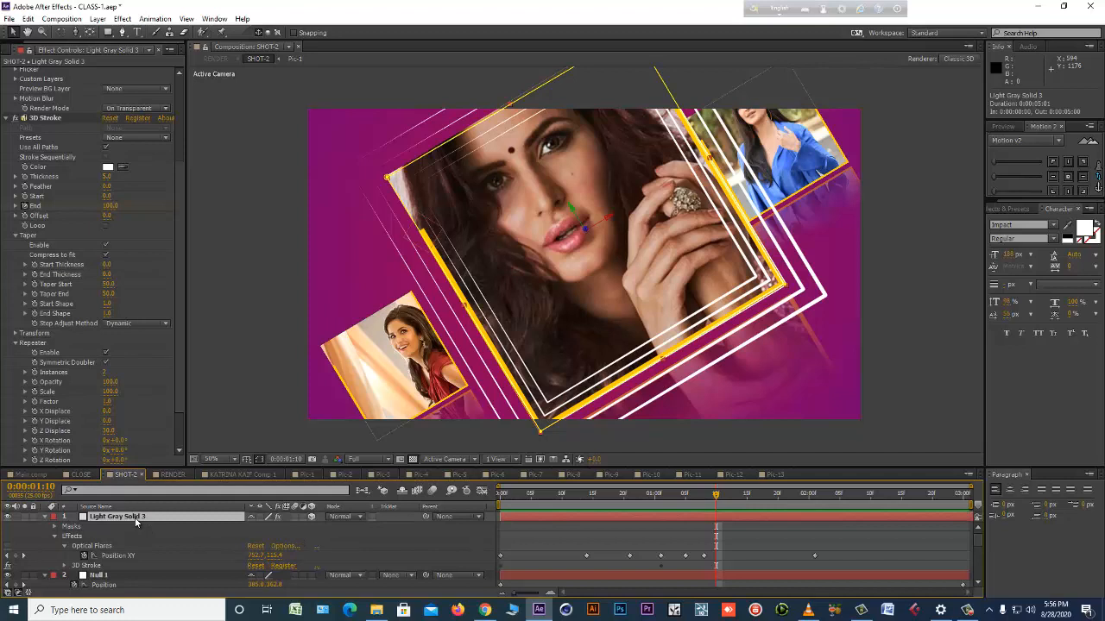
click(78, 474)
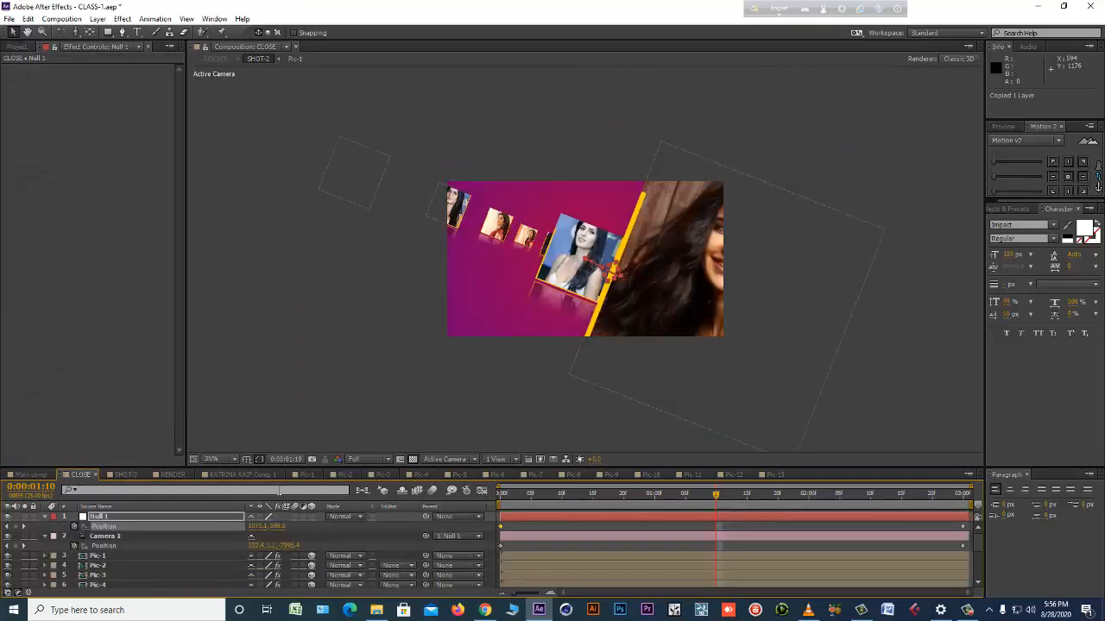
click(544, 524)
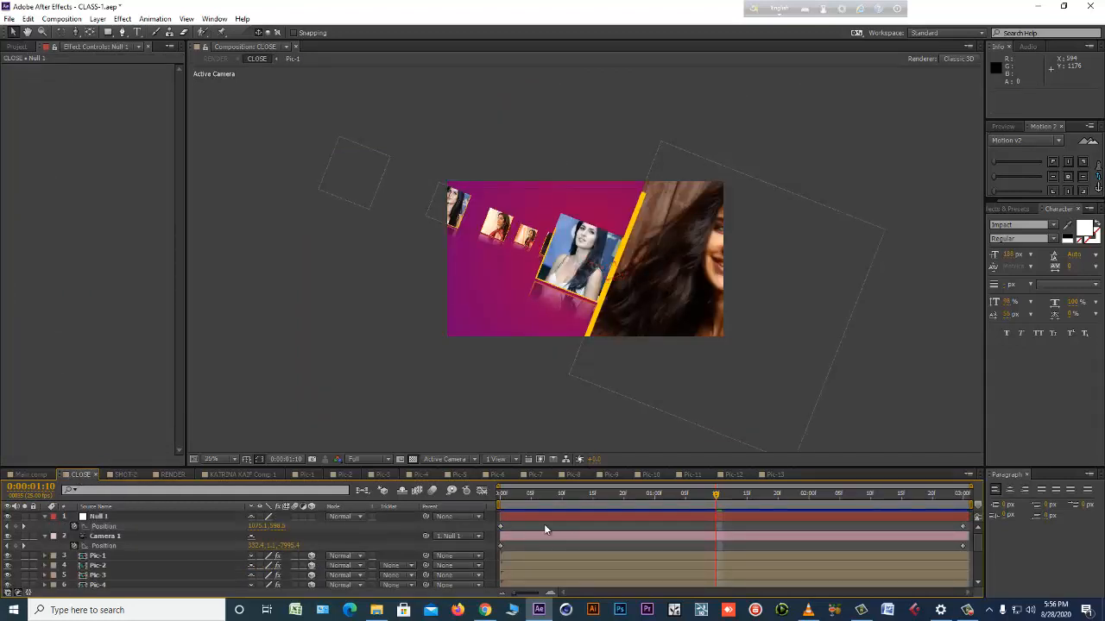
key(ctrl+v)
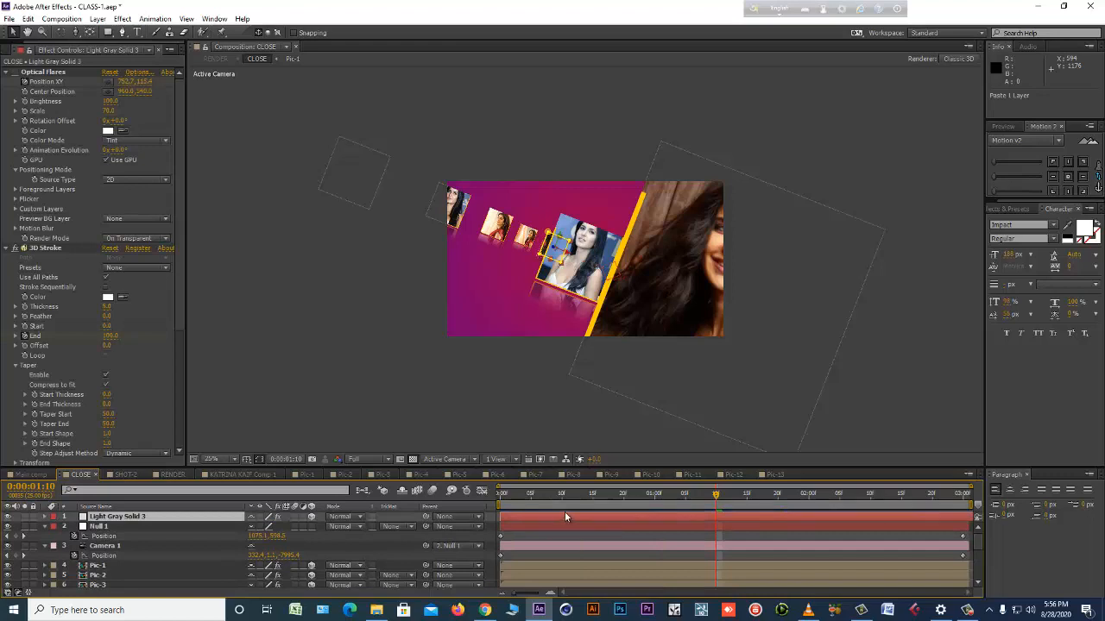
Copy the Position property of the Pic-13 layer, the large picture in the CLOSE composition.
click(663, 286)
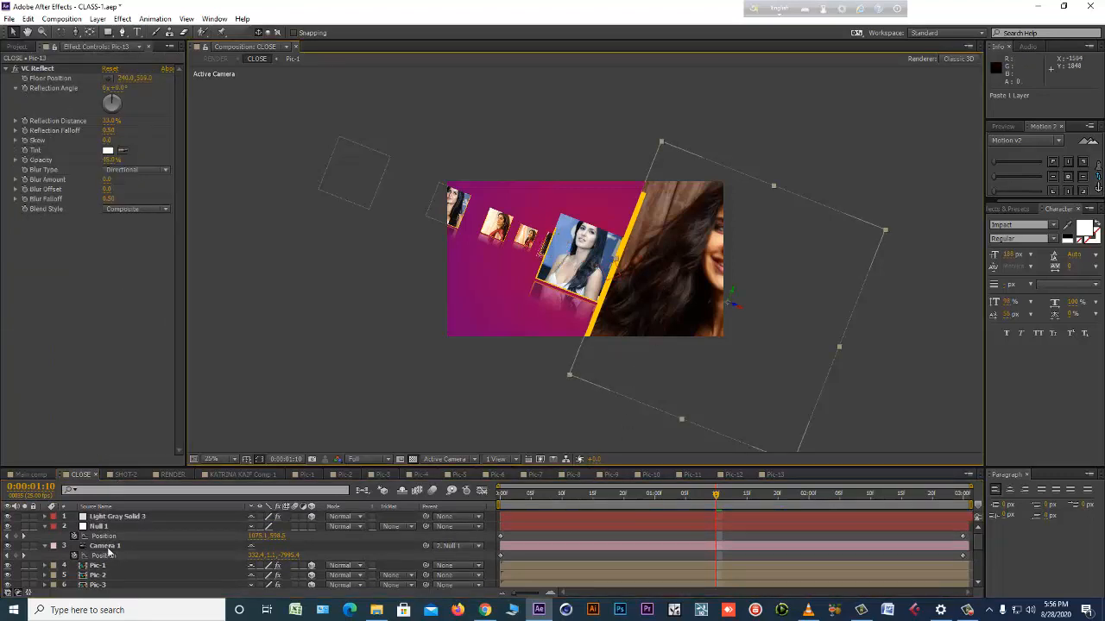
scroll(108, 555, down, 4)
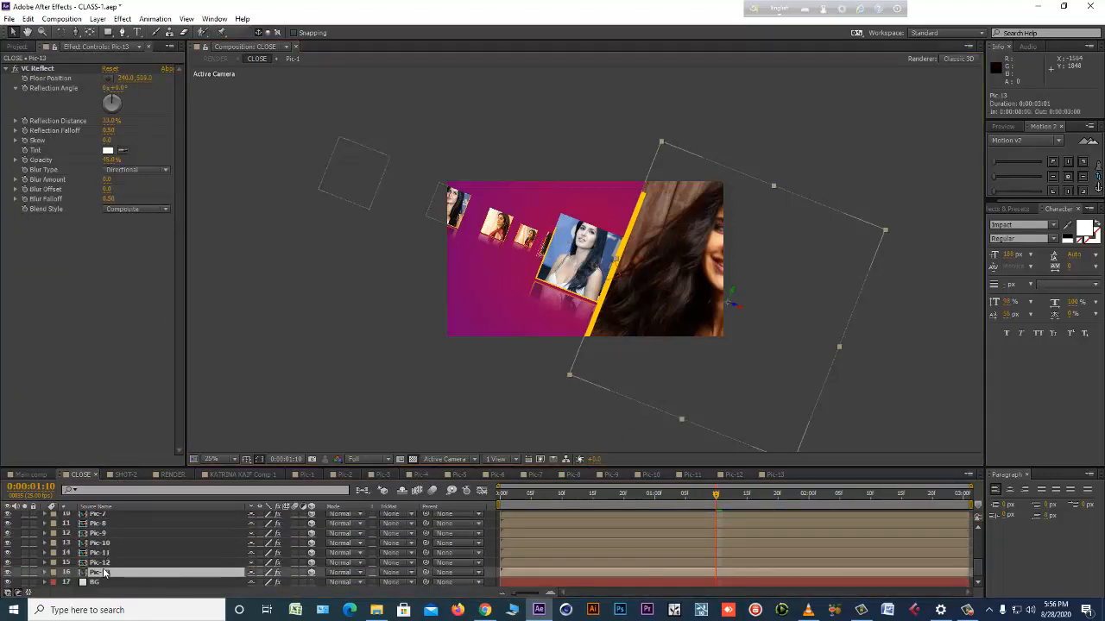
click(102, 567)
key(p)
click(95, 574)
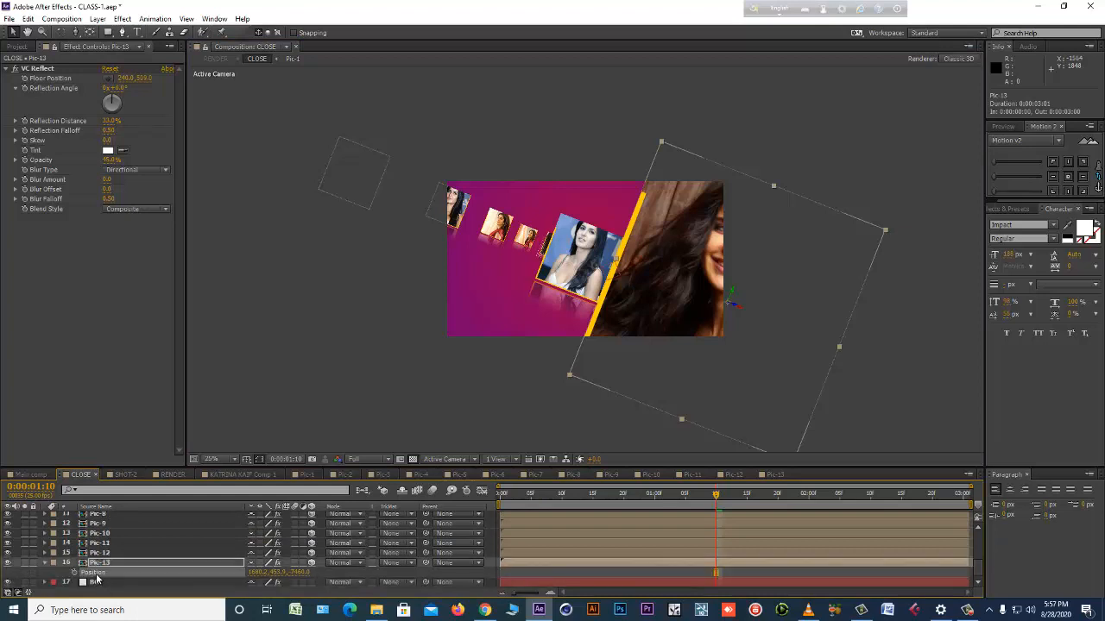
click(34, 19)
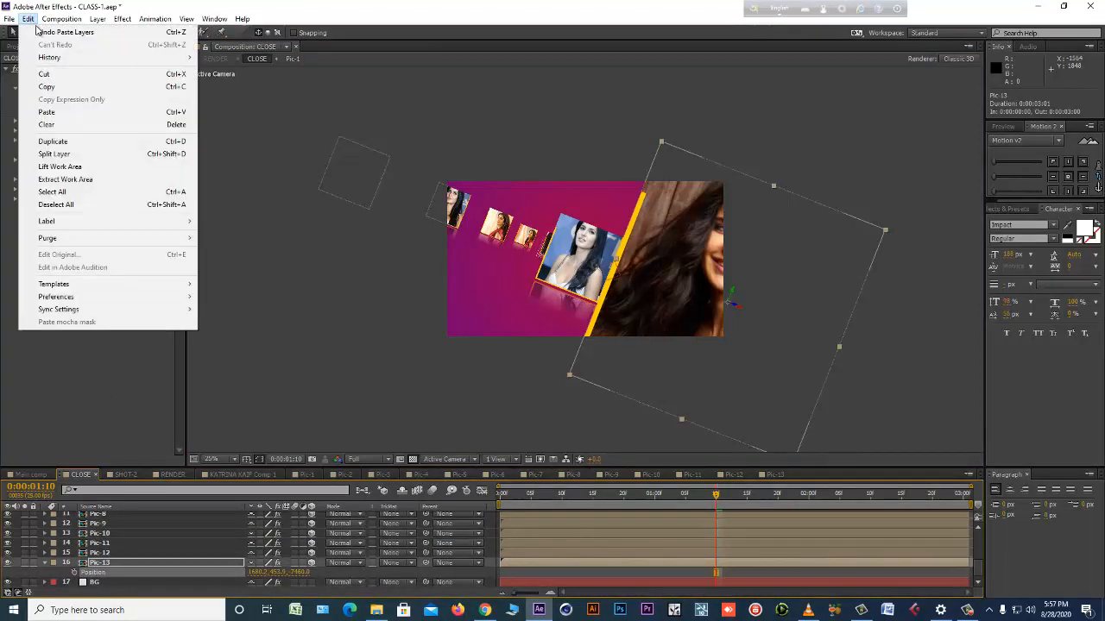
click(74, 90)
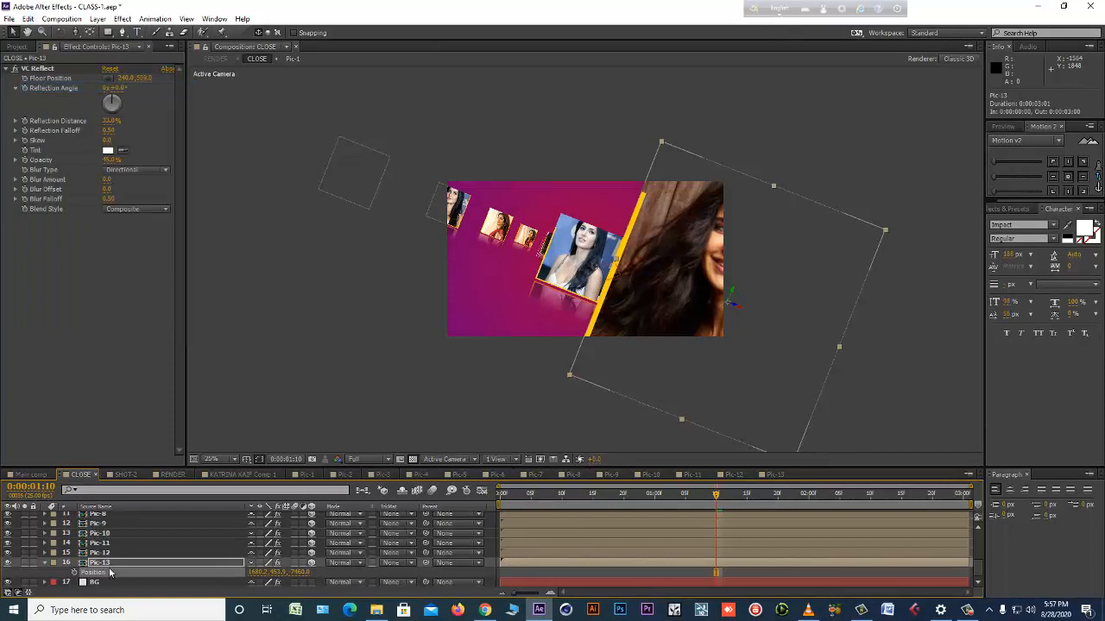
Paste the Pic-13 position onto Light Gray Solid 3 and check the strokes around the large picture up to 3 seconds.
scroll(109, 567, up, 4)
click(125, 517)
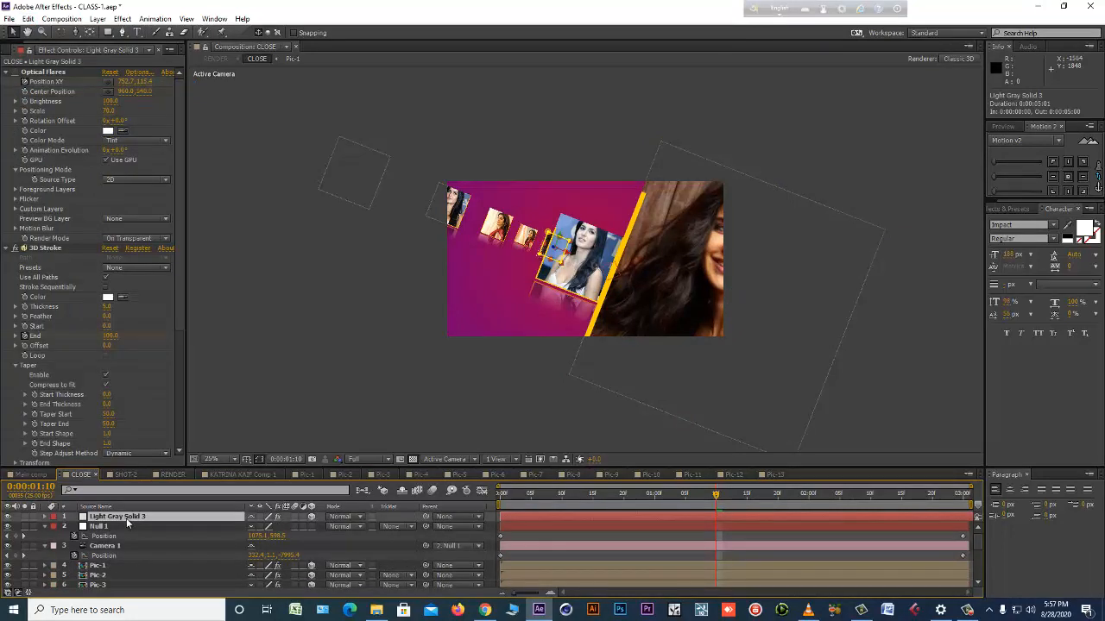
key(p)
click(102, 527)
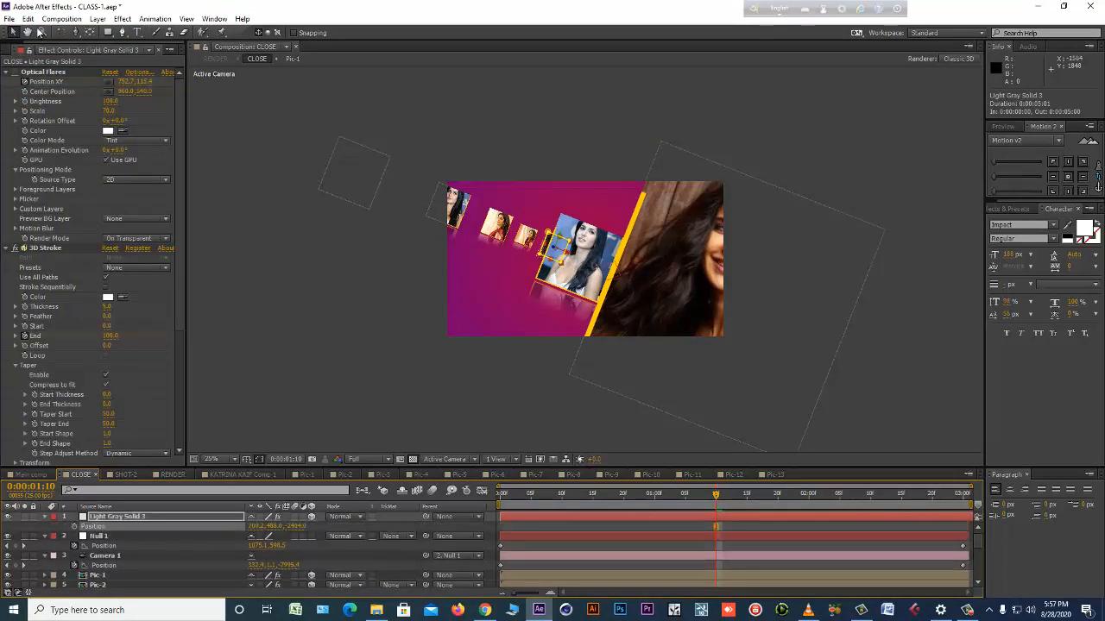
click(28, 18)
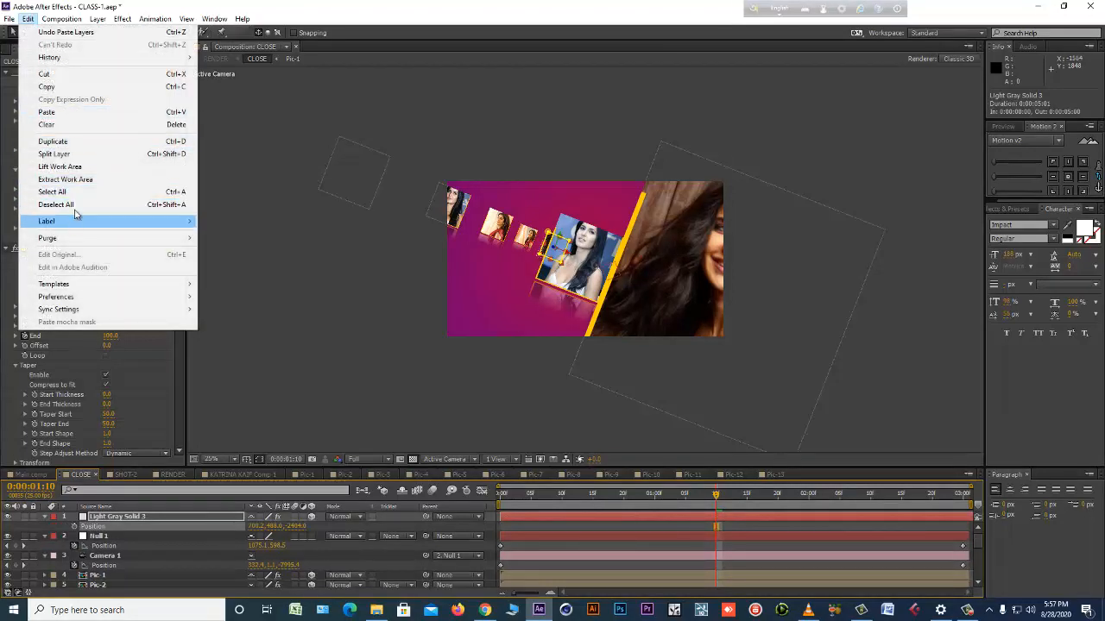
click(84, 112)
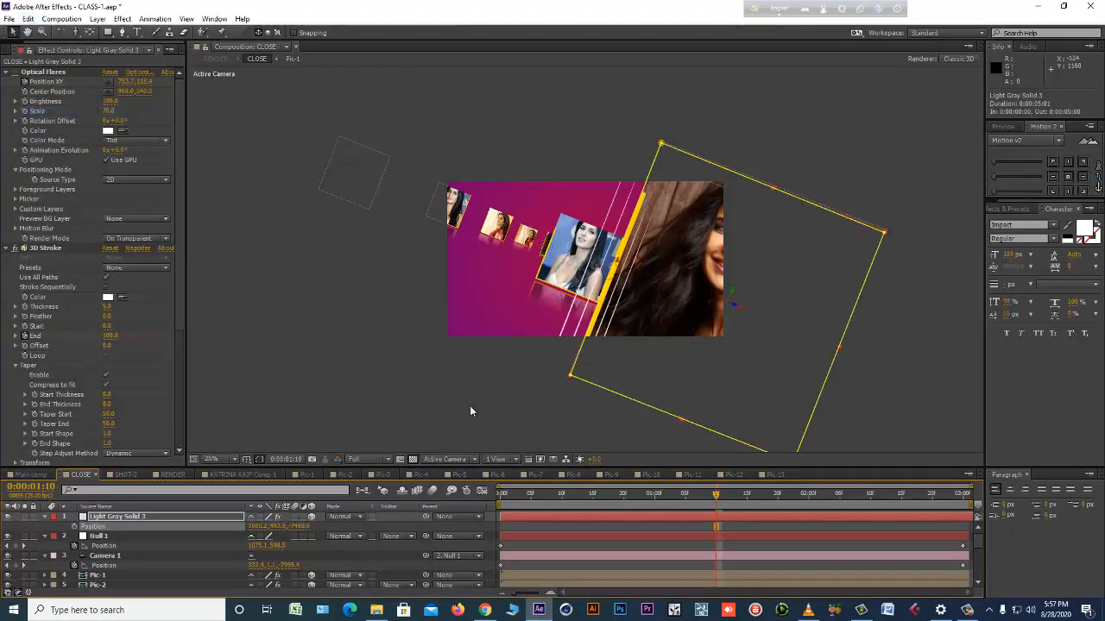
drag(505, 496, 875, 490)
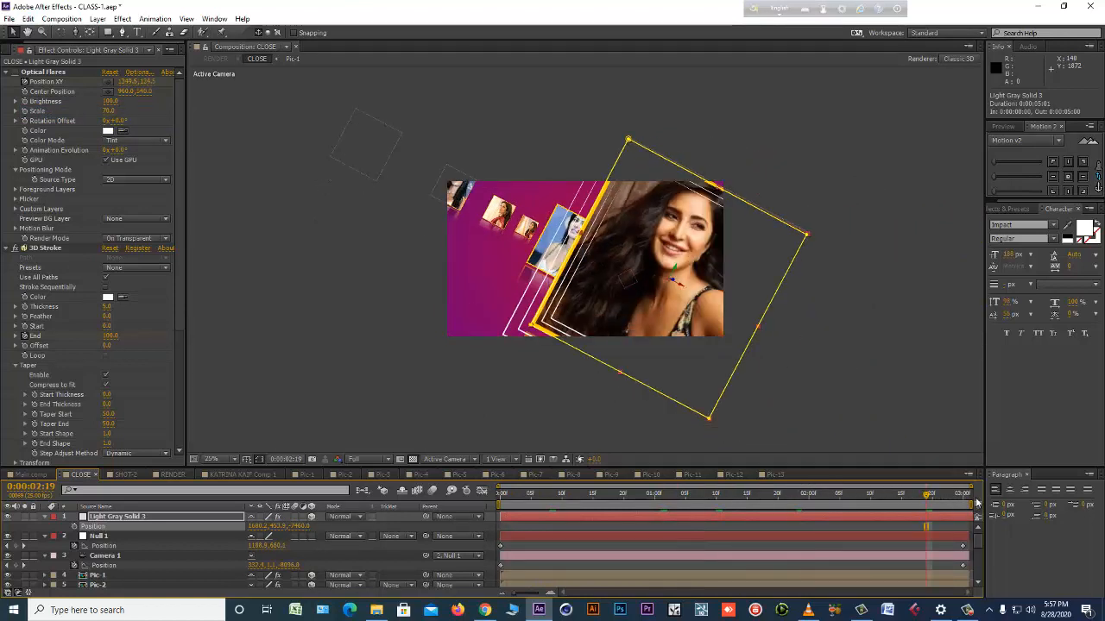
key(period)
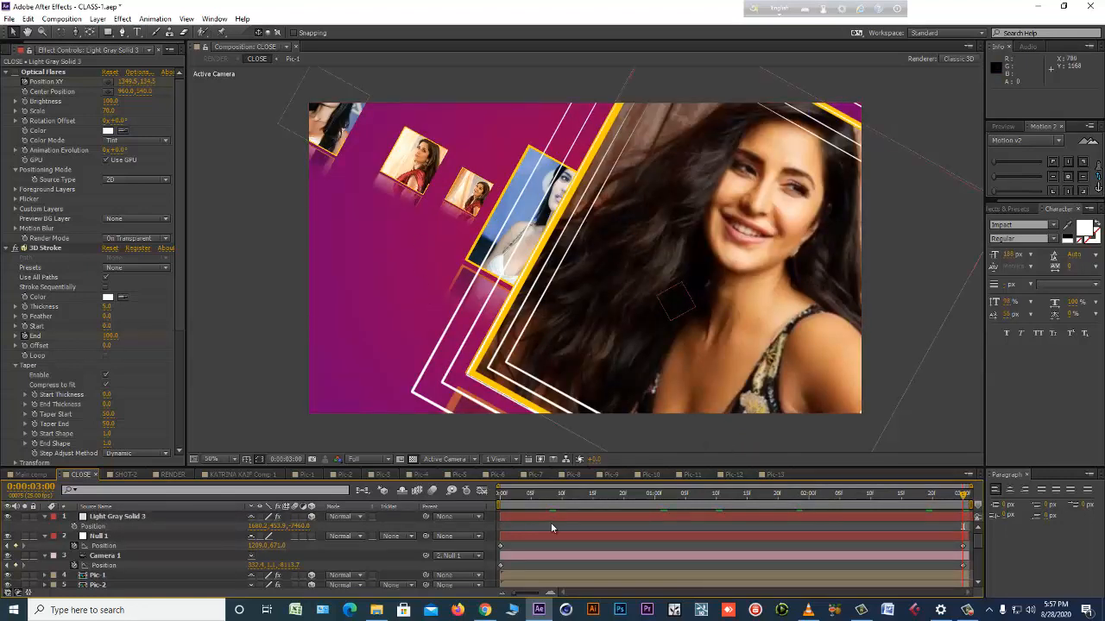
Duplicate the Light Gray Solid 3 layer and copy the Position property of the Pic-7 layer.
click(160, 519)
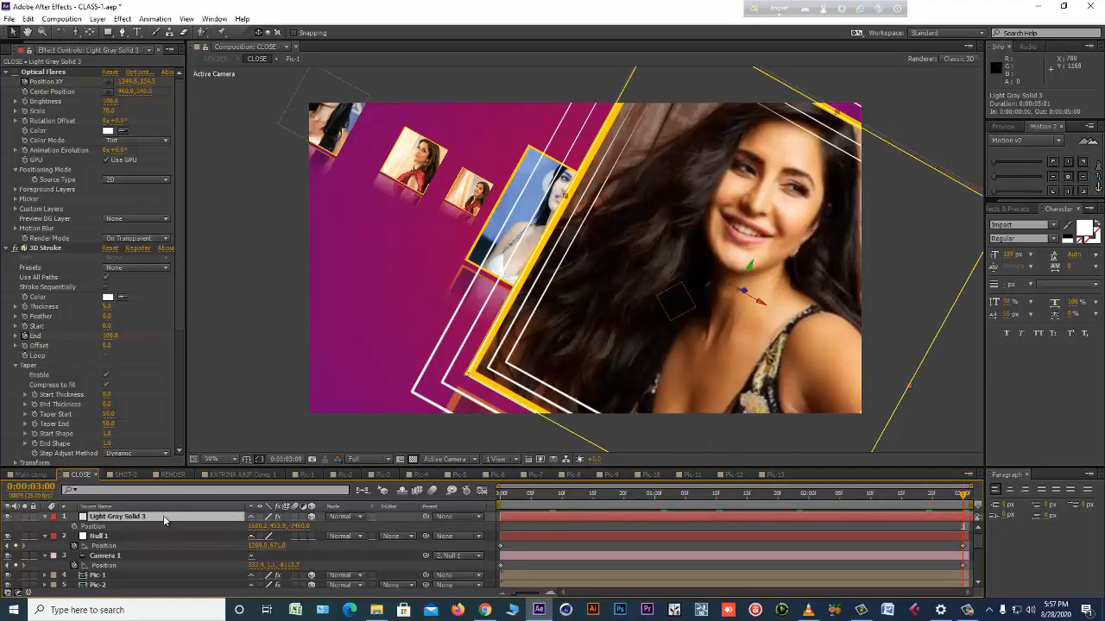
key(ctrl+d)
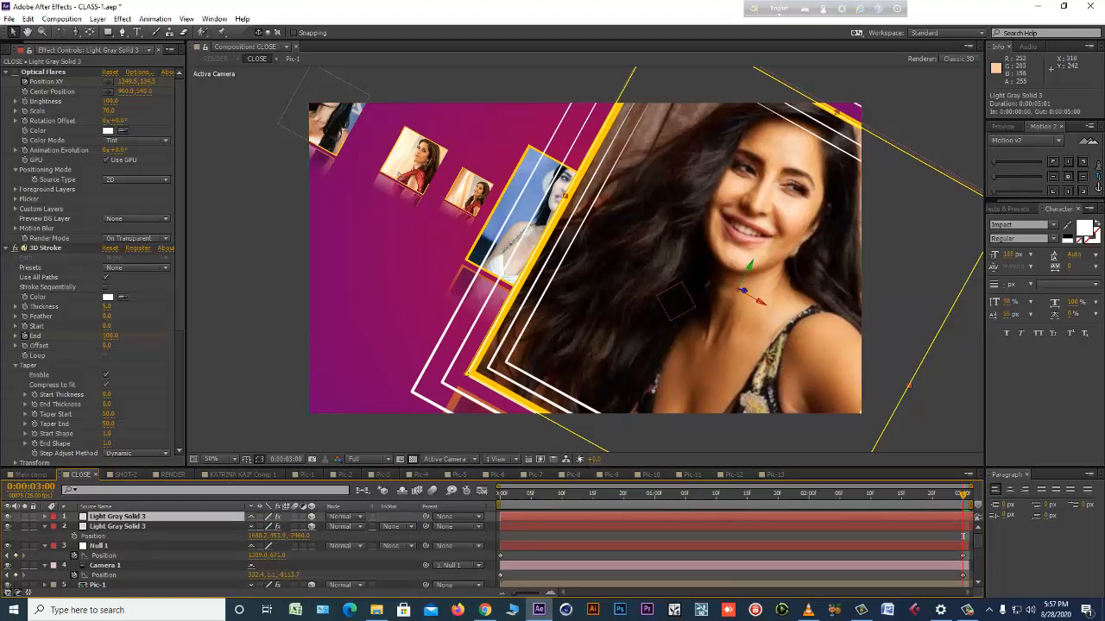
click(399, 184)
scroll(158, 561, down, 5)
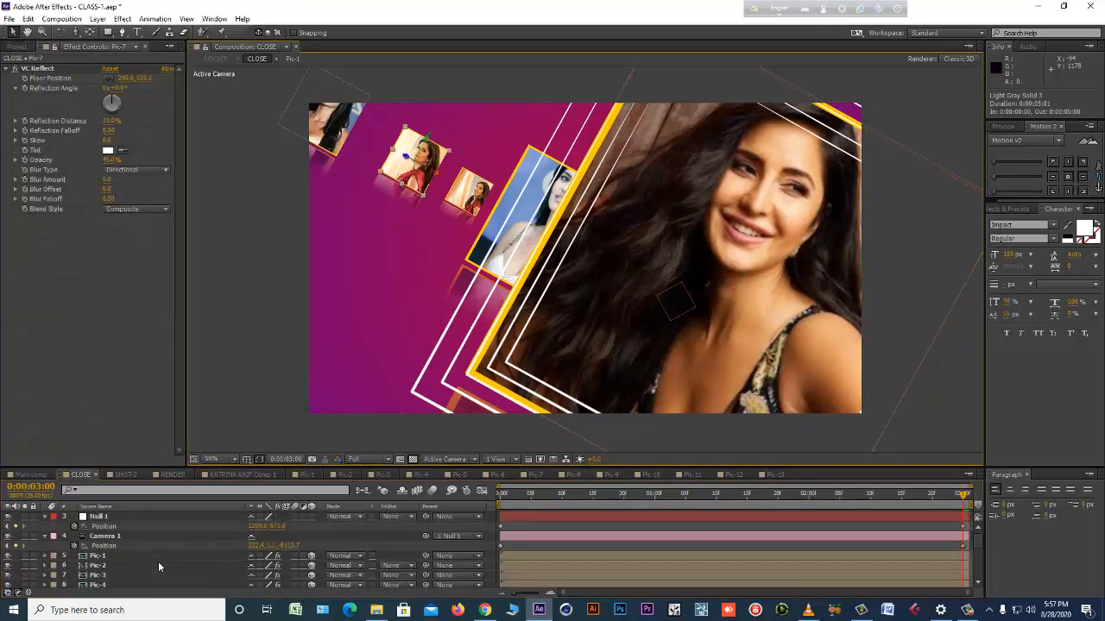
key(alt+shift+p)
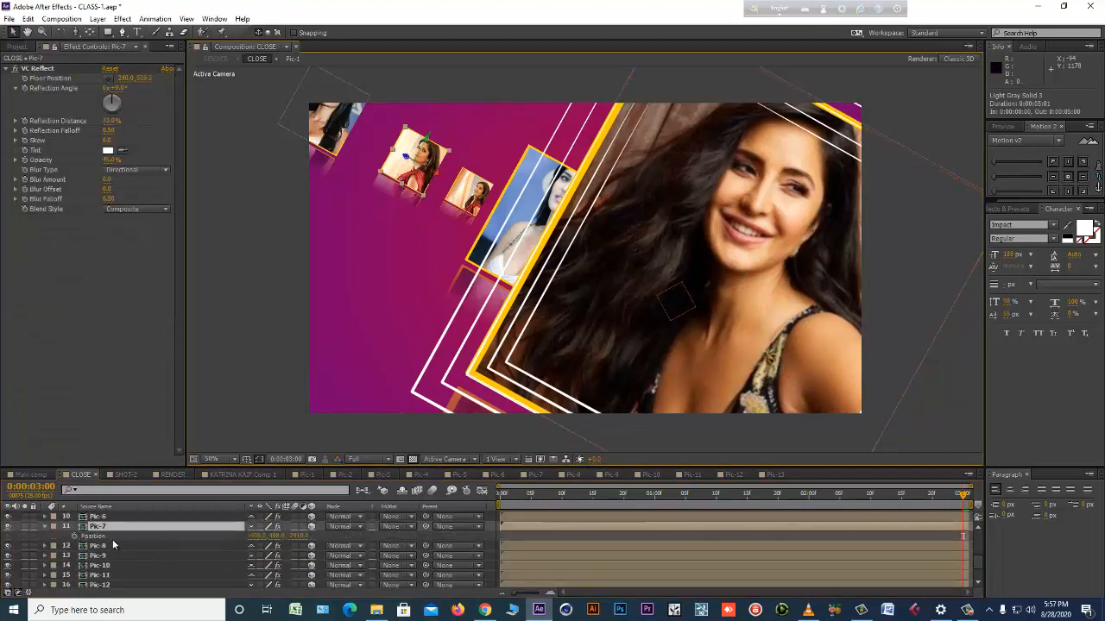
click(29, 22)
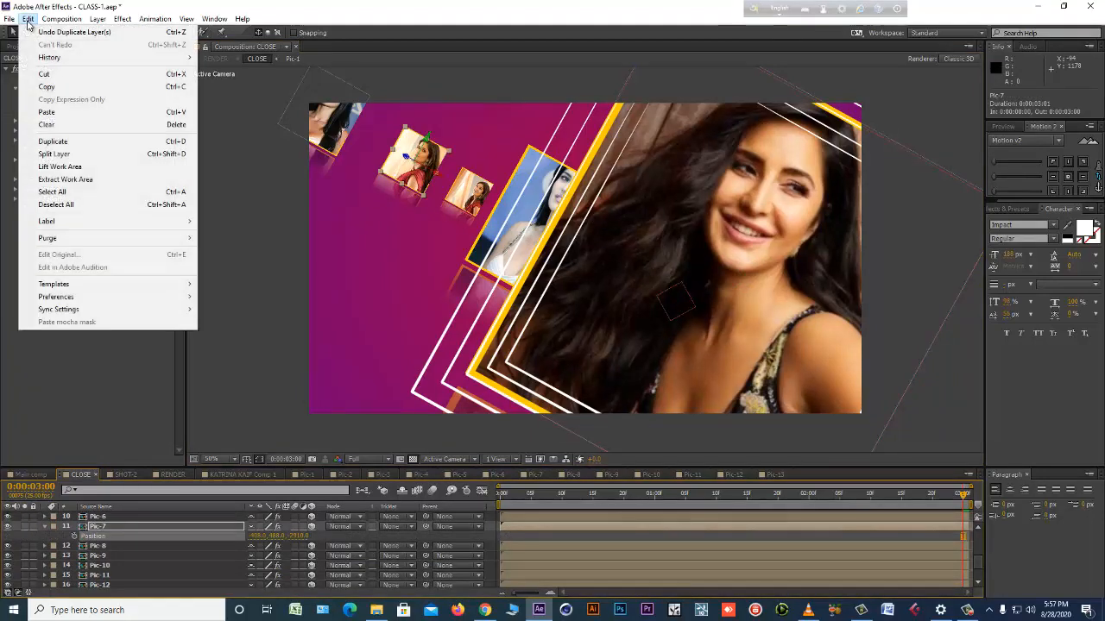
click(72, 87)
Paste the Pic-7 position onto the uppermost Light Gray Solid 3 duplicate.
scroll(106, 549, up, 5)
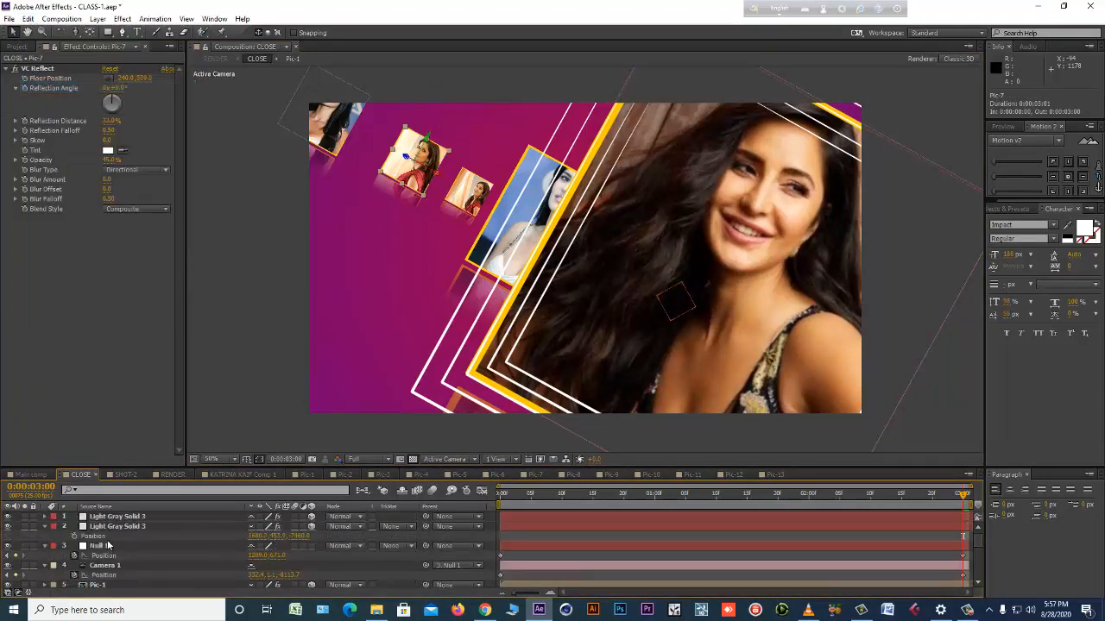
click(117, 518)
key(ctrl+v)
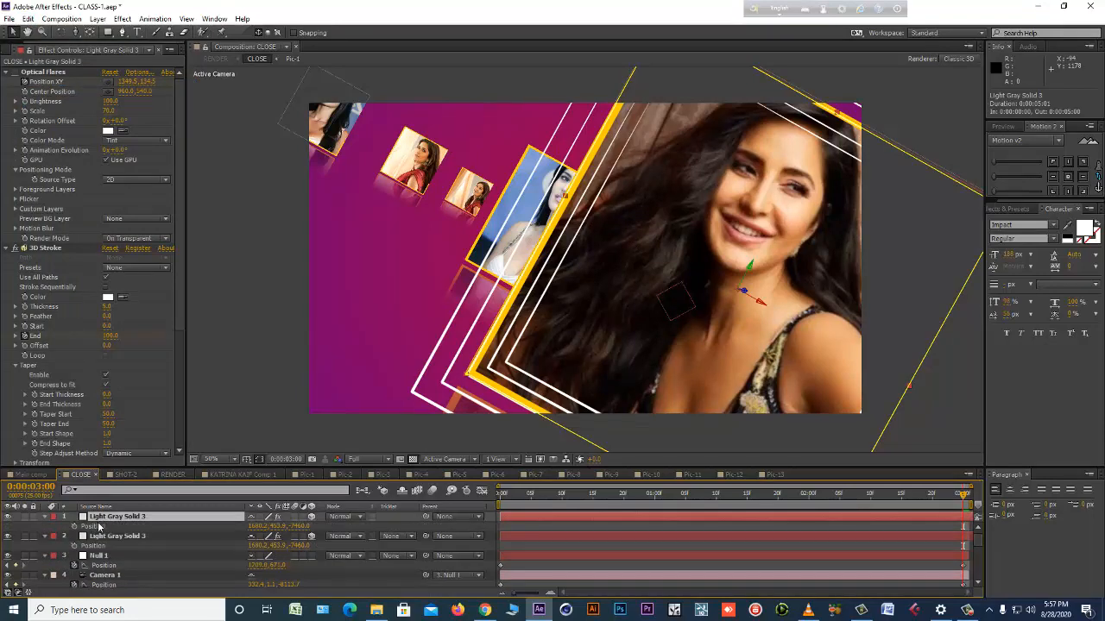
click(29, 19)
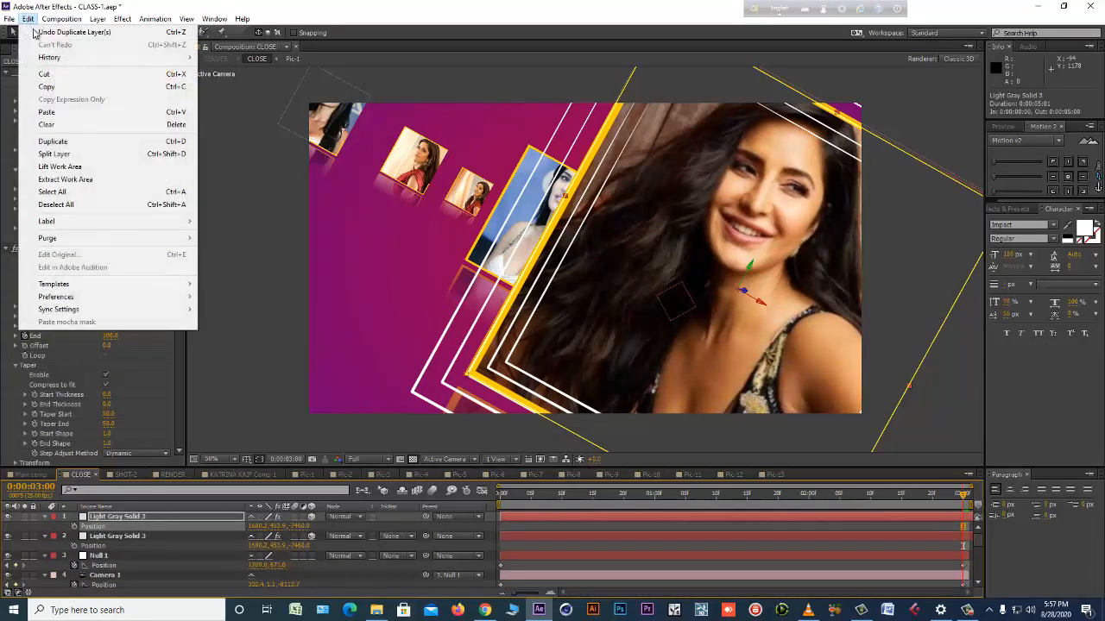
click(47, 112)
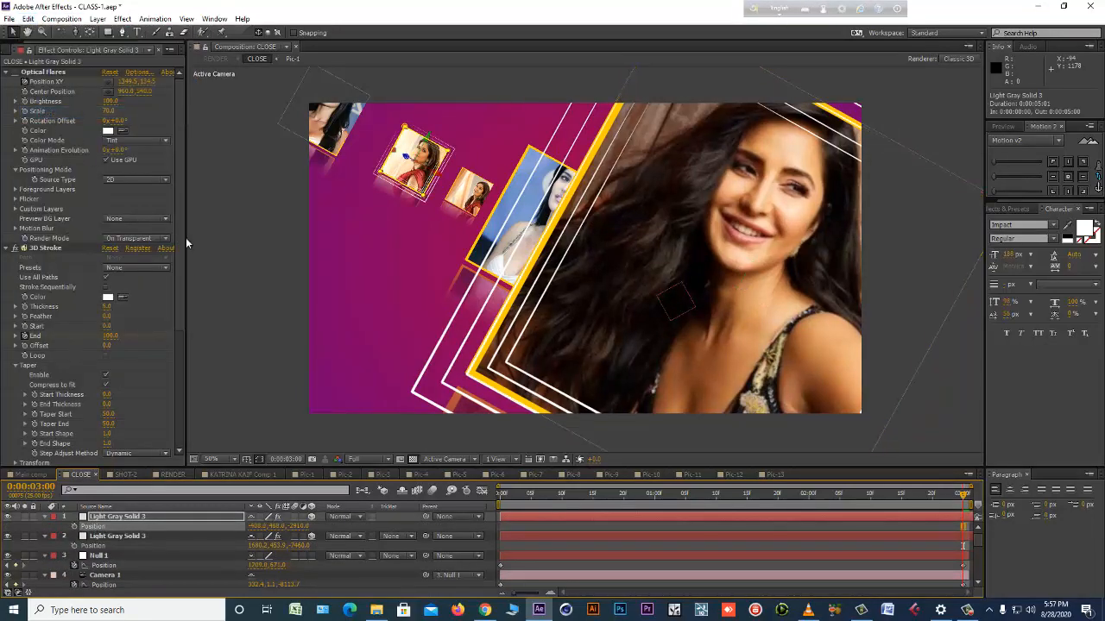
Preview the stroke animation around Pic-7 and the large picture, with the current time at frame 3.
click(519, 492)
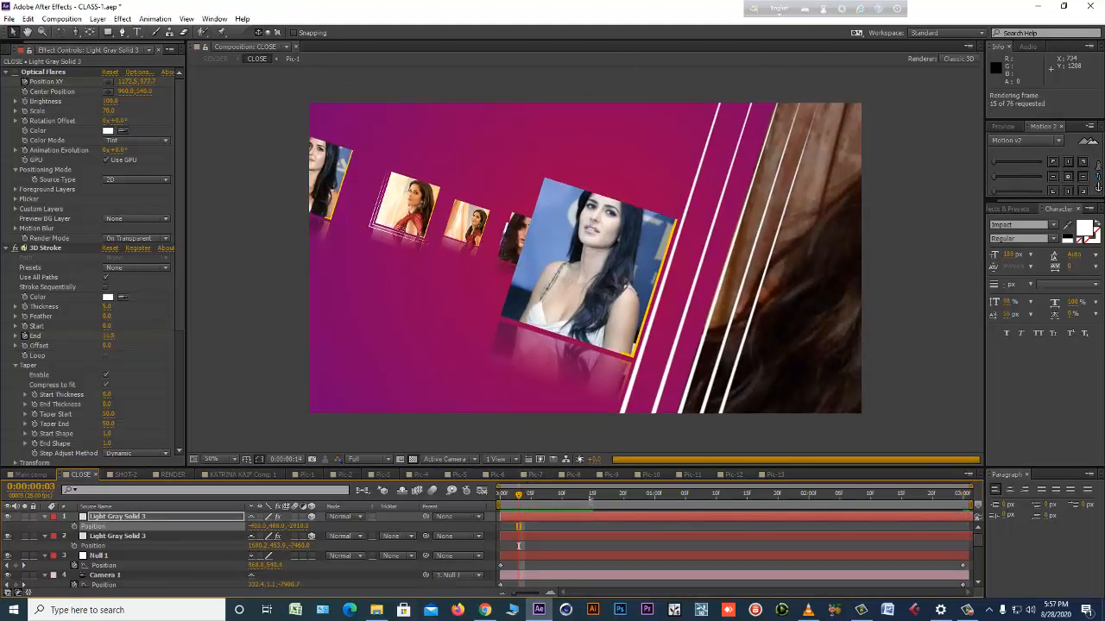
key(space)
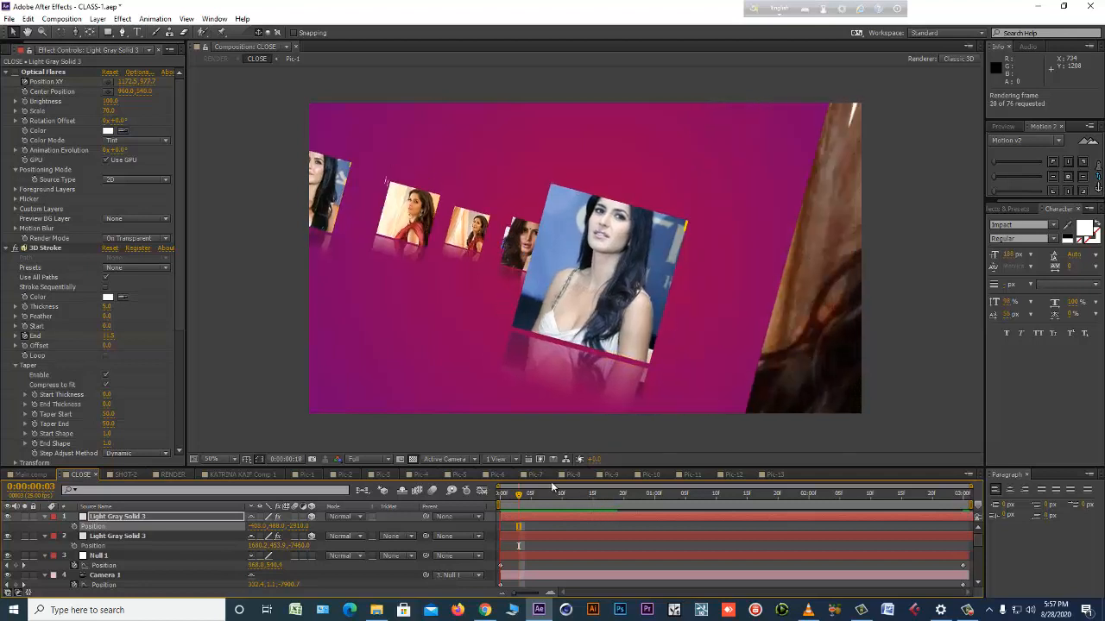
key(space)
Duplicate the uppermost Light Gray Solid 3 layer again and show the new copy's Position property.
click(544, 266)
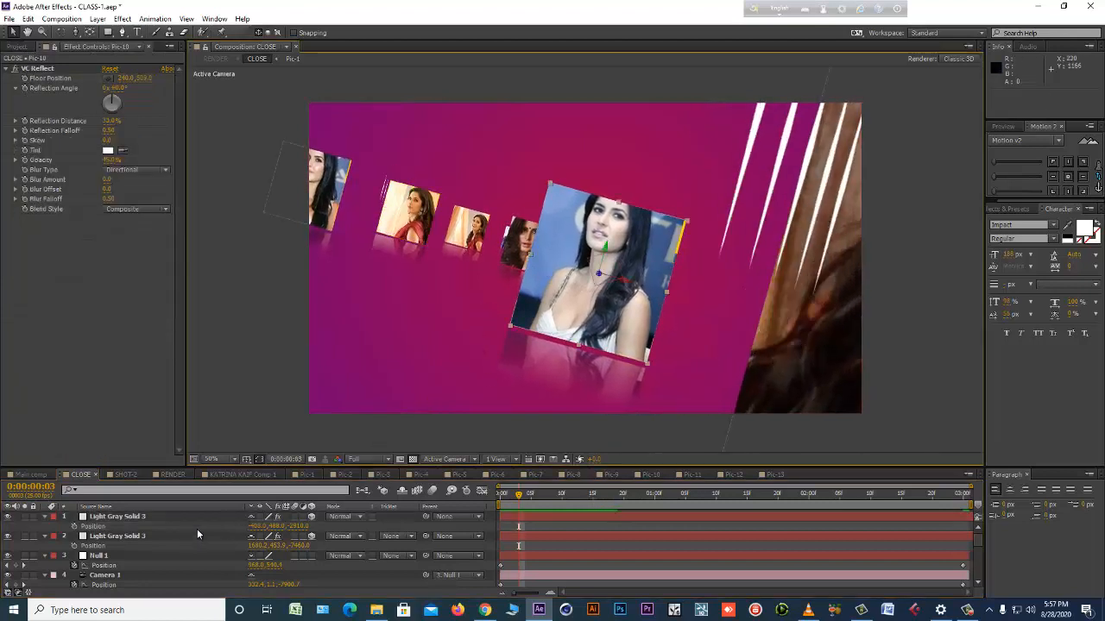
click(120, 517)
key(ctrl+d)
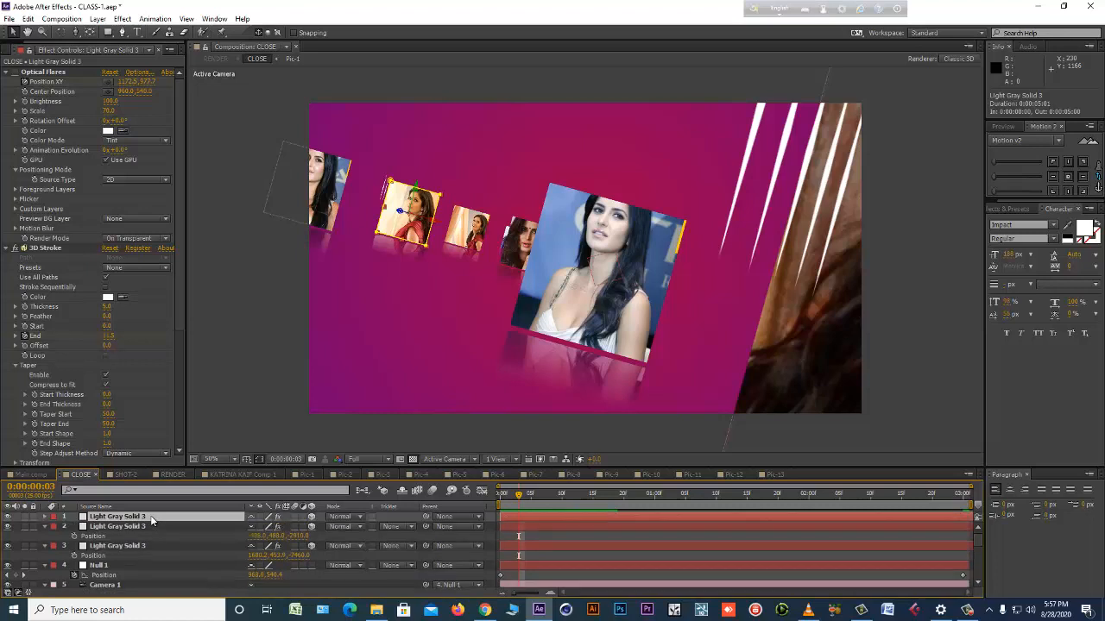
key(p)
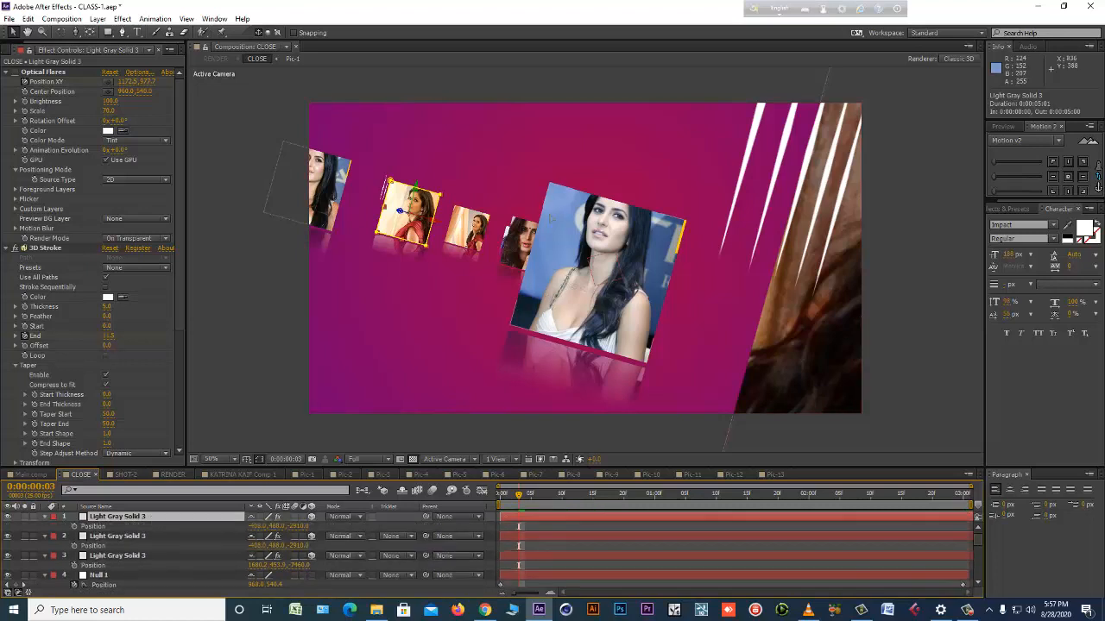
Copy the Position property of the Pic-10 layer, the medium-sized picture beside the large one.
click(548, 218)
scroll(171, 545, down, 5)
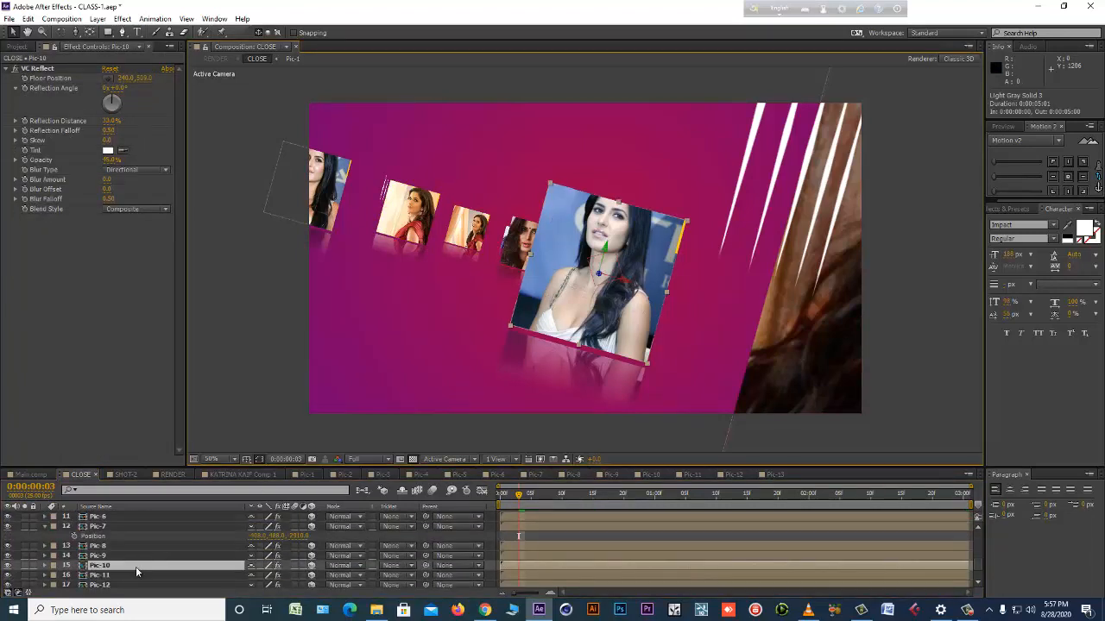
key(p)
click(97, 585)
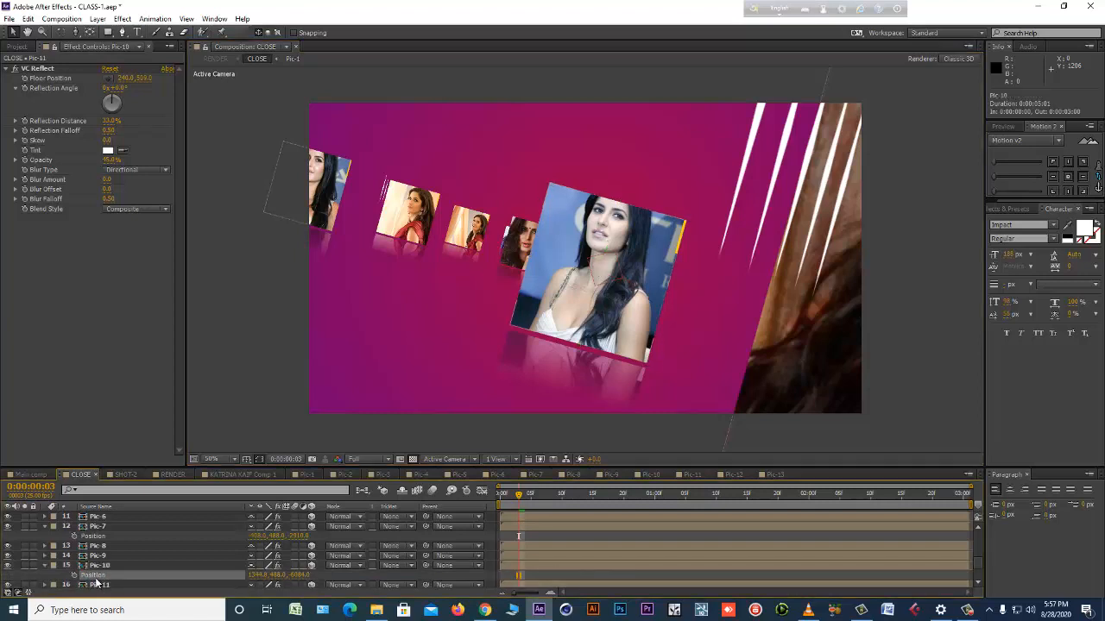
click(99, 565)
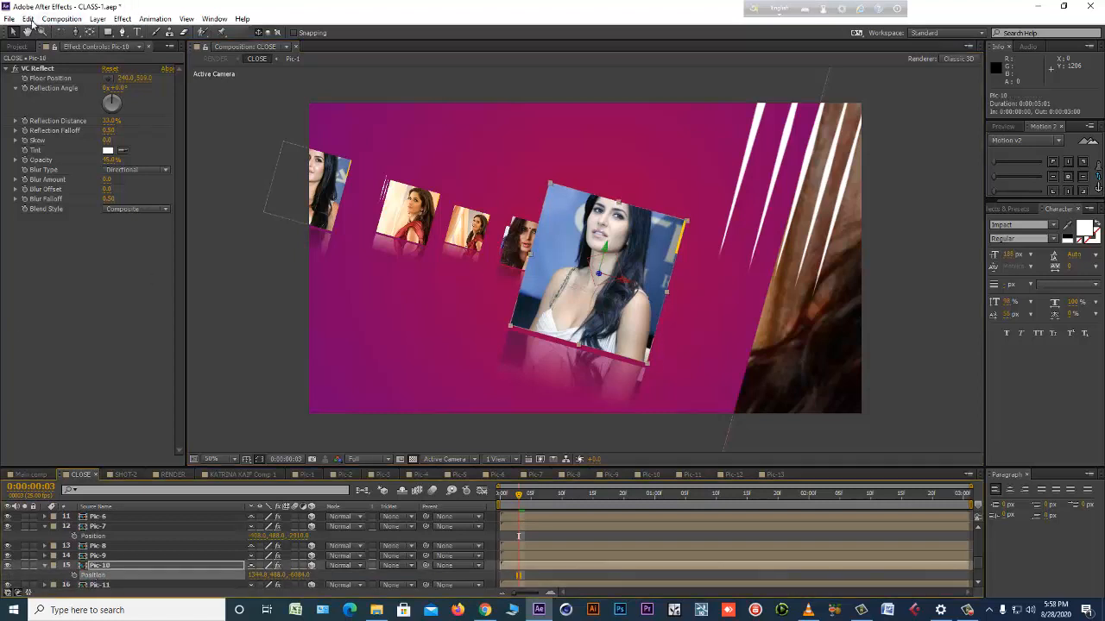
click(28, 19)
click(48, 84)
Paste the Pic-10 position onto the newest Light Gray Solid 3 copy and save the project.
scroll(148, 544, up, 1)
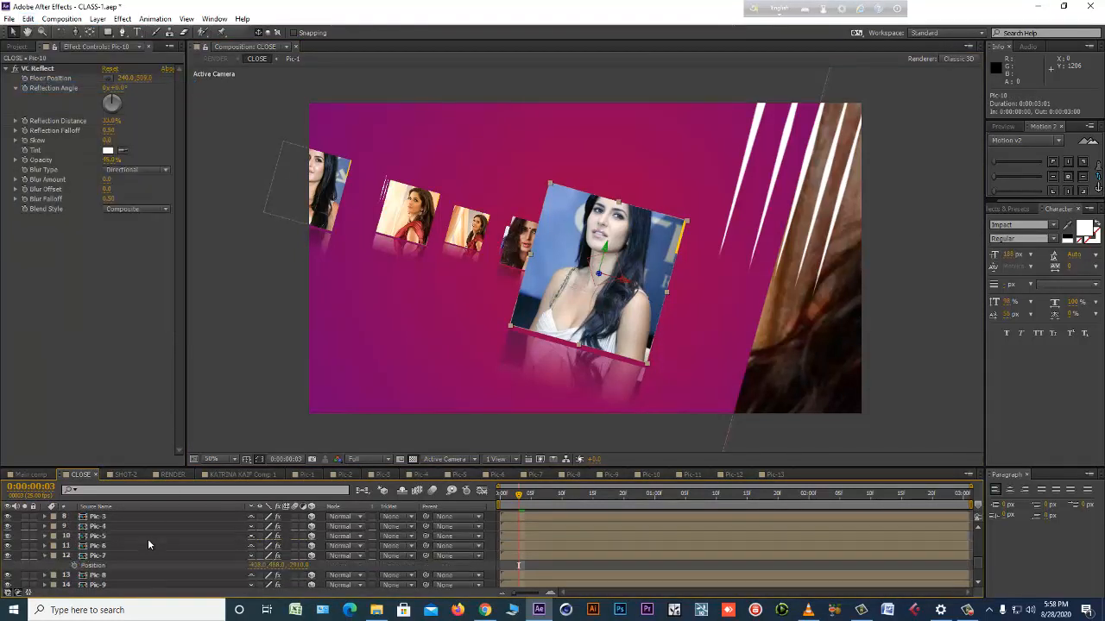
scroll(147, 540, up, 4)
click(113, 519)
click(98, 527)
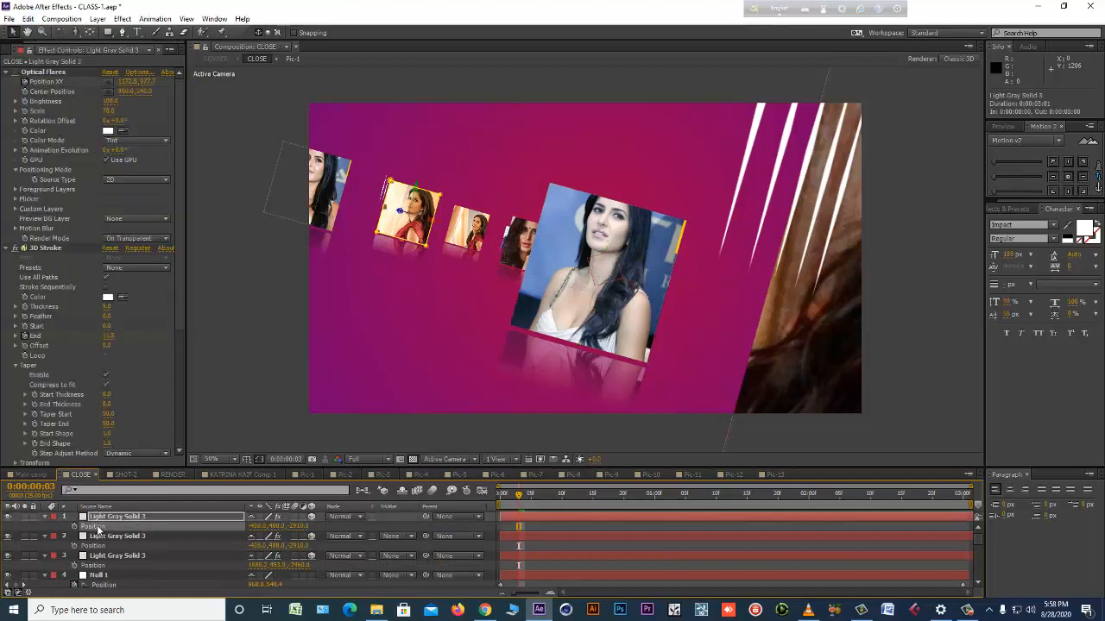
click(29, 19)
click(78, 112)
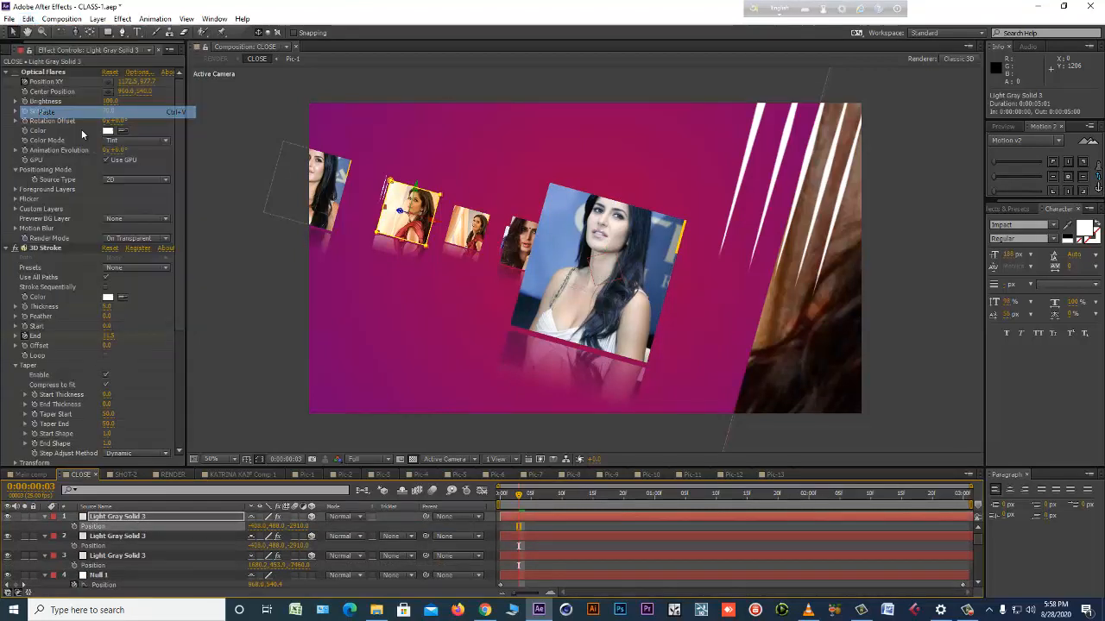
key(ctrl+s)
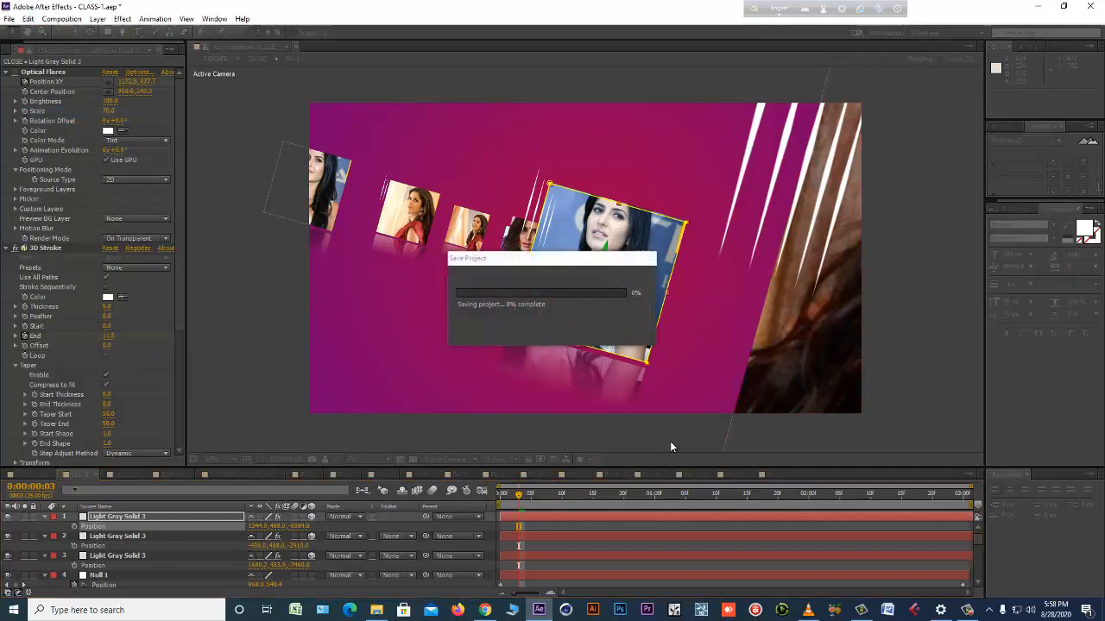
Preview the stroke lines drawing around all three framed pictures in the CLOSE composition.
click(581, 525)
key(KP_0)
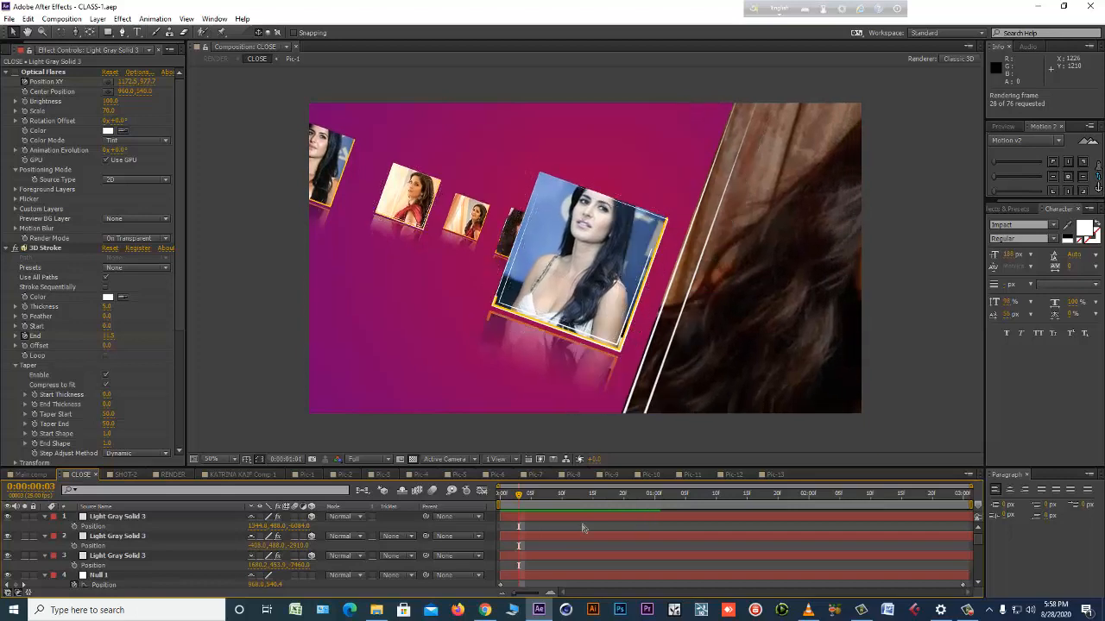
key(space)
key(space)
Try the Trapcode Shine effect on the second Light Gray Solid 3 layer of the CLOSE composition.
click(120, 516)
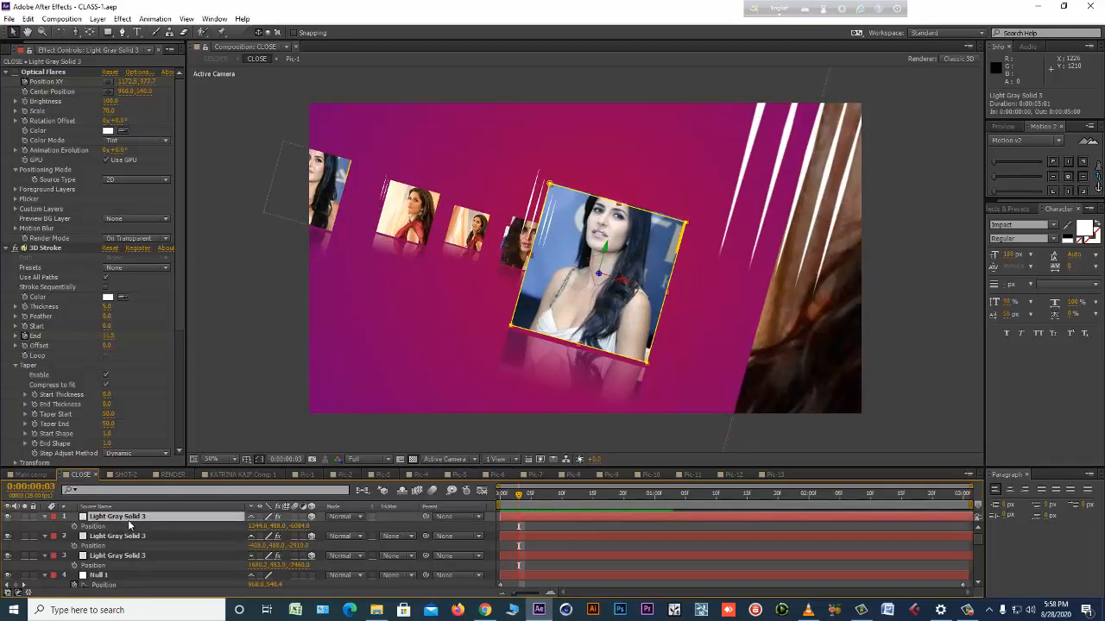
click(126, 537)
click(122, 18)
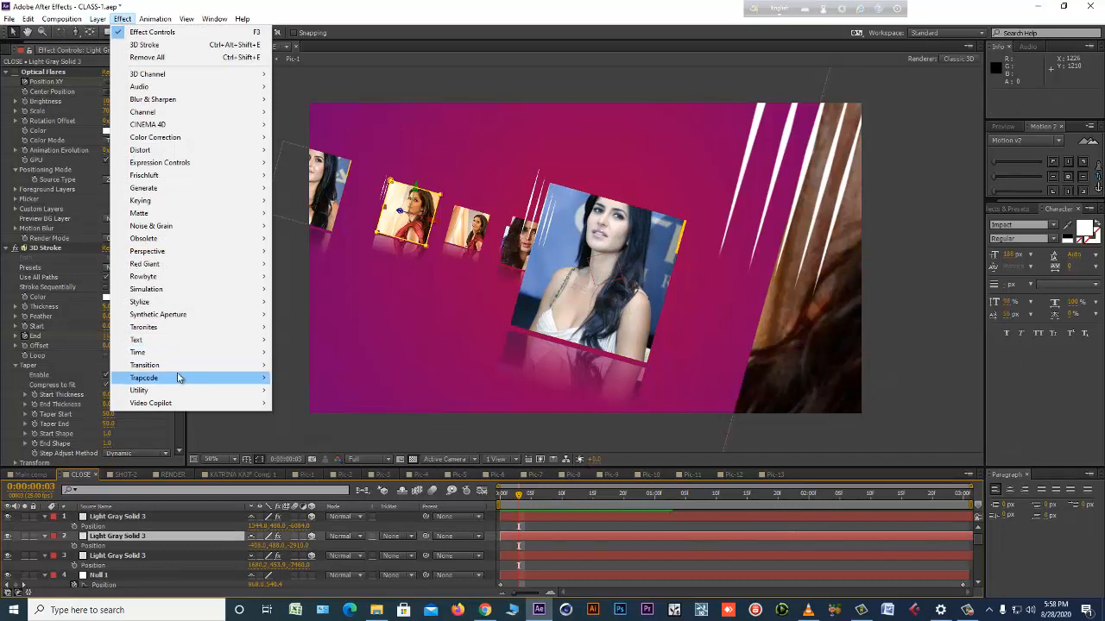
mouse_move(177, 381)
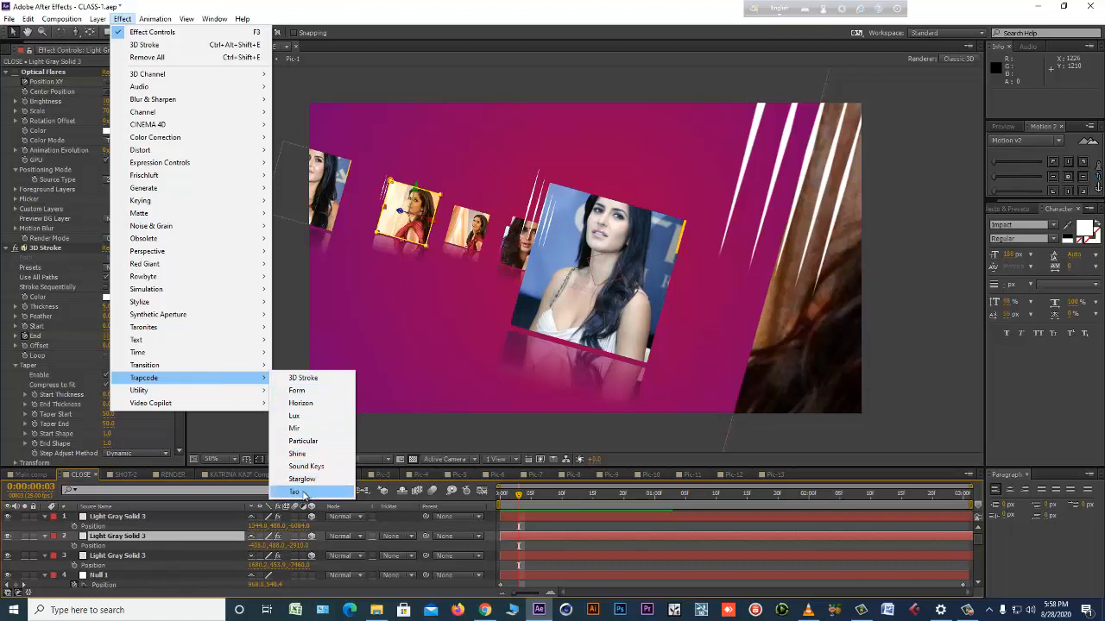
click(309, 456)
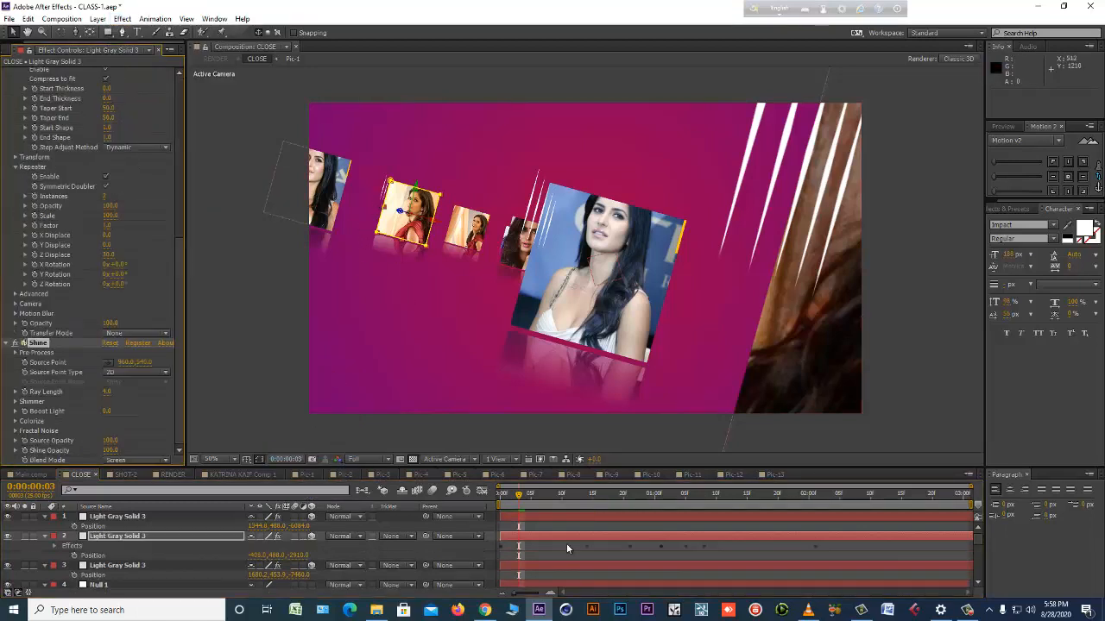
key(ctrl+z)
Apply the Trapcode Starglow effect to the uppermost Light Gray Solid 3 layer and preview the glowing strokes.
click(530, 516)
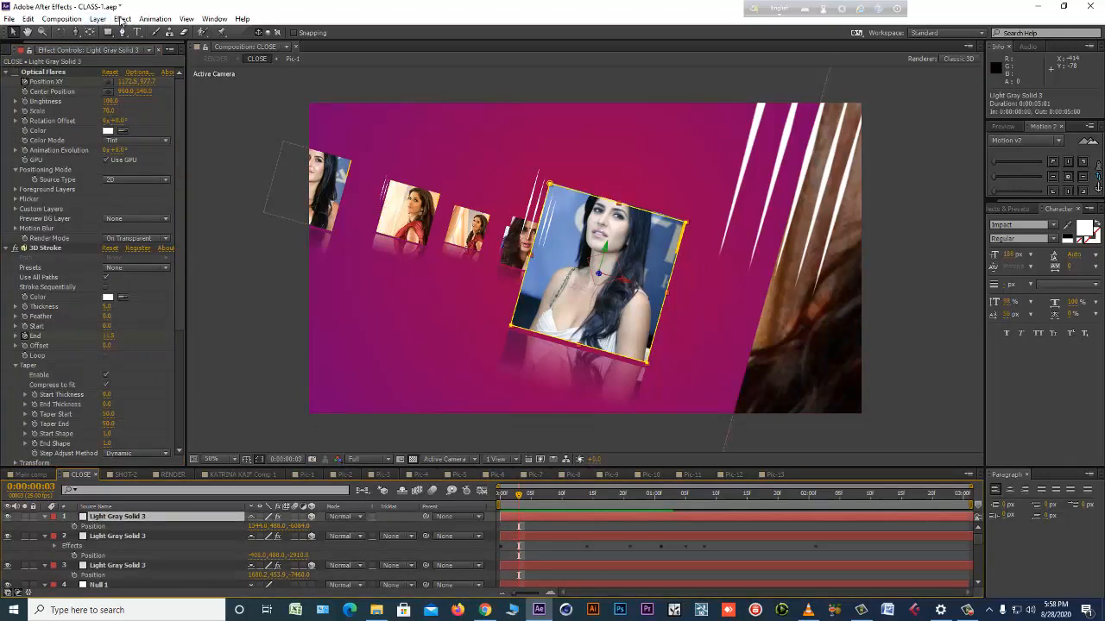
click(122, 19)
mouse_move(223, 380)
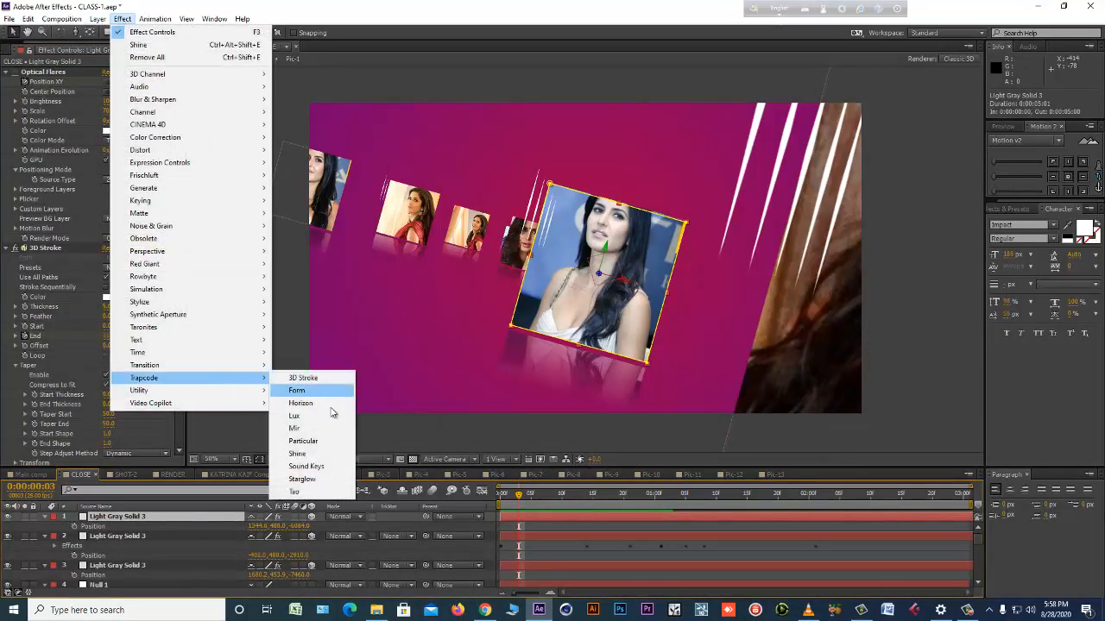
click(309, 479)
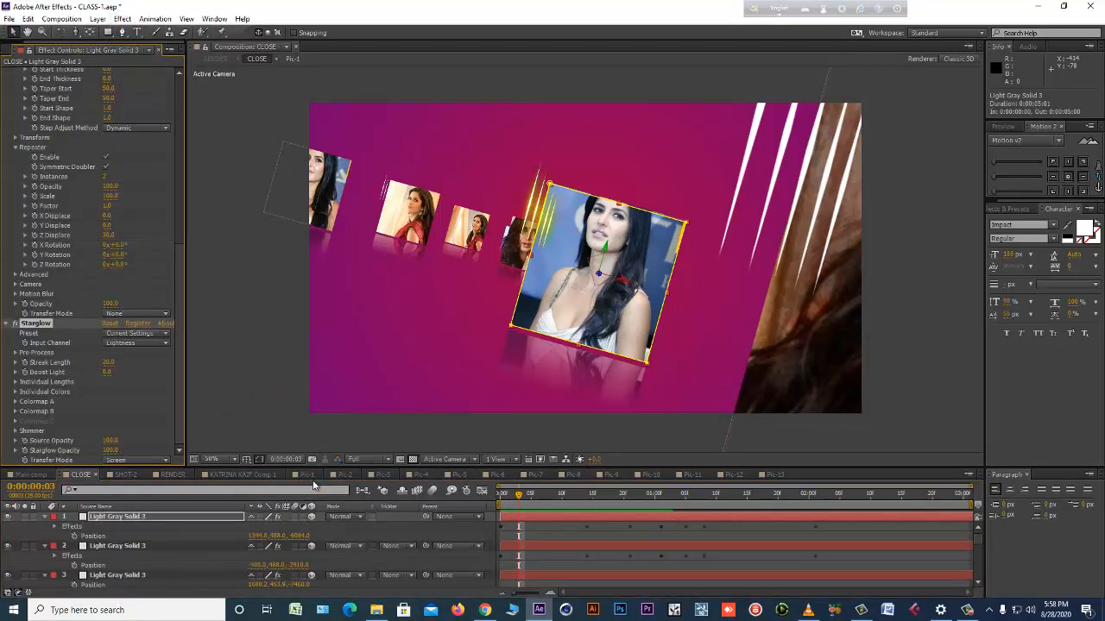
key(KP_0)
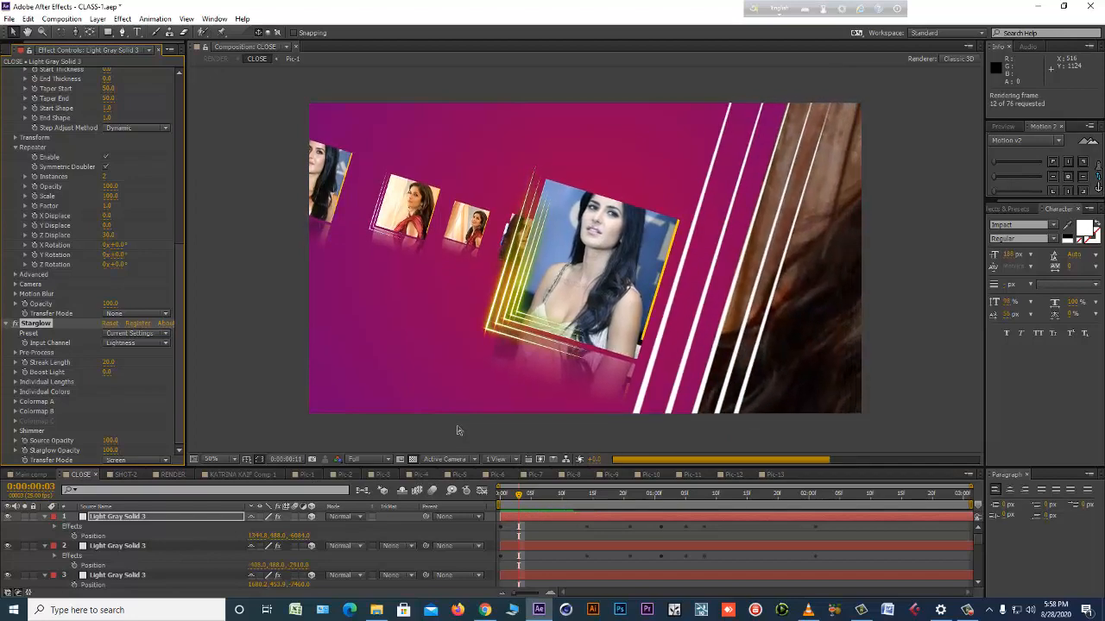
key(space)
key(space)
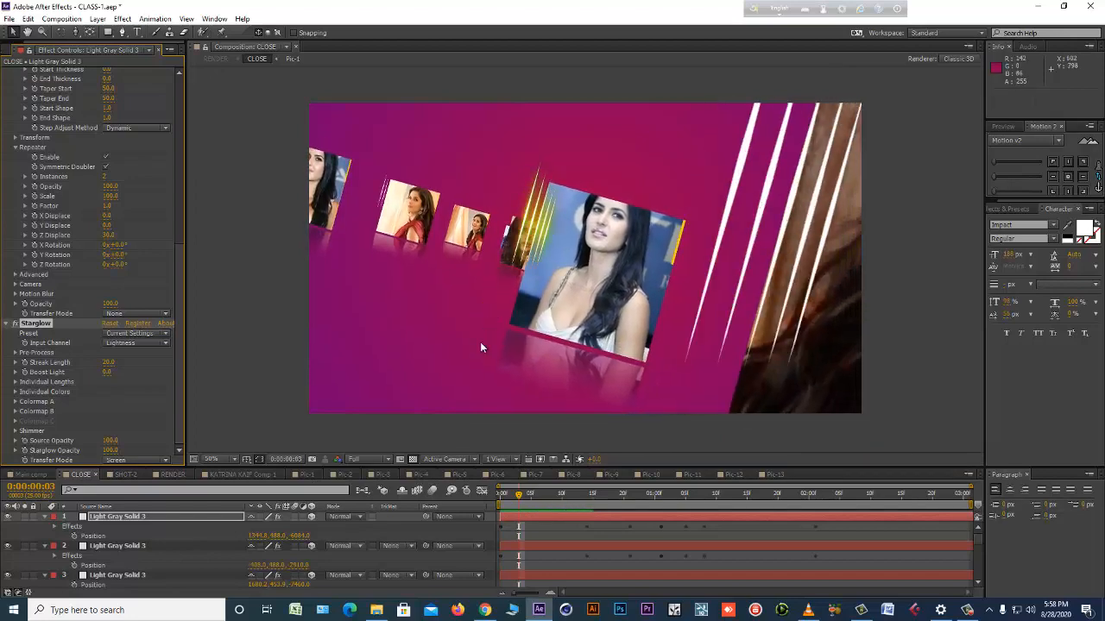
At frame 0:00:00:08, expand Starglow's Colormap A and B and set the Colormap A Midtones colour to yellow (FFE400).
drag(539, 497, 549, 496)
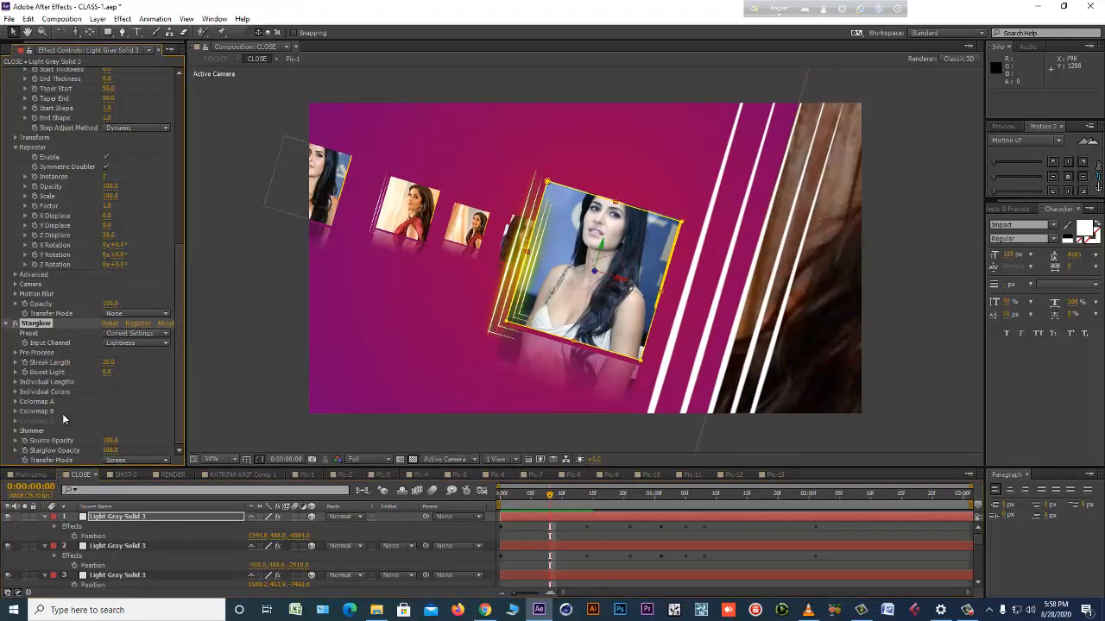
click(15, 402)
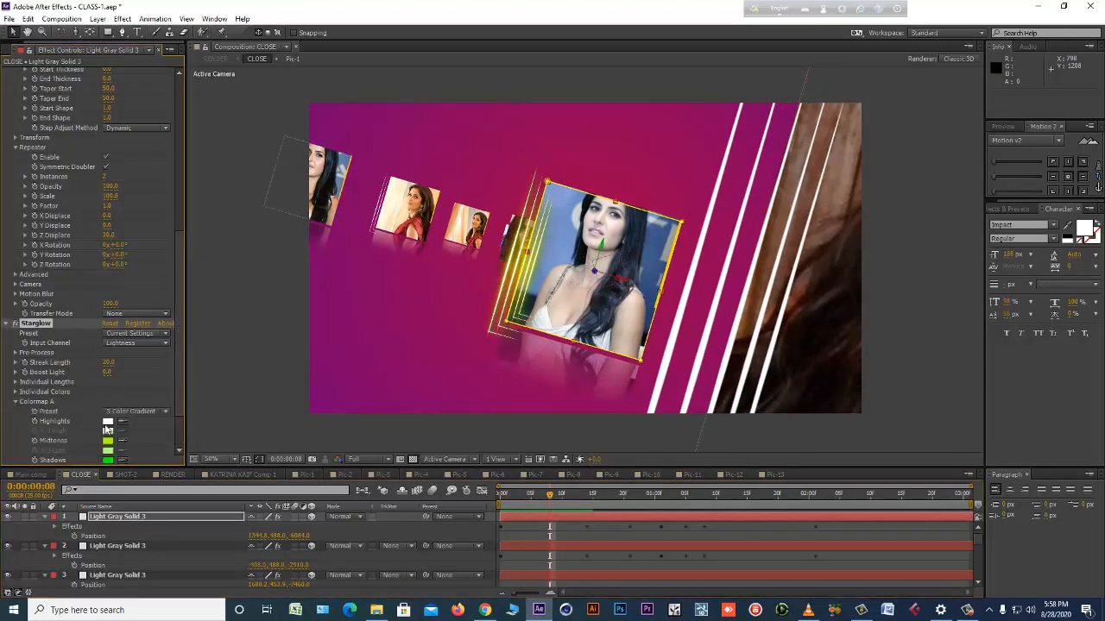
scroll(41, 429, down, 2)
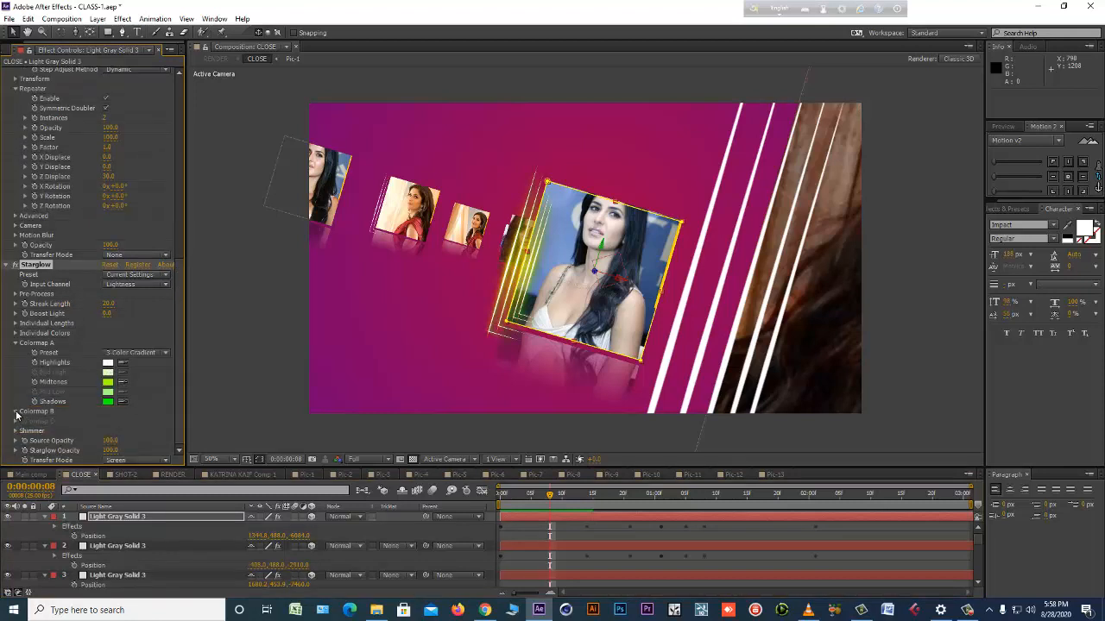
click(15, 415)
scroll(103, 419, down, 1)
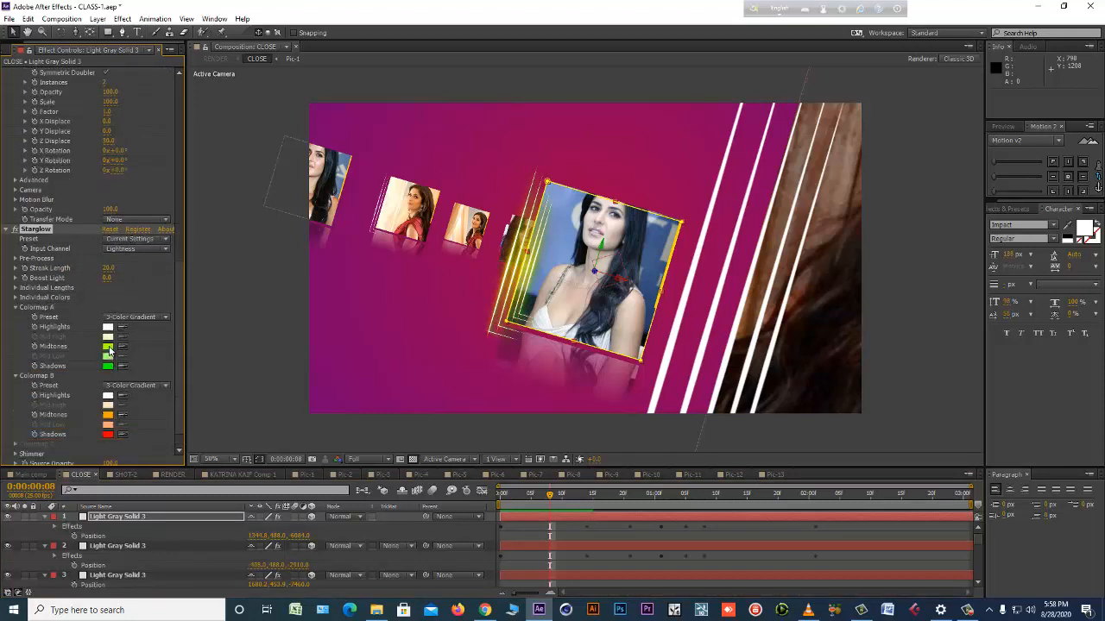
click(108, 347)
click(265, 424)
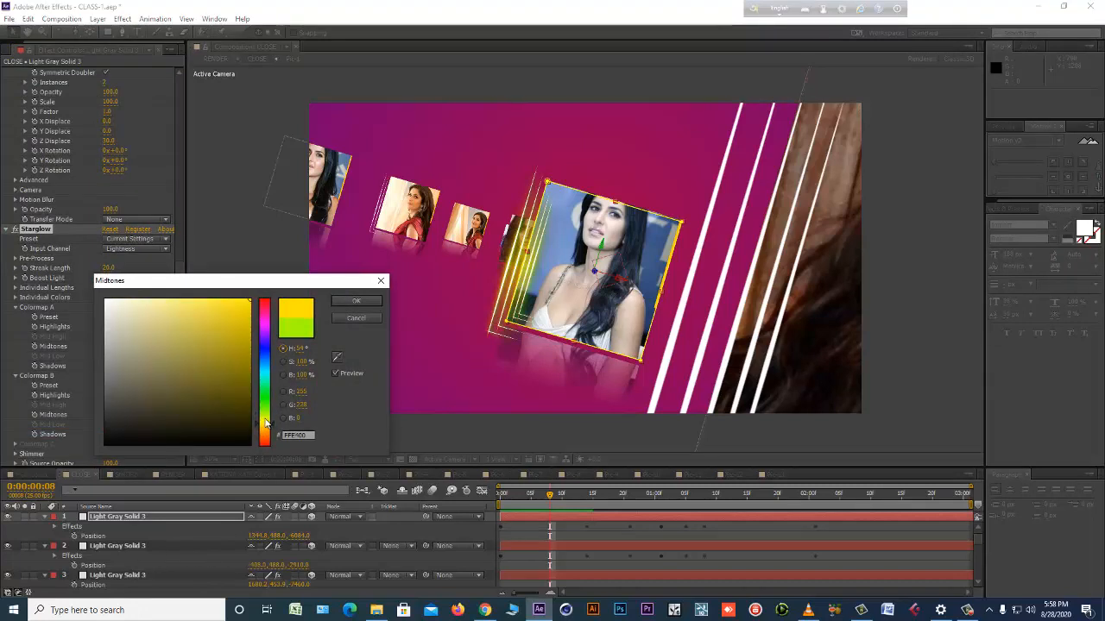
drag(224, 363, 332, 286)
click(339, 301)
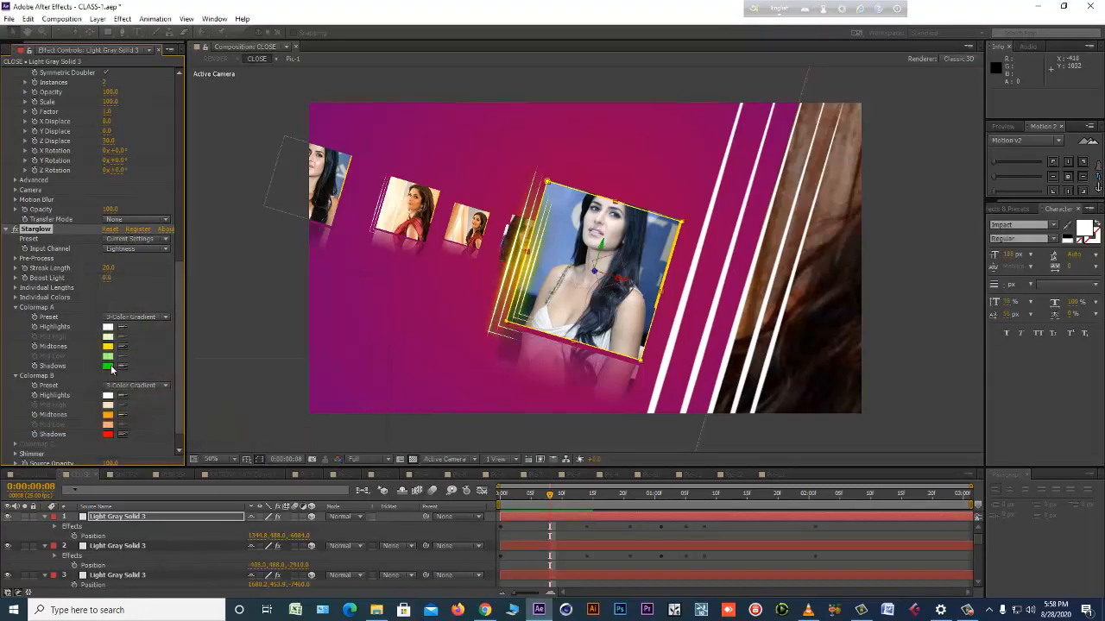
Set the Colormap A Shadows colour to bright yellow (FFF600) and preview the recoloured glow up to frame 0:00:00:17.
click(107, 366)
drag(242, 374, 250, 300)
click(265, 423)
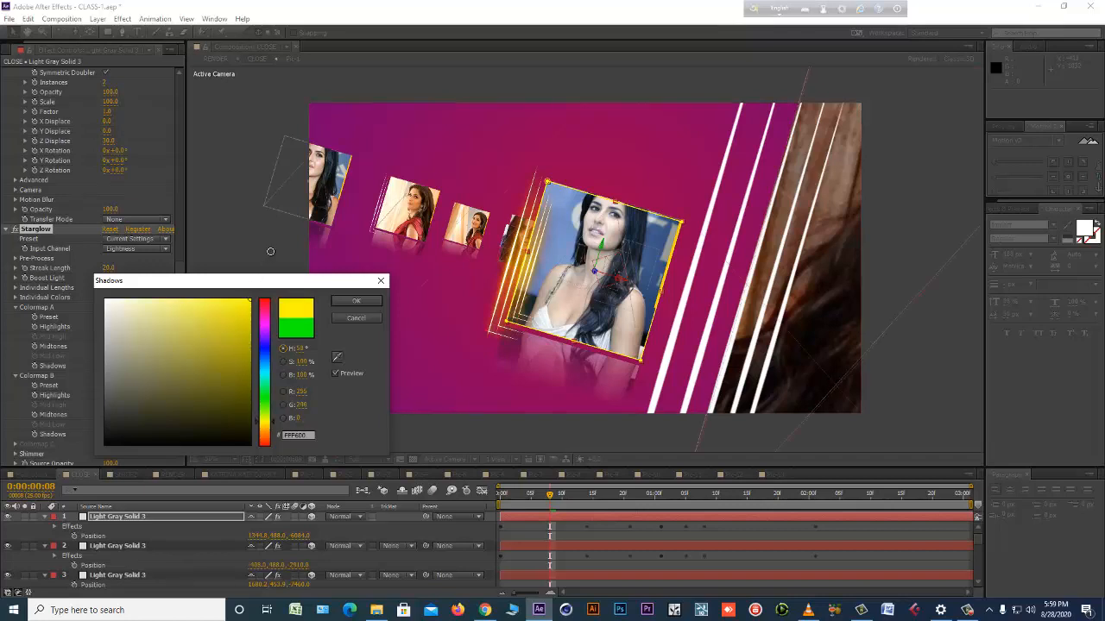
click(366, 300)
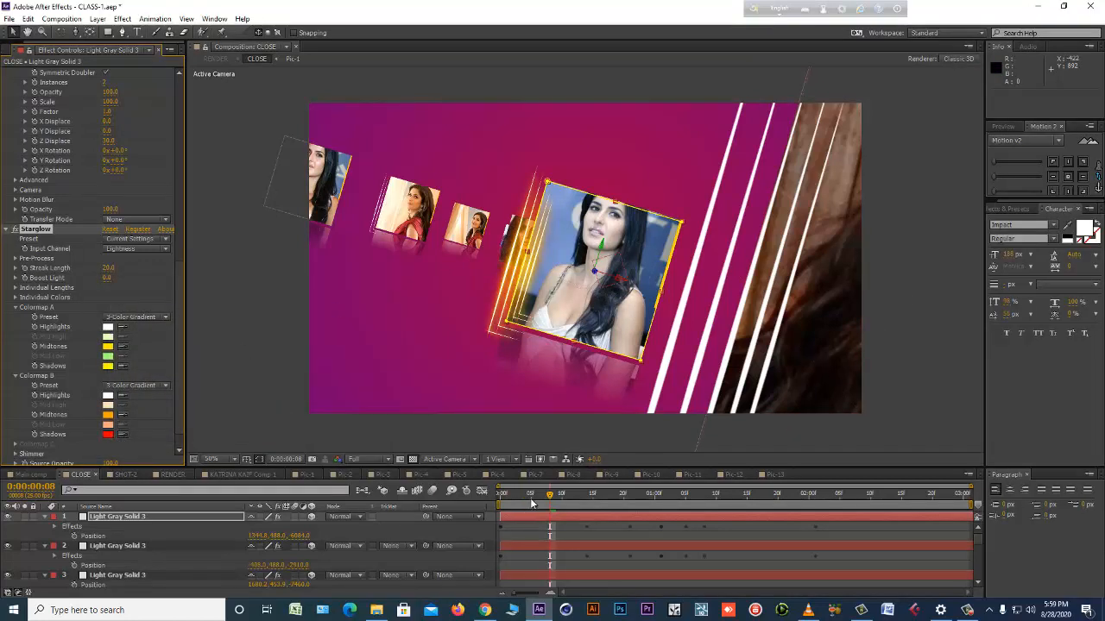
click(603, 495)
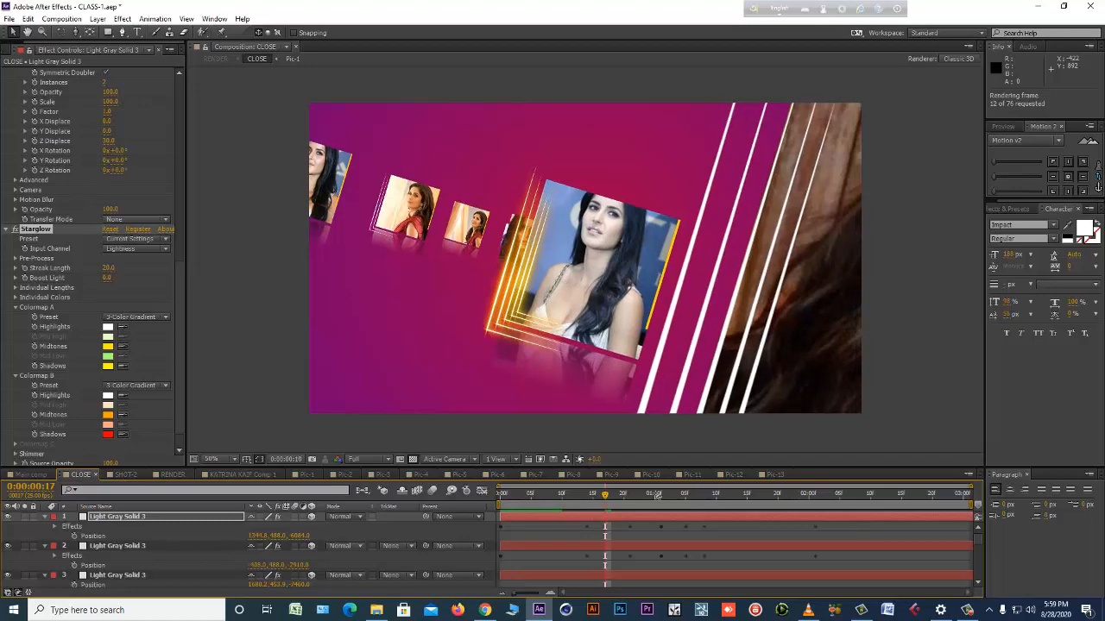
key(Escape)
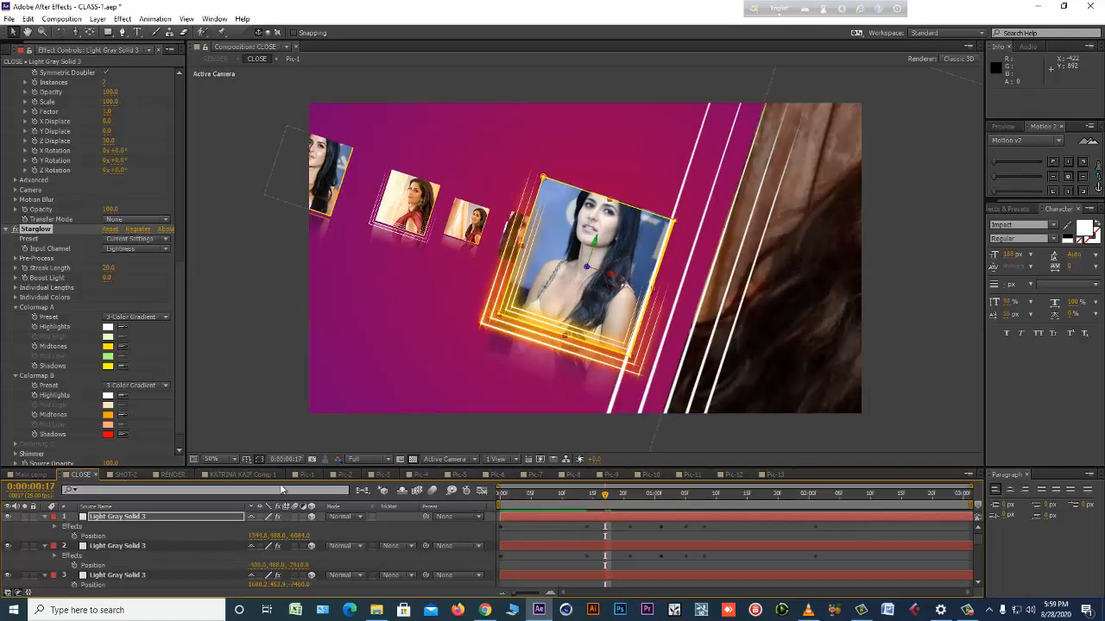
Copy the Starglow effect from the uppermost layer onto the second and third Light Gray Solid 3 layers.
click(41, 227)
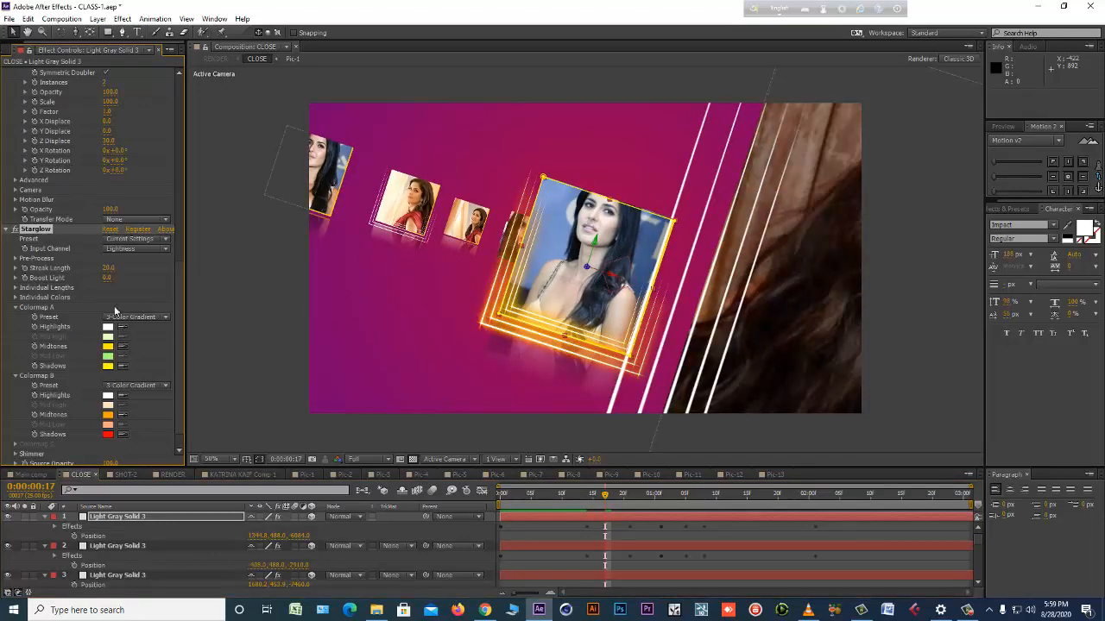
click(154, 549)
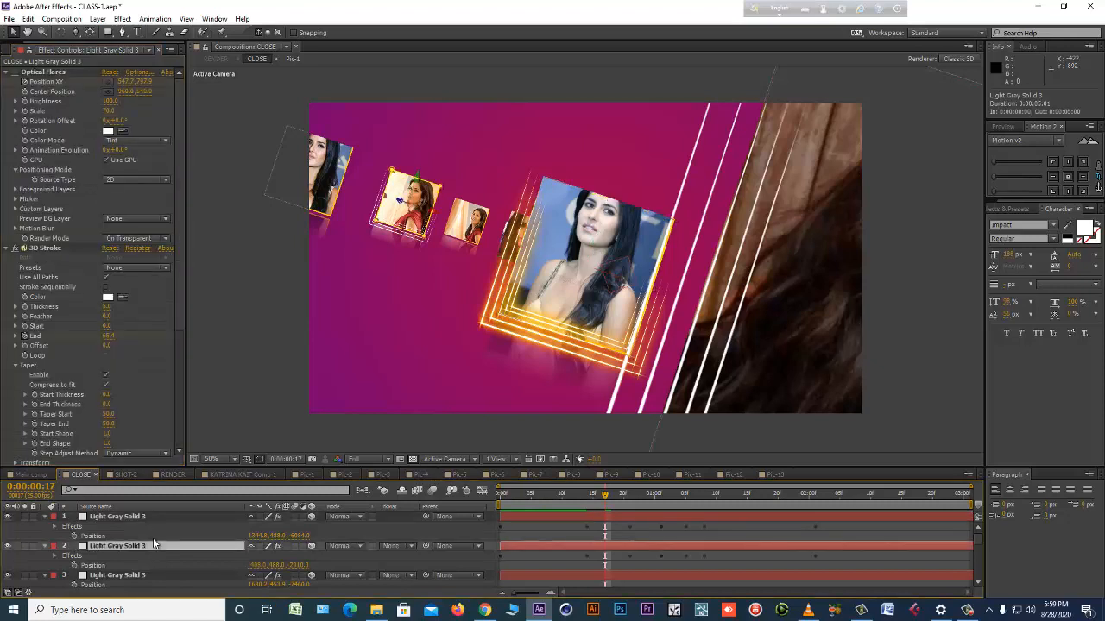
key(ctrl+v)
click(130, 578)
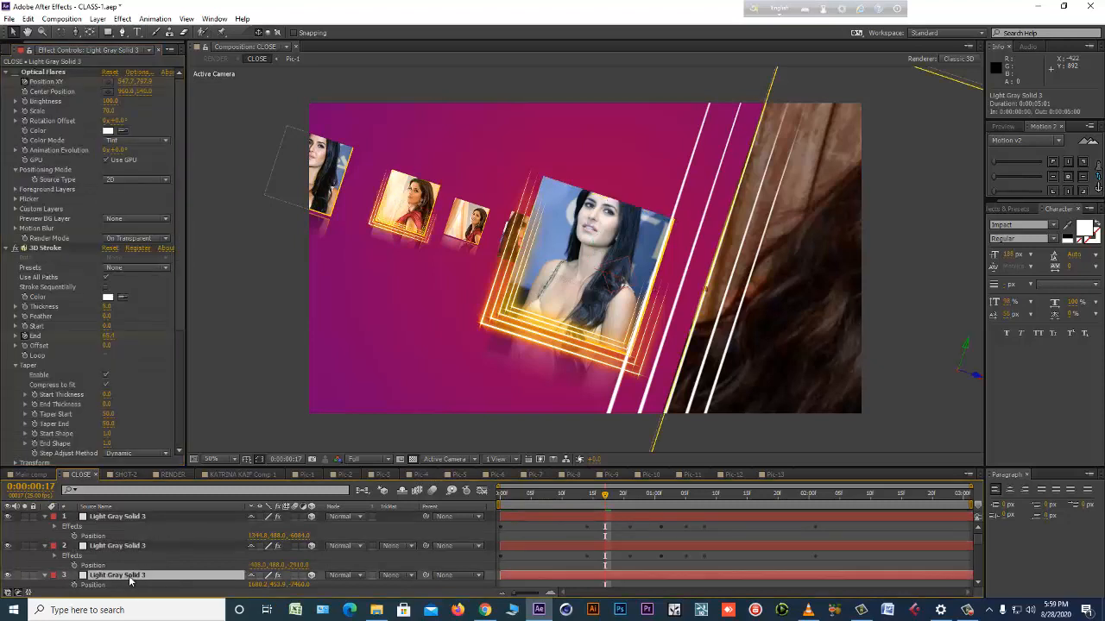
key(ctrl+v)
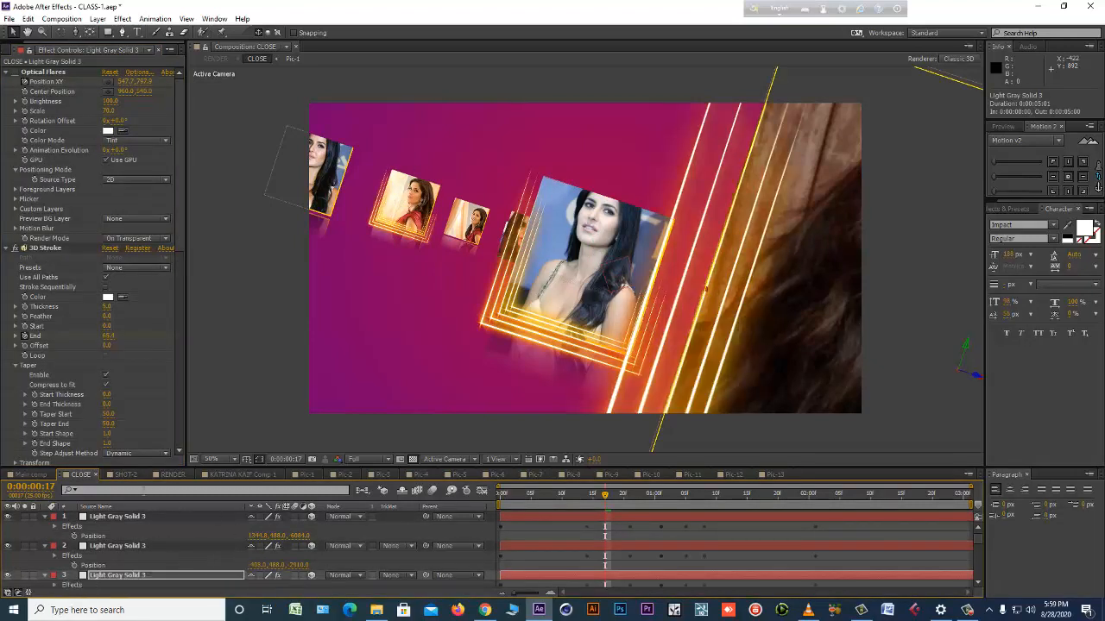
Paste the copied Starglow effect onto the Light Gray Solid 3 layer in the SHOT-2 composition.
click(125, 475)
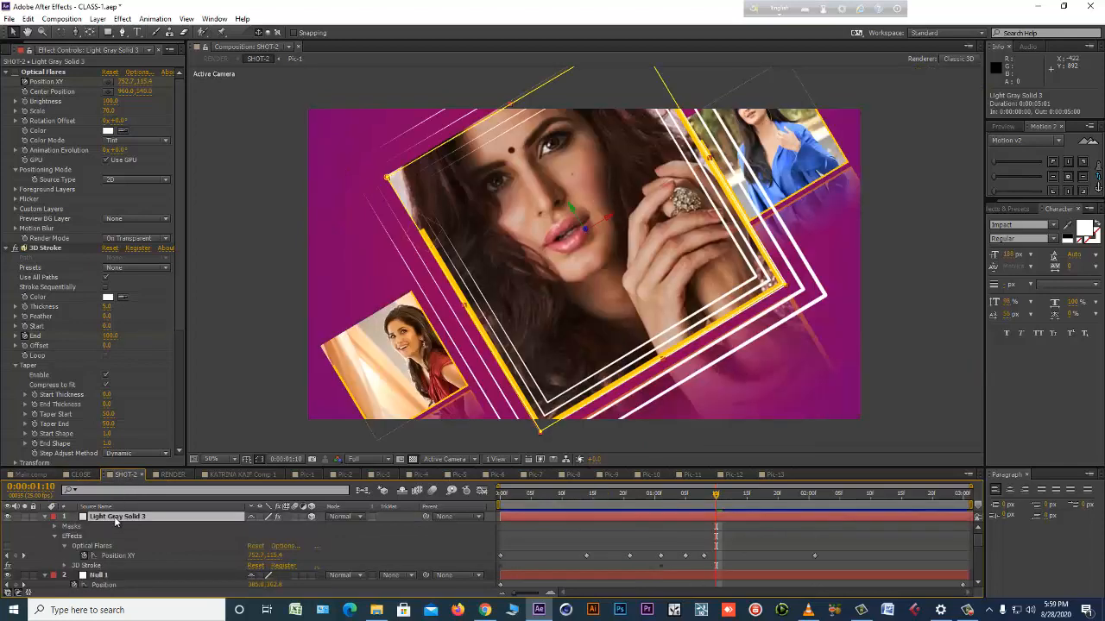
key(ctrl+v)
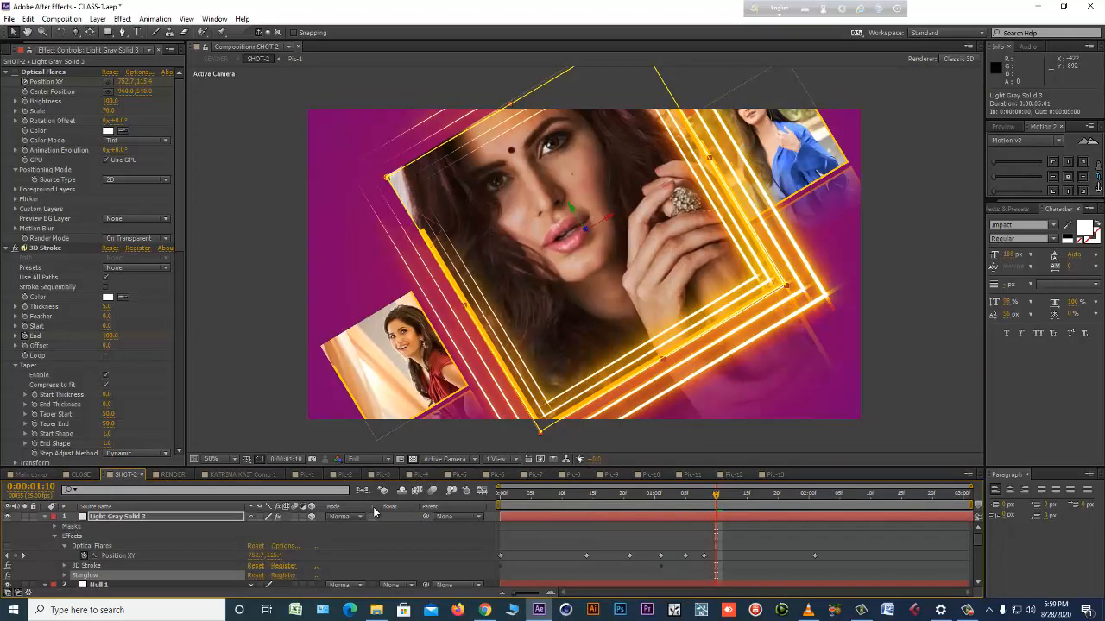
click(626, 532)
scroll(677, 301, down, 1)
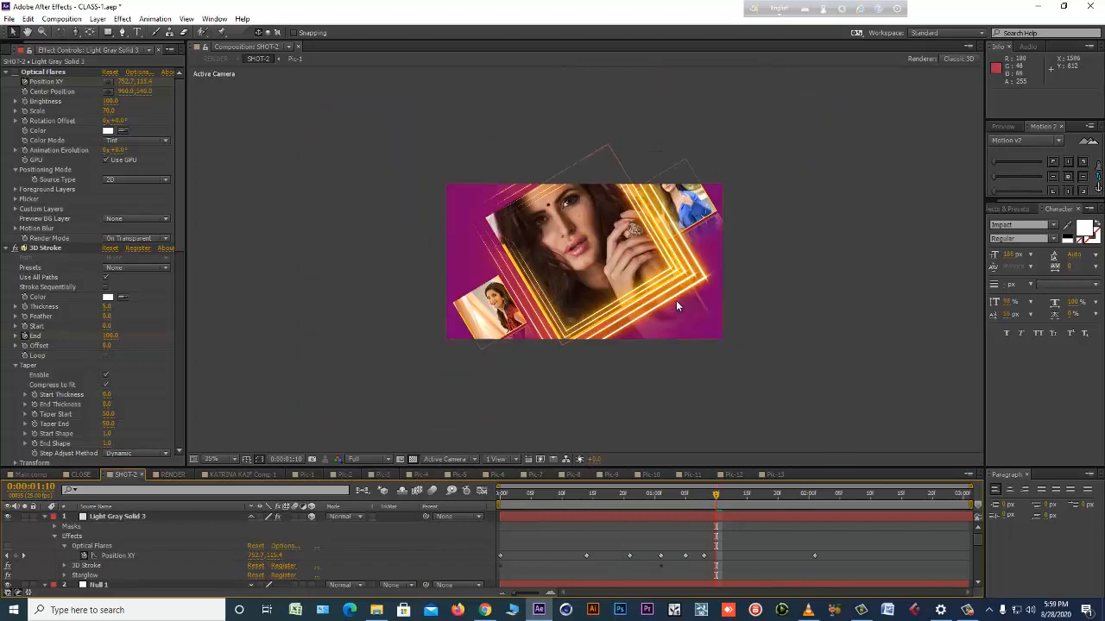
Open the Main comp composition and move its current time to 0:00:03:23.
click(30, 475)
scroll(457, 392, down, 1)
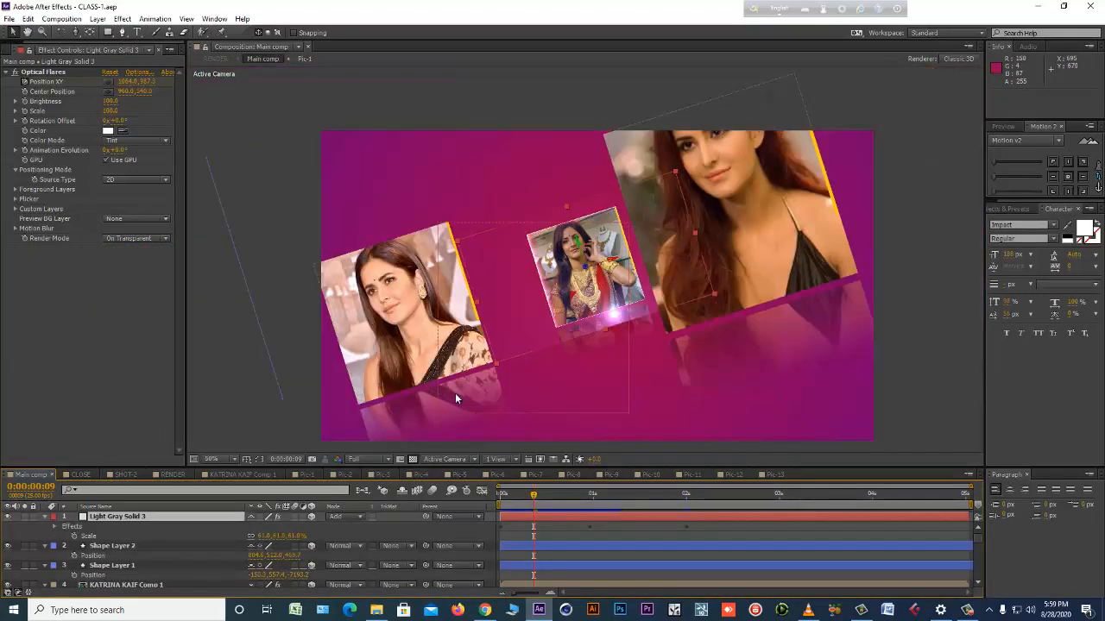
drag(564, 500, 866, 483)
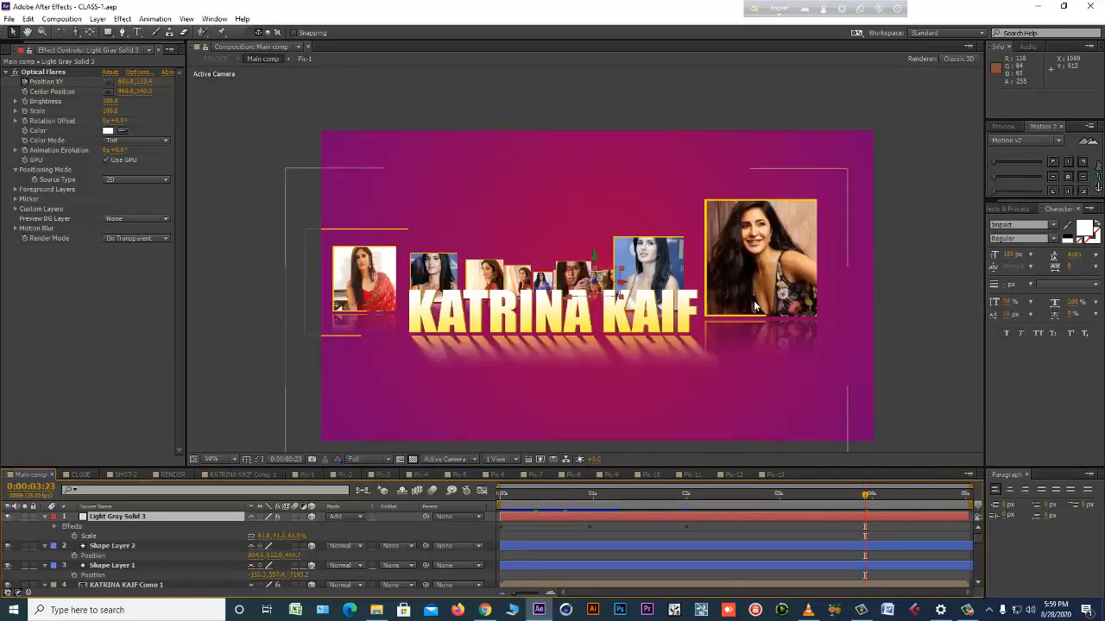
Copy the glowing Light Gray Solid 3 layer from SHOT-2 and paste it at the top of the Main comp layers.
click(124, 475)
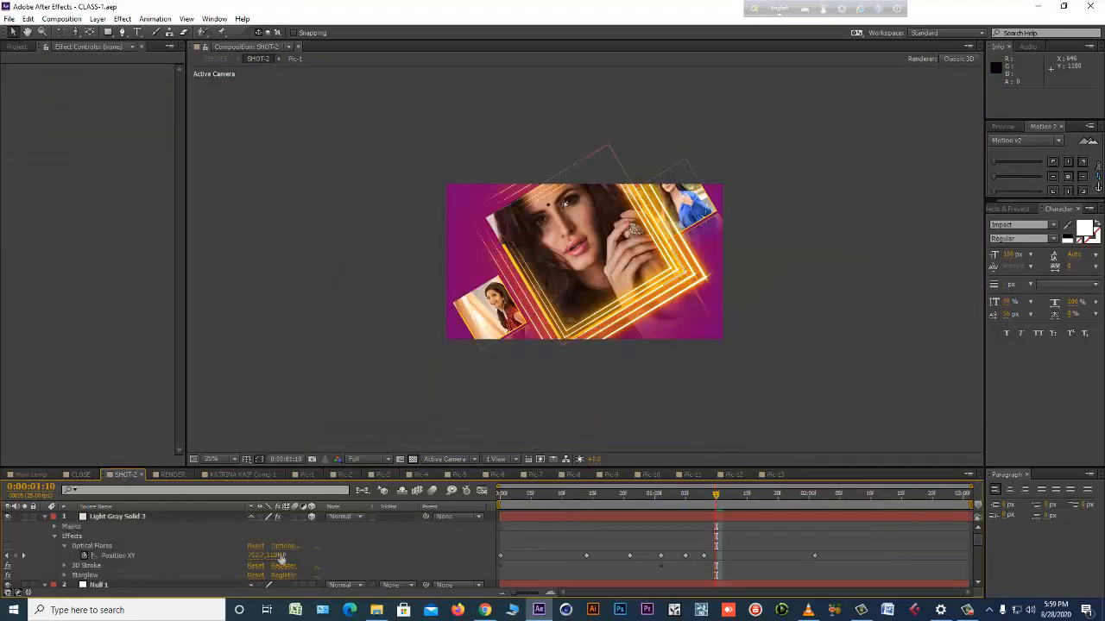
click(117, 517)
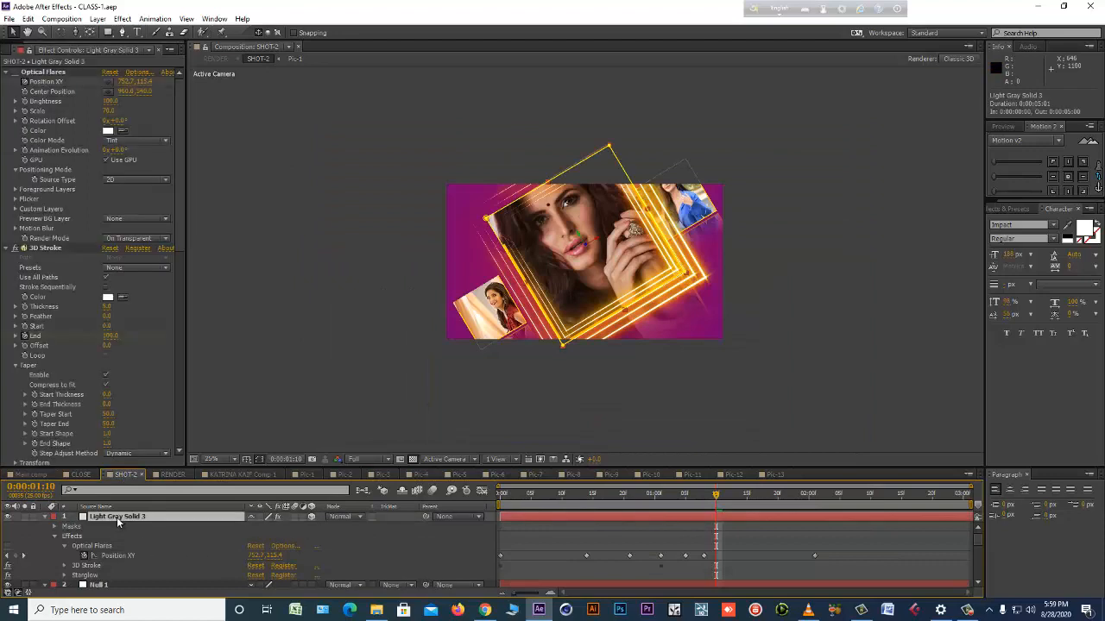
key(ctrl+c)
click(32, 474)
click(653, 532)
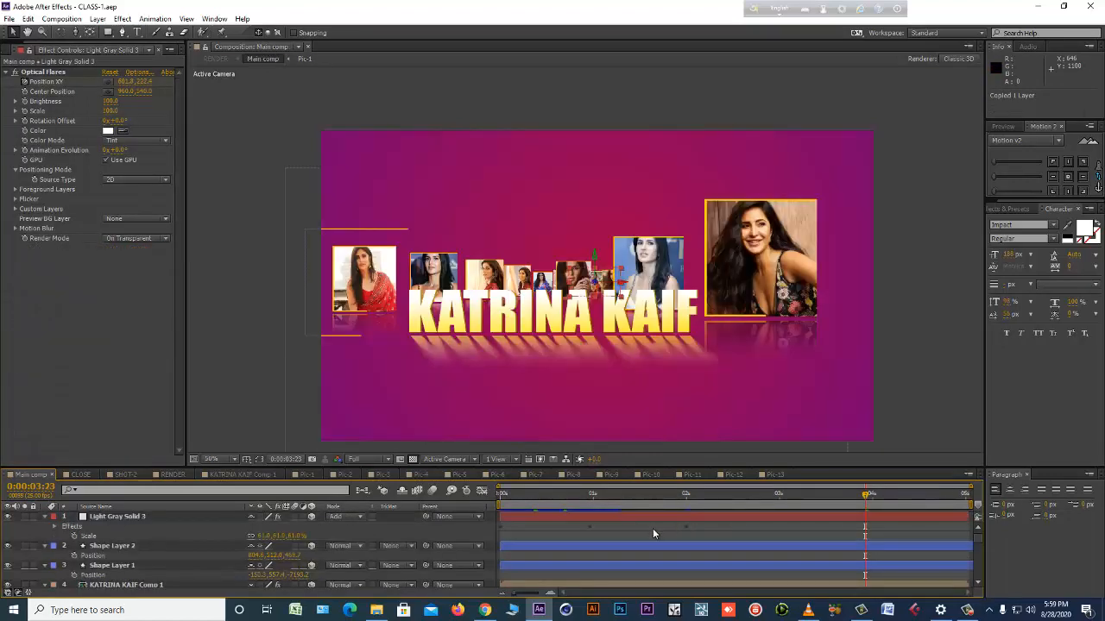
key(ctrl+v)
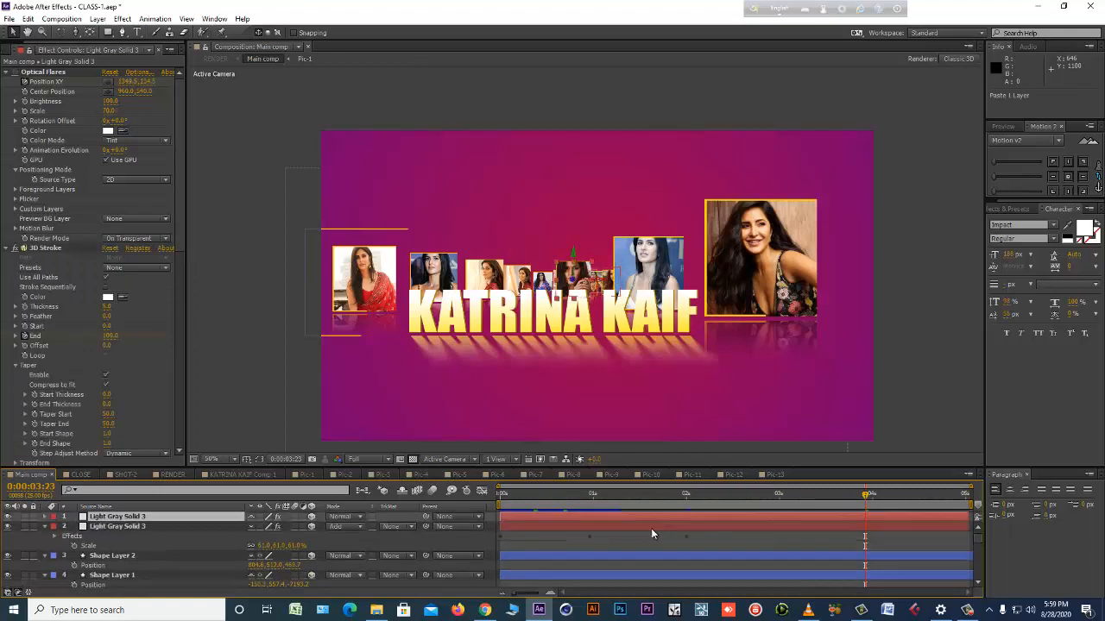
Look through the Main comp layers for the one holding the large picture beside the title.
click(797, 223)
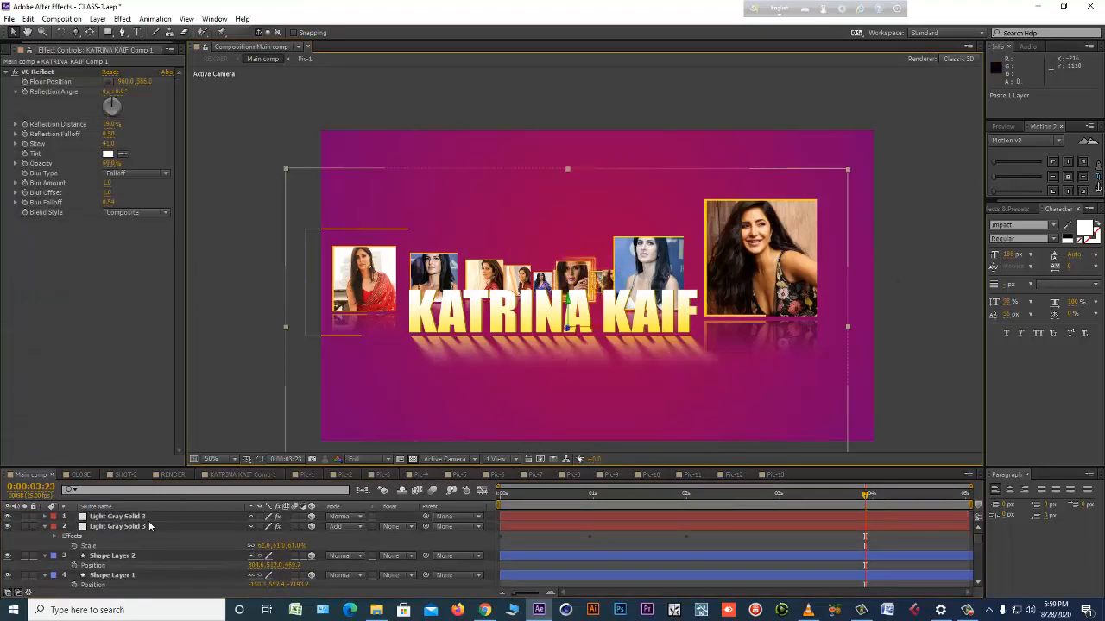
scroll(141, 539, down, 5)
click(113, 559)
scroll(117, 559, down, 3)
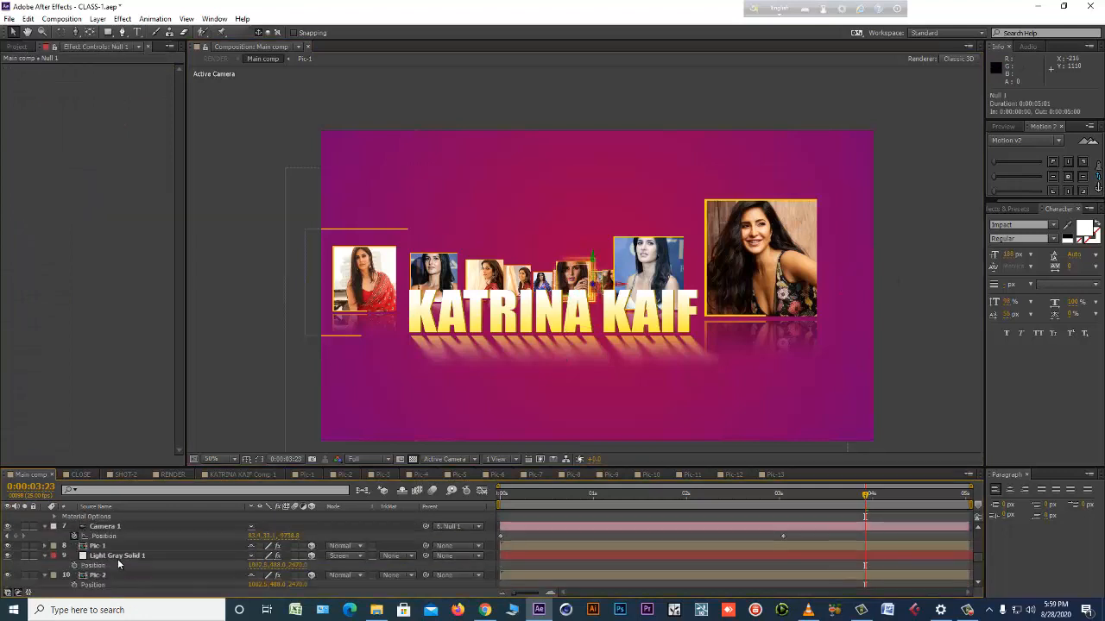
click(102, 577)
scroll(135, 552, down, 3)
click(112, 547)
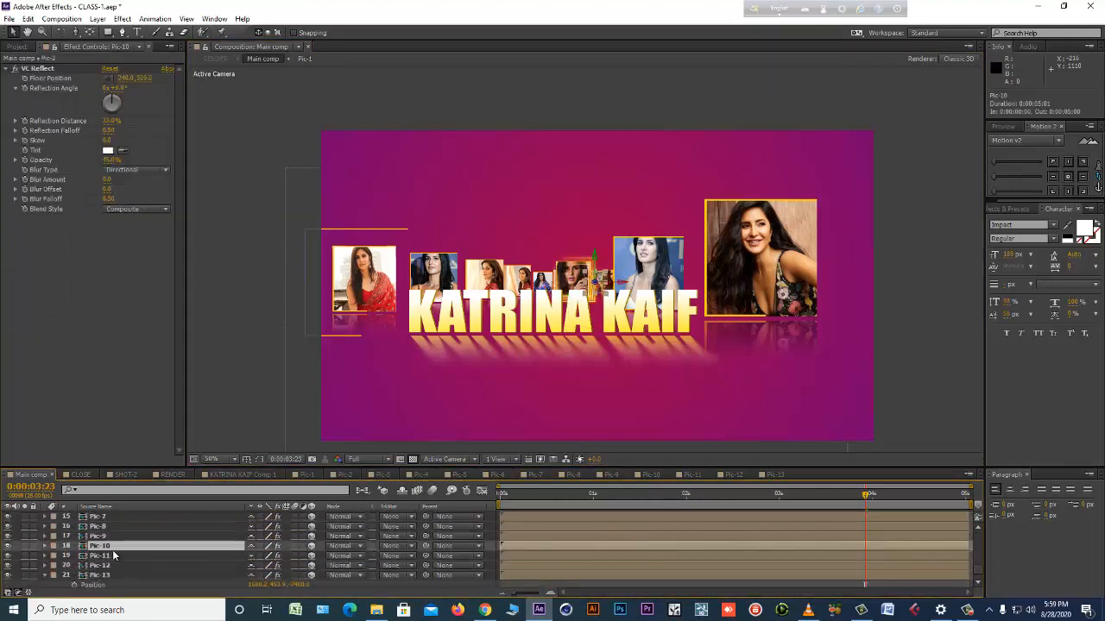
click(747, 240)
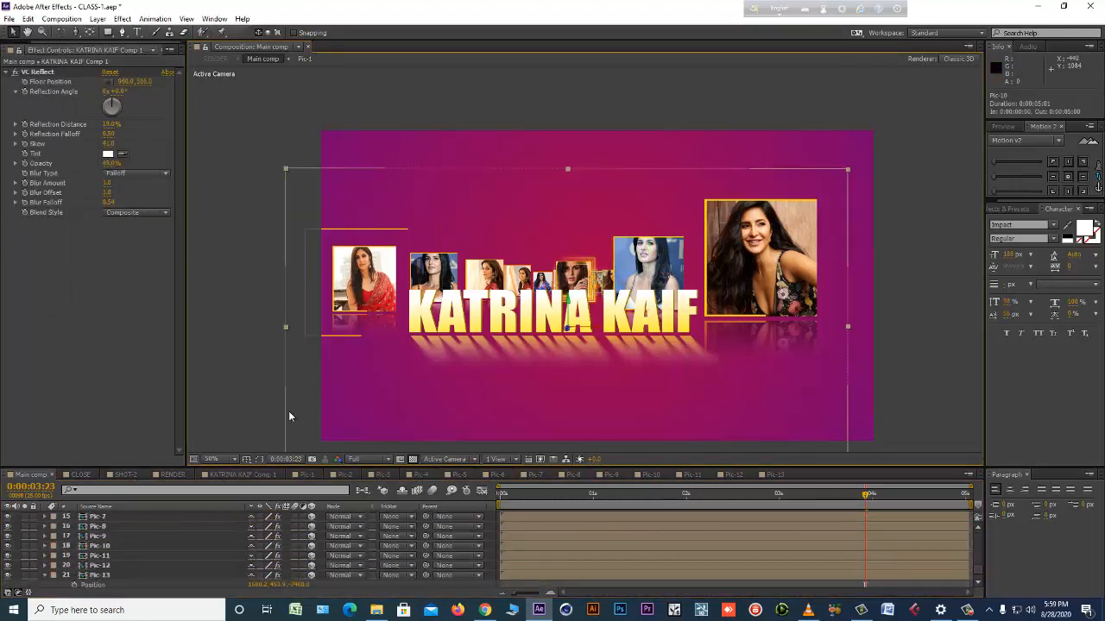
click(122, 556)
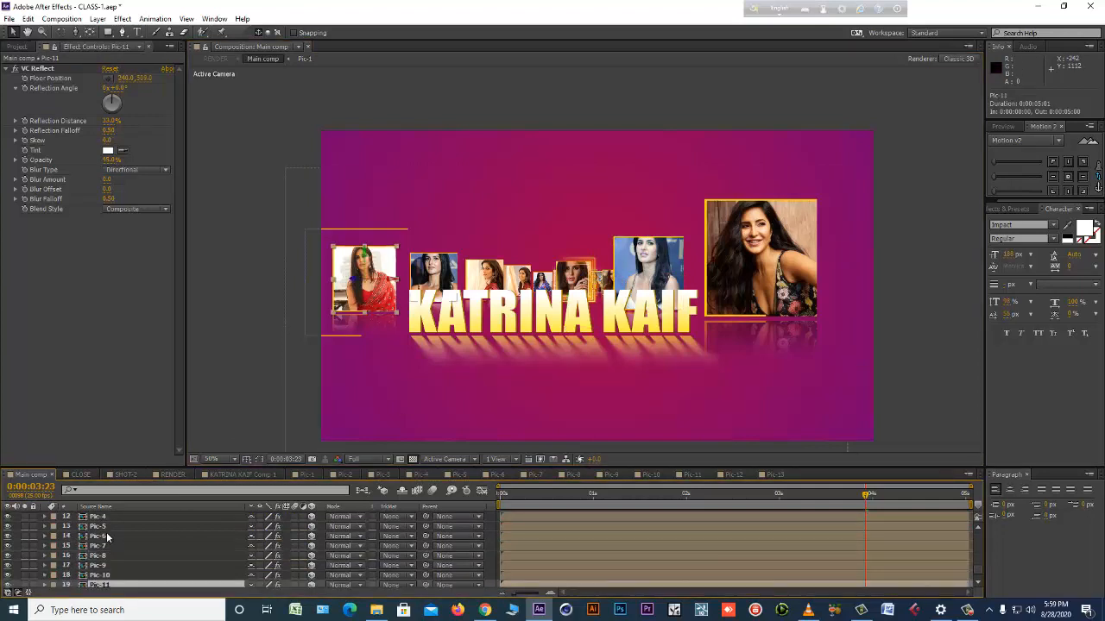
scroll(51, 551, up, 5)
scroll(43, 547, down, 3)
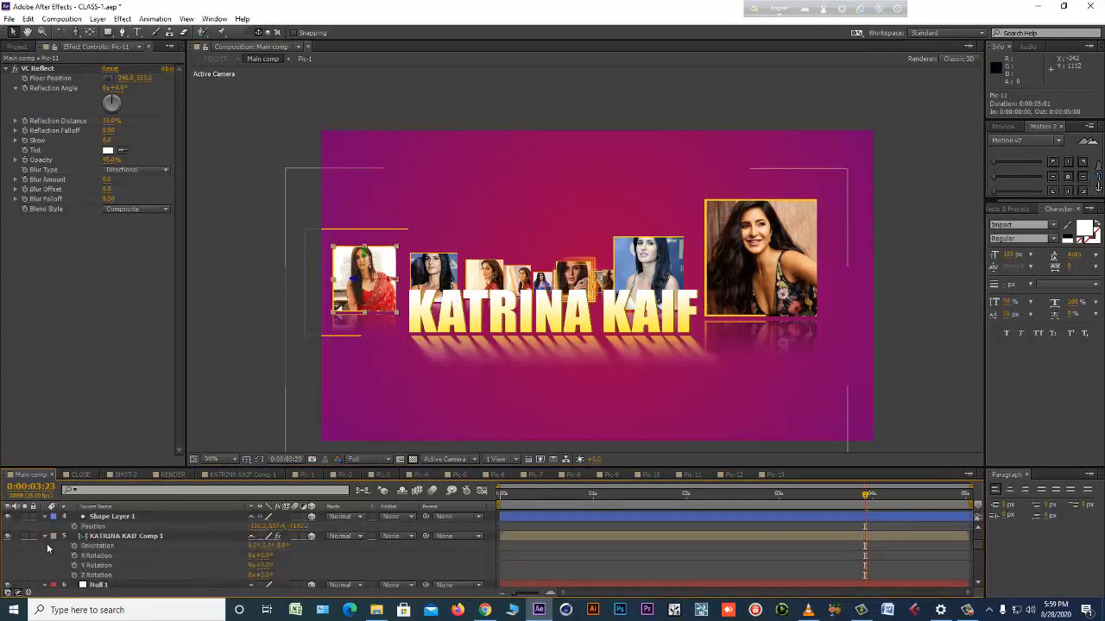
Hide the KATRINA KAIF Comp 1 title layer and copy the Position property of the Pic-13 layer.
click(8, 537)
click(783, 211)
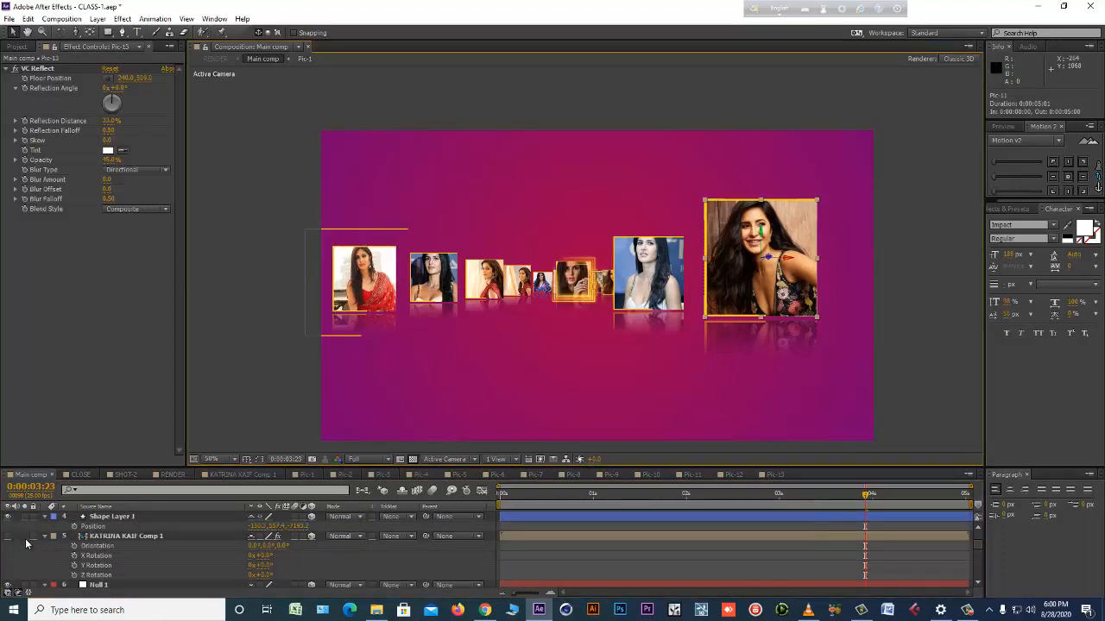
scroll(26, 542, down, 5)
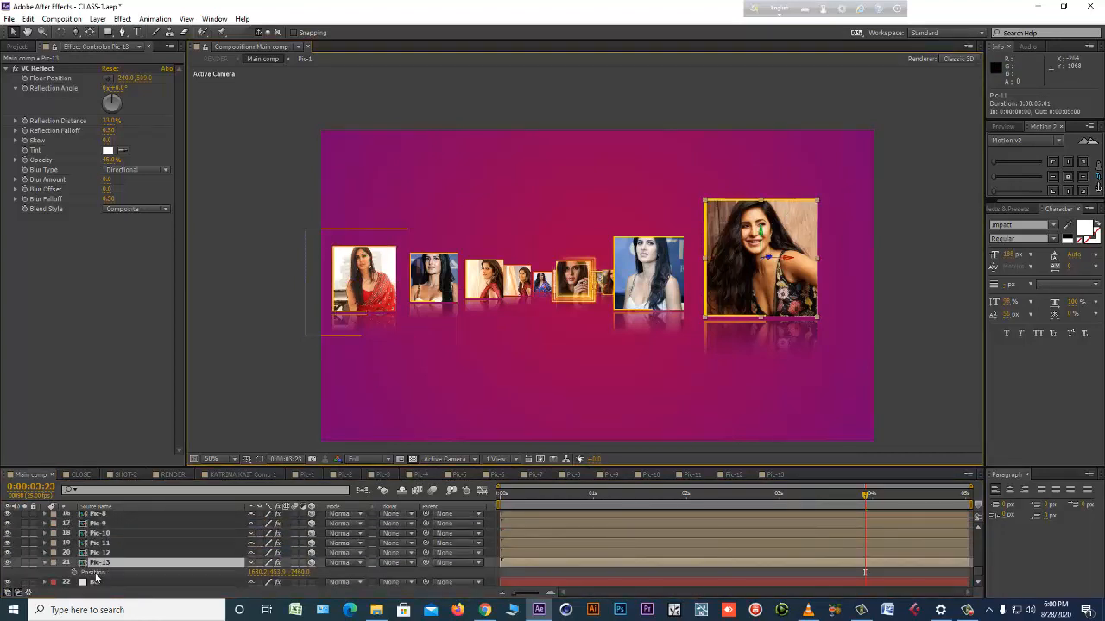
click(94, 573)
click(27, 18)
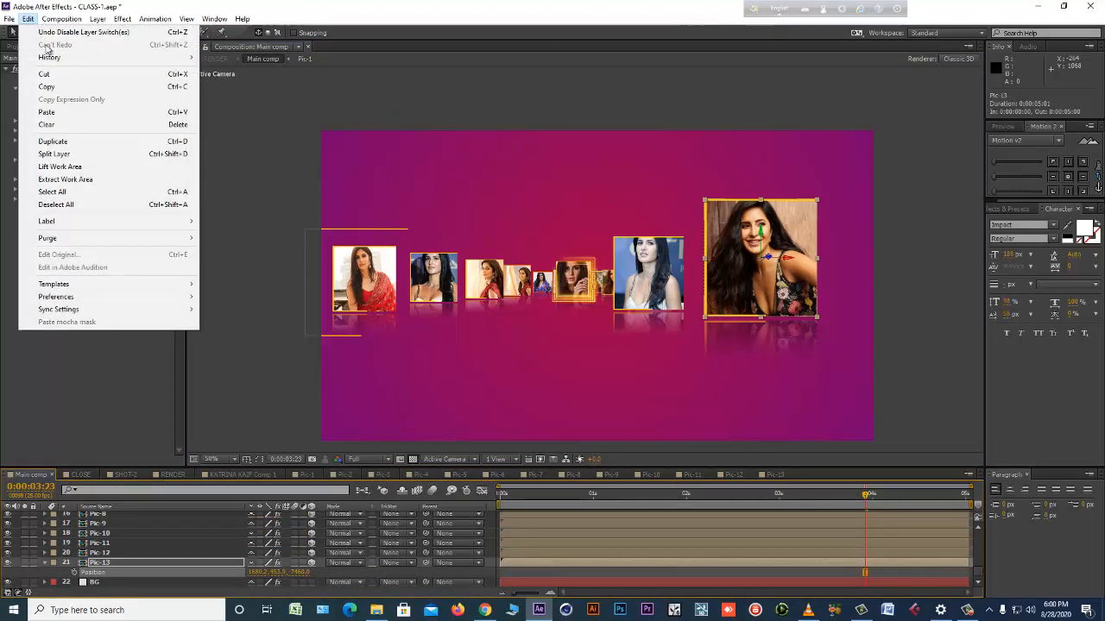
click(46, 87)
Paste the copied position onto the uppermost Light Gray Solid 3 layer and show the KATRINA KAIF Comp 1 title layer again.
scroll(130, 535, up, 8)
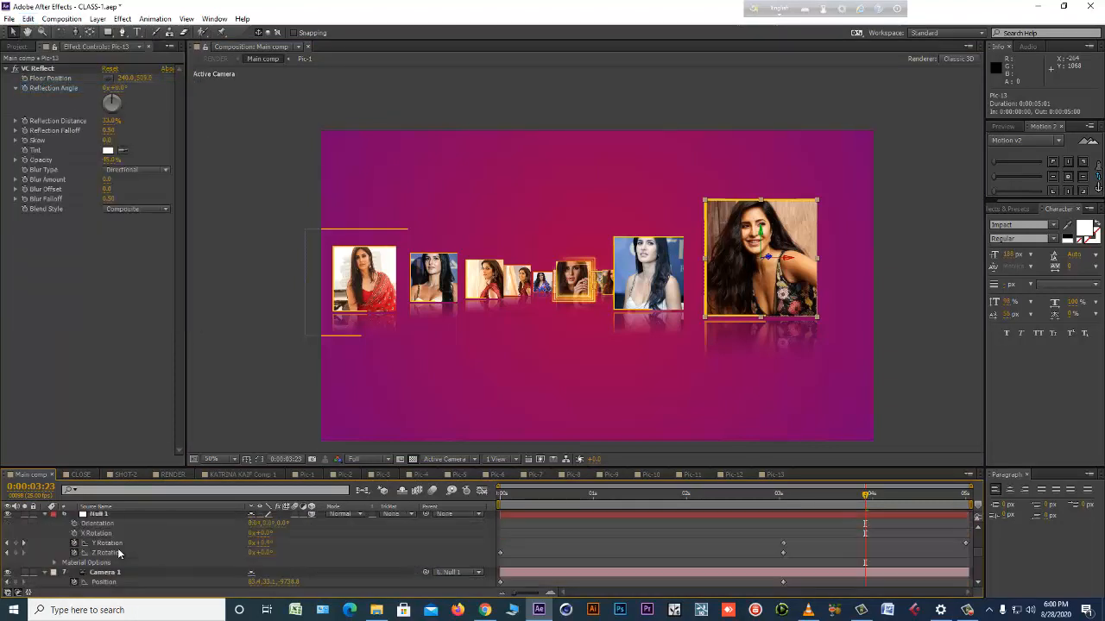
click(113, 516)
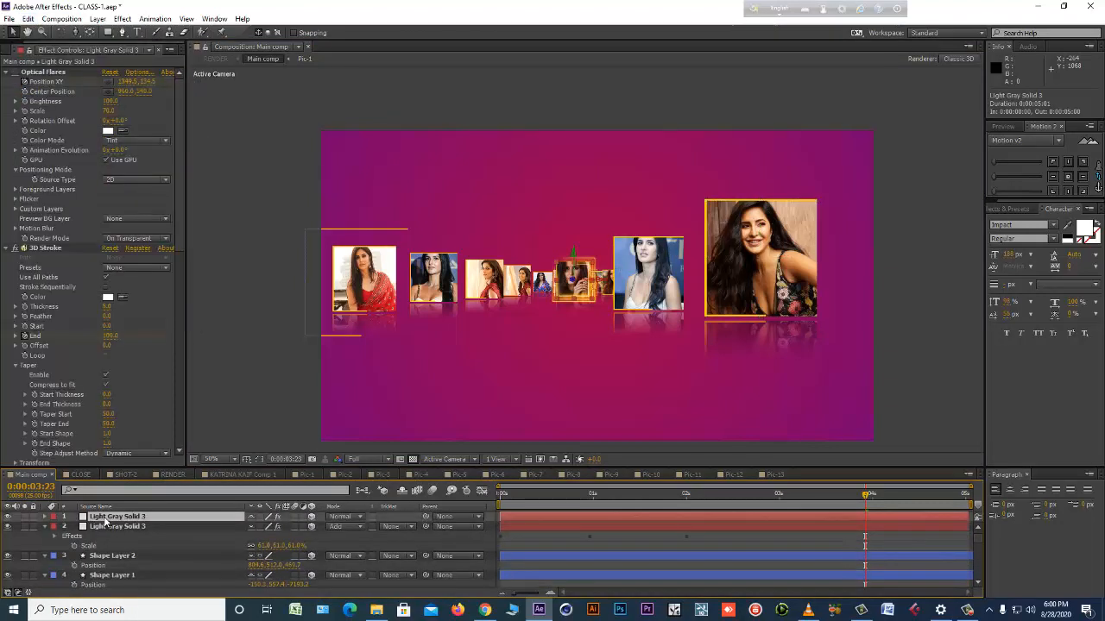
key(ctrl+v)
click(104, 527)
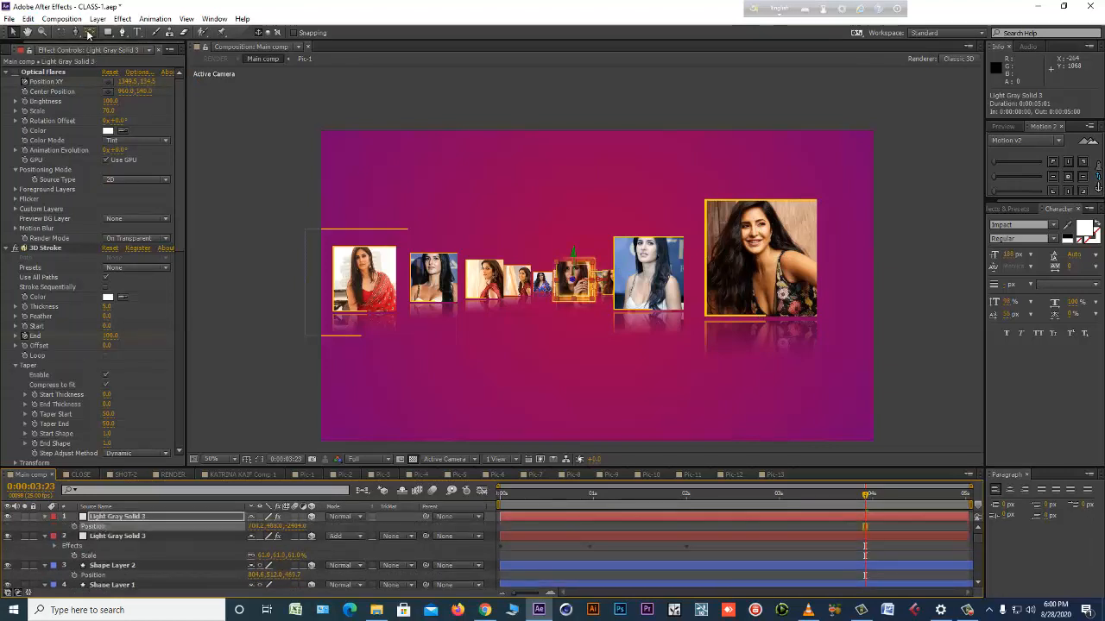
click(28, 18)
click(55, 113)
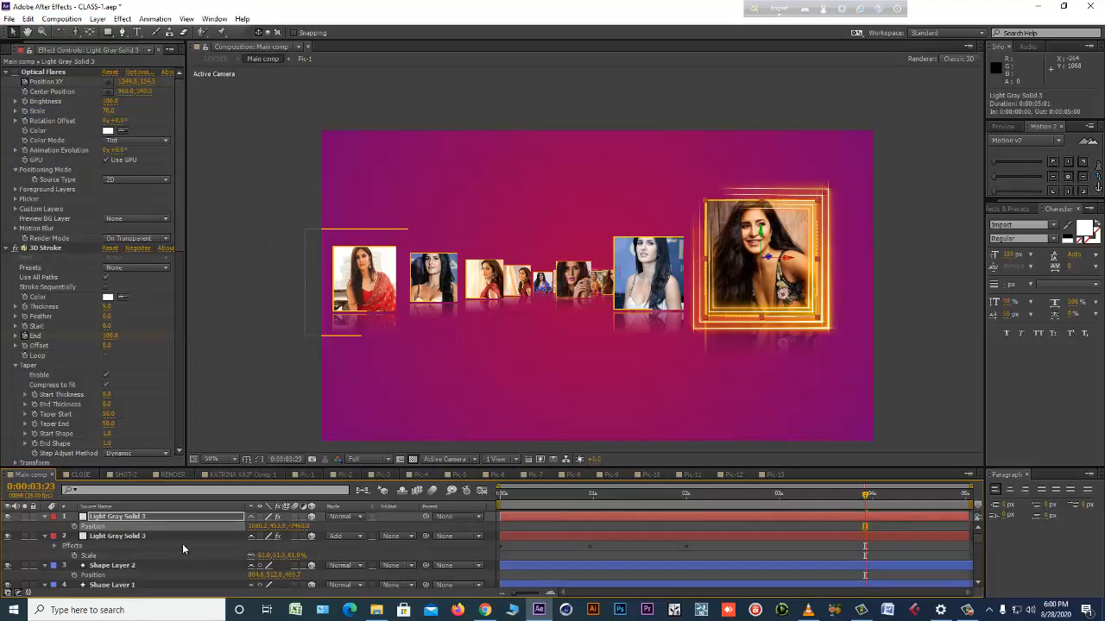
scroll(136, 552, down, 3)
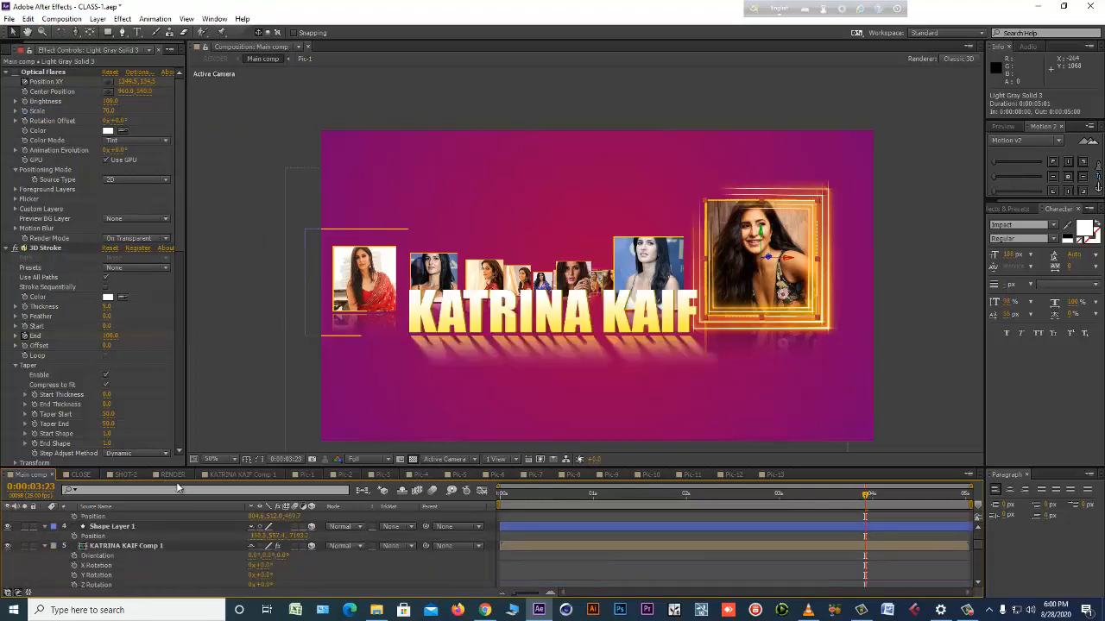
Save the project and start a RAM preview of the RENDER composition.
click(179, 475)
click(660, 553)
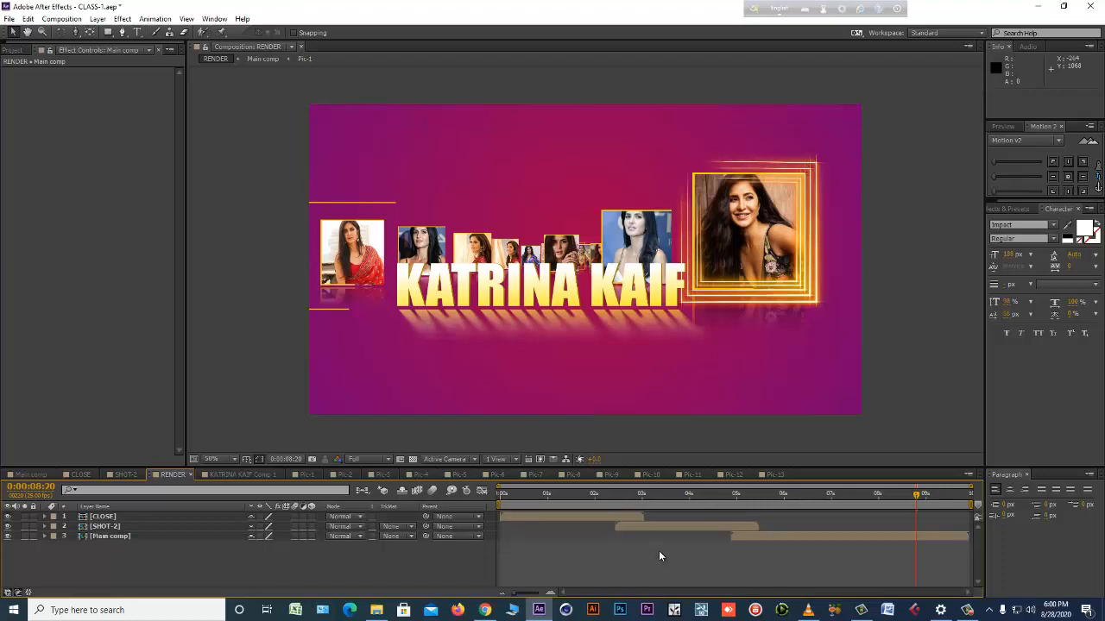
key(ctrl+s)
key(KP_0)
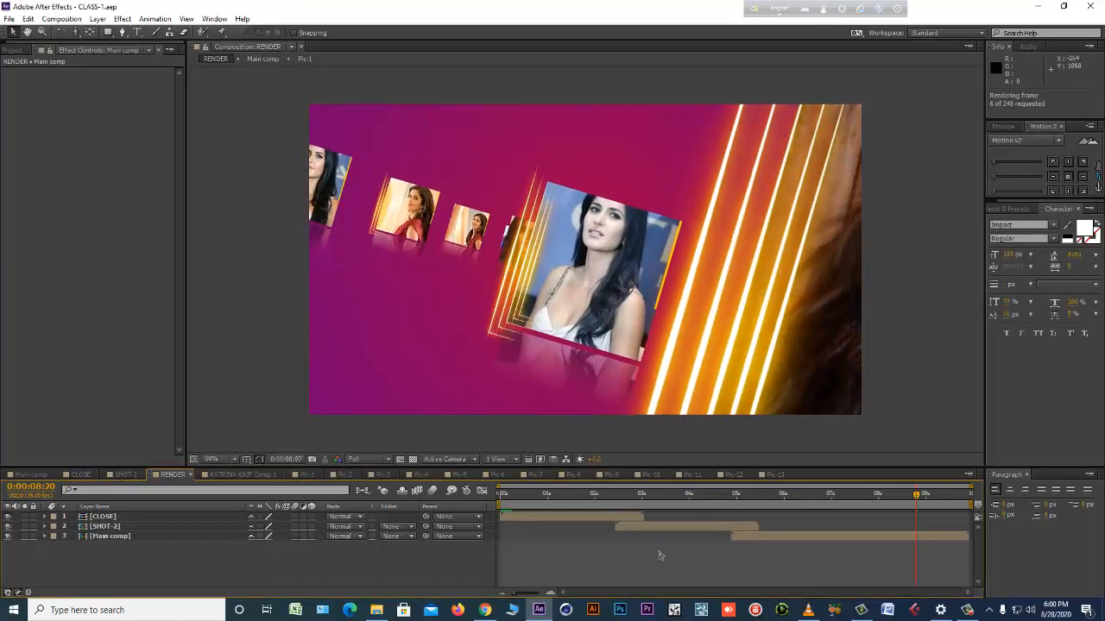